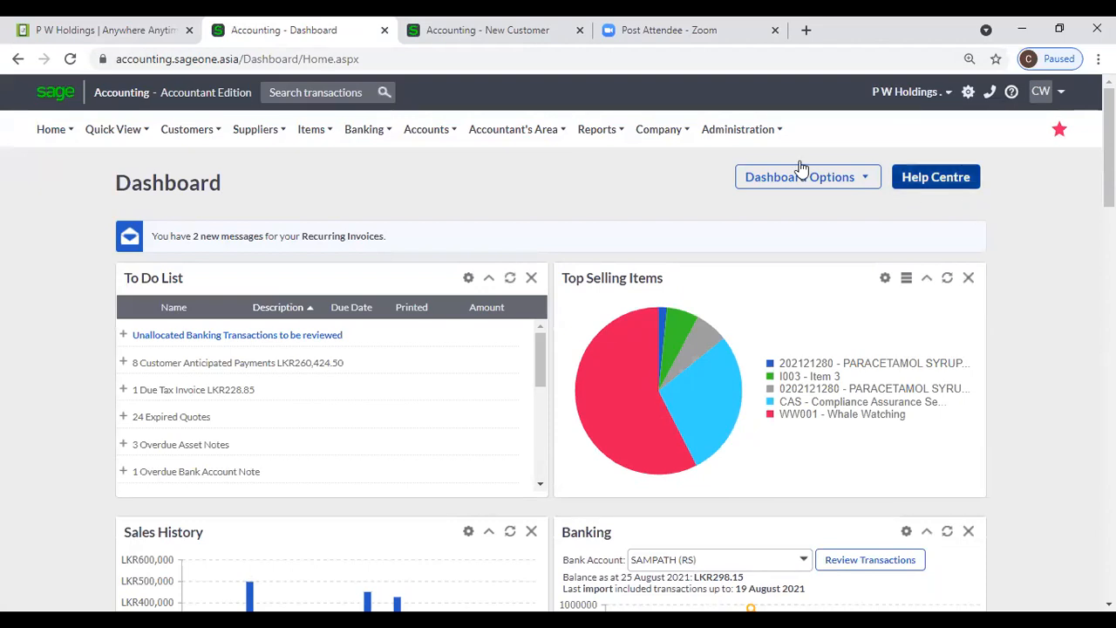
- Close the 'Post Attendee - Zoom' browser tab, leaving only the Sage accounting tabs open
left_click(658, 129)
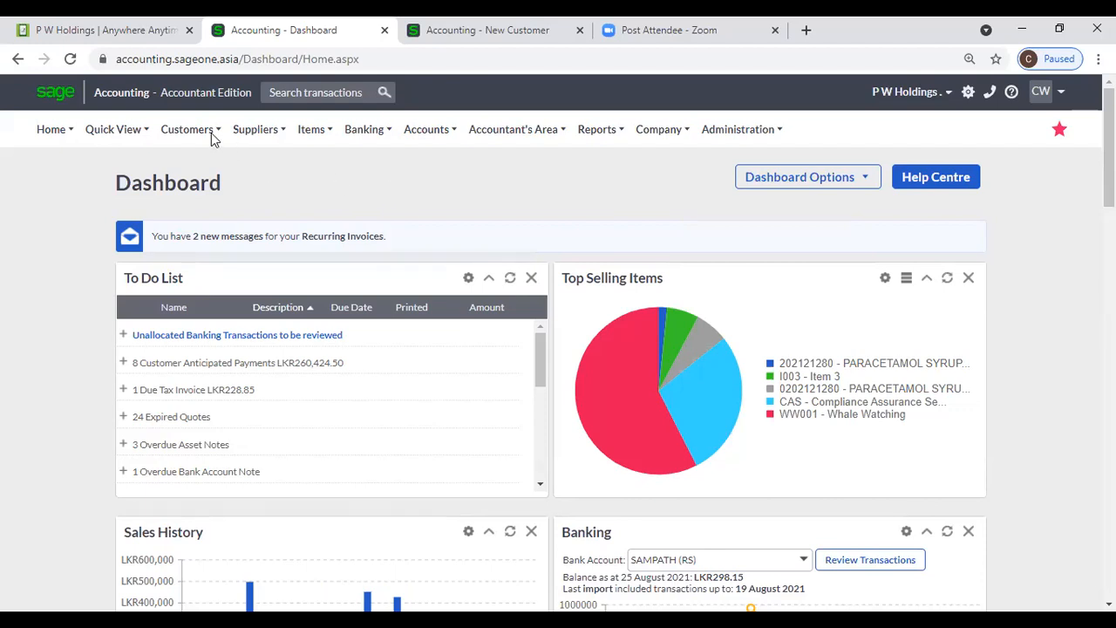
mouse_move(208, 133)
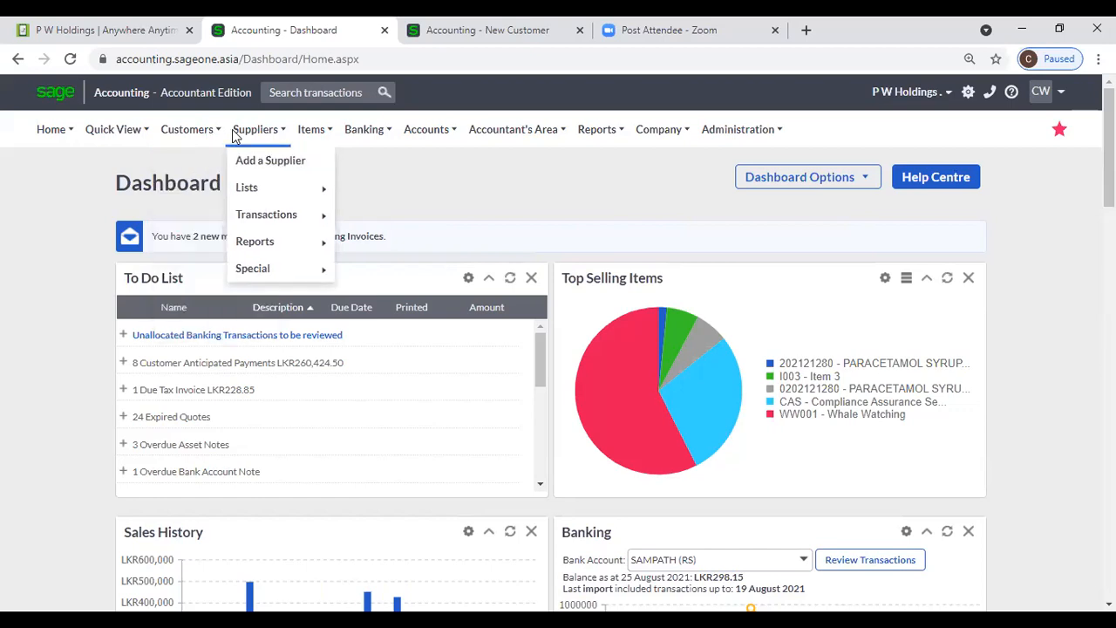
mouse_move(312, 136)
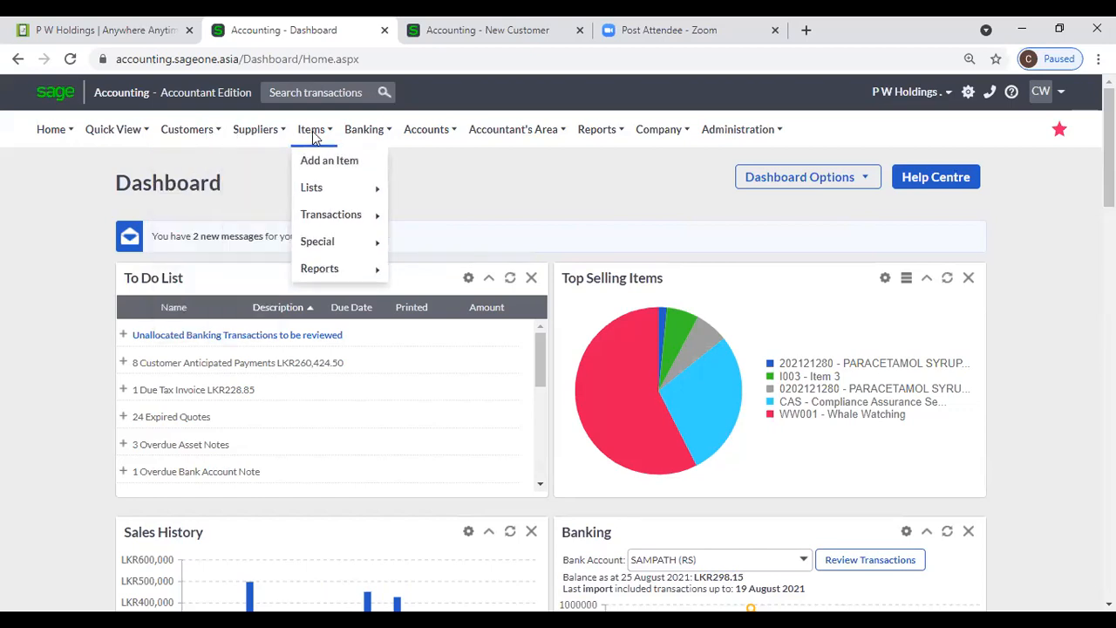
mouse_move(415, 138)
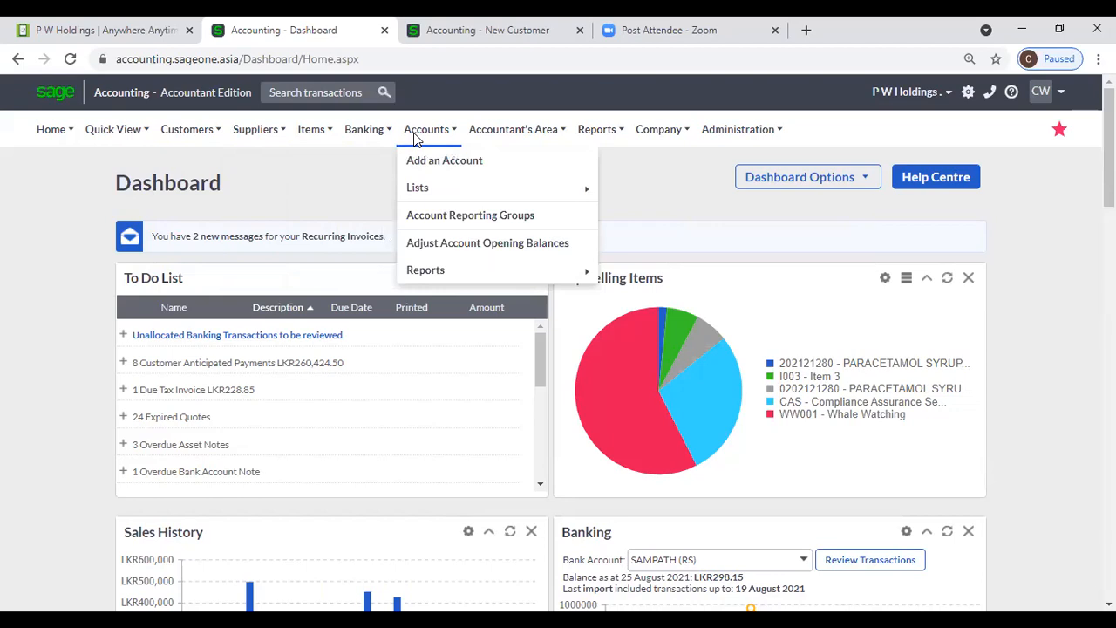
mouse_move(677, 137)
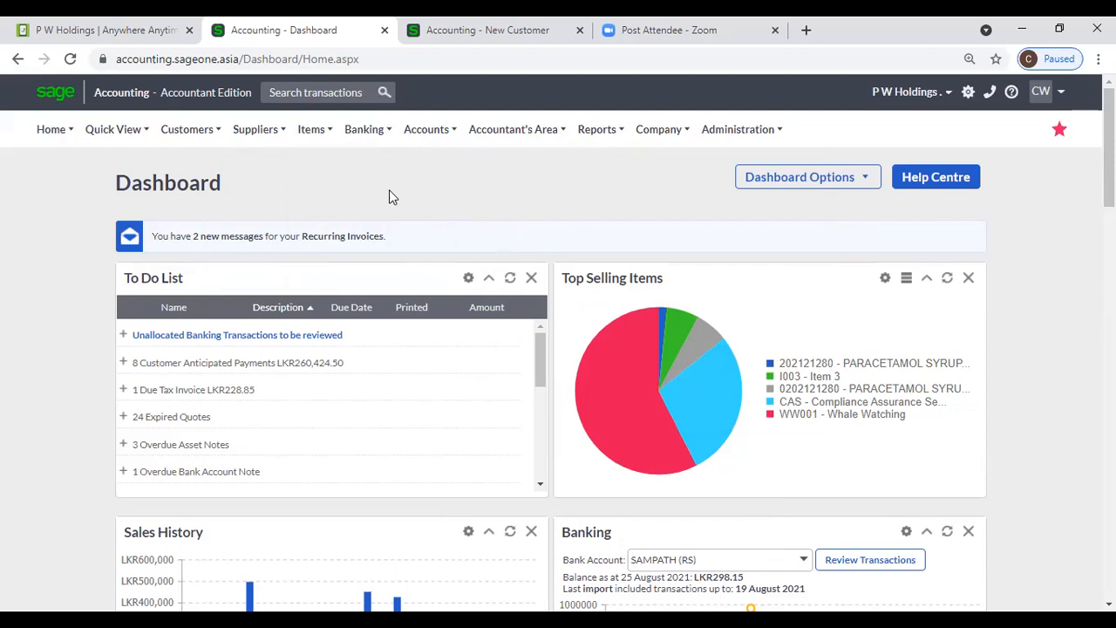
left_click(775, 30)
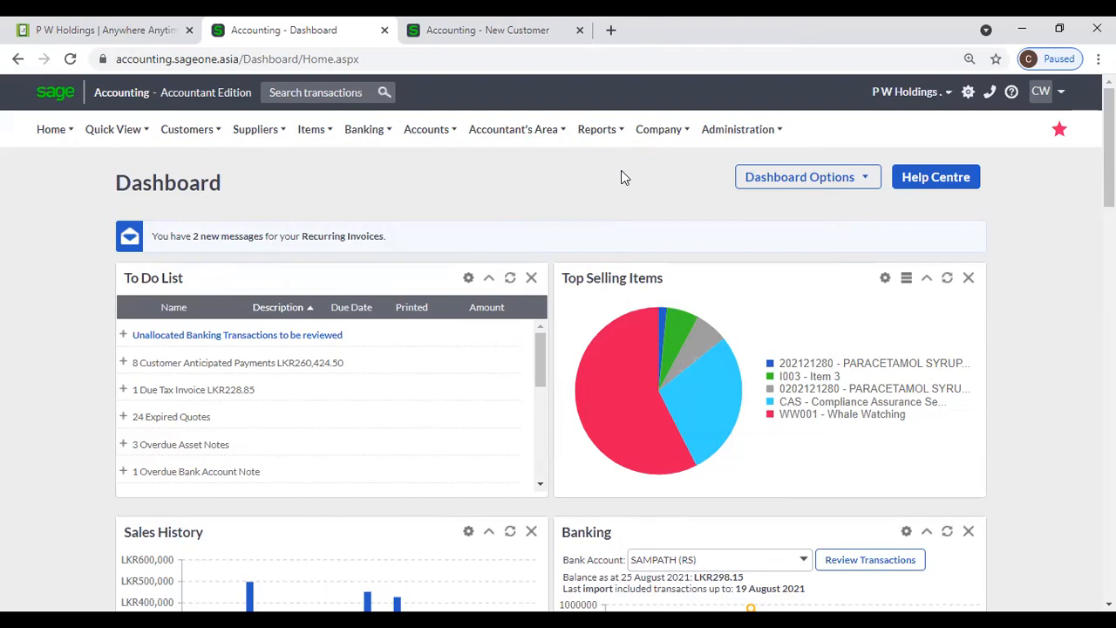
- On the New Customer tab, accept the cookie banner and open the Company Console via More..
left_click(419, 34)
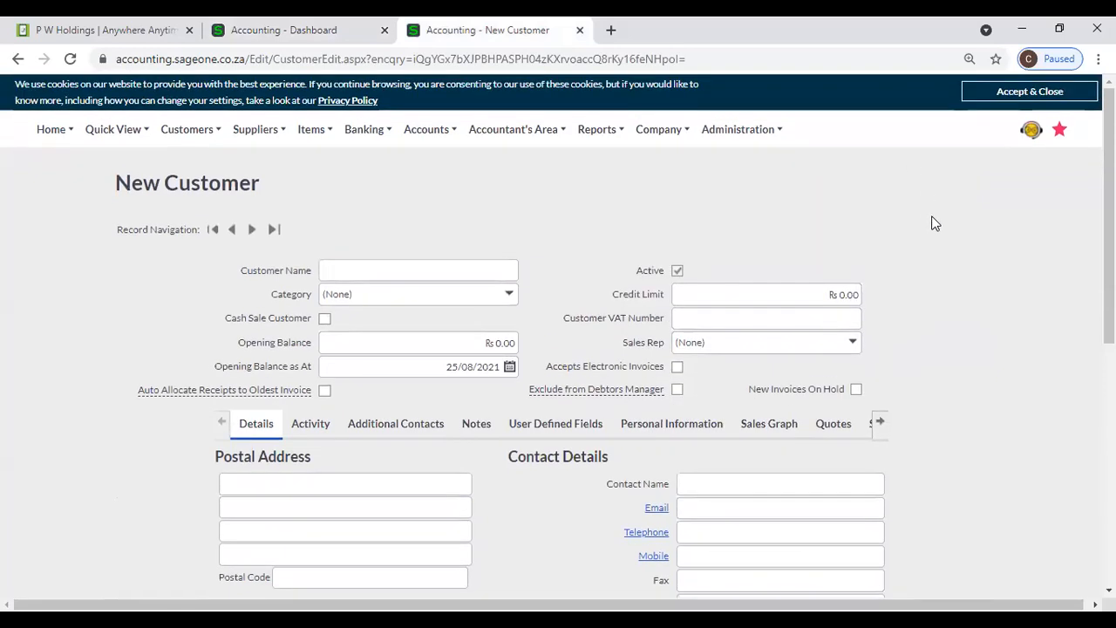
left_click(1029, 91)
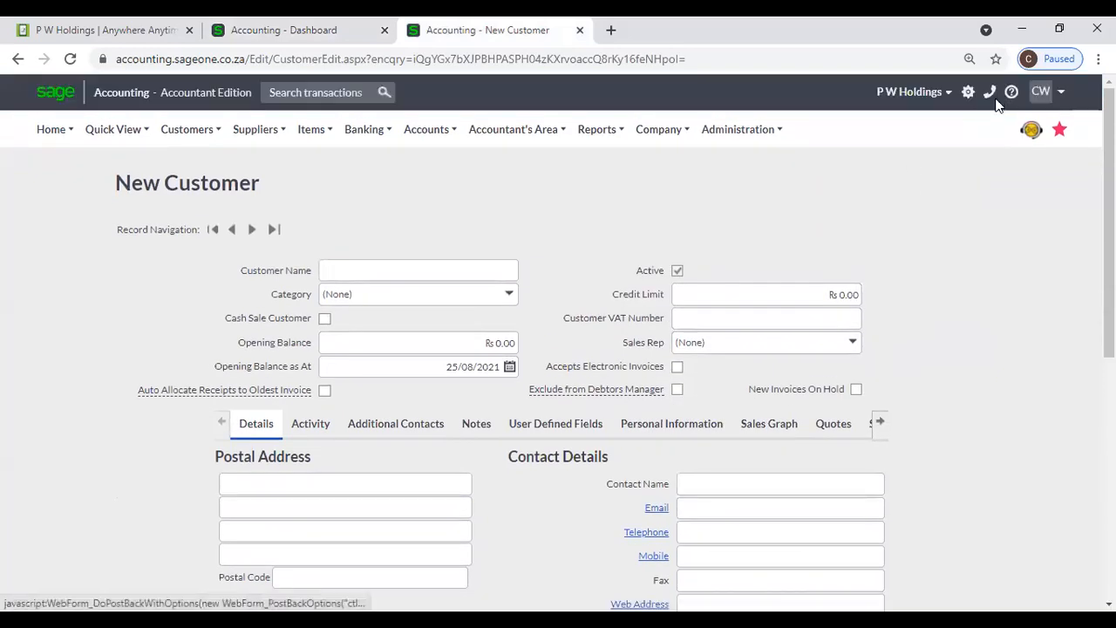
left_click(907, 98)
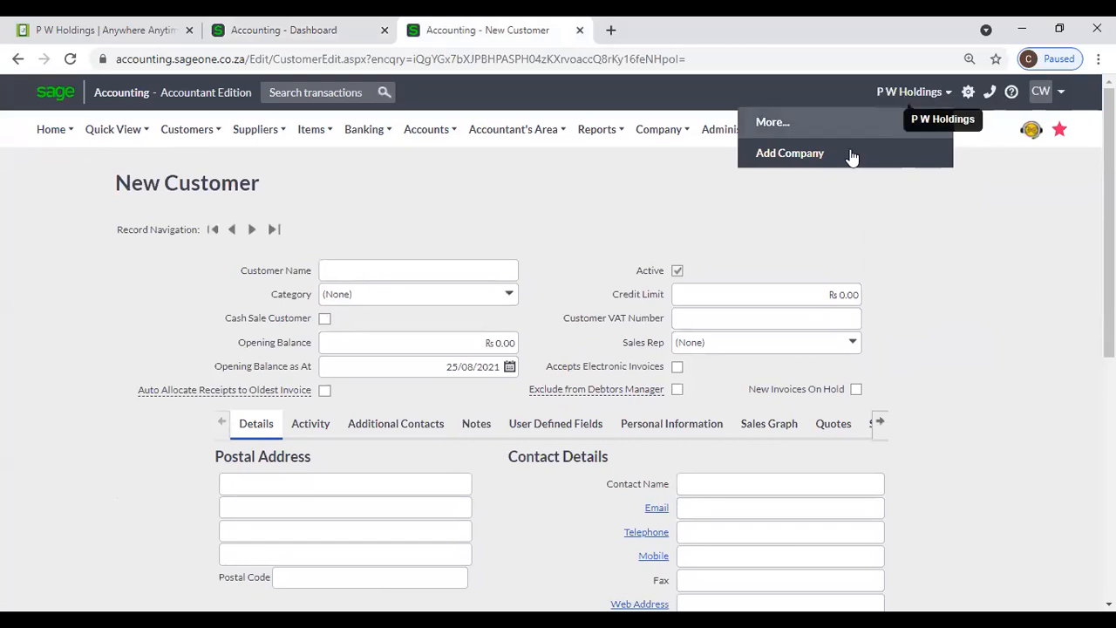
left_click(807, 127)
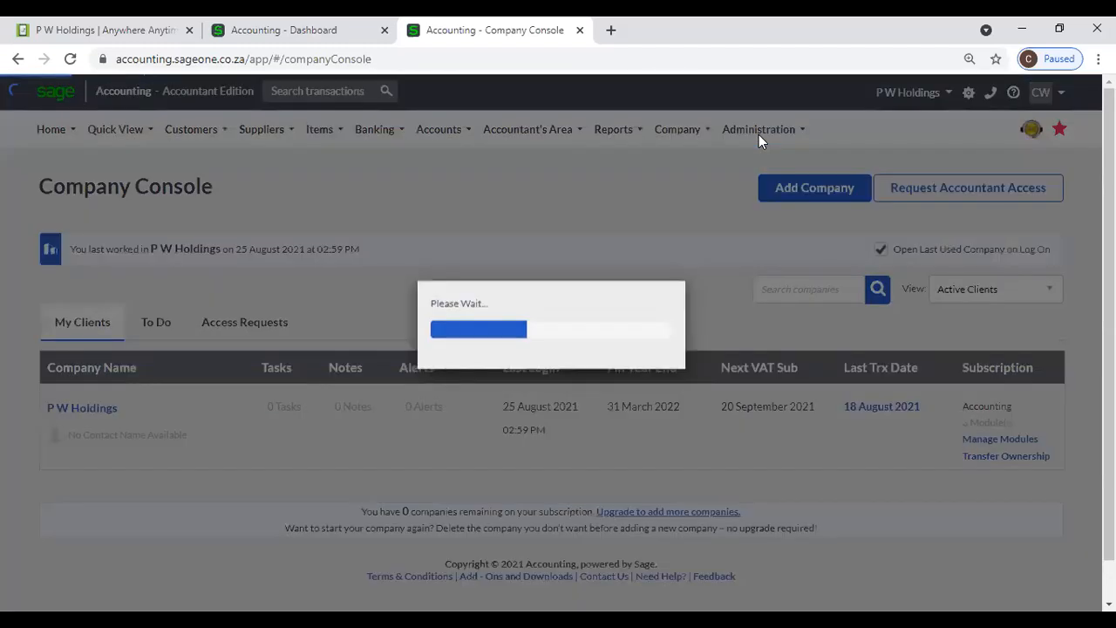
mouse_move(759, 136)
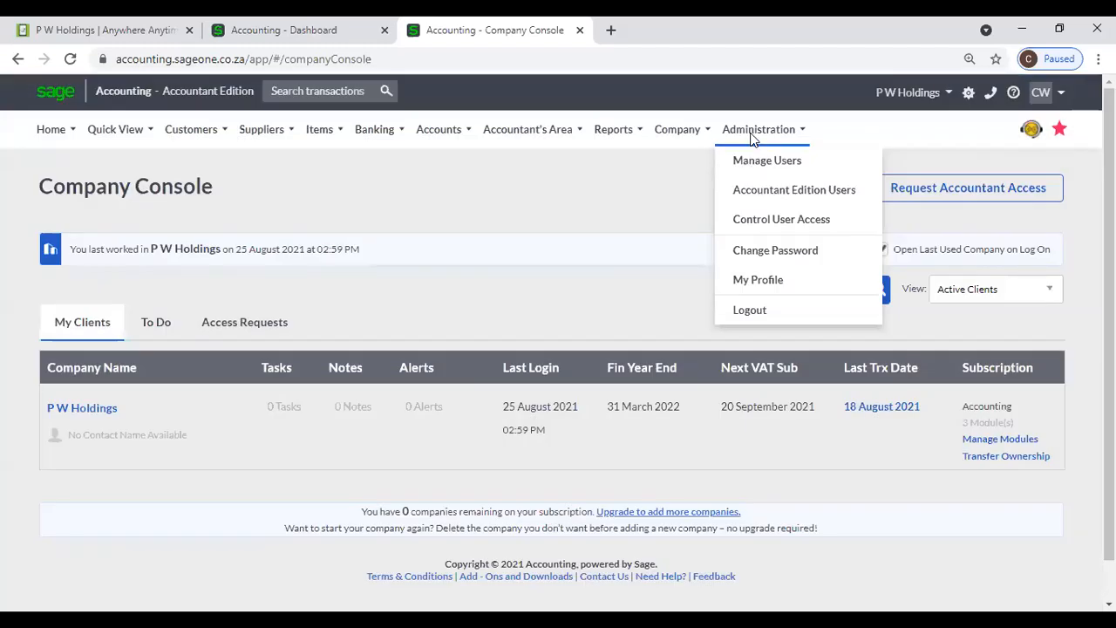
left_click(734, 280)
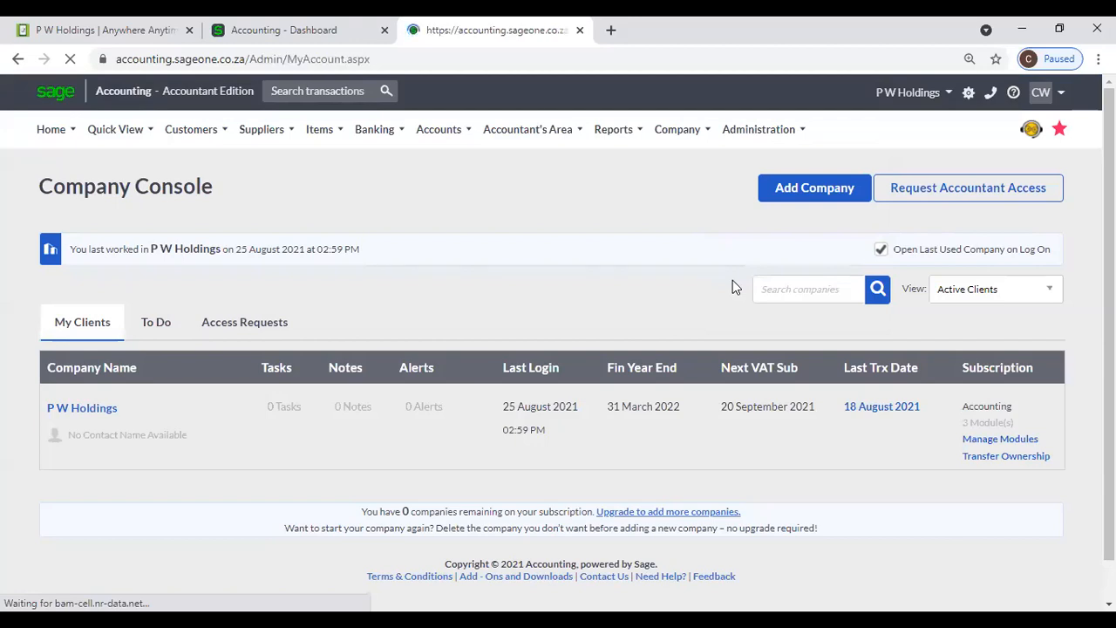
scroll(399, 511, "down", 1)
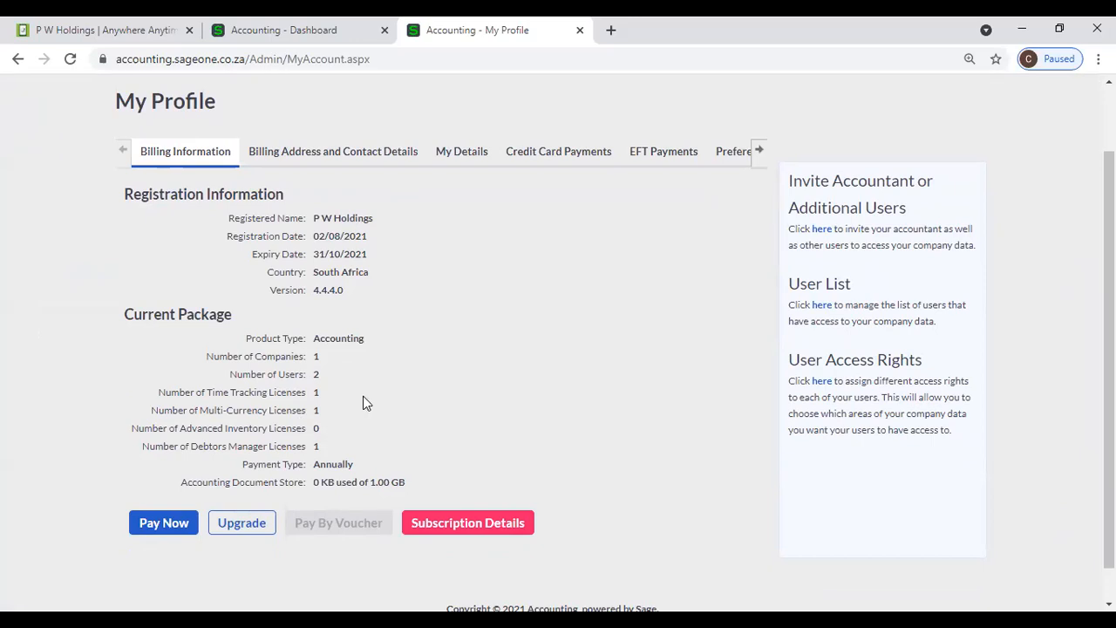
scroll(363, 396, "up", 1)
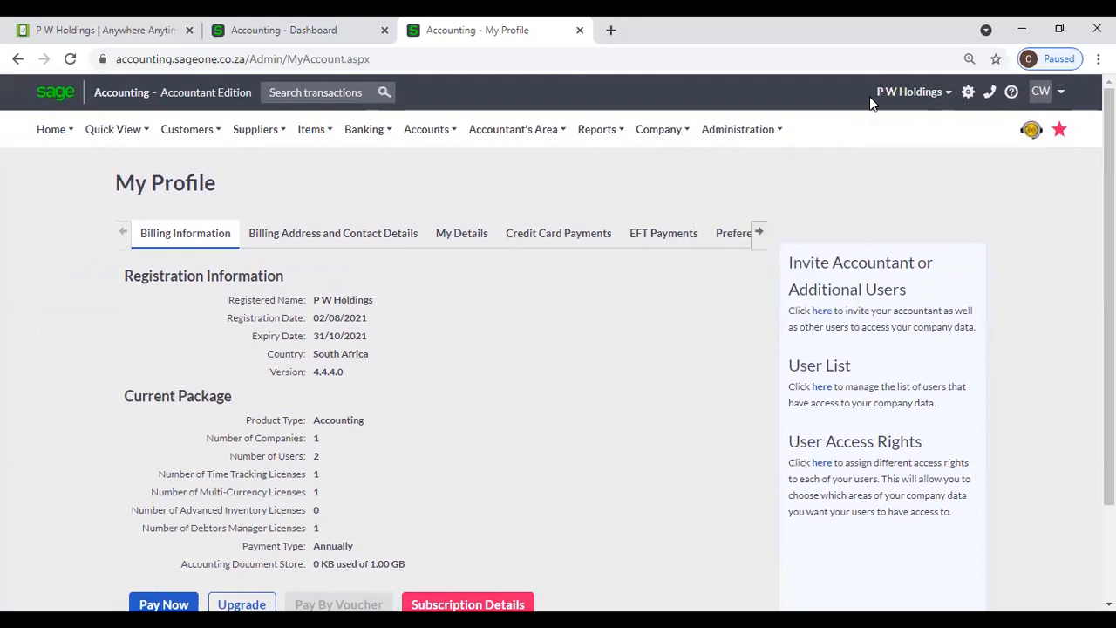
mouse_move(887, 102)
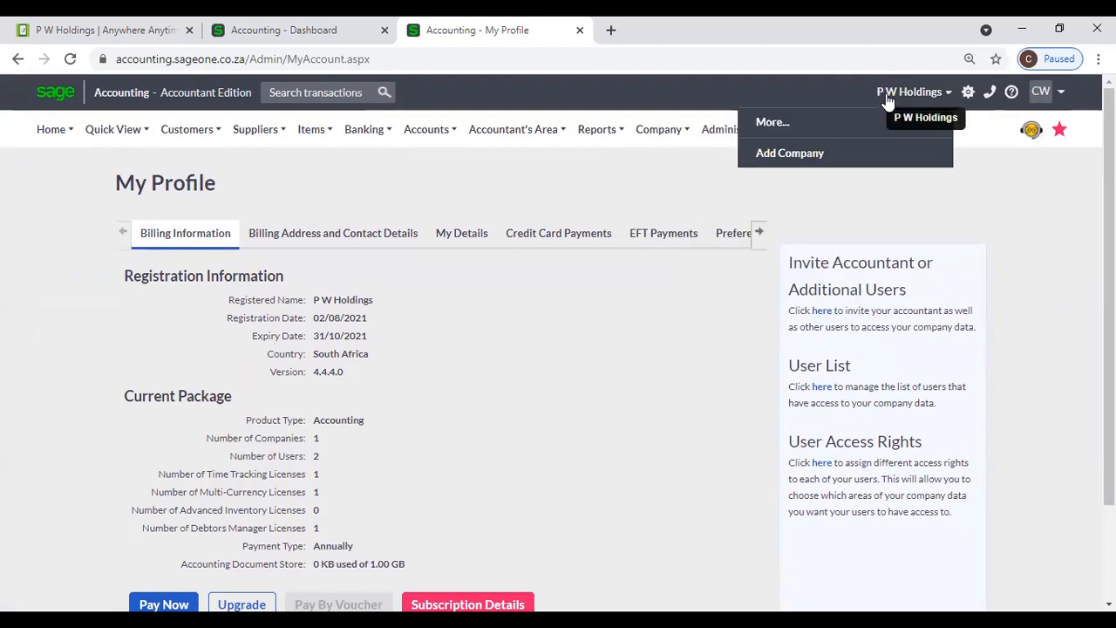
left_click(811, 122)
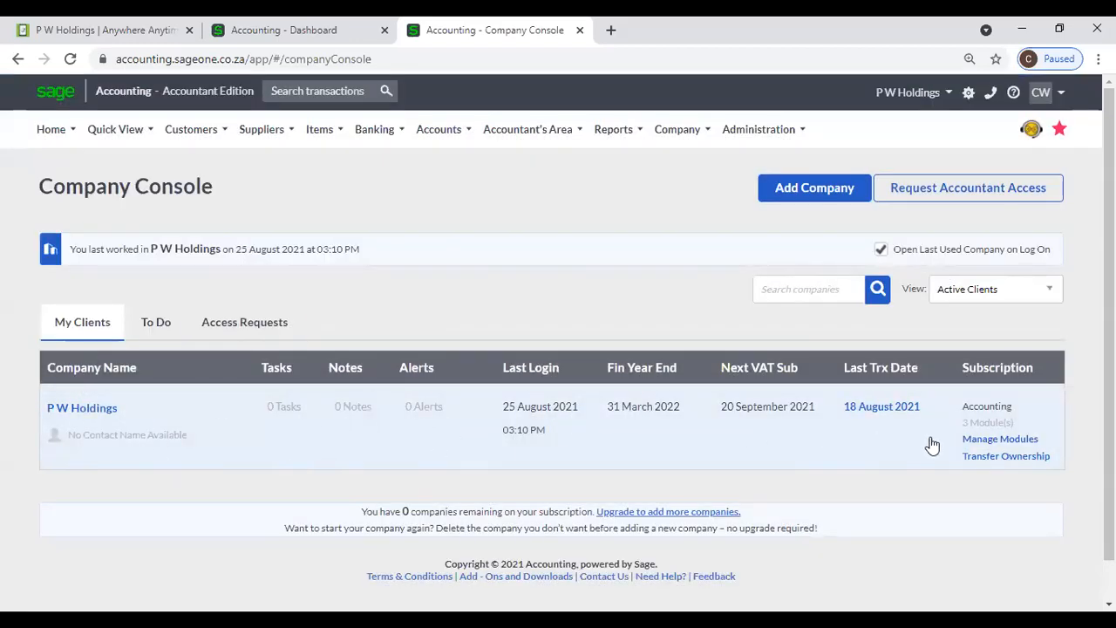
- Save P W Holdings' module allocation and close the Manage Modules window
left_click(1030, 443)
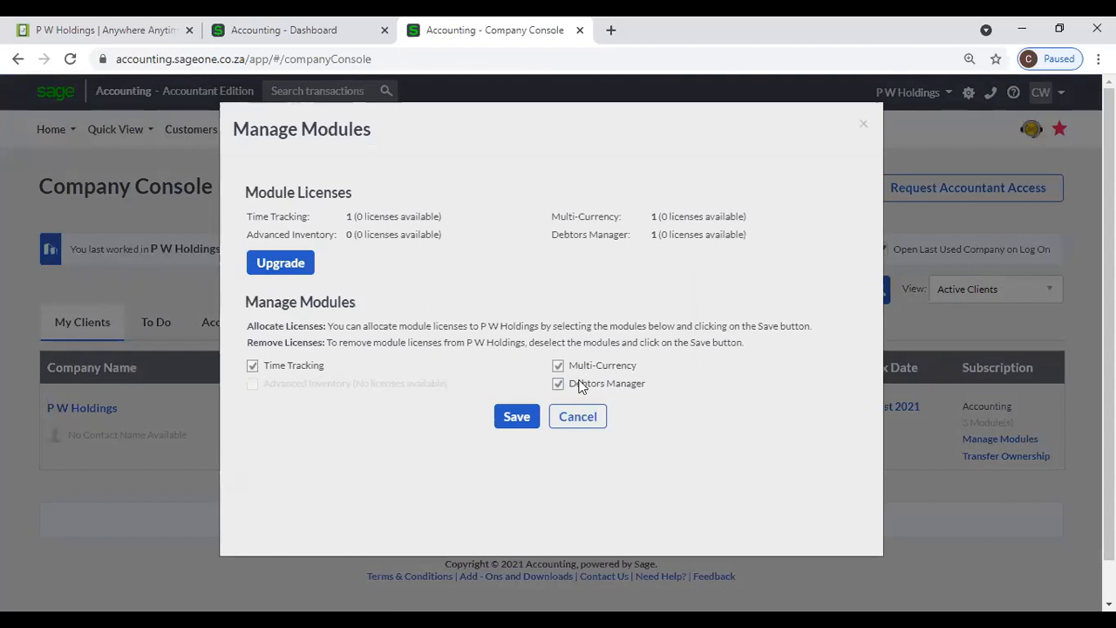
left_click(510, 422)
left_click(864, 126)
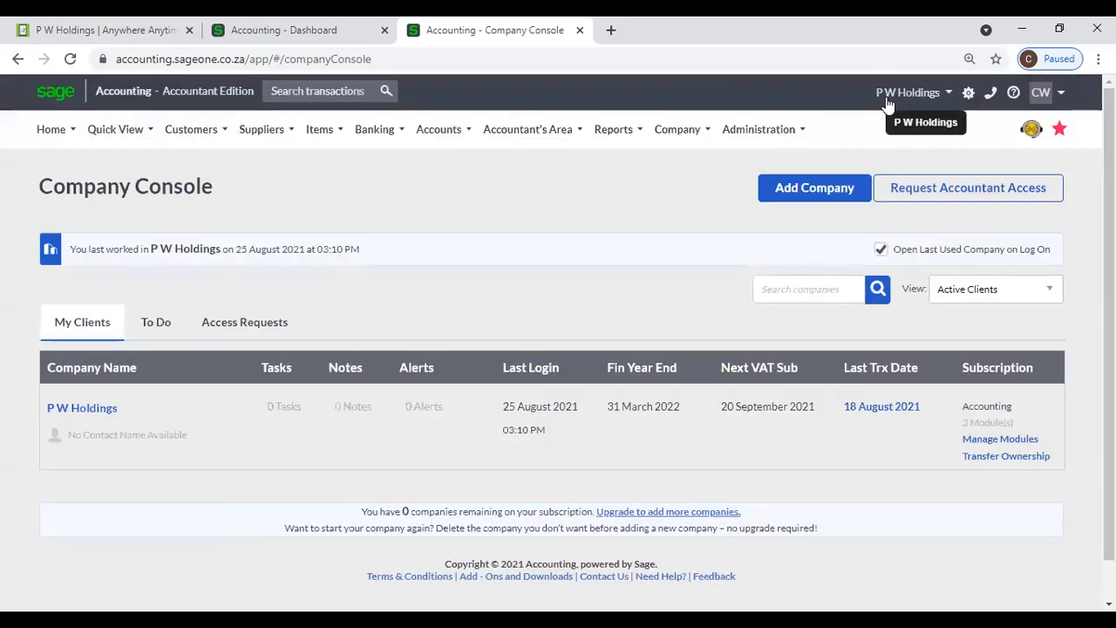
- Reload the Company Console via More... and reopen Manage Modules for P W Holdings
left_click(887, 103)
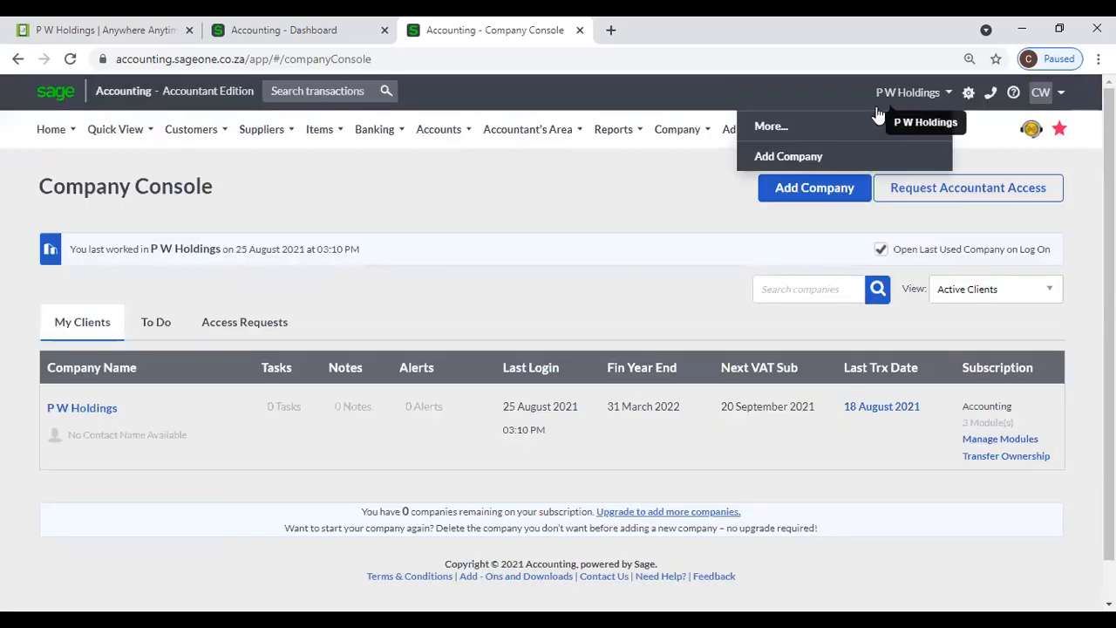
left_click(827, 131)
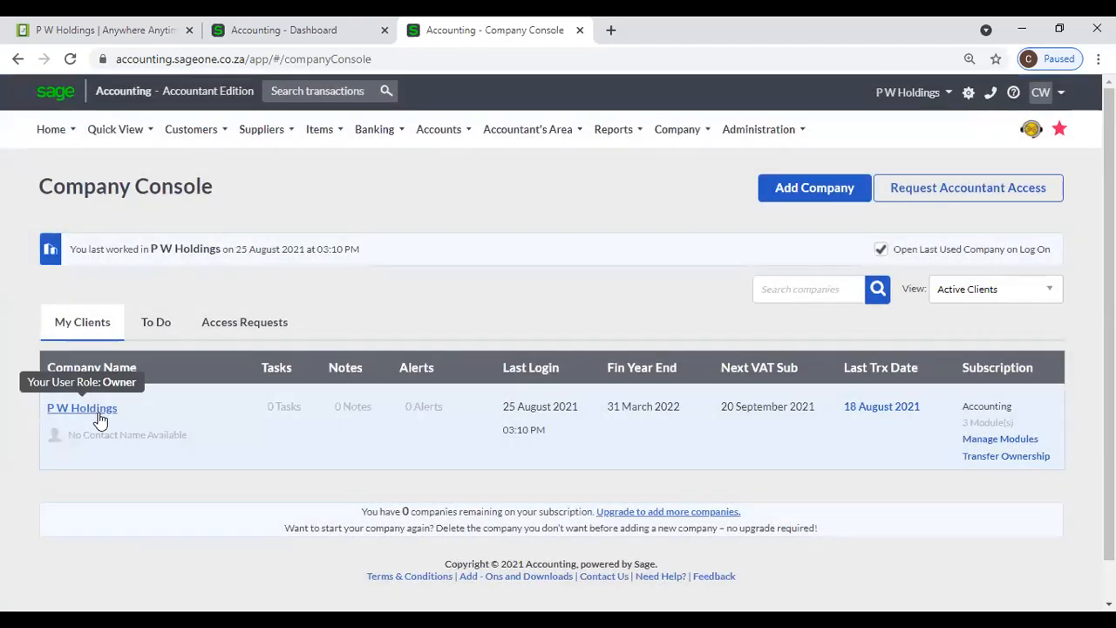
left_click(1033, 441)
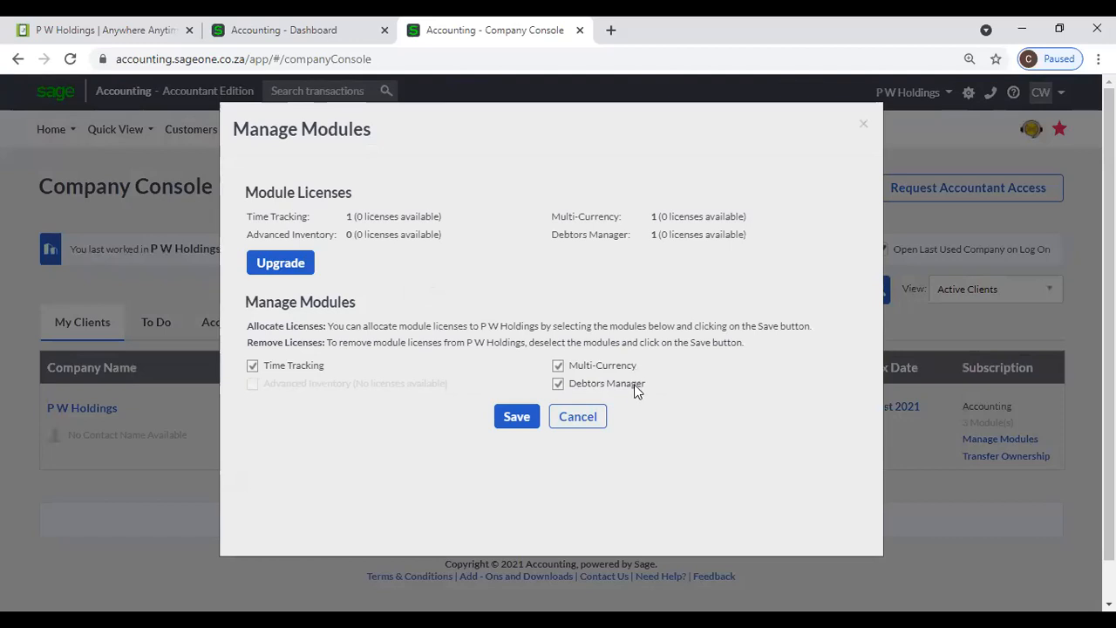
- Save the Time Tracking, Multi-Currency and Debtors Manager allocation so P W Holdings shows 3 modules
left_click(510, 425)
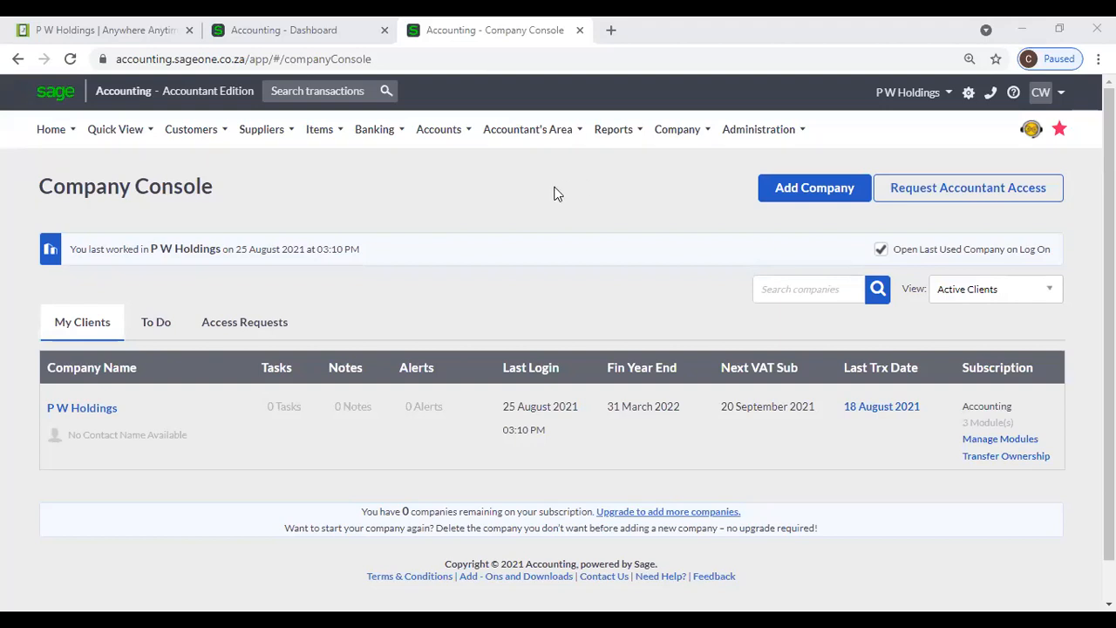
left_click(743, 132)
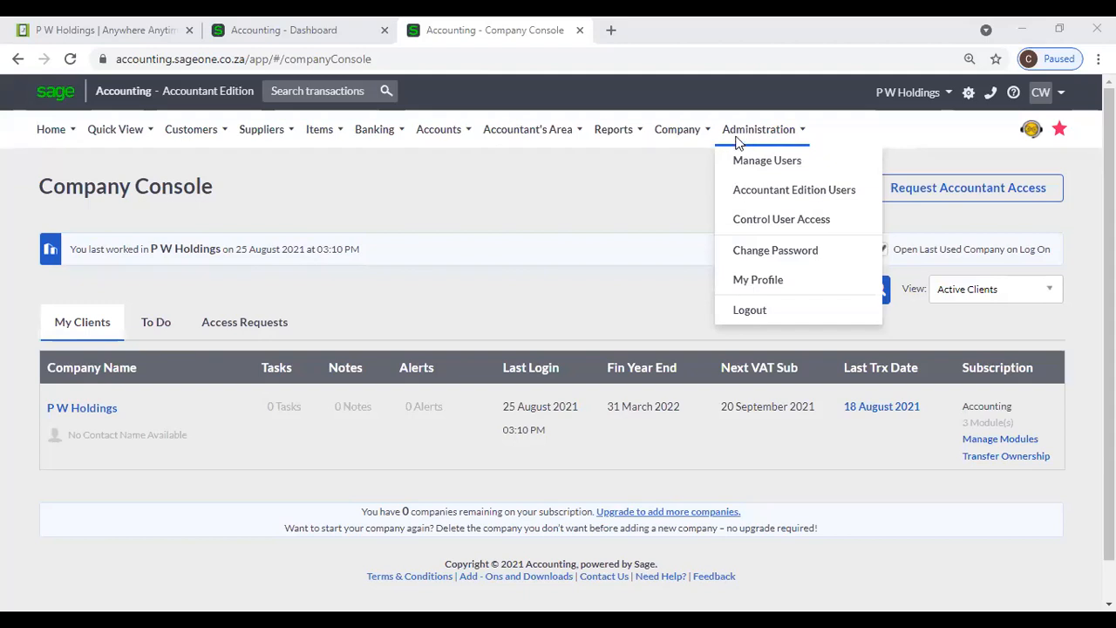
- Review My Profile billing: 1 Time Tracking, 1 Multi-Currency and 1 Debtors Manager licence
left_click(759, 279)
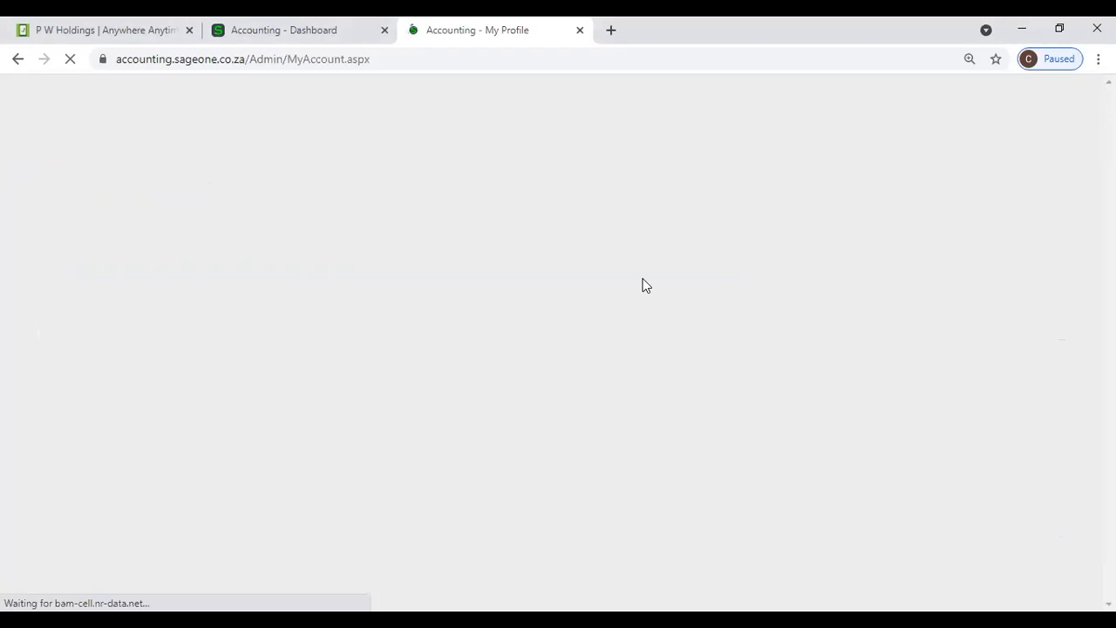
scroll(436, 332, "down", 3)
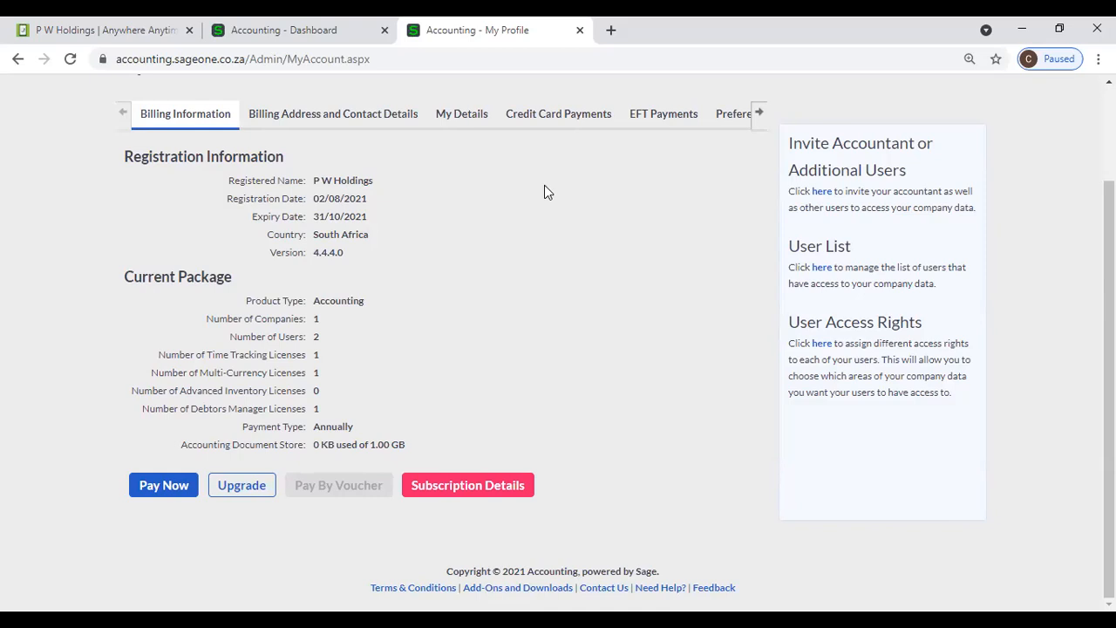
scroll(532, 189, "up", 3)
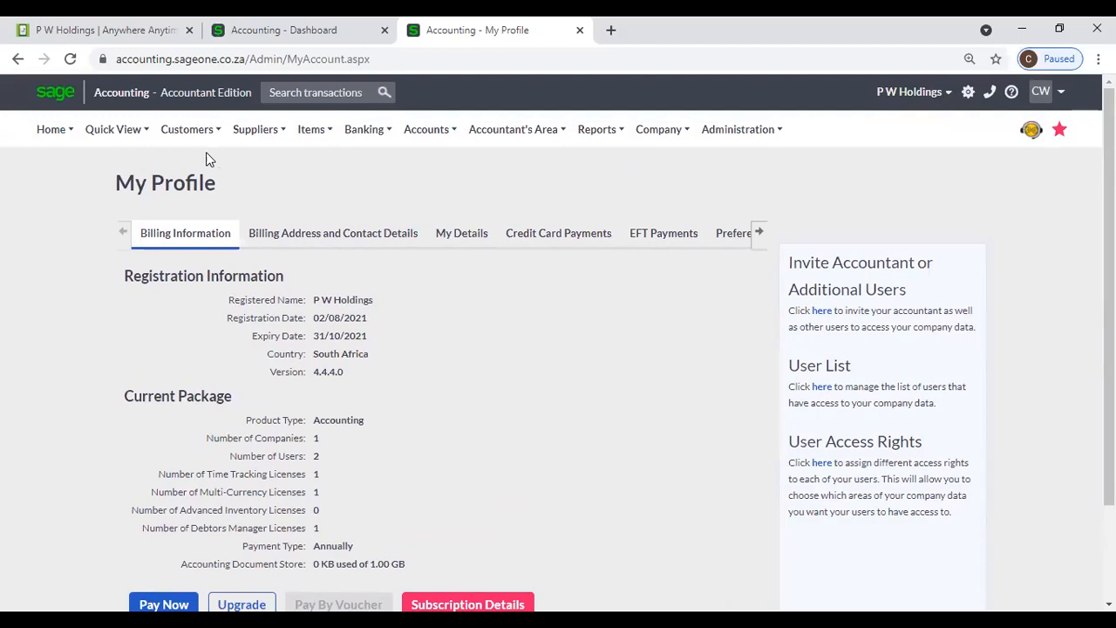
- Leave the Add a Customer page and open Manage Modules for P W Holdings on the Company Console
left_click(189, 135)
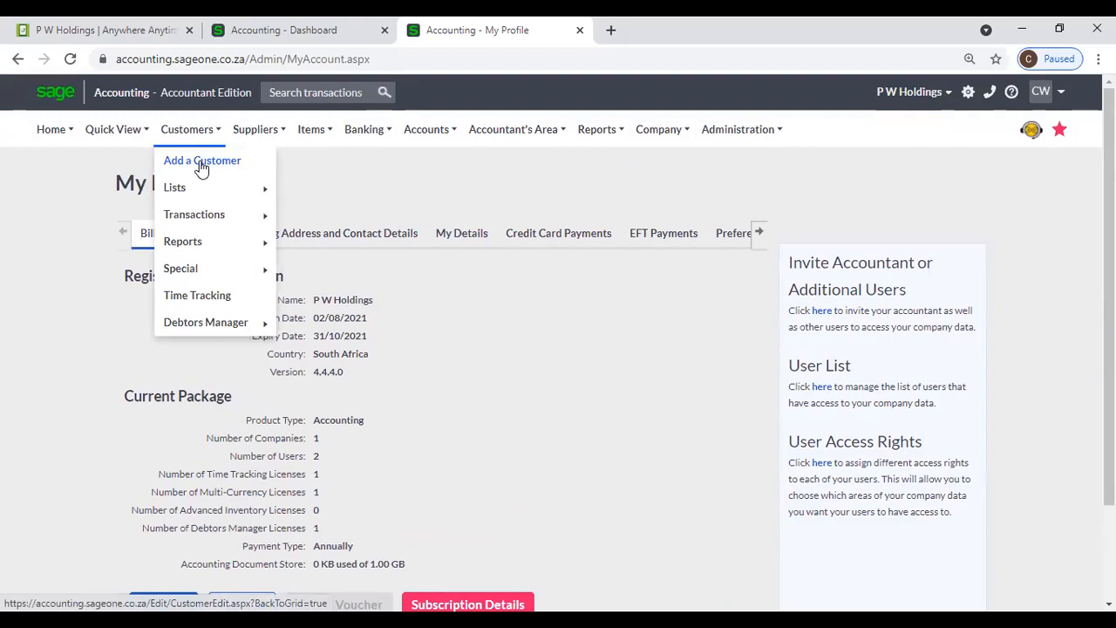
left_click(201, 167)
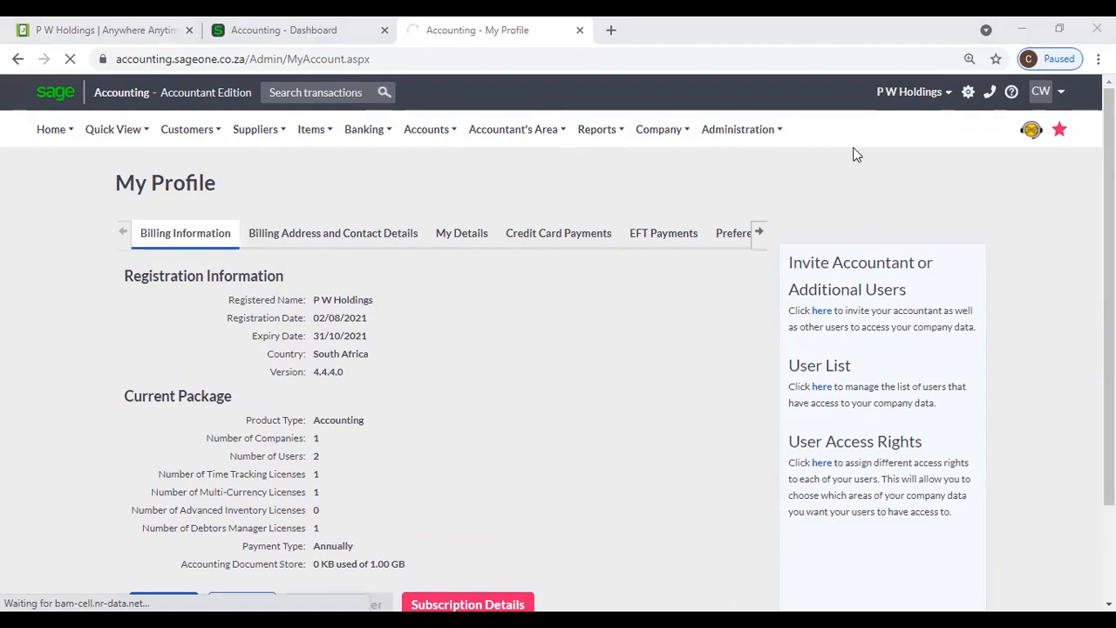
left_click(905, 103)
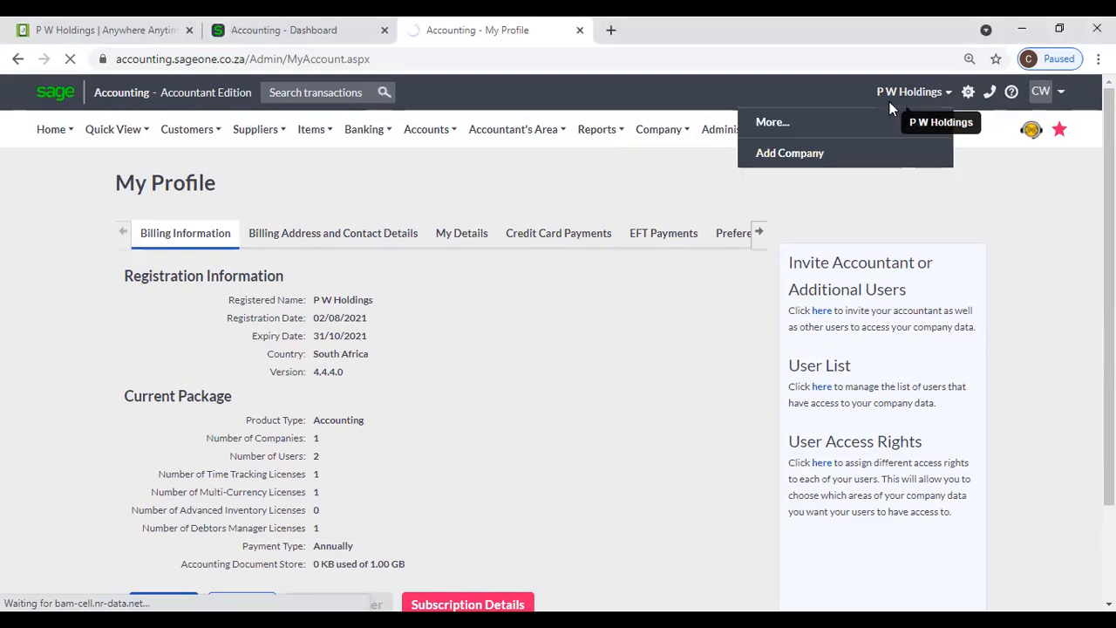
left_click(854, 131)
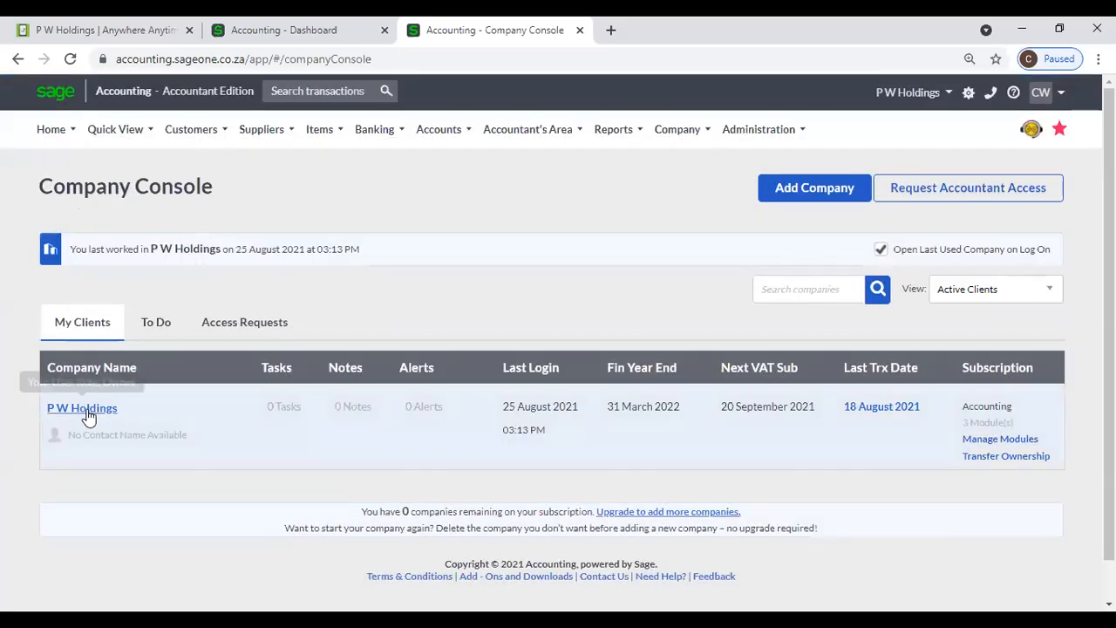
left_click(1035, 439)
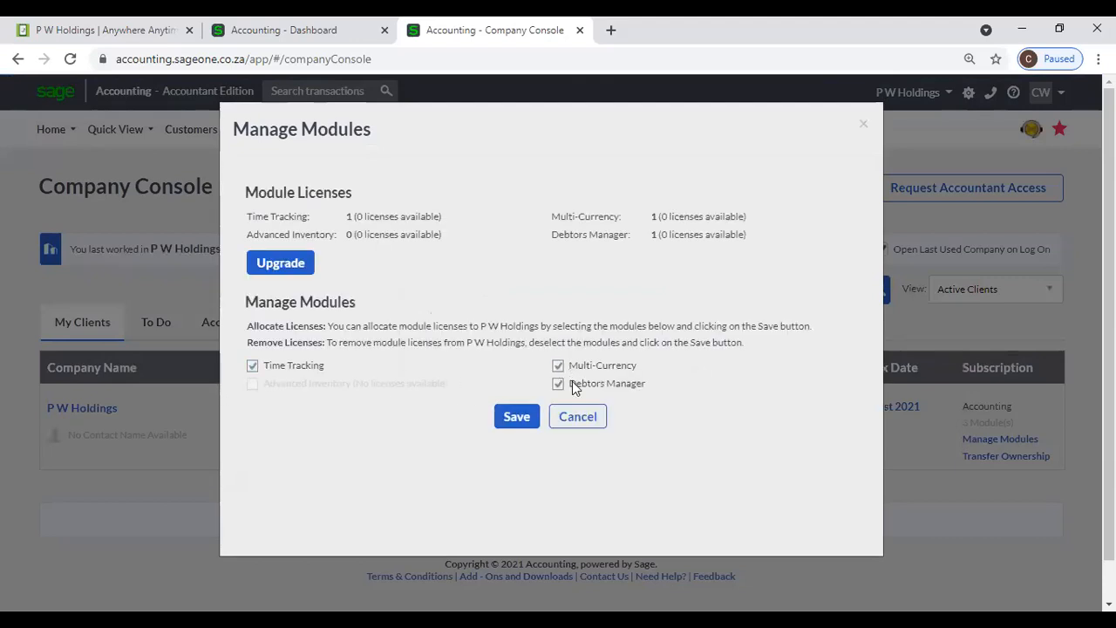
- Save the three P W Holdings modules, close Manage Modules, and go to Administration > My Profile
left_click(523, 422)
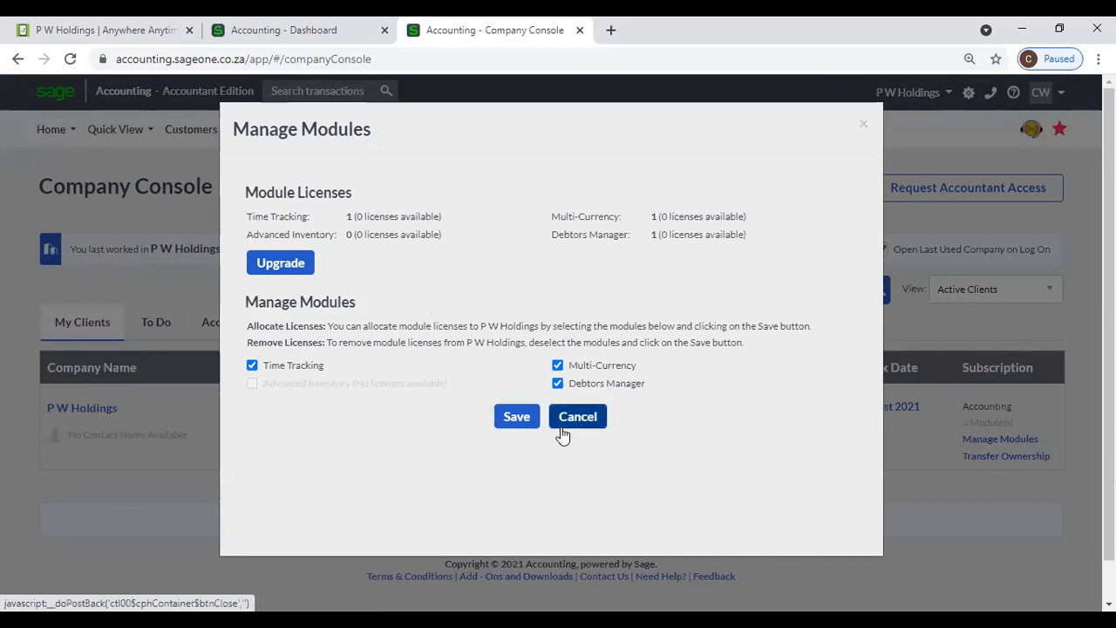
left_click(560, 426)
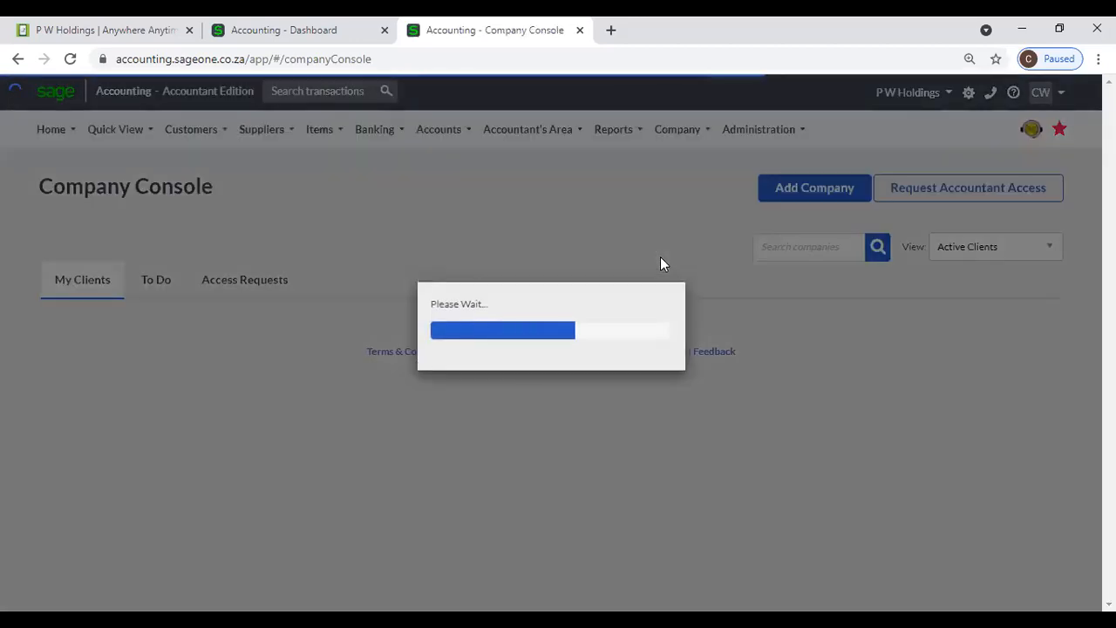
mouse_move(741, 140)
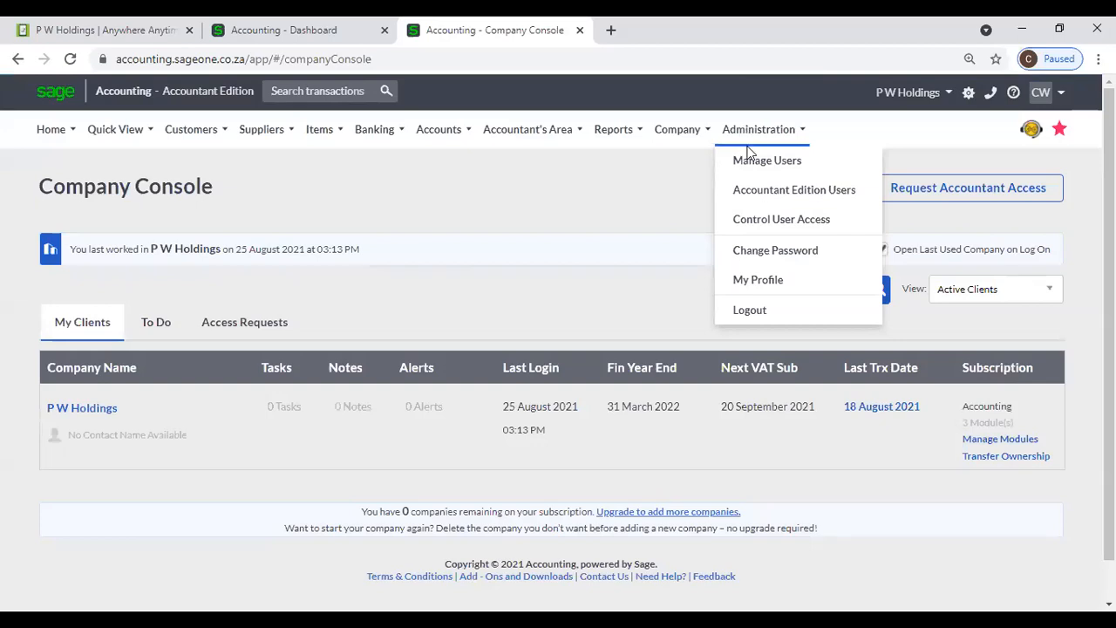
left_click(783, 280)
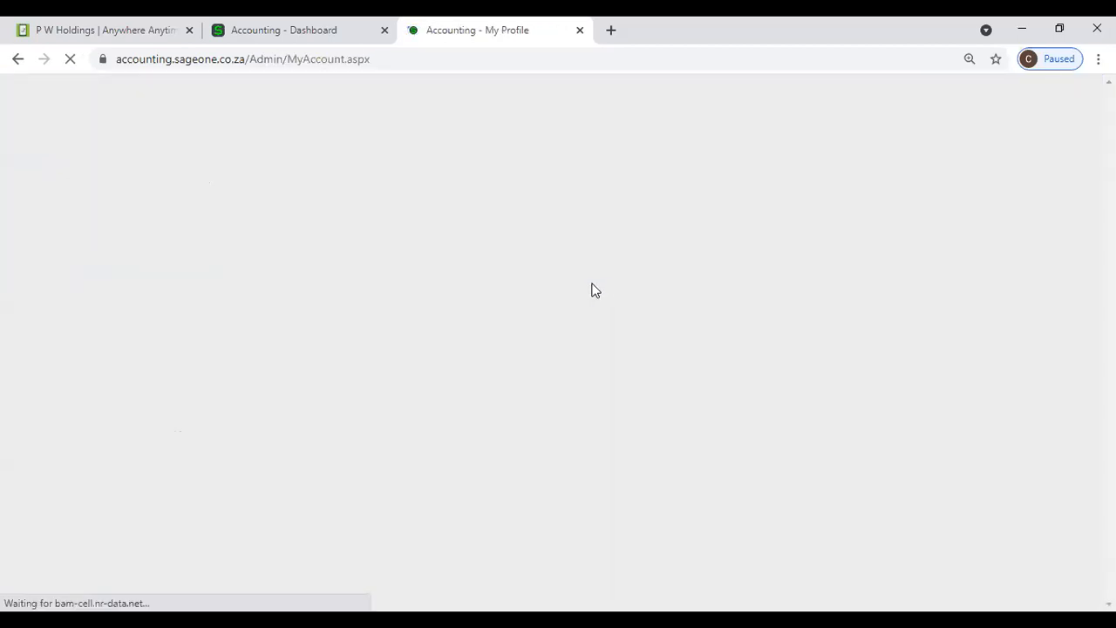
- Check the My Profile billing page showing 2 users and 1 Debtors Manager licence
scroll(504, 335, "down", 1)
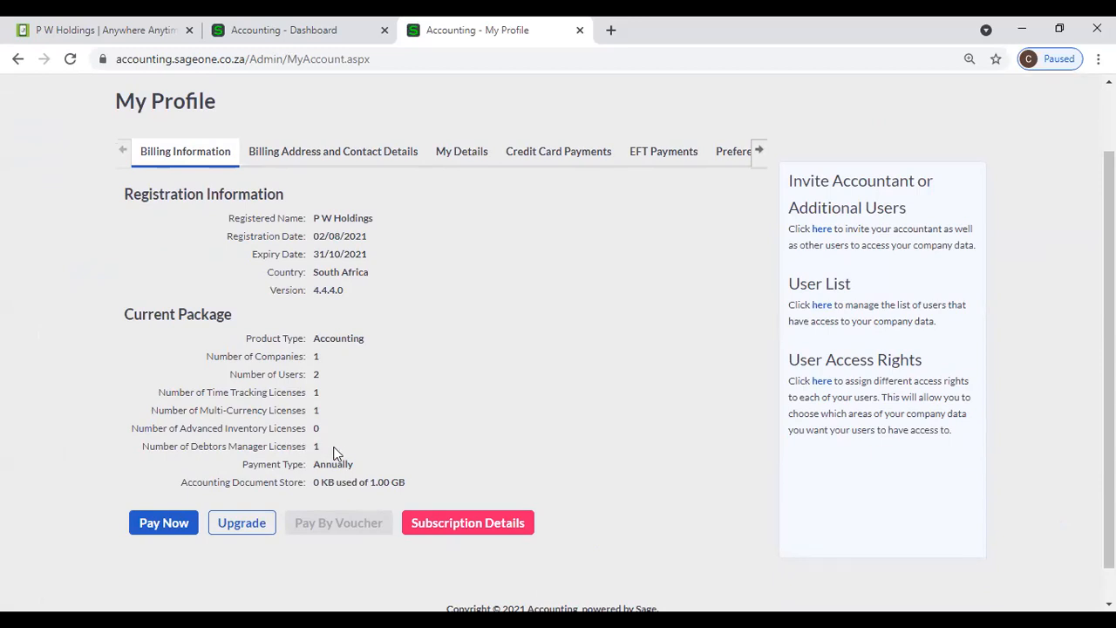
scroll(388, 363, "up", 2)
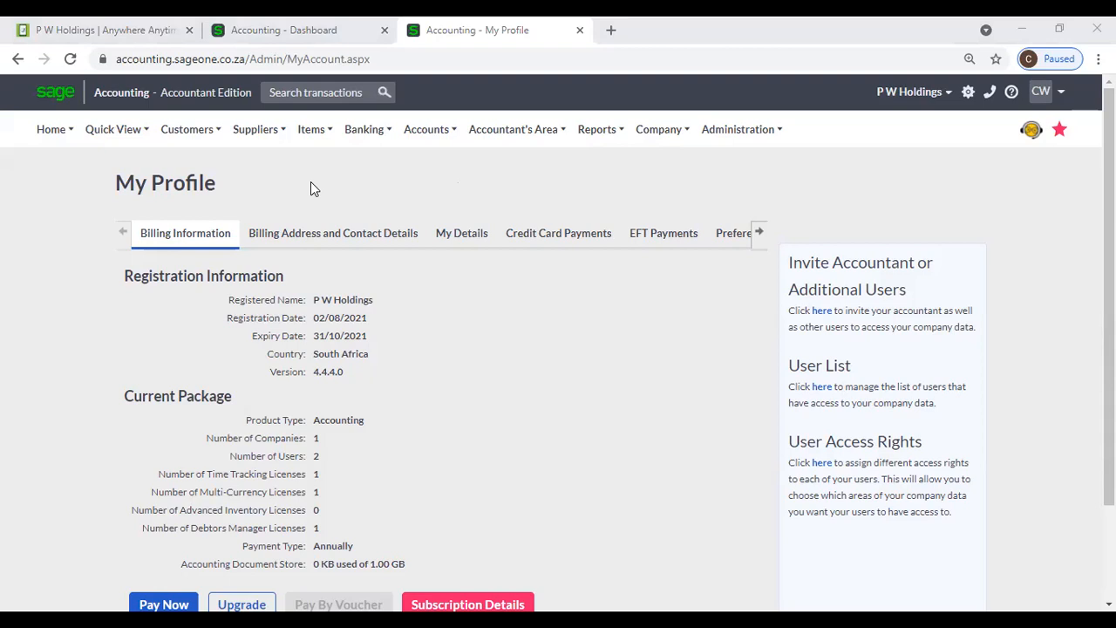
left_click(185, 133)
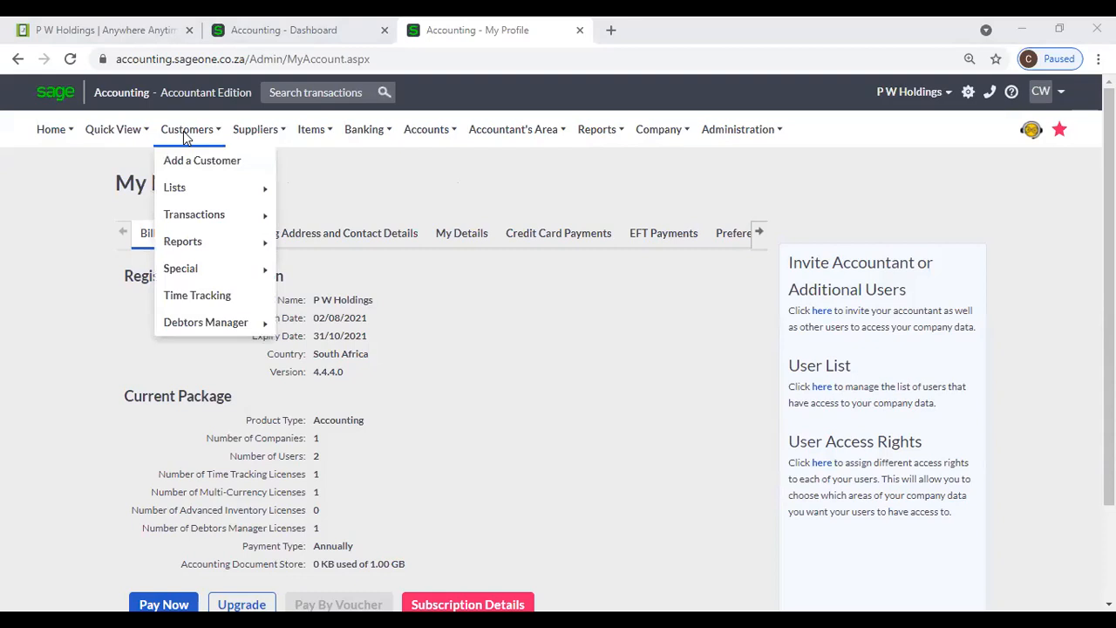
- Go through the List of Customers and reload a blank New Customer form dated 25/08/2021
mouse_move(192, 189)
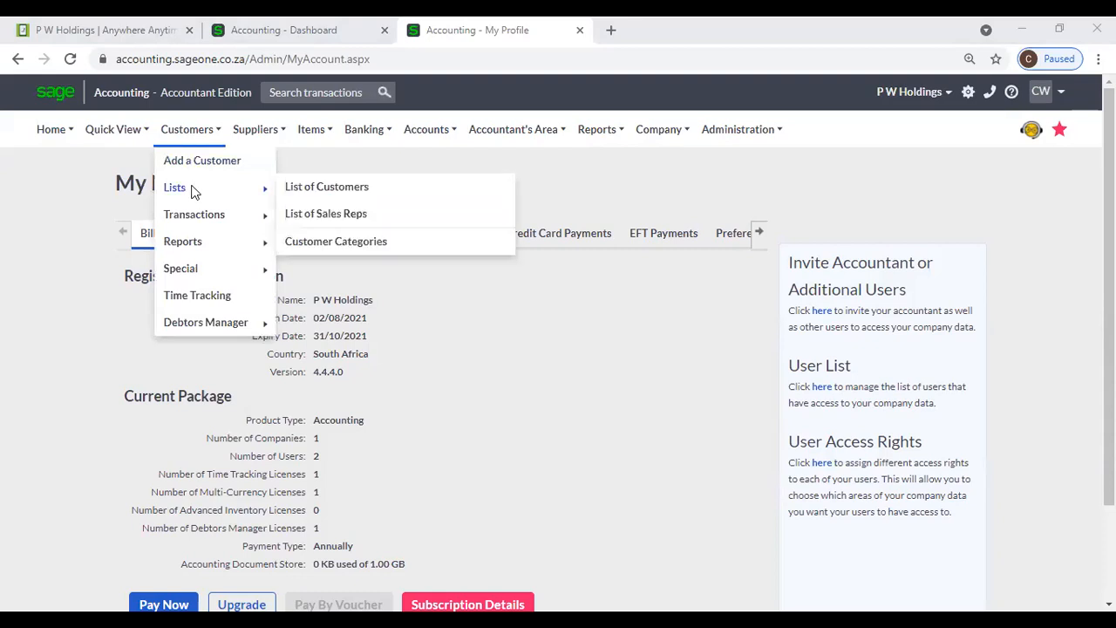
left_click(288, 190)
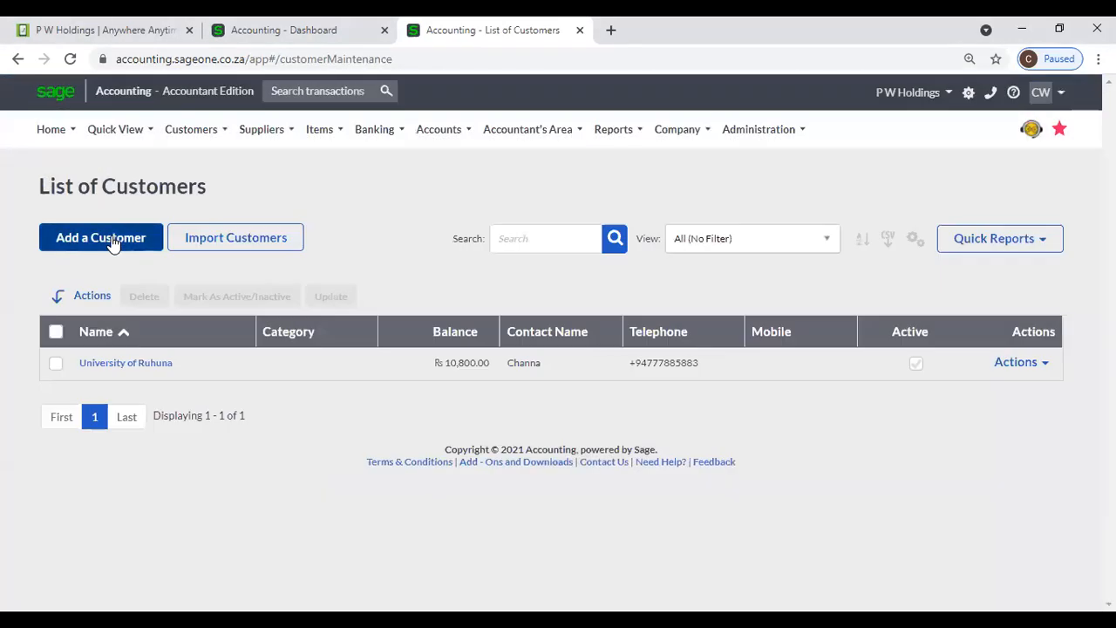
left_click(115, 247)
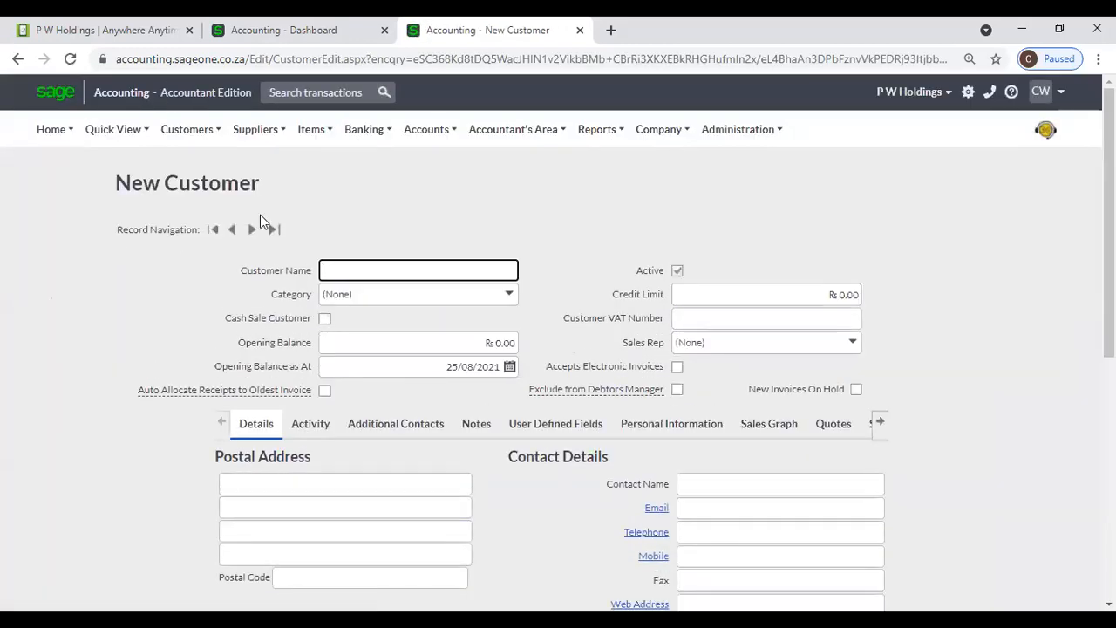
mouse_move(196, 133)
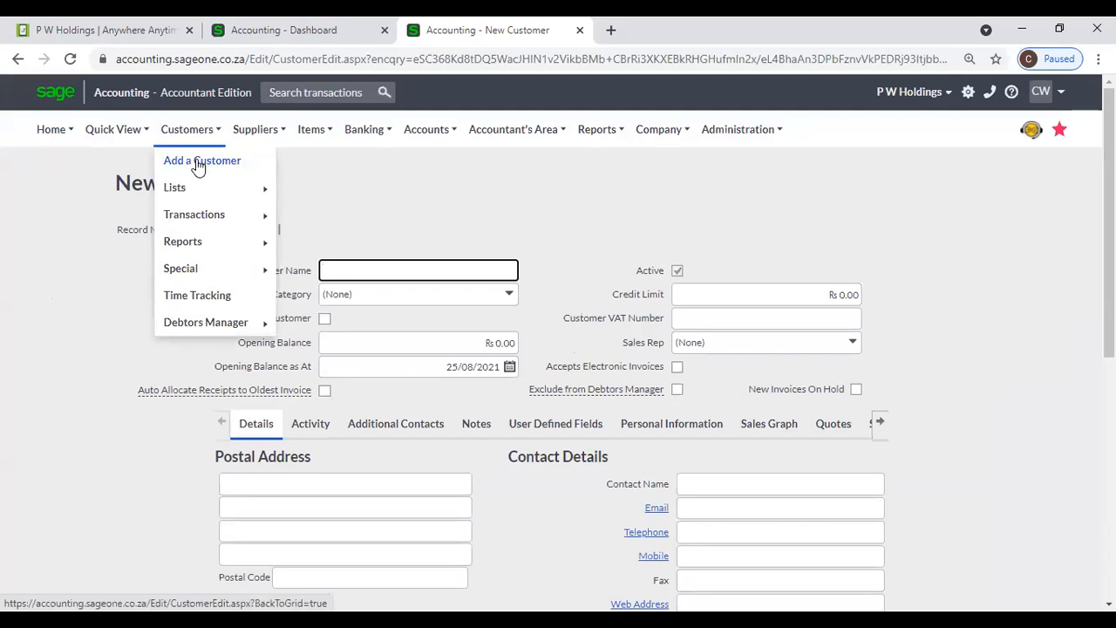
left_click(198, 162)
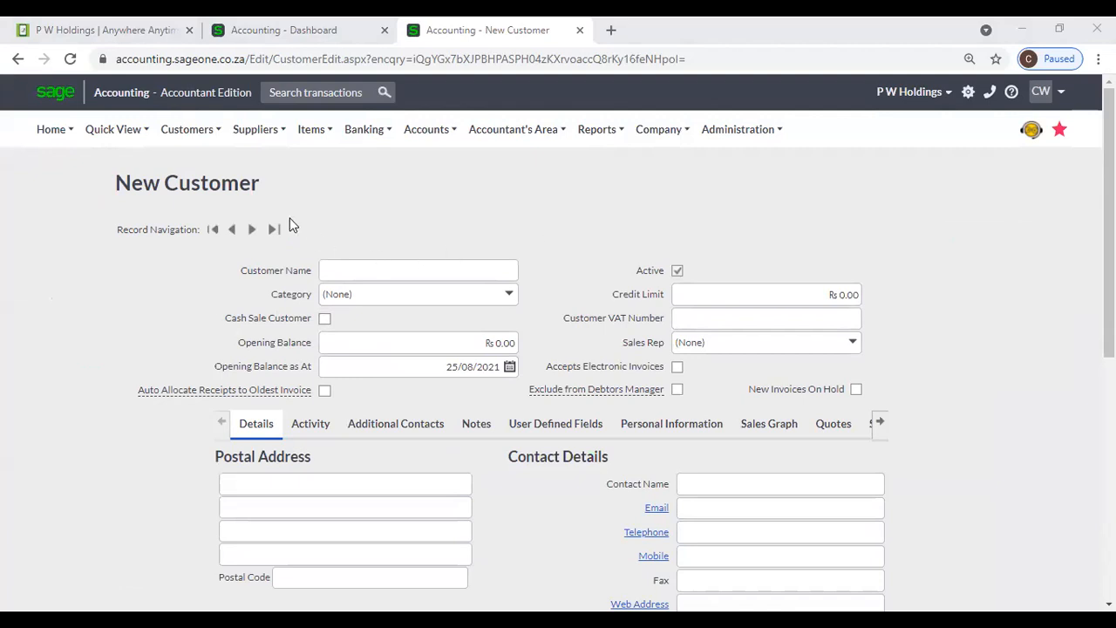
left_click(256, 129)
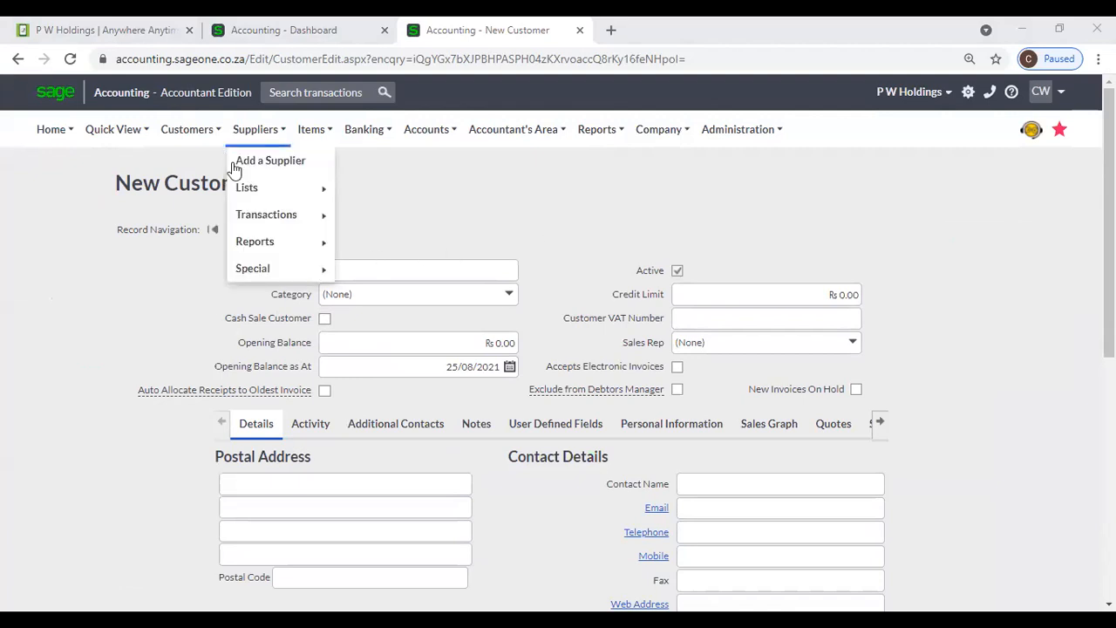
- Enter 'P W Holdings' as the Customer Name, leaving the Category unchanged
left_click(348, 270)
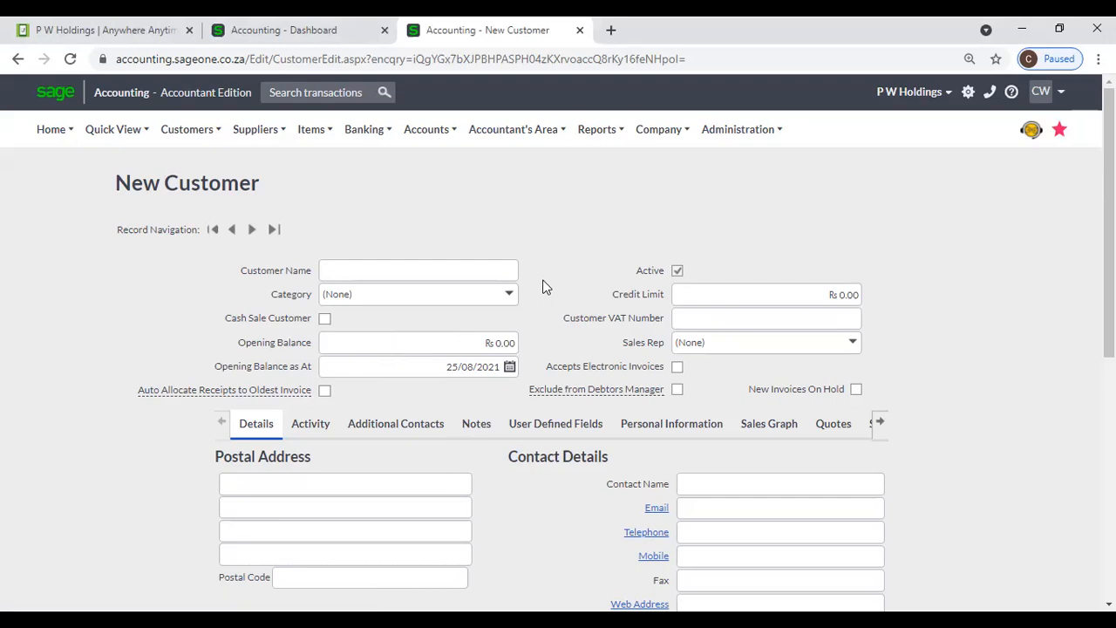
left_click(481, 269)
type("P W")
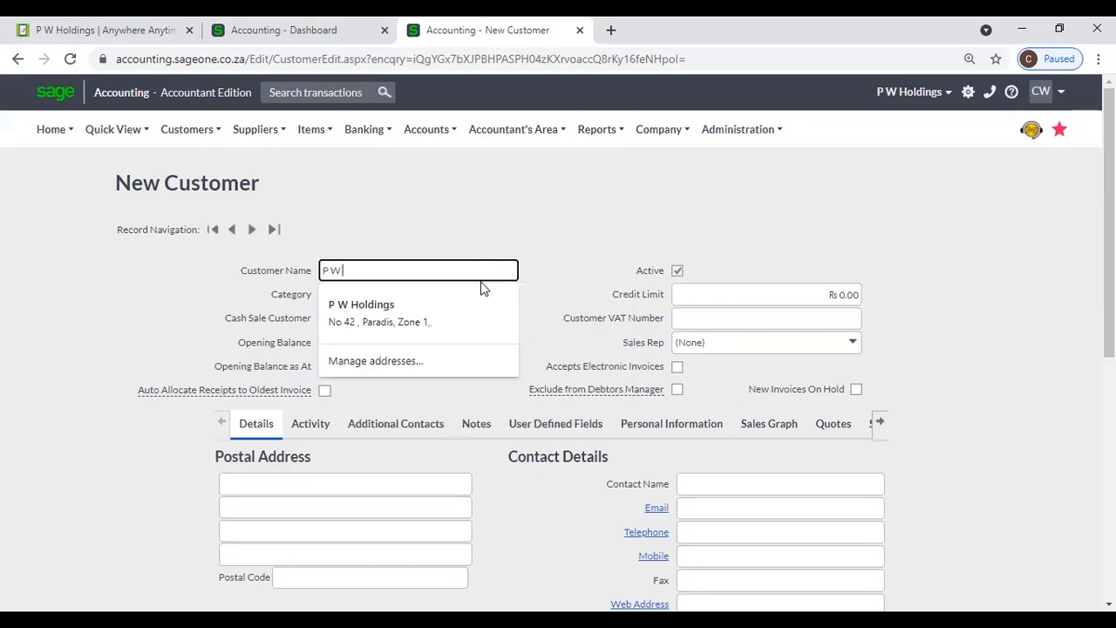
type(" Holdings")
left_click(533, 248)
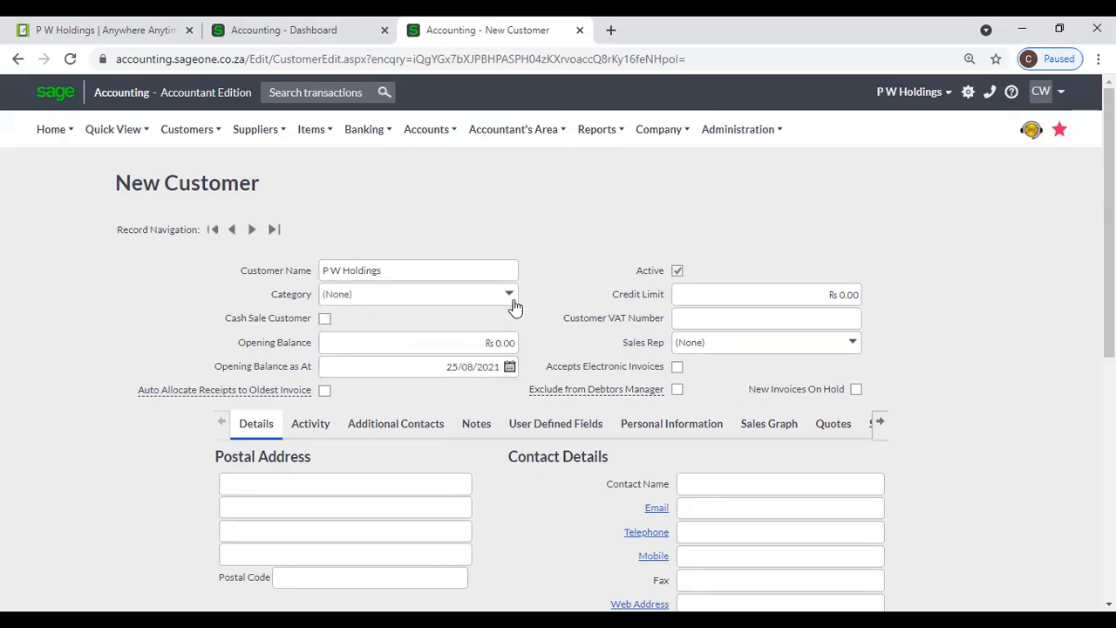
left_click(514, 302)
left_click(568, 262)
left_click(283, 30)
mouse_move(187, 129)
mouse_move(210, 241)
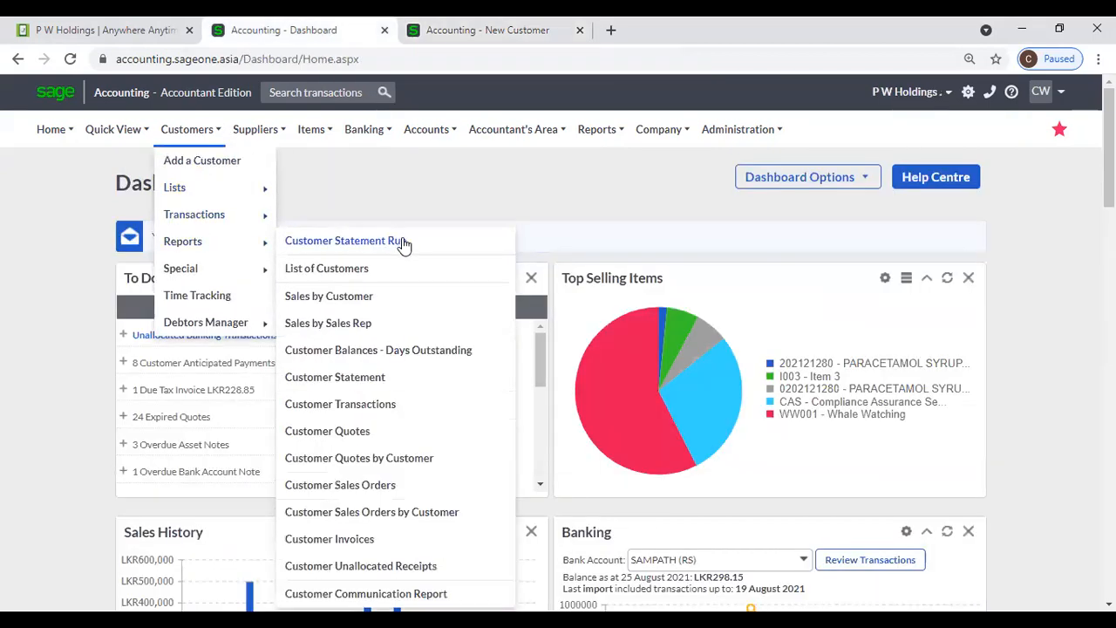
left_click(367, 296)
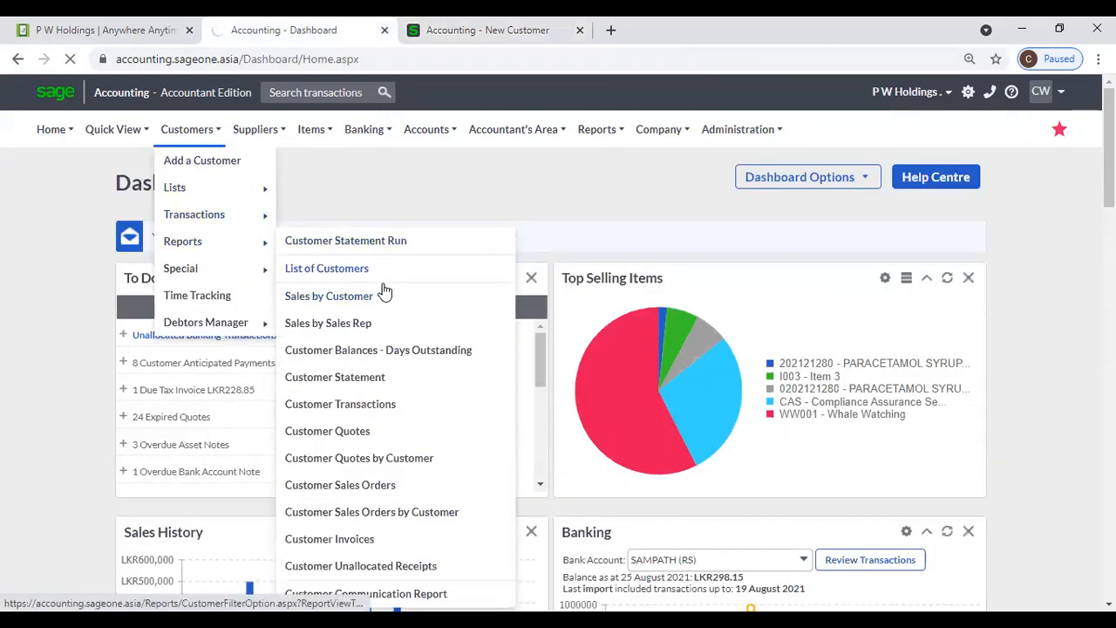
left_click(384, 295)
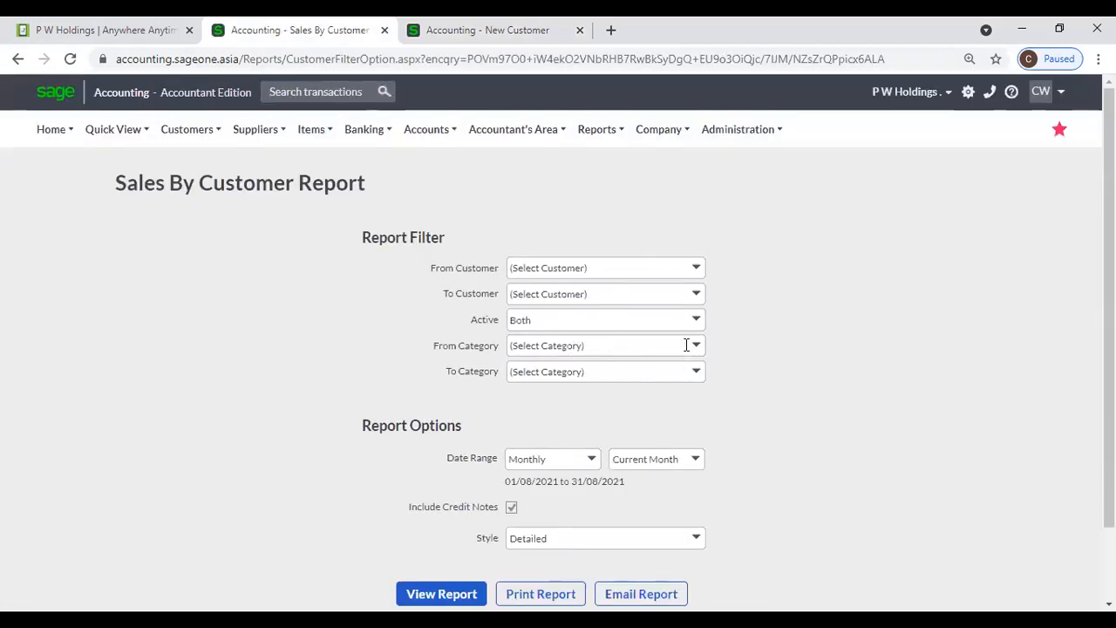
left_click(698, 345)
left_click(751, 349)
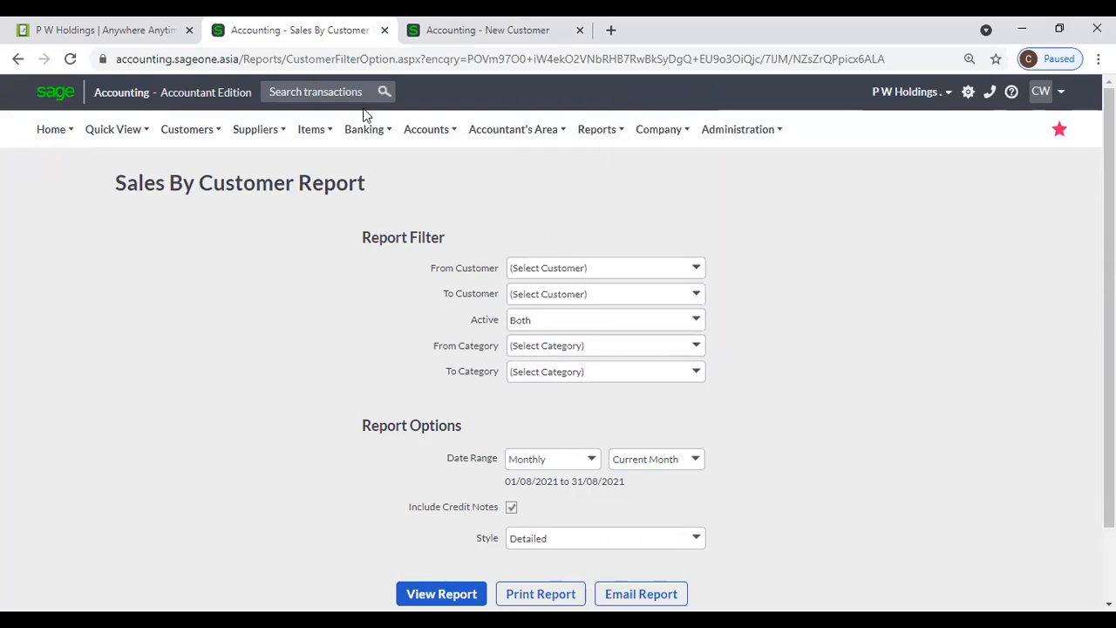
left_click(420, 41)
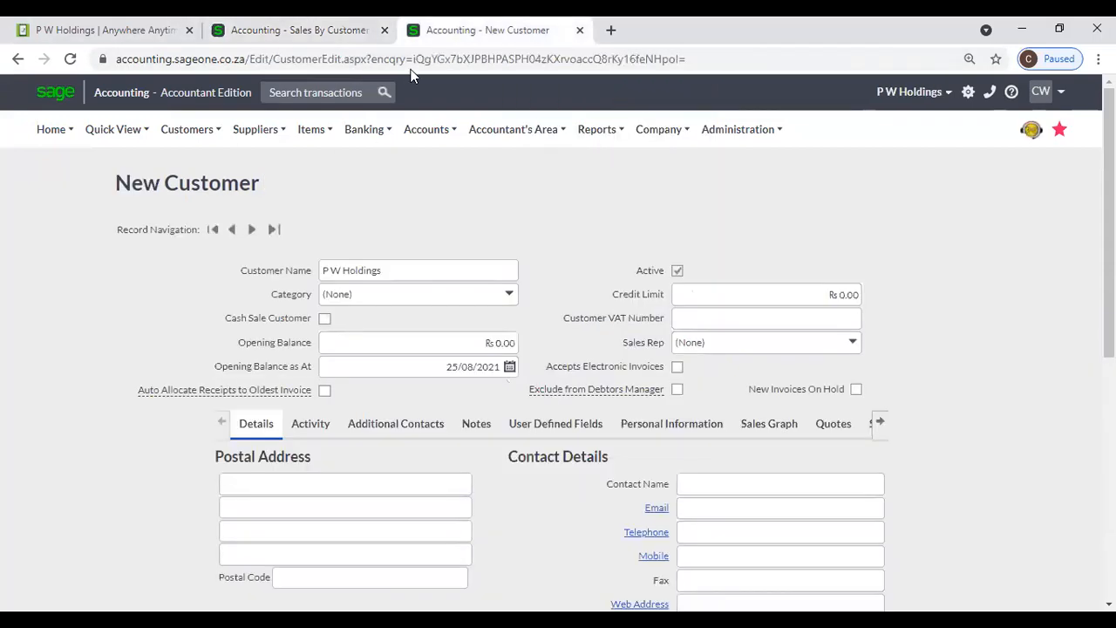
left_click(514, 302)
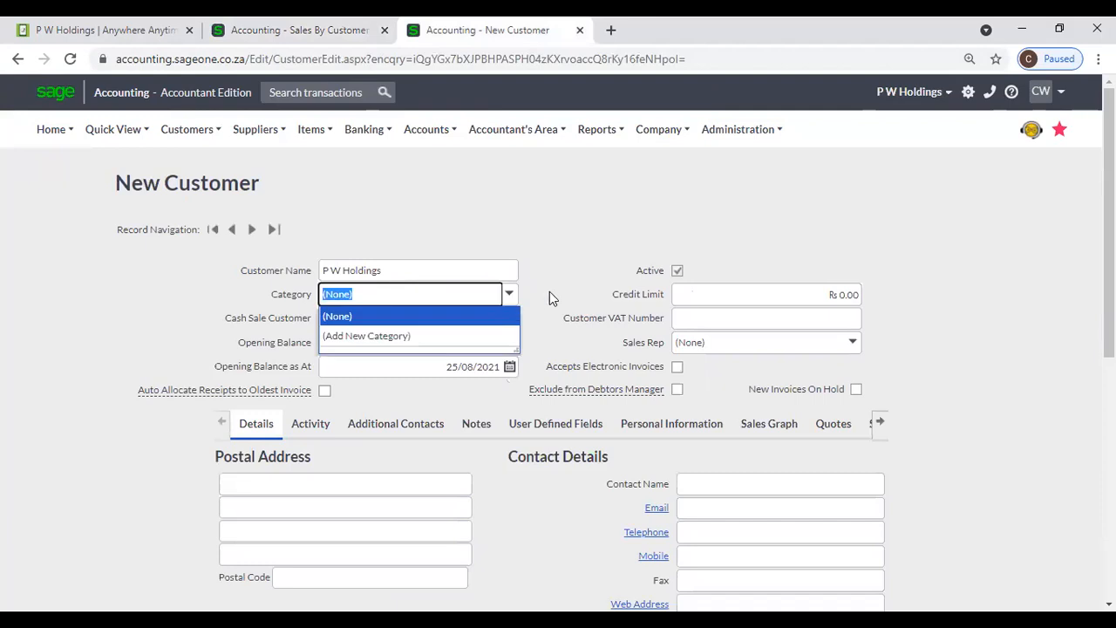
left_click(551, 299)
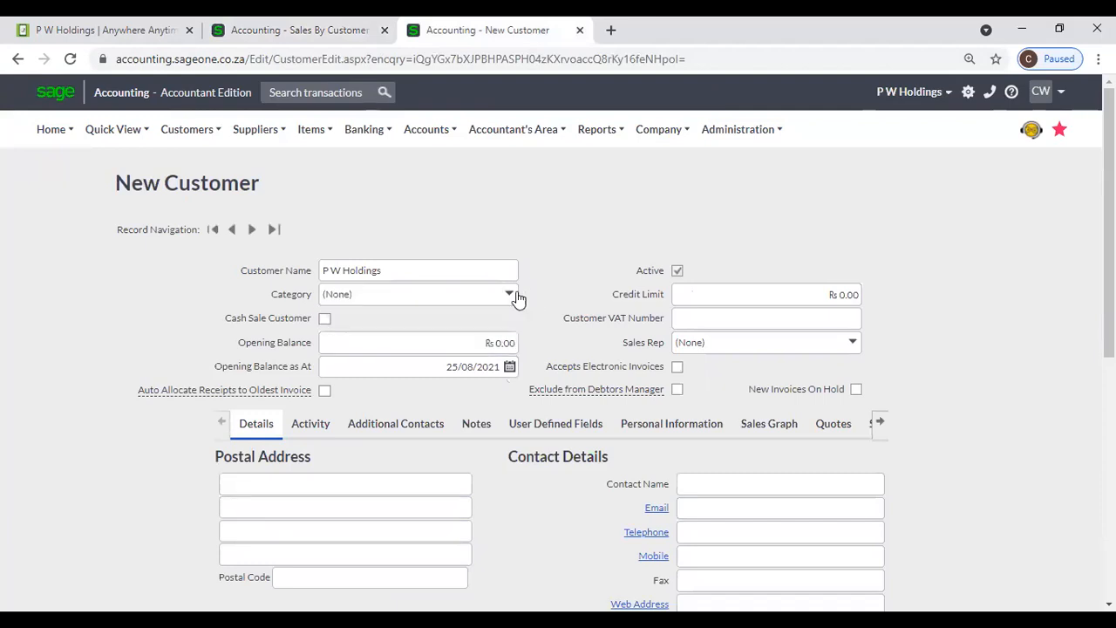
left_click(515, 299)
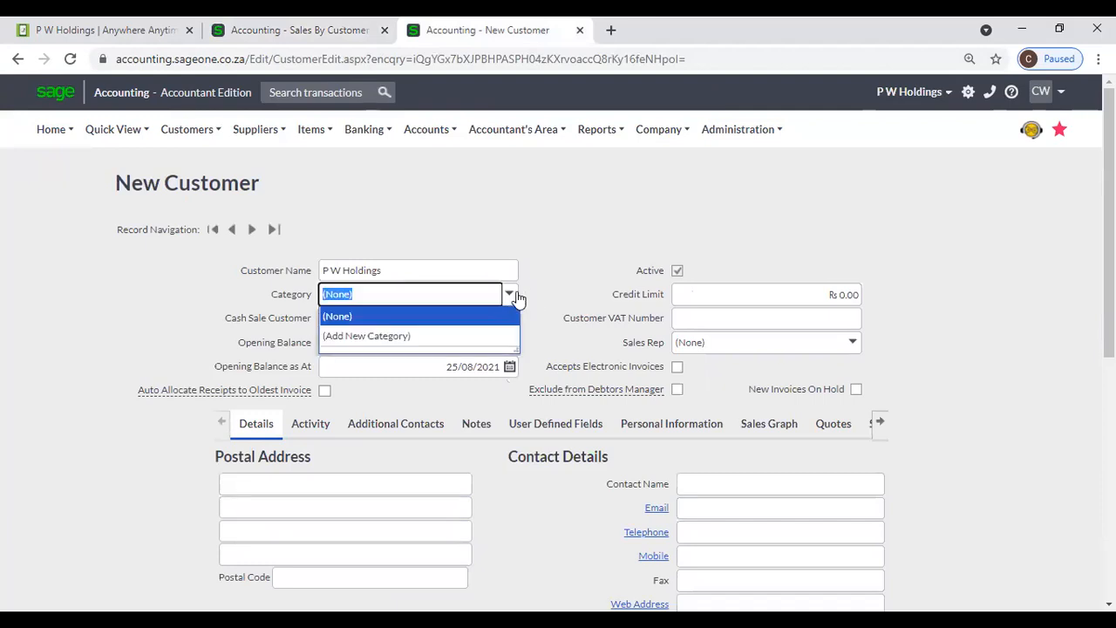
left_click(481, 338)
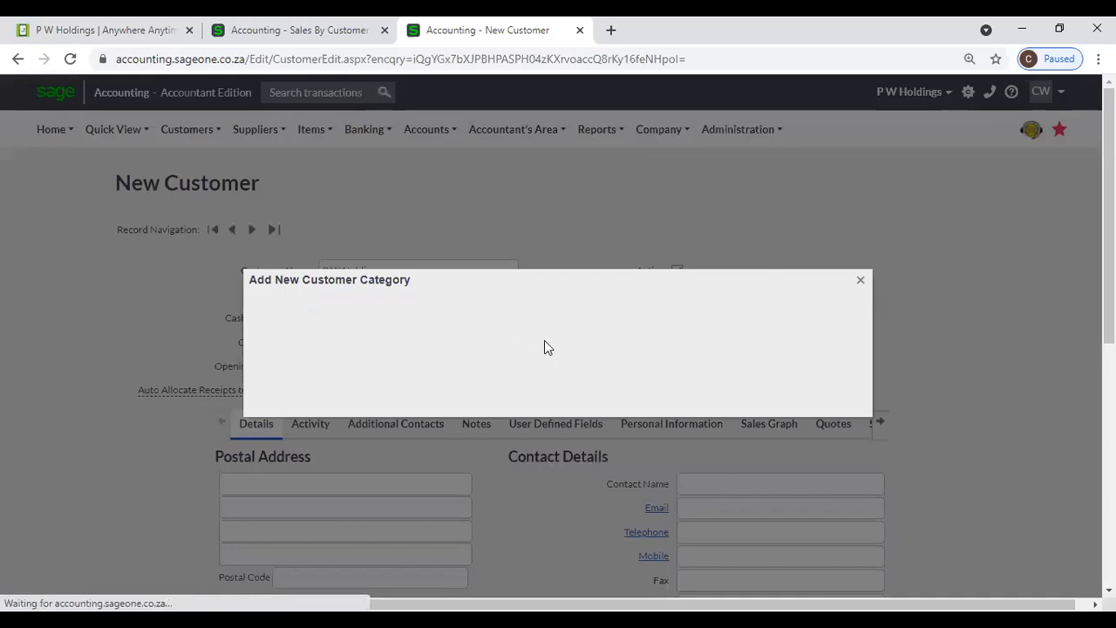
left_click(861, 280)
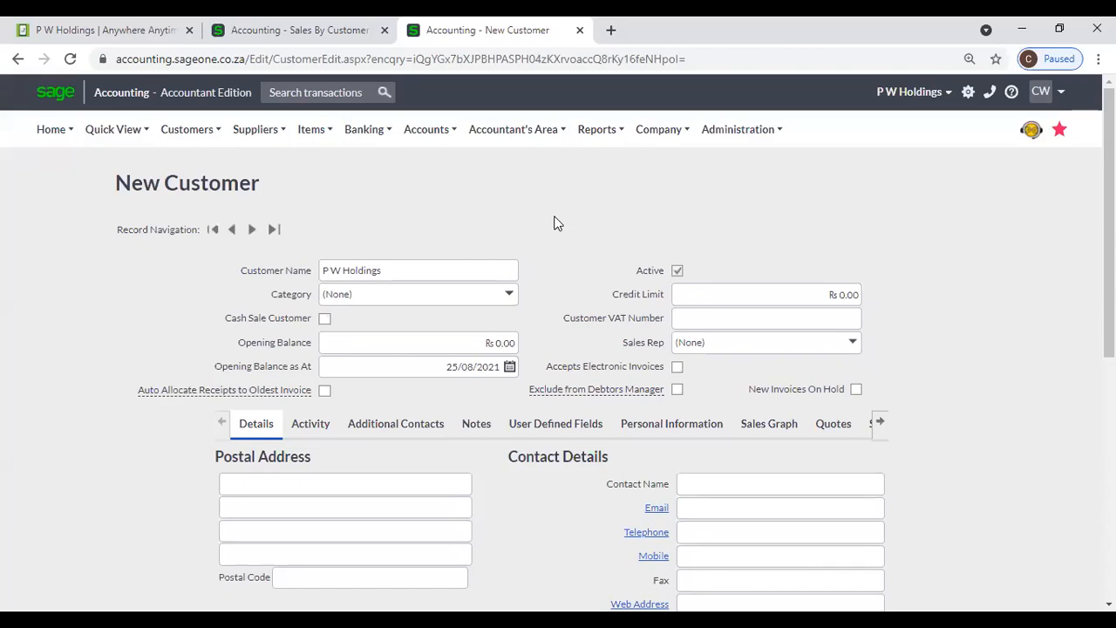
scroll(523, 233, "down", 1)
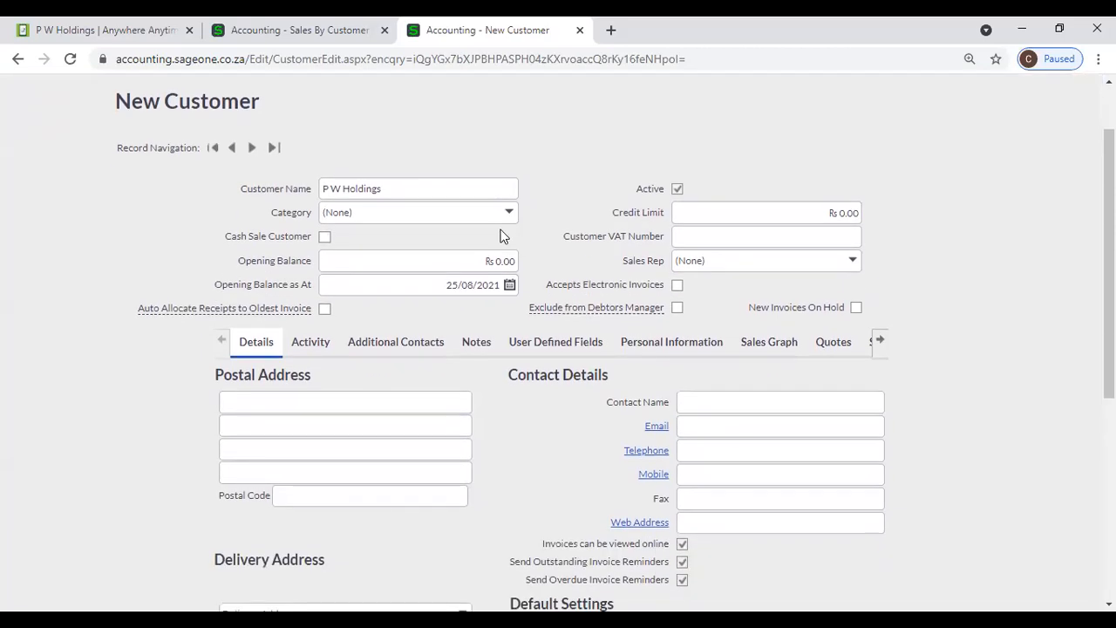
- Untick Cash Sale Customer so P W Holdings becomes a regular account customer
left_click(325, 237)
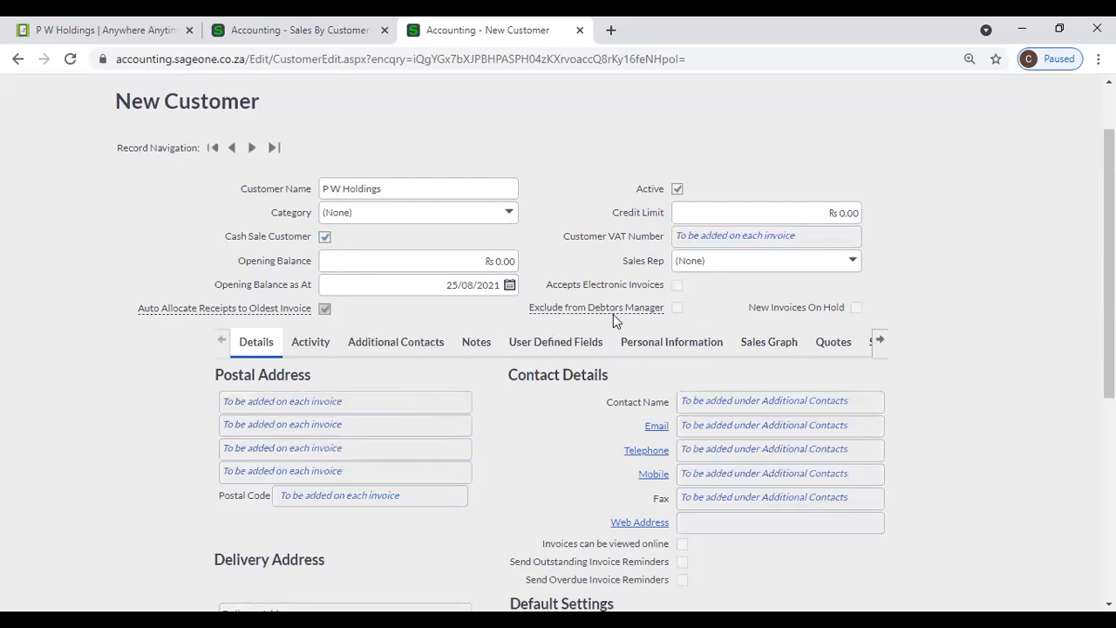
scroll(795, 500, "down", 2)
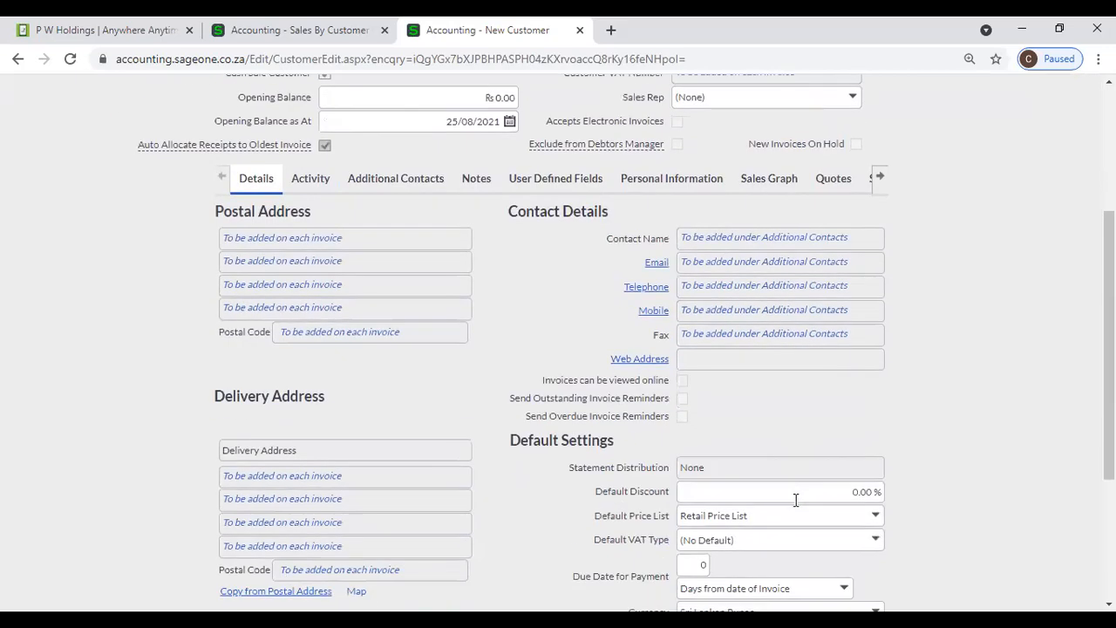
scroll(729, 397, "up", 2)
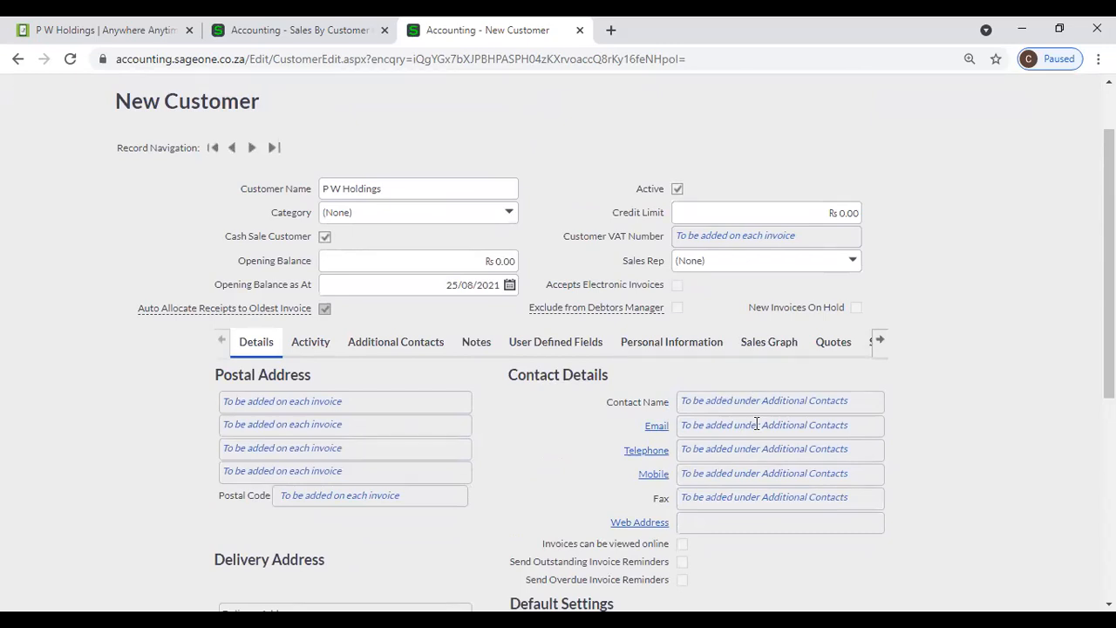
scroll(414, 448, "down", 3)
scroll(413, 447, "up", 3)
left_click(322, 240)
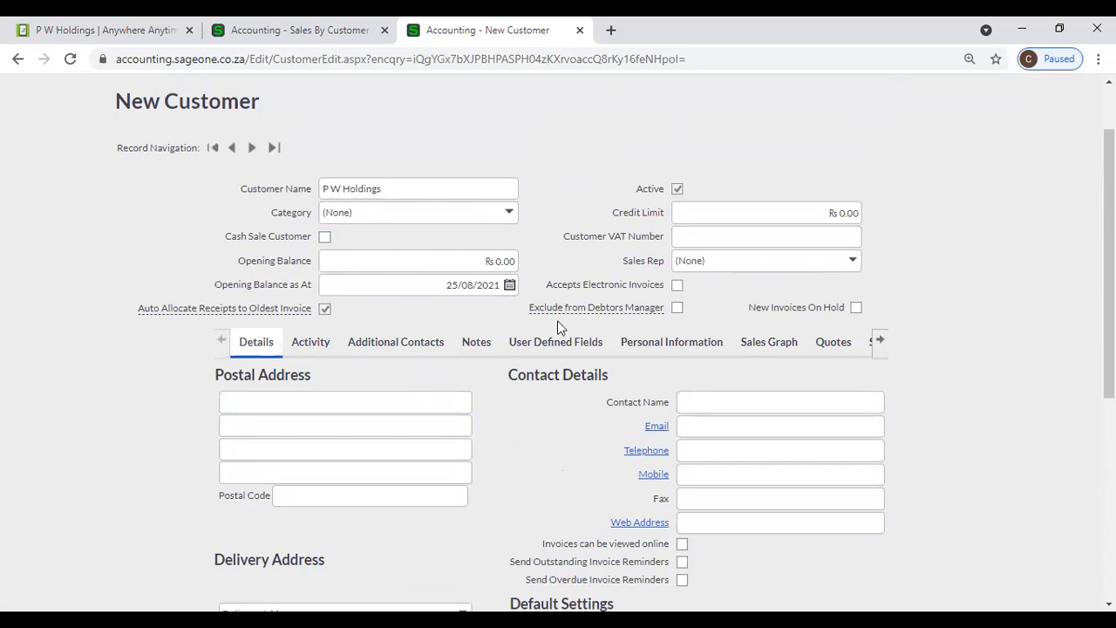
scroll(557, 320, "up", 1)
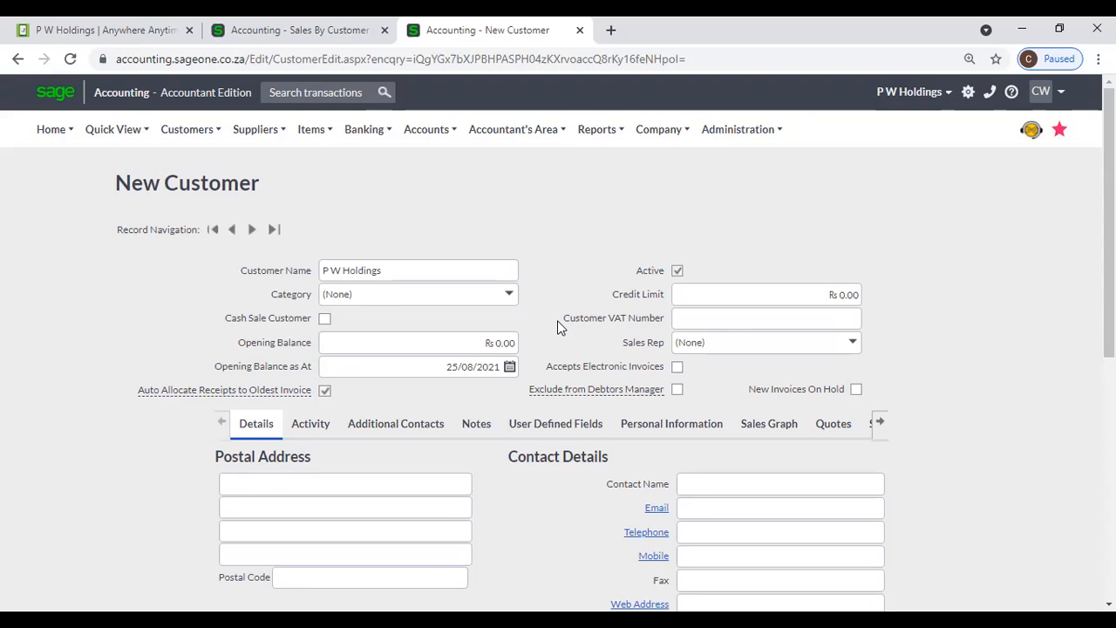
- Set the opening balance date to 31/03/2021, keeping the balance at 0.00
left_click(475, 341)
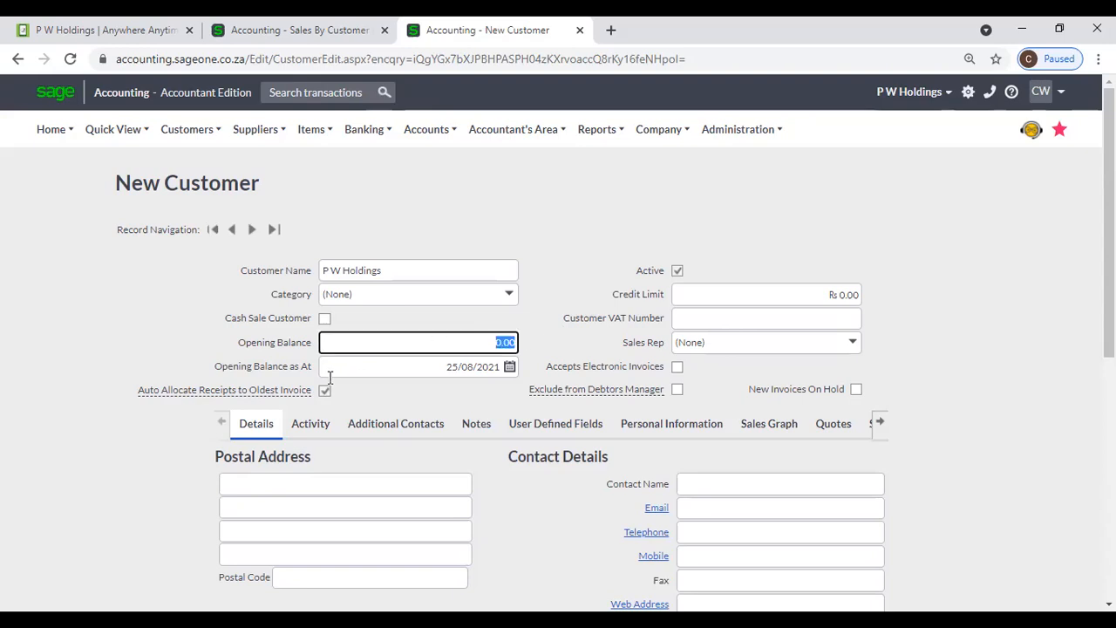
left_click(511, 368)
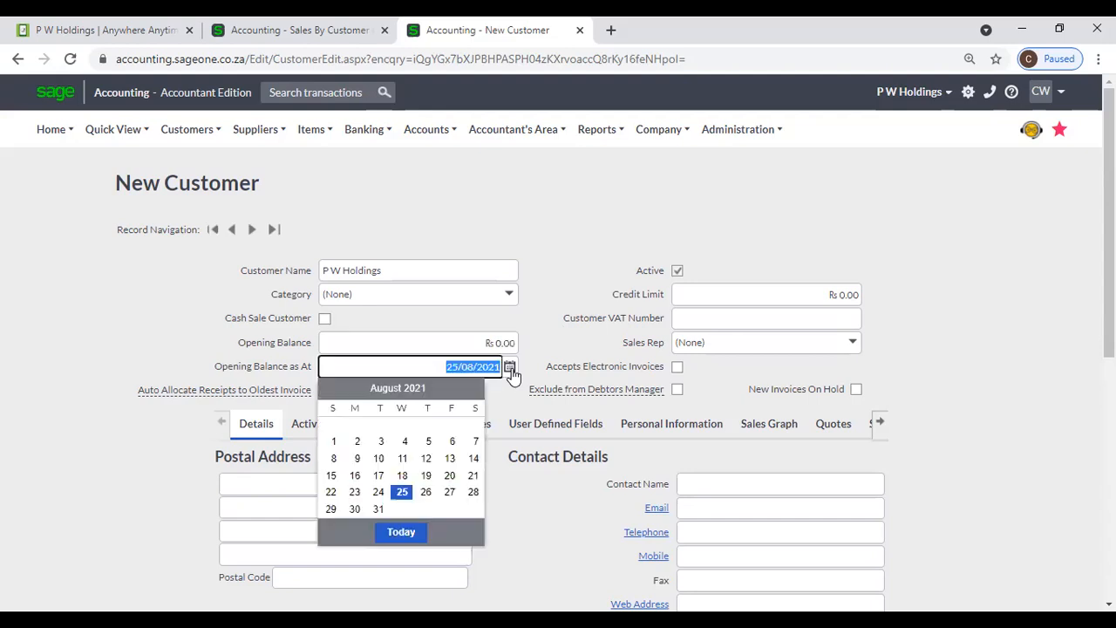
left_click(328, 392)
left_click(328, 392)
left_click(328, 392)
left_click(328, 391)
left_click(328, 392)
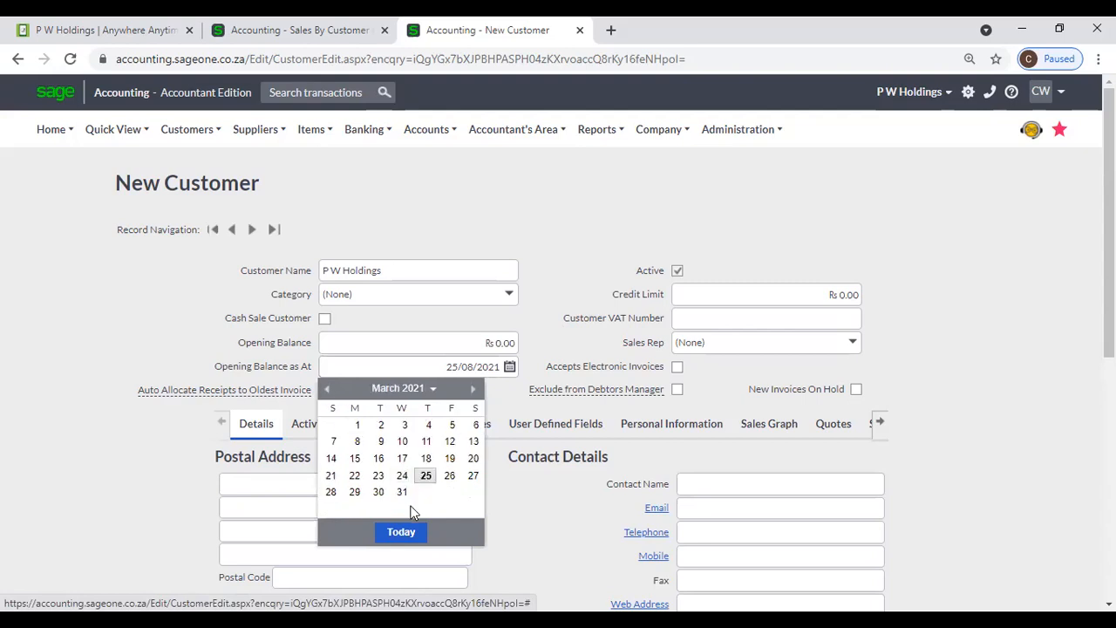
left_click(402, 493)
left_click(591, 267)
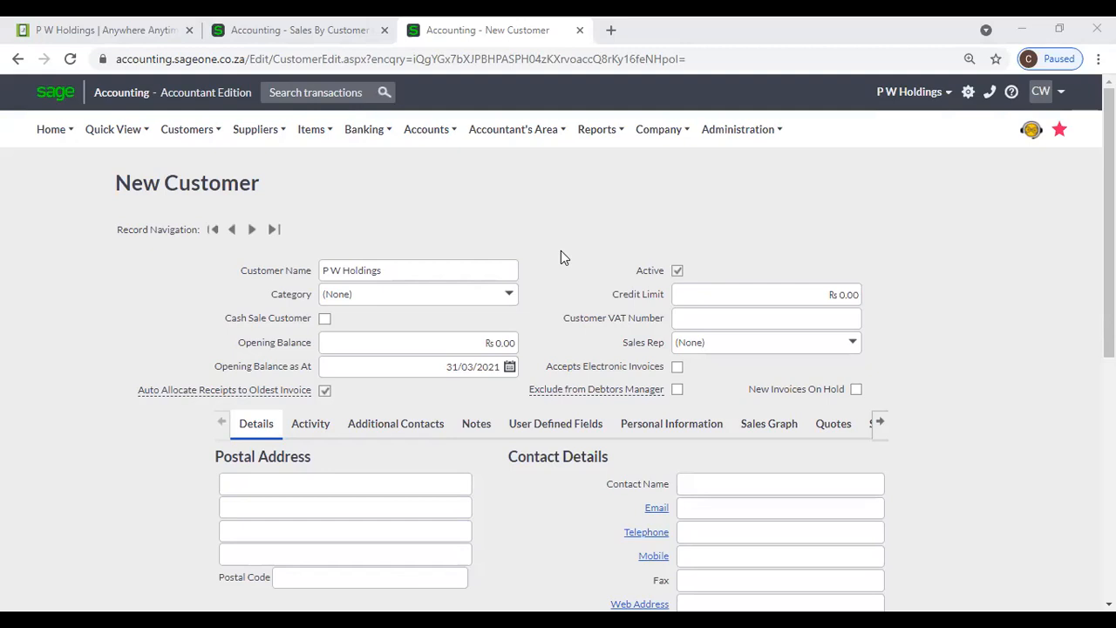
- Leave the customer's credit limit unchanged
scroll(561, 251, "down", 1)
mouse_move(552, 303)
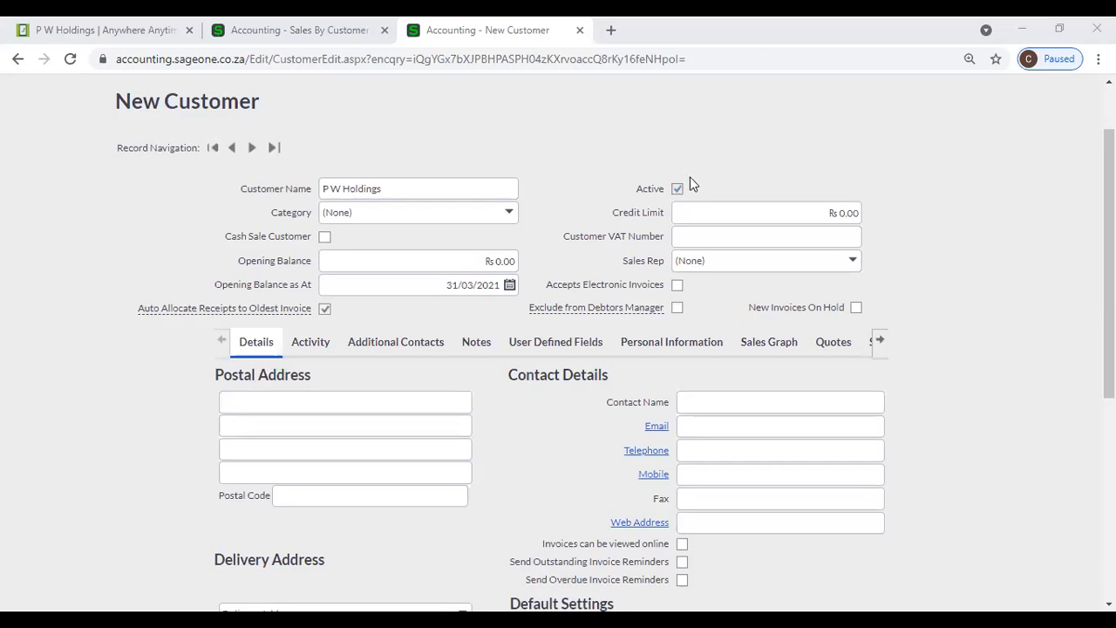
left_click(697, 212)
left_click(765, 178)
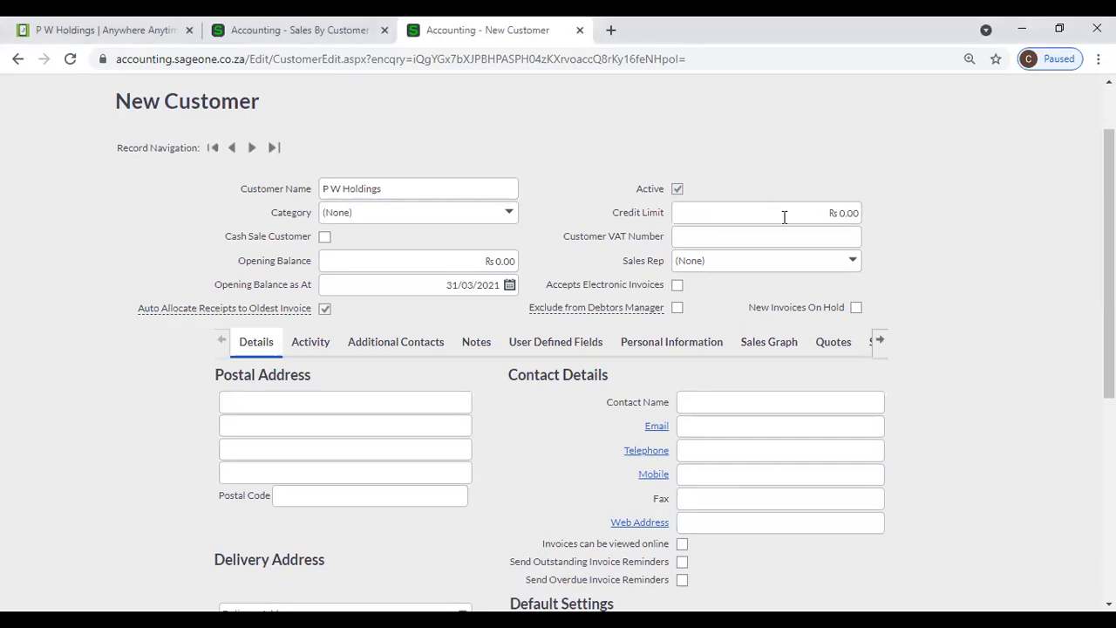
left_click(784, 217)
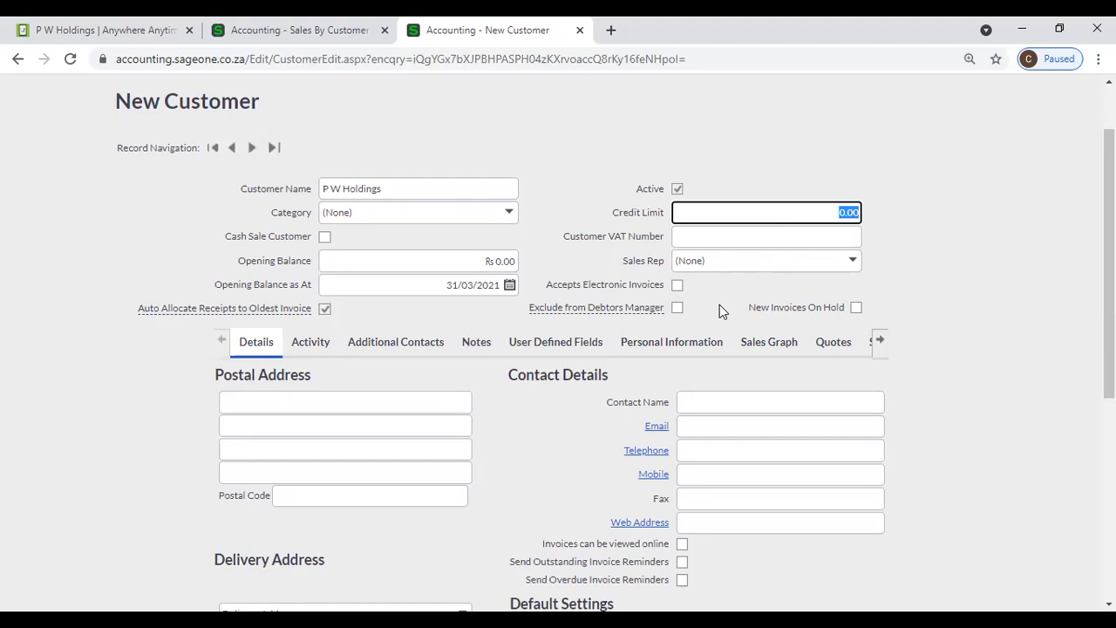
- Fill the Customer VAT Number from the saved autofill entry, replacing its last character with 0
left_click(701, 239)
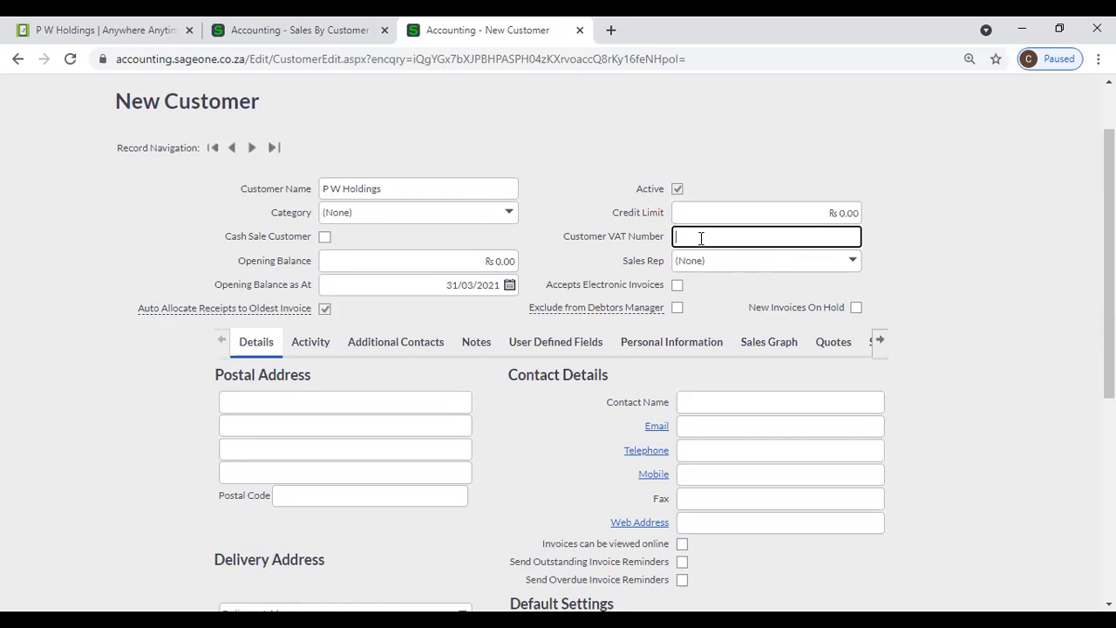
left_click(930, 269)
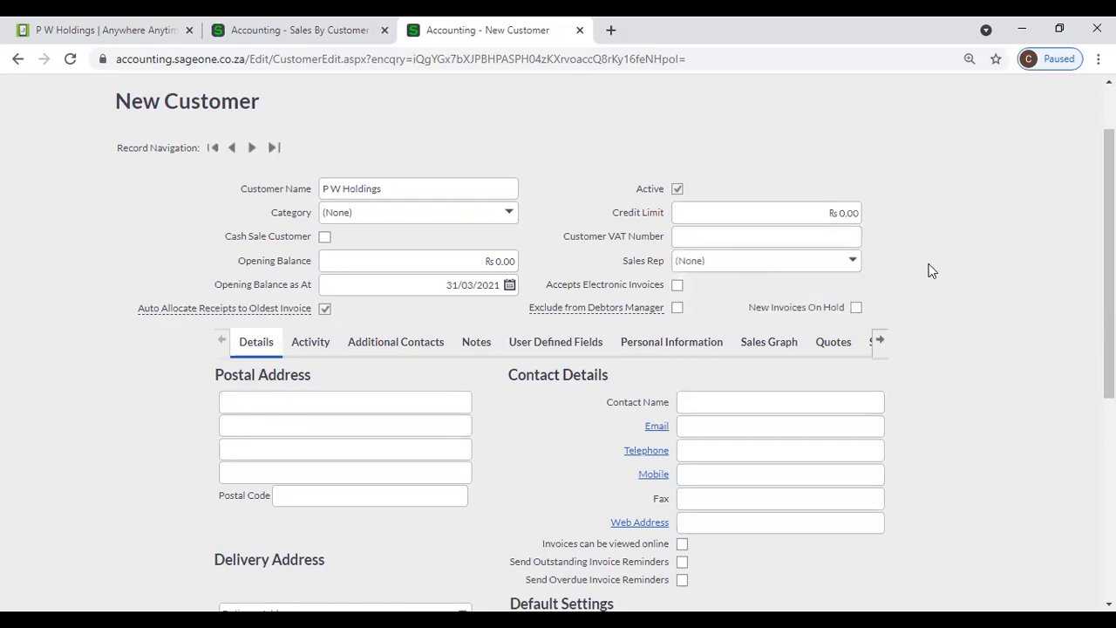
left_click(823, 240)
left_click(796, 269)
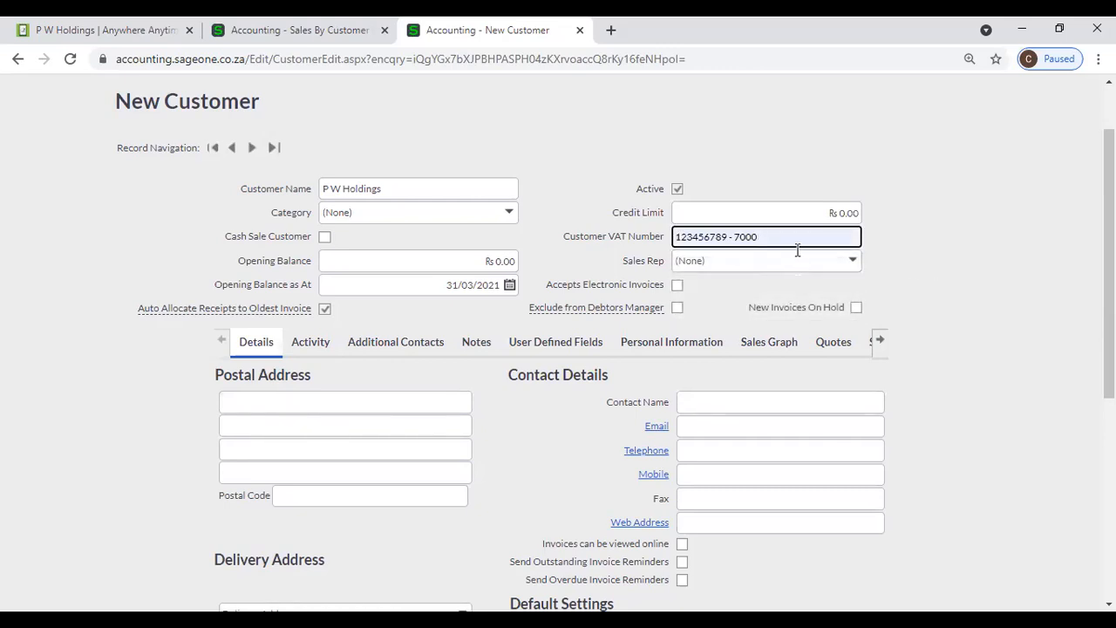
key("BackSpace")
key("BackSpace")
key("BackSpace")
key("BackSpace")
key("BackSpace")
key("BackSpace")
key("BackSpace")
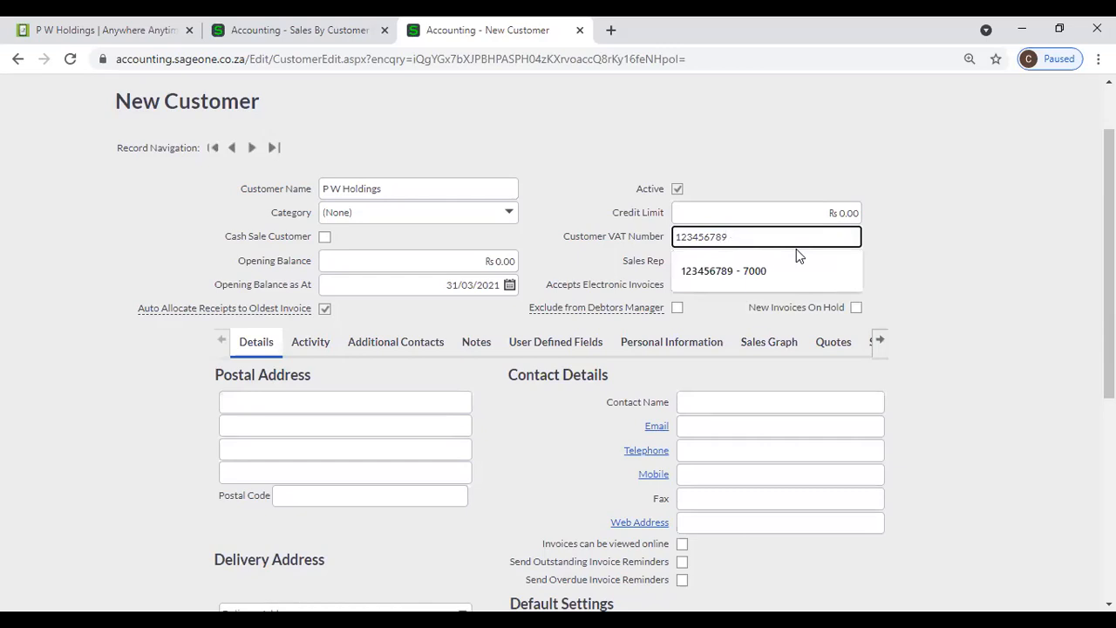
type("0")
key("Tab")
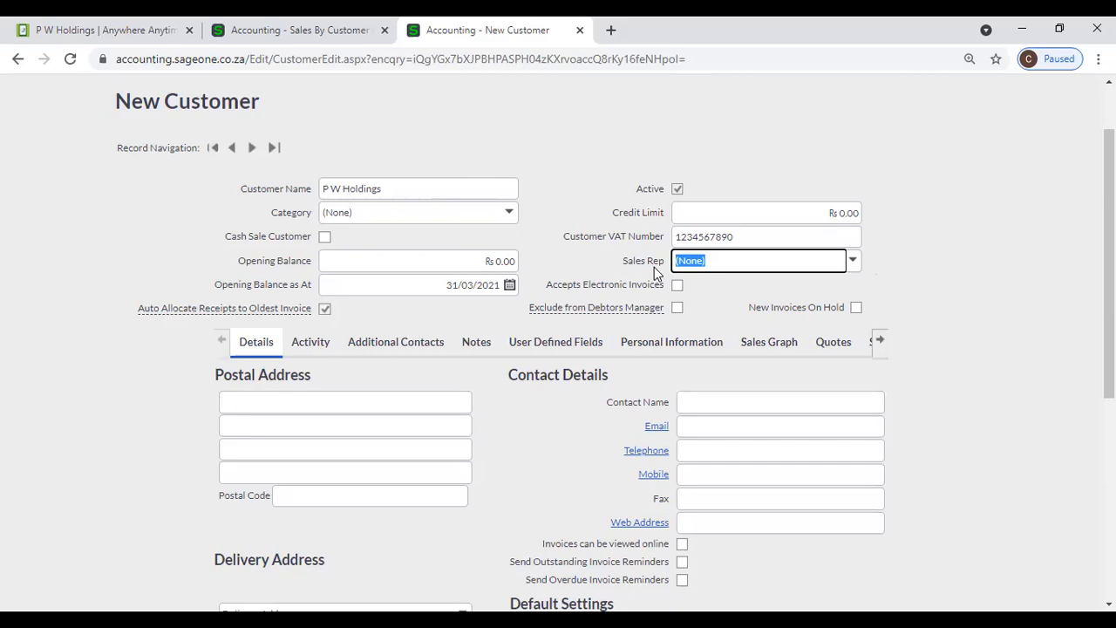
left_click(854, 262)
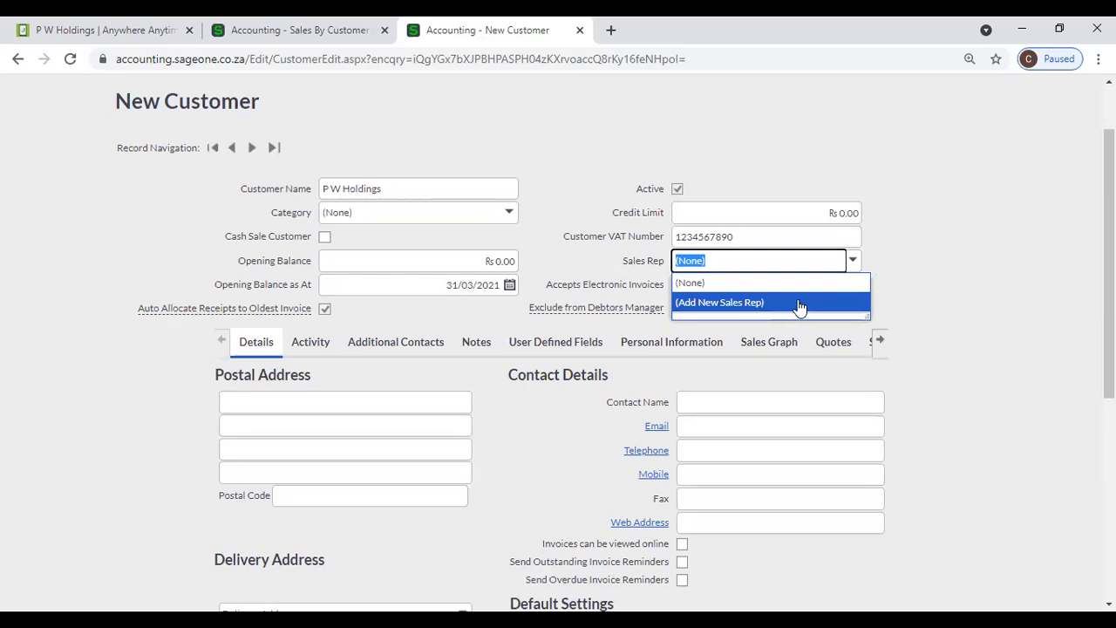
left_click(932, 273)
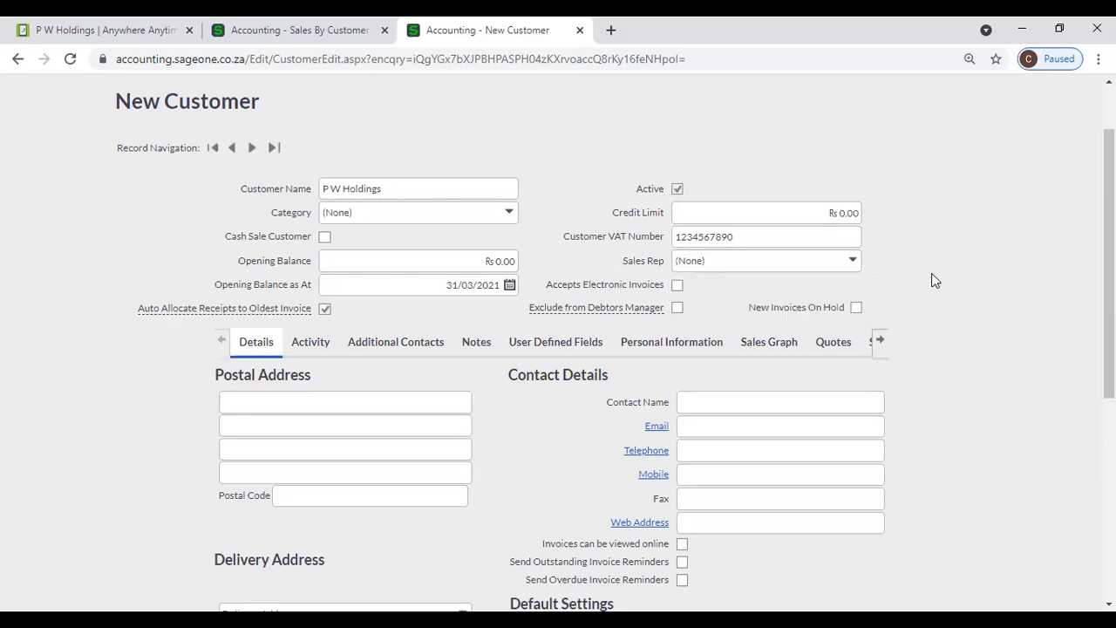
left_click(852, 264)
left_click(787, 309)
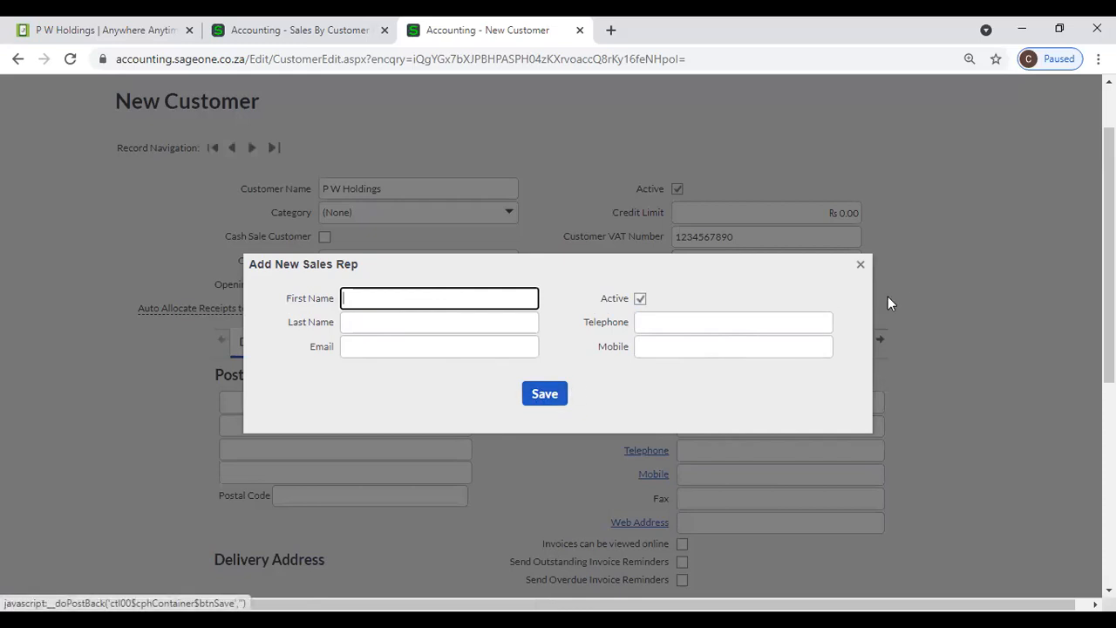
left_click(862, 265)
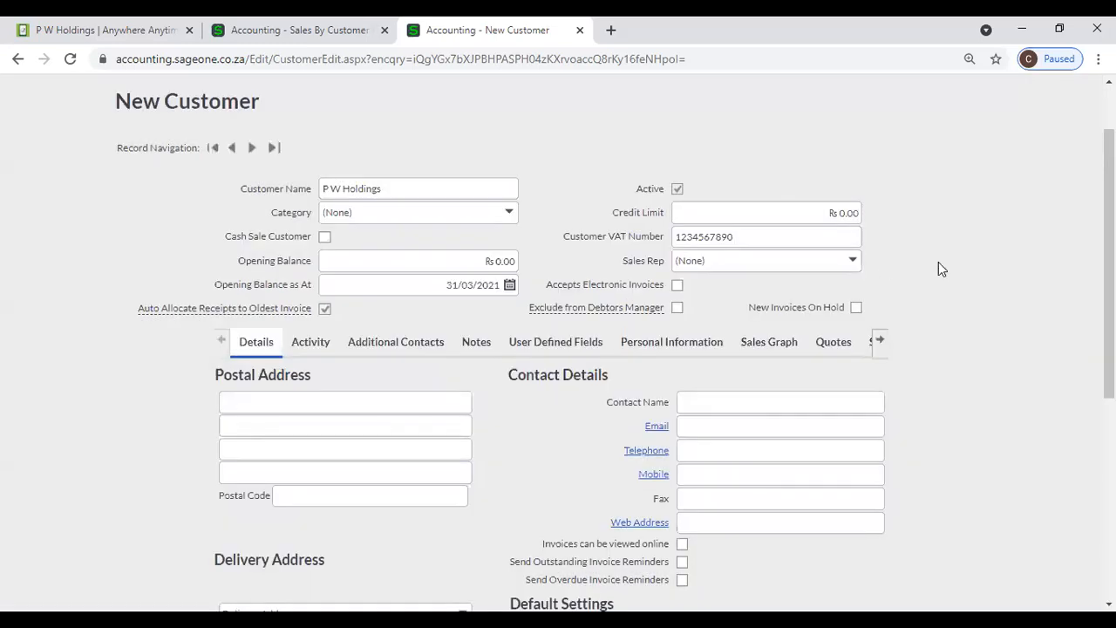
- Untick Accepts Electronic Invoices for P W Holdings
left_click(676, 287)
mouse_move(172, 314)
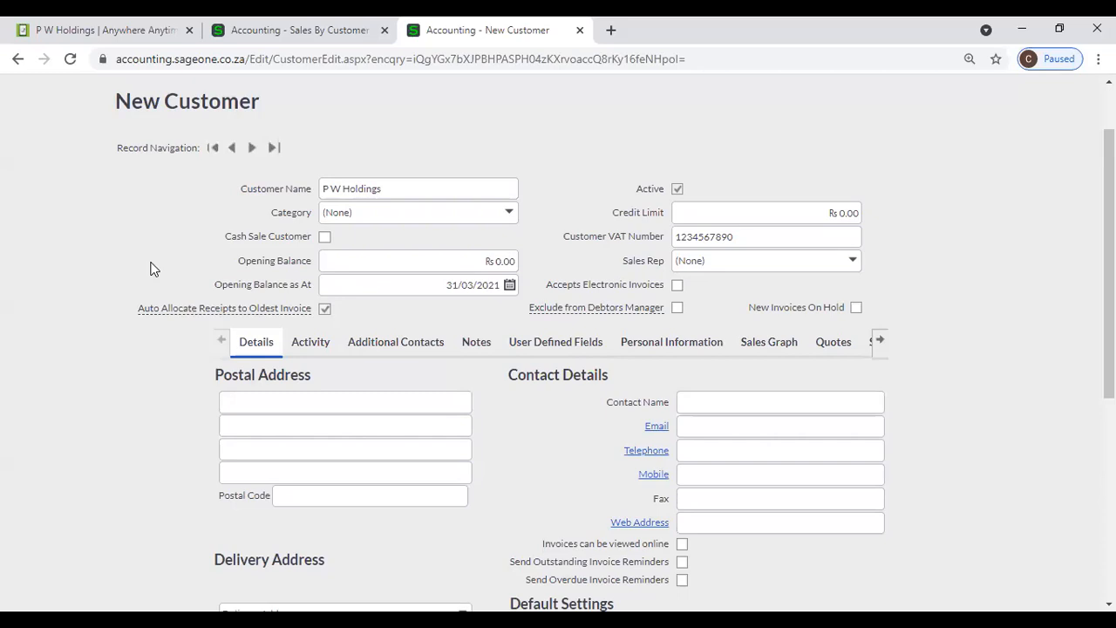
- In the Sales By Customer tab, go to Customers > Transactions > Customer Receipts and add a receipt
left_click(201, 30)
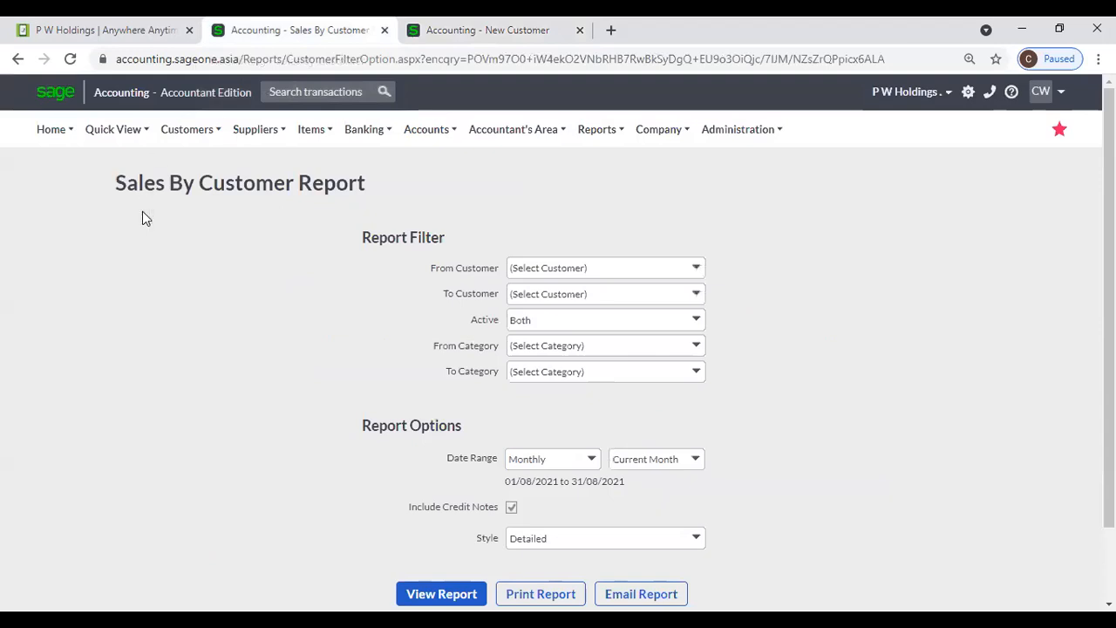
left_click(188, 131)
mouse_move(190, 214)
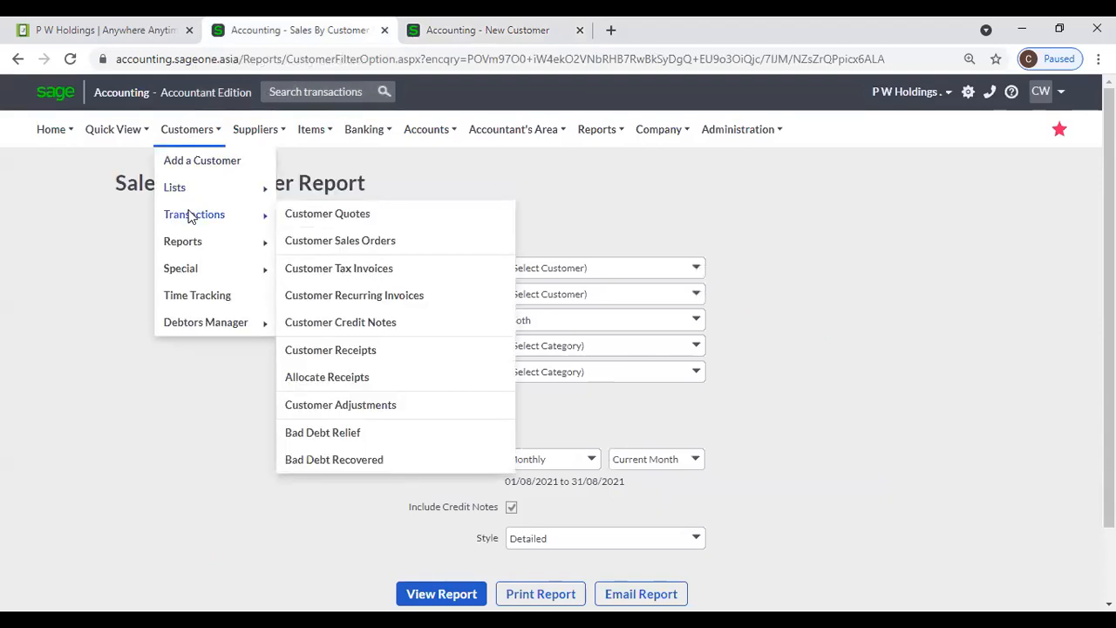
left_click(361, 354)
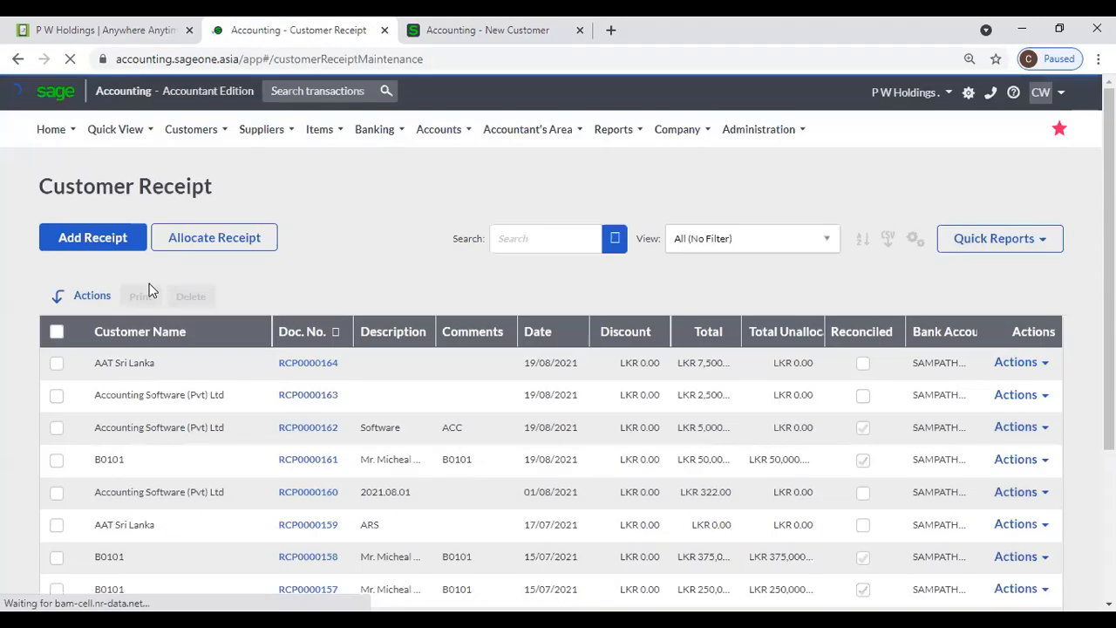
left_click(85, 246)
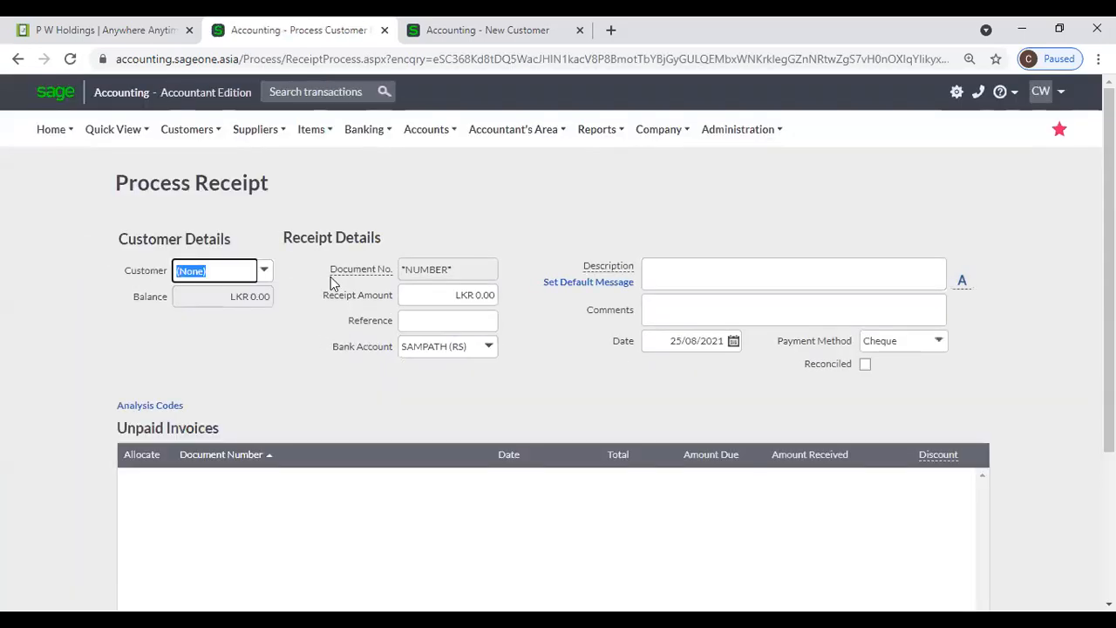
- Choose Accounting Software (Pvt) Ltd as the paying customer with a 115,000 receipt amount
type("a")
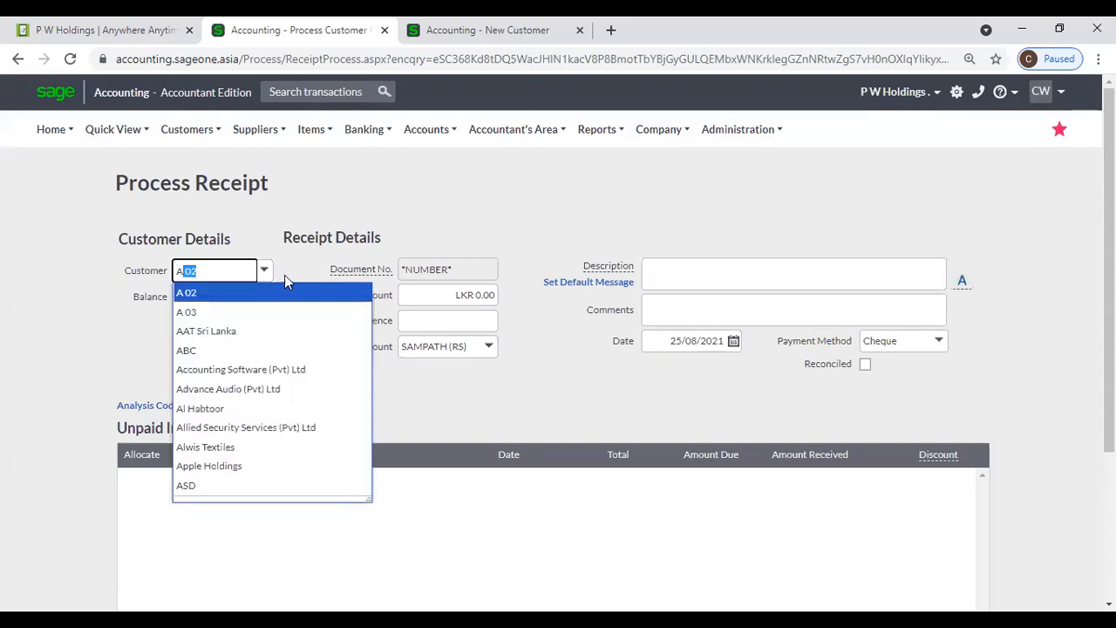
type("c")
key("Return")
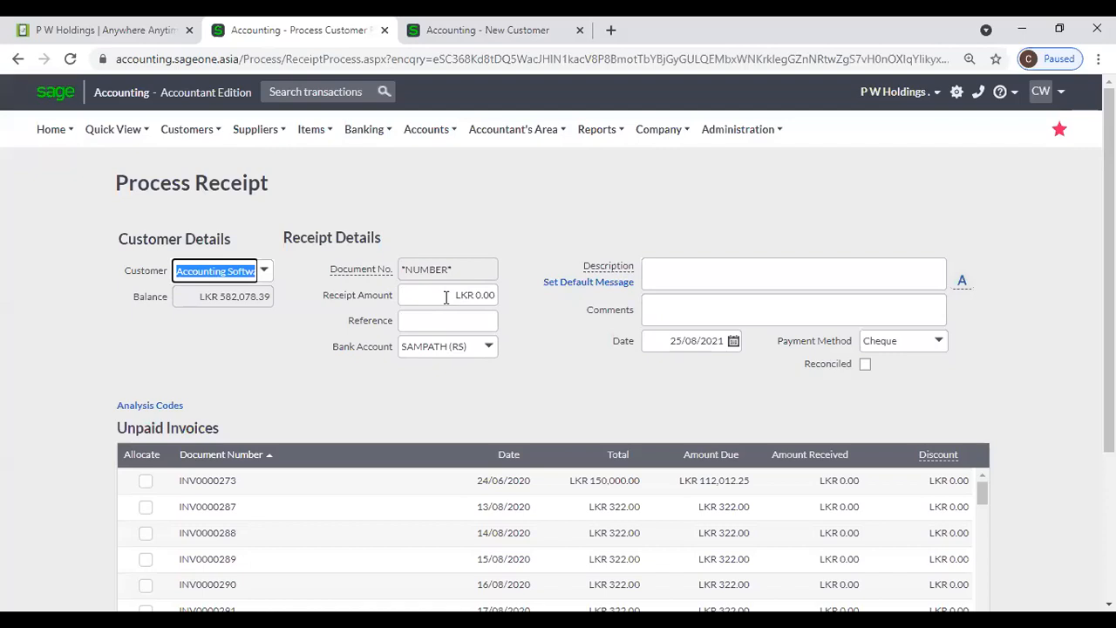
left_click(445, 298)
type("115000")
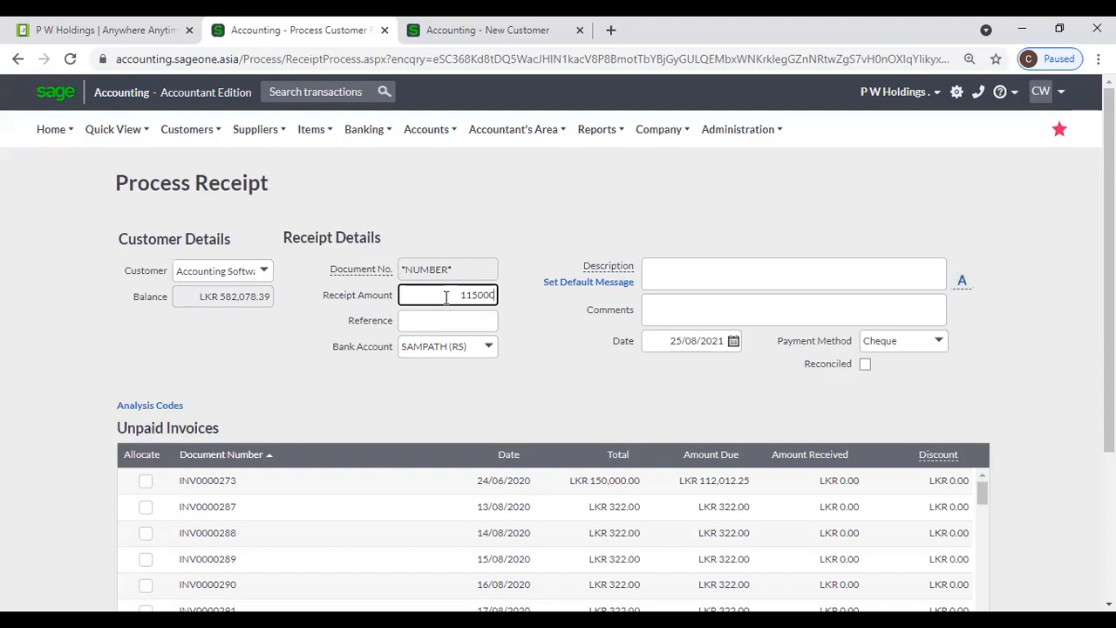
key("Tab")
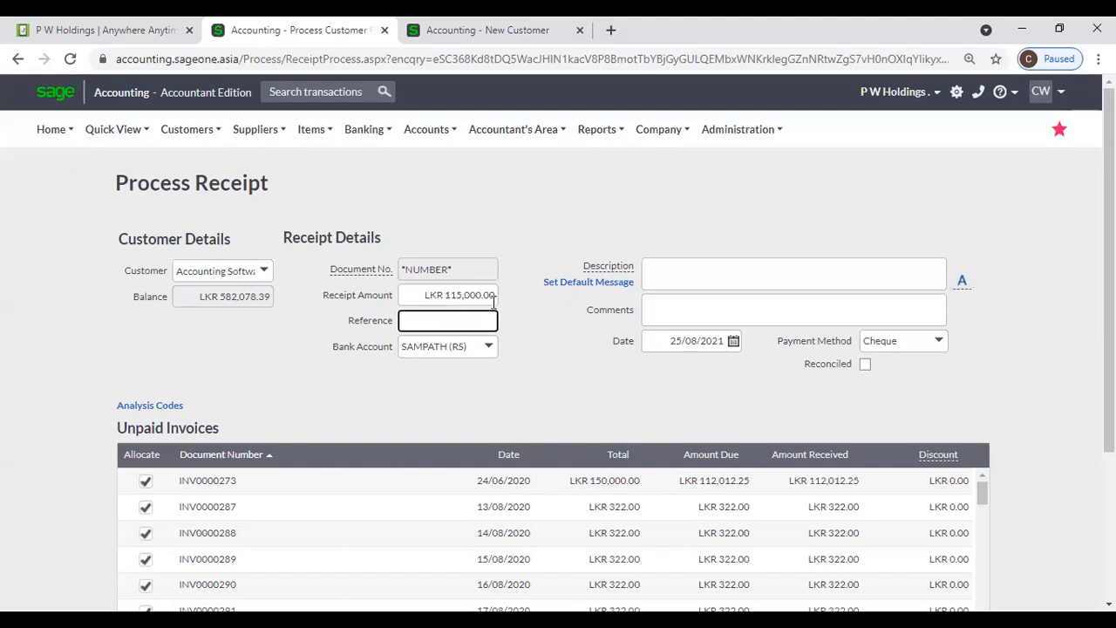
- Untick allocation for INV0000273, INV0000287, INV0000288 and INV0000289, then return to the New Customer form
scroll(493, 299, "down", 1)
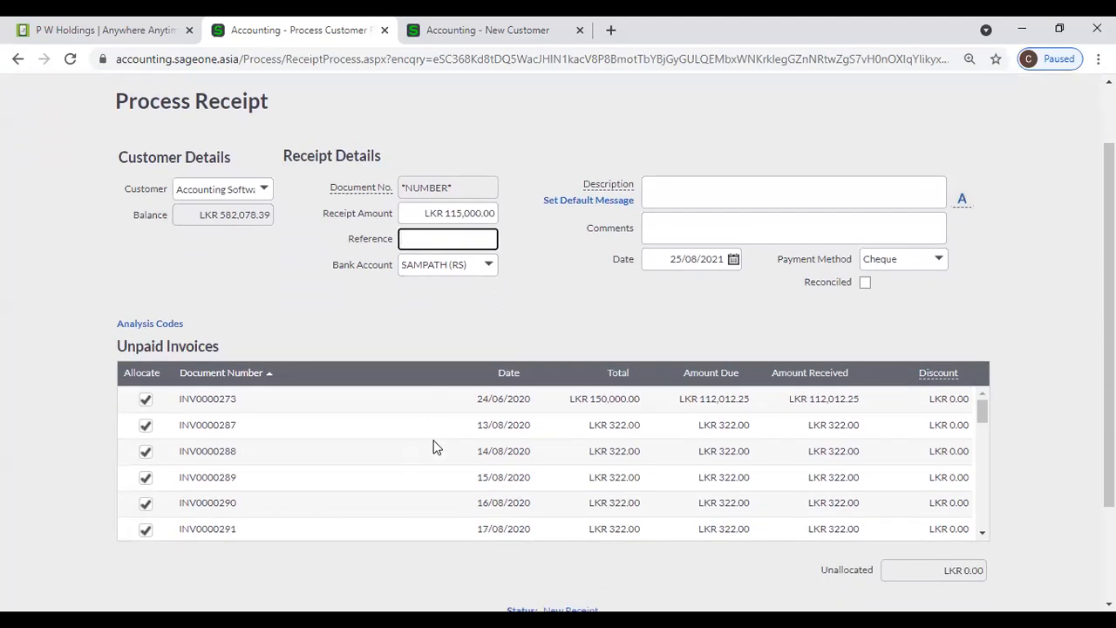
scroll(437, 449, "down", 1)
scroll(436, 448, "down", 2)
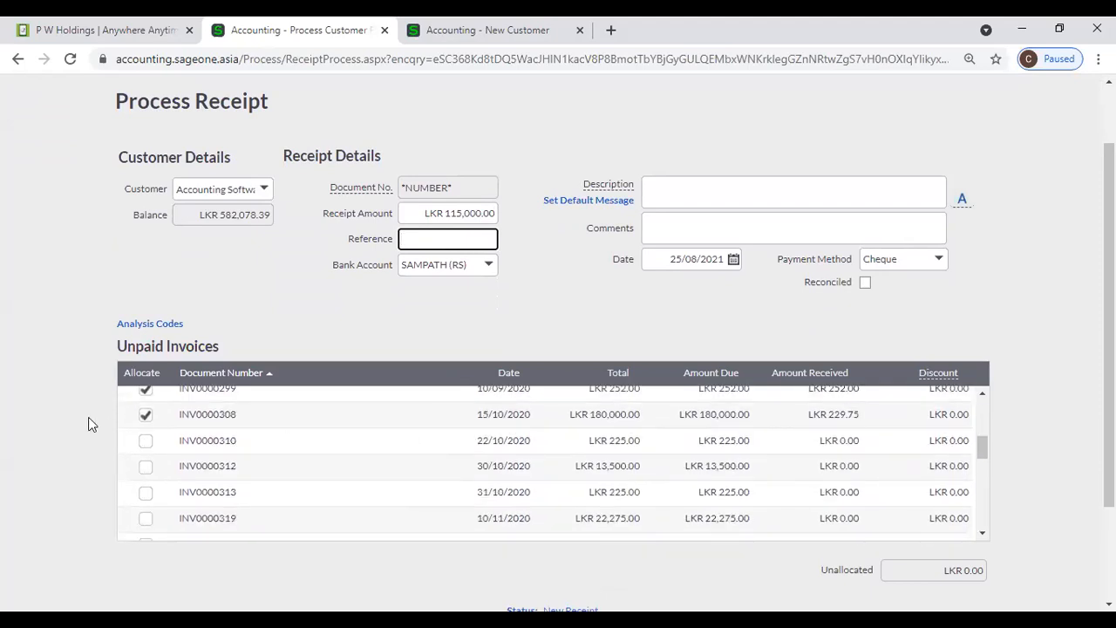
scroll(145, 410, "up", 2)
scroll(145, 410, "up", 3)
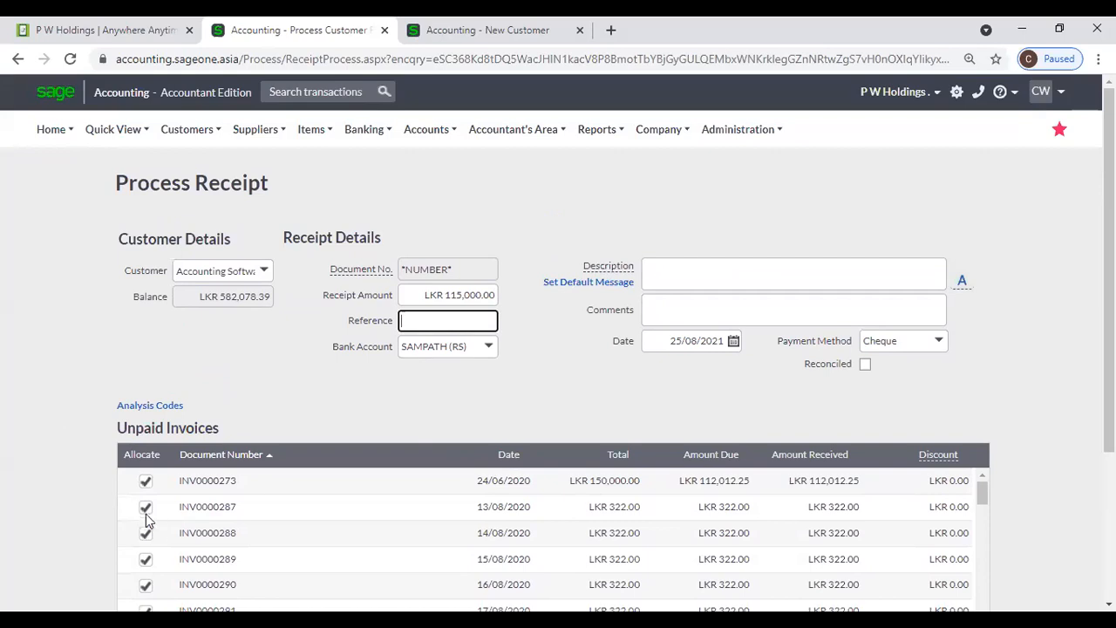
scroll(1064, 425, "down", 1)
scroll(297, 388, "down", 2)
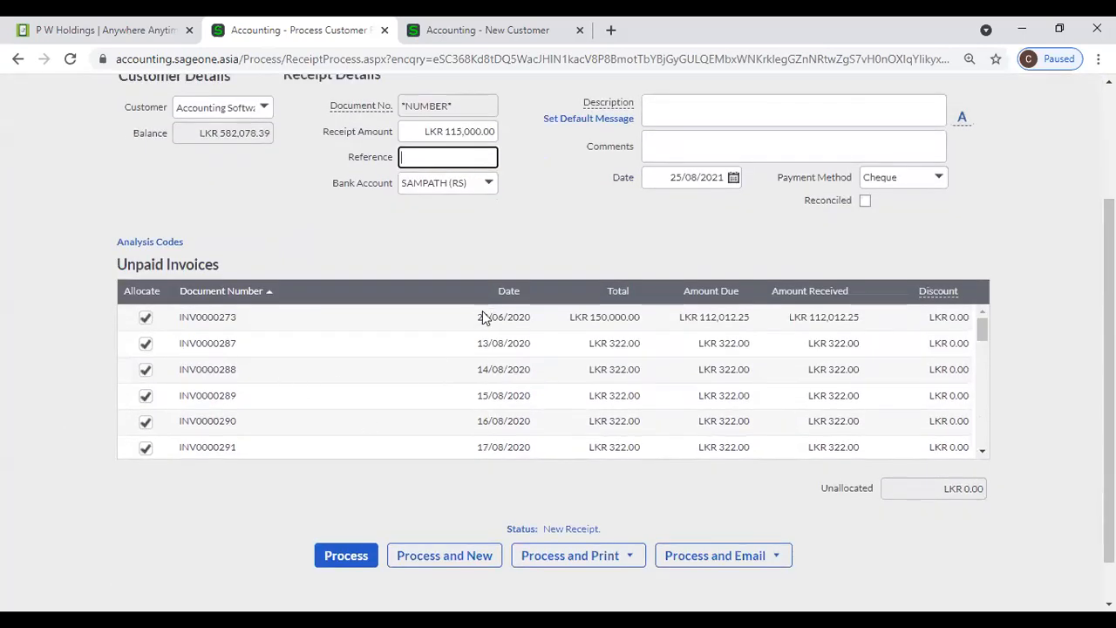
scroll(314, 373, "down", 3)
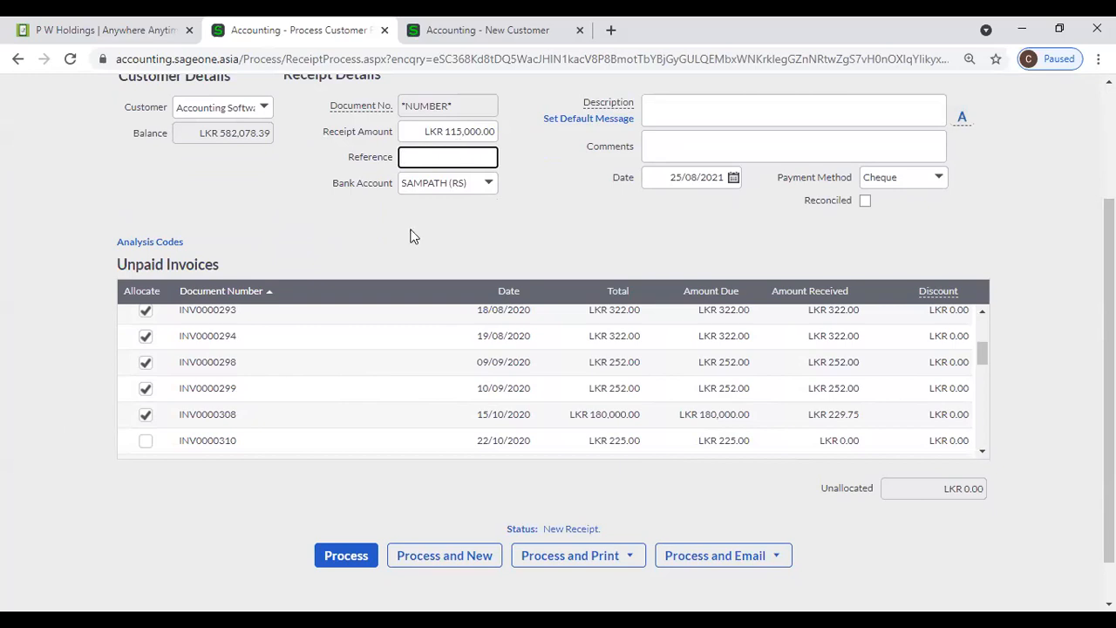
scroll(327, 404, "down", 3)
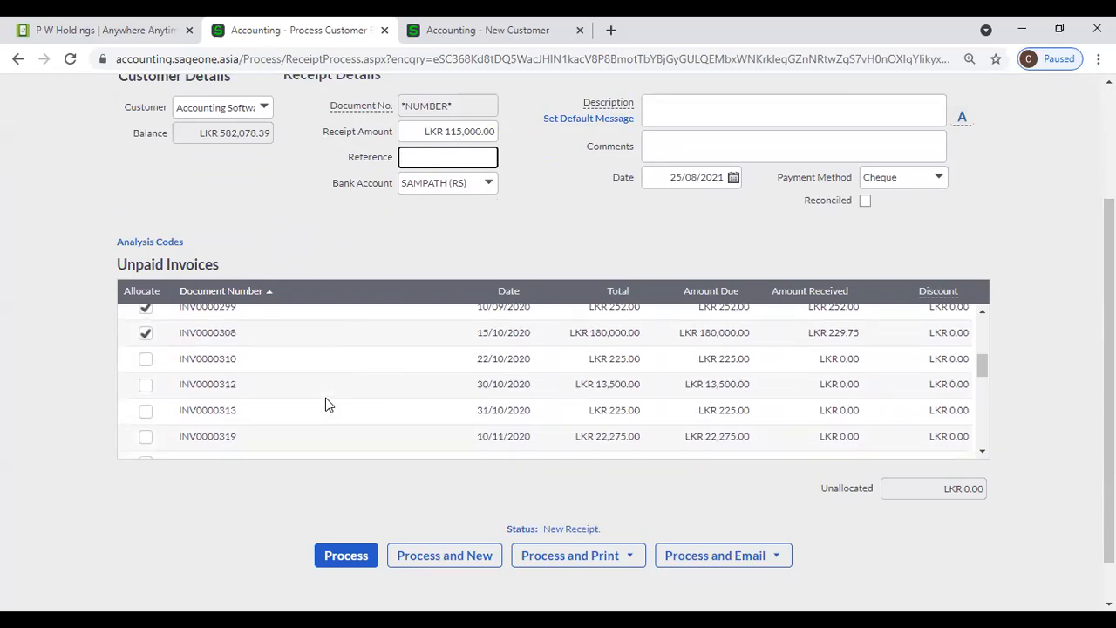
scroll(327, 404, "up", 5)
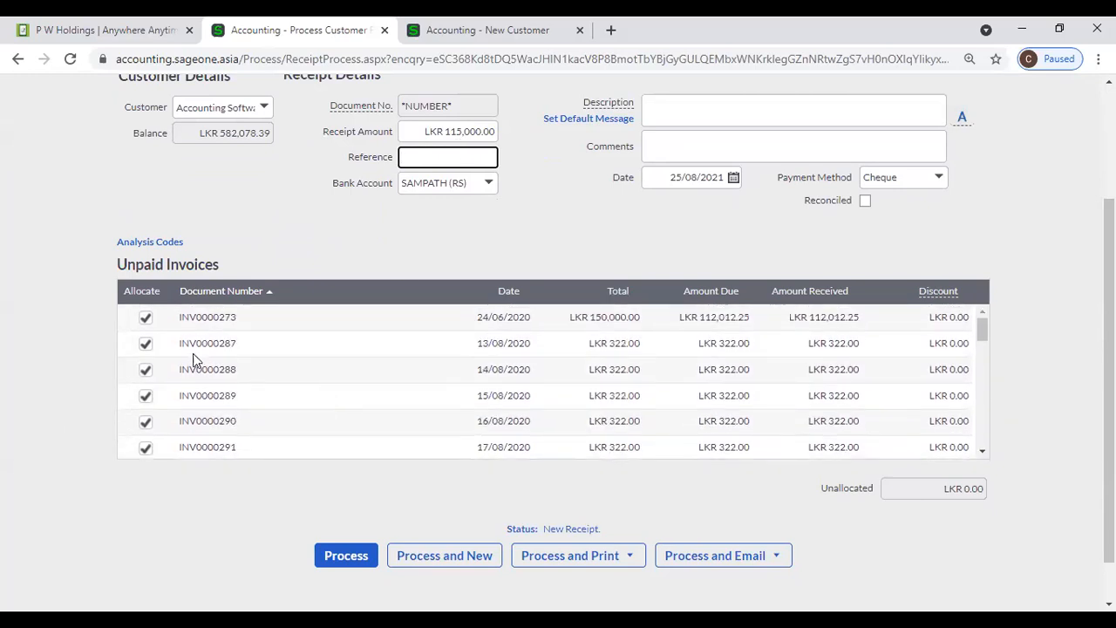
left_click(145, 319)
left_click(146, 344)
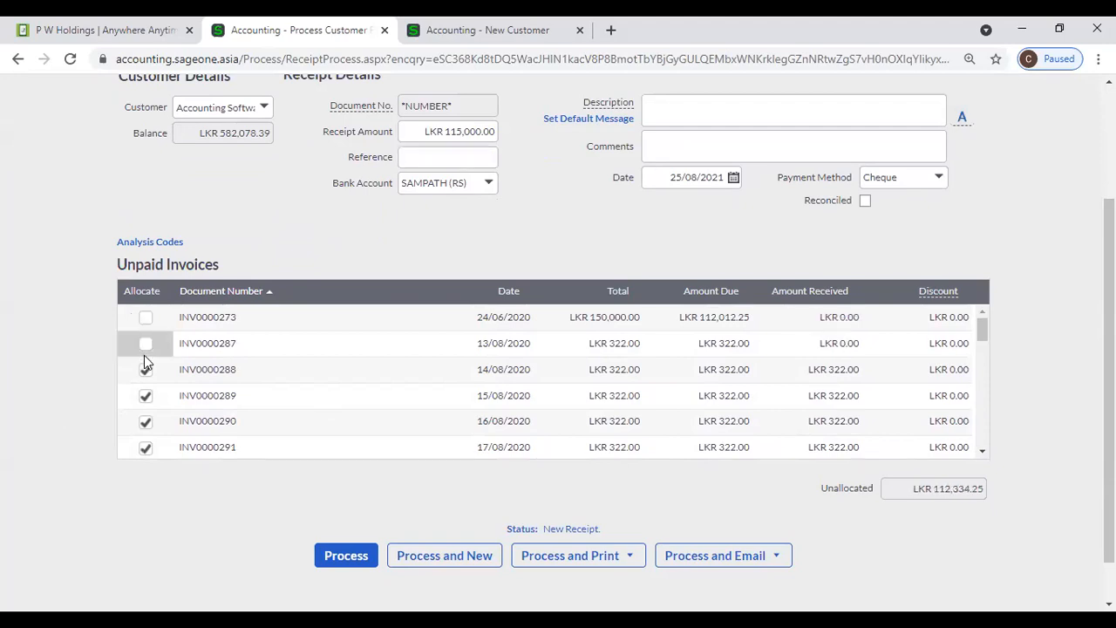
left_click(145, 370)
left_click(145, 396)
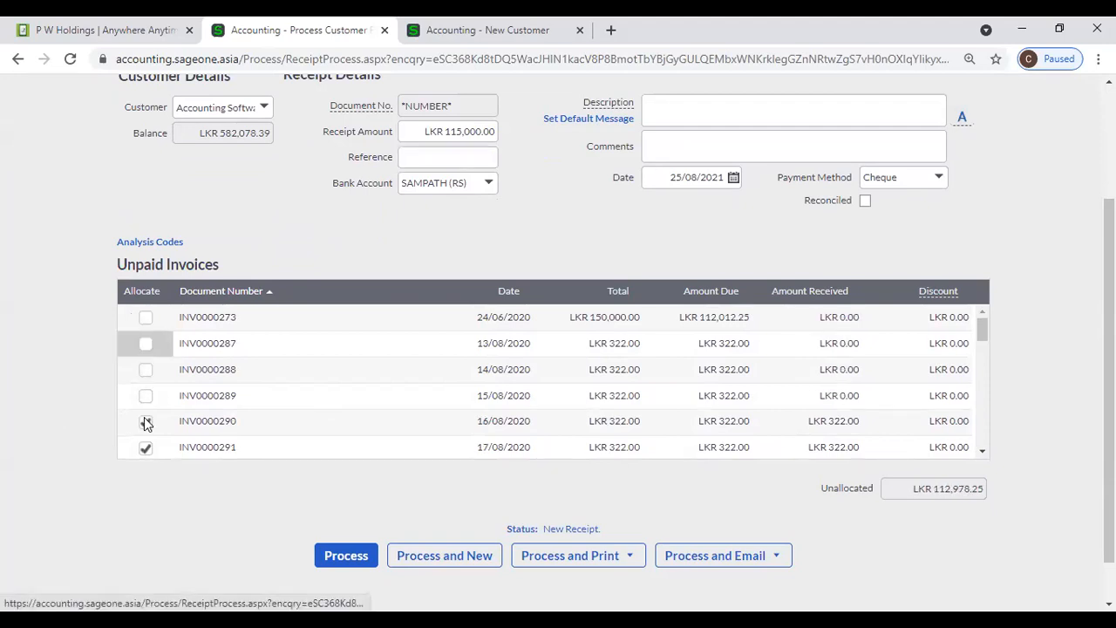
left_click(440, 31)
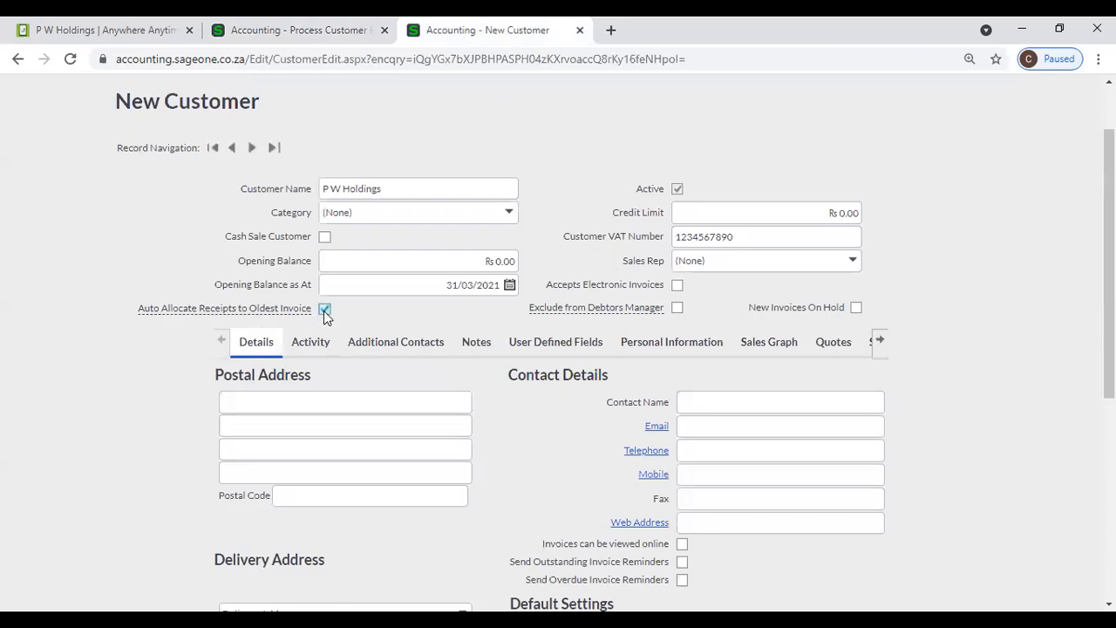
- Switch back to the Process Customer Receipt tab
left_click(296, 30)
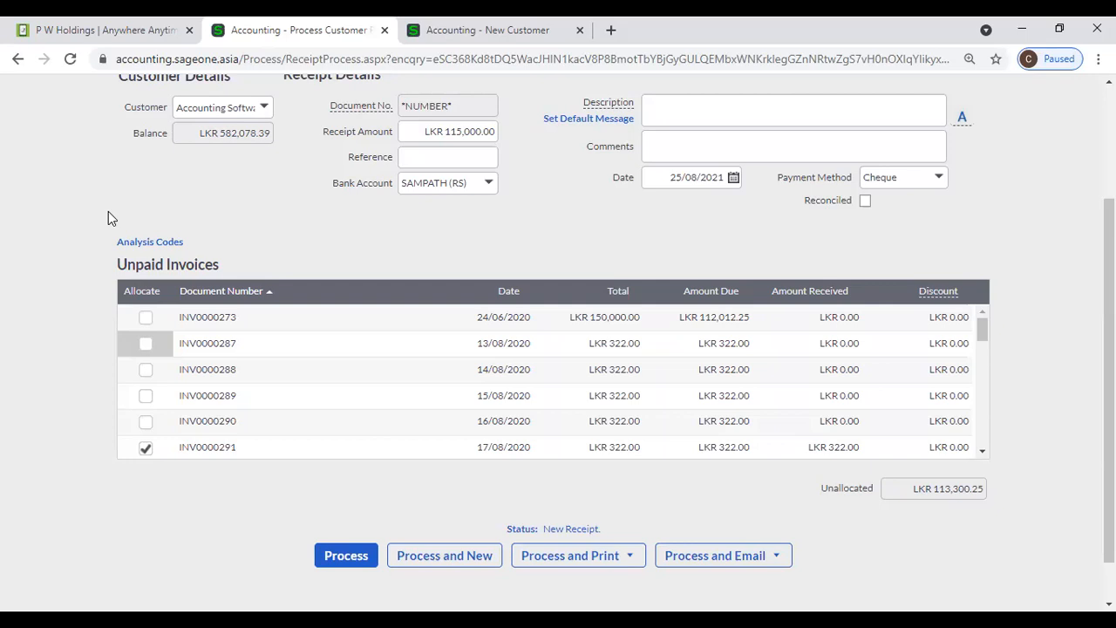
- Untick allocation for INV0000291, glance at the customer form, and return to the receipt
left_click(145, 447)
scroll(223, 375, "down", 2)
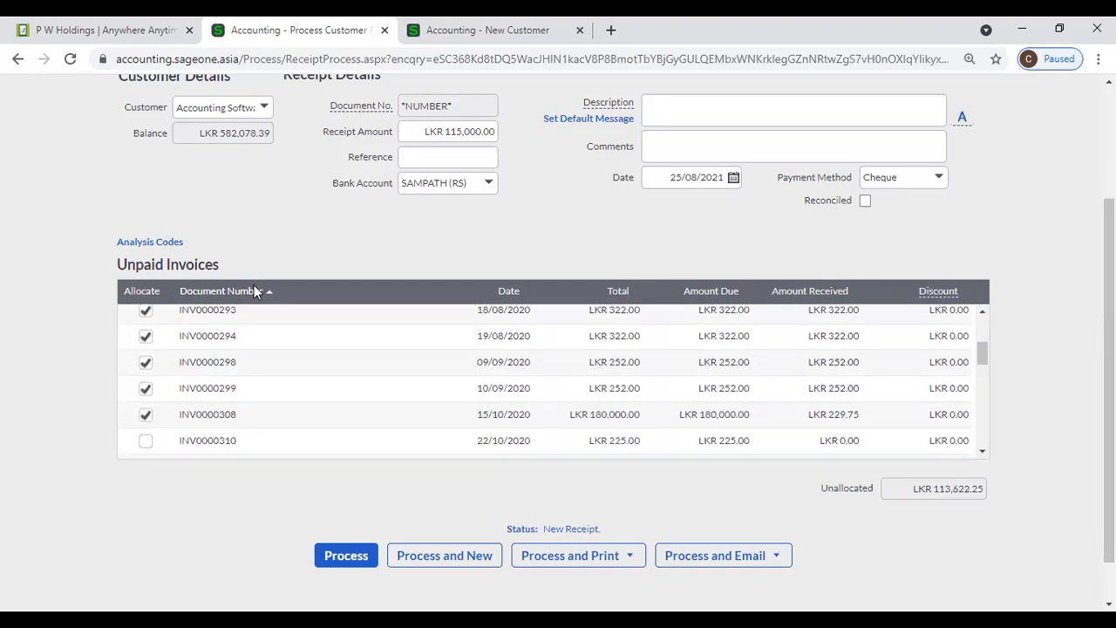
left_click(489, 30)
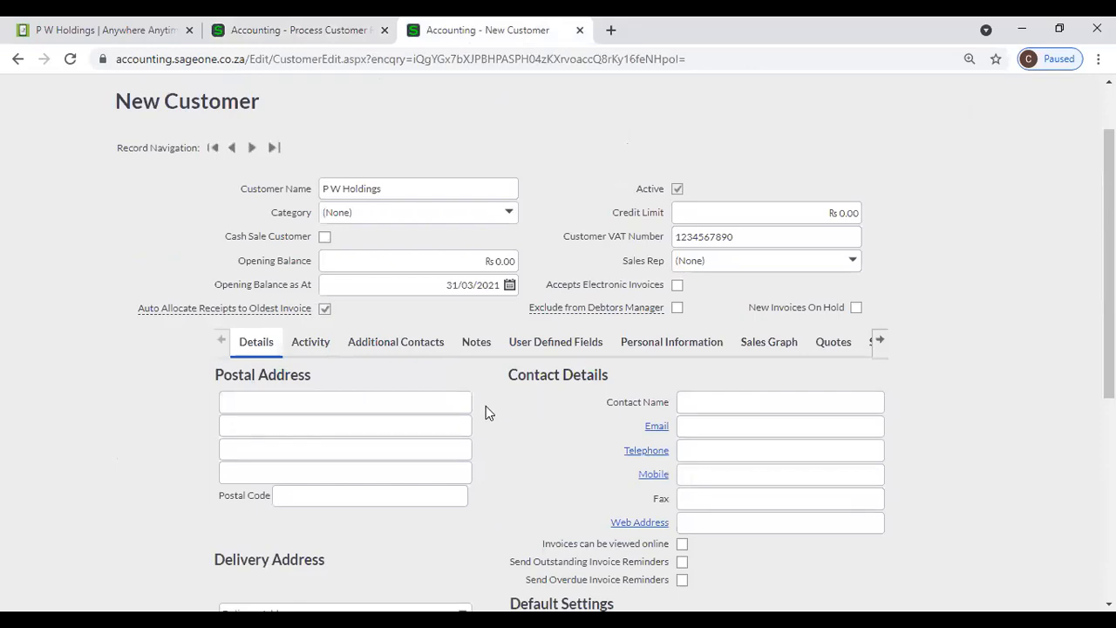
mouse_move(286, 309)
left_click(302, 33)
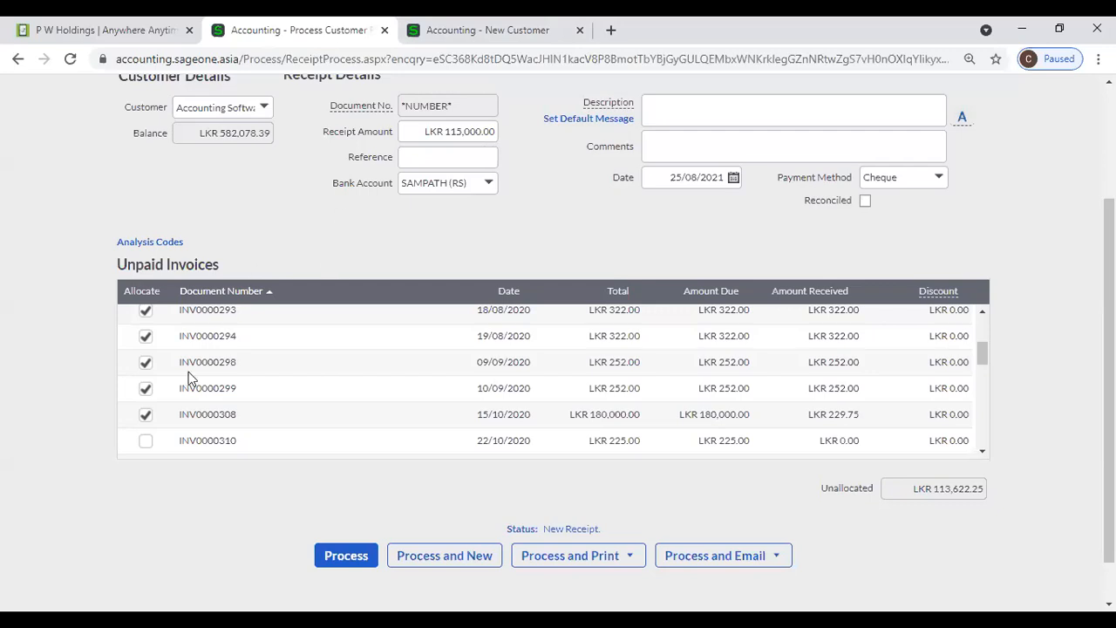
- Untick INV0000308, 299, 298, 294 and 293, re-allocate INV0000291, then return to the customer form
left_click(146, 417)
left_click(145, 390)
left_click(146, 363)
left_click(145, 337)
left_click(145, 312)
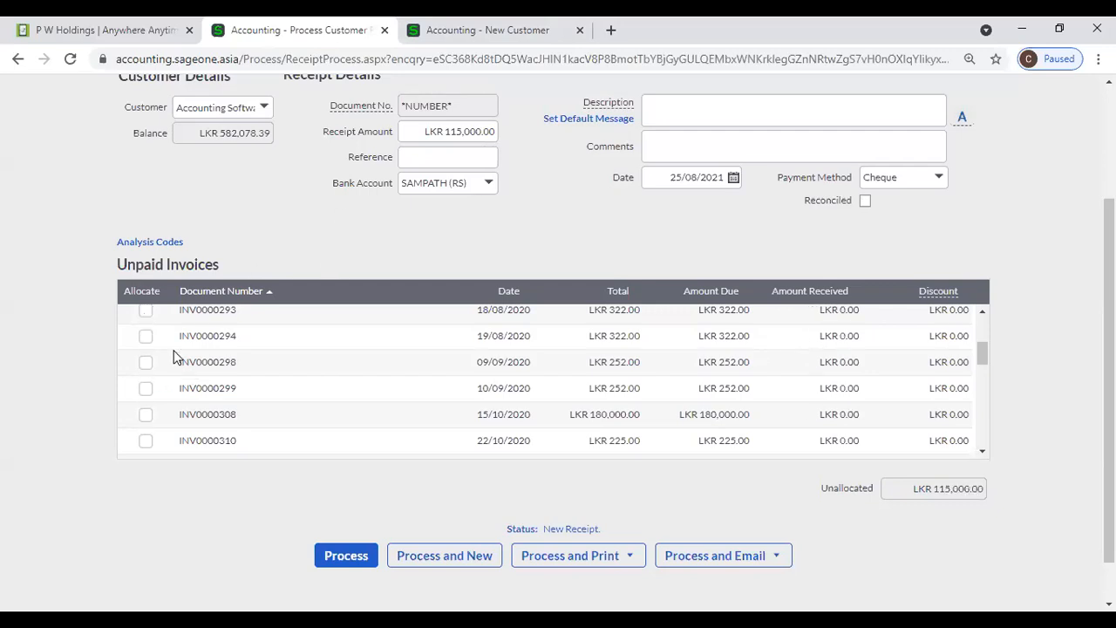
scroll(166, 360, "up", 1)
left_click(146, 366)
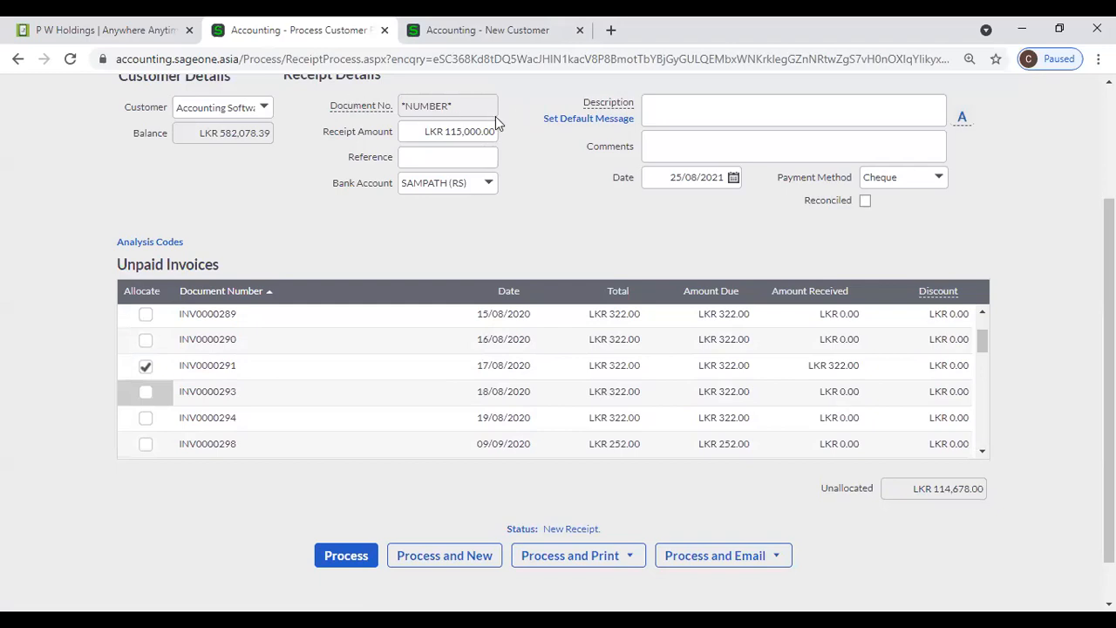
key("ctrl+Tab")
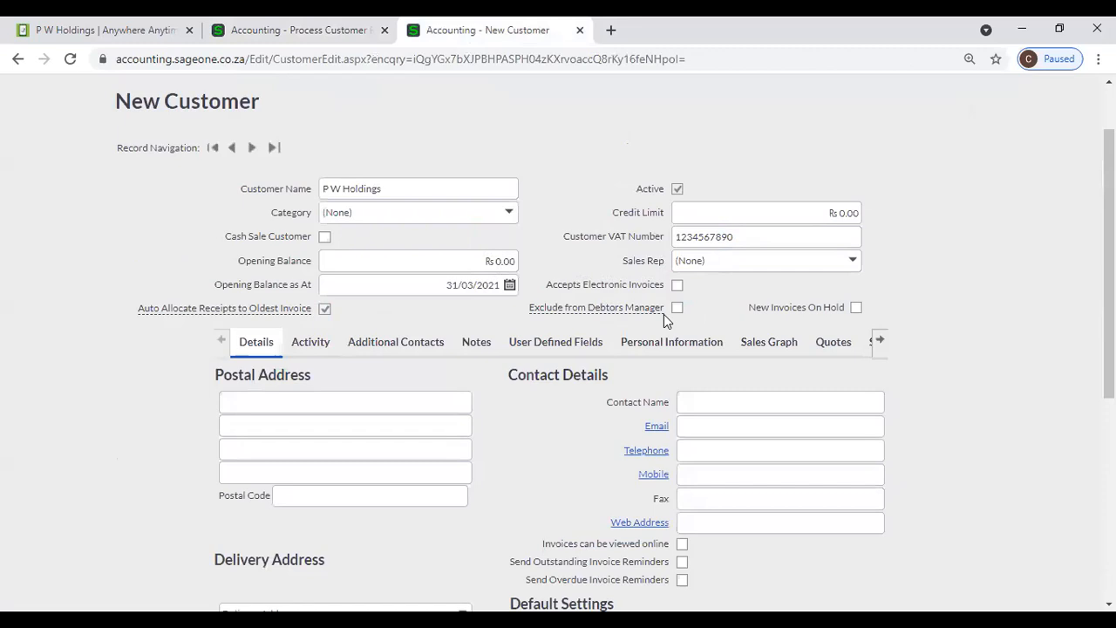
- Duplicate the New Customer tab to get a second copy of the P W Holdings form
mouse_move(631, 307)
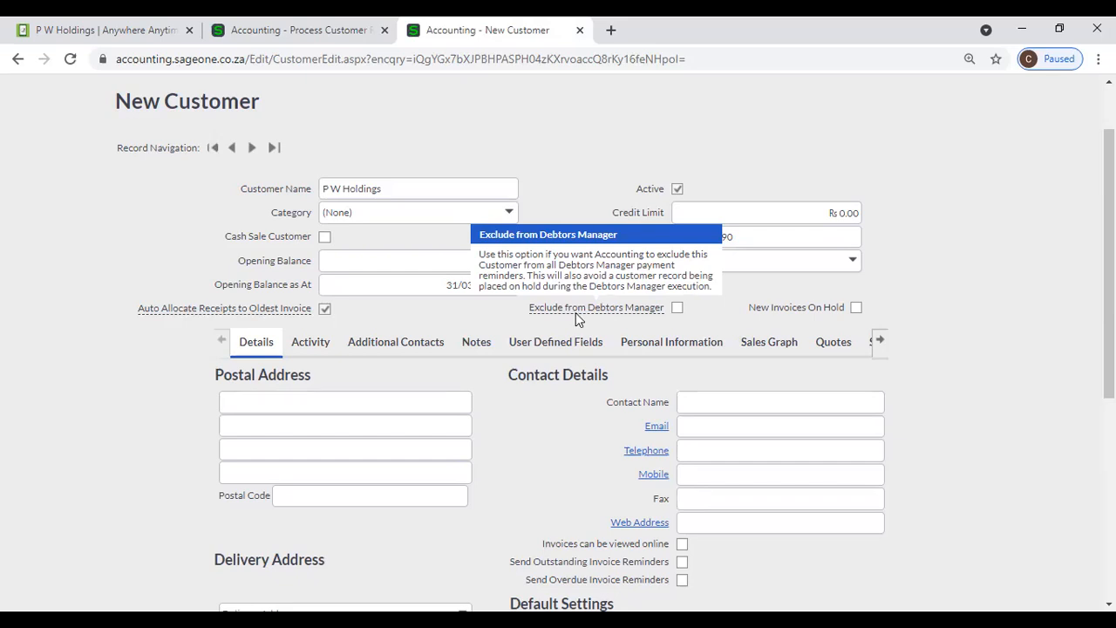
right_click(416, 33)
left_click(448, 163)
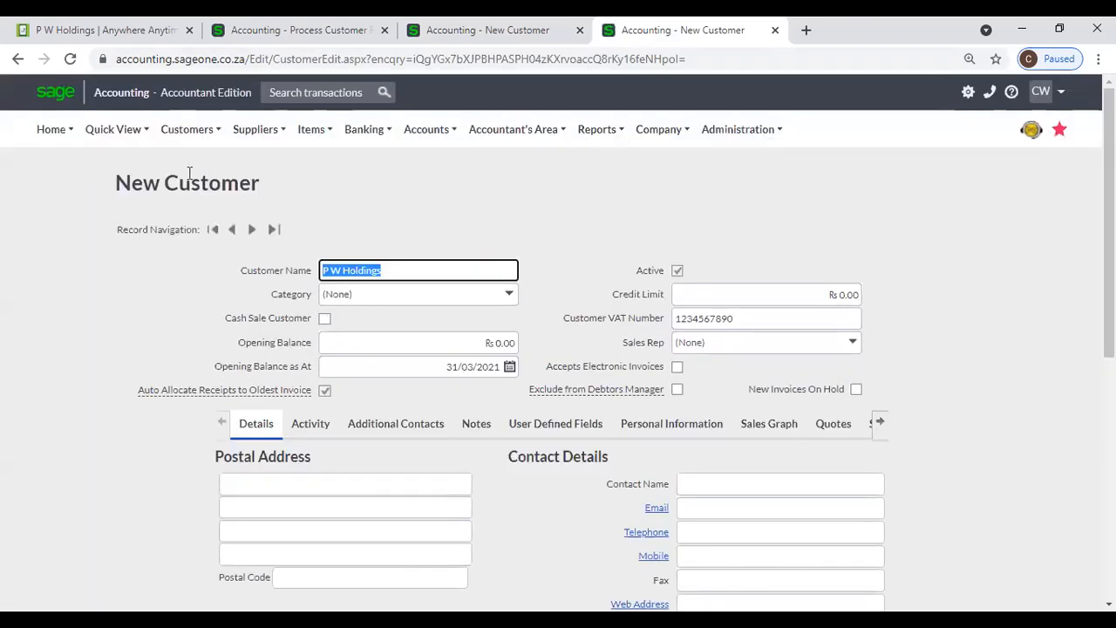
left_click(186, 129)
mouse_move(175, 330)
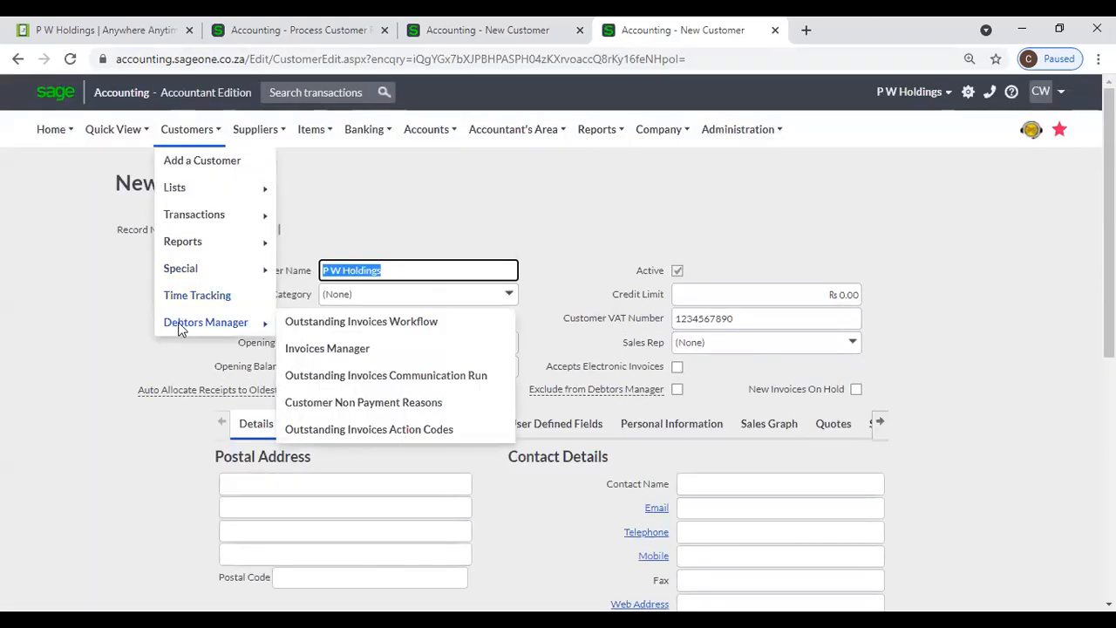
- Open Outstanding Invoices Workflow, dismiss the intro, and review its 7- and 28-day email reminders
left_click(348, 326)
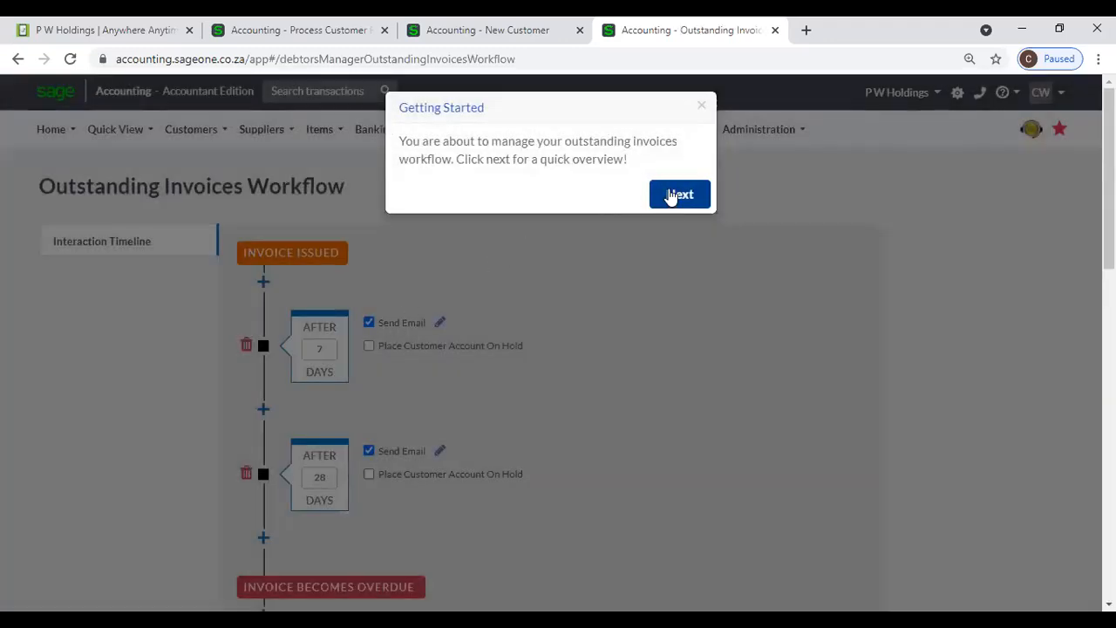
left_click(702, 106)
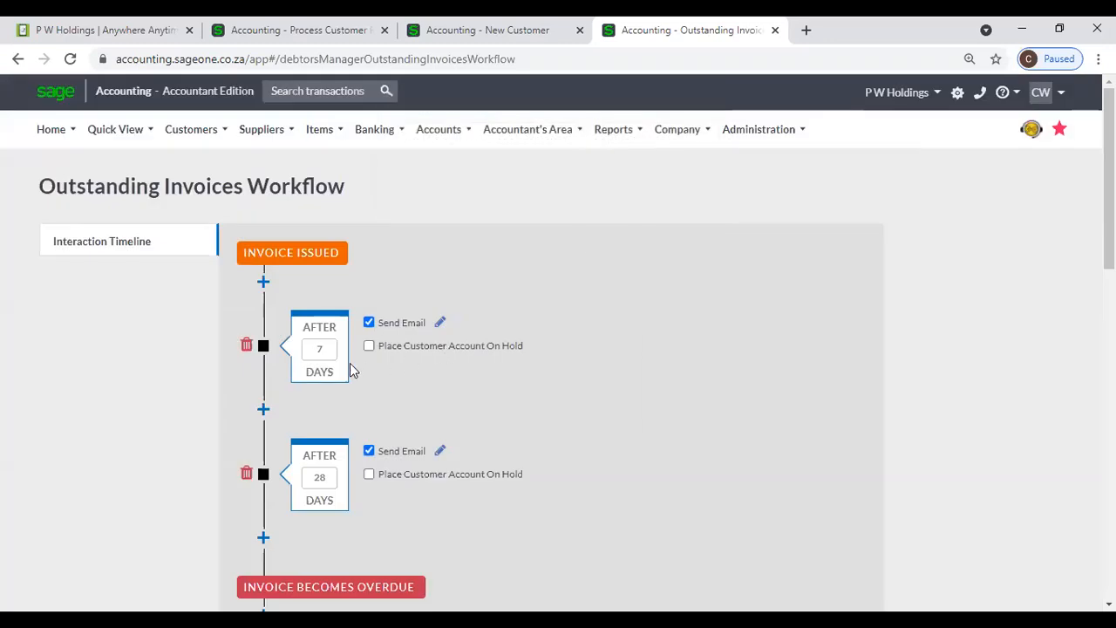
scroll(347, 478, "down", 1)
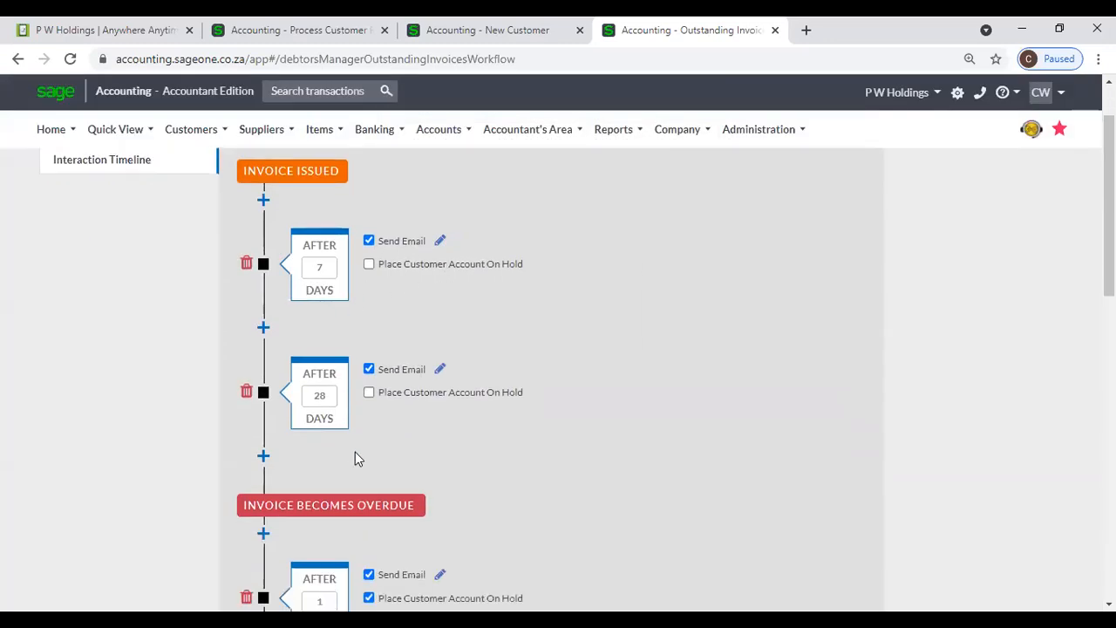
scroll(355, 451, "up", 1)
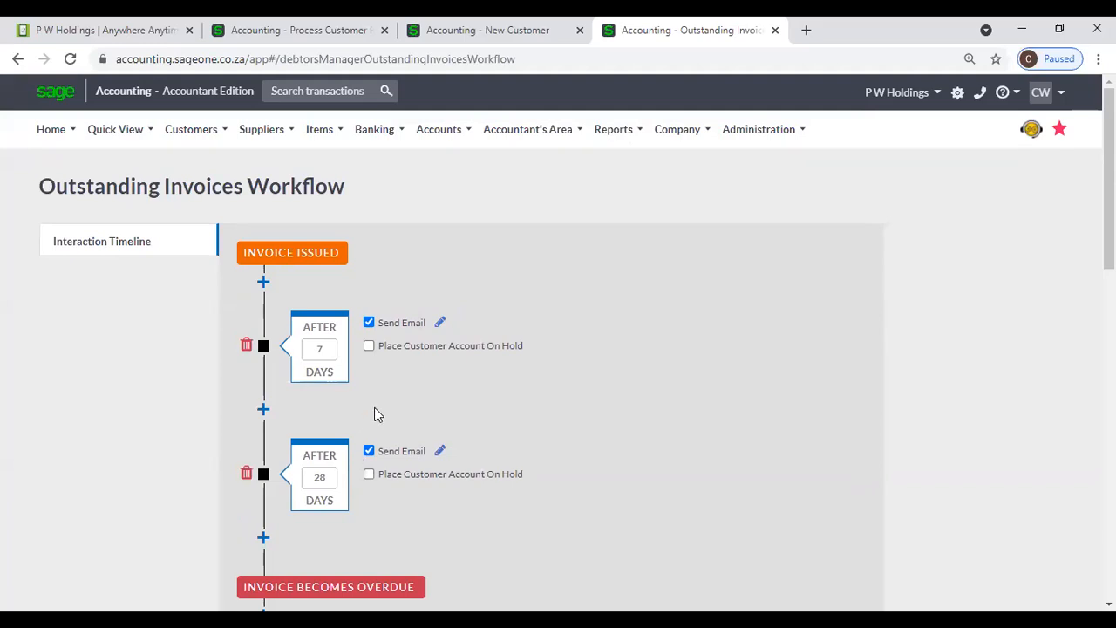
scroll(379, 492, "down", 3)
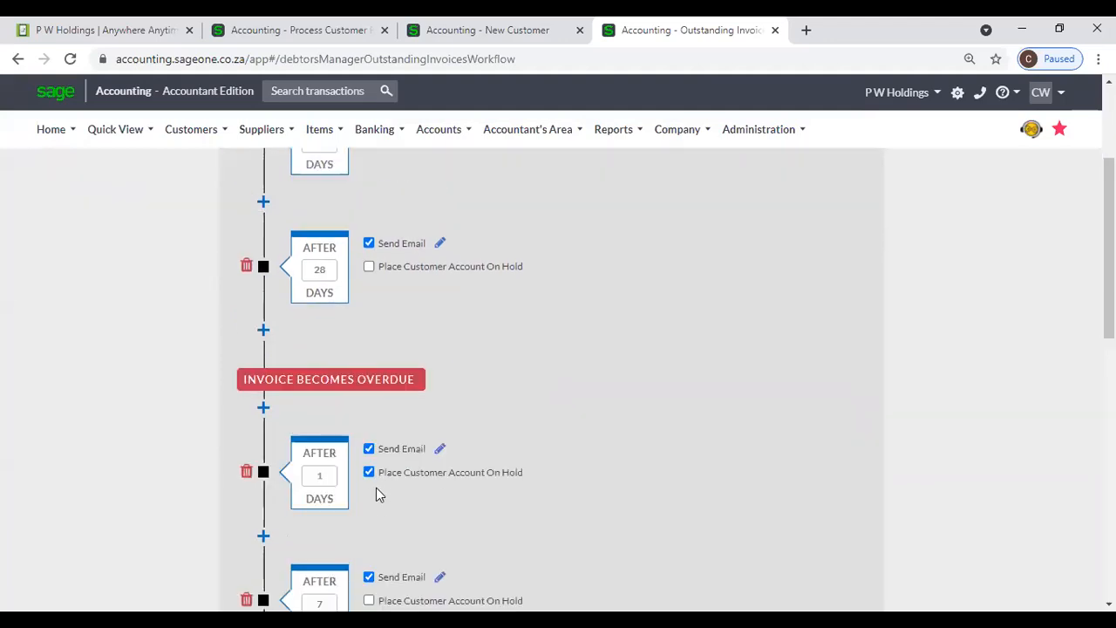
scroll(376, 492, "up", 3)
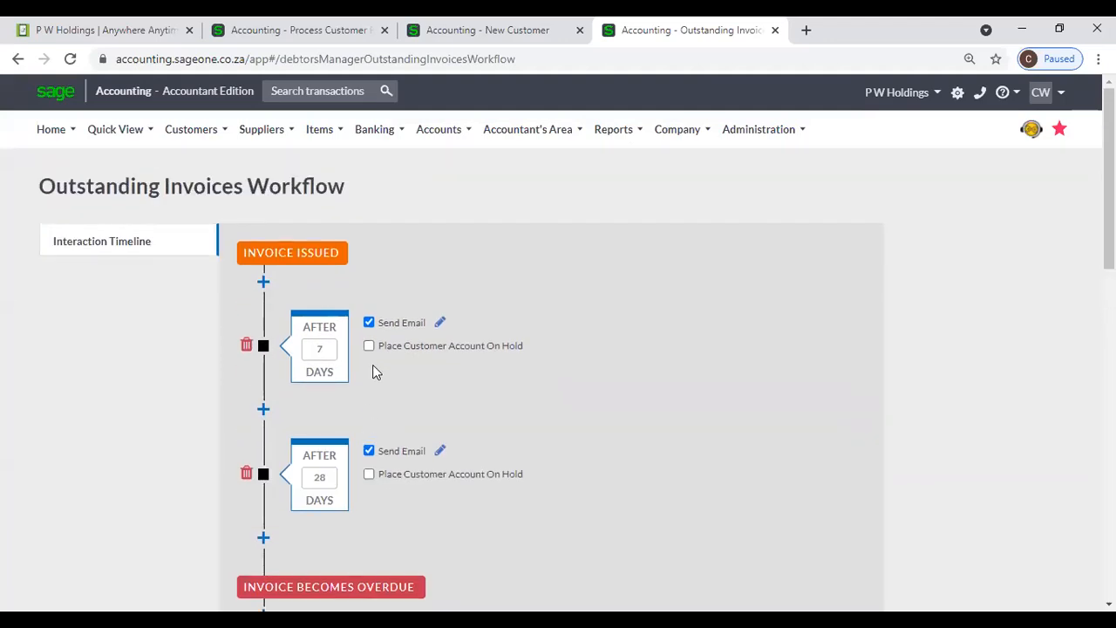
scroll(372, 364, "down", 4)
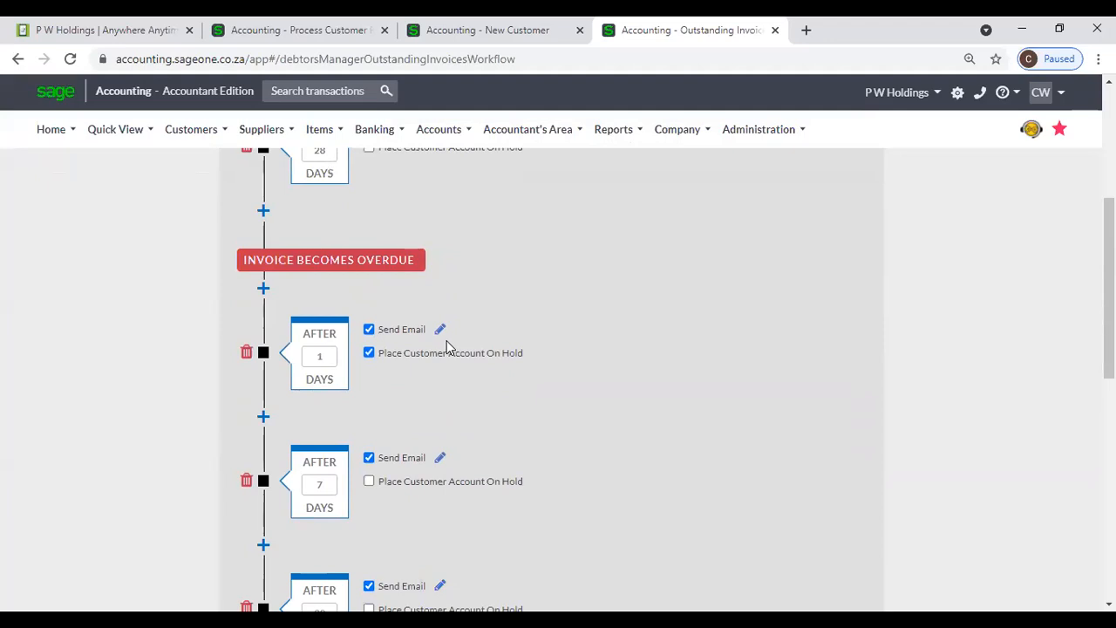
- Back on the P W Holdings form, leave Exclude from Debtors Manager and New Invoices On Hold unticked
left_click(462, 34)
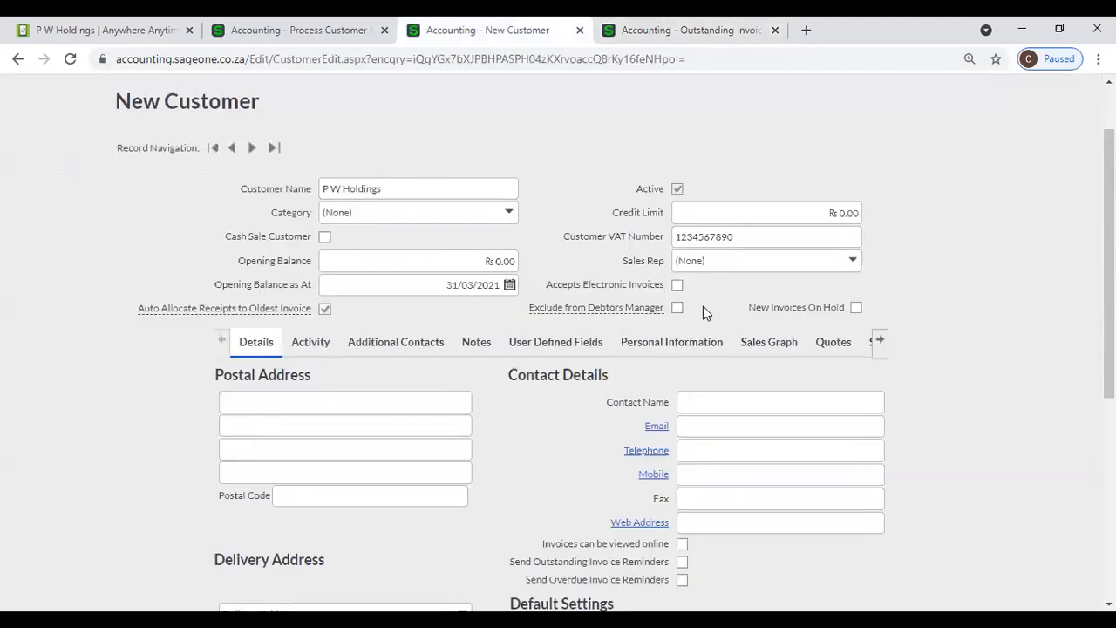
left_click(677, 308)
mouse_move(654, 311)
left_click(679, 310)
left_click(856, 308)
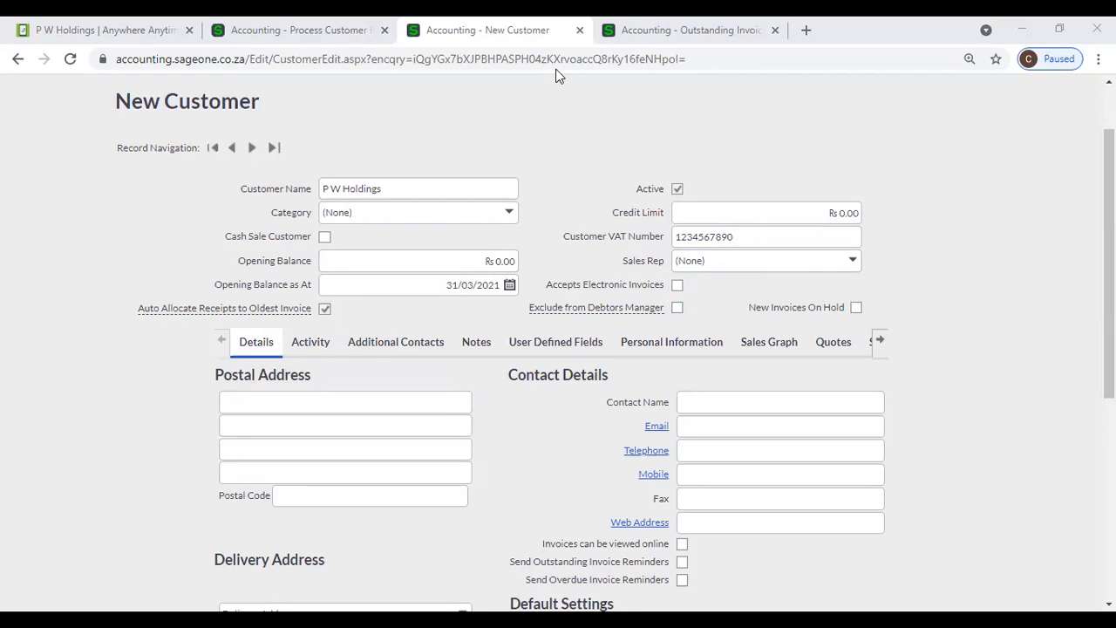
scroll(744, 88, "up", 1)
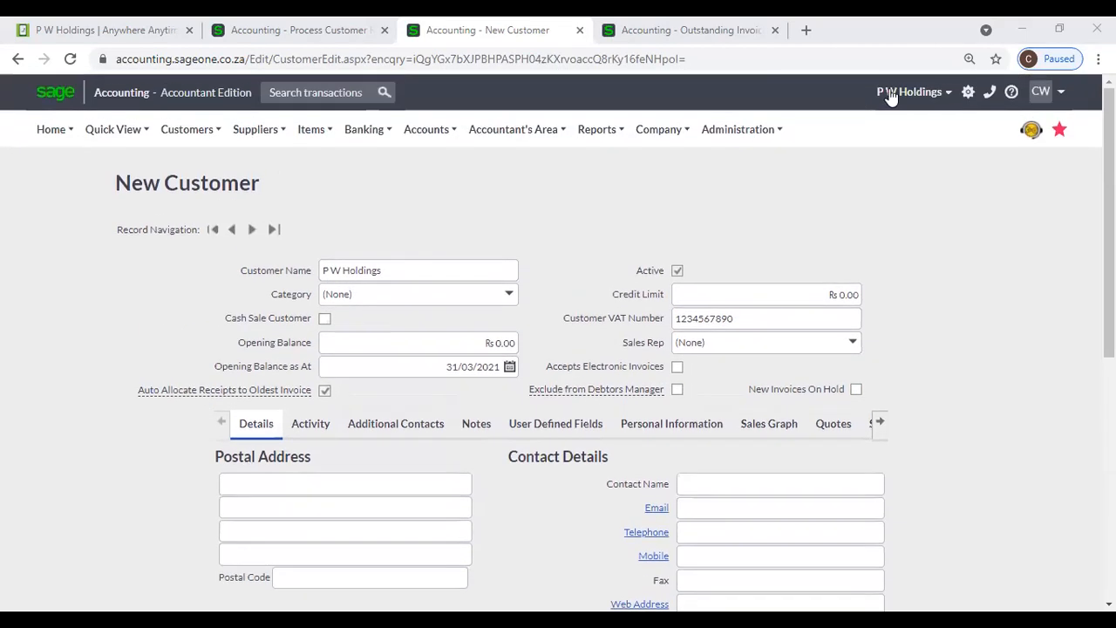
- Review the My Profile billing information: expiry date 31/10/2021 and 2 users
left_click(735, 131)
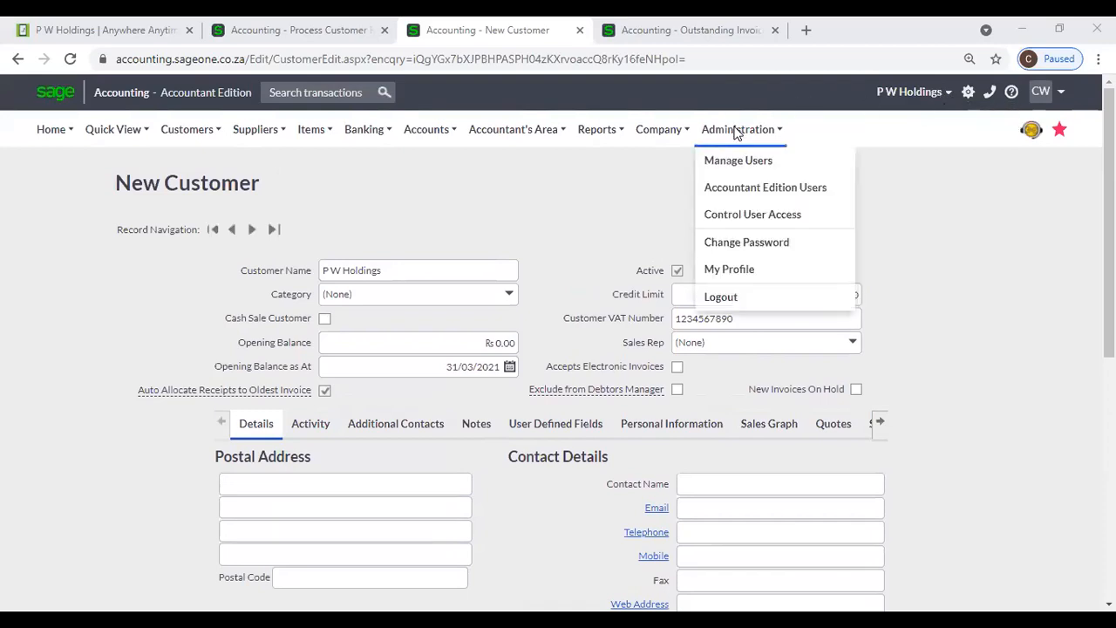
left_click(750, 272)
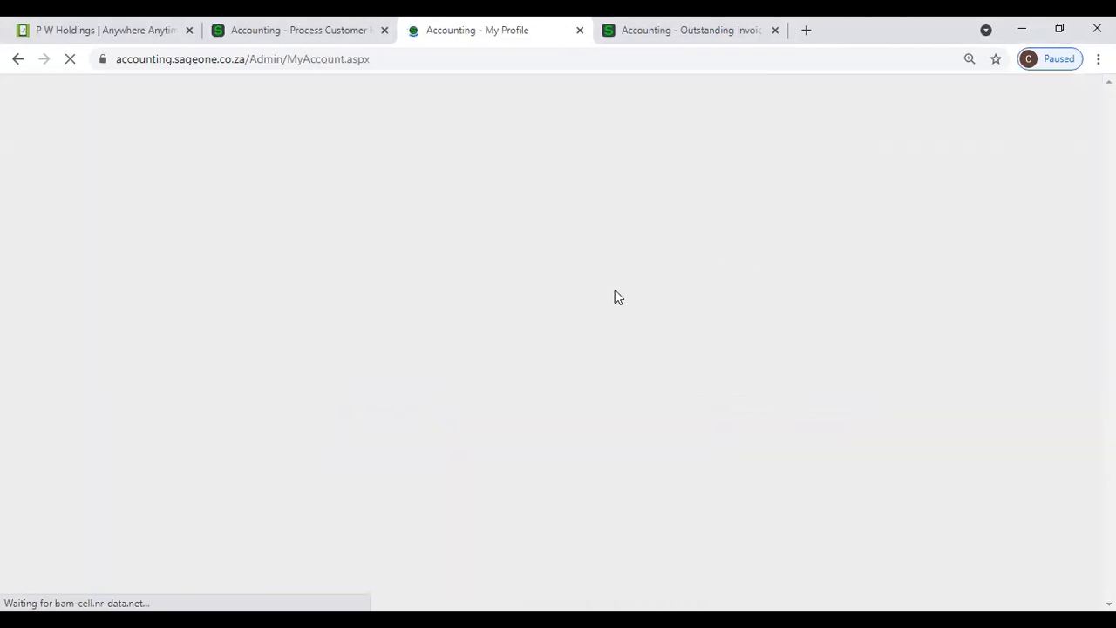
scroll(614, 297, "down", 2)
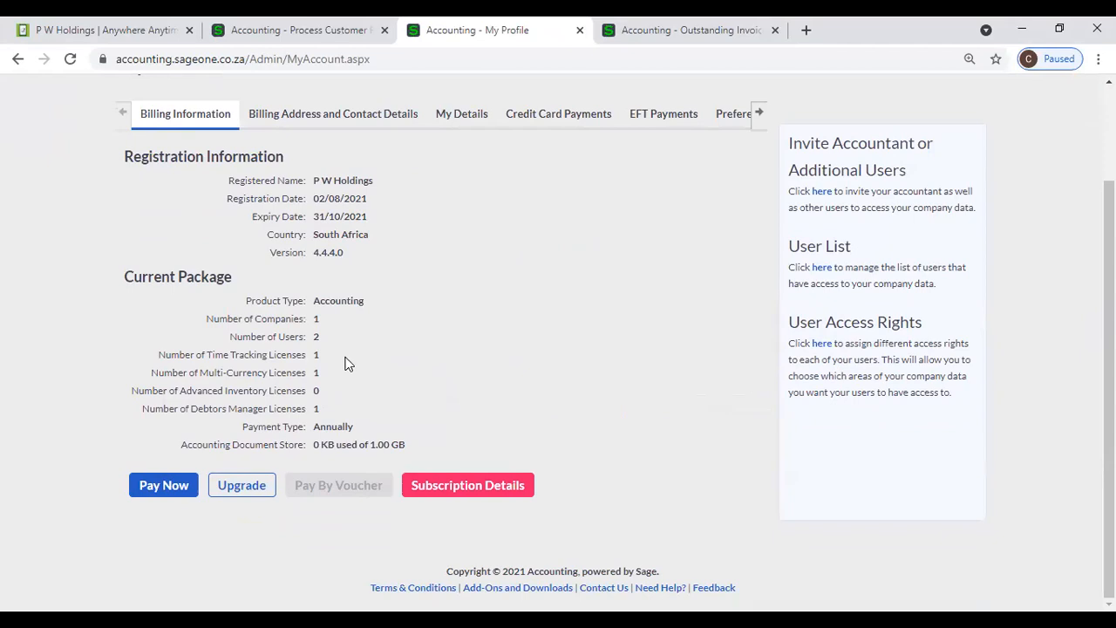
scroll(670, 200, "up", 2)
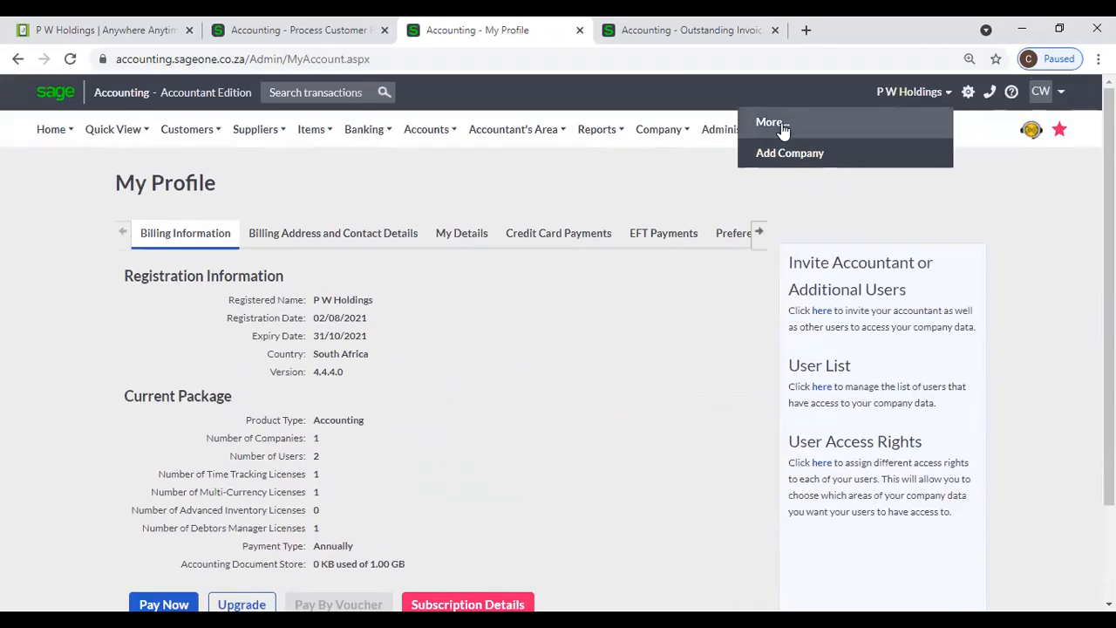
- Open Manage Modules for P W Holdings, try Upgrade, then close the dialog
left_click(727, 135)
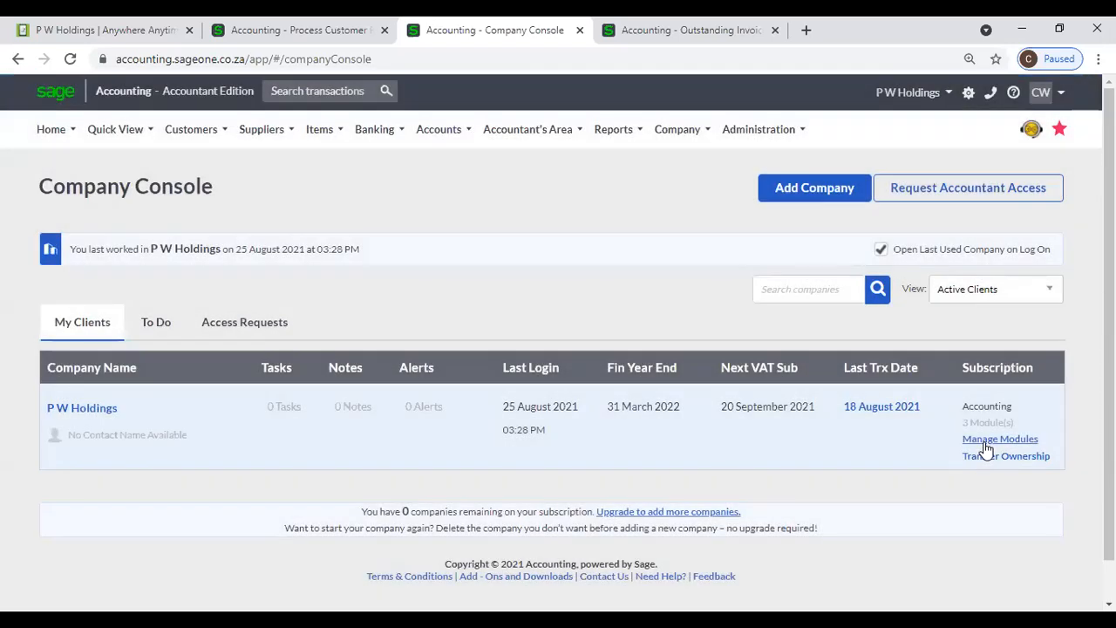
left_click(986, 449)
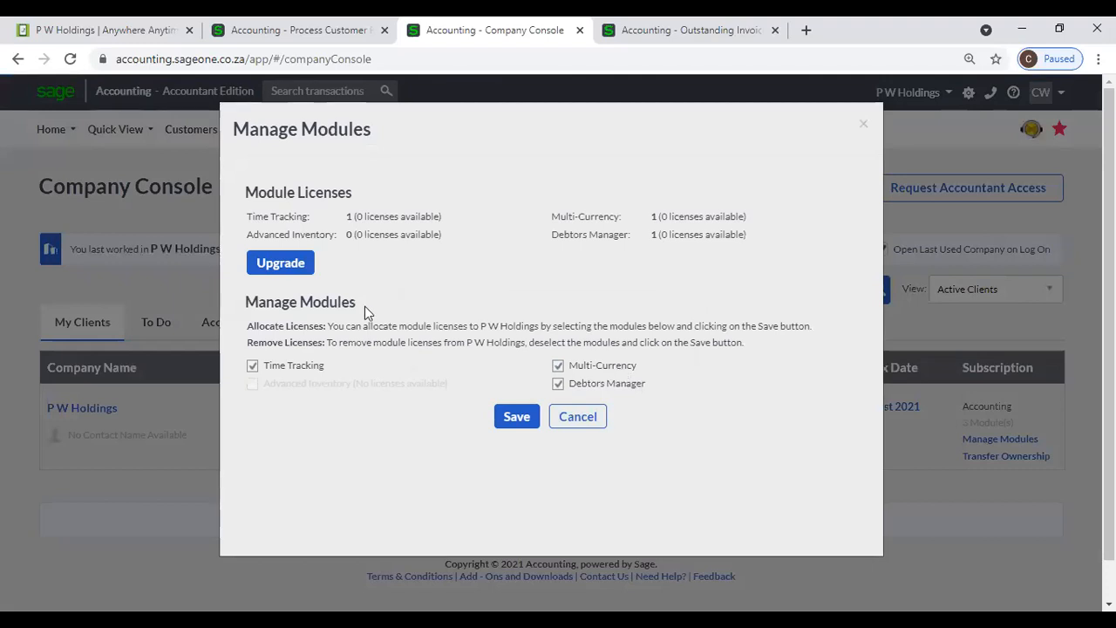
left_click(270, 266)
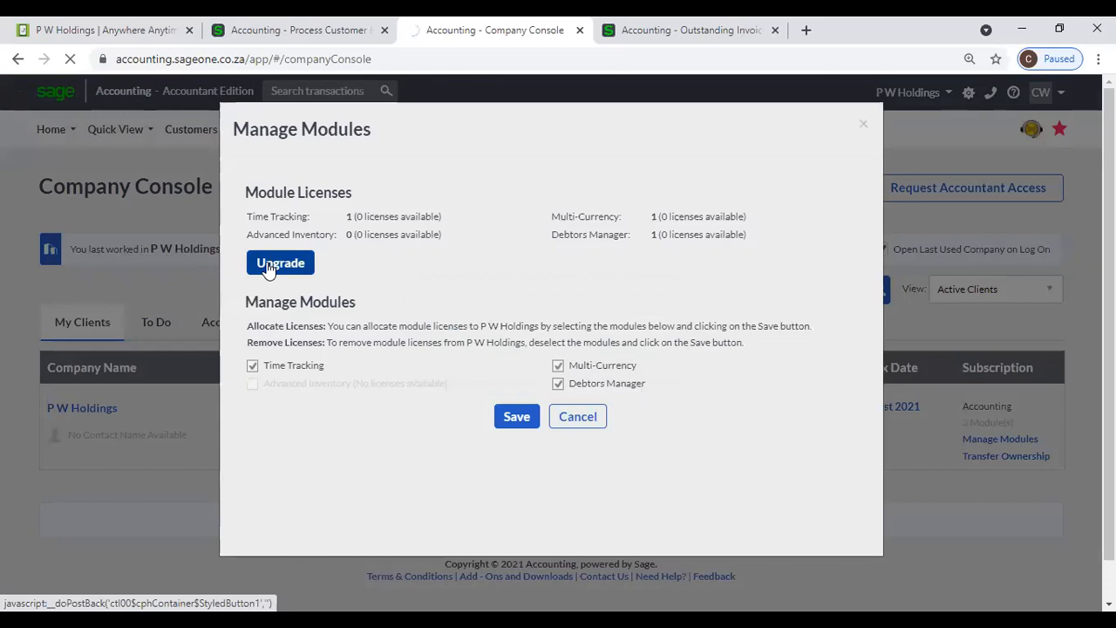
left_click(288, 263)
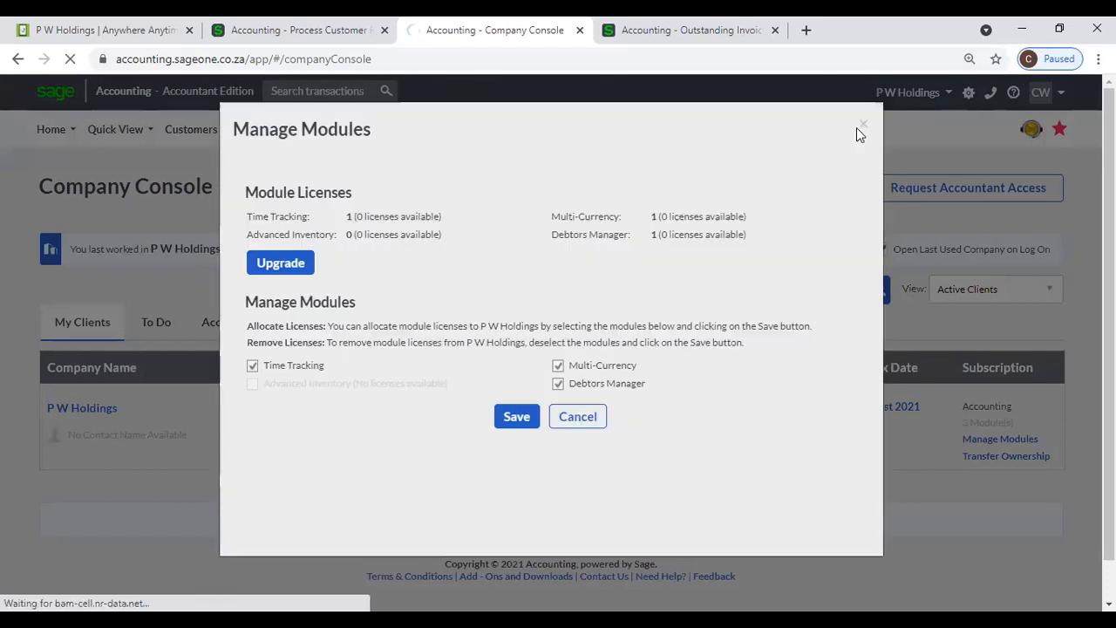
left_click(859, 128)
- Reopen My Profile to check licences: 0 Advanced Inventory and 1 Debtors Manager
mouse_move(760, 131)
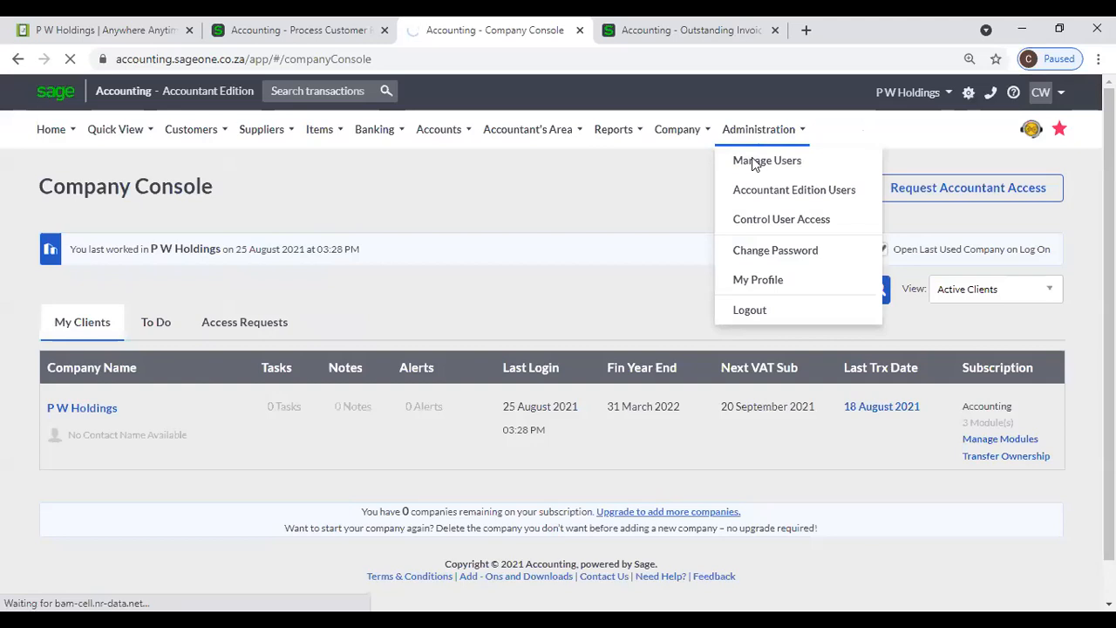
left_click(757, 282)
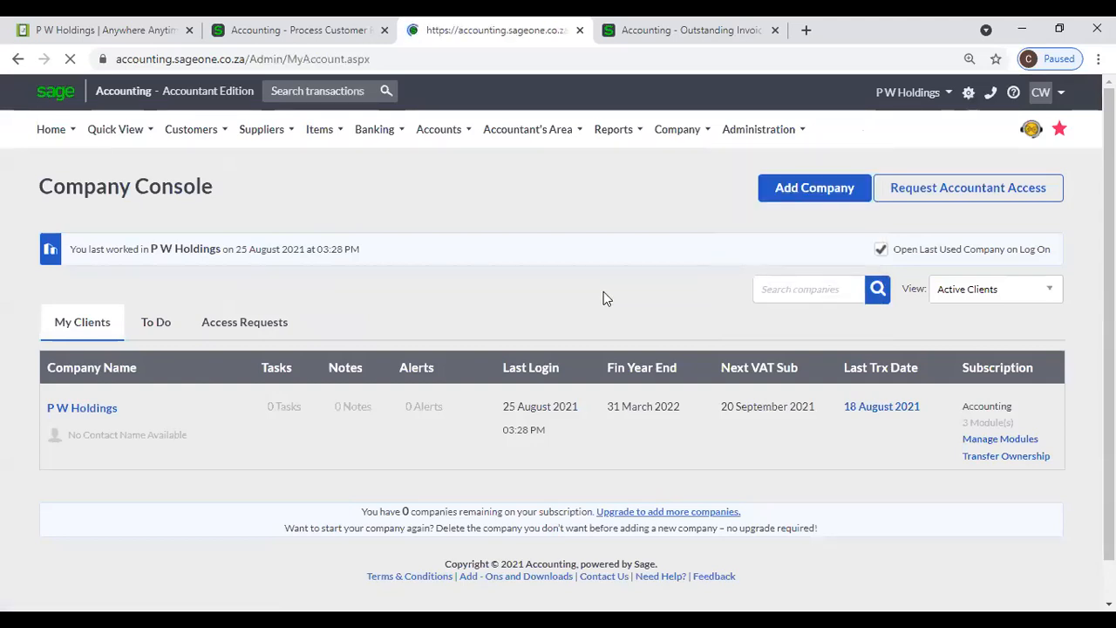
scroll(488, 384, "down", 2)
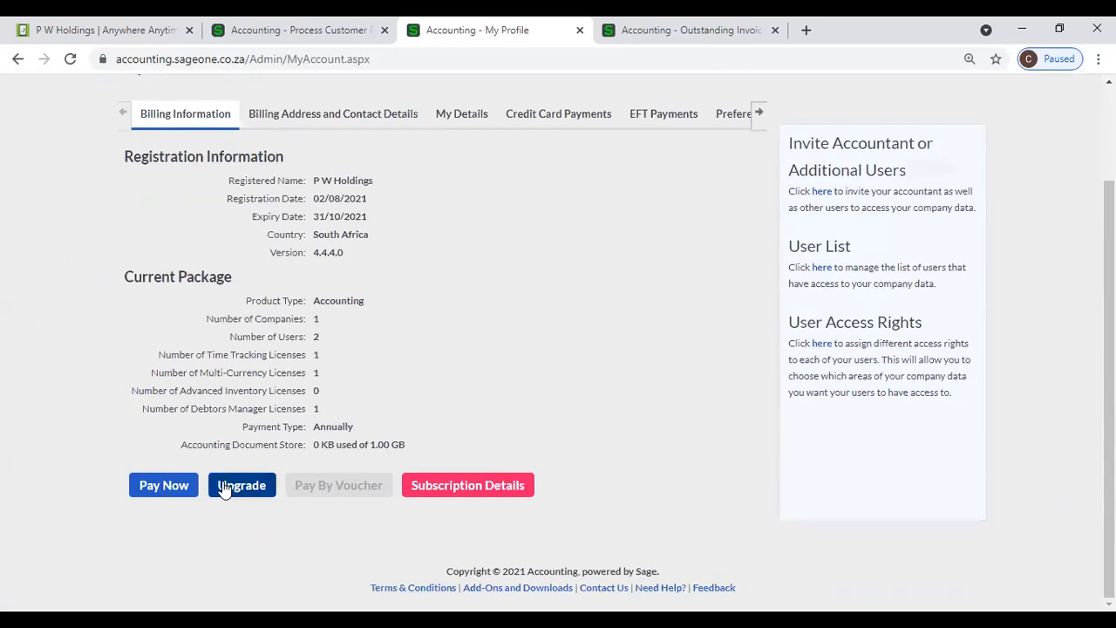
- Step into the Registration Wizard, leaving Time Tracking, Multi-Currency and Debtors Manager licences unchanged
left_click(227, 486)
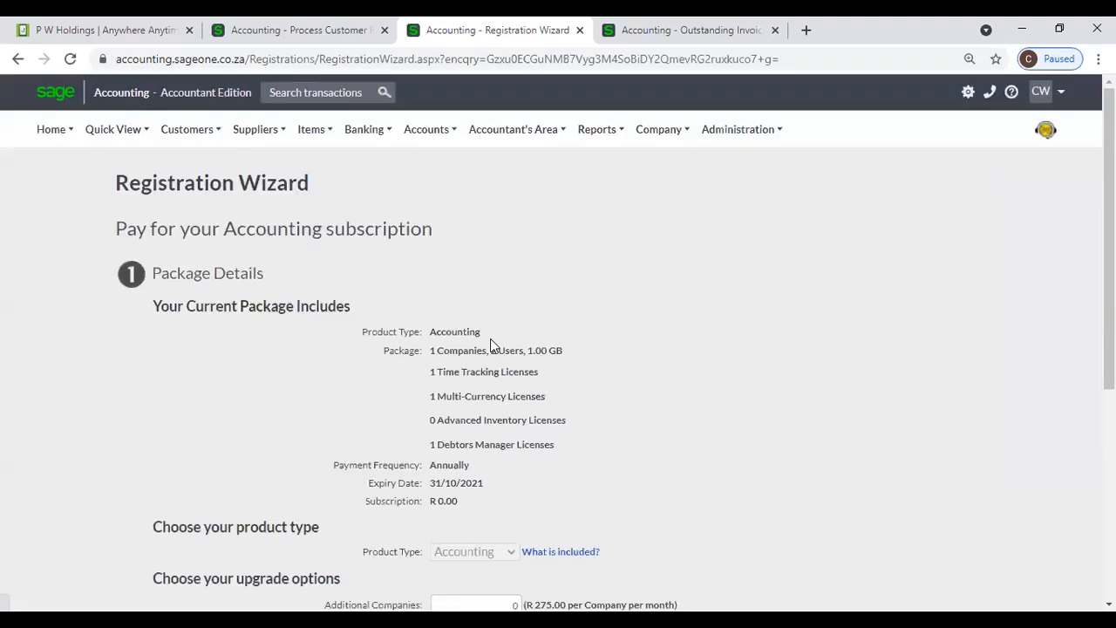
scroll(512, 350, "down", 4)
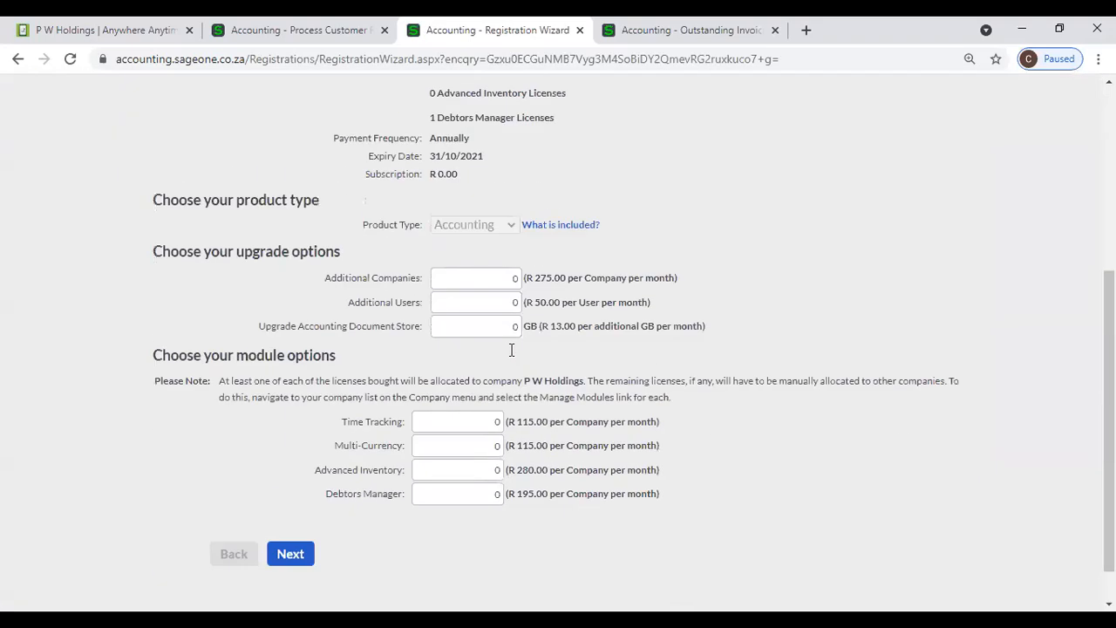
left_click(462, 420)
left_click(474, 443)
left_click(483, 493)
left_click(295, 554)
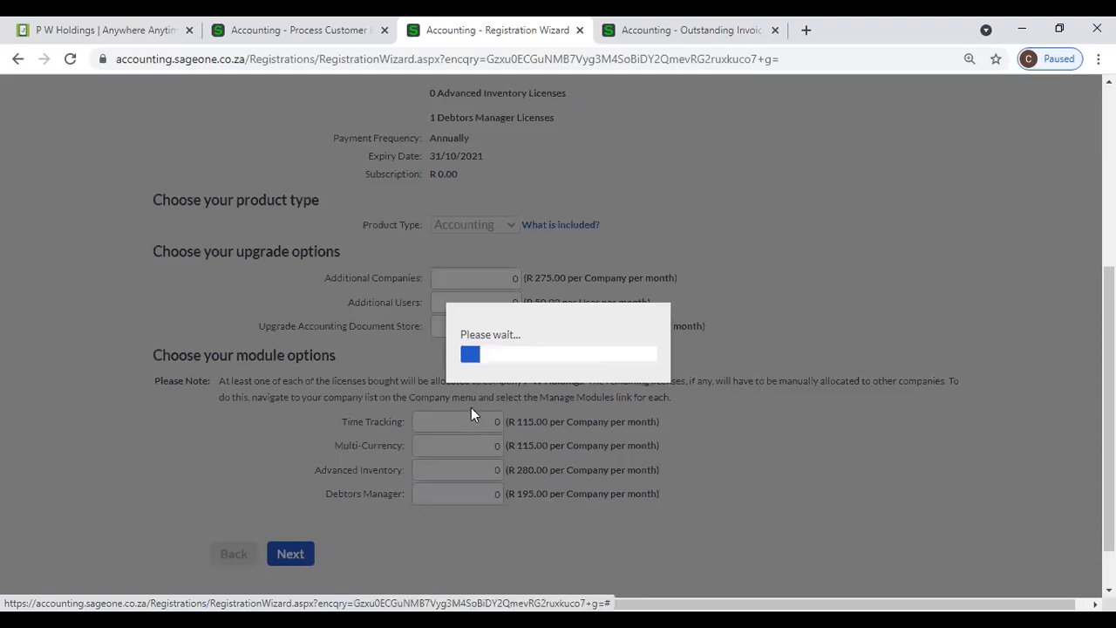
scroll(688, 420, "up", 2)
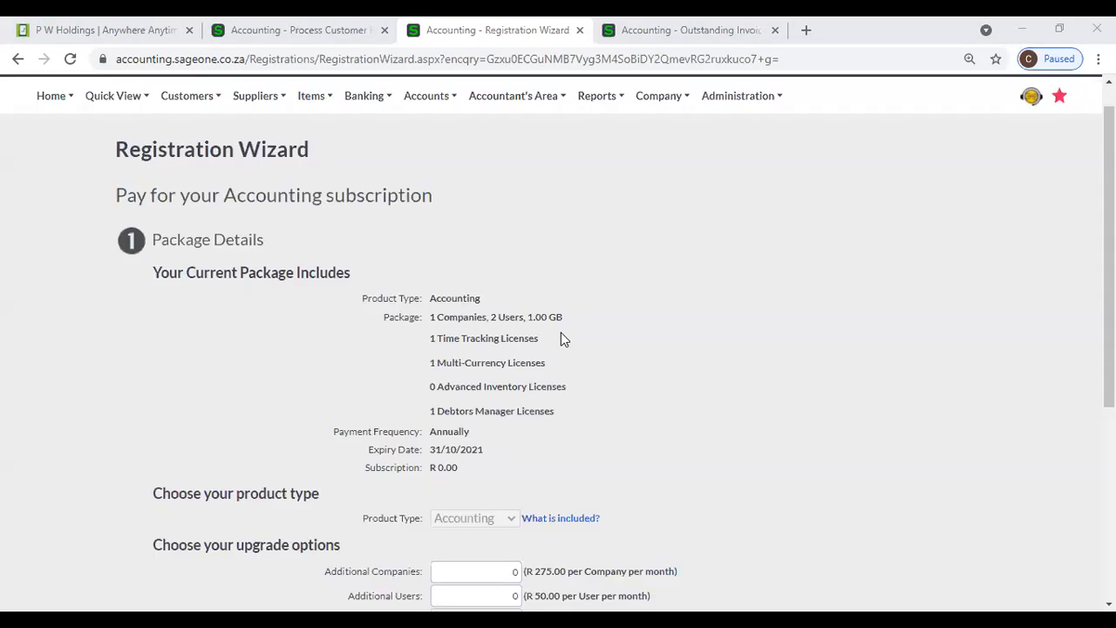
left_click(185, 98)
mouse_move(192, 157)
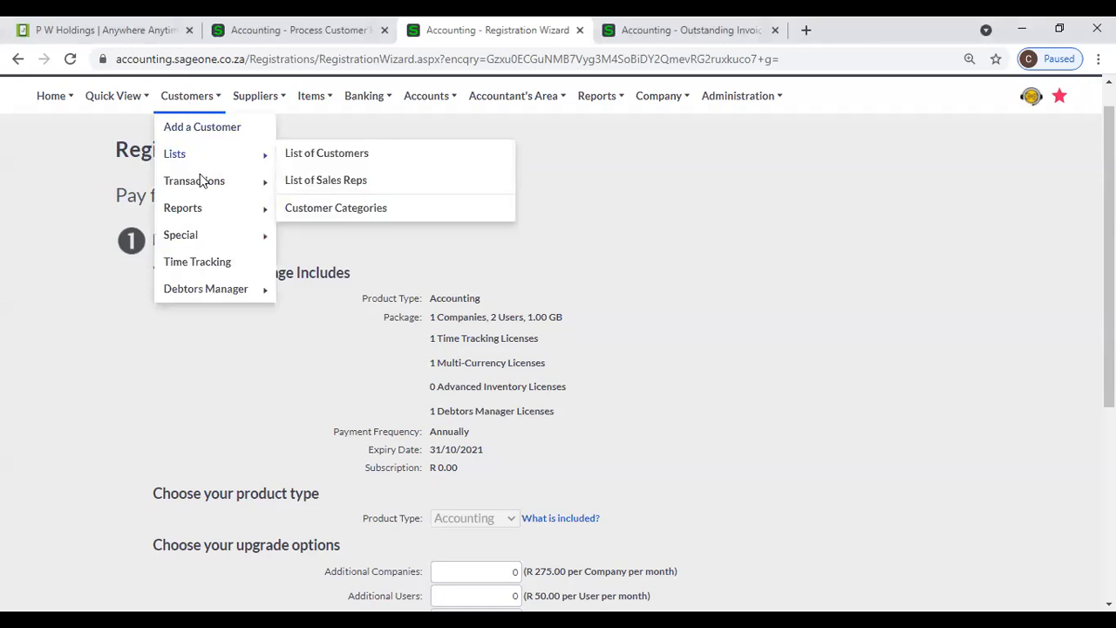
- View the List of Customers, showing only University of Ruhuna with a Rs 10,800.00 balance
left_click(329, 155)
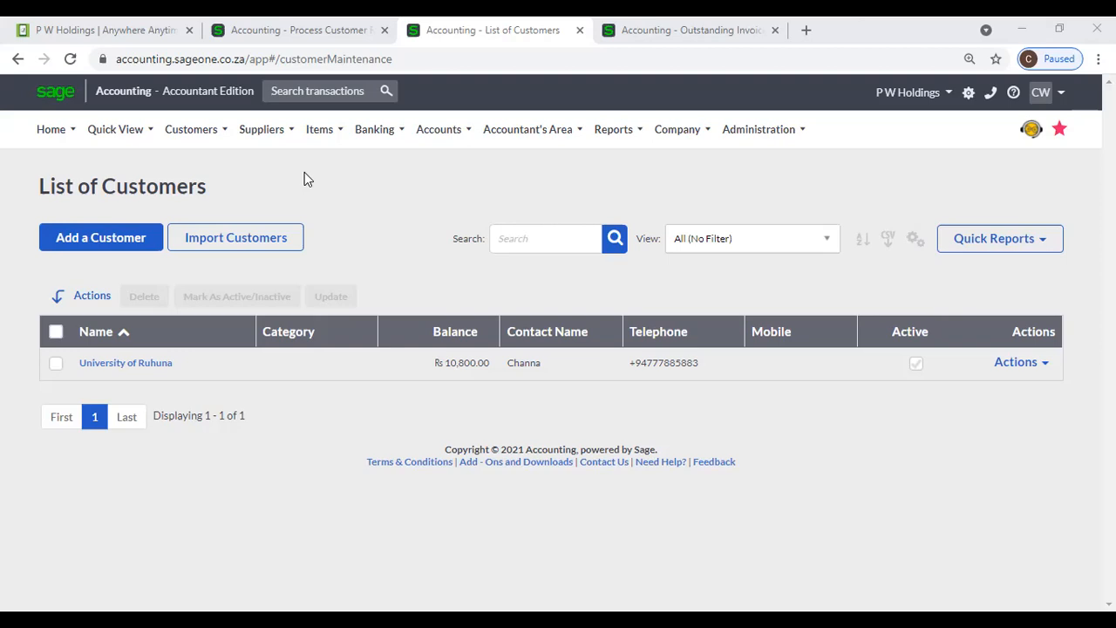
left_click(720, 31)
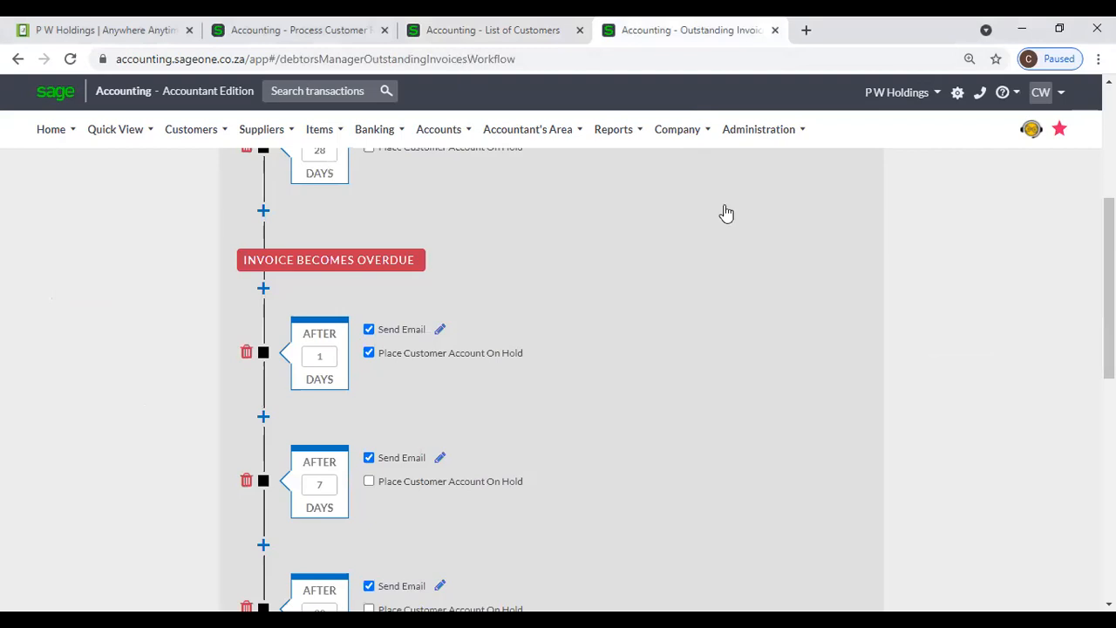
left_click(488, 30)
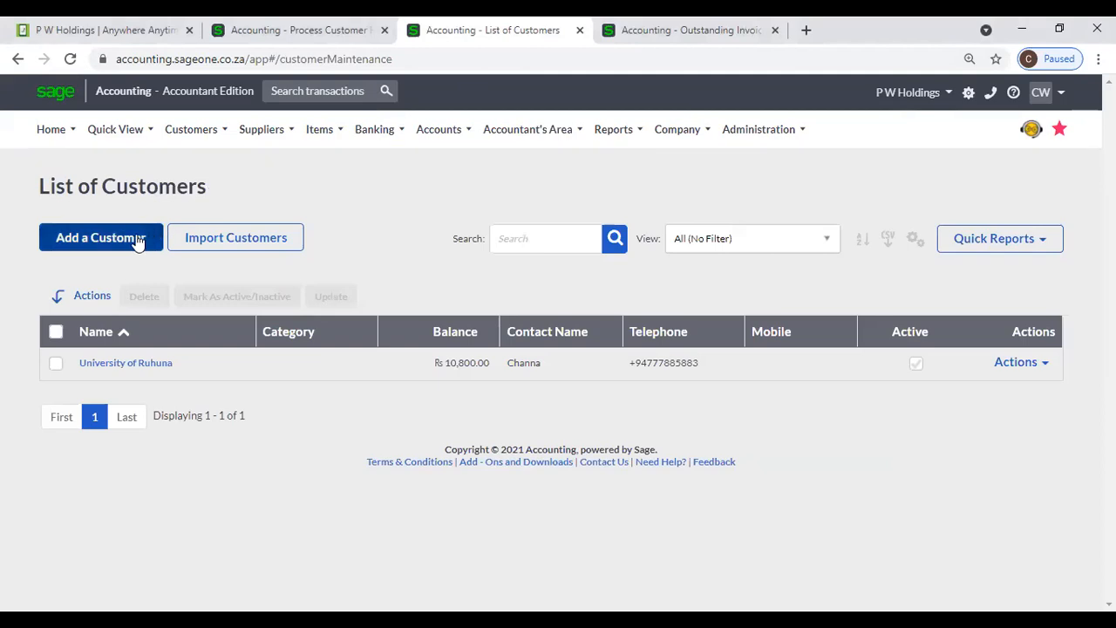
- View the University of Ruhuna record, then open a blank form via Customers > Add a Customer
left_click(112, 364)
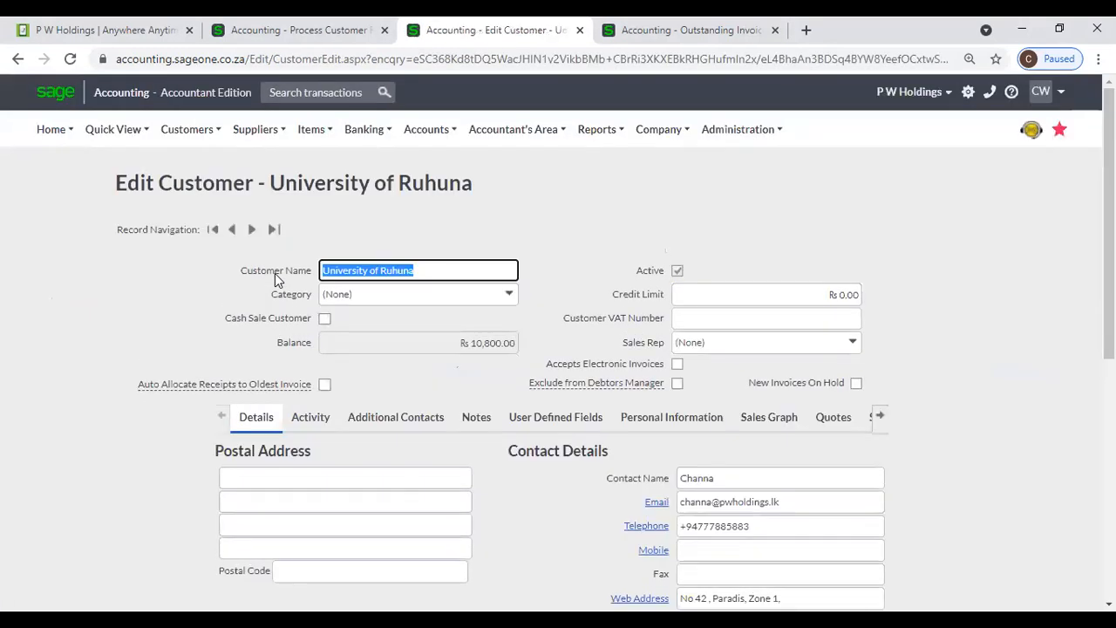
left_click(268, 140)
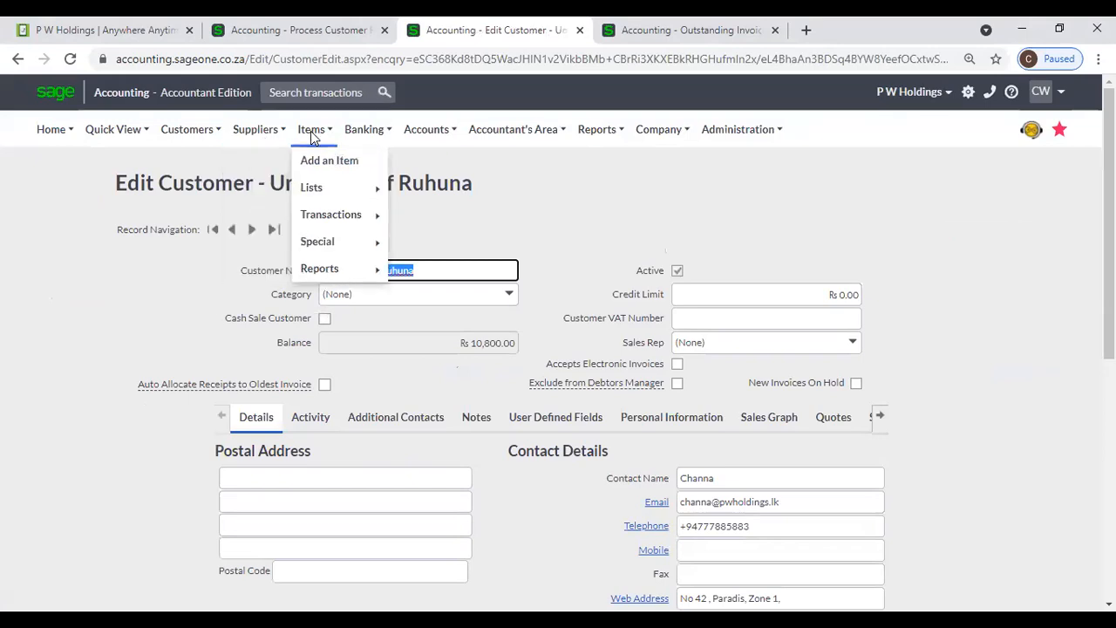
mouse_move(208, 129)
left_click(208, 162)
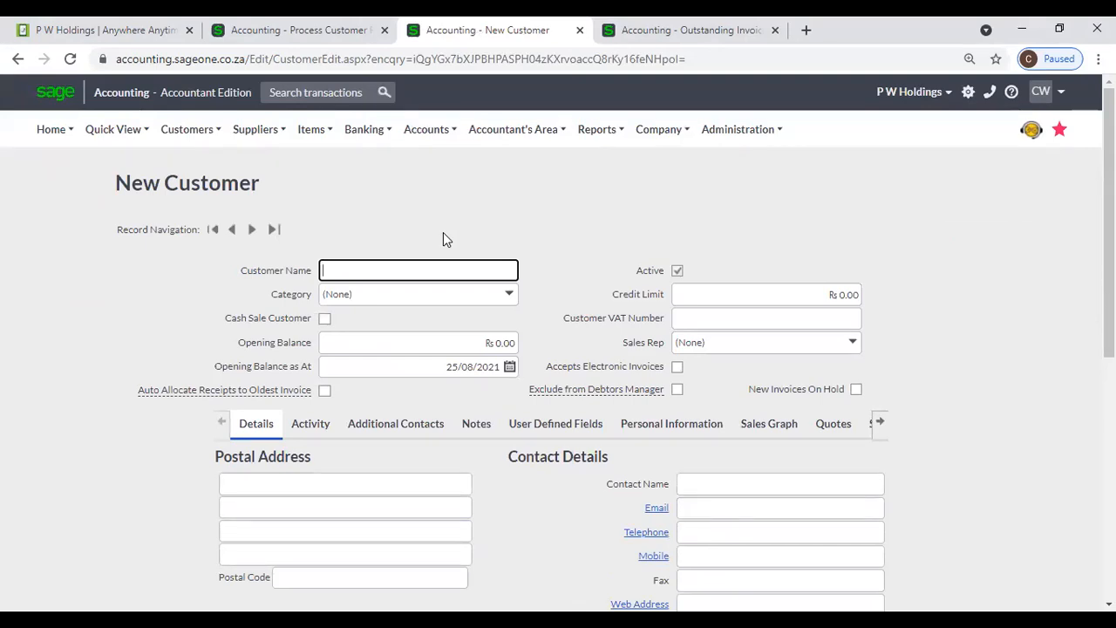
- Enter P W Holdings as the customer name using the autofill suggestion
type("P W Holdings")
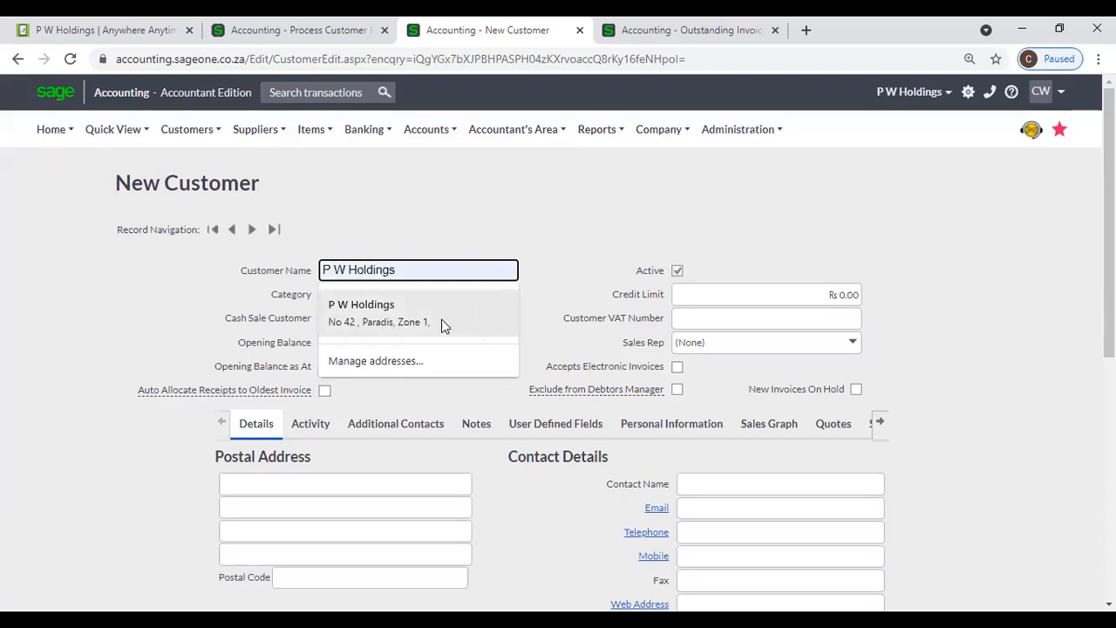
left_click(441, 321)
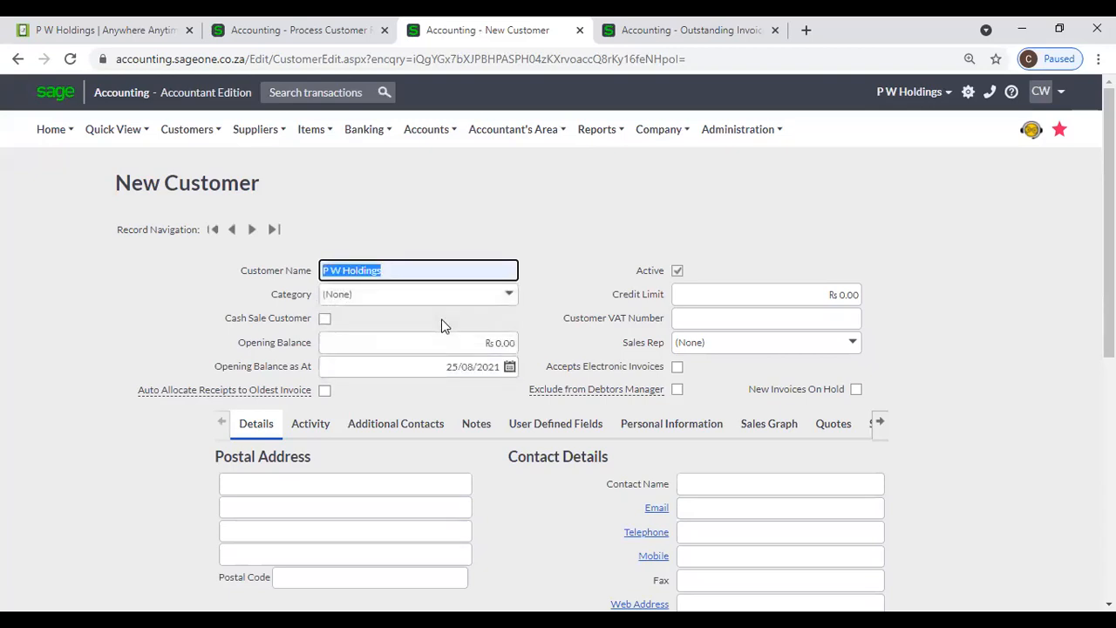
left_click(549, 270)
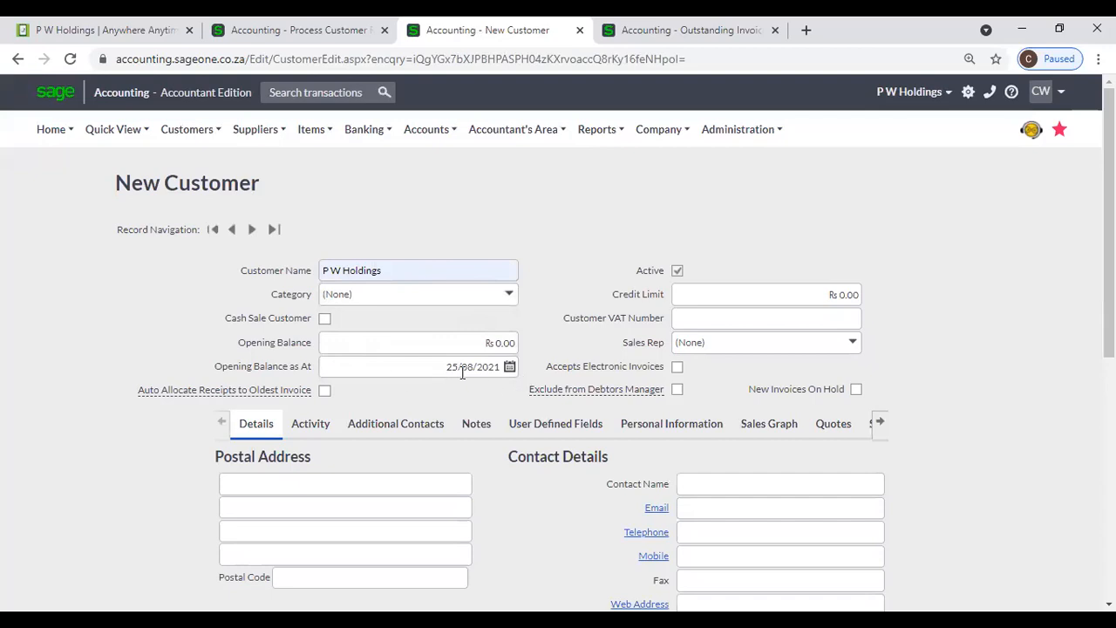
scroll(461, 374, "down", 2)
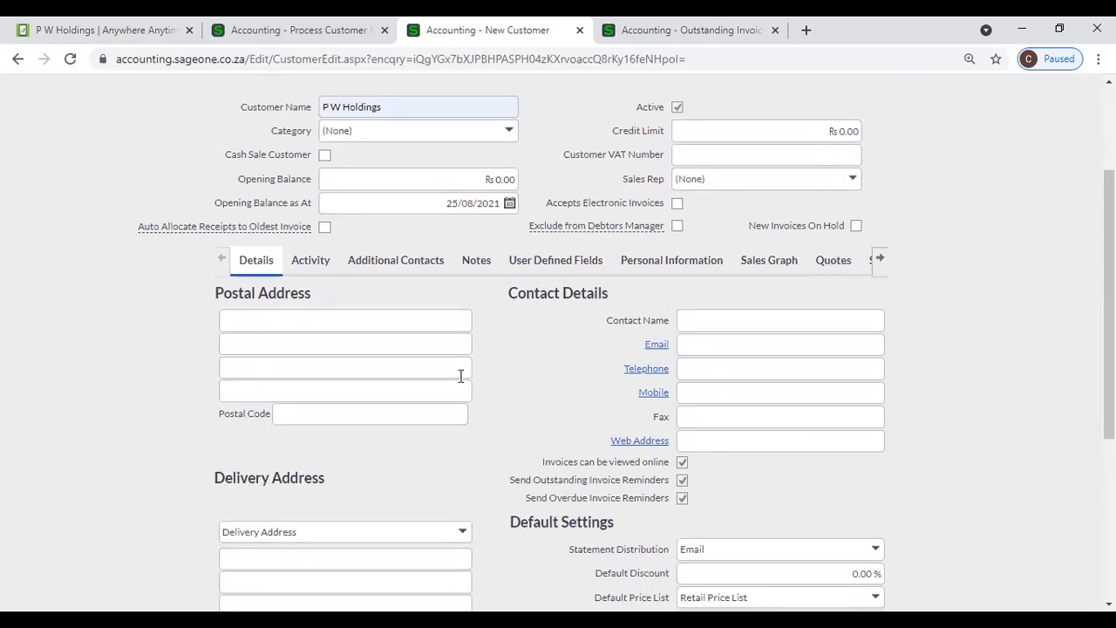
- Fill in the two-line postal address from the saved autofill suggestion
left_click(266, 320)
left_click(272, 350)
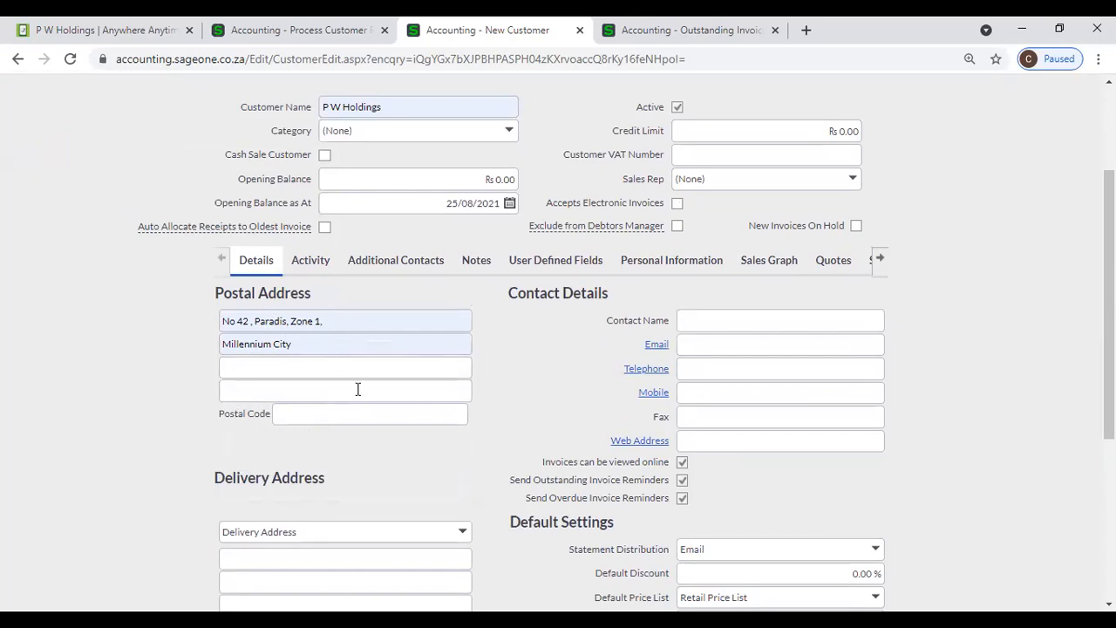
scroll(356, 388, "down", 1)
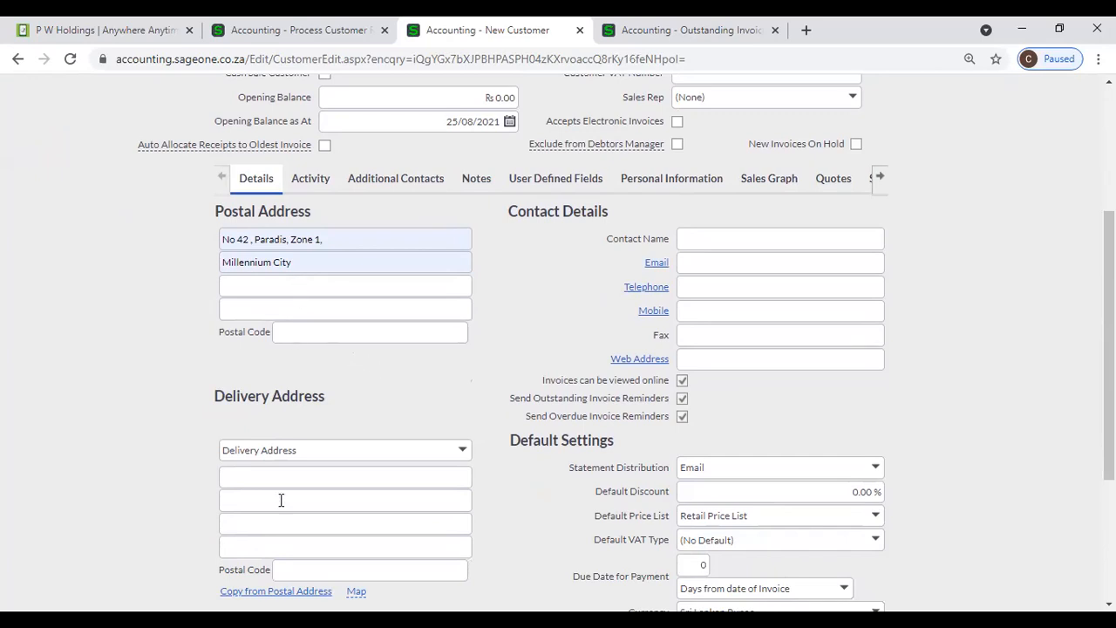
scroll(281, 512, "down", 1)
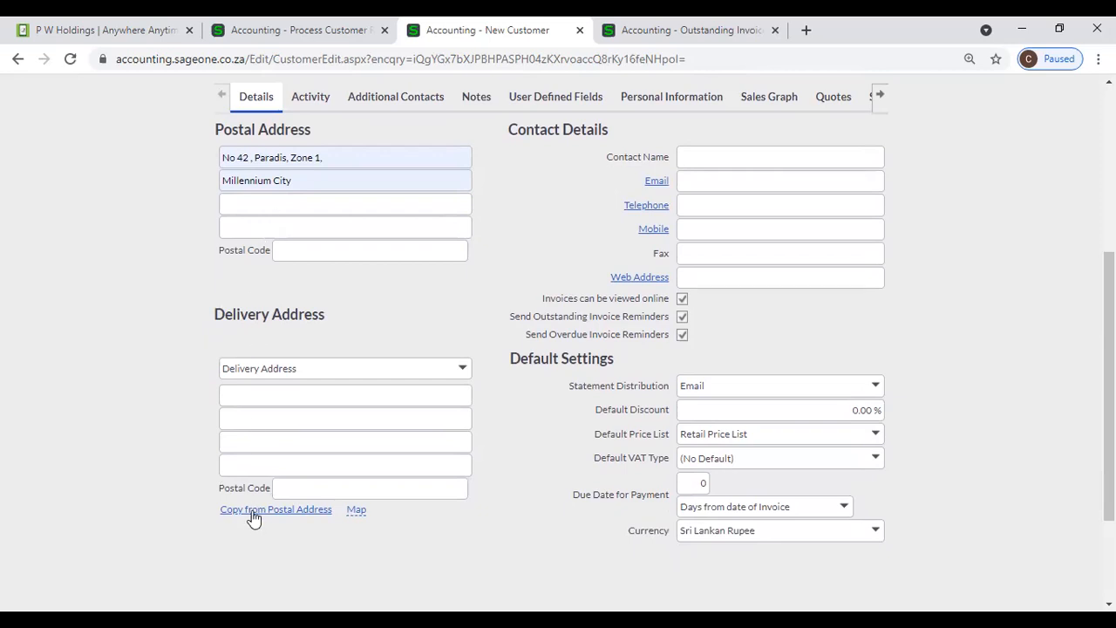
- Copy the postal address into the delivery address and view it on Google Maps
left_click(253, 514)
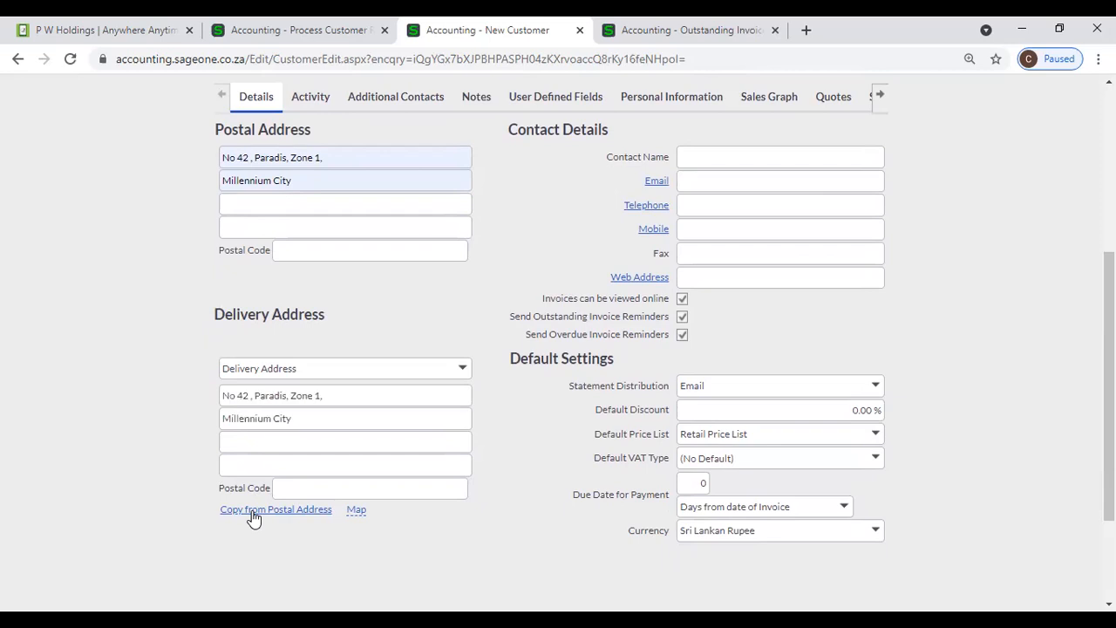
mouse_move(366, 518)
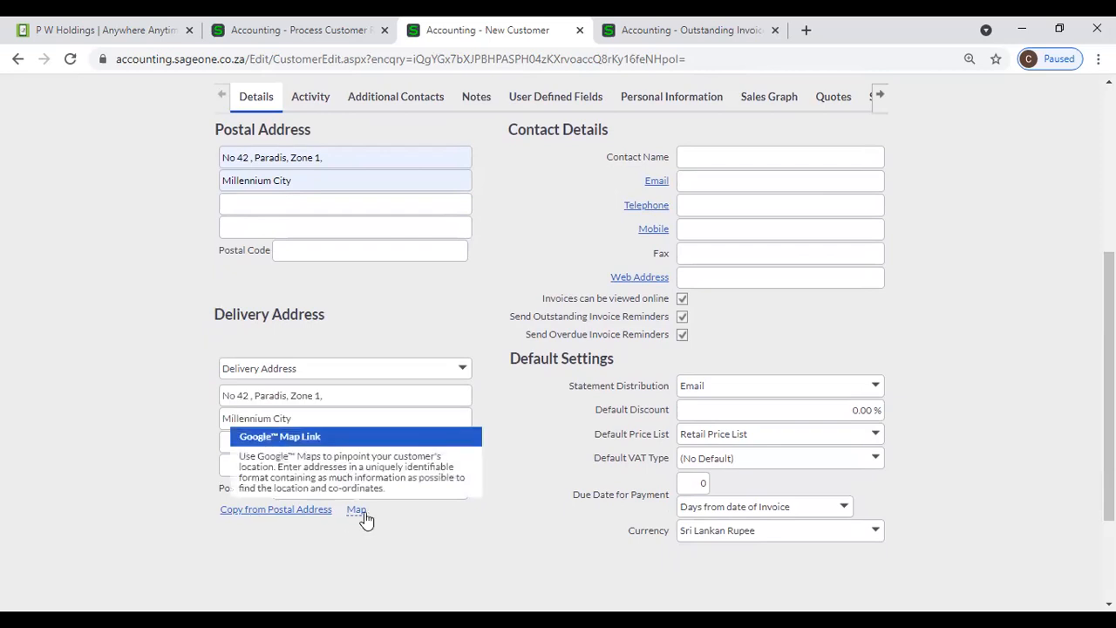
left_click(364, 515)
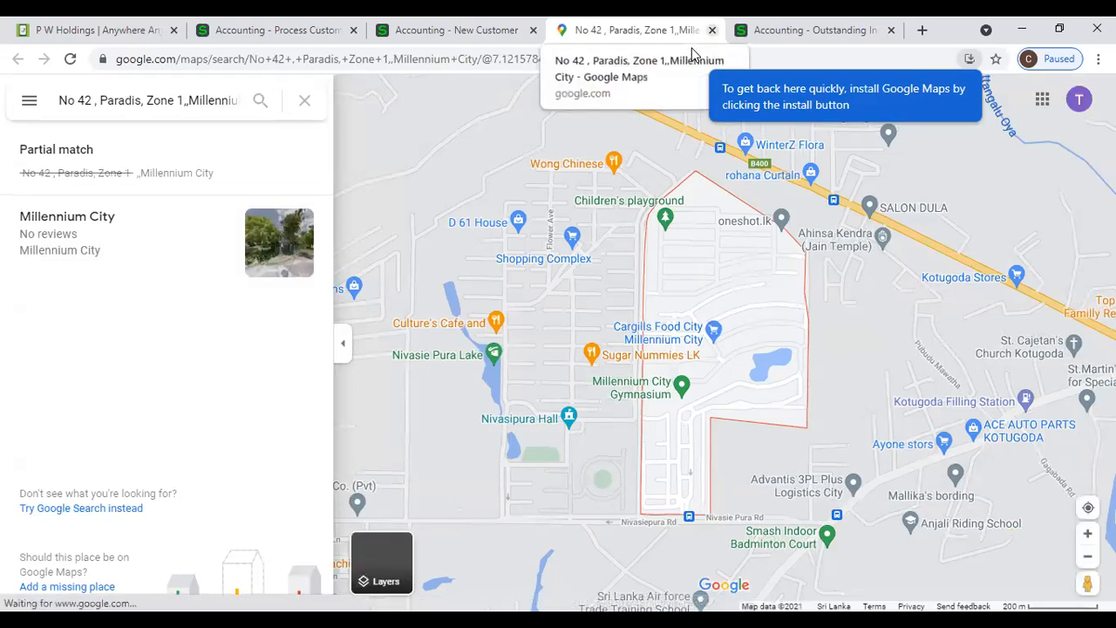
left_click(712, 29)
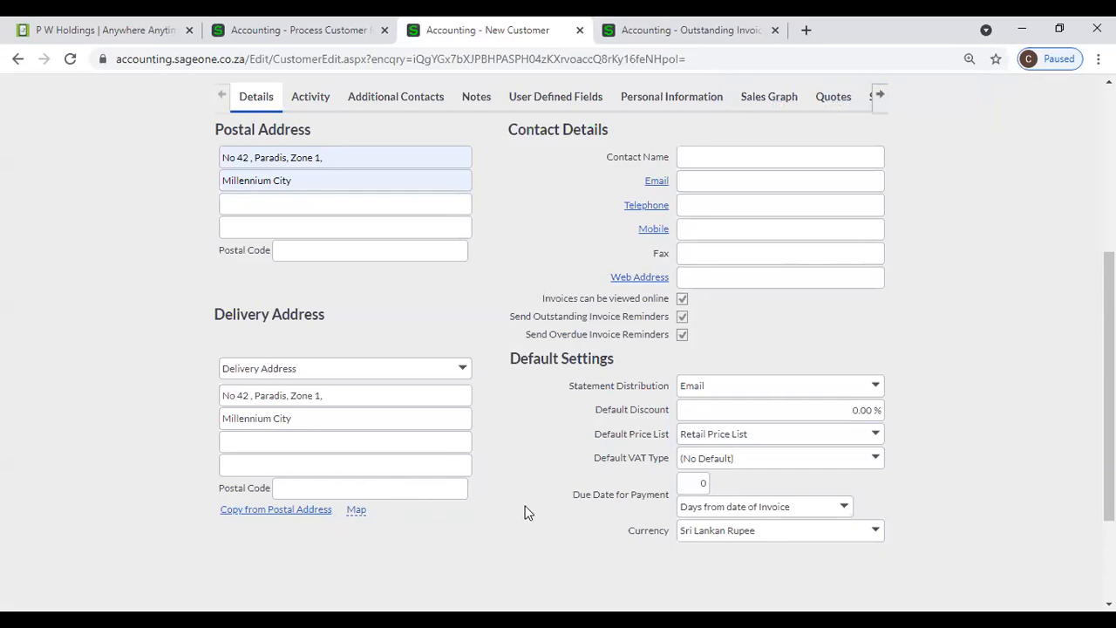
- Scroll back up the unsaved P W Holdings customer form after closing the map
scroll(600, 178, "up", 1)
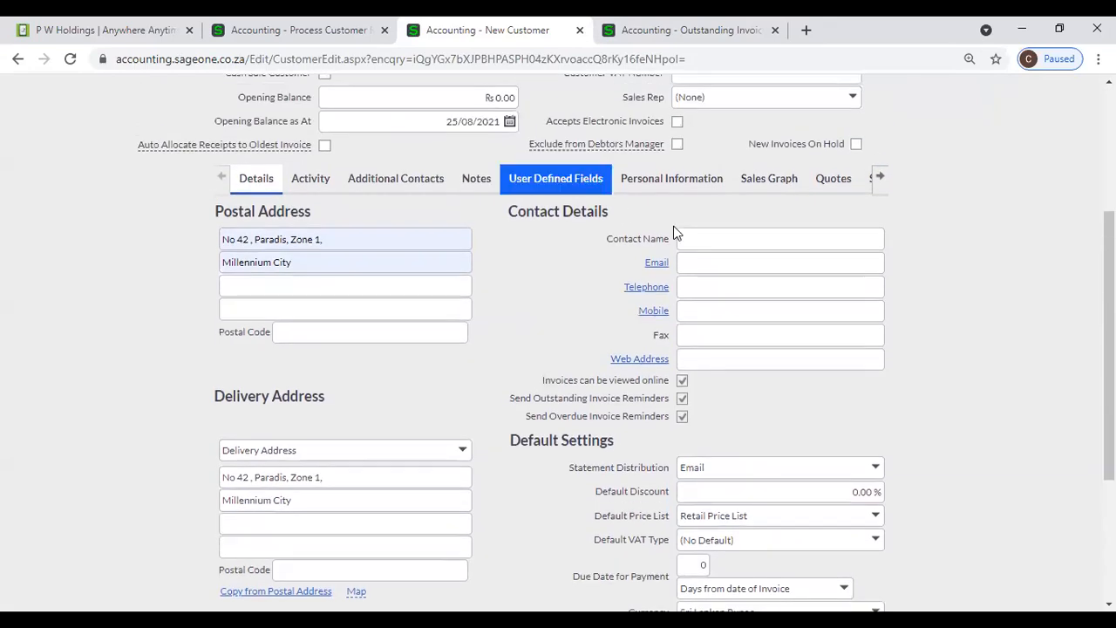
- Fill the contact name, e-mail and telephone from Chrome's saved contact details
left_click(706, 231)
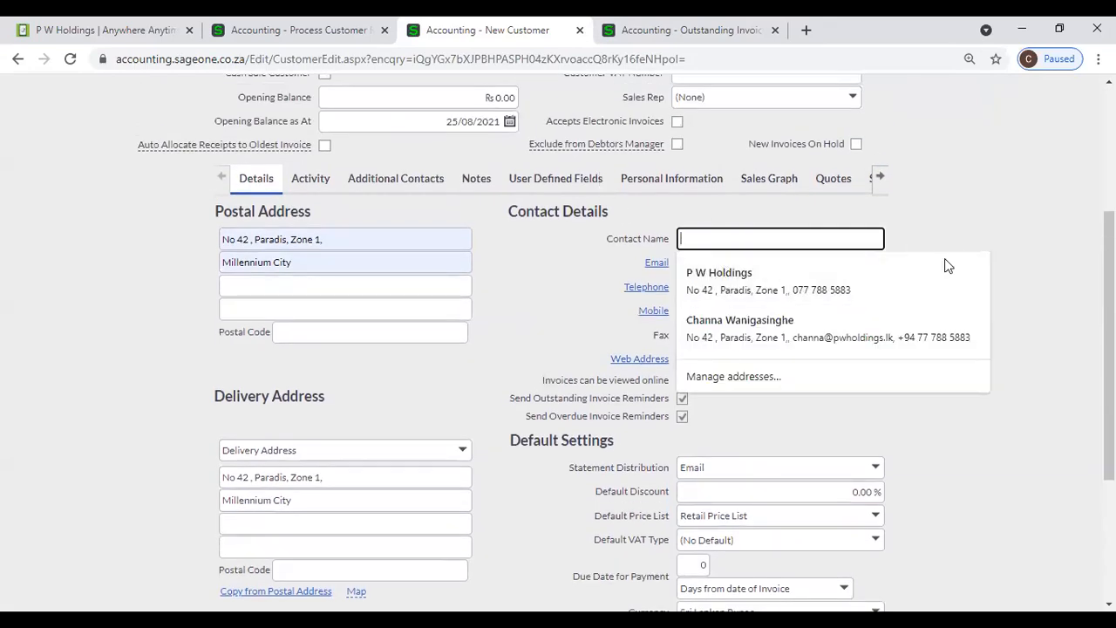
left_click(972, 212)
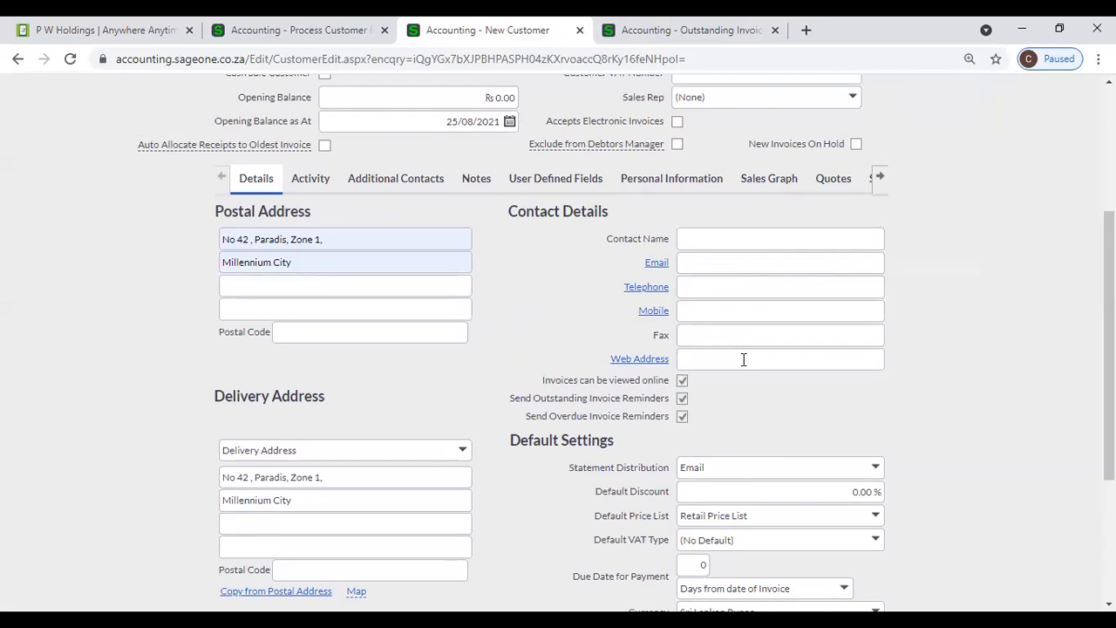
left_click(703, 234)
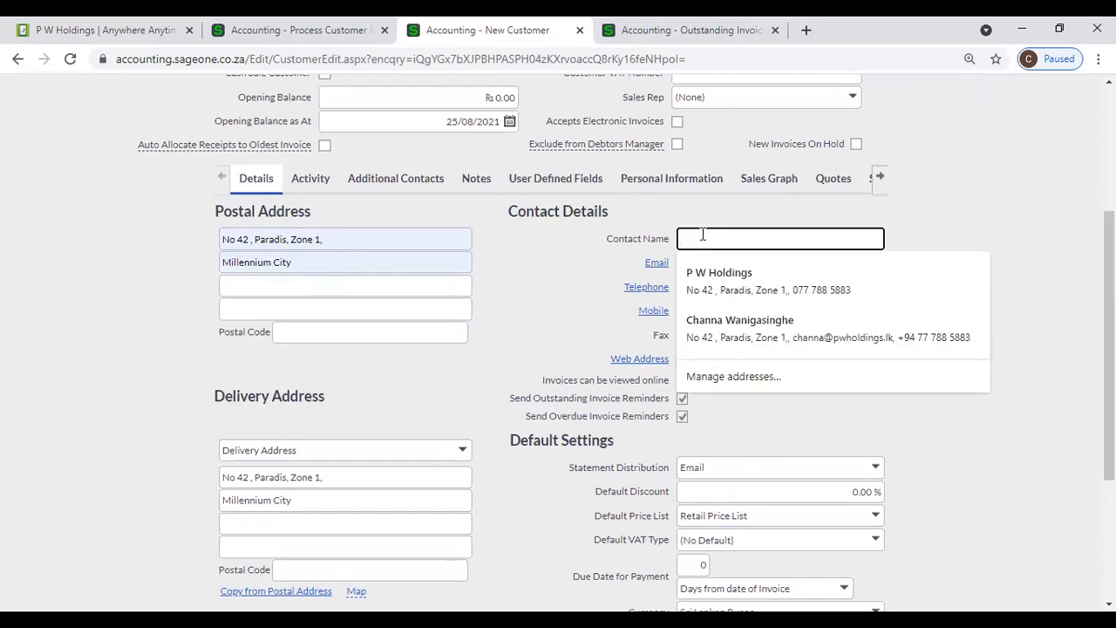
type("Cha")
key("Down")
key("Return")
key("Tab")
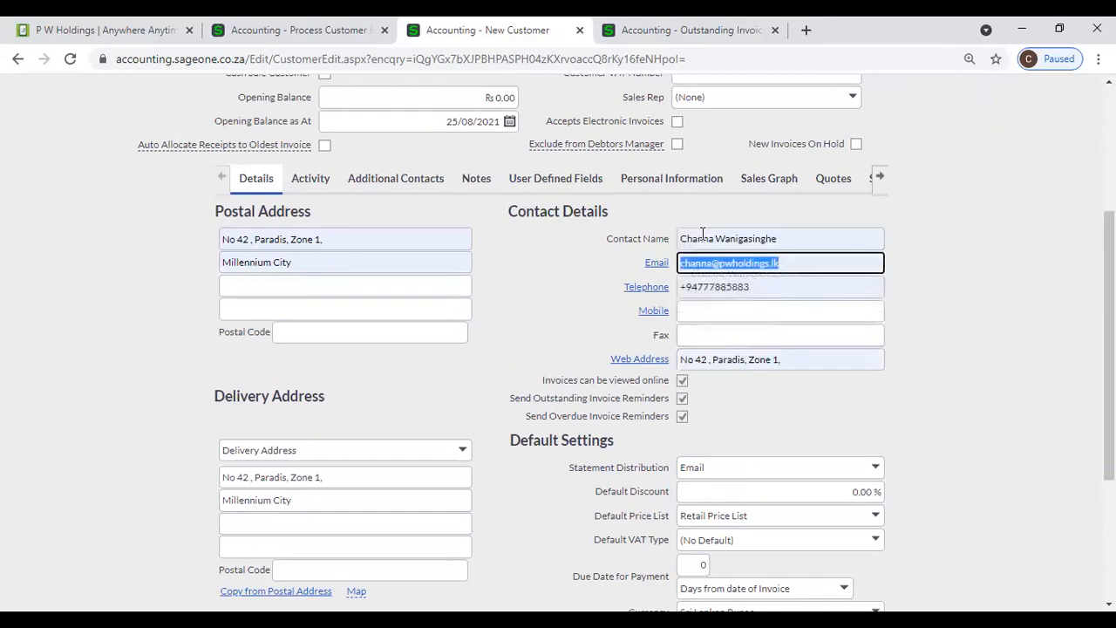
left_click(957, 327)
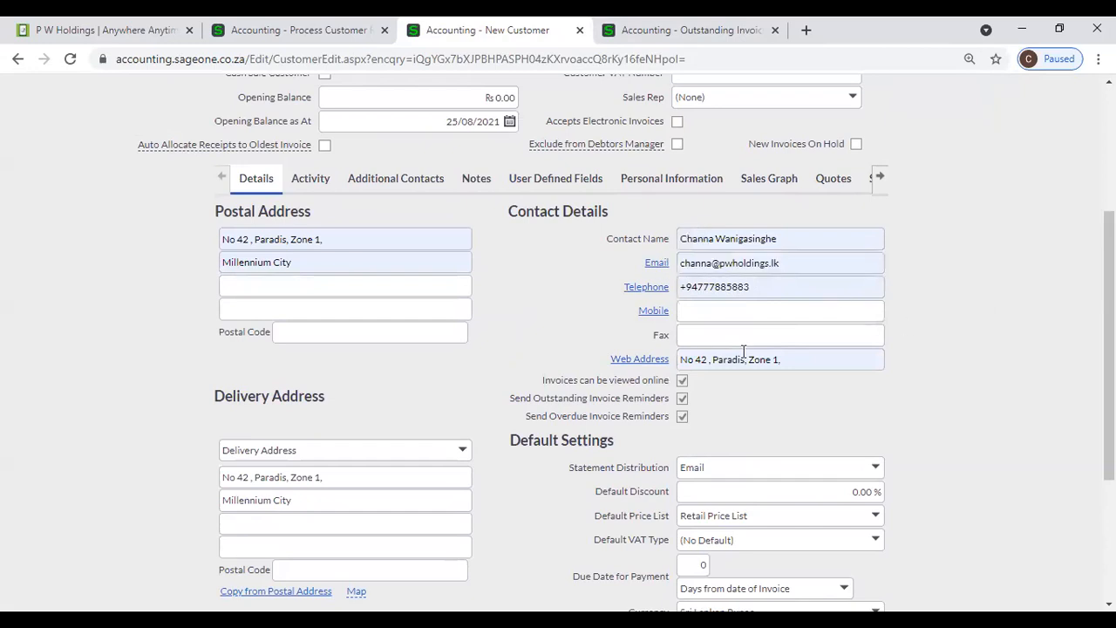
left_click(653, 294)
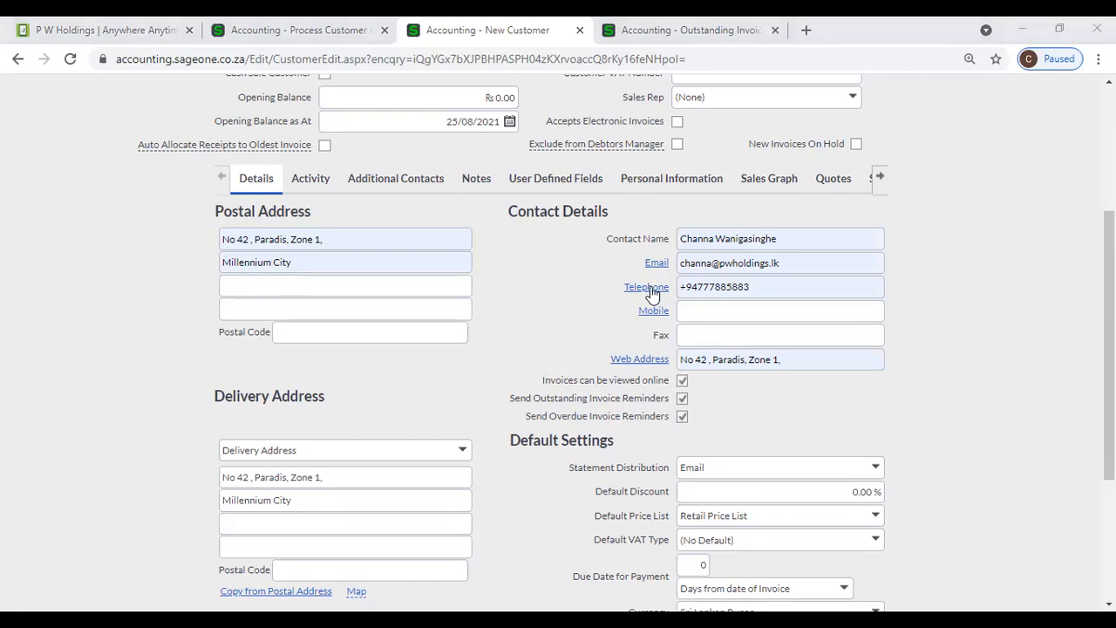
left_click(652, 293)
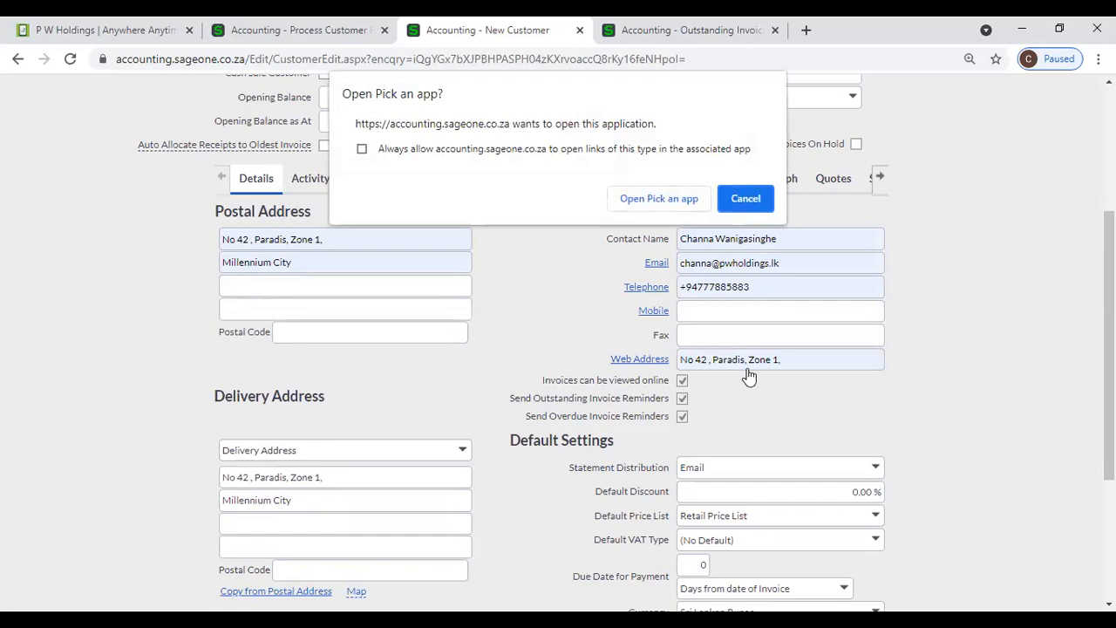
left_click(746, 200)
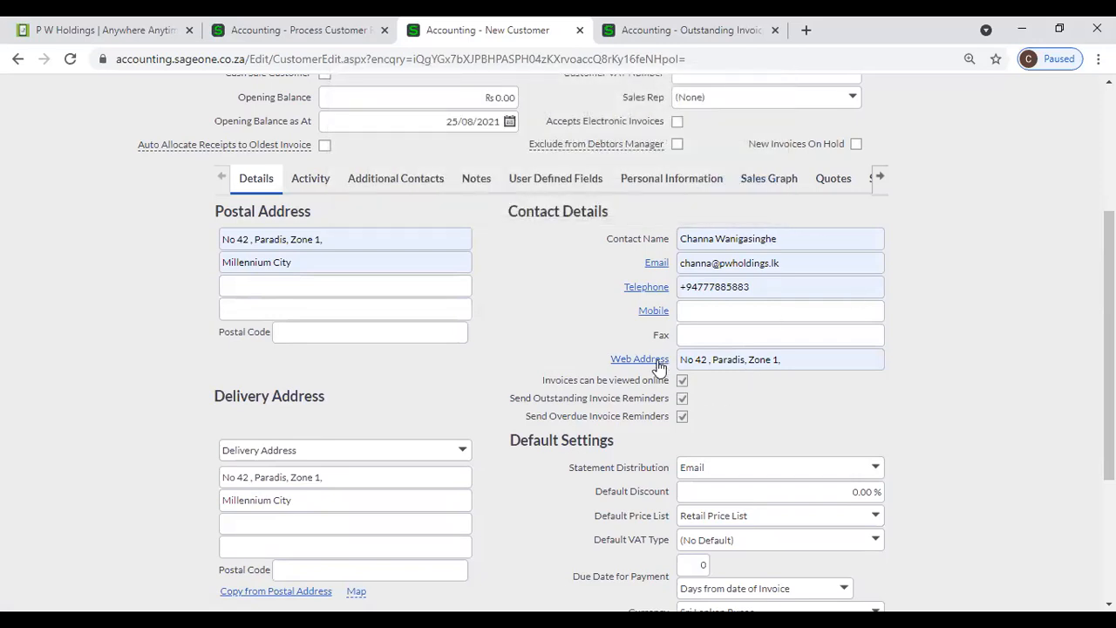
left_click(809, 355)
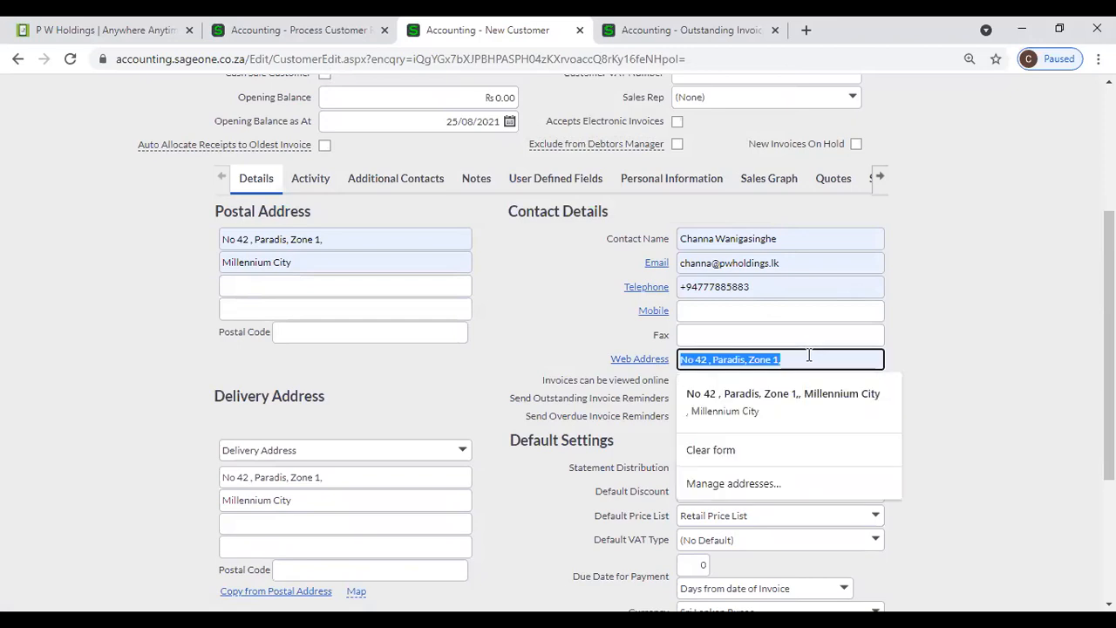
type("www.pwholdings.lk")
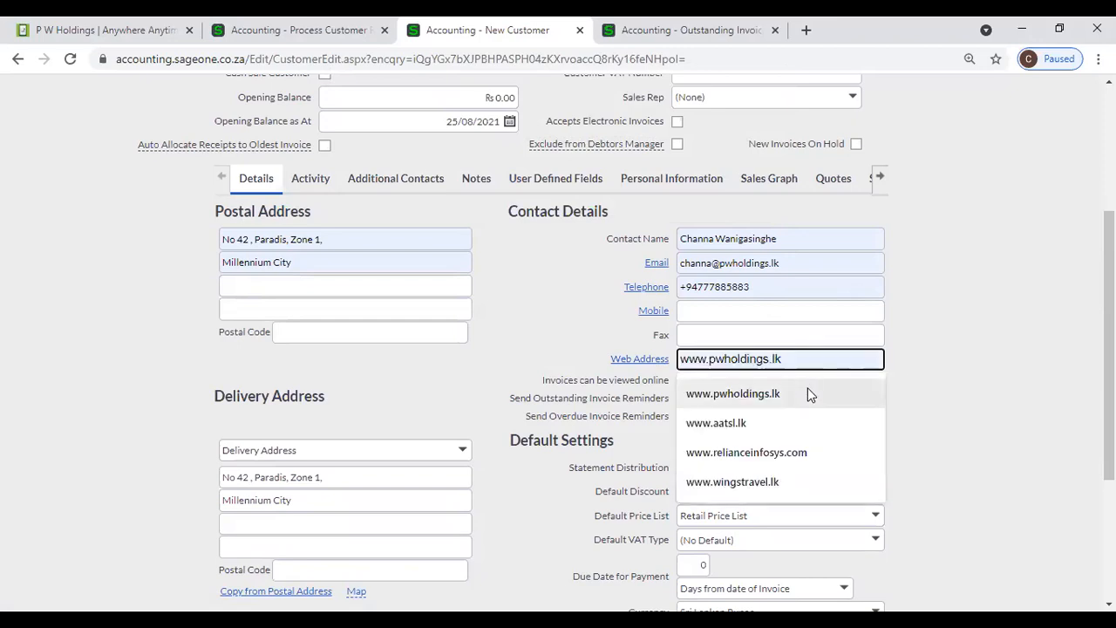
left_click(808, 389)
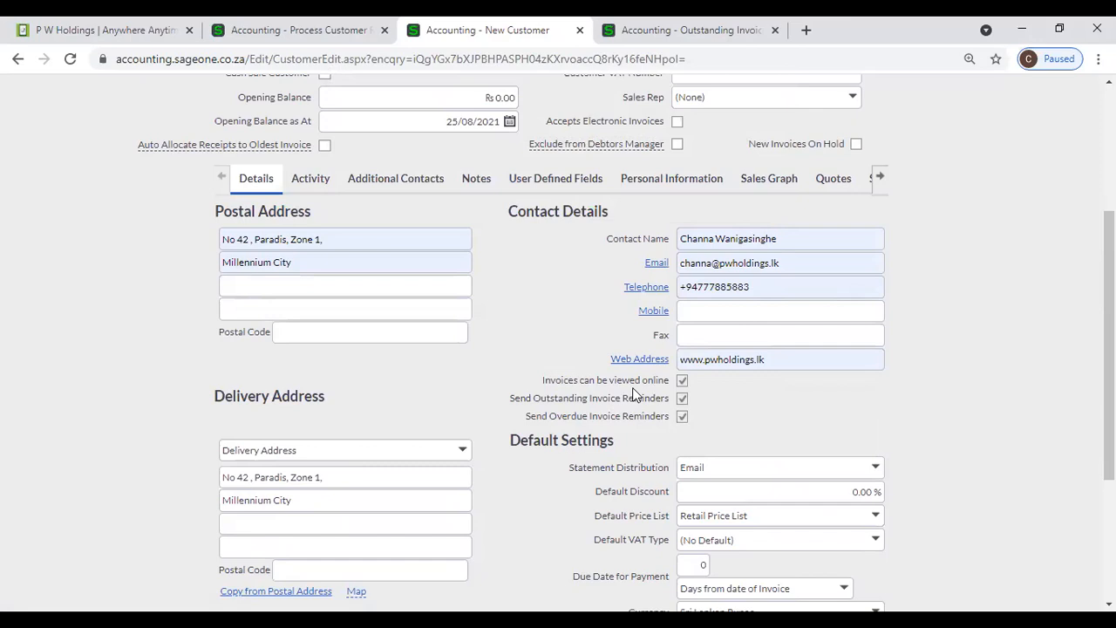
left_click(296, 30)
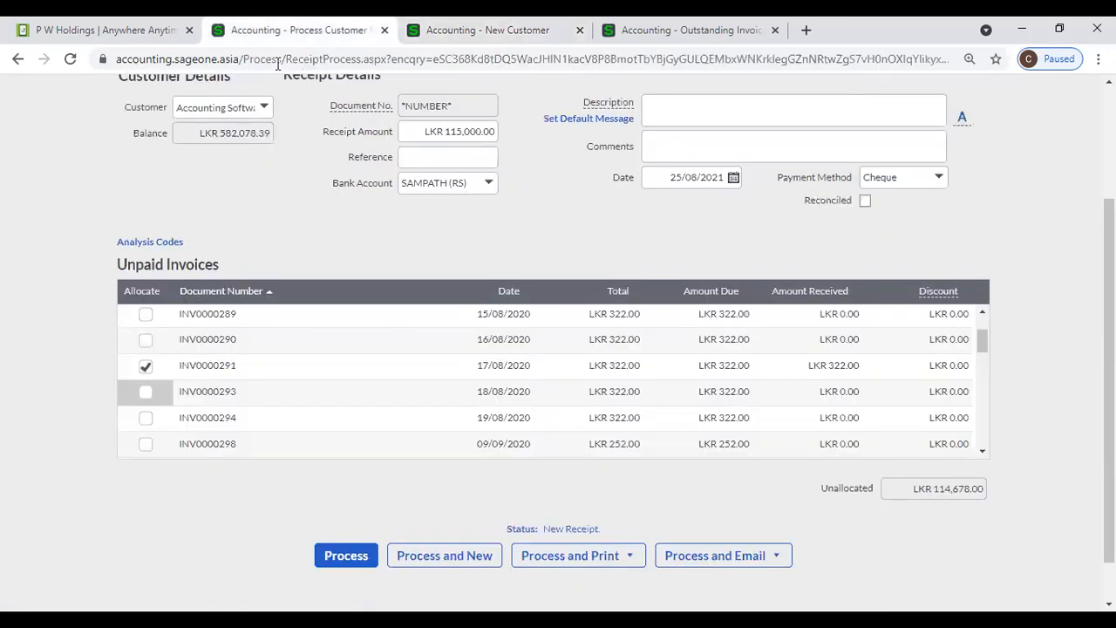
- Open Customer Zone in Company Settings, leaving the unsaved receipt page, and view the Outstanding Invoices workflow
scroll(122, 237, "up", 2)
left_click(659, 129)
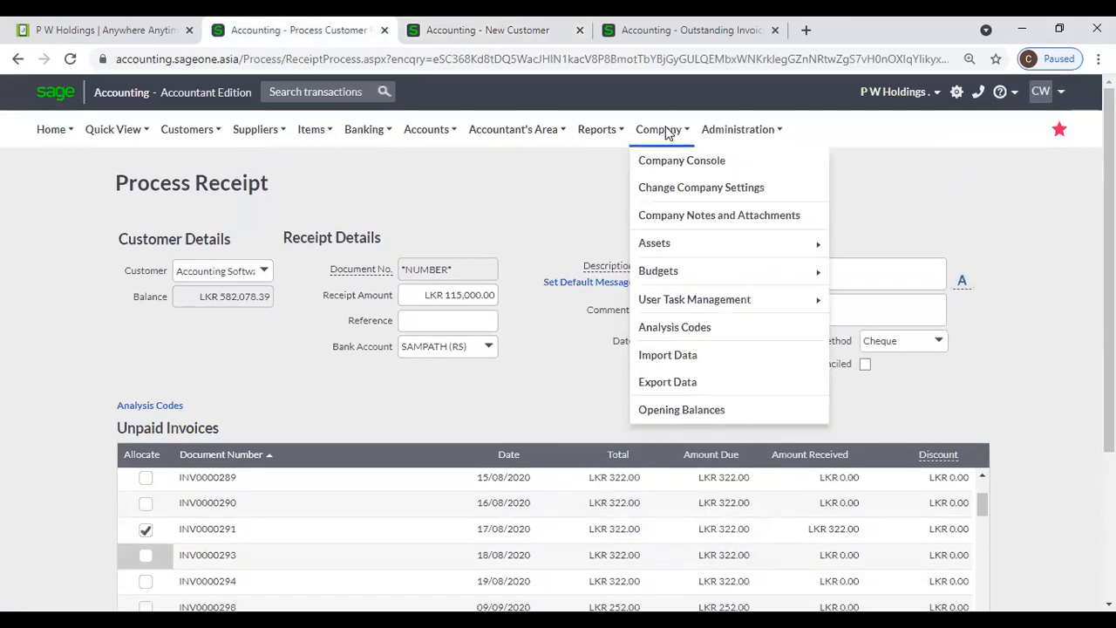
left_click(669, 188)
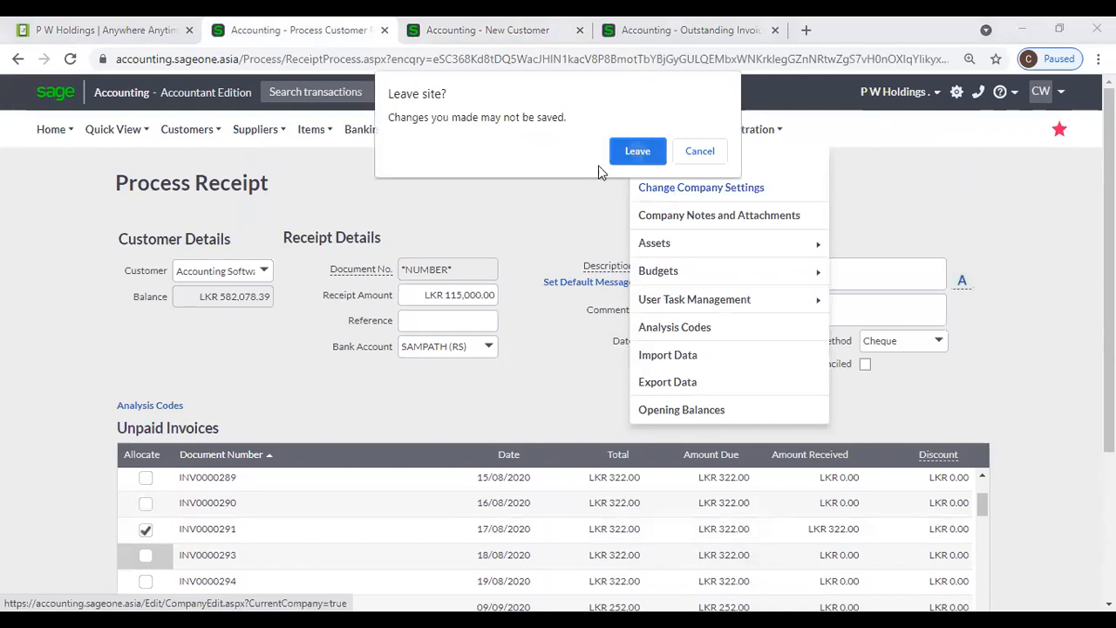
key("Return")
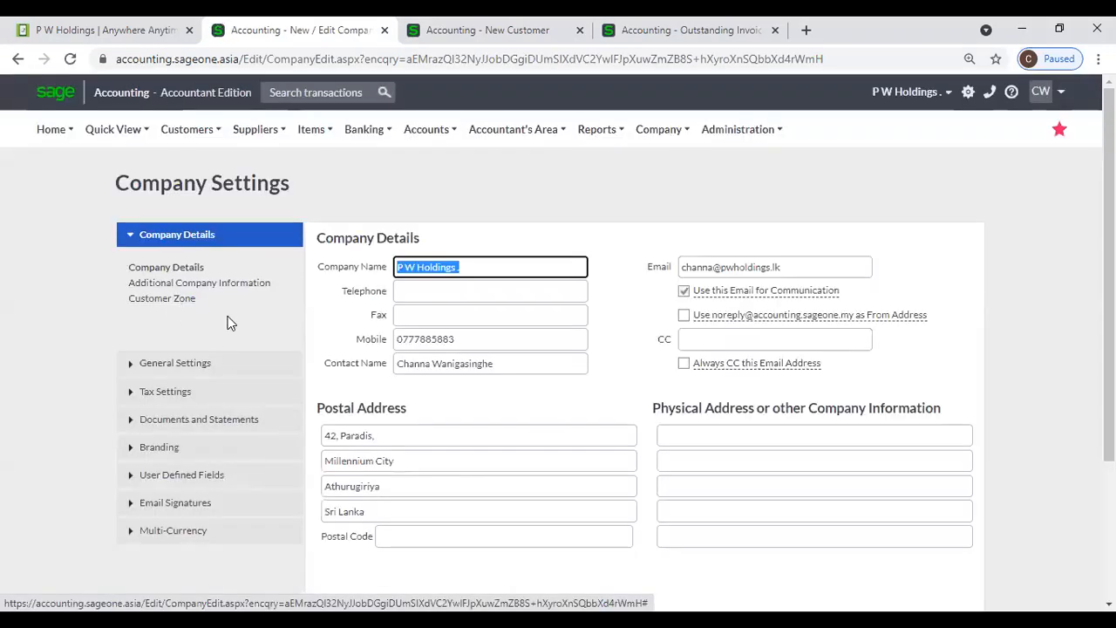
left_click(168, 302)
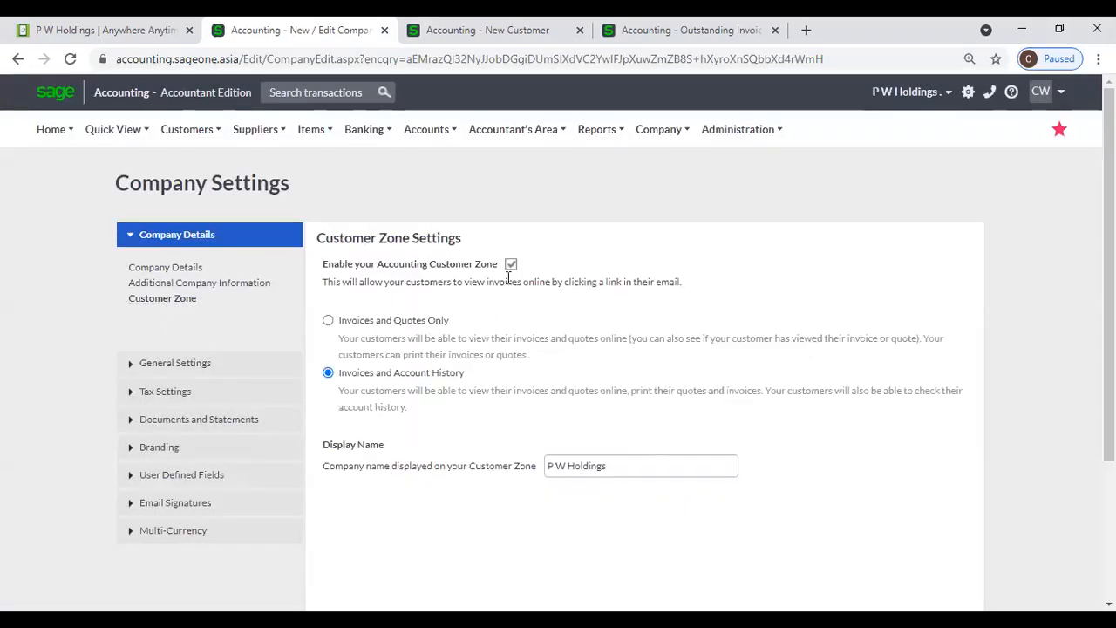
left_click(602, 33)
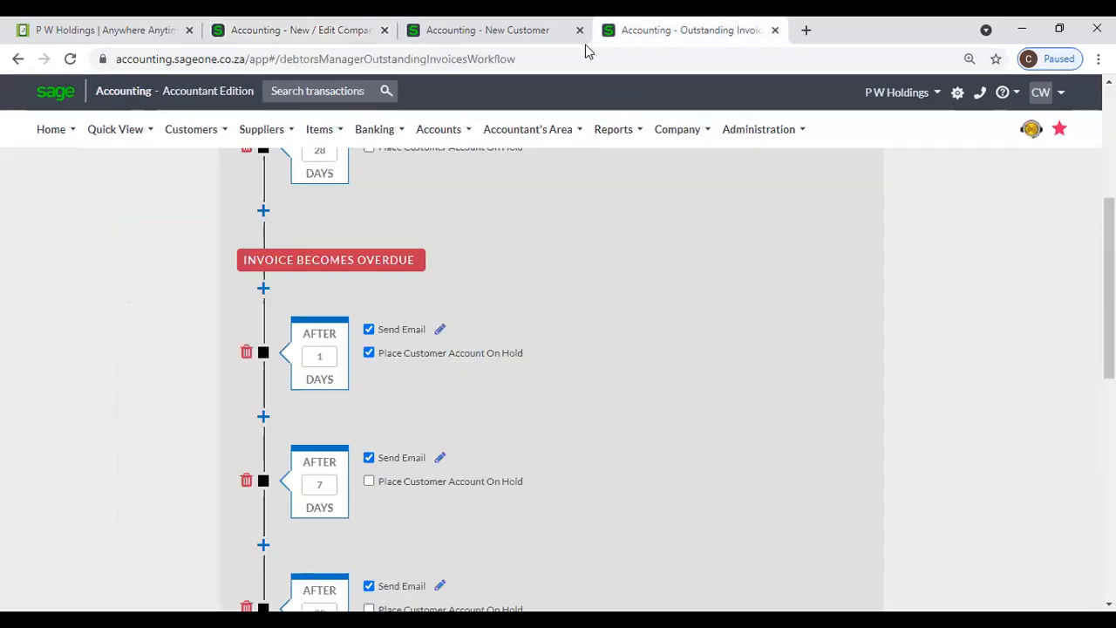
- On the new customer form, turn 'Invoices can be viewed online' off and back on
left_click(528, 31)
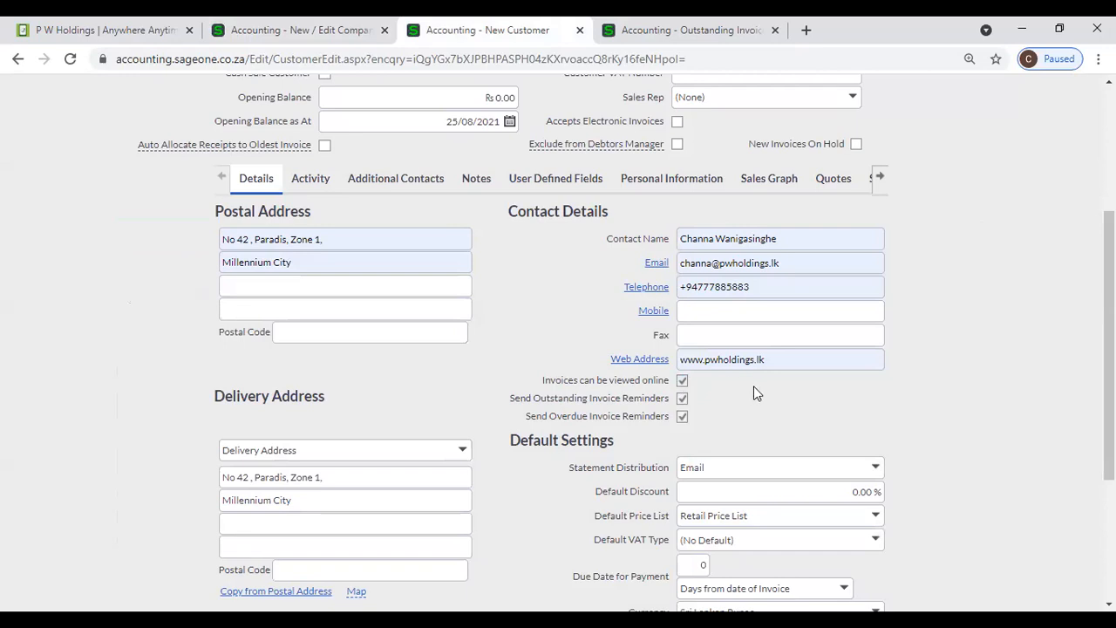
left_click(683, 382)
left_click(683, 382)
- Recheck the Outstanding Invoices reminder workflow, then go back to the company settings page
left_click(688, 29)
scroll(536, 276, "up", 4)
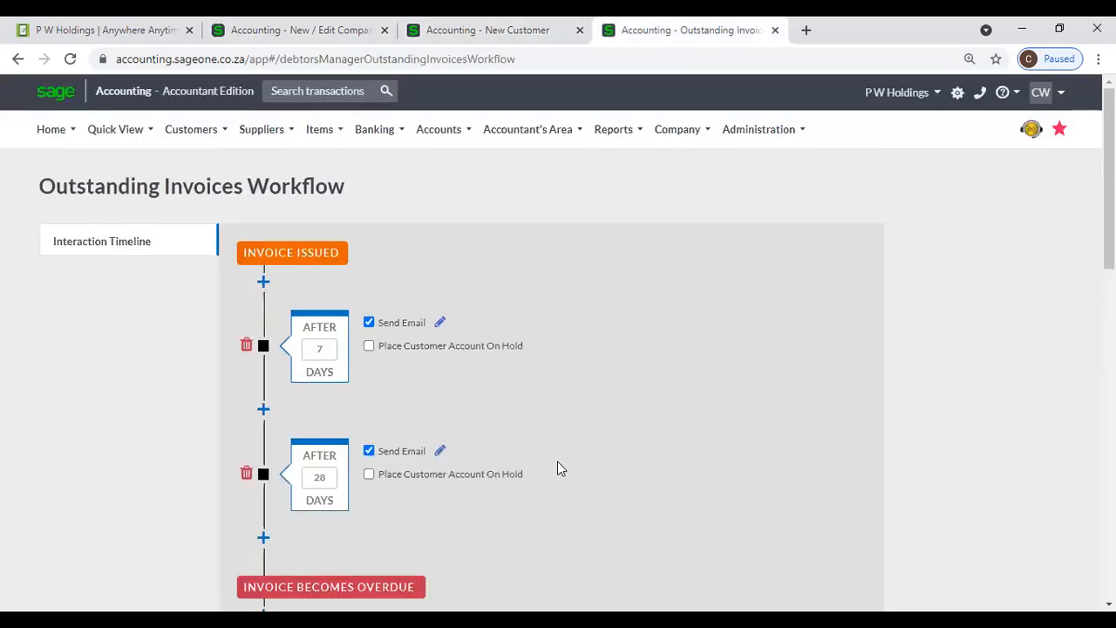
left_click(563, 39)
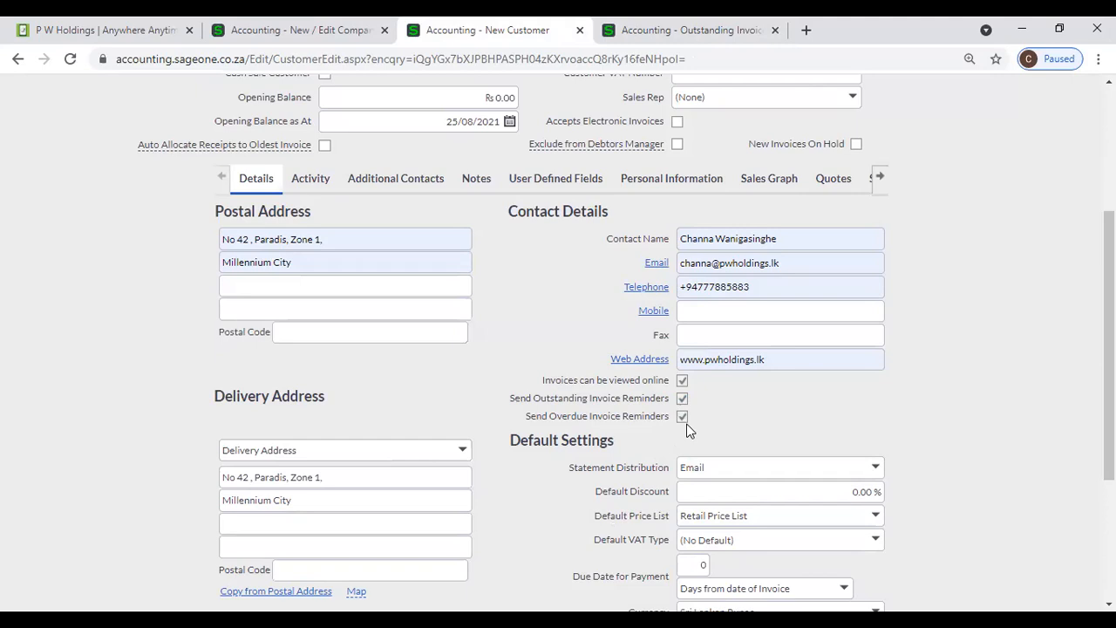
scroll(907, 403, "down", 1)
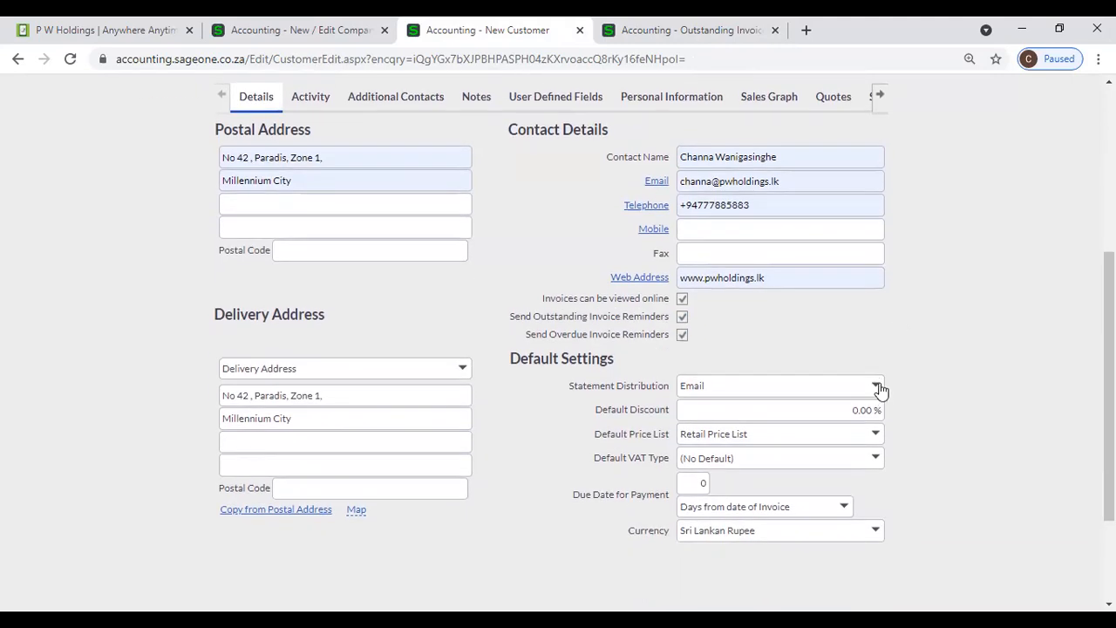
left_click(279, 30)
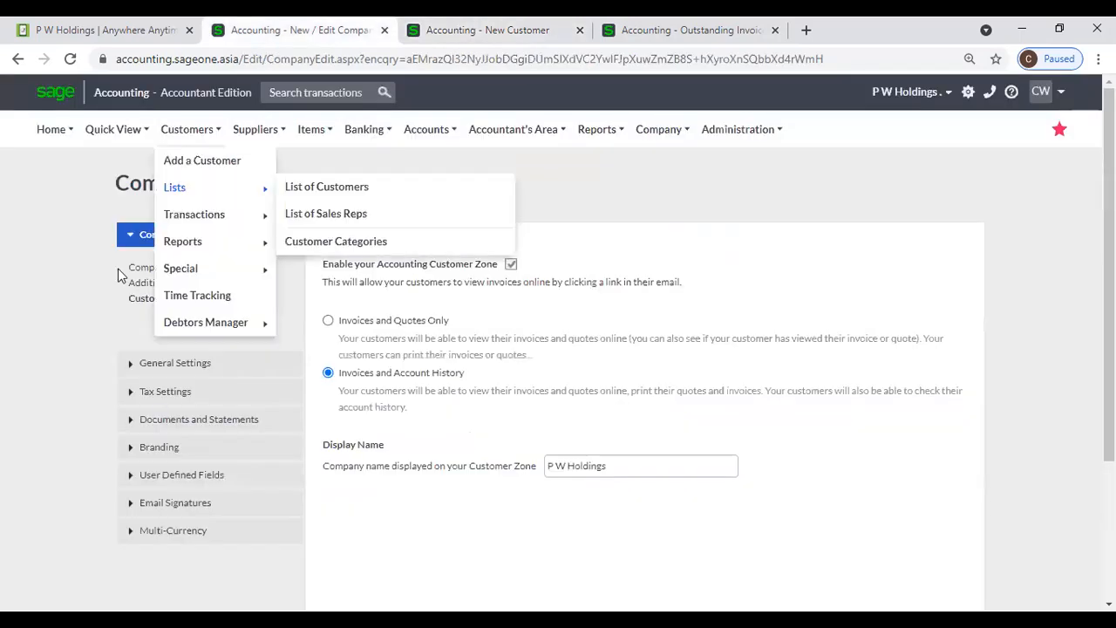
- Open Customers > Reports > Customer Statement Run, scroll through its options, then return to the customer form
mouse_move(187, 130)
mouse_move(262, 241)
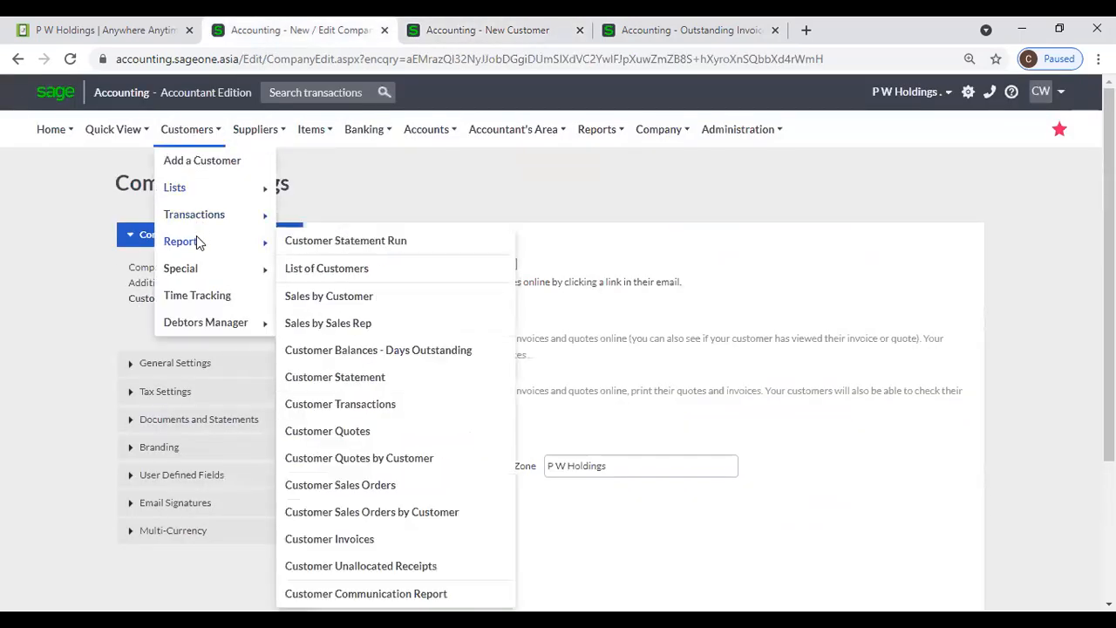
left_click(316, 244)
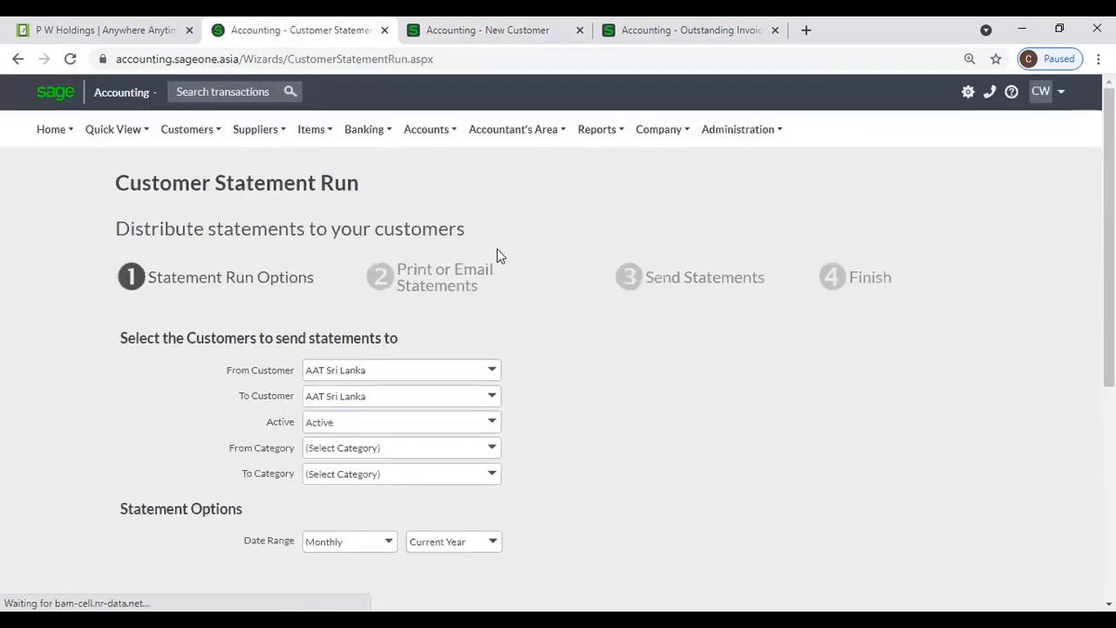
scroll(536, 348, "down", 2)
scroll(539, 382, "down", 2)
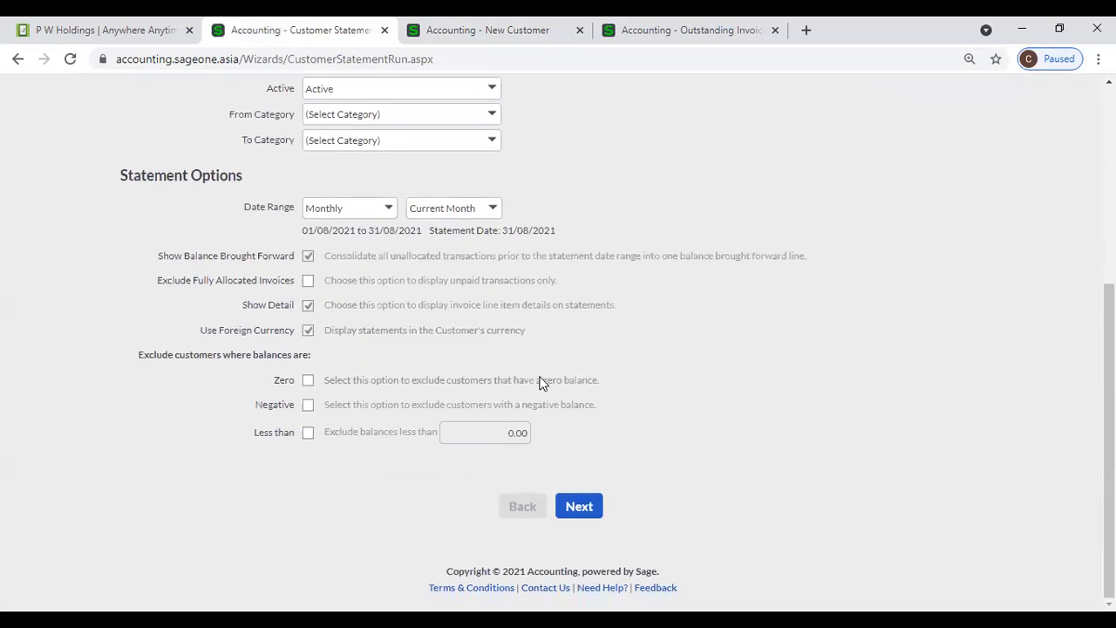
left_click(476, 30)
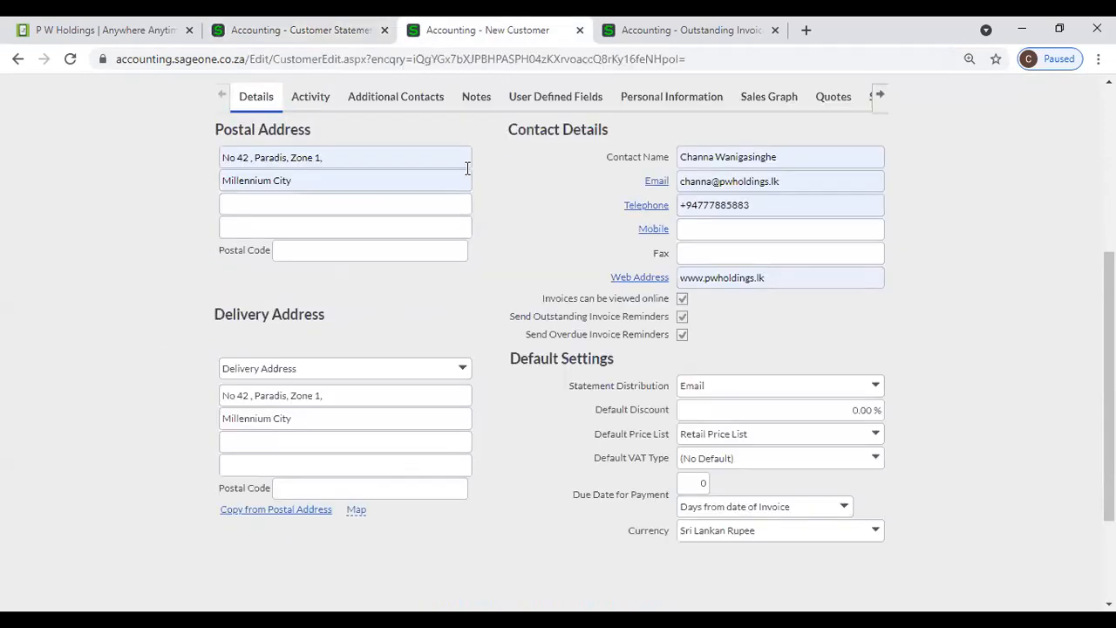
- Try the Statement Distribution choices, leaving it set to Print
left_click(880, 387)
left_click(896, 391)
left_click(879, 390)
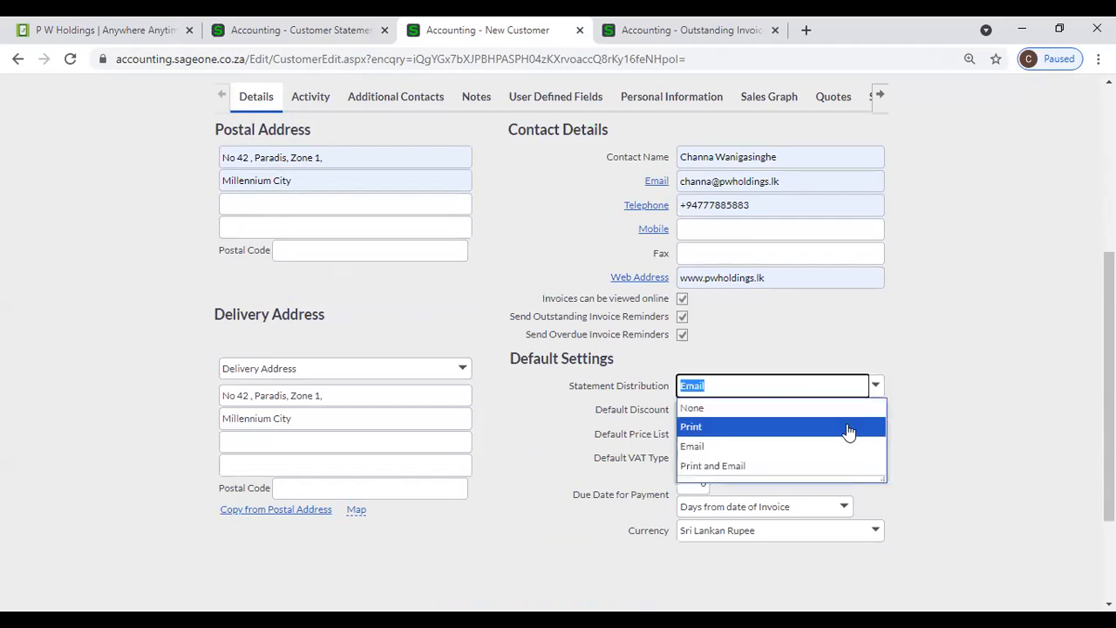
left_click(847, 429)
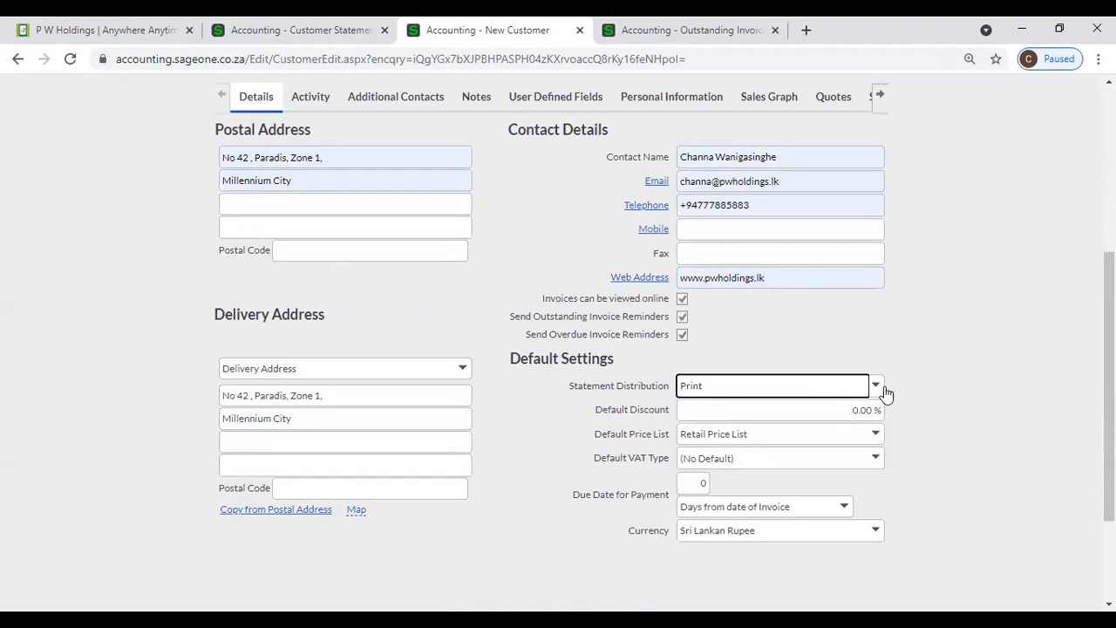
left_click(877, 386)
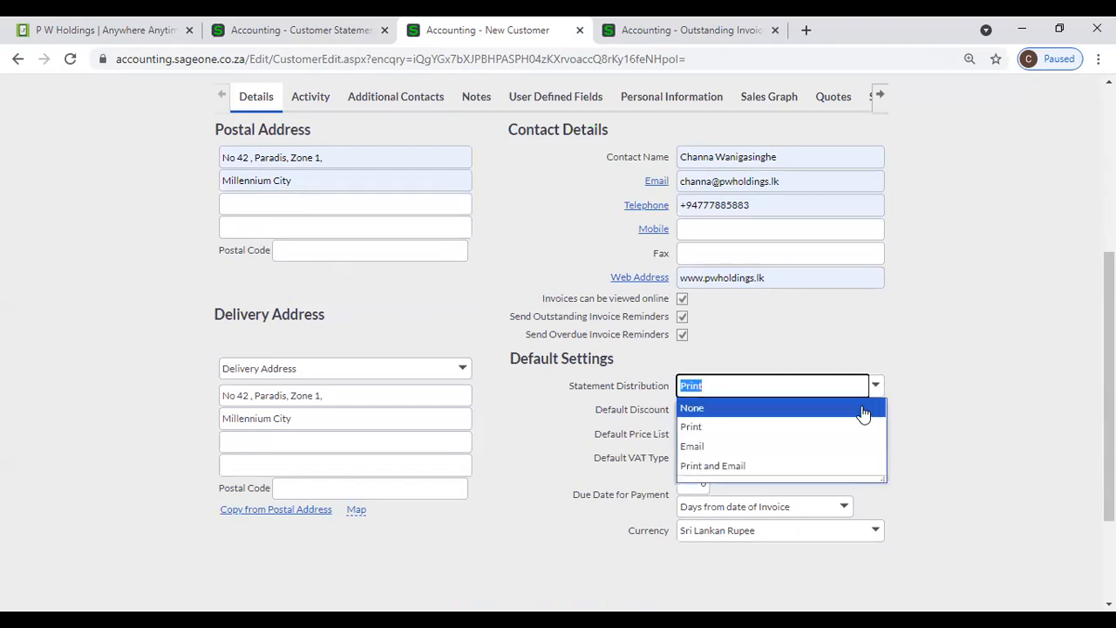
left_click(972, 449)
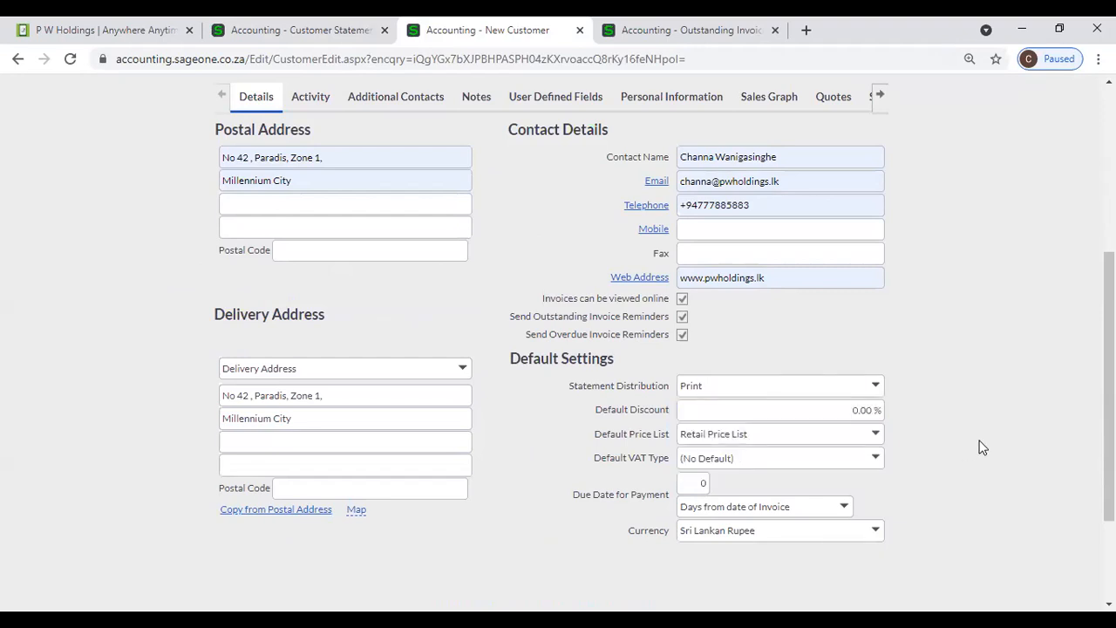
- Fill the contact e-mail field from the browser's saved autofill suggestion
left_click(803, 173)
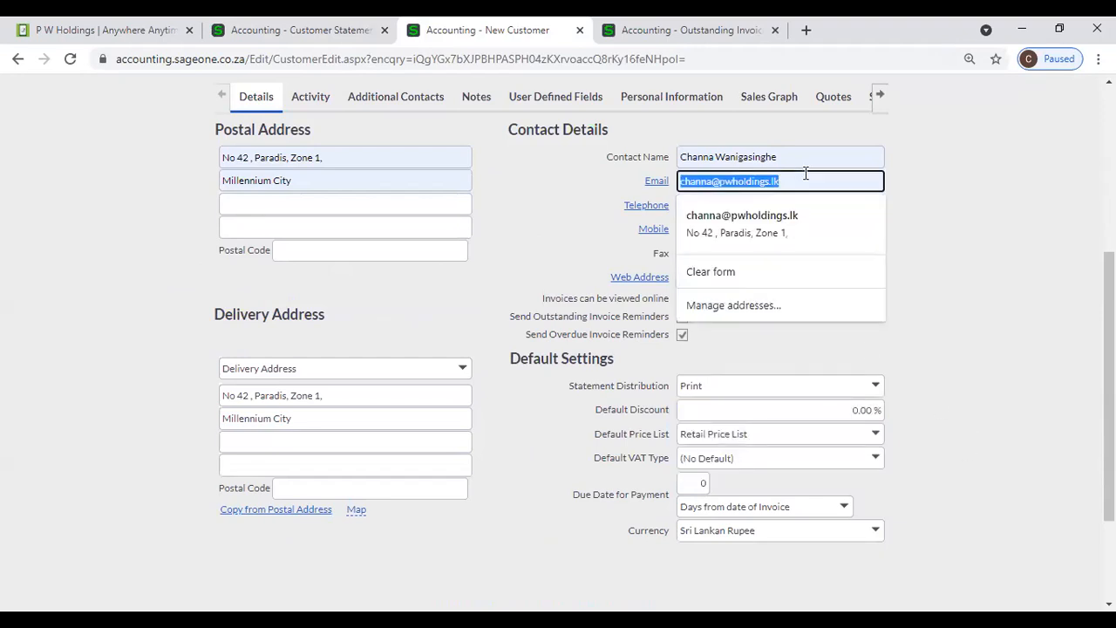
left_click(960, 324)
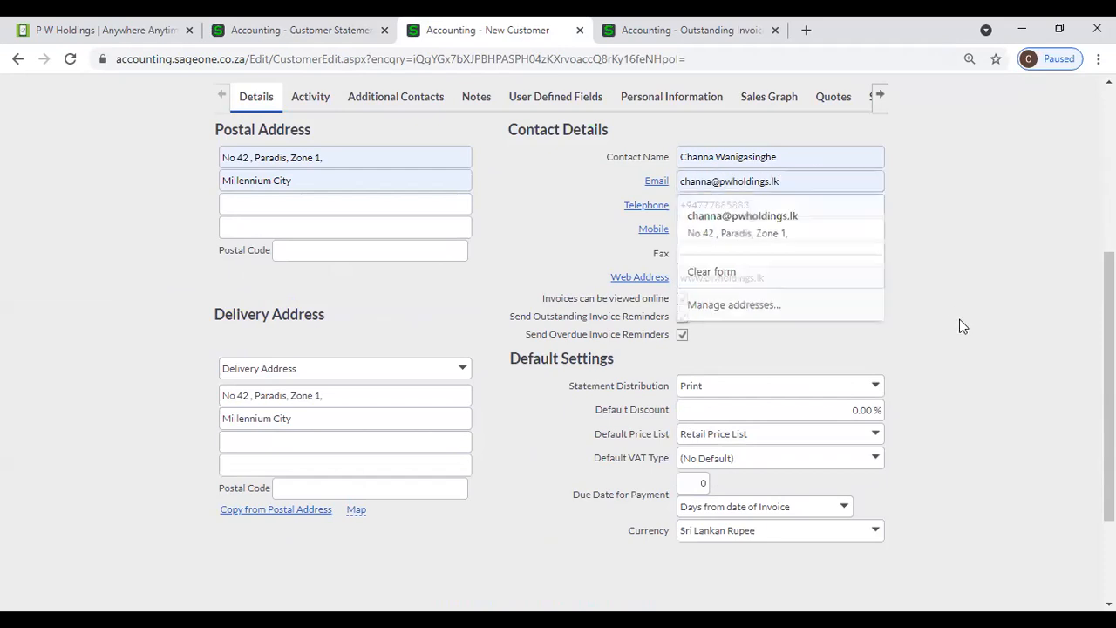
left_click(879, 386)
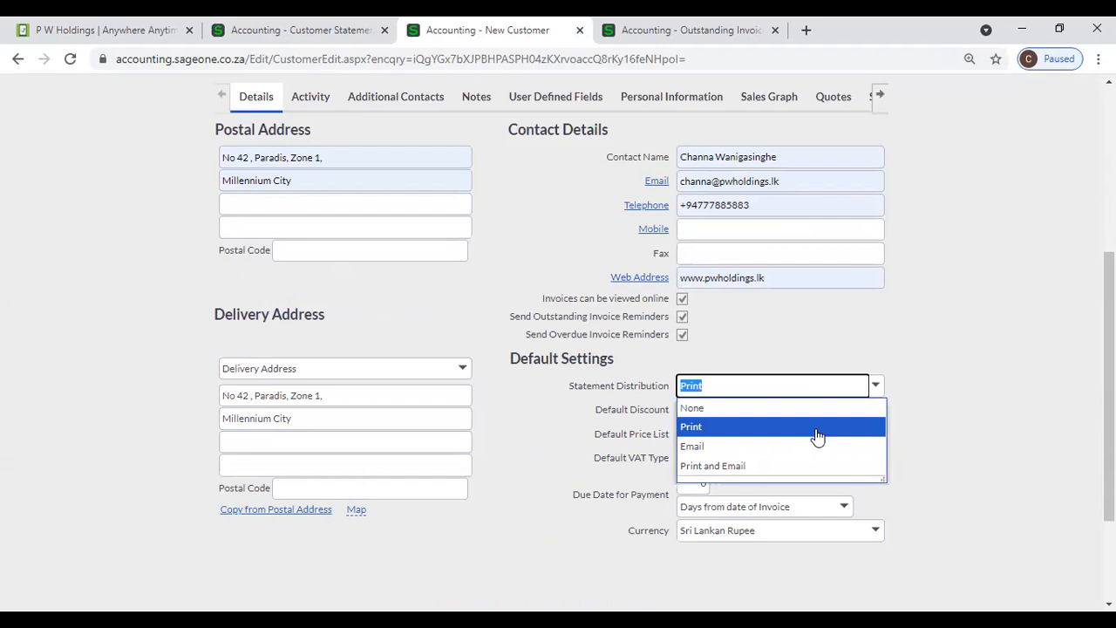
left_click(922, 412)
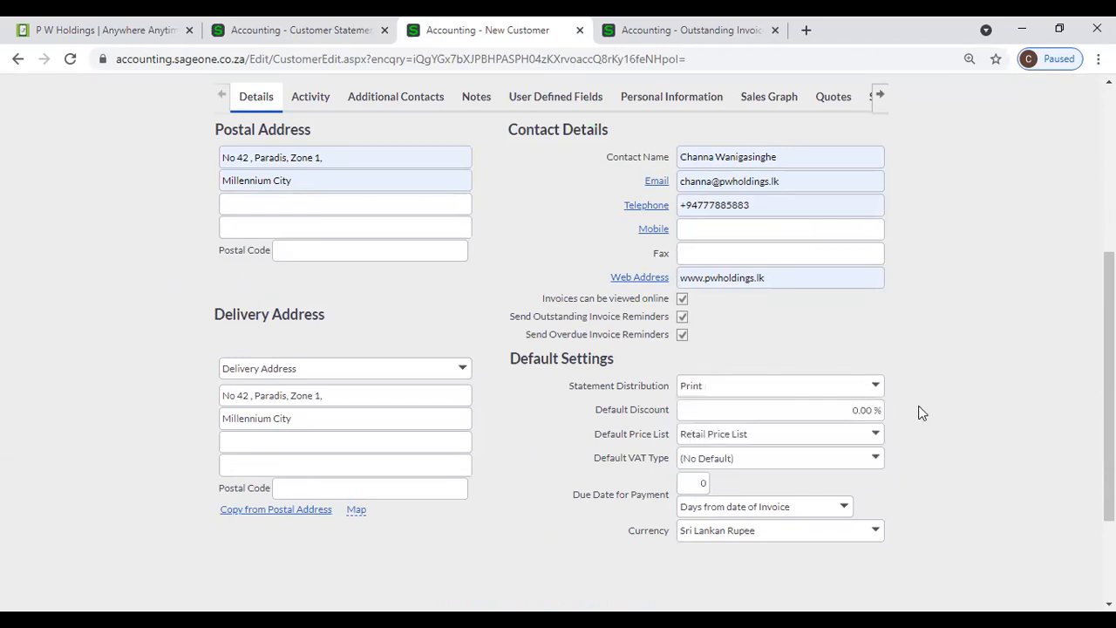
left_click(811, 181)
key("Down")
key("Return")
- Change the Statement Distribution from Print to Email
left_click(877, 387)
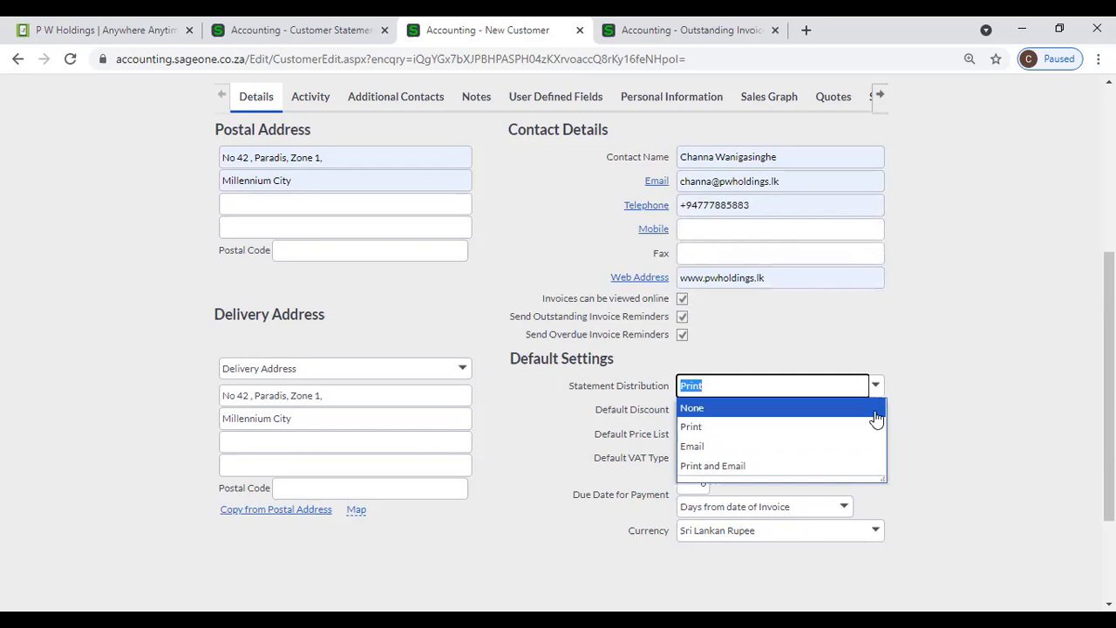
left_click(959, 416)
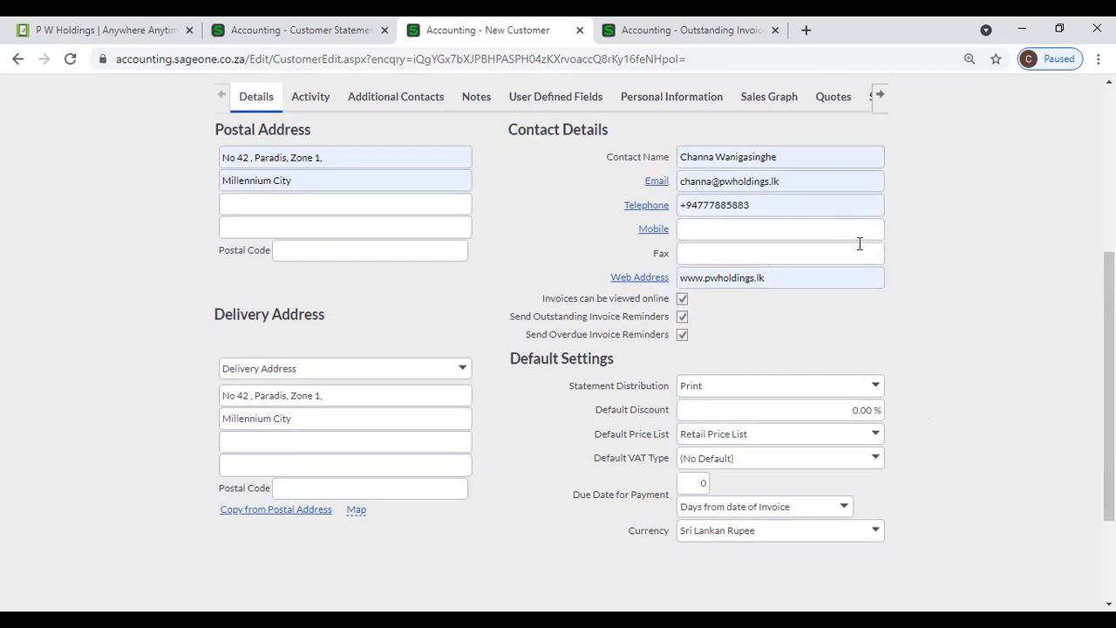
left_click(875, 388)
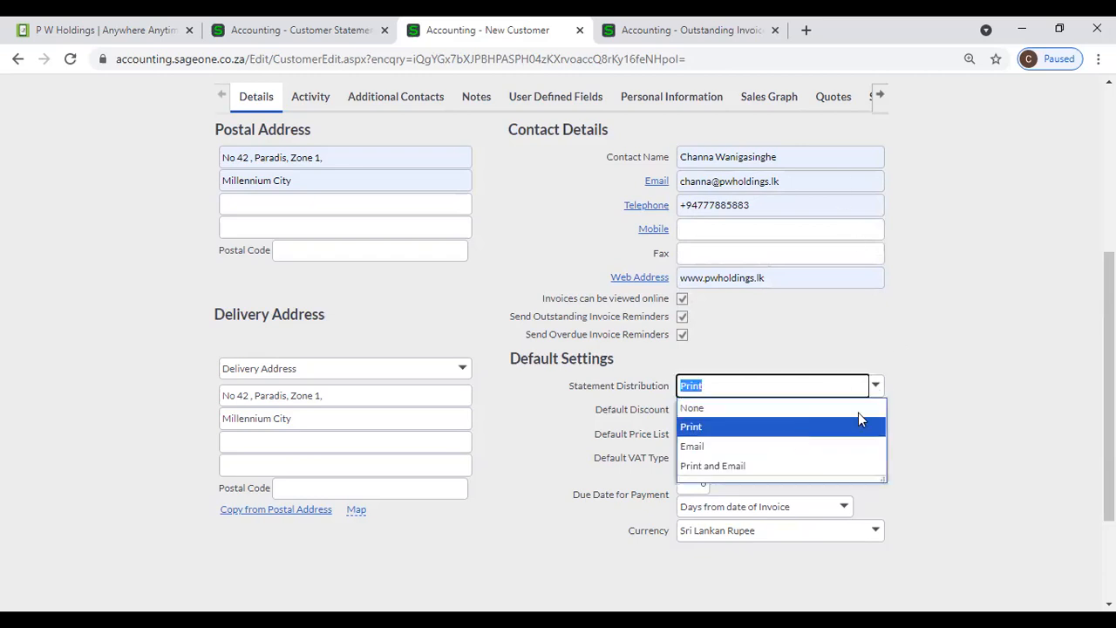
left_click(838, 446)
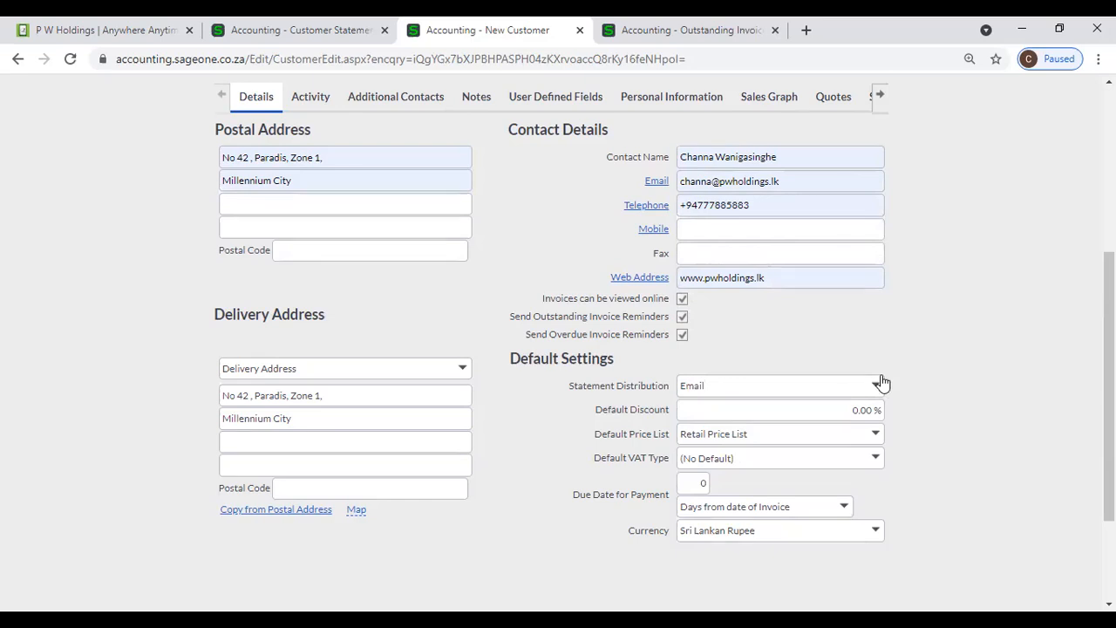
scroll(950, 395, "down", 1)
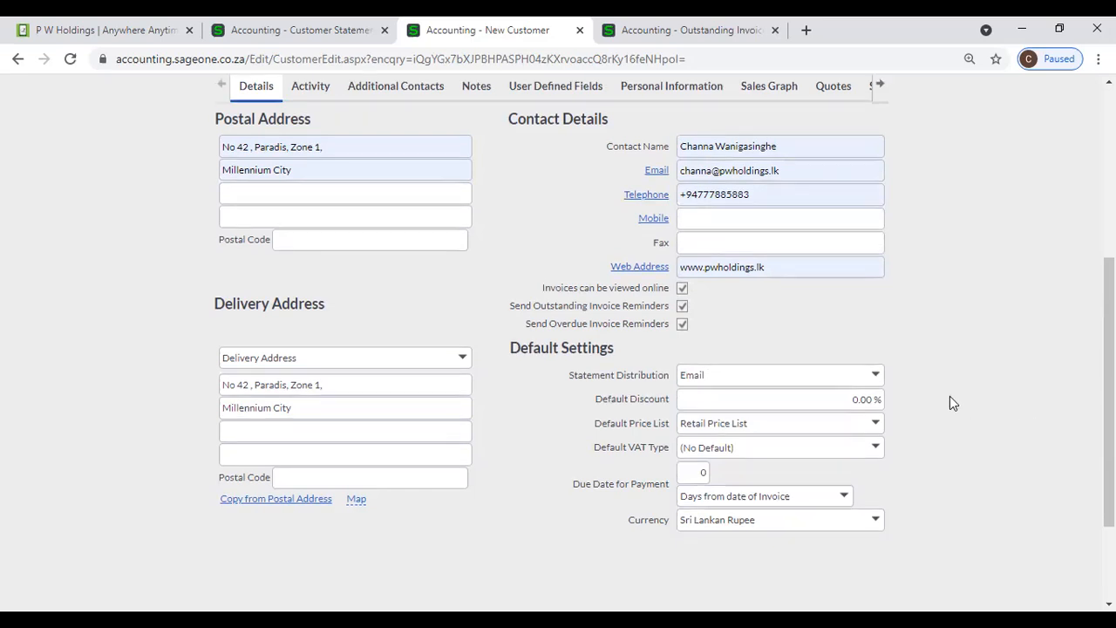
- Replace the Default Discount value with 10 so it reads 10.00 %
left_click(875, 333)
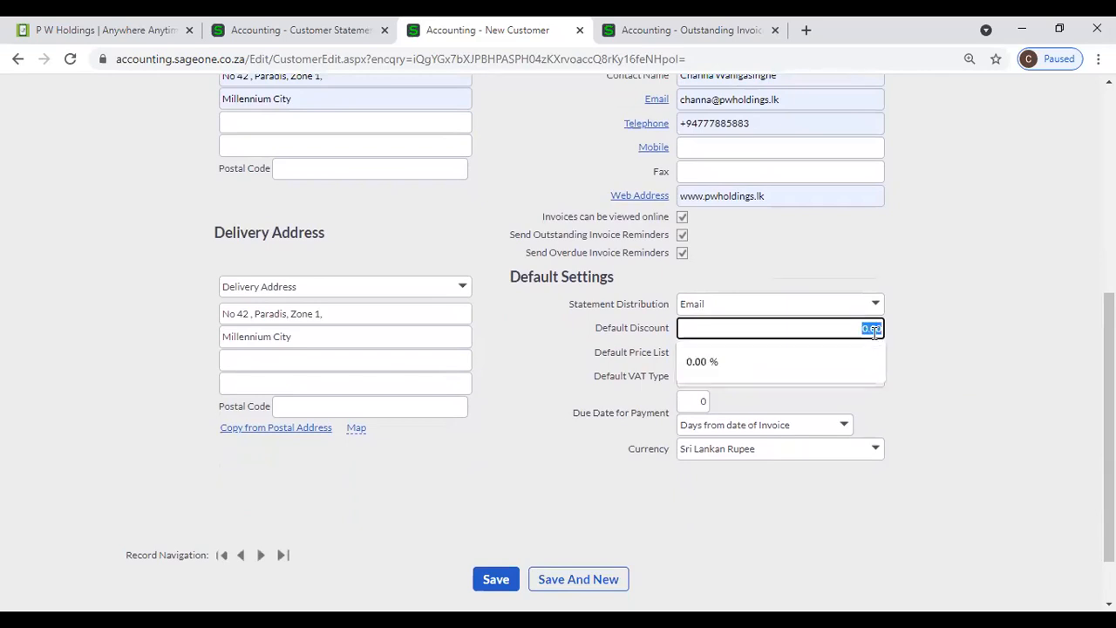
left_click(988, 373)
left_click(854, 314)
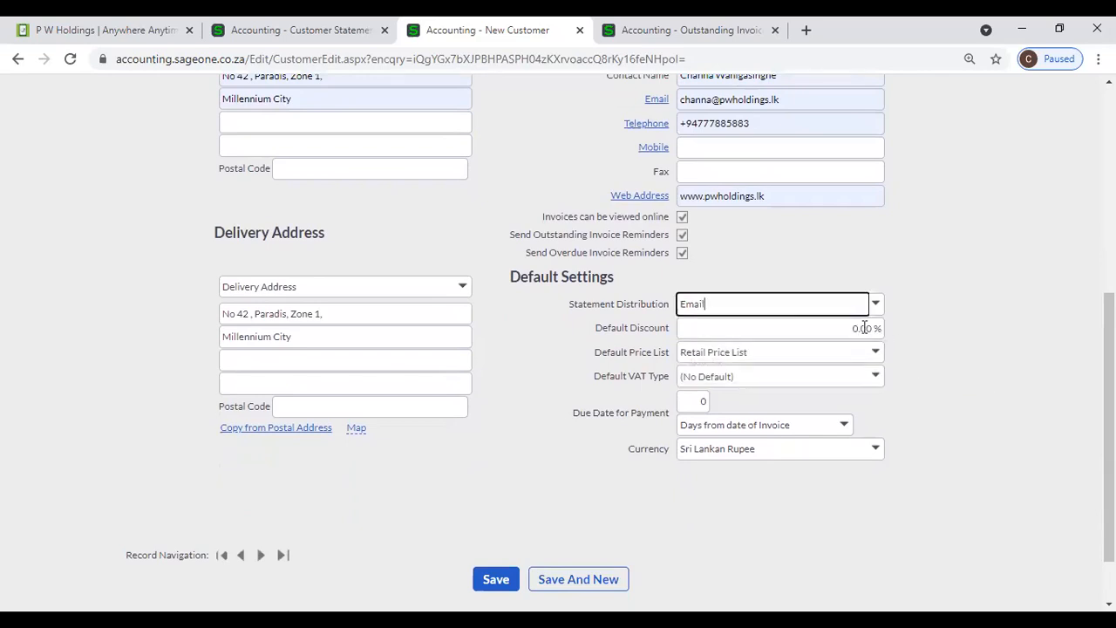
left_click(865, 328)
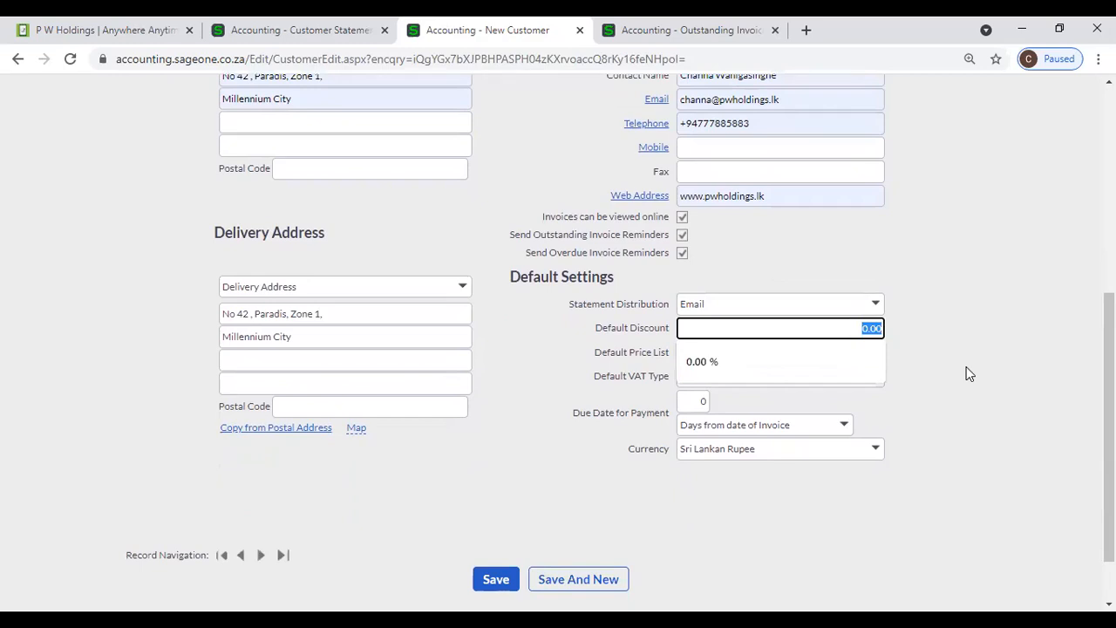
type("10")
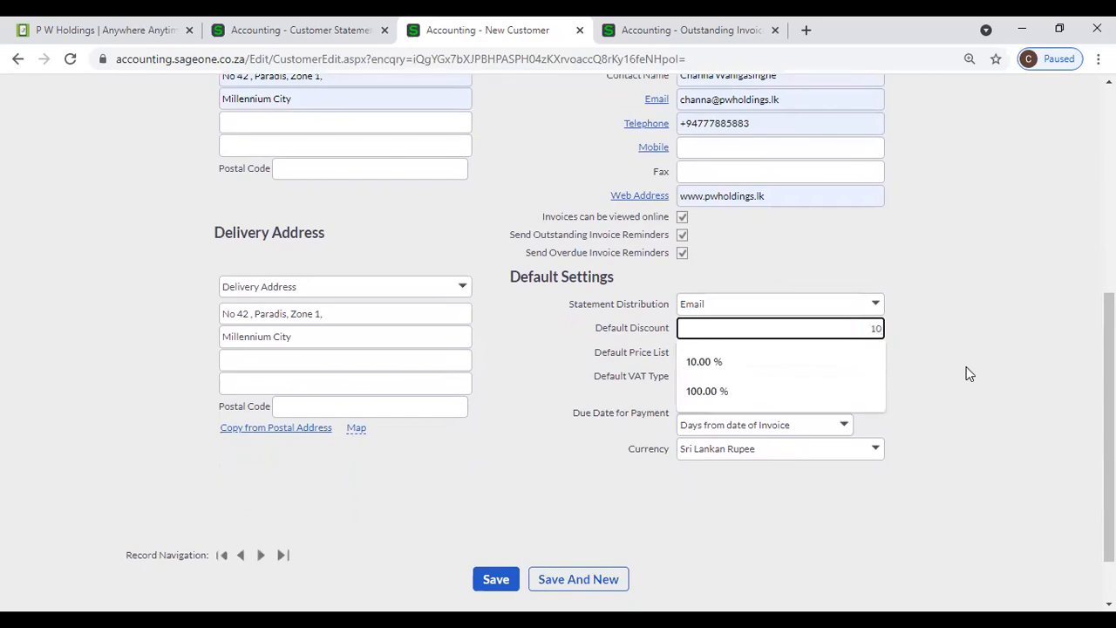
left_click(945, 325)
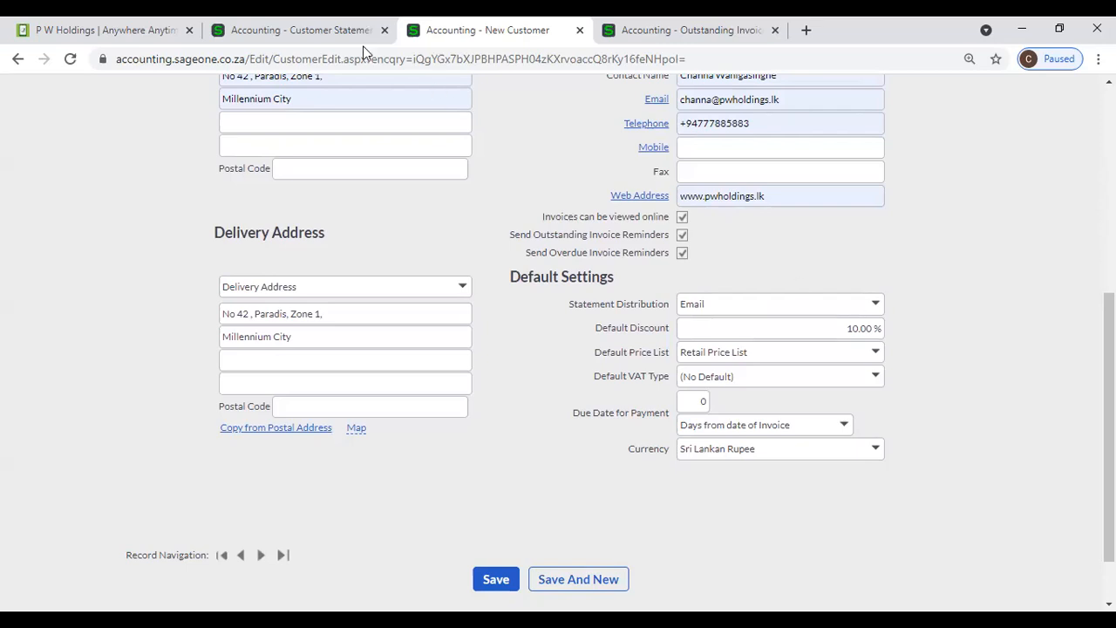
left_click(262, 31)
- Start a new quote from Customers > Transactions > Customer Quotes
scroll(287, 250, "up", 4)
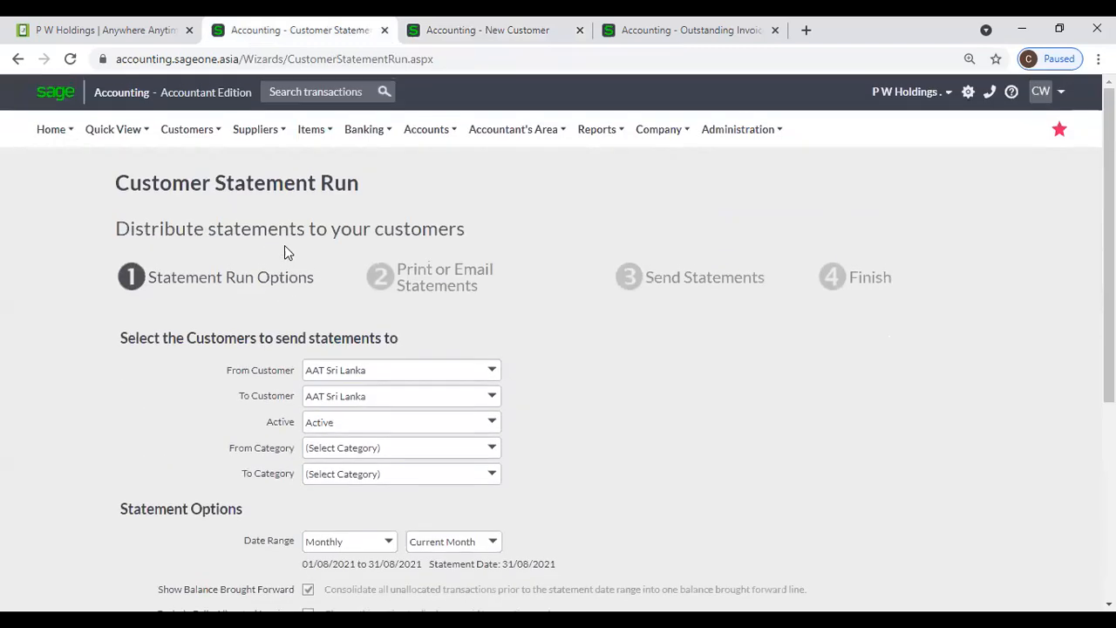
mouse_move(194, 143)
mouse_move(191, 217)
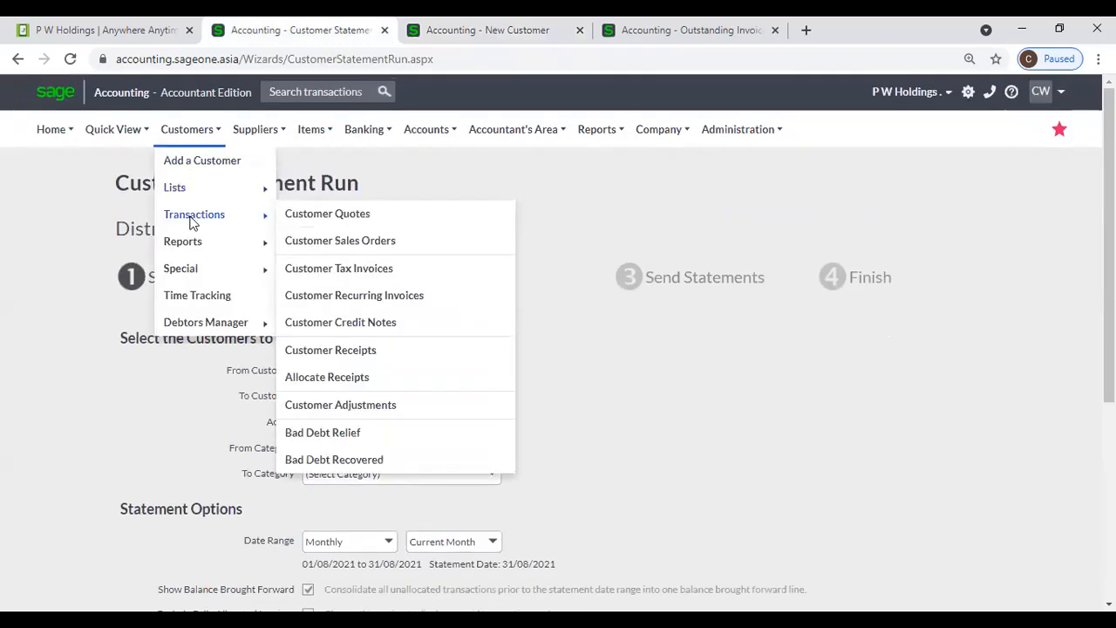
left_click(299, 221)
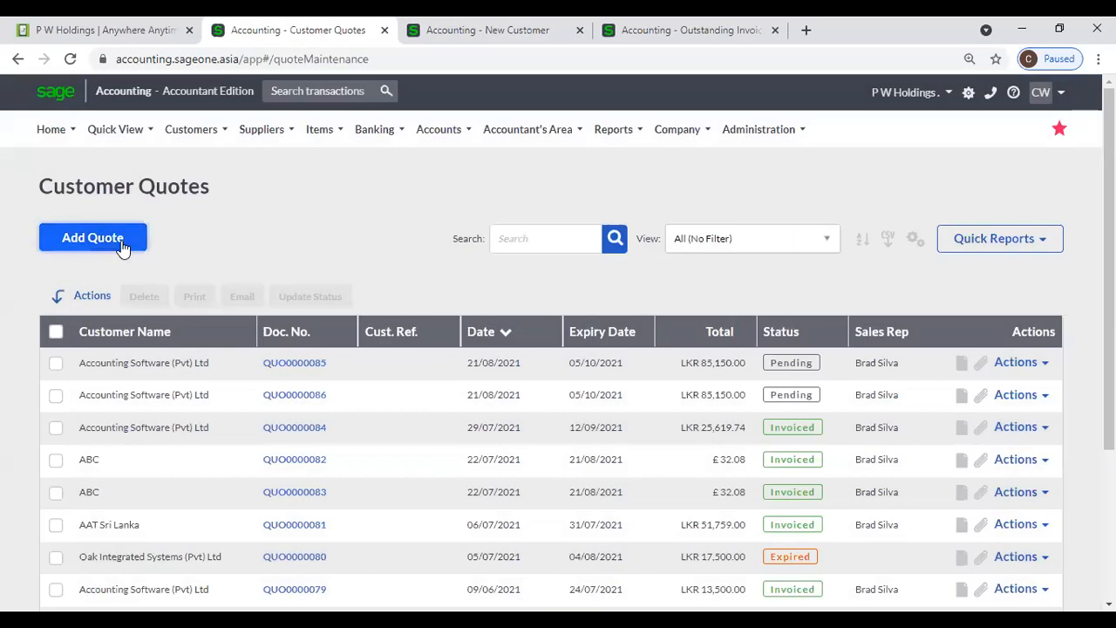
left_click(122, 249)
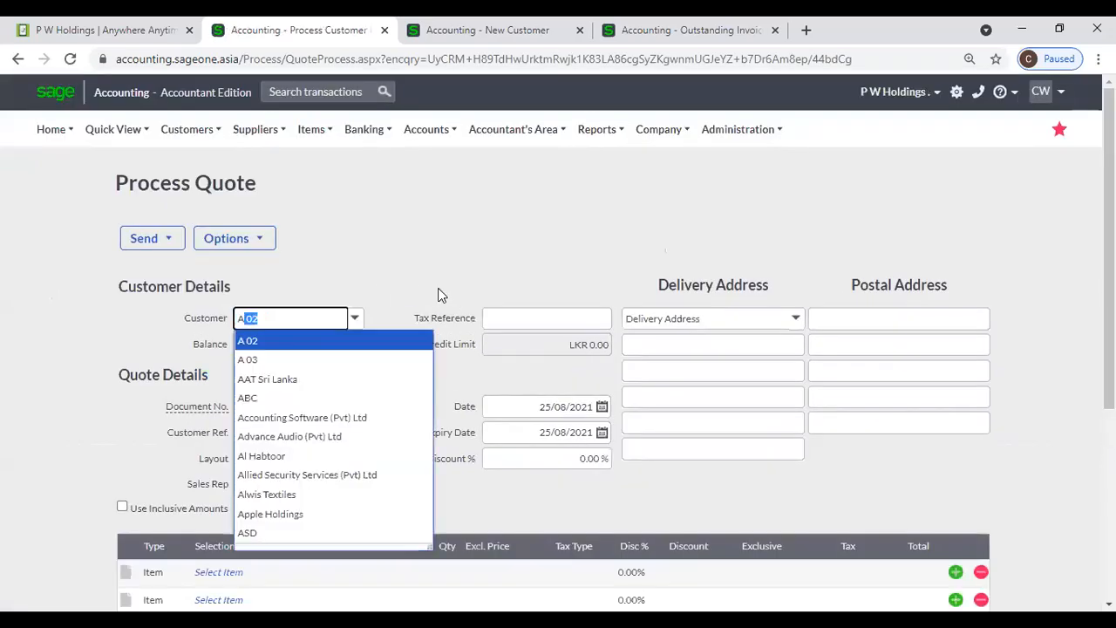
- Pick Accounting Software (Pvt) Ltd and confirm the quote shows a 10.00% discount
left_click(375, 418)
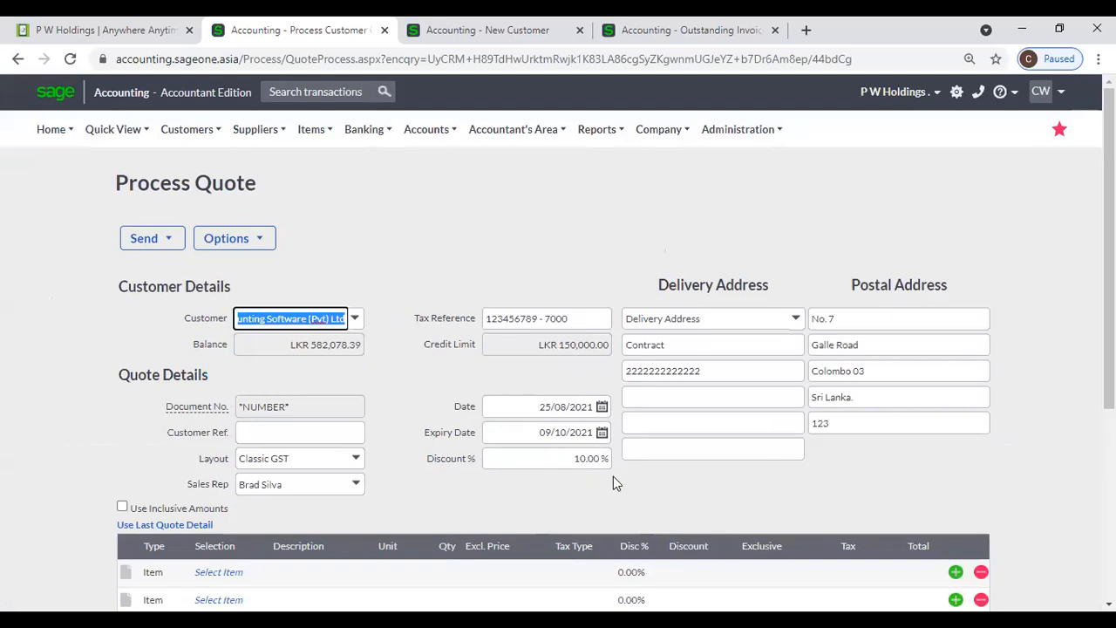
left_click(563, 457)
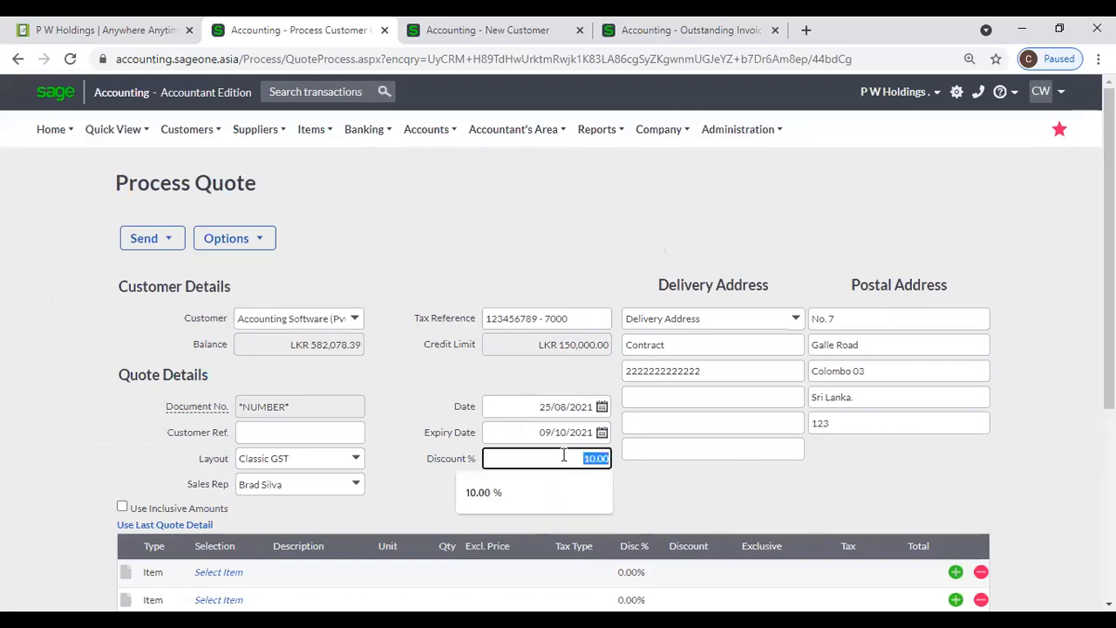
left_click(686, 502)
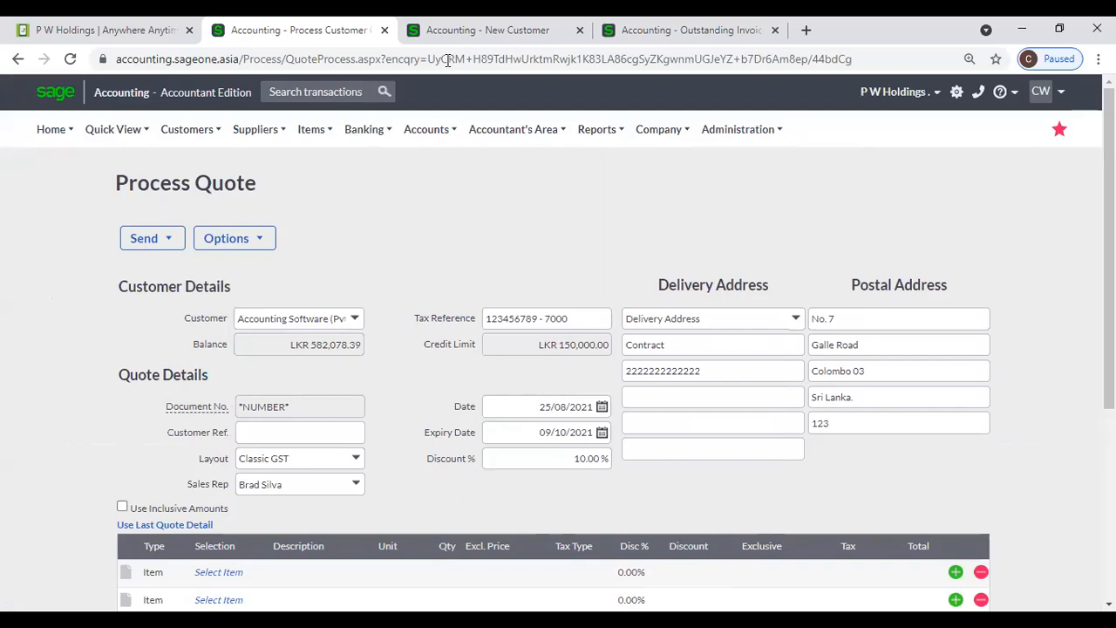
left_click(576, 463)
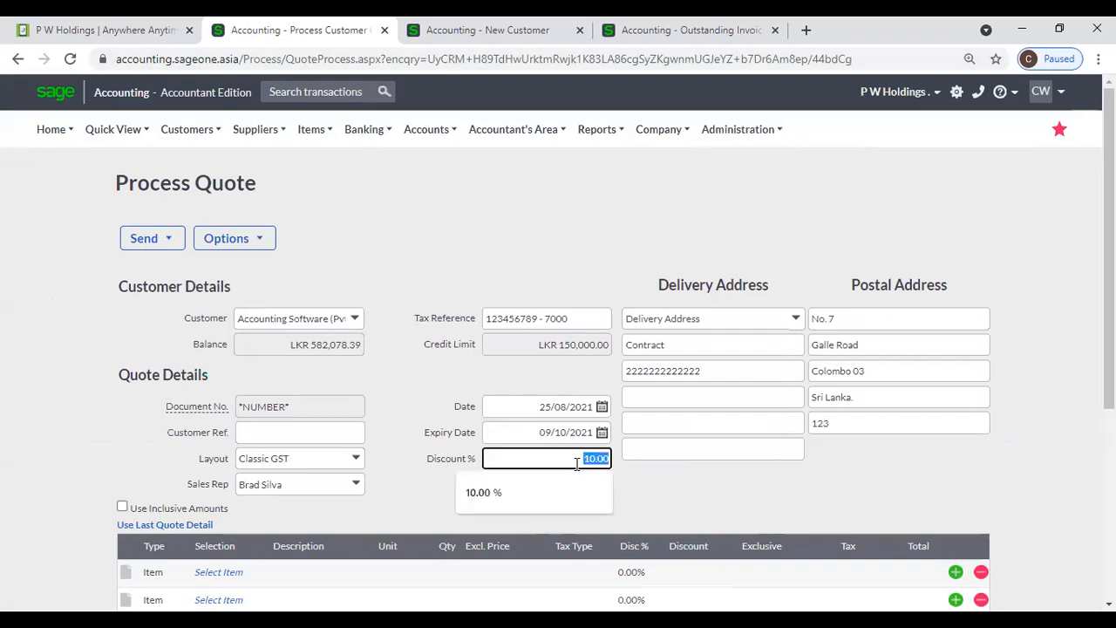
left_click(698, 475)
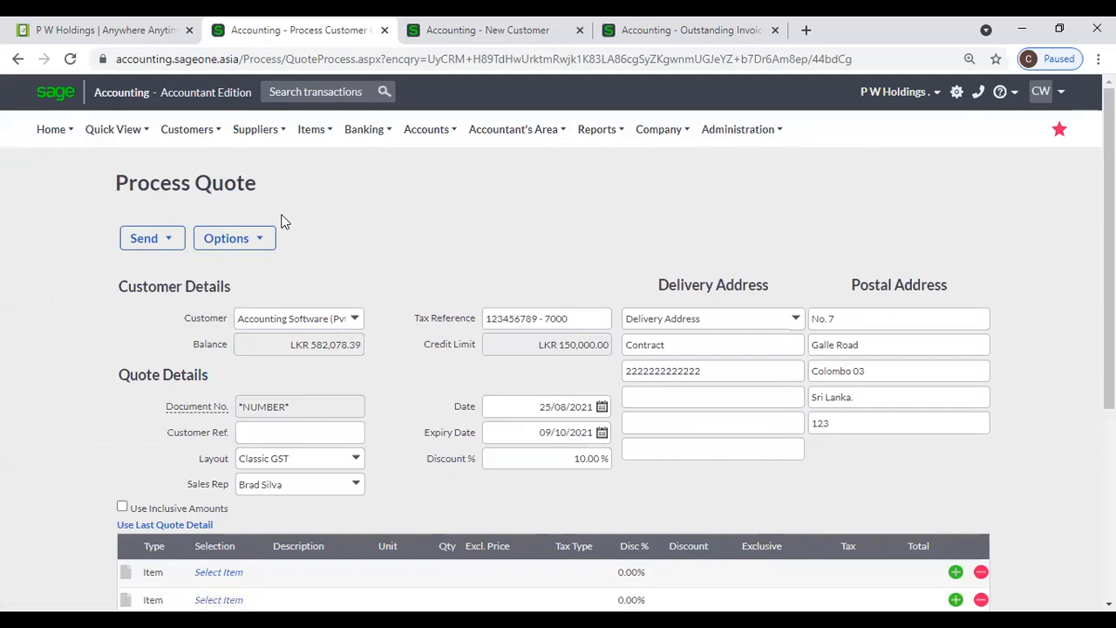
mouse_move(428, 116)
key("ctrl+Tab")
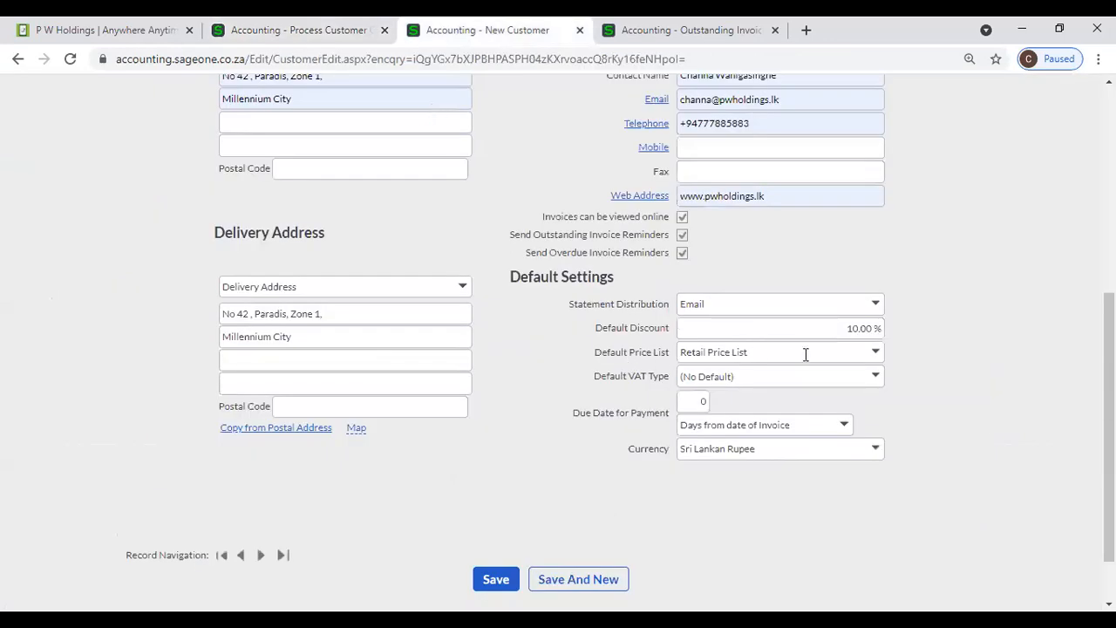
left_click(875, 352)
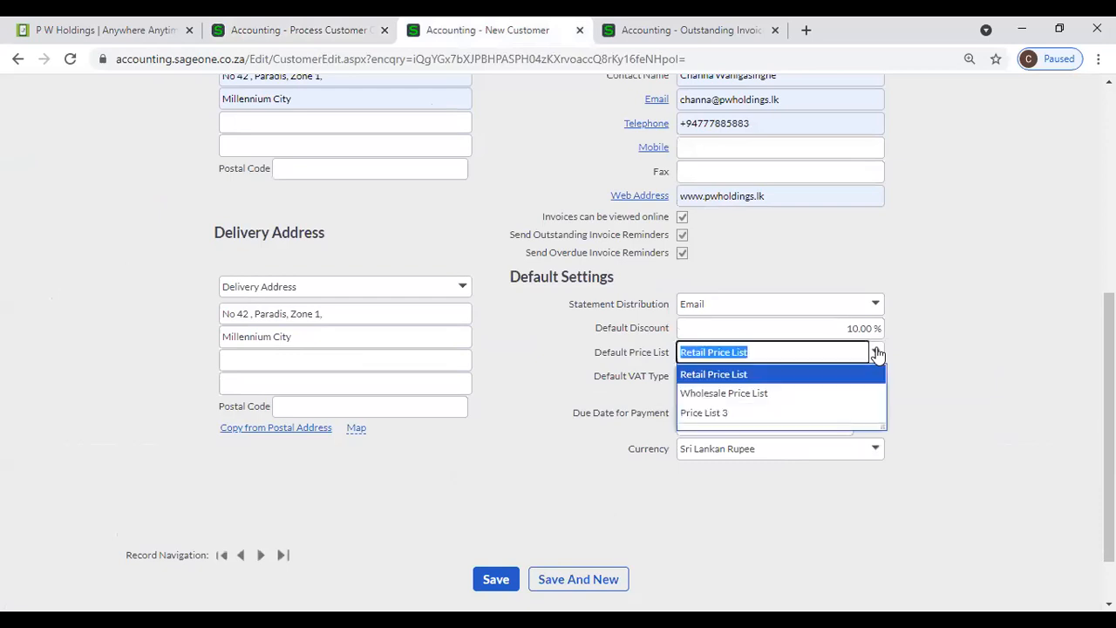
left_click(932, 365)
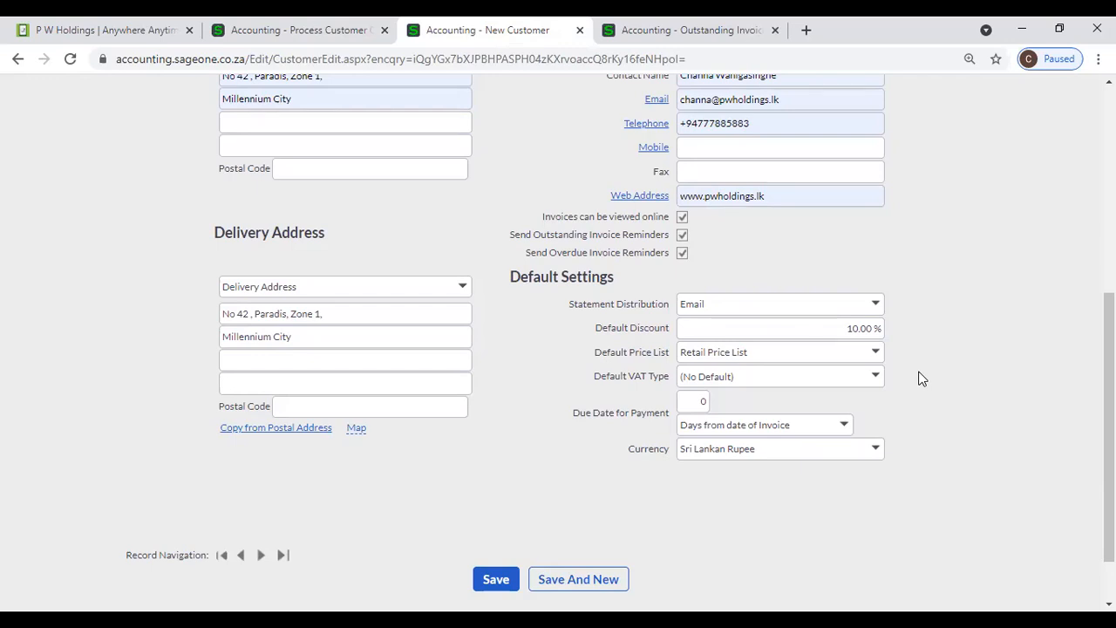
- Set the customer's Default VAT Type to VAT 8% (8.00%)
left_click(873, 381)
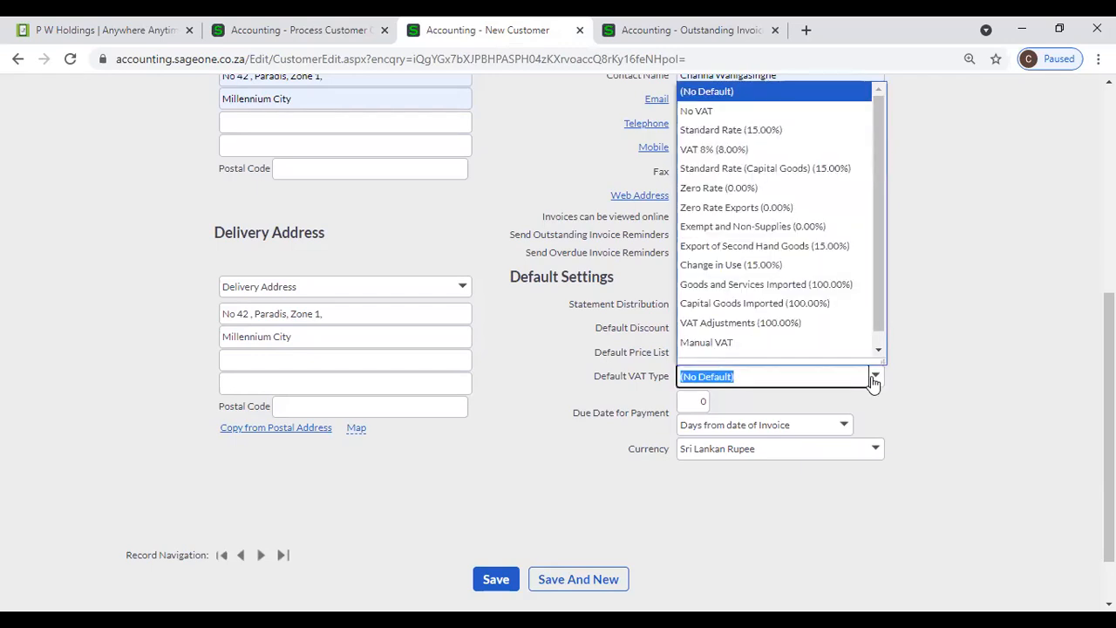
left_click(789, 151)
left_click(922, 395)
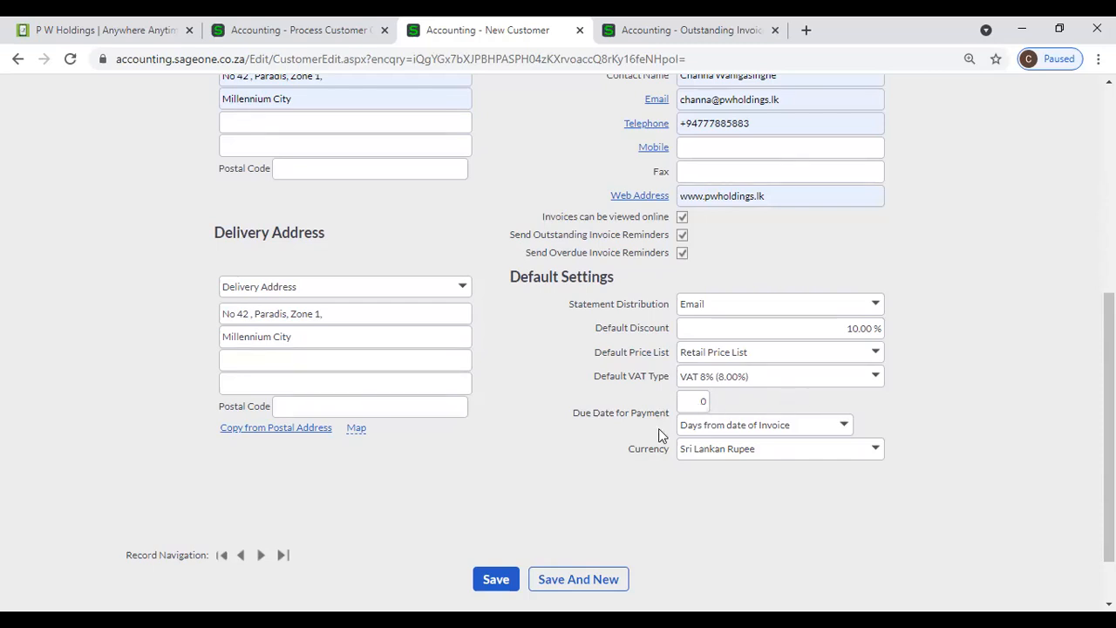
- Make payment due 30 days from the invoice date
left_click(682, 401)
type("30")
left_click(626, 483)
left_click(880, 457)
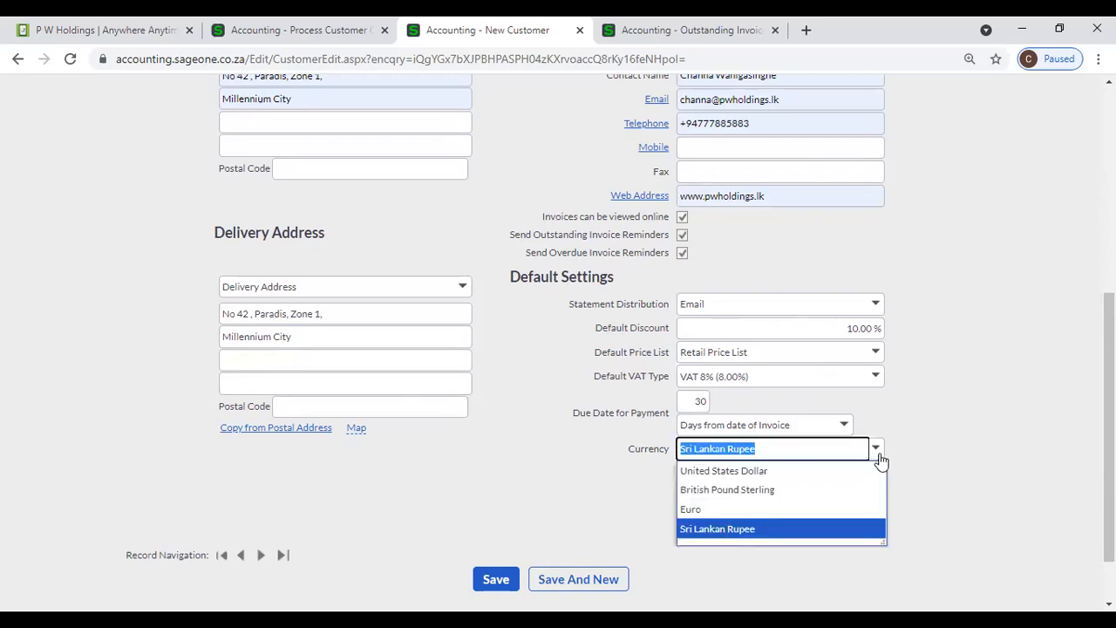
left_click(937, 470)
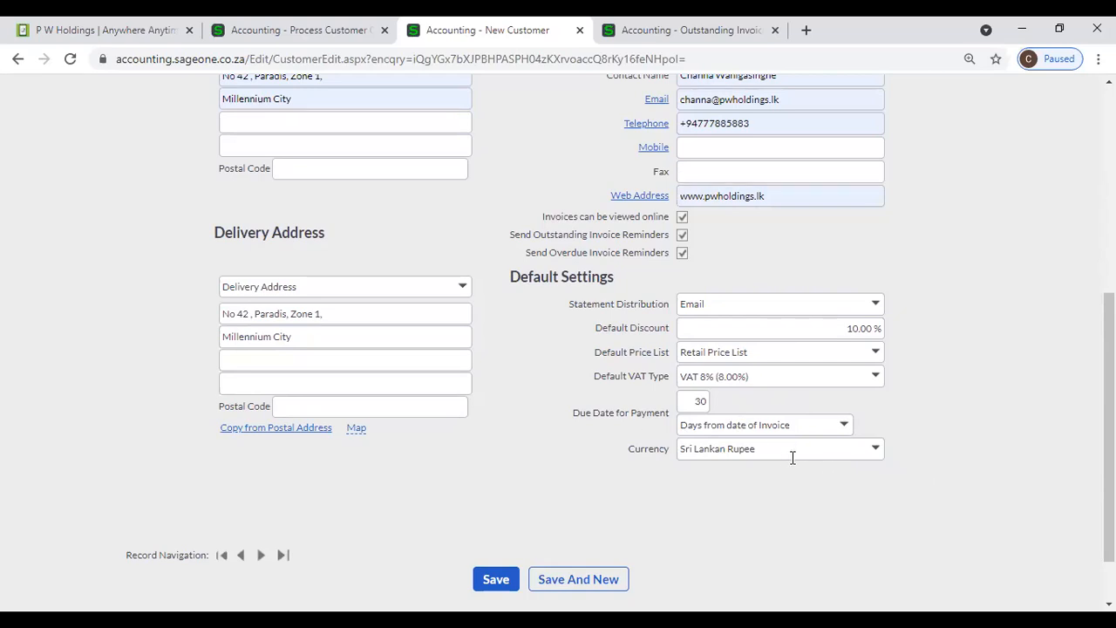
left_click(878, 453)
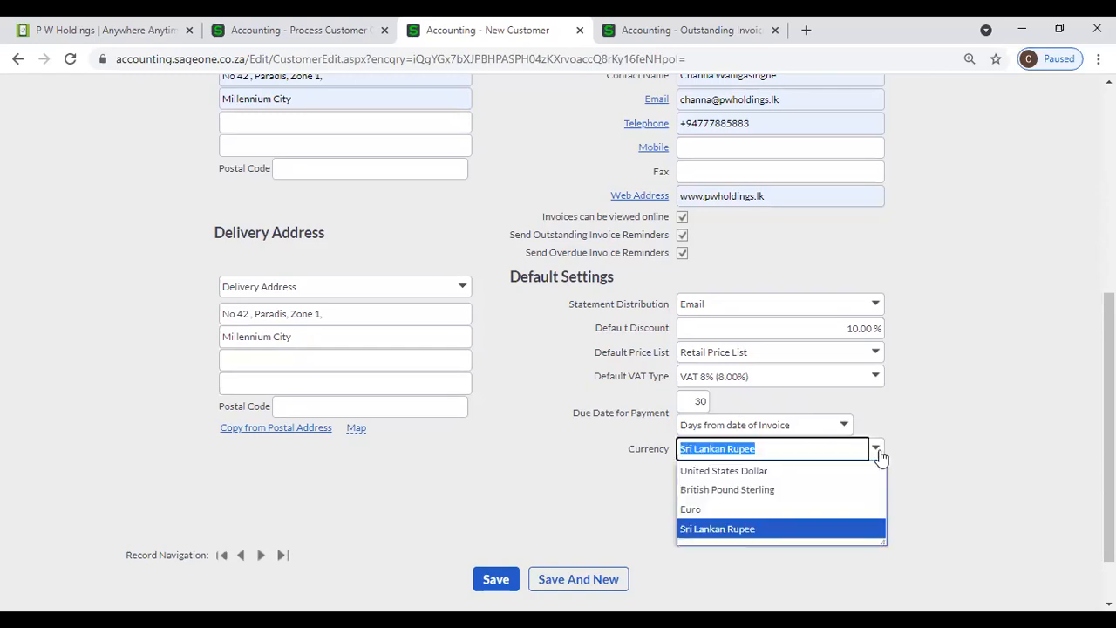
left_click(779, 476)
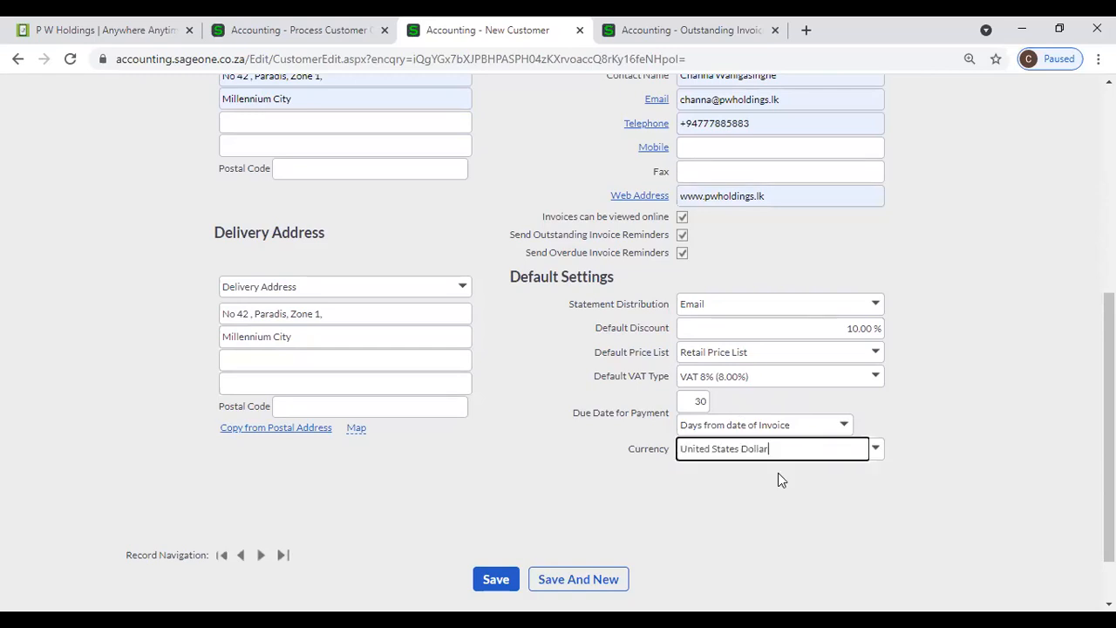
left_click(877, 451)
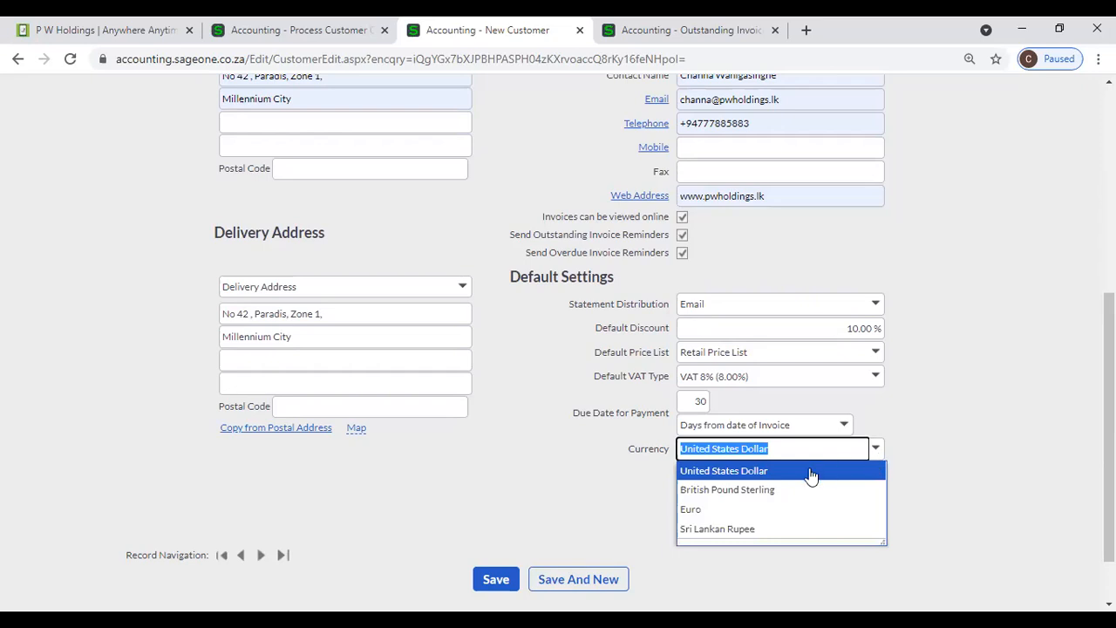
left_click(795, 528)
left_click(795, 522)
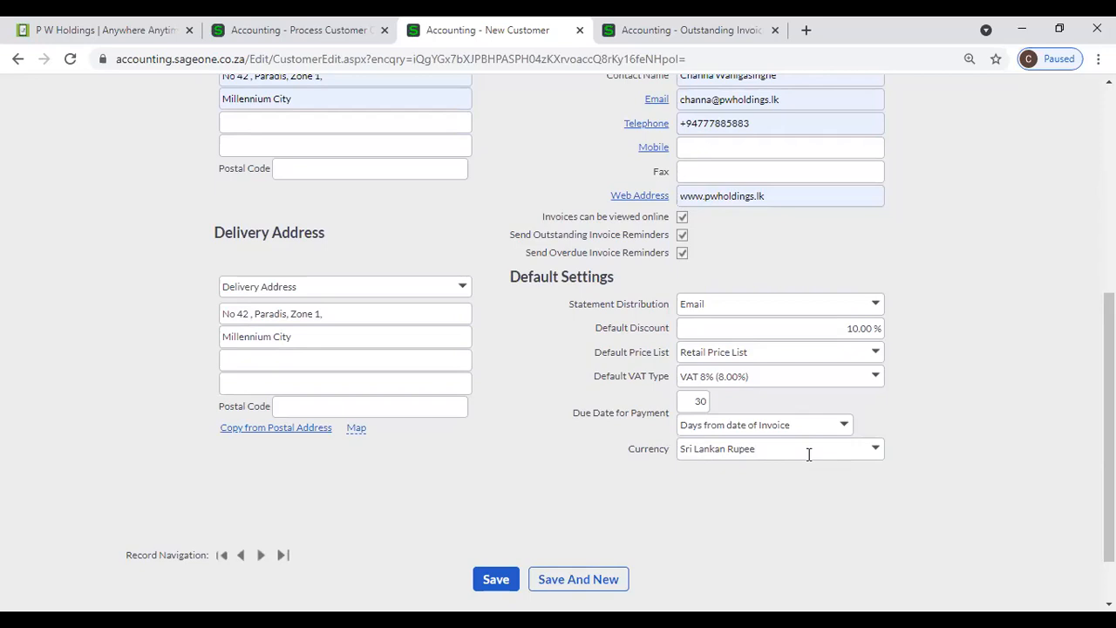
scroll(500, 398, "up", 3)
- Save the new customer so the list shows P W Holdings and University of Ruhuna
scroll(500, 399, "down", 2)
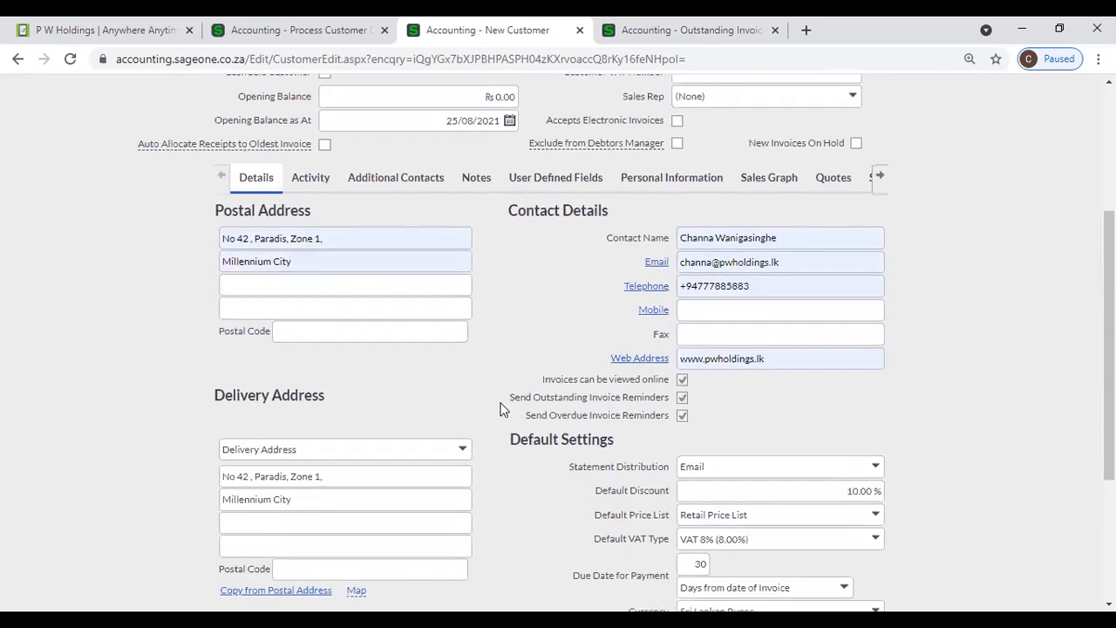
scroll(502, 409, "down", 3)
left_click(494, 510)
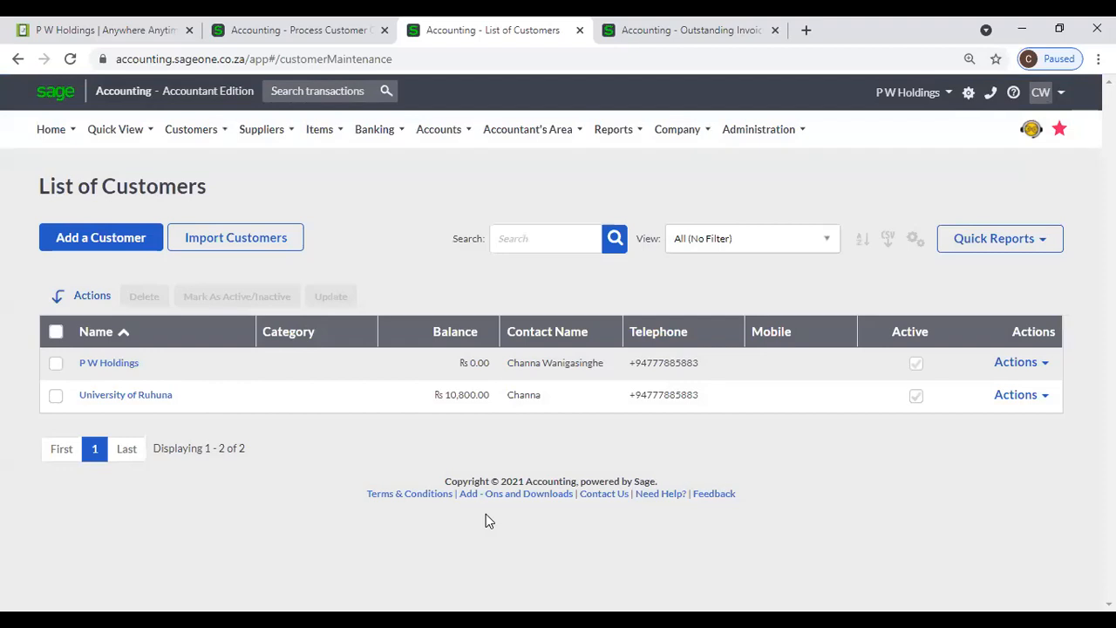
left_click(192, 130)
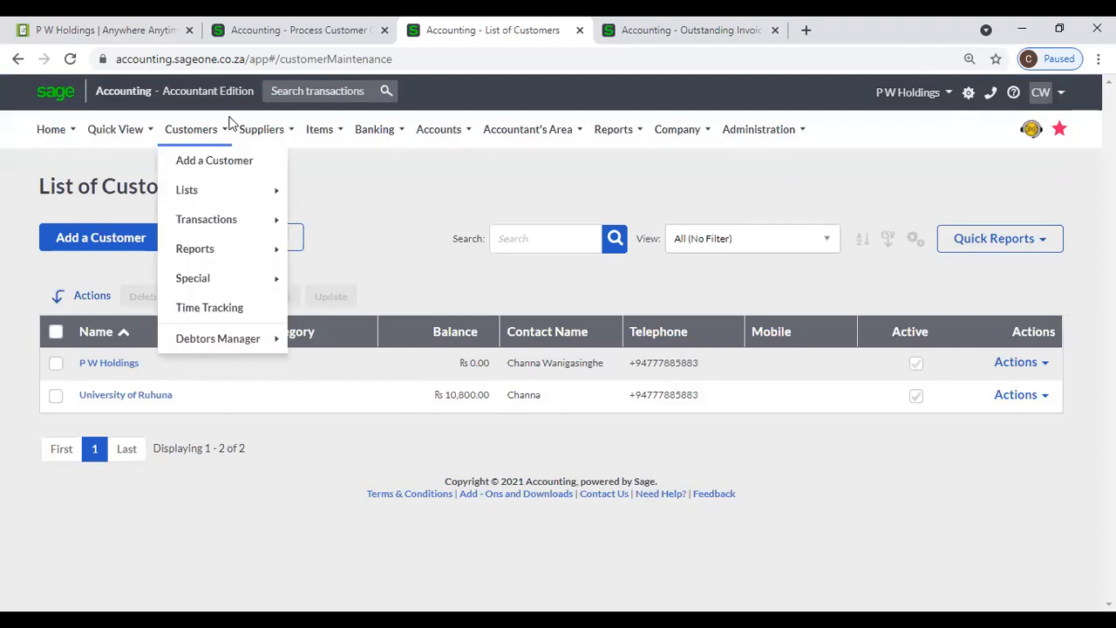
- Choose Customers > Add a Customer and look over the empty New Customer form
left_click(193, 166)
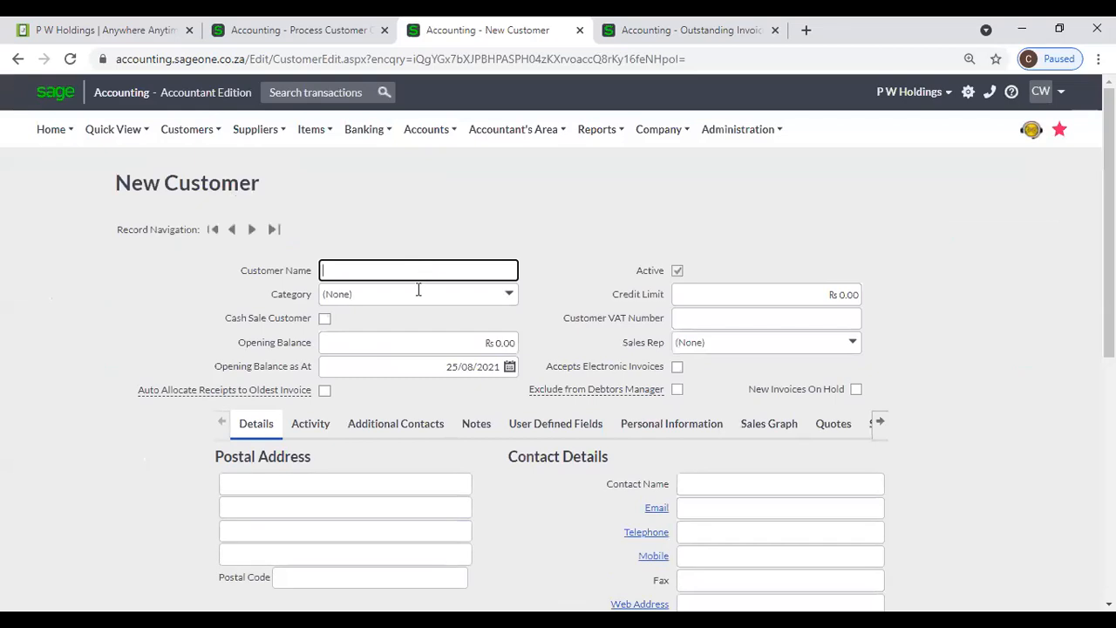
scroll(415, 296, "down", 2)
scroll(416, 303, "down", 5)
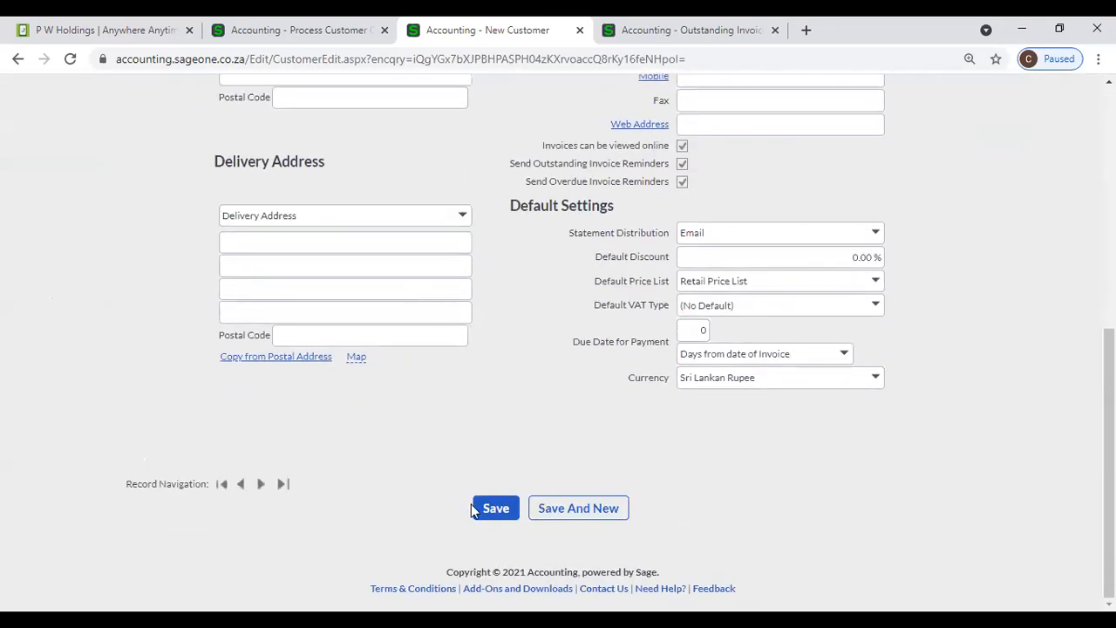
scroll(545, 428, "up", 4)
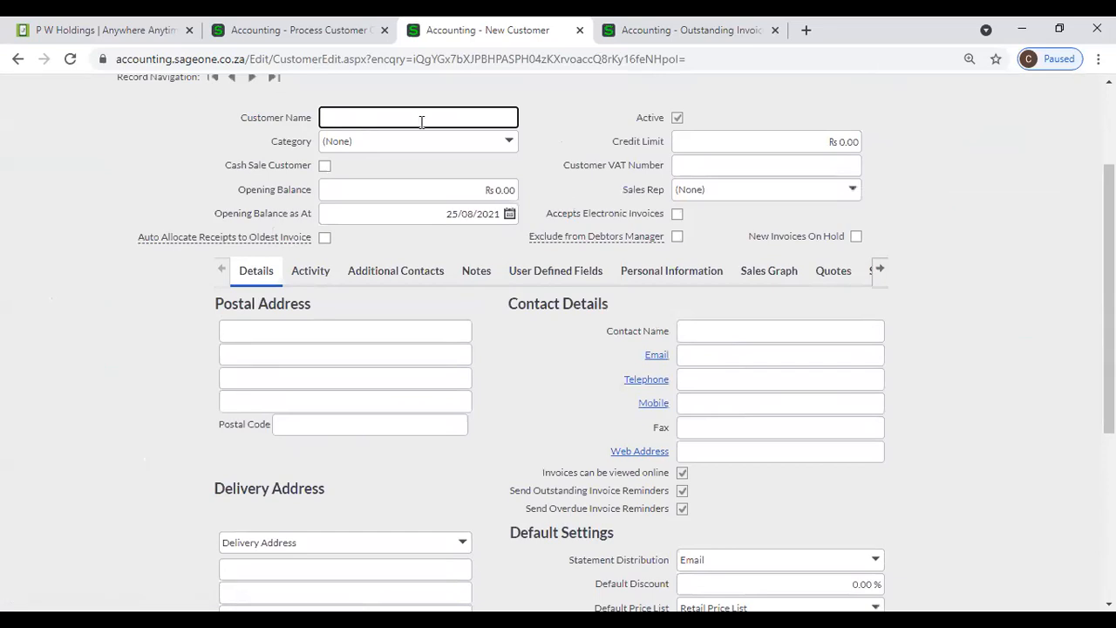
scroll(505, 310, "down", 3)
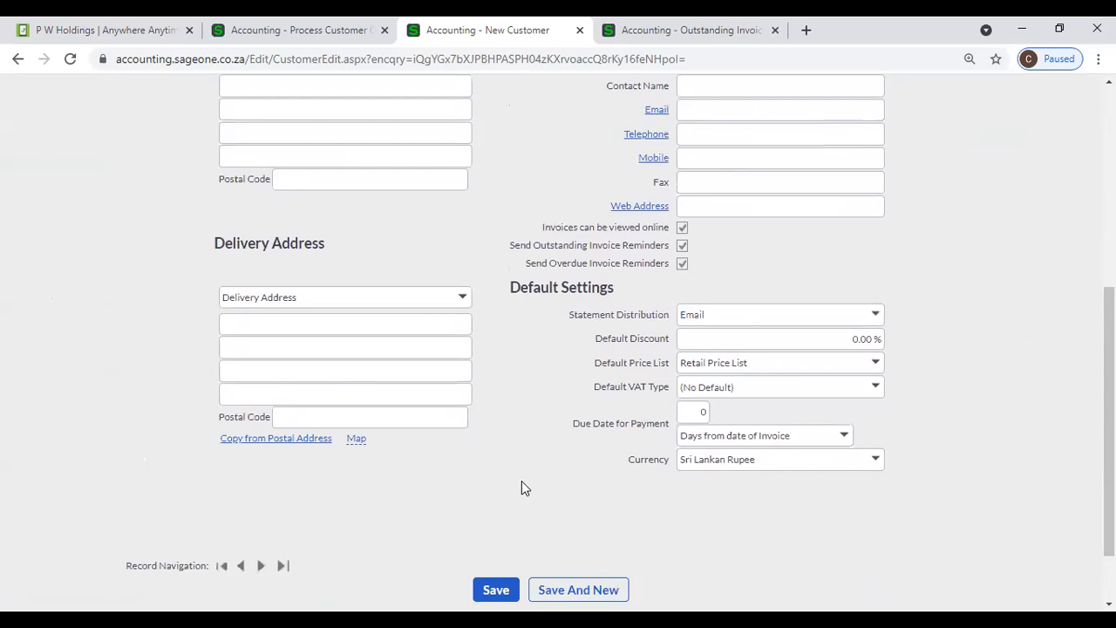
scroll(515, 430, "up", 2)
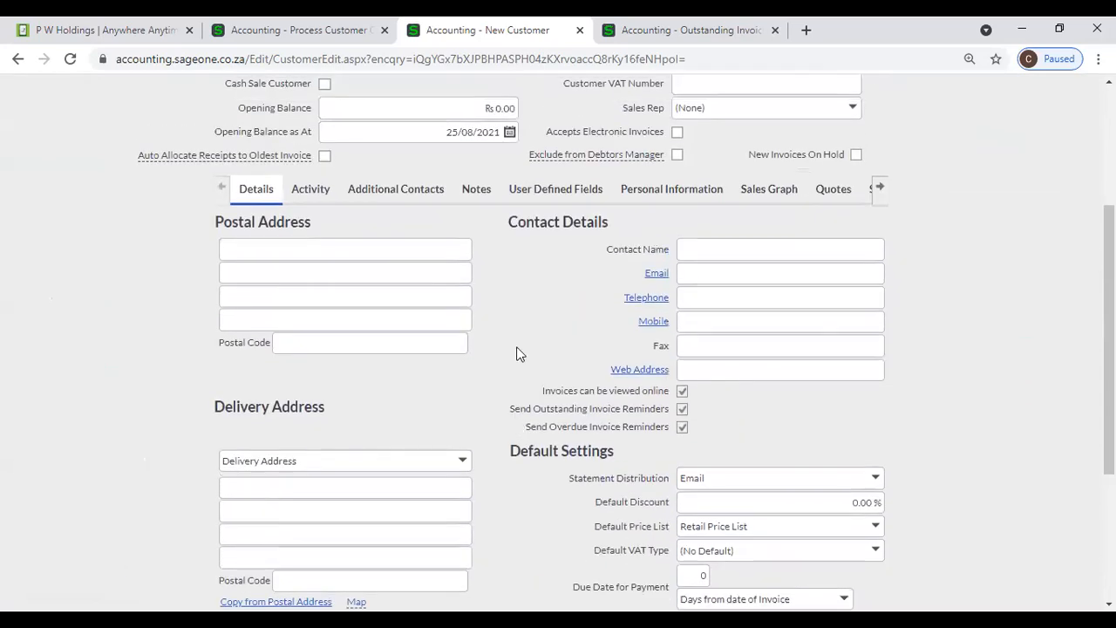
scroll(516, 353, "up", 1)
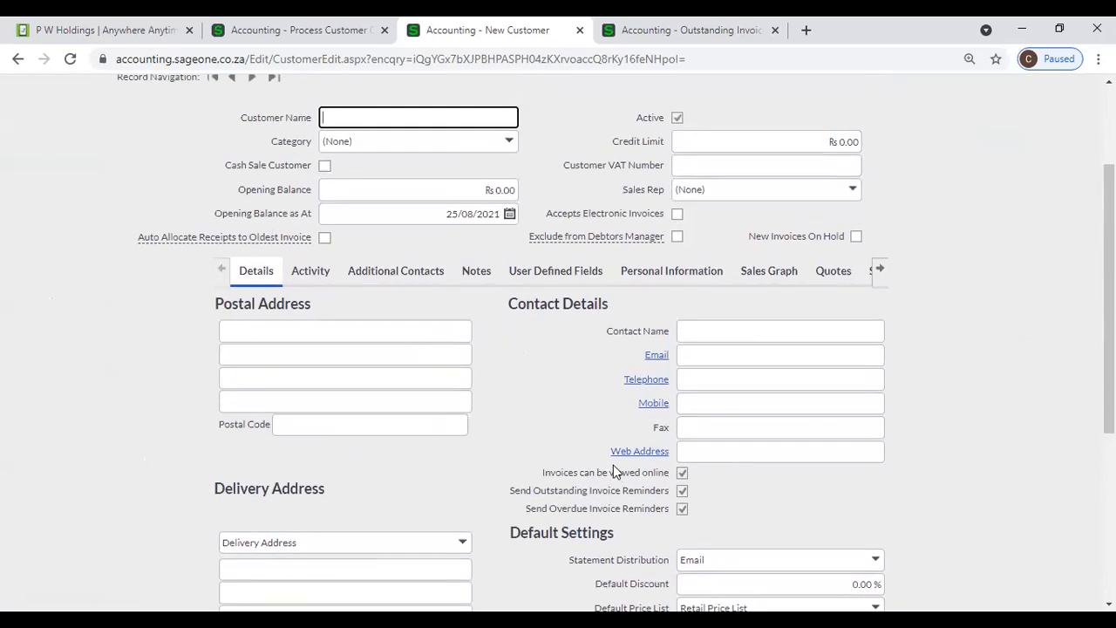
scroll(374, 499, "down", 1)
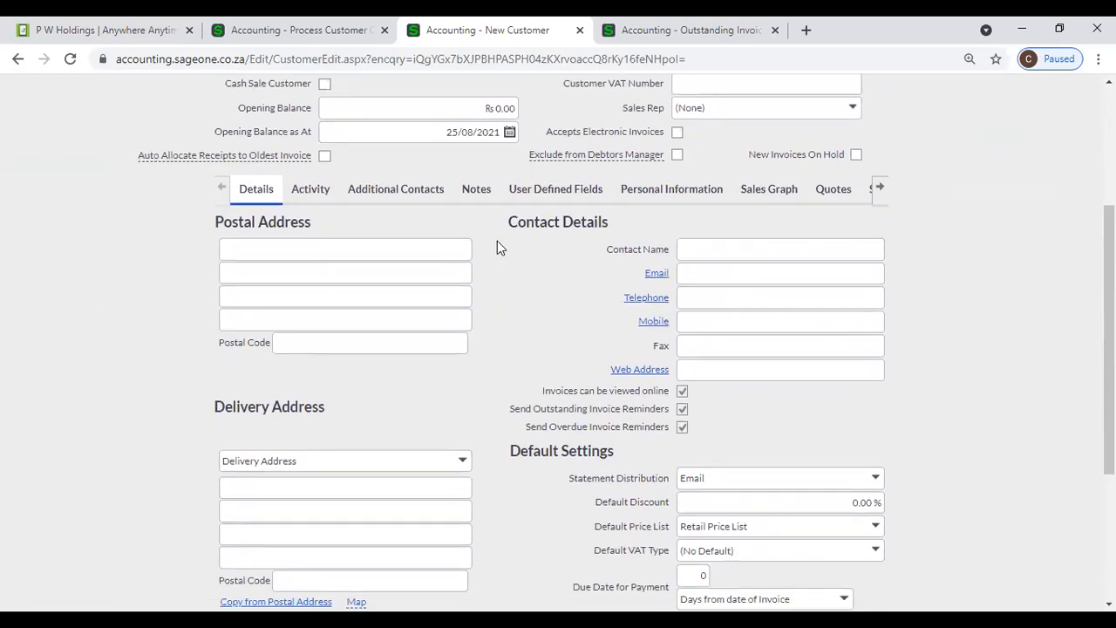
scroll(497, 243, "up", 1)
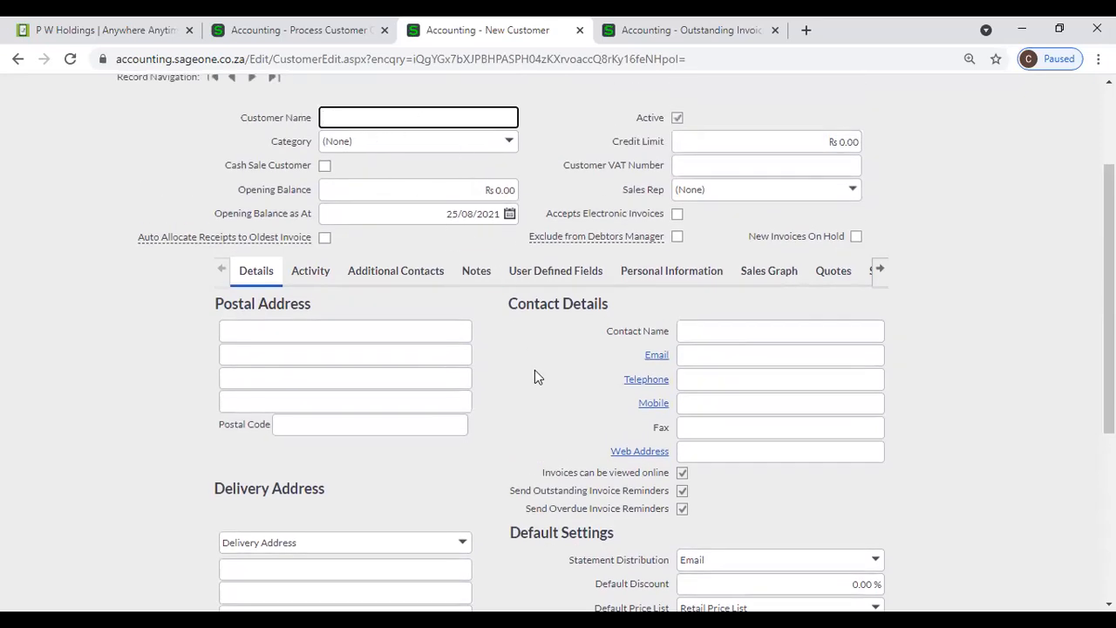
scroll(537, 388, "down", 4)
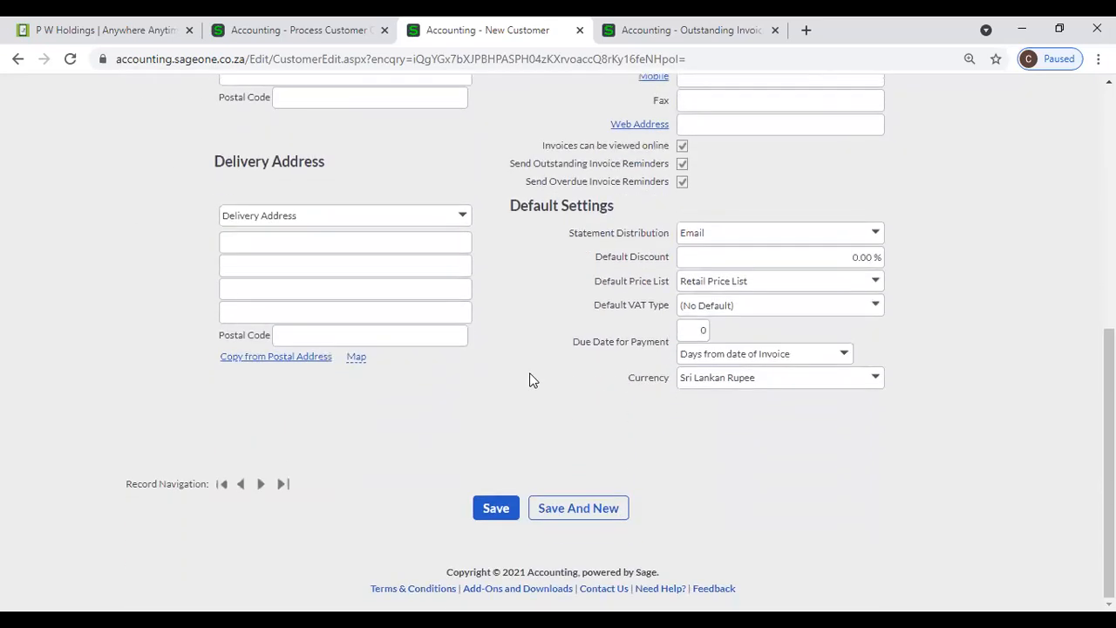
scroll(531, 381, "up", 4)
scroll(531, 380, "up", 2)
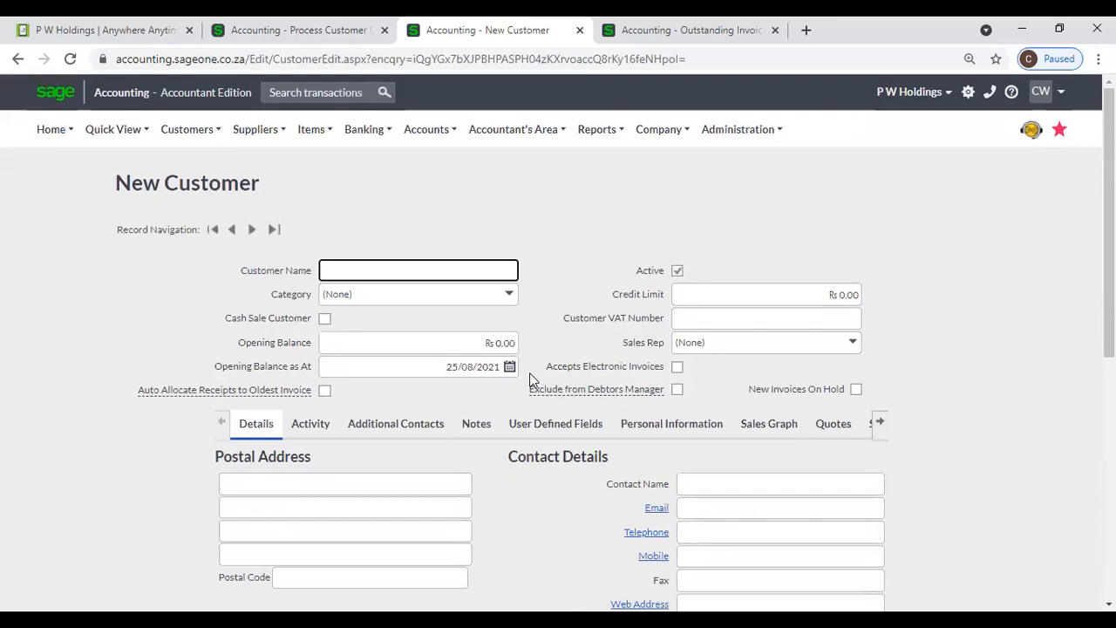
scroll(552, 303, "down", 5)
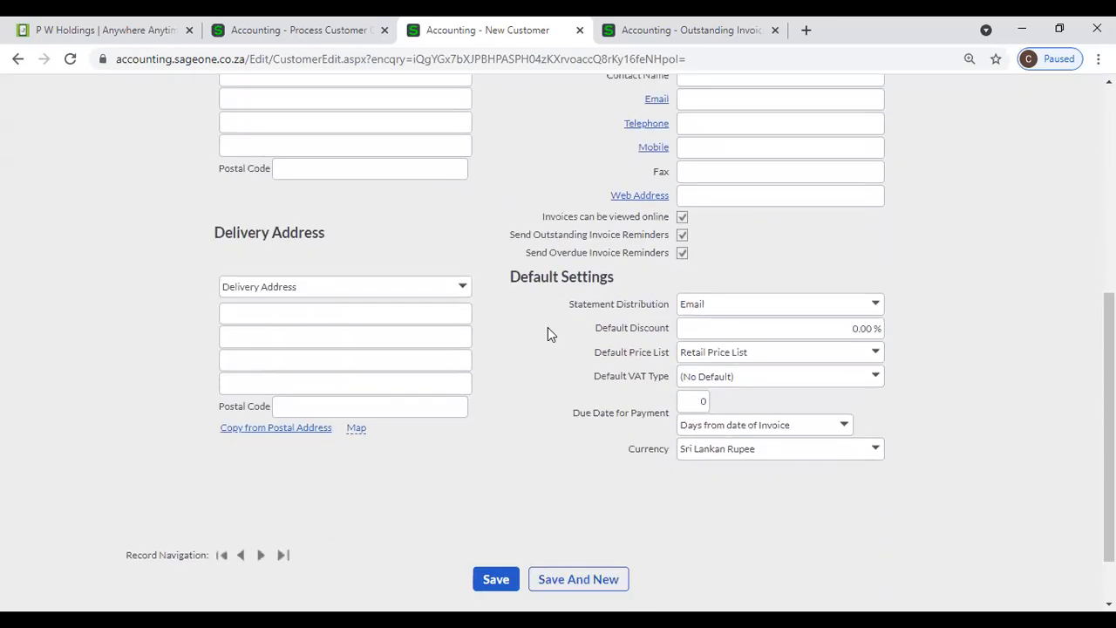
scroll(547, 327, "up", 5)
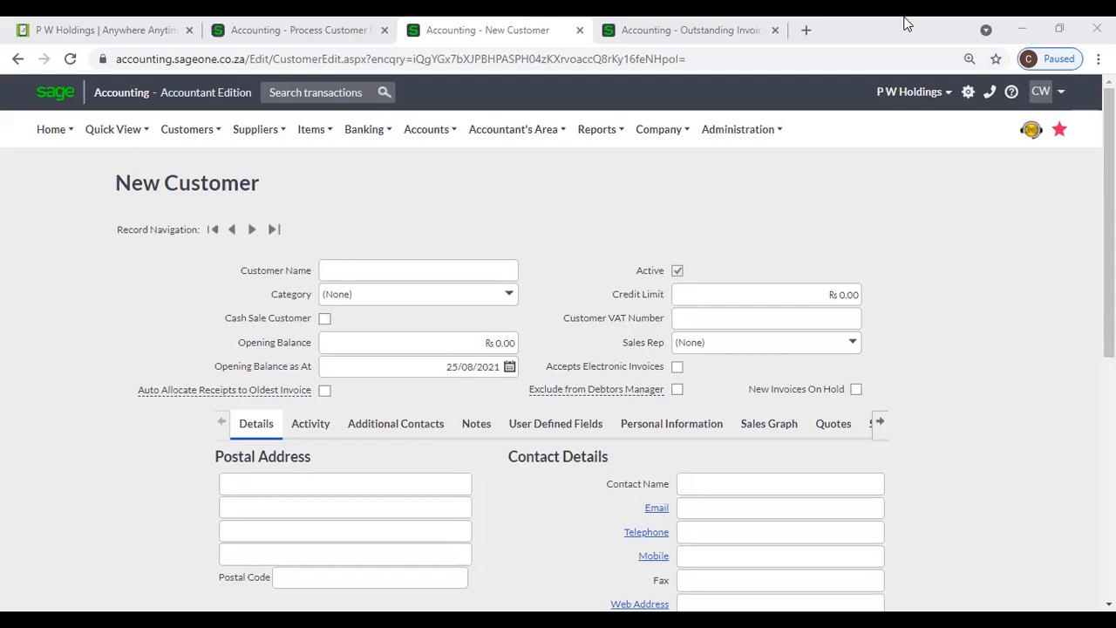
- Return to the browser showing the empty New Customer form dated 25/08/2021
left_click(791, 177)
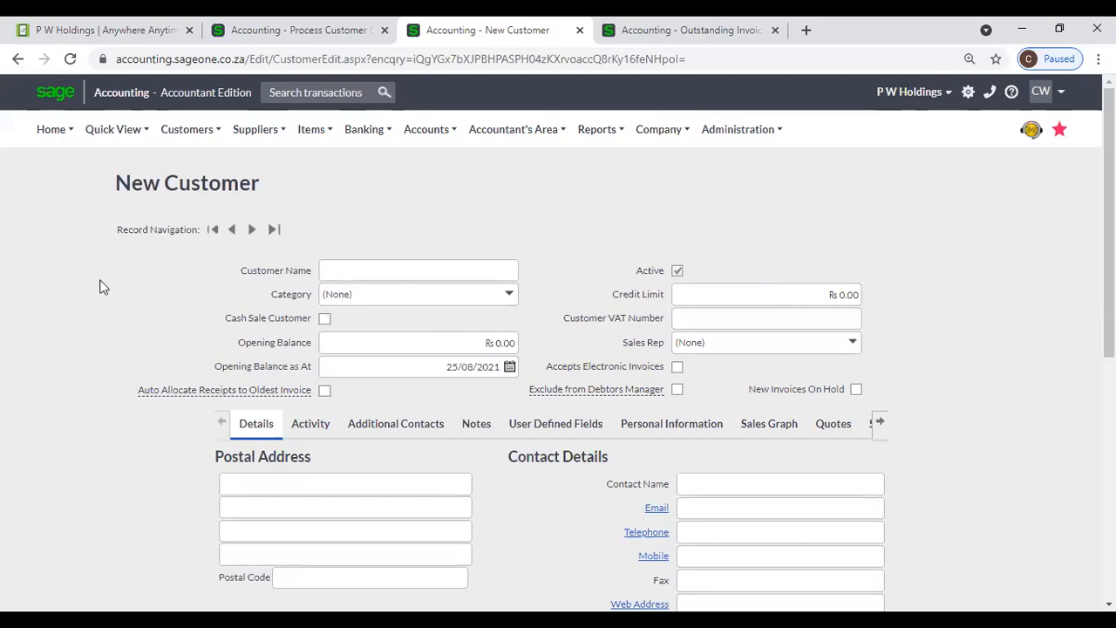
- Leave the unsaved customer quote and go to the List of Customers
left_click(249, 40)
mouse_move(181, 136)
mouse_move(244, 187)
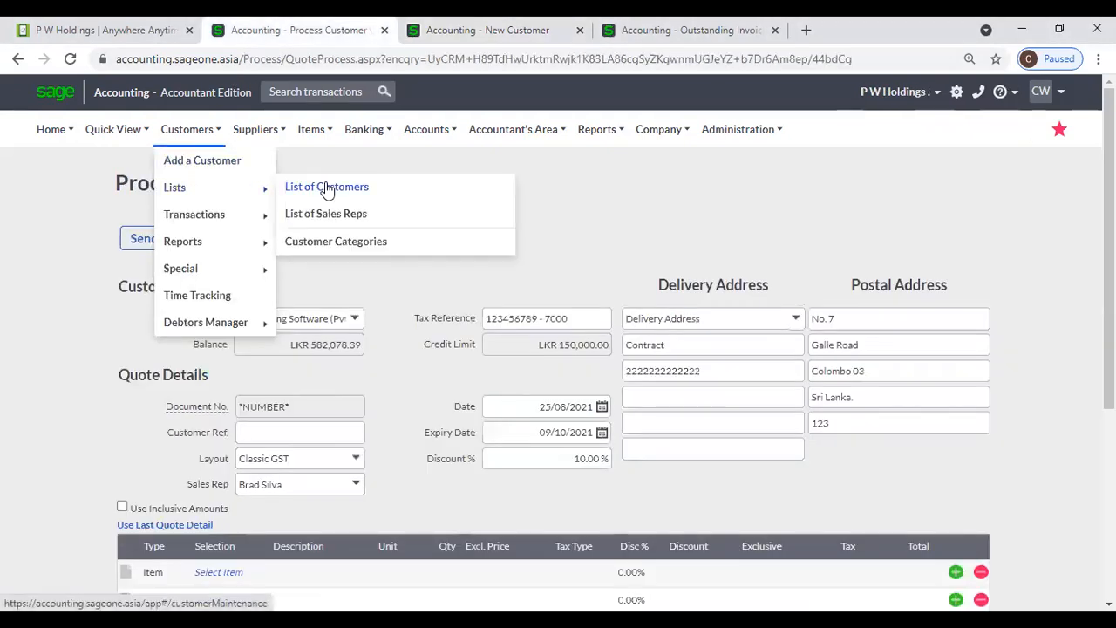
left_click(326, 186)
left_click(636, 153)
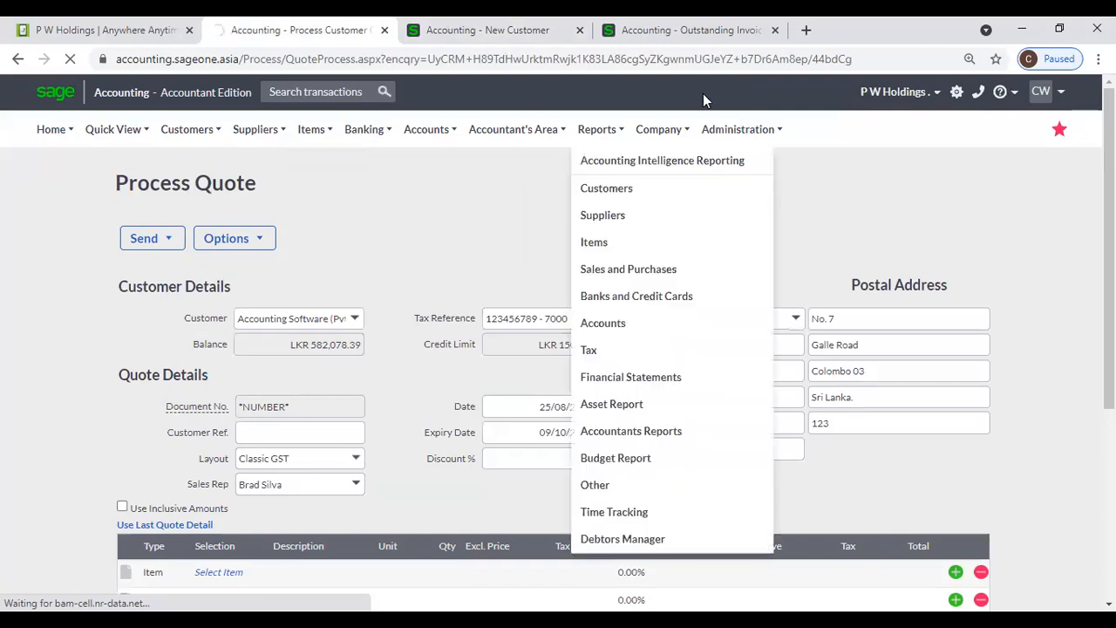
- Close the outstanding invoices tab and open the customer list from the New Customer tab
left_click(775, 29)
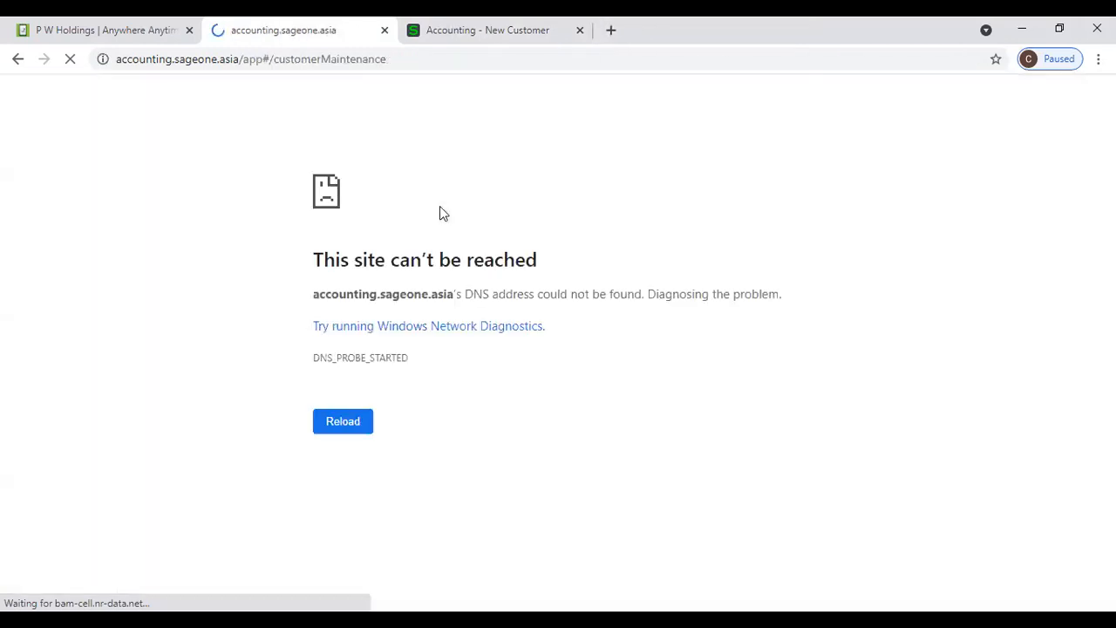
left_click(454, 39)
mouse_move(218, 130)
mouse_move(209, 223)
mouse_move(209, 188)
left_click(307, 188)
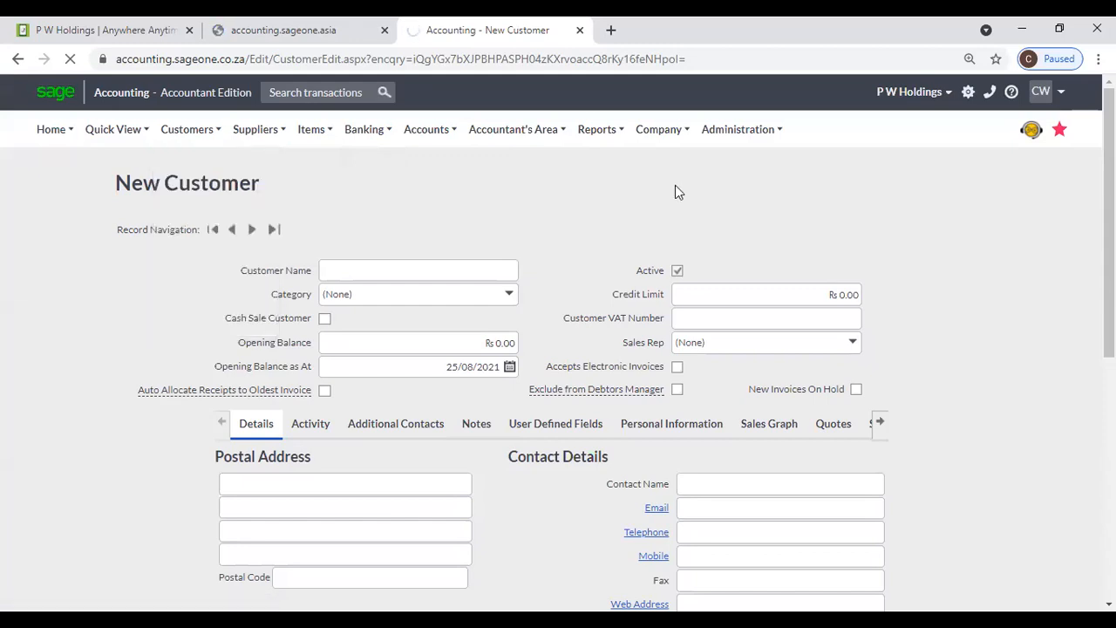
mouse_move(202, 148)
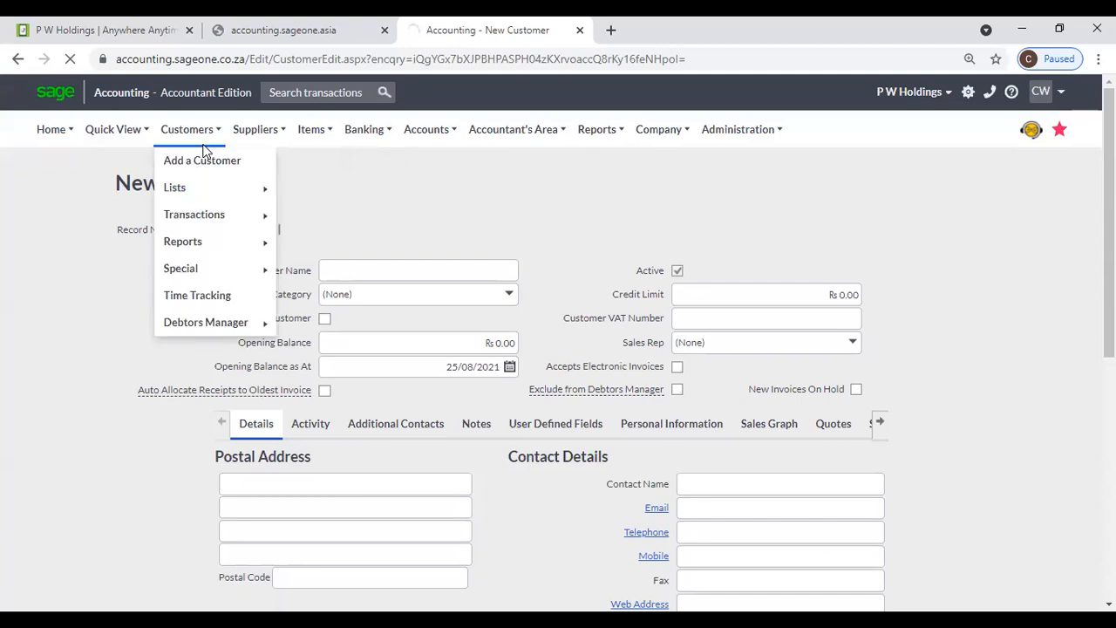
- Switch to the sageone.asia accounting session, which shows a No internet page
left_click(240, 61)
key("Return")
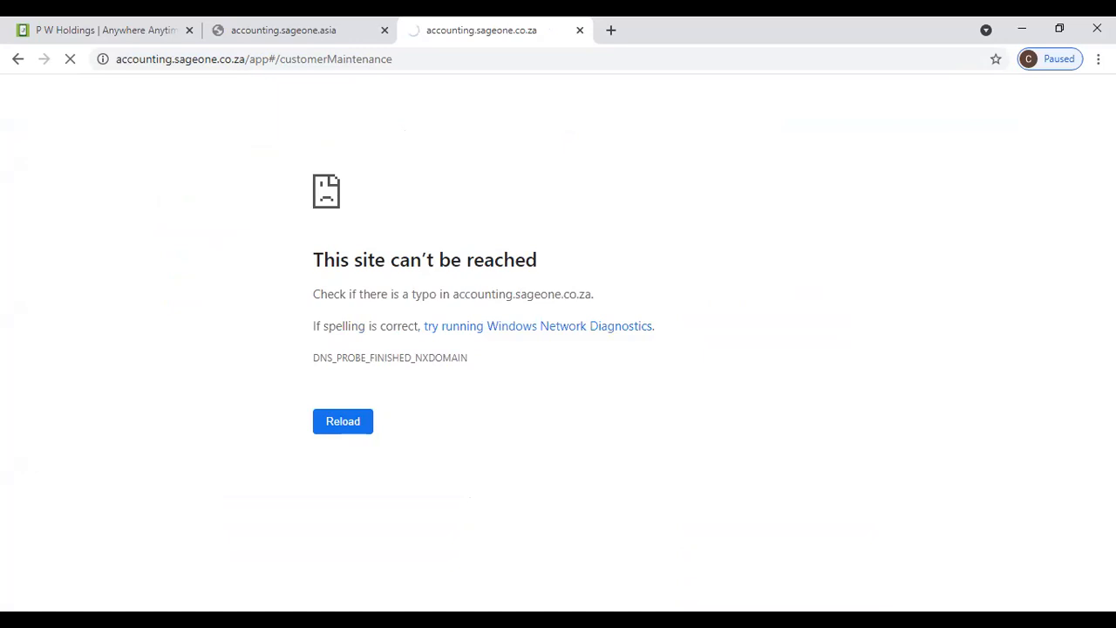
left_click(439, 189)
left_click(308, 48)
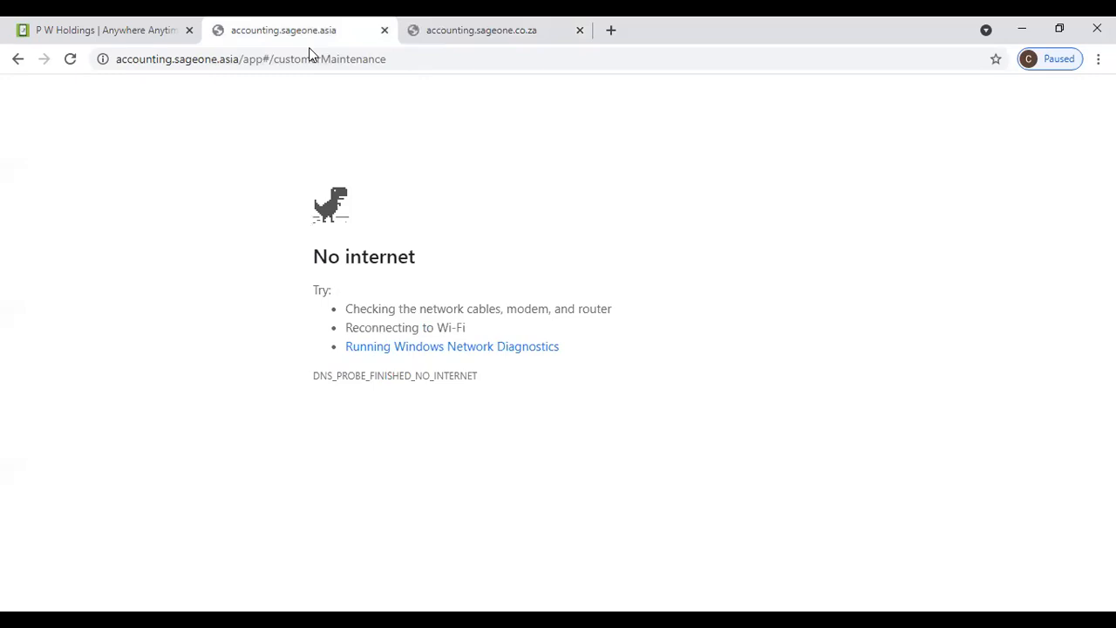
- Open P W Holdings' record on the co.za site, then reload the sageone.asia page
left_click(449, 37)
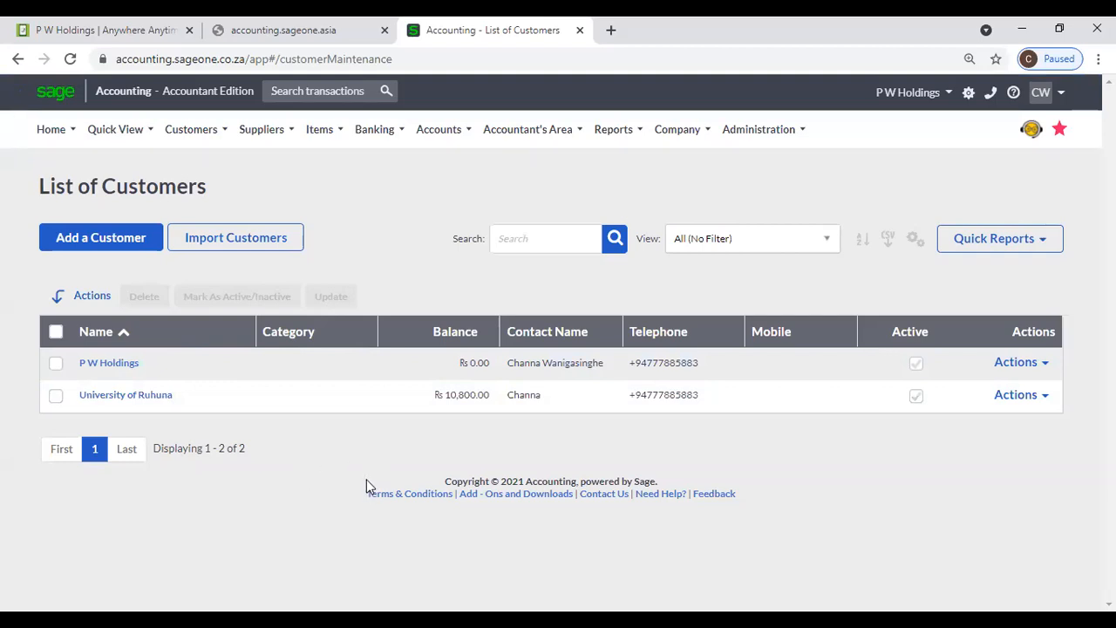
left_click(100, 365)
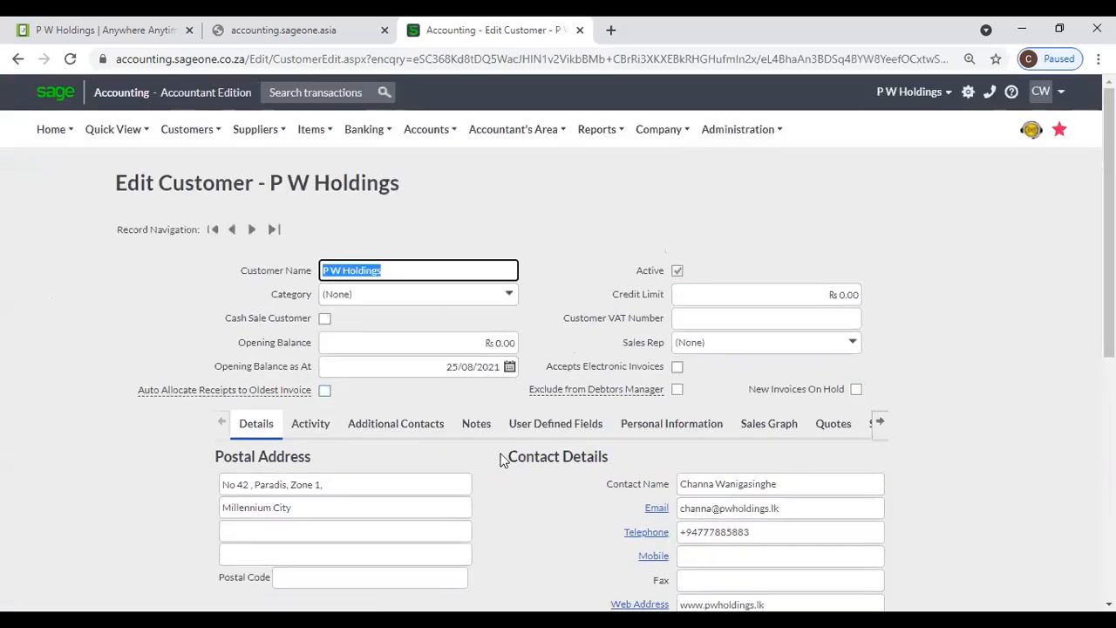
scroll(446, 474, "down", 1)
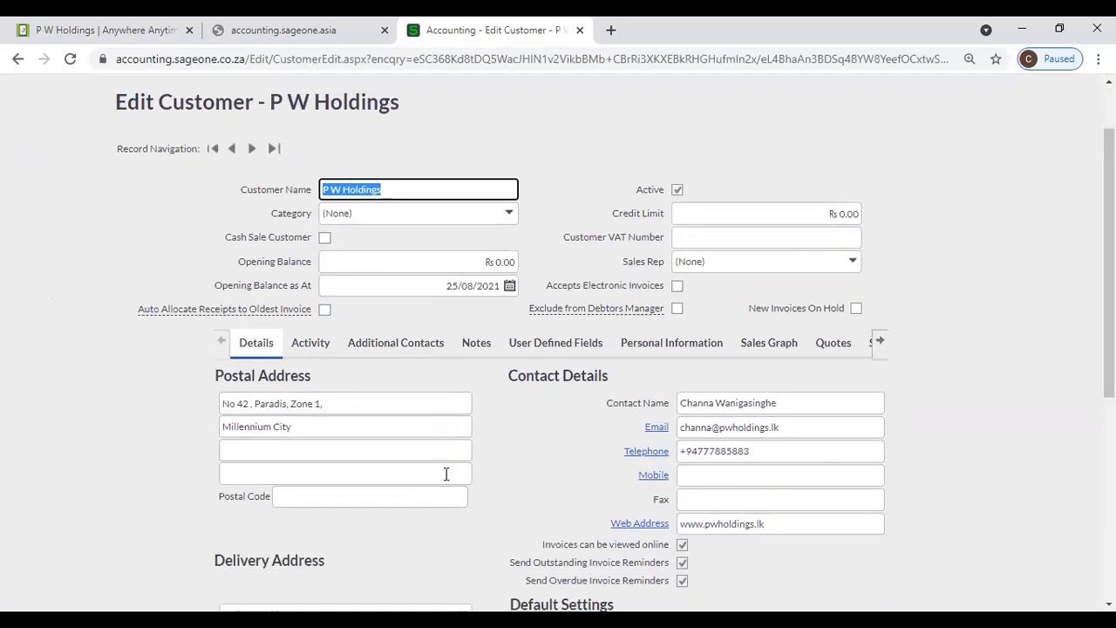
scroll(446, 473, "down", 1)
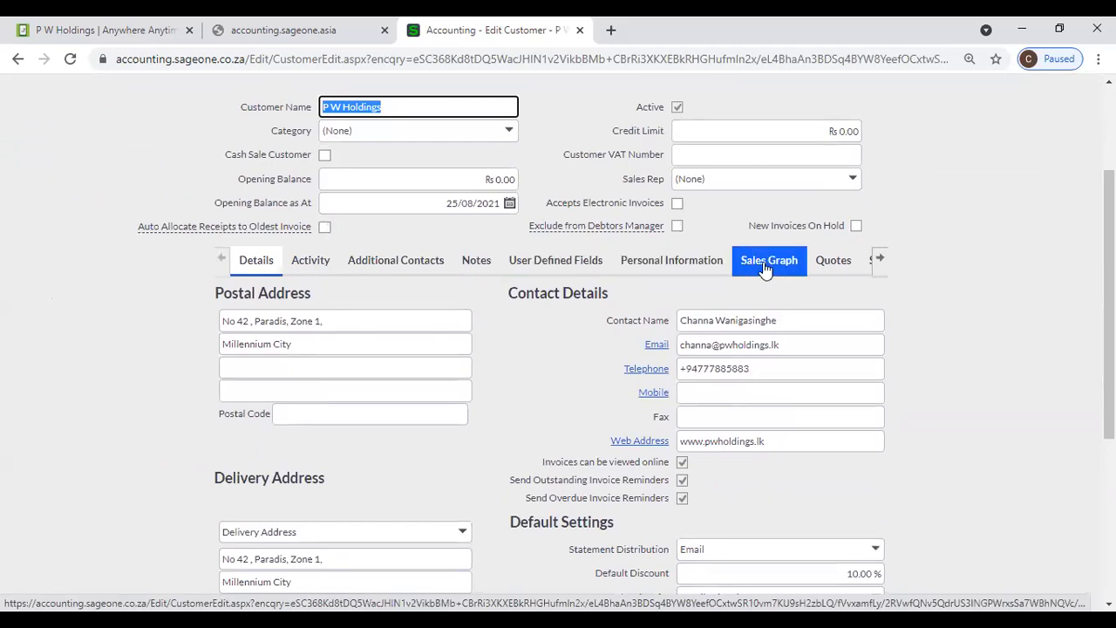
left_click(879, 260)
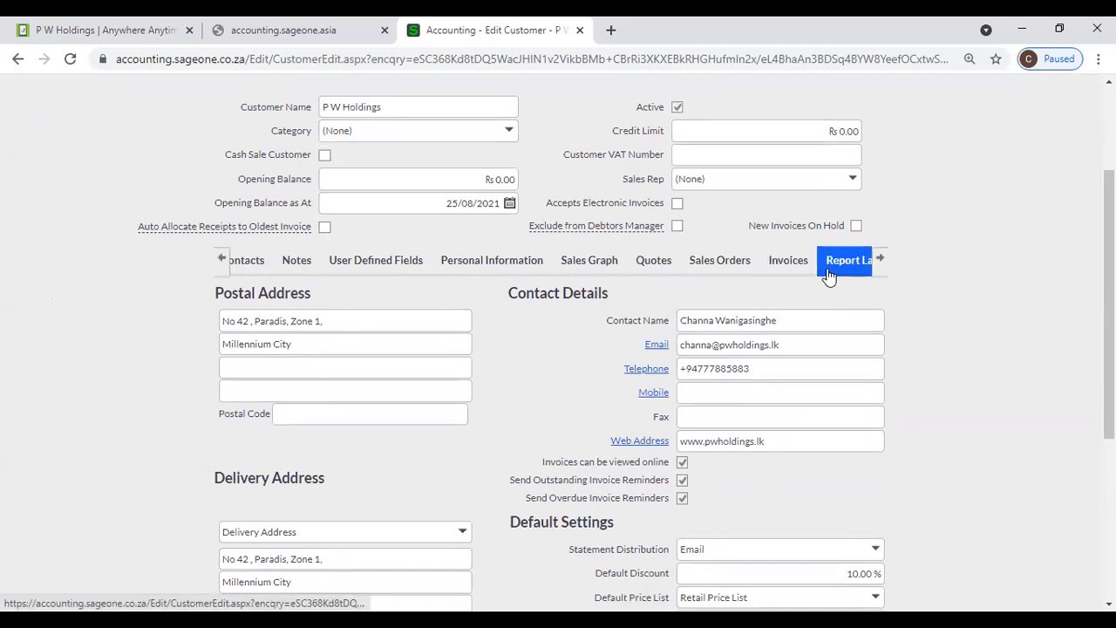
left_click(879, 262)
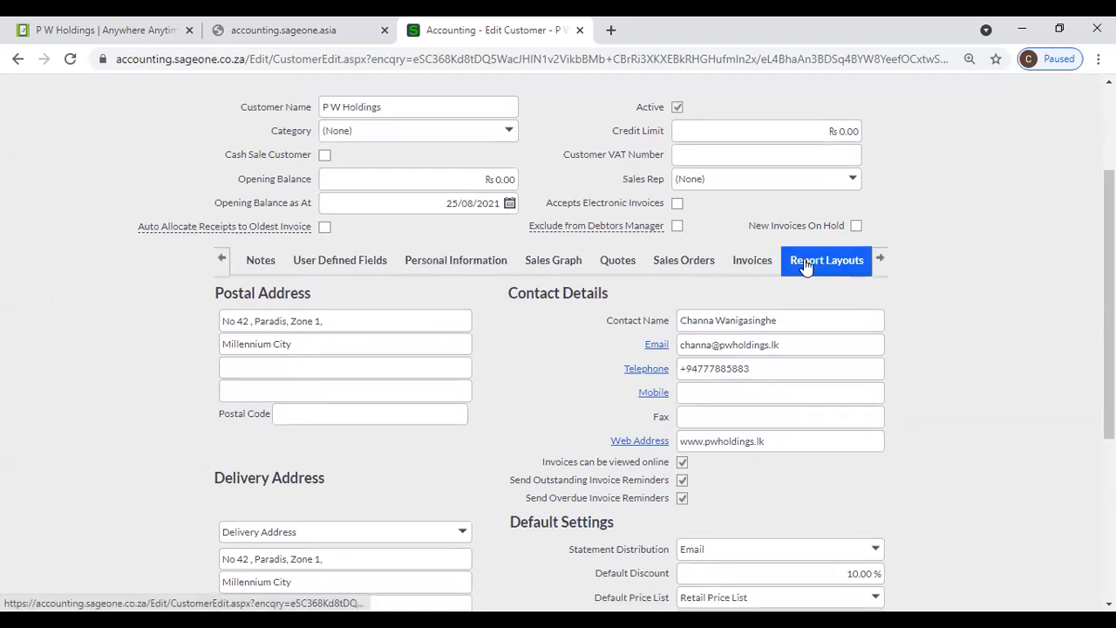
left_click(233, 31)
left_click(69, 59)
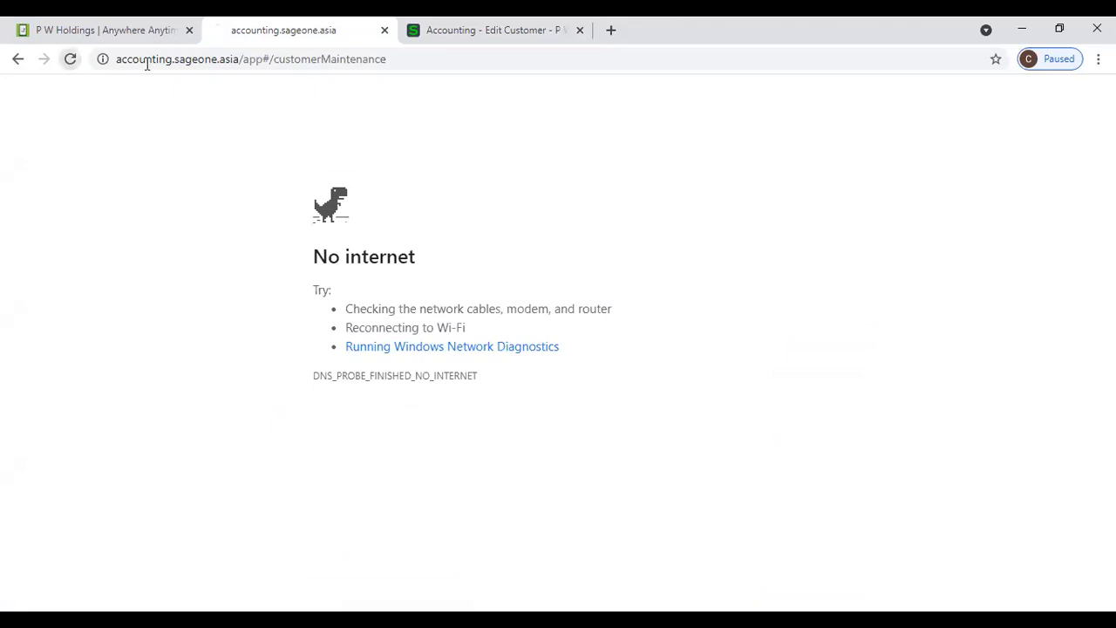
- Open Accounting Software (Pvt) Ltd's activity, showing a LKR 582,078.39 balance
left_click(424, 49)
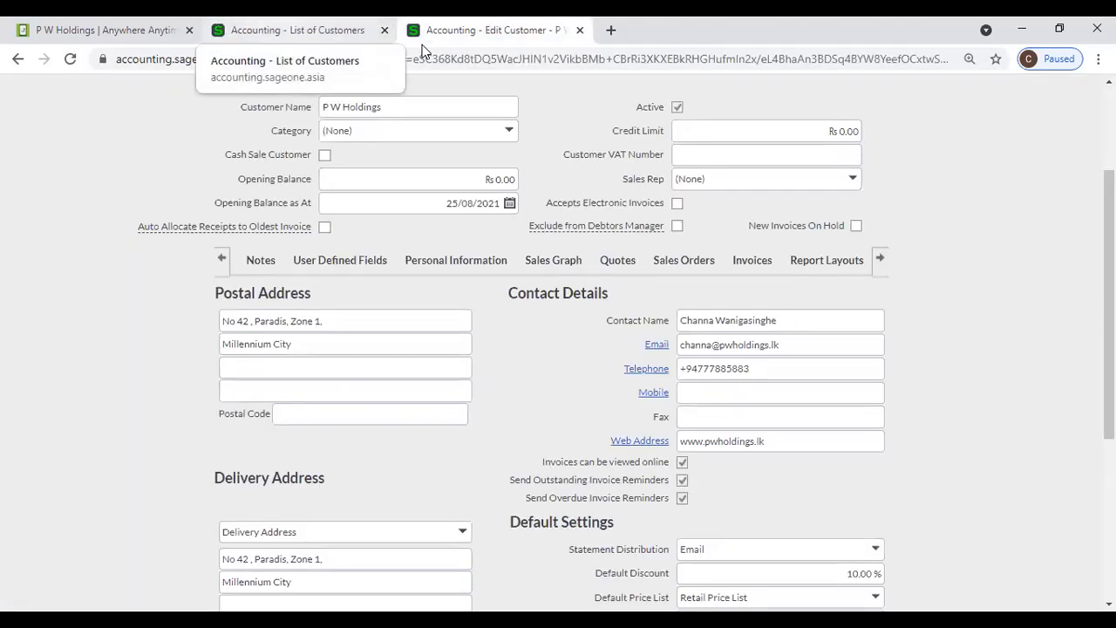
left_click(298, 31)
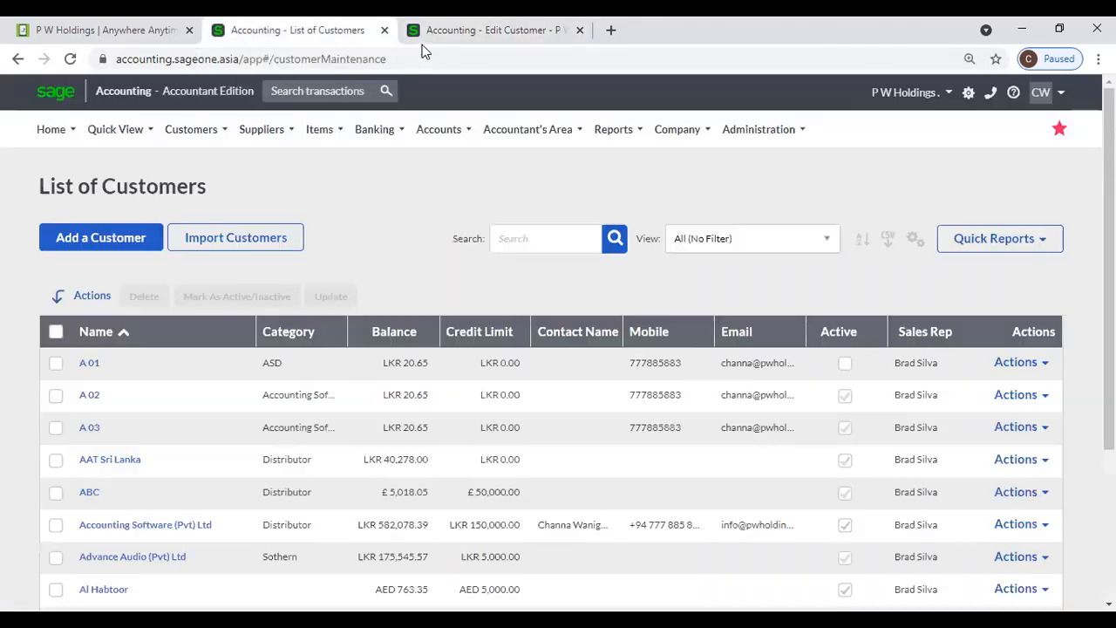
left_click(146, 531)
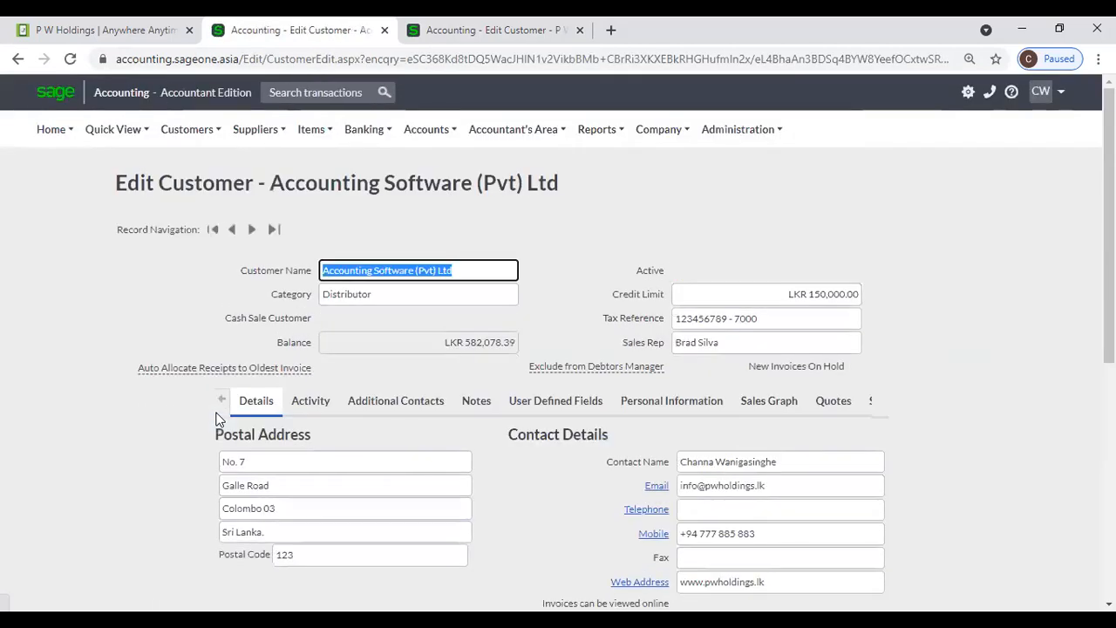
left_click(335, 402)
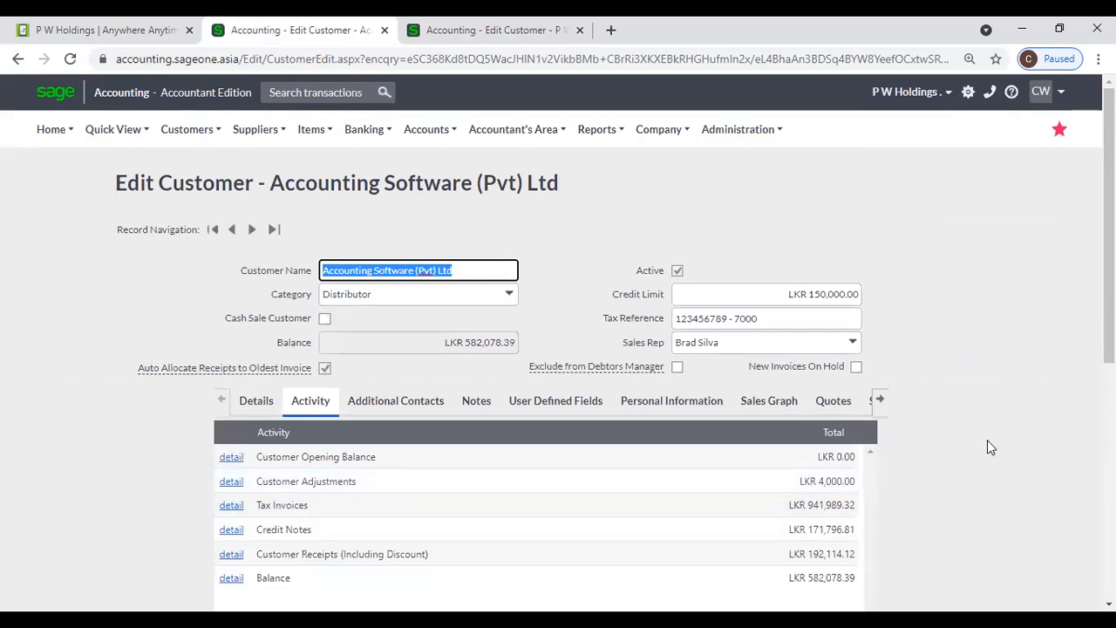
scroll(987, 440, "down", 1)
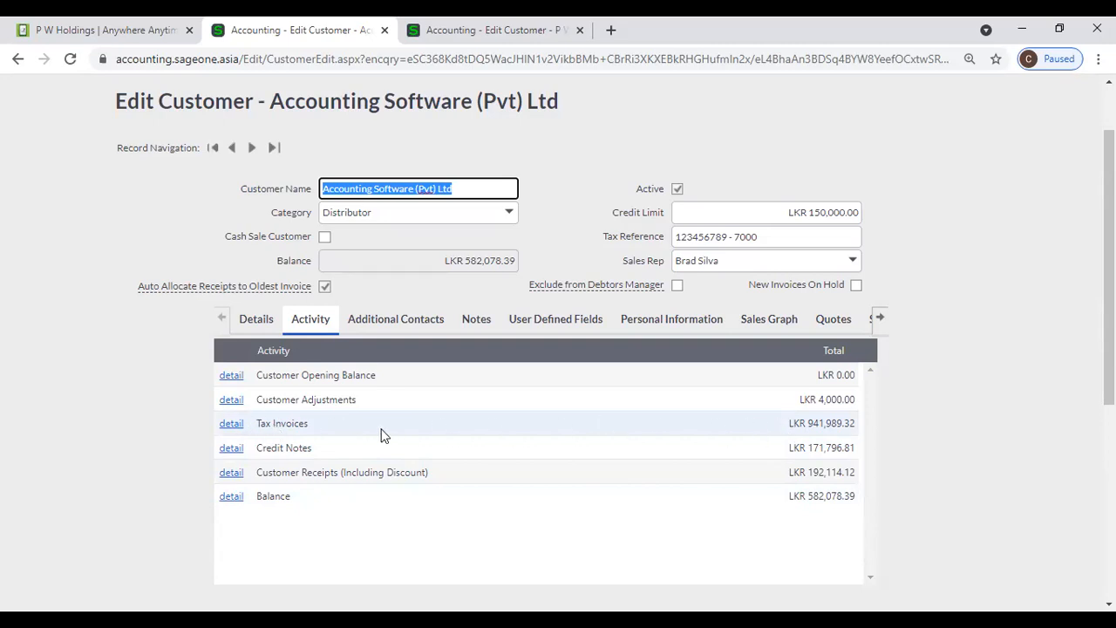
- Review Accounting Software (Pvt) Ltd's individual tax invoices and return to the activity summary
left_click(224, 431)
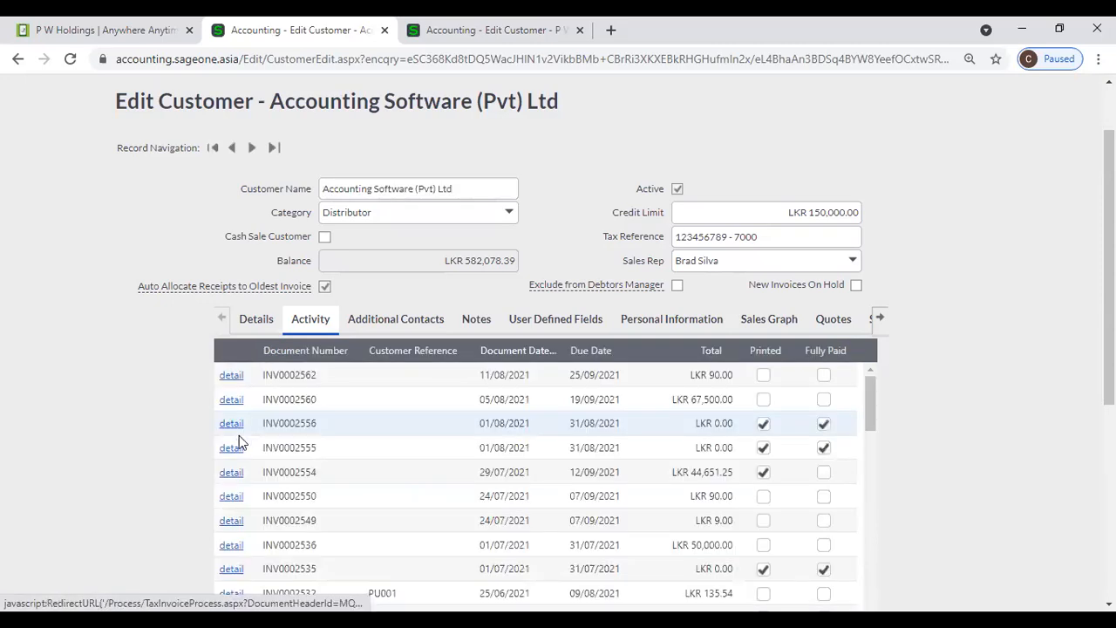
scroll(264, 431, "down", 2)
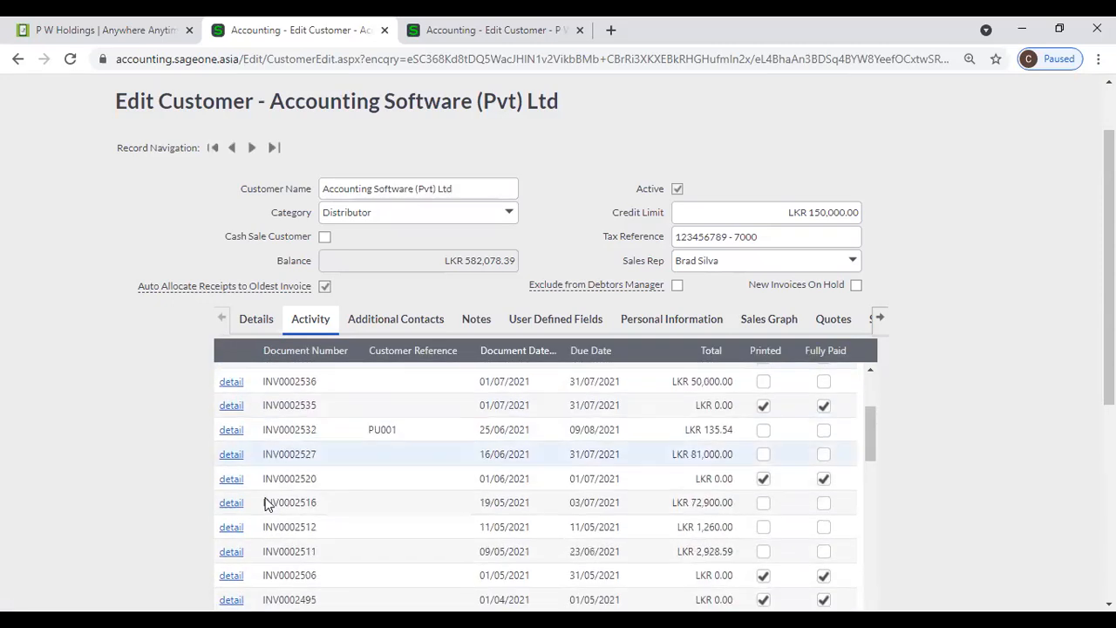
scroll(921, 474, "down", 3)
left_click(220, 423)
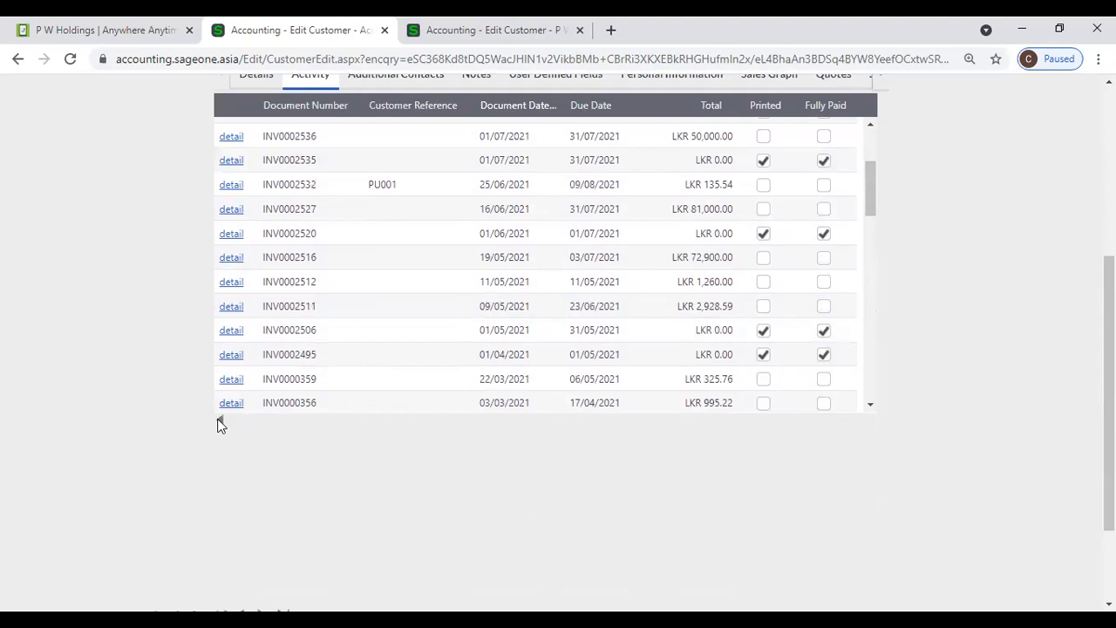
scroll(657, 429, "up", 2)
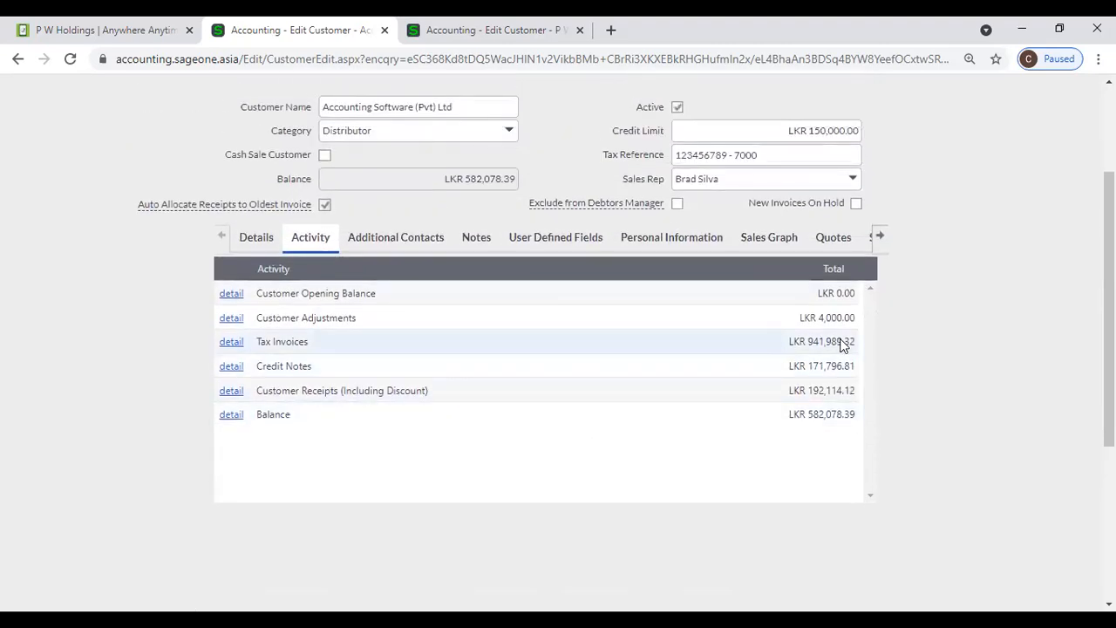
- Recheck the tax invoices, view Additional Contacts, then return to P W Holdings' record
left_click(227, 345)
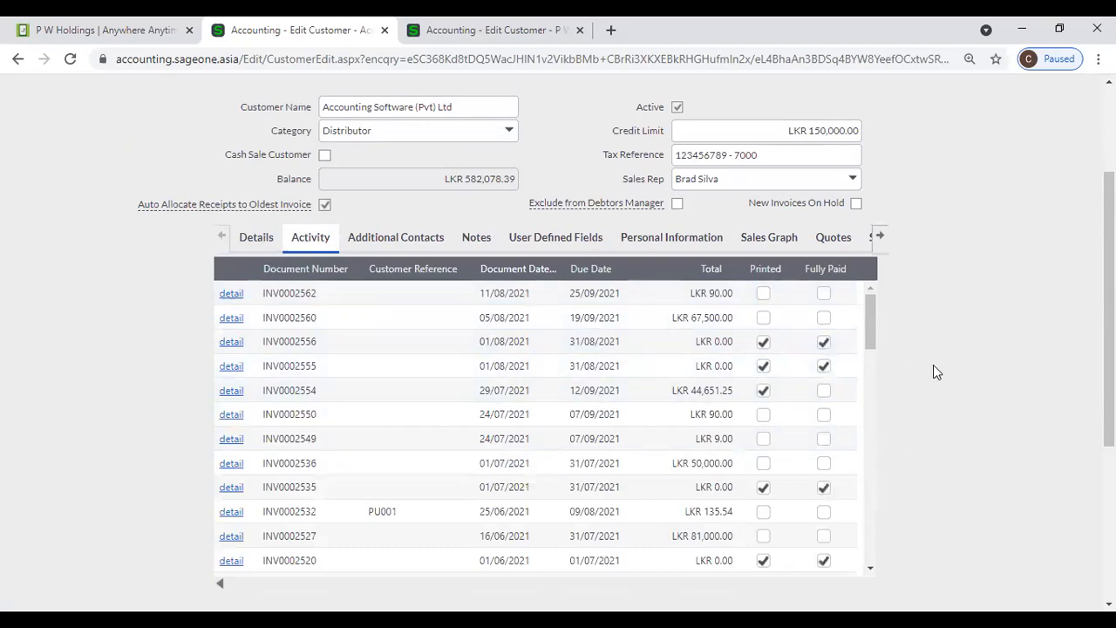
scroll(933, 373, "down", 2)
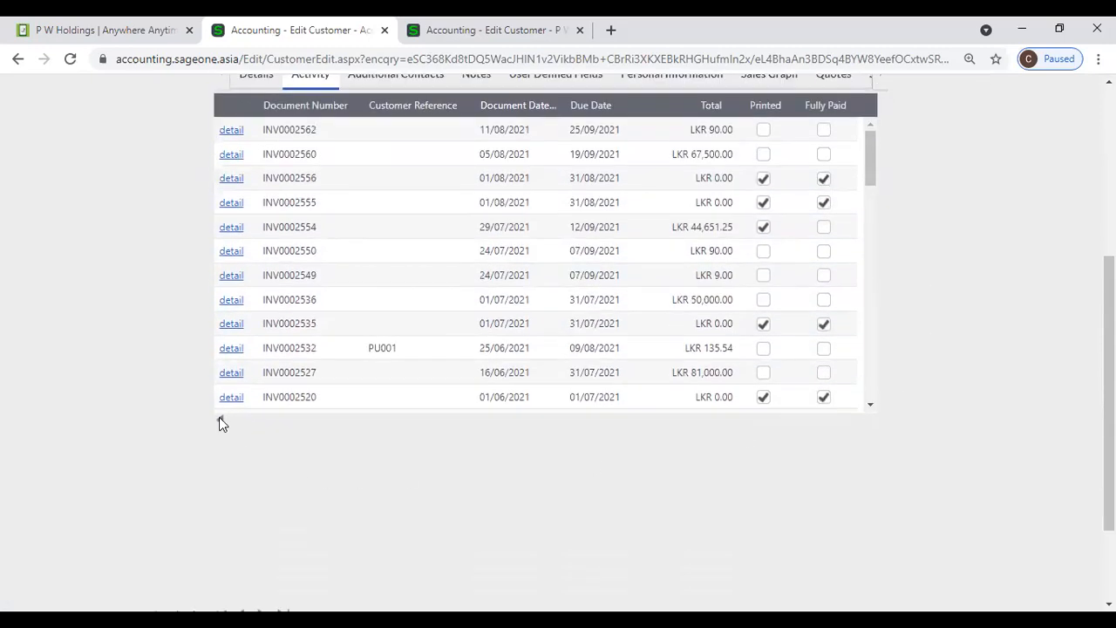
left_click(219, 418)
scroll(479, 374, "up", 3)
left_click(356, 330)
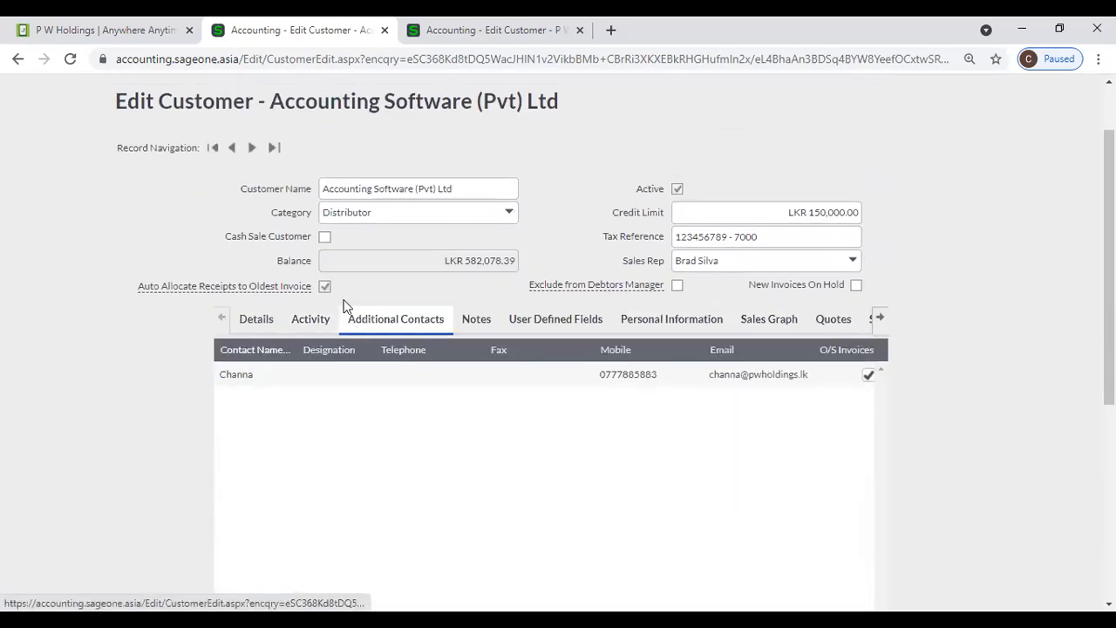
left_click(462, 30)
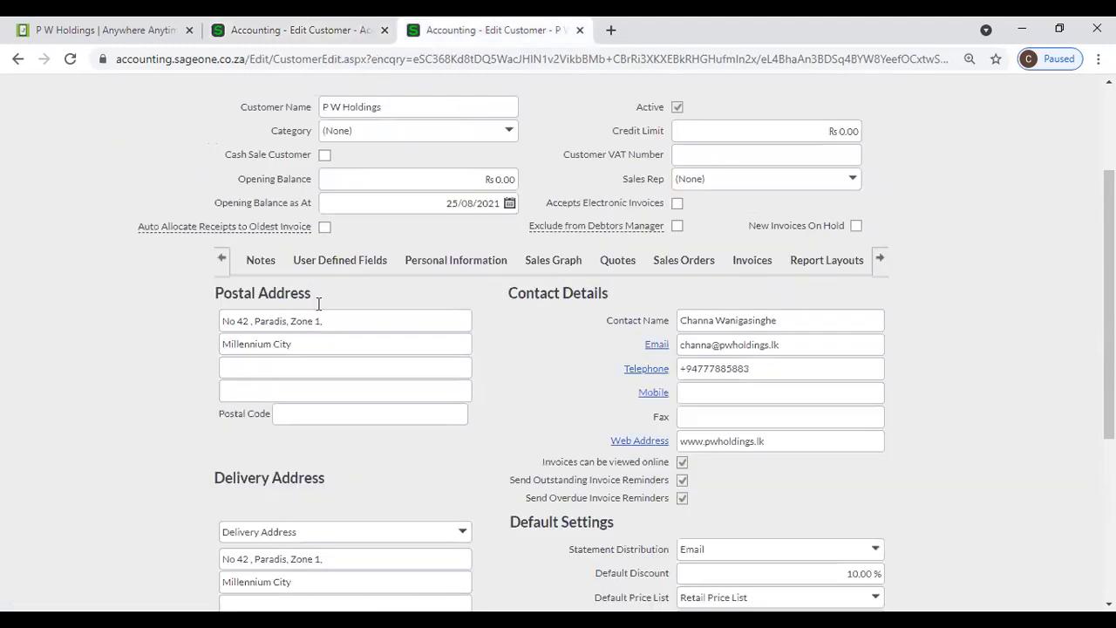
- View P W Holdings' Activity and then its address and contact Details
left_click(225, 262)
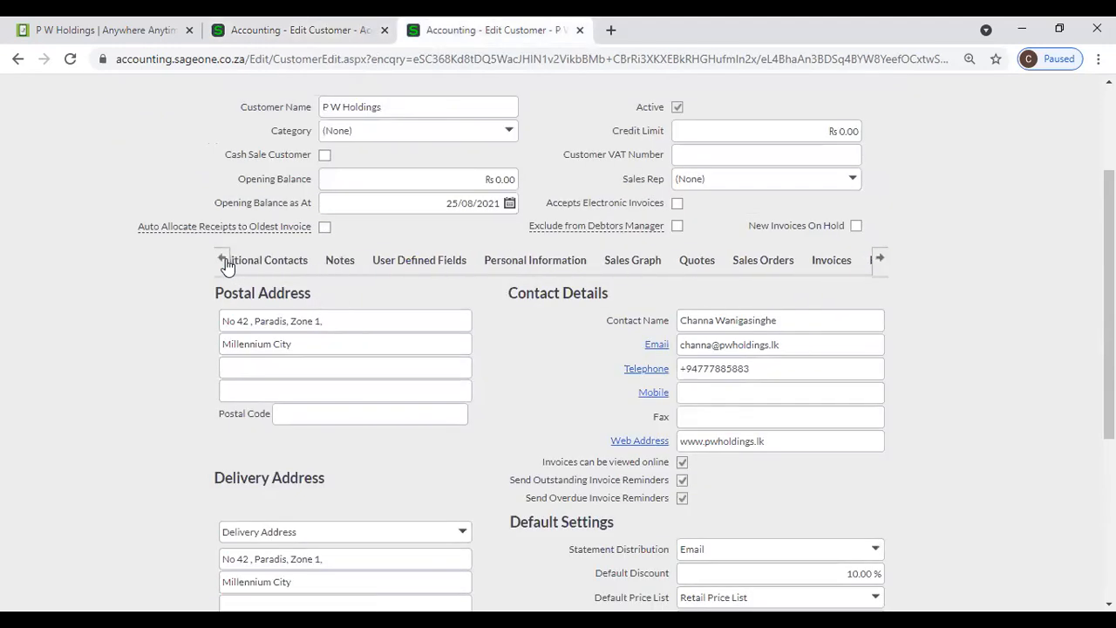
left_click(333, 265)
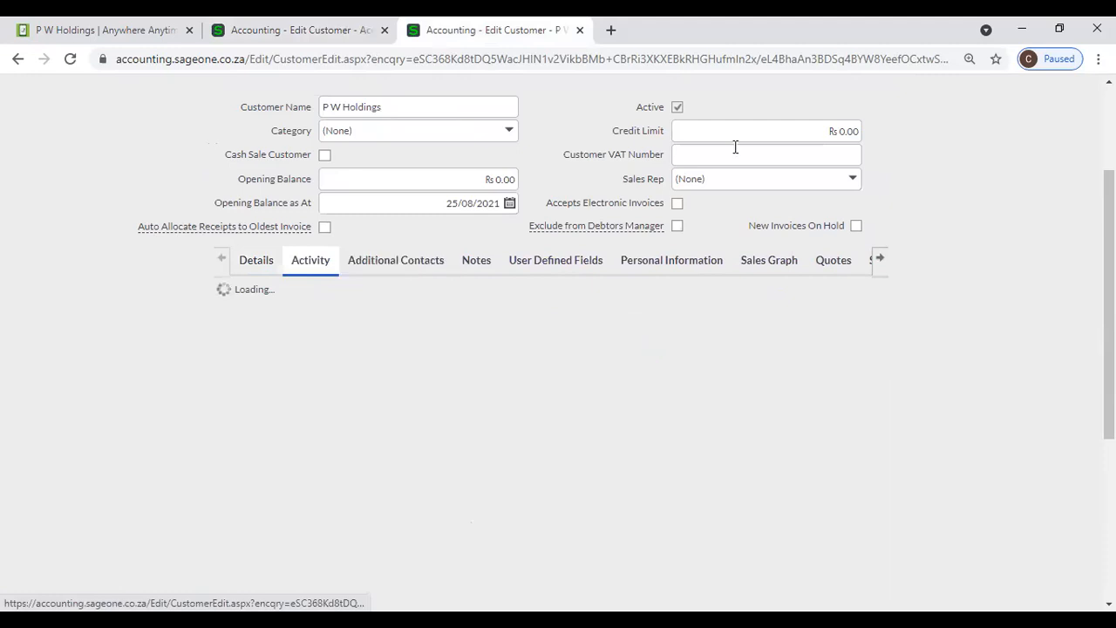
left_click(249, 272)
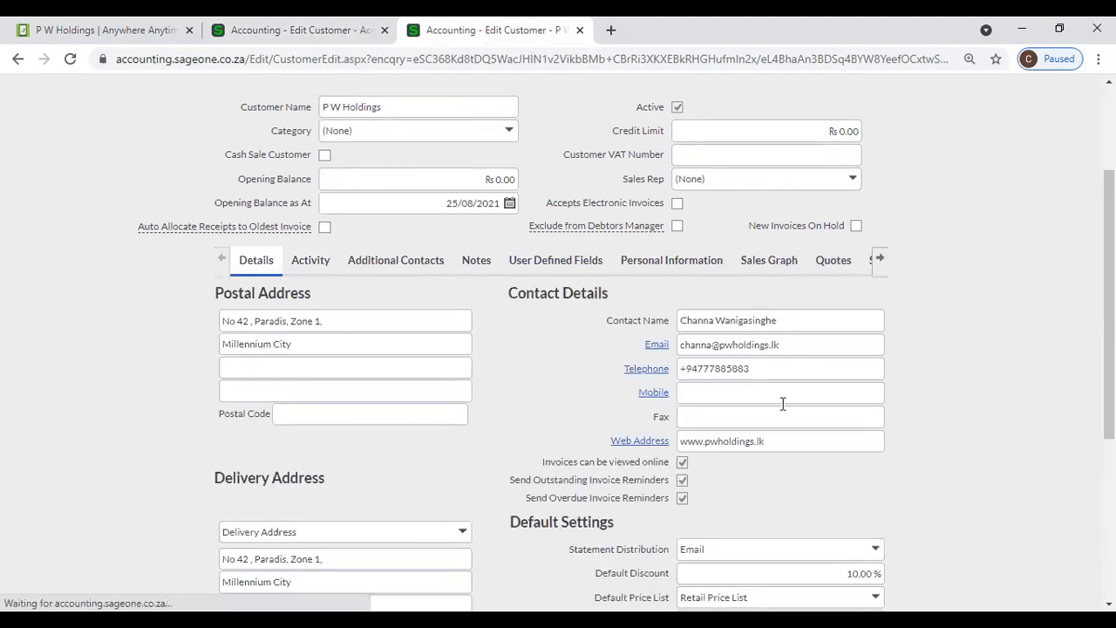
- Open P W Holdings' empty Additional Contacts grid and select the Contact Name cell
left_click(394, 261)
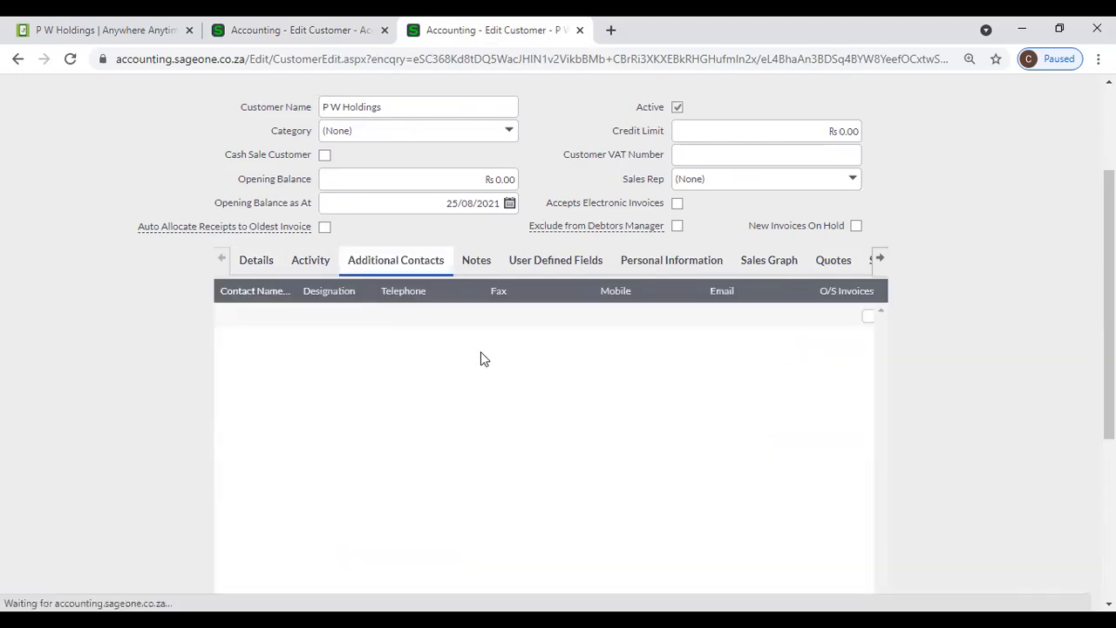
left_click(263, 313)
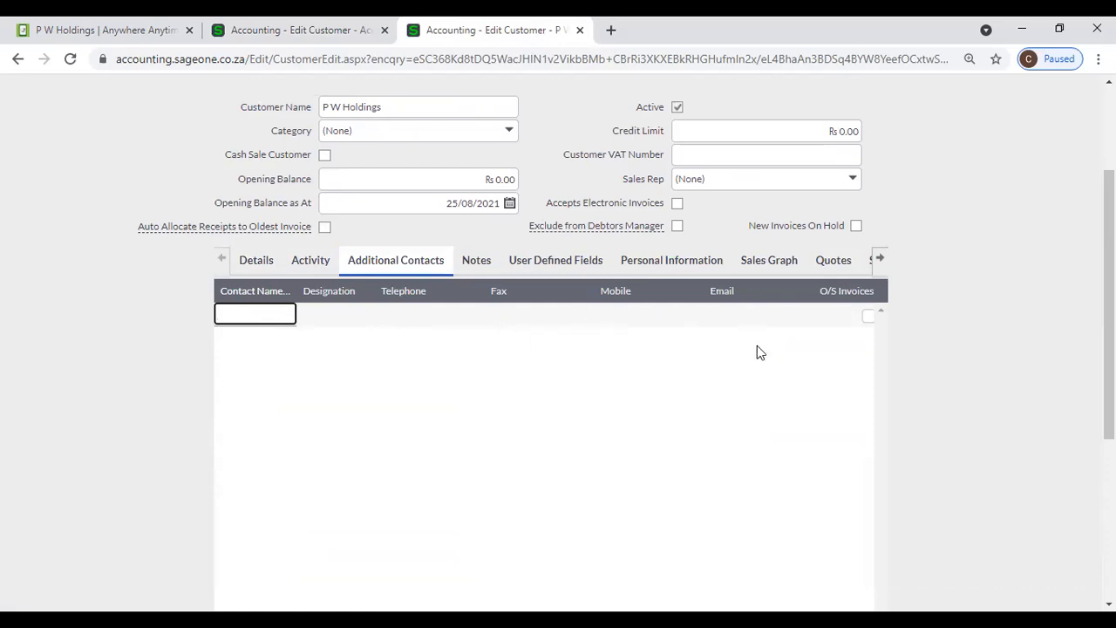
scroll(823, 448, "down", 2)
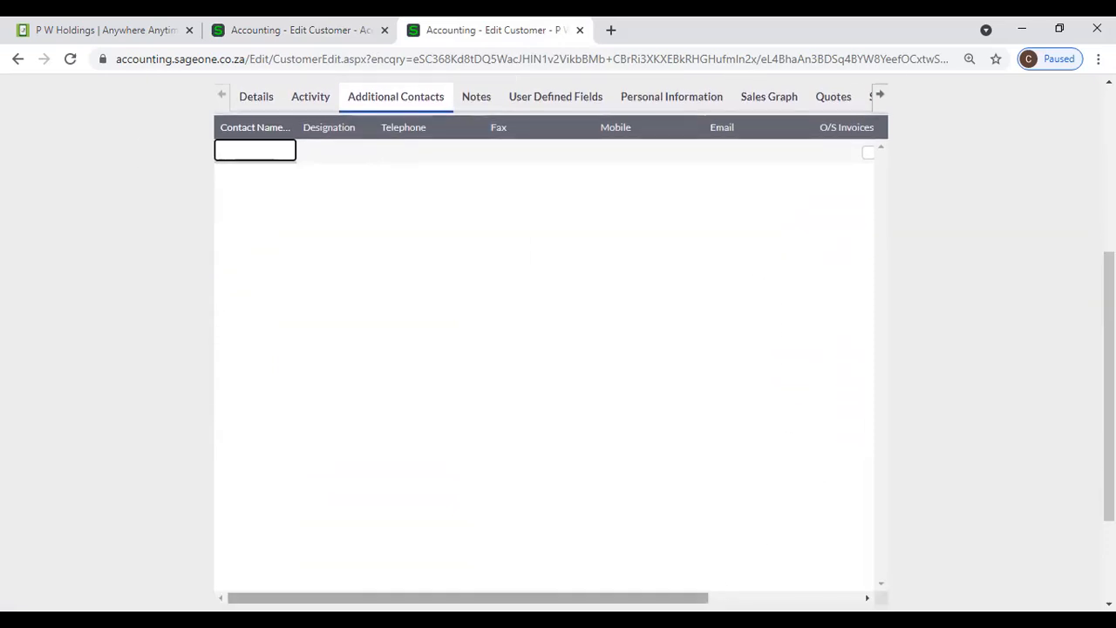
left_click_drag(677, 598, 878, 574)
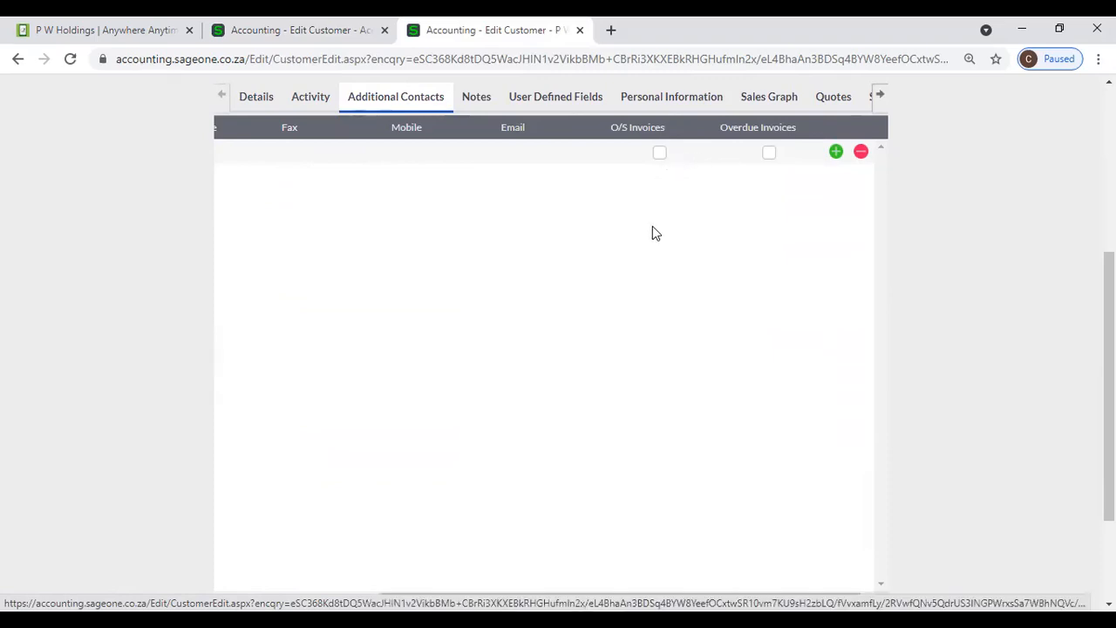
scroll(653, 231, "up", 2)
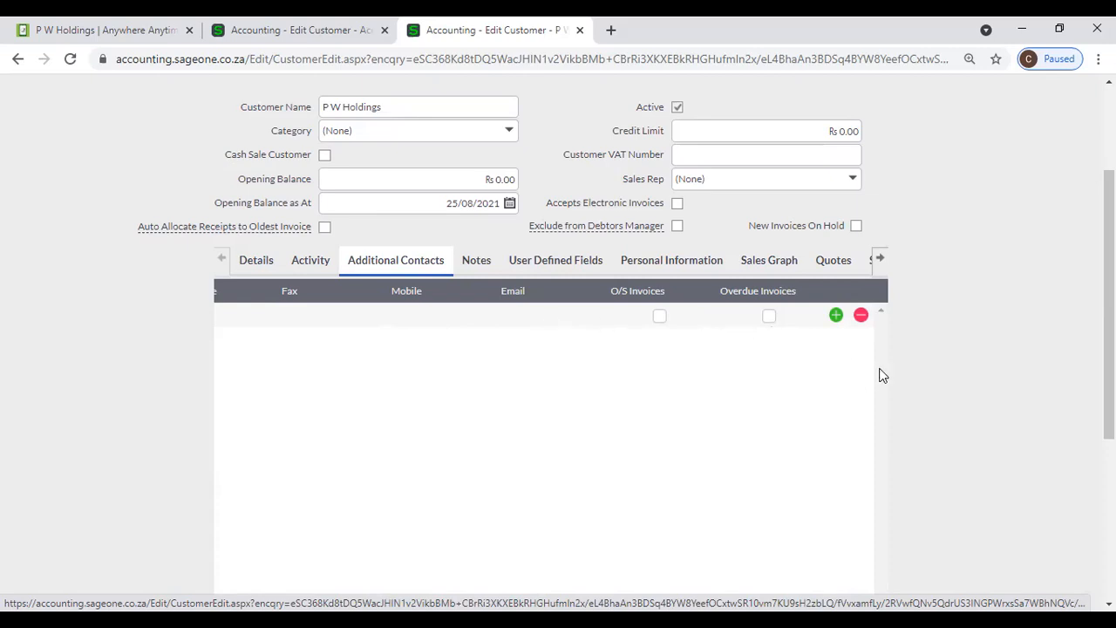
left_click(837, 317)
scroll(693, 566, "down", 3)
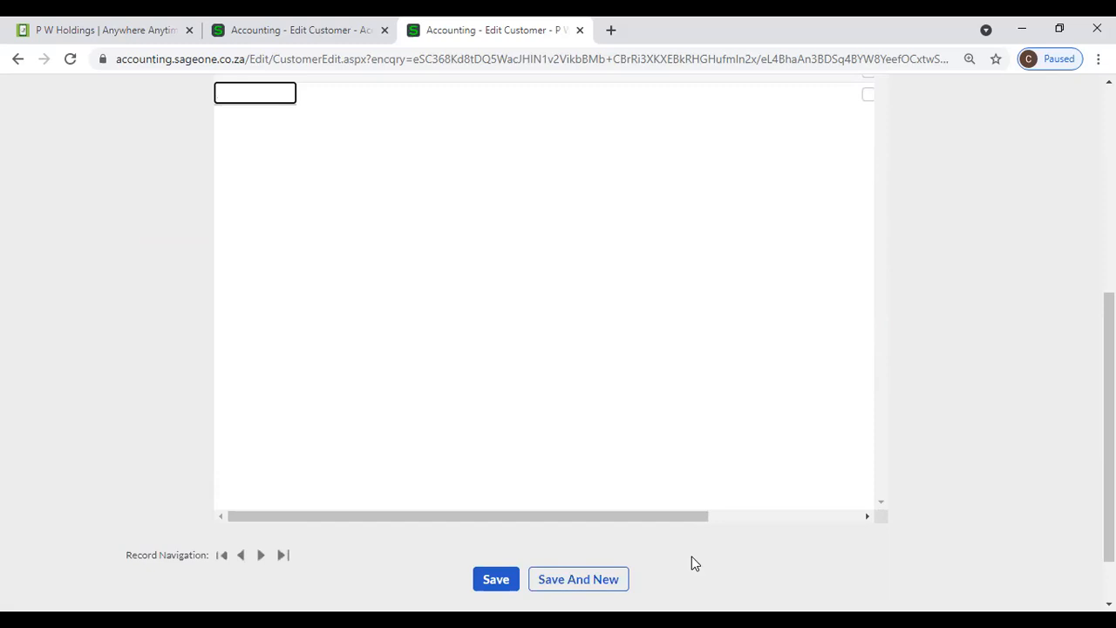
left_click_drag(591, 519, 852, 496)
scroll(829, 444, "up", 3)
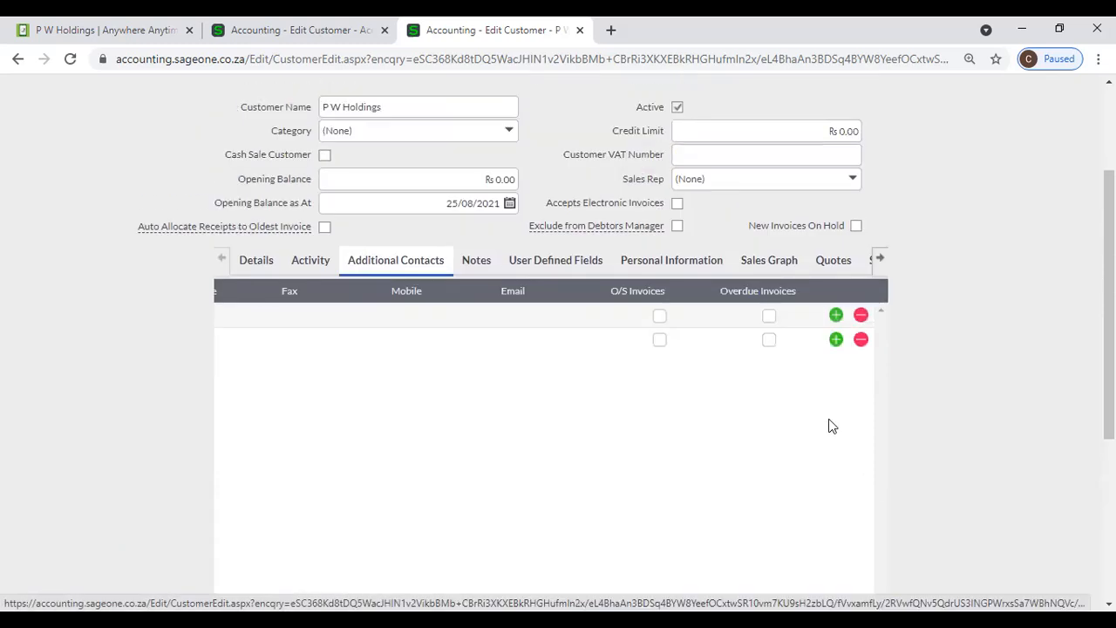
left_click(862, 347)
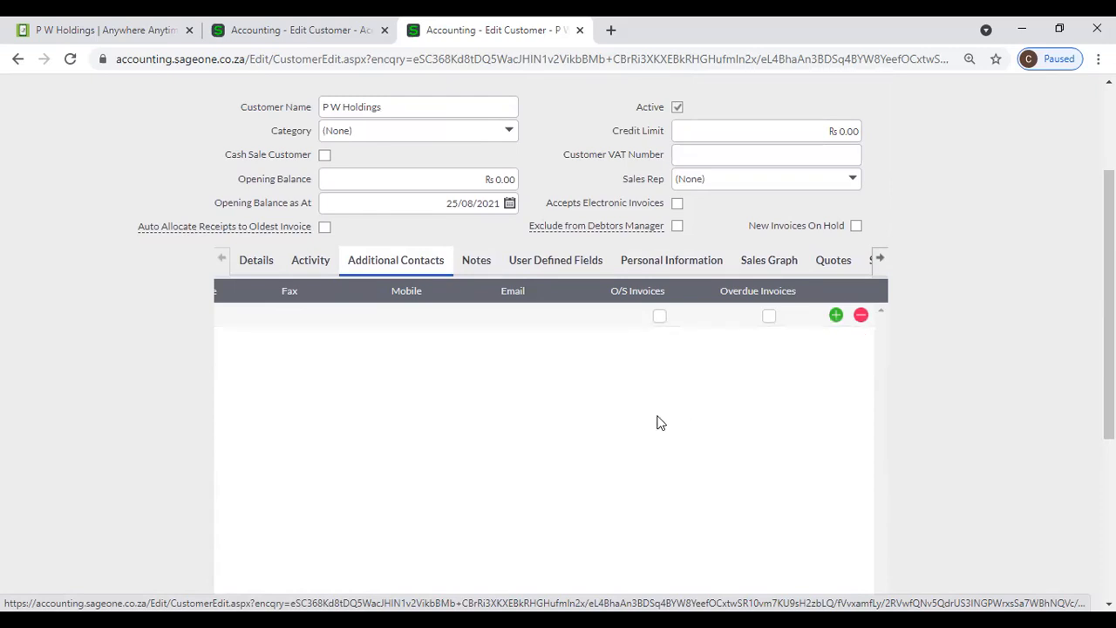
scroll(655, 425, "down", 3)
left_click_drag(487, 524, 311, 518)
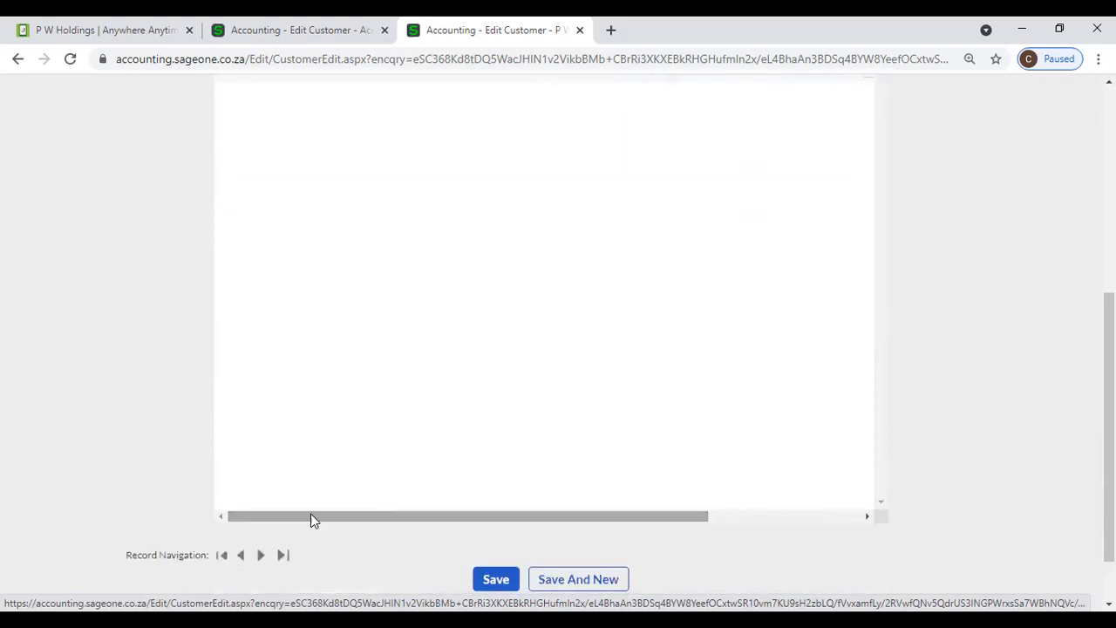
scroll(514, 476, "up", 3)
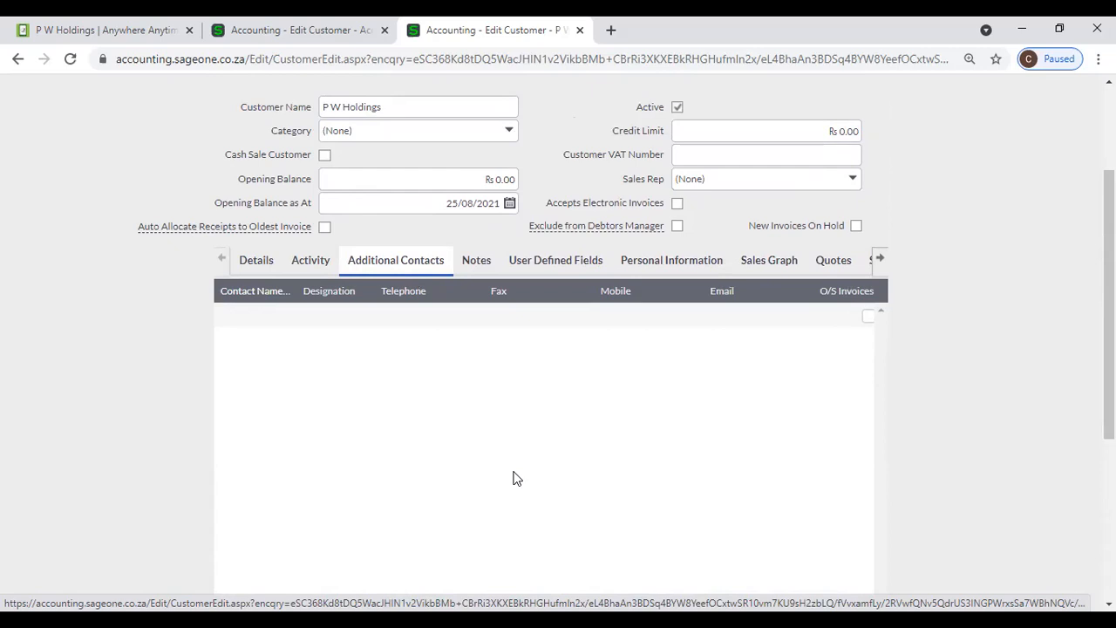
left_click(473, 264)
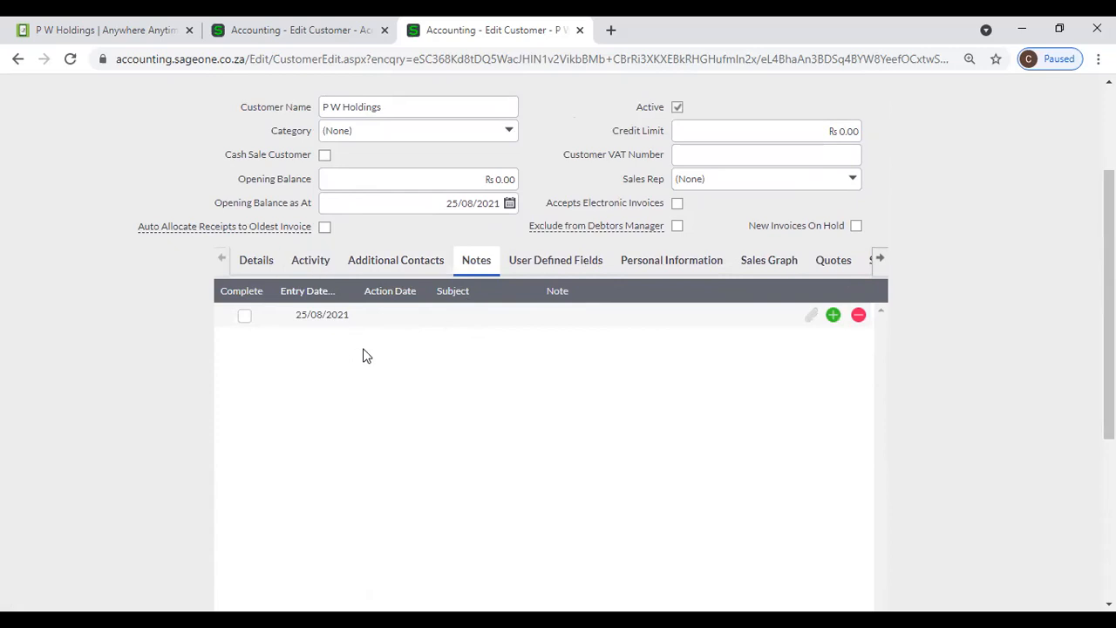
- Return to Accounting Software (Pvt) Ltd's sageone.asia record, which lists one additional contact
scroll(438, 339, "up", 2)
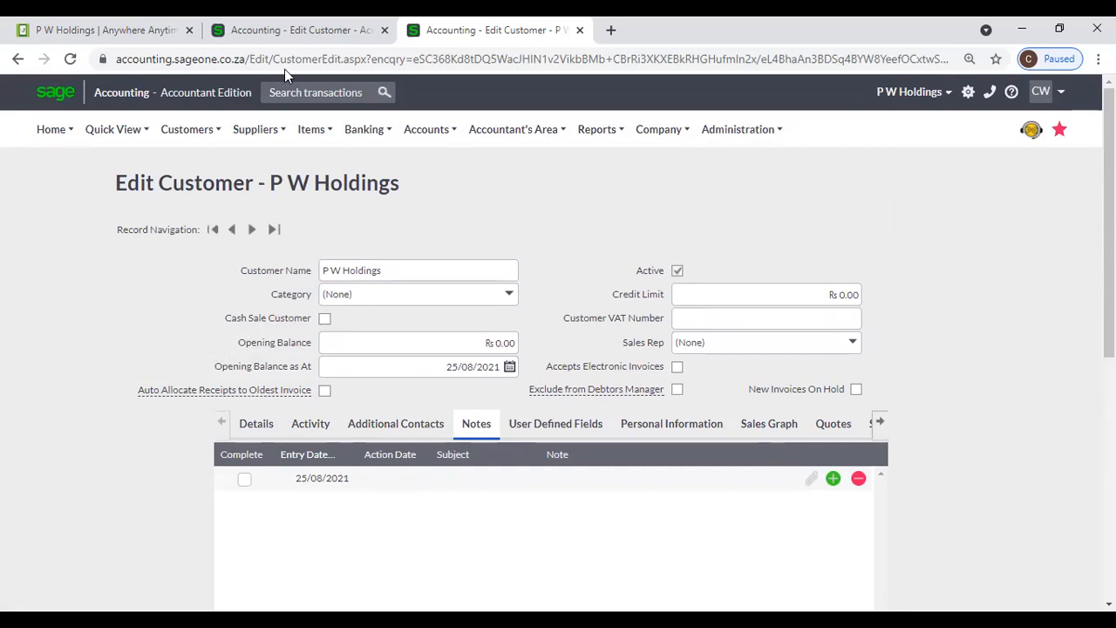
left_click(284, 30)
scroll(165, 144, "up", 1)
mouse_move(110, 150)
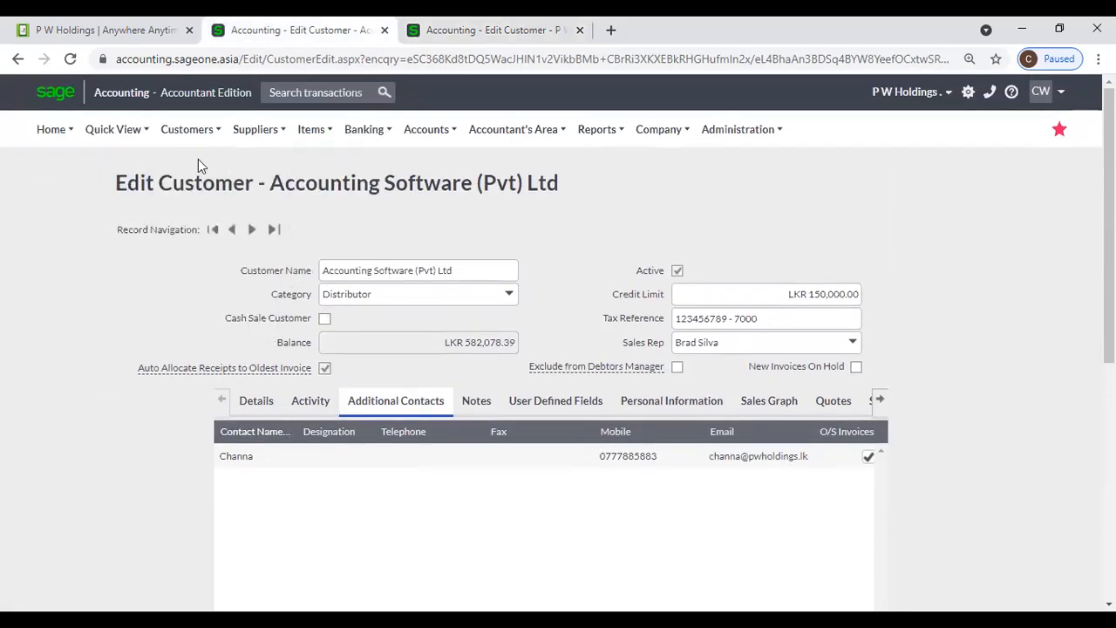
- Open the main Dashboard from the Home menu and scroll down to its To Do List
mouse_move(52, 131)
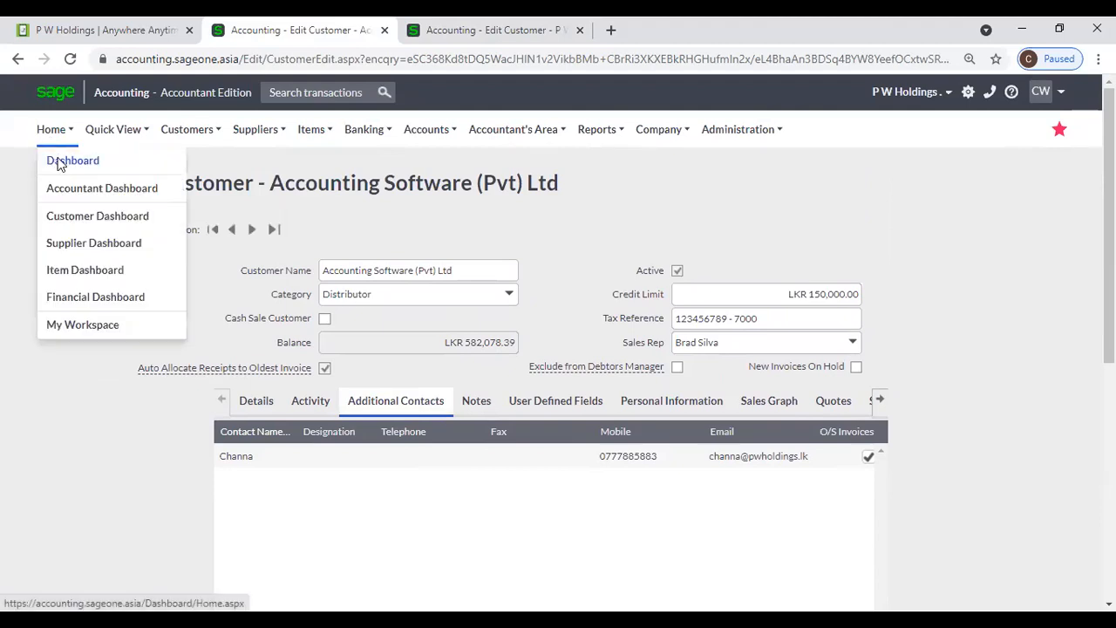
left_click(98, 157)
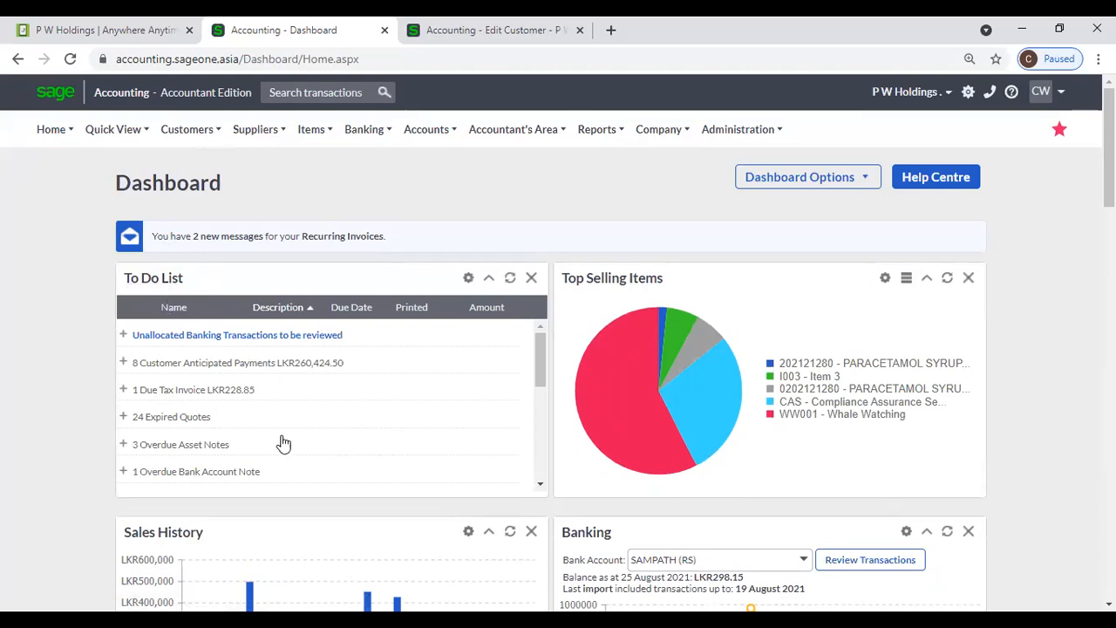
scroll(283, 444, "down", 1)
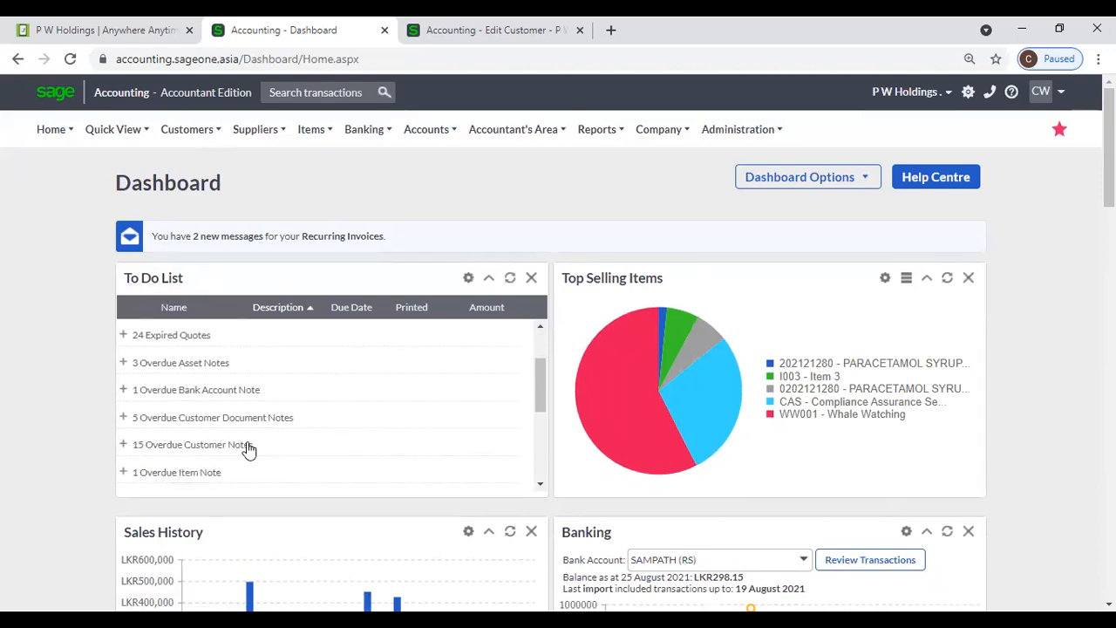
- Expand the 15 Overdue Customer Notes group, then return to the P W Holdings record
left_click(125, 445)
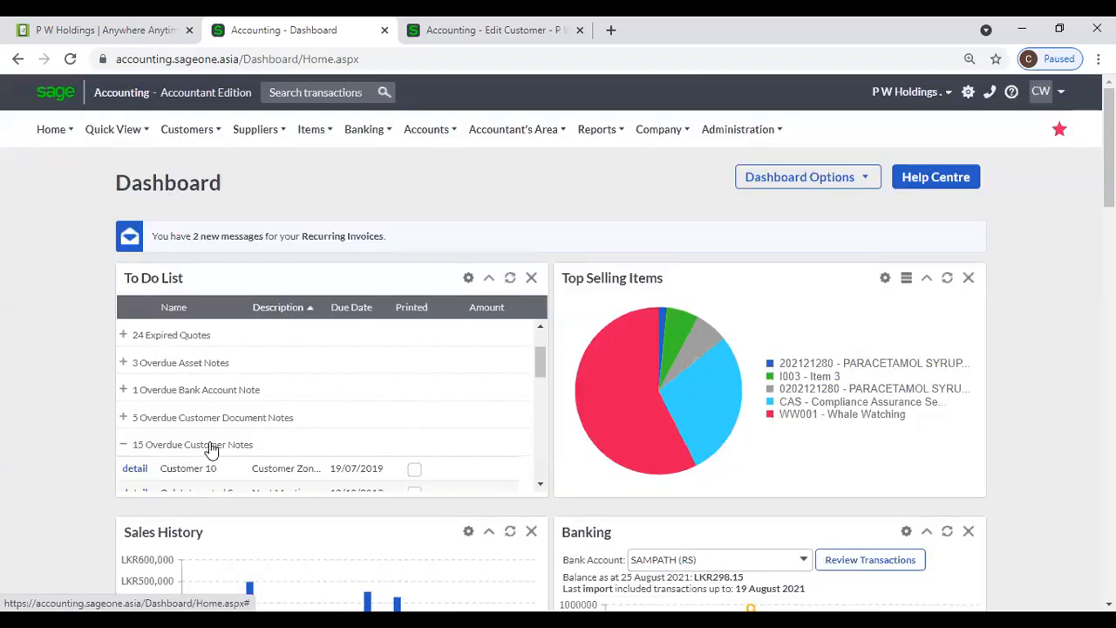
scroll(273, 428, "down", 5)
scroll(273, 428, "up", 4)
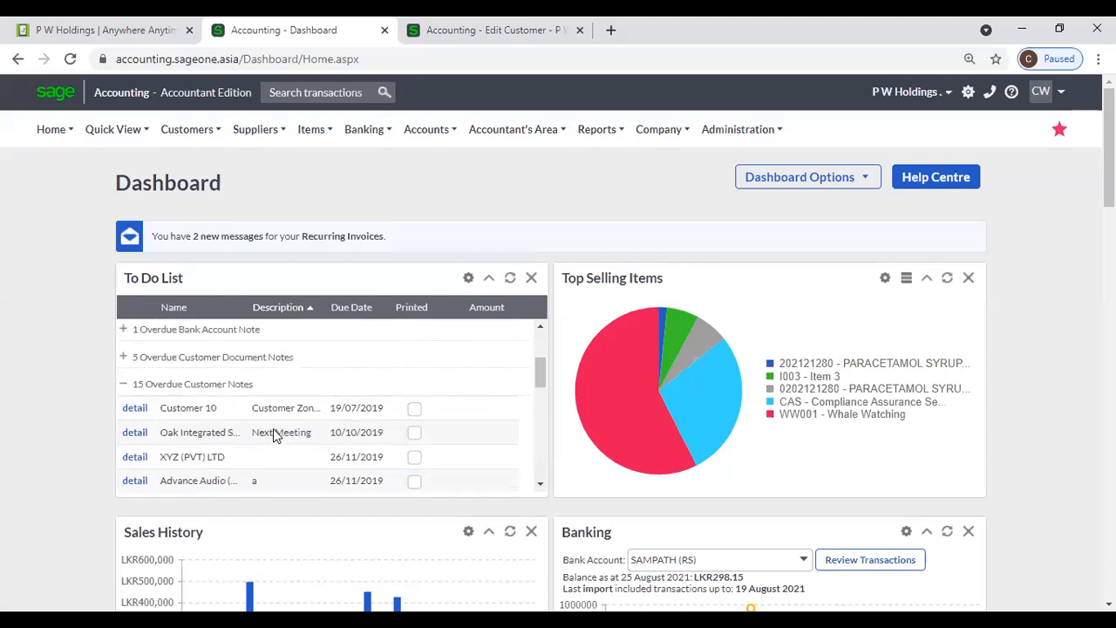
left_click(454, 29)
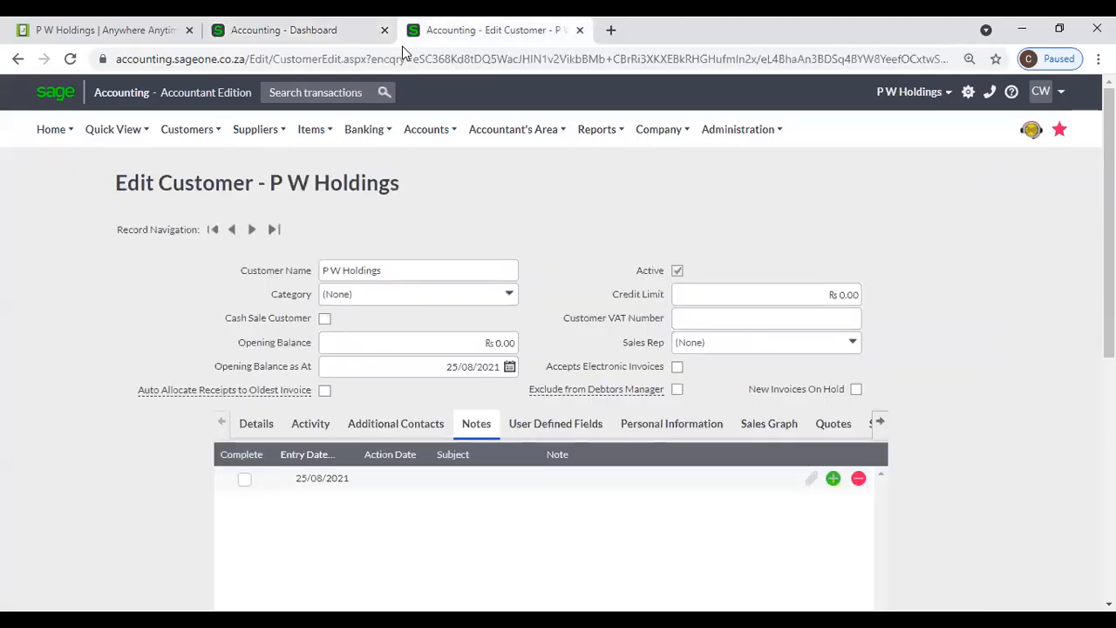
- Add a note dated 30/08/2021 with subject 'meeting' and text 'Customer Meeting', then a blank row
left_click(425, 487)
left_click(423, 480)
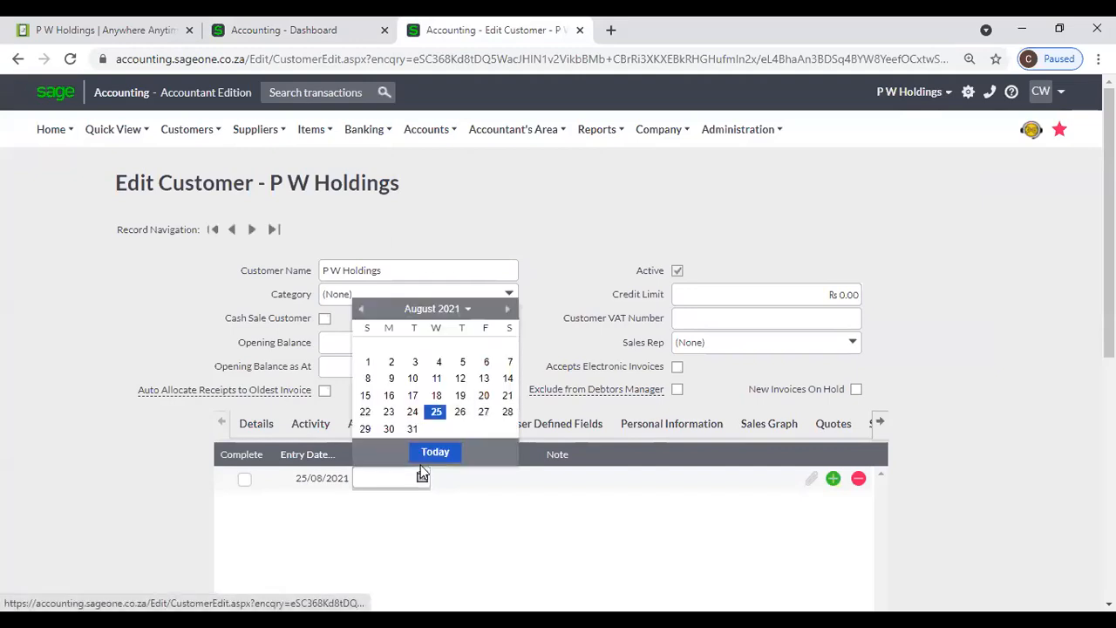
left_click(387, 429)
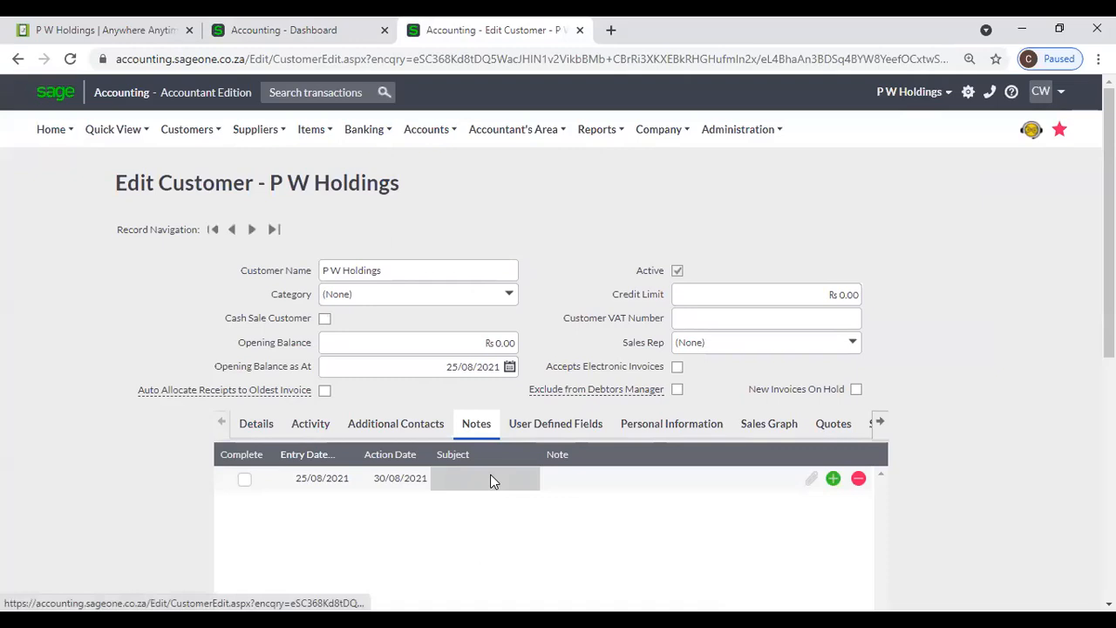
left_click(491, 480)
type("meeting")
key("Tab")
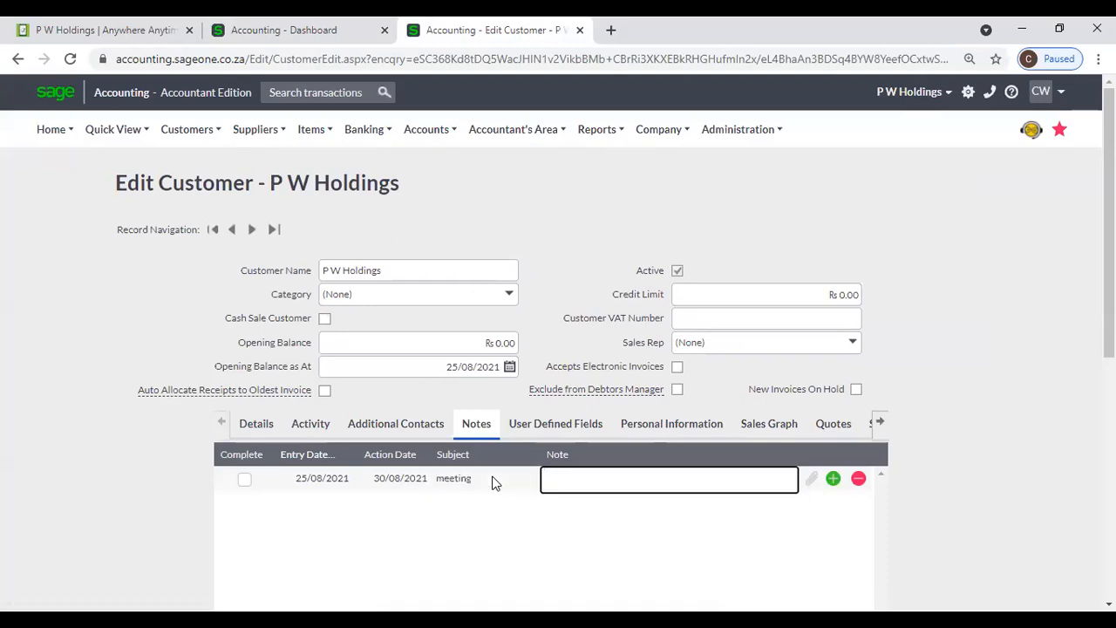
type("Customer Meeting")
left_click(1079, 496)
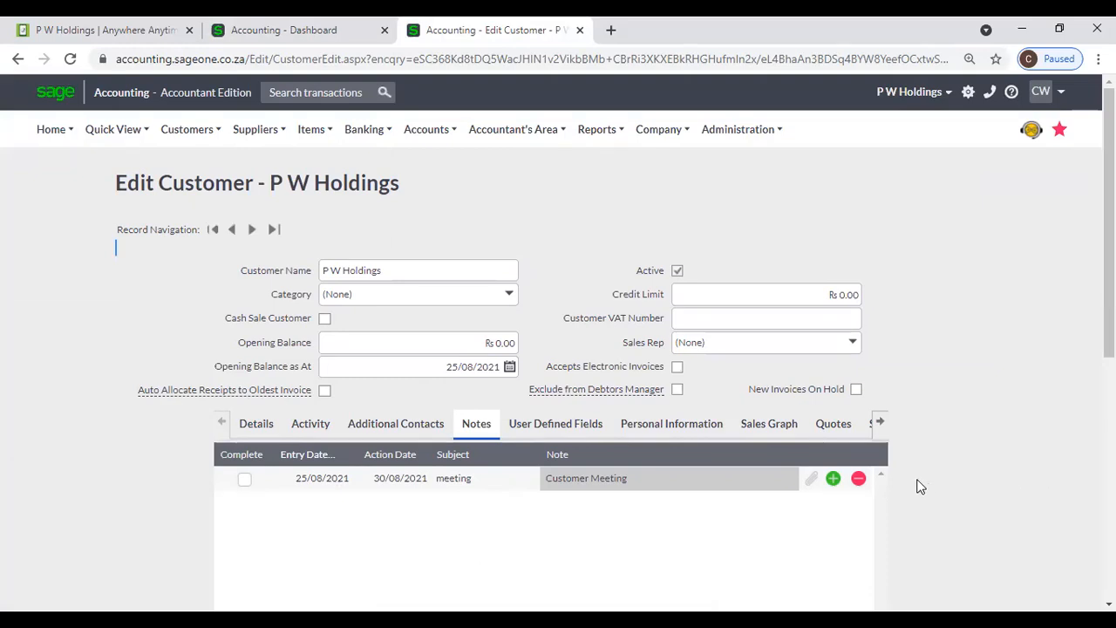
left_click(833, 478)
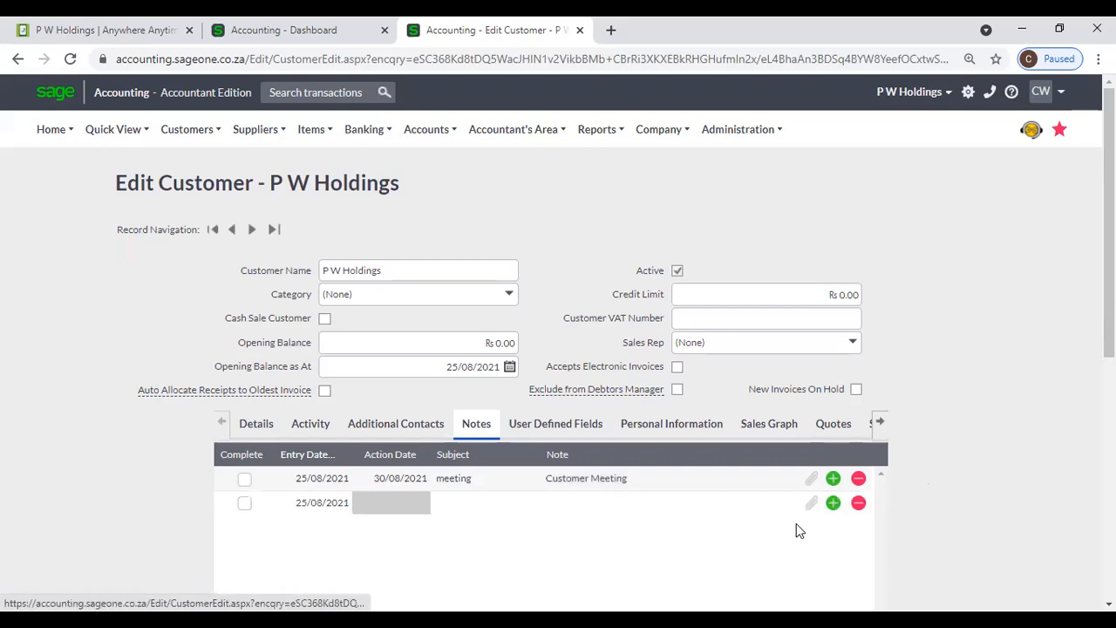
left_click(812, 481)
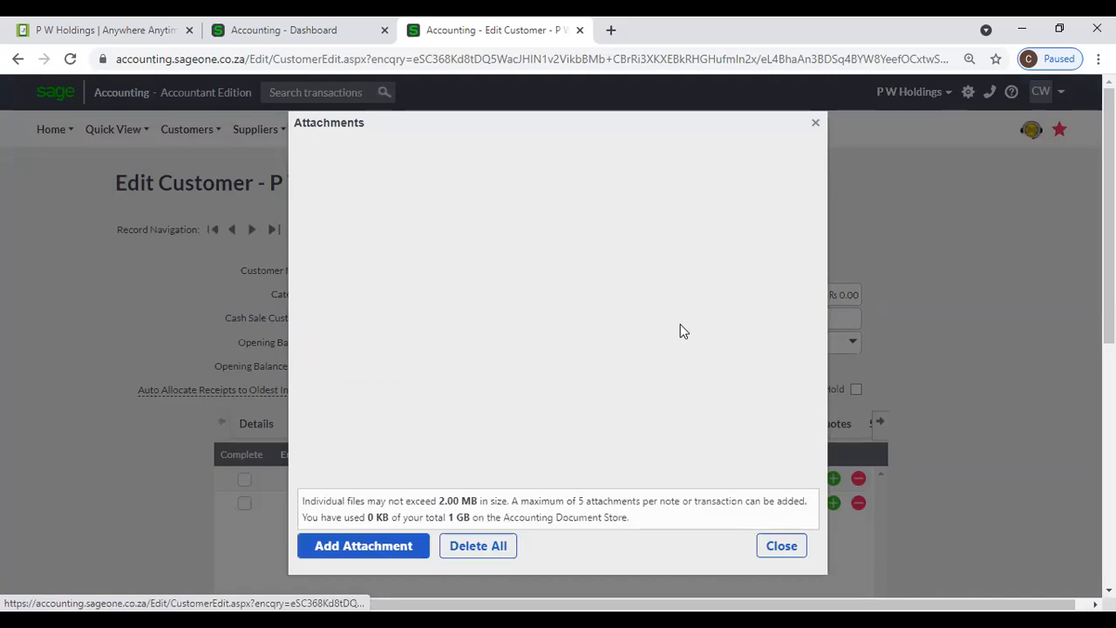
left_click(401, 549)
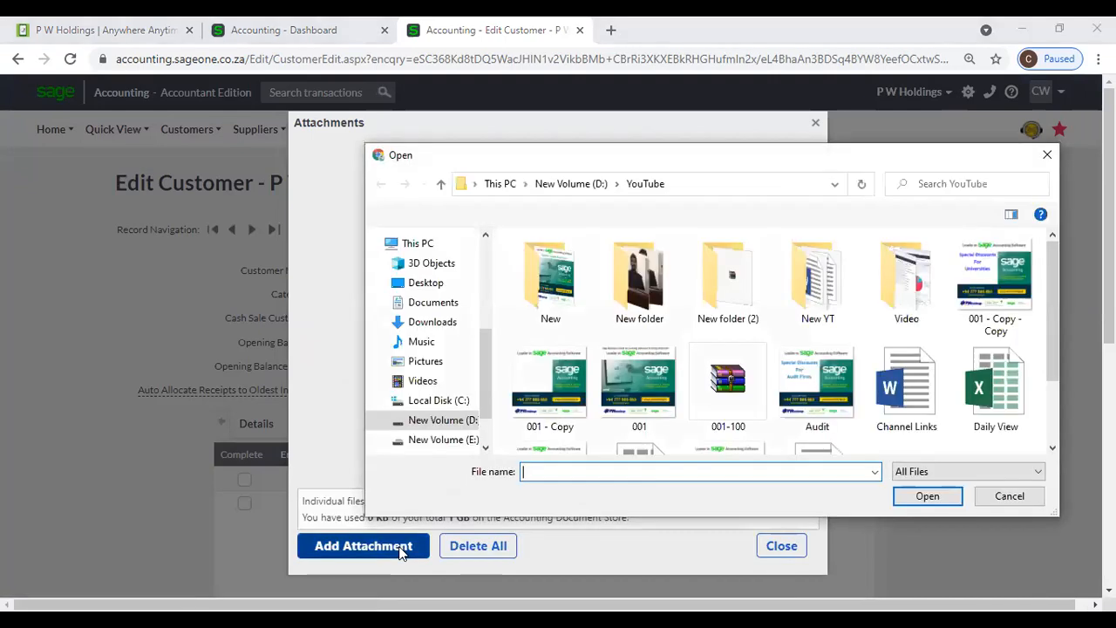
left_click(1047, 157)
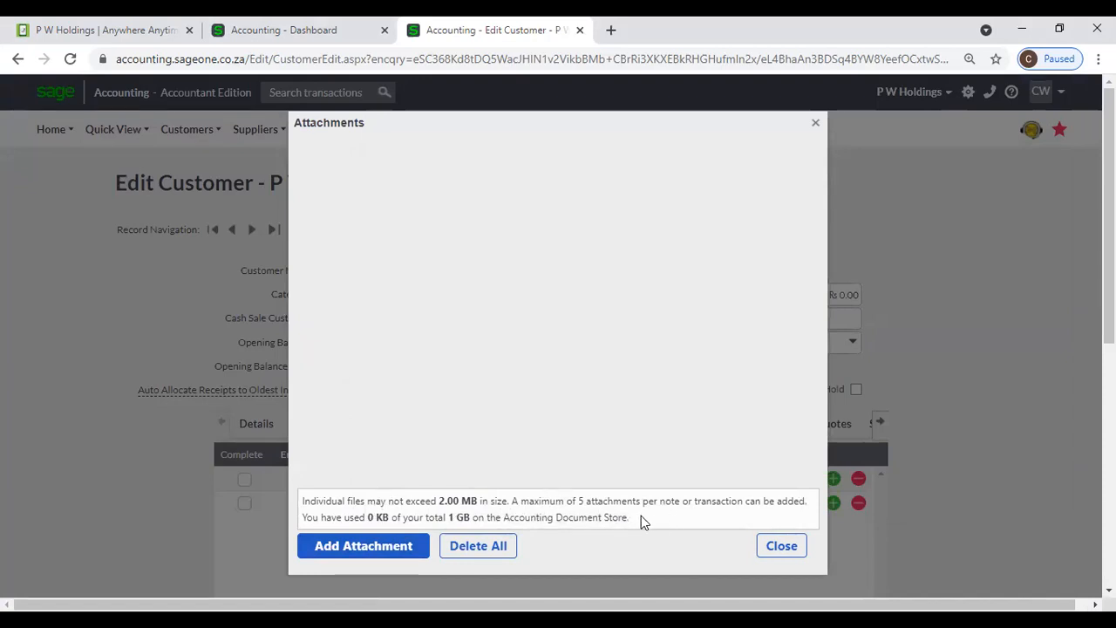
left_click(786, 553)
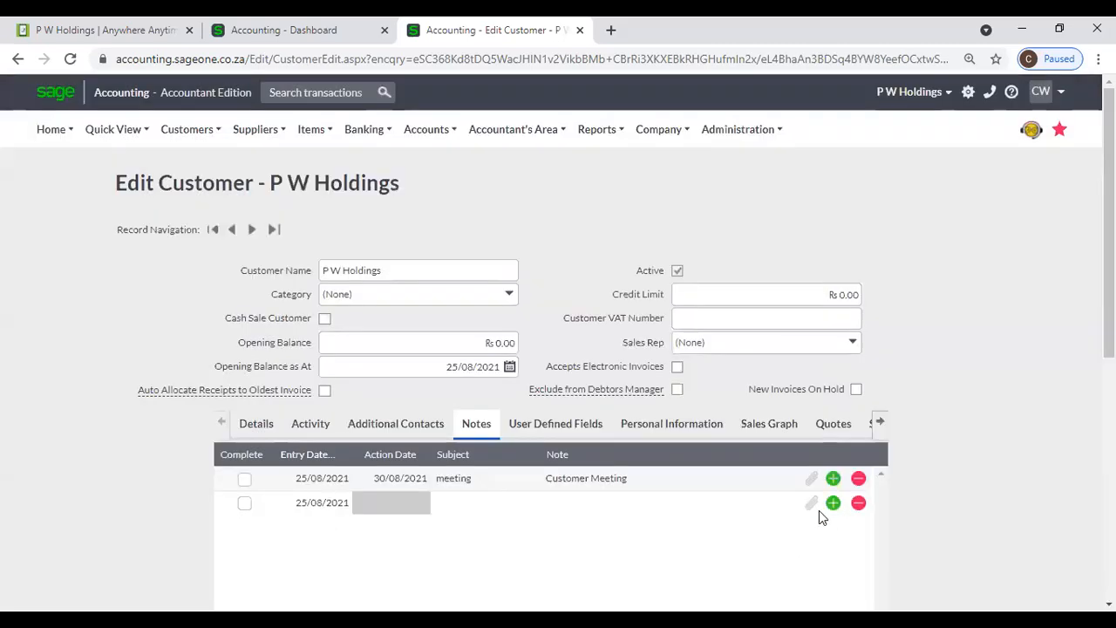
scroll(820, 516, "down", 5)
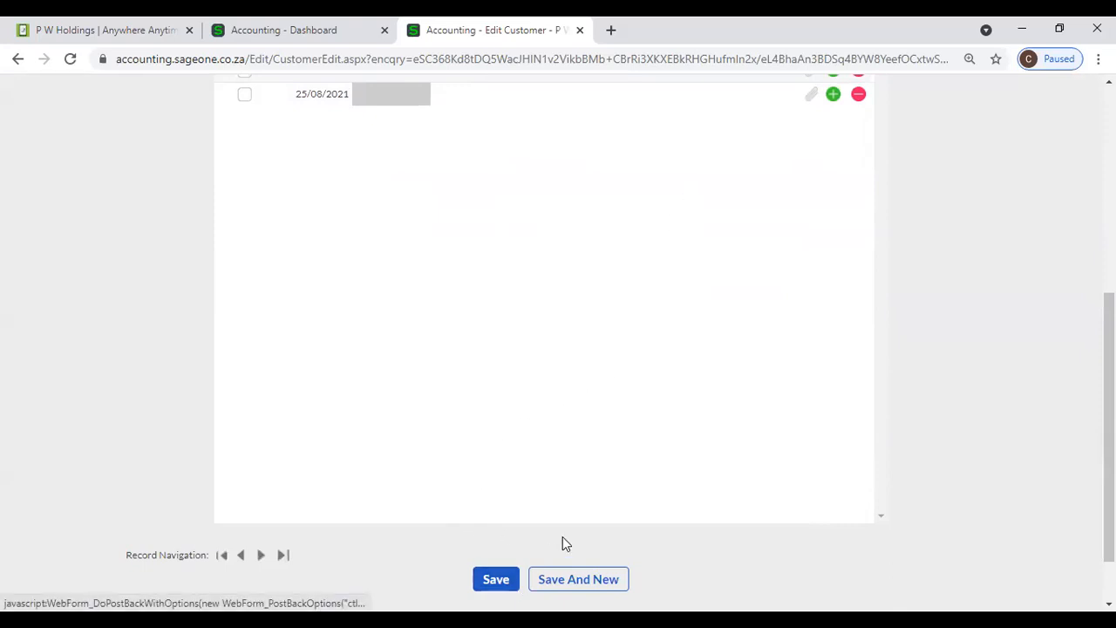
- Review P W Holdings' User Defined Fields (Agreement No., Agreement Start Date) after checking the Details tab
scroll(562, 537, "up", 3)
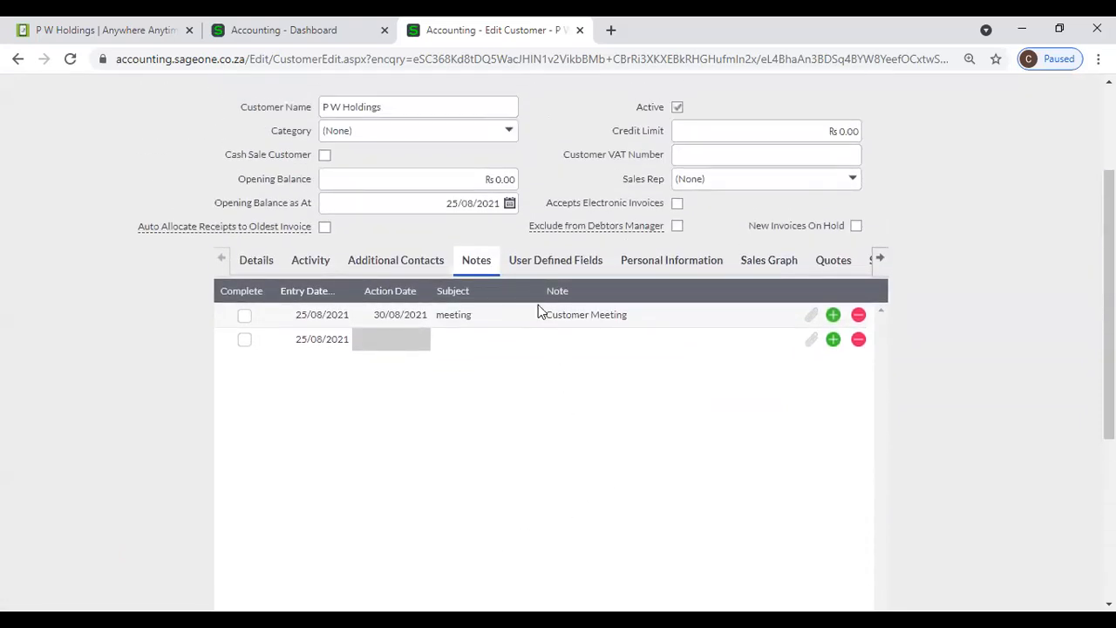
left_click(530, 265)
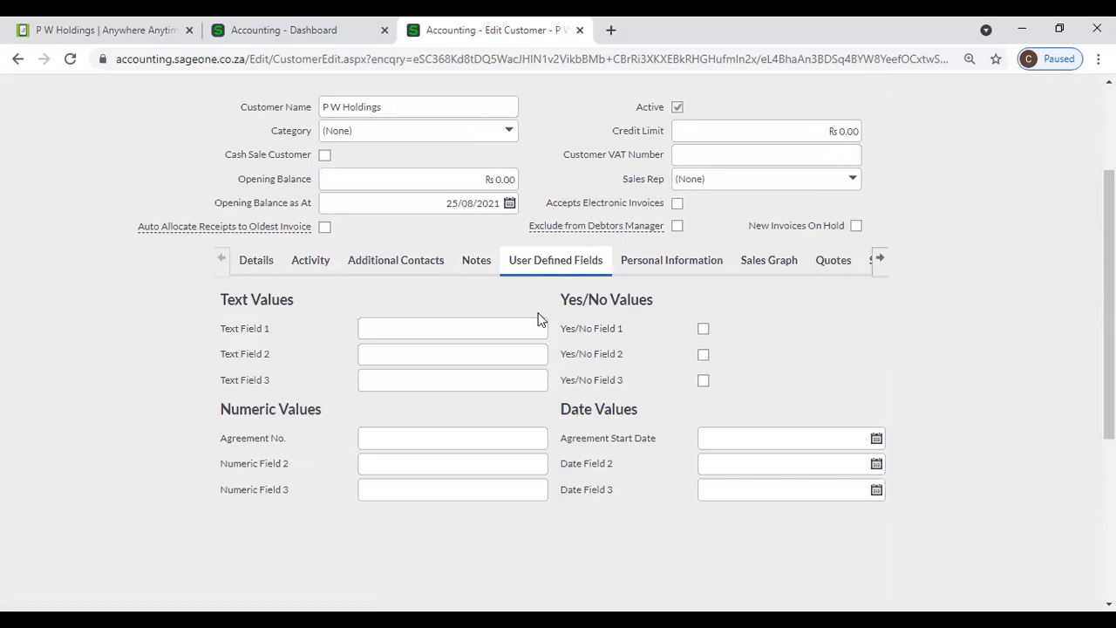
left_click(262, 266)
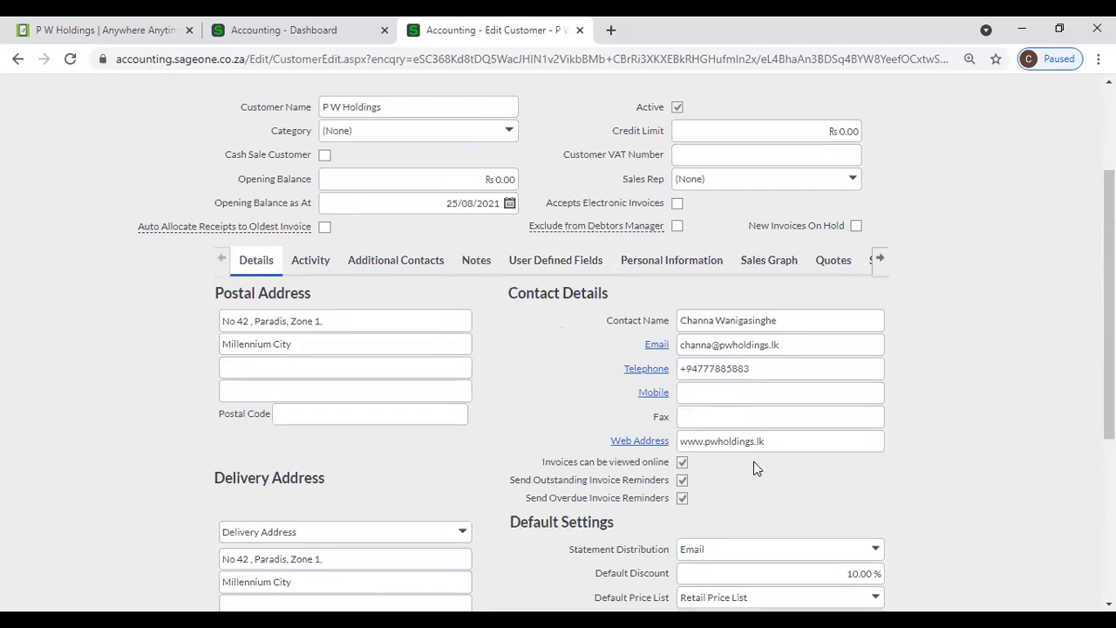
scroll(812, 423, "down", 1)
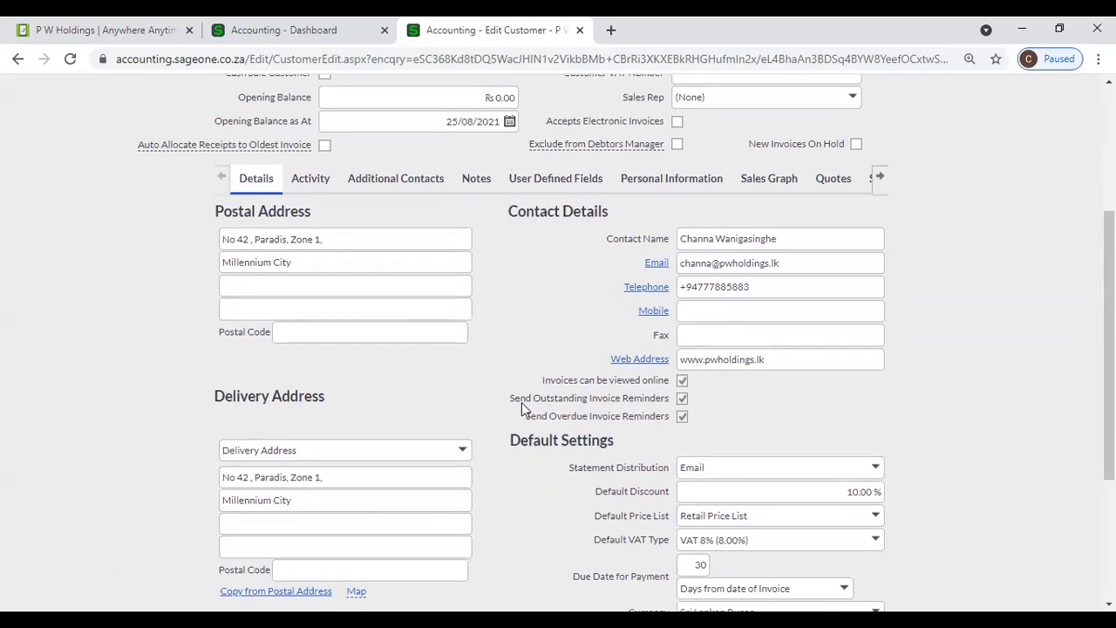
left_click(562, 191)
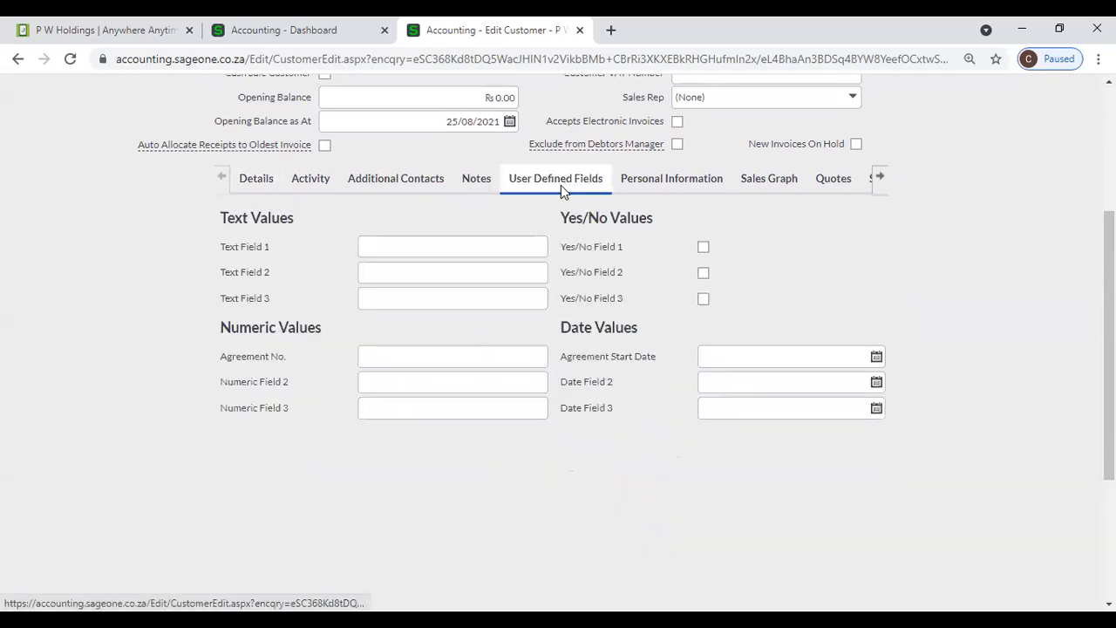
scroll(636, 453, "up", 1)
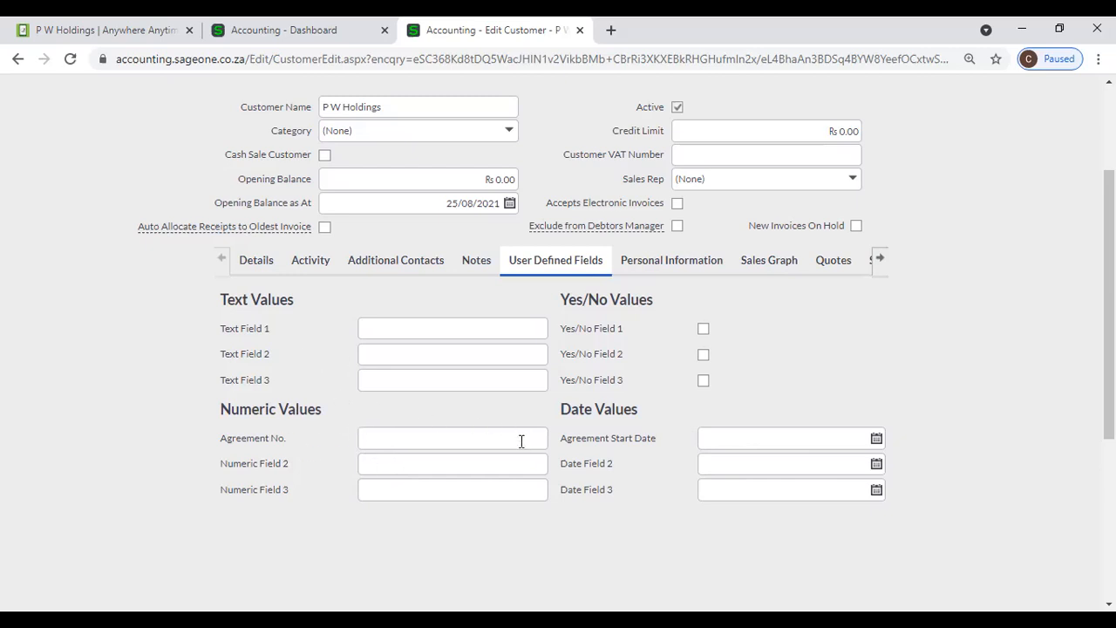
right_click(454, 41)
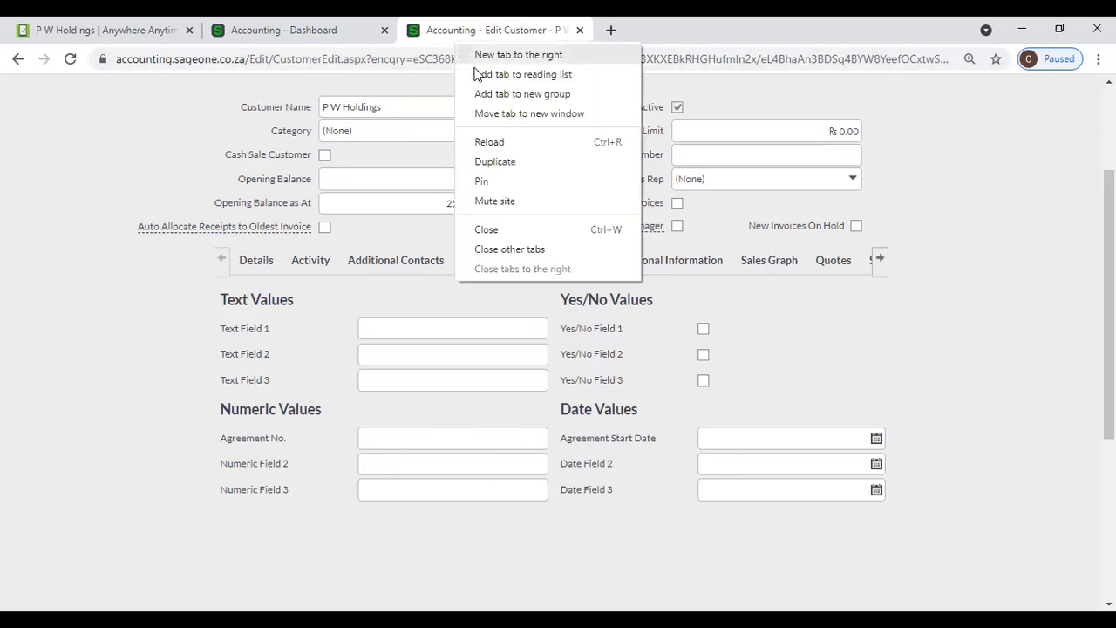
- Duplicate the Edit Customer tab and open Company > Change Company Settings in the copy
left_click(501, 159)
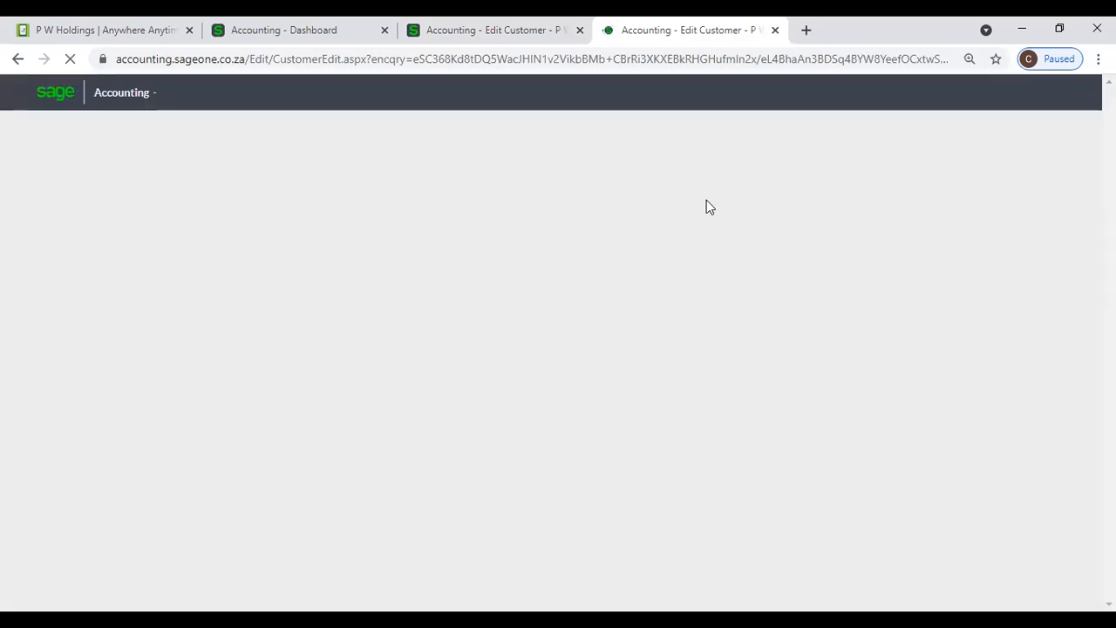
mouse_move(662, 139)
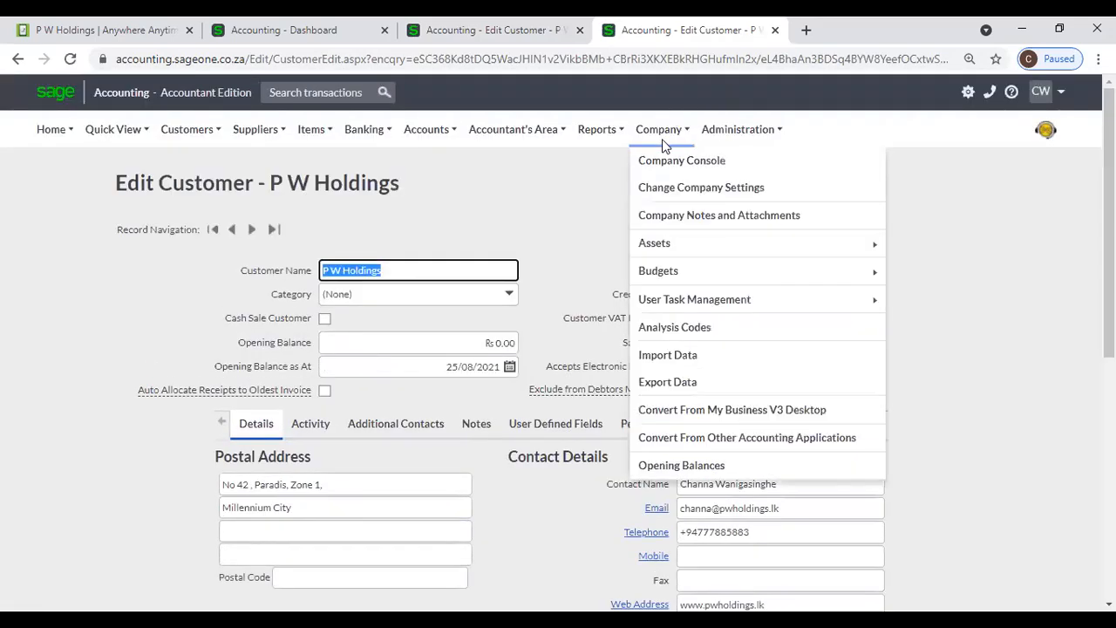
left_click(672, 191)
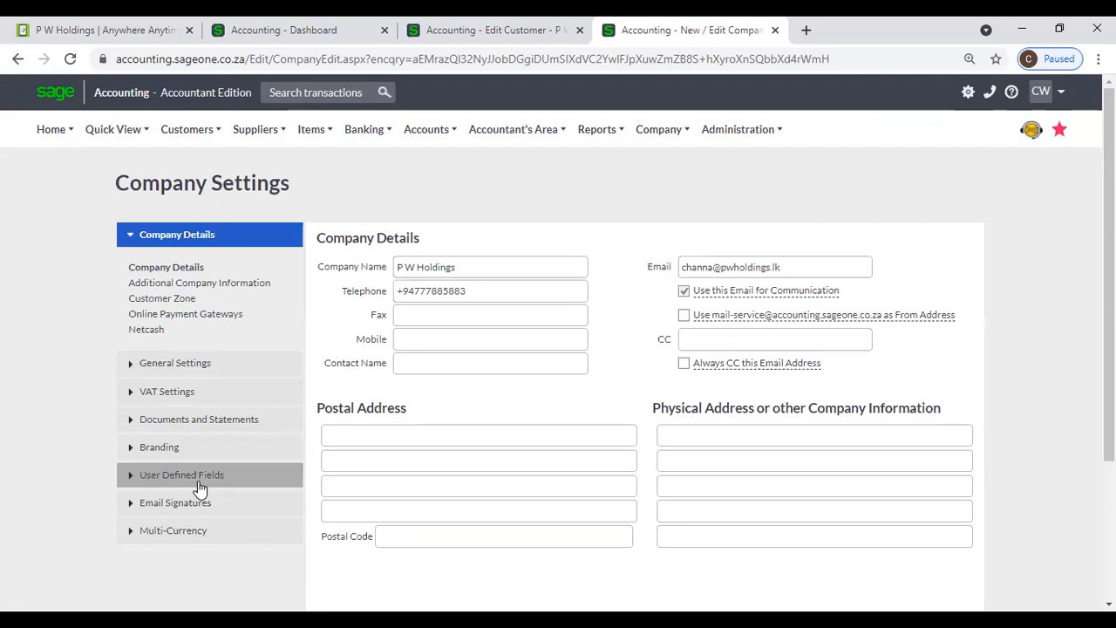
- Show the customer user-defined field labels in Company Settings and compare them with the customer record
left_click(198, 480)
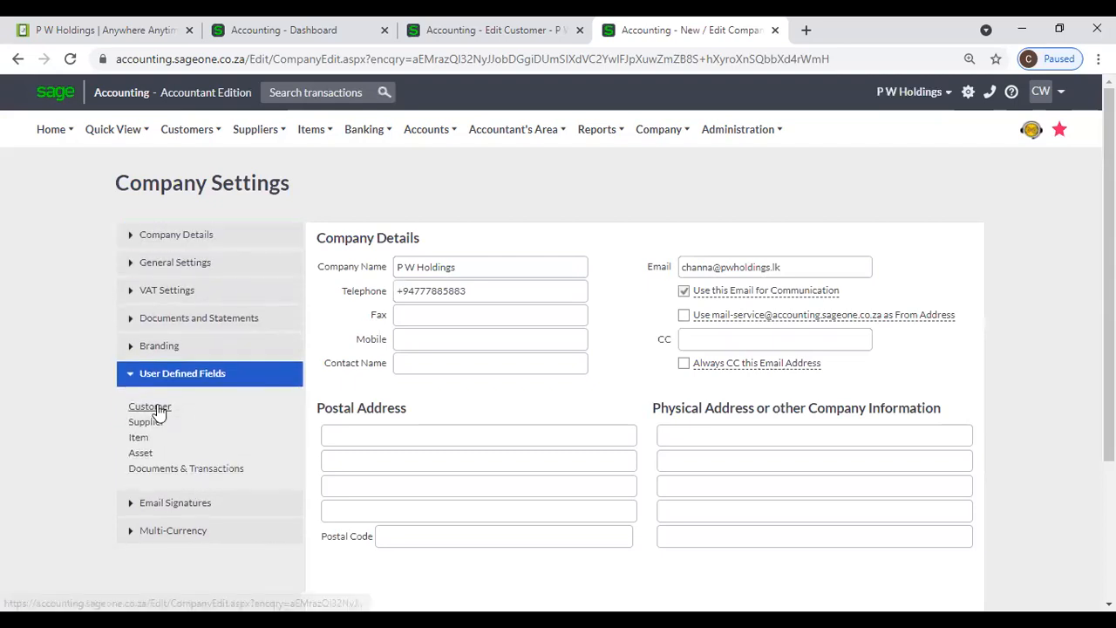
left_click(149, 407)
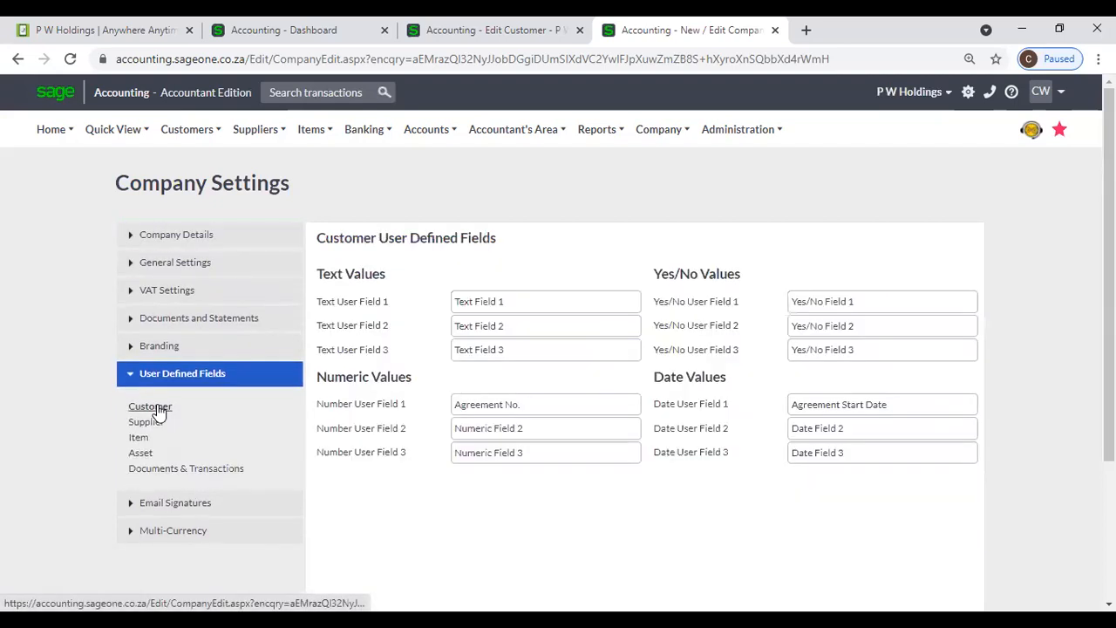
triple_click(526, 302)
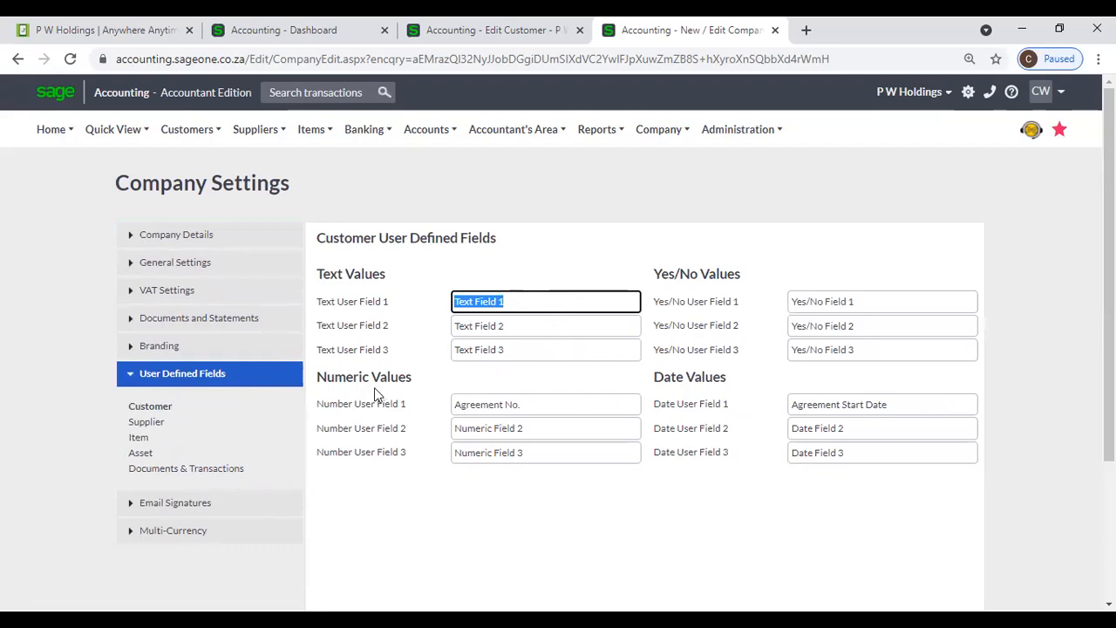
triple_click(552, 403)
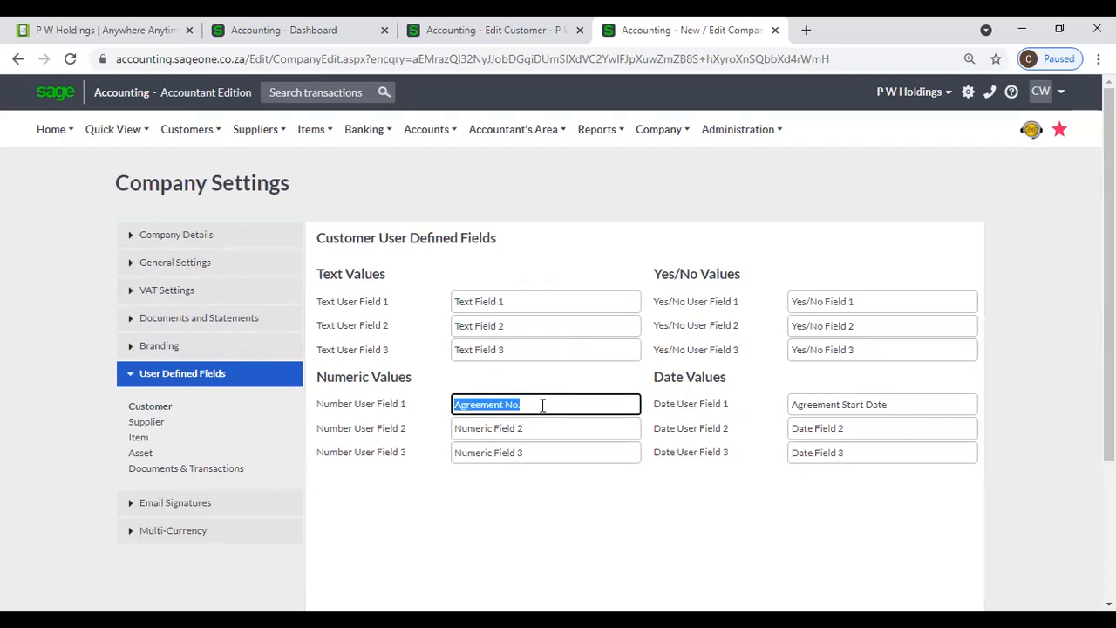
left_click(422, 43)
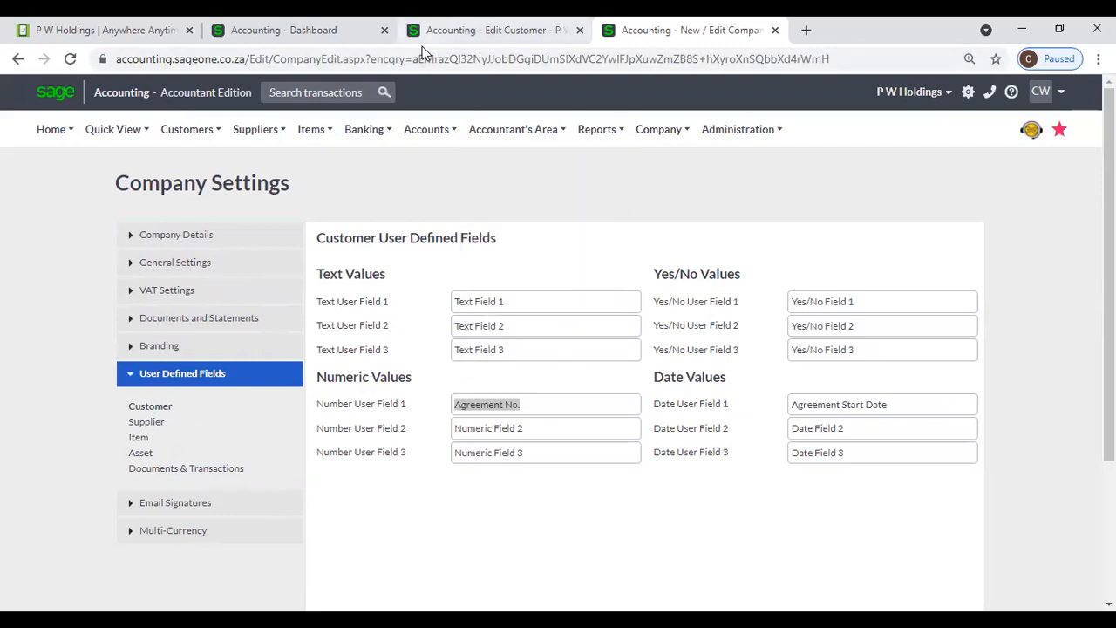
left_click(422, 44)
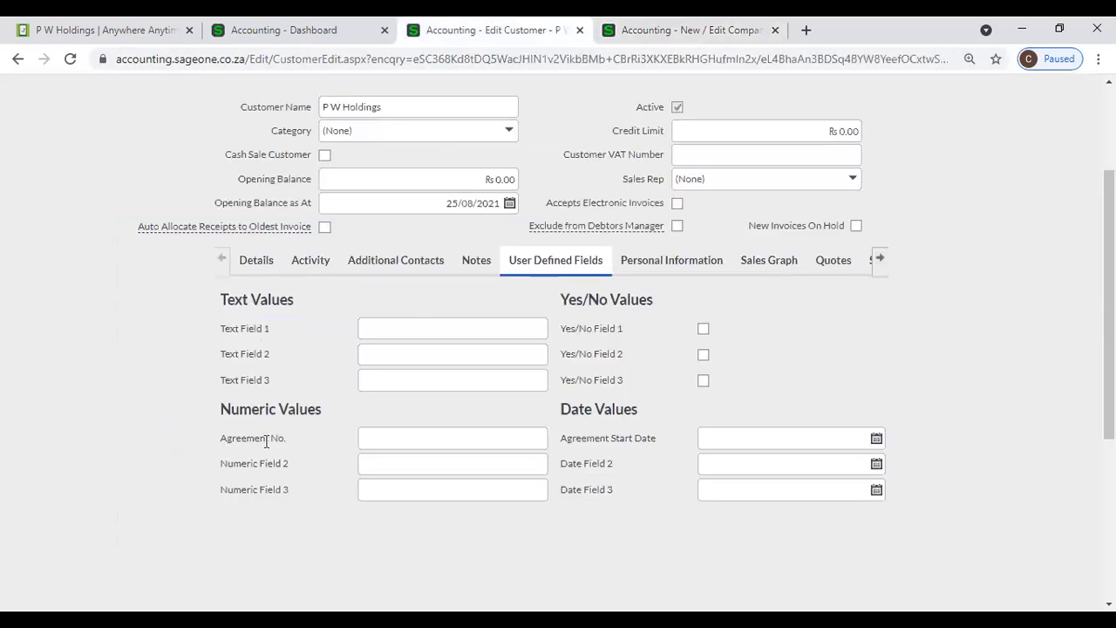
left_click(705, 44)
- Relabel Date Field 3 as 'Birthday' and save the company settings
left_click(871, 453)
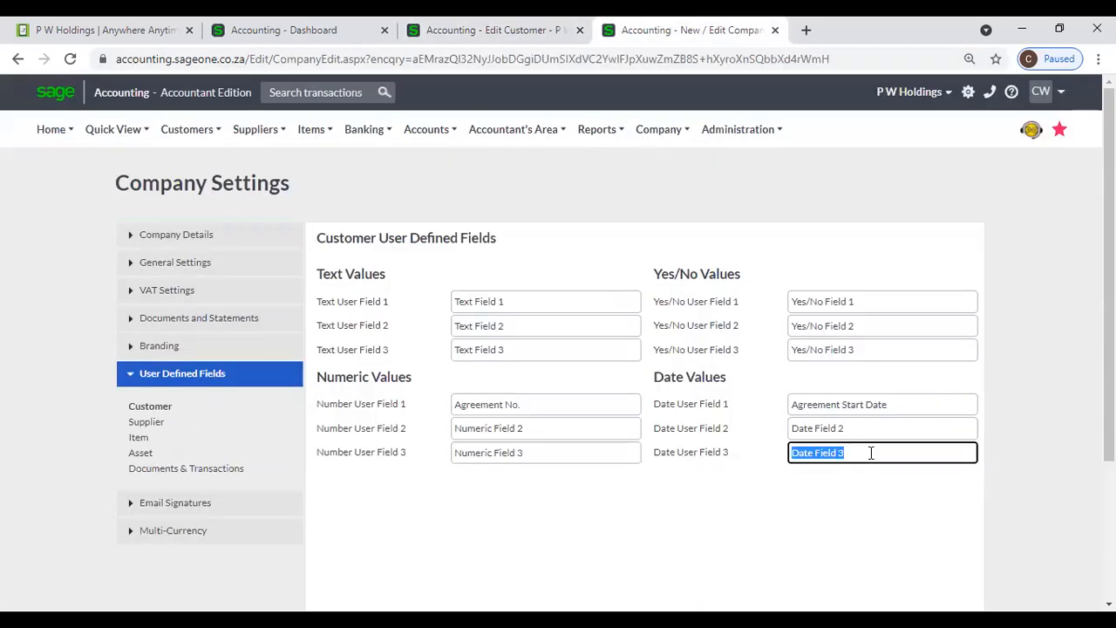
type("Birthday")
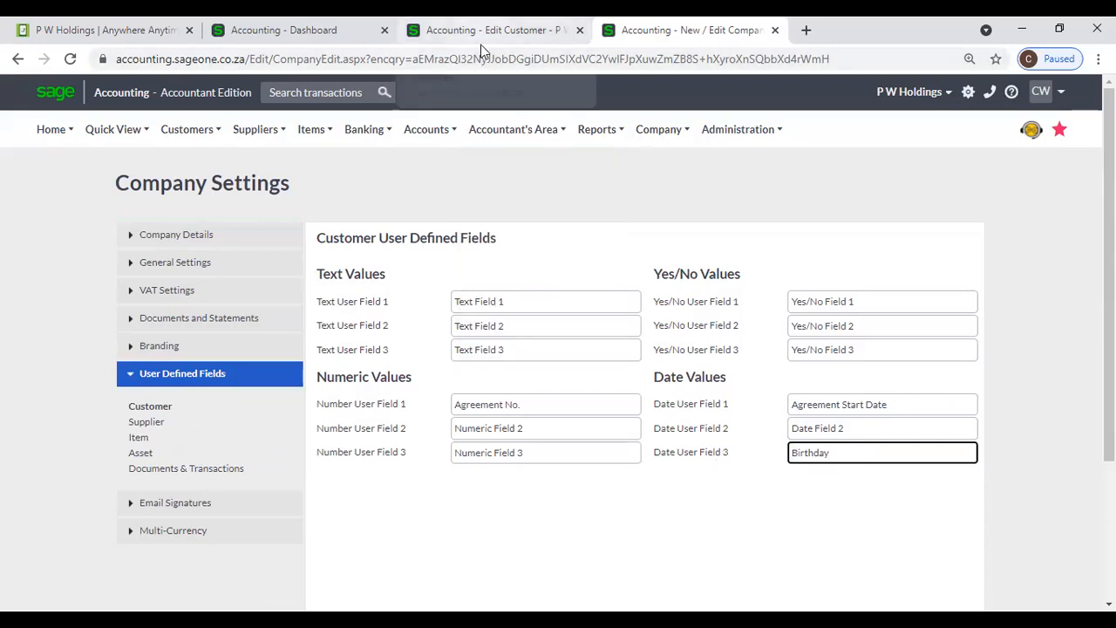
scroll(584, 332, "down", 3)
left_click(461, 509)
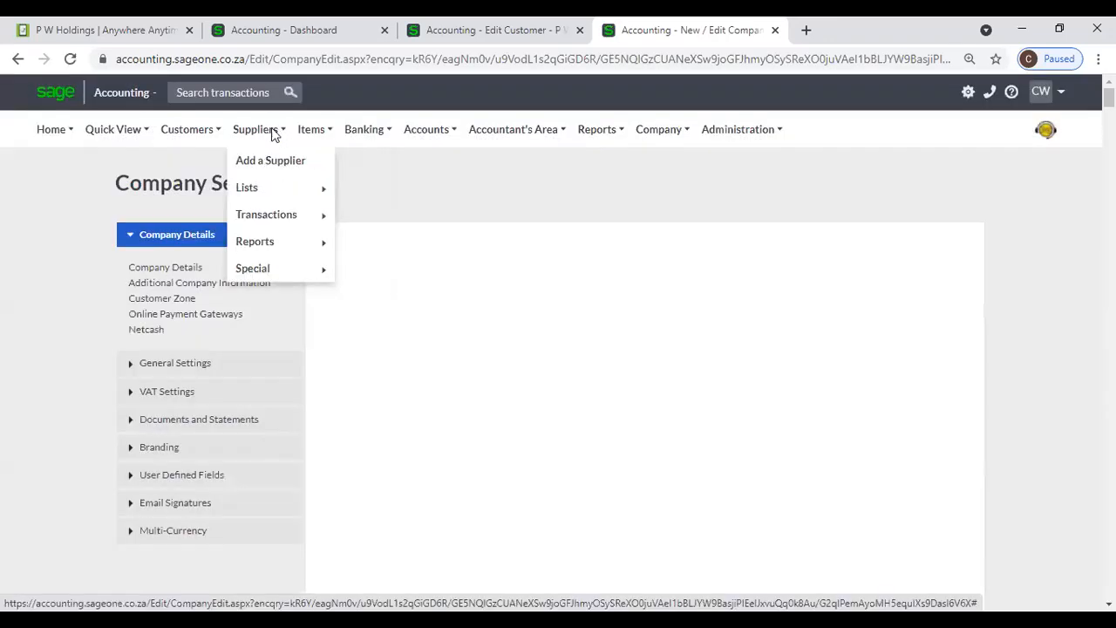
- Check a new customer's User Defined Fields for the Birthday date field, then return to P W Holdings
mouse_move(187, 129)
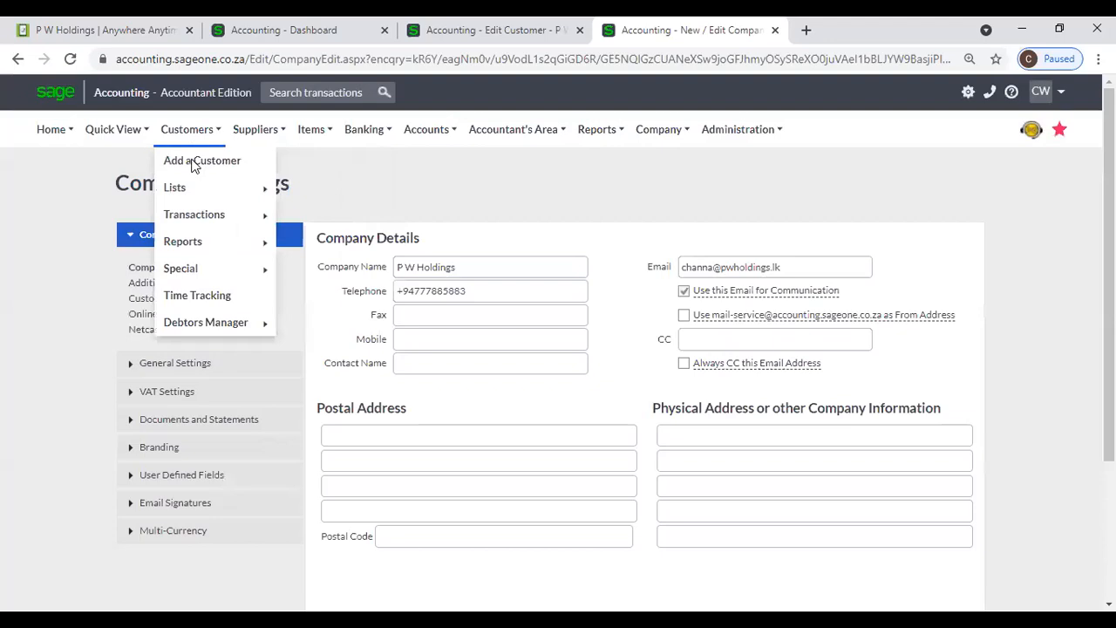
left_click(196, 165)
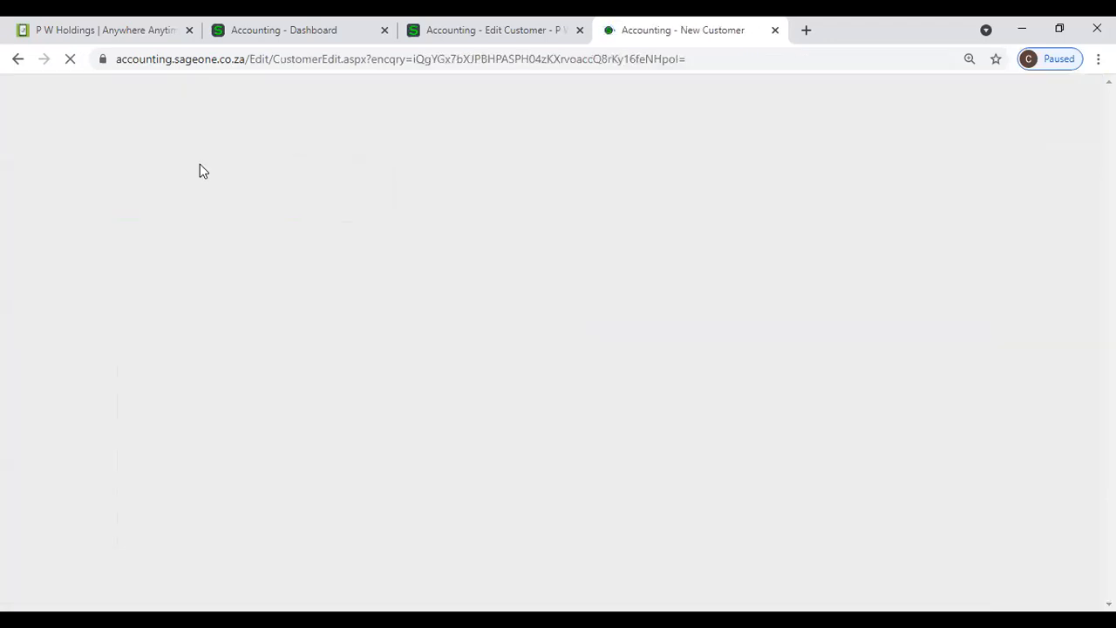
left_click(570, 424)
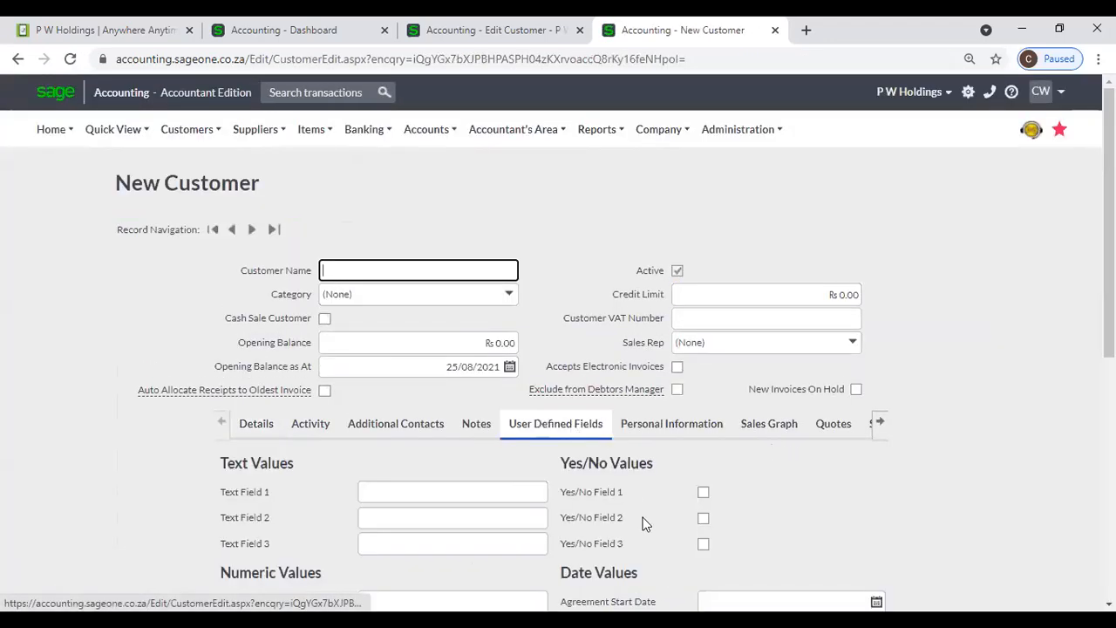
scroll(645, 524, "down", 2)
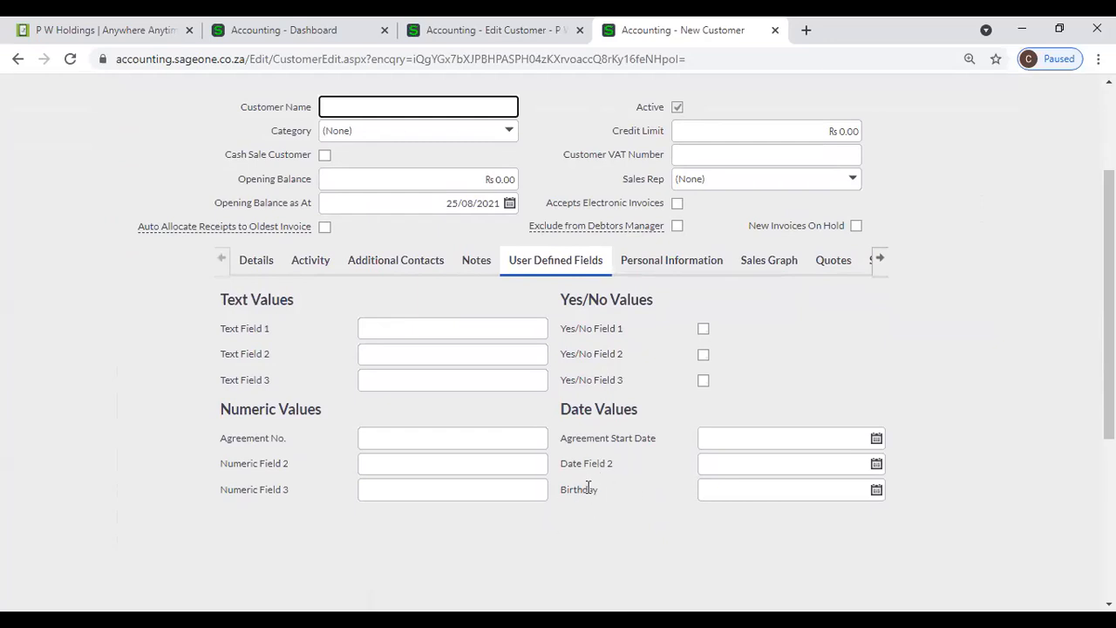
left_click(477, 35)
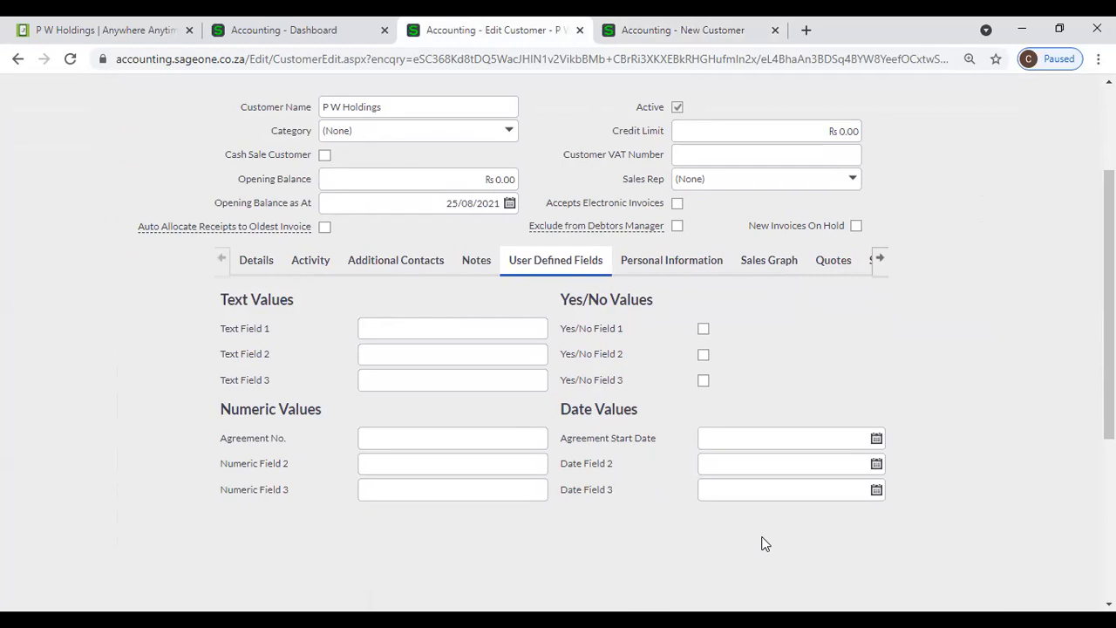
- Tick and untick Extended Removal Date on Personal Information, then go to the Dashboard tab
left_click(656, 269)
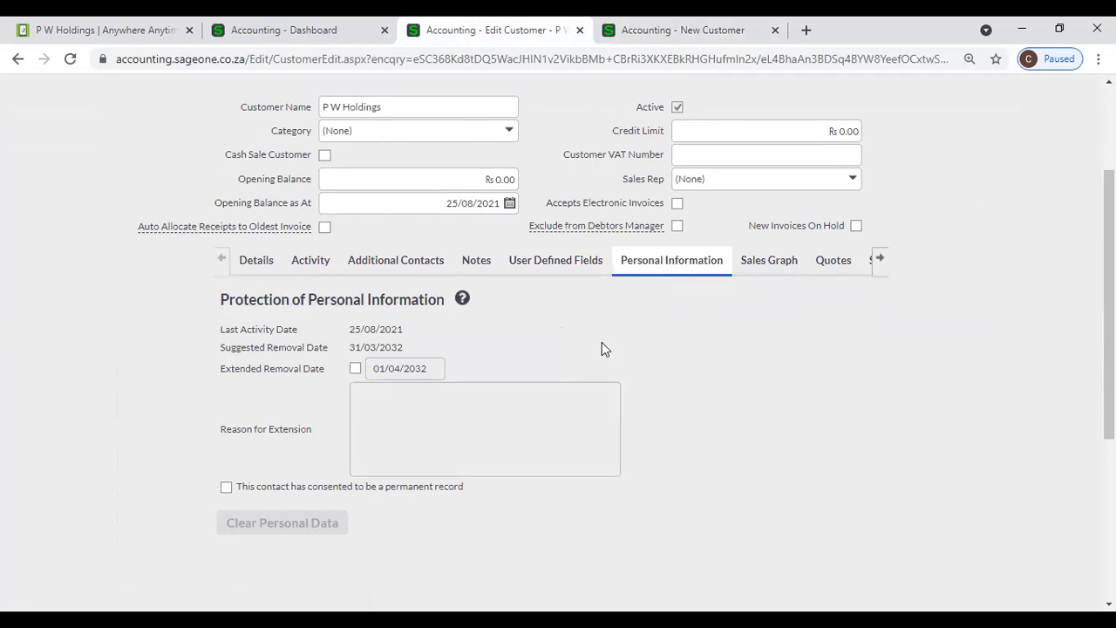
left_click(356, 369)
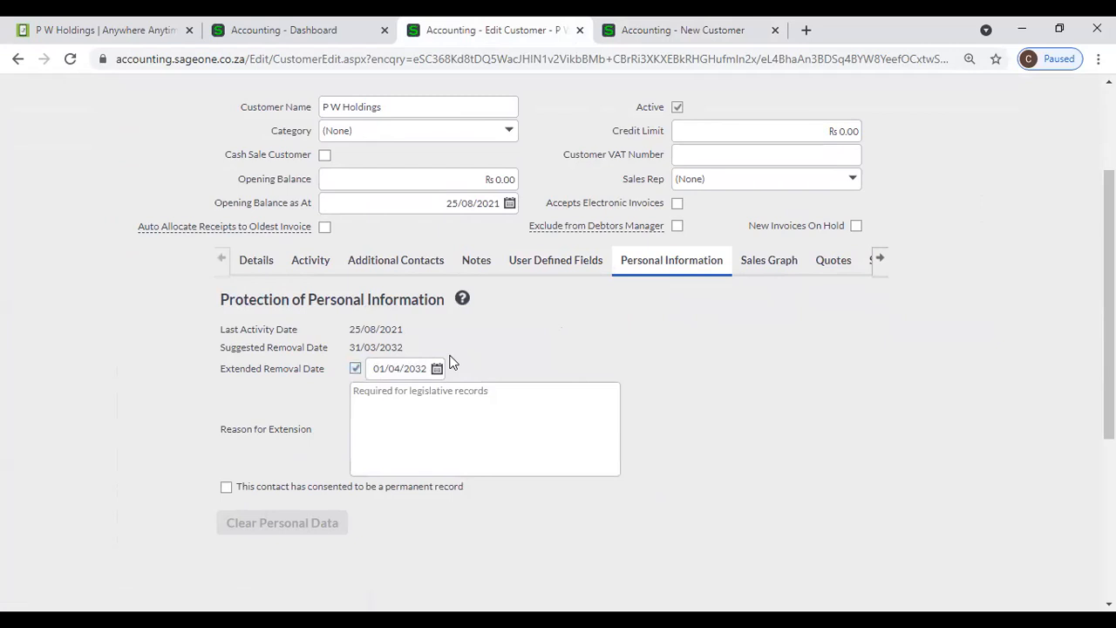
left_click(356, 369)
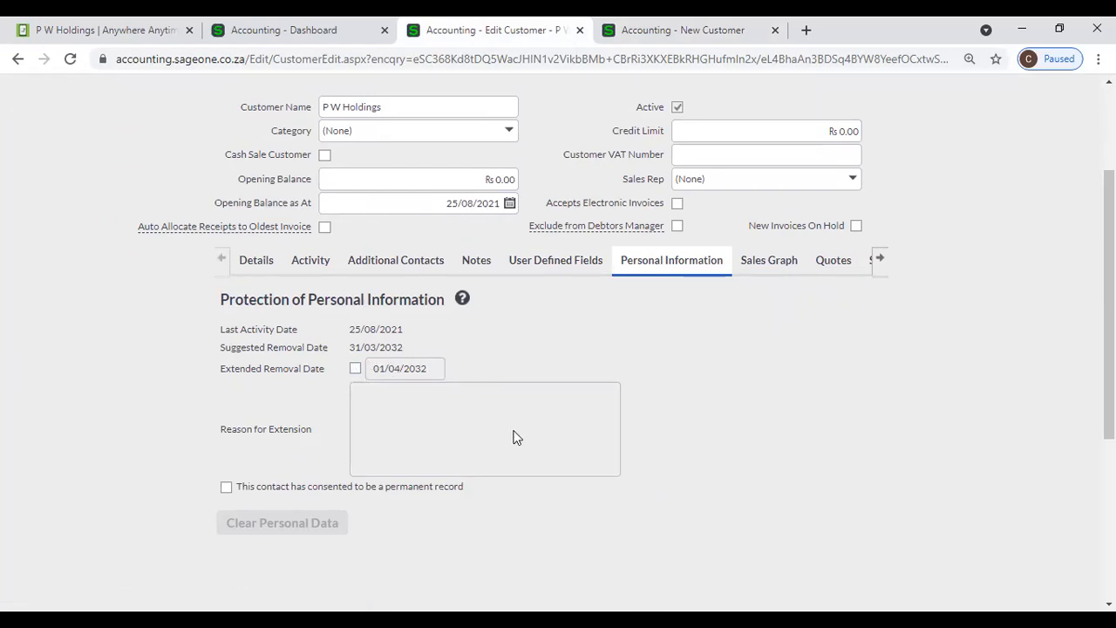
left_click(777, 260)
left_click(345, 35)
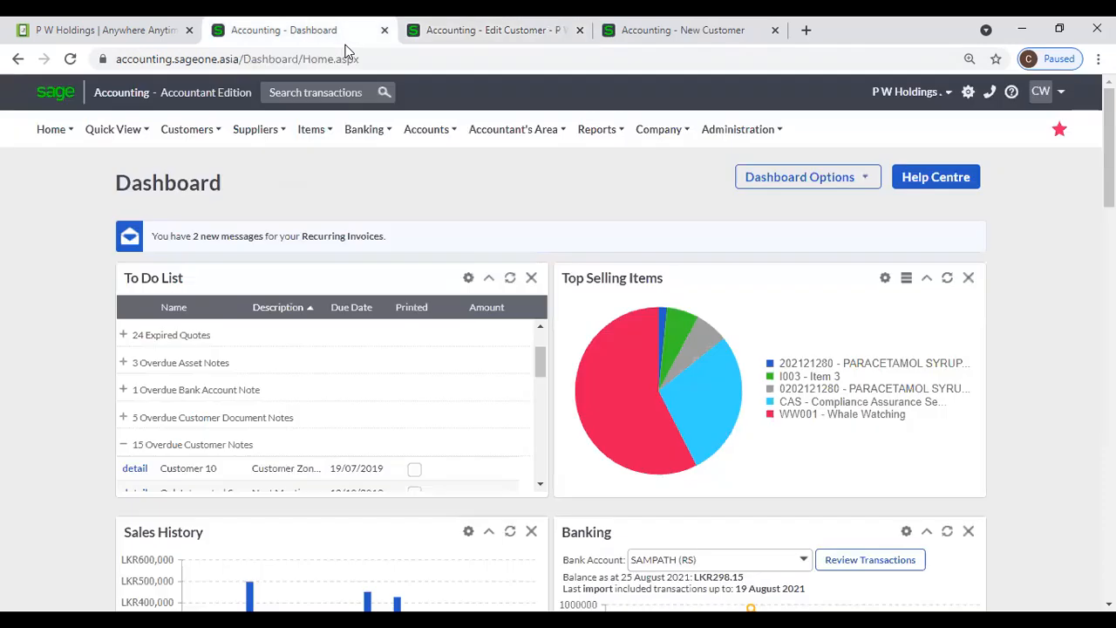
- Open Accounting Software (Pvt) Ltd from Customers > Lists > List of Customers
mouse_move(186, 131)
mouse_move(253, 187)
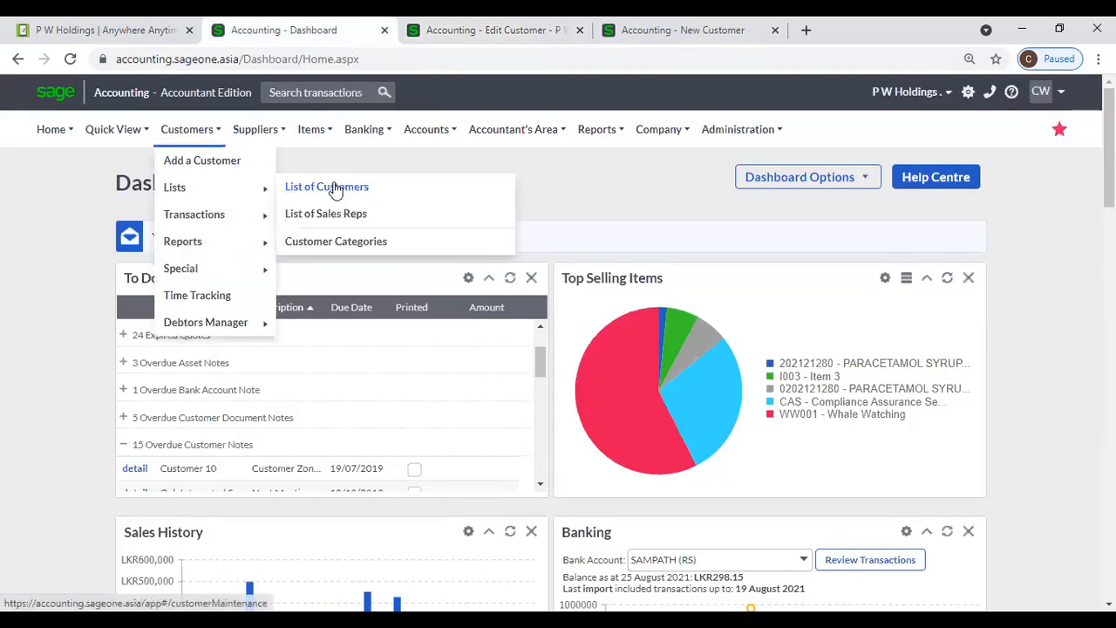
left_click(335, 188)
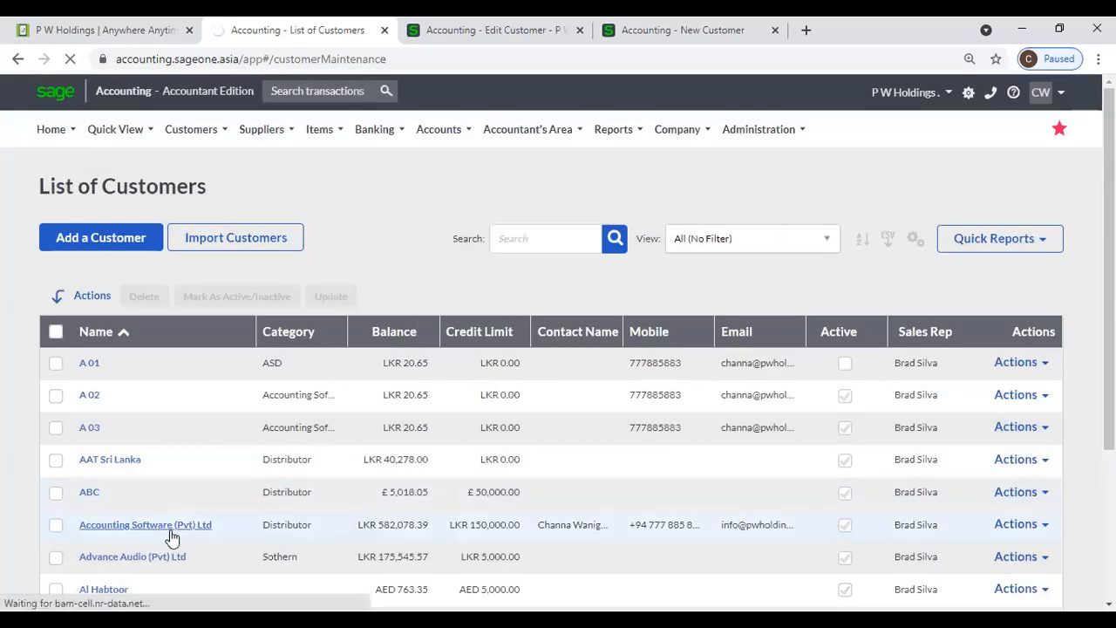
left_click(171, 531)
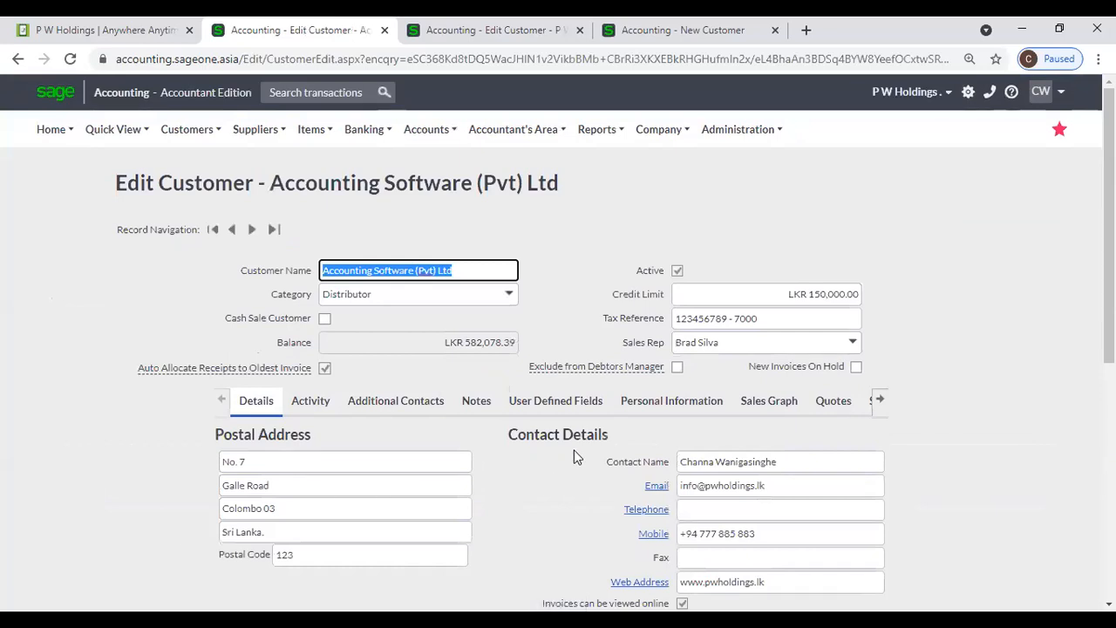
- Drill into the customer's sales graph down to November 2020's daily sales
left_click(767, 406)
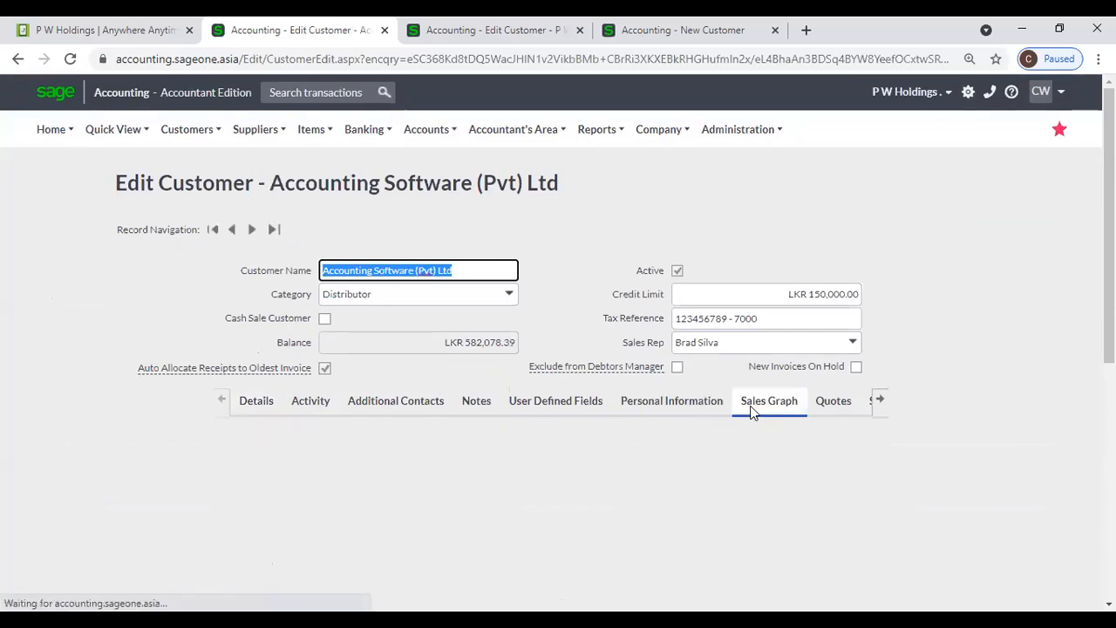
scroll(767, 454, "down", 2)
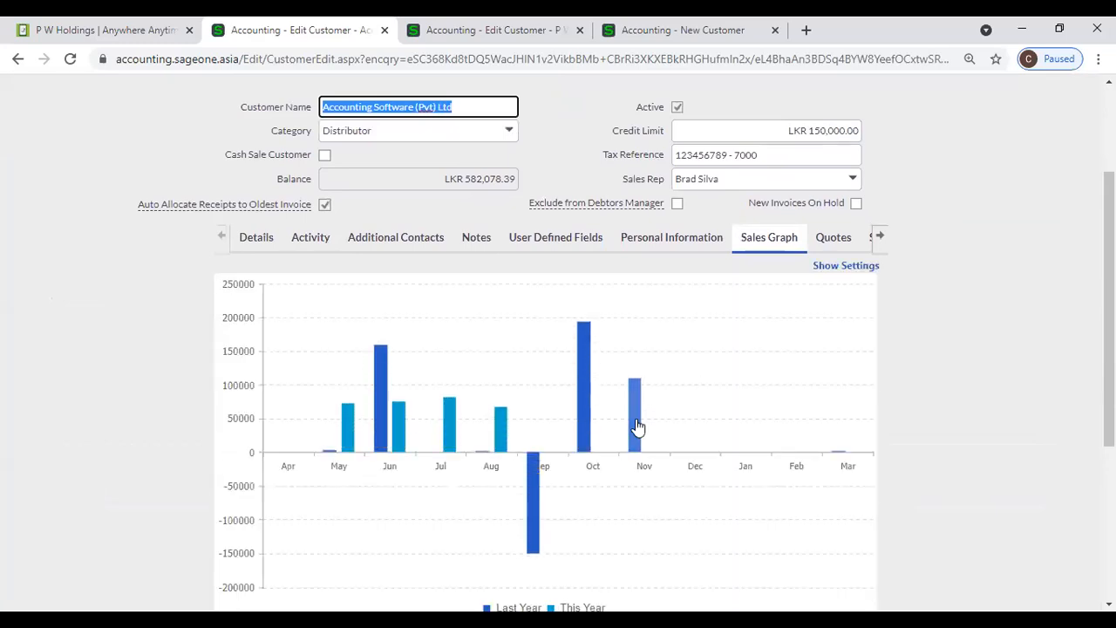
scroll(503, 480, "down", 1)
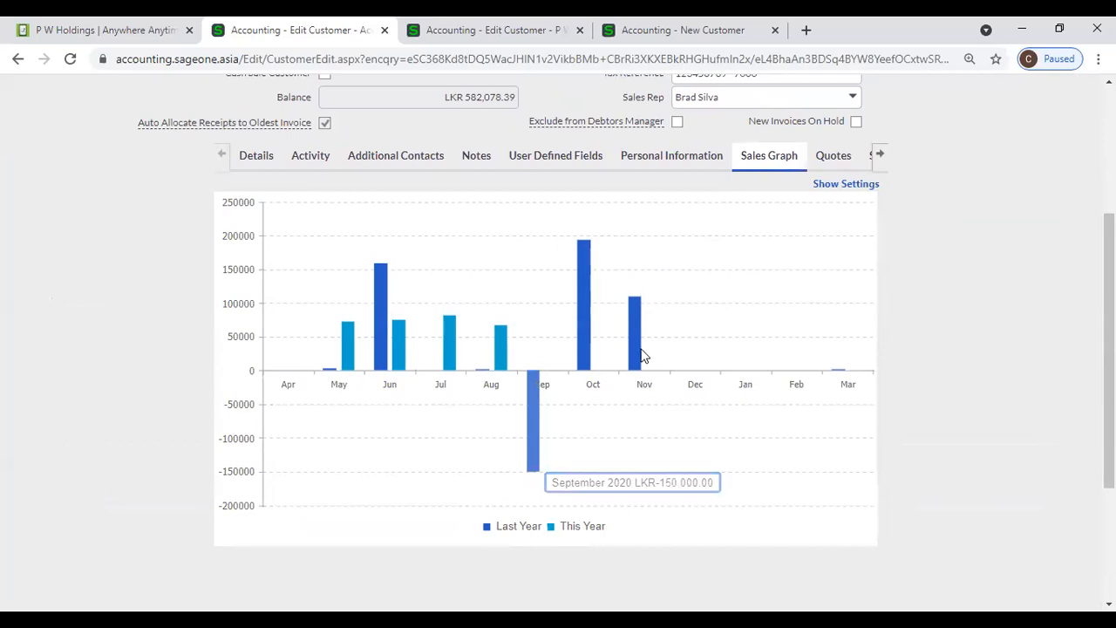
mouse_move(640, 352)
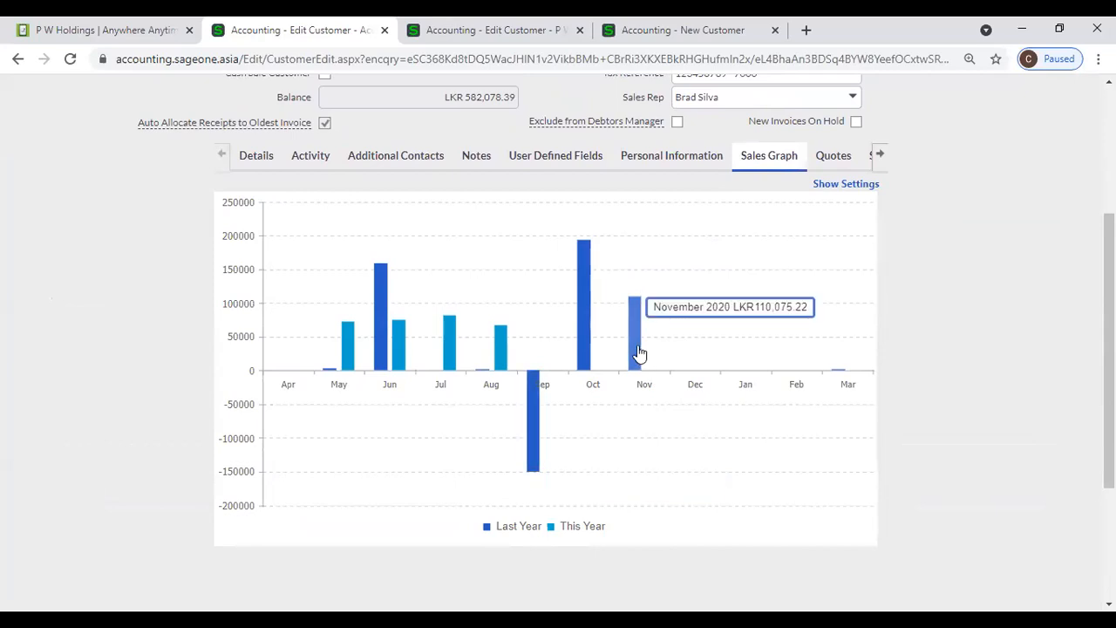
left_click(639, 353)
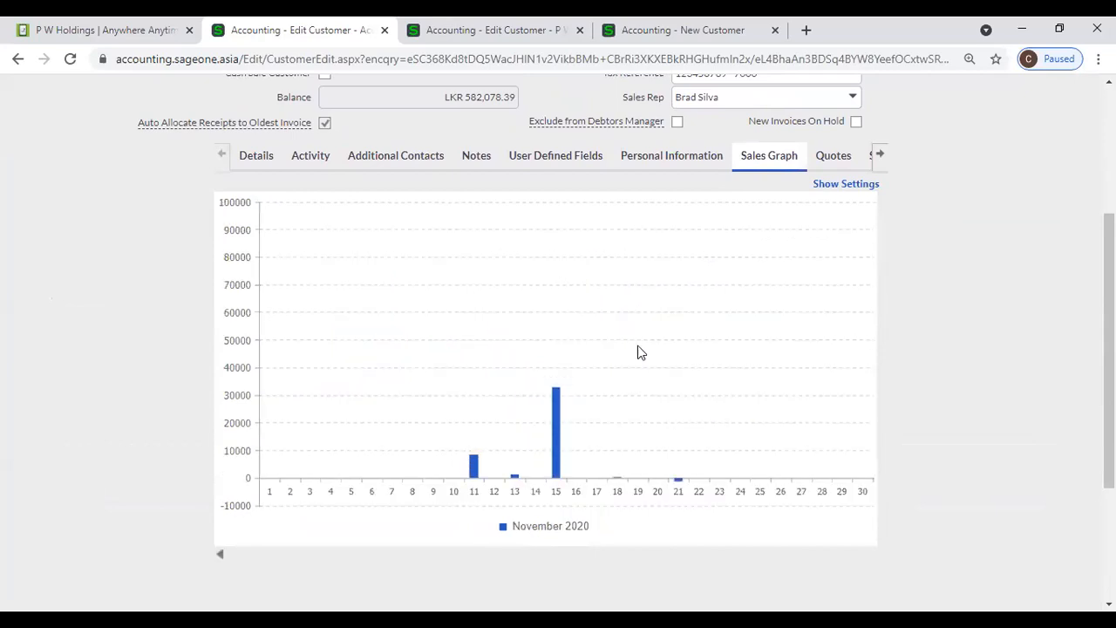
- View the transactions behind day 15's sales, then open the customer's Quotes section
left_click(556, 410)
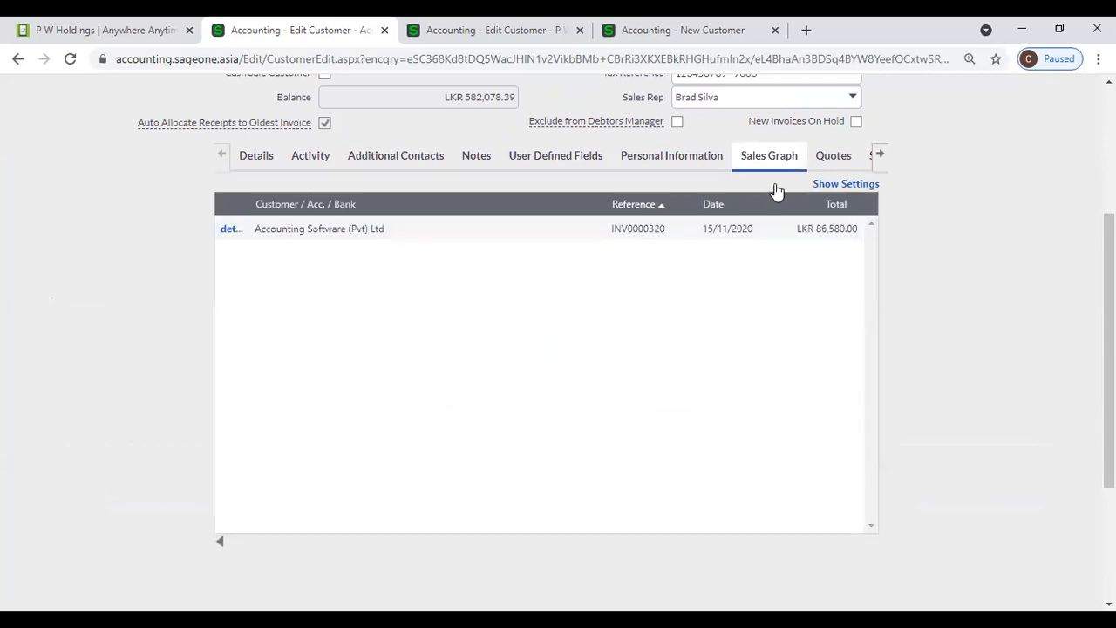
left_click(824, 166)
left_click(881, 156)
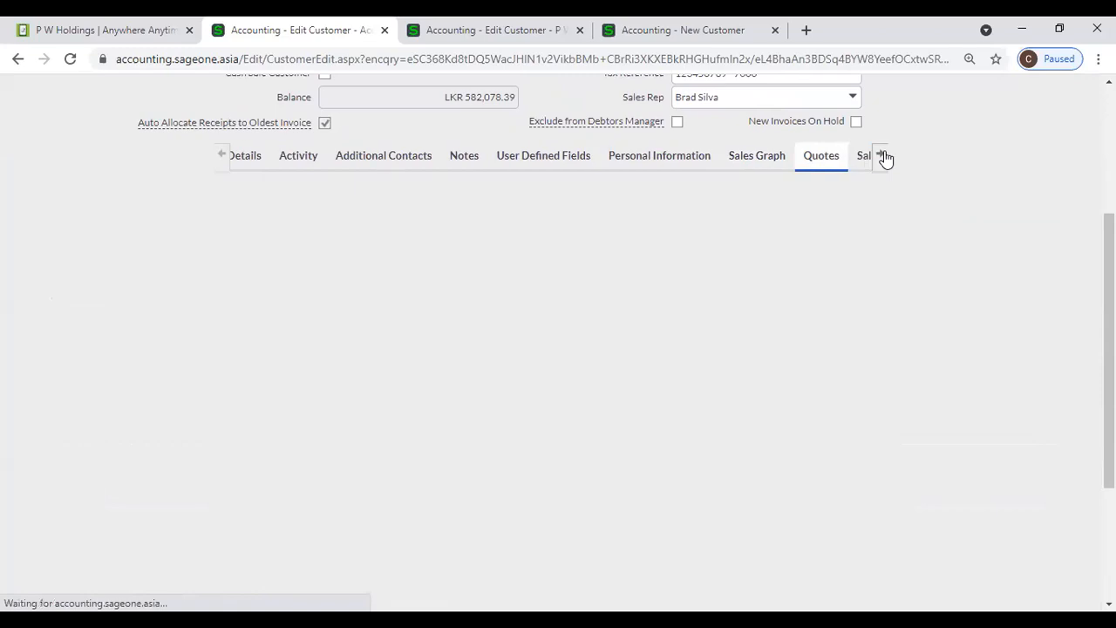
- Step through the customer's Sales Orders and Invoices, ending on Report Layouts (Tax Invoice: PWHoldings, Quote: Classic GST)
left_click(883, 155)
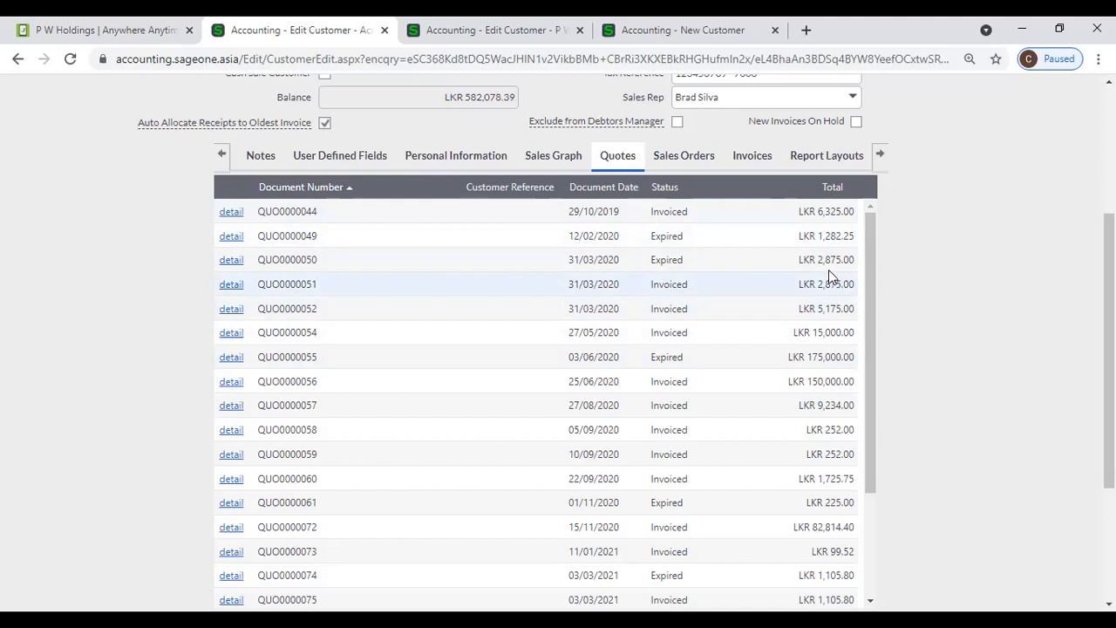
left_click(674, 157)
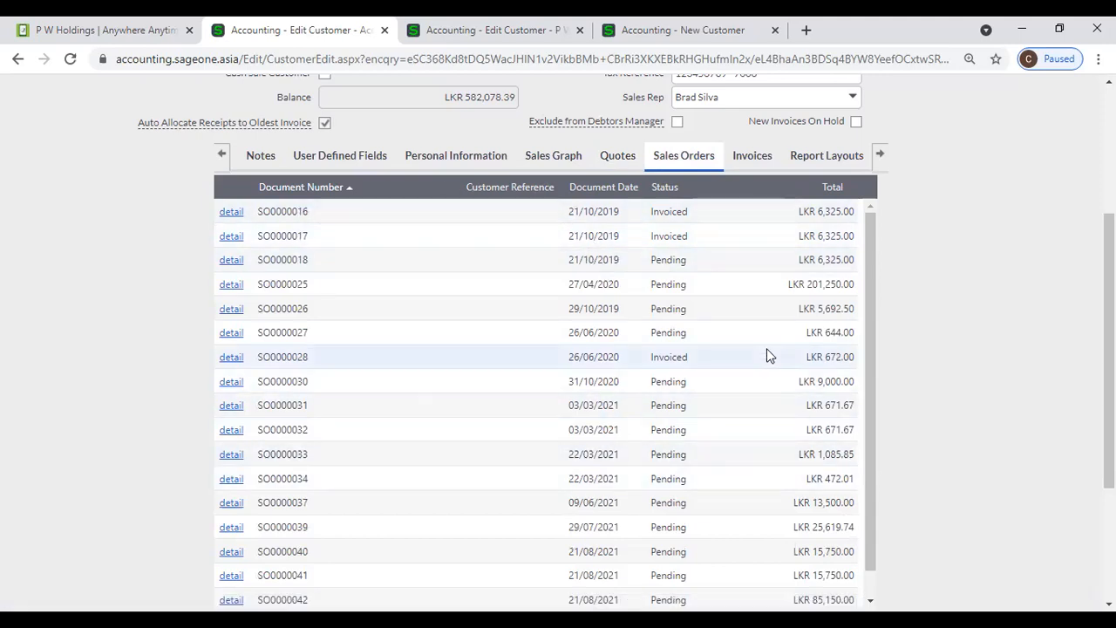
left_click(750, 157)
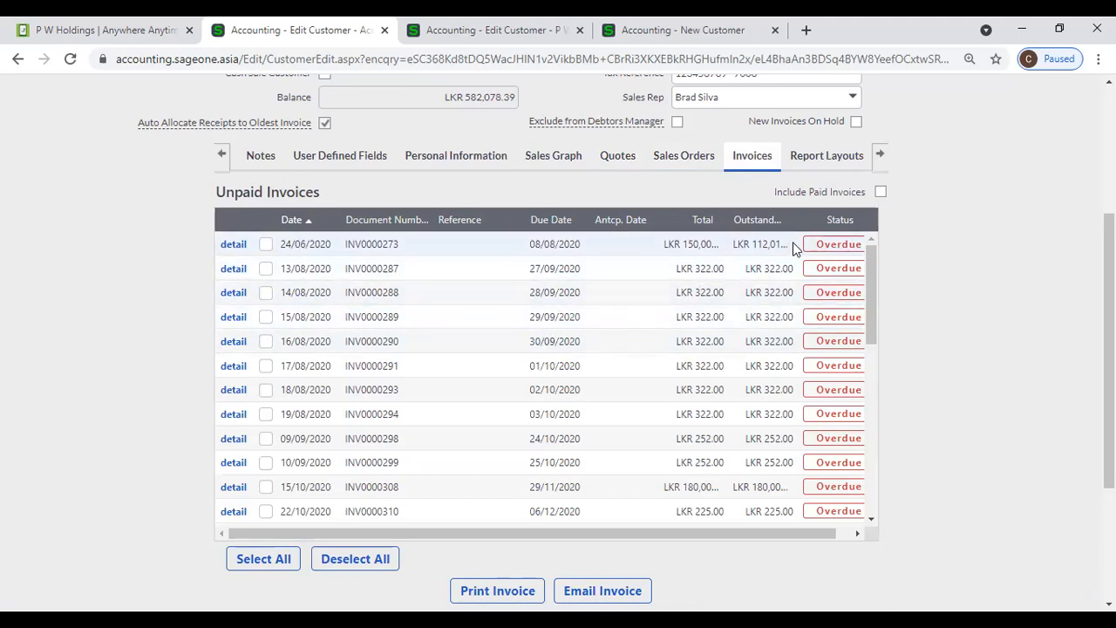
left_click(825, 161)
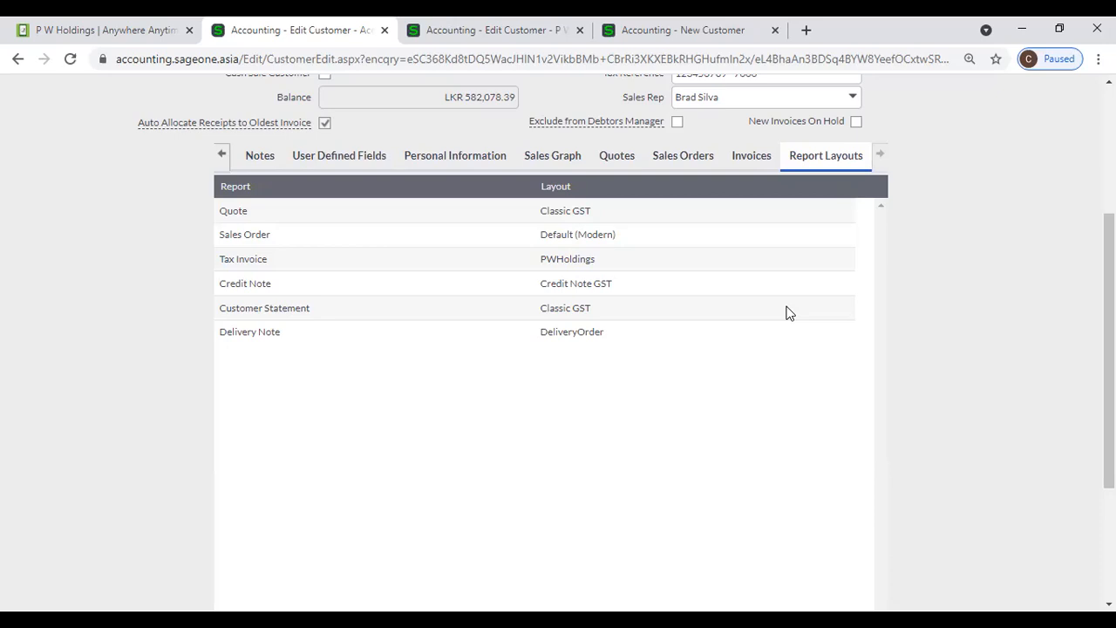
scroll(795, 325, "up", 1)
left_click(797, 349)
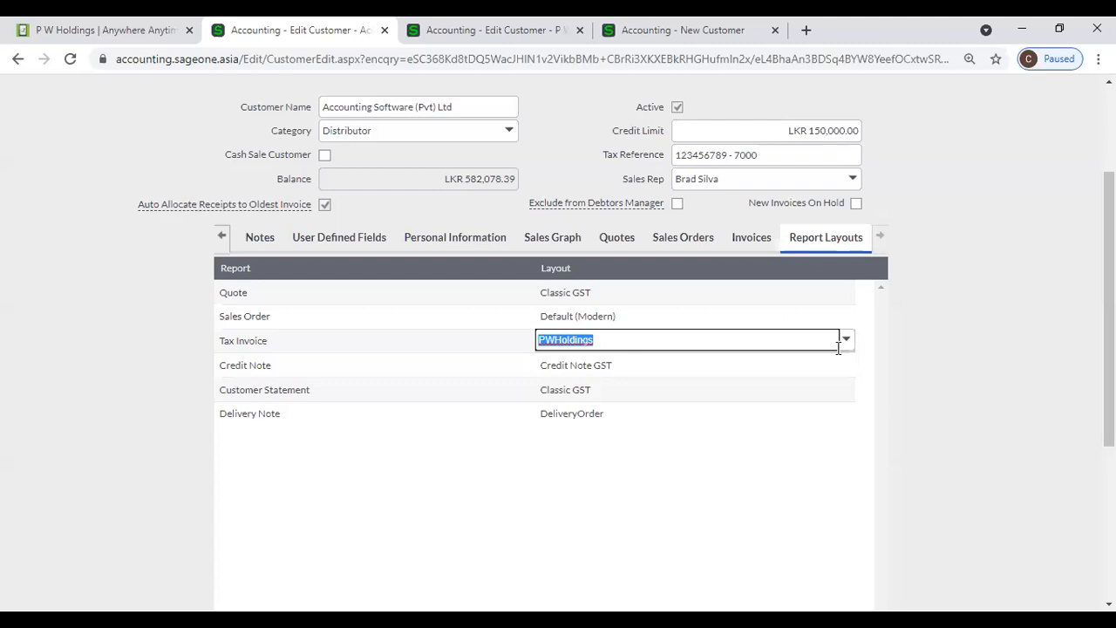
left_click(946, 358)
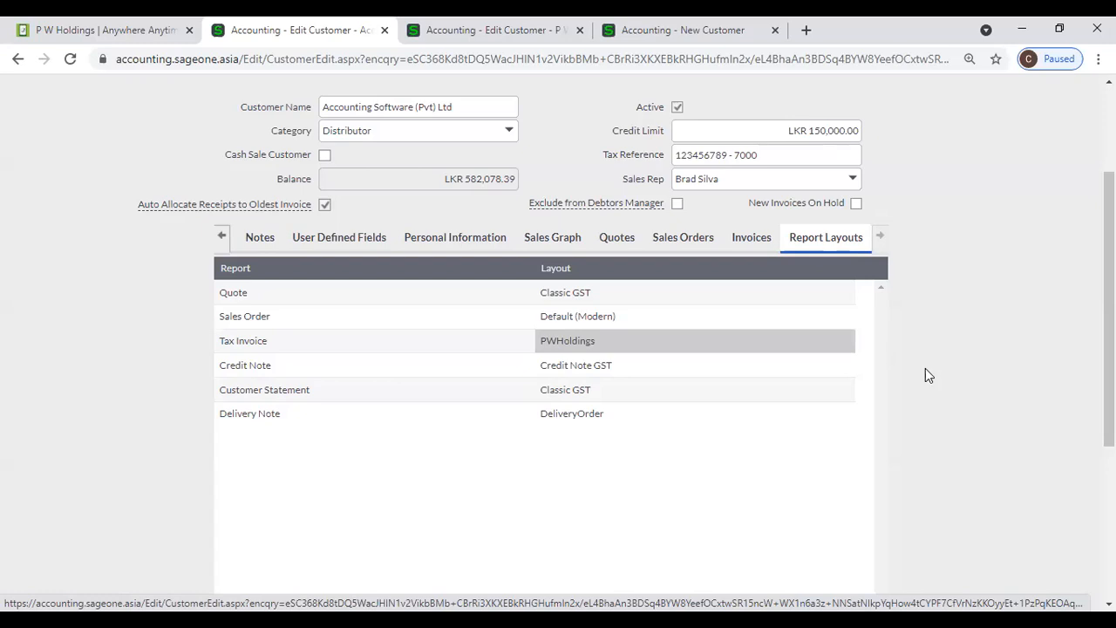
left_click(850, 349)
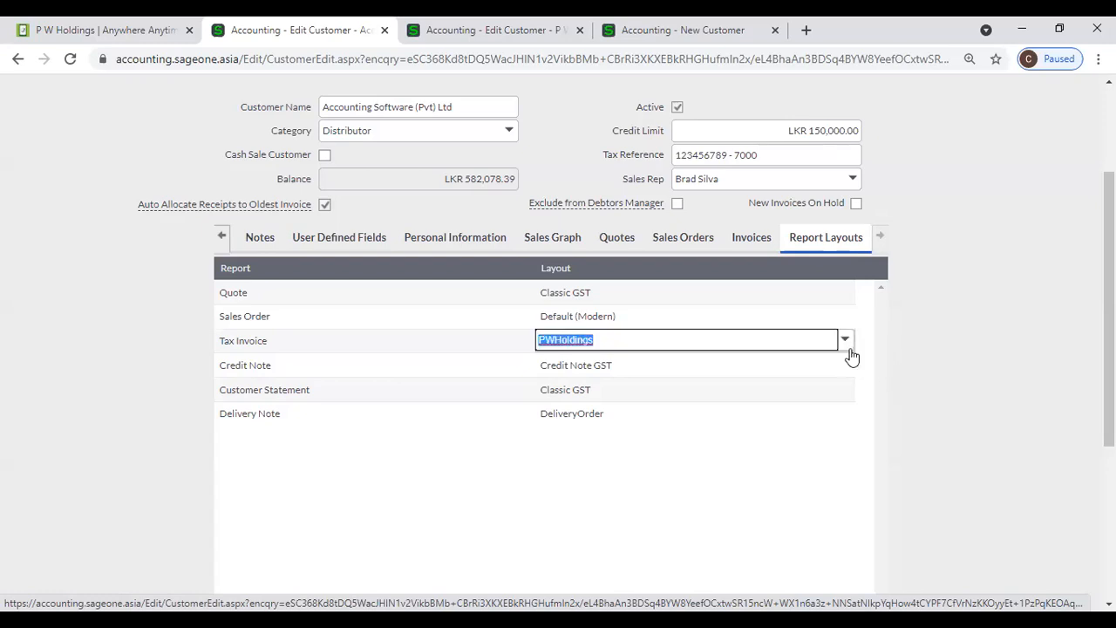
left_click(846, 345)
scroll(781, 462, "up", 10)
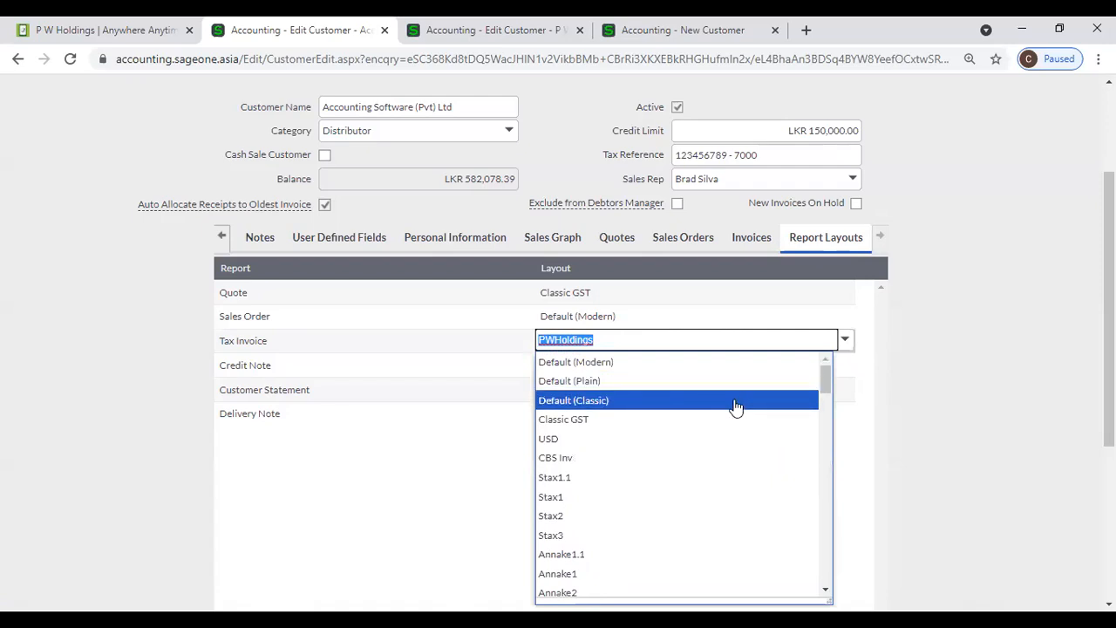
left_click(1004, 390)
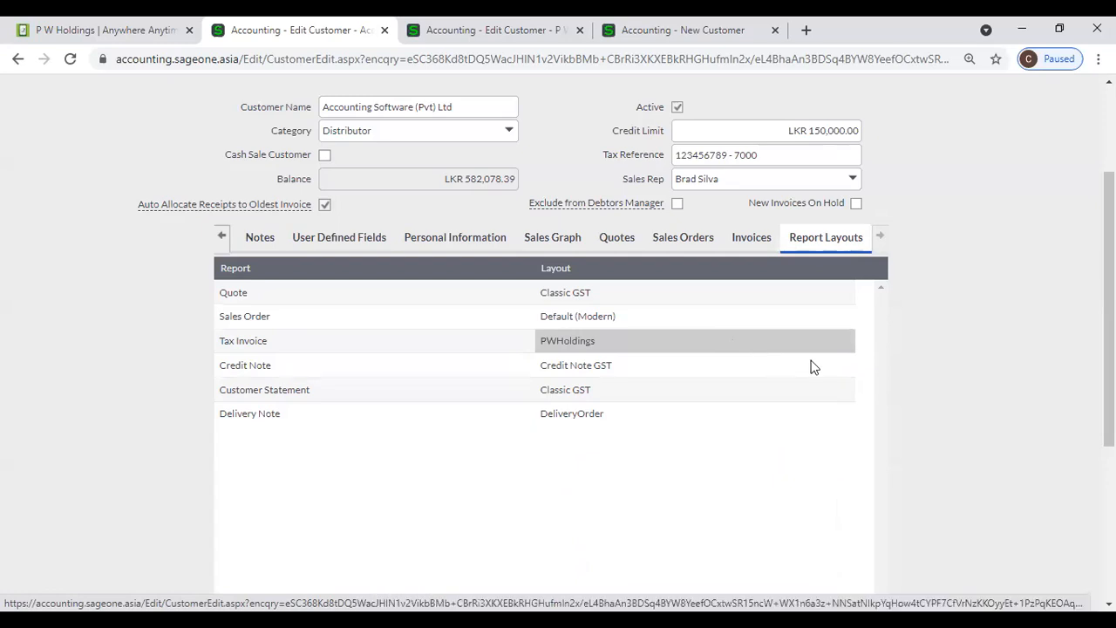
scroll(807, 366, "down", 2)
scroll(802, 367, "up", 2)
scroll(938, 416, "down", 3)
scroll(926, 415, "up", 1)
scroll(925, 415, "up", 1)
scroll(732, 227, "down", 3)
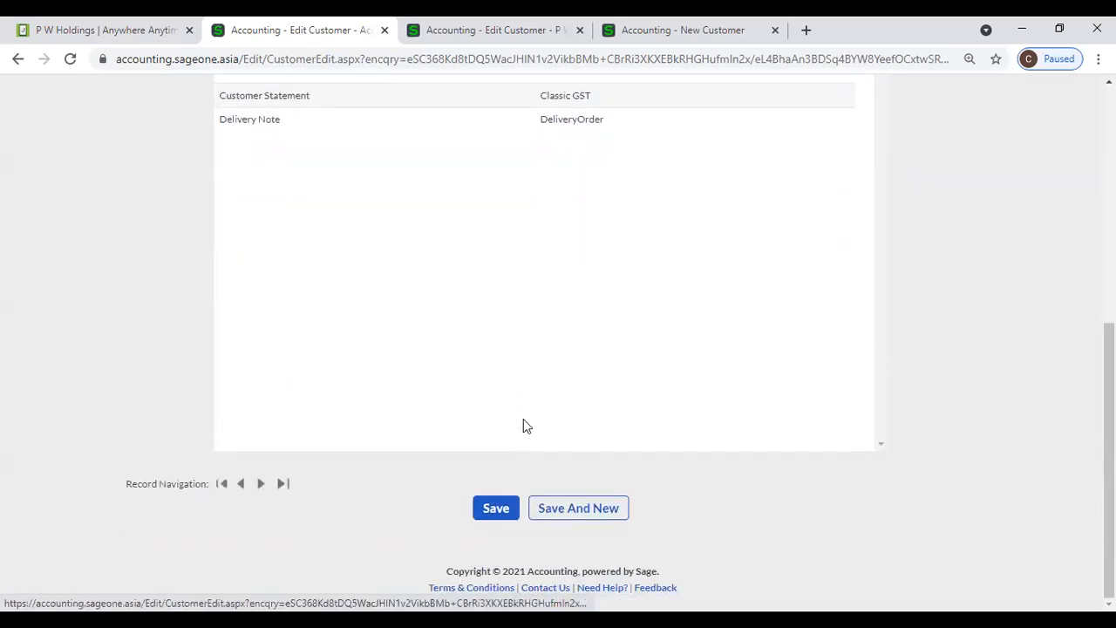
scroll(524, 421, "up", 5)
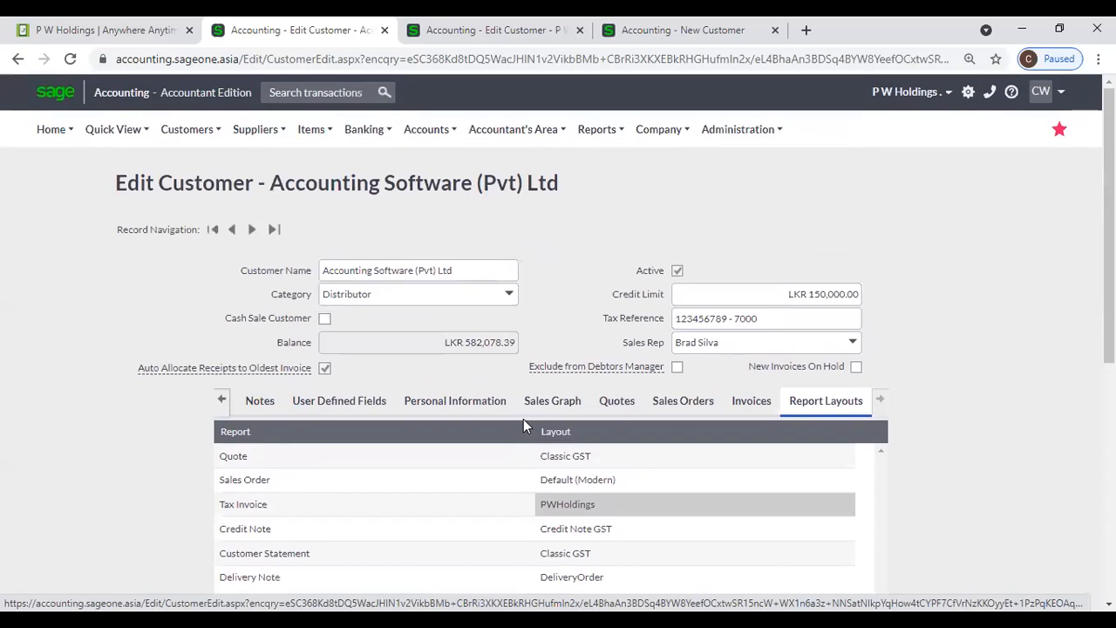
- Check Additional Contacts and Notes, then view User Defined Fields with the NIC value
left_click(221, 400)
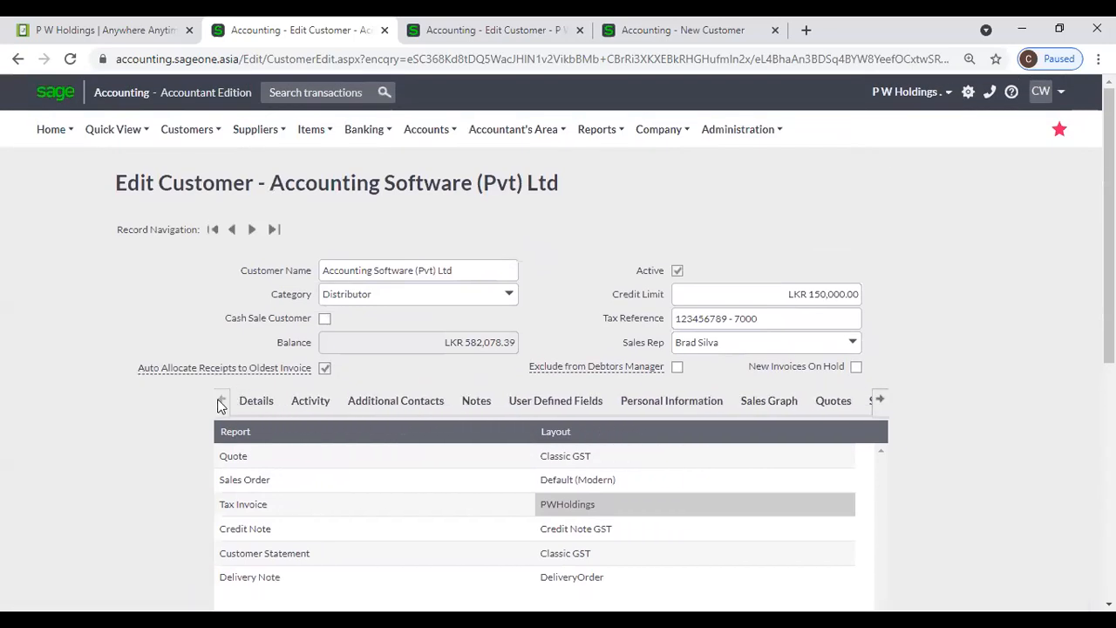
left_click(407, 406)
left_click(464, 406)
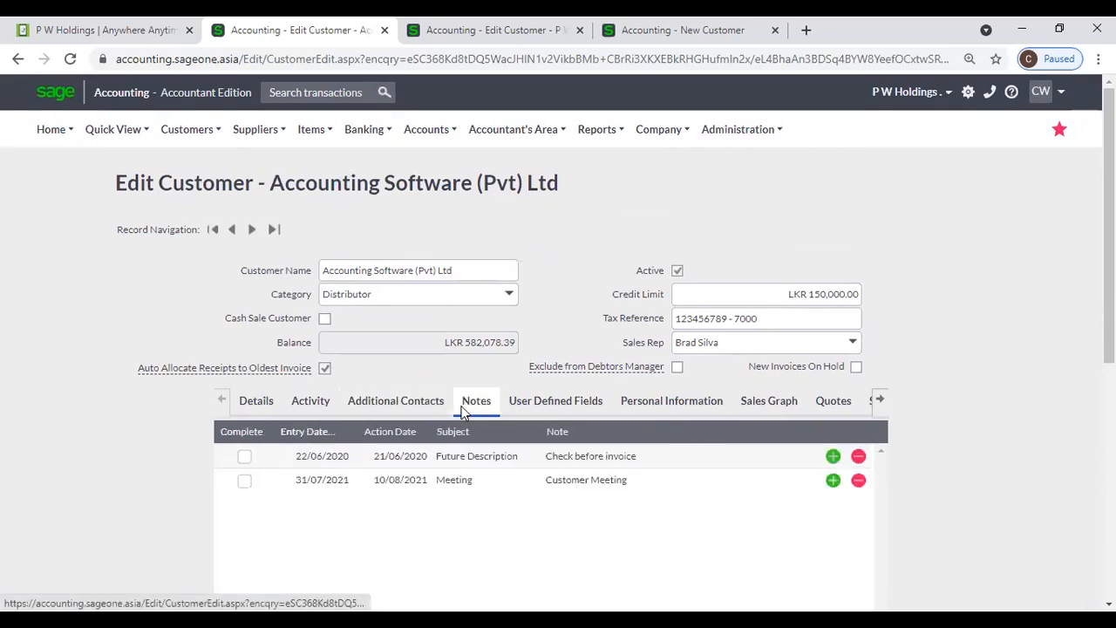
left_click(541, 410)
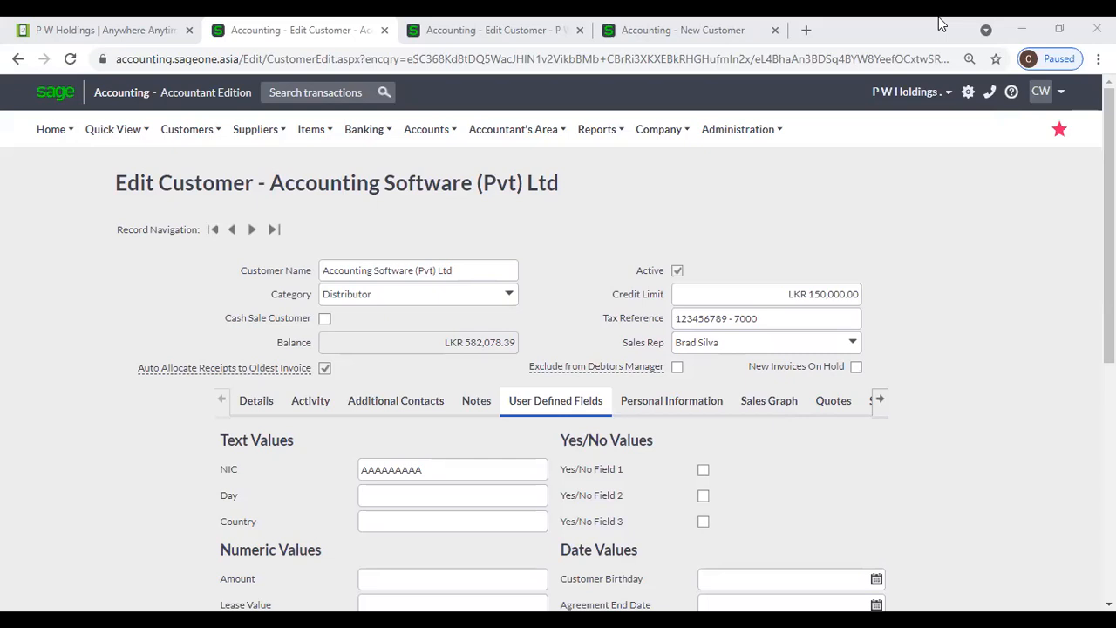
- Glance at the Company and Items menus, then show the Sales Graph listing invoice INV0000320
left_click(650, 129)
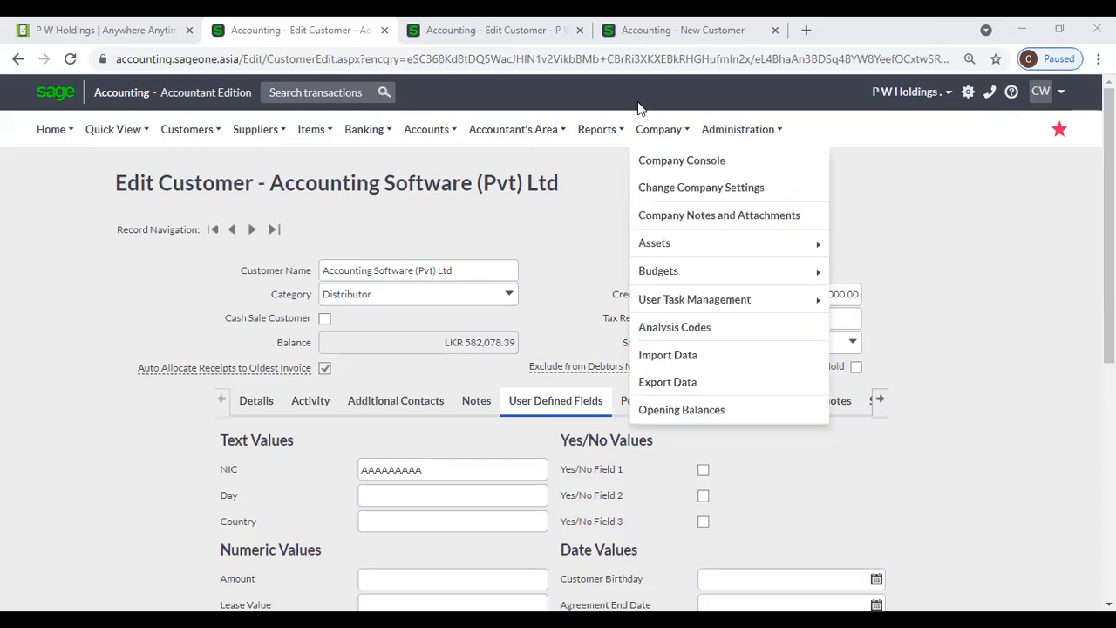
left_click(637, 107)
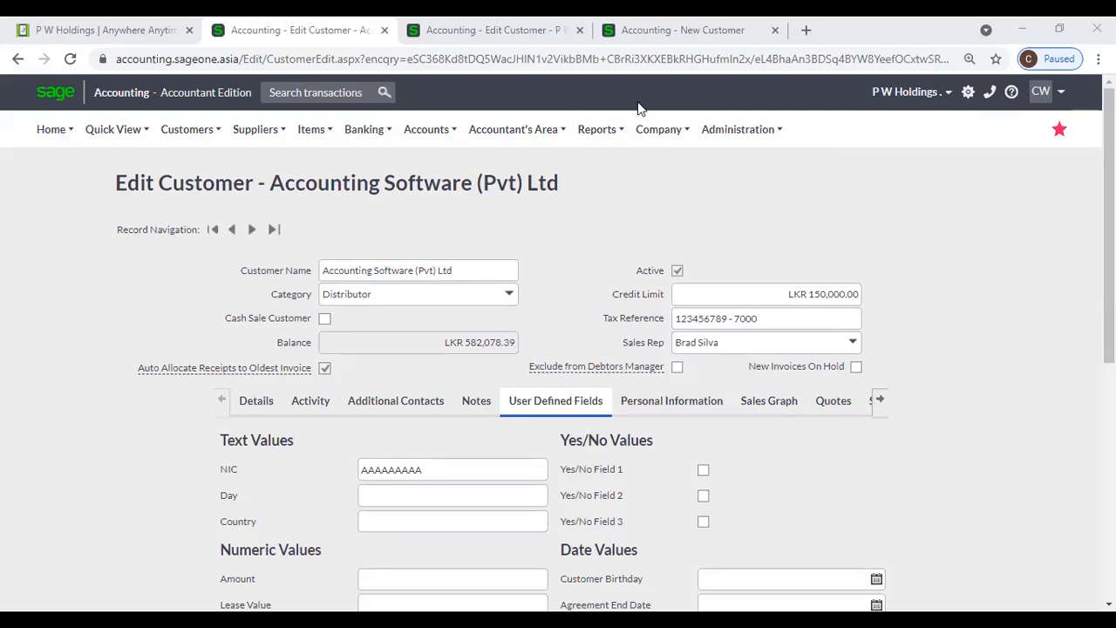
left_click(326, 141)
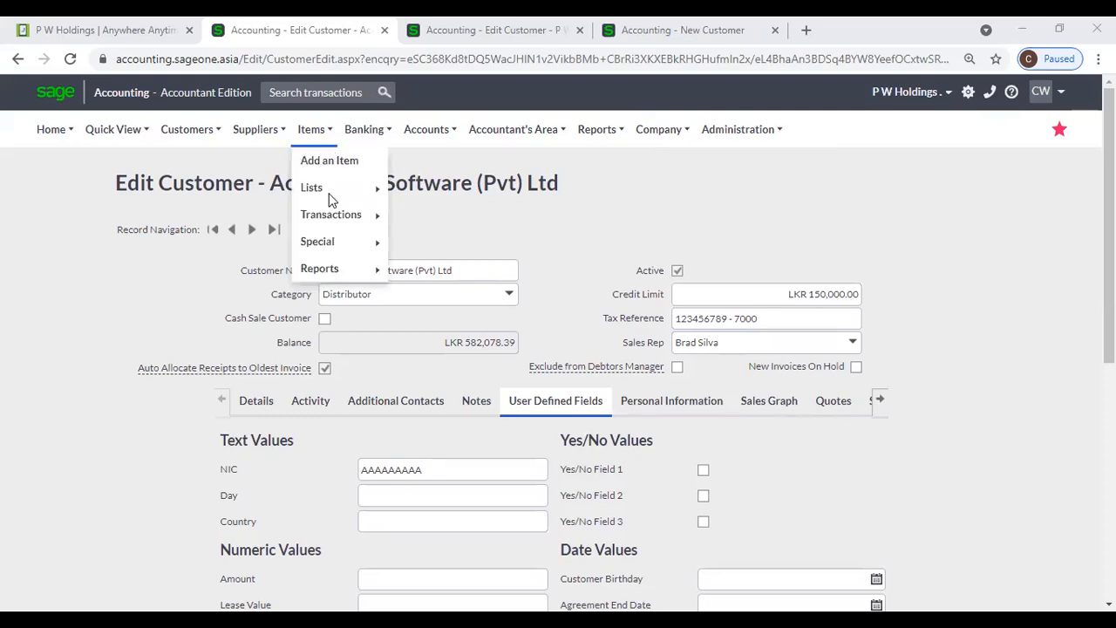
left_click(795, 410)
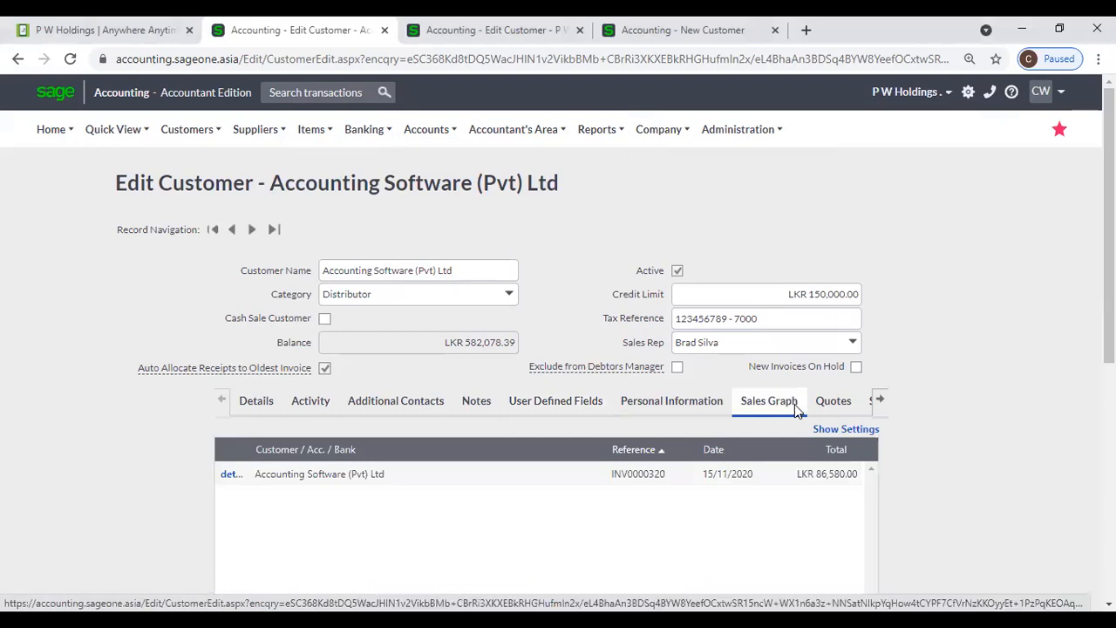
- Drill the graph up from November 2020 daily bars to the Apr–Mar monthly Last Year vs This Year chart
scroll(255, 471, "down", 4)
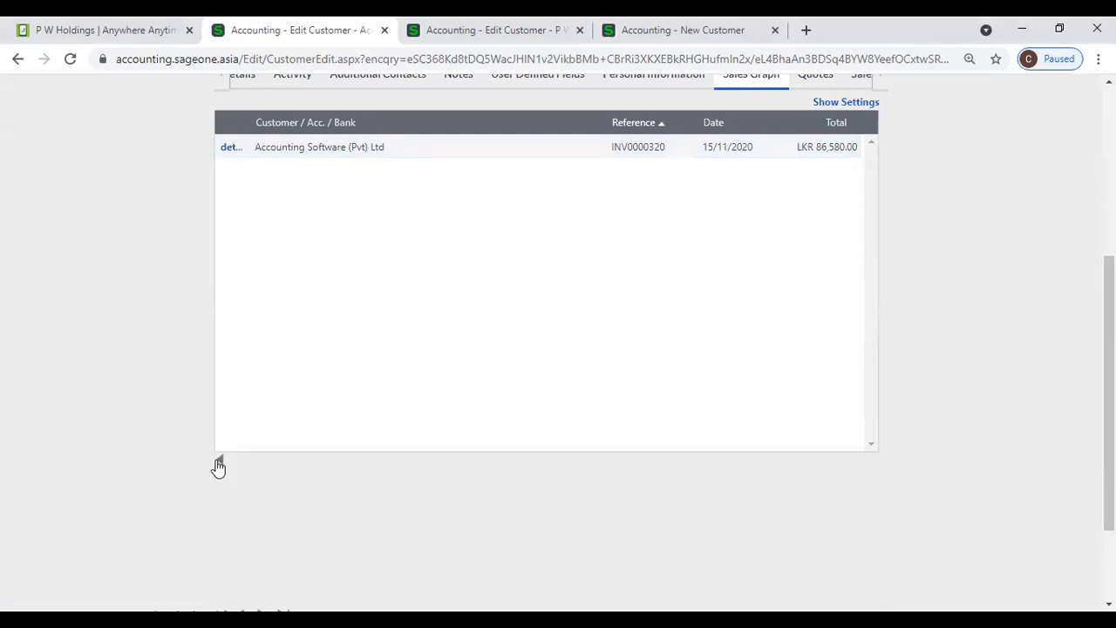
scroll(623, 391, "up", 4)
scroll(524, 436, "down", 3)
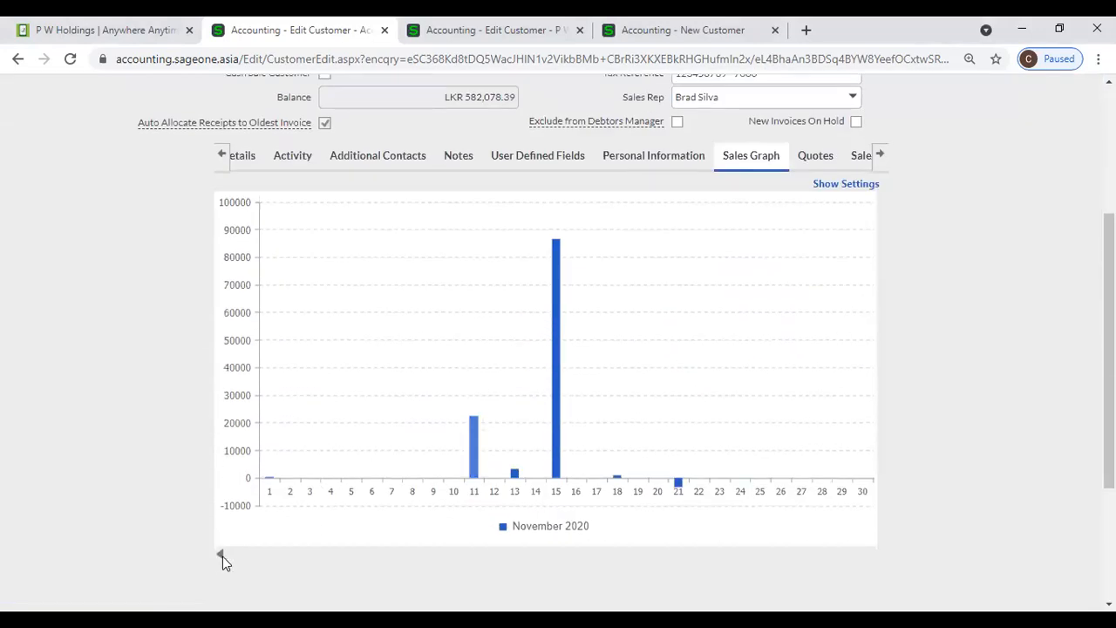
left_click(221, 557)
scroll(697, 370, "up", 2)
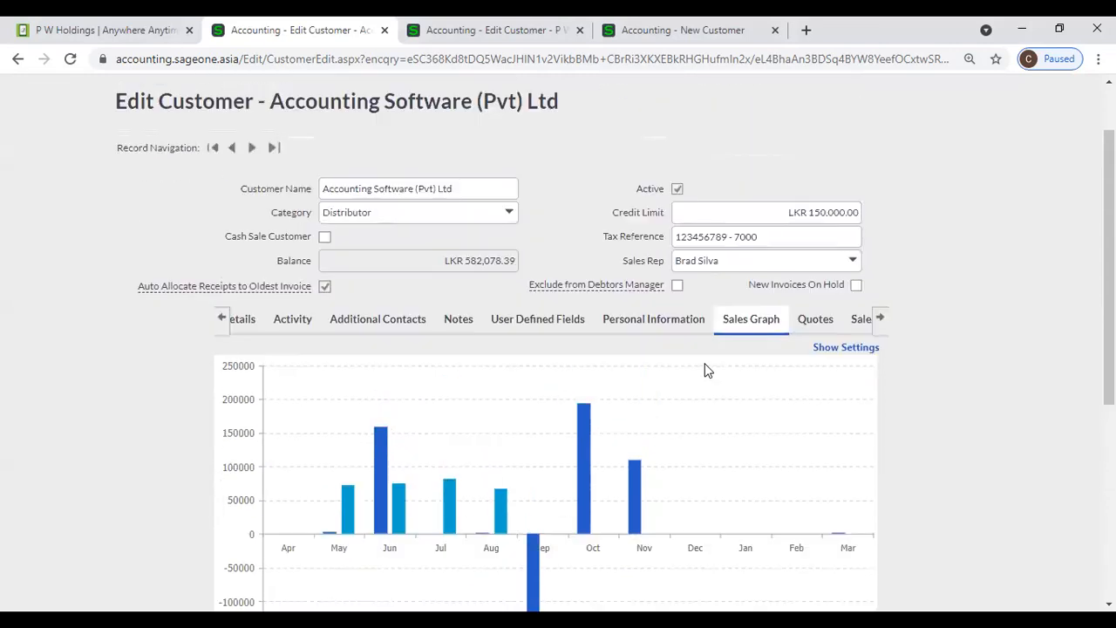
scroll(608, 424, "down", 2)
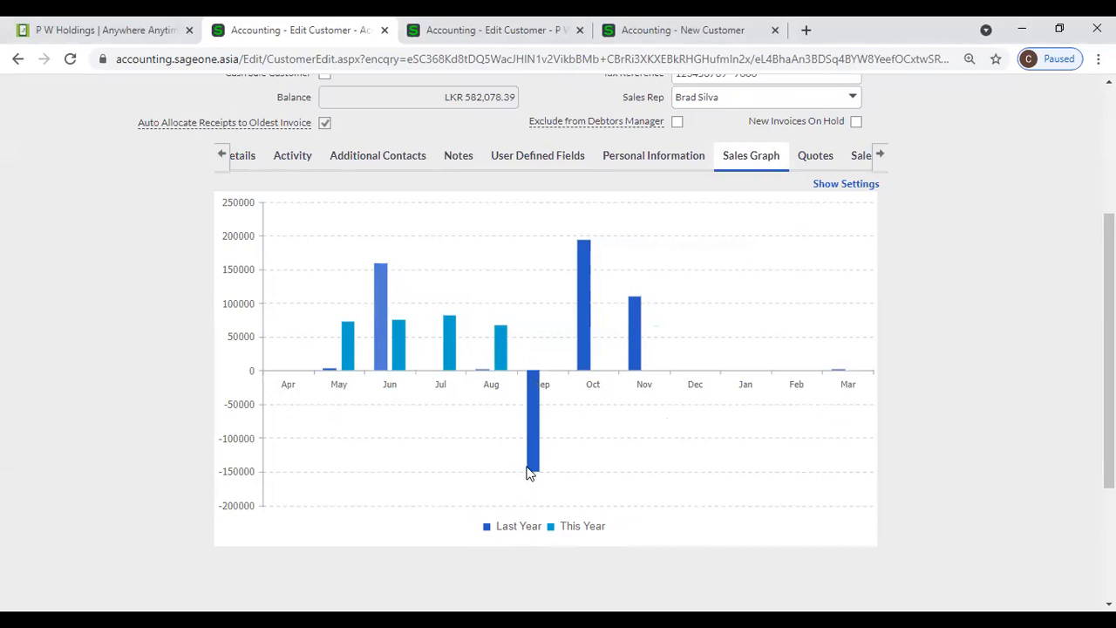
mouse_move(530, 471)
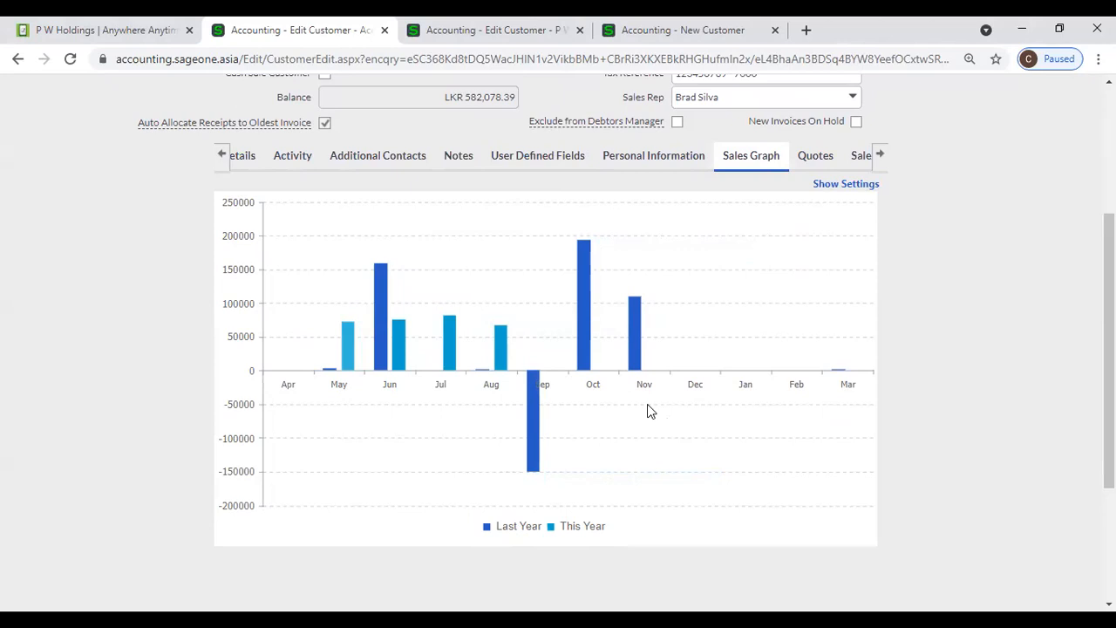
mouse_move(582, 328)
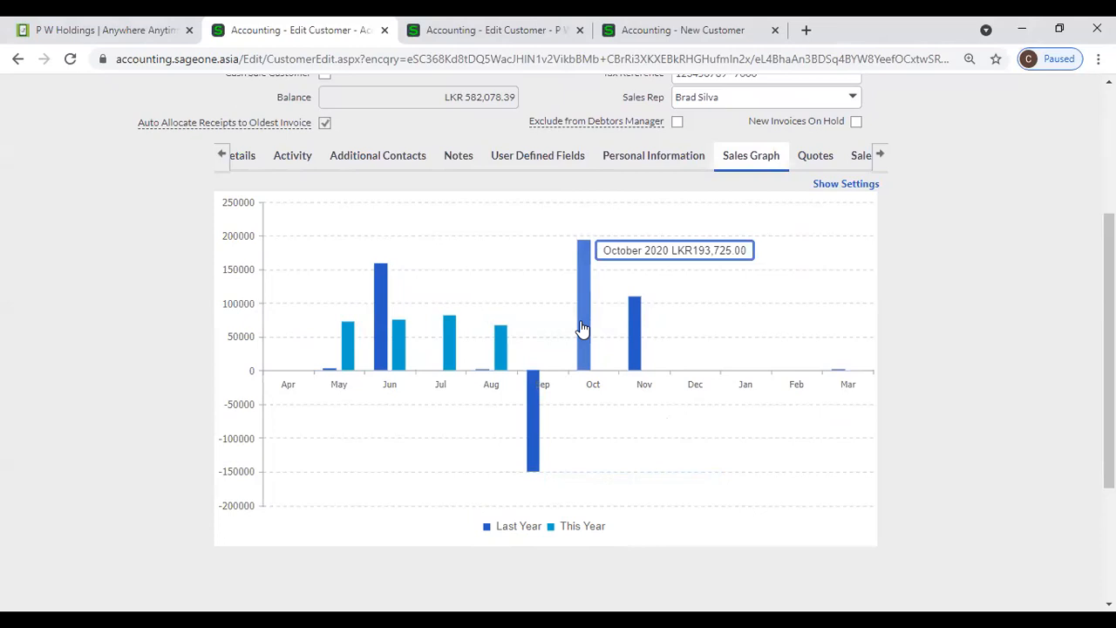
- Drill into October, then November 2020 daily sales, checking the Day 15 figure of 86,580
left_click(582, 325)
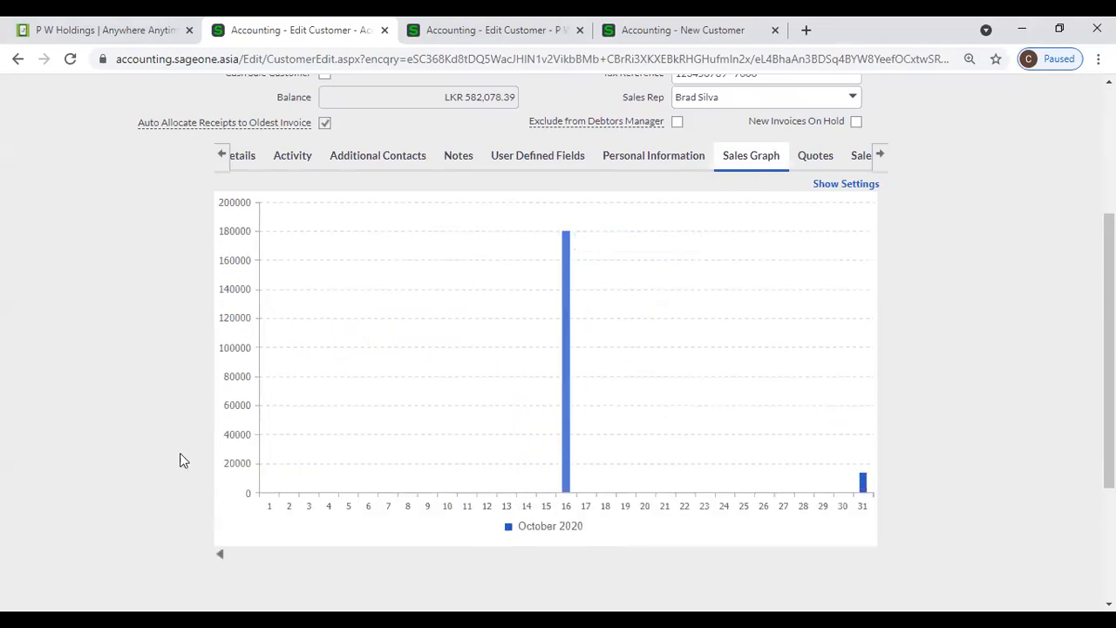
left_click(220, 556)
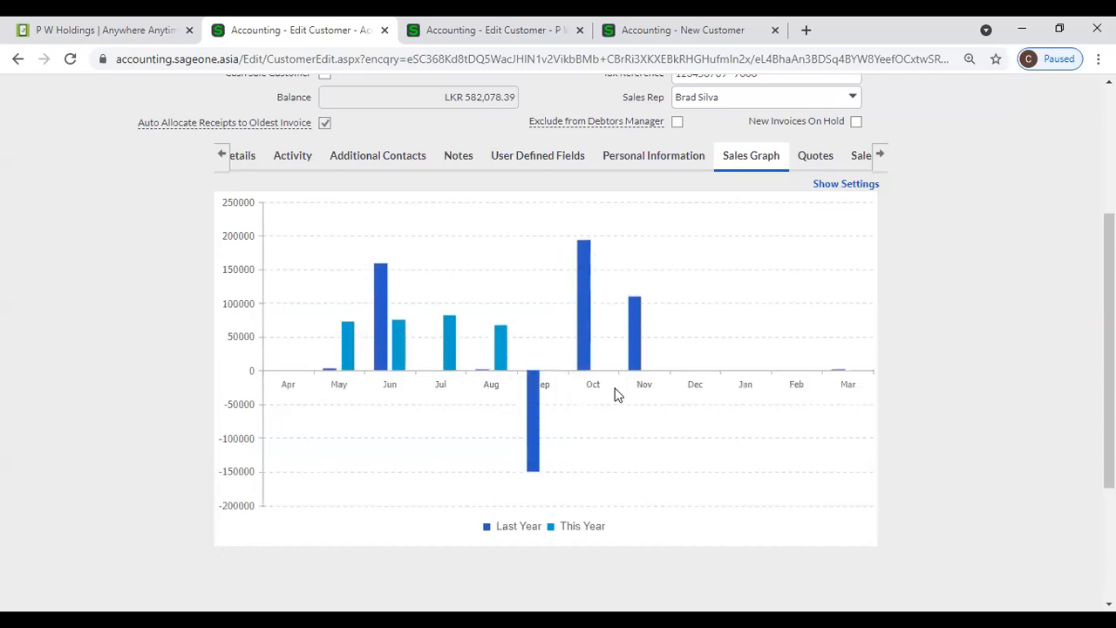
mouse_move(636, 366)
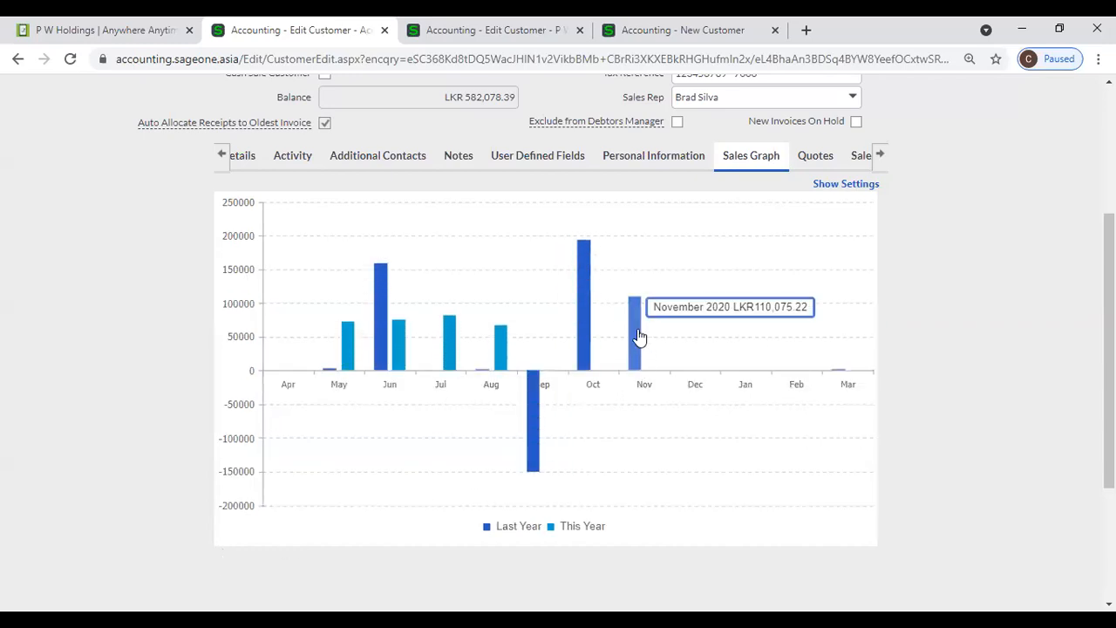
left_click(637, 331)
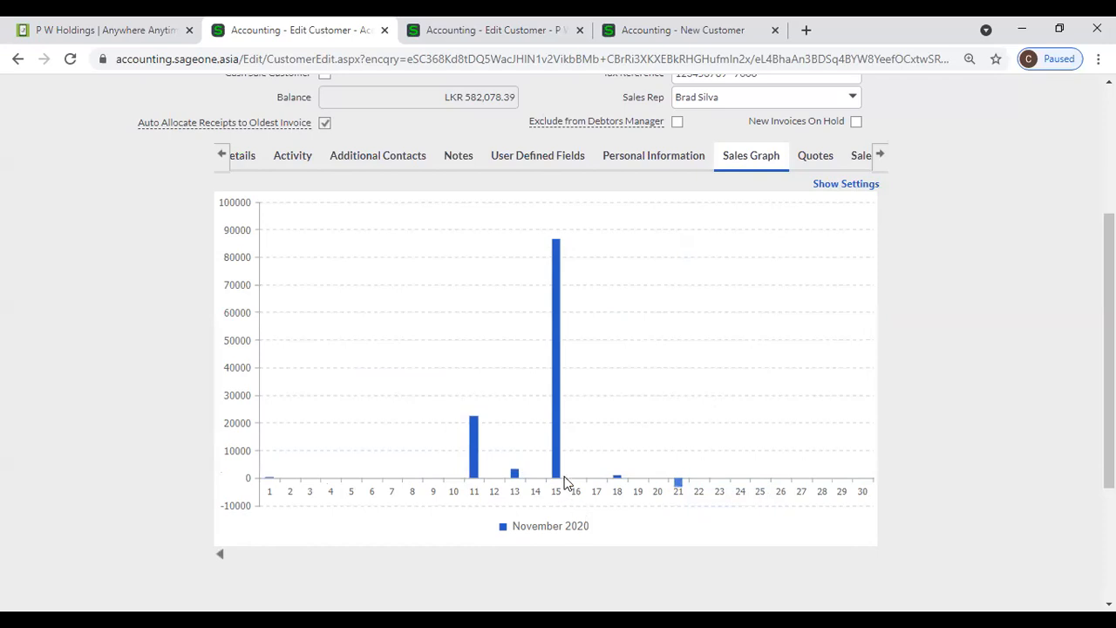
mouse_move(555, 476)
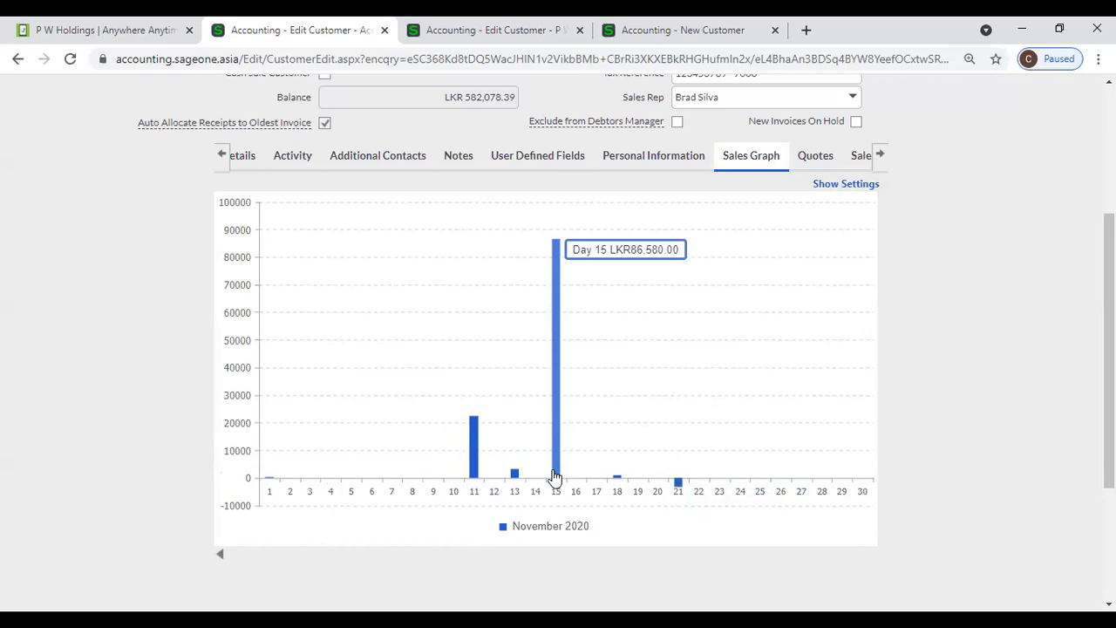
left_click(555, 450)
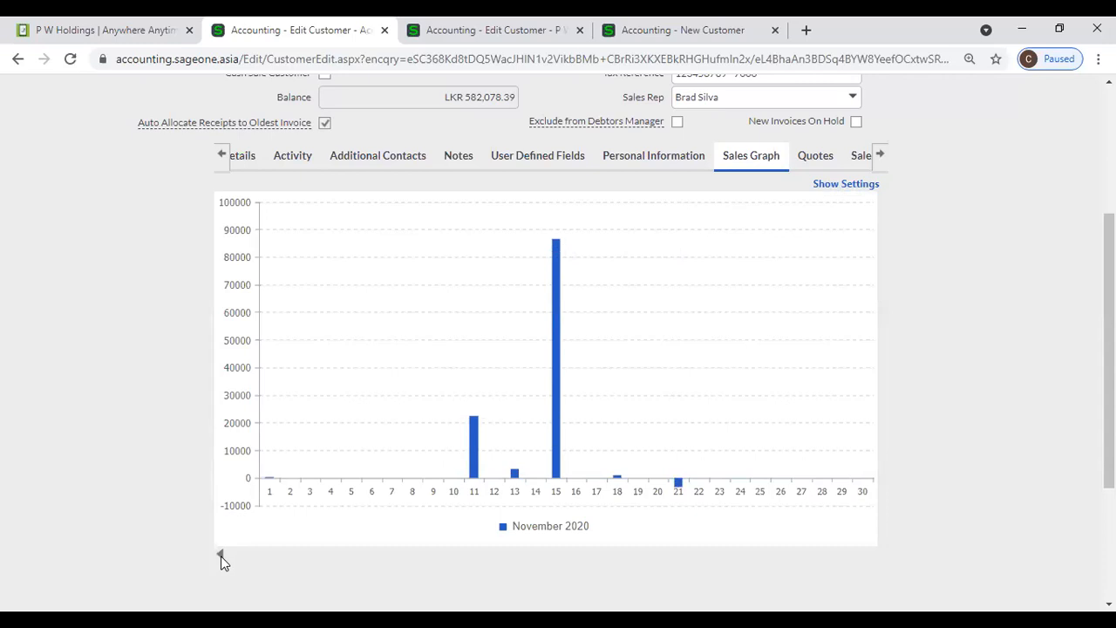
left_click(220, 556)
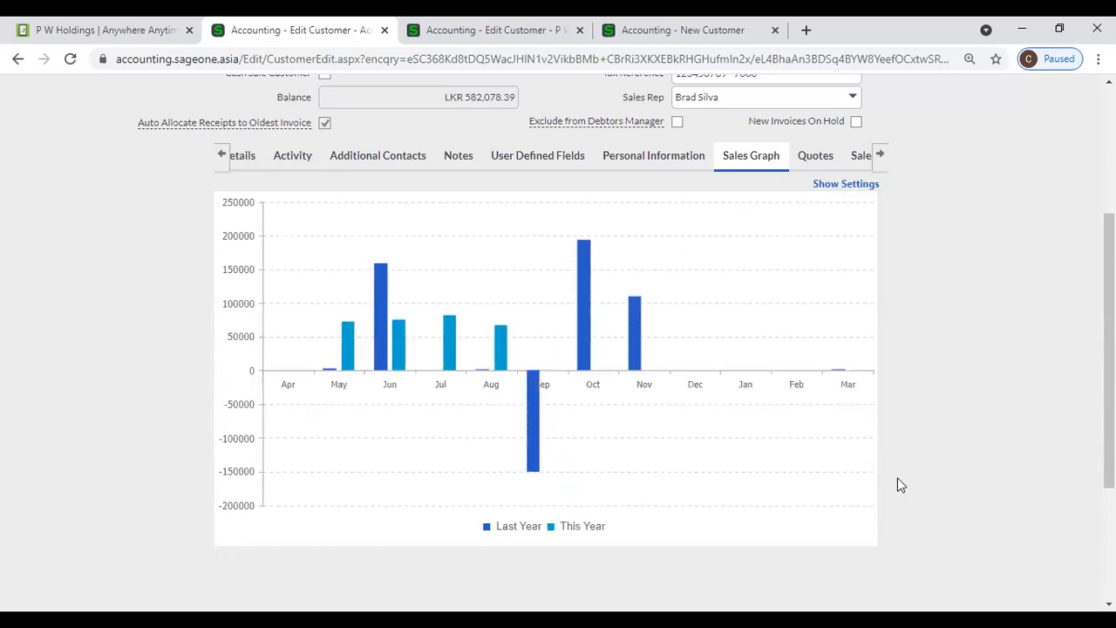
scroll(897, 479, "up", 3)
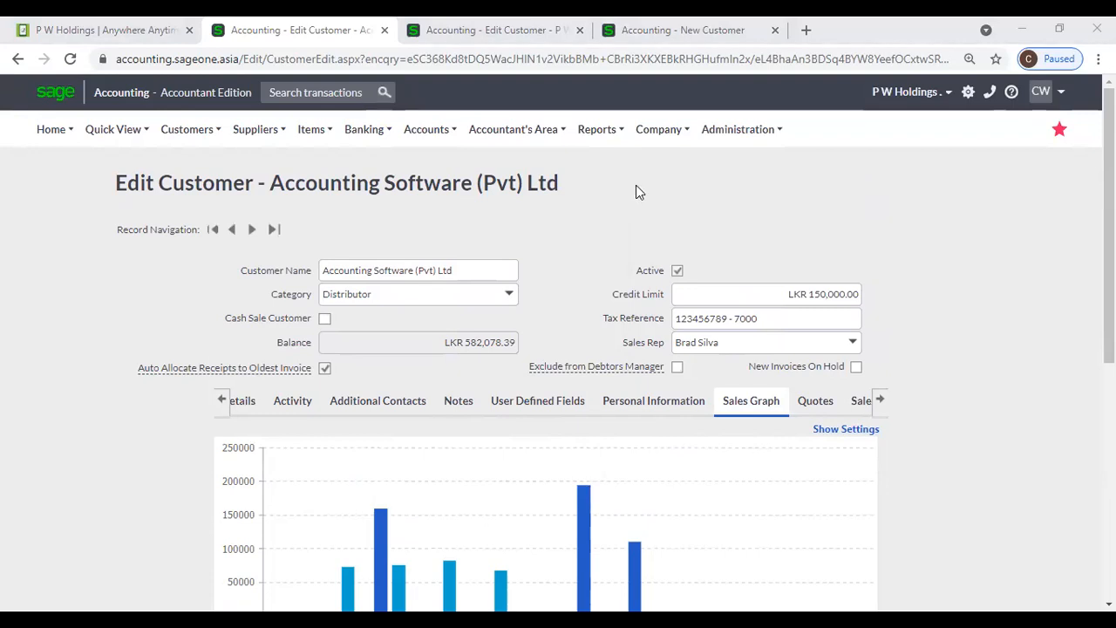
scroll(649, 191, "down", 2)
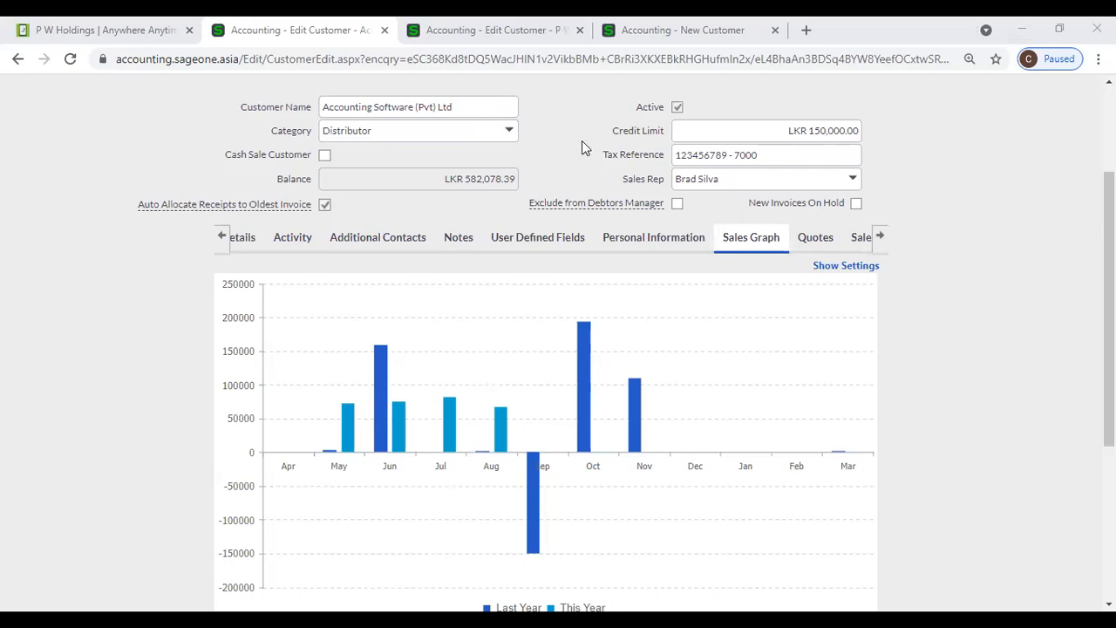
scroll(580, 149, "up", 1)
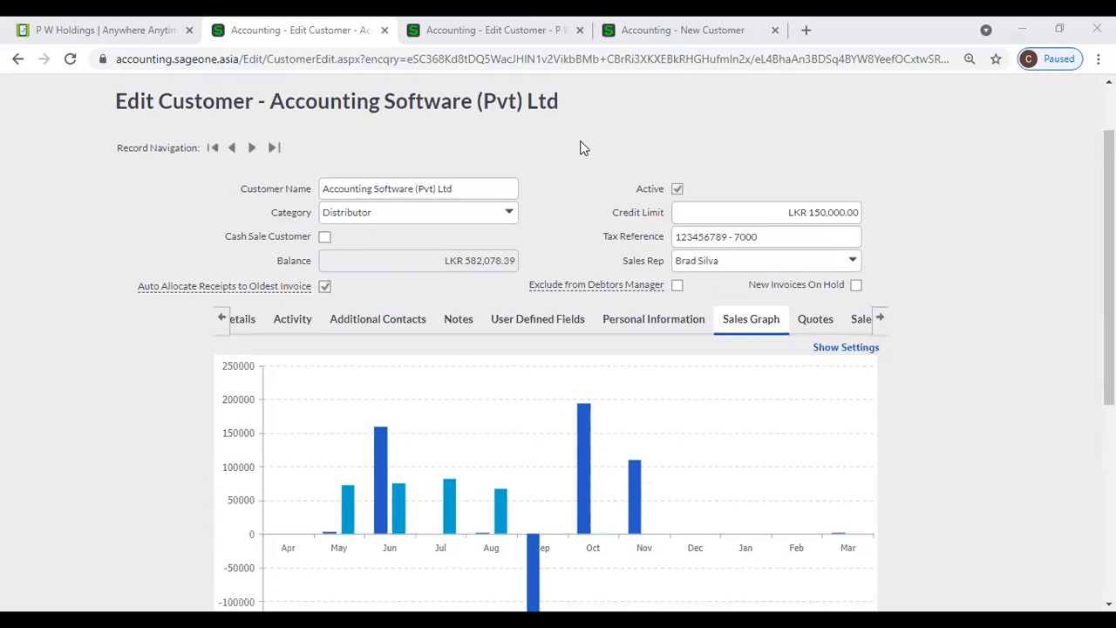
scroll(583, 148, "up", 1)
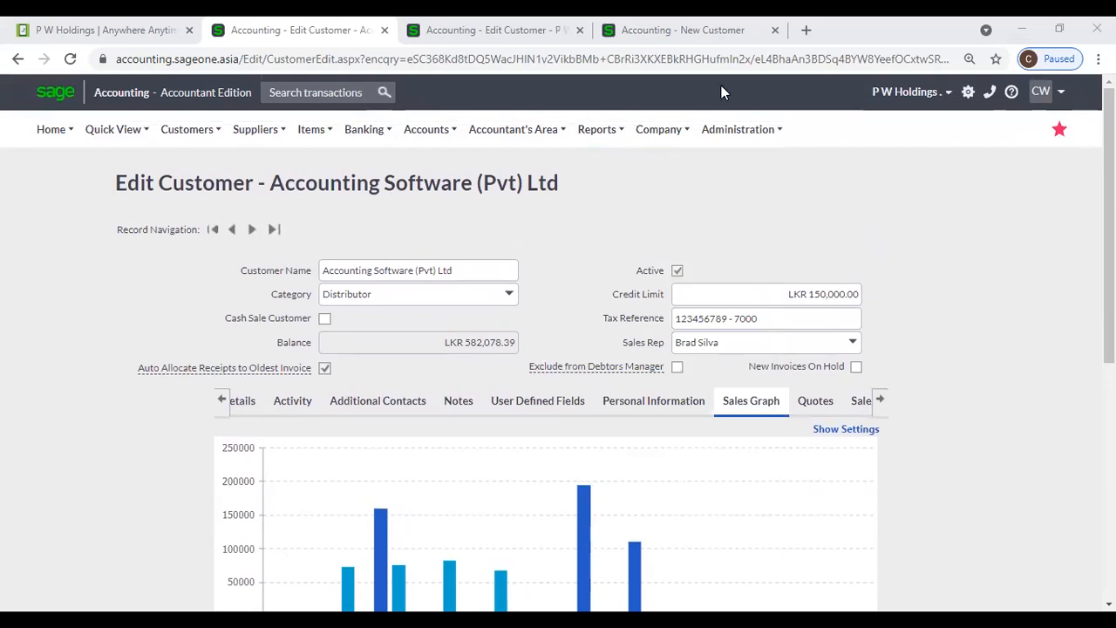
- Close the blank New Customer tab and switch back to the Accounting Software (Pvt) Ltd record
left_click(759, 46)
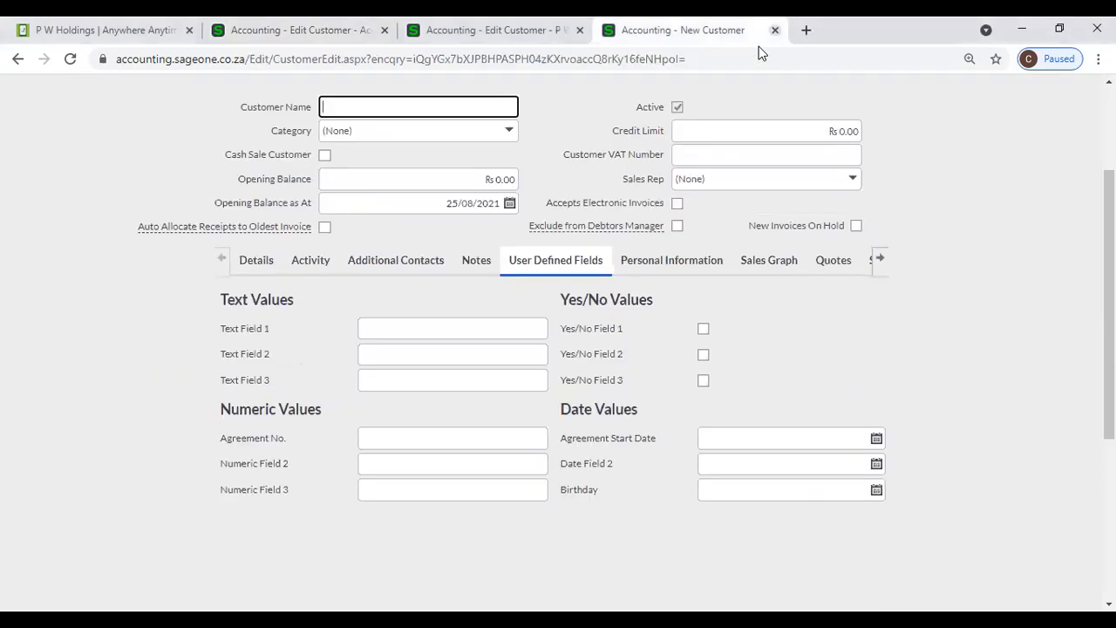
key("ctrl+w")
scroll(992, 232, "up", 1)
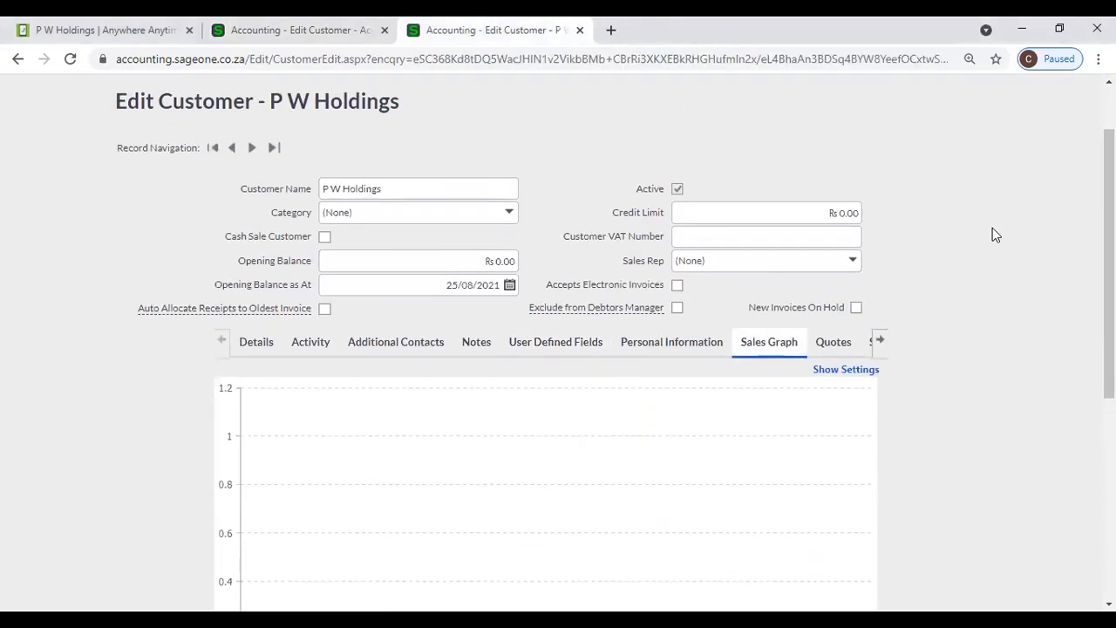
scroll(824, 451, "down", 3)
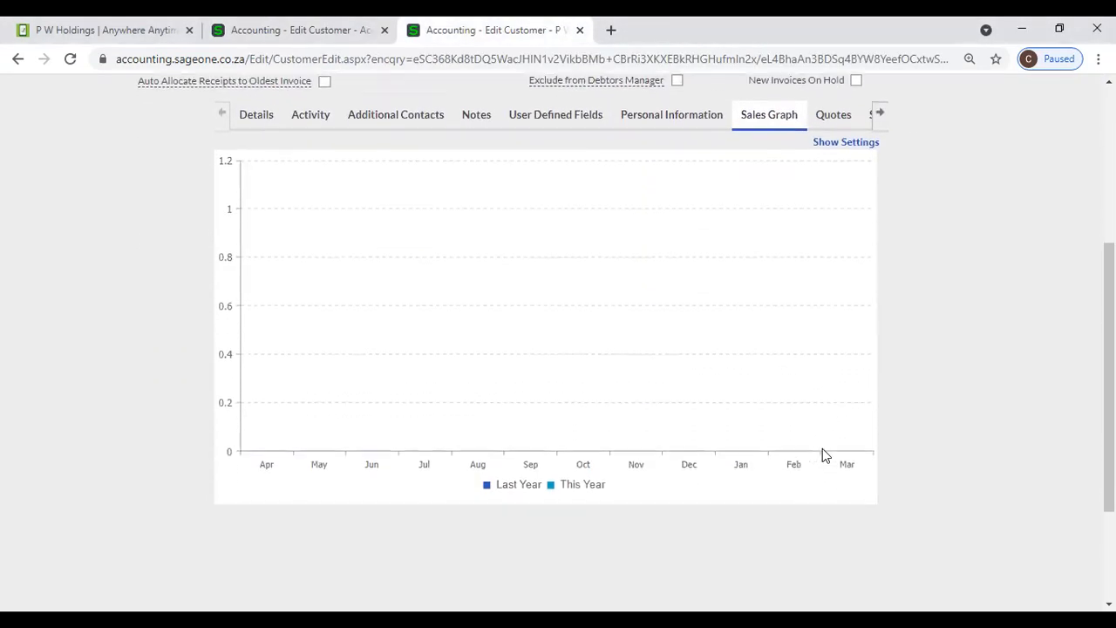
scroll(788, 450, "up", 4)
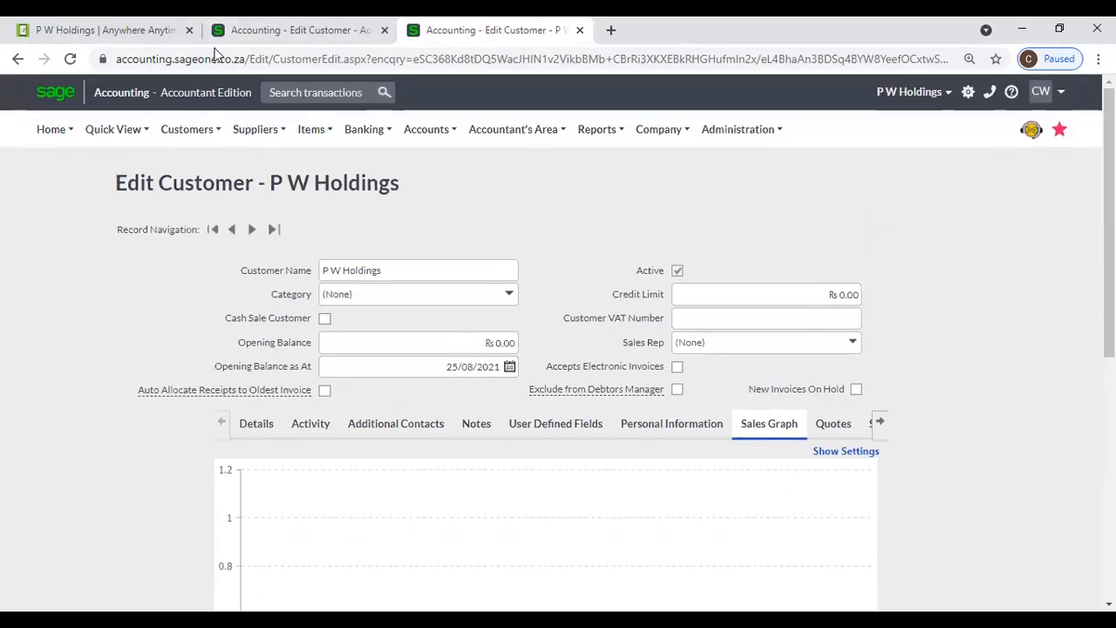
left_click(279, 29)
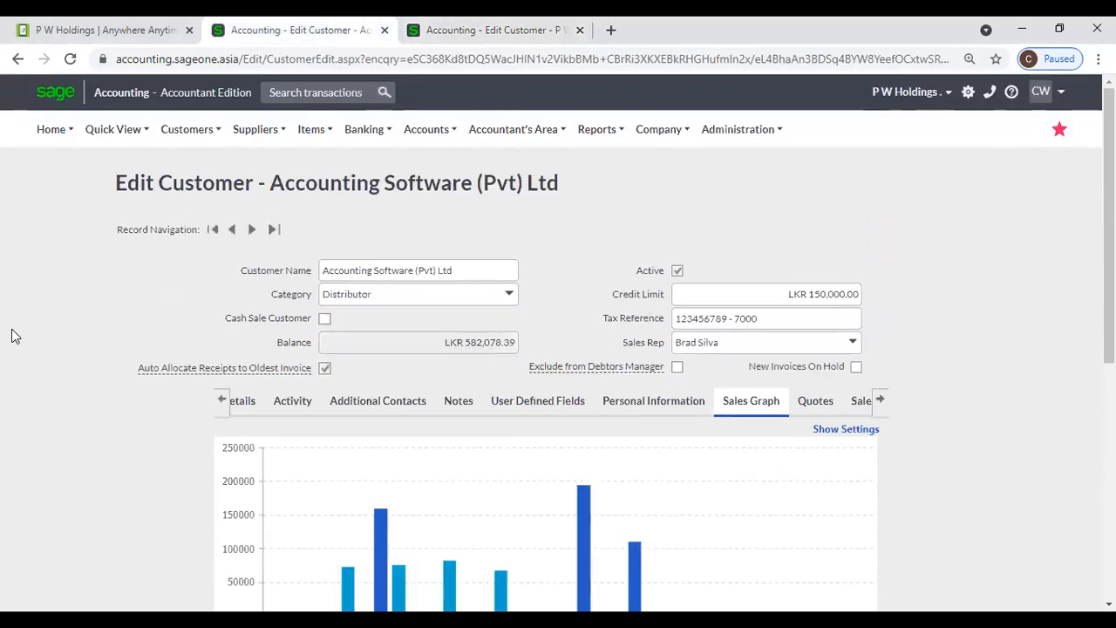
scroll(10, 331, "down", 1)
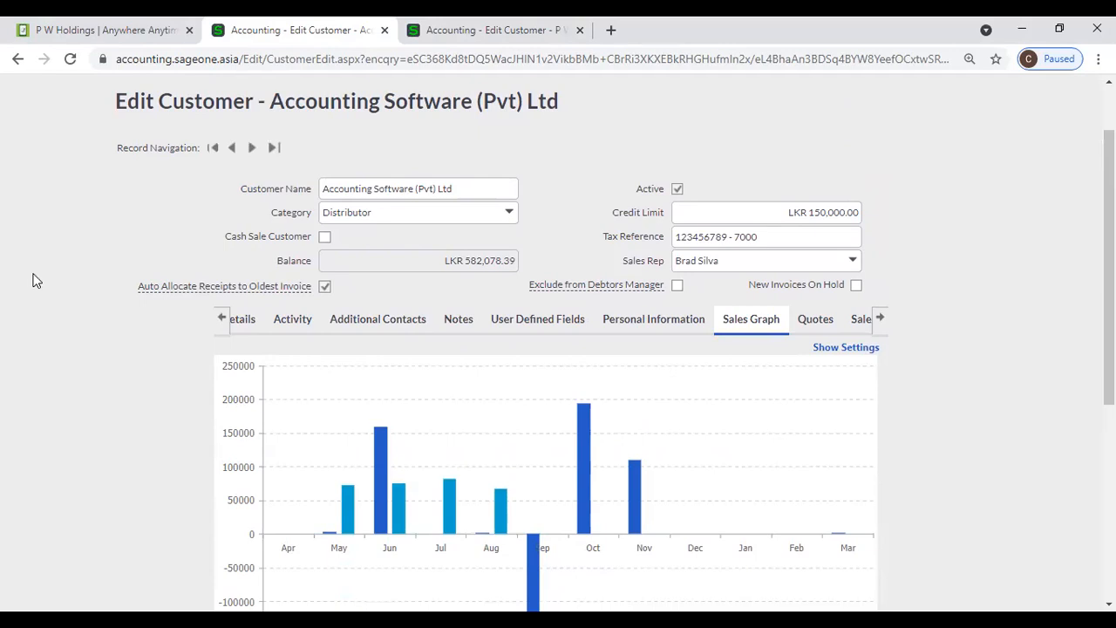
- Cycle through the Details, Additional Contacts, Notes, User Defined Fields and Activity sections
left_click(222, 317)
left_click(266, 321)
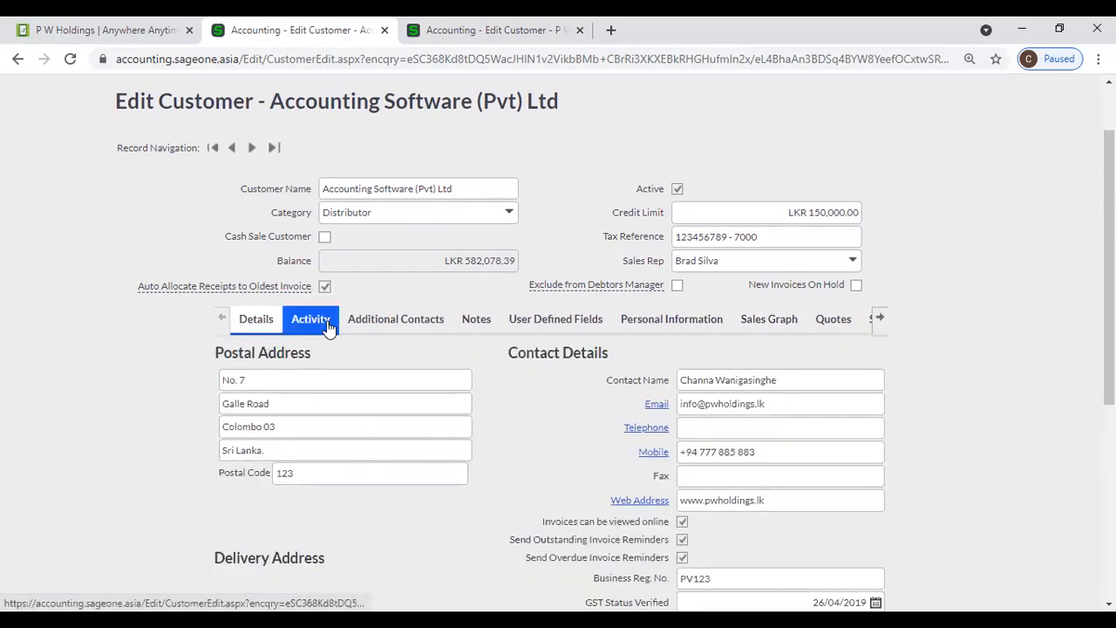
left_click(368, 323)
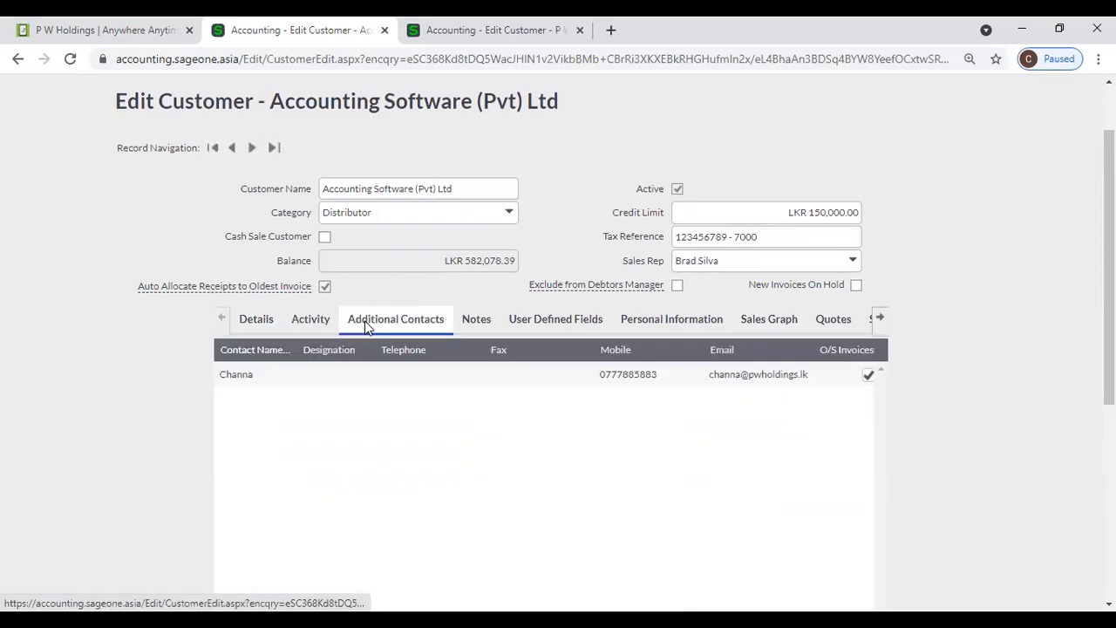
left_click(488, 323)
left_click(524, 327)
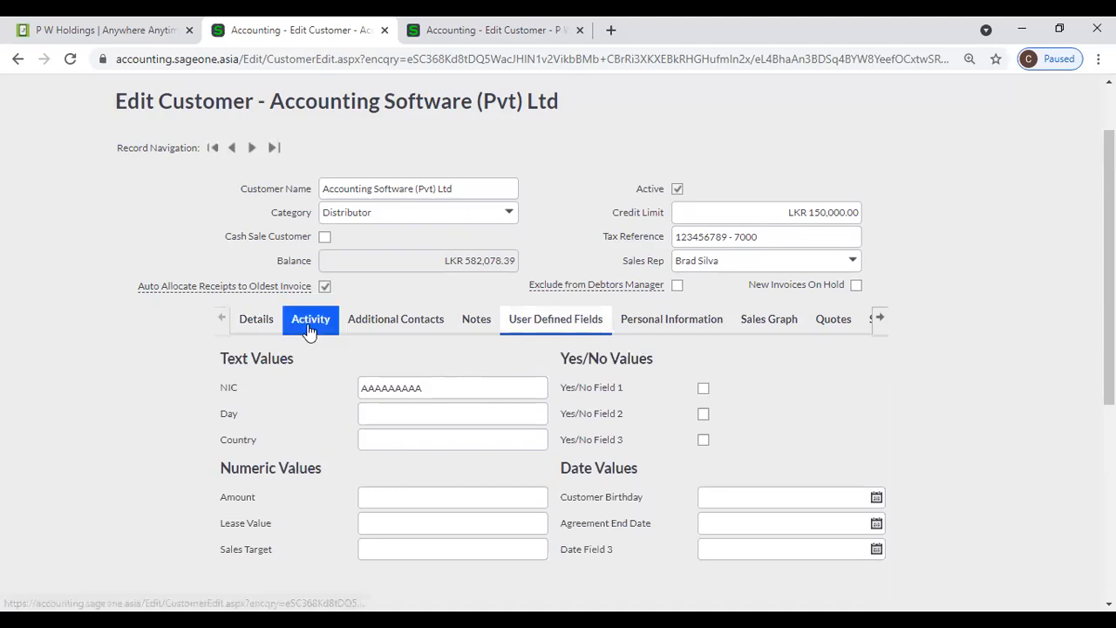
left_click(310, 324)
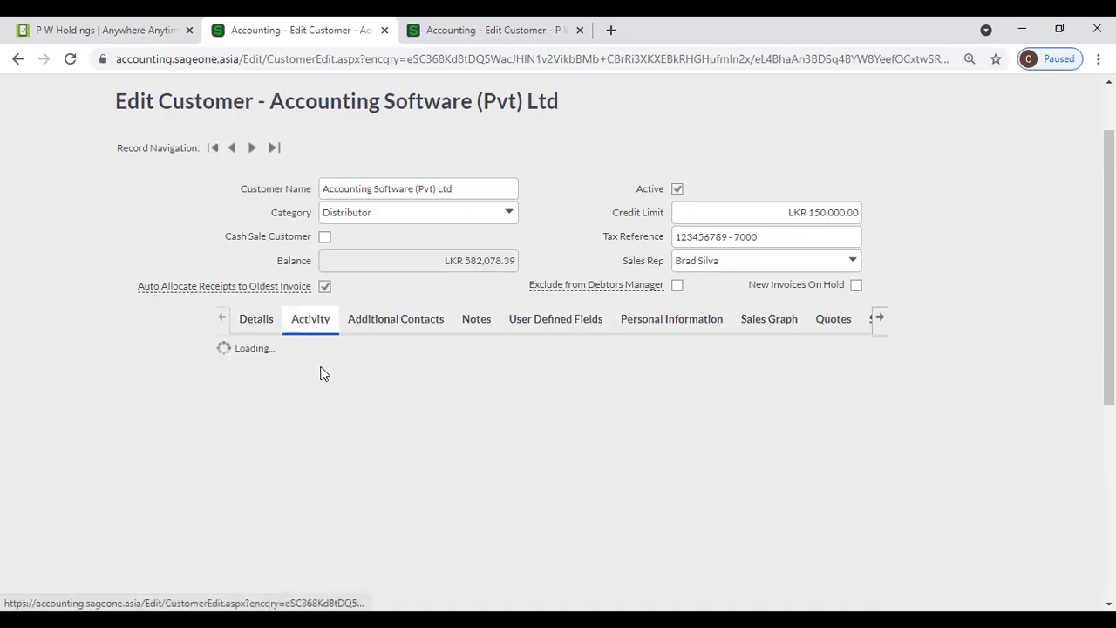
- View Sales Graph, Quotes, Sales Orders and Invoices, then return to the Details address section
left_click(394, 324)
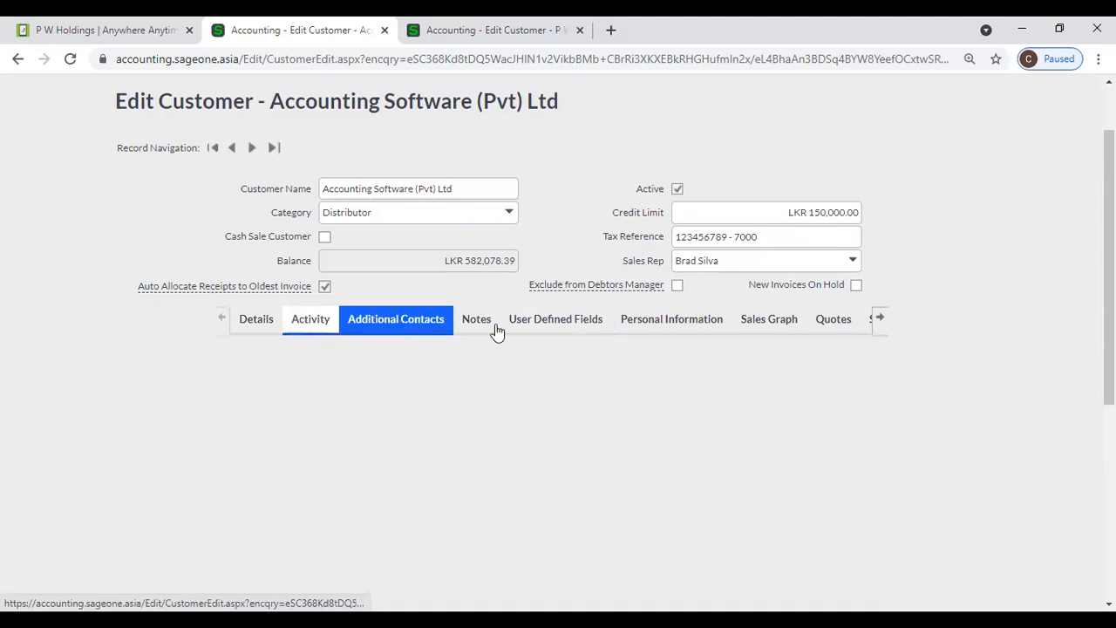
left_click(769, 323)
left_click(837, 323)
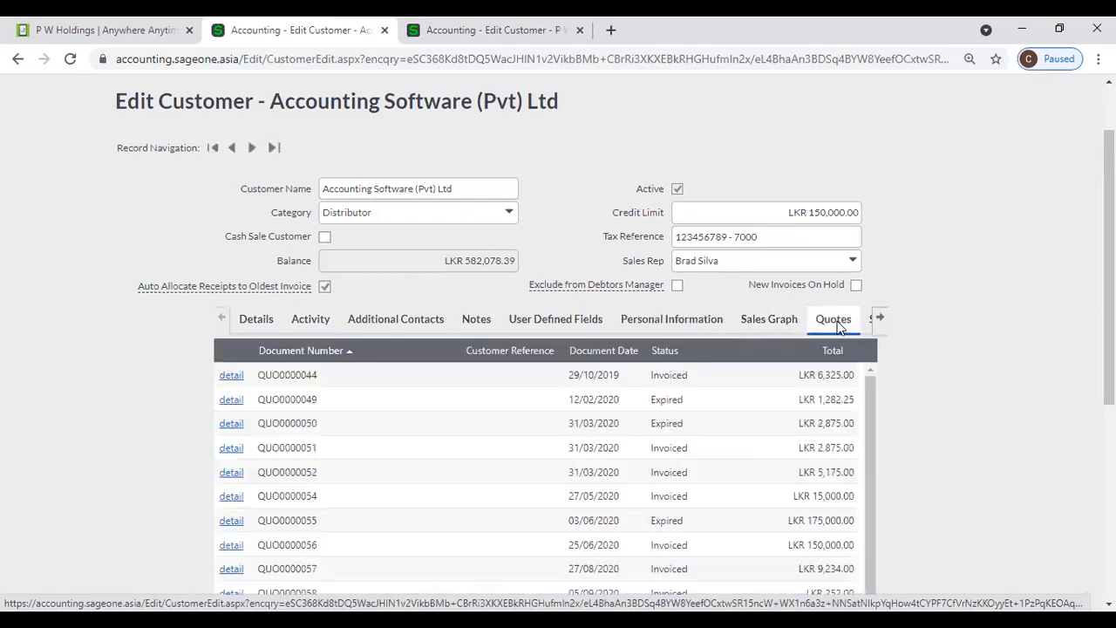
left_click(879, 318)
left_click(724, 321)
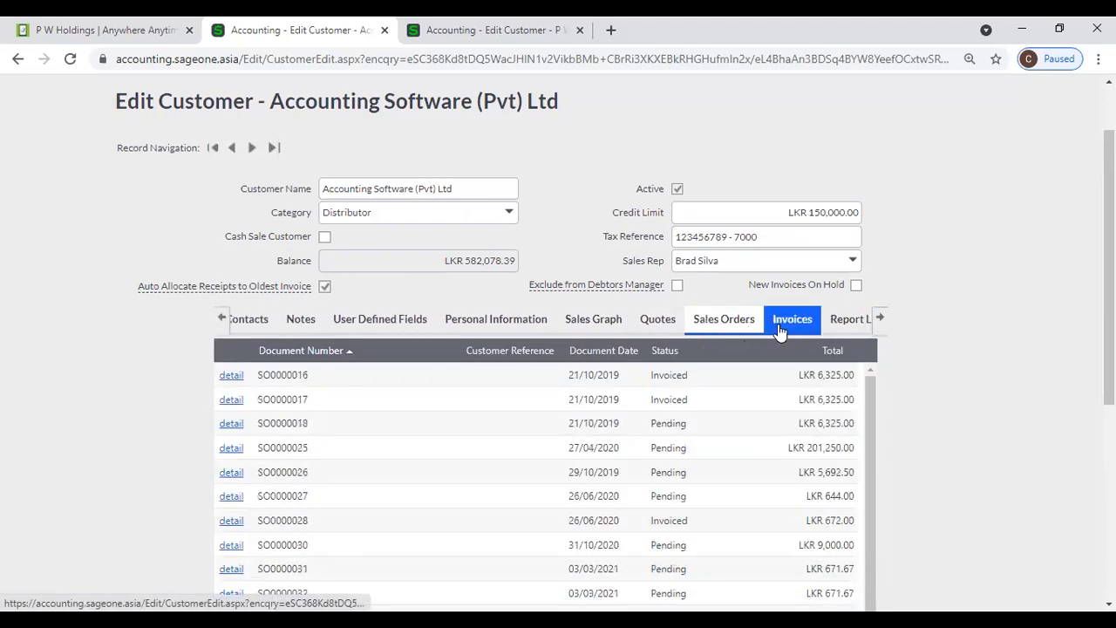
left_click(781, 324)
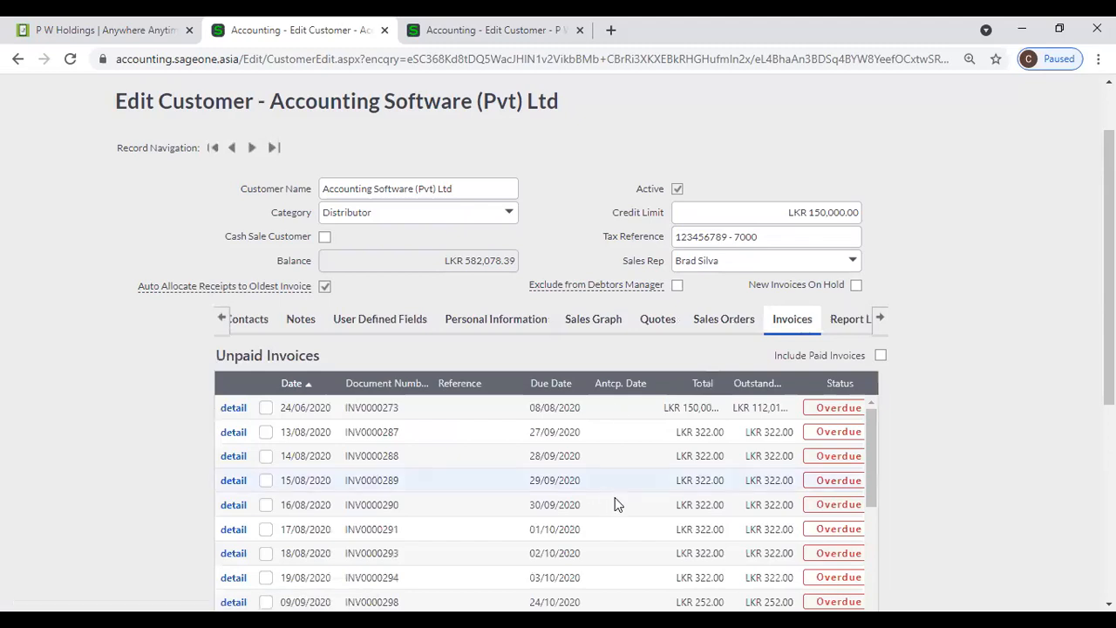
left_click(223, 318)
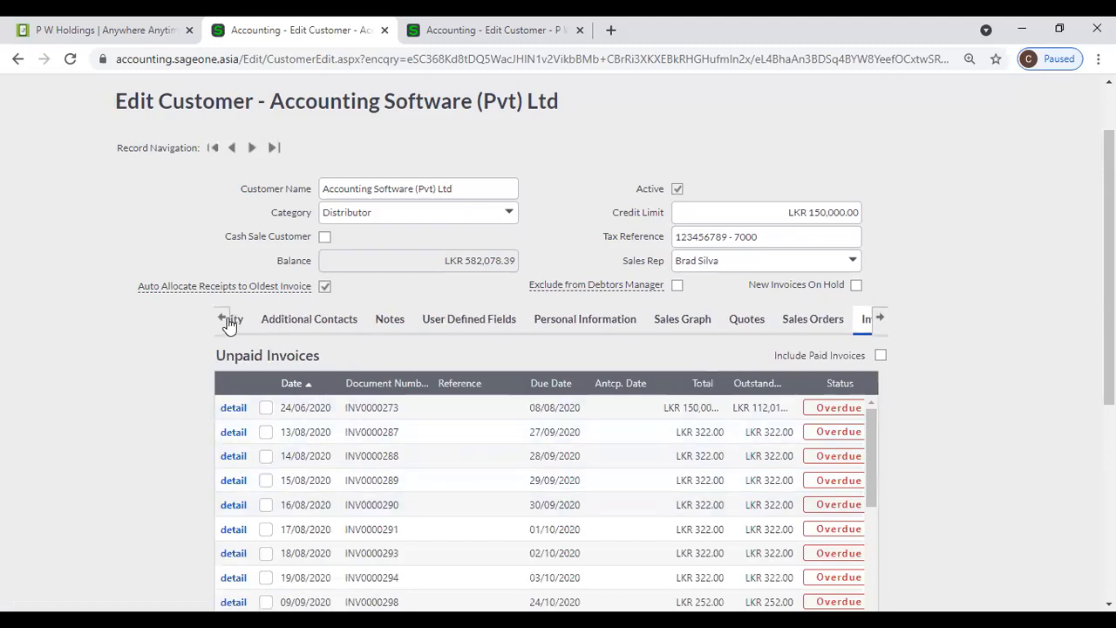
left_click(247, 320)
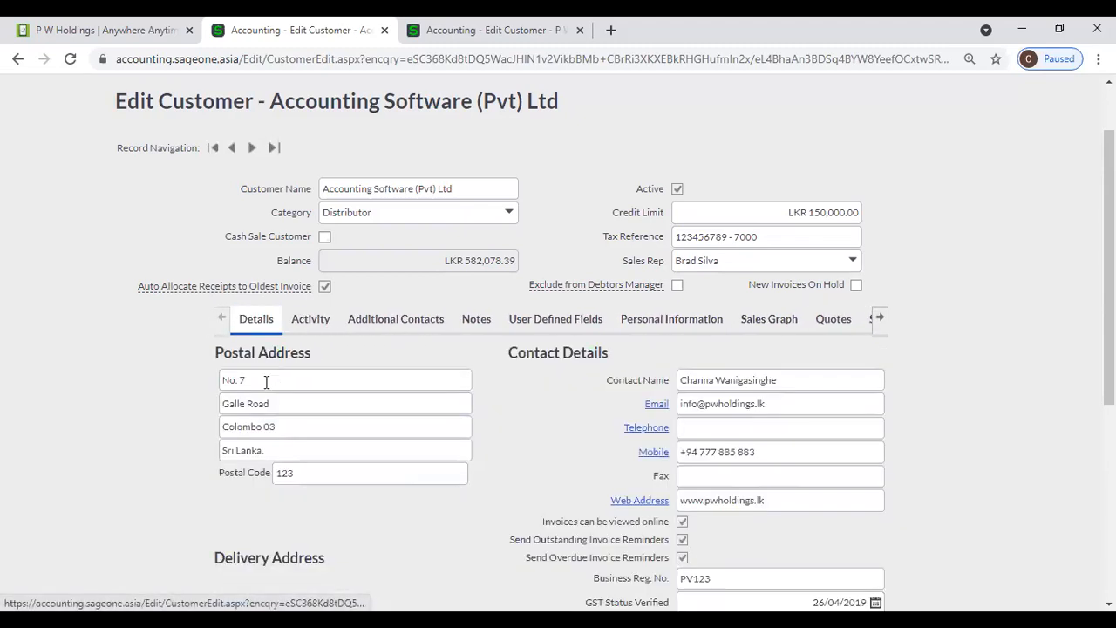
scroll(219, 326, "up", 1)
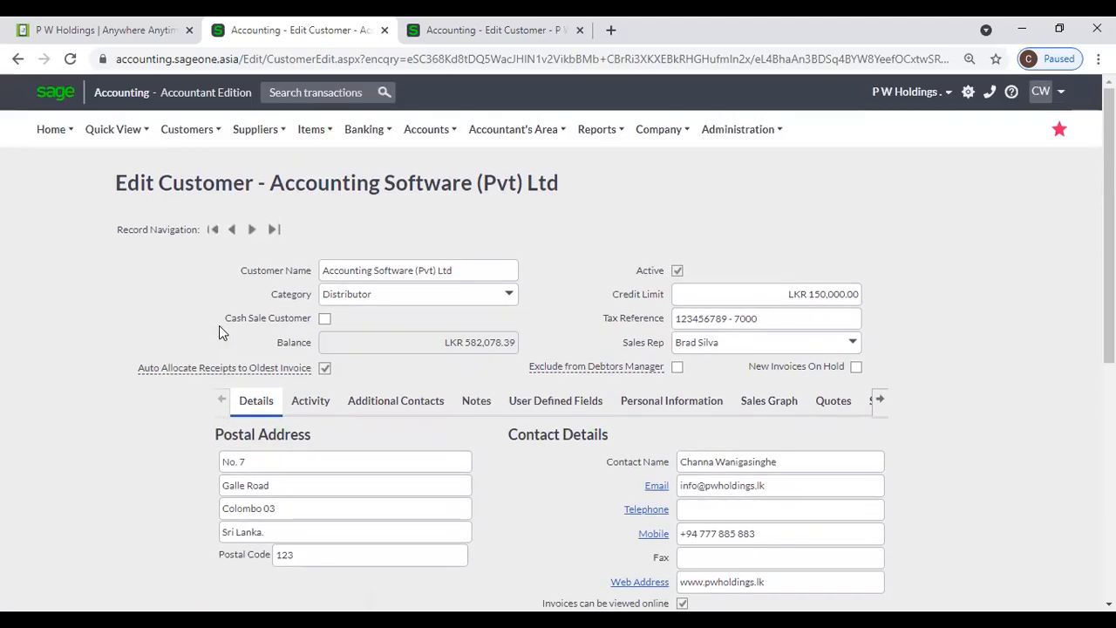
- Go to Customers > Lists > List of Customers
mouse_move(180, 142)
mouse_move(175, 185)
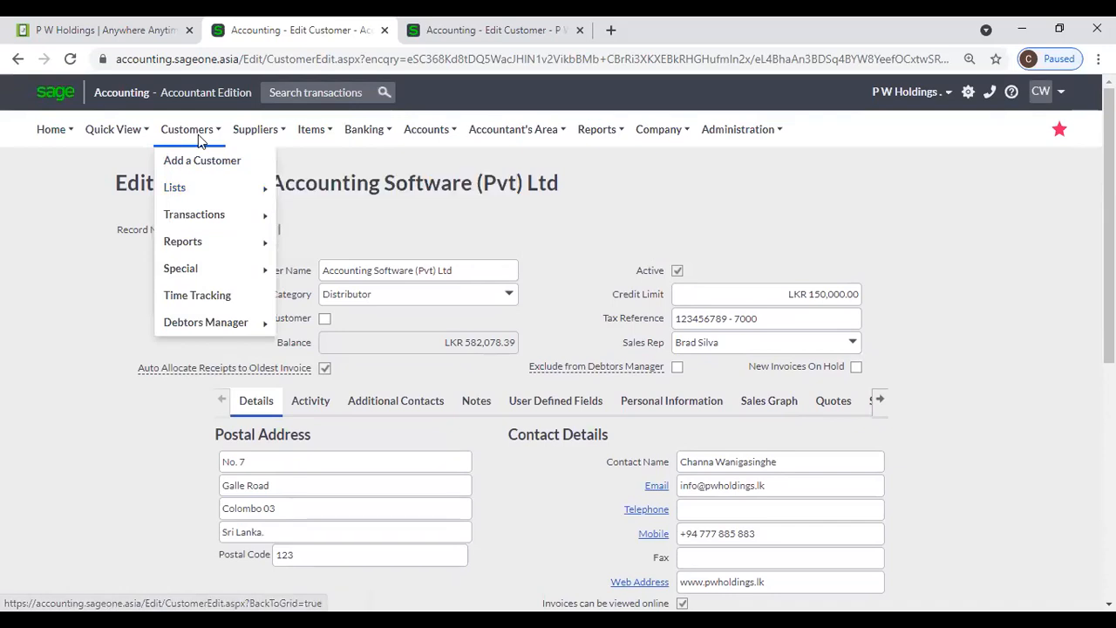
left_click(314, 186)
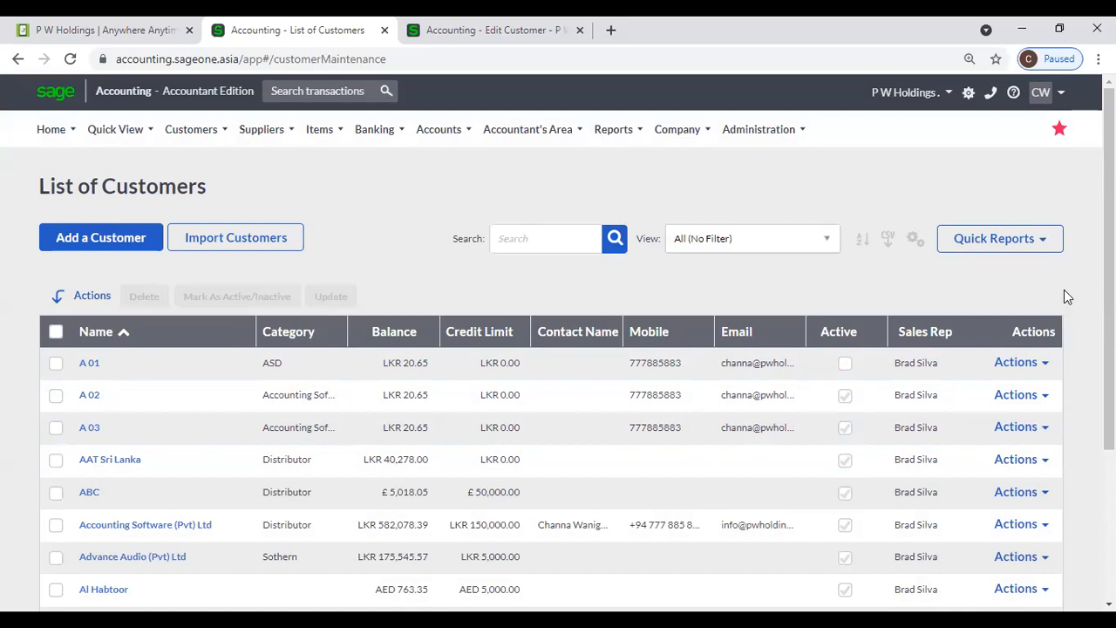
- Show the Discount % column and hide Sales Rep in the customer grid
left_click(916, 245)
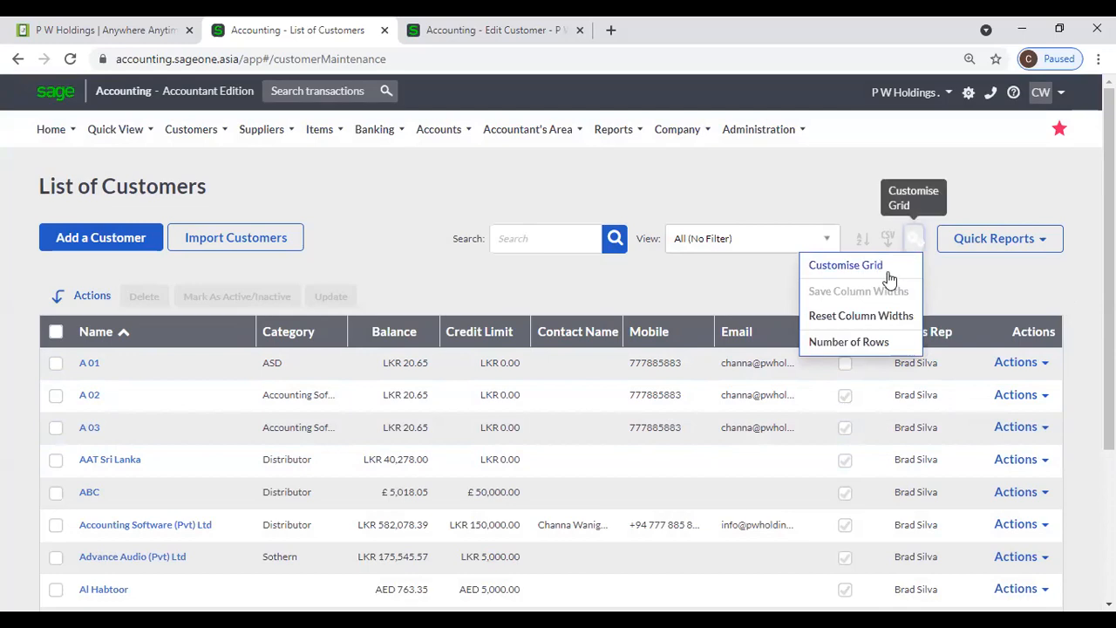
left_click(888, 272)
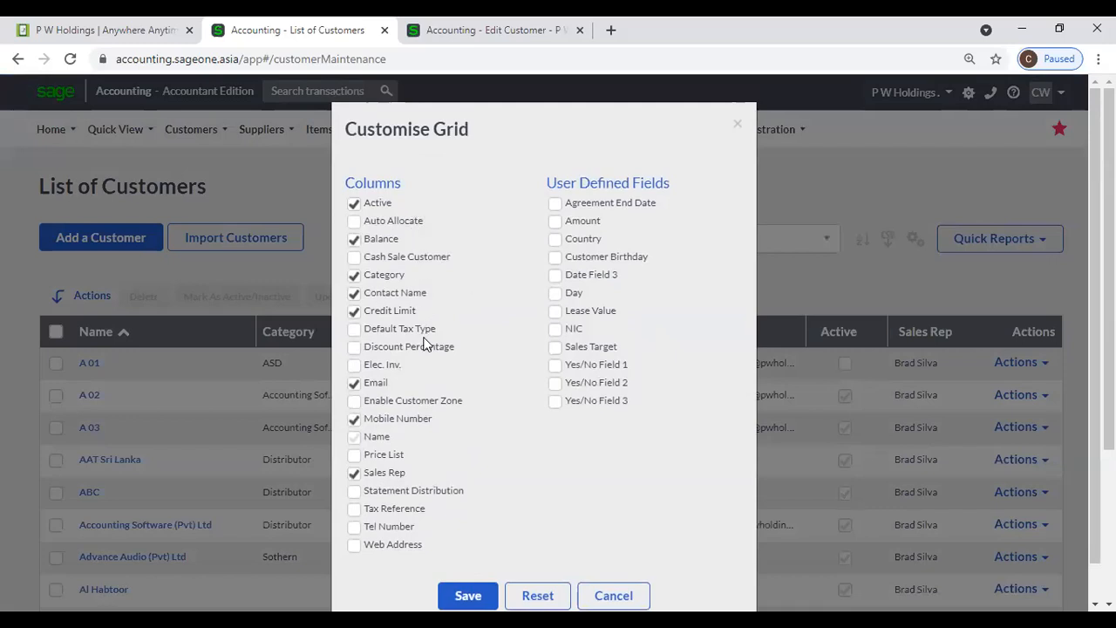
left_click(355, 348)
left_click(355, 474)
left_click(468, 595)
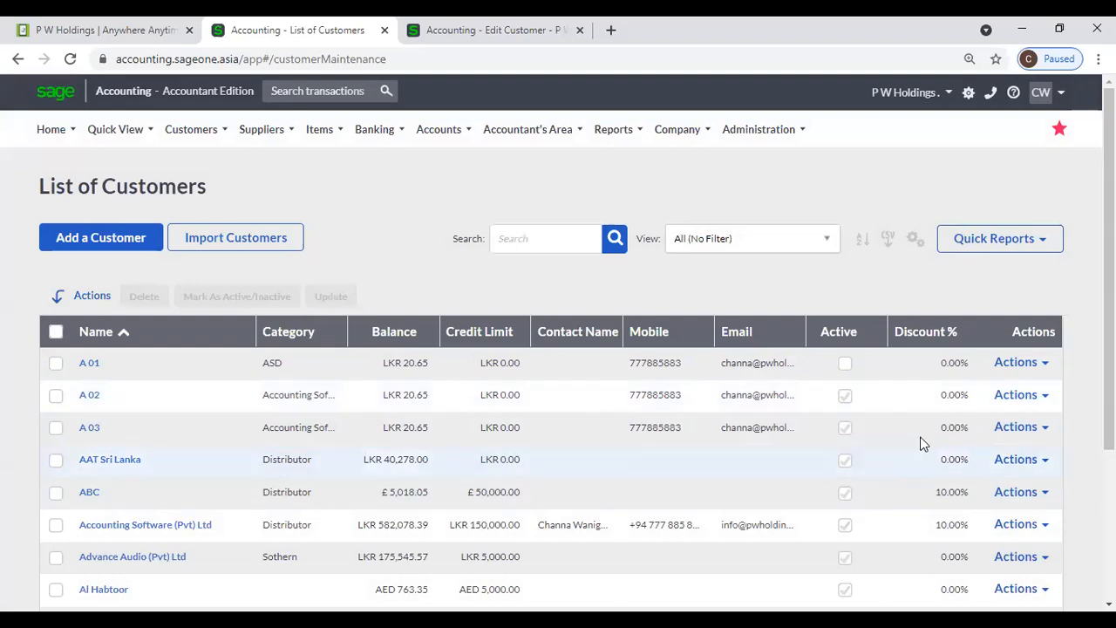
- Remove the Discount % column from the customer grid again
left_click(915, 238)
left_click(872, 265)
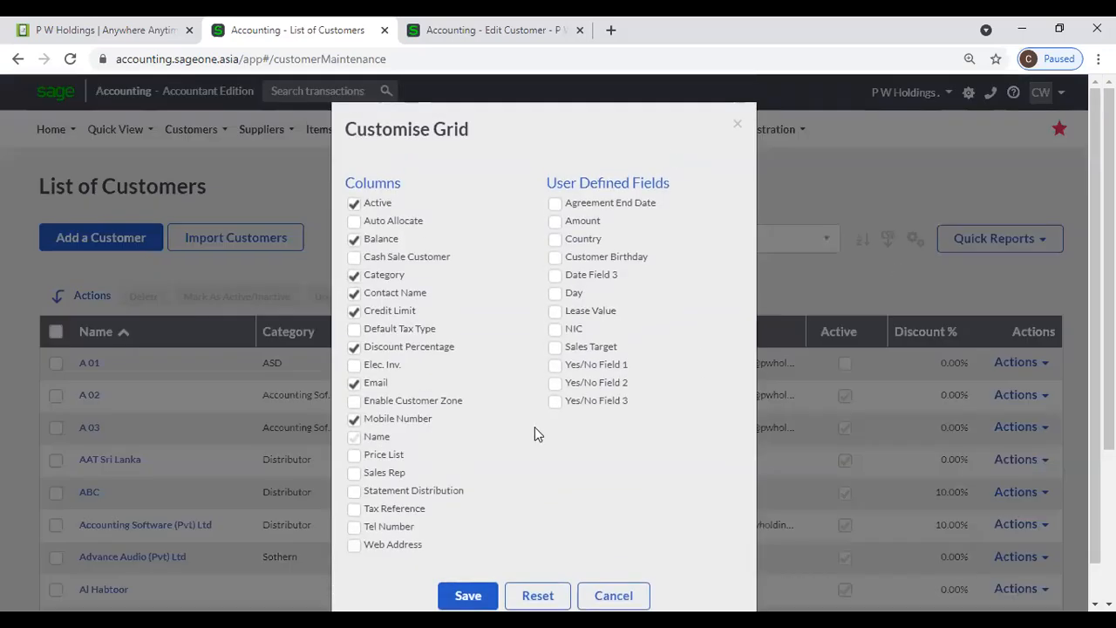
left_click(355, 347)
left_click(462, 594)
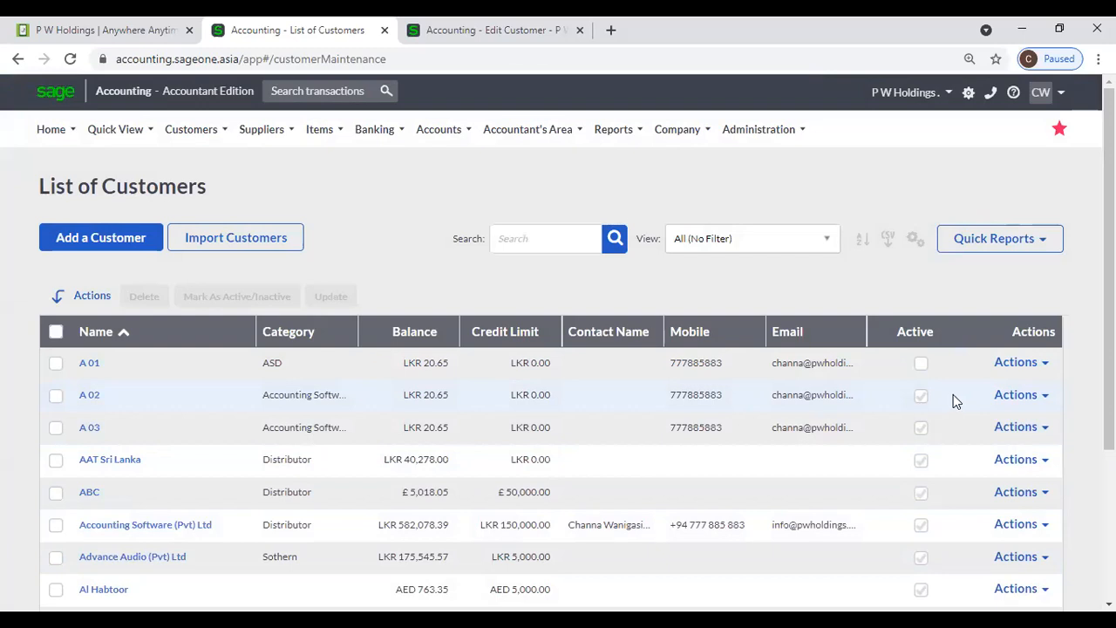
- Tick Sales Rep in Customise Grid and save the column layout
left_click(915, 239)
left_click(913, 262)
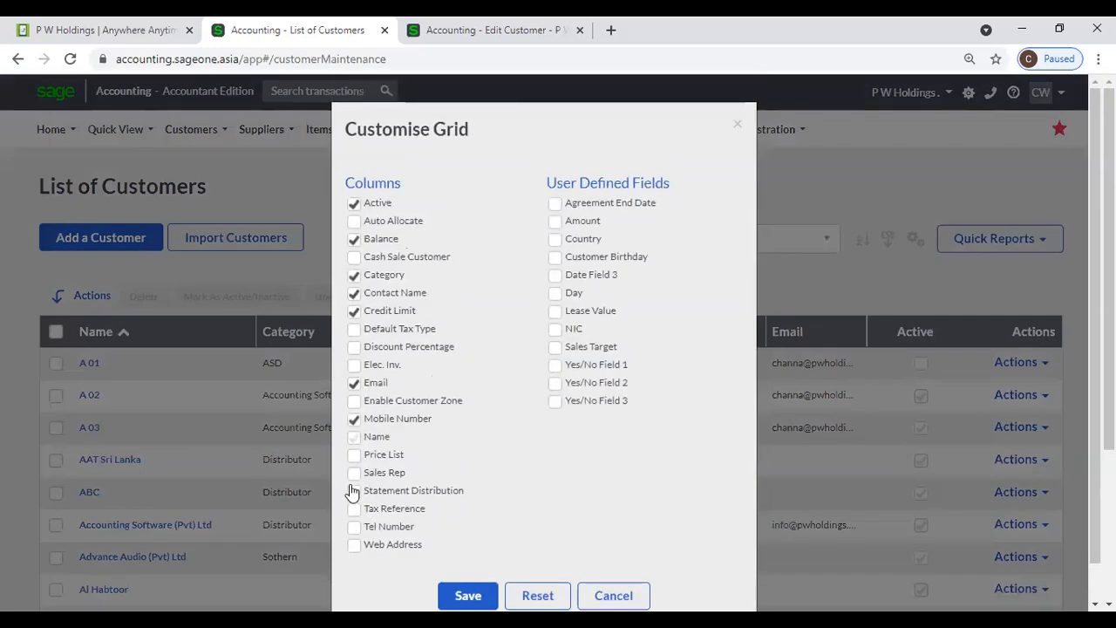
left_click(354, 473)
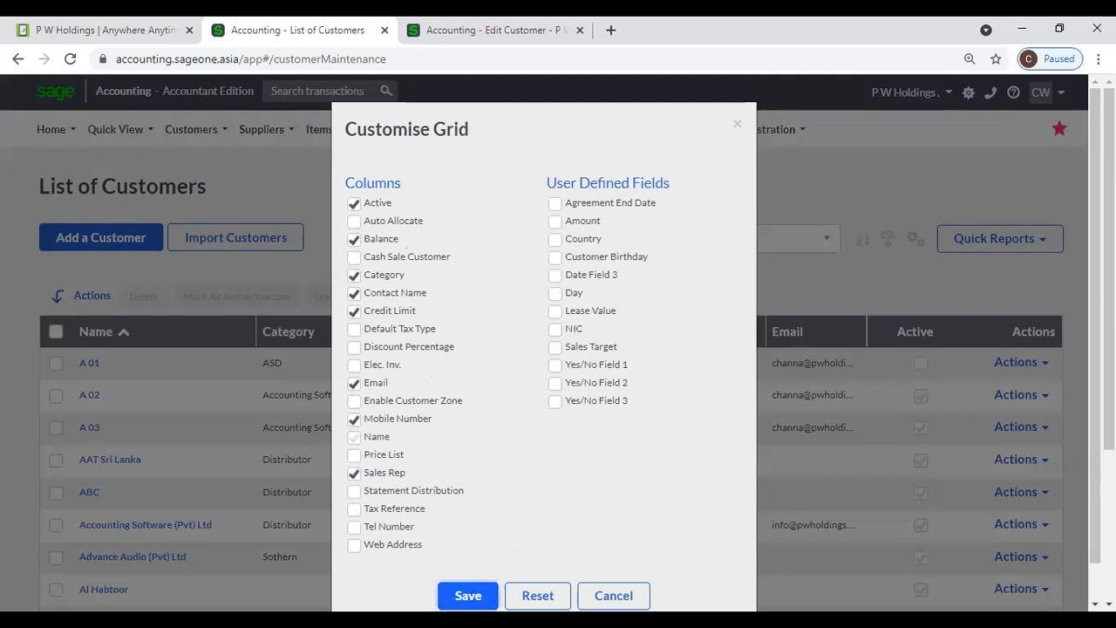
left_click(468, 596)
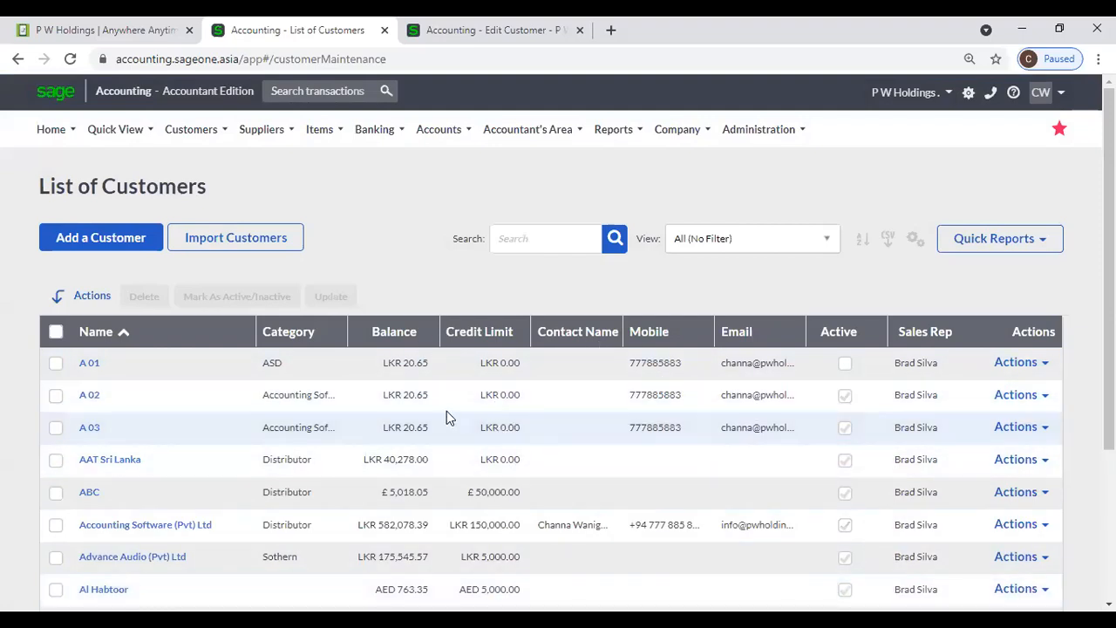
left_click(411, 331)
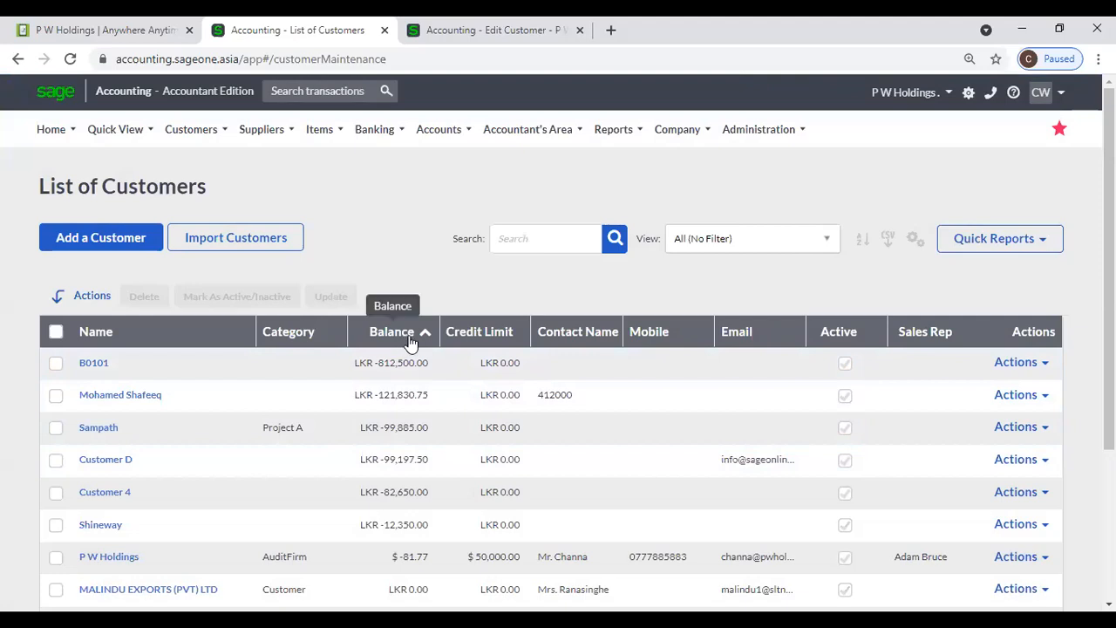
left_click(410, 336)
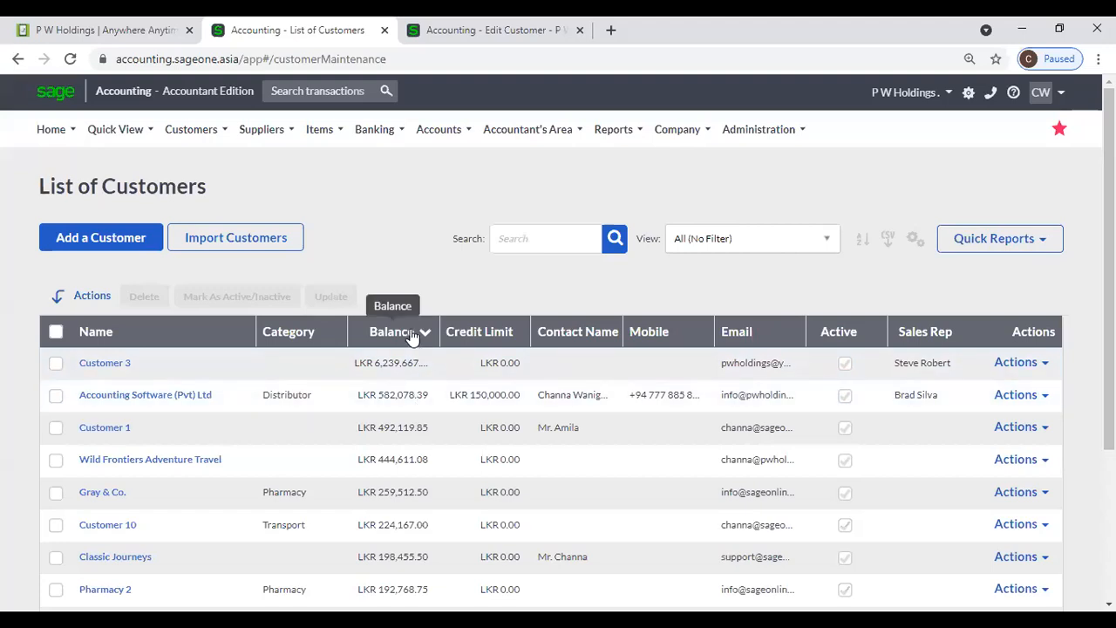
left_click(411, 334)
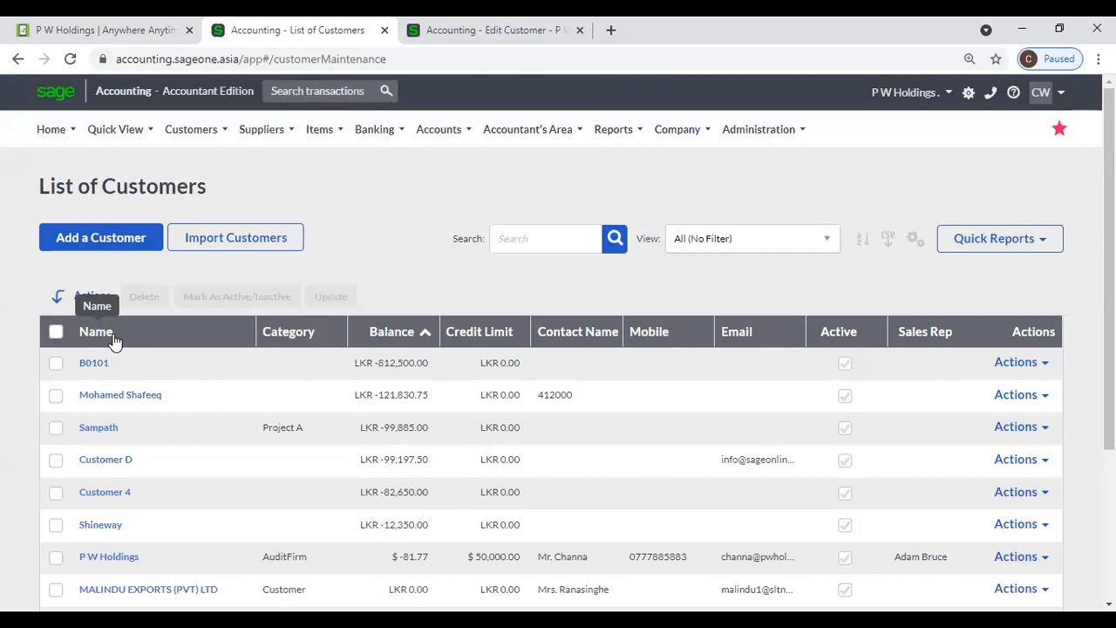
left_click(113, 338)
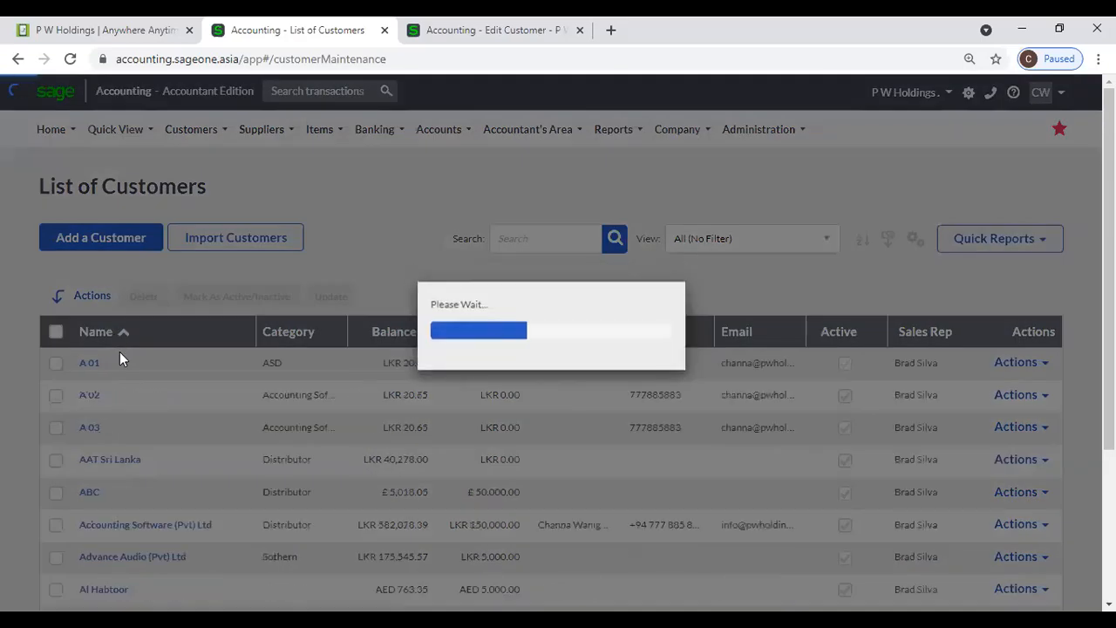
left_click(129, 335)
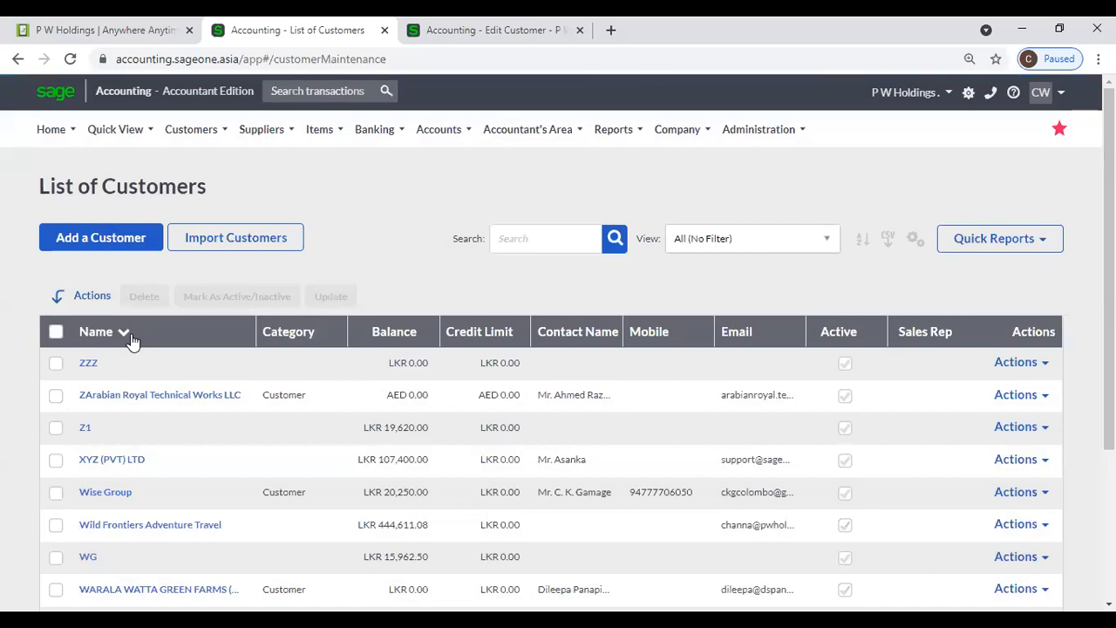
left_click(129, 338)
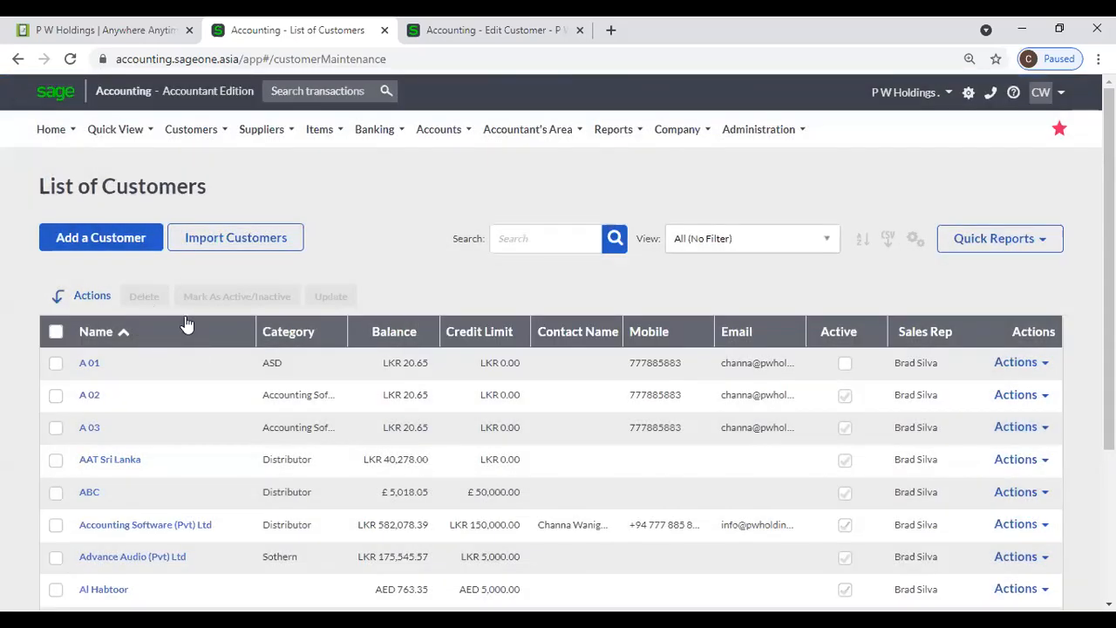
left_click(551, 233)
type("P")
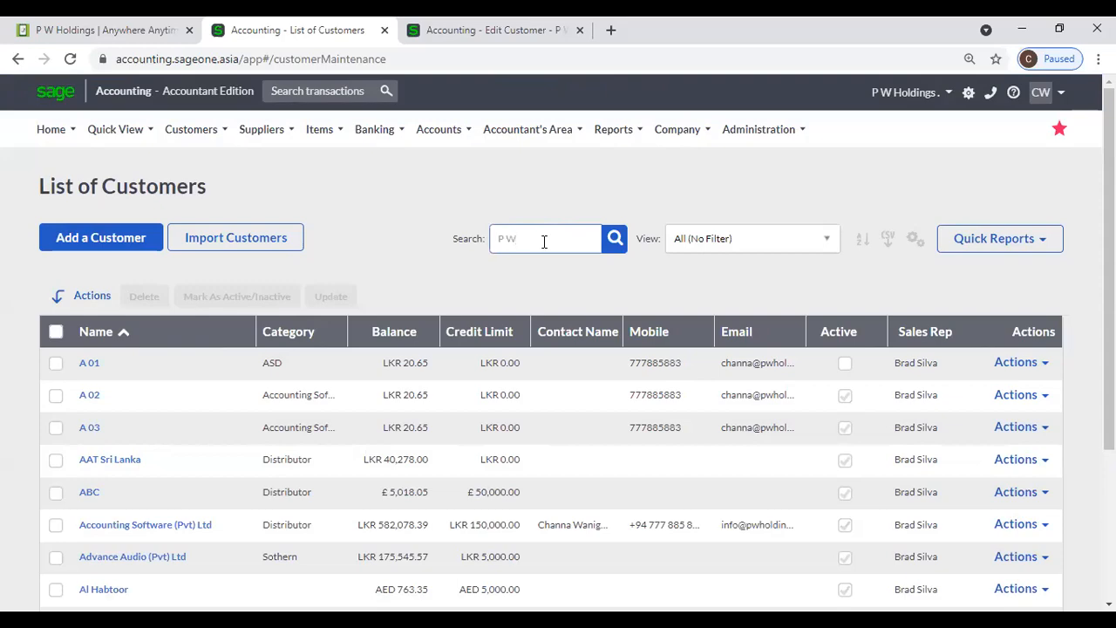
type(" W")
key("Return")
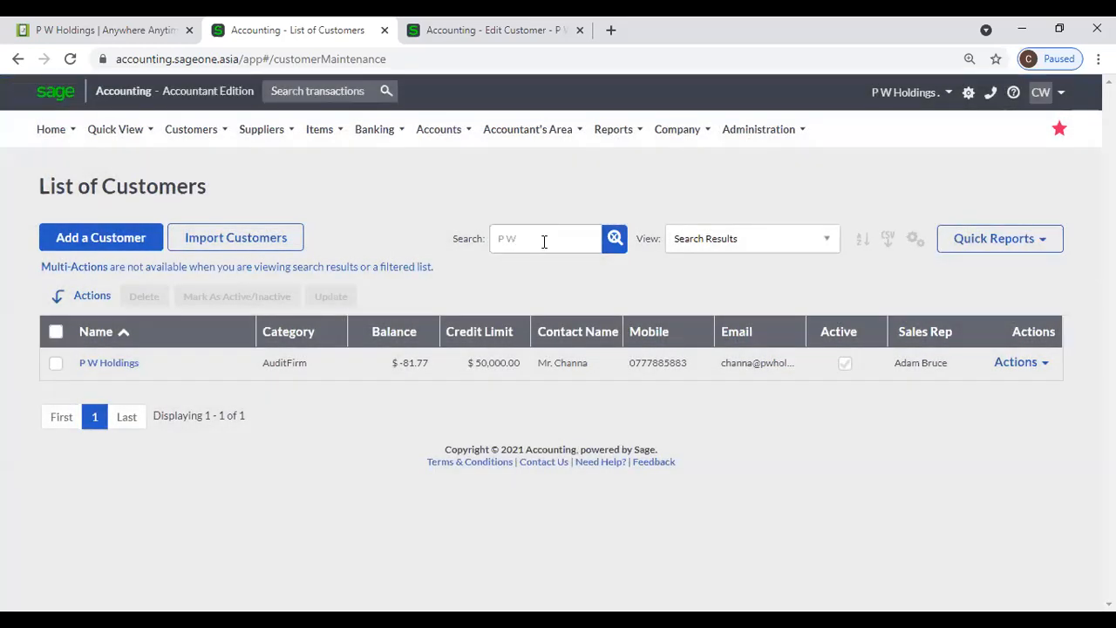
left_click(616, 238)
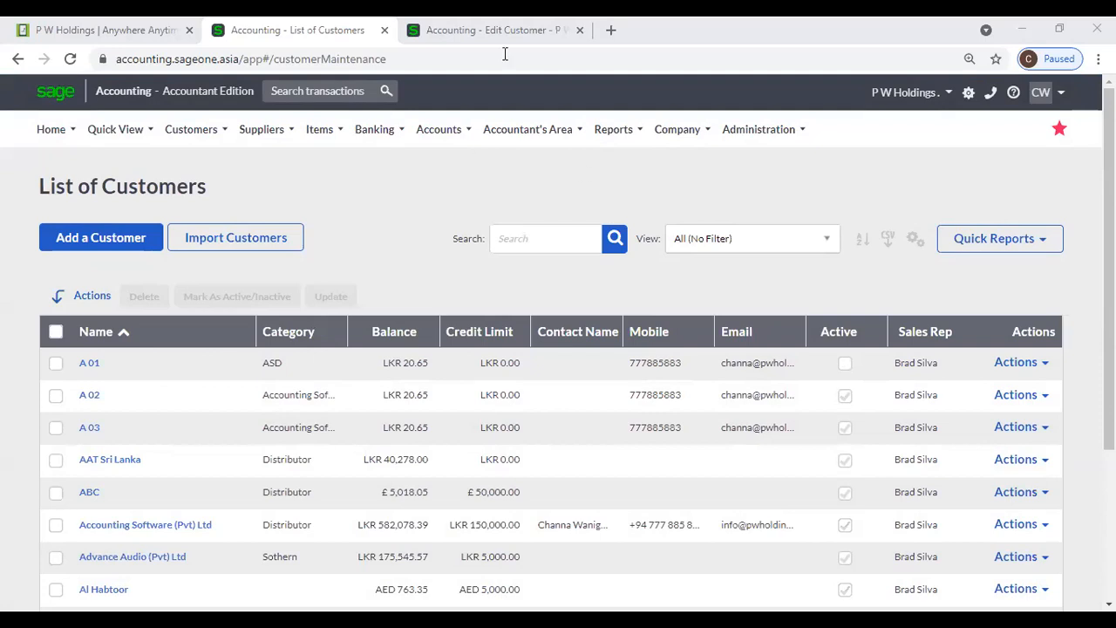
mouse_move(462, 129)
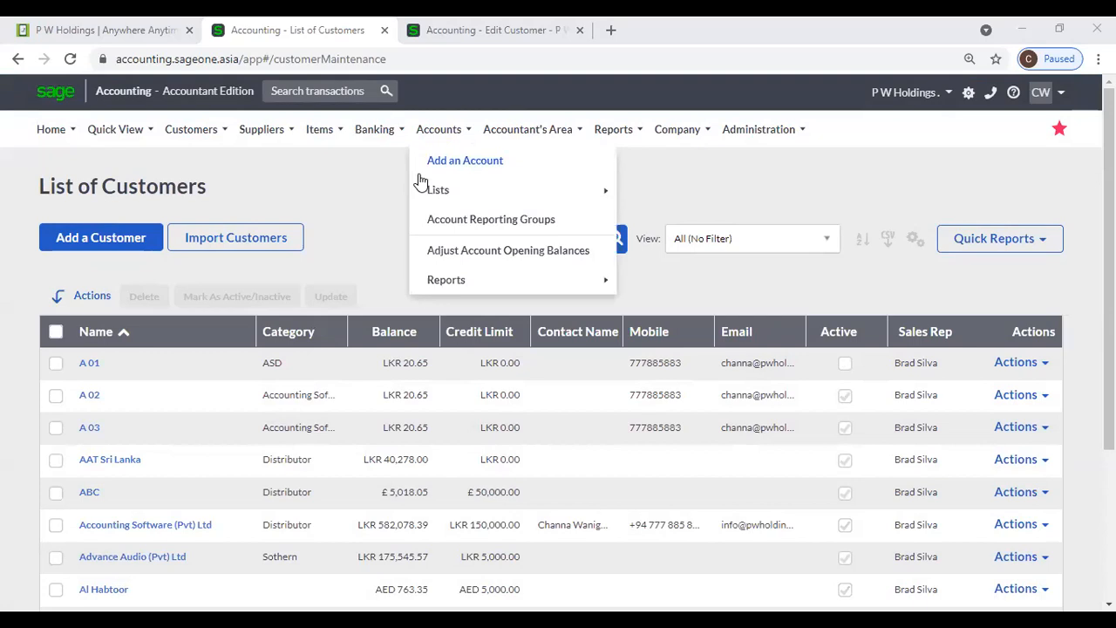
left_click(327, 196)
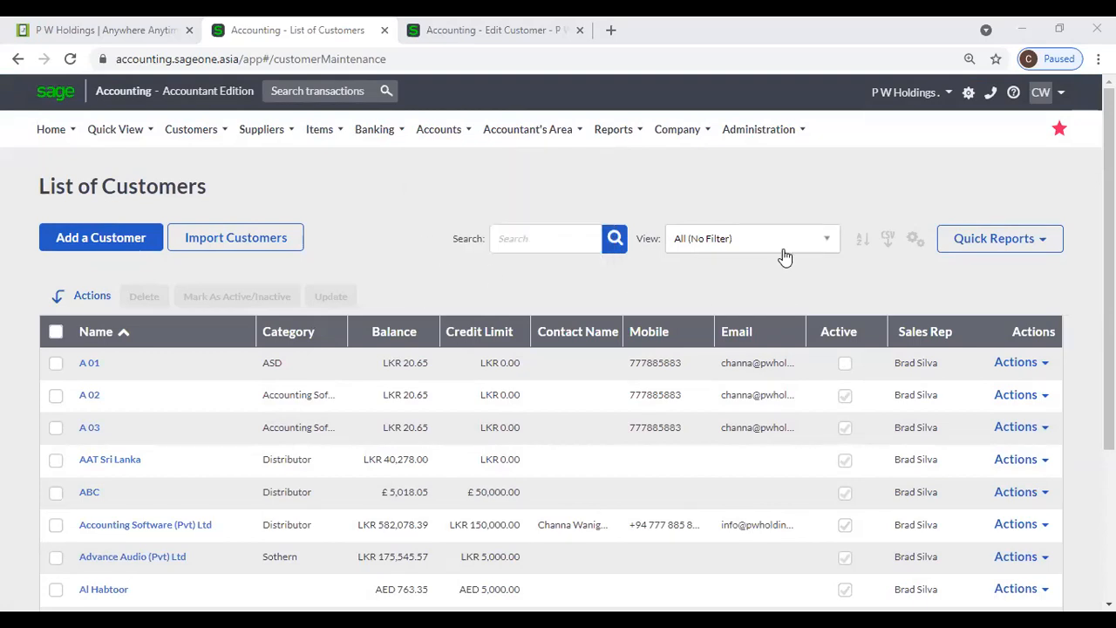
left_click(827, 242)
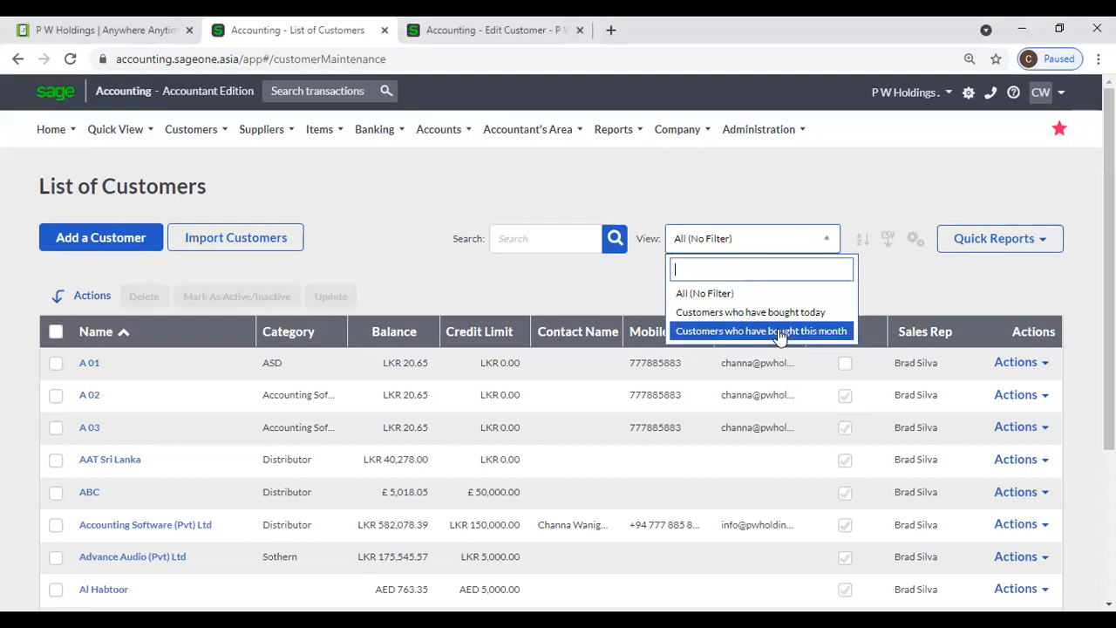
left_click(846, 332)
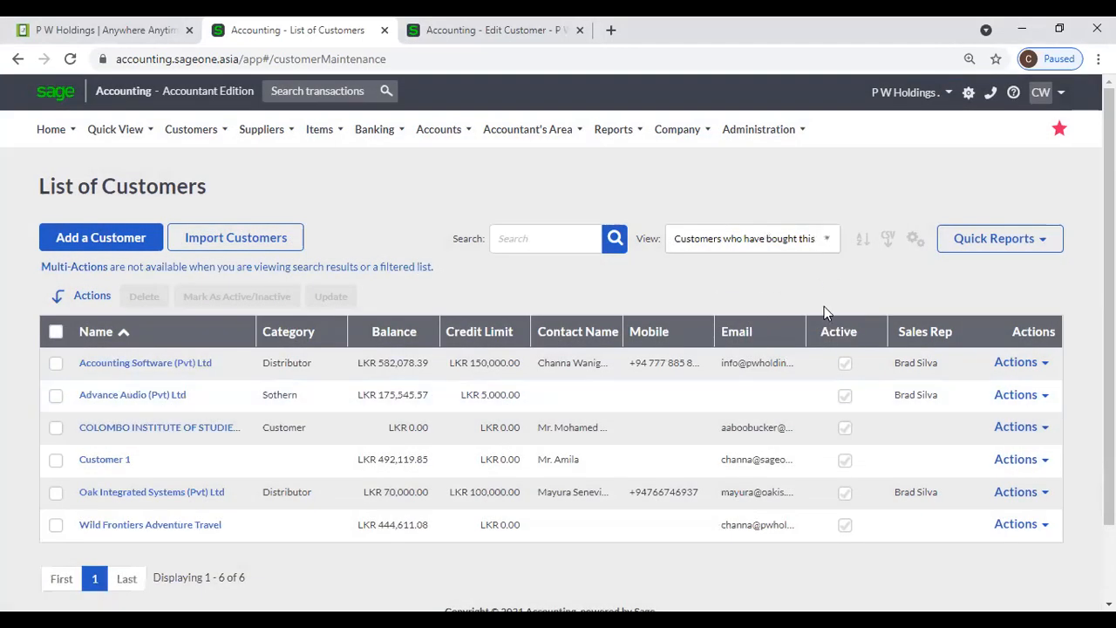
left_click(812, 248)
left_click(763, 296)
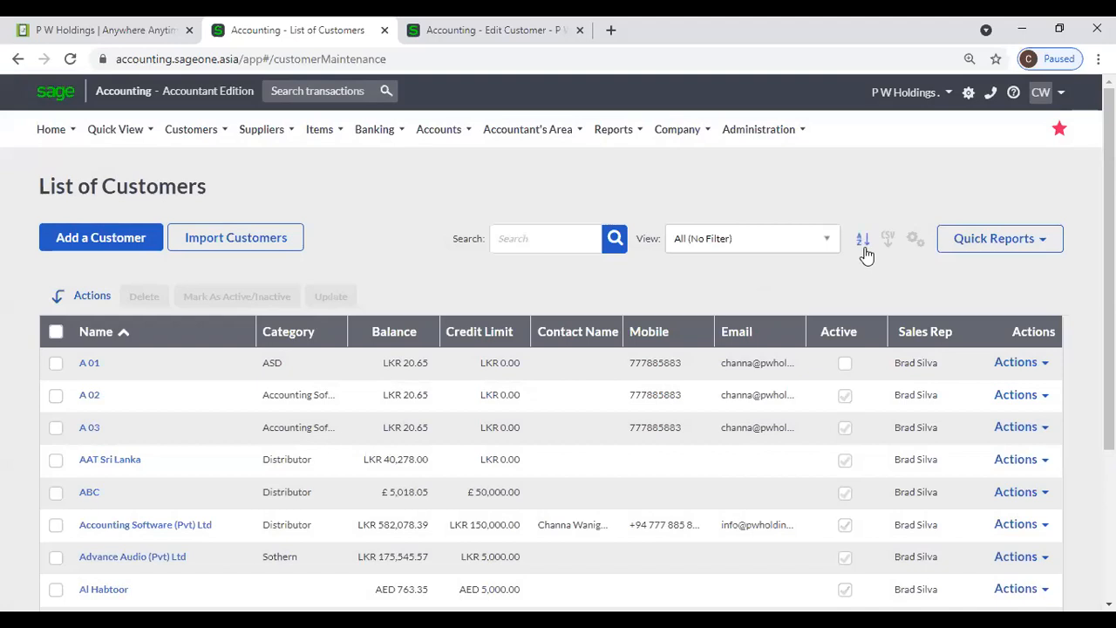
- Open Multi Column Sorting and add a second sort level
left_click(864, 248)
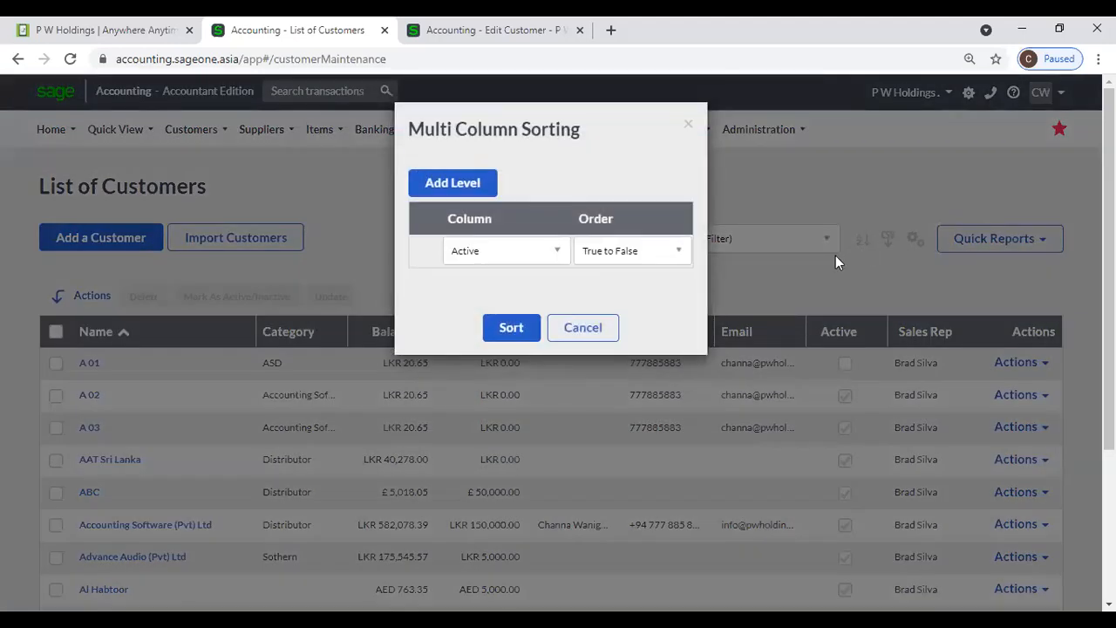
left_click(689, 128)
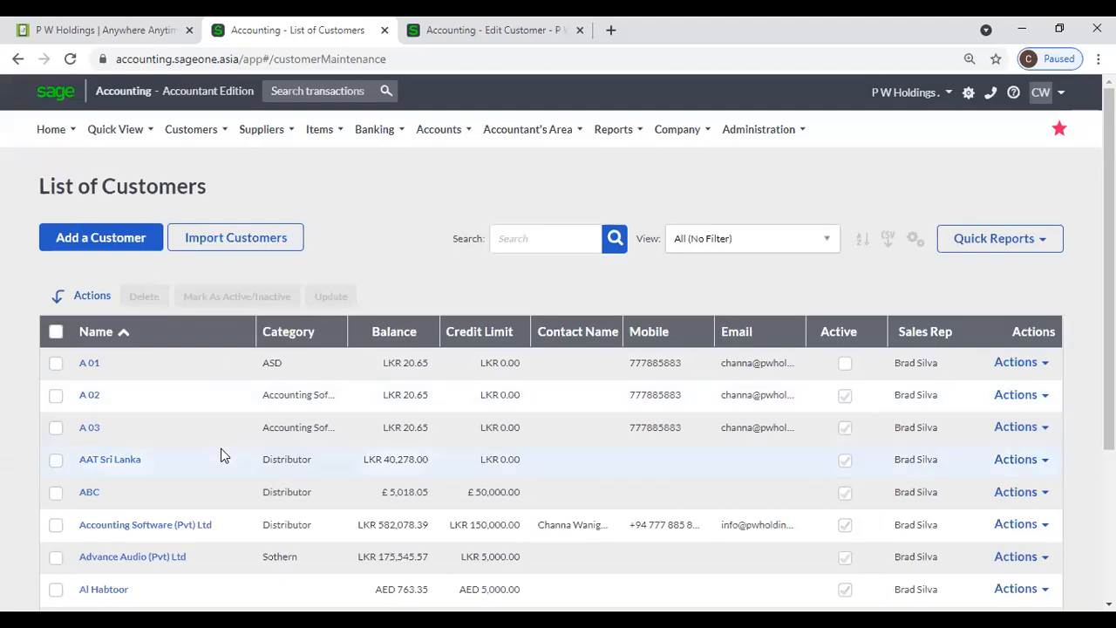
left_click(862, 239)
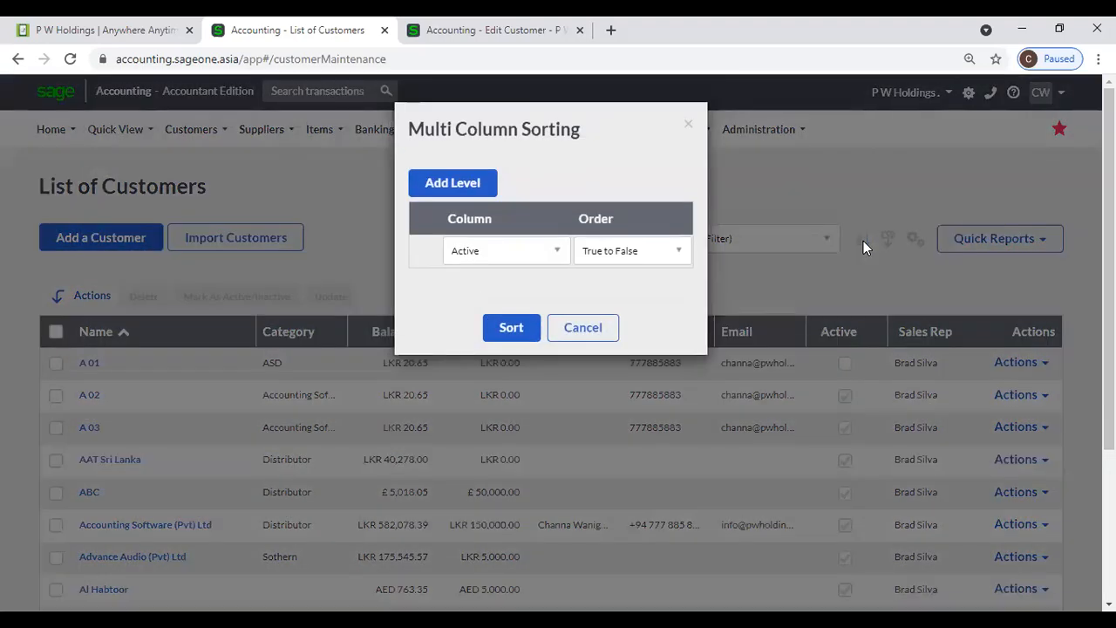
left_click(439, 189)
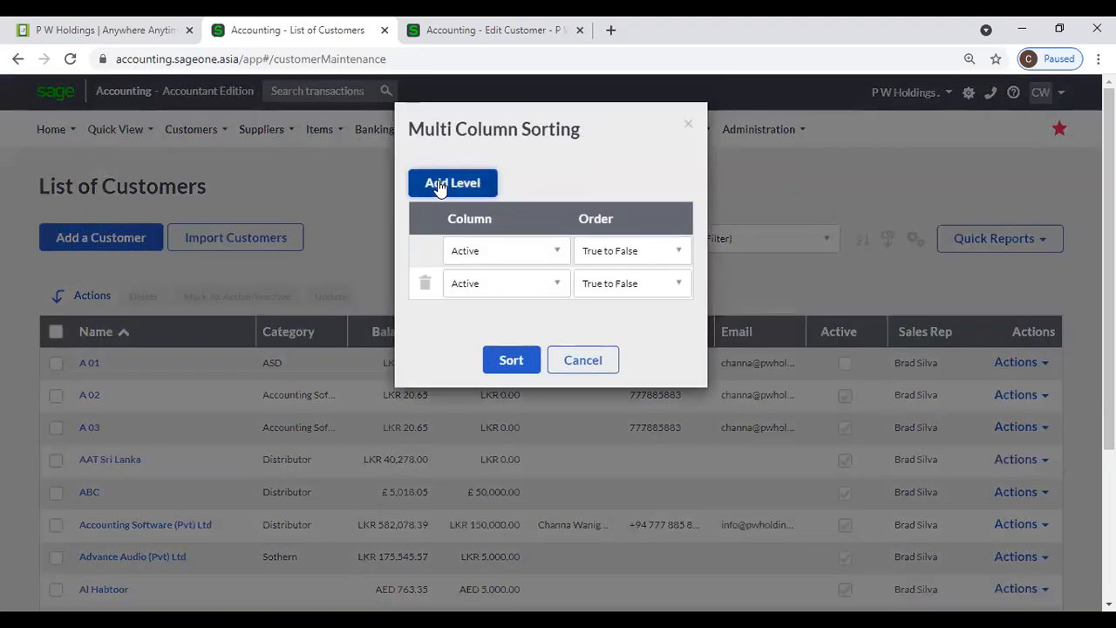
- Sort by Name (A to Z) first, then Balance (Smallest to Largest)
left_click(532, 250)
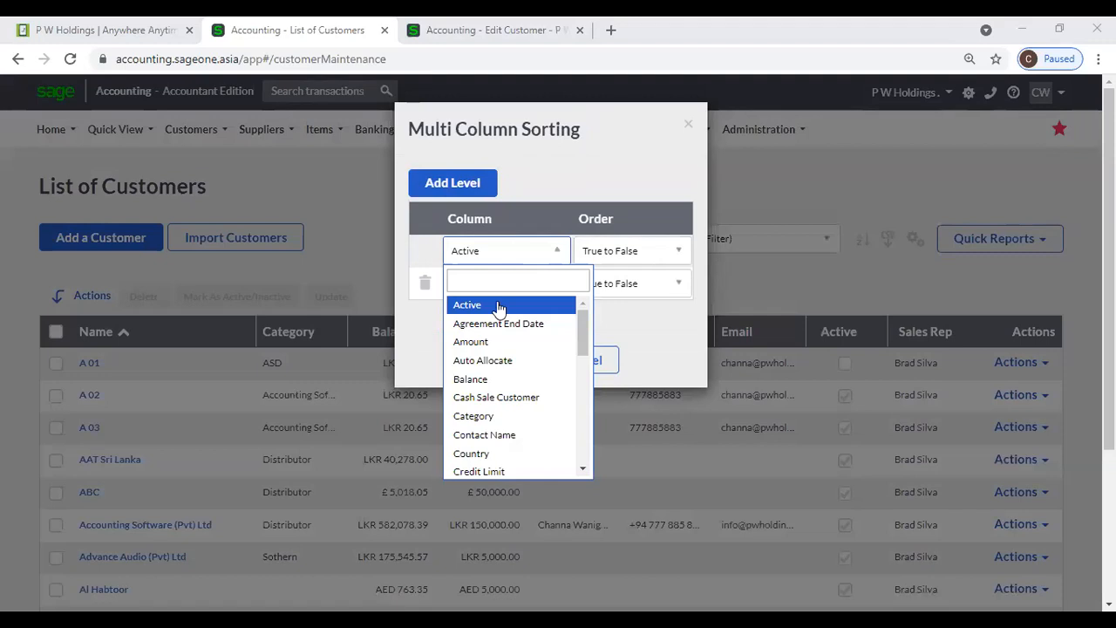
key("Down")
key("Down")
key("Down")
key("Down")
key("Return")
left_click(567, 251)
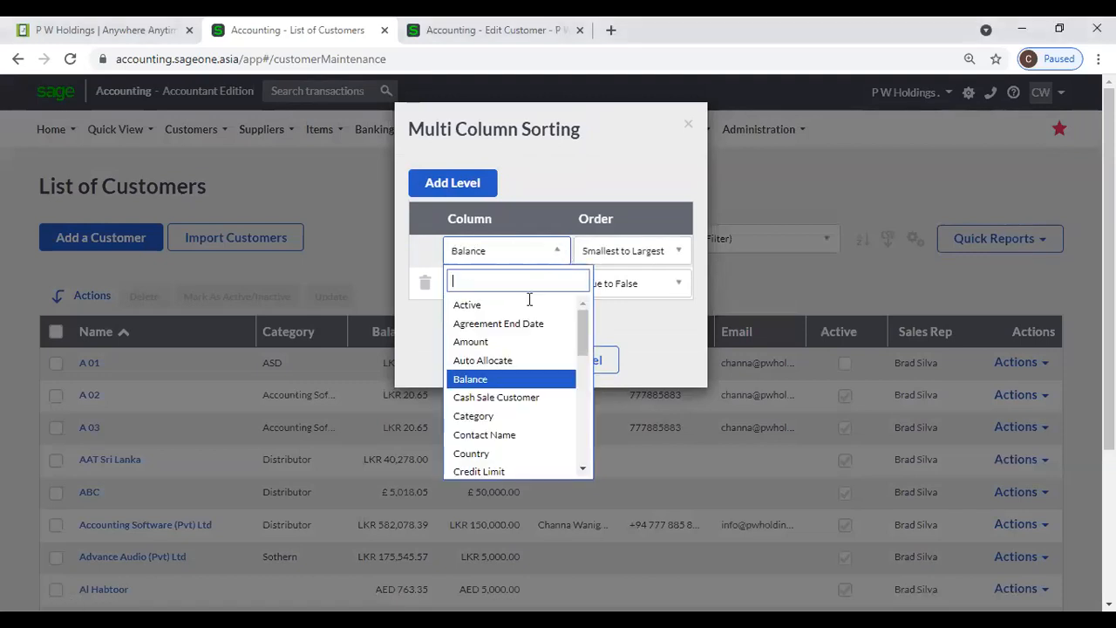
scroll(498, 413, "down", 2)
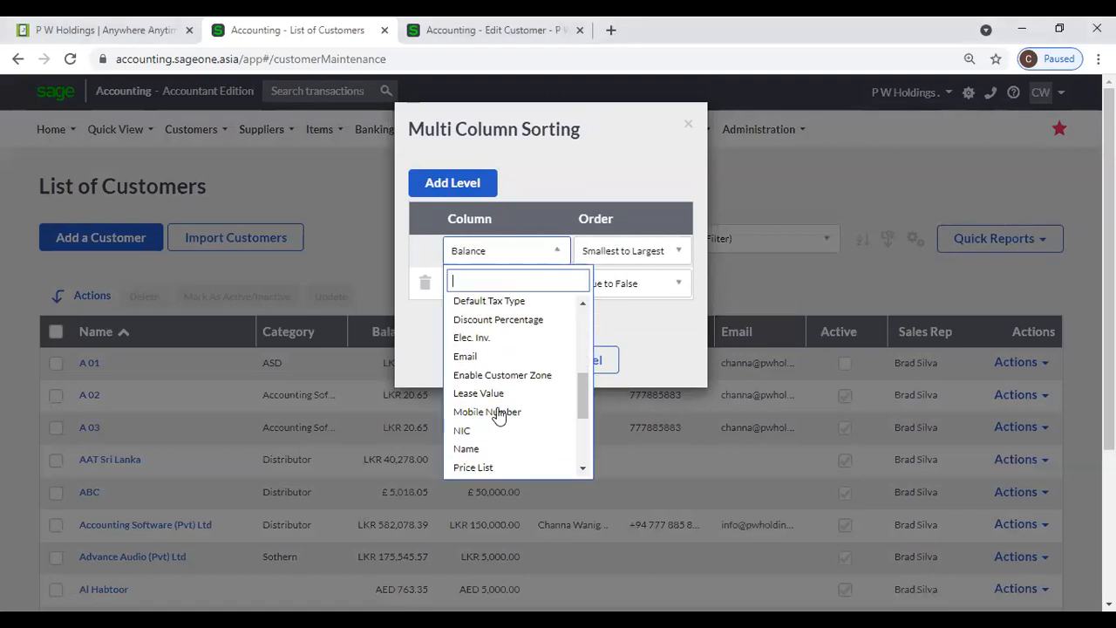
left_click(484, 458)
left_click(558, 282)
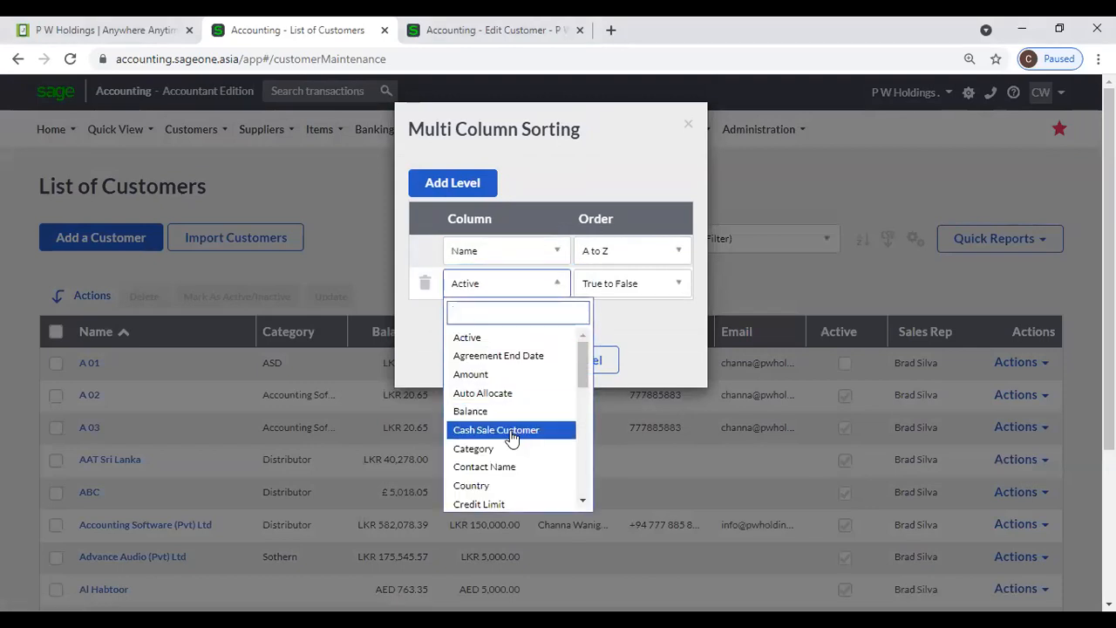
left_click(504, 411)
left_click(530, 360)
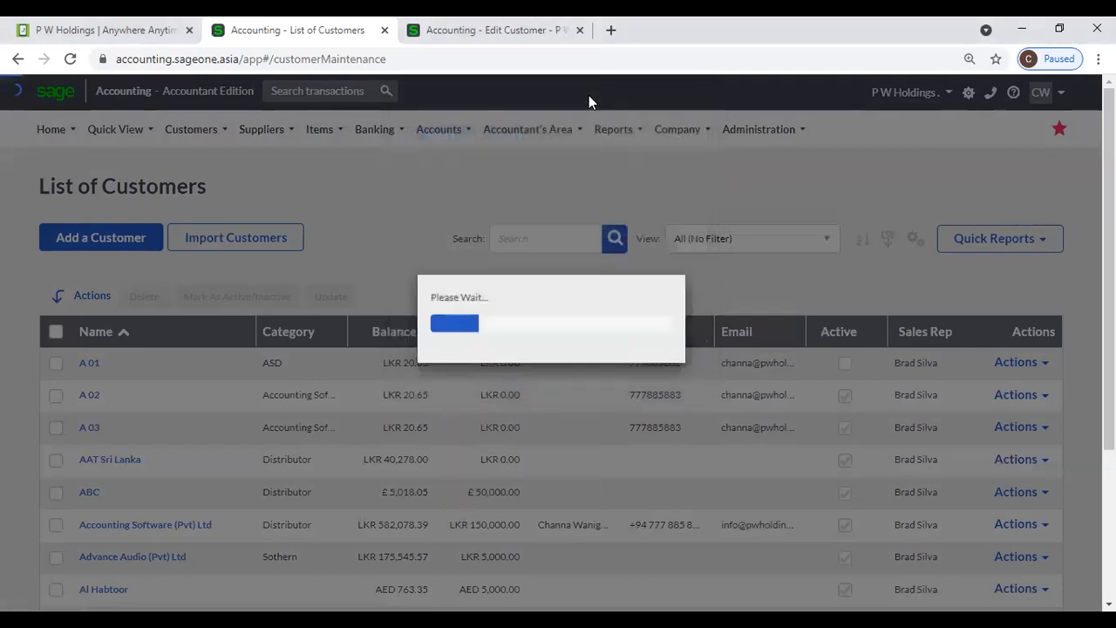
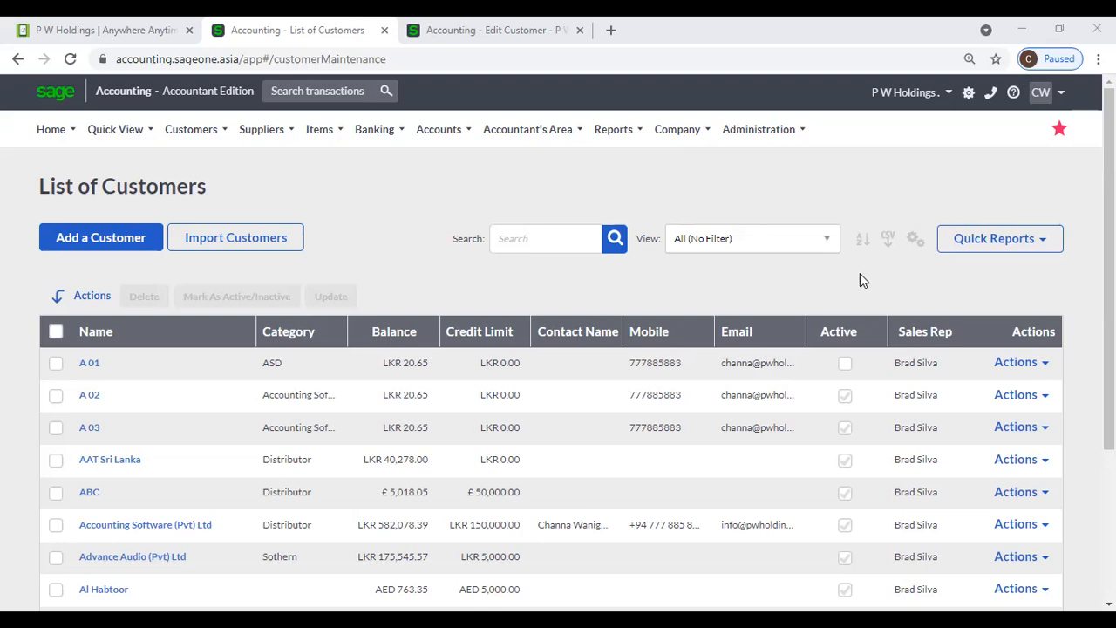
- Add a third sort level, Active True to False, and apply the three-level customer sort
left_click(864, 243)
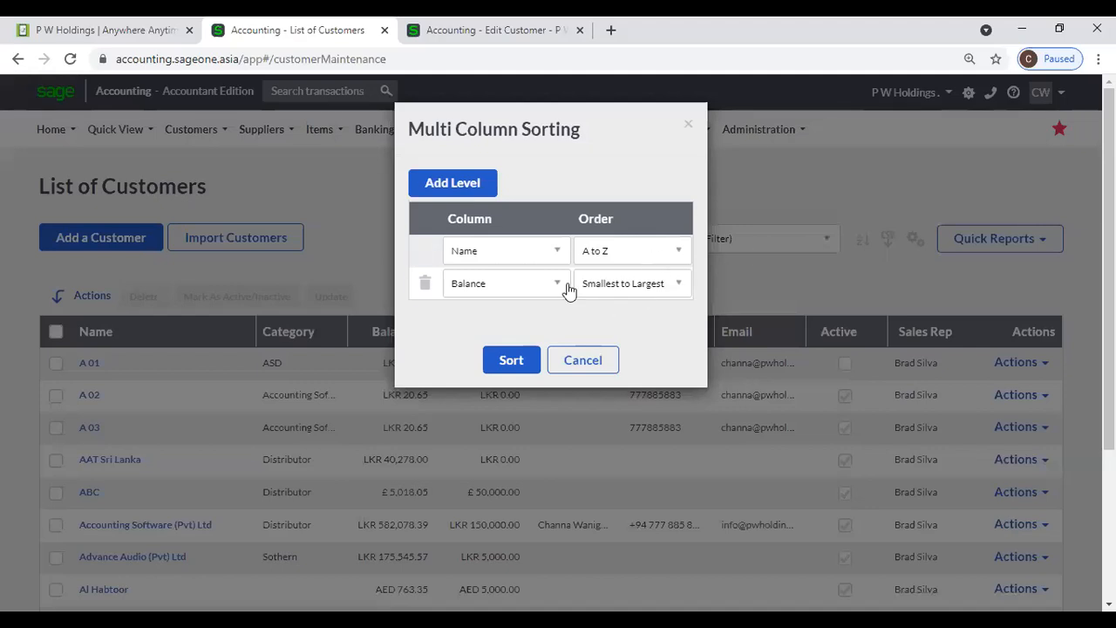
left_click(462, 189)
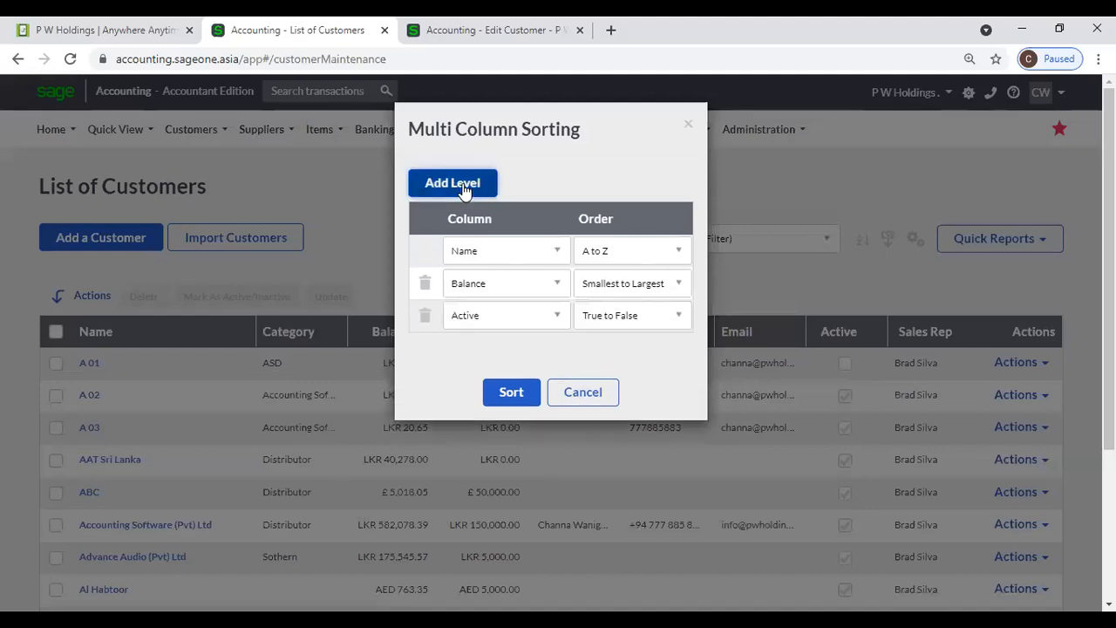
left_click(501, 394)
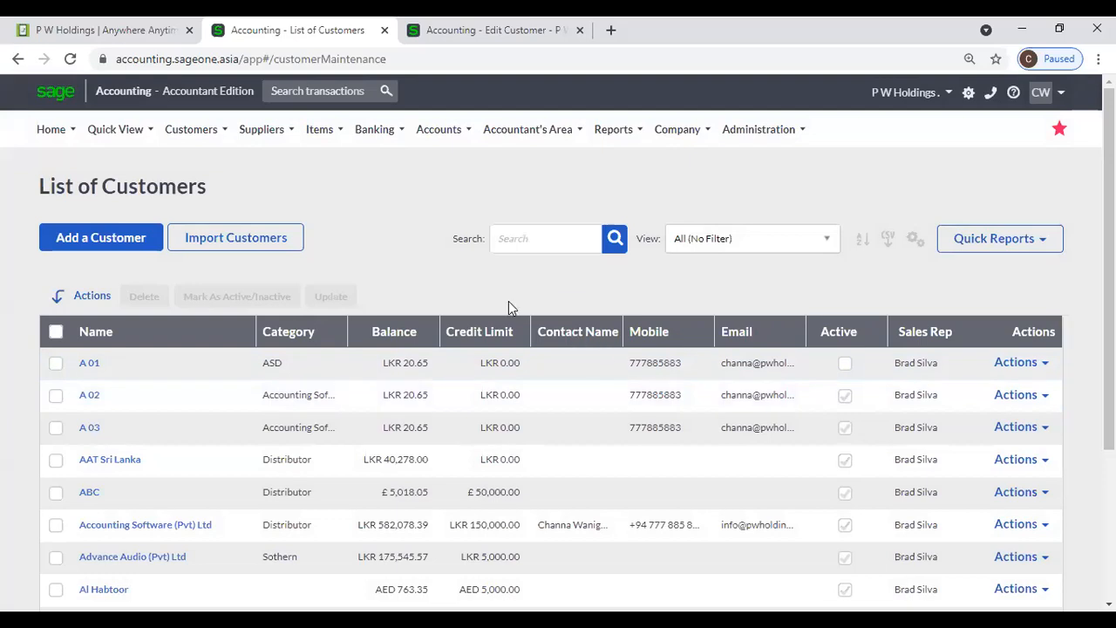
left_click(1046, 365)
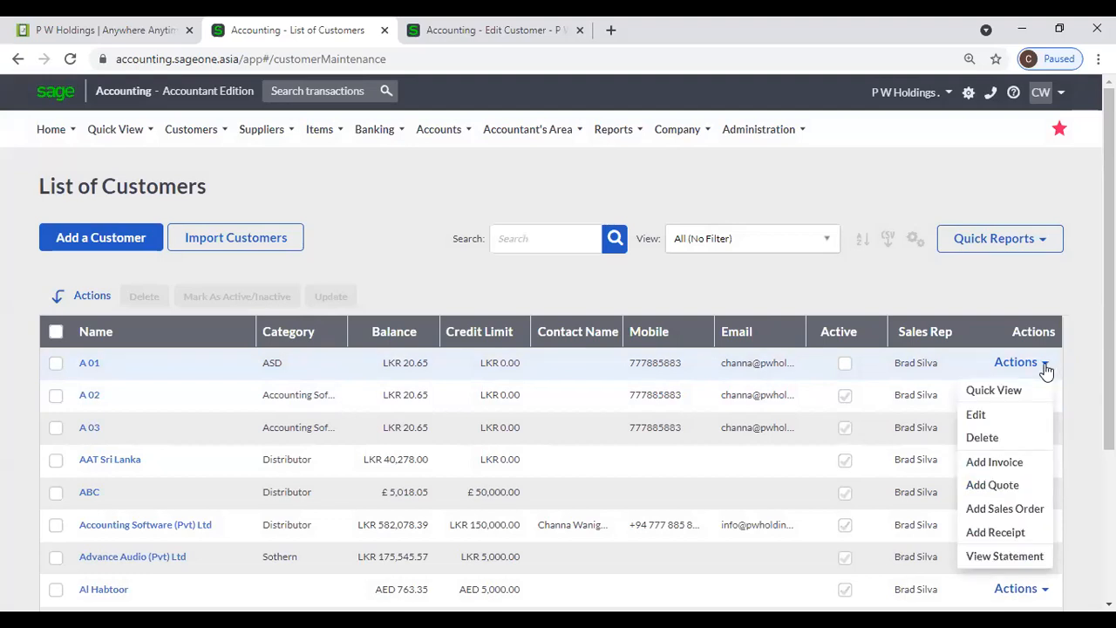
left_click(1043, 524)
left_click(1007, 553)
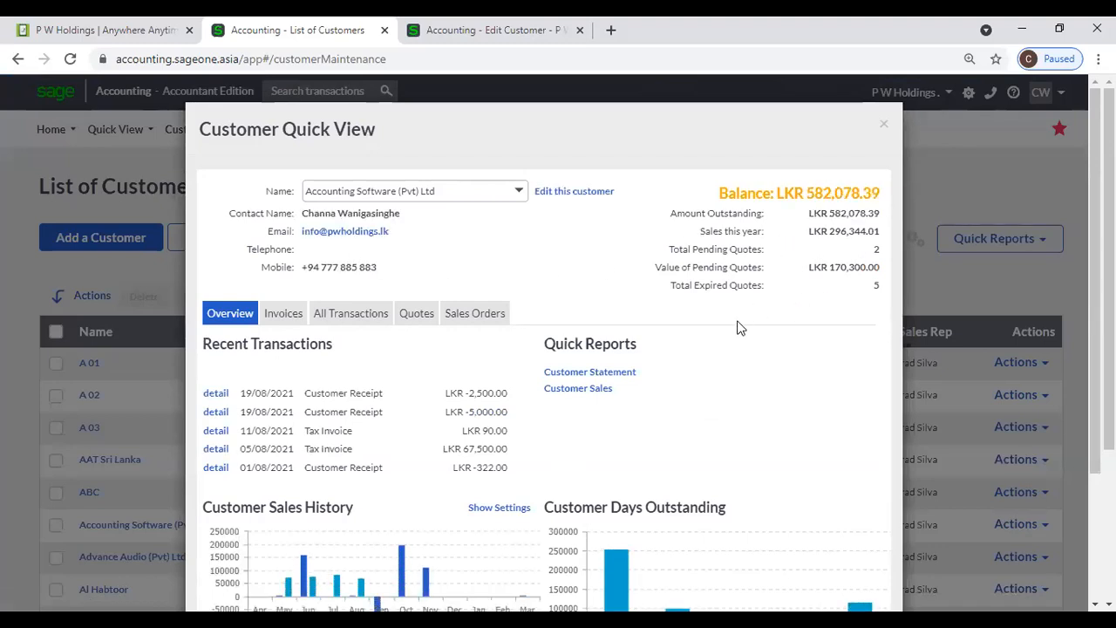
scroll(737, 327, "down", 2)
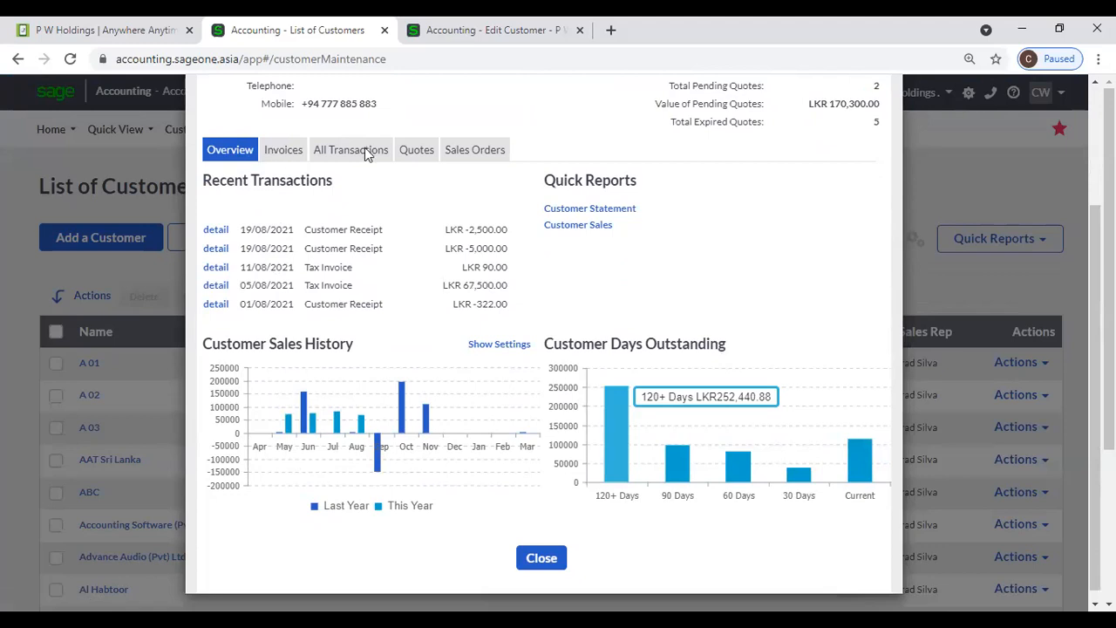
left_click(283, 149)
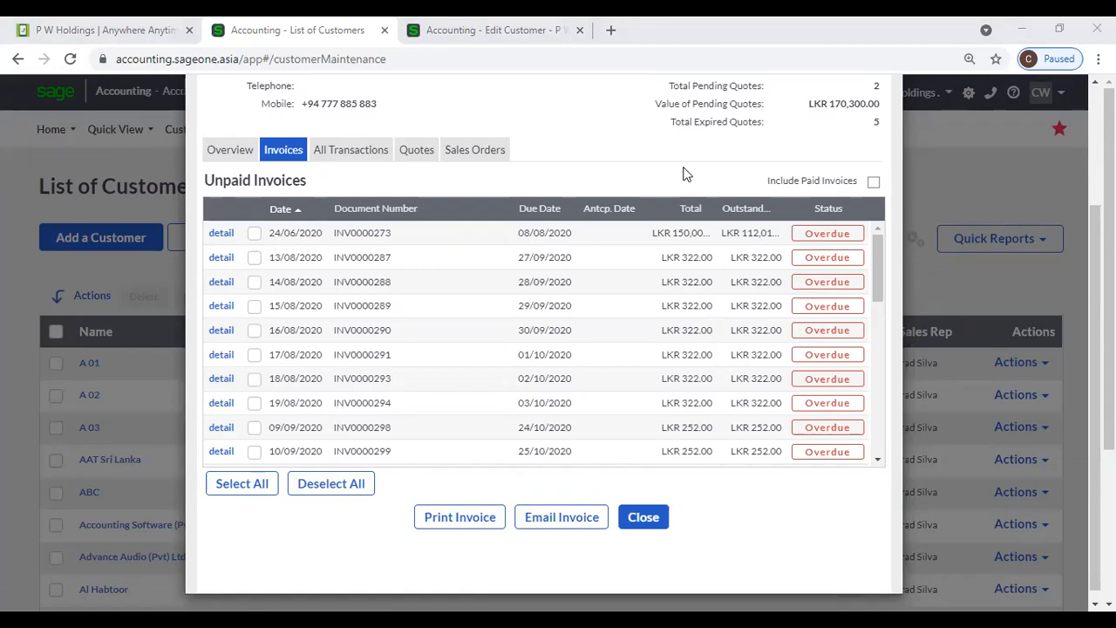
scroll(726, 329, "down", 2)
scroll(725, 329, "down", 3)
scroll(757, 266, "up", 8)
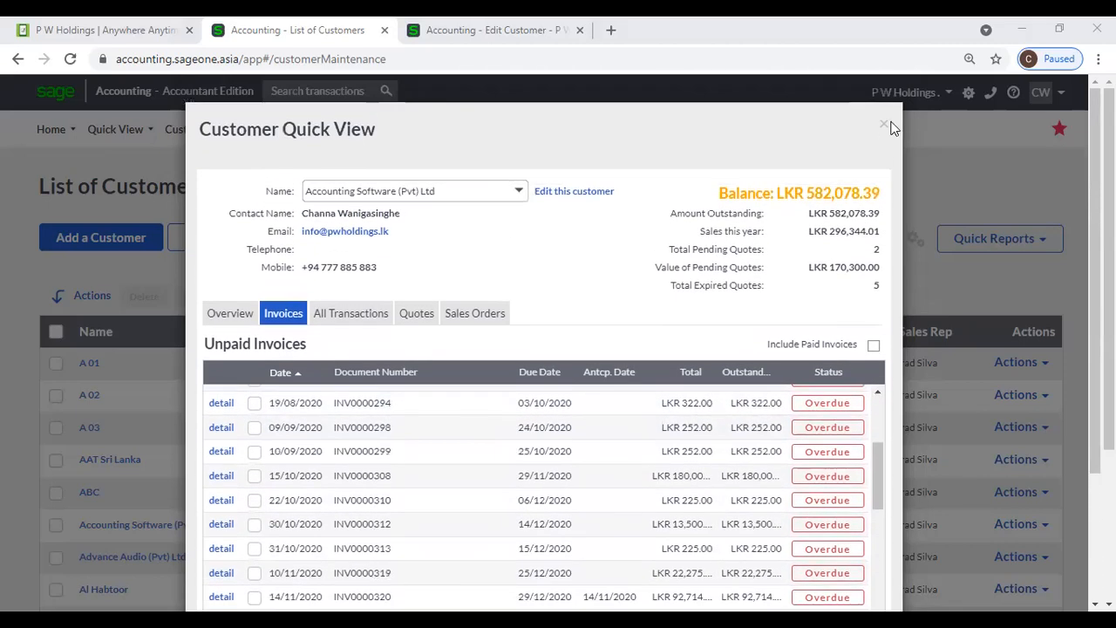
left_click(887, 128)
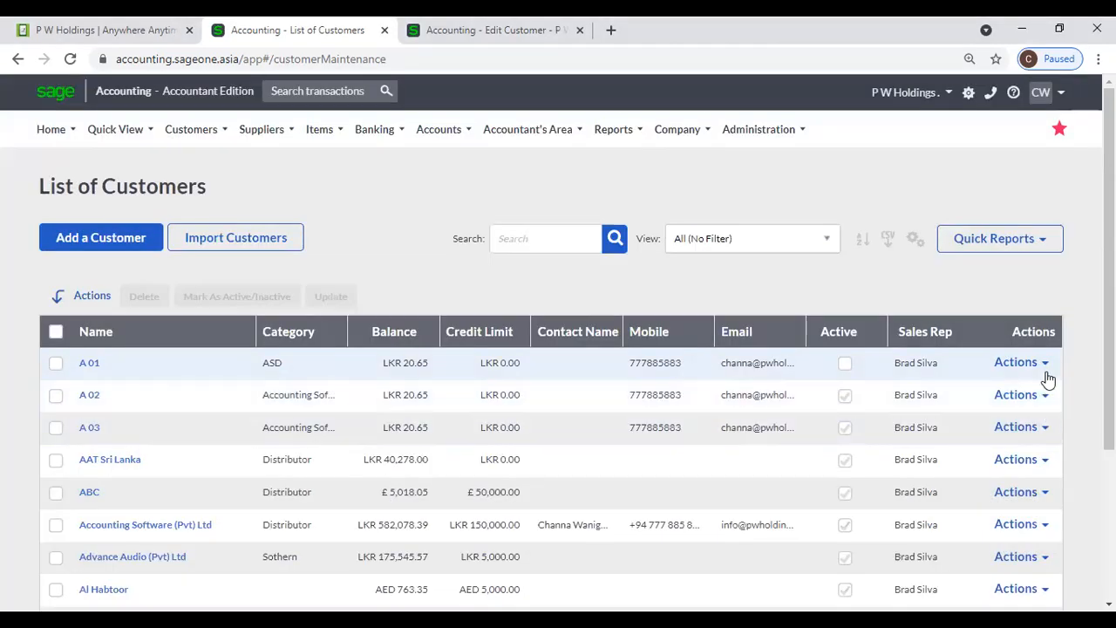
left_click(1044, 366)
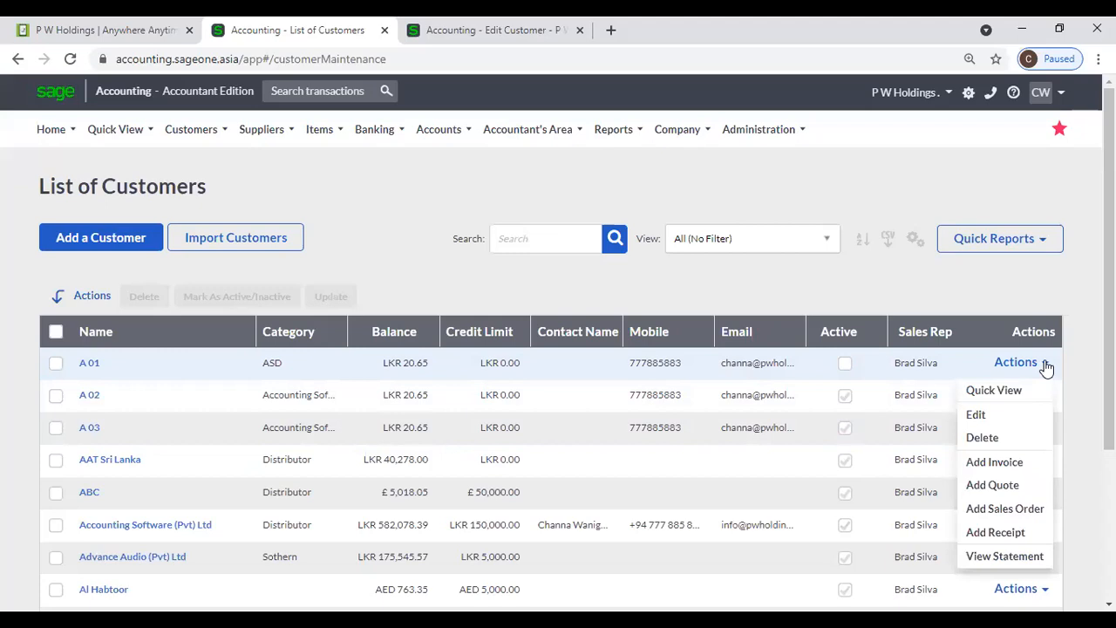
left_click(997, 420)
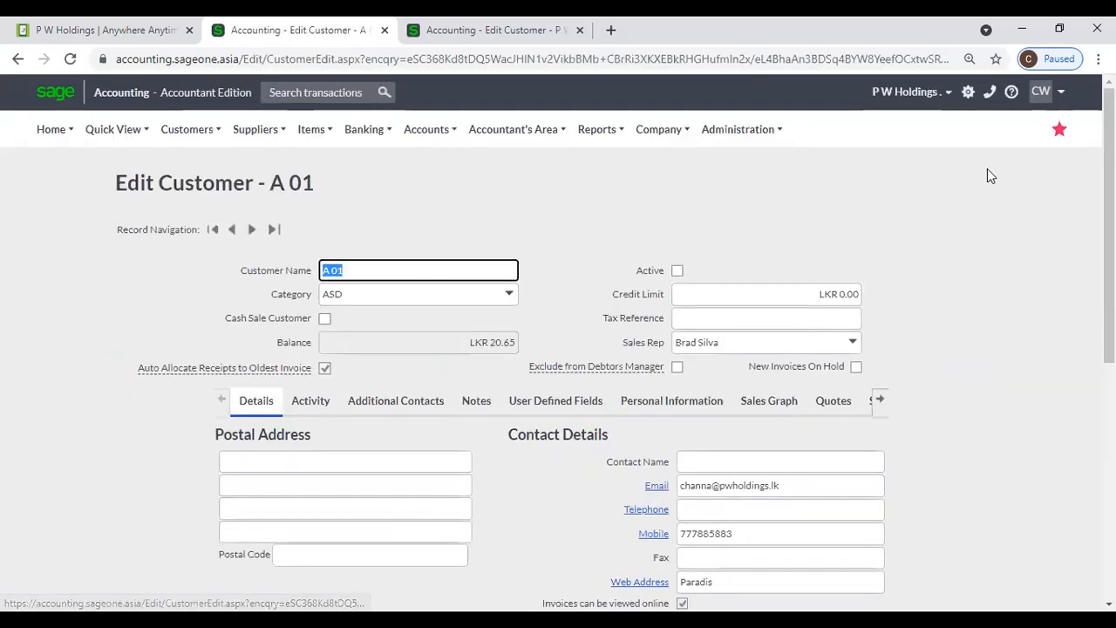
left_click(19, 58)
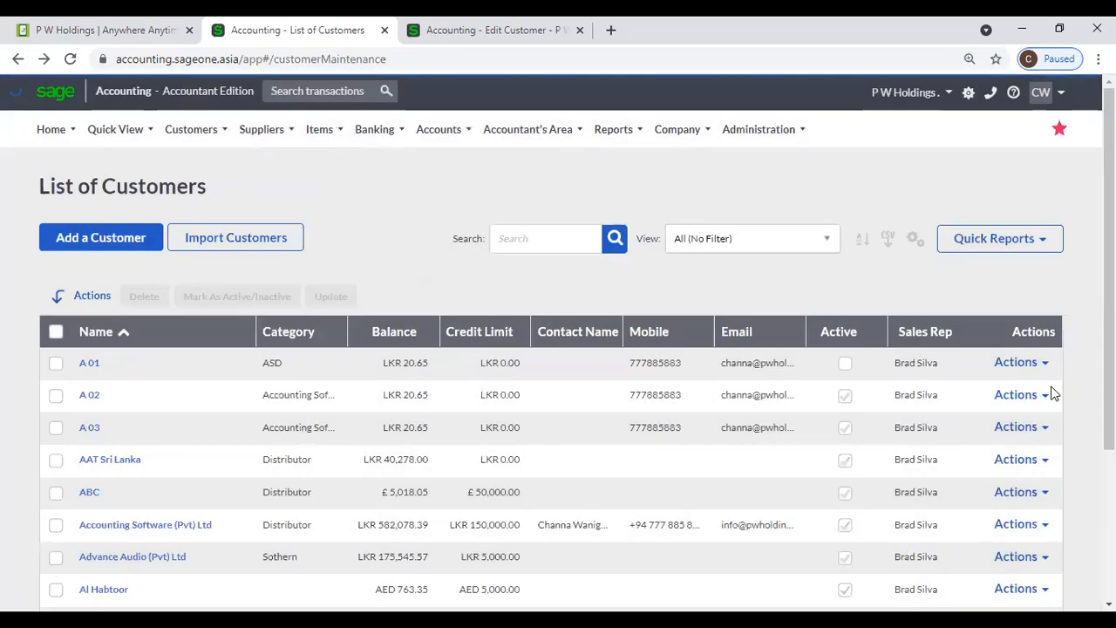
left_click(1047, 395)
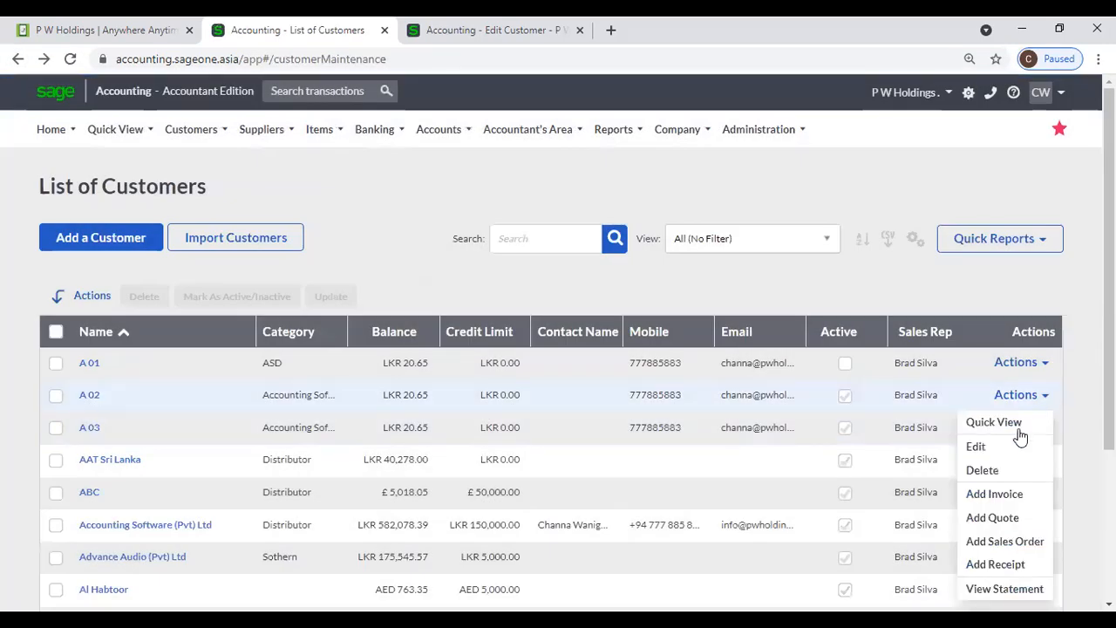
left_click(1016, 498)
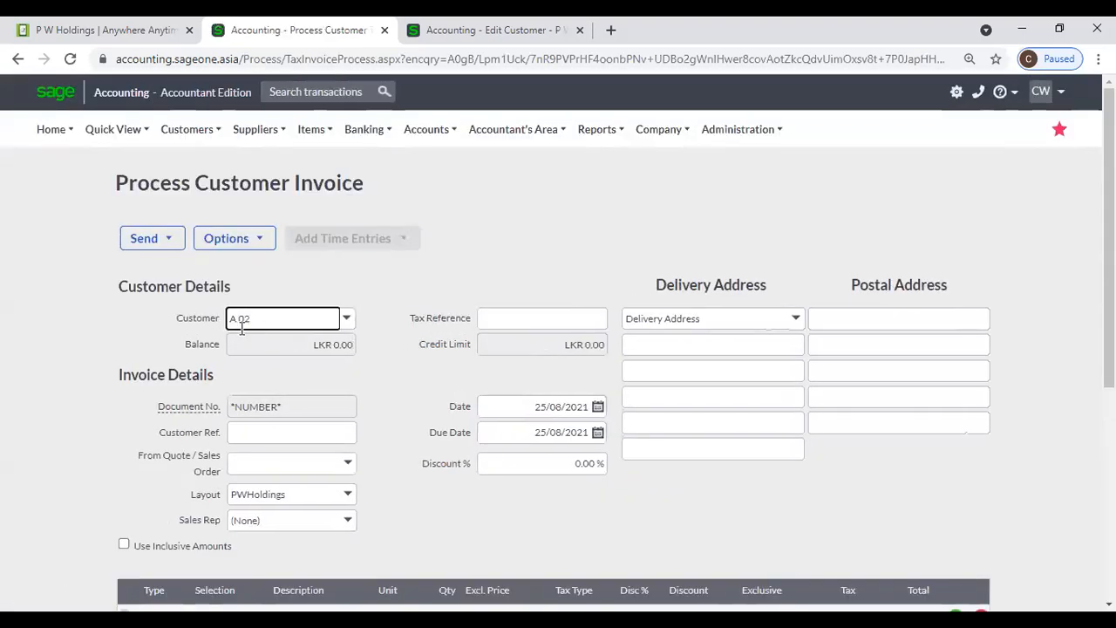
left_click(17, 58)
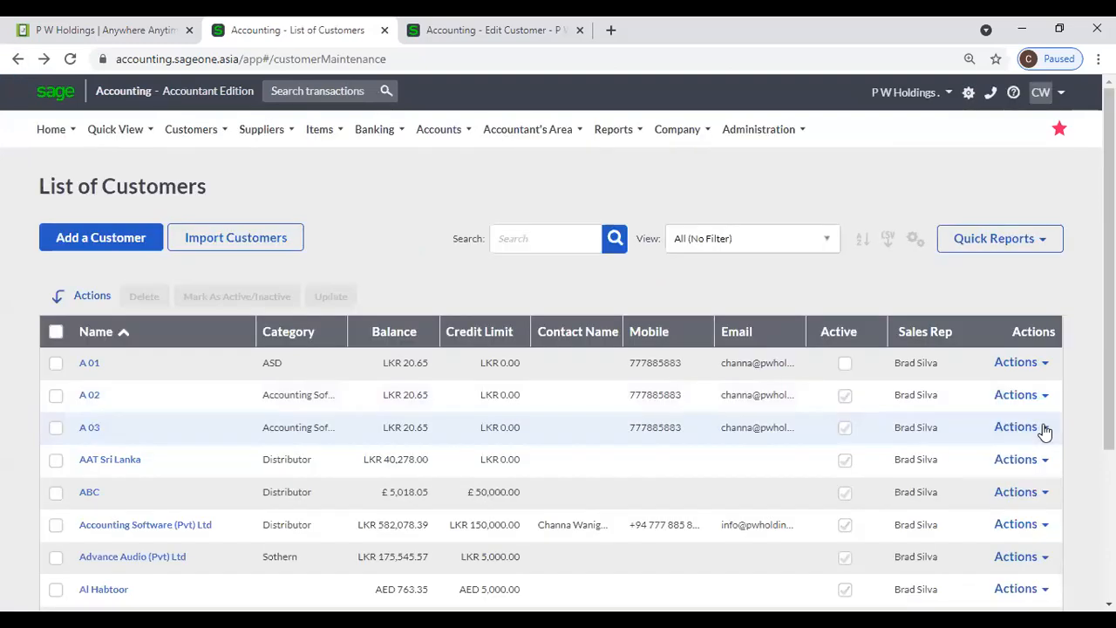
left_click(1041, 428)
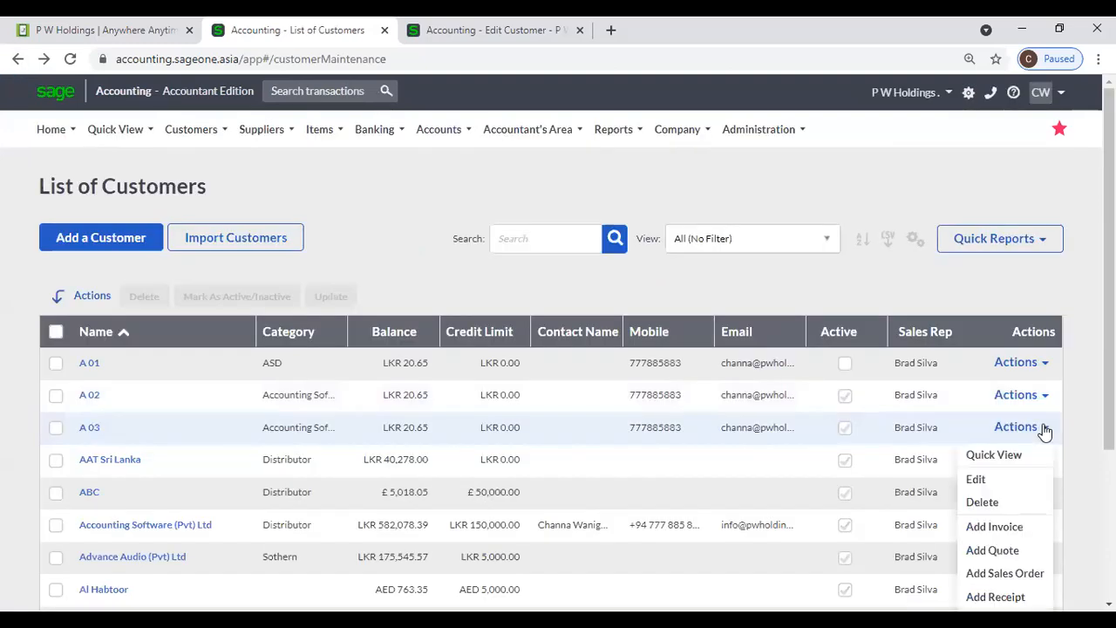
scroll(1036, 485, "down", 1)
scroll(1036, 486, "down", 1)
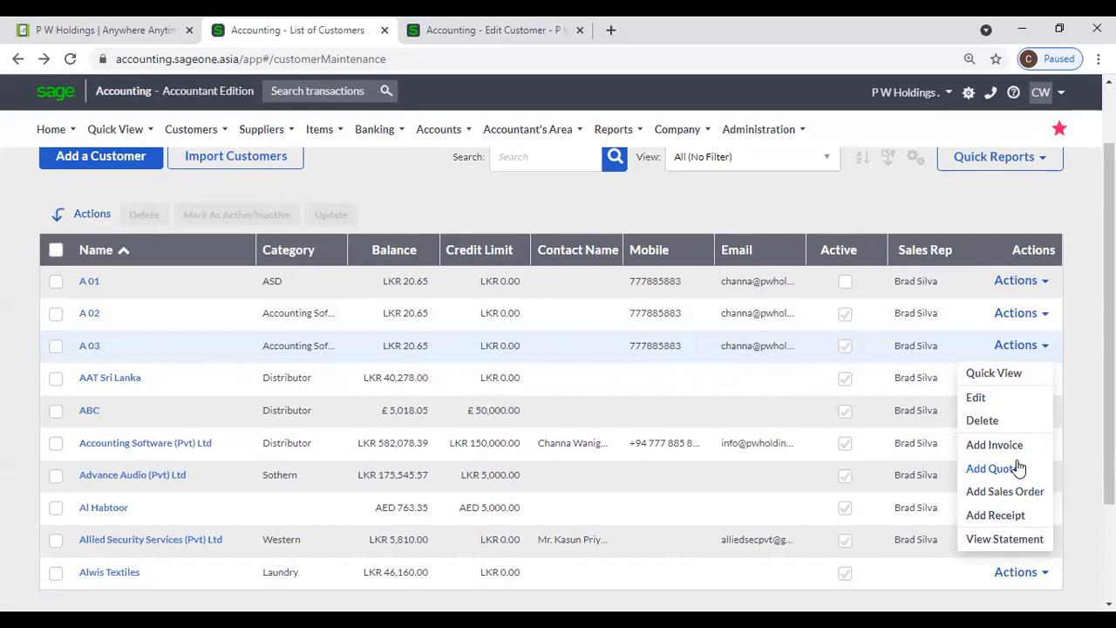
left_click(1020, 539)
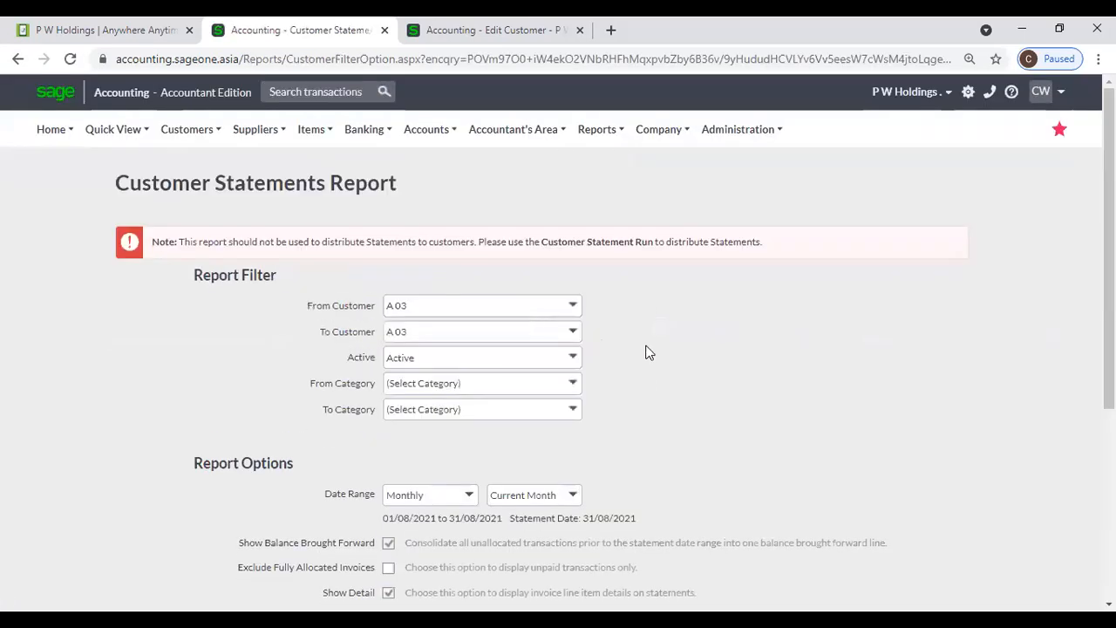
scroll(561, 358, "down", 3)
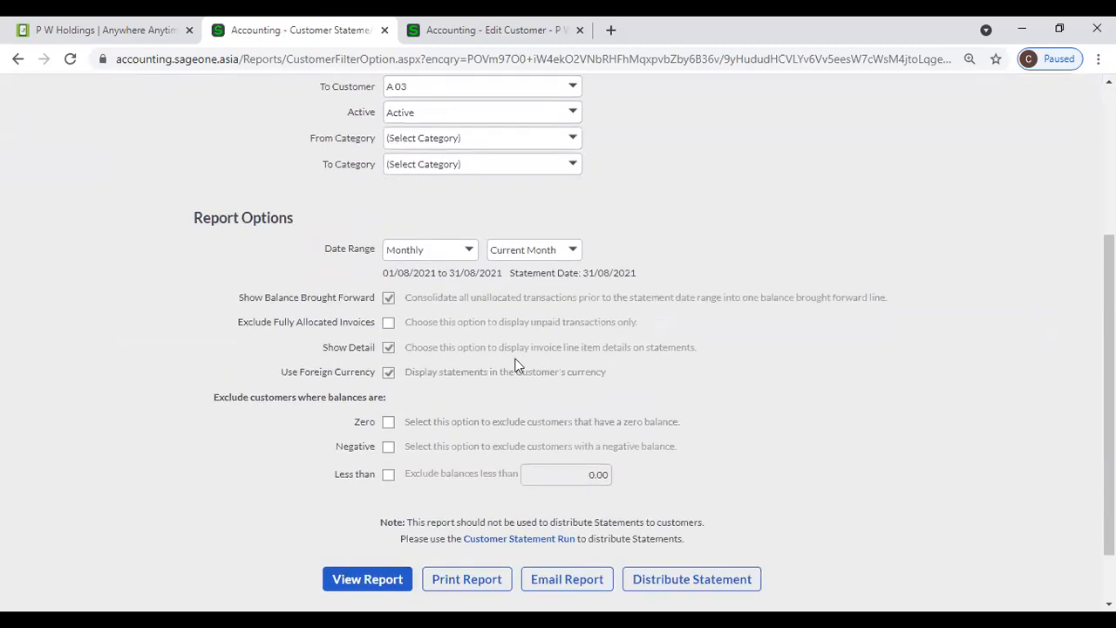
left_click(17, 59)
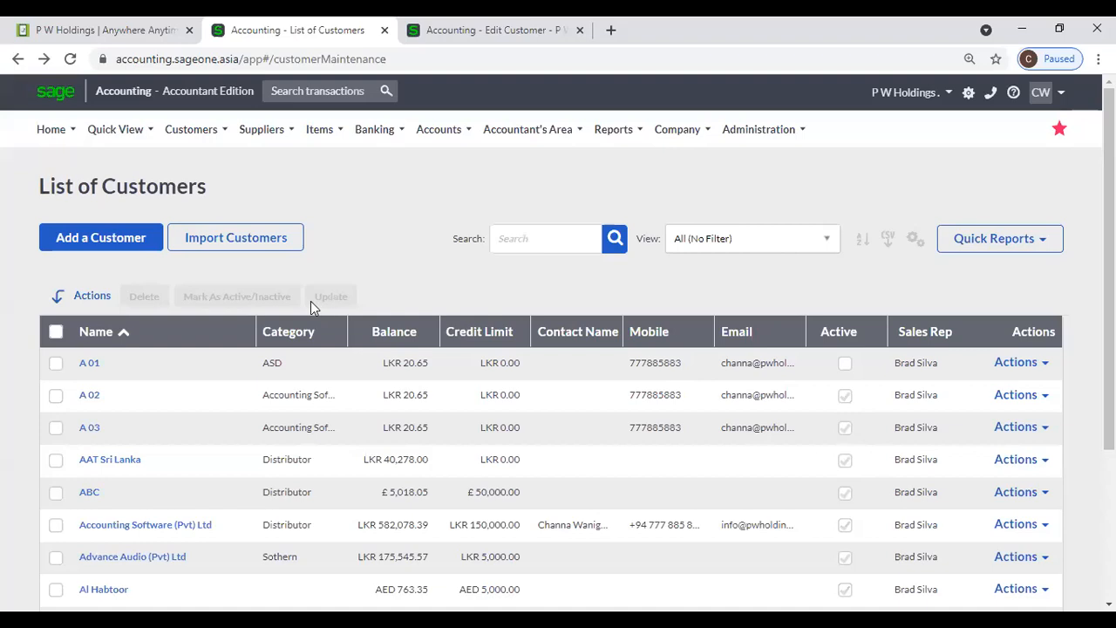
- Tick A 01, A 02, A 03 and AAT Sri Lanka in the customer list, re-ticking after a brief clear
left_click(54, 368)
left_click(53, 399)
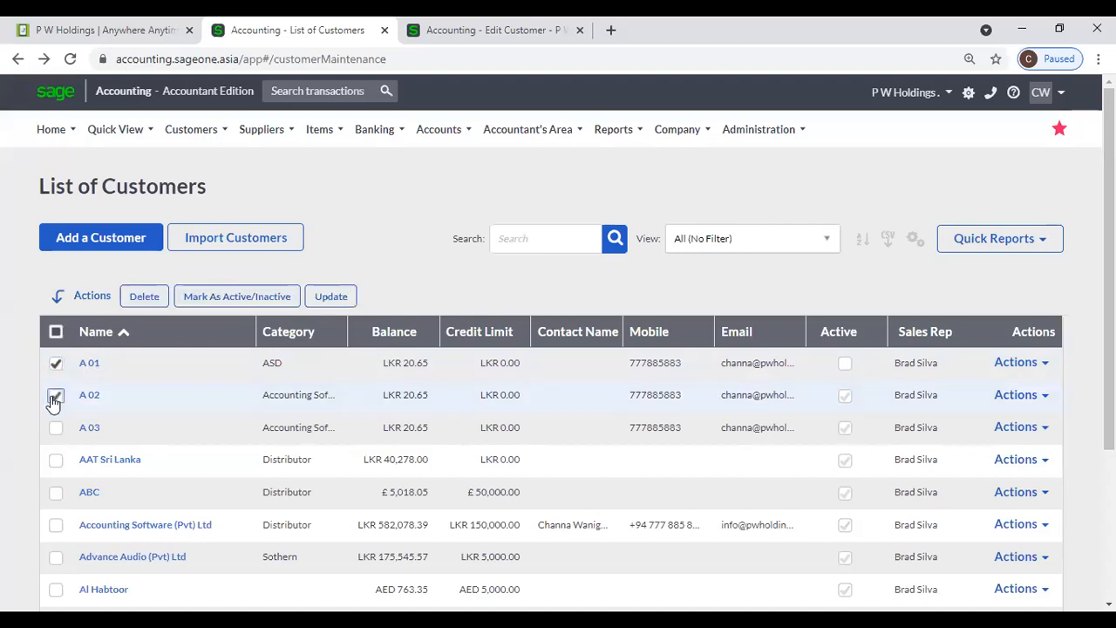
left_click(55, 427)
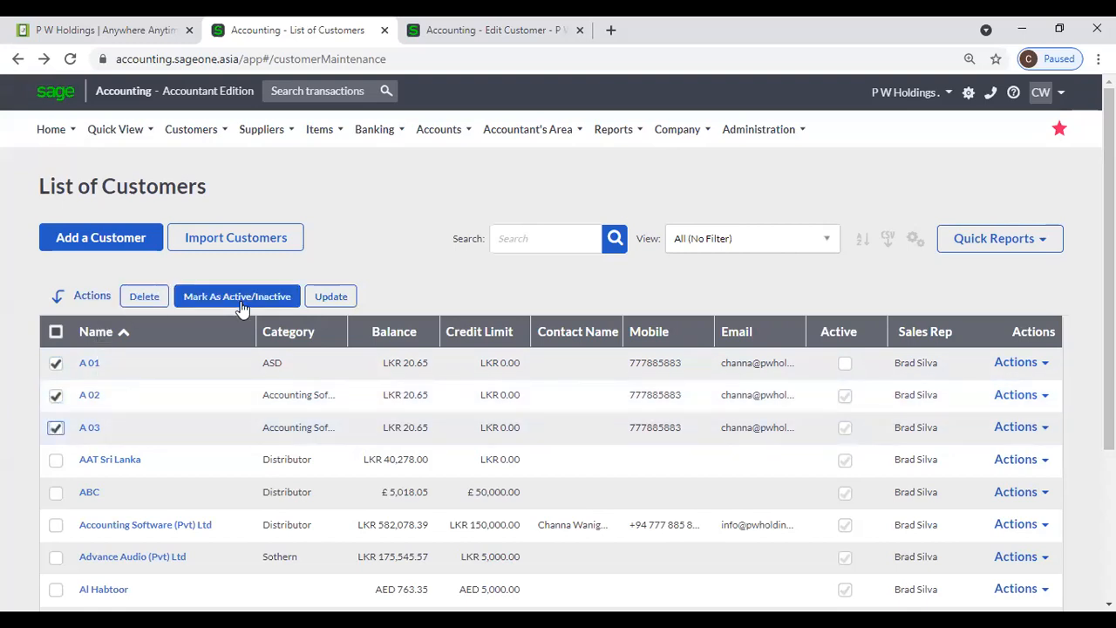
left_click(55, 362)
left_click(55, 395)
left_click(55, 428)
left_click(56, 364)
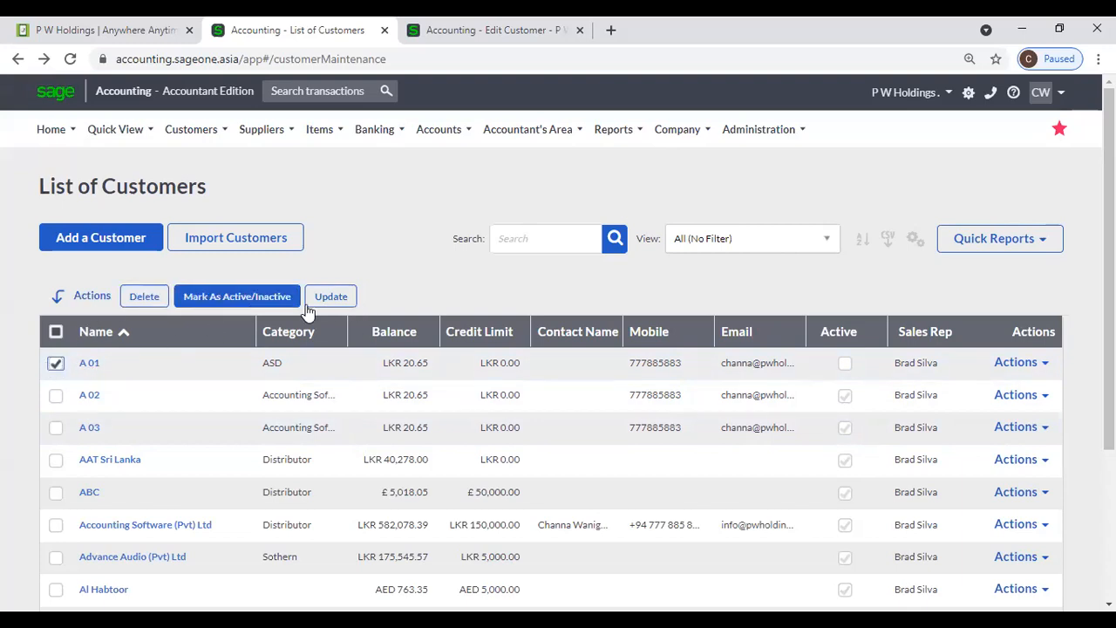
left_click(56, 395)
left_click(56, 428)
left_click(56, 460)
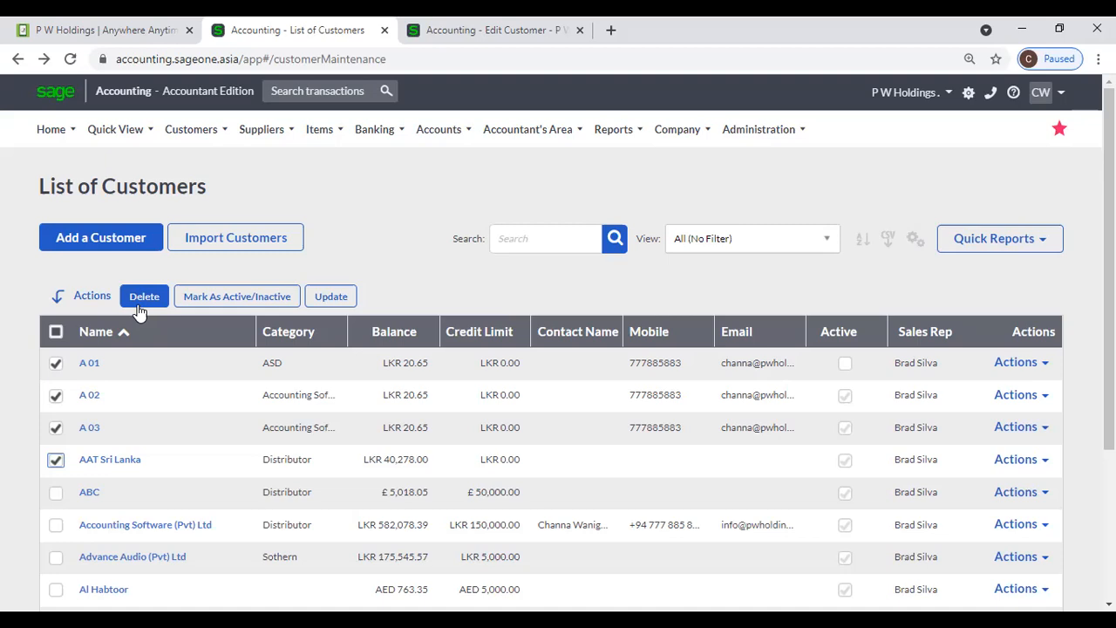
- Mark the ticked customers inactive by clearing Active and saving
left_click(209, 299)
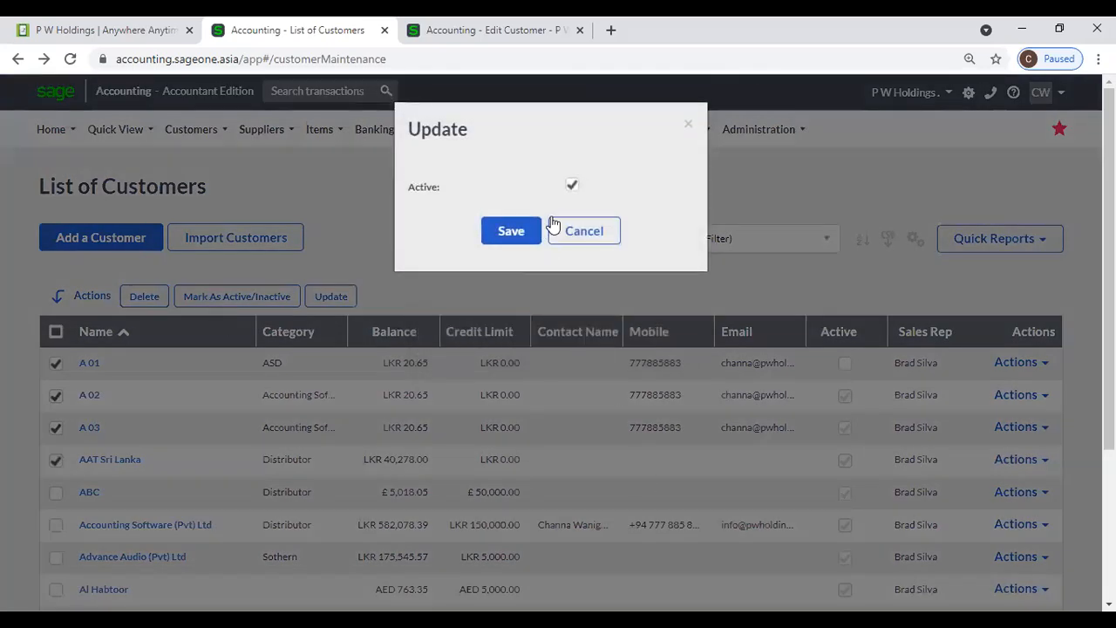
left_click(572, 185)
left_click(511, 231)
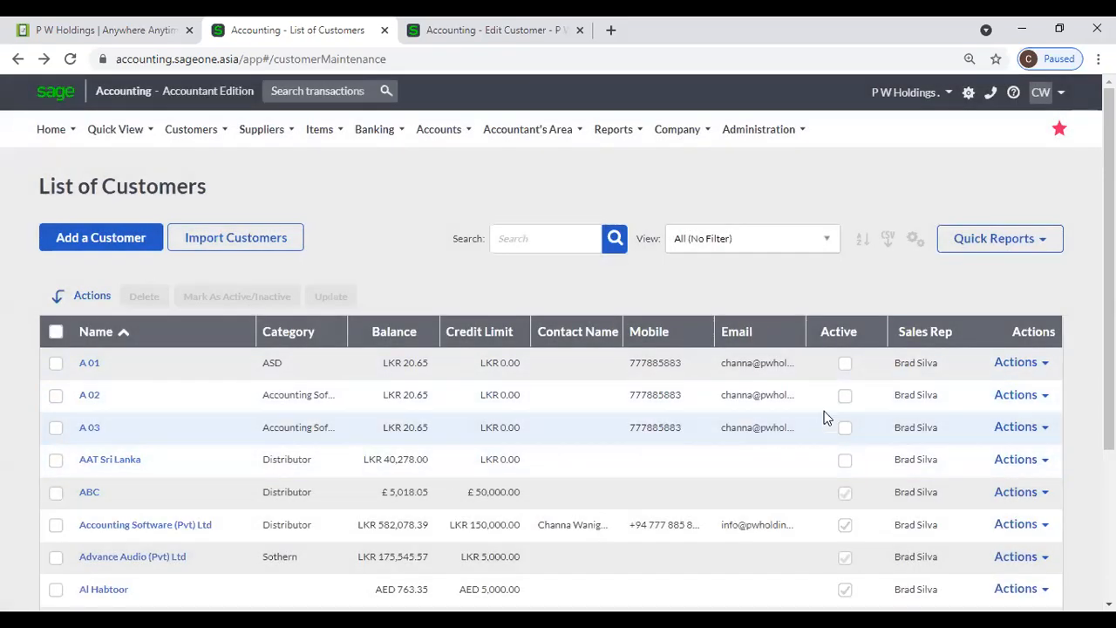
- Reactivate A 02, A 03 and AAT Sri Lanka, then select them again
left_click(55, 396)
left_click(56, 429)
left_click(56, 459)
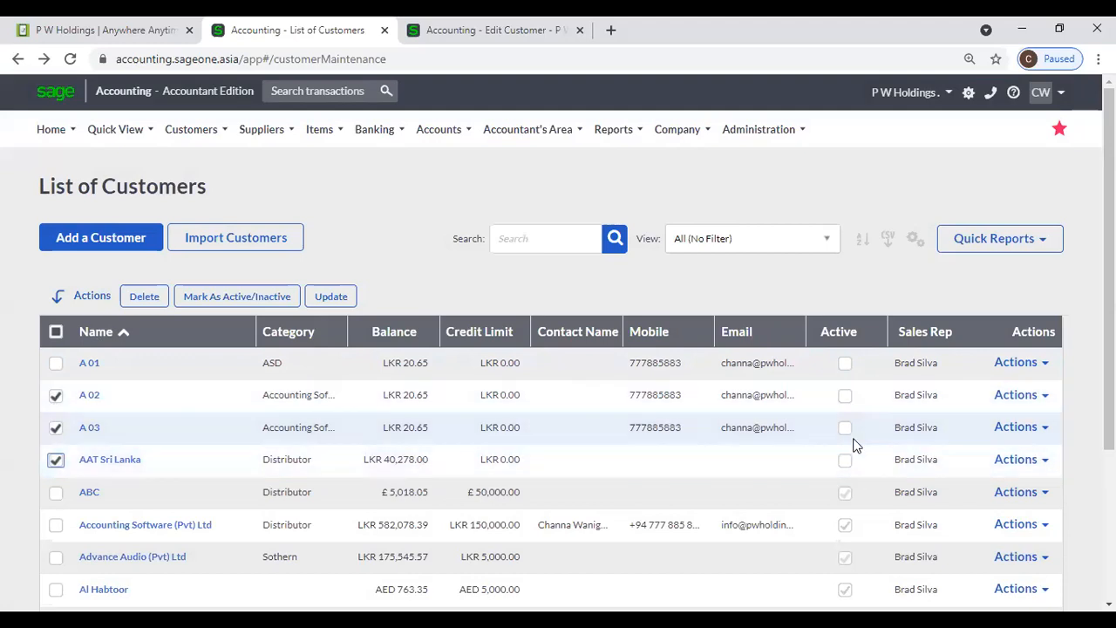
left_click(183, 297)
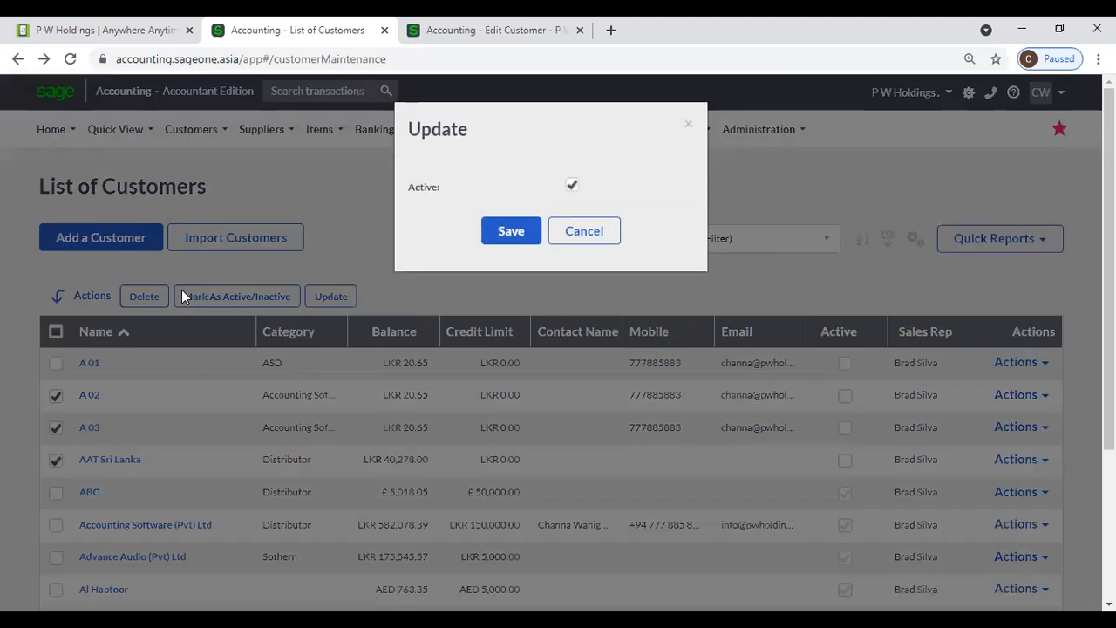
left_click(511, 232)
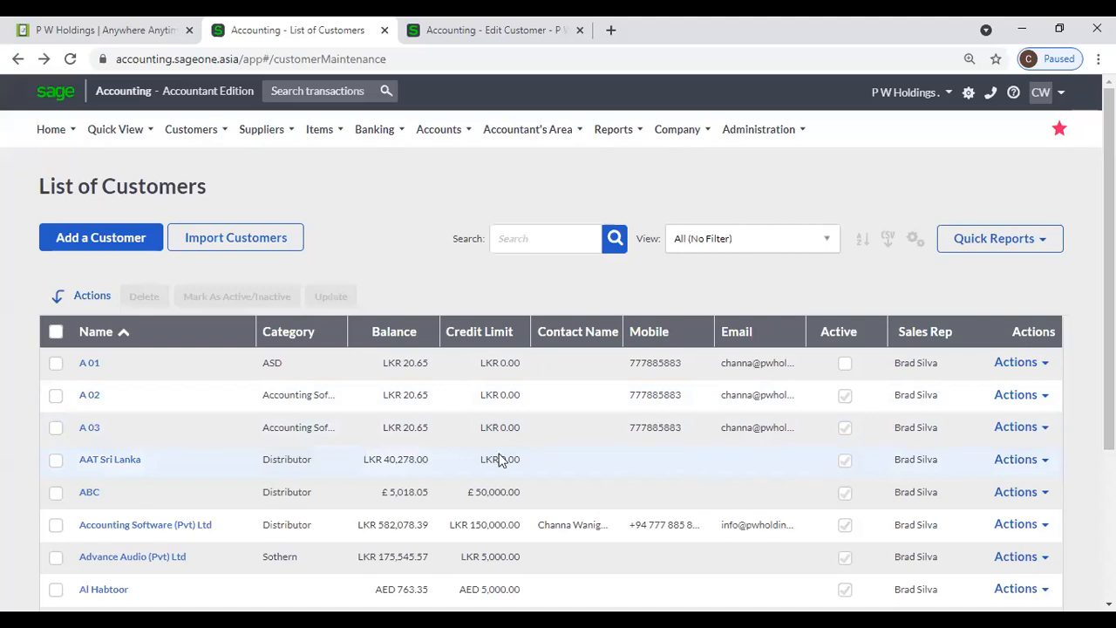
left_click(55, 395)
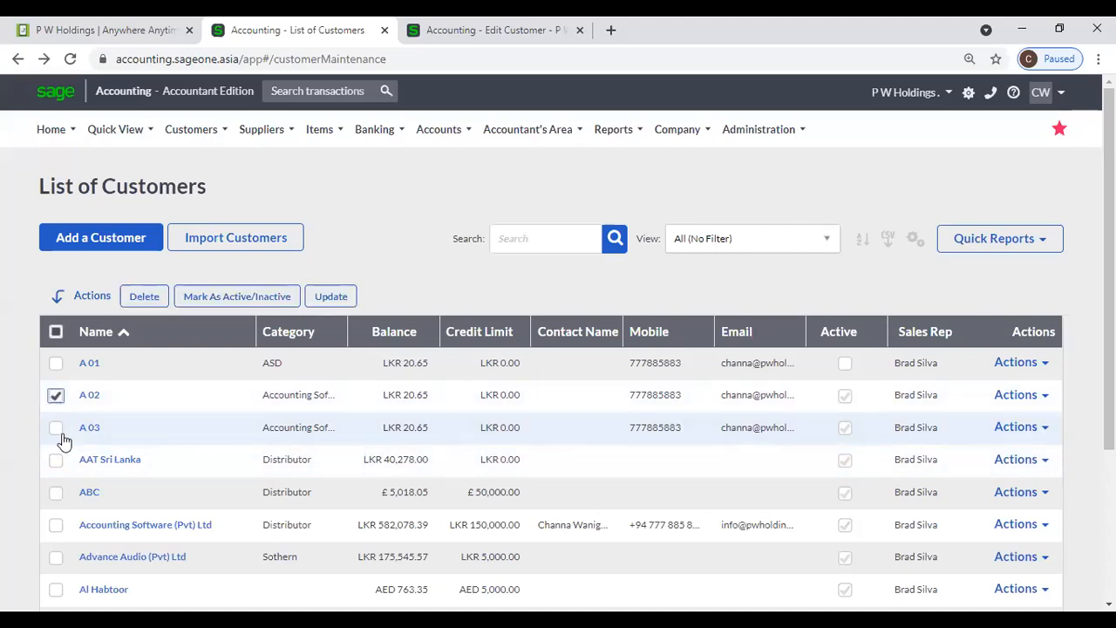
left_click(56, 427)
left_click(56, 460)
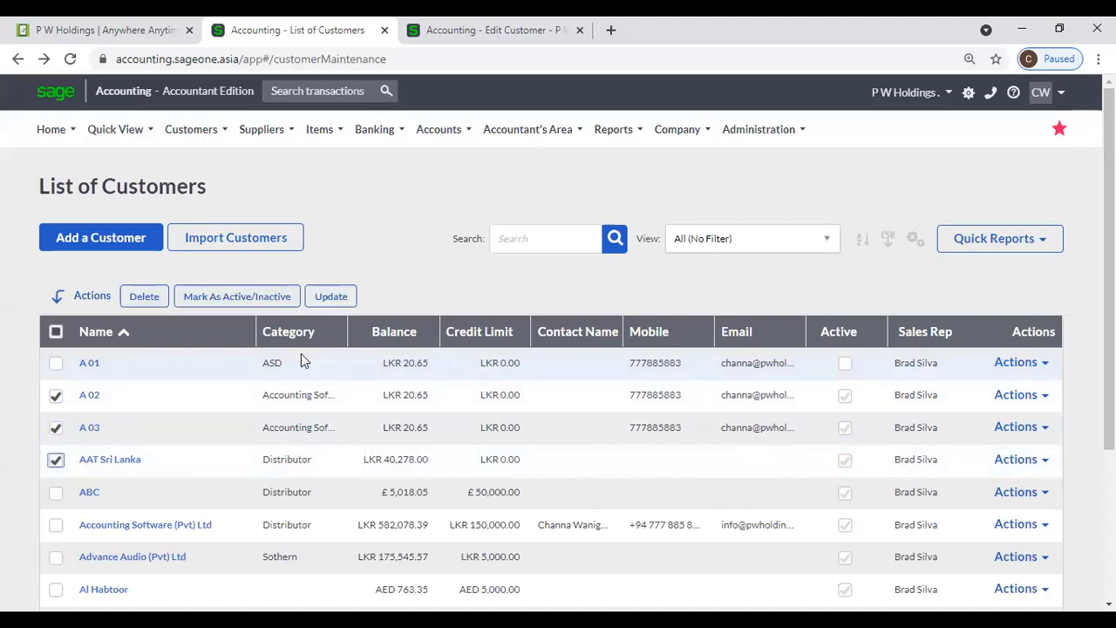
- Preview the Category field in the bulk Update dialog, close it, and widen the Category column
left_click(336, 297)
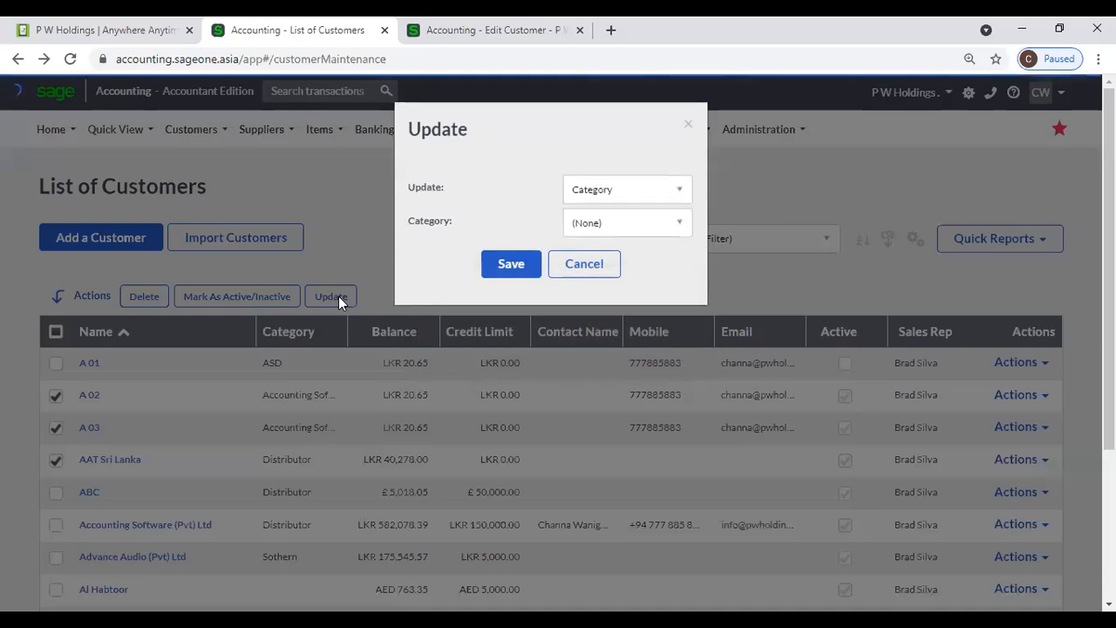
left_click(652, 193)
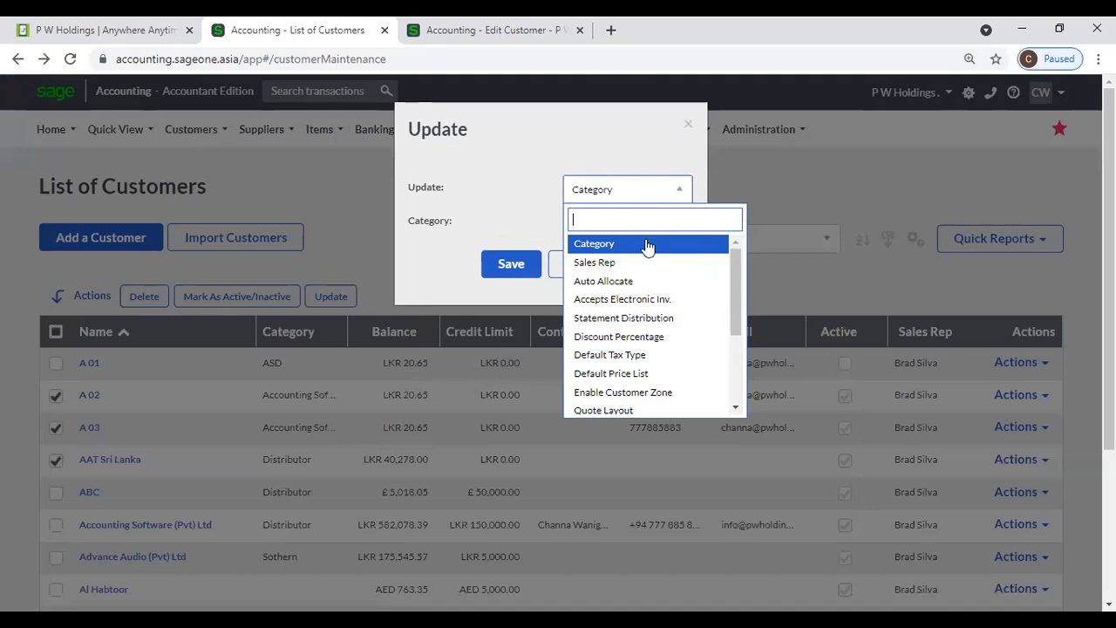
left_click(594, 244)
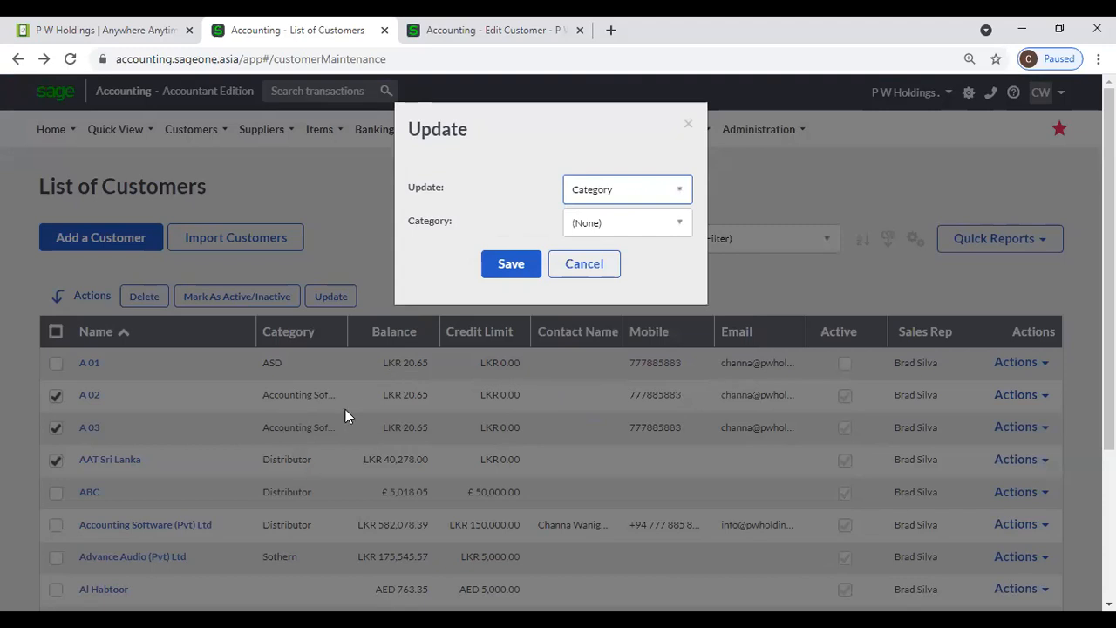
left_click(584, 268)
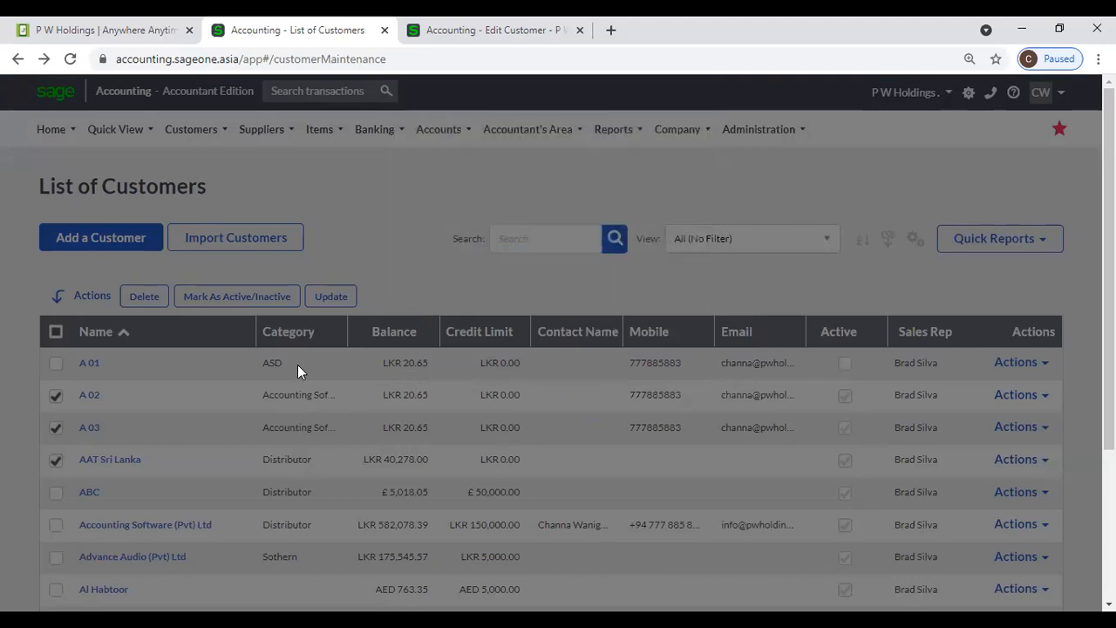
left_click_drag(350, 334, 404, 331)
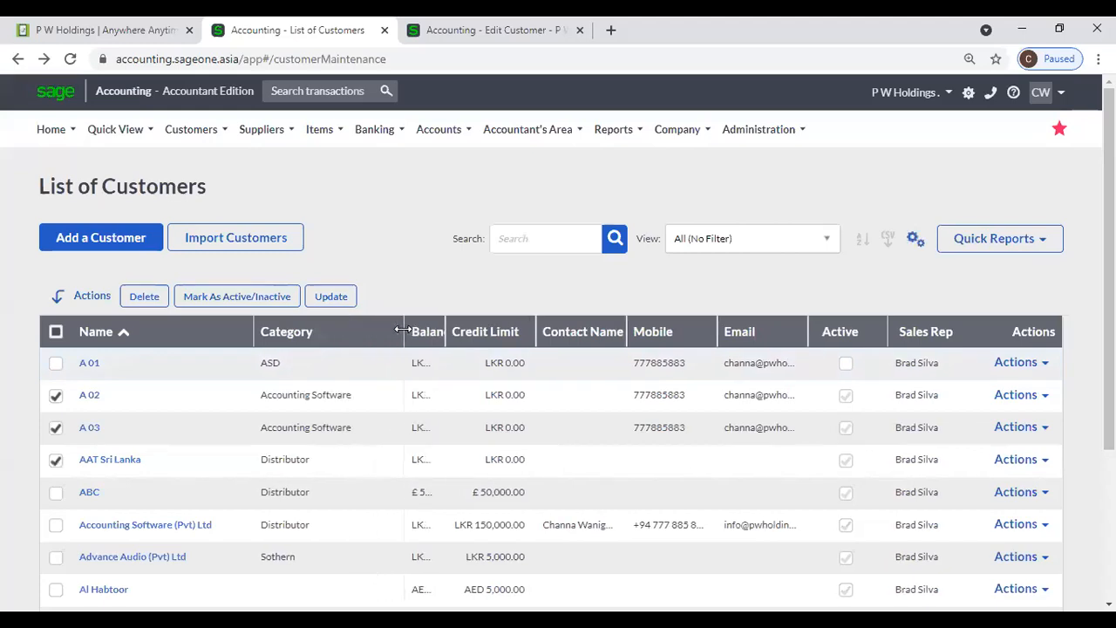
- Add ABC to the selection and bulk-set the category to Accounting Software
left_click(55, 496)
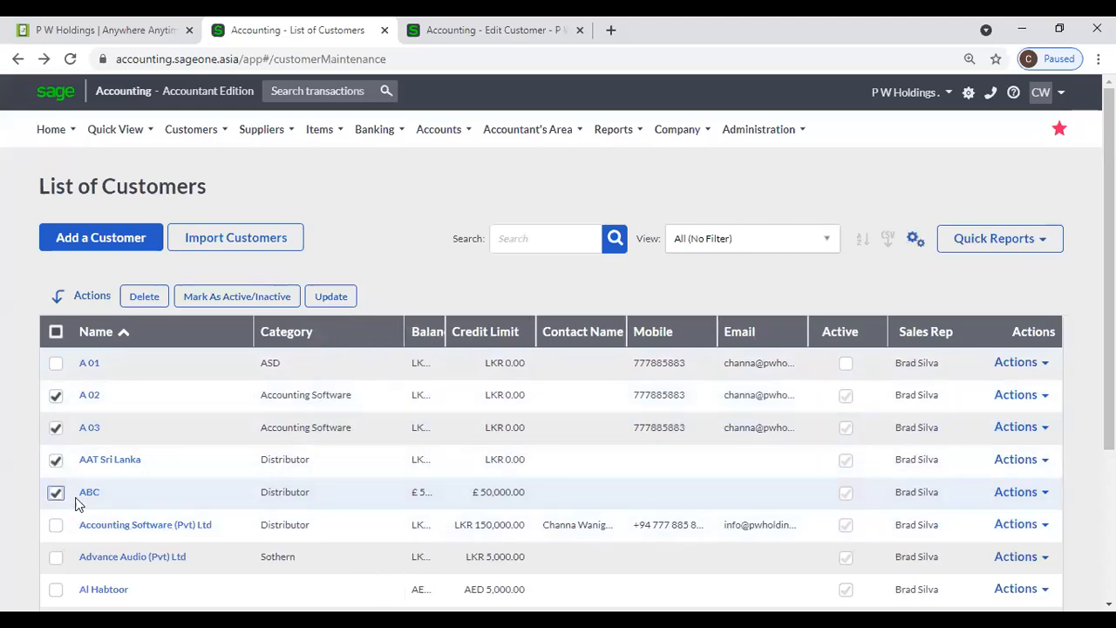
left_click(351, 296)
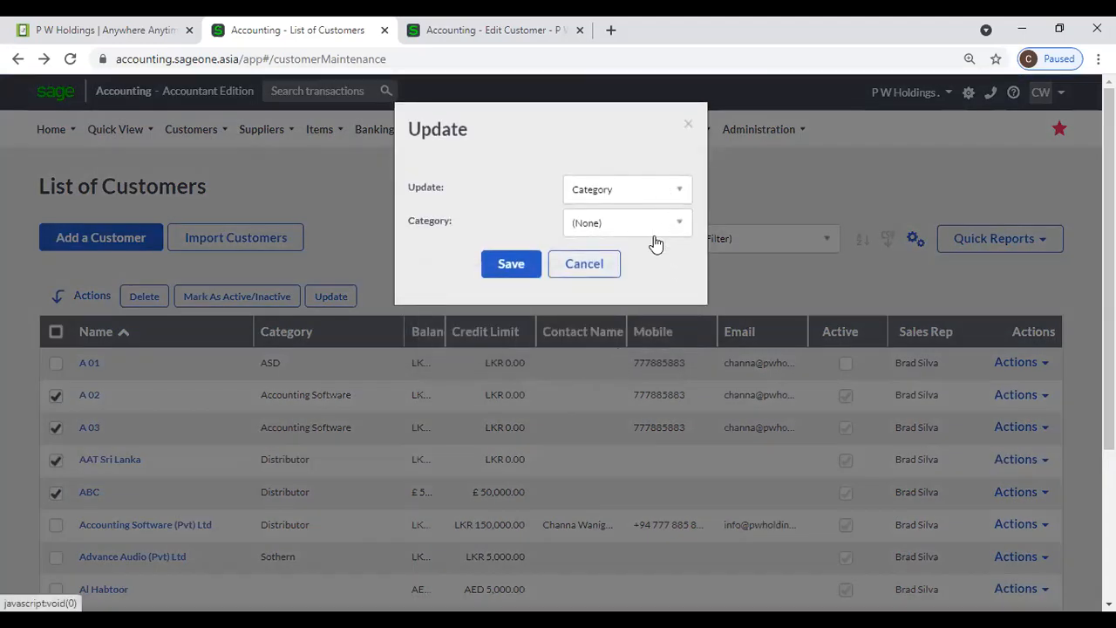
left_click(654, 224)
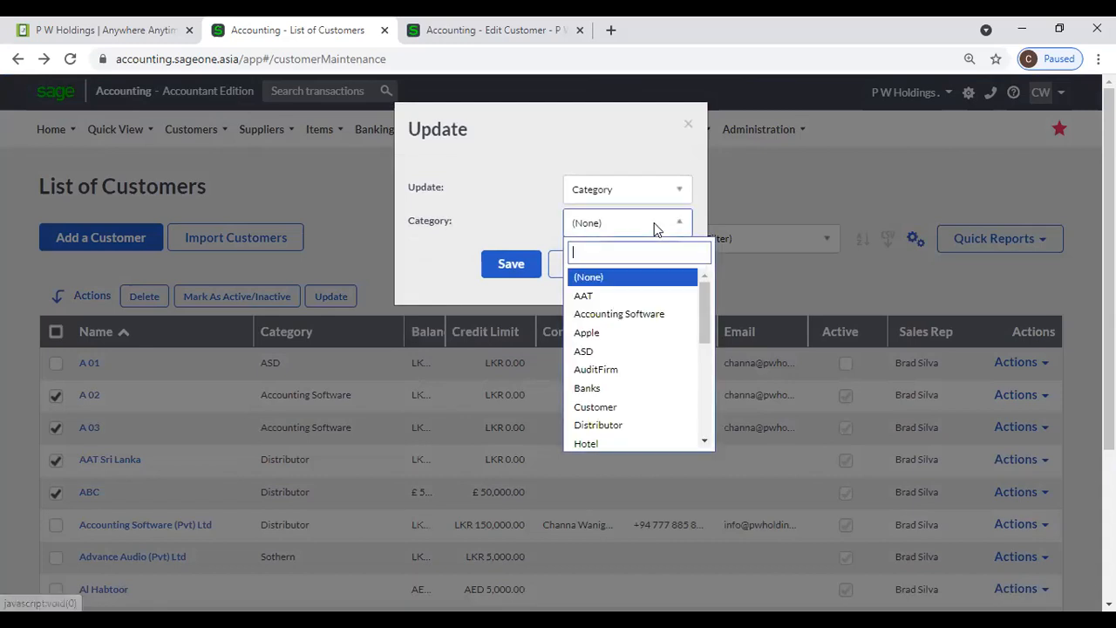
left_click(645, 316)
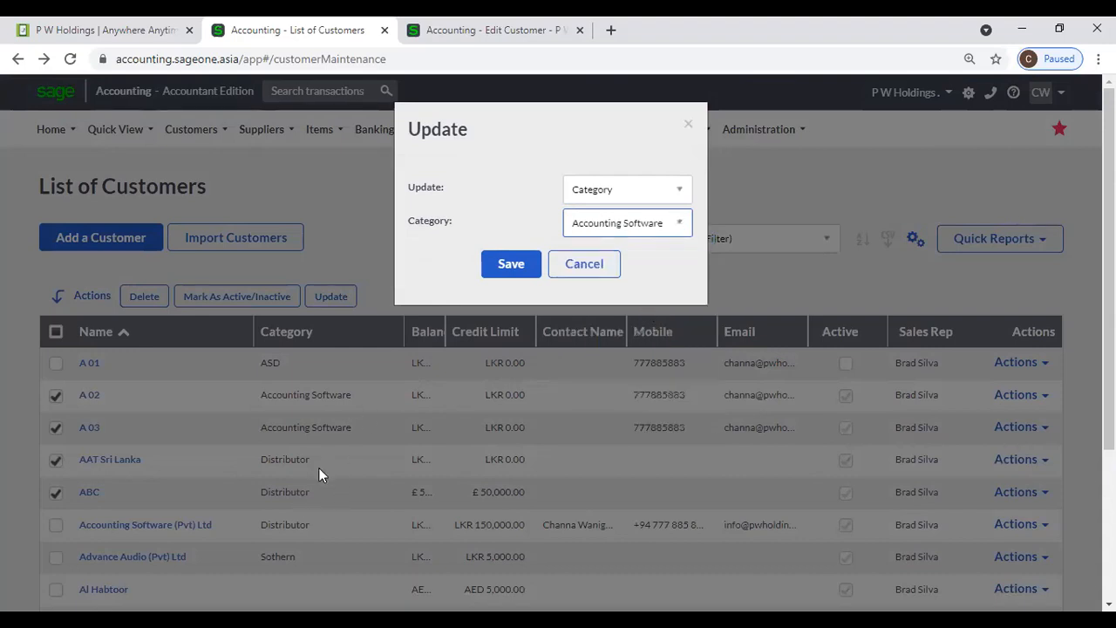
left_click(503, 276)
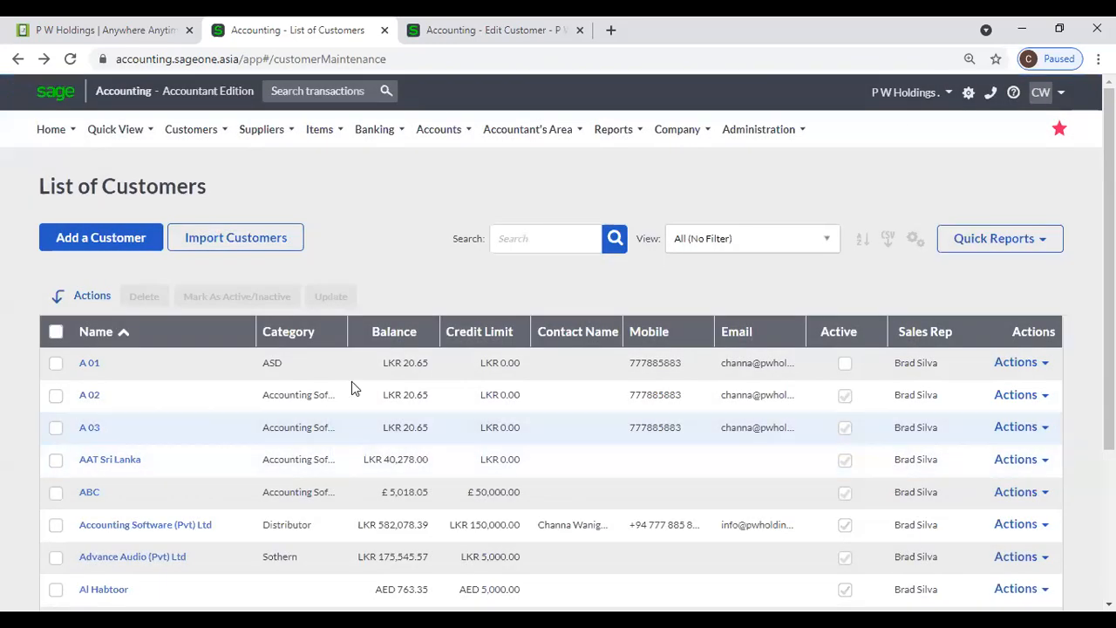
left_click_drag(347, 335, 364, 336)
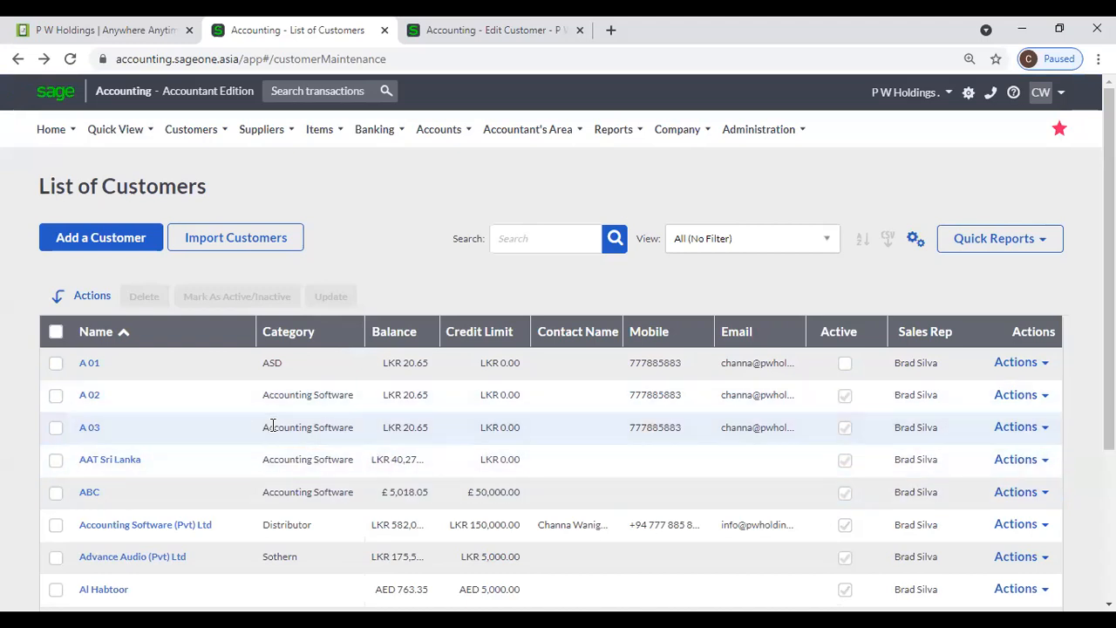
- Bulk-set the category of AAT Sri Lanka and ABC to AAT
left_click(55, 459)
left_click(54, 492)
left_click(347, 299)
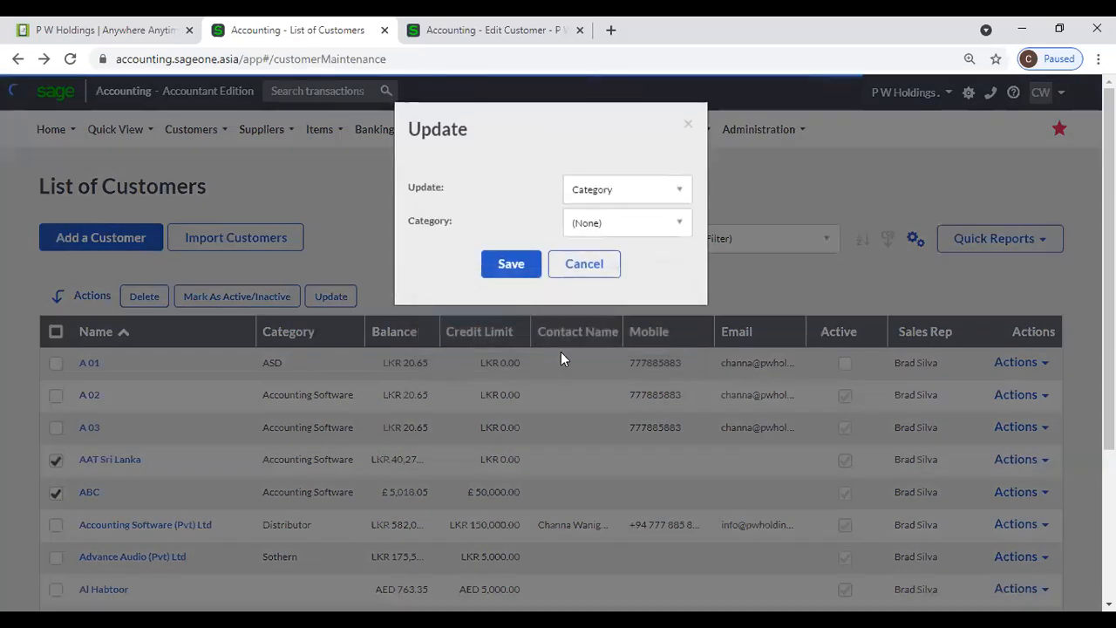
left_click(613, 224)
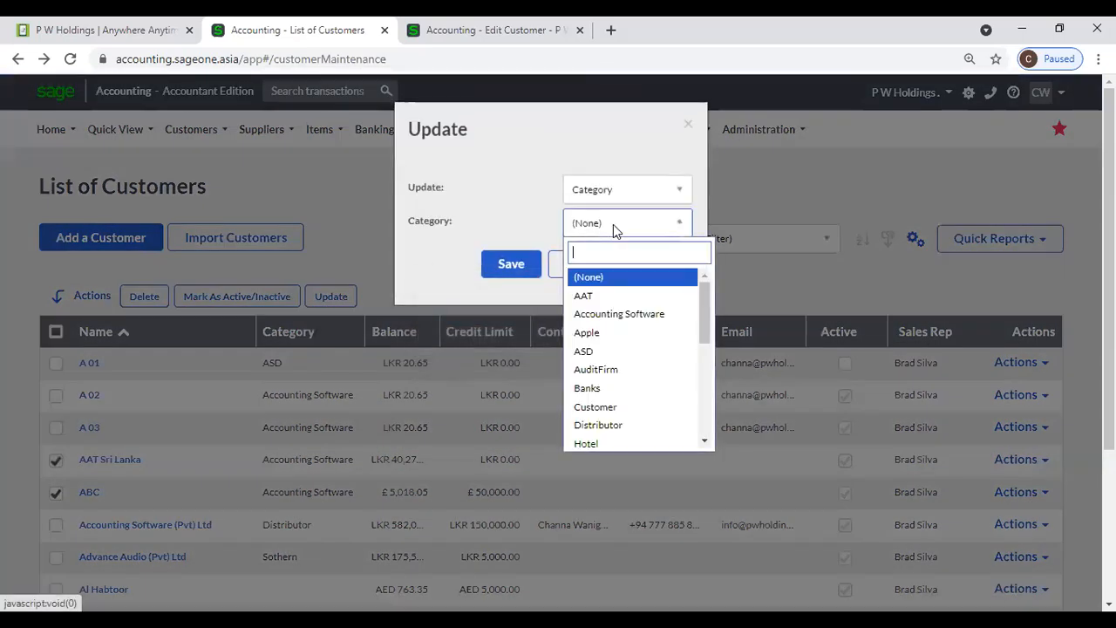
left_click(613, 295)
left_click(513, 265)
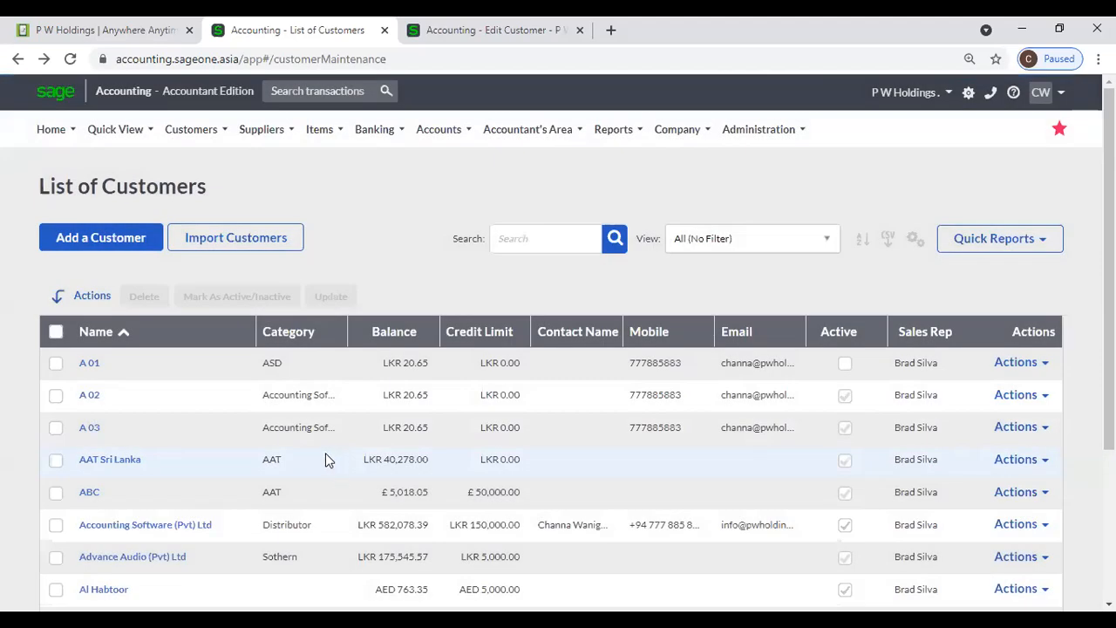
- Select customers A 02, A 03, AAT Sri Lanka and ABC
left_click(55, 395)
left_click(55, 427)
left_click(55, 460)
left_click(55, 492)
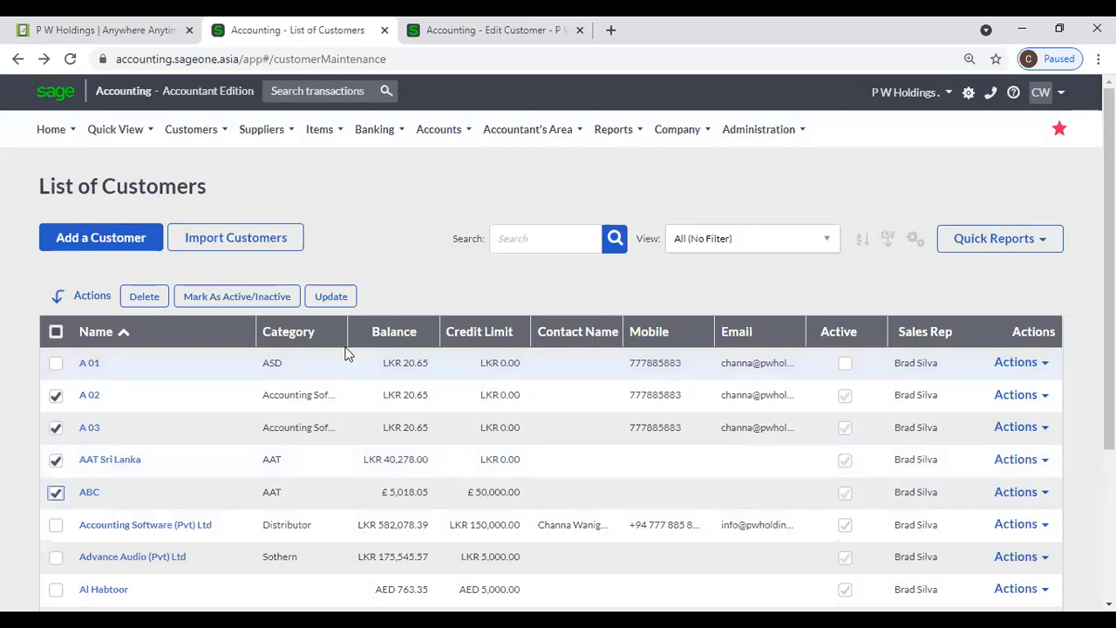
left_click(334, 298)
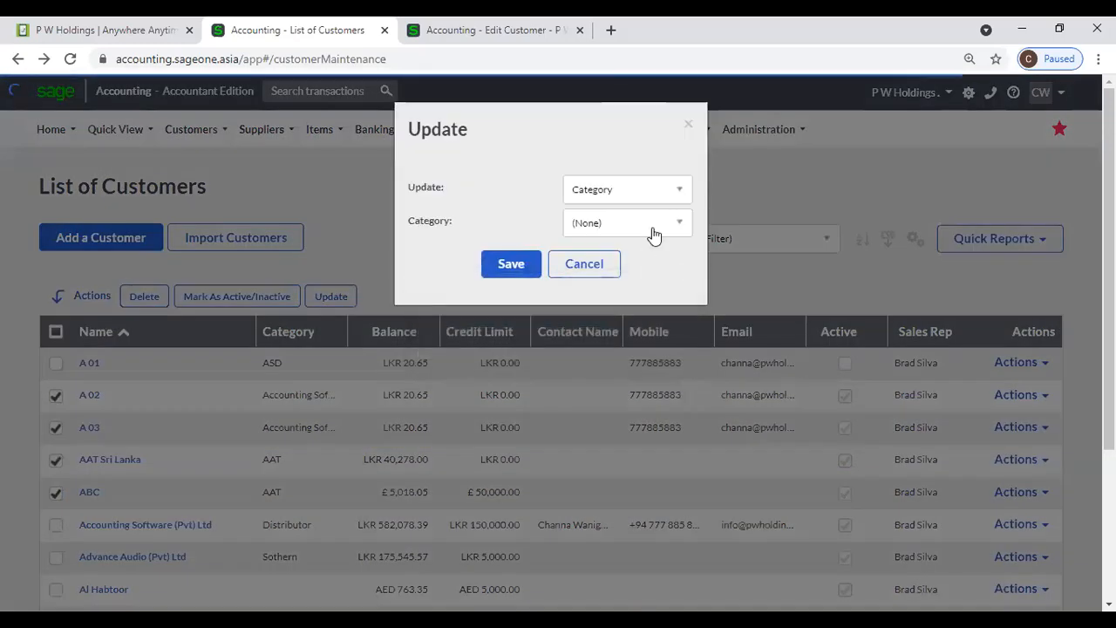
left_click(659, 192)
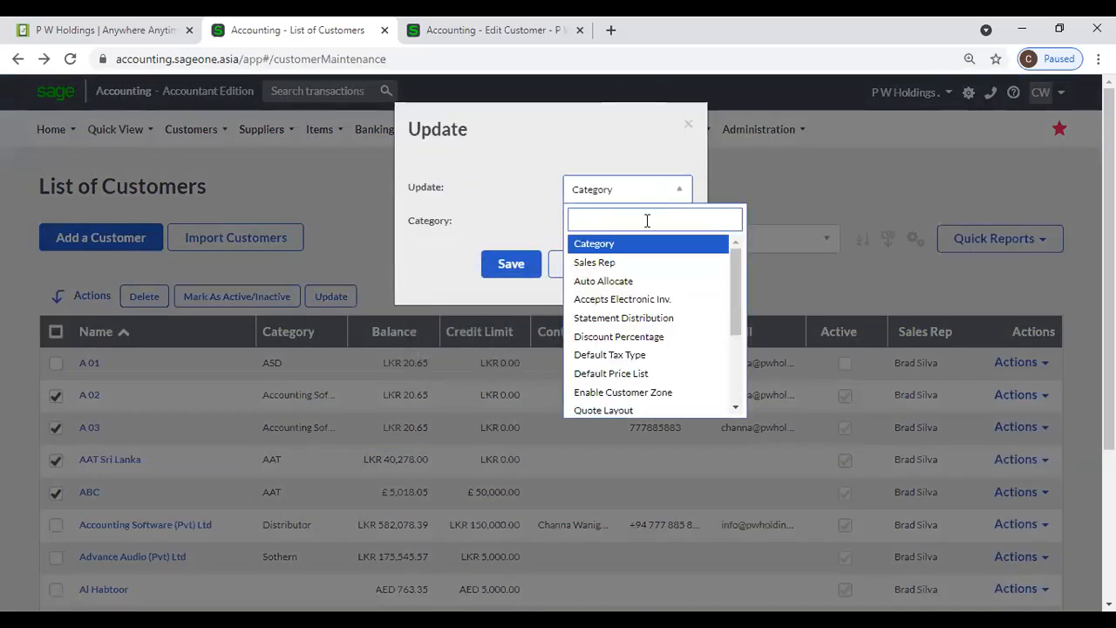
left_click(637, 271)
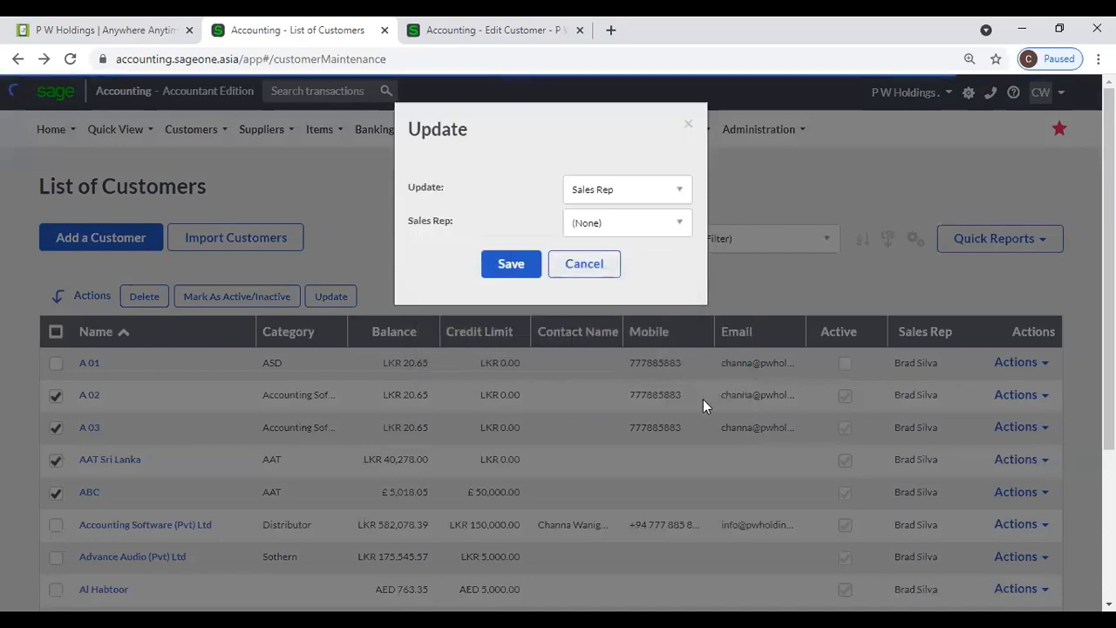
scroll(937, 464, "down", 1)
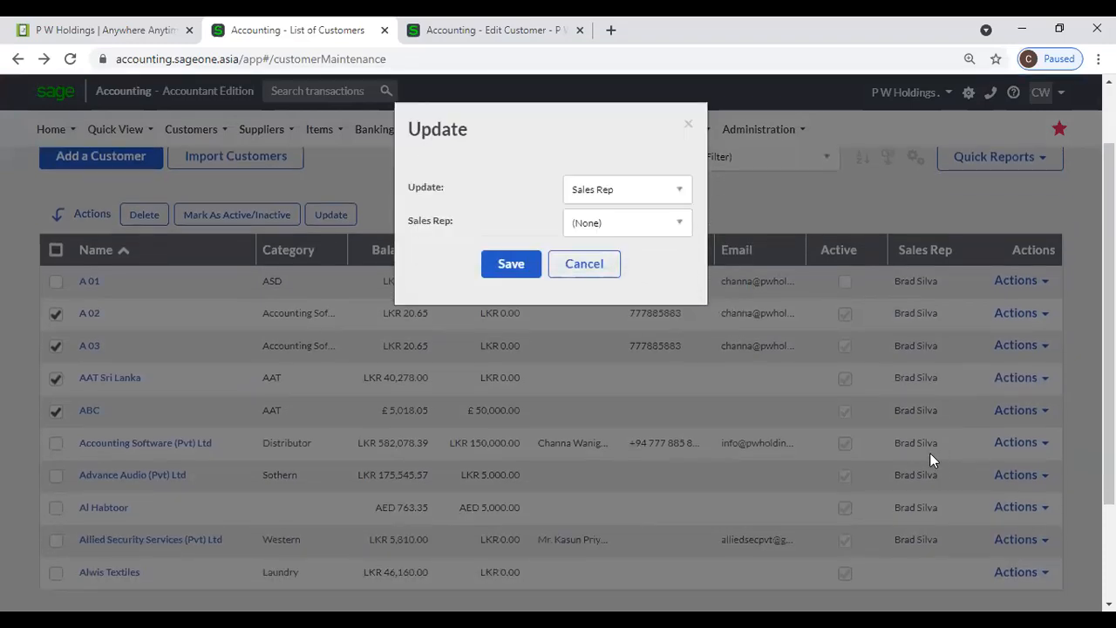
left_click(663, 229)
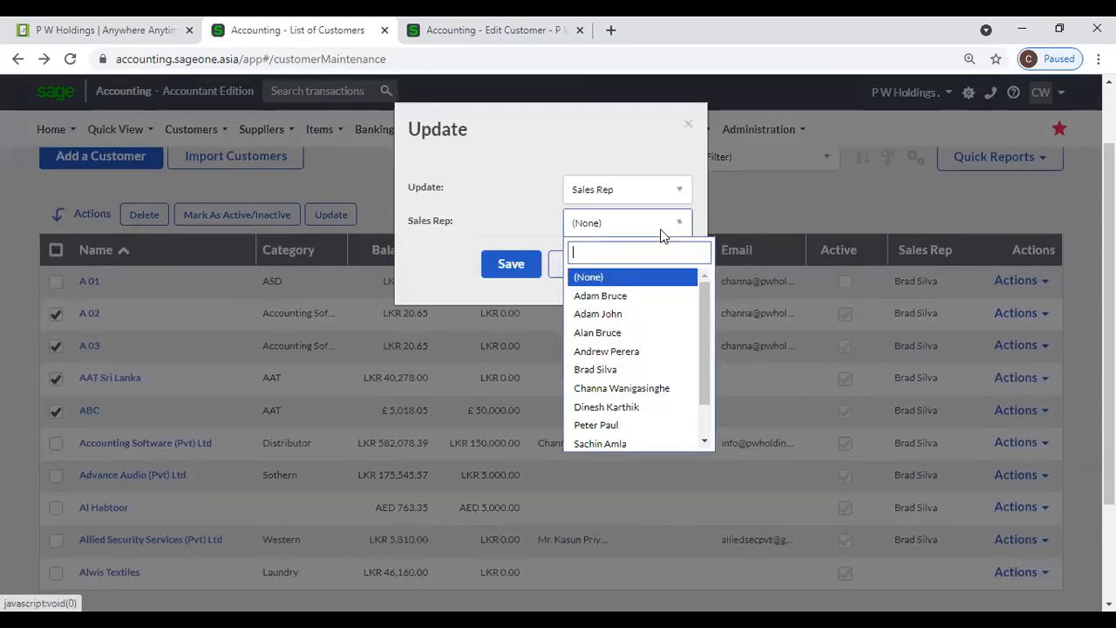
scroll(646, 418, "down", 1)
left_click(637, 403)
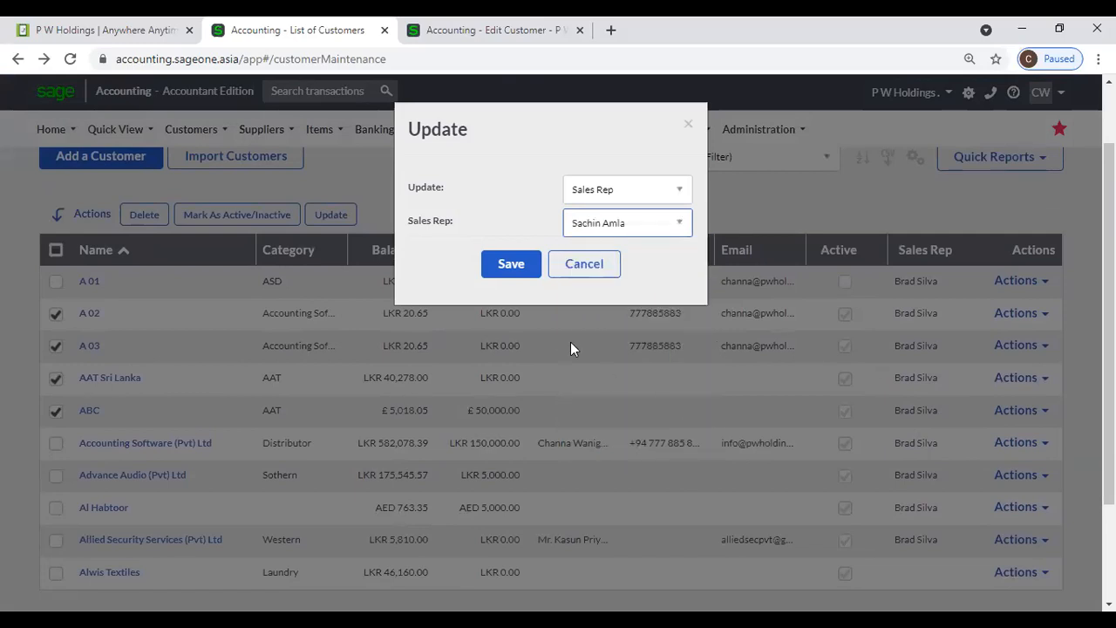
left_click(514, 265)
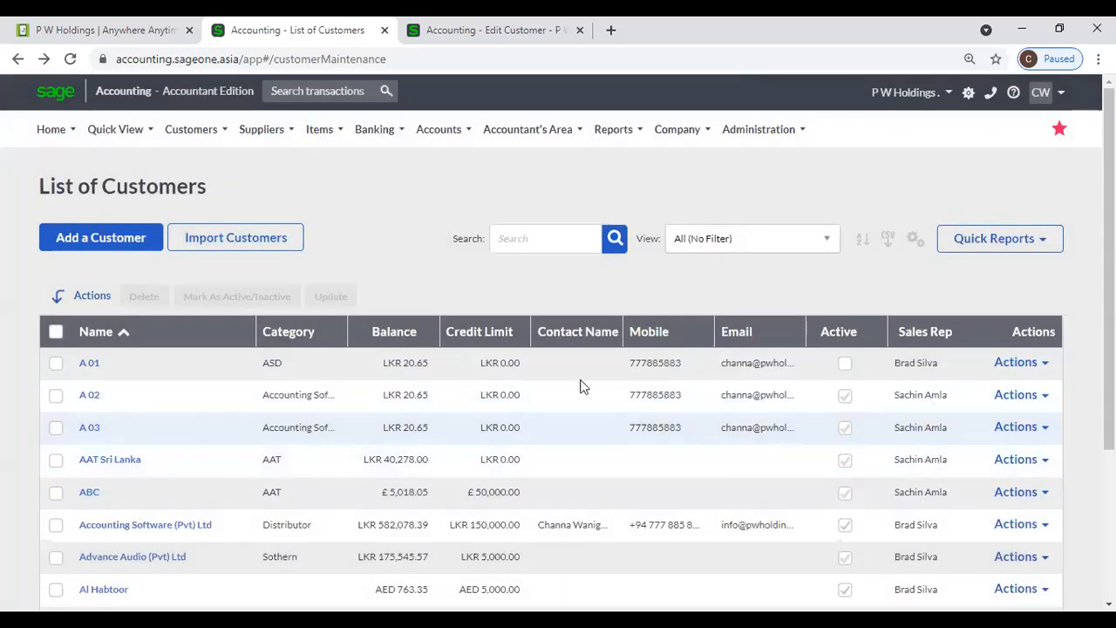
left_click(55, 363)
left_click(56, 395)
left_click(331, 297)
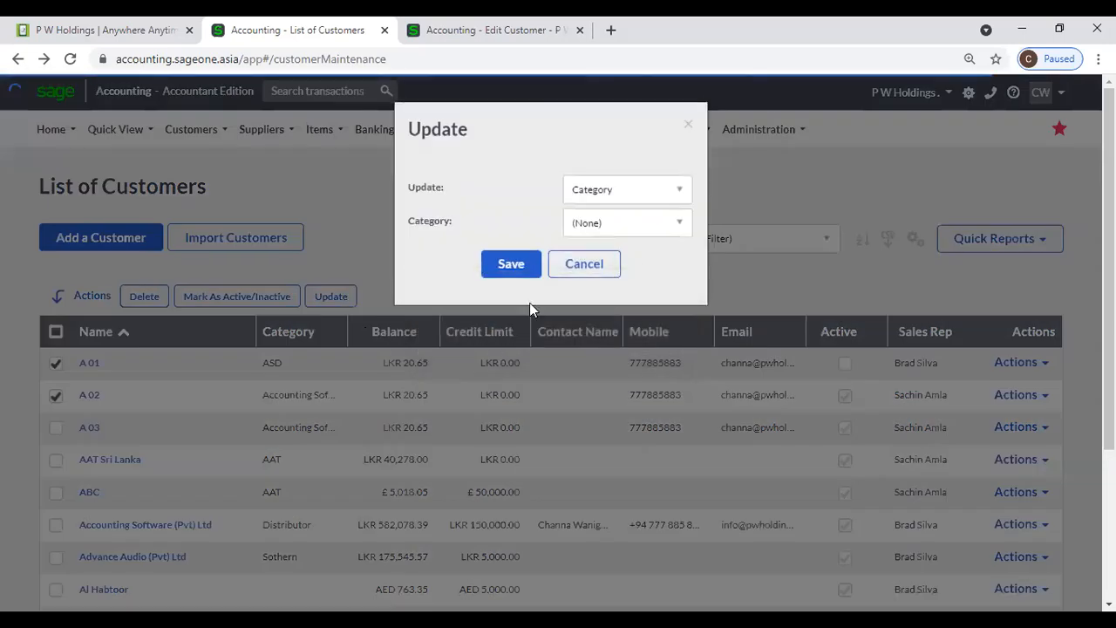
left_click(628, 193)
scroll(633, 323, "down", 3)
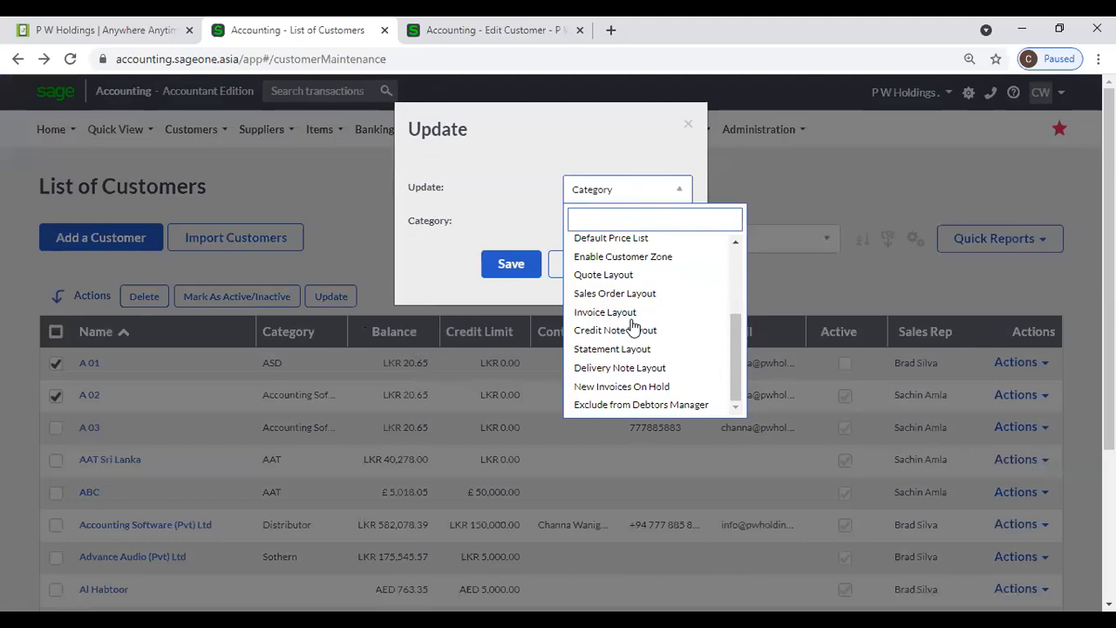
scroll(634, 326, "up", 3)
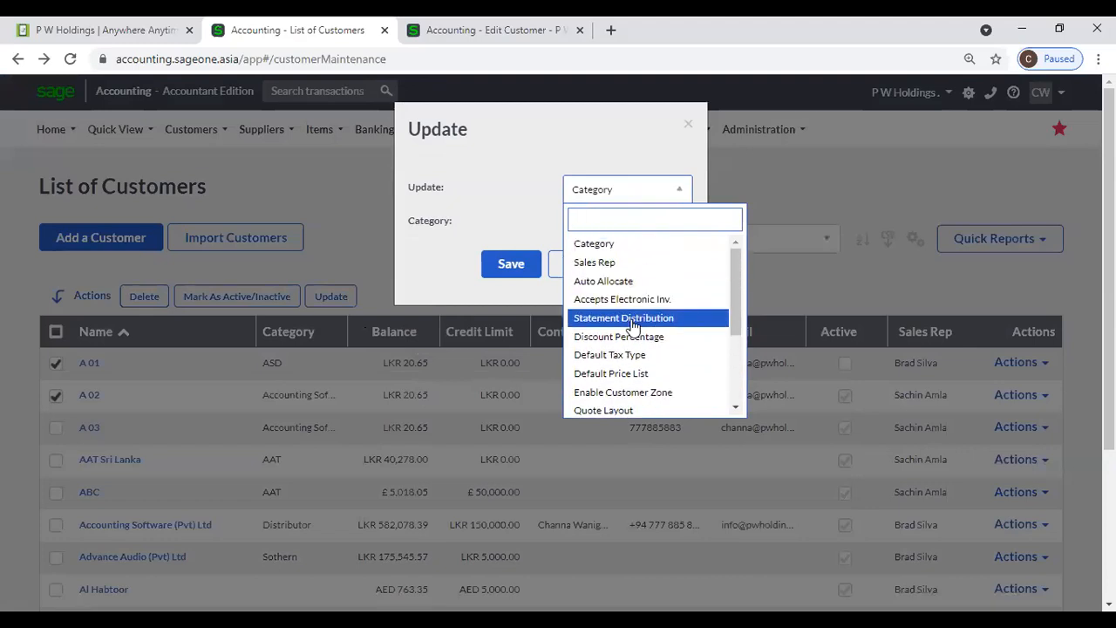
scroll(634, 325, "down", 2)
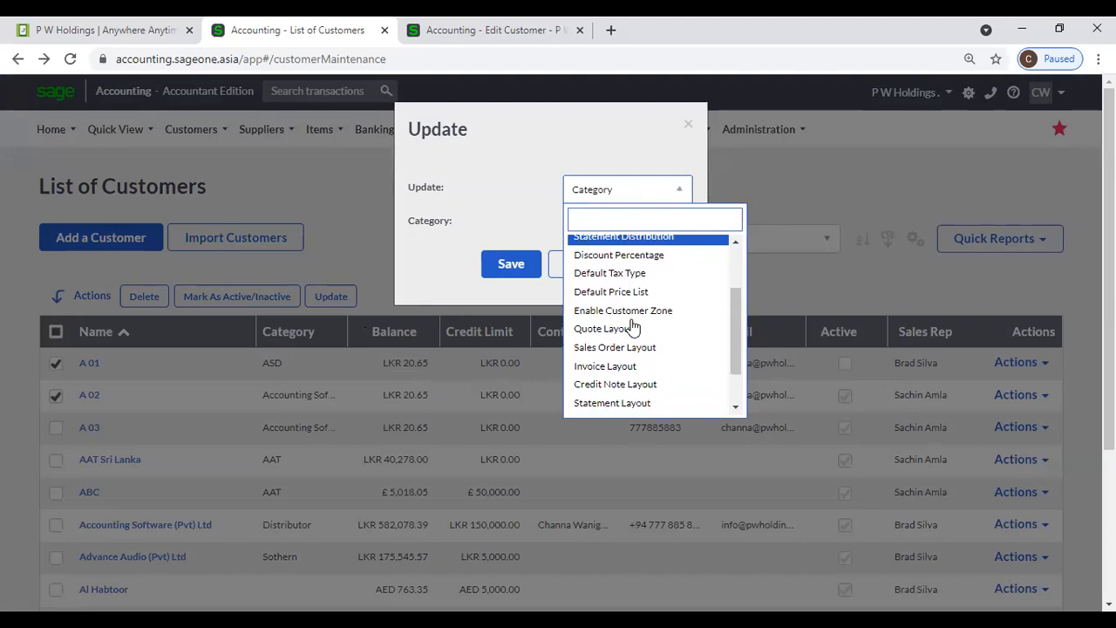
scroll(634, 326, "down", 2)
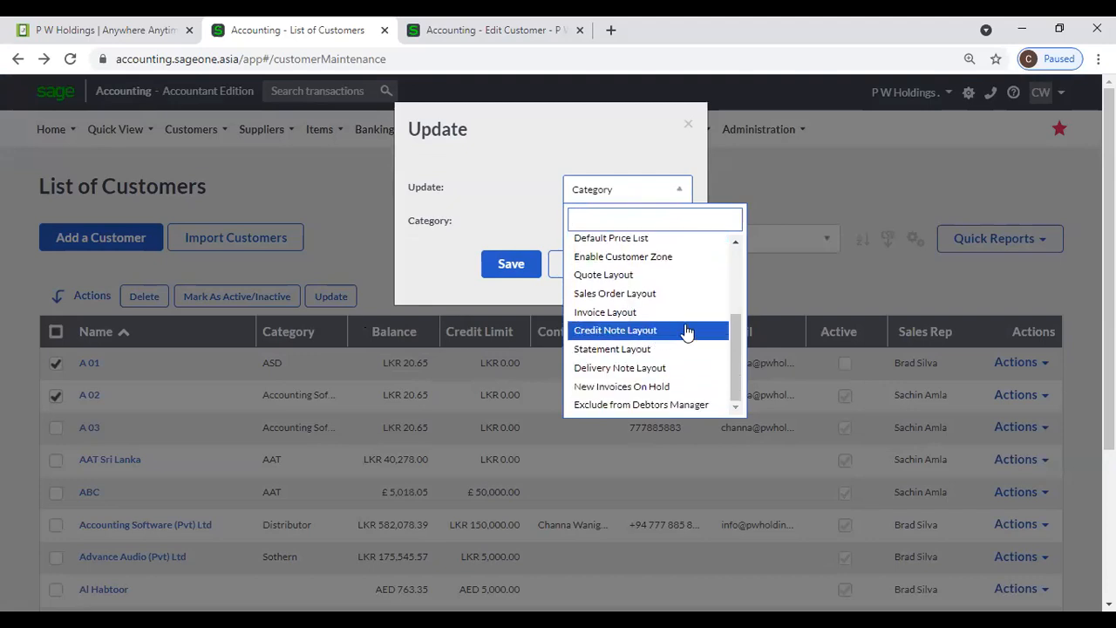
scroll(687, 332, "down", 1)
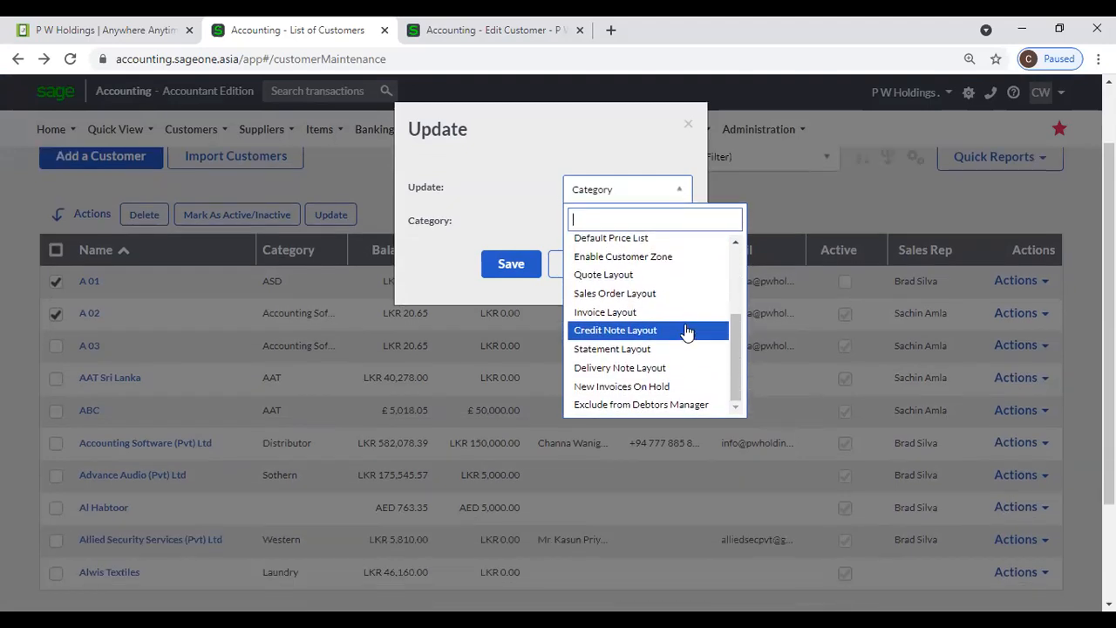
scroll(686, 332, "up", 2)
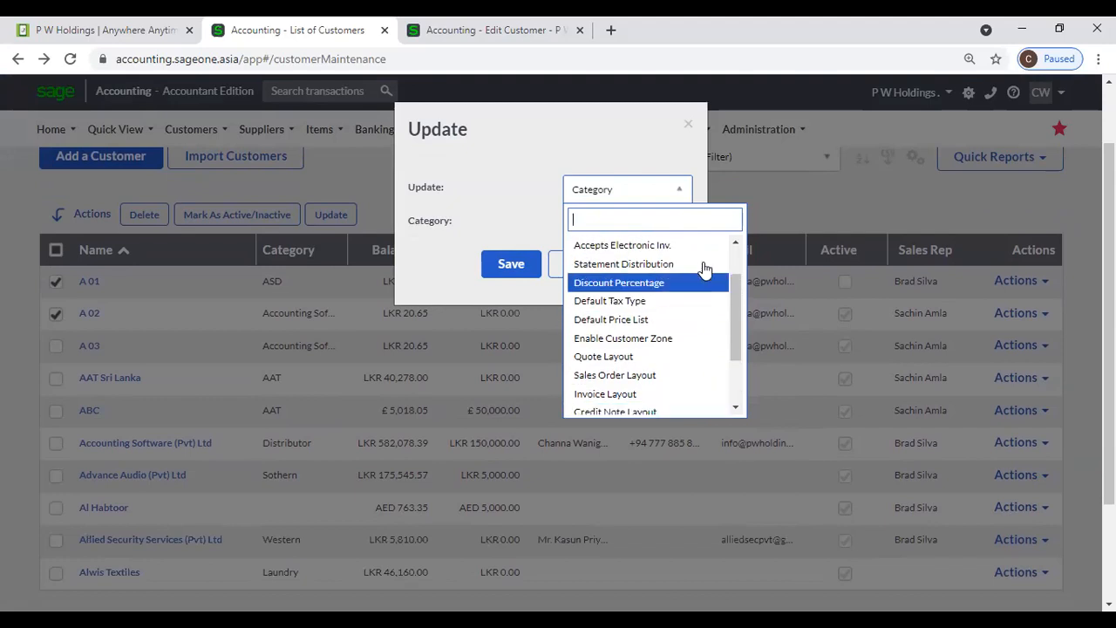
scroll(708, 257, "up", 1)
left_click(688, 124)
left_click(688, 123)
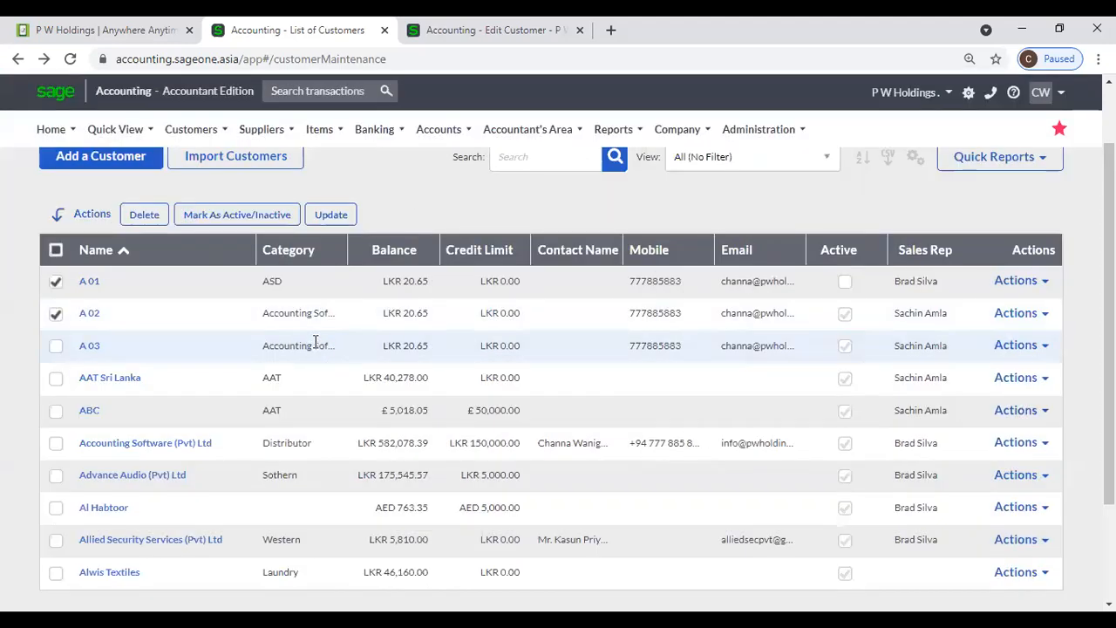
scroll(316, 342, "up", 1)
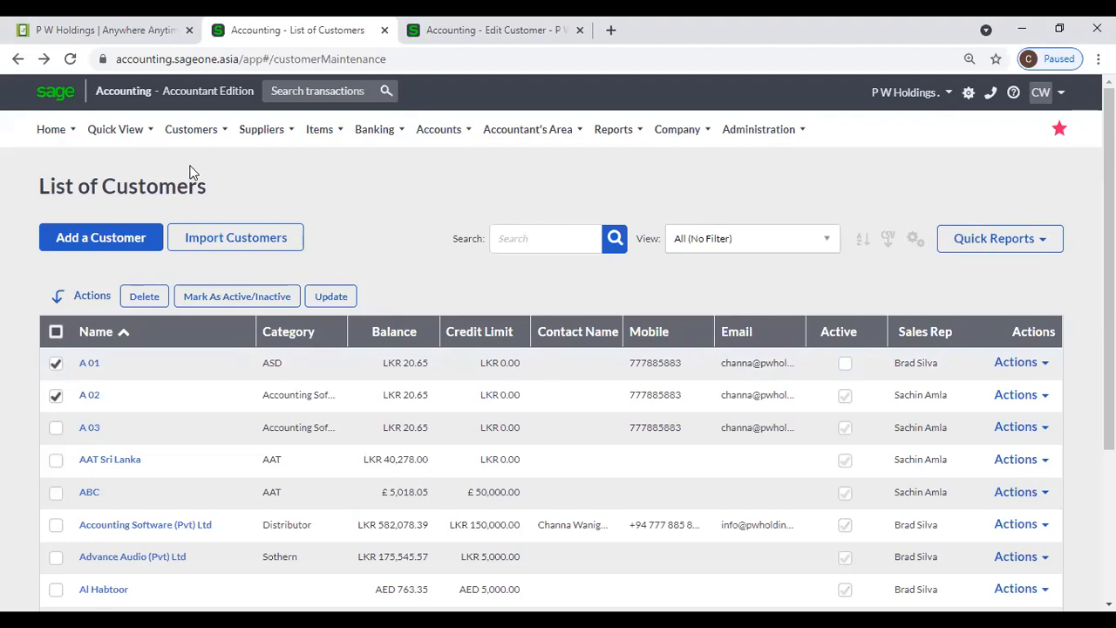
- Open the List of Sales Reps from Customers > Lists
mouse_move(192, 143)
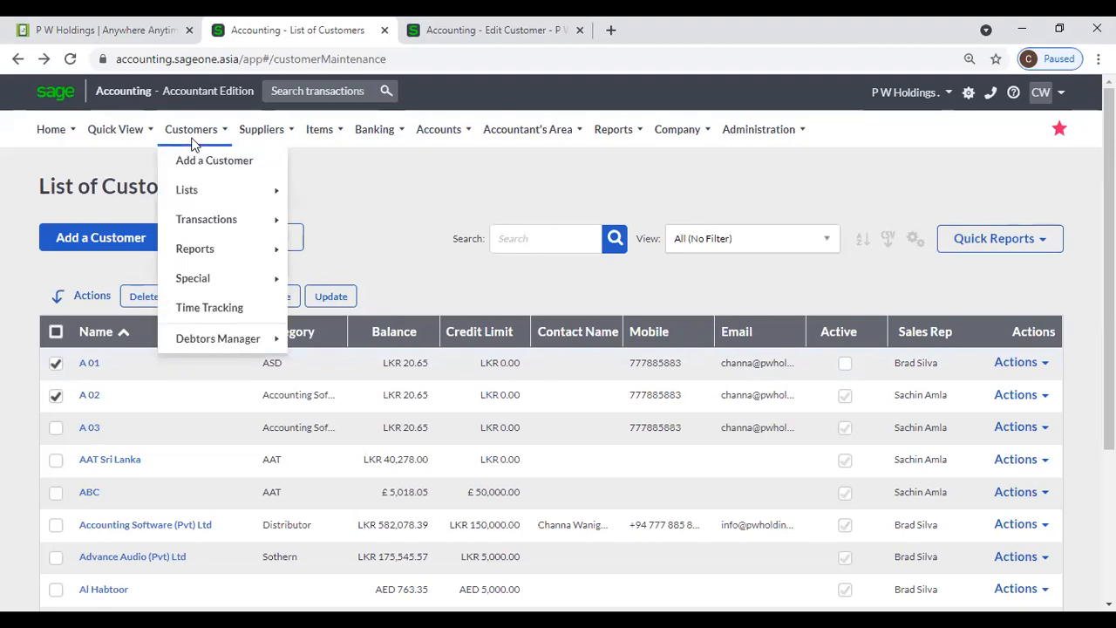
mouse_move(271, 187)
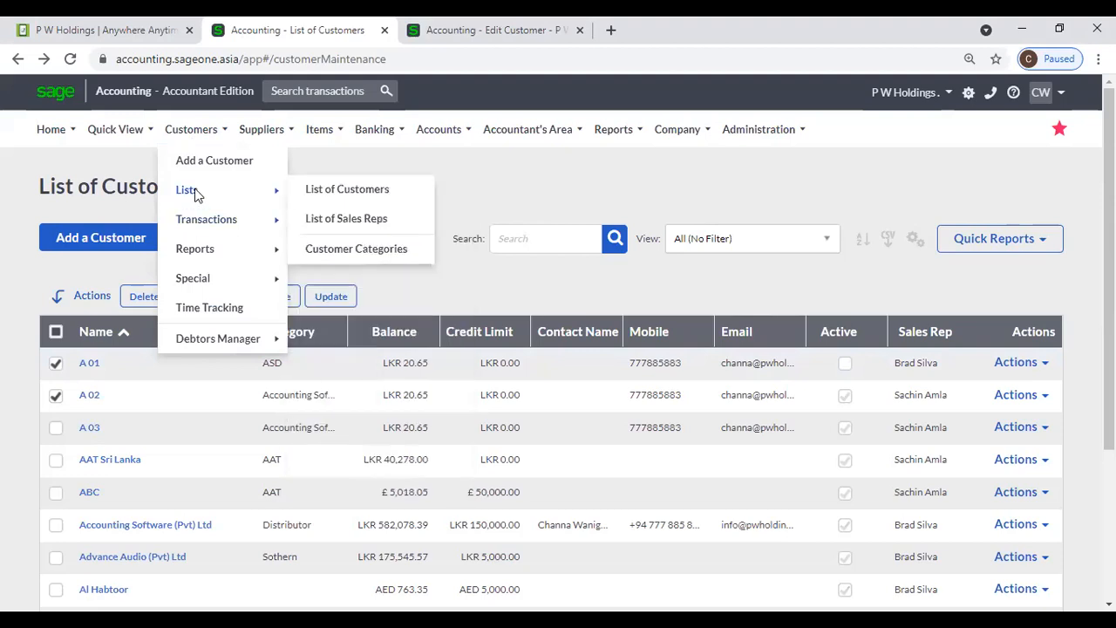
left_click(397, 220)
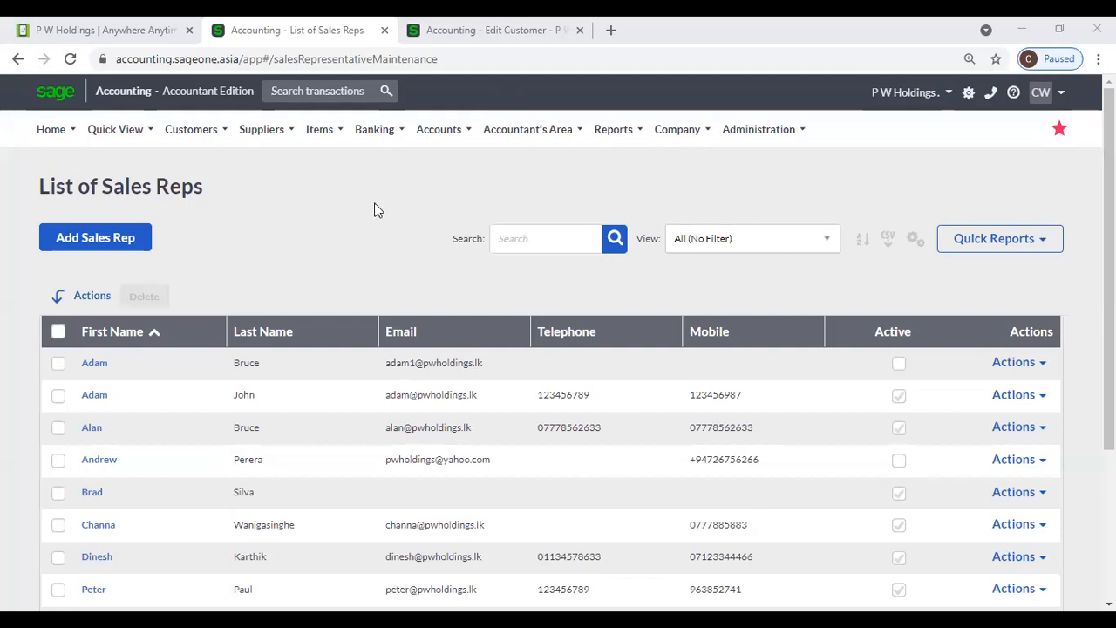
left_click(202, 129)
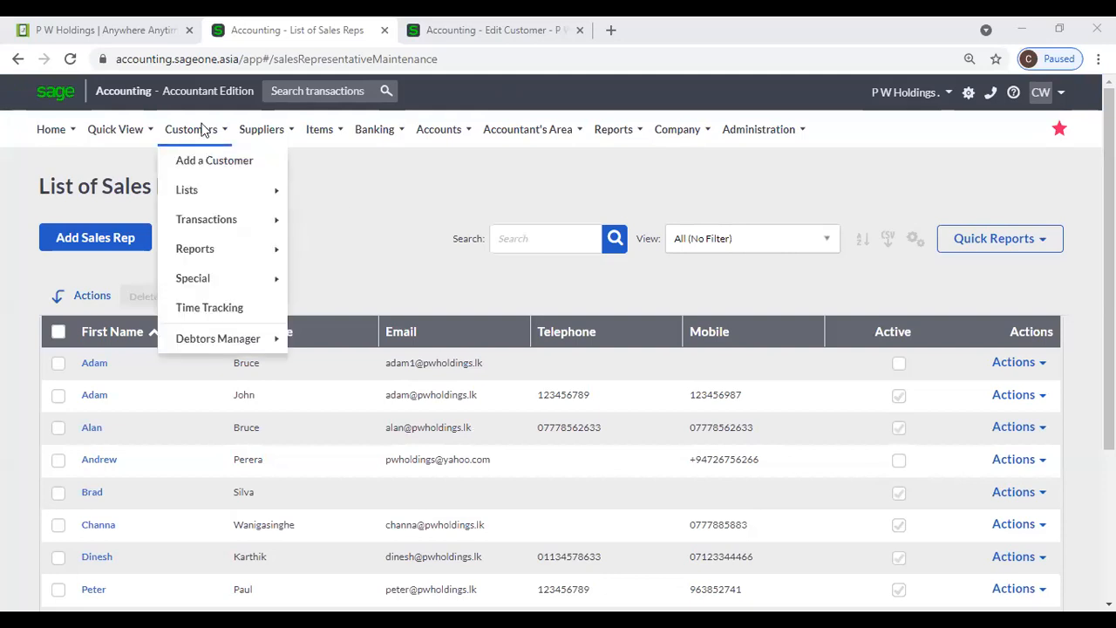
mouse_move(209, 185)
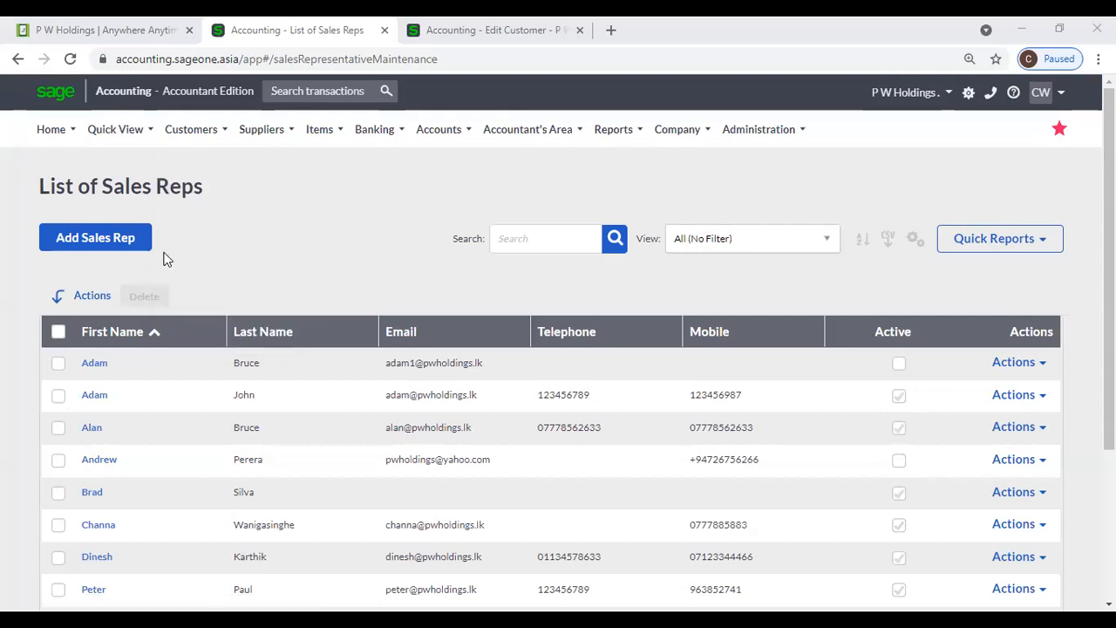
- Open a blank New Sales Rep form and look over its first and last name fields
left_click(133, 249)
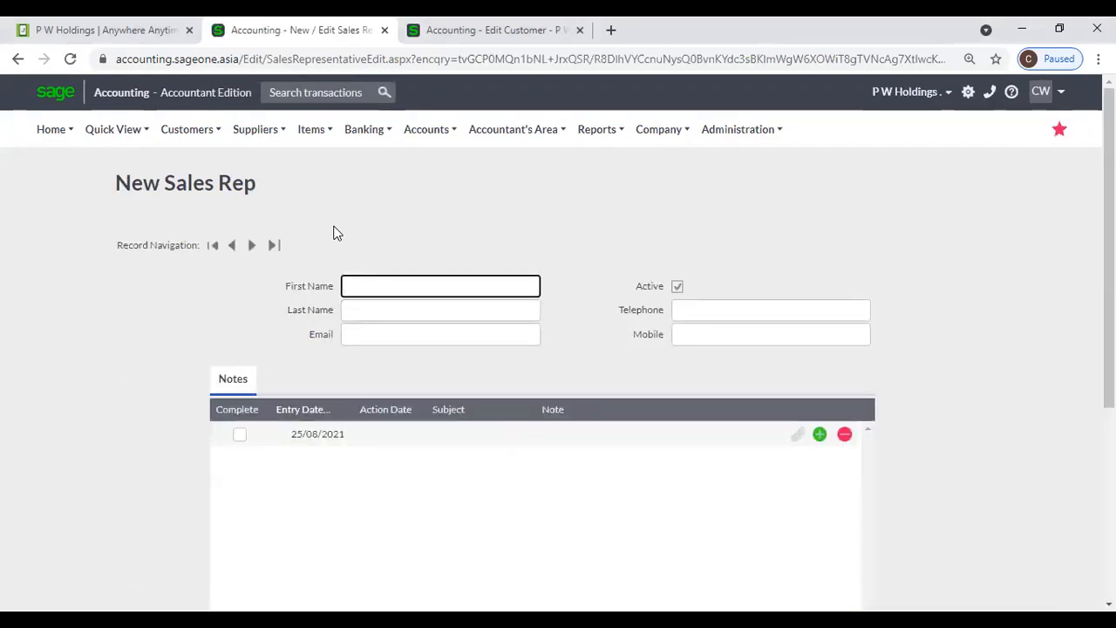
left_click(377, 286)
left_click(373, 314)
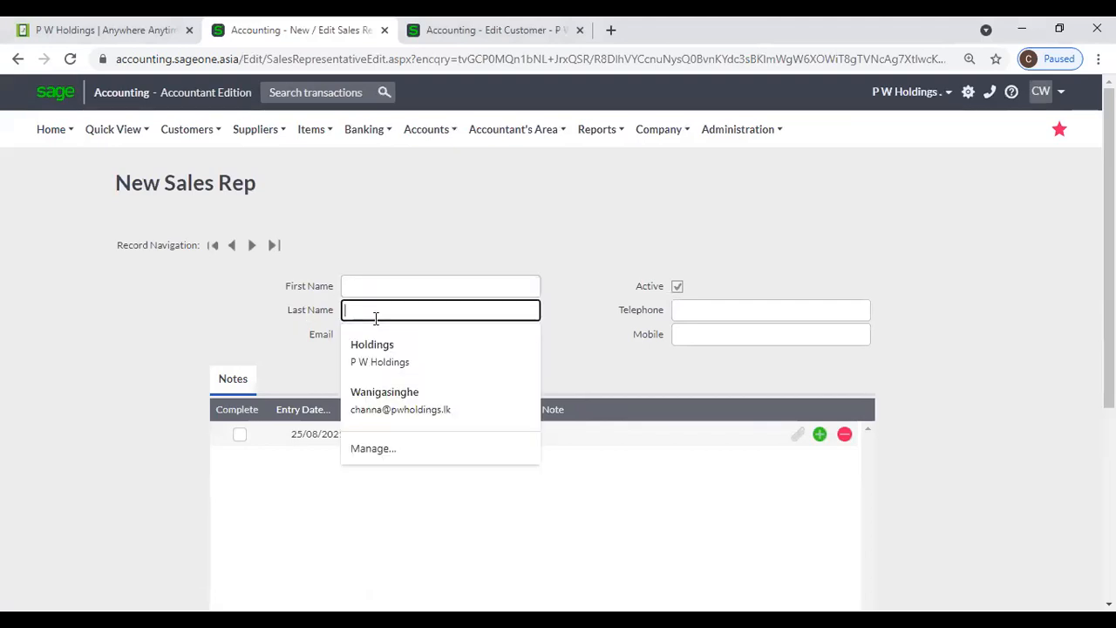
left_click(286, 332)
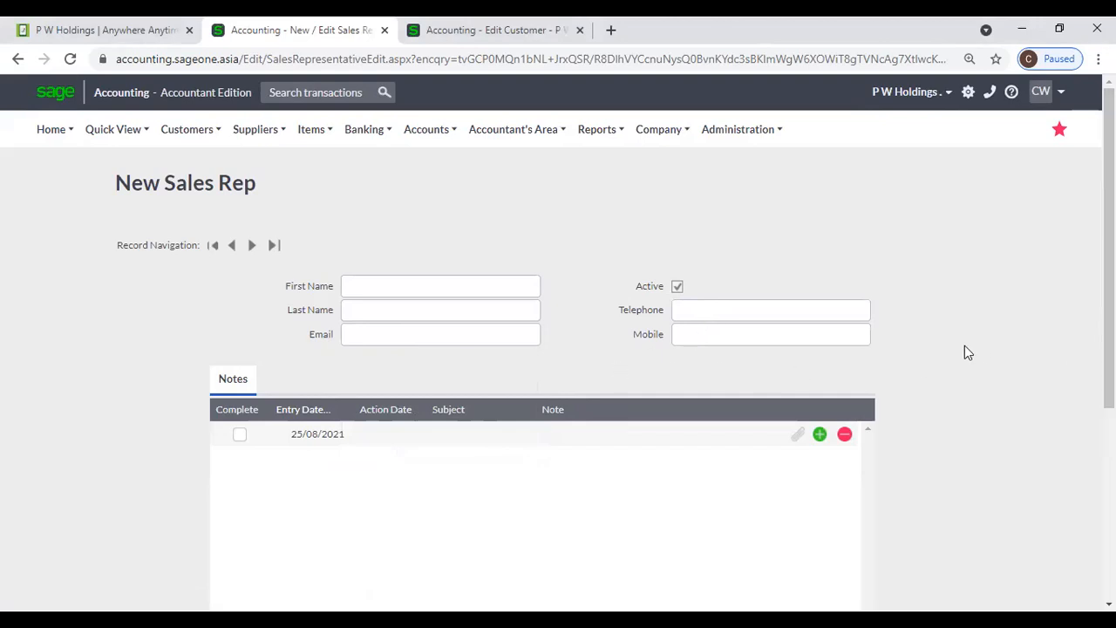
scroll(964, 349, "down", 1)
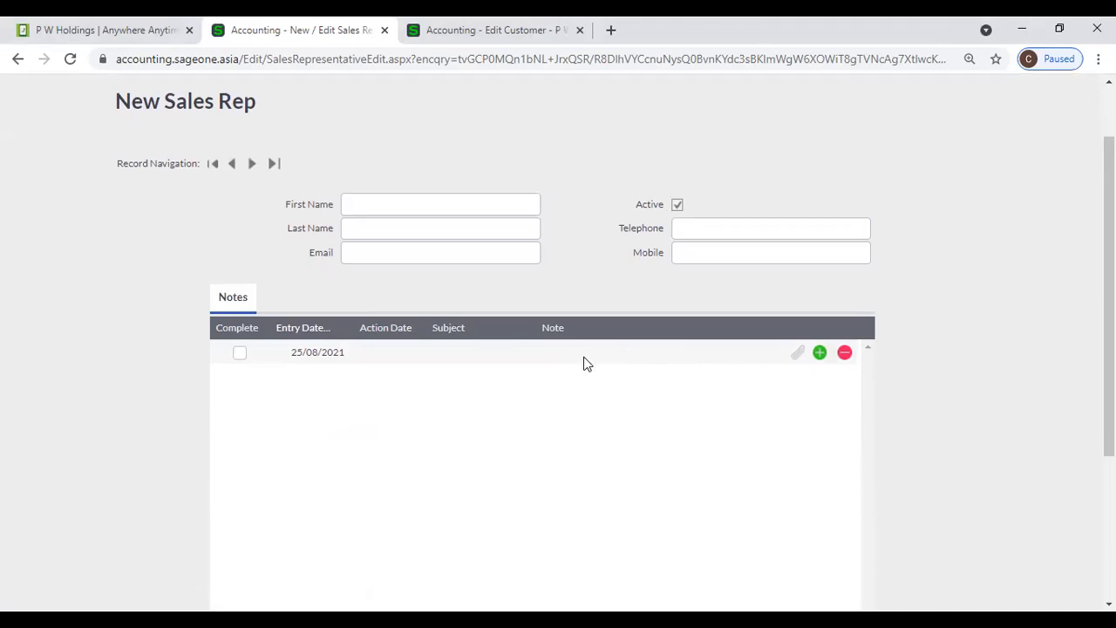
- Try a note action date and file attachment, dismissing the missing first-name error
left_click(378, 349)
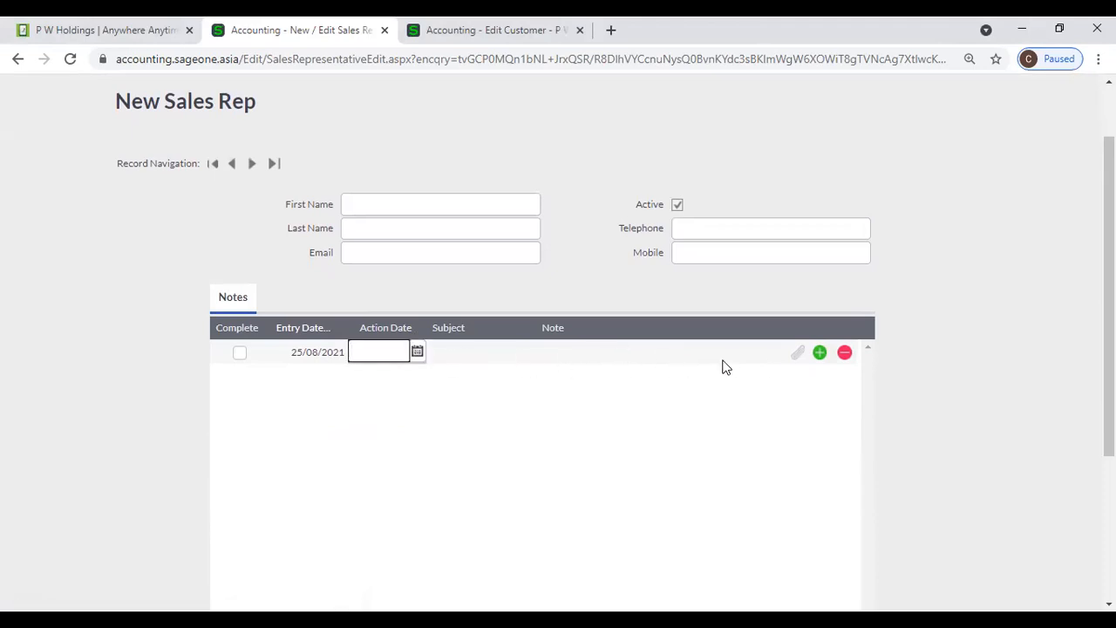
left_click(798, 353)
left_click(521, 369)
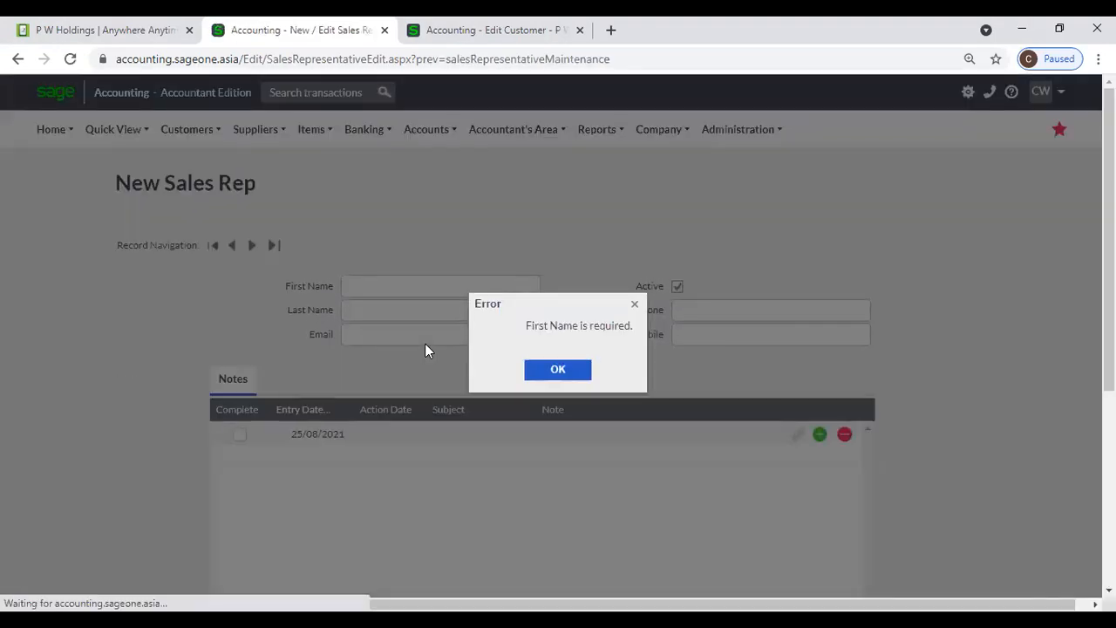
left_click(556, 369)
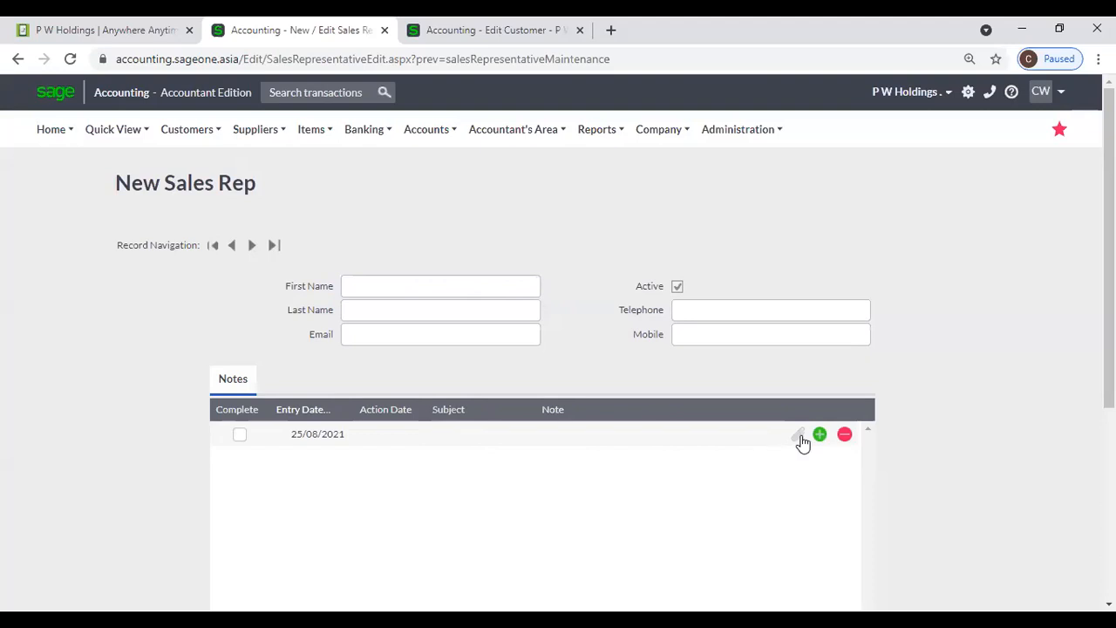
scroll(547, 174, "down", 4)
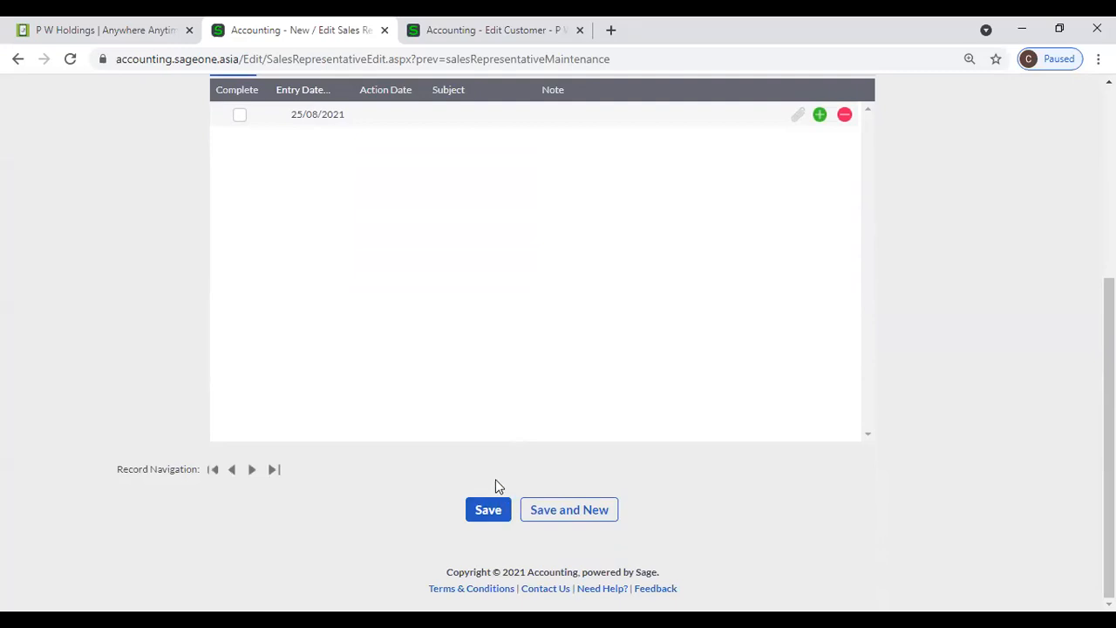
scroll(543, 451, "up", 4)
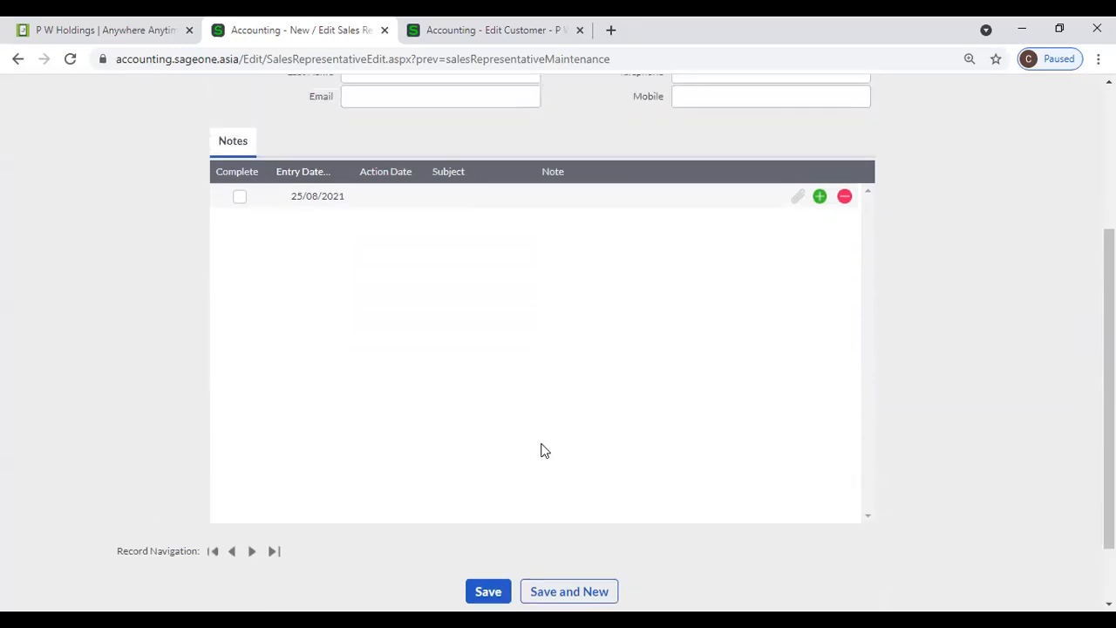
mouse_move(187, 130)
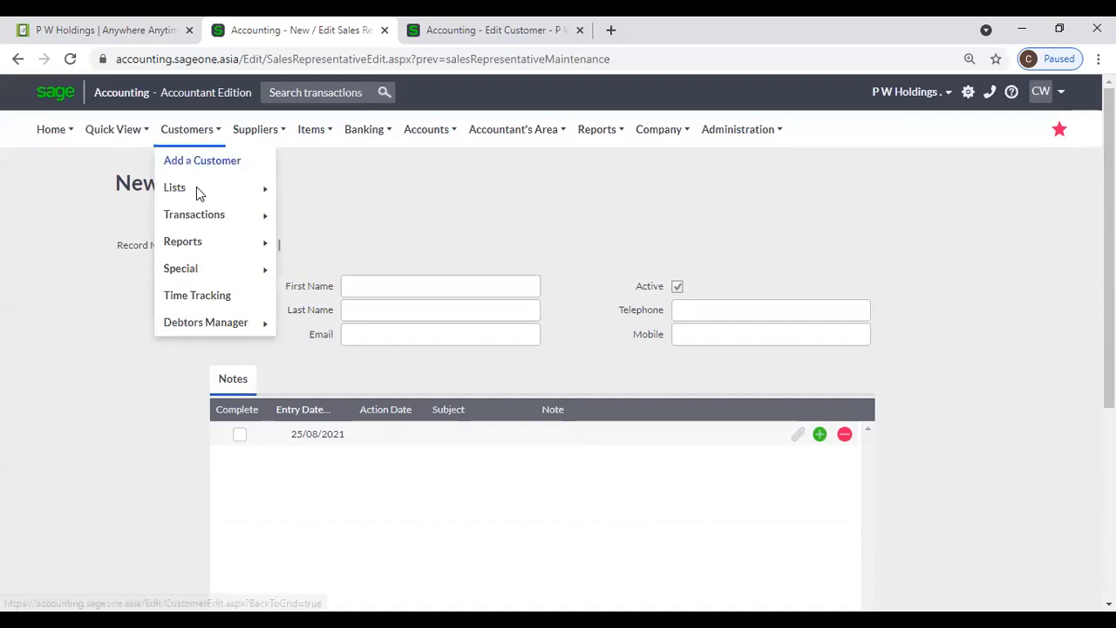
mouse_move(197, 190)
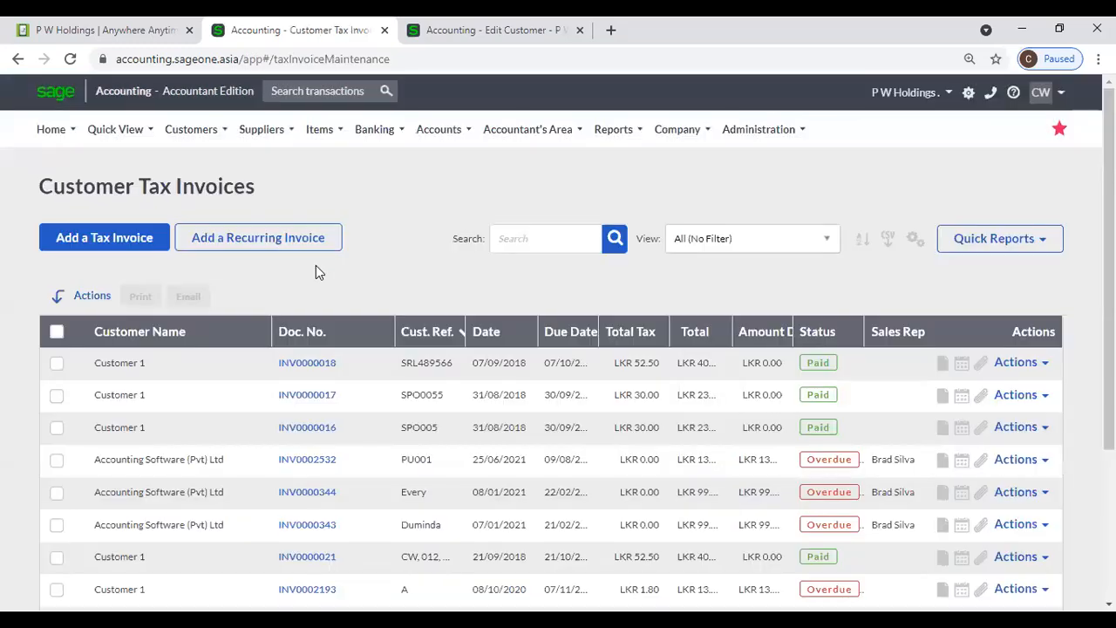
left_click(65, 247)
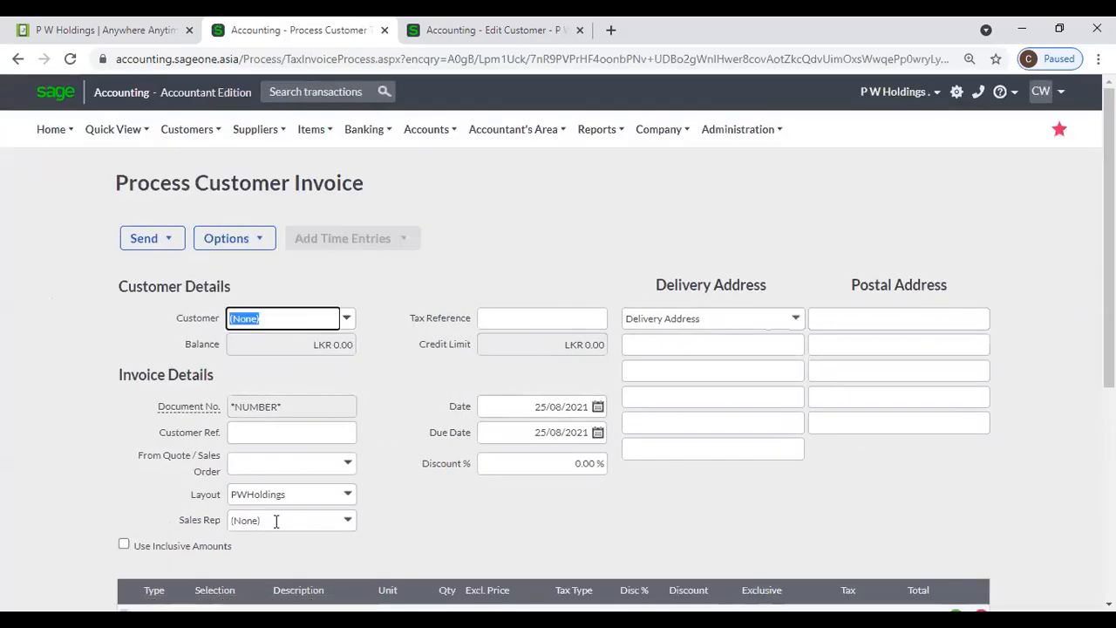
left_click(351, 526)
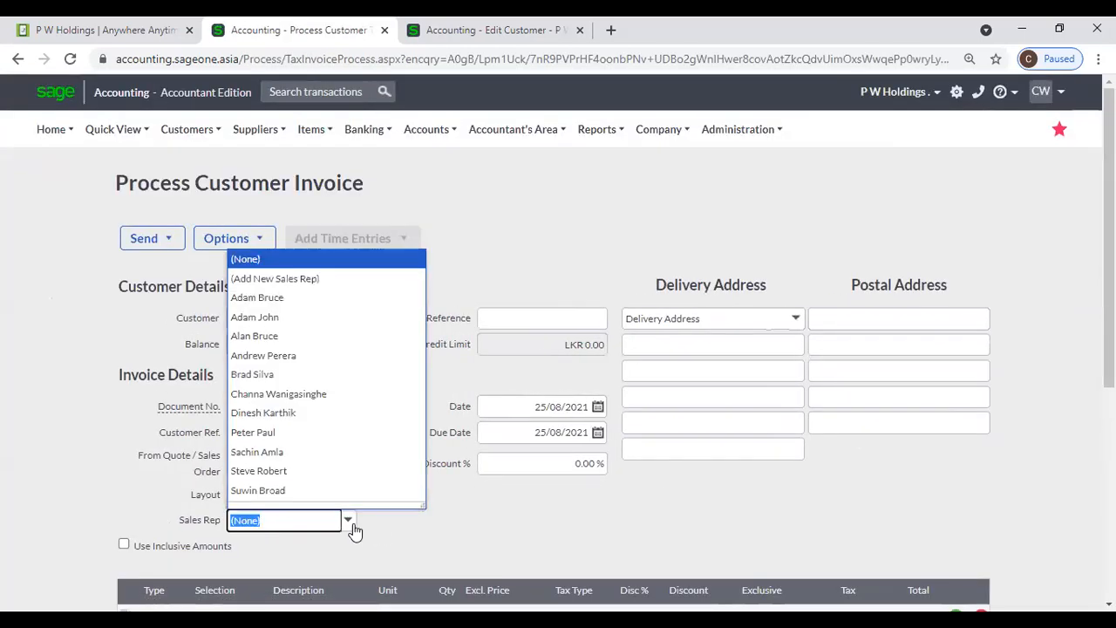
left_click(320, 491)
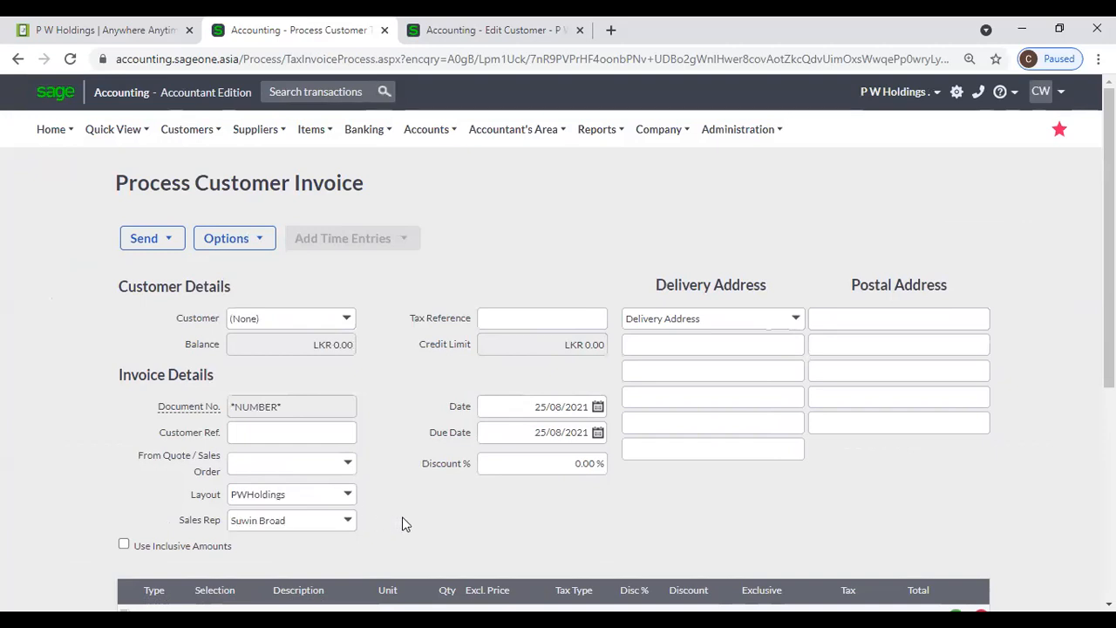
scroll(418, 488, "down", 2)
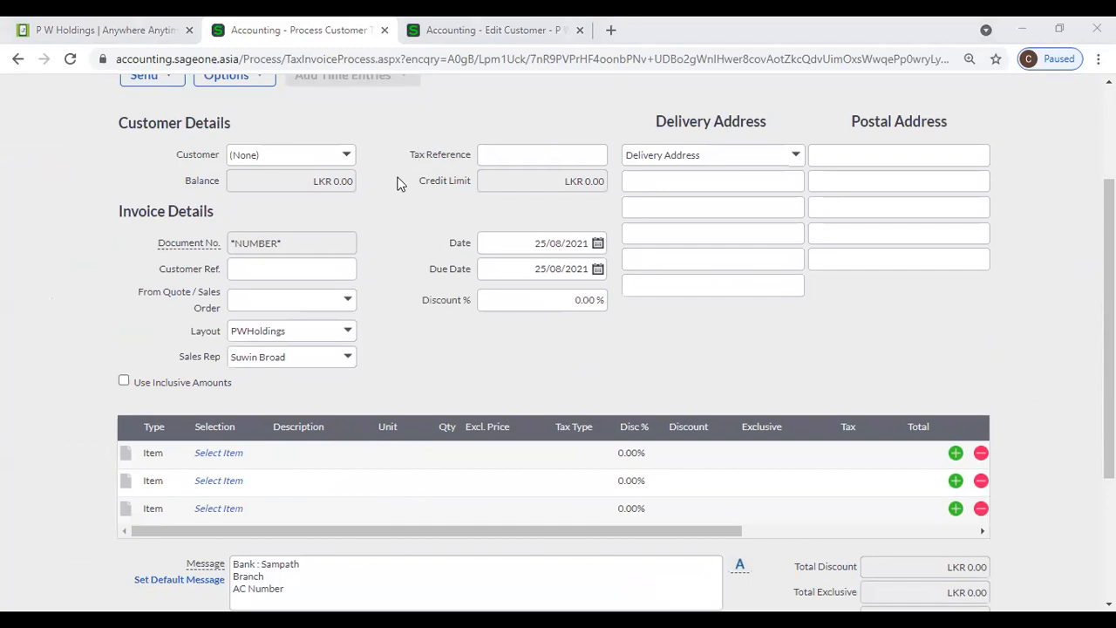
scroll(397, 183, "up", 2)
left_click(202, 130)
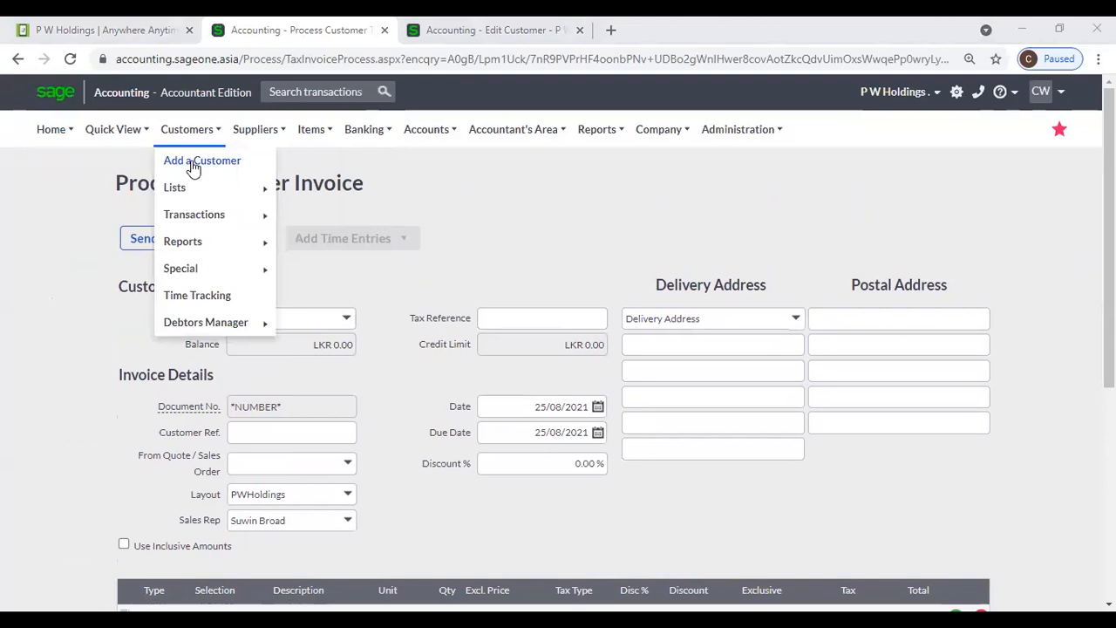
- Open a blank New Customer form, pick (Add New Sales Rep), then close that form unsaved
left_click(193, 165)
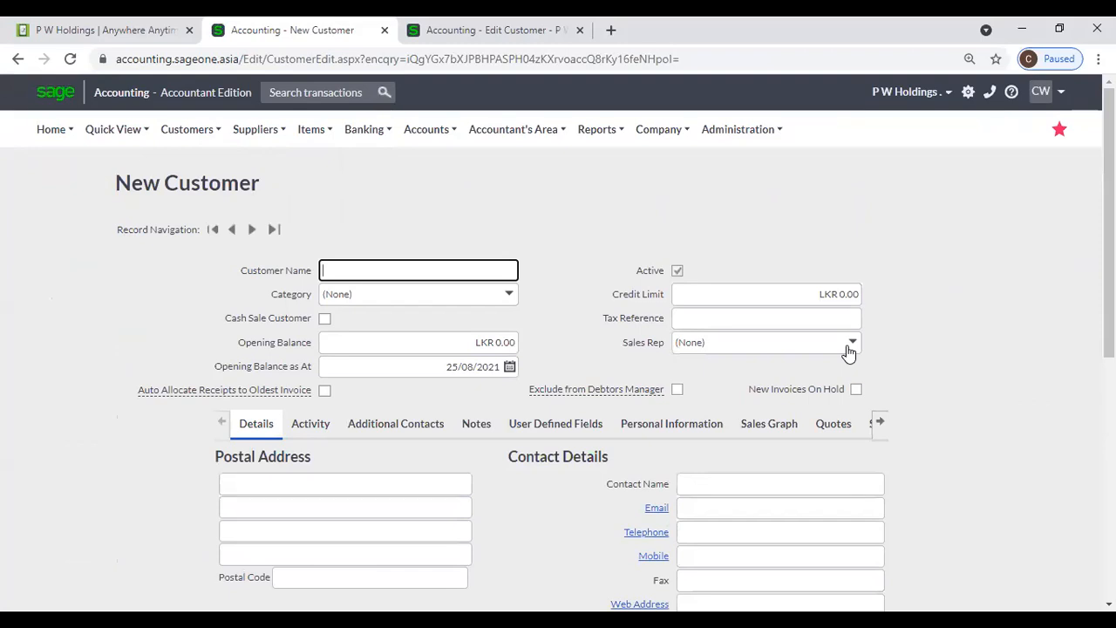
left_click(849, 349)
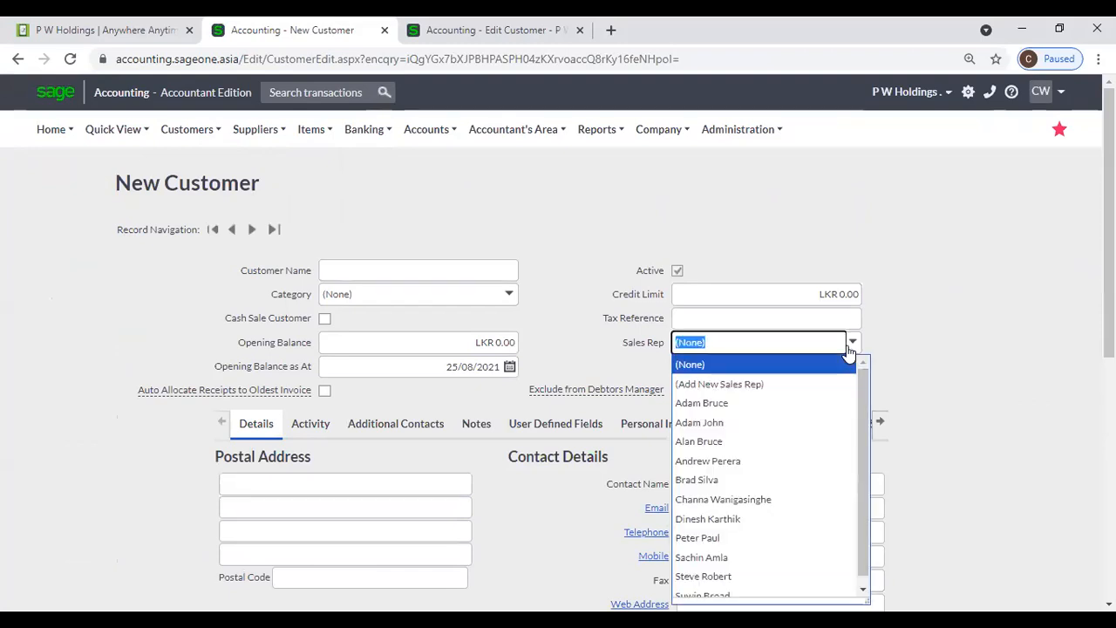
left_click(779, 384)
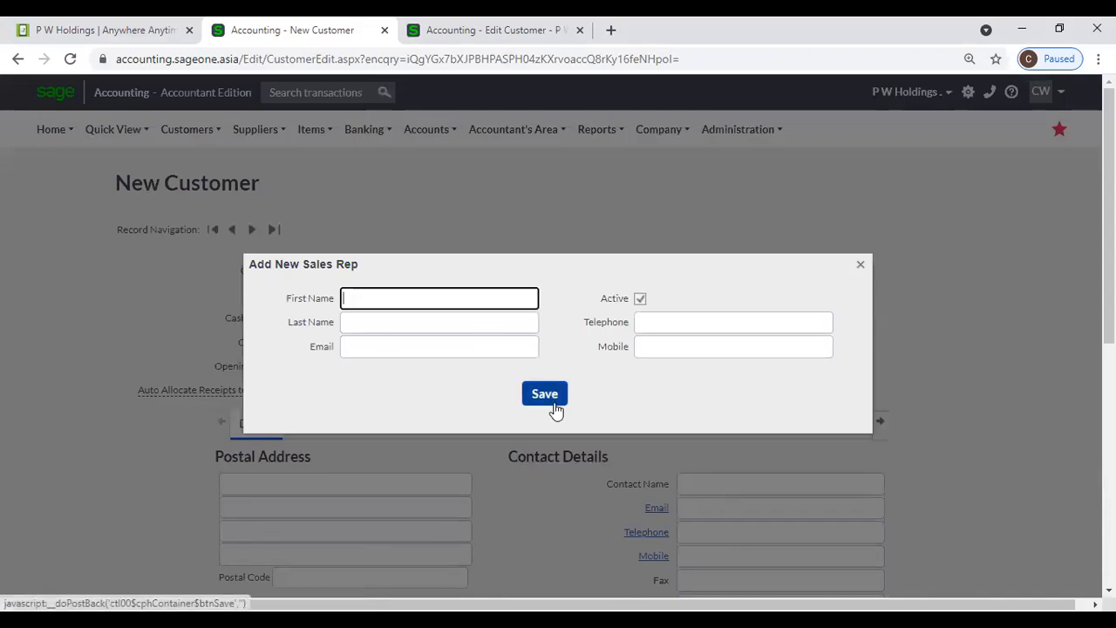
left_click(860, 265)
mouse_move(219, 139)
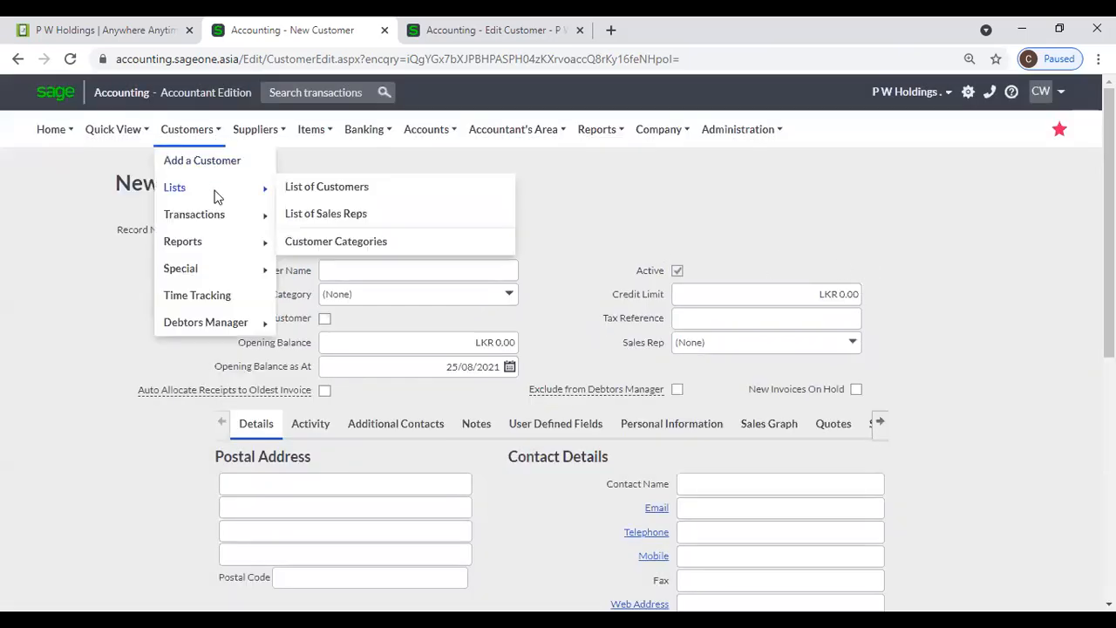
- Open the List of Sales Reps and sort it by Last Name
left_click(310, 218)
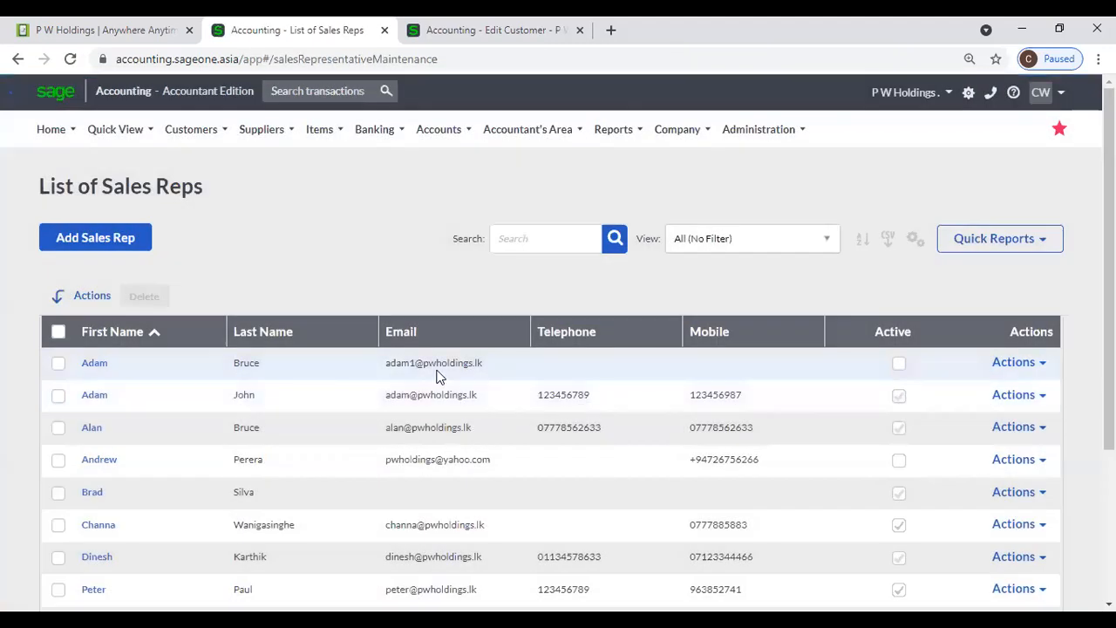
scroll(437, 375, "down", 1)
scroll(438, 382, "up", 1)
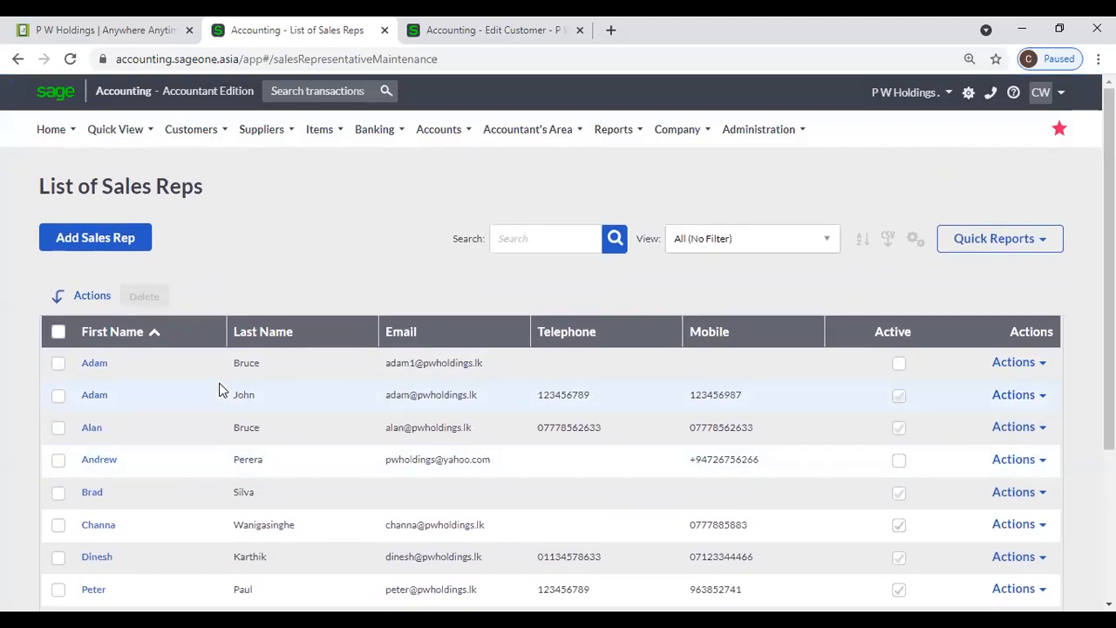
left_click(319, 331)
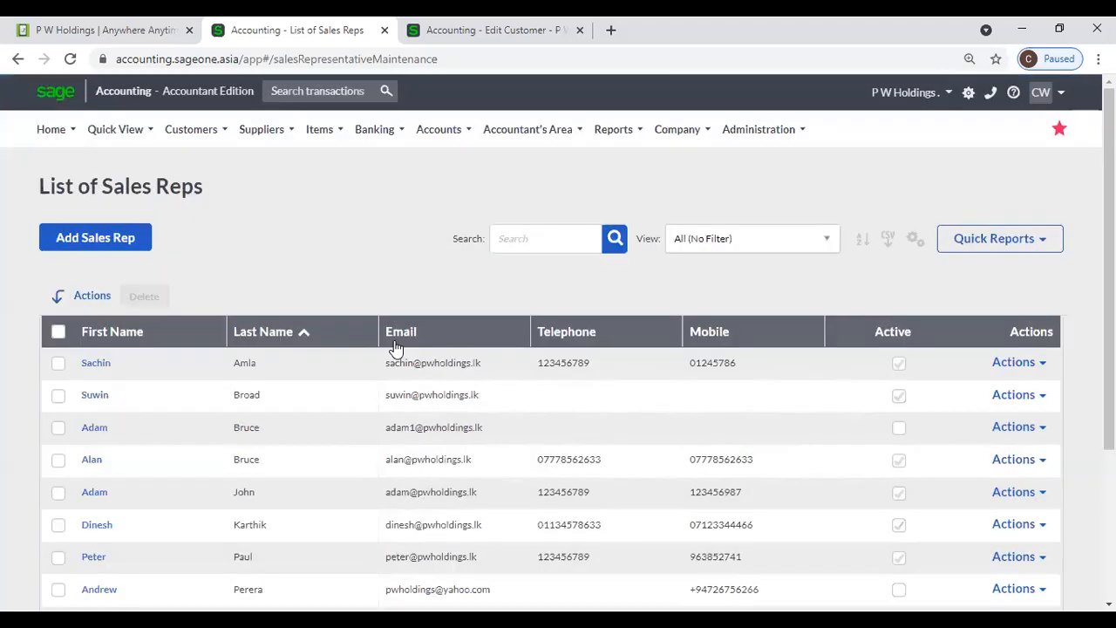
- Search the sales reps for 'Suwin', then clear the search
left_click(524, 239)
type("Suwin")
key("Return")
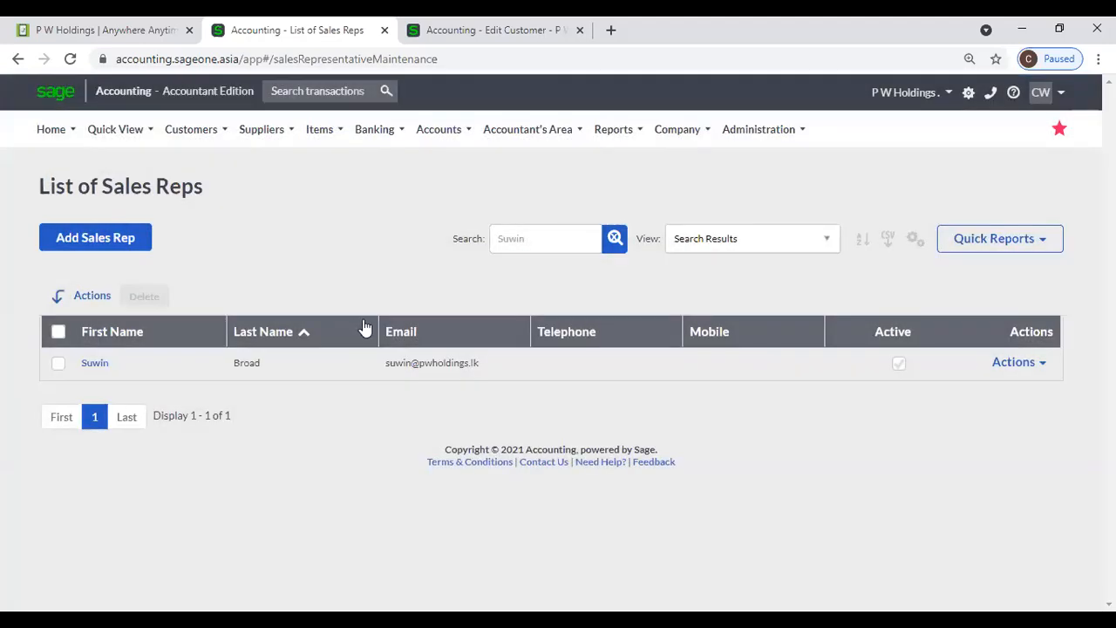
left_click(612, 239)
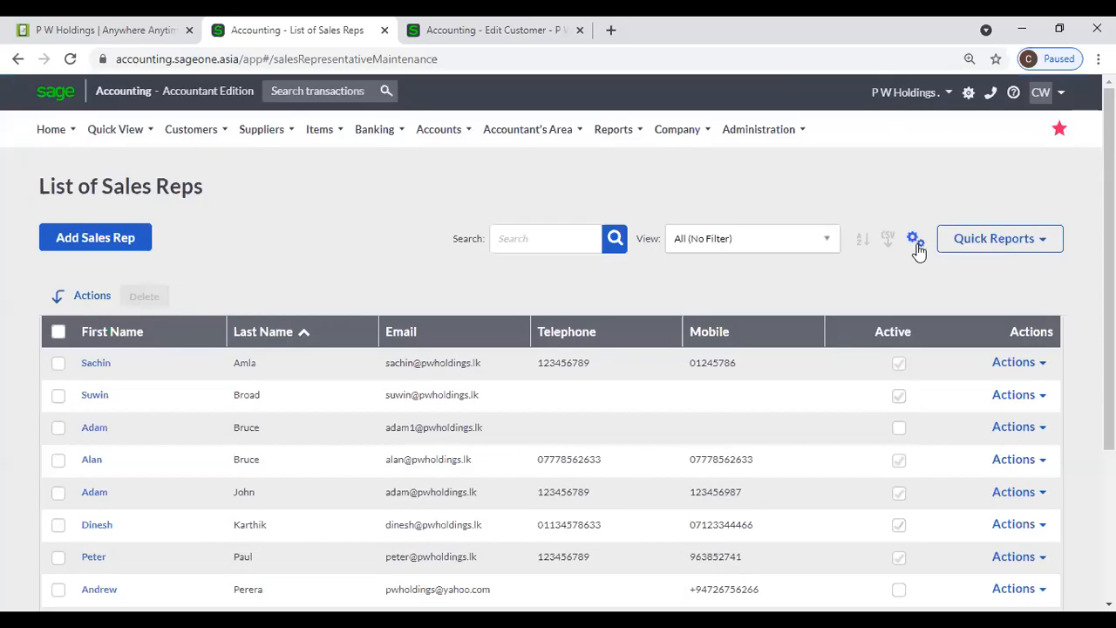
- Open Customise Grid for the sales reps list, showing all six columns ticked
left_click(914, 238)
left_click(878, 267)
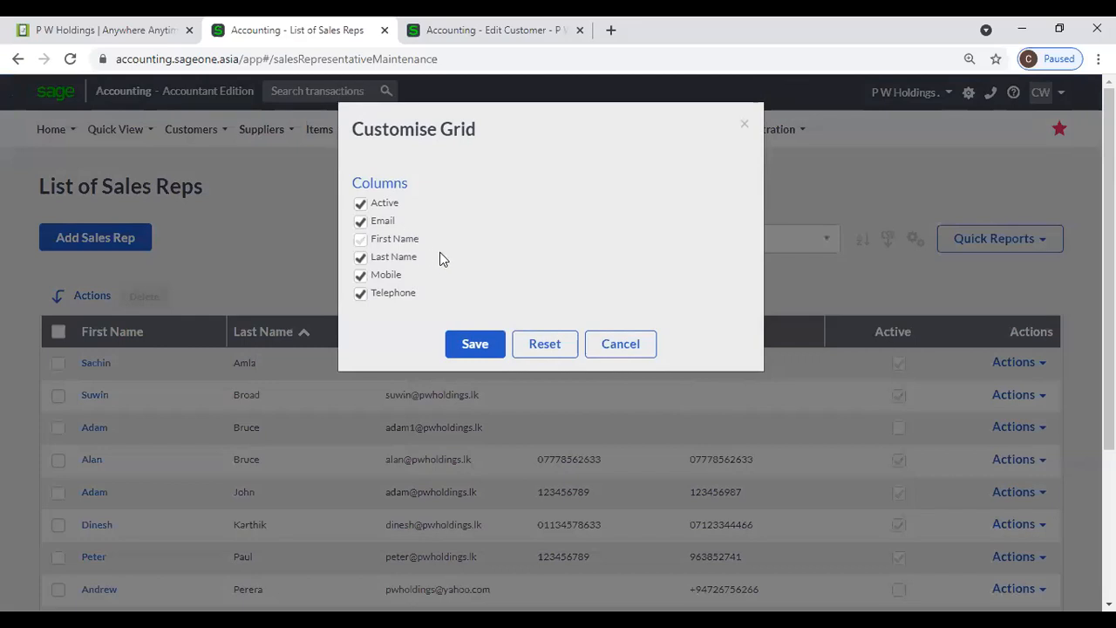
- Cancel Customise Grid unchanged and reopen List of Sales Reps in the P W Holdings customer tab
left_click(618, 343)
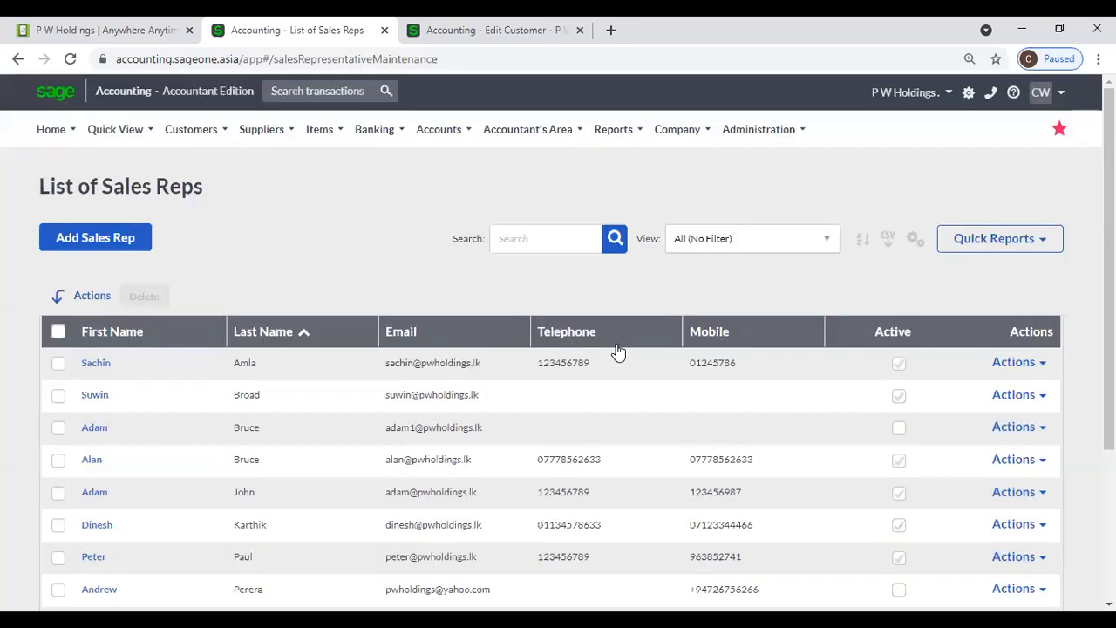
left_click(436, 32)
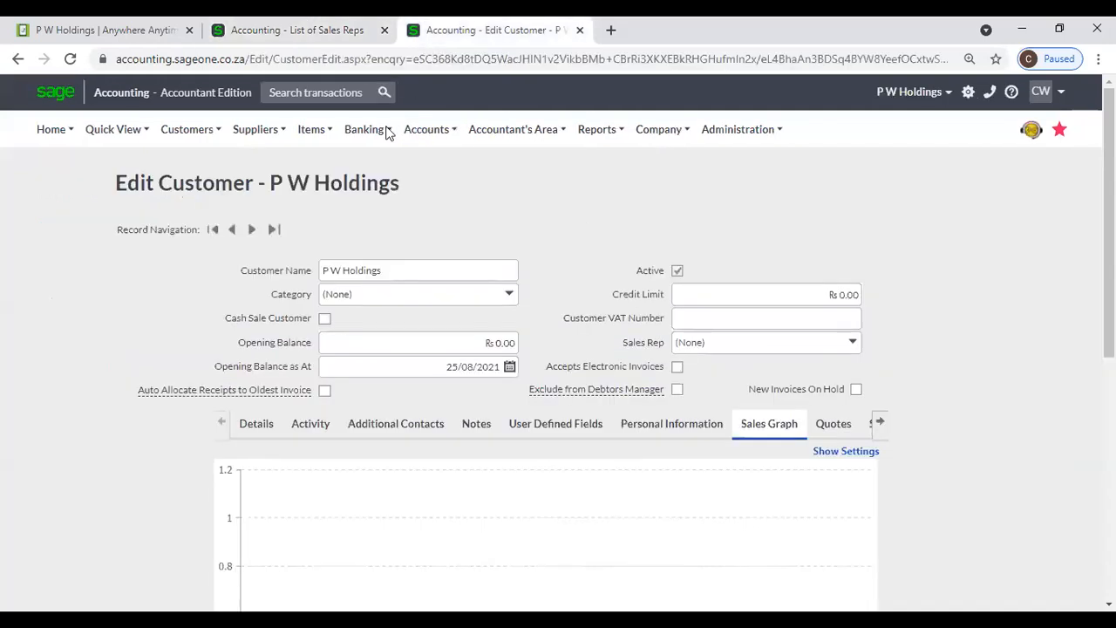
left_click(185, 131)
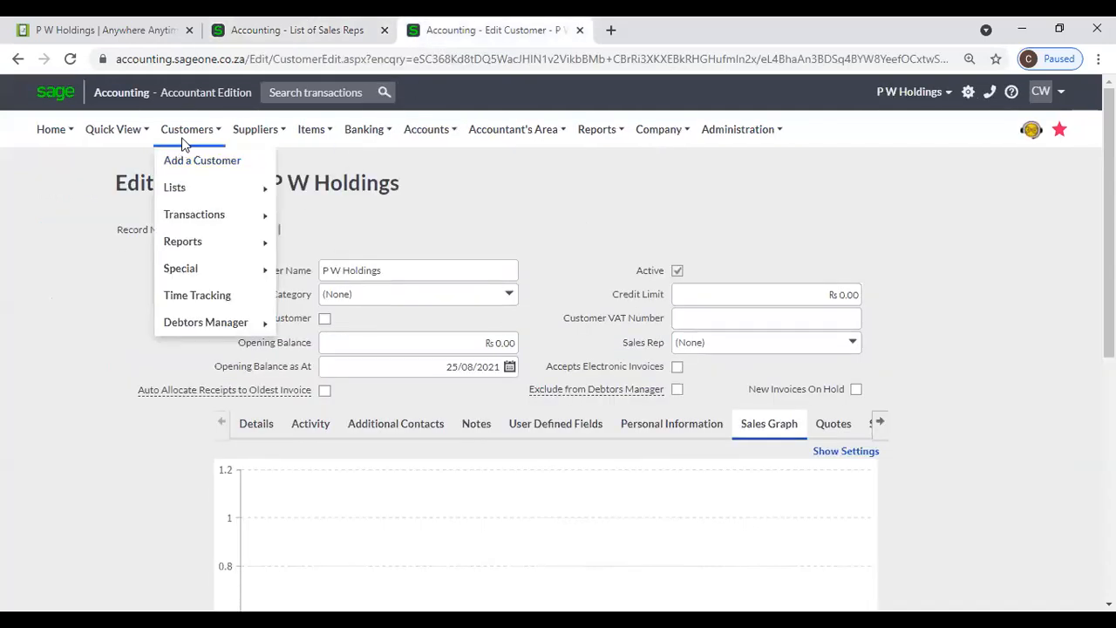
mouse_move(206, 216)
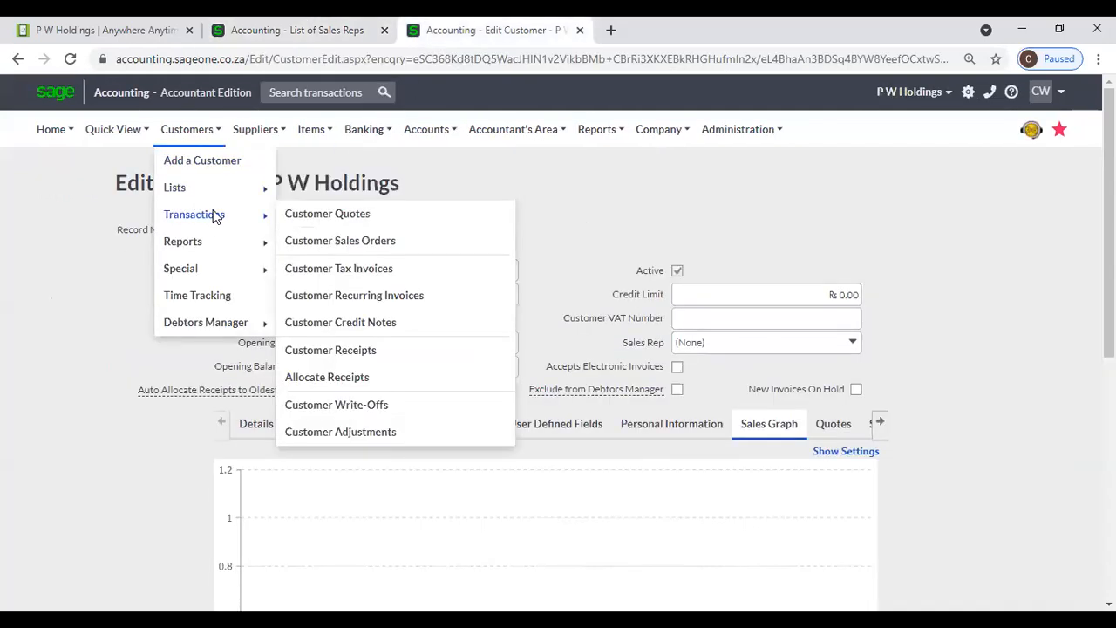
mouse_move(225, 190)
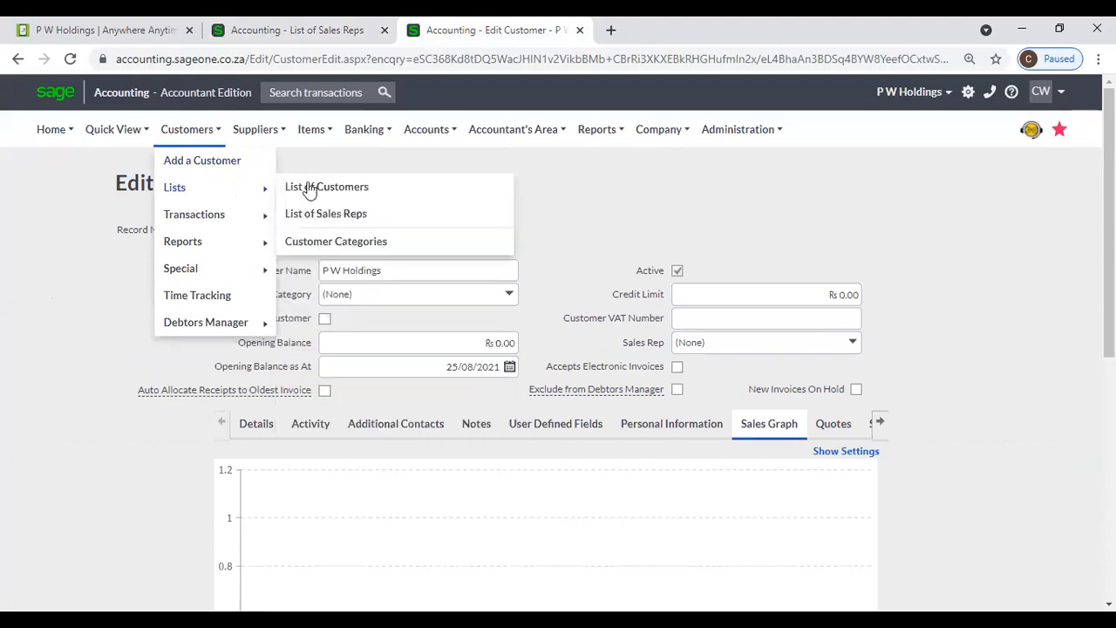
left_click(347, 219)
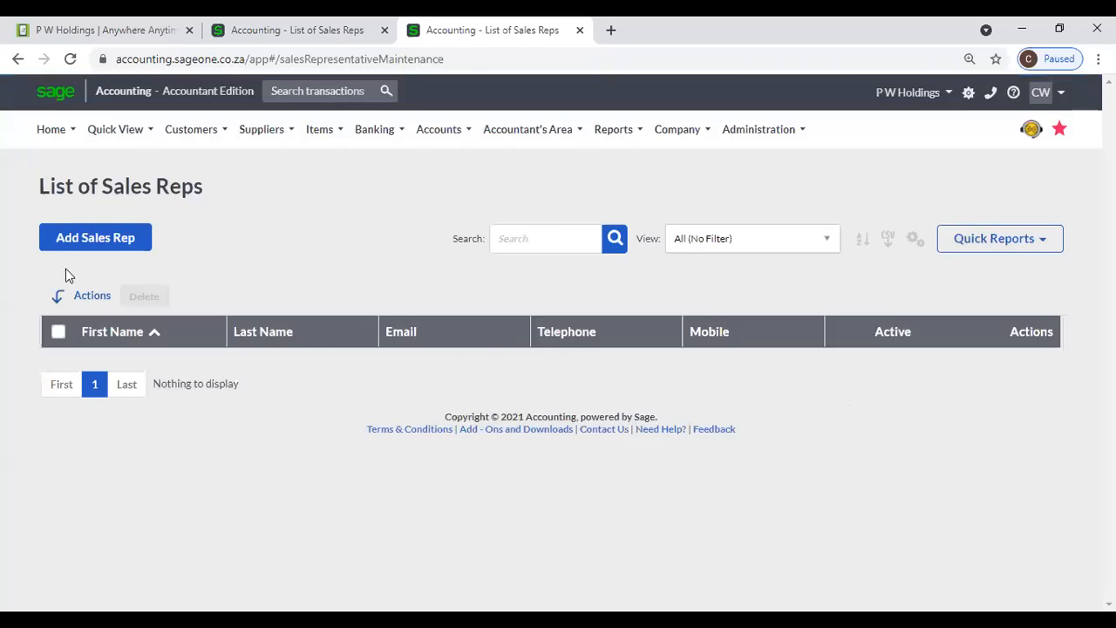
- Add a new sales rep with only a first name and save it
left_click(63, 239)
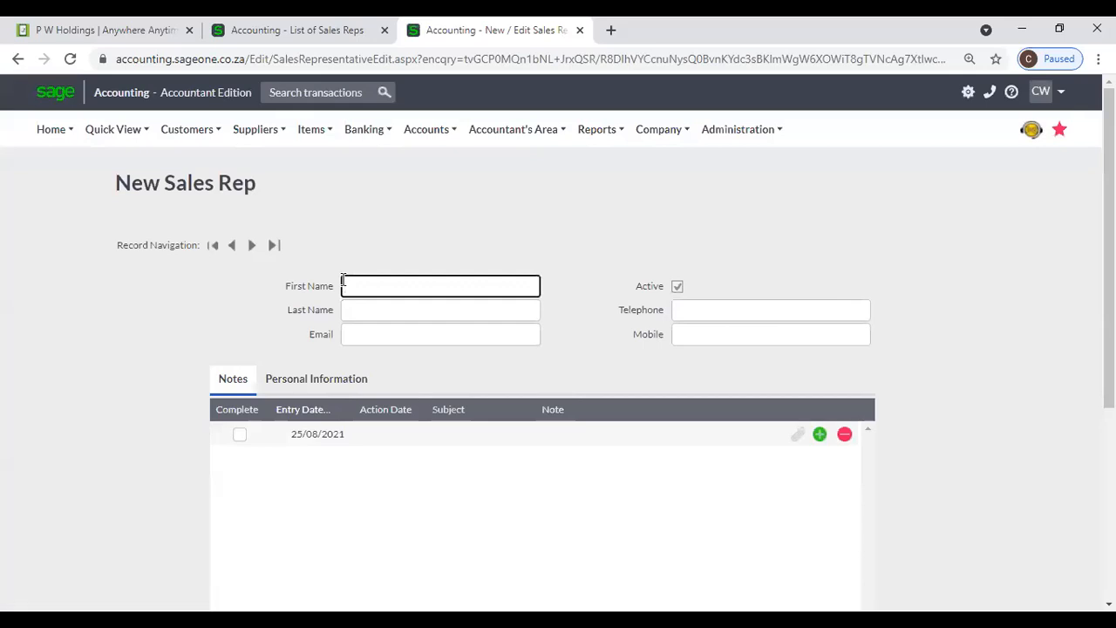
type("Suwin")
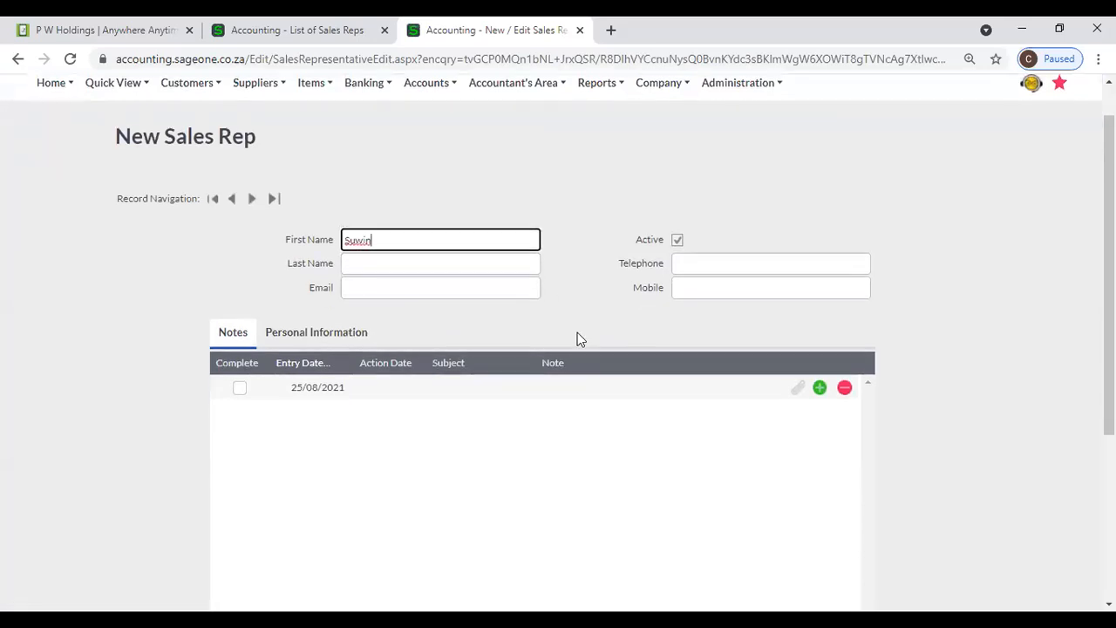
scroll(578, 335, "down", 4)
left_click(491, 513)
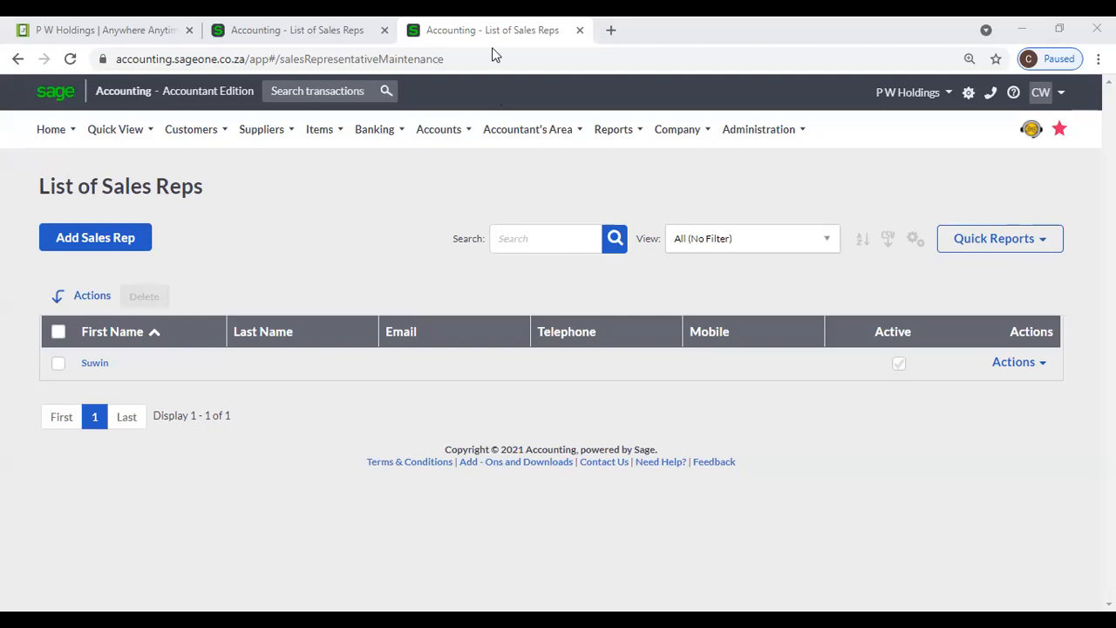
- Go to Customers > Lists > Customer Categories and add a Matara category
left_click(194, 144)
mouse_move(208, 196)
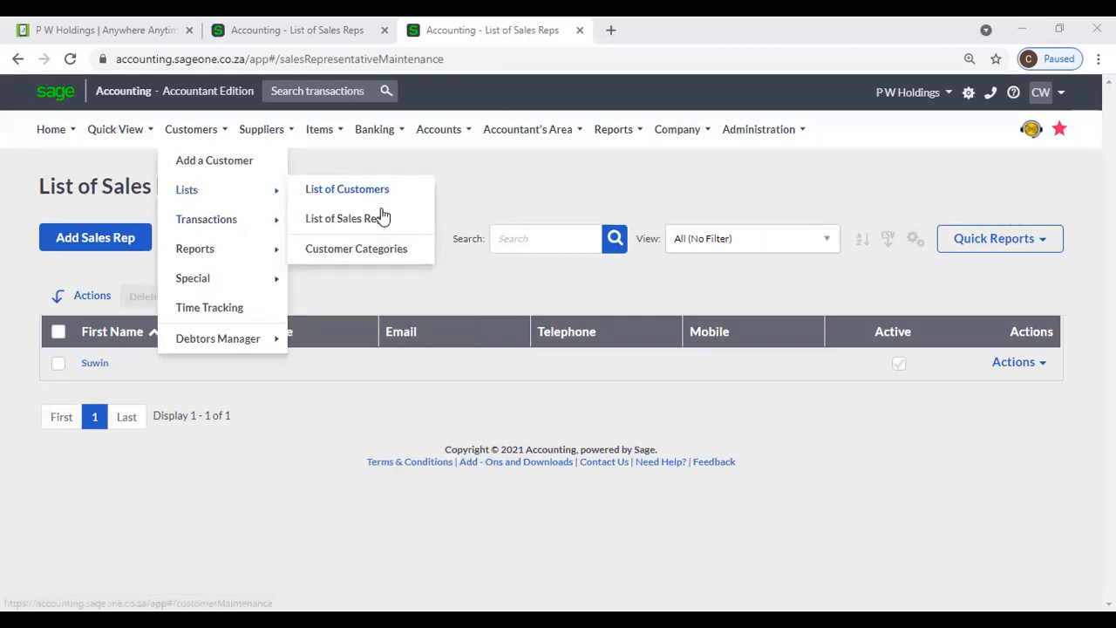
left_click(384, 252)
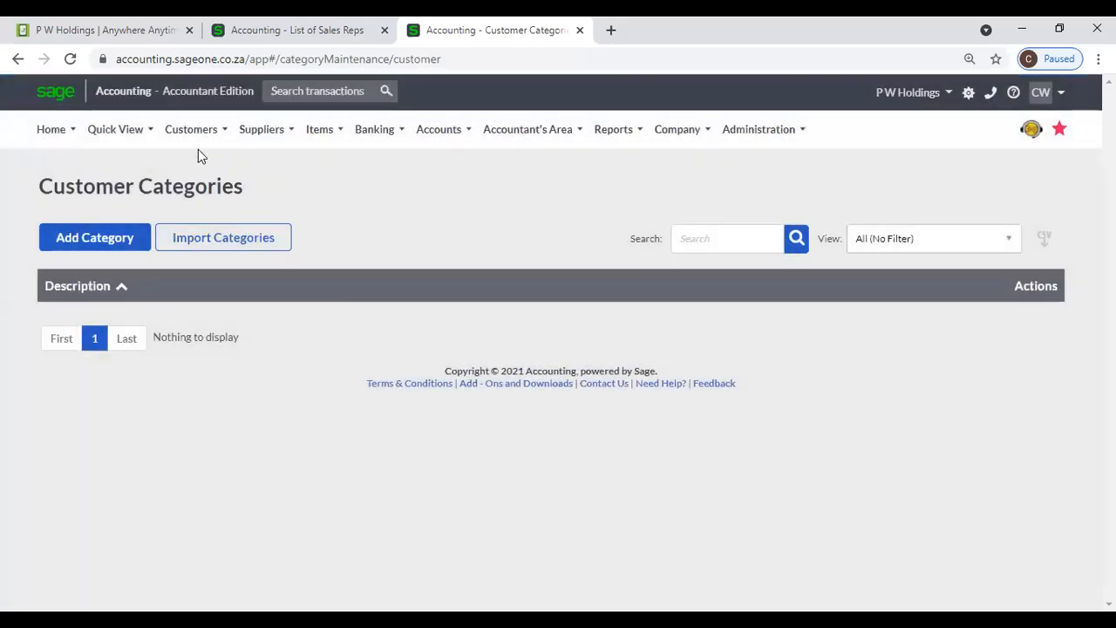
mouse_move(196, 146)
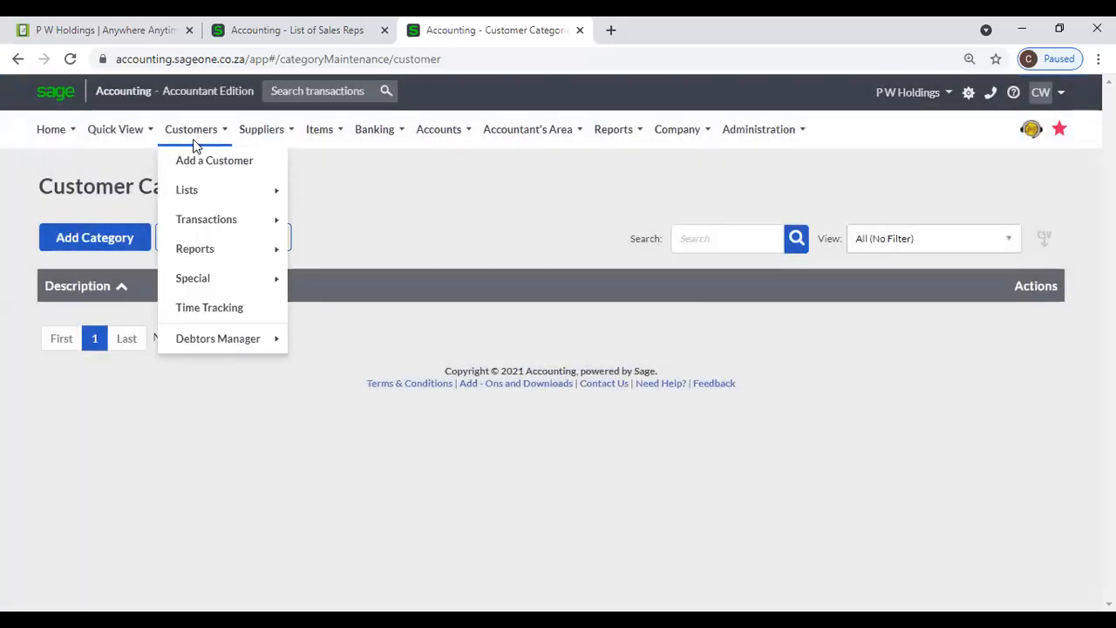
mouse_move(203, 191)
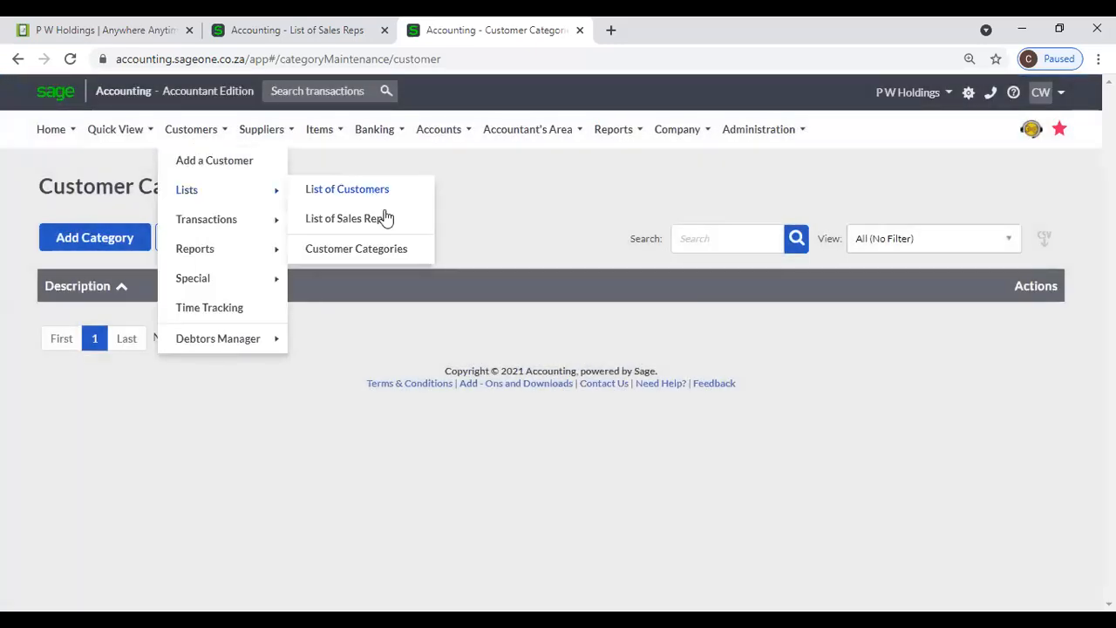
left_click(406, 251)
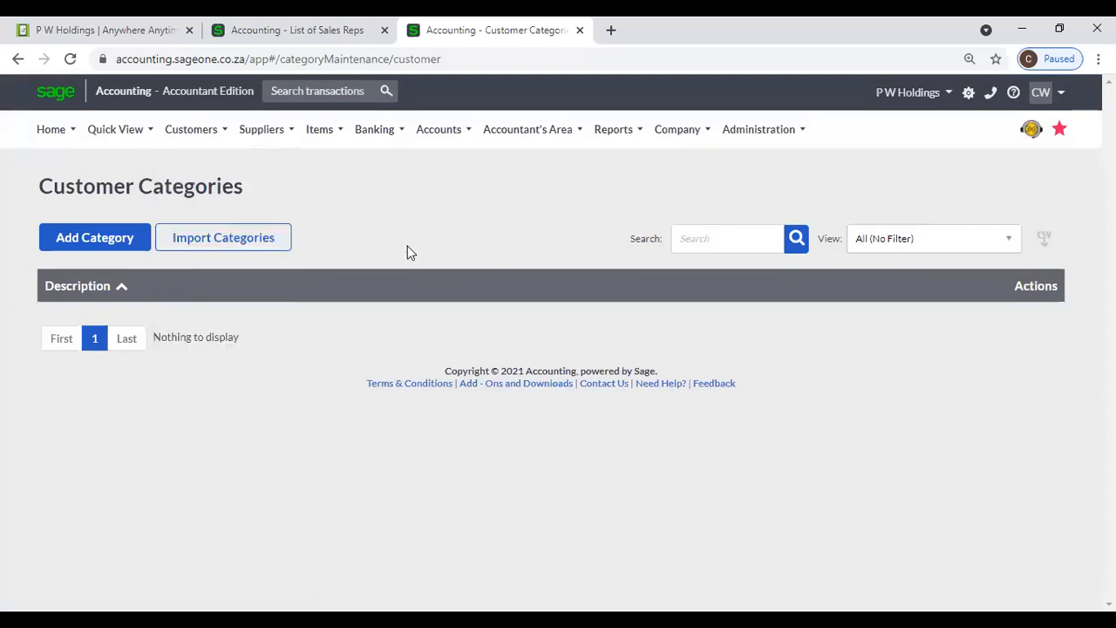
left_click(116, 242)
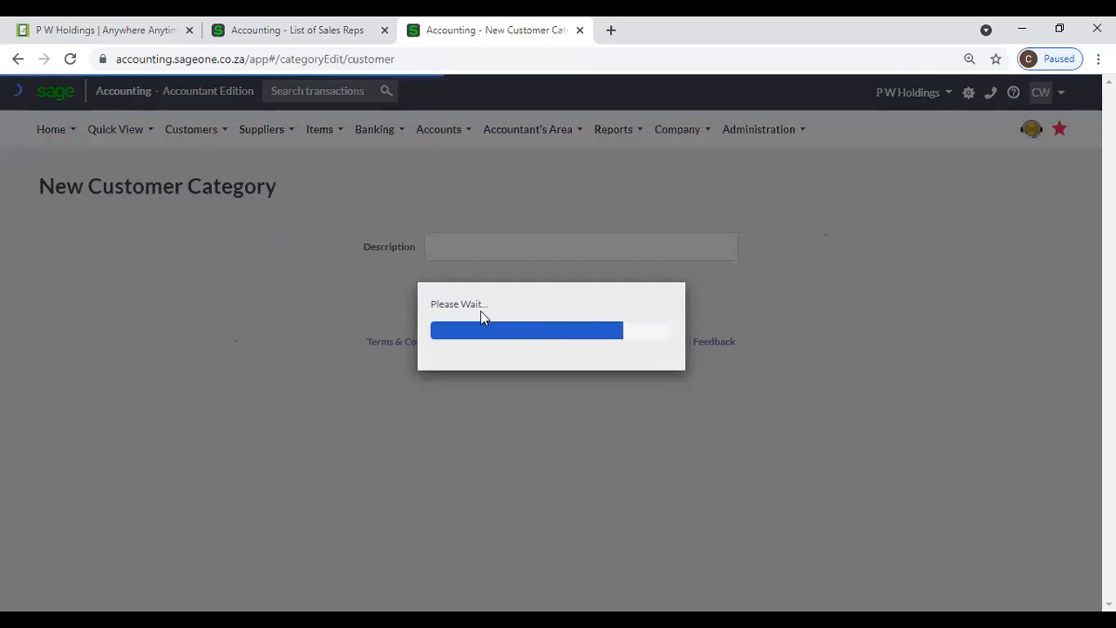
type("M")
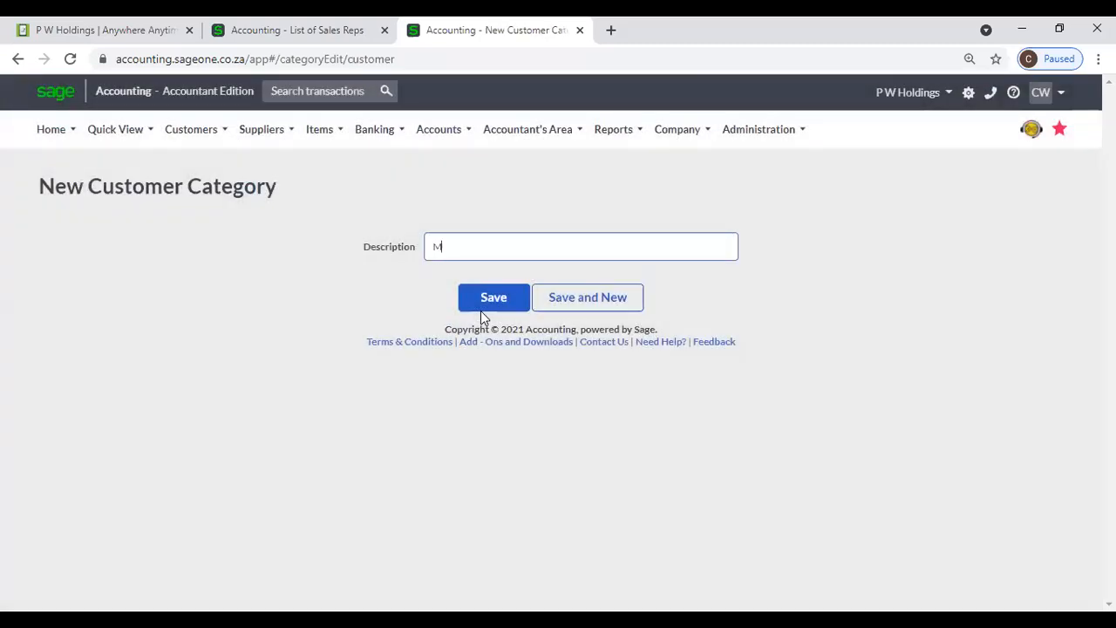
type("atara")
left_click(504, 307)
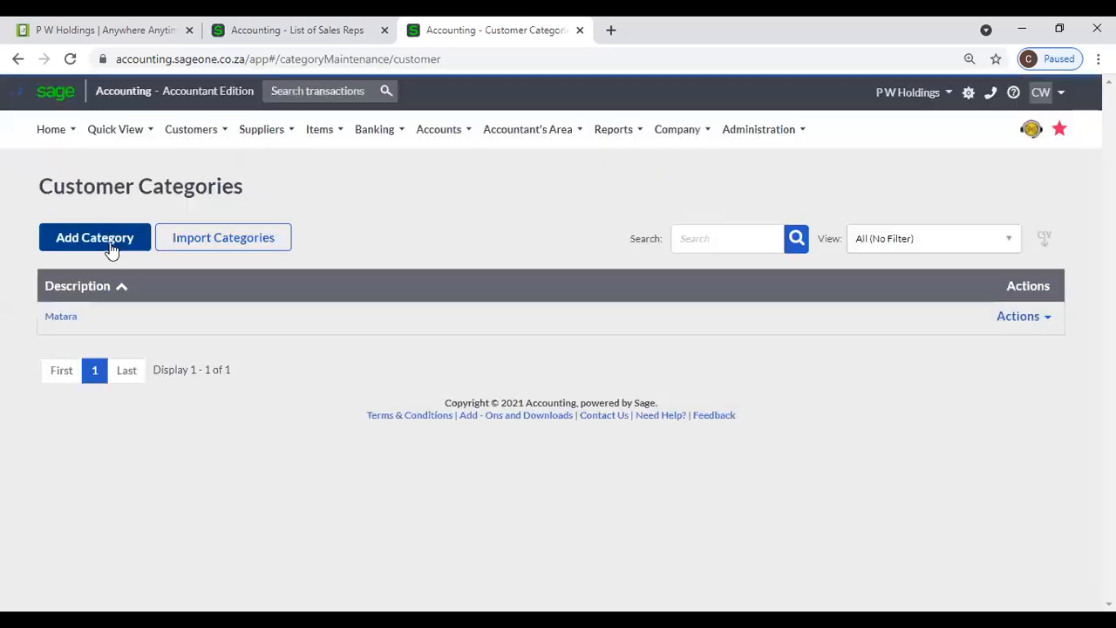
- Add a second customer category named Galle and save it
left_click(109, 247)
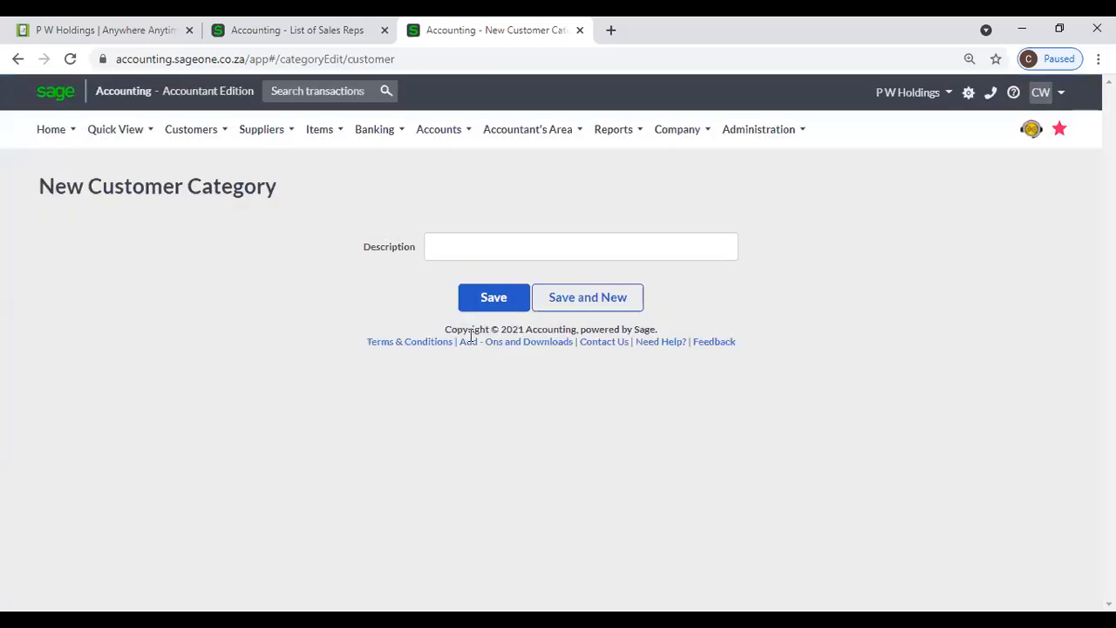
left_click(492, 245)
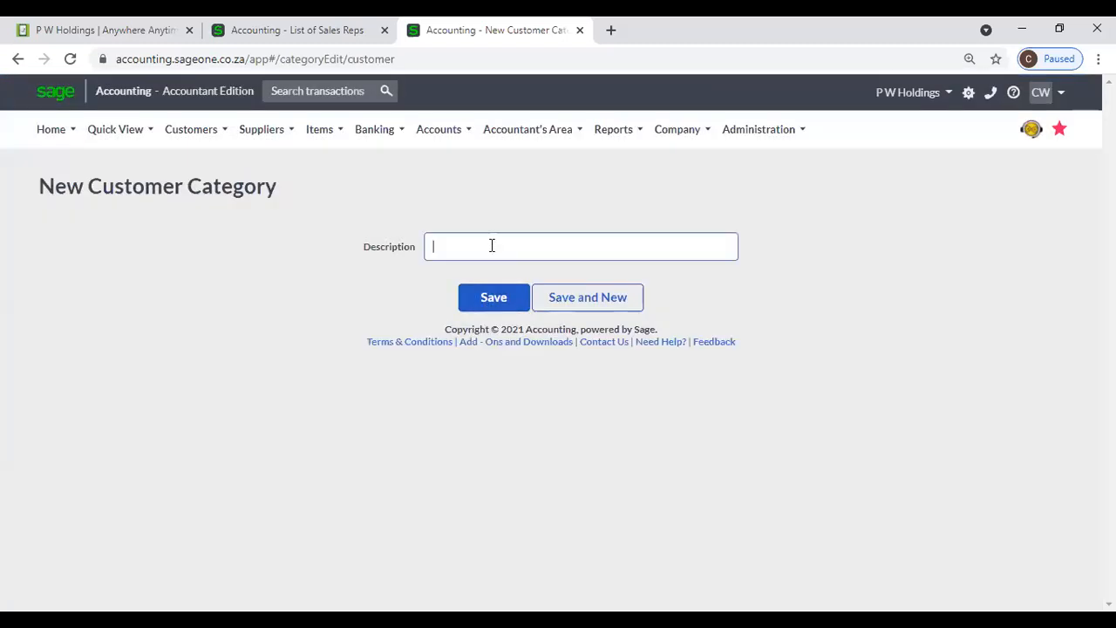
type("Galle")
left_click(523, 295)
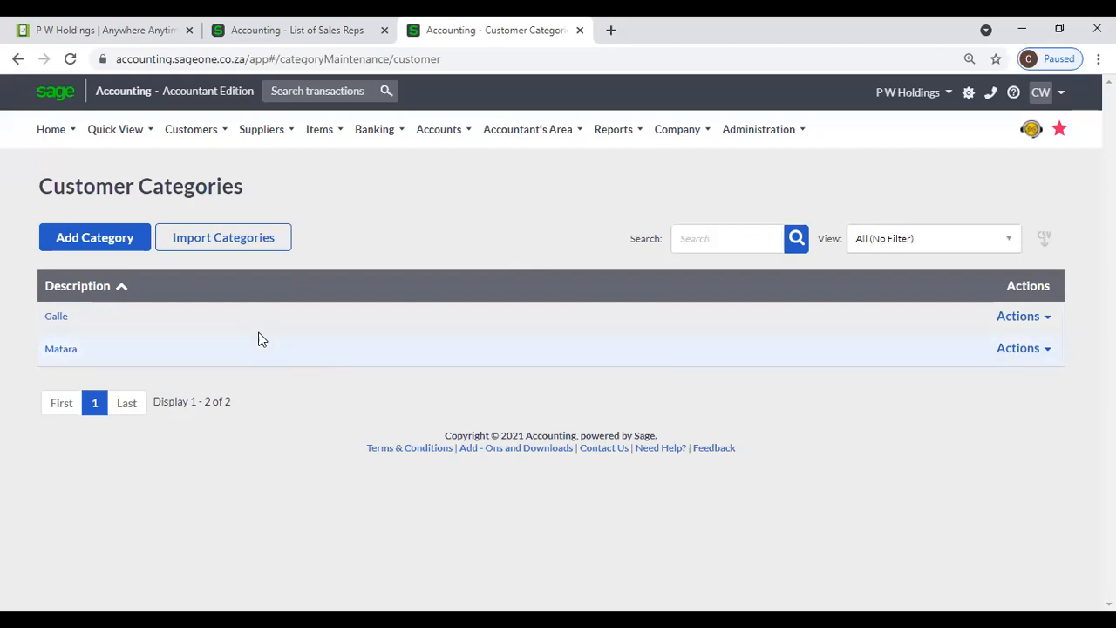
- Create a Colombo category via (Add New Category) on a new customer's form
mouse_move(188, 131)
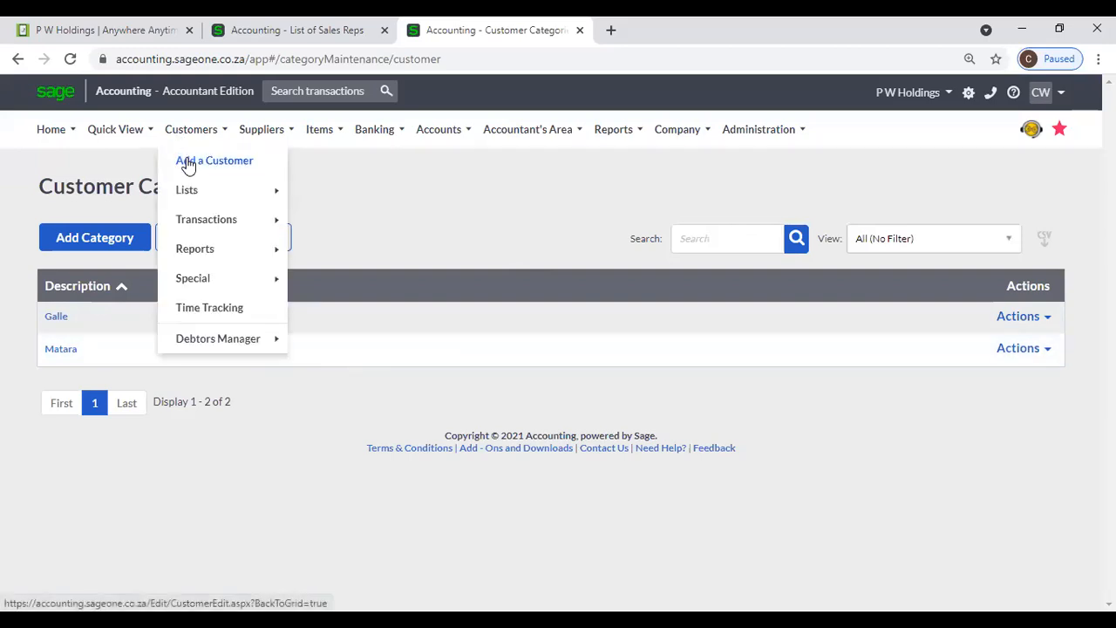
left_click(188, 158)
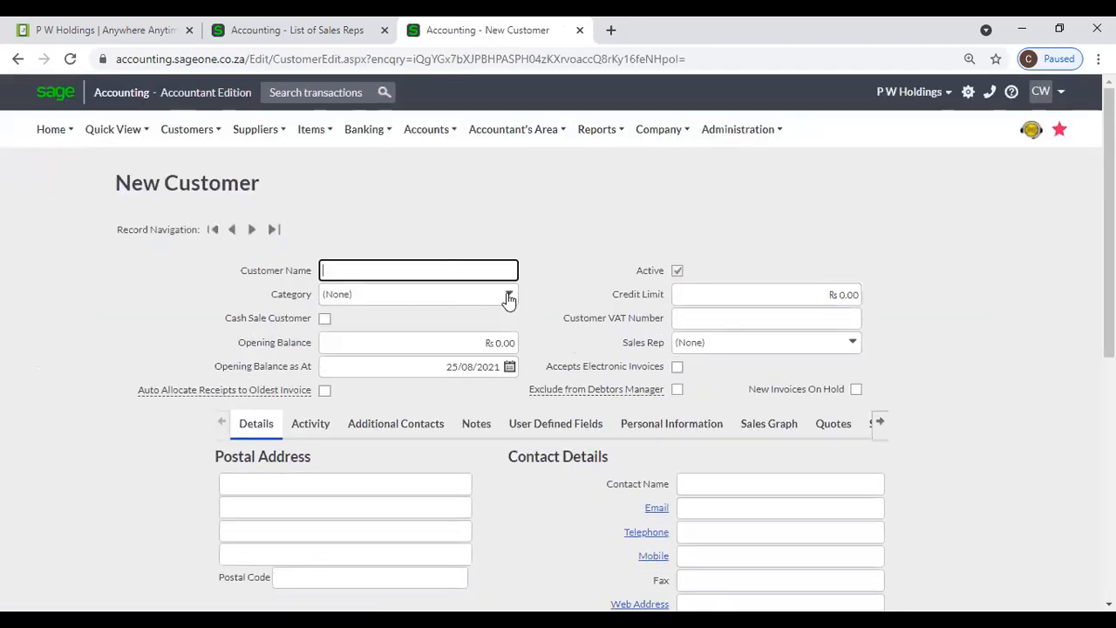
left_click(509, 294)
left_click(391, 337)
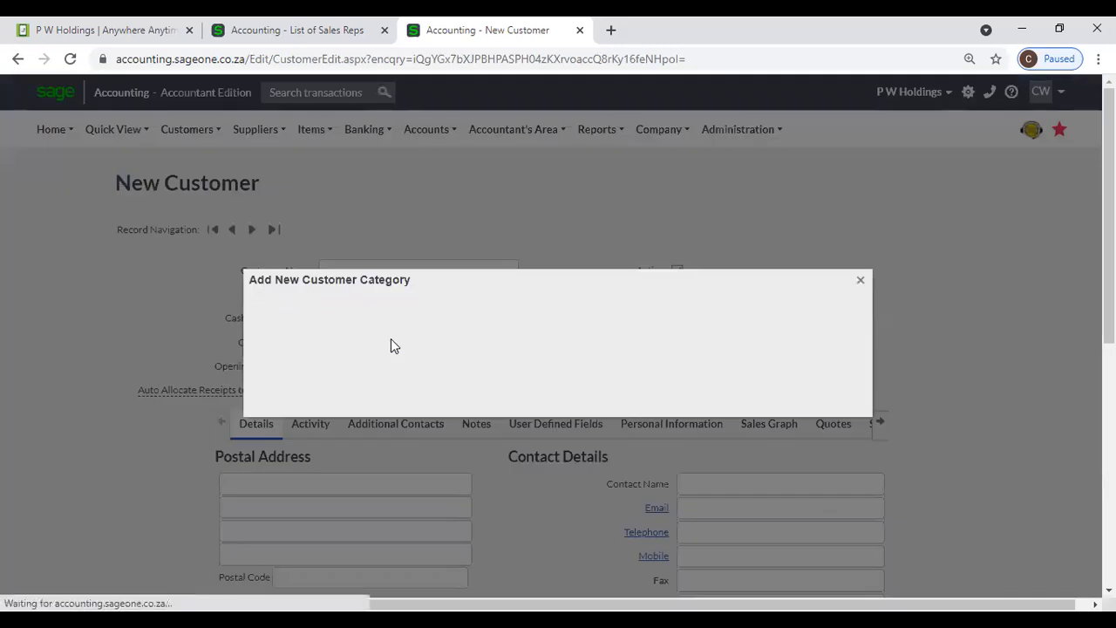
type("C")
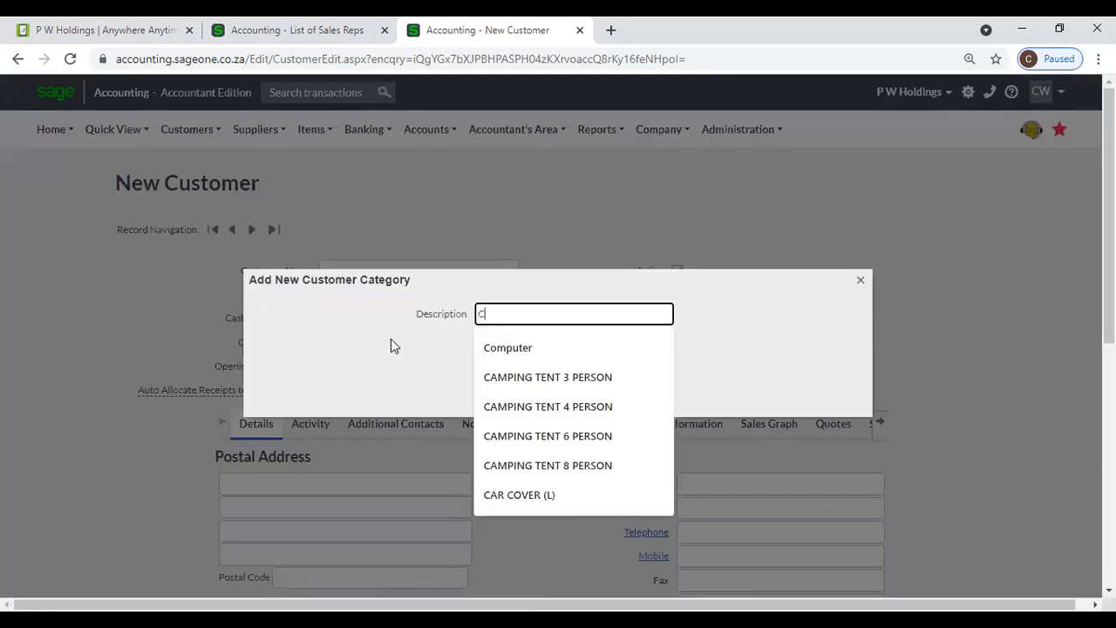
type("olombo")
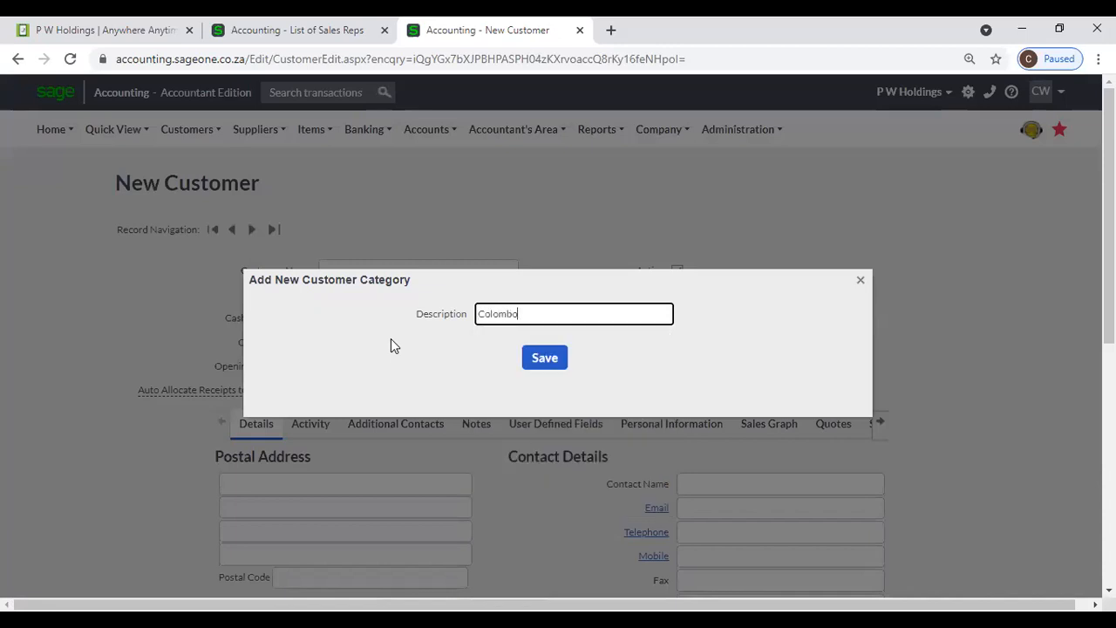
left_click(556, 363)
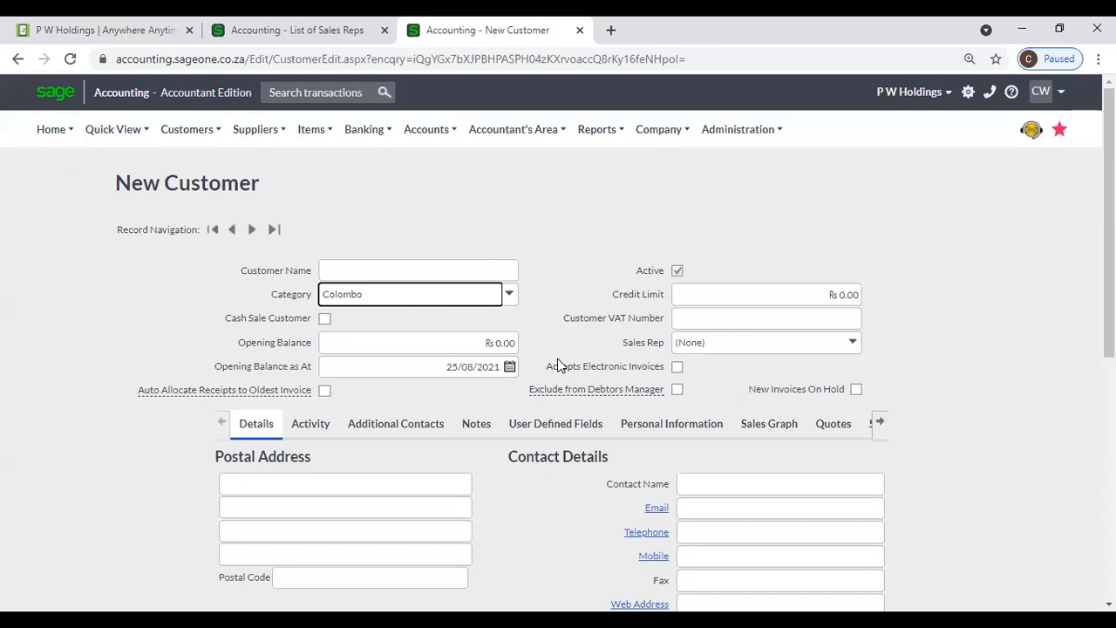
- Return to the Customer Categories list through the Customers menu
left_click(187, 129)
mouse_move(196, 215)
mouse_move(192, 194)
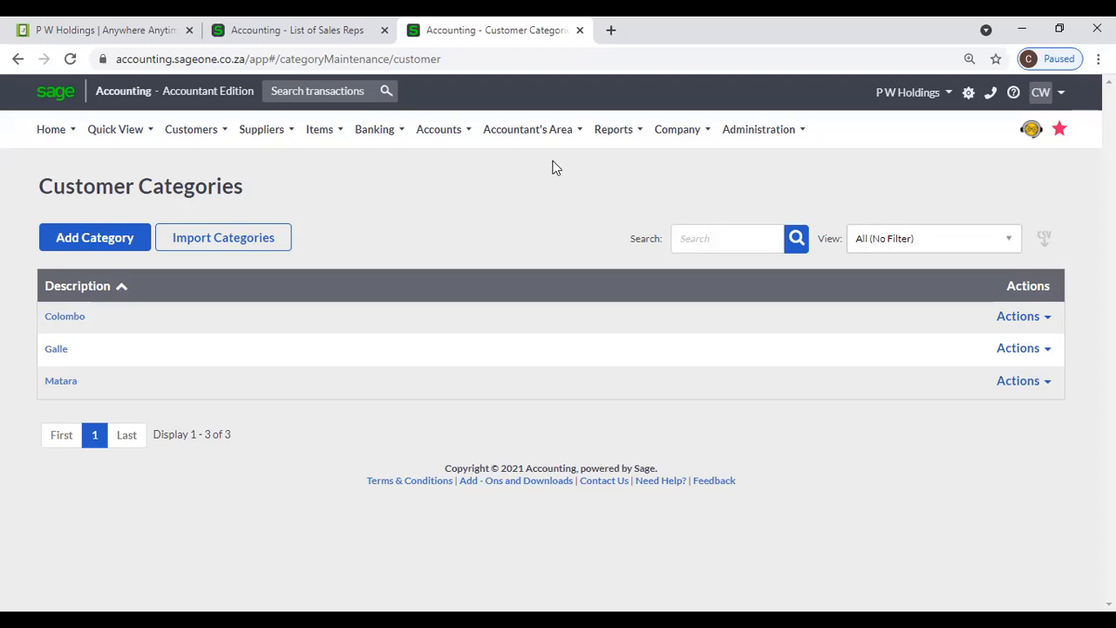
- Bring up the Suppliers menu with Colombo, Galle and Matara shown as categories
mouse_move(265, 146)
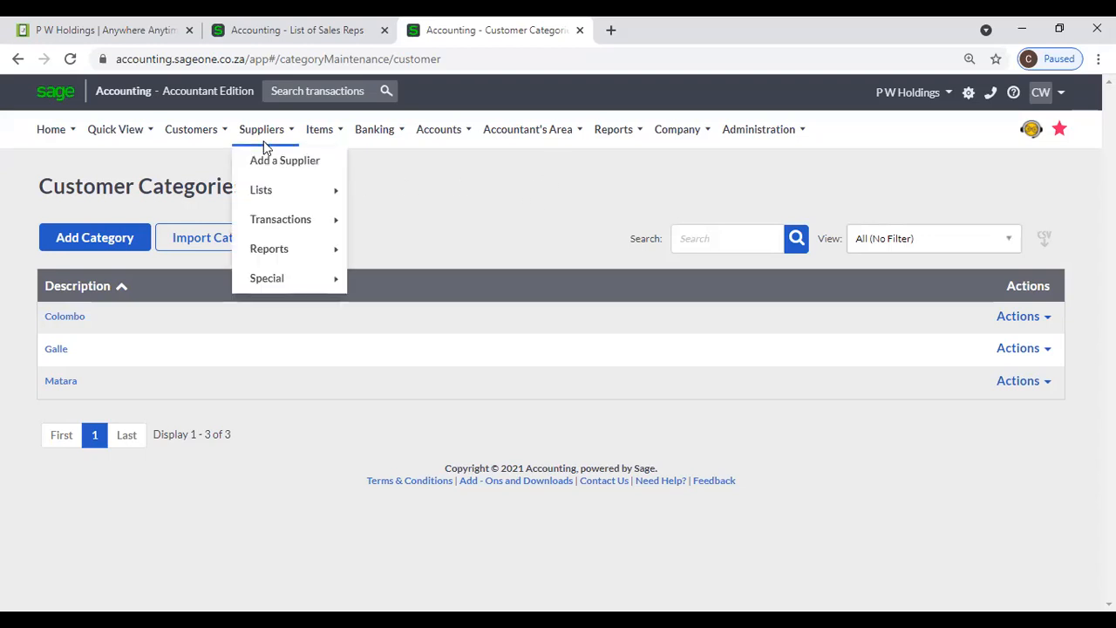
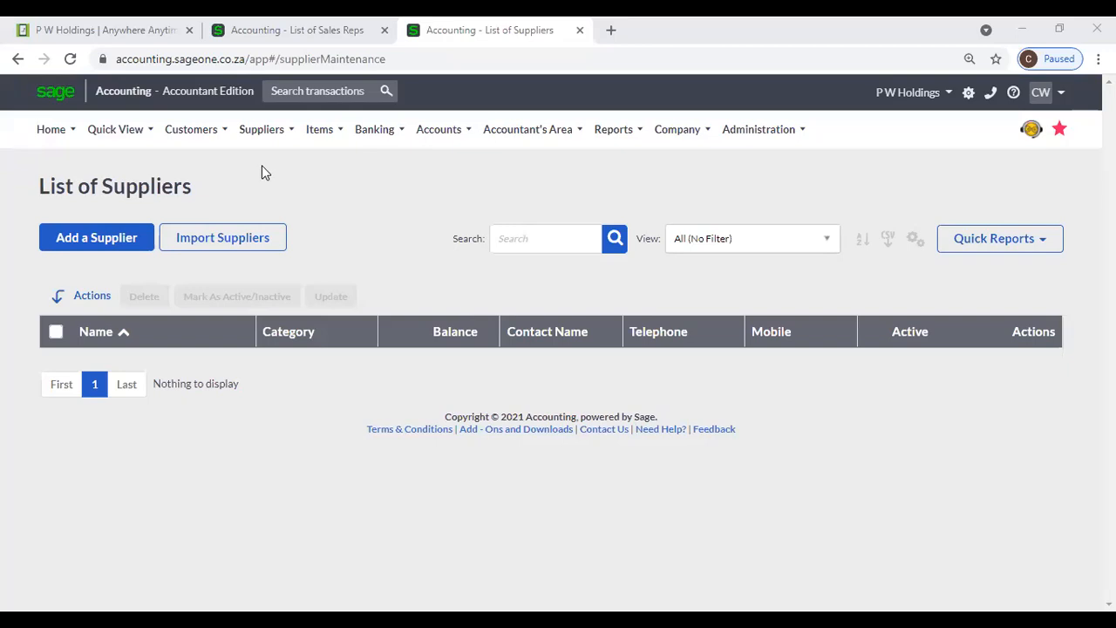
- Reload the empty List of Suppliers, then start a new supplier via Suppliers > Add a Supplier
left_click(270, 140)
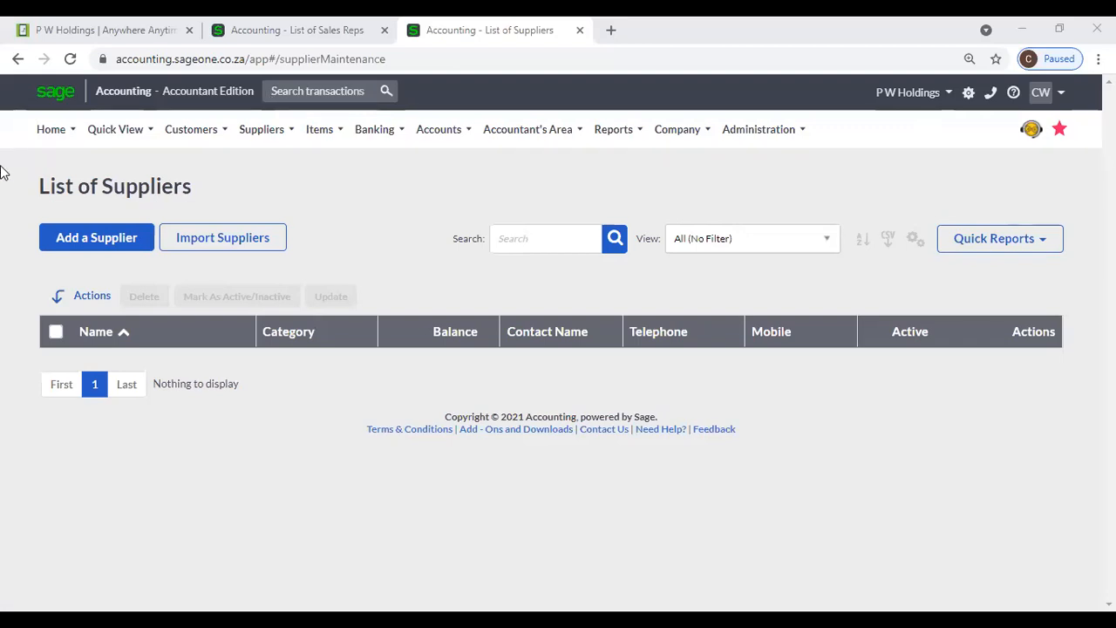
mouse_move(262, 138)
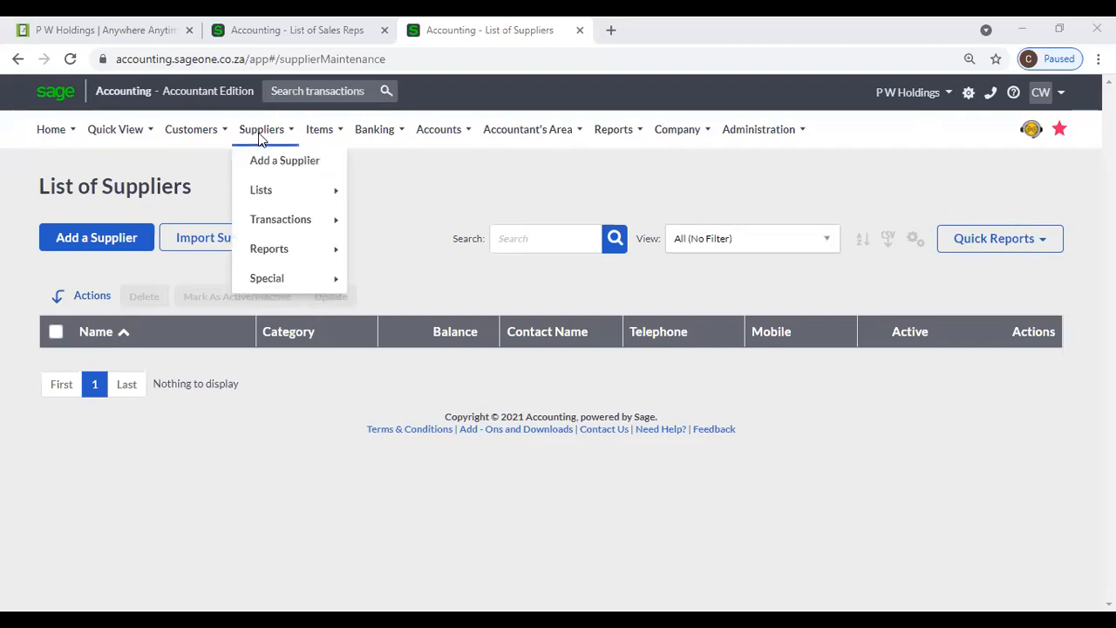
mouse_move(271, 192)
left_click(375, 191)
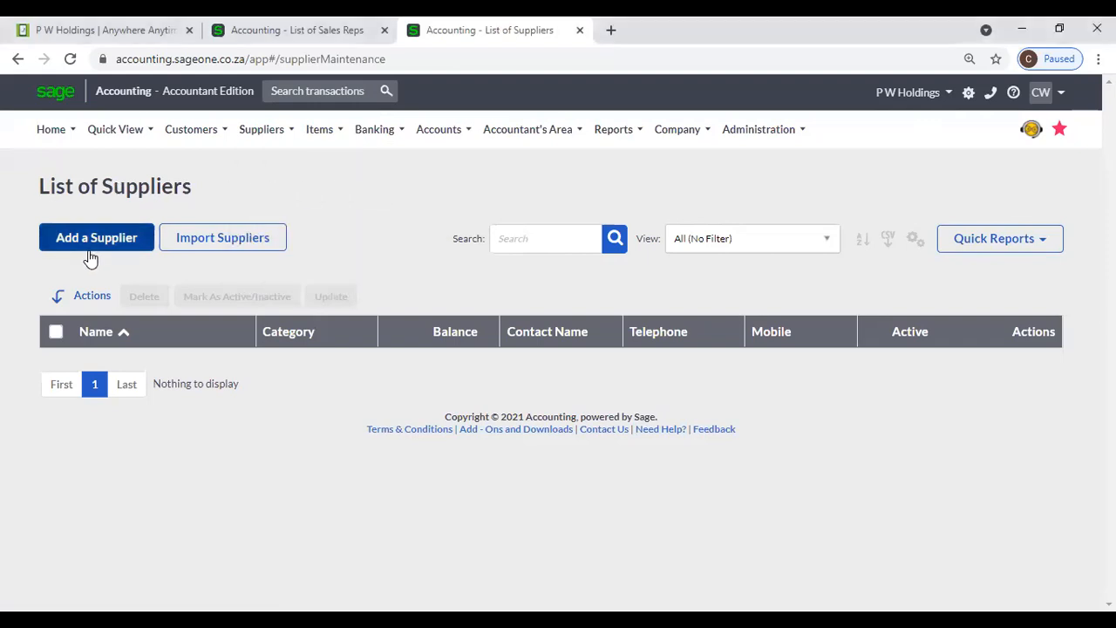
mouse_move(253, 140)
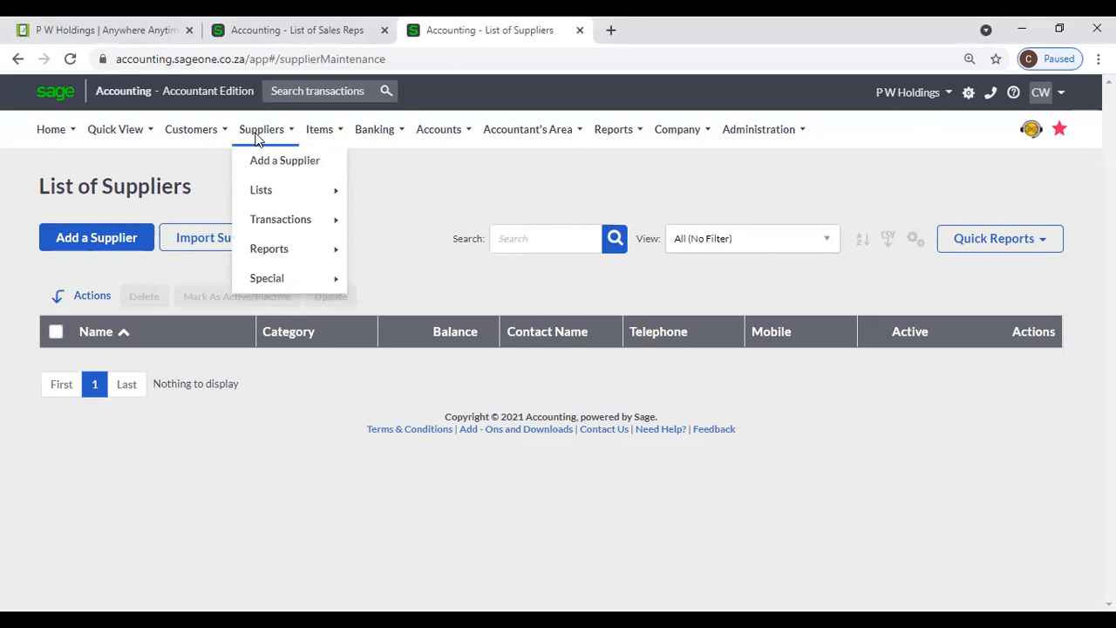
left_click(258, 166)
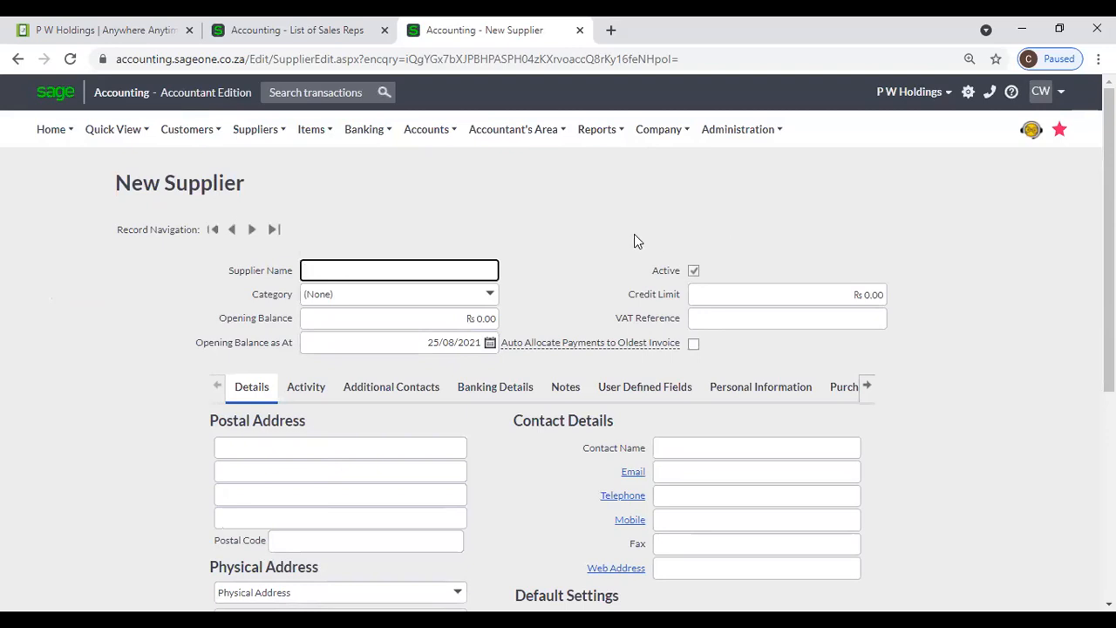
- Enter 'Accounting Software' as the supplier name, correcting the typo
type("Accounti")
type("gn")
key("BackSpace")
key("BackSpace")
type("ng")
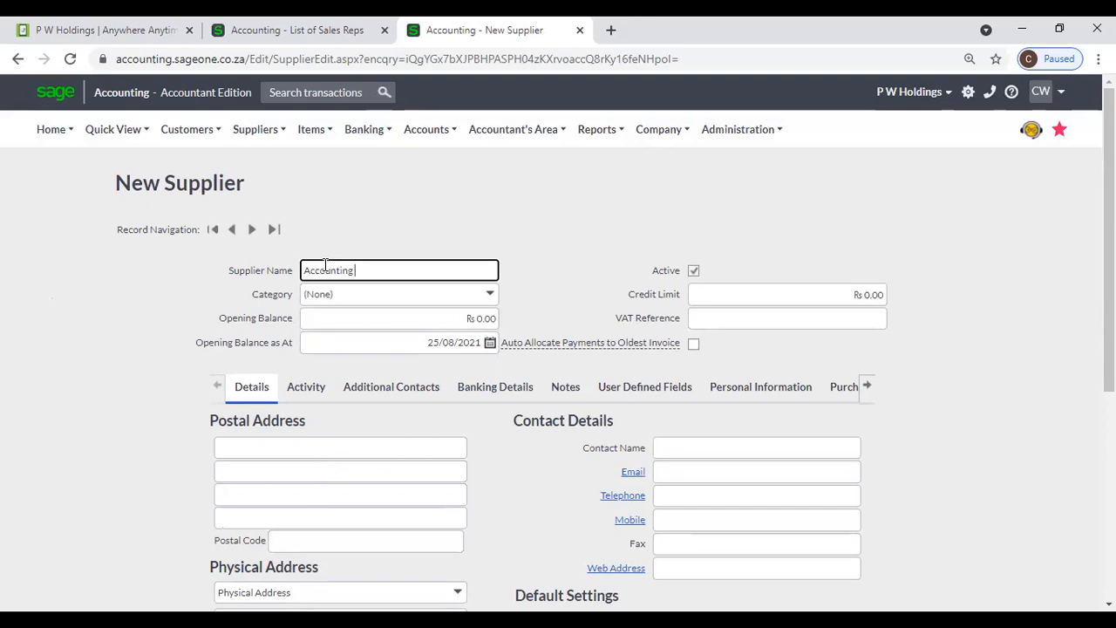
type(" Software")
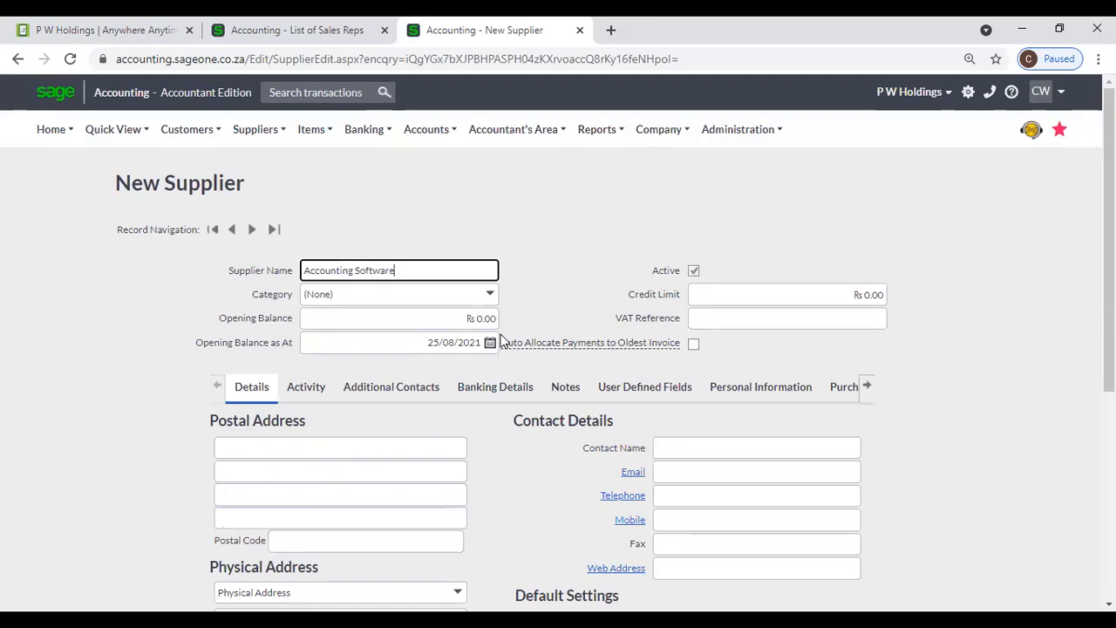
- Save the new supplier and open Accounting Software from the supplier list
scroll(501, 340, "down", 1)
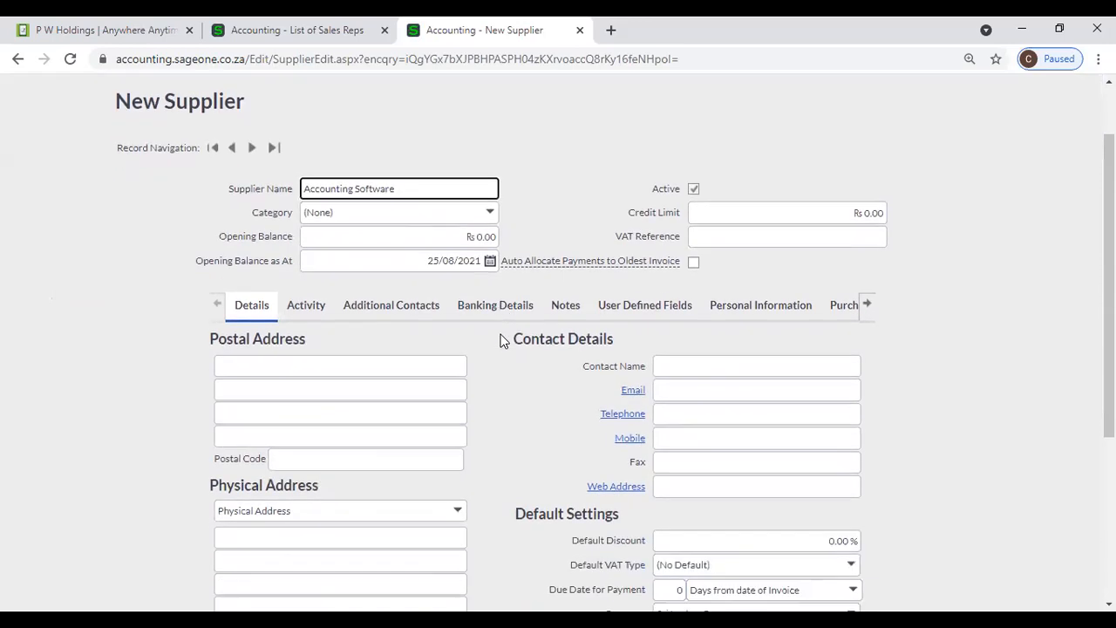
scroll(500, 327, "down", 3)
scroll(491, 257, "up", 3)
scroll(514, 358, "down", 1)
scroll(516, 362, "down", 2)
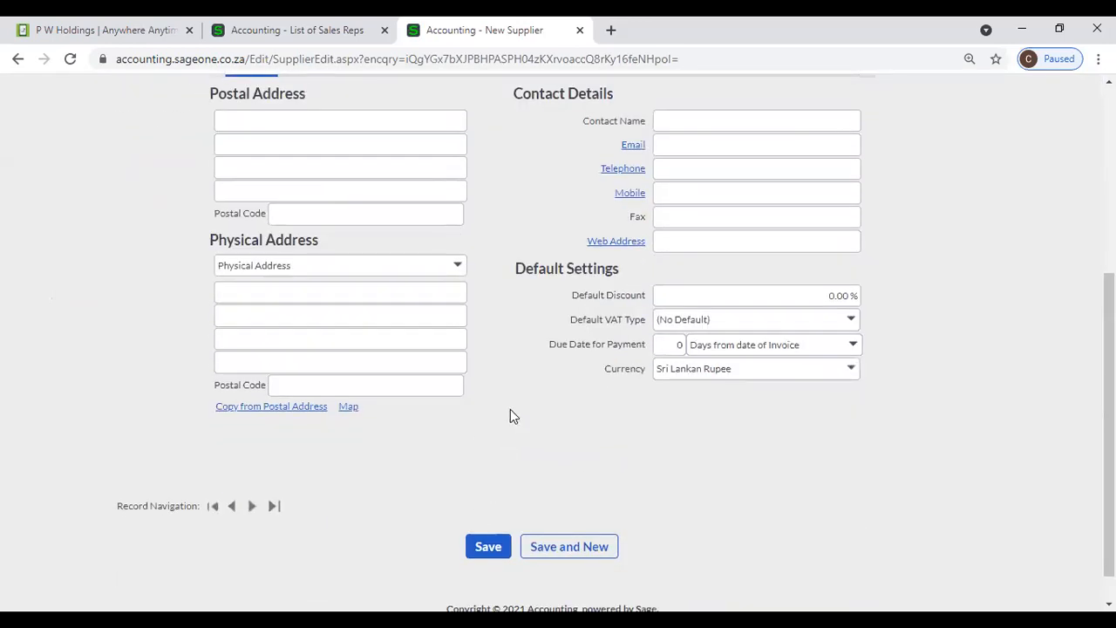
scroll(510, 412, "up", 2)
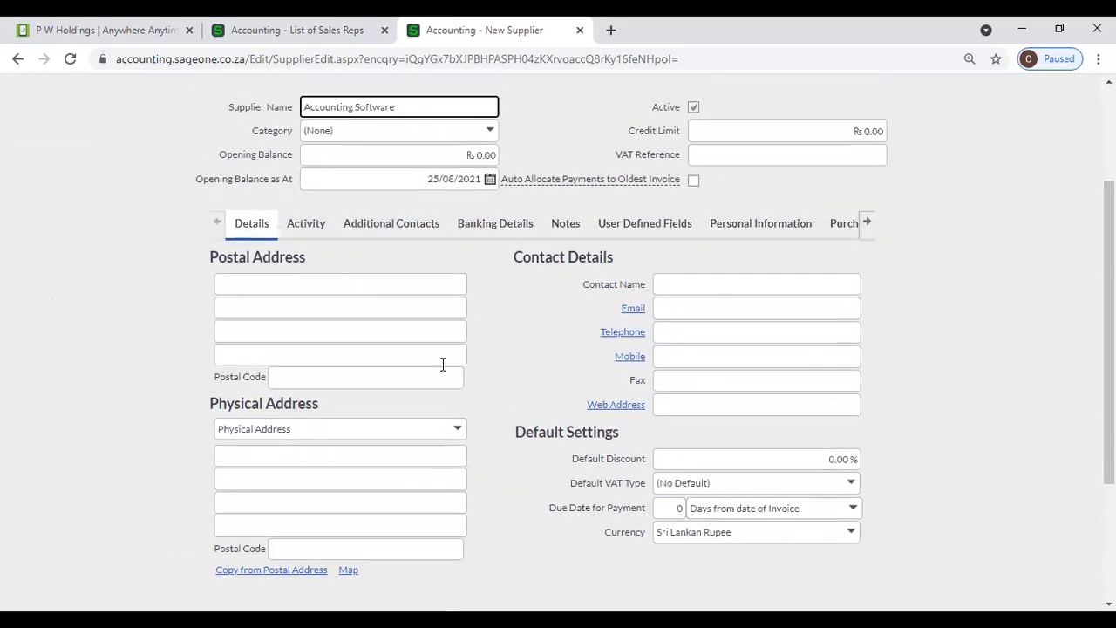
scroll(501, 357, "down", 2)
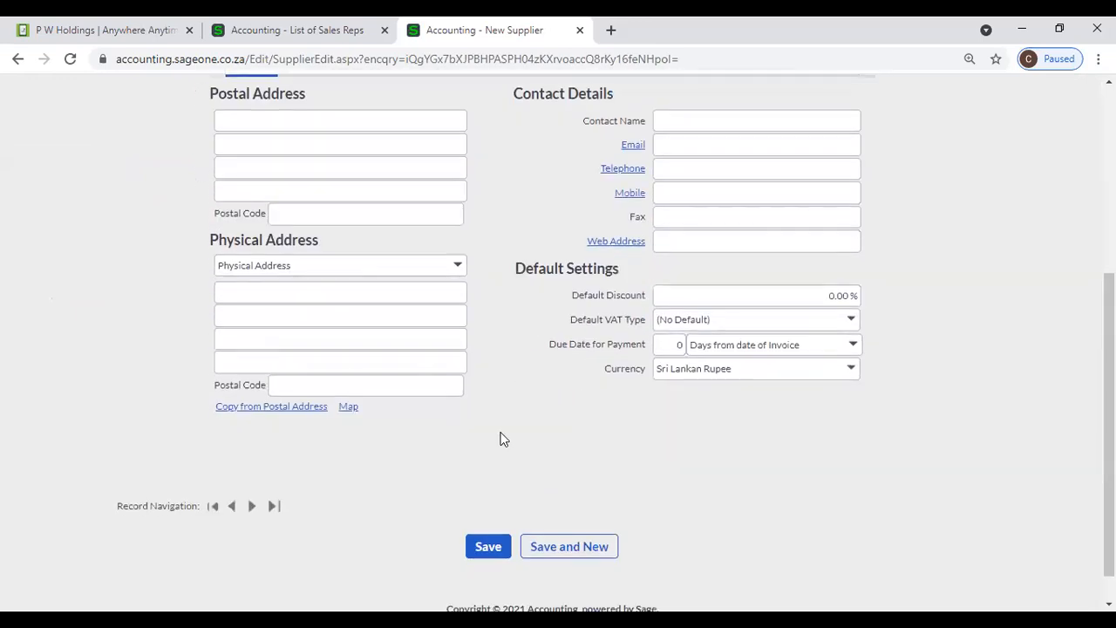
left_click(490, 546)
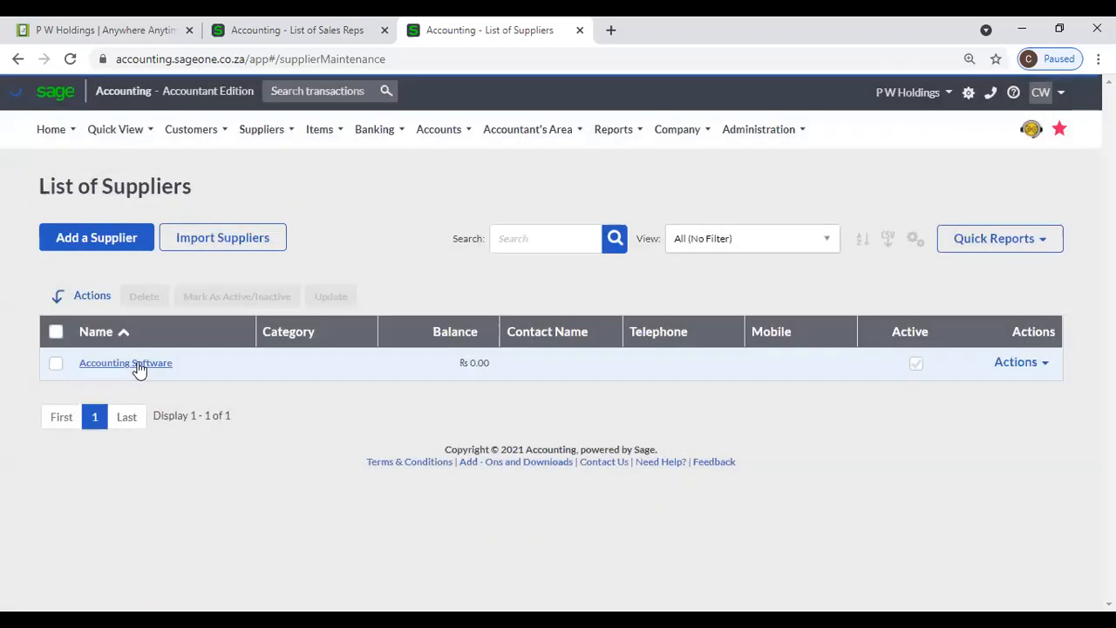
left_click(137, 366)
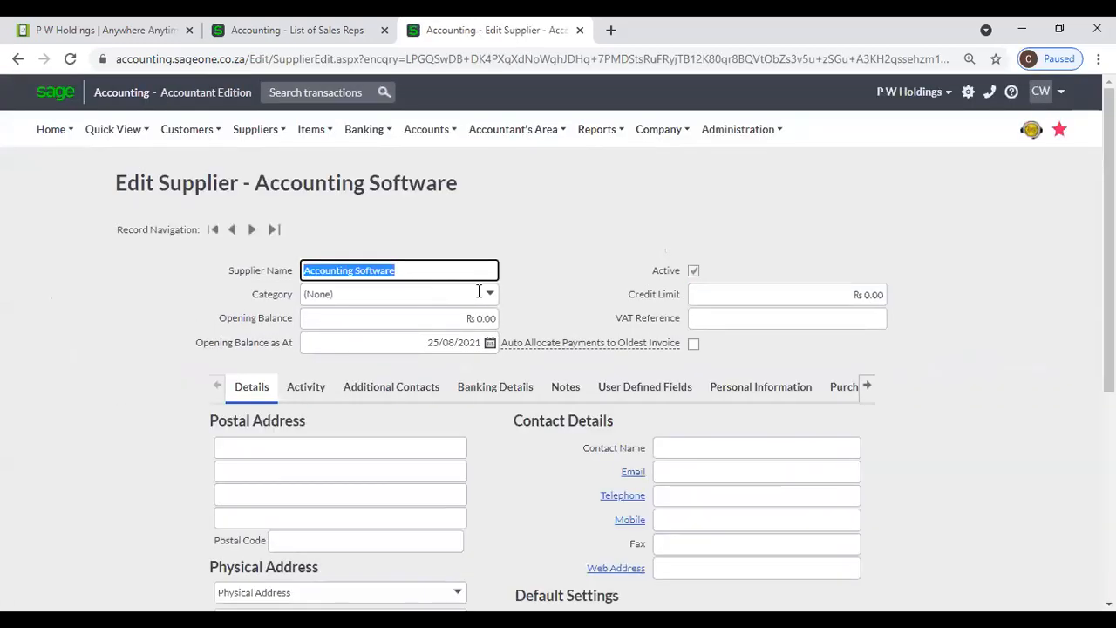
- Leave the category blank and enter a 100,000.00 opening balance dated 31/03/2021
left_click(491, 294)
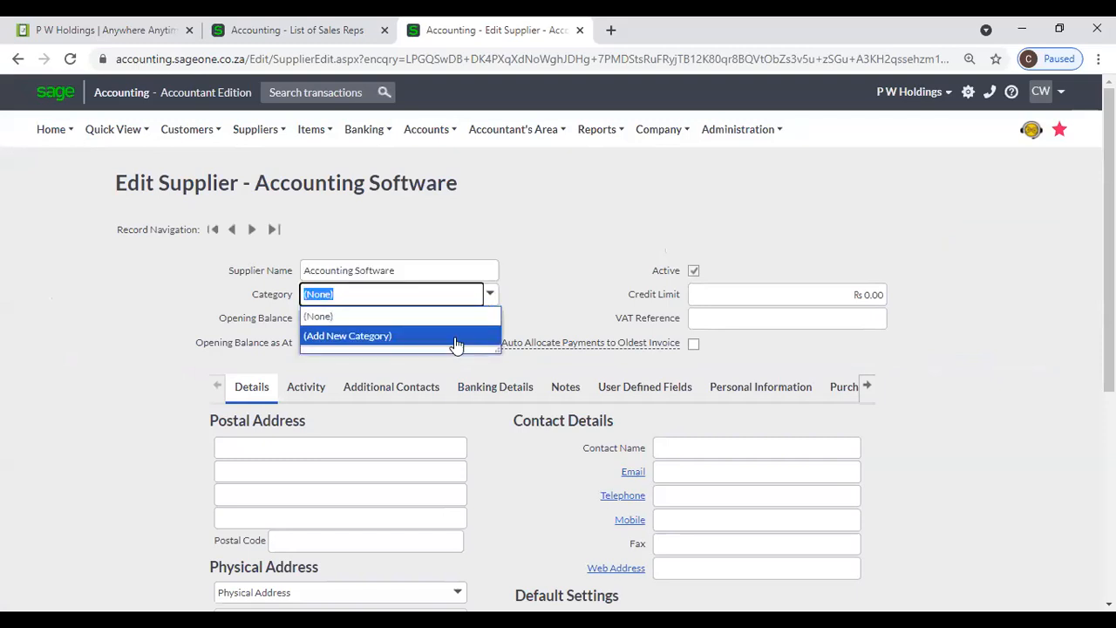
left_click(566, 289)
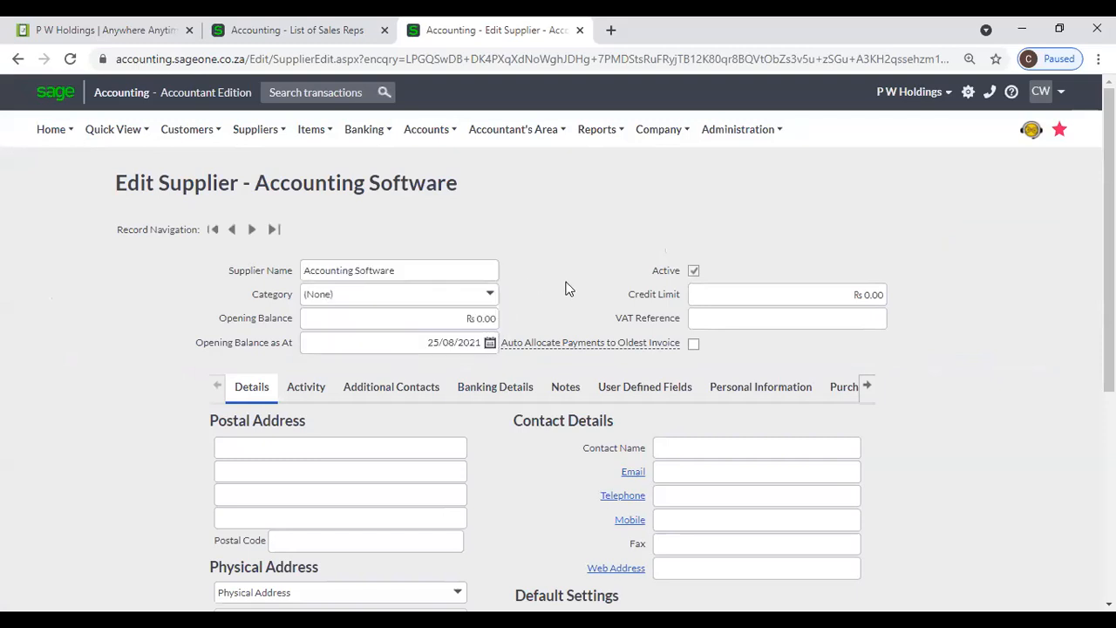
left_click(437, 317)
type("100000")
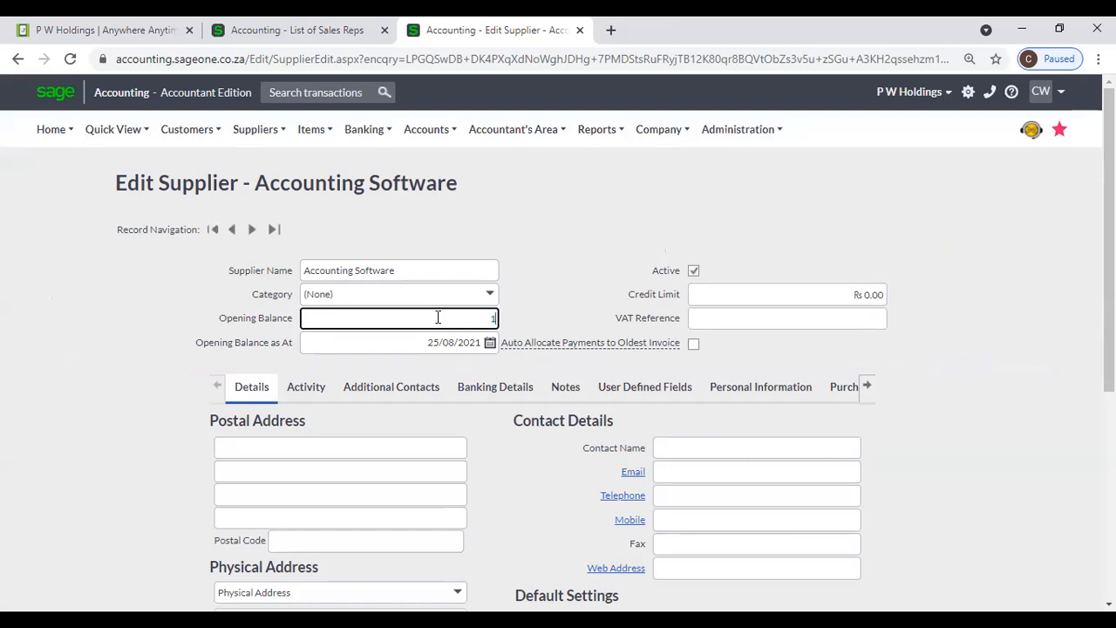
key("Tab")
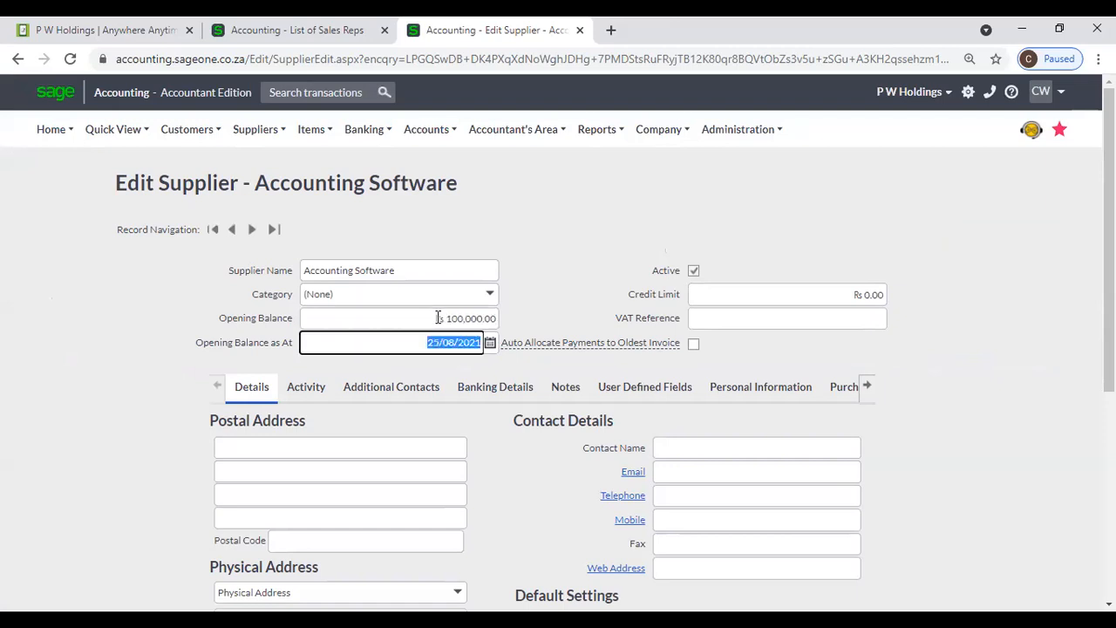
left_click(489, 345)
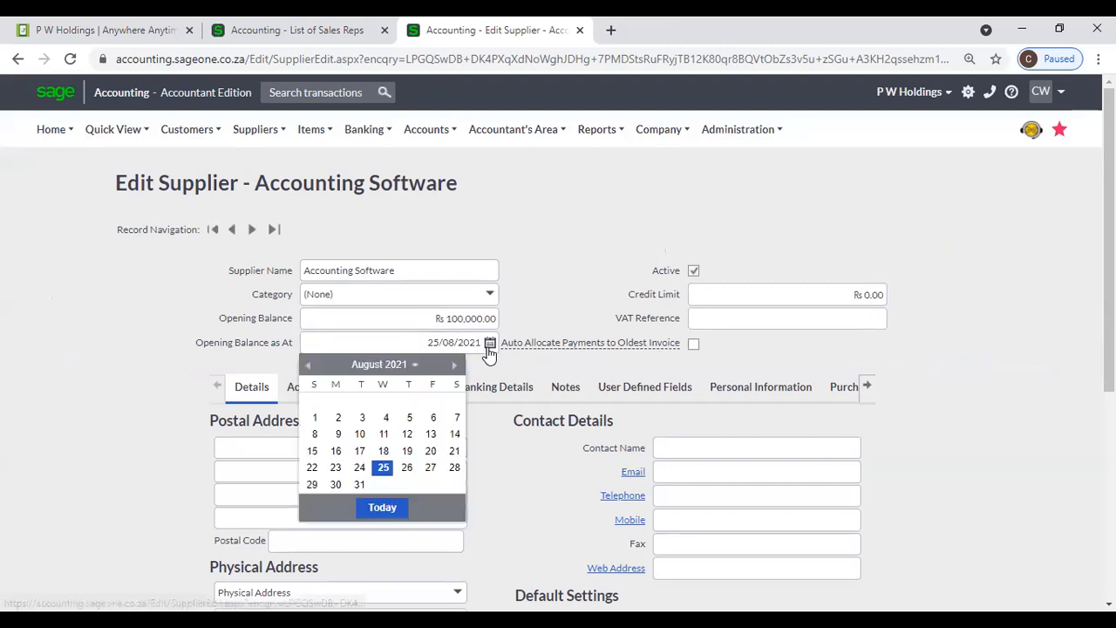
left_click(308, 366)
left_click(310, 367)
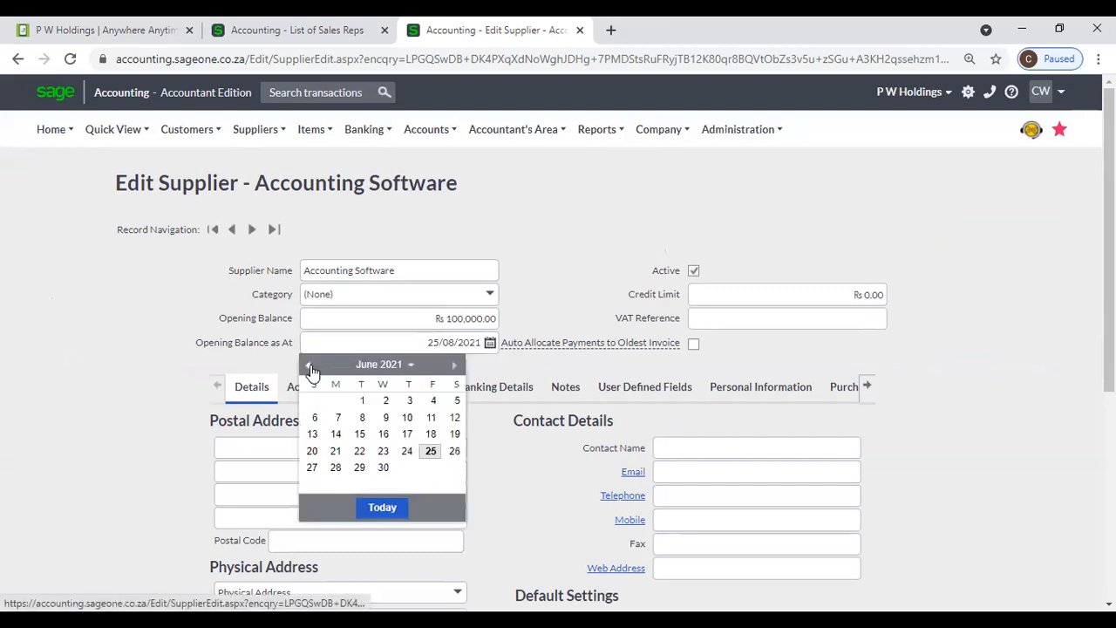
left_click(310, 366)
left_click(310, 366)
left_click(310, 366)
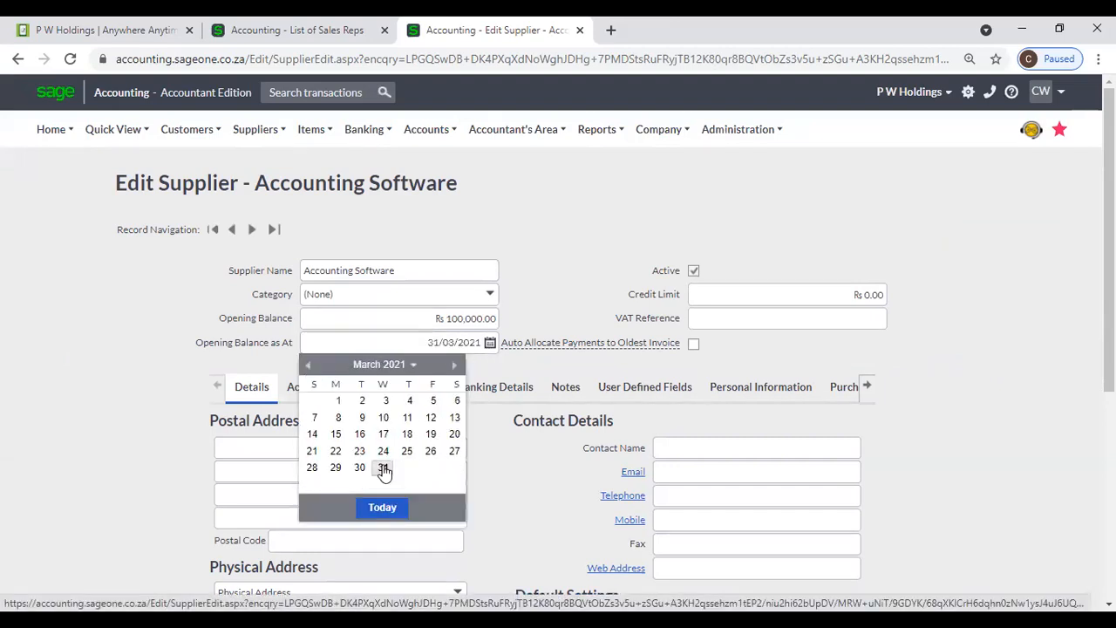
left_click(385, 468)
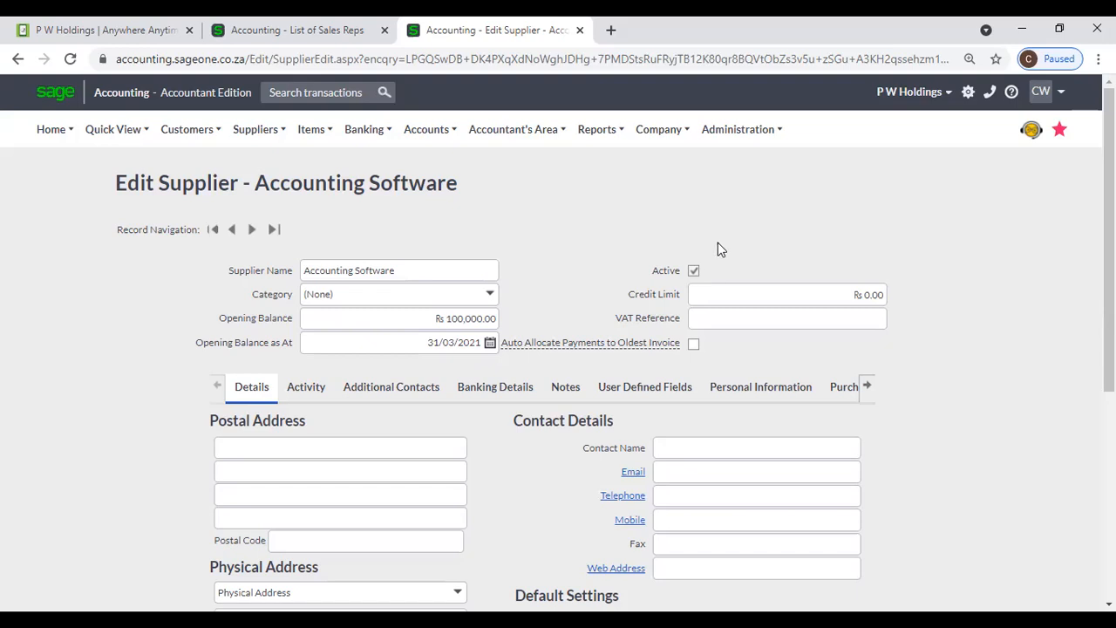
- Set the credit limit to 1,000,000.00 and enter the supplier's VAT reference number
left_click(743, 288)
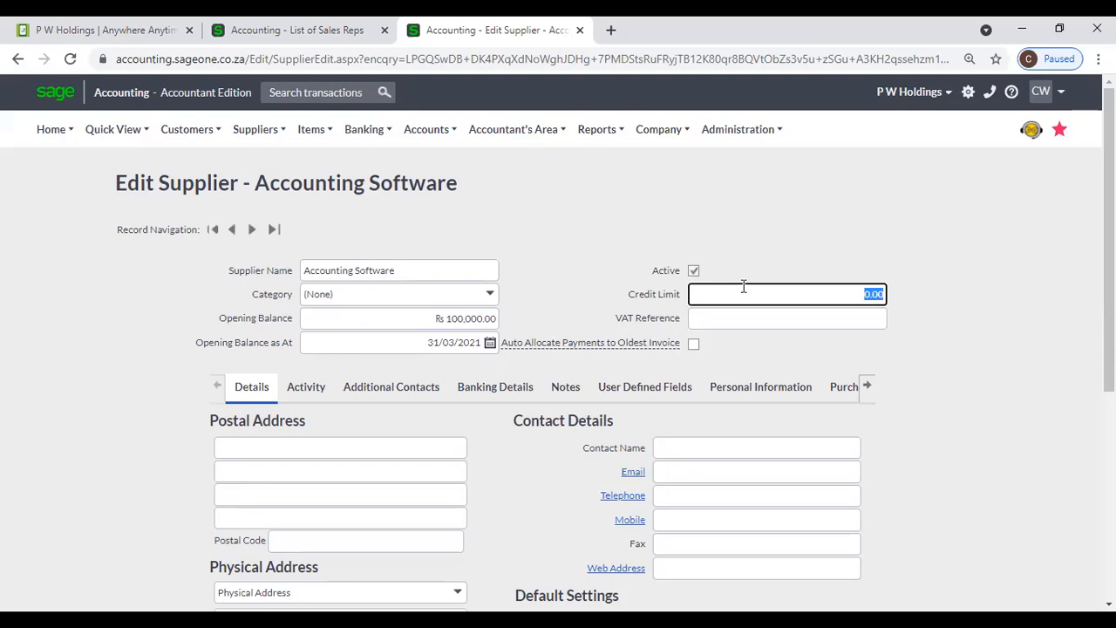
type("1000000")
key("Tab")
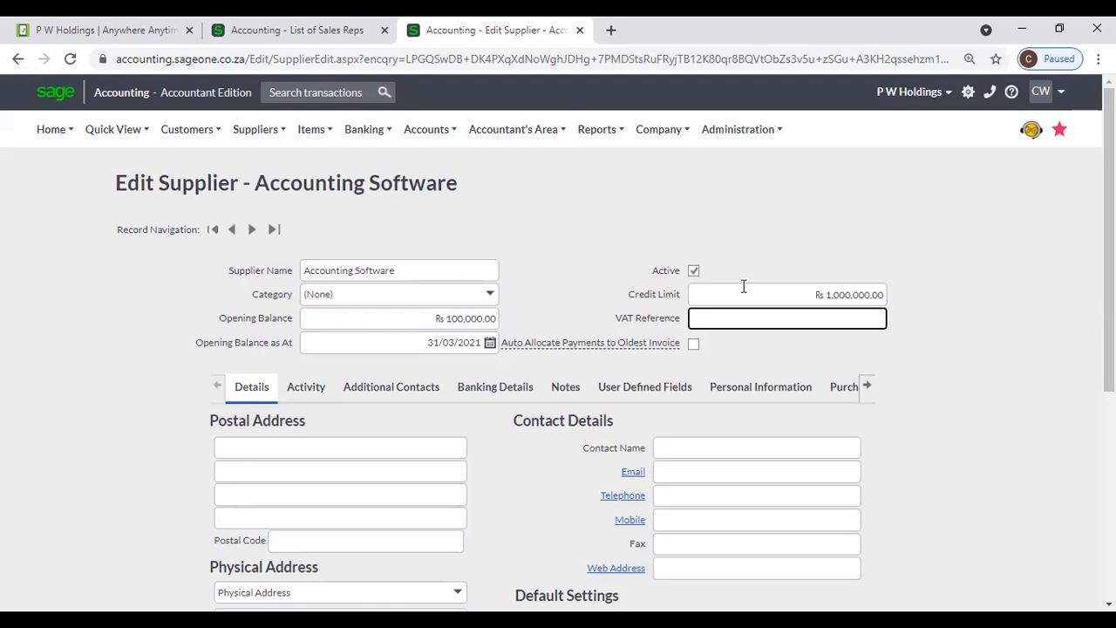
type("123")
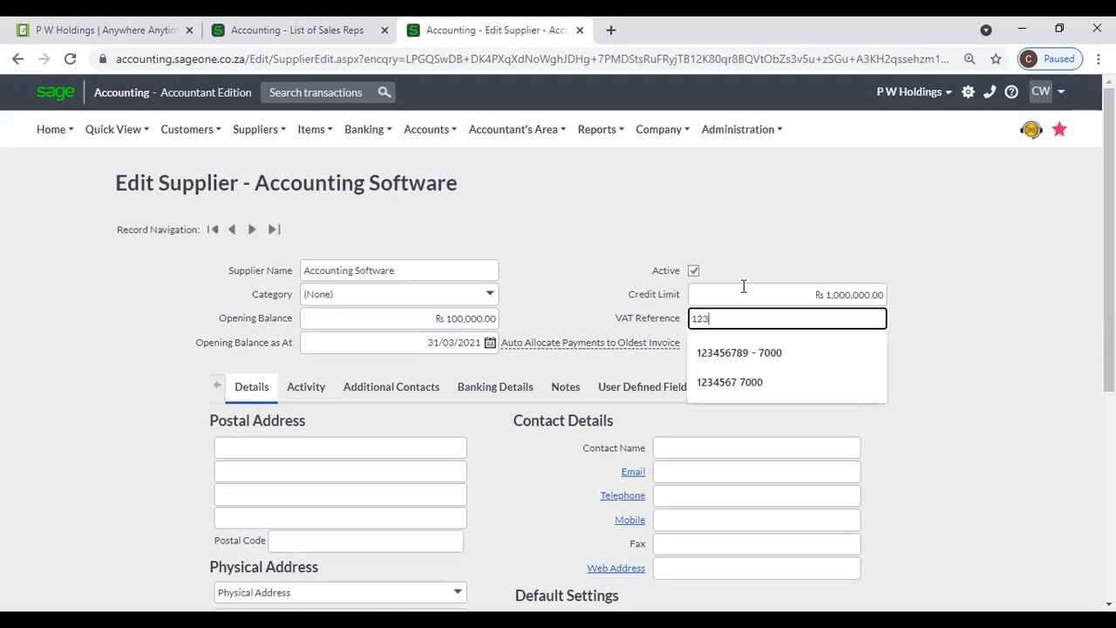
type("4567890")
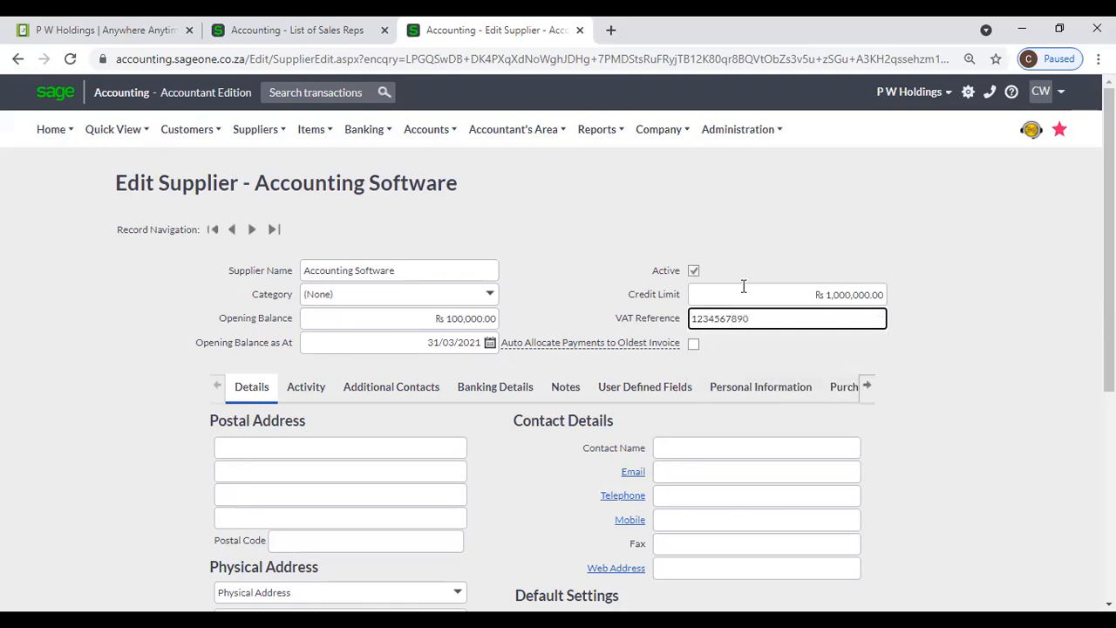
left_click(742, 258)
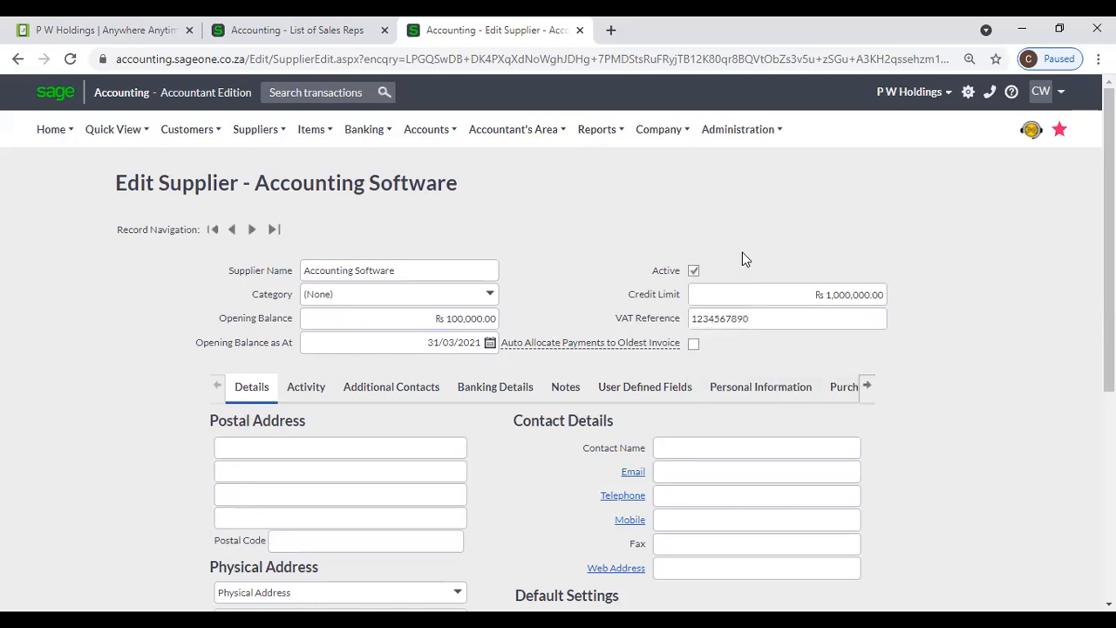
mouse_move(589, 347)
left_click(275, 32)
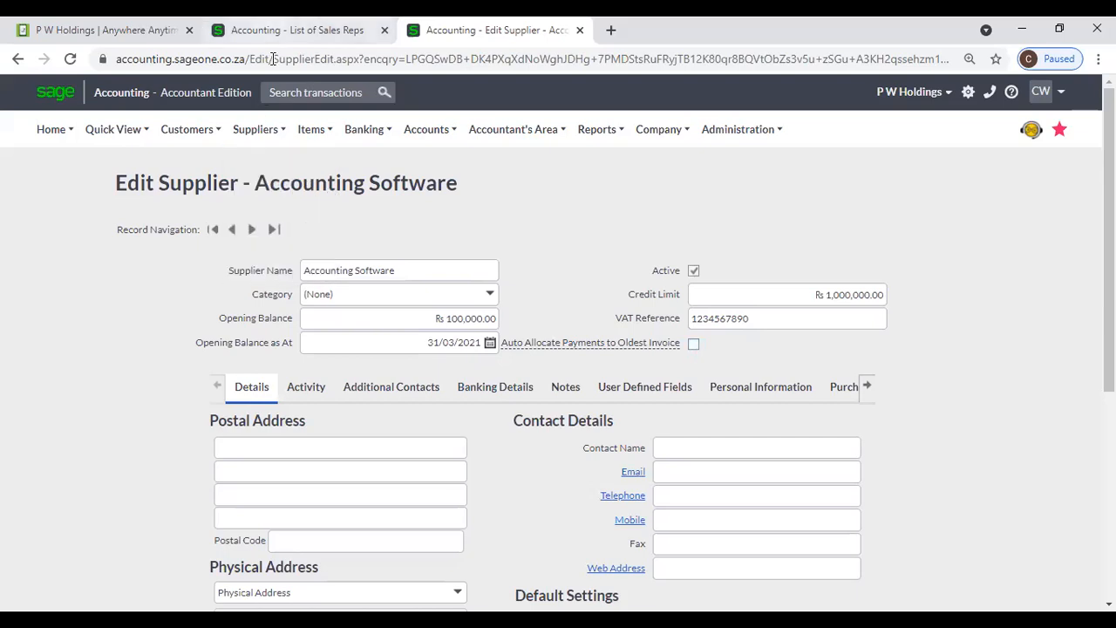
- Start a new supplier payment to P W Holdings from the Supplier Payments list
mouse_move(199, 138)
mouse_move(262, 130)
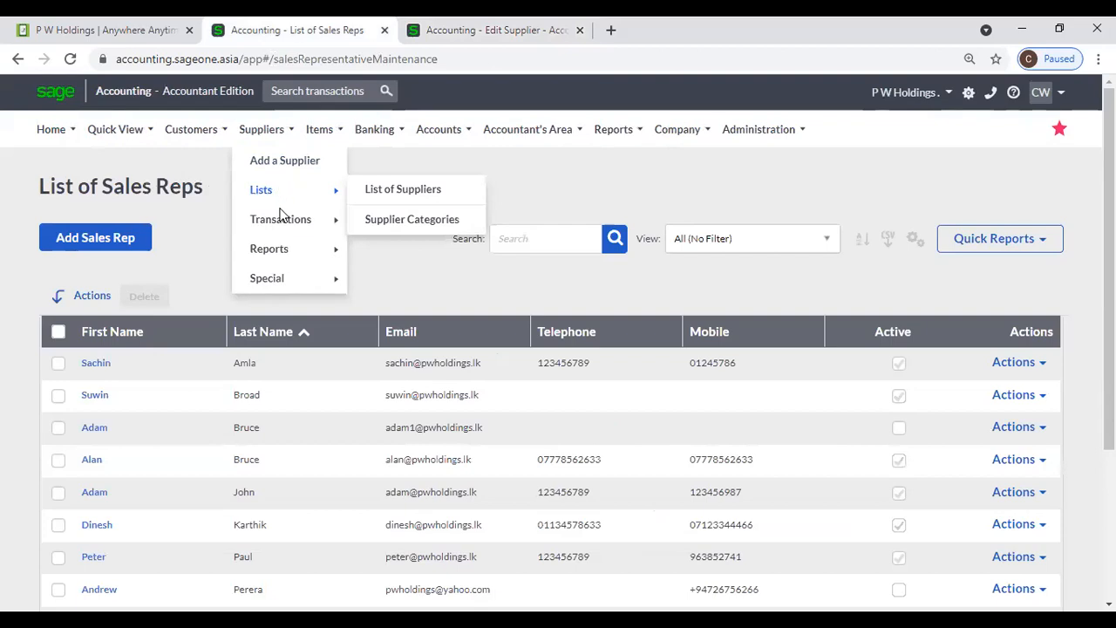
mouse_move(288, 219)
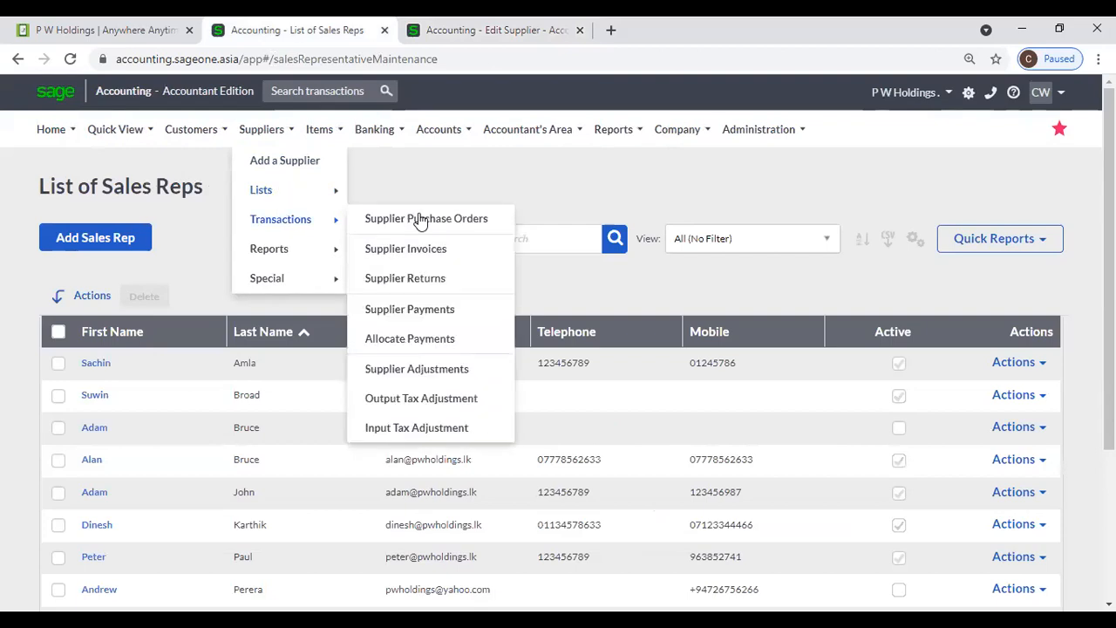
left_click(432, 311)
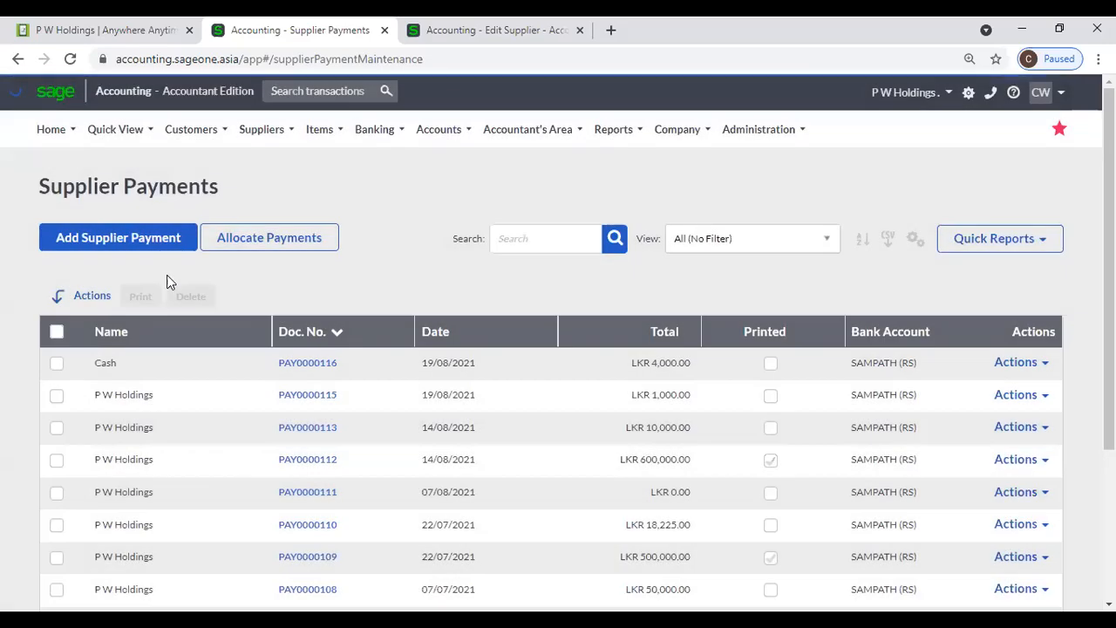
left_click(162, 250)
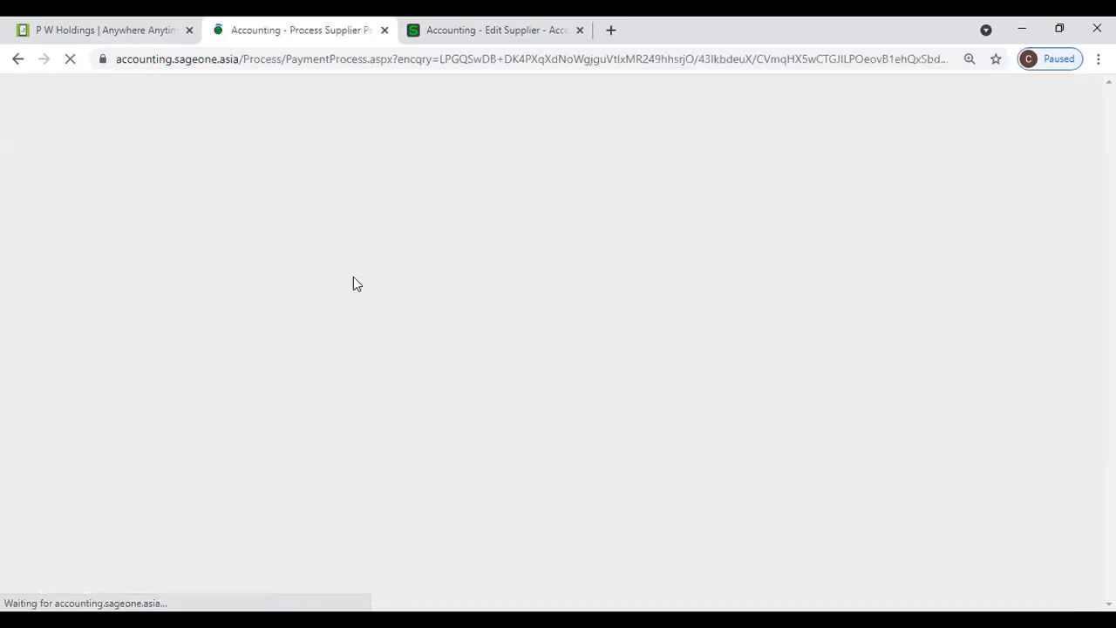
type("p")
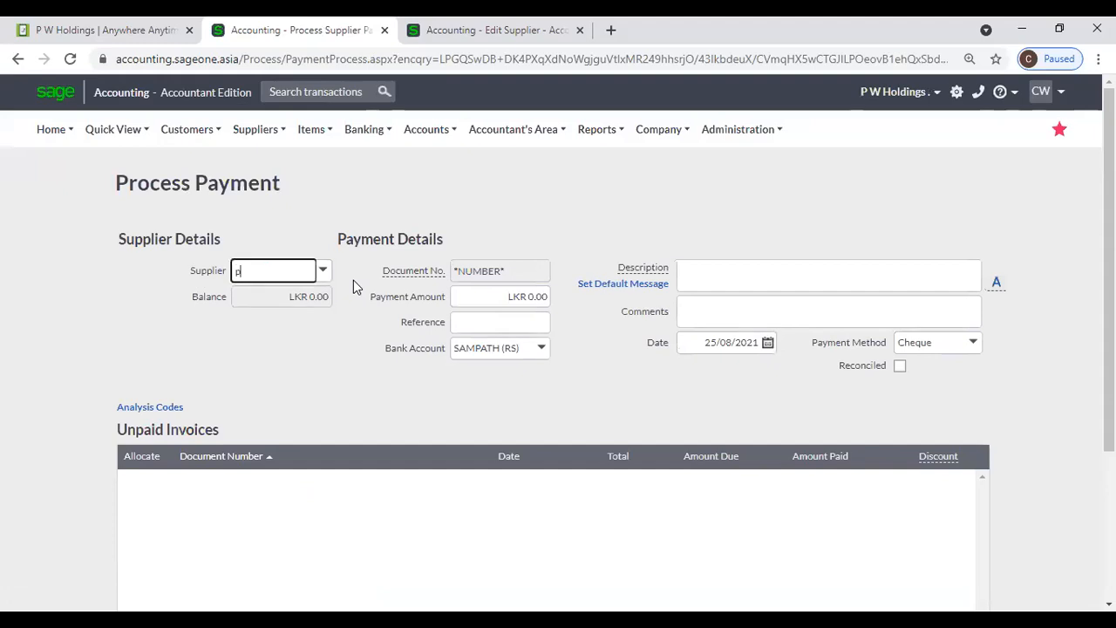
left_click(354, 295)
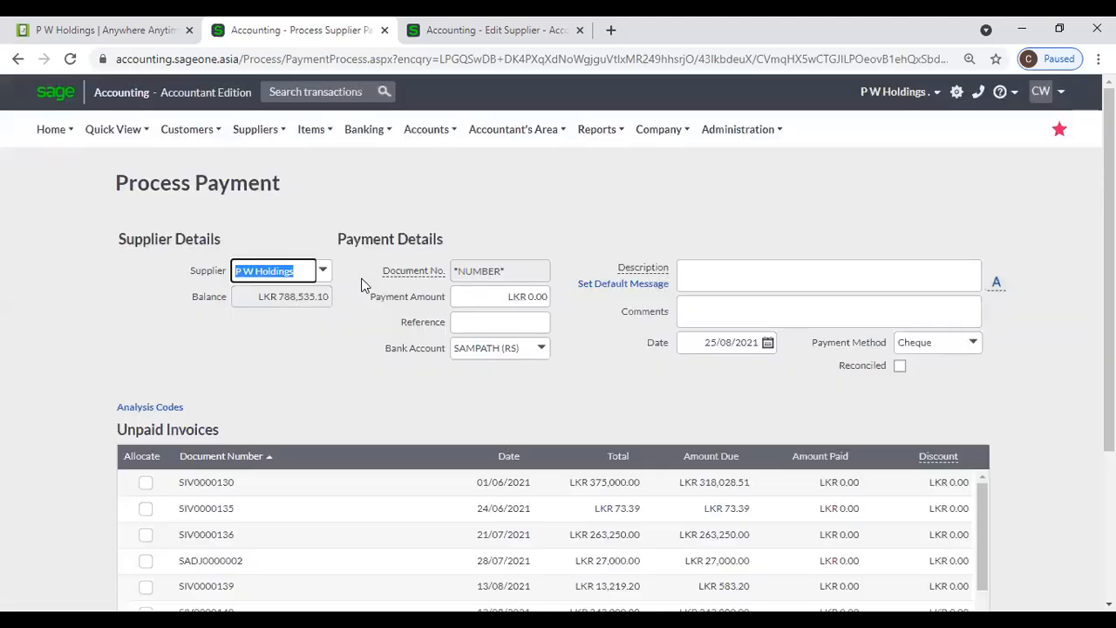
- Enter a 320,000.00 payment amount, allocating it across the unpaid invoices
scroll(480, 479, "down", 1)
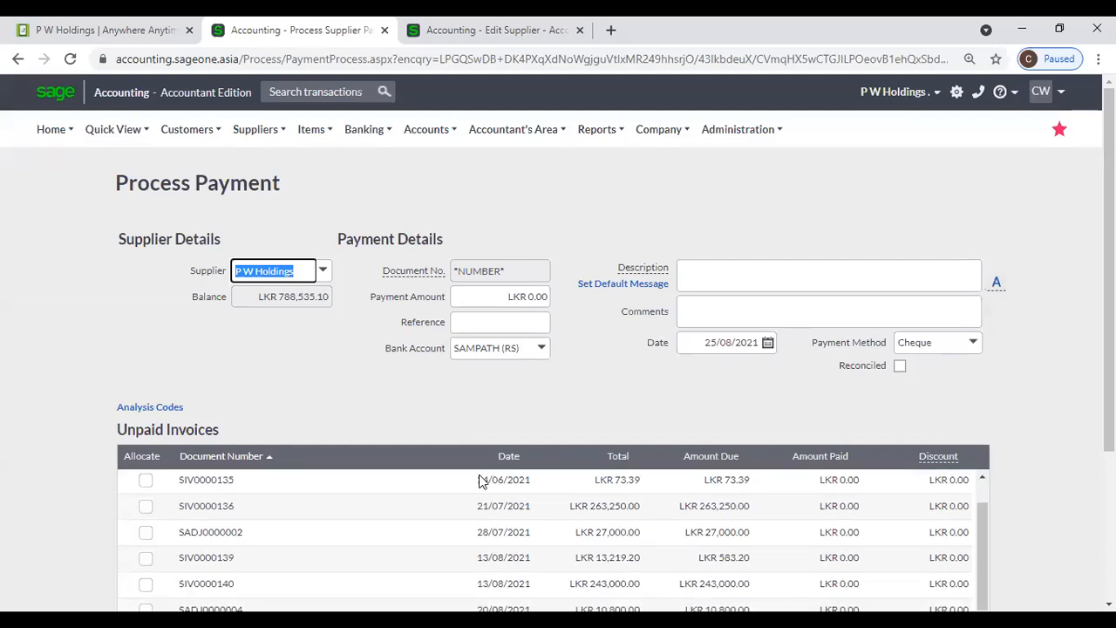
scroll(447, 497, "up", 1)
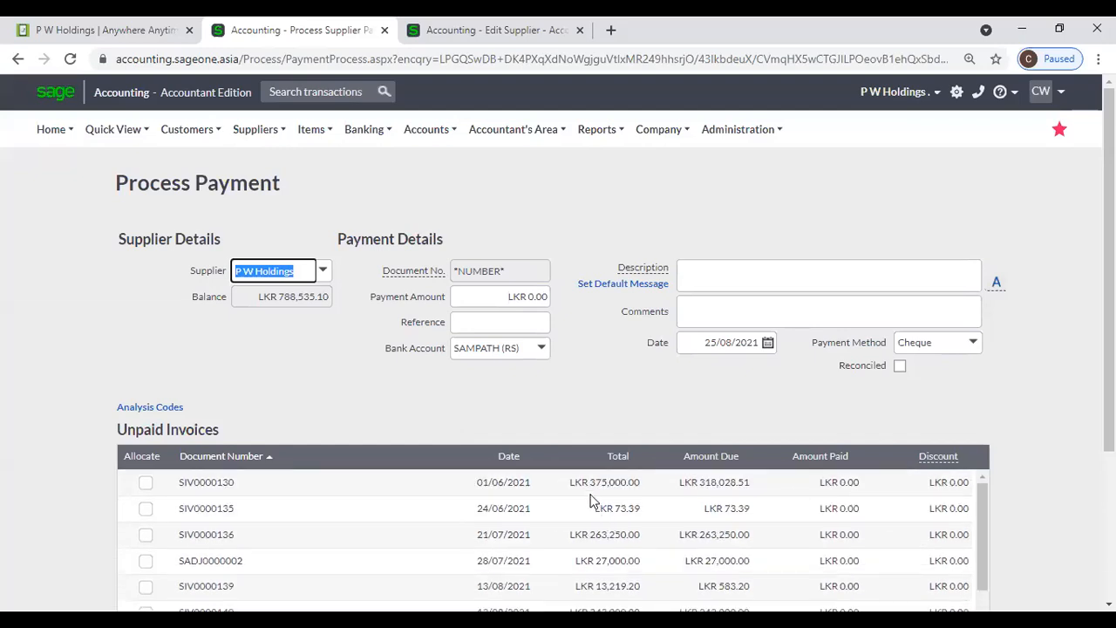
left_click(504, 300)
type("320000")
key("Tab")
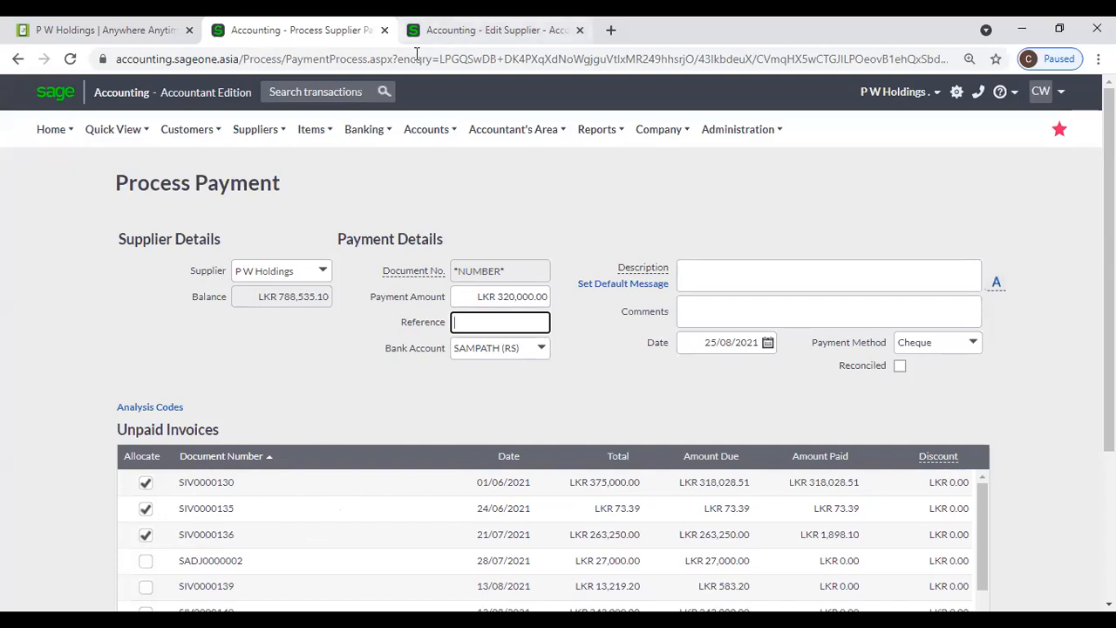
key("ctrl+Tab")
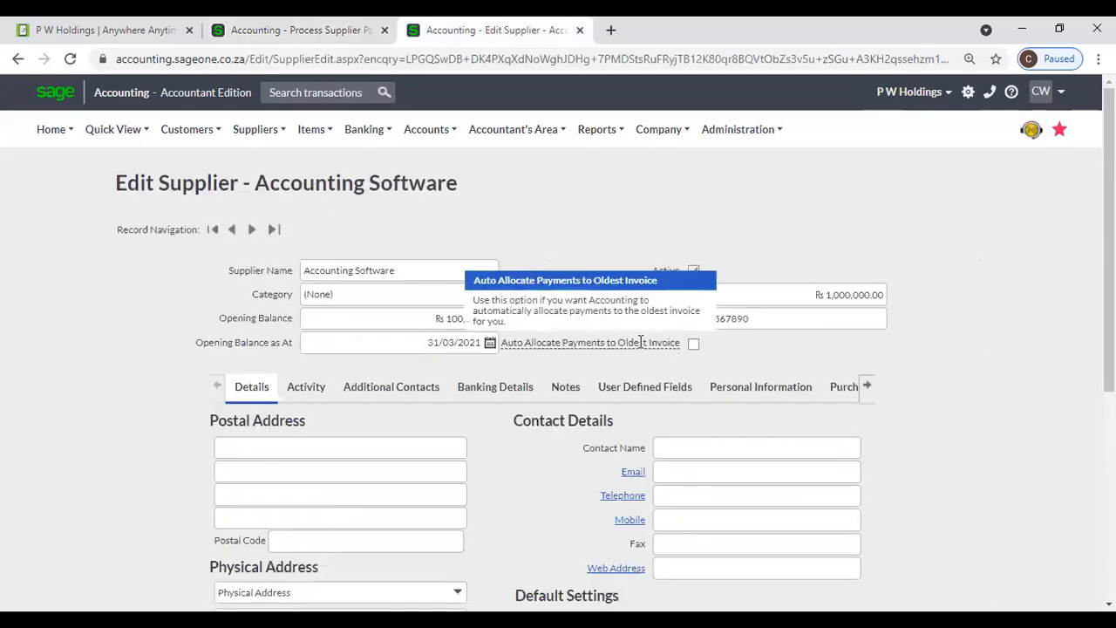
- Autofill the postal address, contact name and telephone, leaving Auto Allocate unticked
left_click(693, 347)
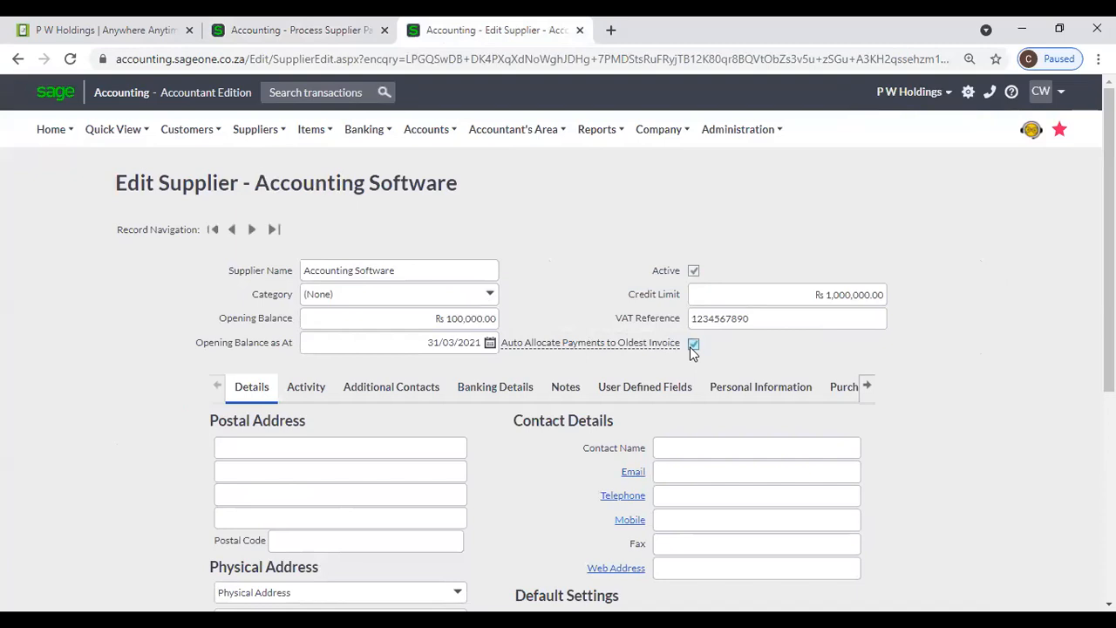
left_click(693, 346)
scroll(583, 347, "down", 1)
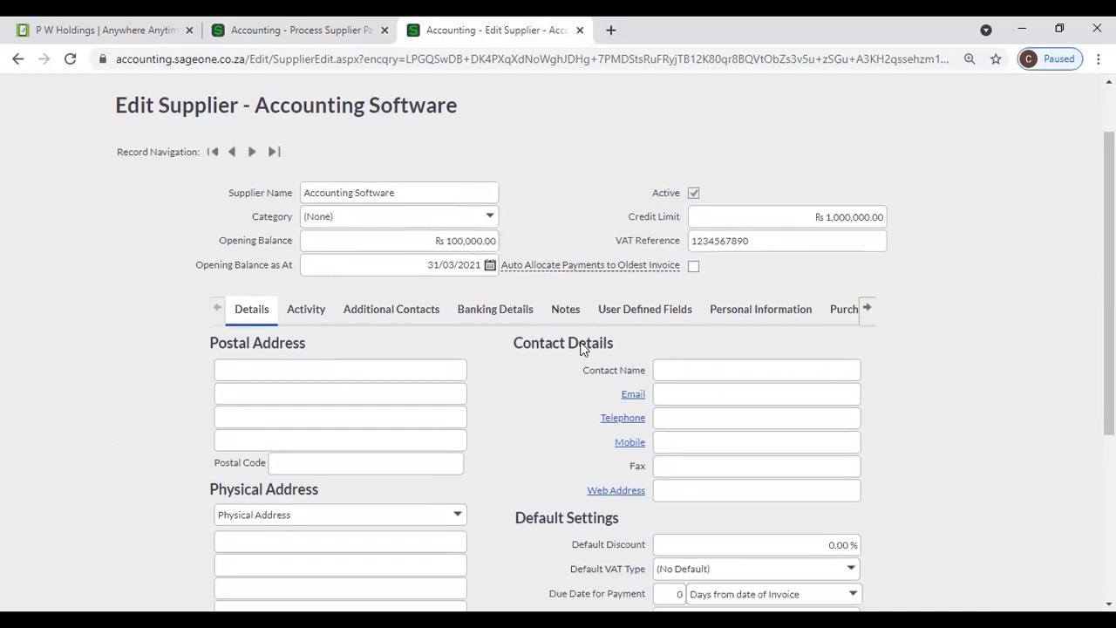
scroll(503, 394, "down", 1)
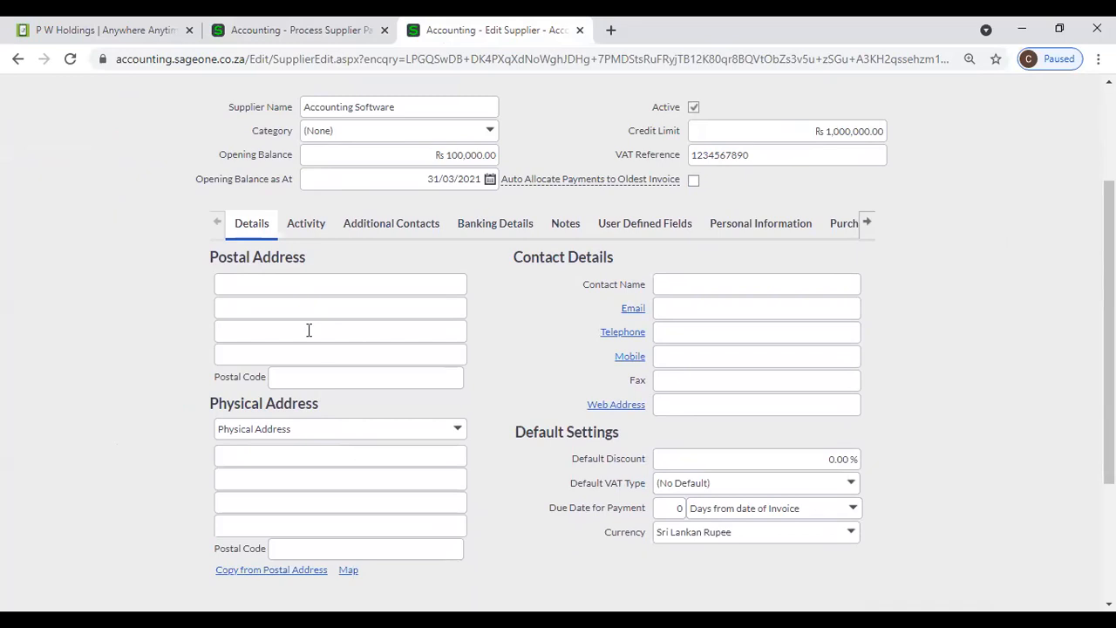
left_click(307, 289)
left_click(310, 330)
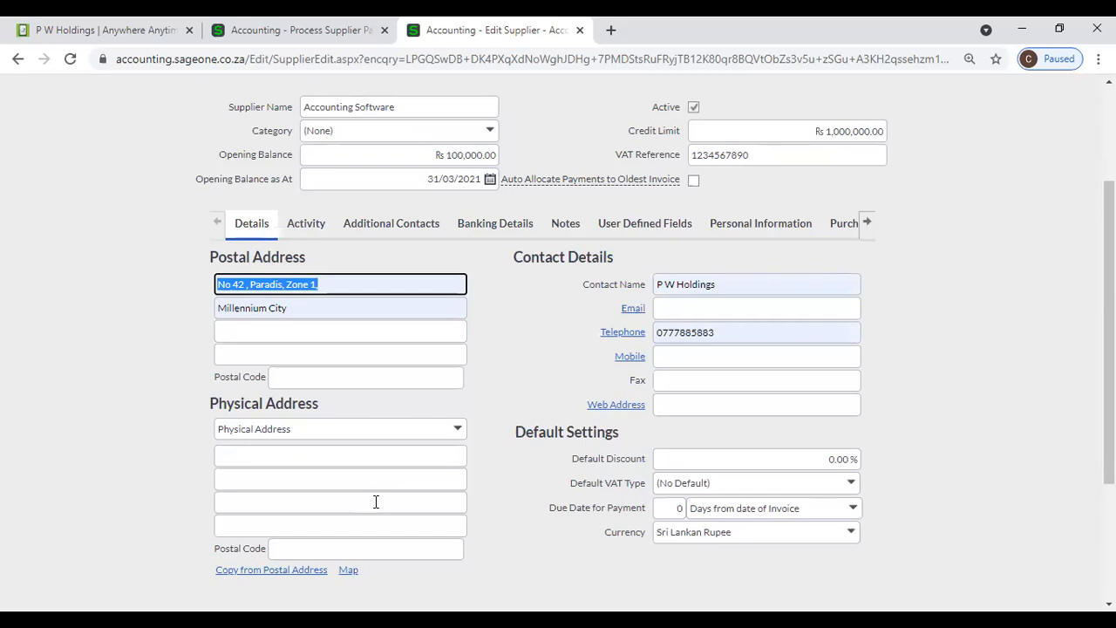
left_click(758, 287)
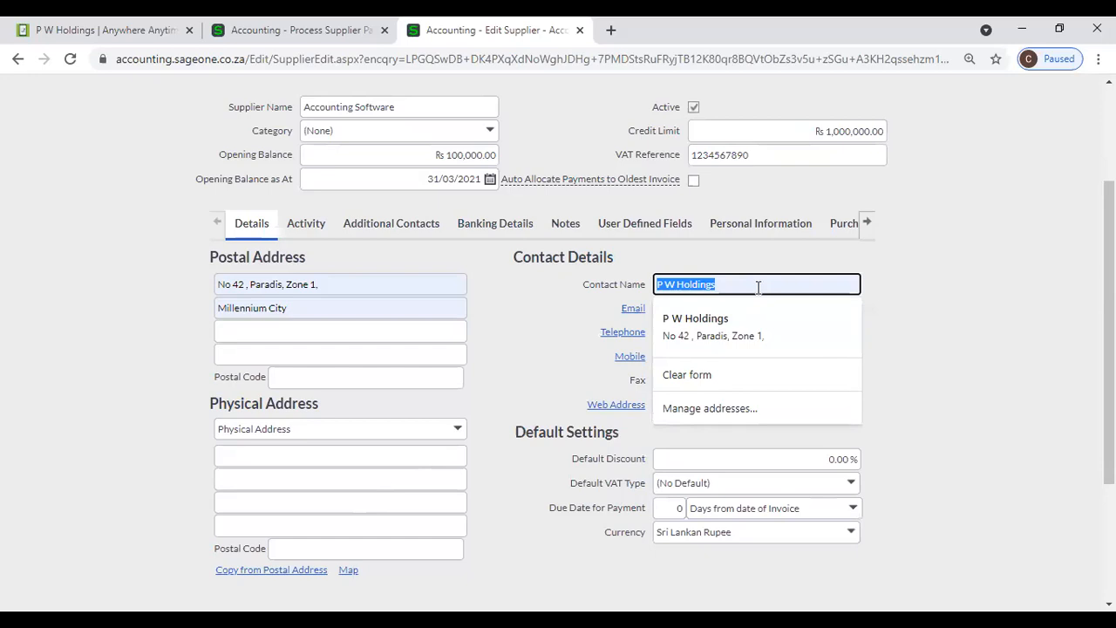
left_click(760, 318)
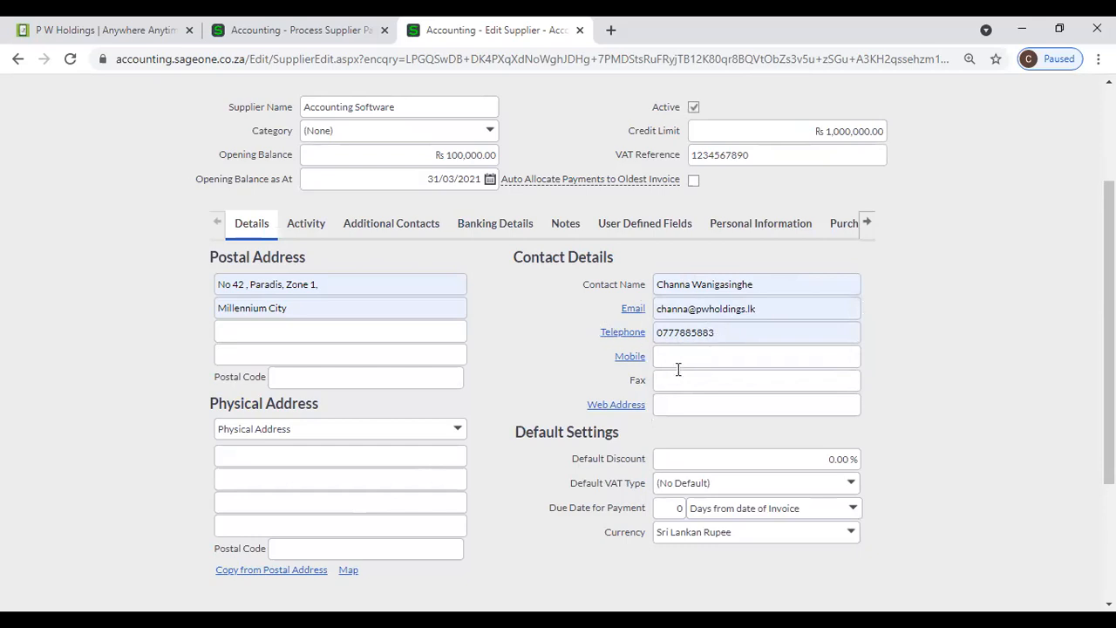
left_click(693, 400)
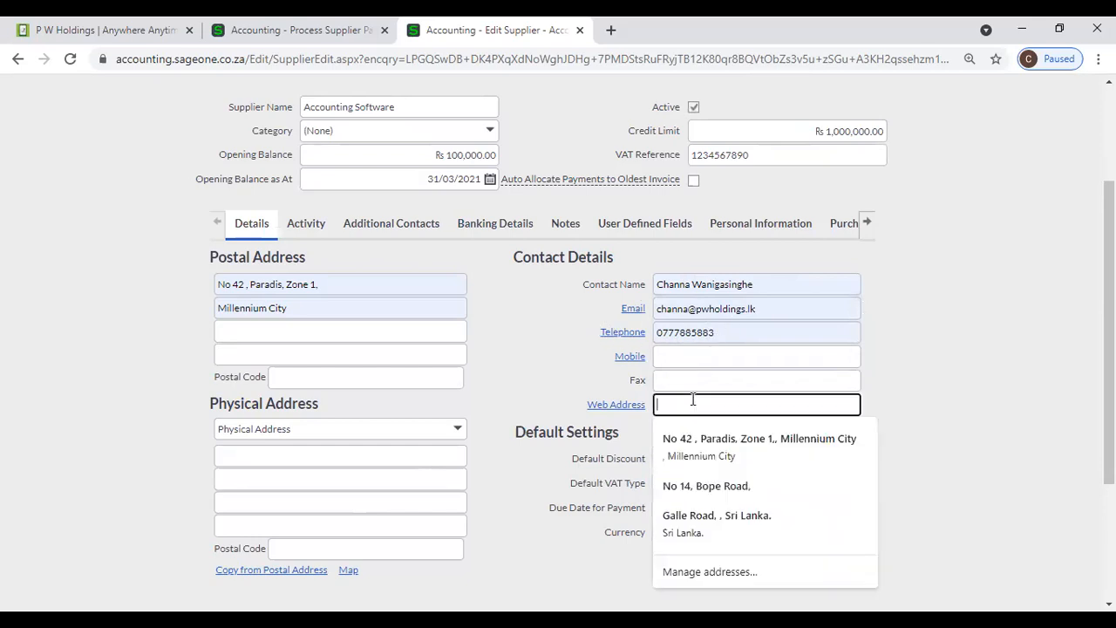
type("www.pwholdings.lk")
left_click(712, 429)
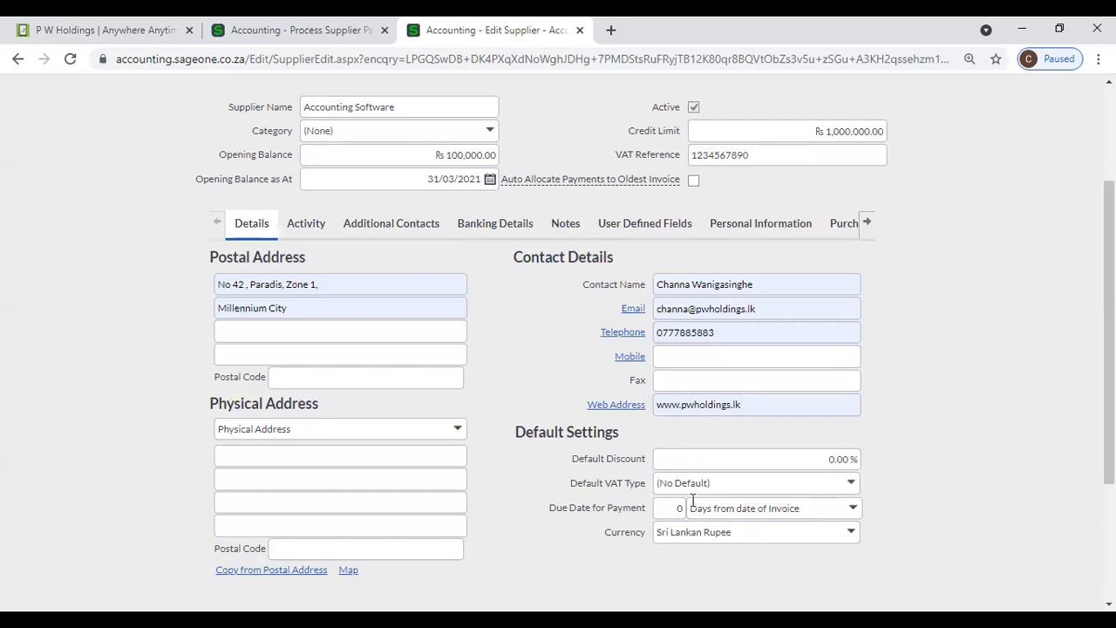
- Set default discount 25%, default VAT type VAT 8% (8.00%), and payment due in 45 days
left_click(726, 460)
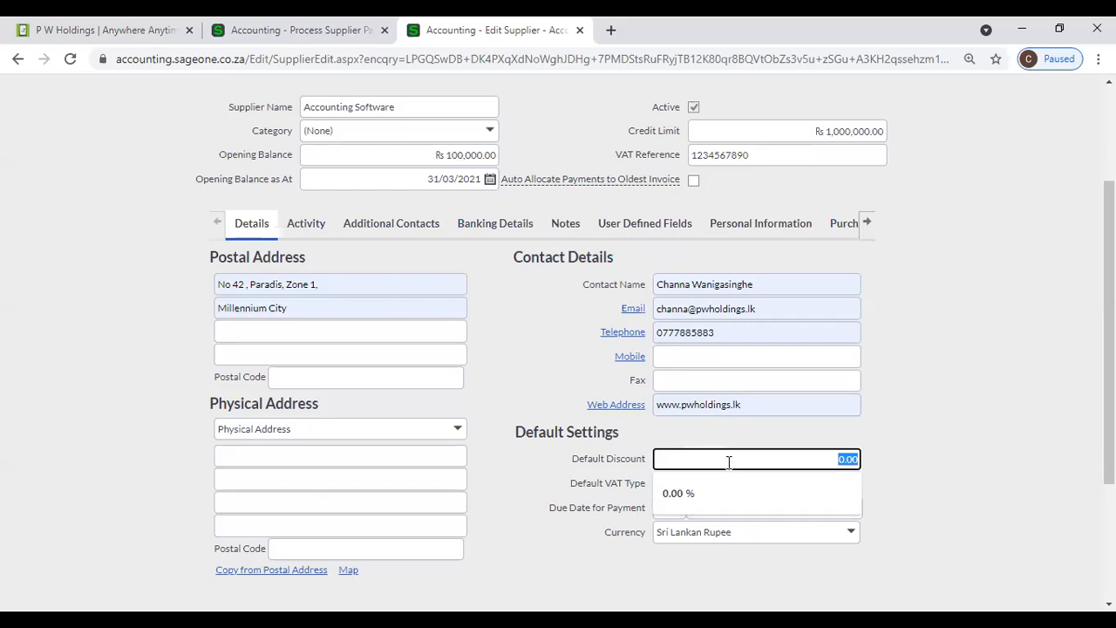
type("25")
left_click(942, 450)
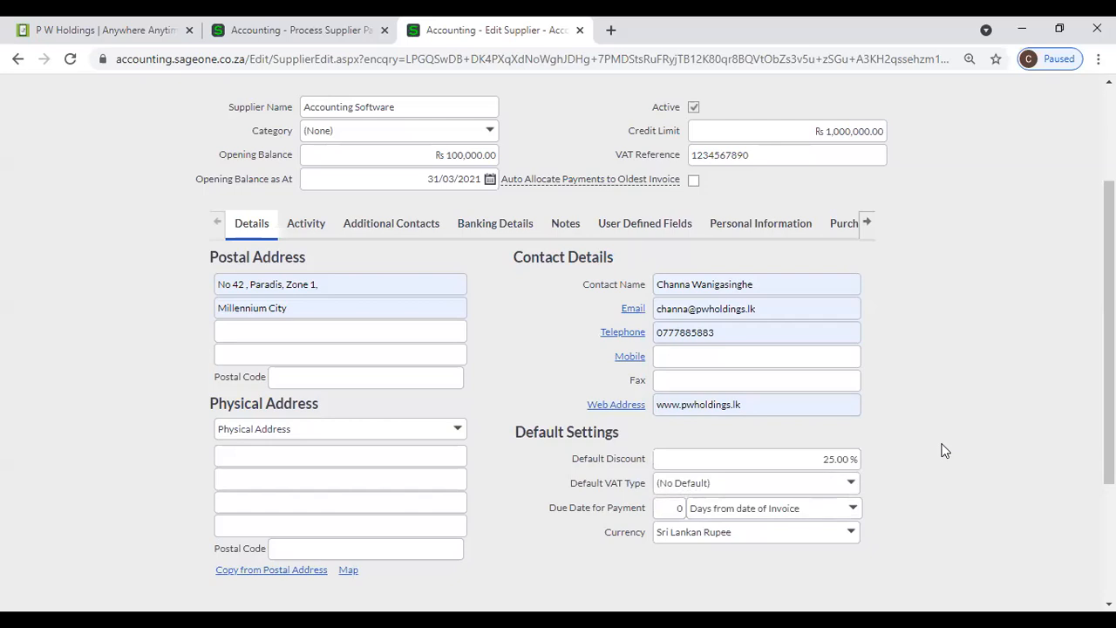
left_click(852, 482)
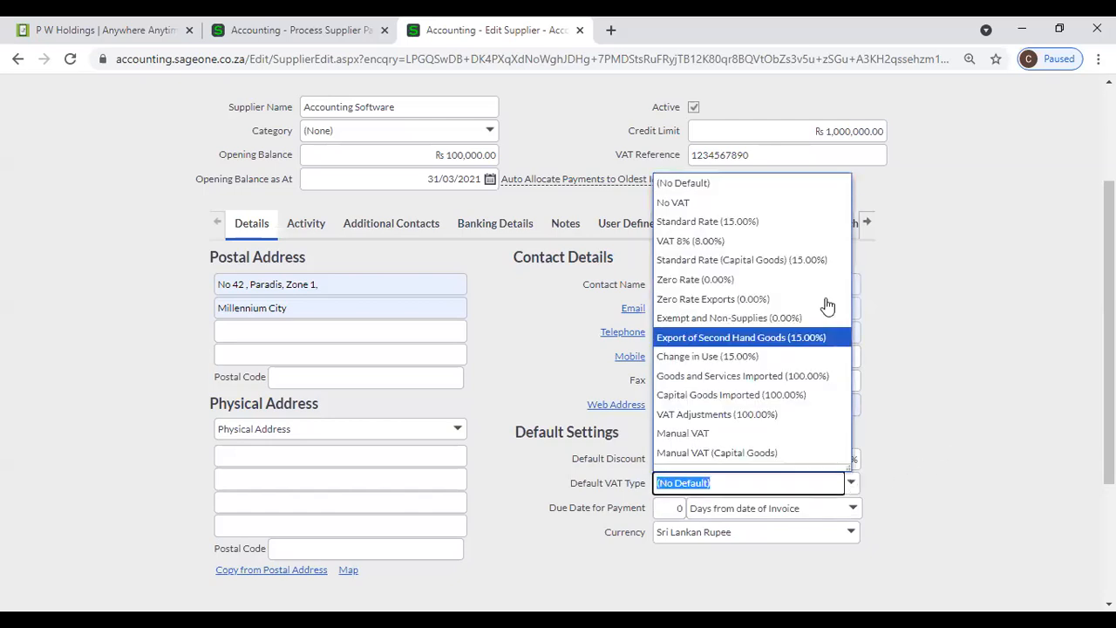
left_click(785, 242)
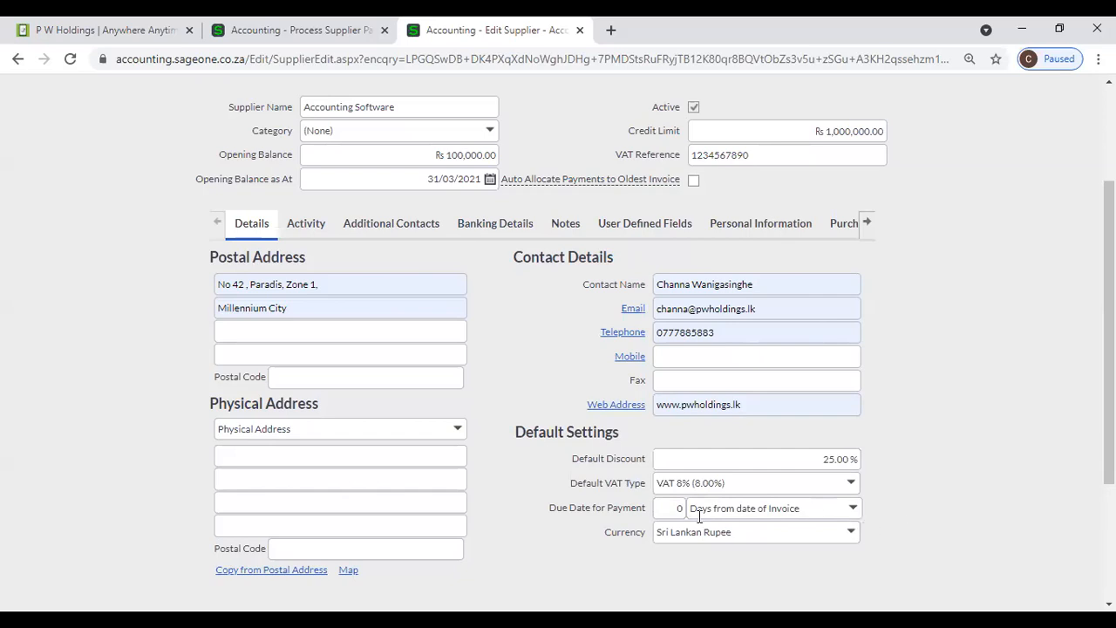
left_click(670, 514)
type("45")
key("Tab")
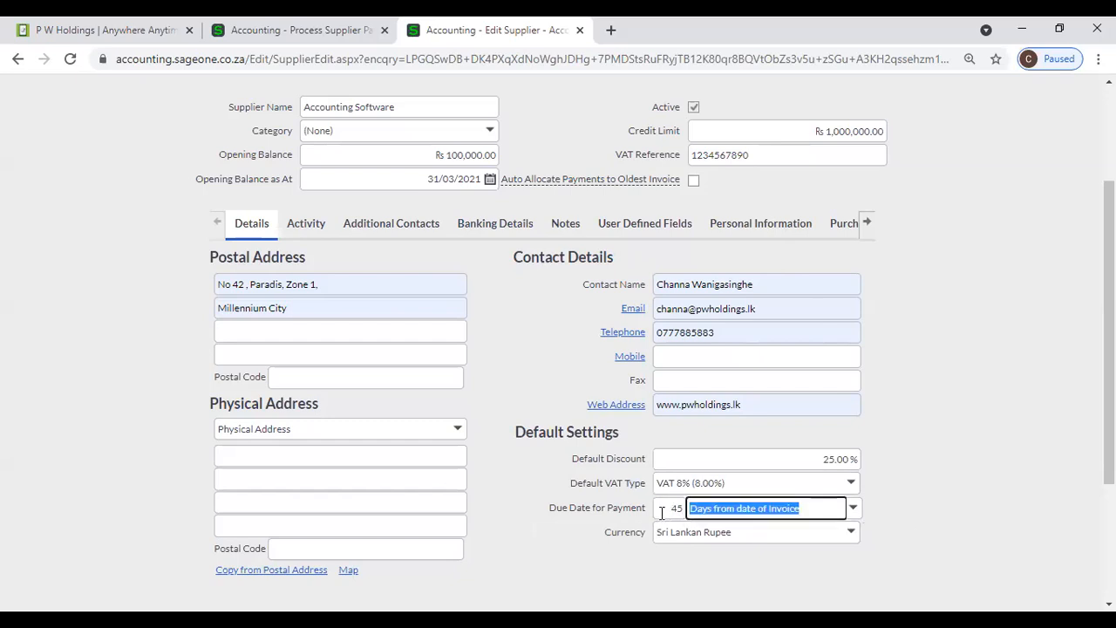
left_click(666, 510)
left_click(855, 571)
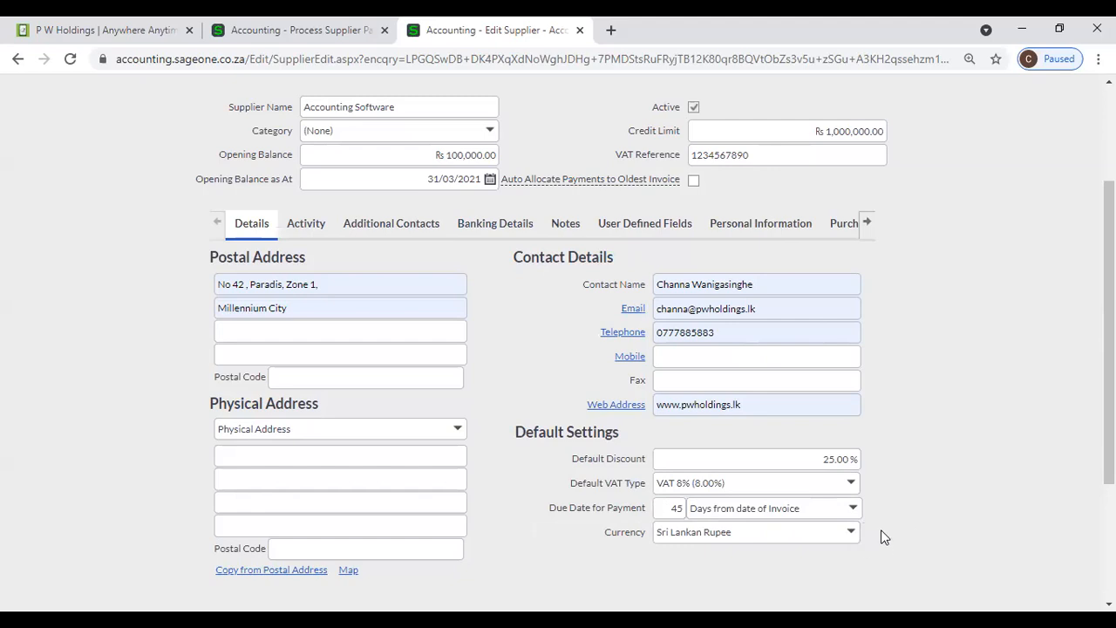
scroll(662, 497, "down", 3)
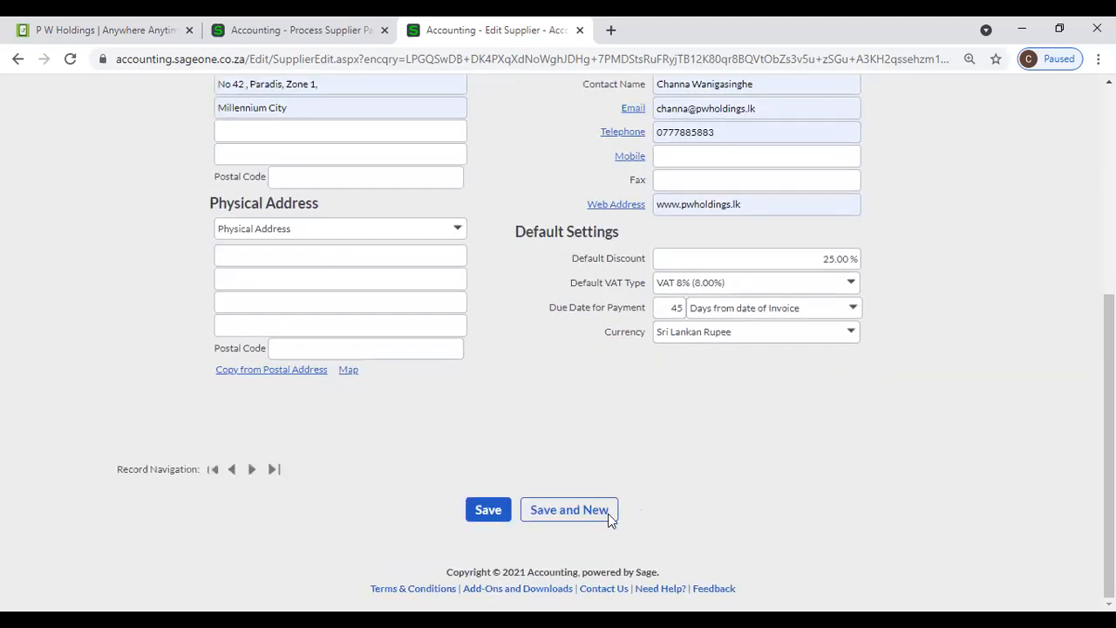
- Save Accounting Software and reopen its record from the List of Suppliers
left_click(488, 511)
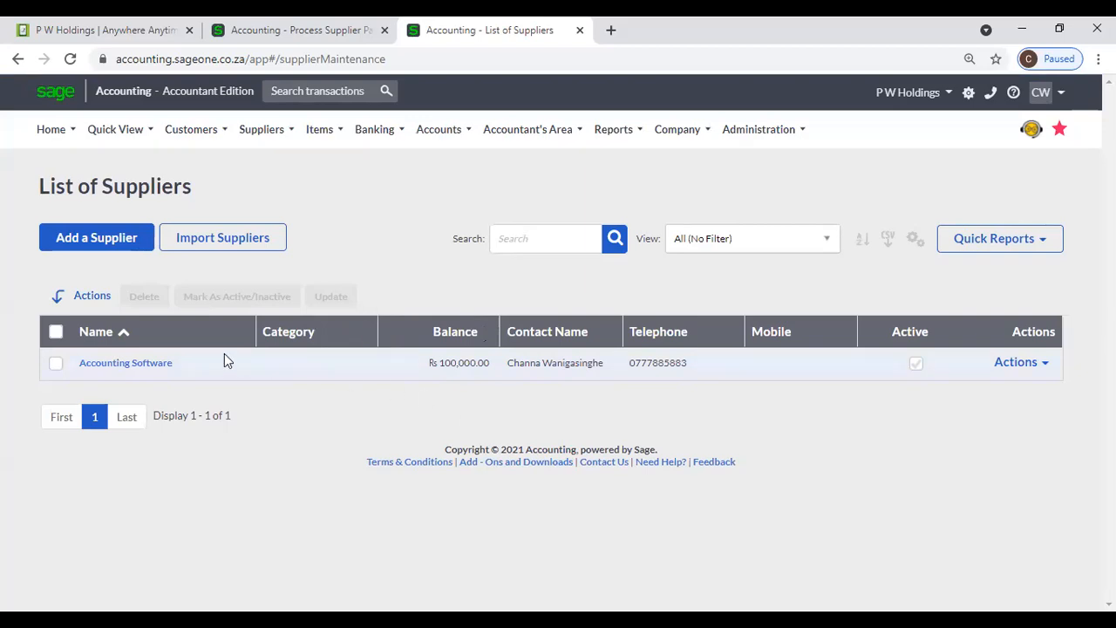
left_click(158, 365)
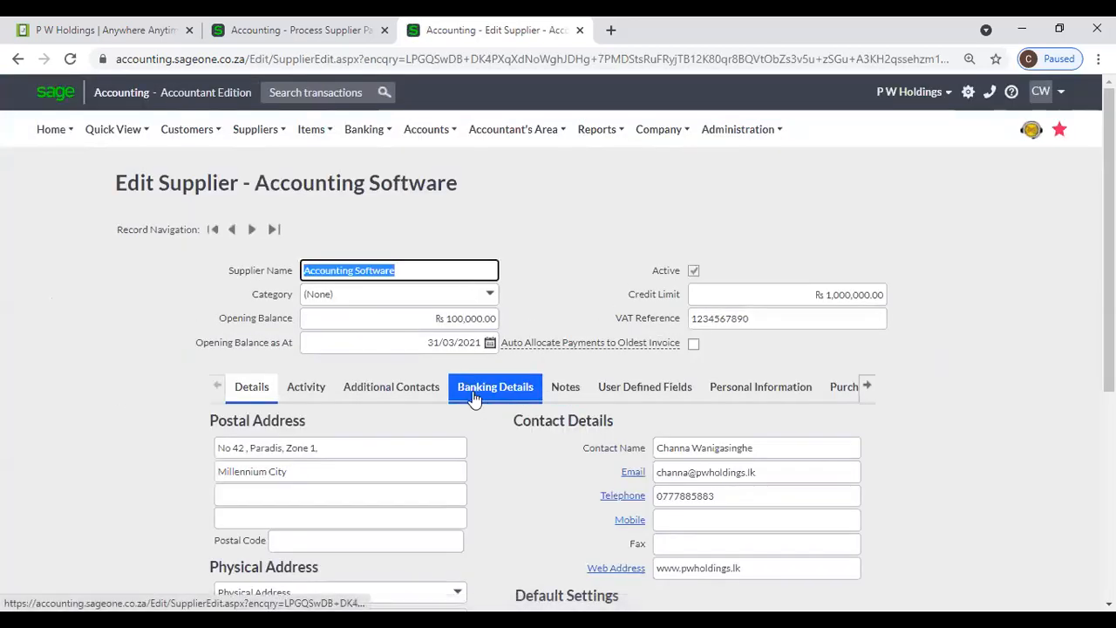
- Review the reopened record, keeping Sri Lankan Rupee currency and the VAT 8% default
left_click(252, 141)
mouse_move(255, 188)
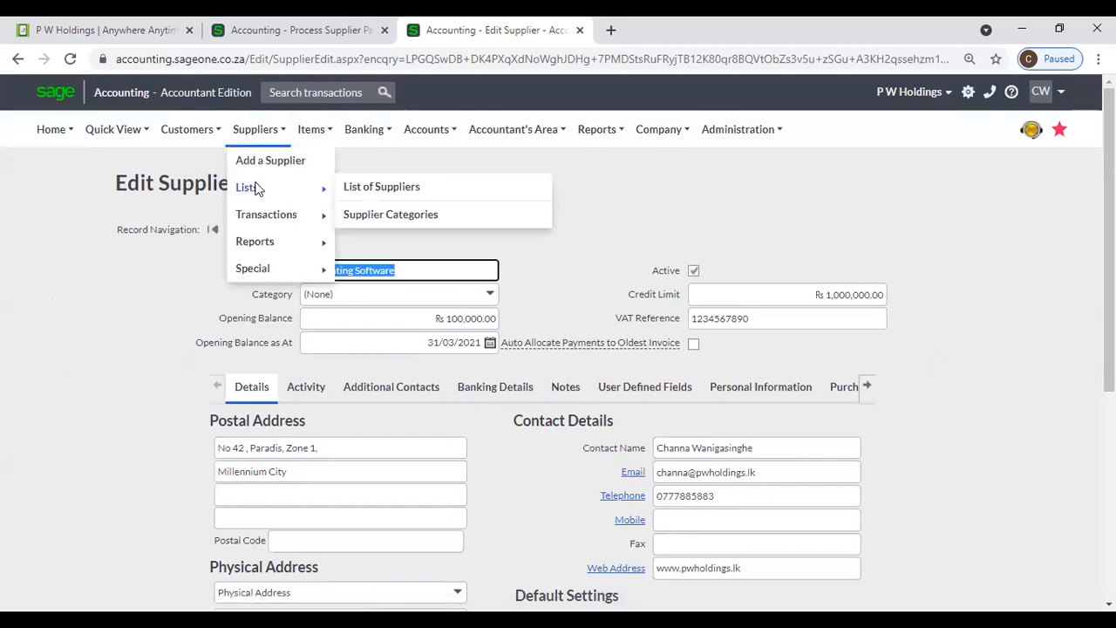
scroll(872, 453, "down", 3)
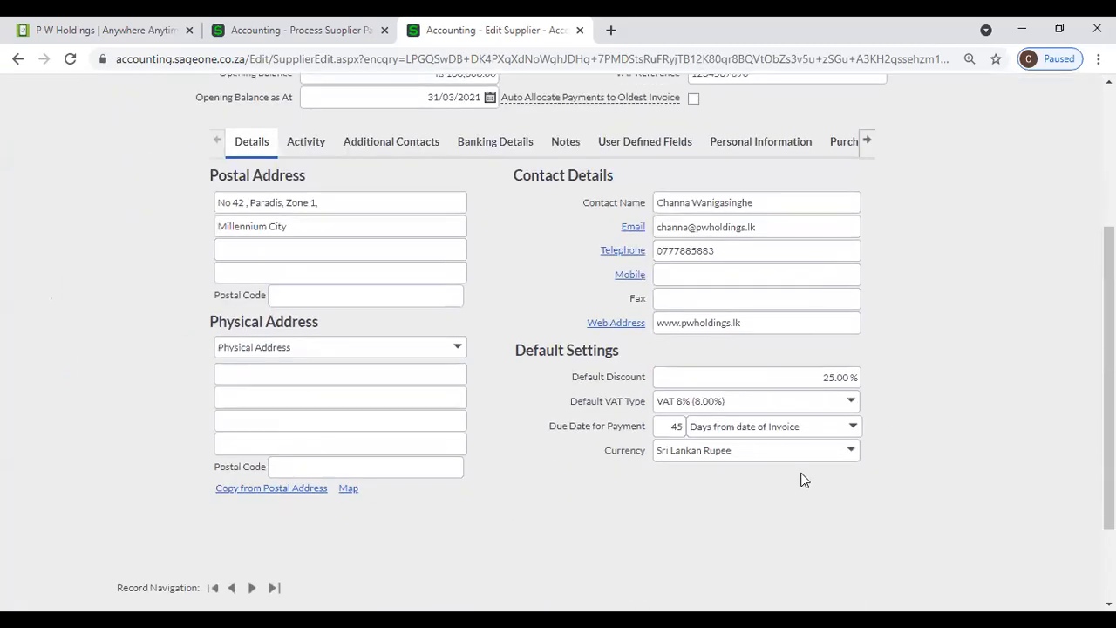
left_click(848, 453)
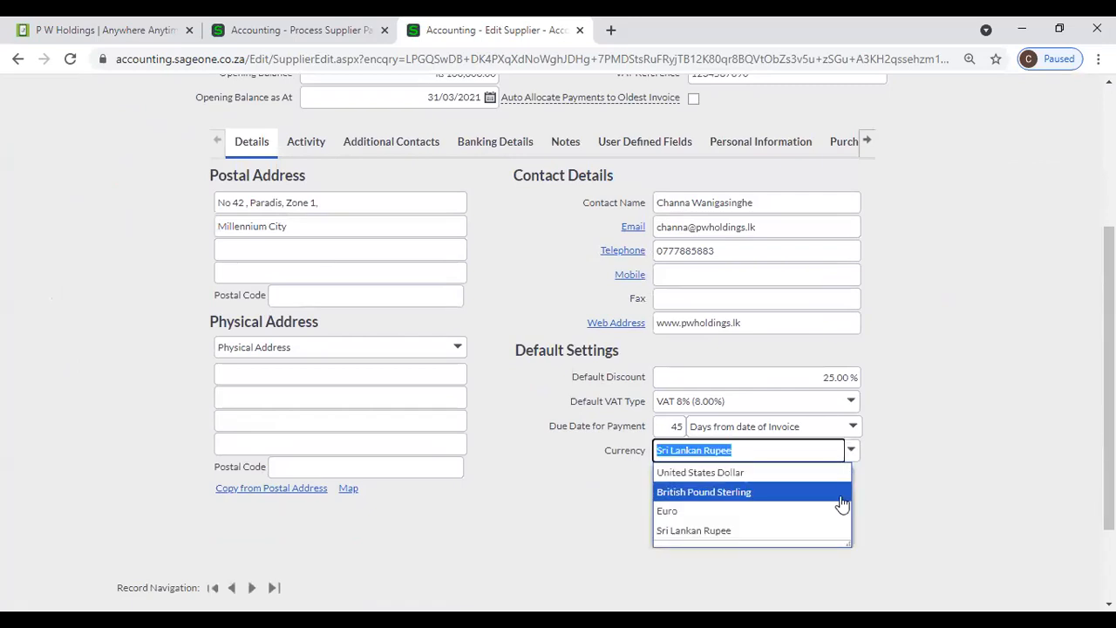
left_click(916, 485)
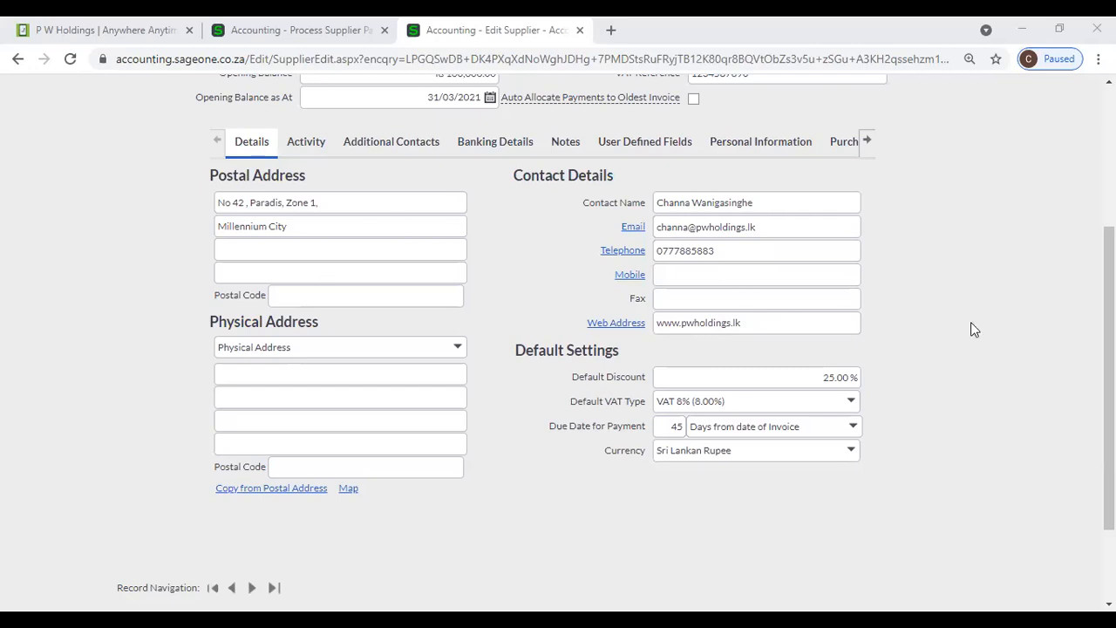
scroll(971, 324, "up", 1)
scroll(971, 322, "up", 2)
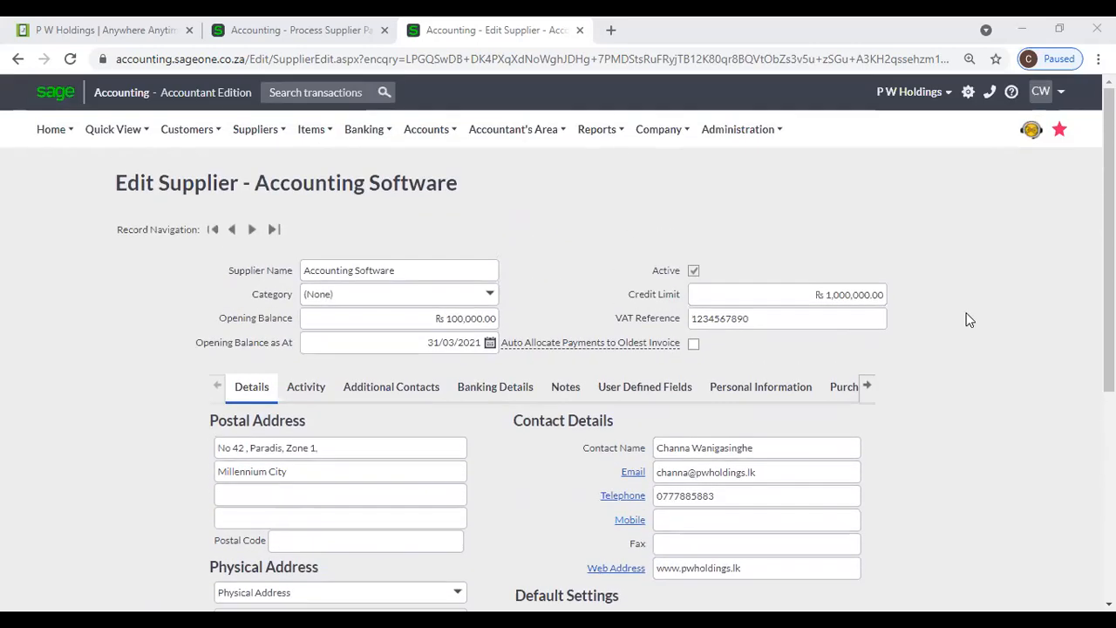
scroll(968, 314, "down", 2)
scroll(966, 305, "down", 2)
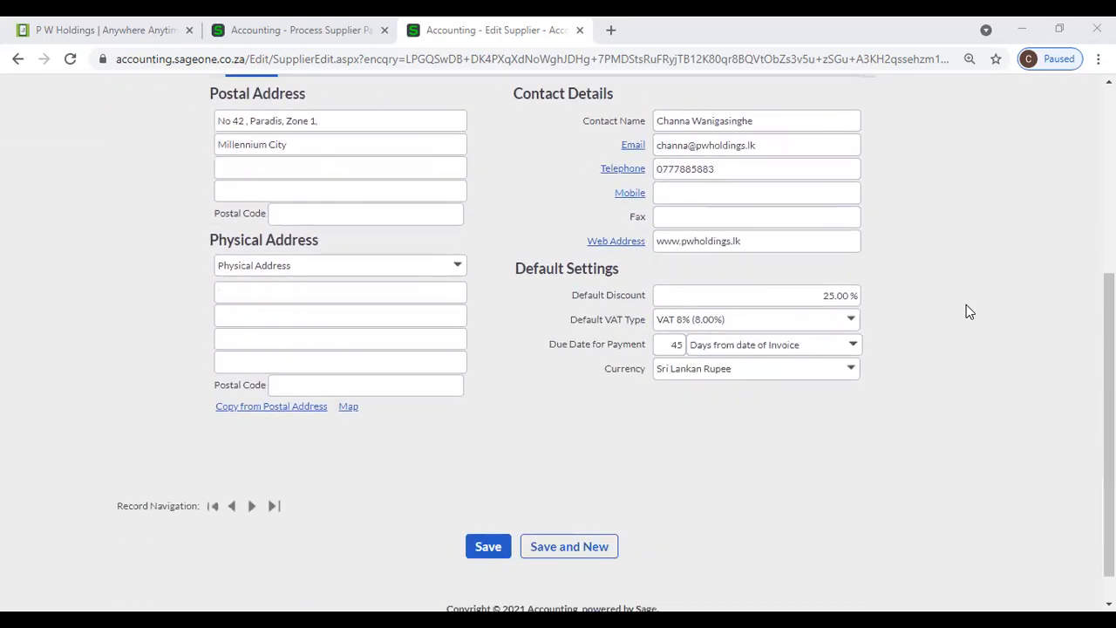
scroll(967, 305, "up", 1)
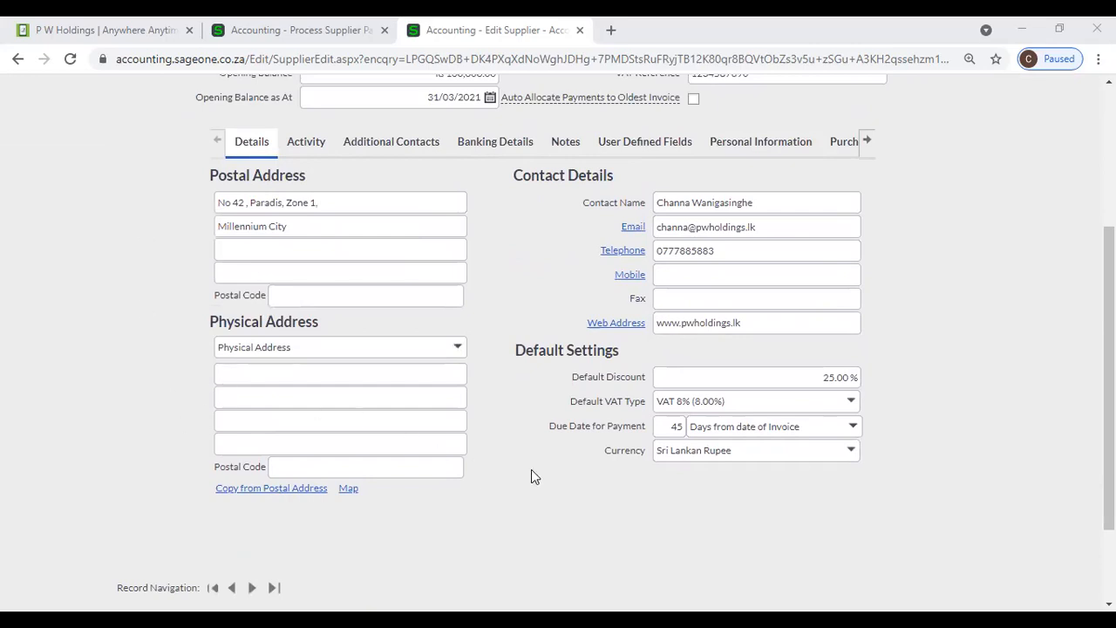
scroll(535, 477, "up", 5)
- Open the Accounting Software supplier from the supplier list, then return to P W Holdings' Process Payment page
mouse_move(253, 131)
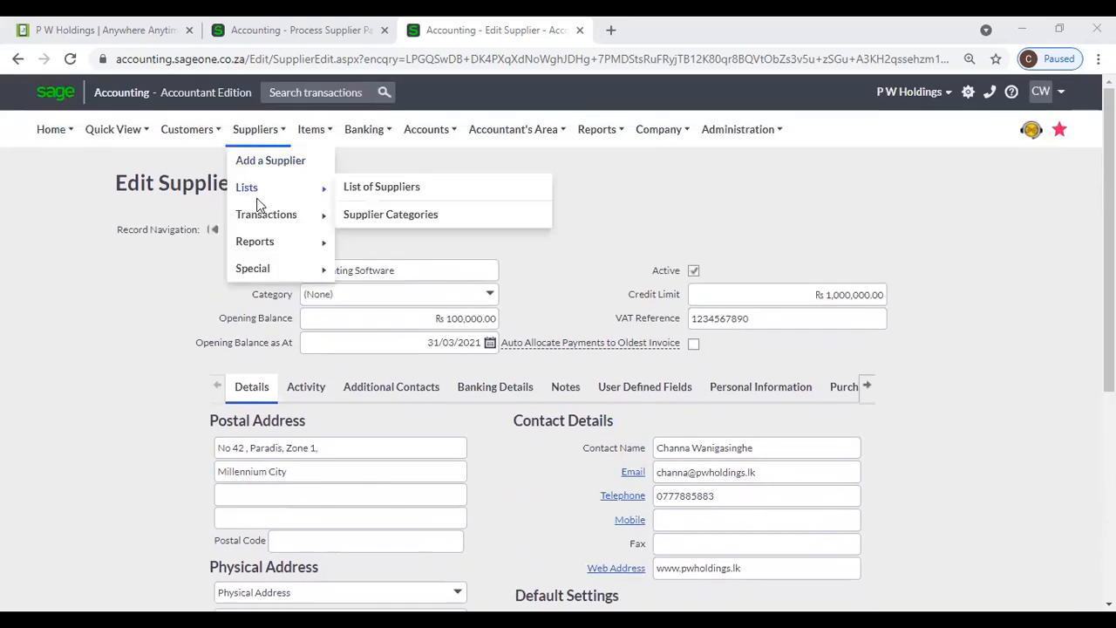
mouse_move(256, 191)
left_click(376, 192)
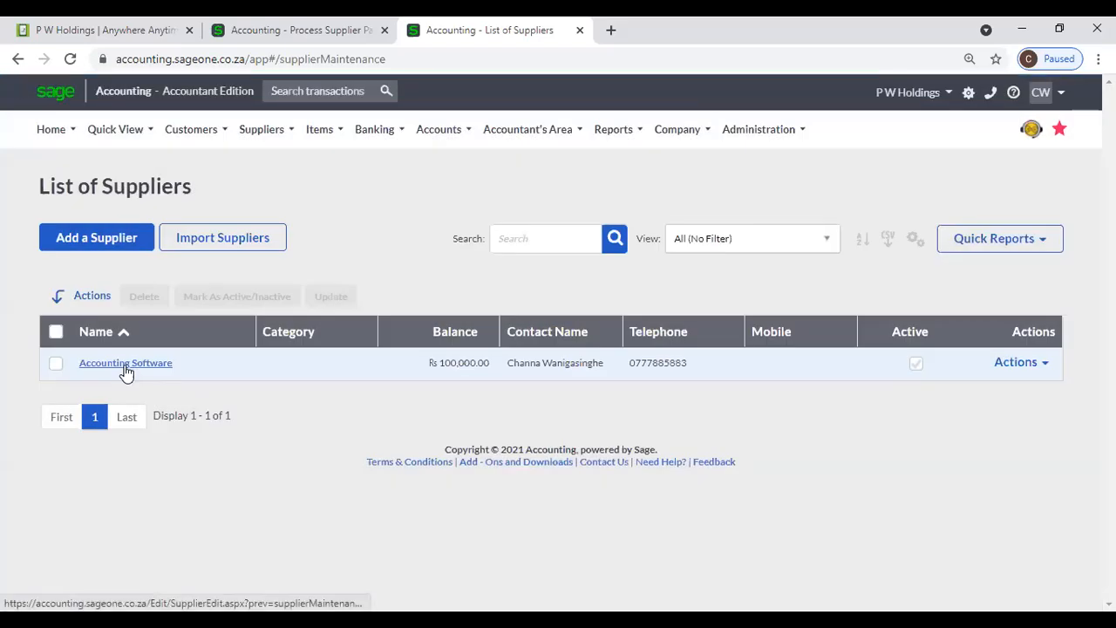
left_click(127, 364)
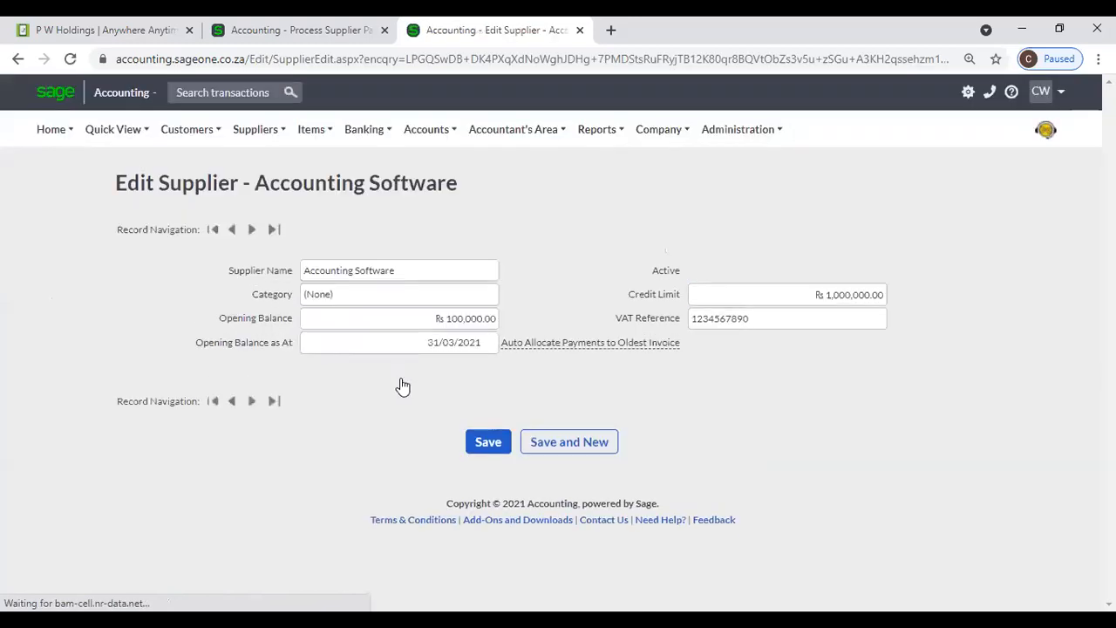
left_click(298, 29)
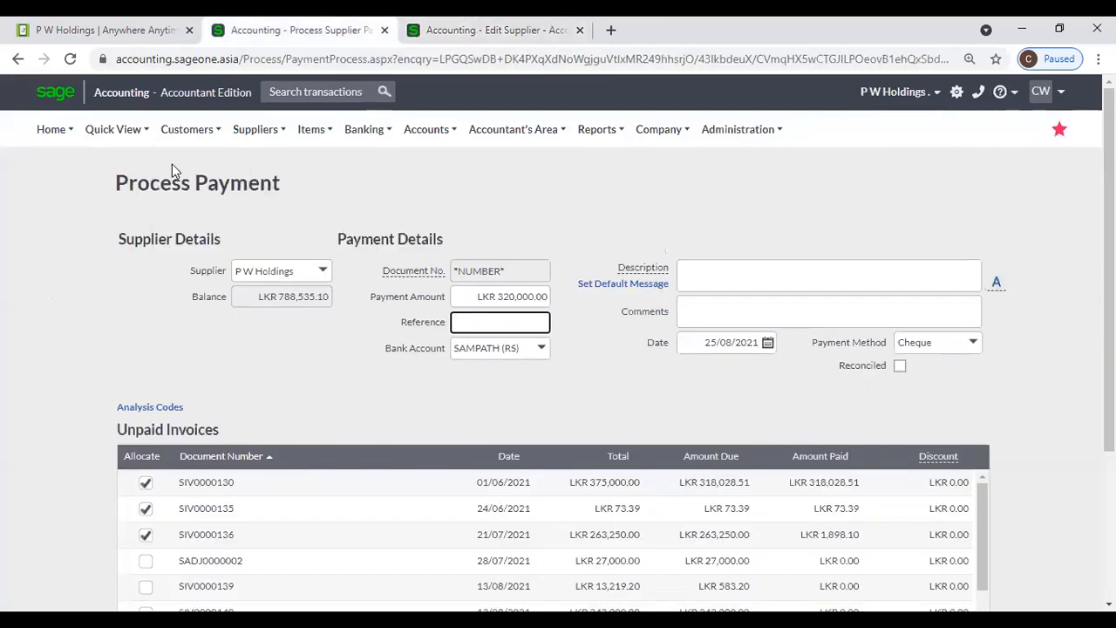
- Leave the unsaved payment, search the supplier list for 'p w' and open P W Holdings
mouse_move(255, 133)
mouse_move(267, 189)
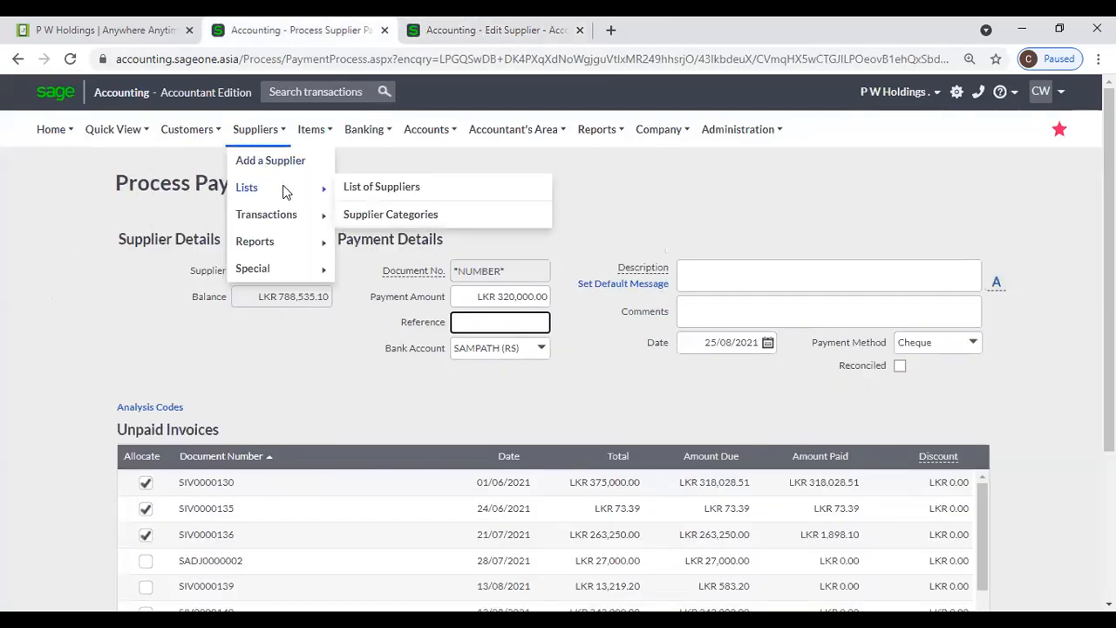
left_click(382, 187)
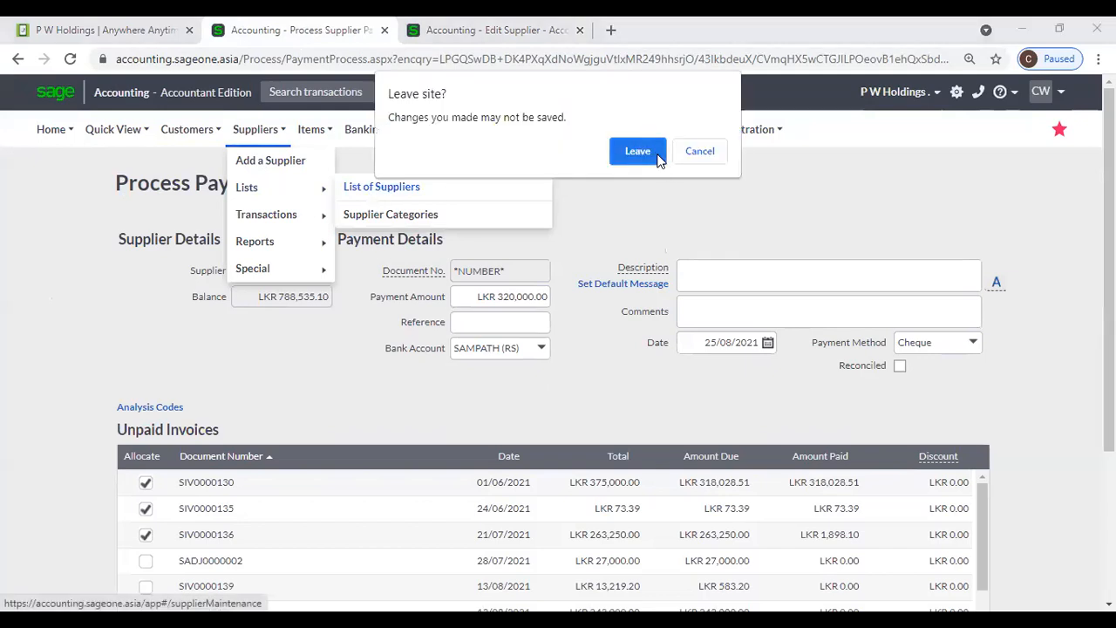
left_click(638, 152)
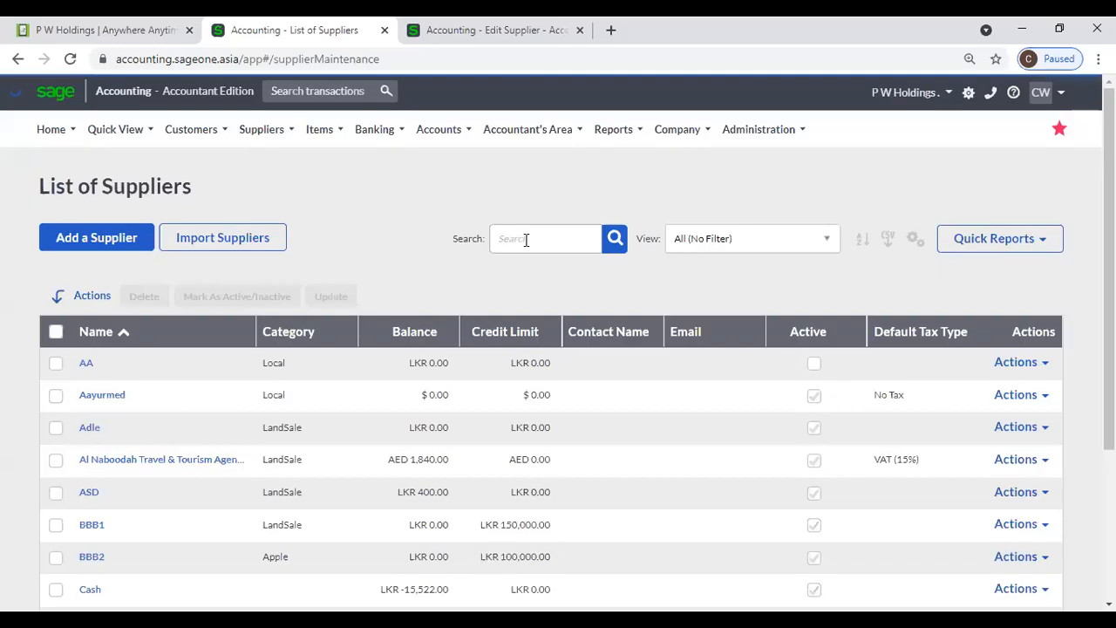
left_click(526, 240)
type("p w")
key("Return")
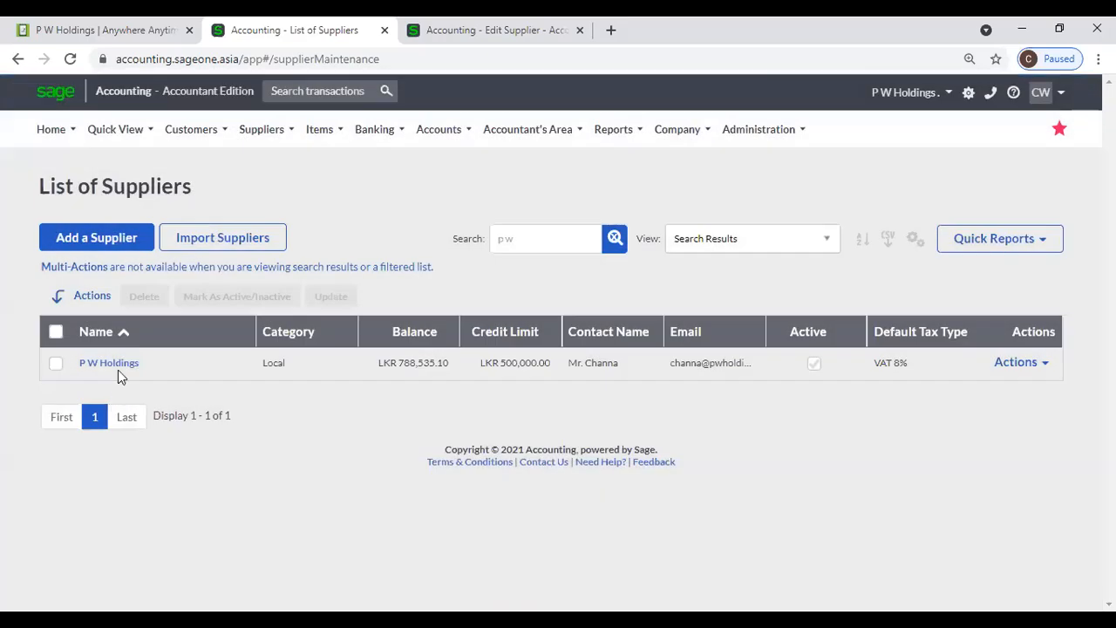
left_click(112, 363)
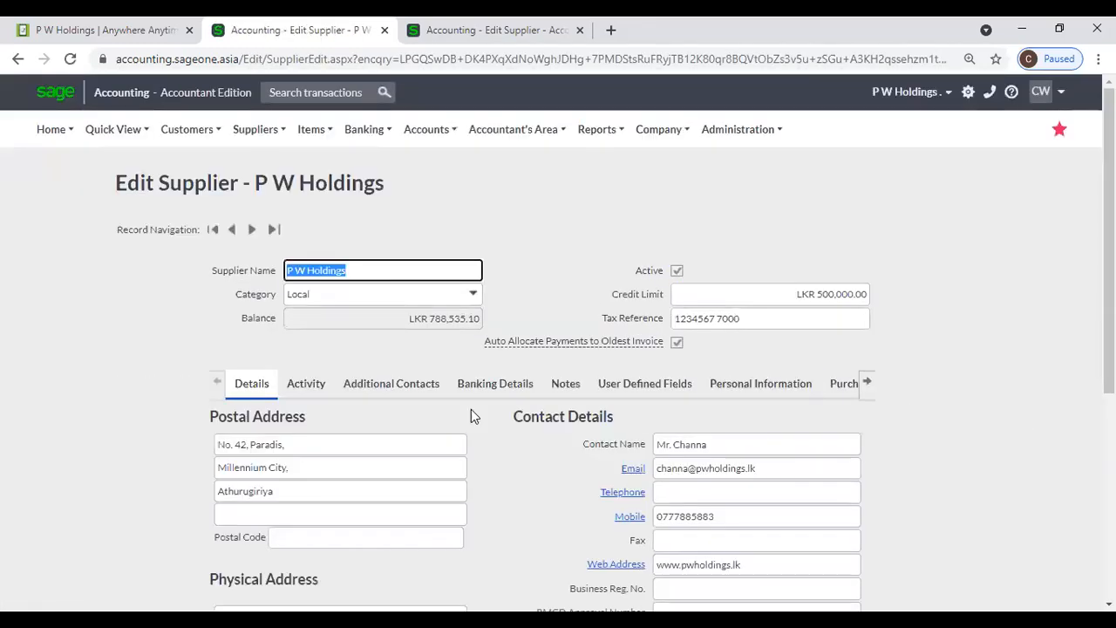
- Review P W Holdings' activity summary and its Supplier Invoices detail, returning to the summary
scroll(286, 402, "down", 1)
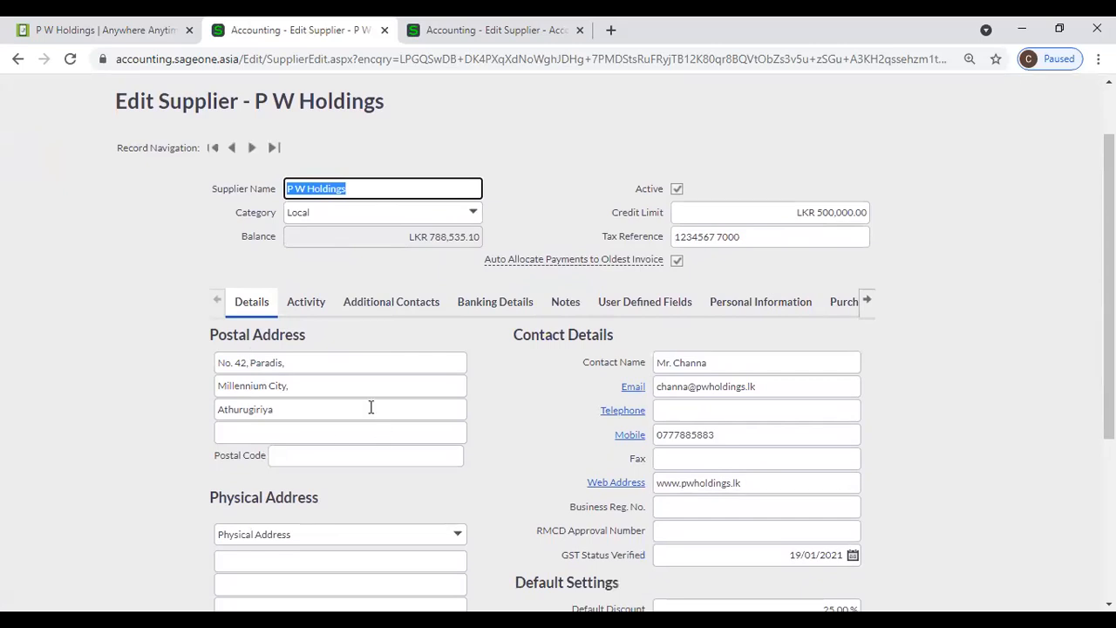
left_click(307, 314)
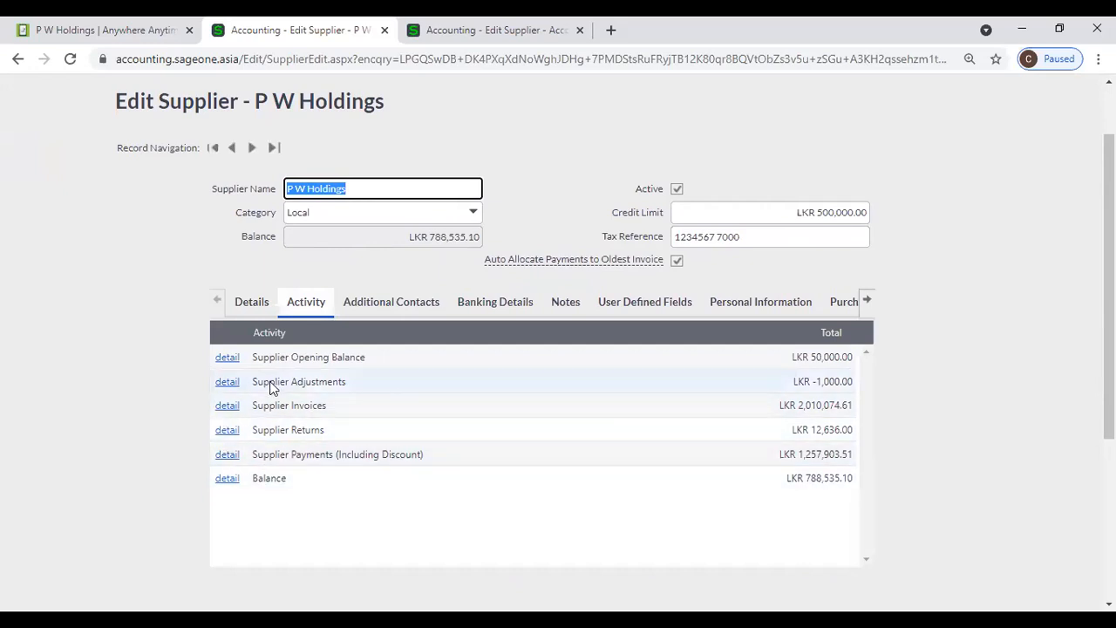
left_click(225, 410)
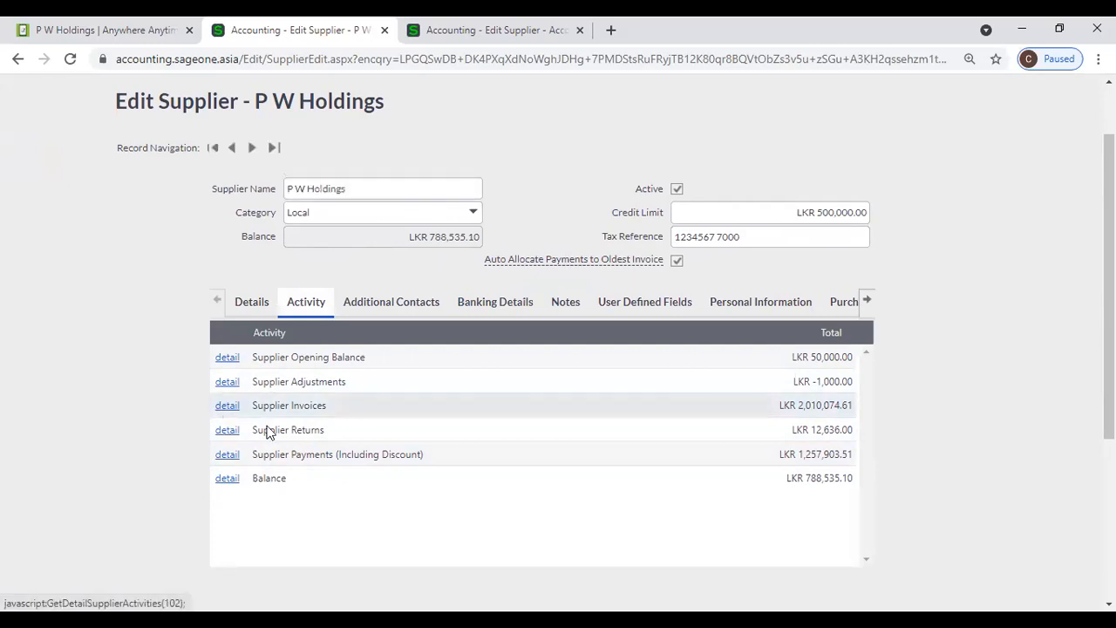
scroll(232, 384, "down", 5)
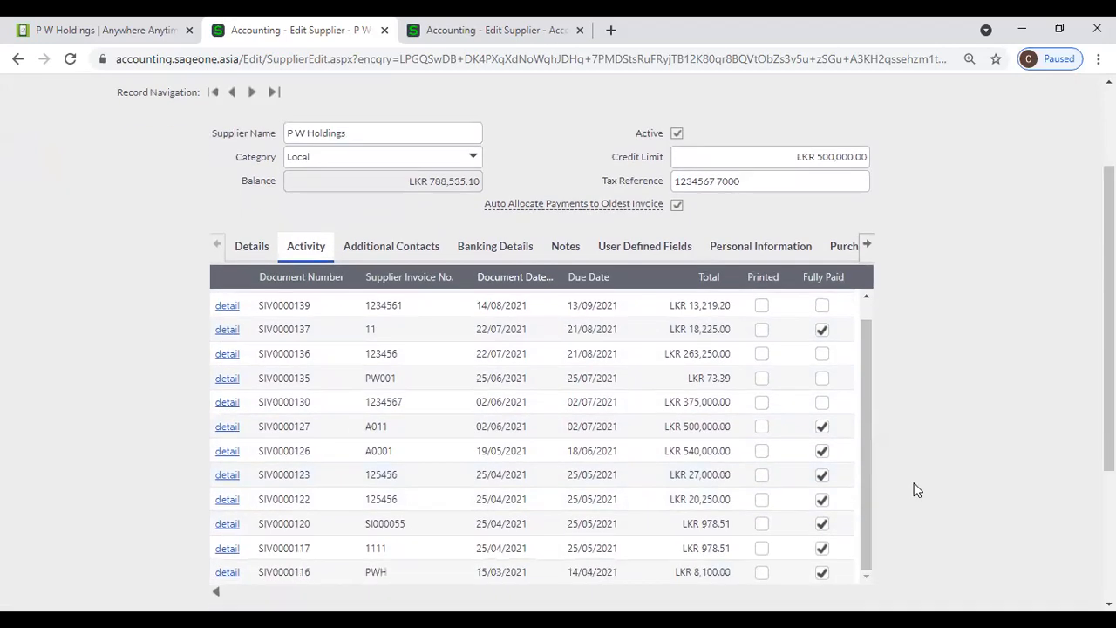
left_click(216, 486)
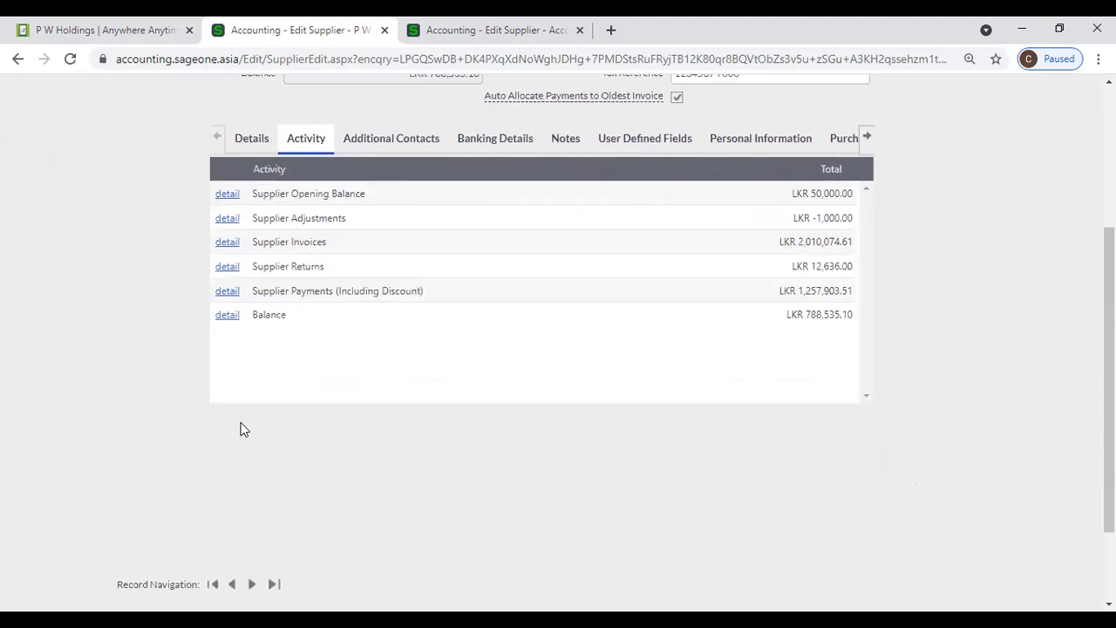
left_click(225, 245)
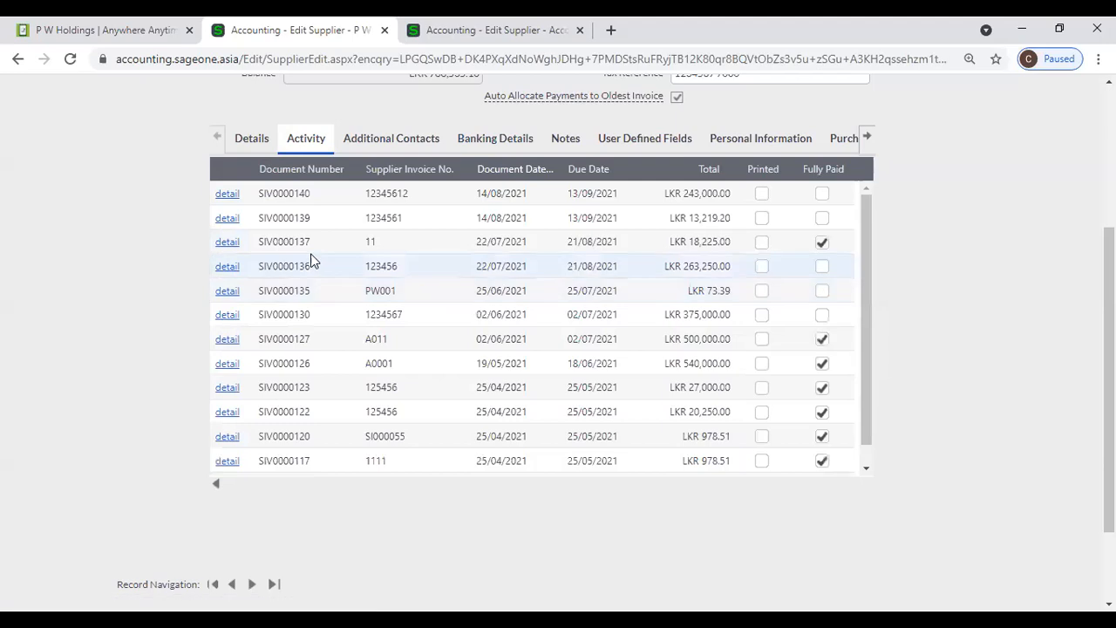
left_click(218, 487)
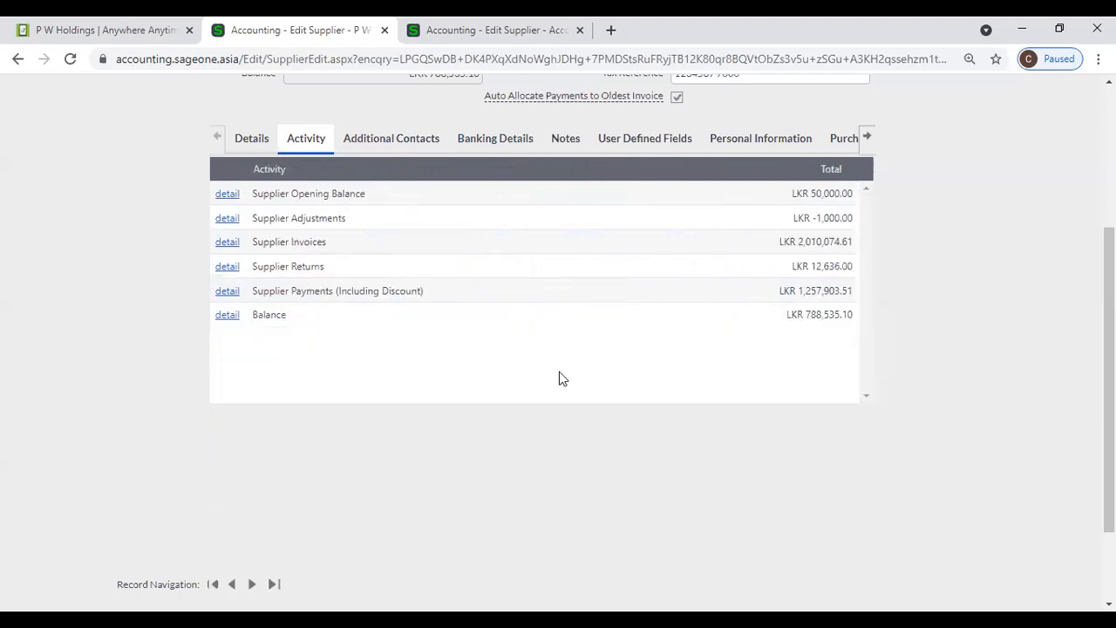
- Go through the first additional contact's name, designation, telephone, fax and mobile cells
left_click(397, 140)
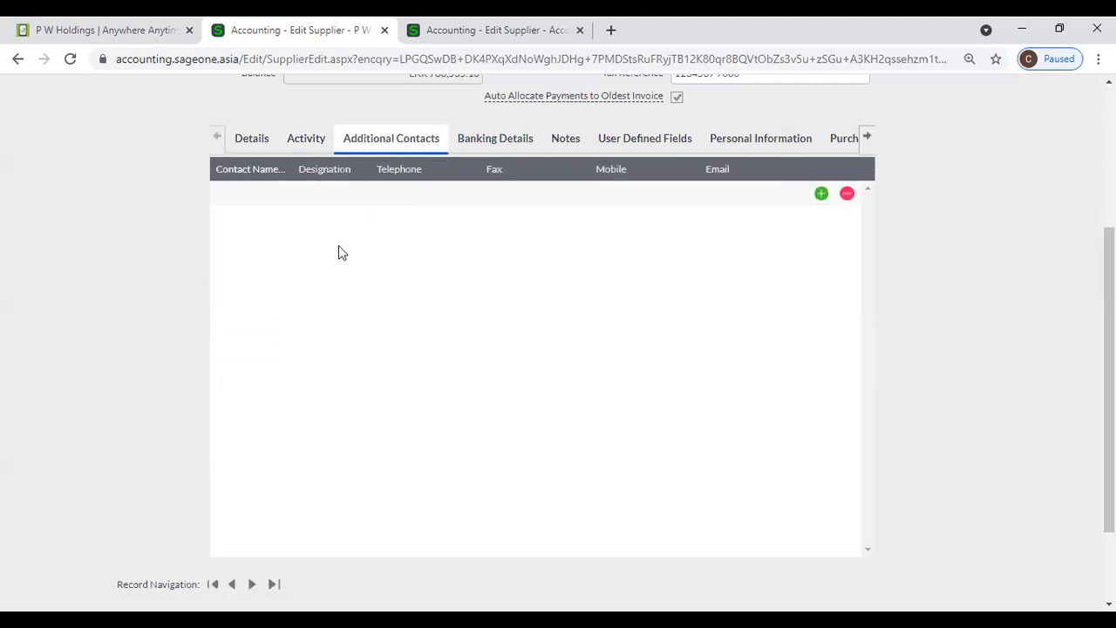
left_click(252, 141)
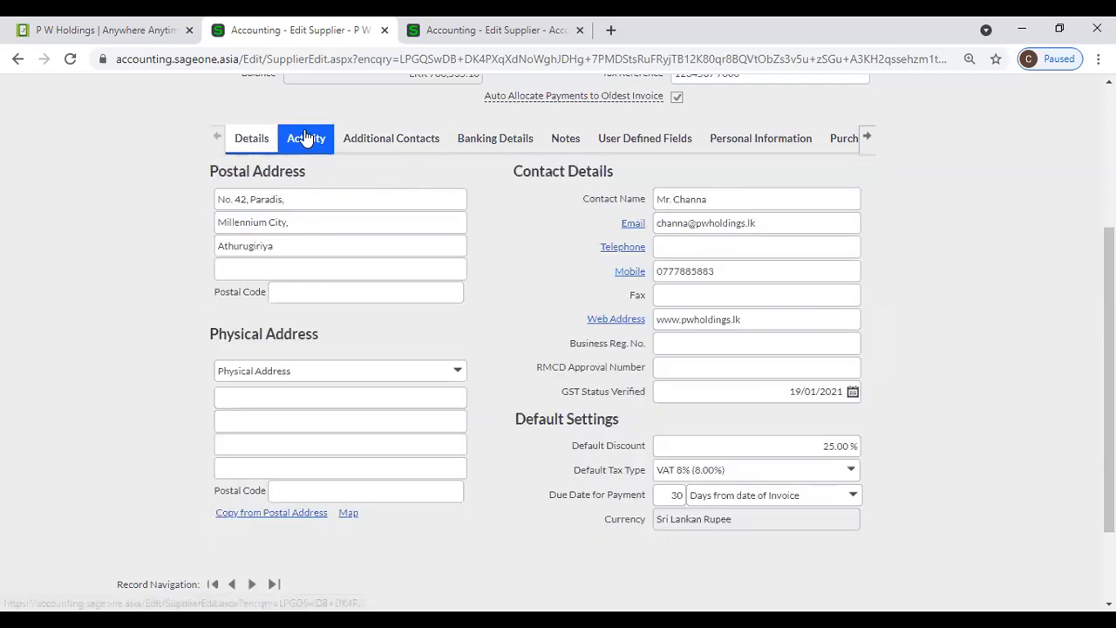
left_click(367, 138)
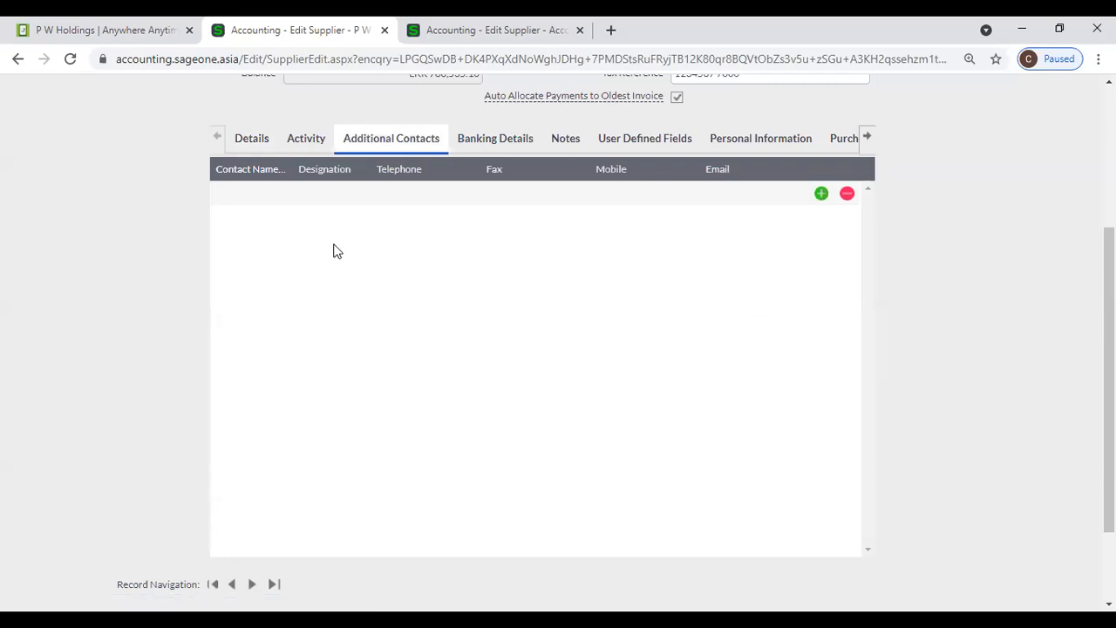
left_click(277, 198)
left_click(337, 198)
left_click(411, 196)
left_click(504, 202)
left_click(658, 201)
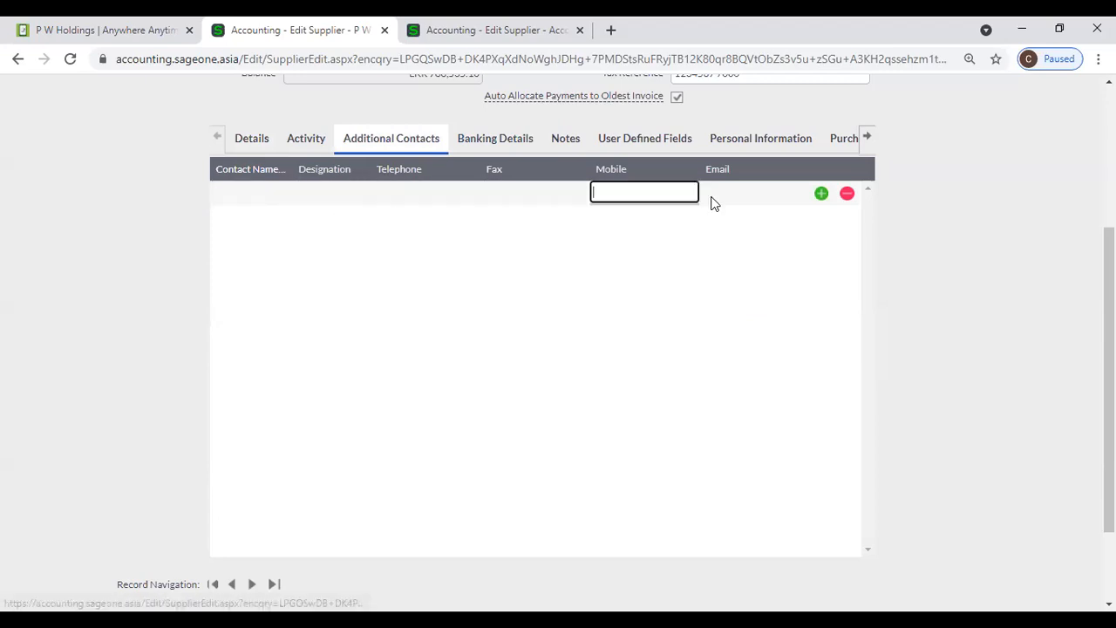
- Add two blank contact rows, then remove the extra third row
left_click(821, 194)
left_click(821, 217)
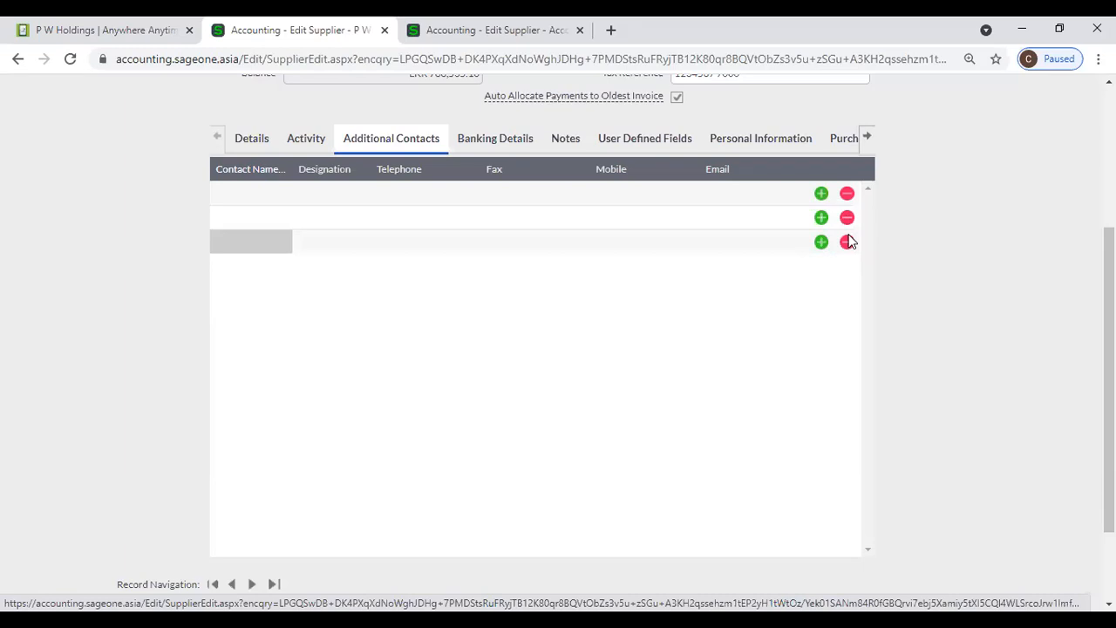
left_click(847, 241)
scroll(843, 249, "down", 2)
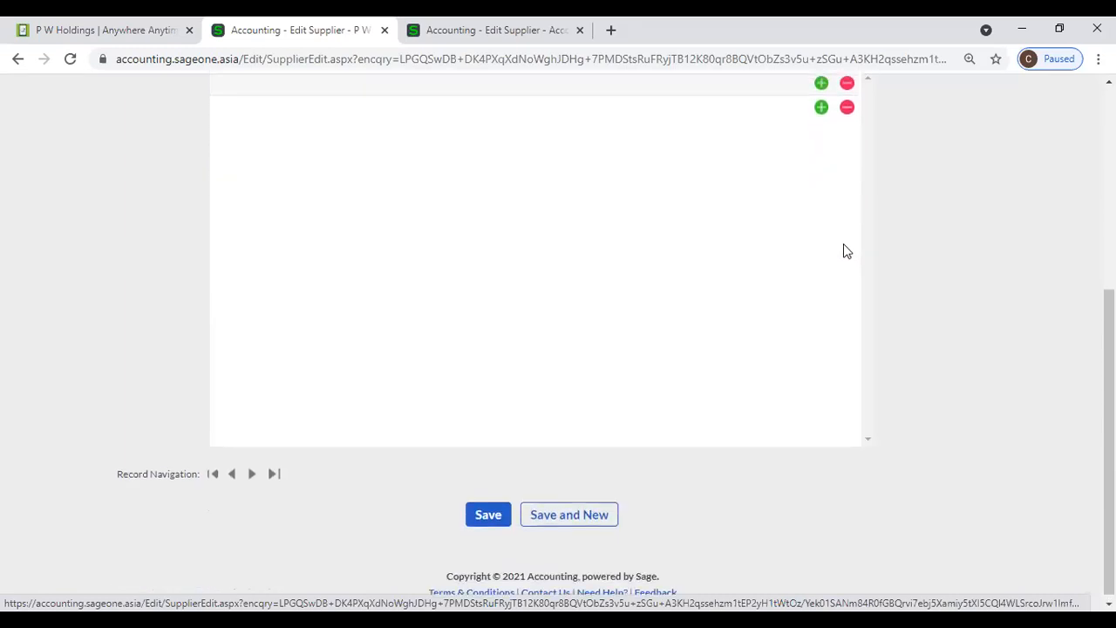
scroll(843, 249, "up", 3)
- Check P W Holdings' banking details, leaving the bank account type as (None)
left_click(486, 195)
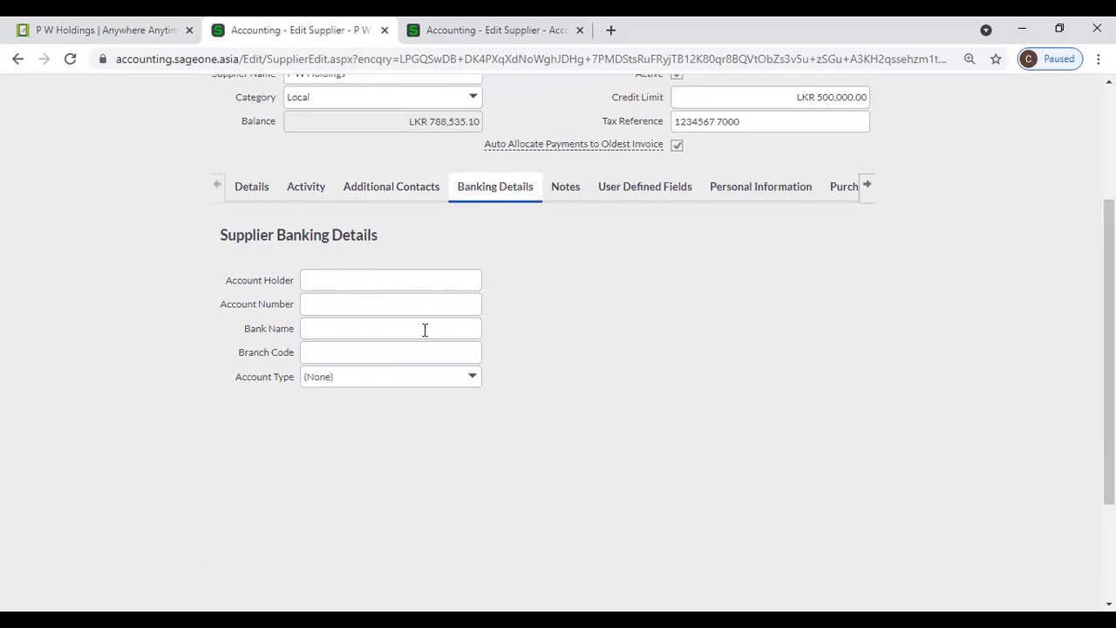
left_click(471, 379)
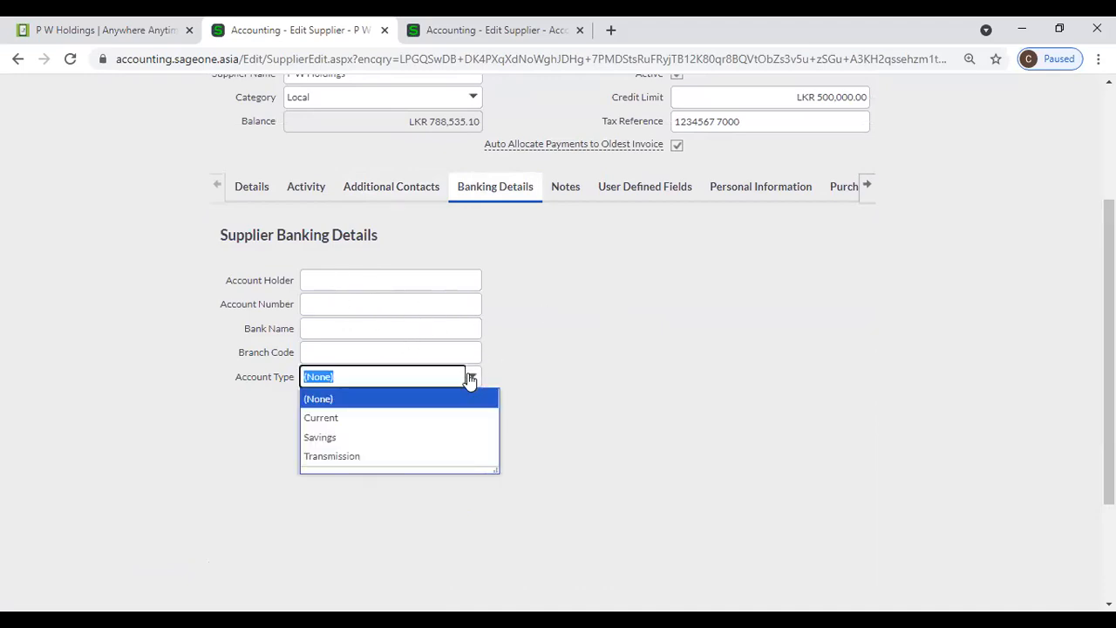
left_click(560, 366)
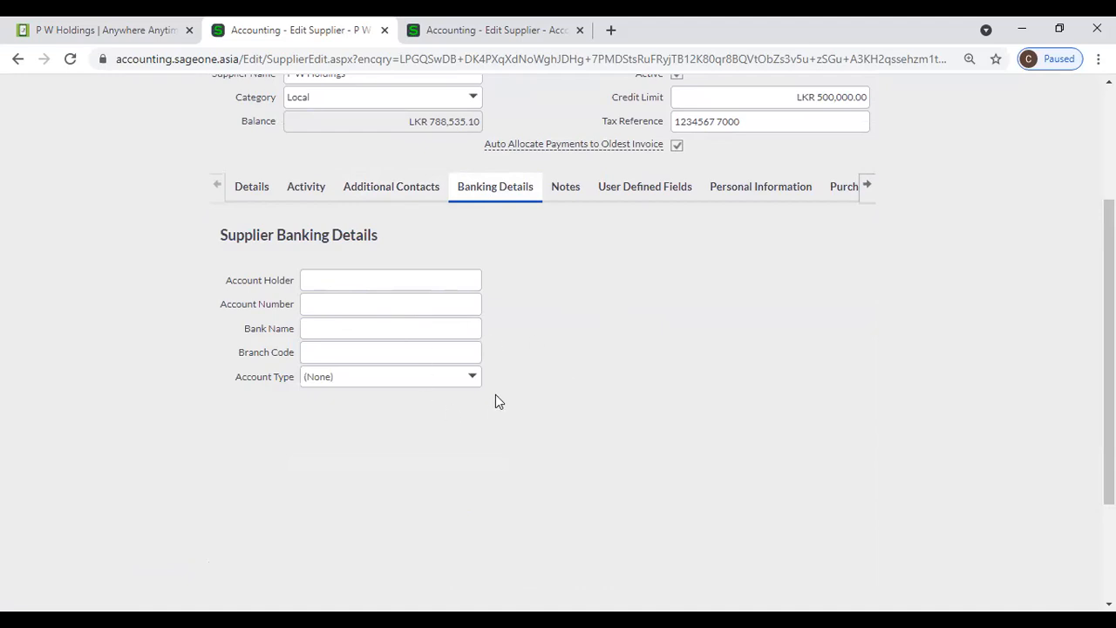
- Set the subject 'meeting' on the note with action date 14/05/2021
left_click(554, 192)
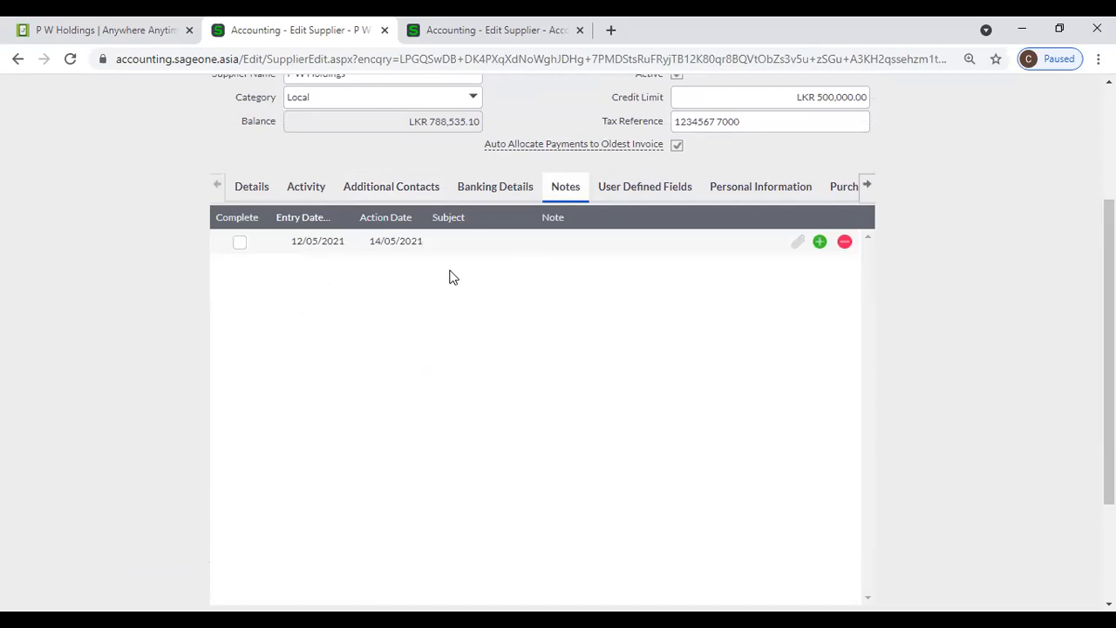
left_click(448, 241)
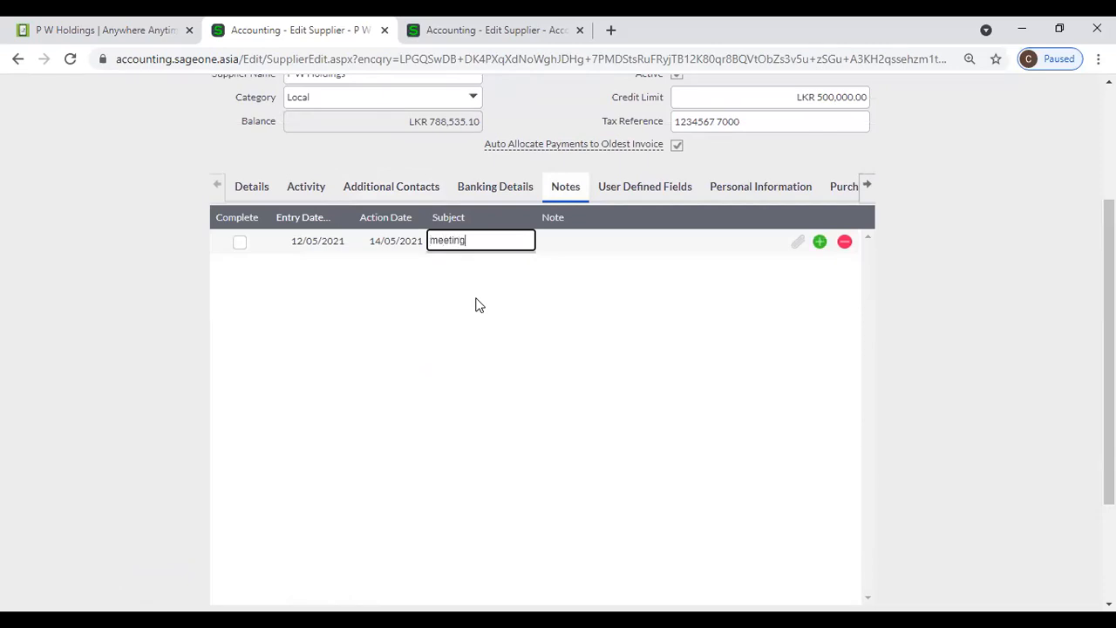
left_click(447, 311)
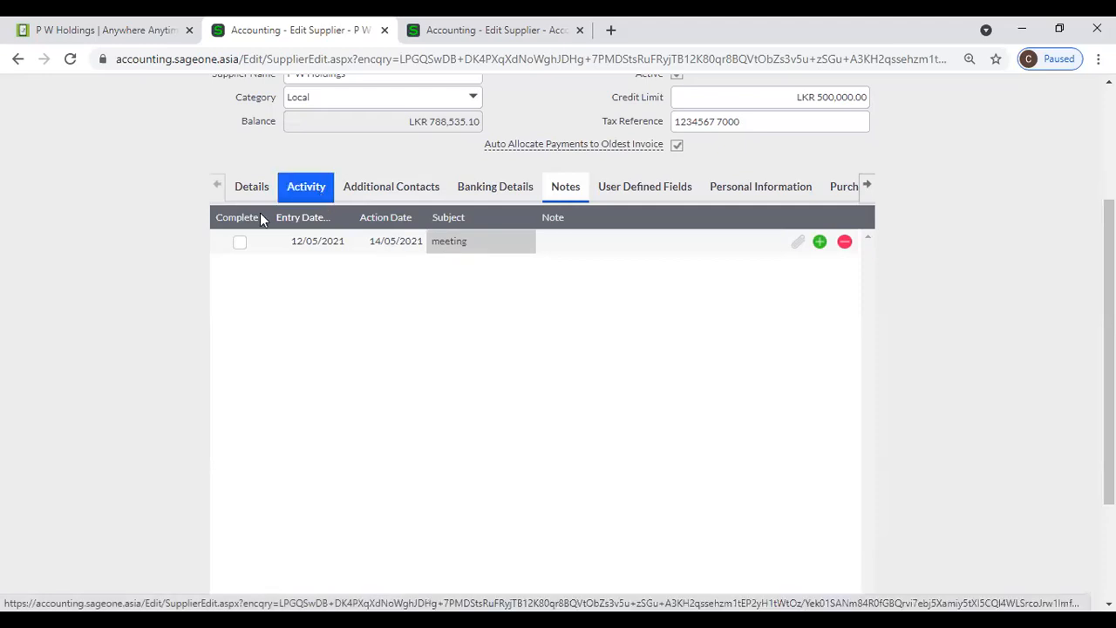
scroll(280, 239, "up", 3)
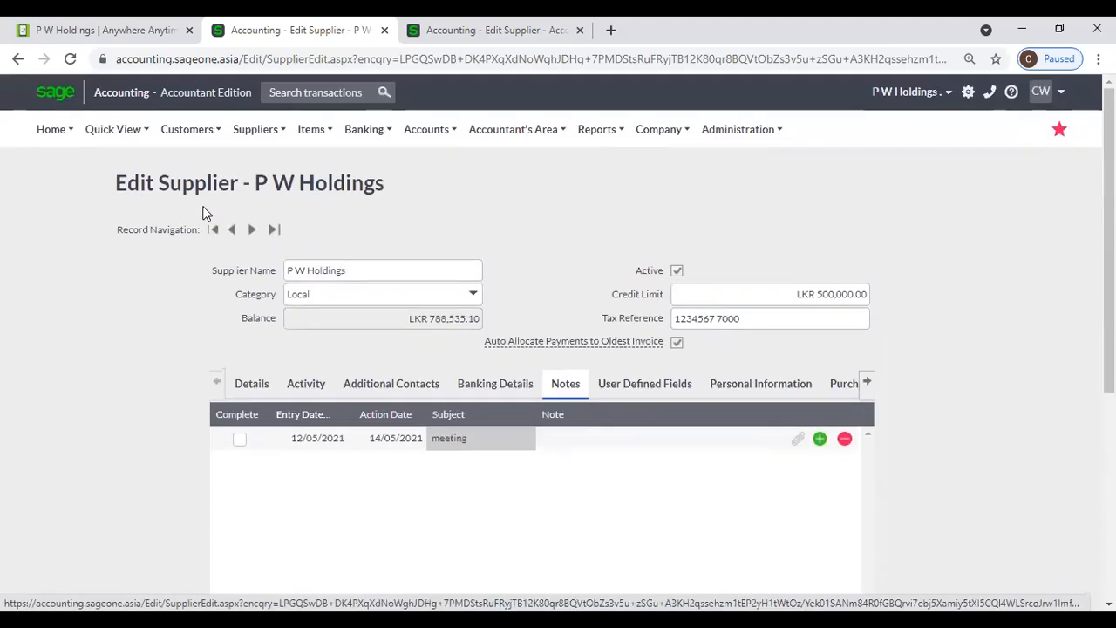
- Duplicate the supplier page into a new browser tab and go to Home > Dashboard
right_click(320, 31)
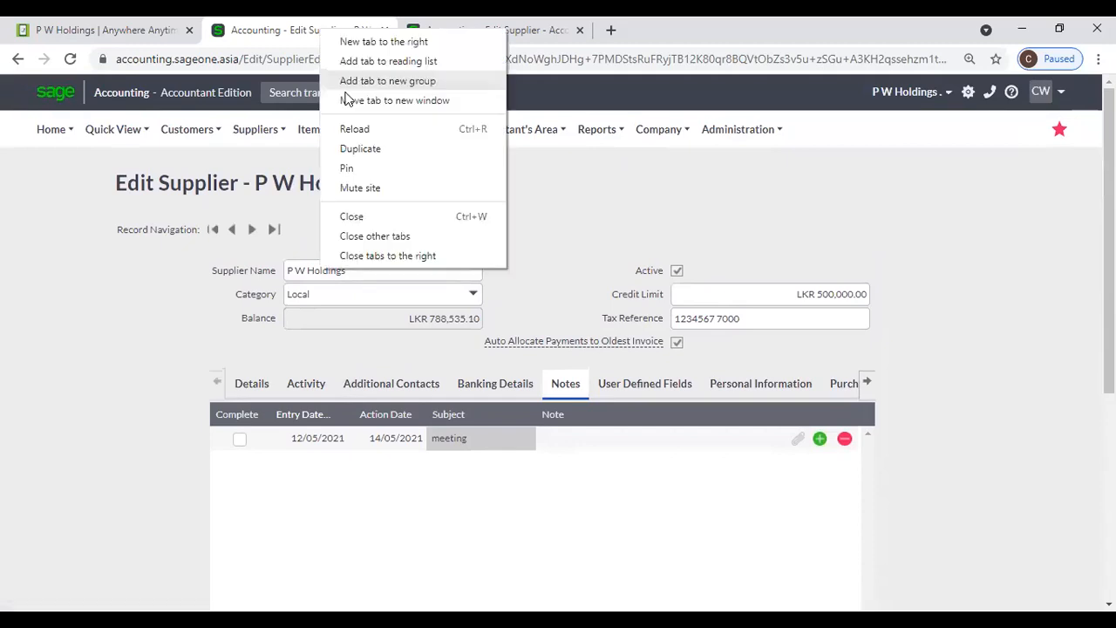
left_click(355, 150)
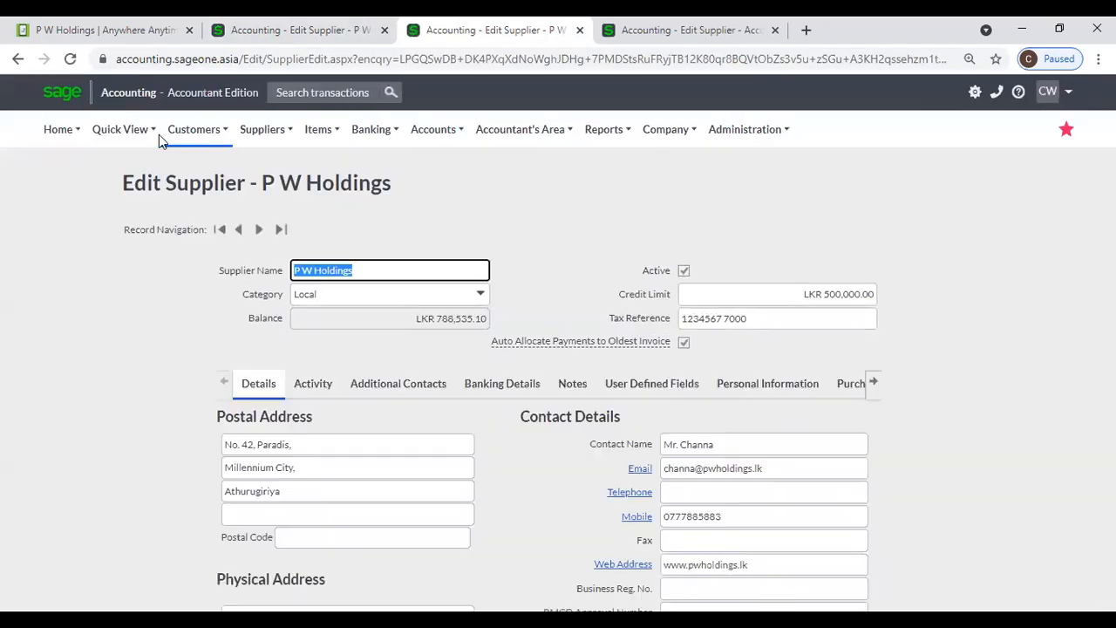
mouse_move(107, 140)
mouse_move(54, 137)
left_click(65, 162)
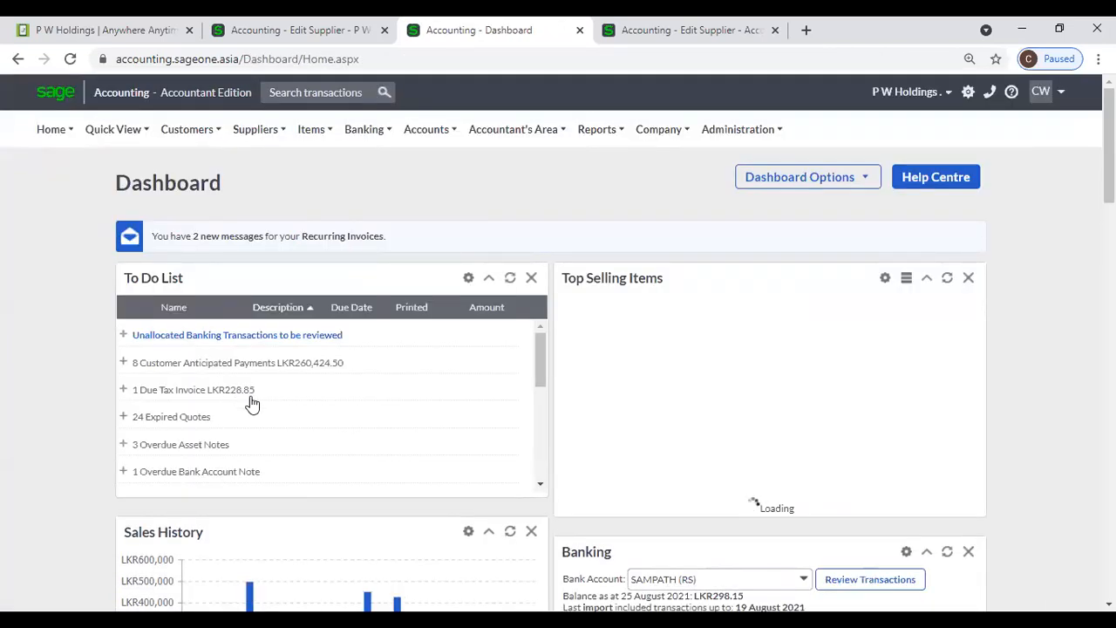
- Expand '3 Overdue Supplier Notes' in the To Do List, showing P W Holdings' 14/05/2021 note
scroll(250, 403, "down", 1)
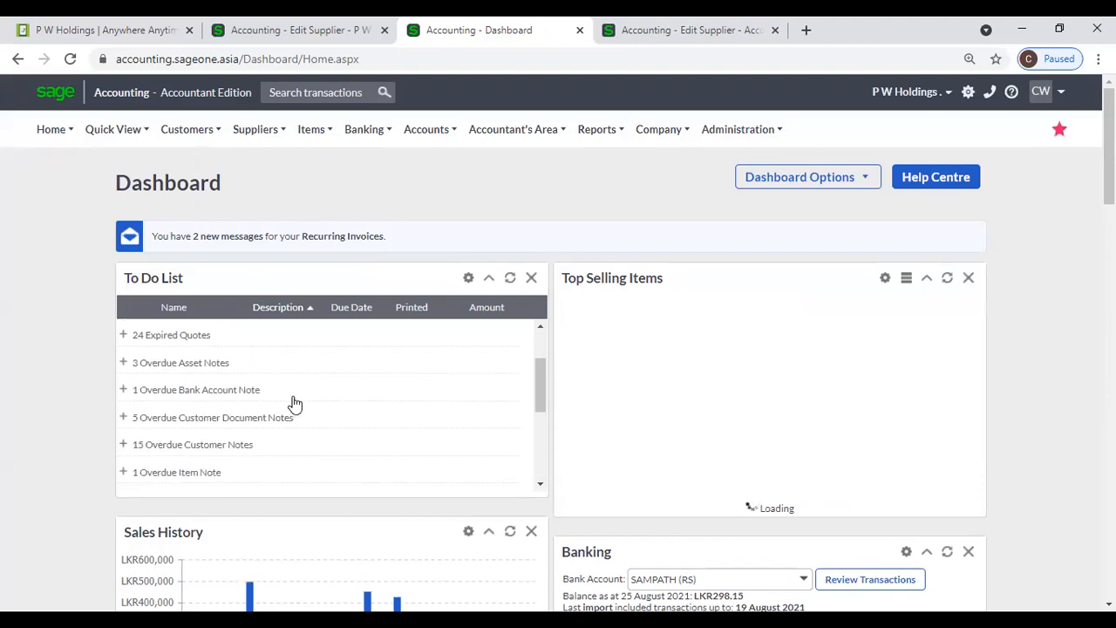
scroll(294, 403, "down", 1)
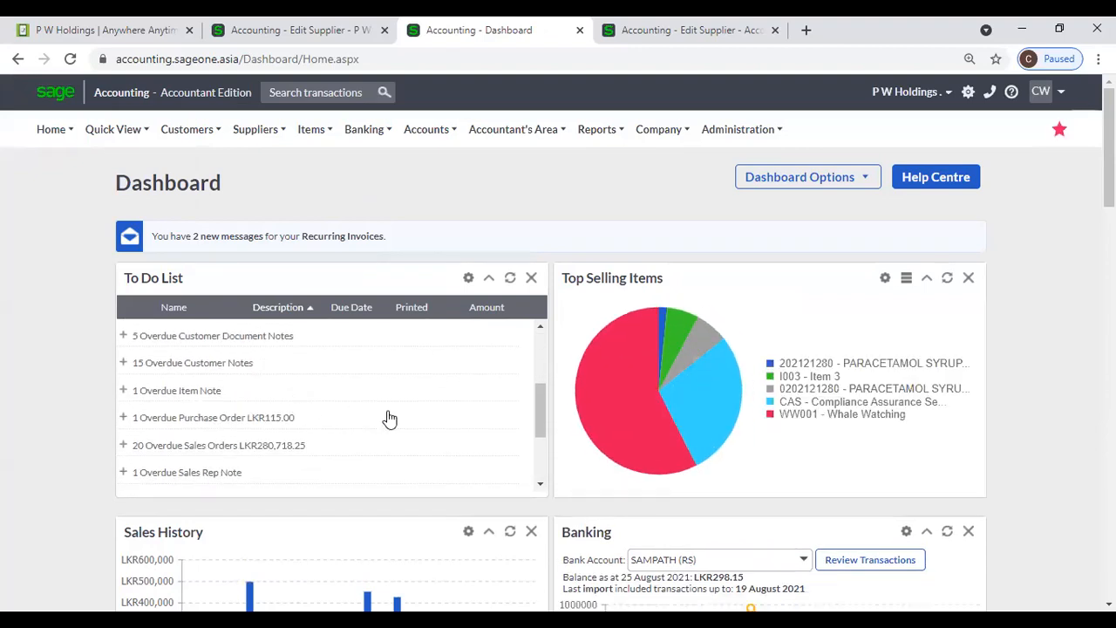
scroll(390, 419, "down", 1)
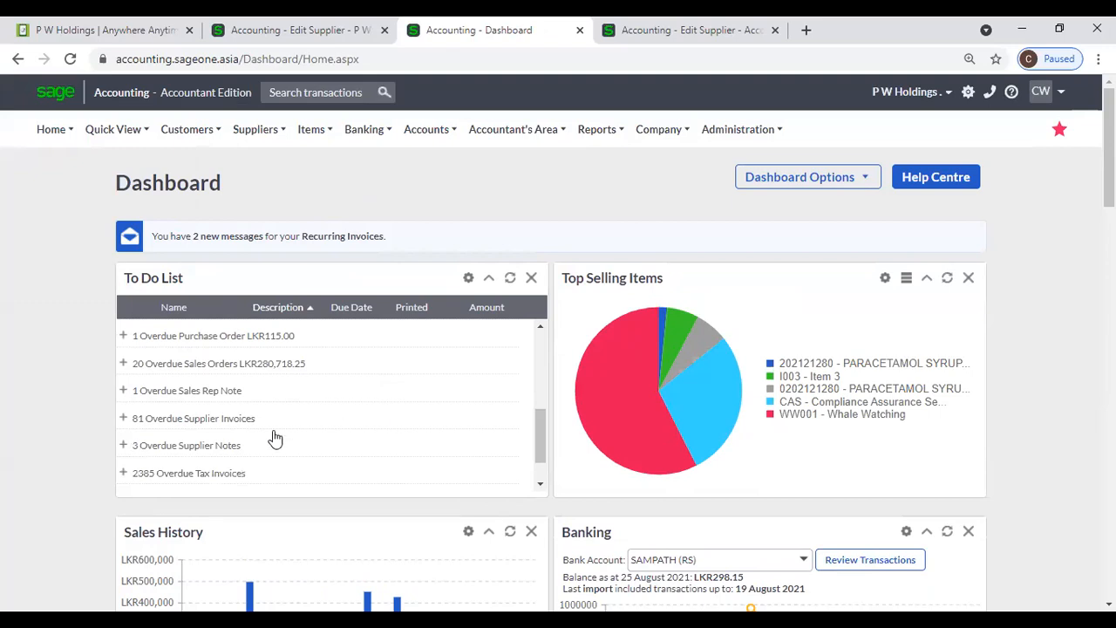
left_click(123, 444)
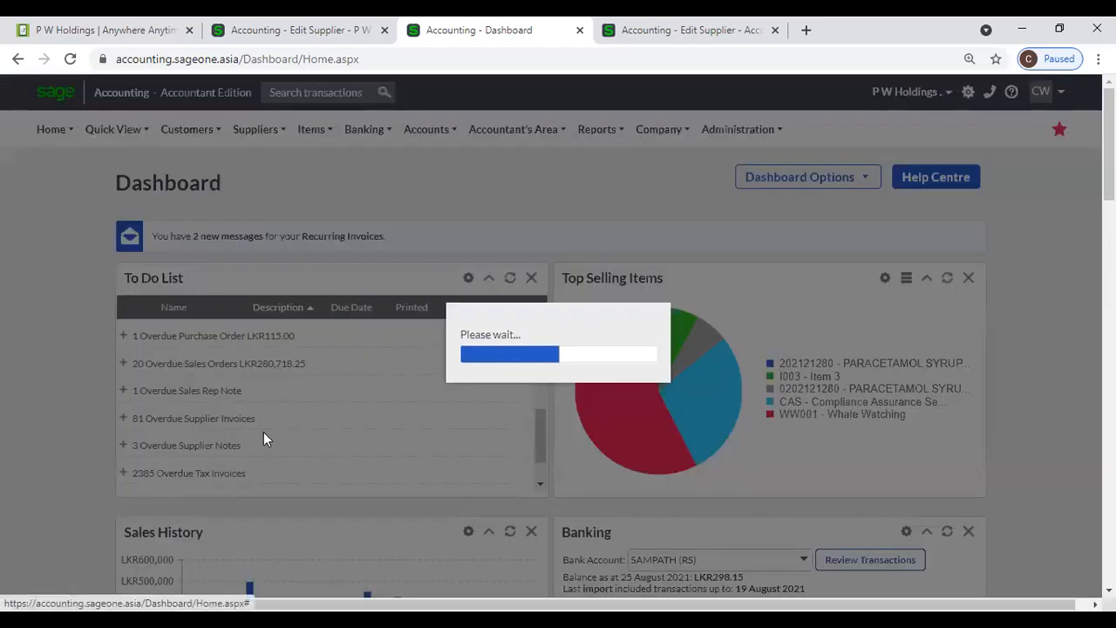
scroll(265, 436, "down", 2)
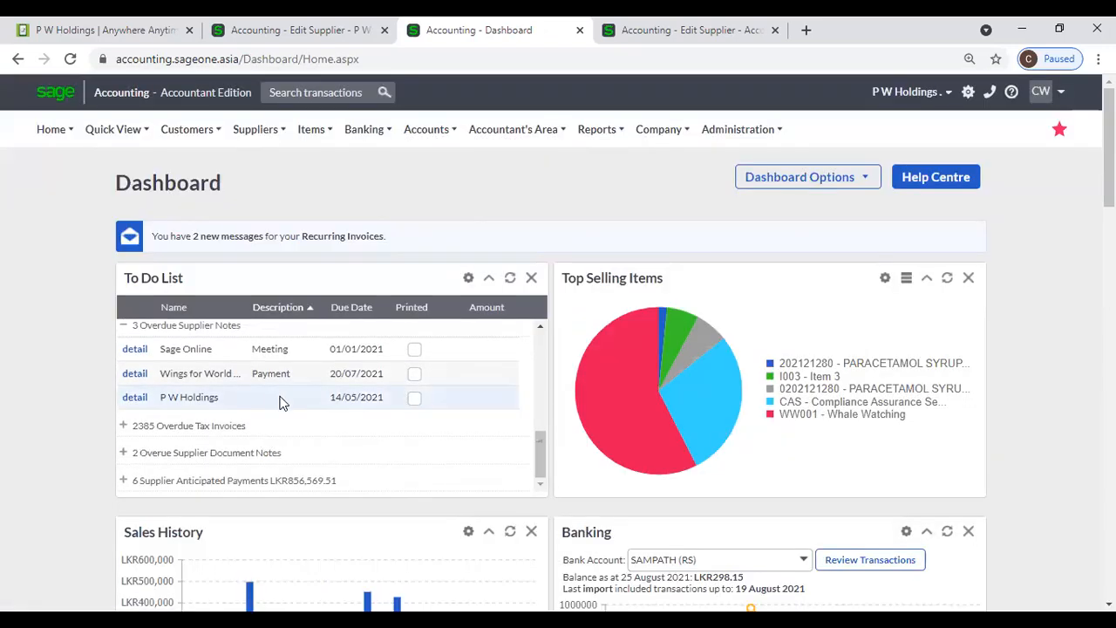
- Back on Edit Supplier, check the note's Attachments dialog, close it, and show User Defined Fields
left_click(314, 40)
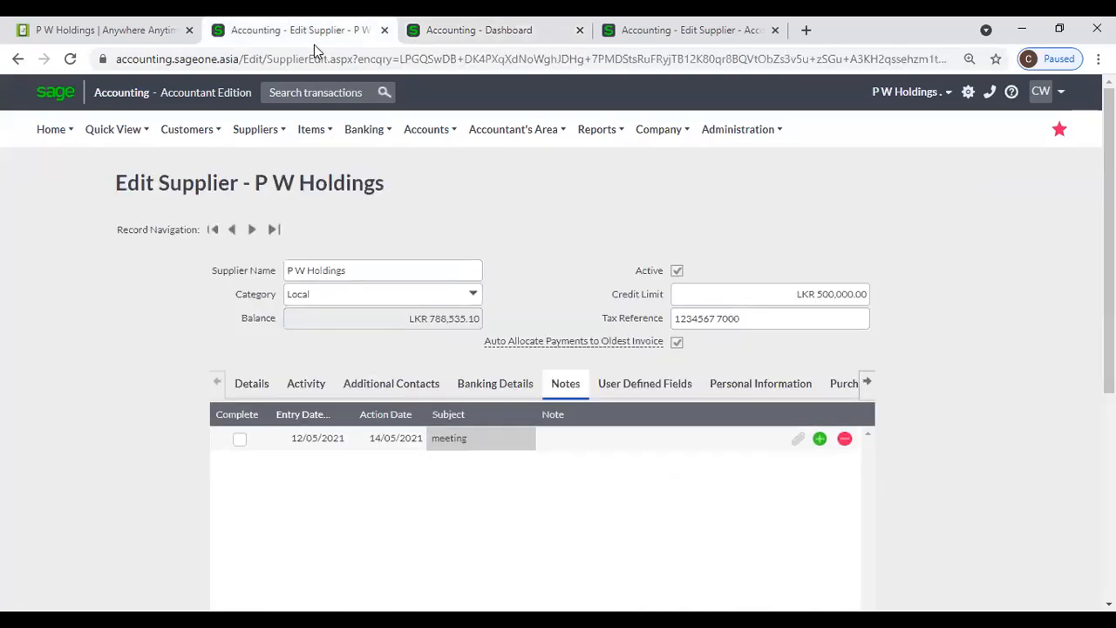
mouse_move(311, 129)
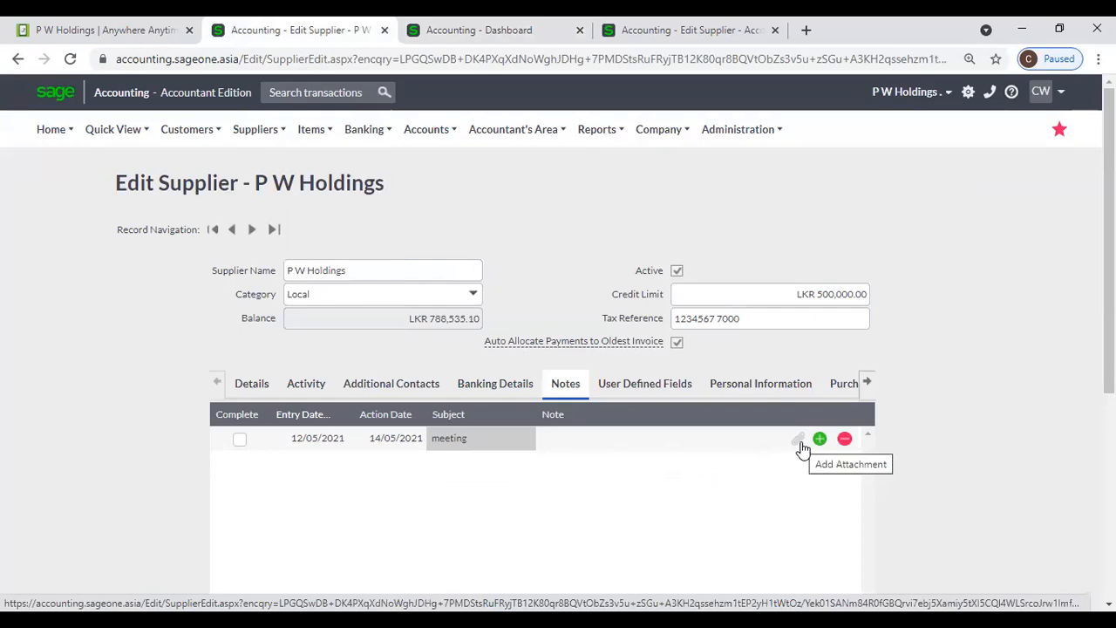
left_click(801, 445)
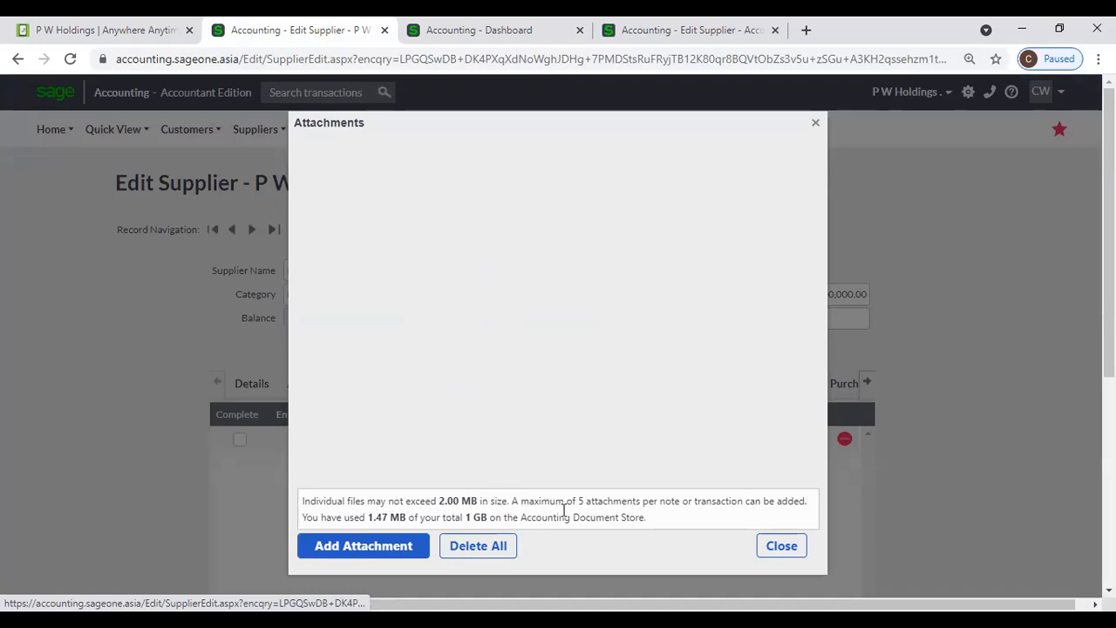
left_click(781, 547)
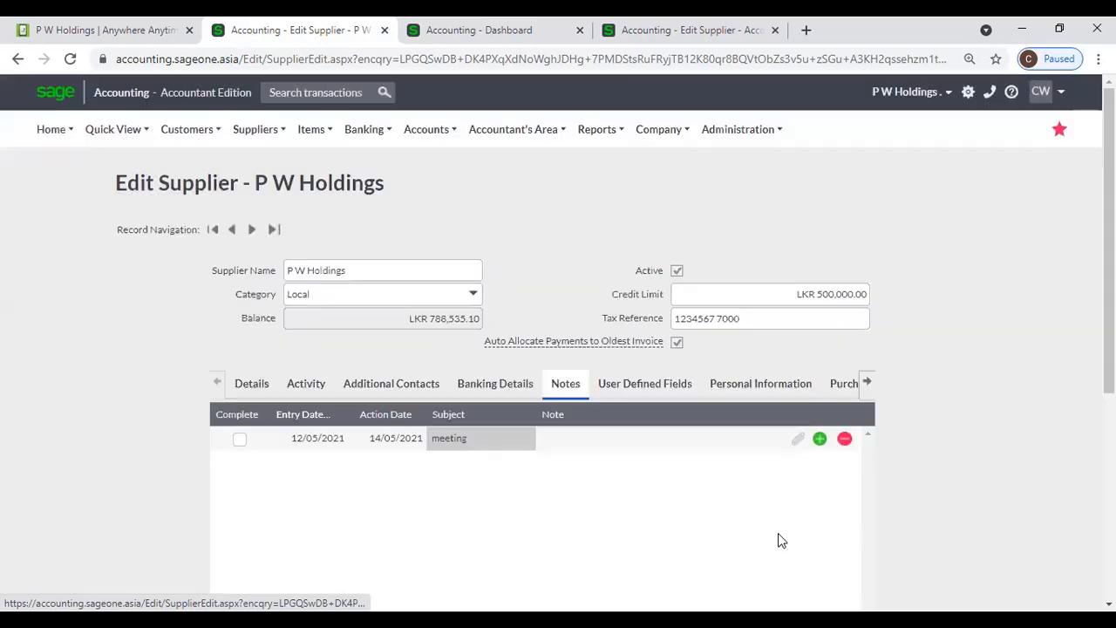
left_click(601, 397)
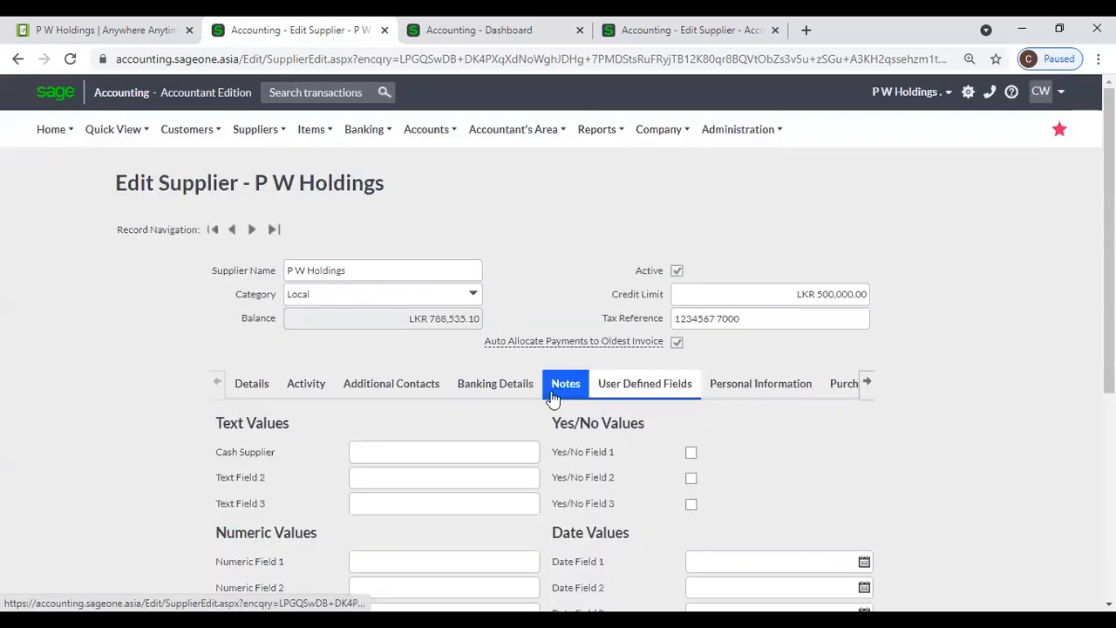
- Open Company Settings > User Defined Fields > Supplier in the Dashboard tab
left_click(238, 392)
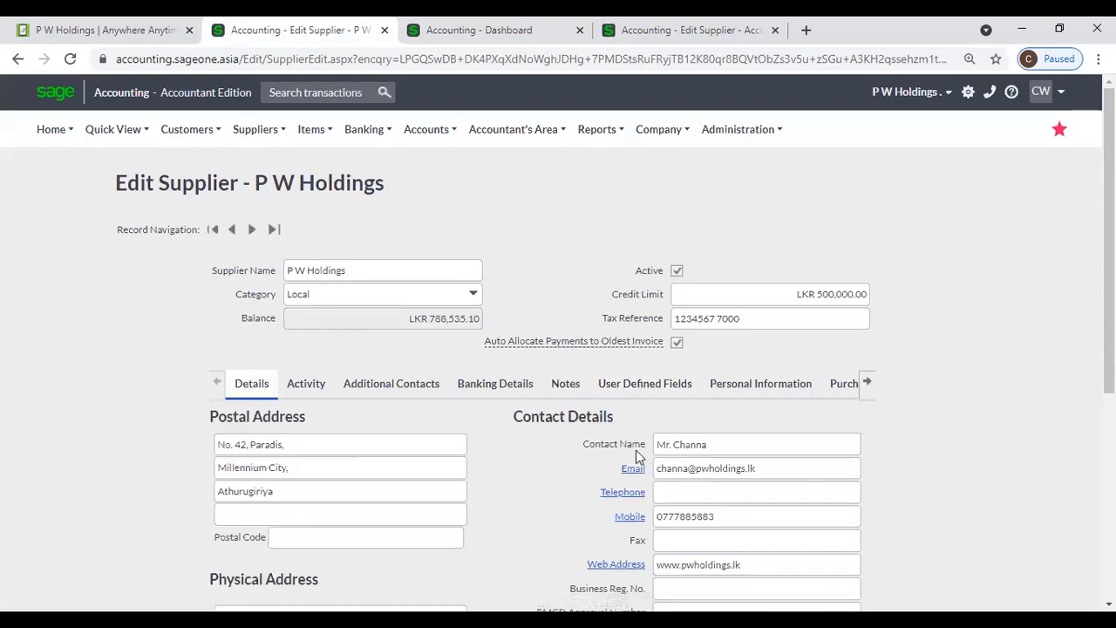
scroll(642, 471, "down", 2)
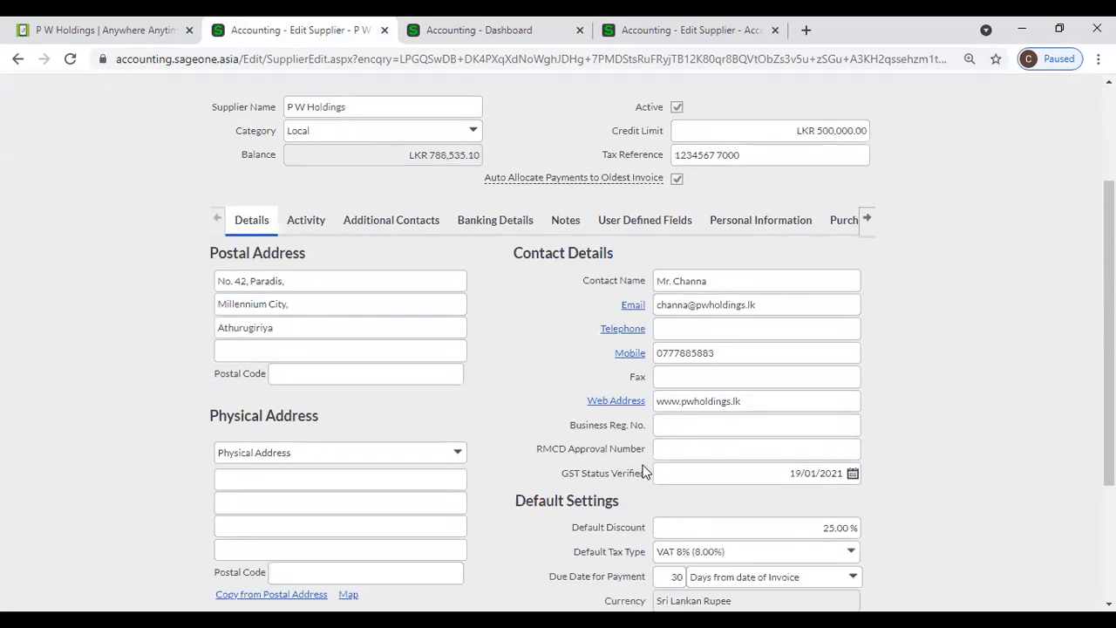
left_click(613, 228)
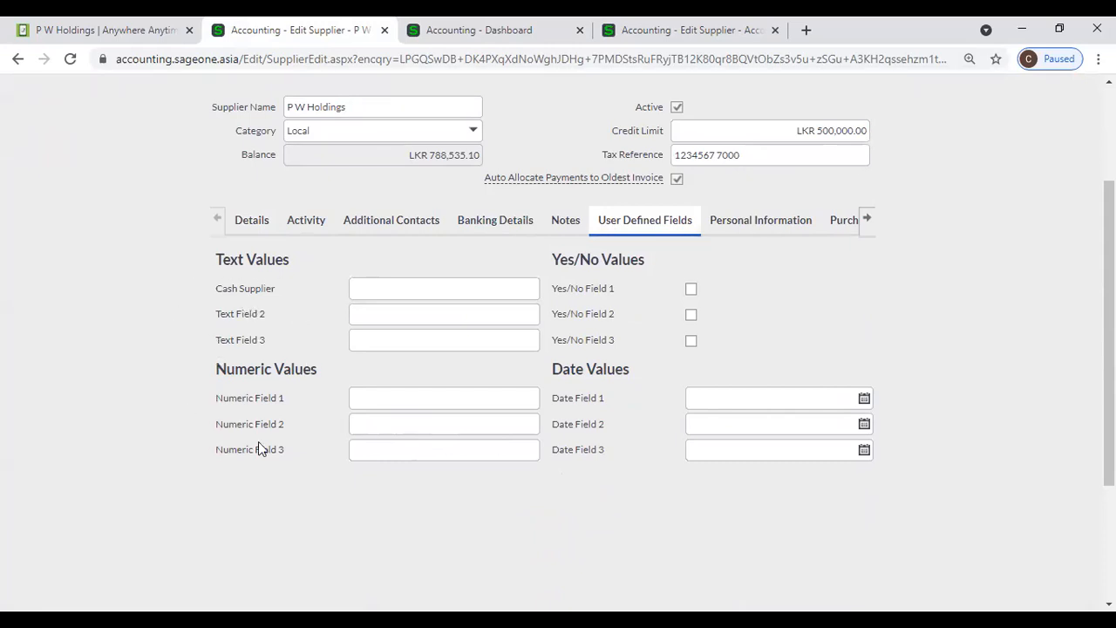
left_click(408, 36)
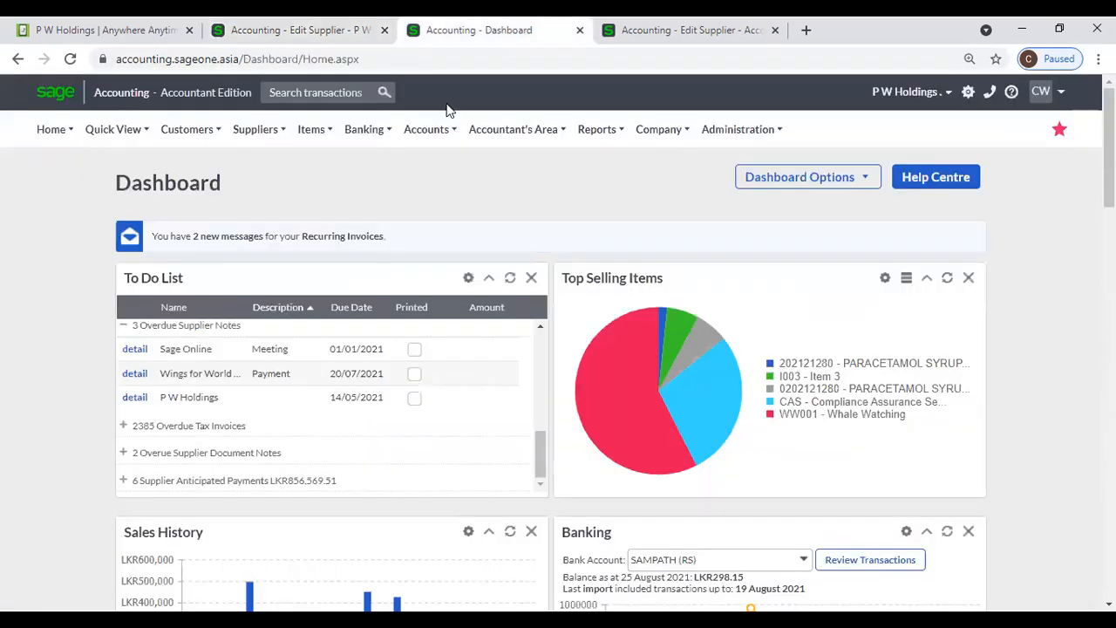
mouse_move(689, 132)
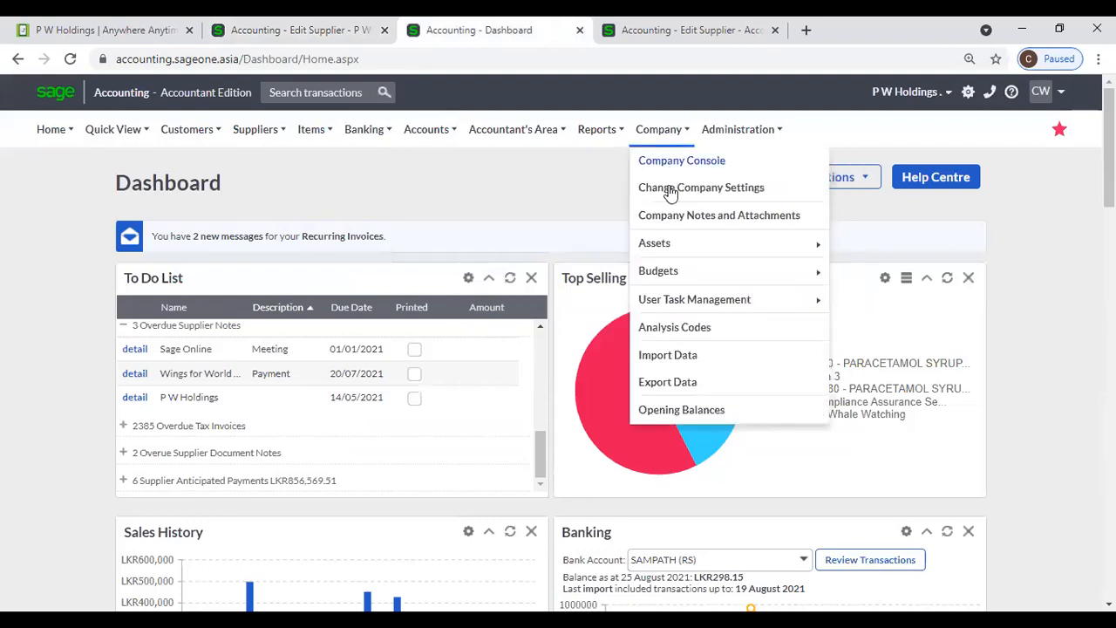
left_click(669, 189)
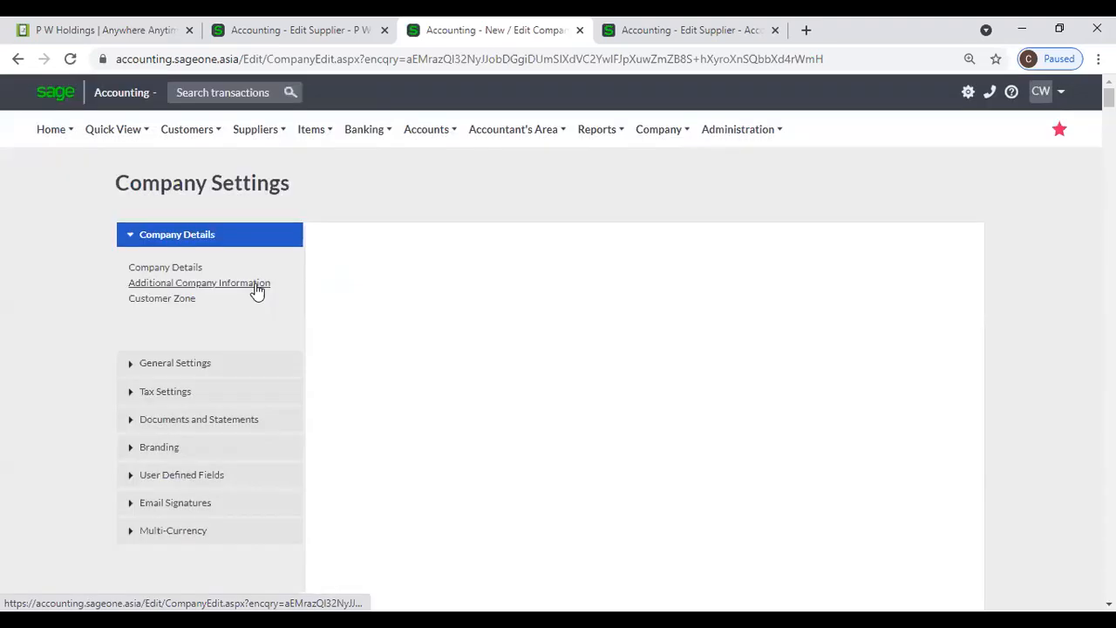
left_click(209, 475)
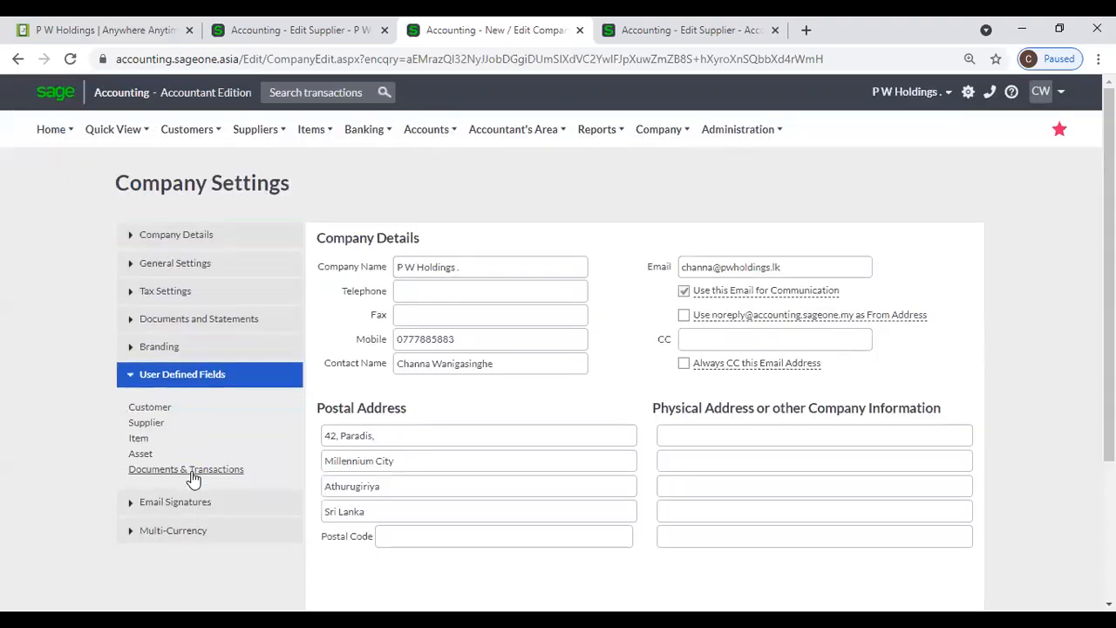
left_click(150, 422)
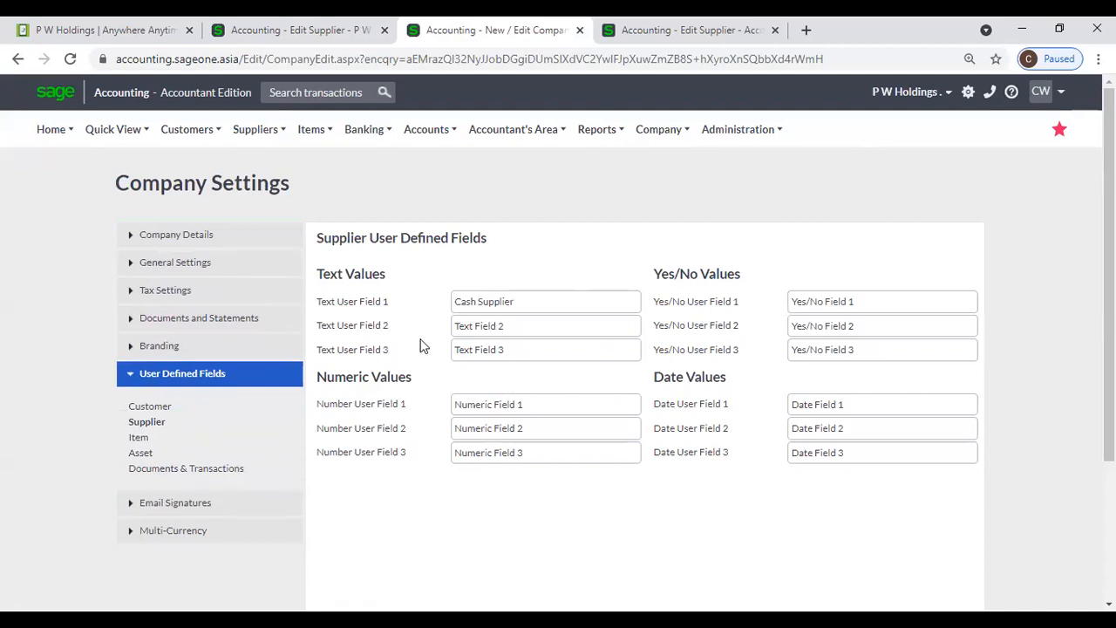
- Compare the supplier field labels with the record, then show P W Holdings' Personal Information
left_click(305, 30)
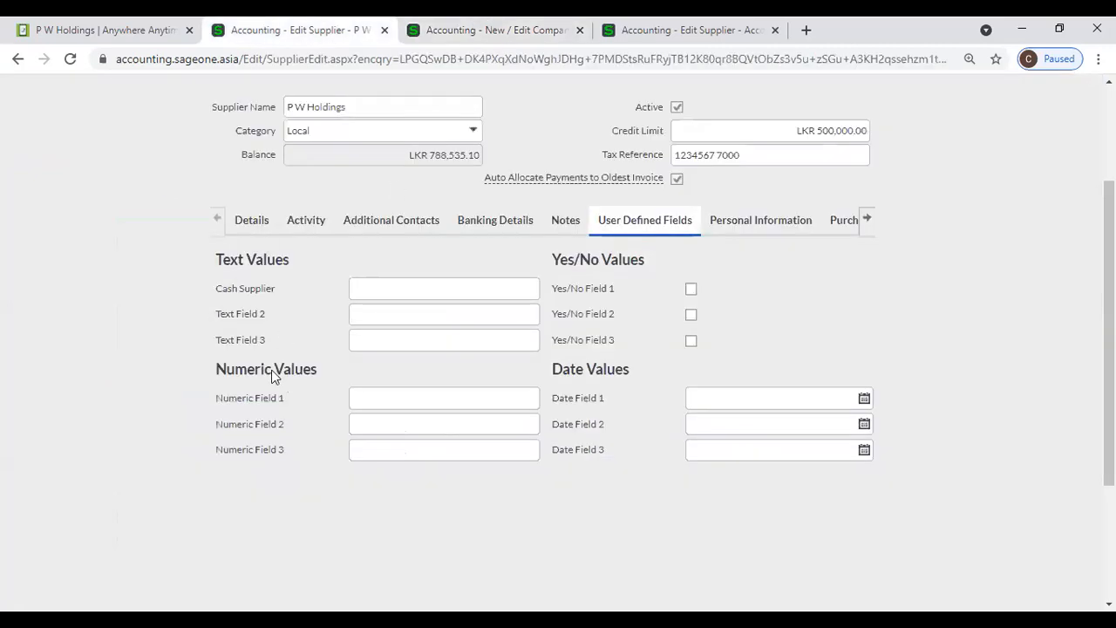
left_click(418, 30)
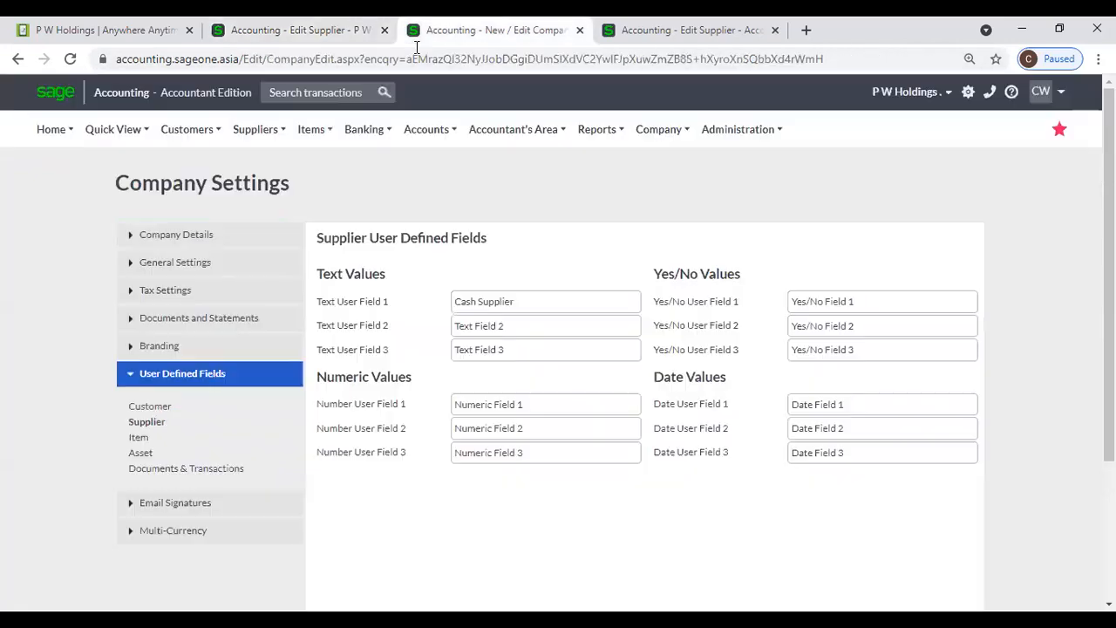
left_click(291, 31)
left_click(731, 226)
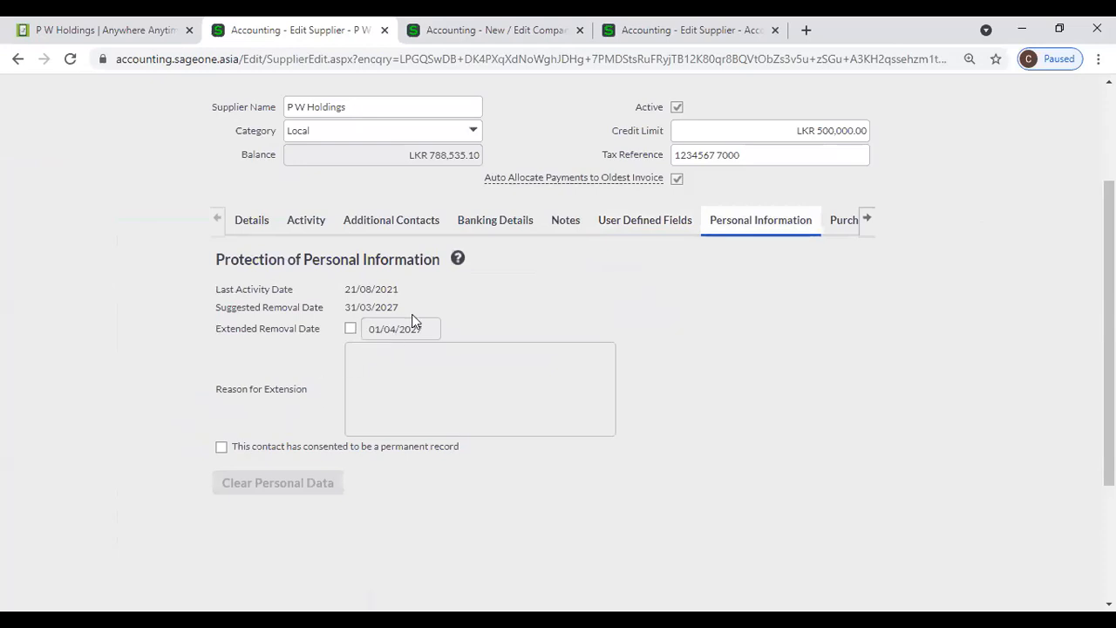
- Tick and untick Extended Removal Date, then show P W Holdings' Purchases Graph
left_click(351, 329)
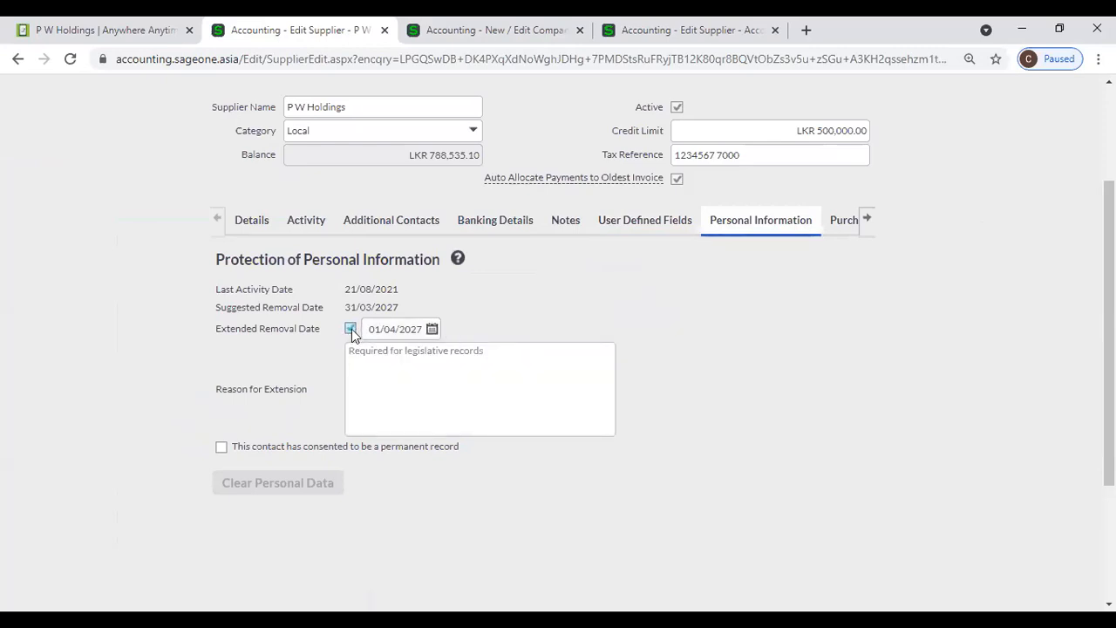
left_click(351, 329)
left_click(839, 225)
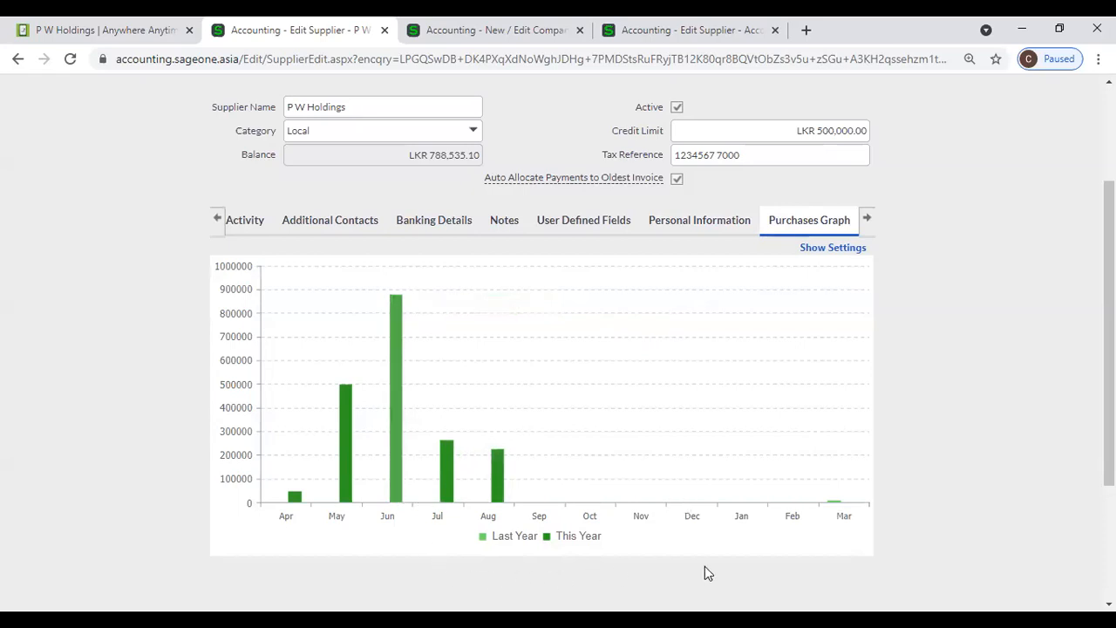
left_click(395, 429)
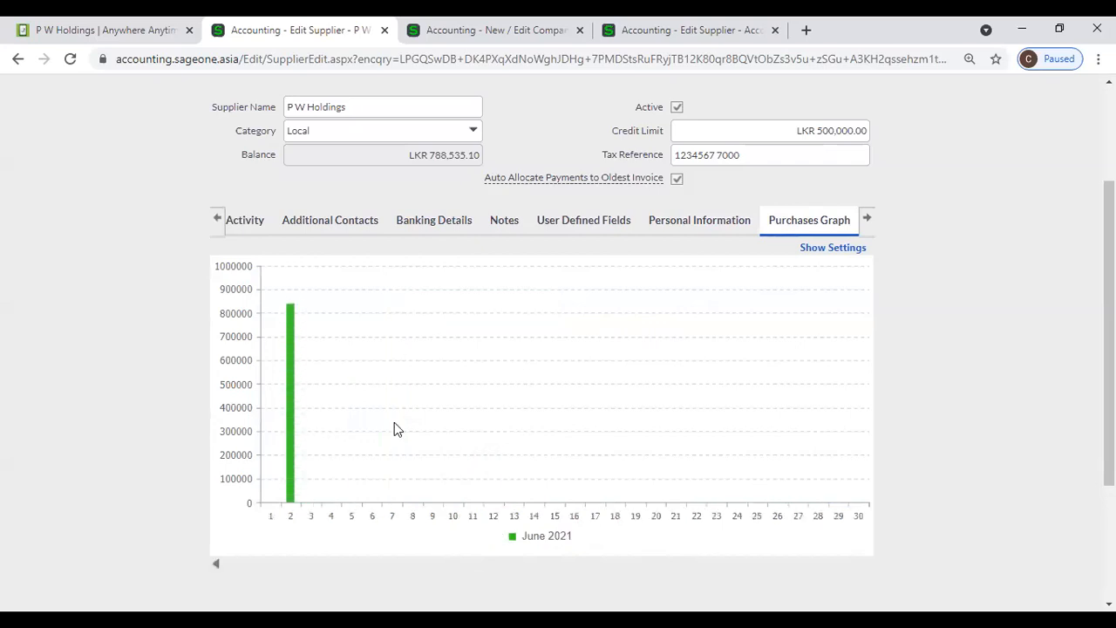
left_click(292, 463)
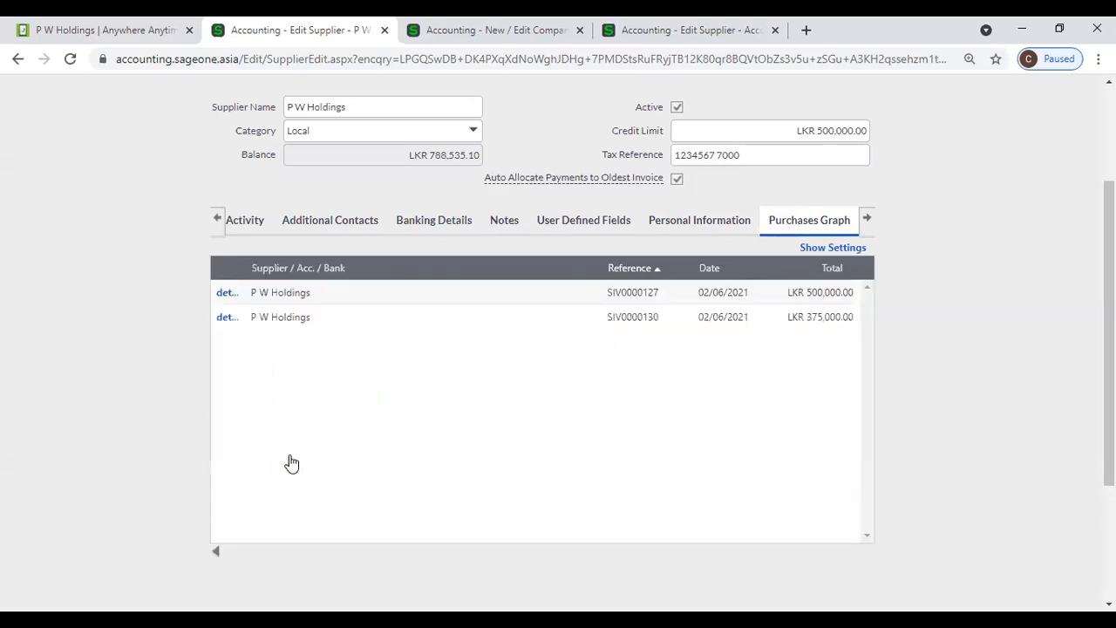
left_click(216, 551)
left_click(216, 566)
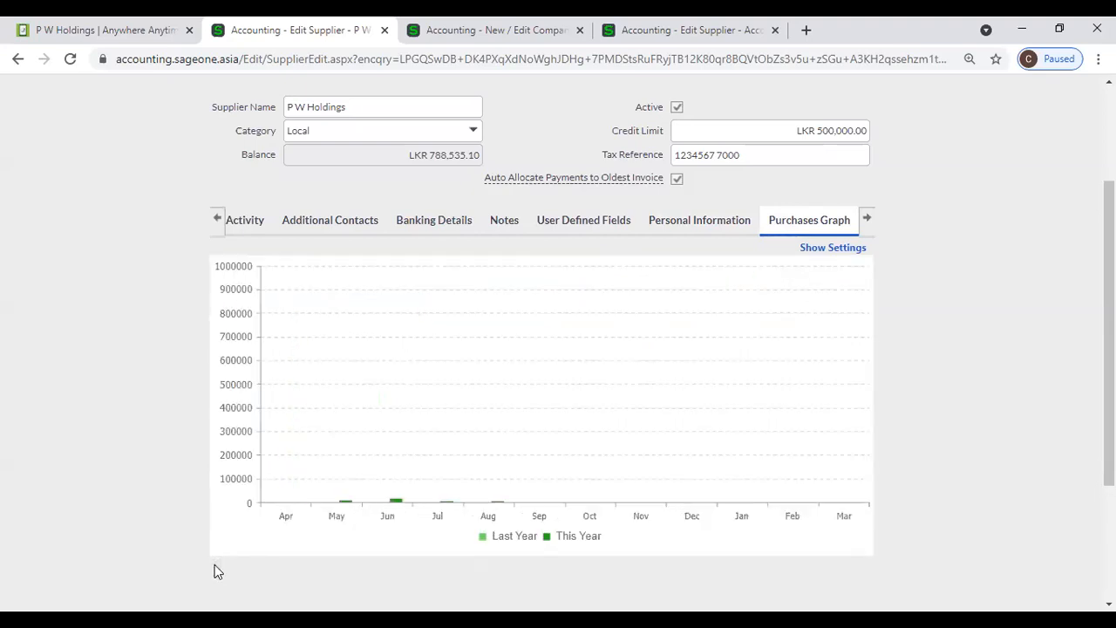
mouse_move(501, 490)
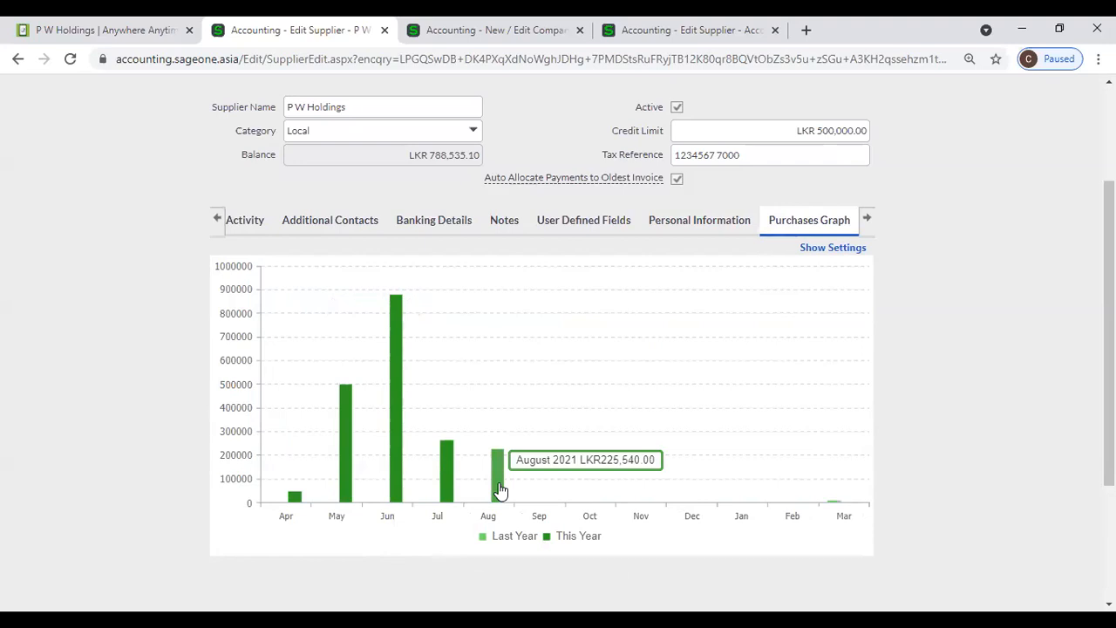
left_click(500, 490)
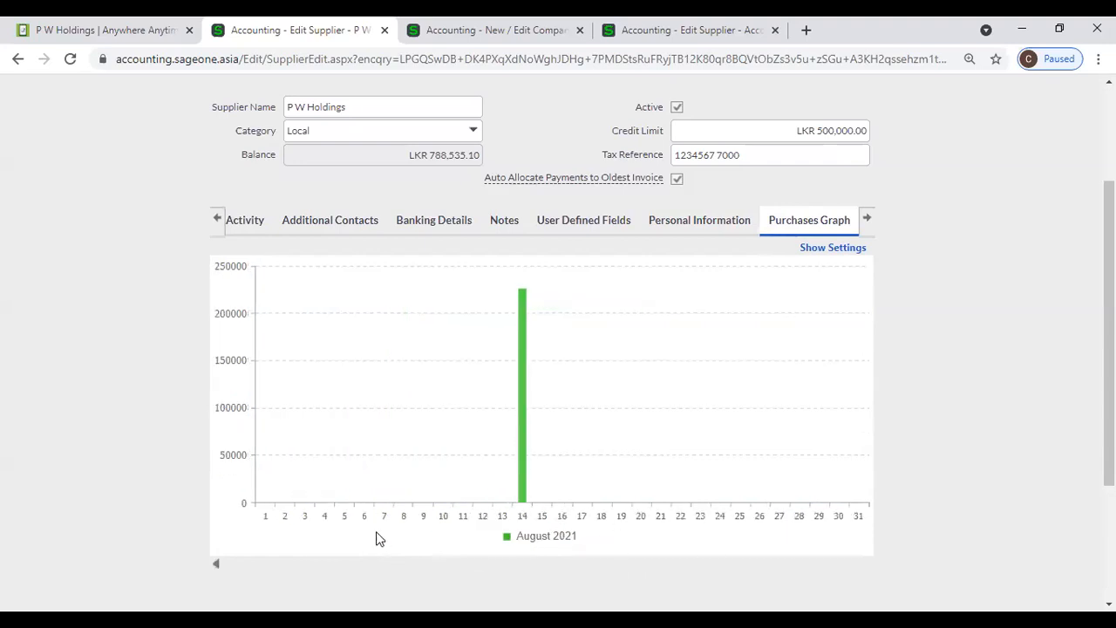
left_click(519, 495)
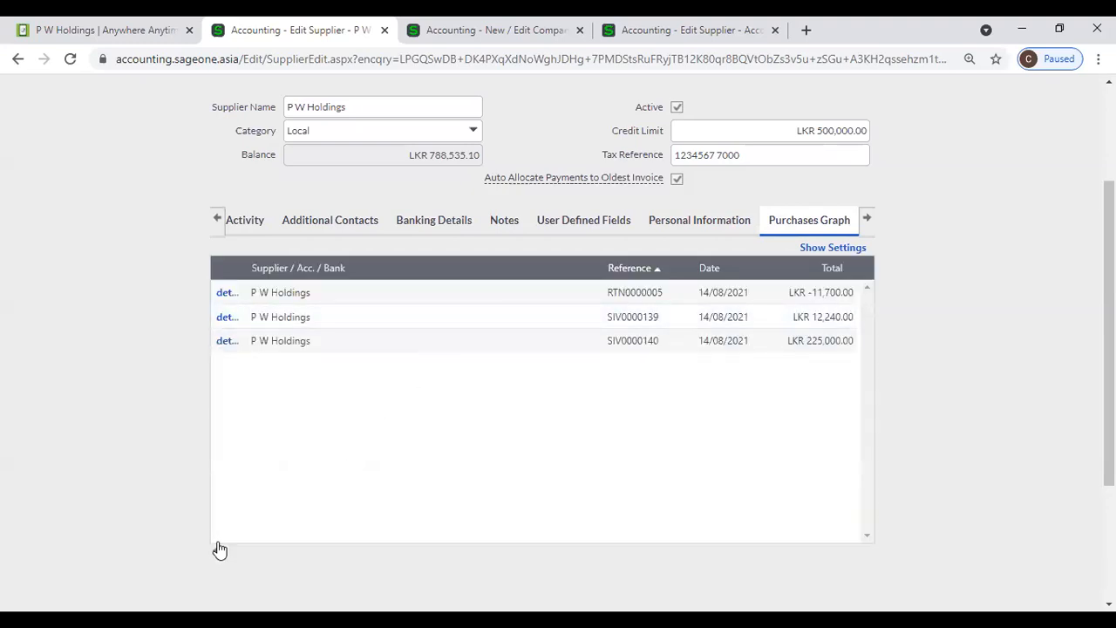
left_click(216, 550)
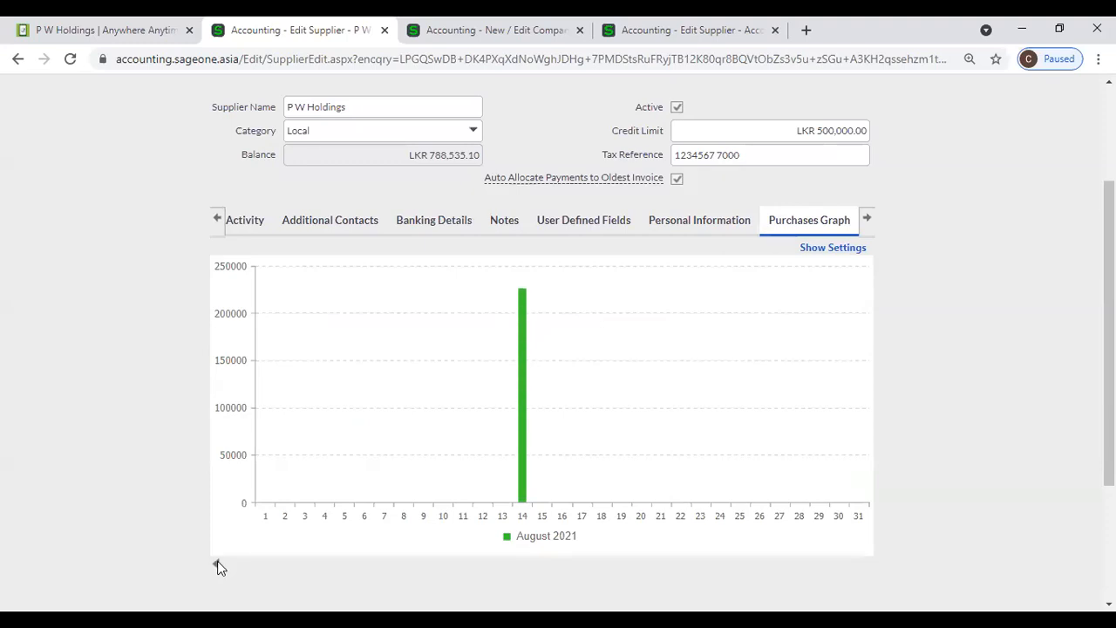
left_click(217, 563)
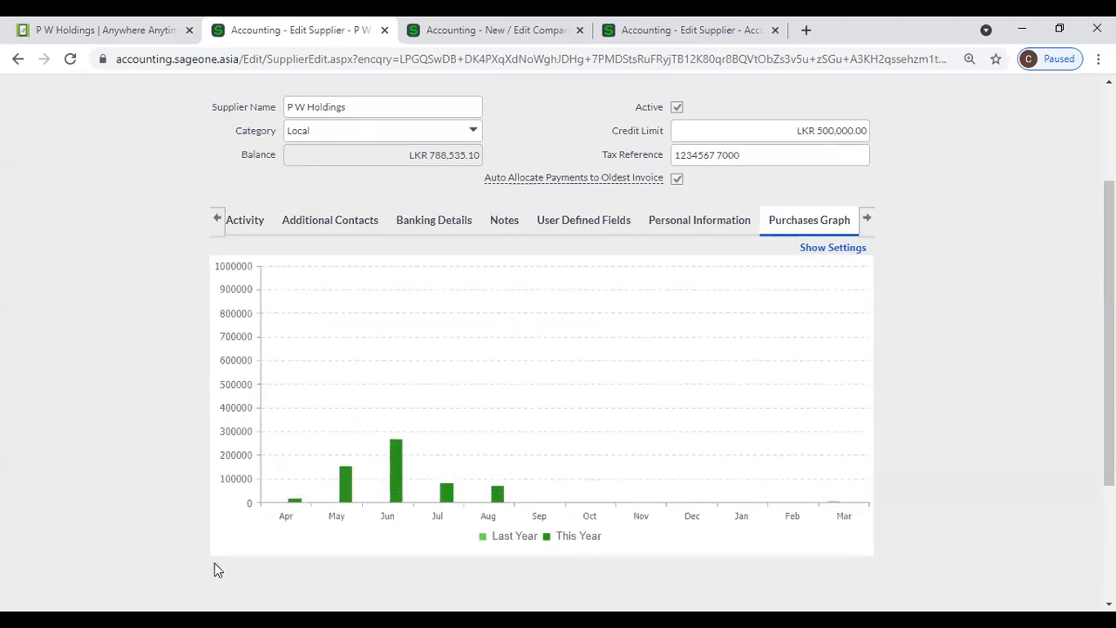
left_click(866, 223)
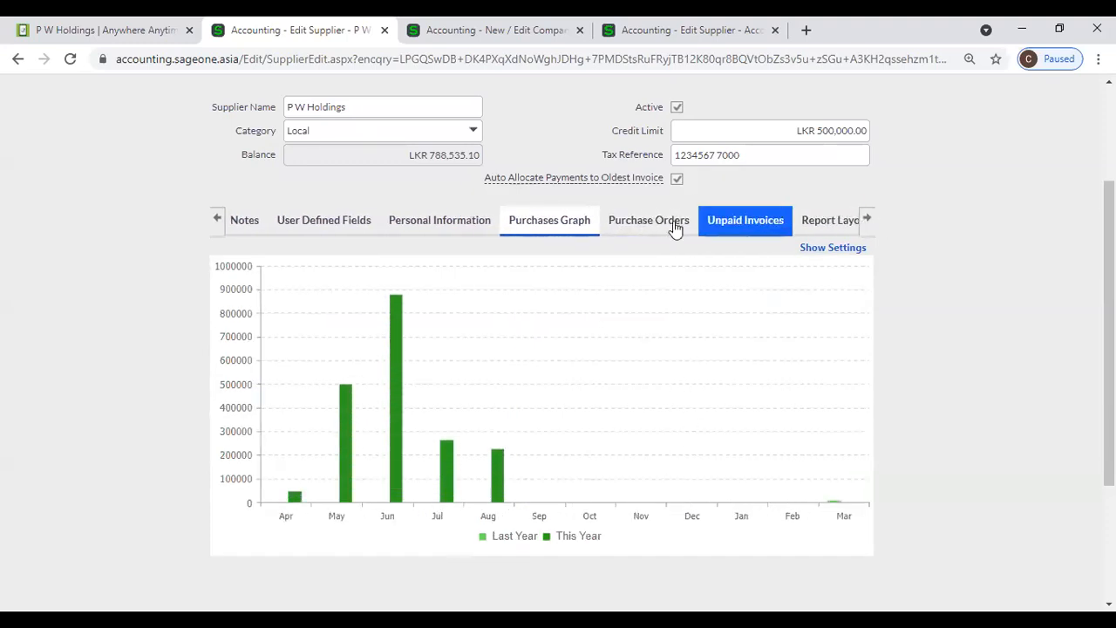
- Review P W Holdings' Purchase Orders, Unpaid Invoices and Report Layouts, keeping the Cleanline PO layout
left_click(650, 223)
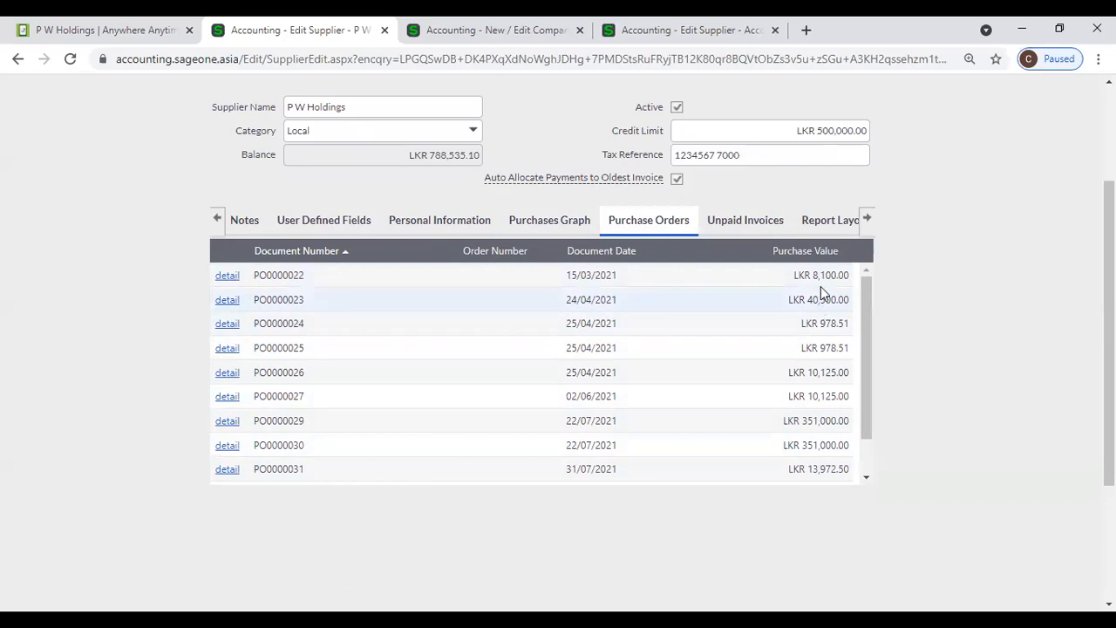
left_click(719, 224)
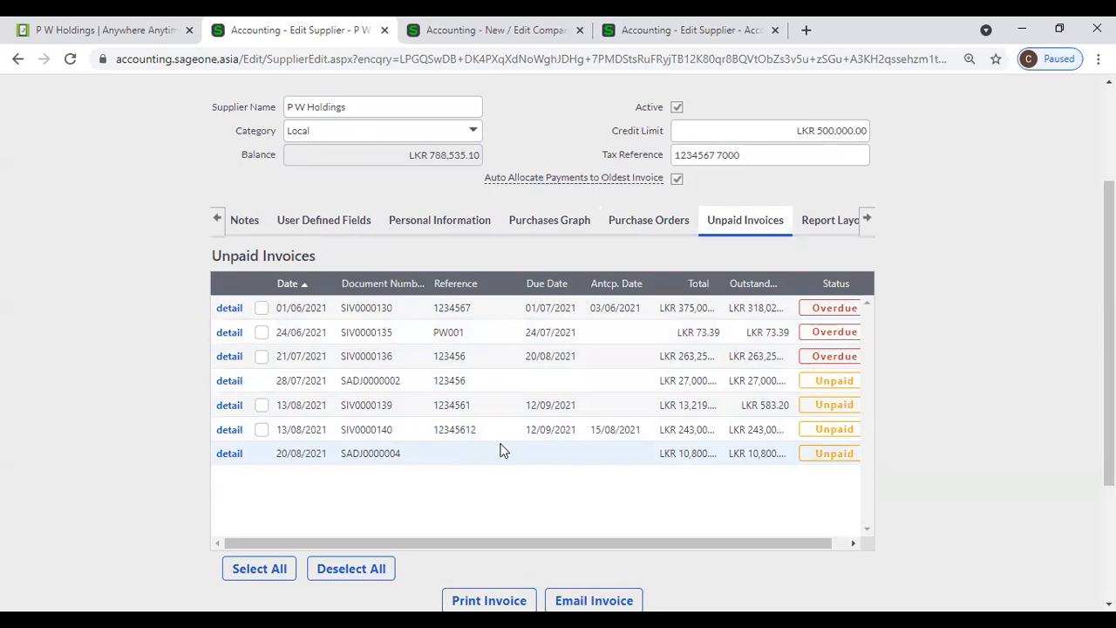
left_click(816, 226)
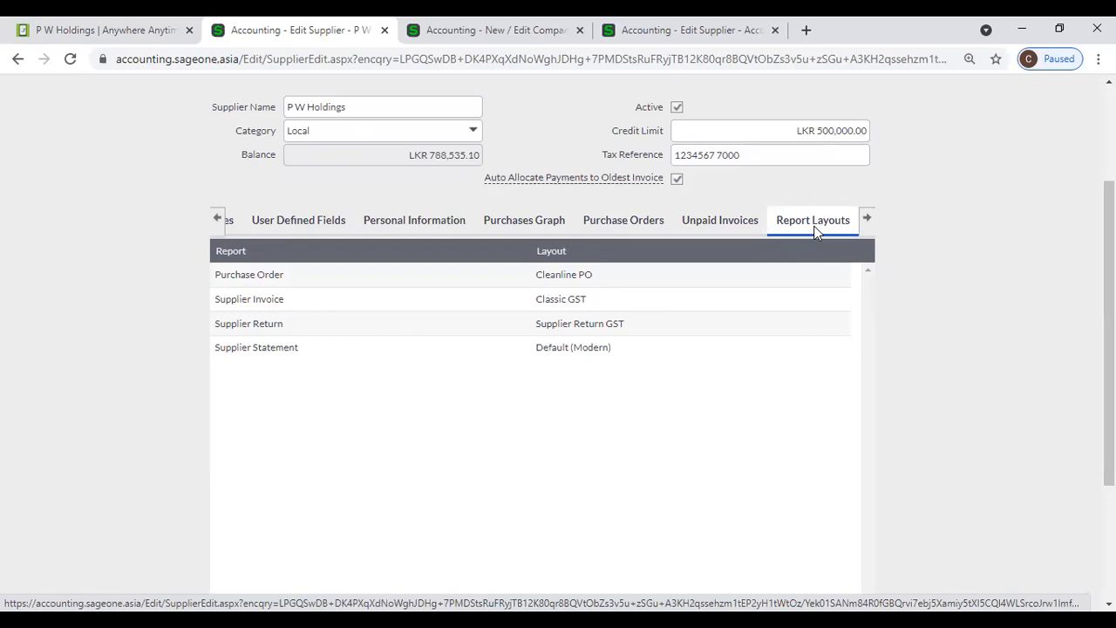
left_click(805, 282)
left_click(878, 308)
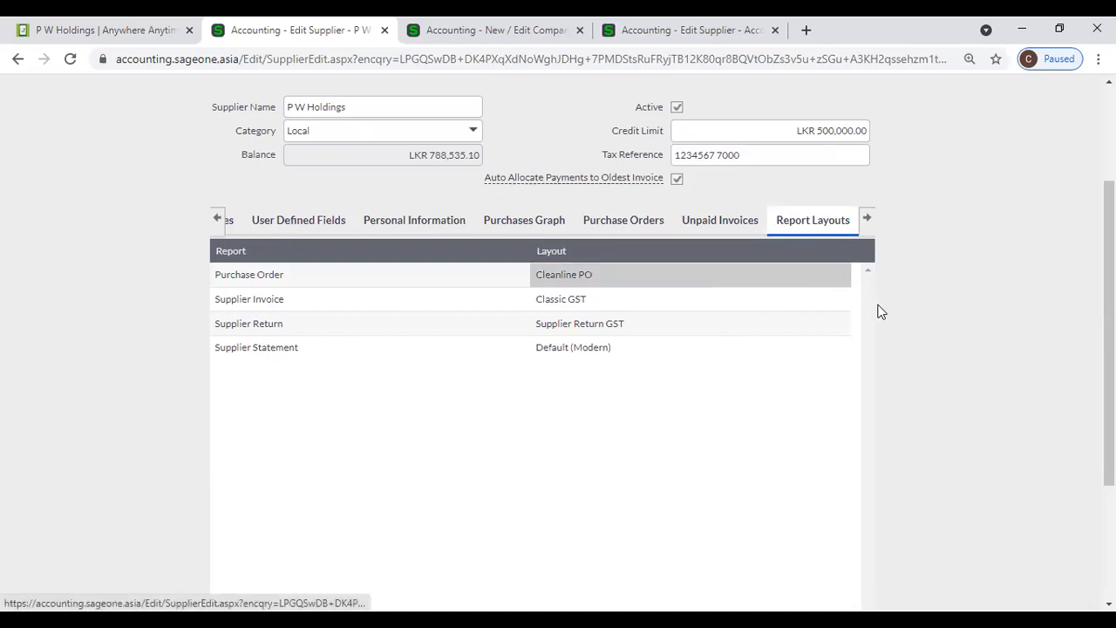
left_click(868, 228)
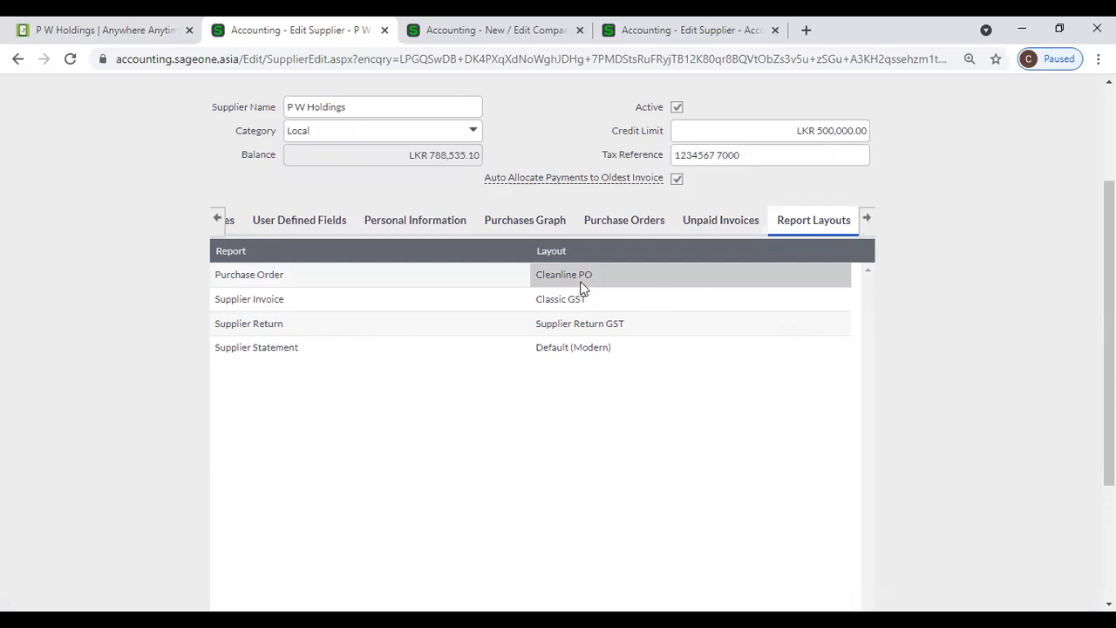
scroll(582, 288, "down", 3)
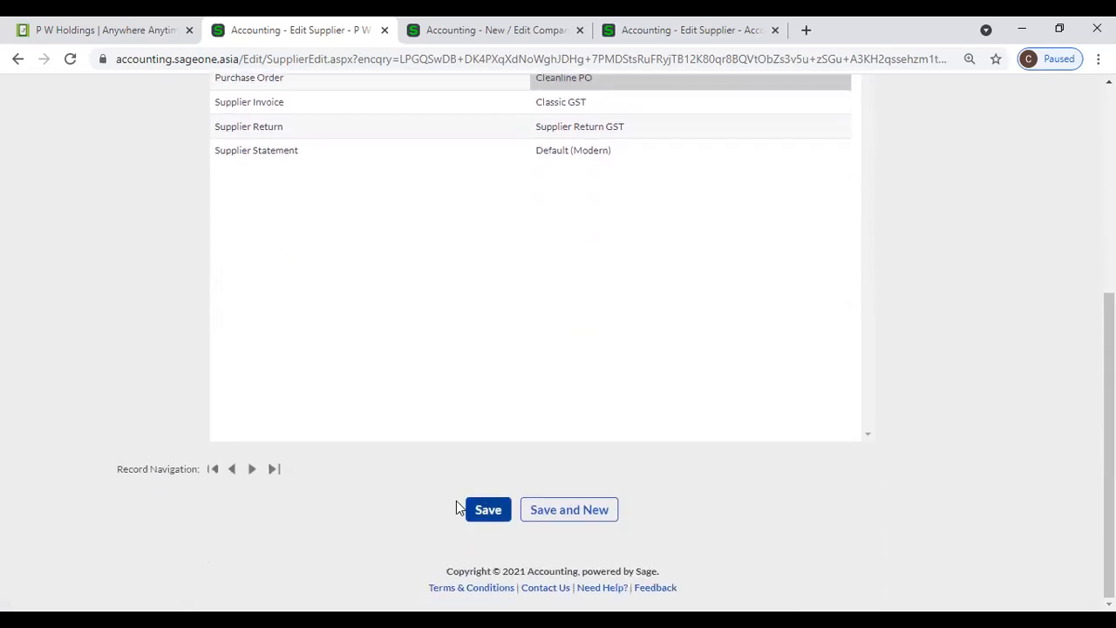
scroll(391, 341, "up", 5)
- Revisit Details, Additional Contacts, Banking Details and Notes, ending on User Defined Fields showing Cash Supplier
left_click(219, 349)
left_click(219, 350)
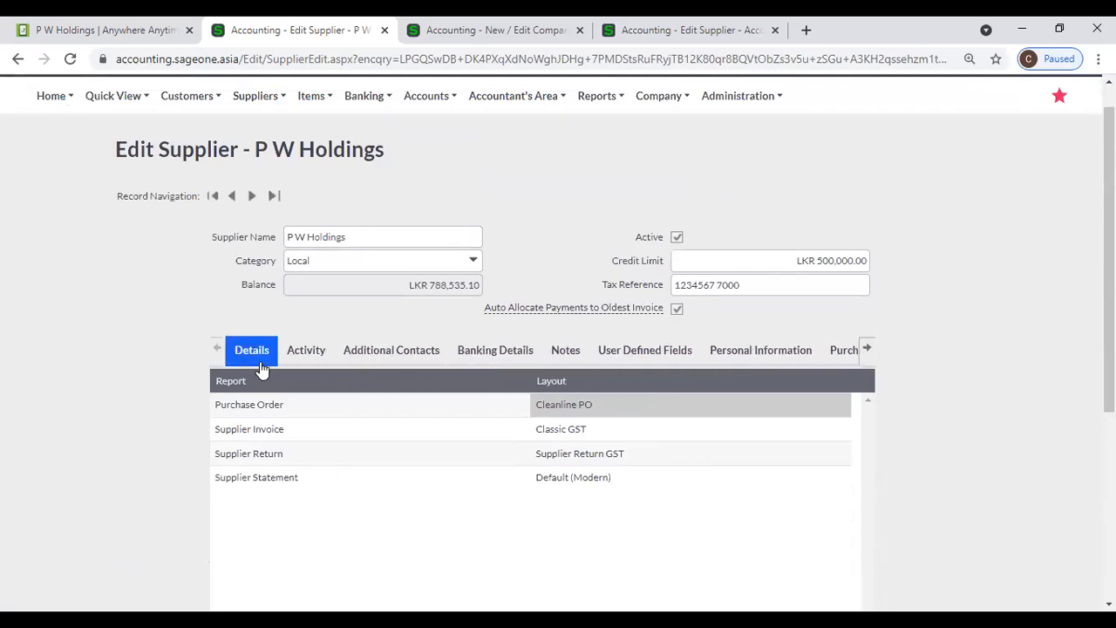
left_click(262, 357)
left_click(400, 345)
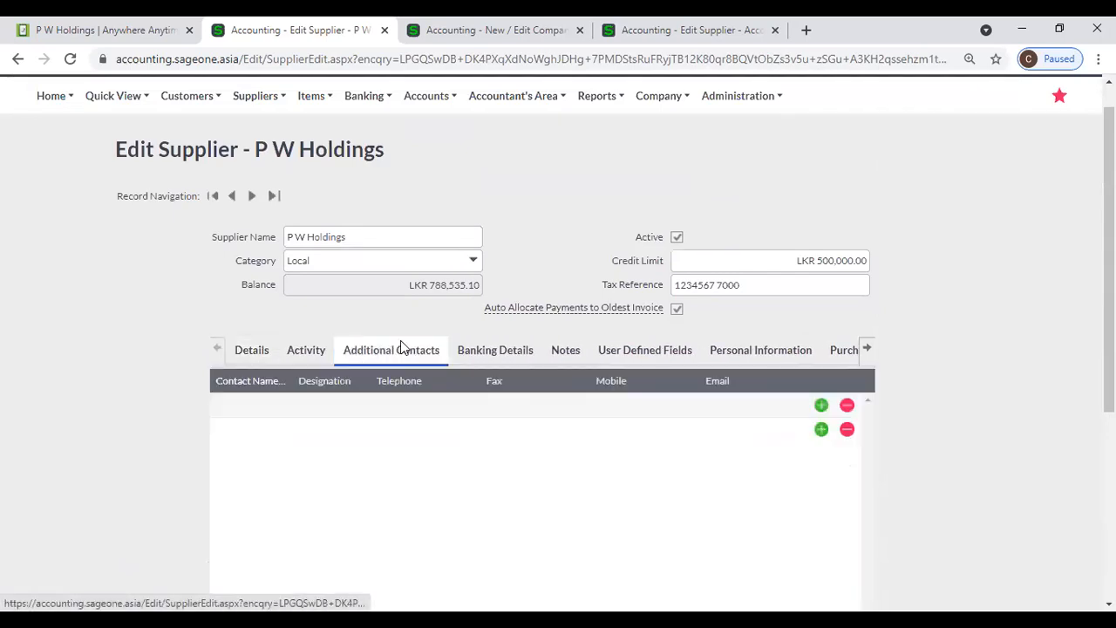
left_click(487, 353)
left_click(564, 354)
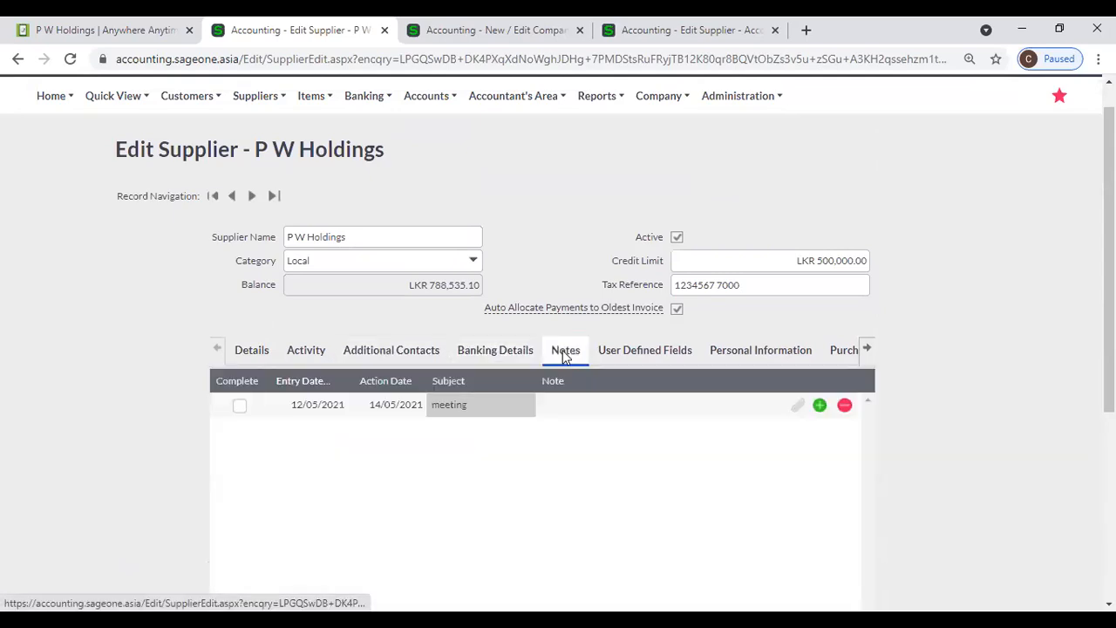
left_click(536, 355)
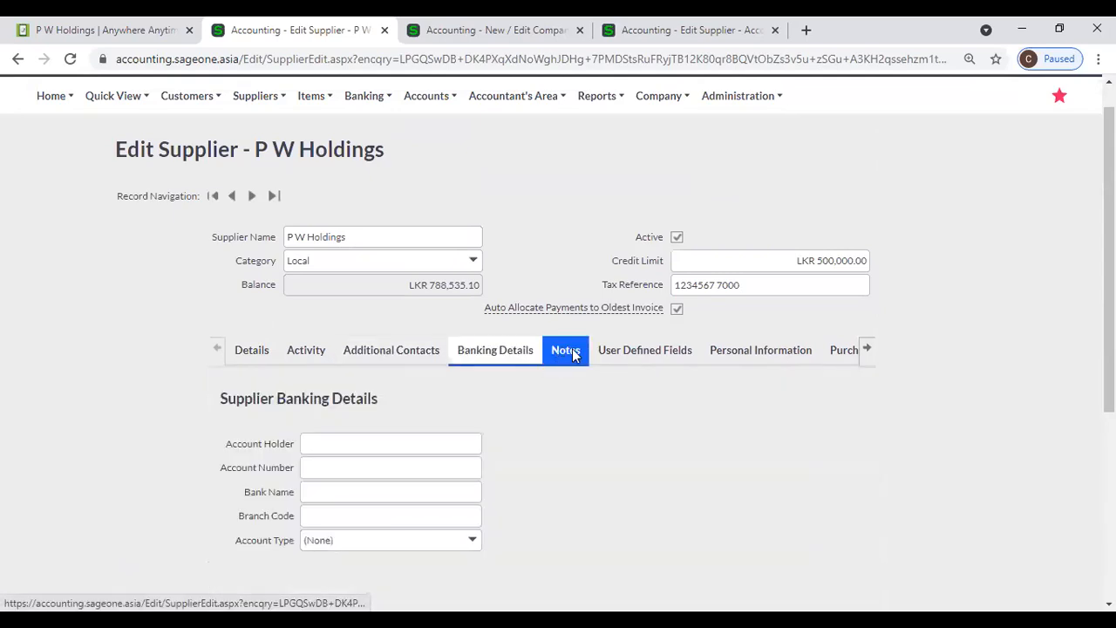
left_click(572, 349)
left_click(617, 356)
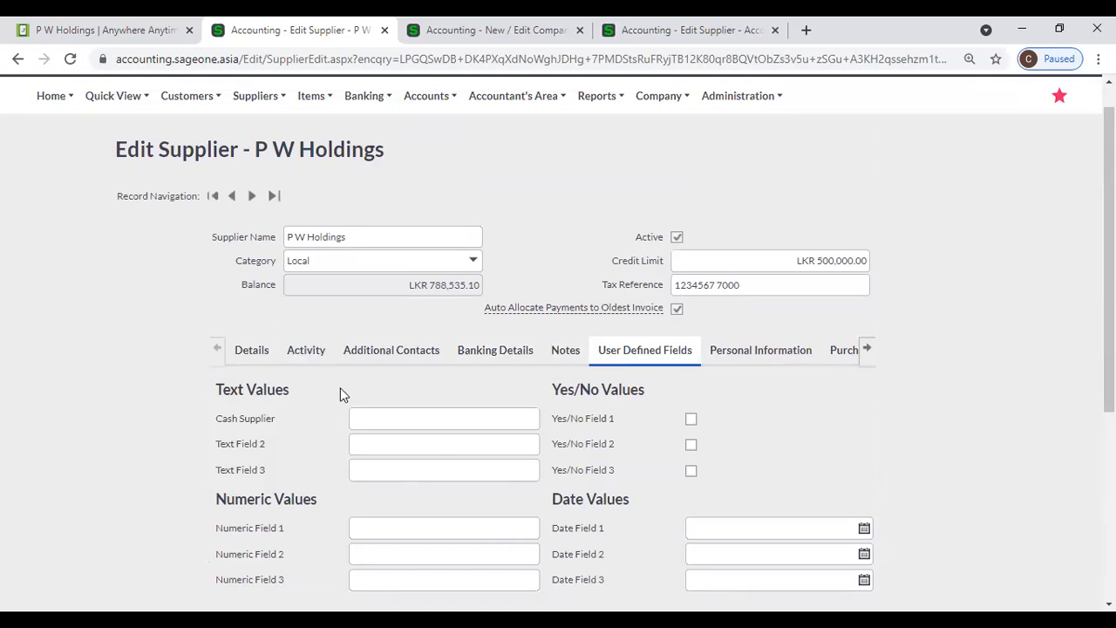
left_click(865, 350)
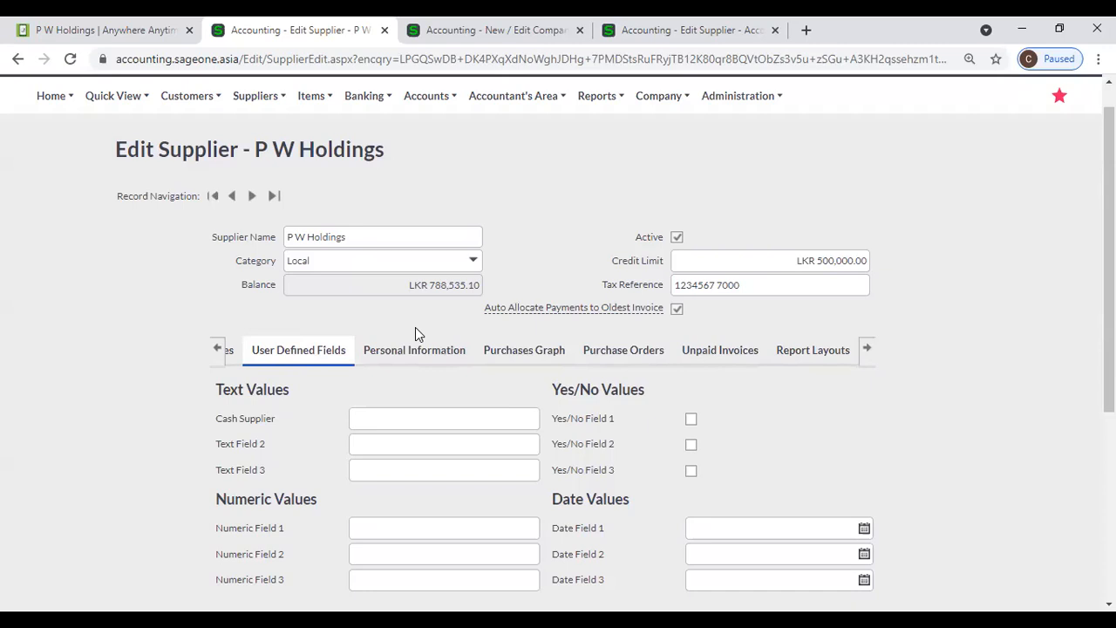
left_click(219, 353)
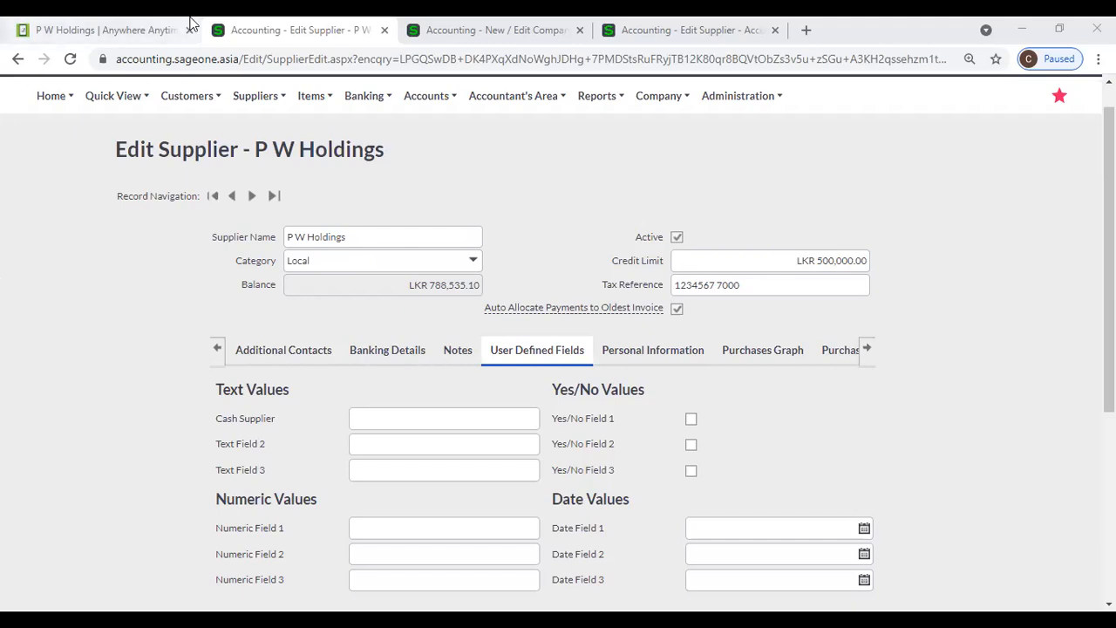
- Open the List of Suppliers page from the Suppliers menu's Lists submenu
left_click(61, 279)
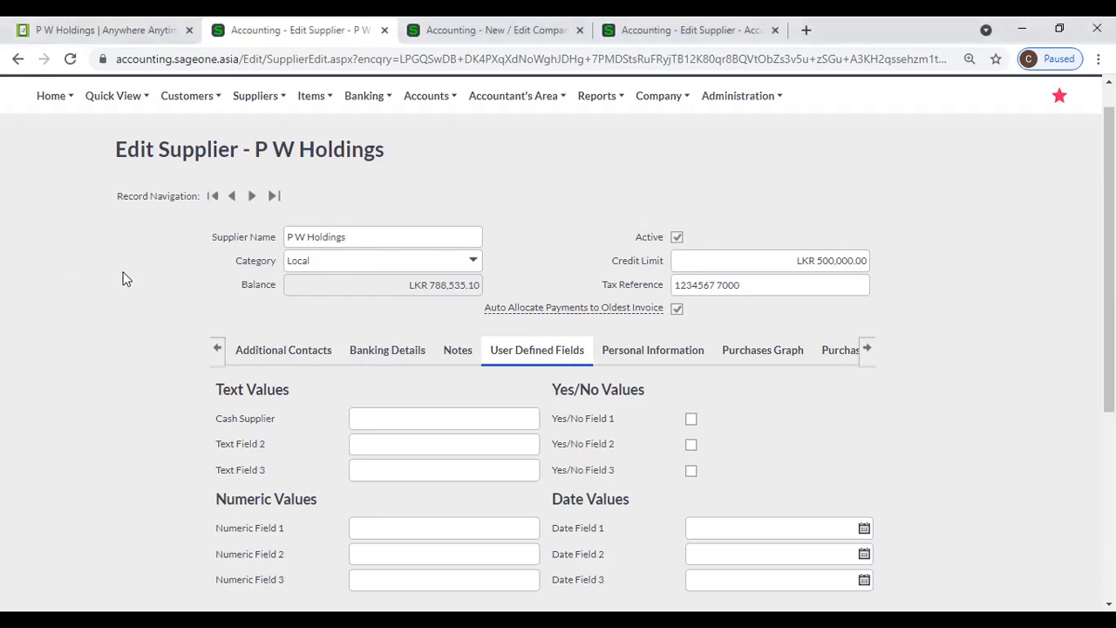
scroll(122, 278, "up", 1)
left_click(256, 129)
mouse_move(263, 212)
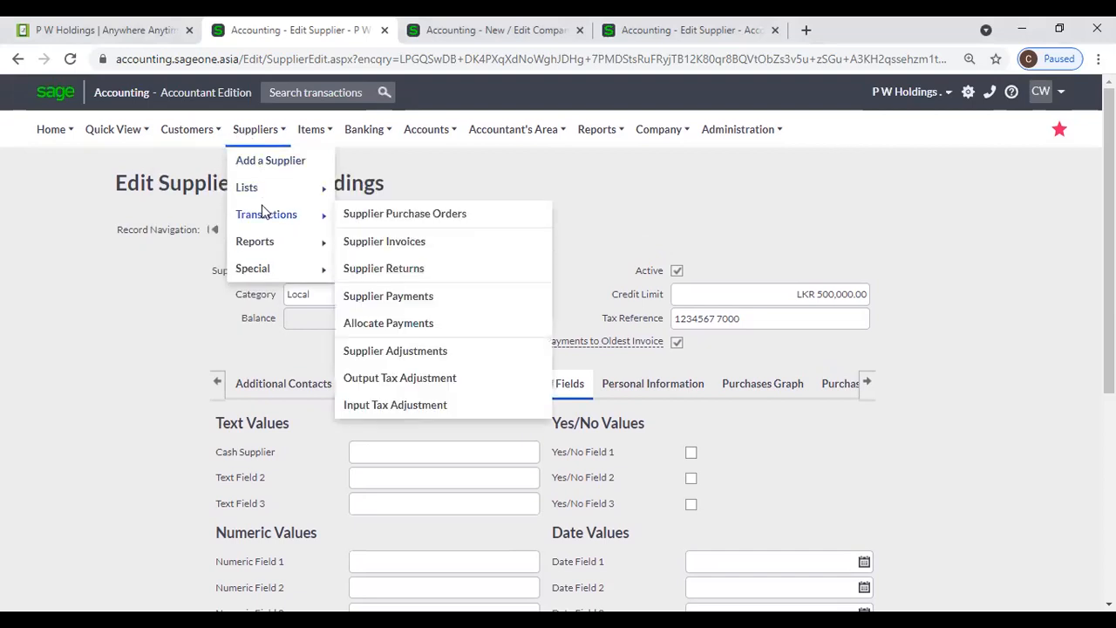
mouse_move(270, 189)
left_click(377, 190)
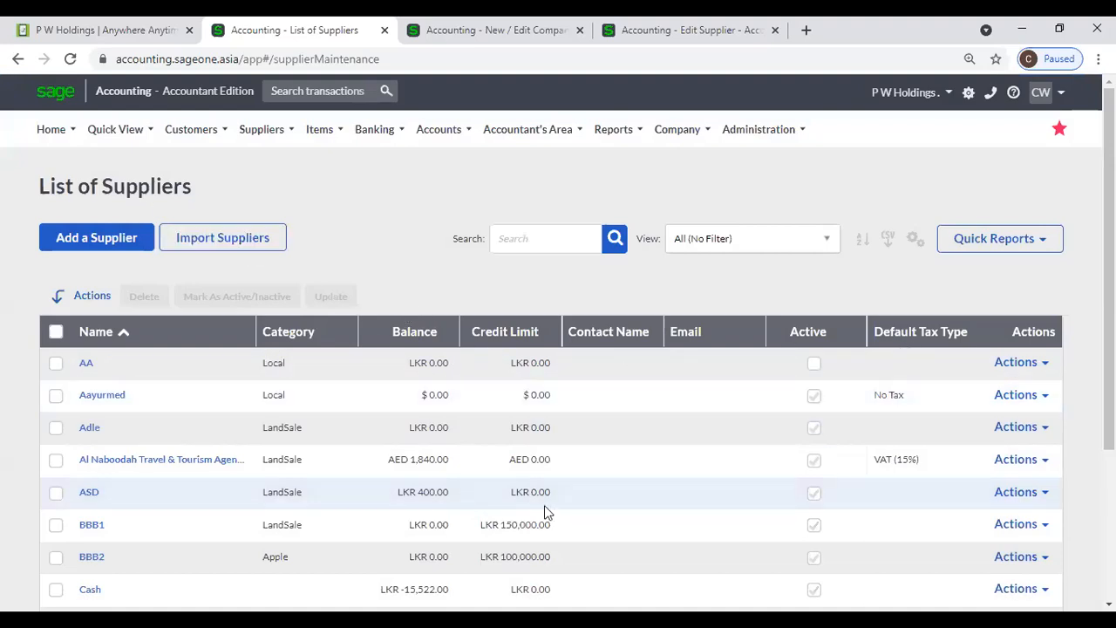
- Customise the supplier grid to show the Mobile Number column
left_click(915, 239)
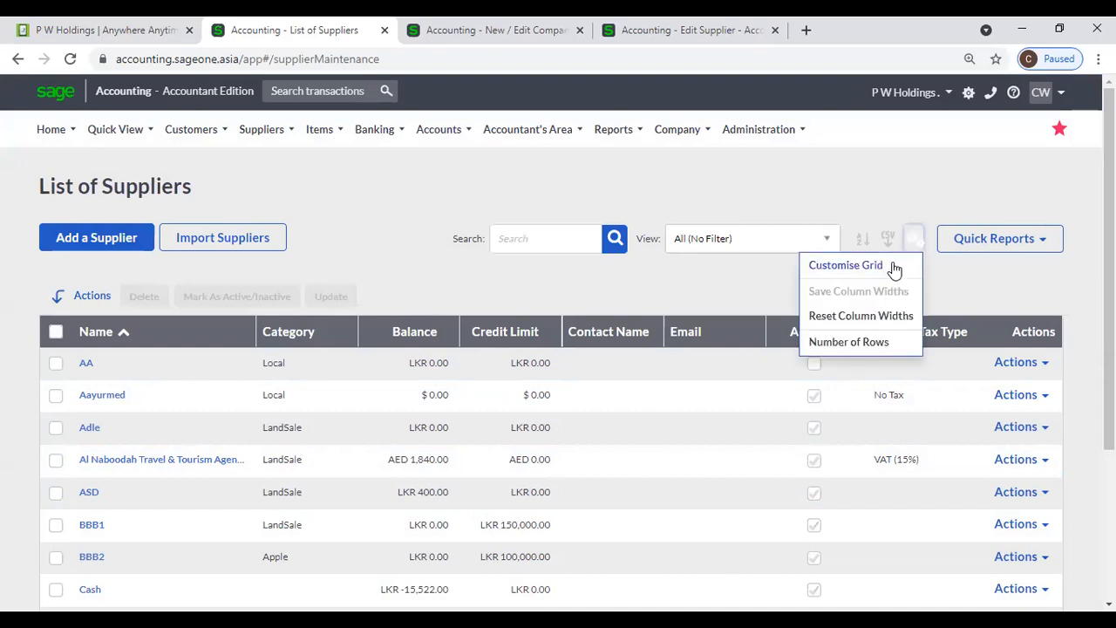
left_click(892, 269)
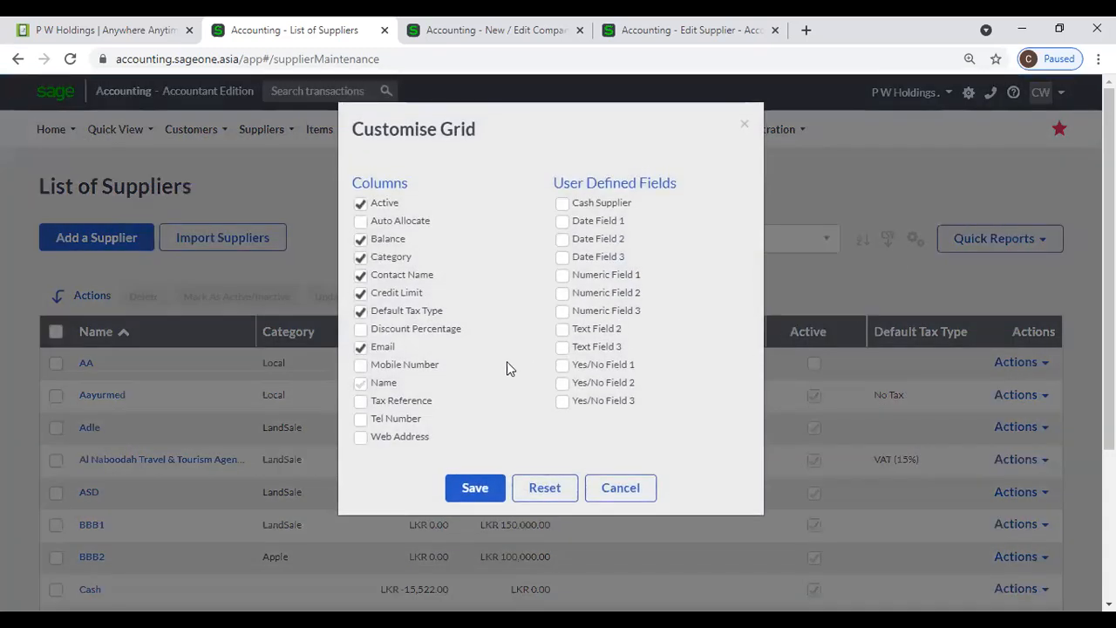
left_click(361, 366)
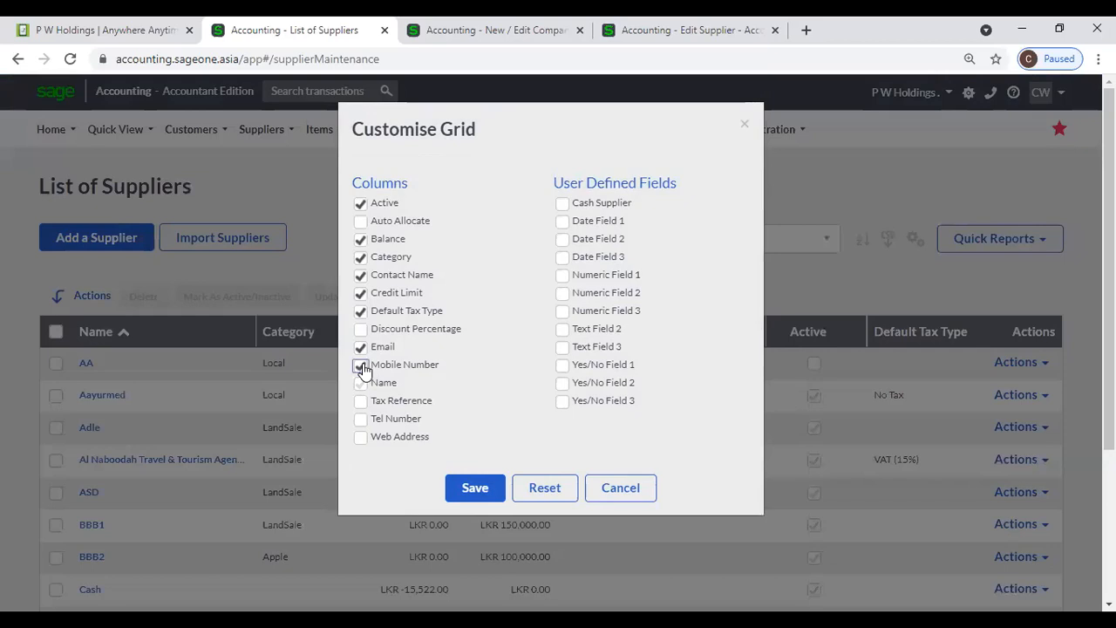
left_click(475, 488)
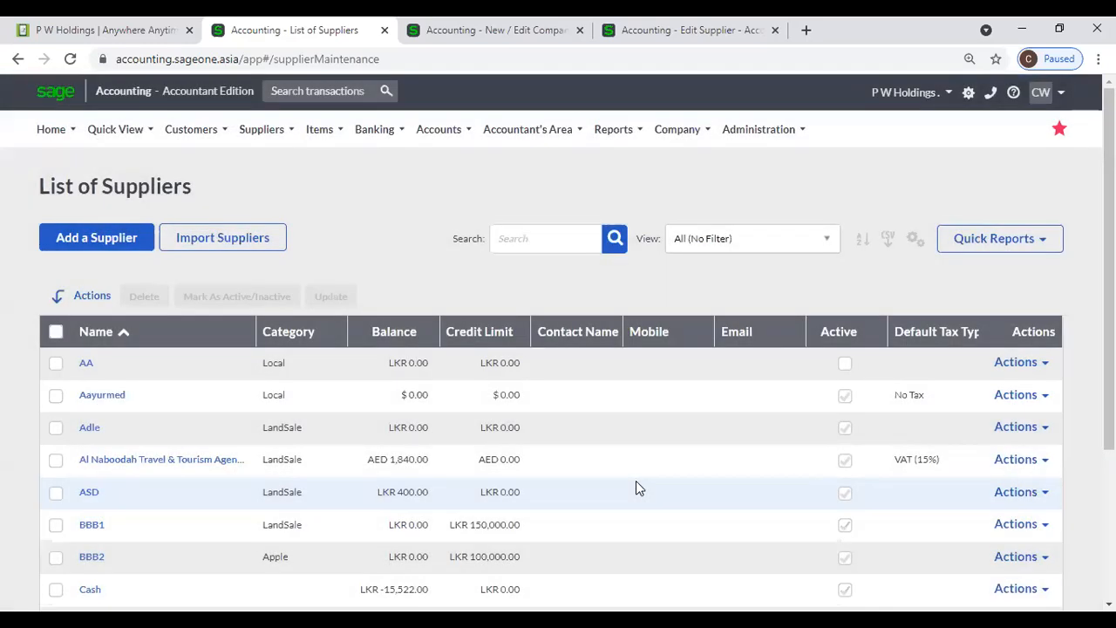
- Remove the Mobile Number column from the grid, save the layout, and re-sort by Name
left_click(915, 238)
left_click(860, 264)
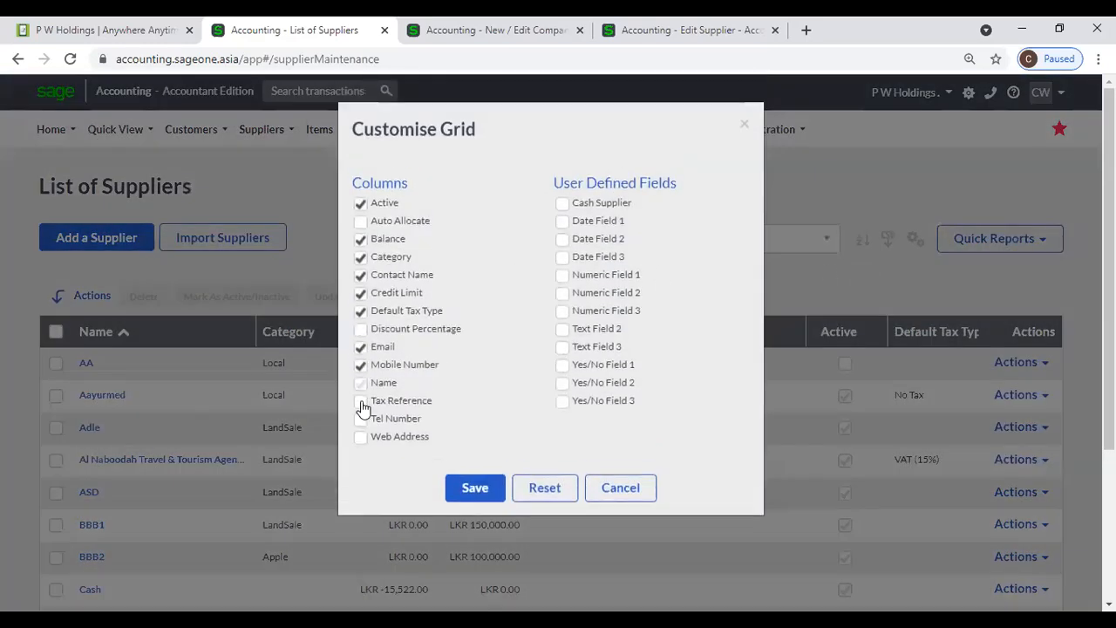
left_click(360, 365)
left_click(463, 487)
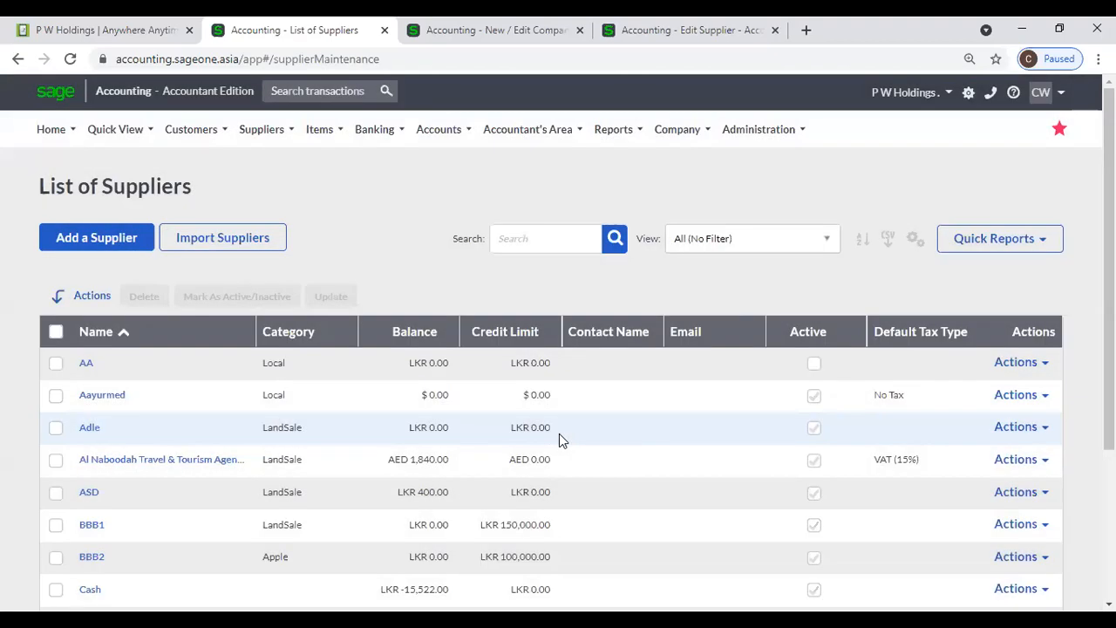
left_click(283, 340)
left_click(232, 340)
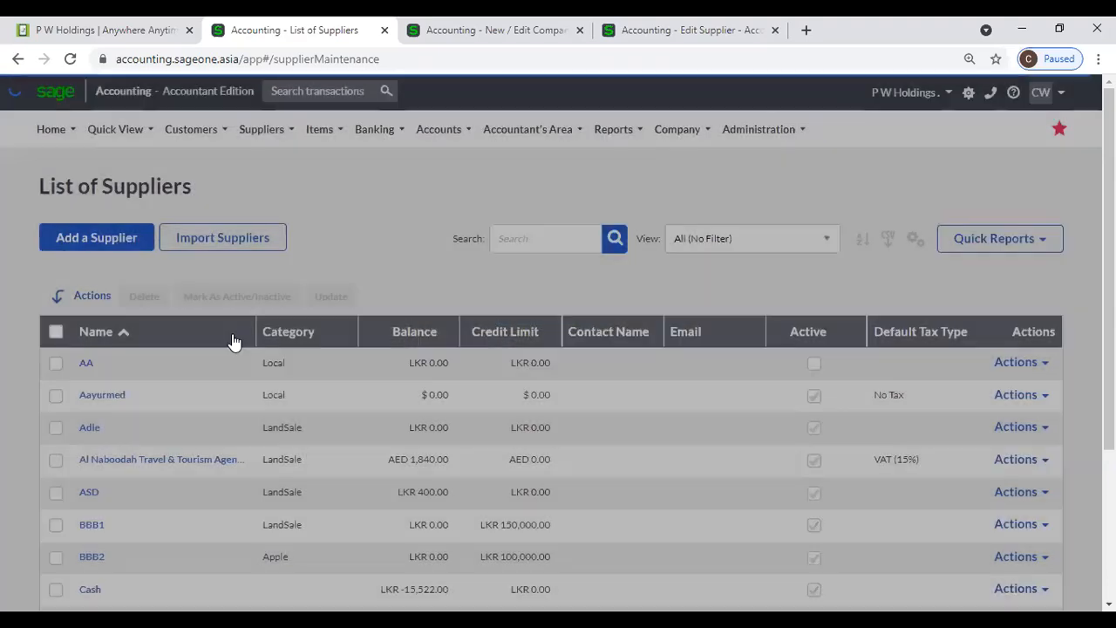
left_click(531, 238)
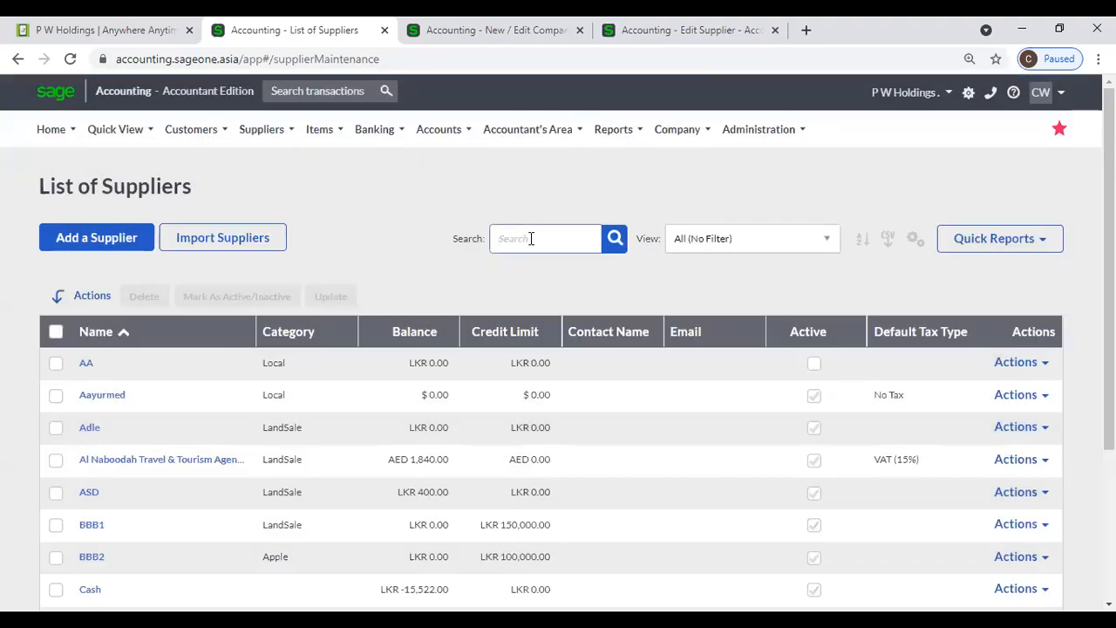
type("P W")
key("Return")
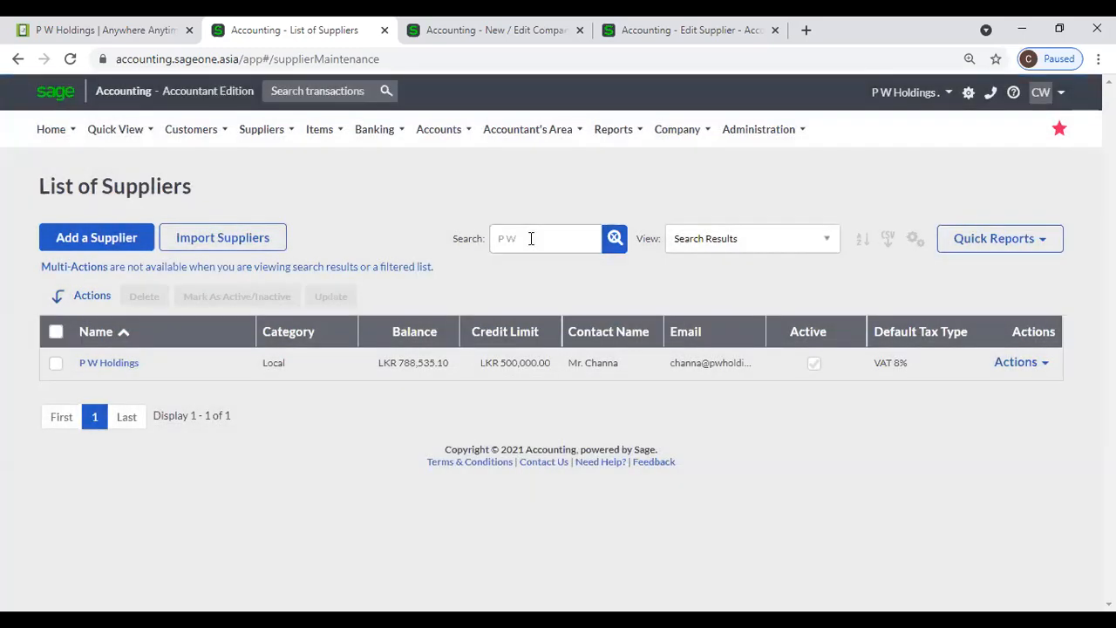
left_click(614, 241)
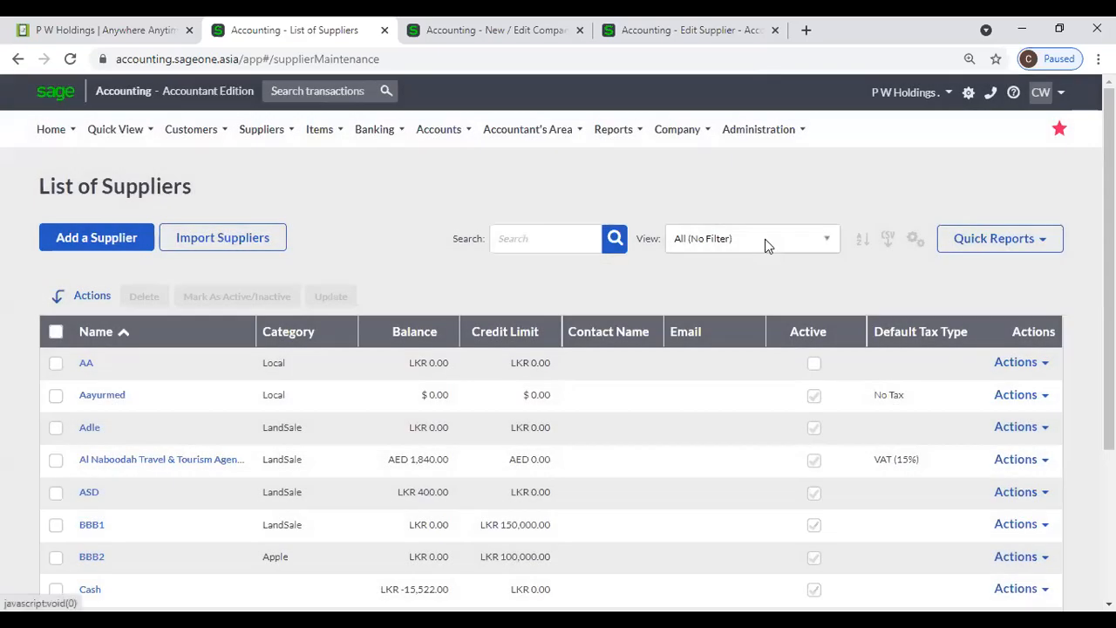
left_click(765, 239)
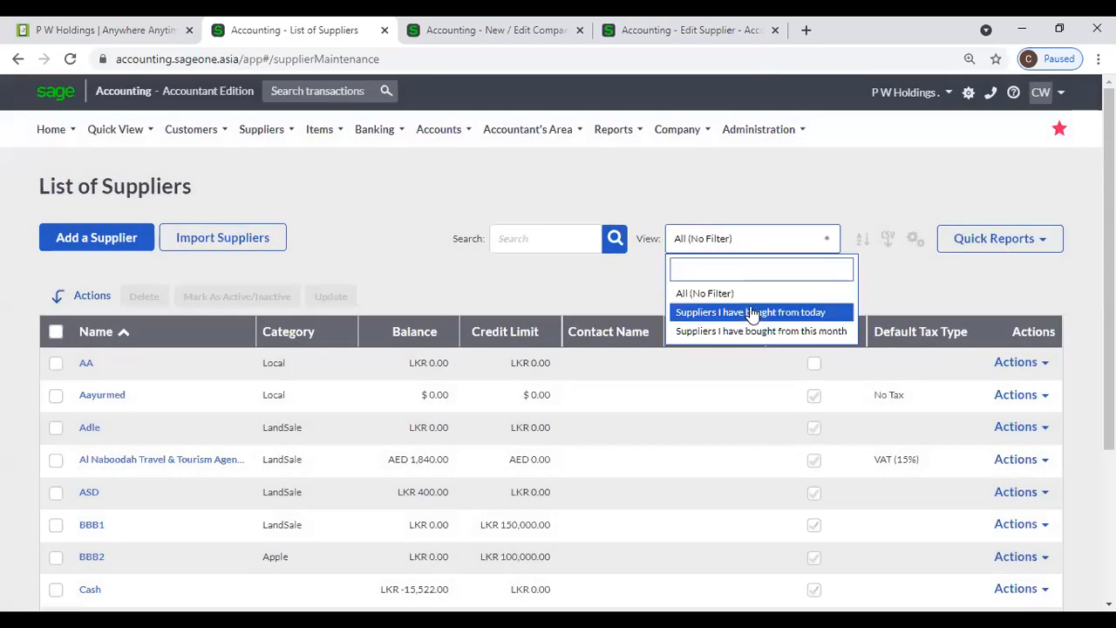
left_click(754, 325)
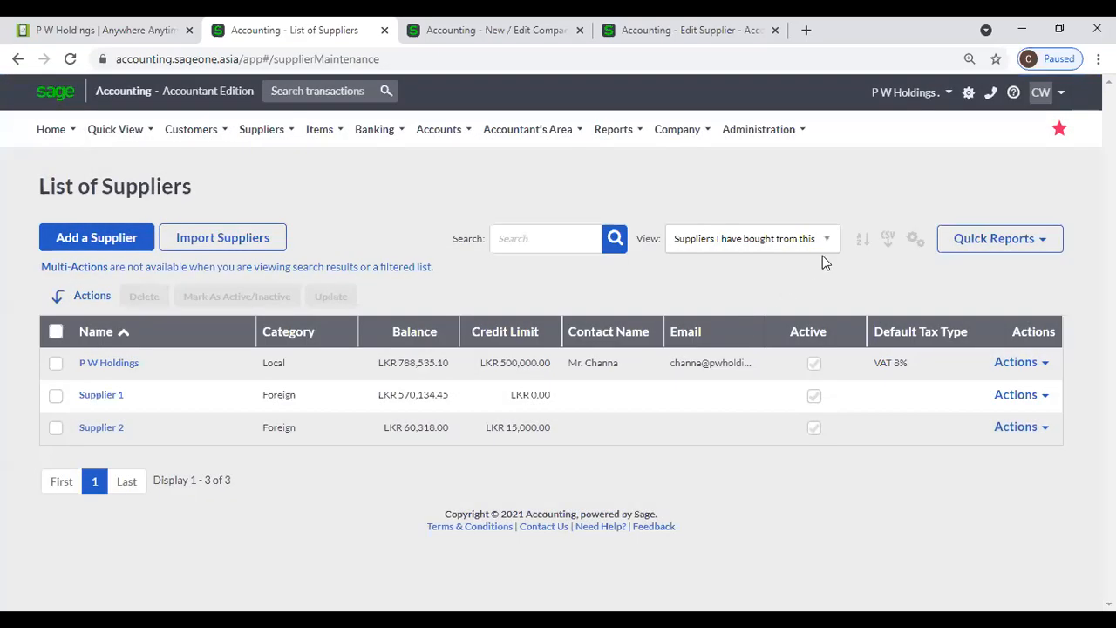
left_click(825, 244)
left_click(755, 290)
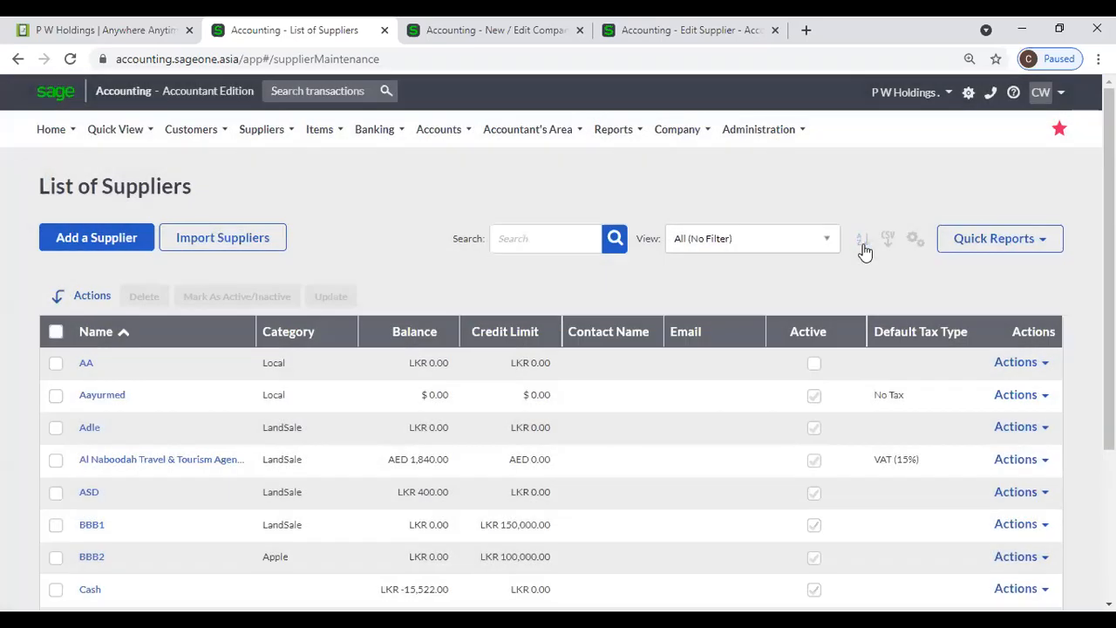
left_click(863, 249)
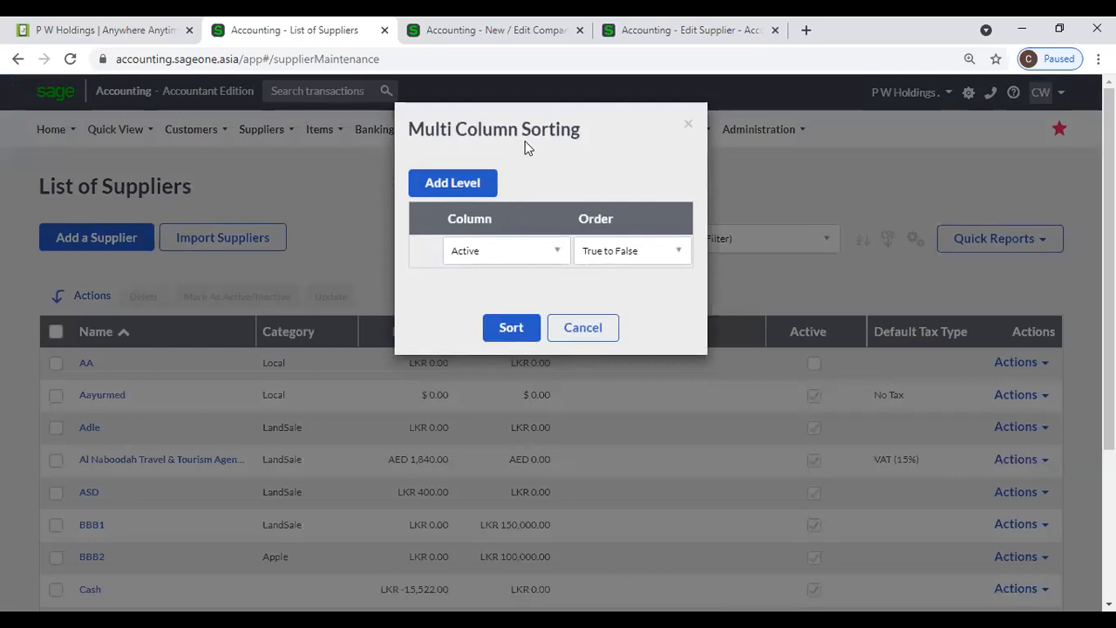
- Apply a two-level sort: Name first, then Balance
left_click(480, 193)
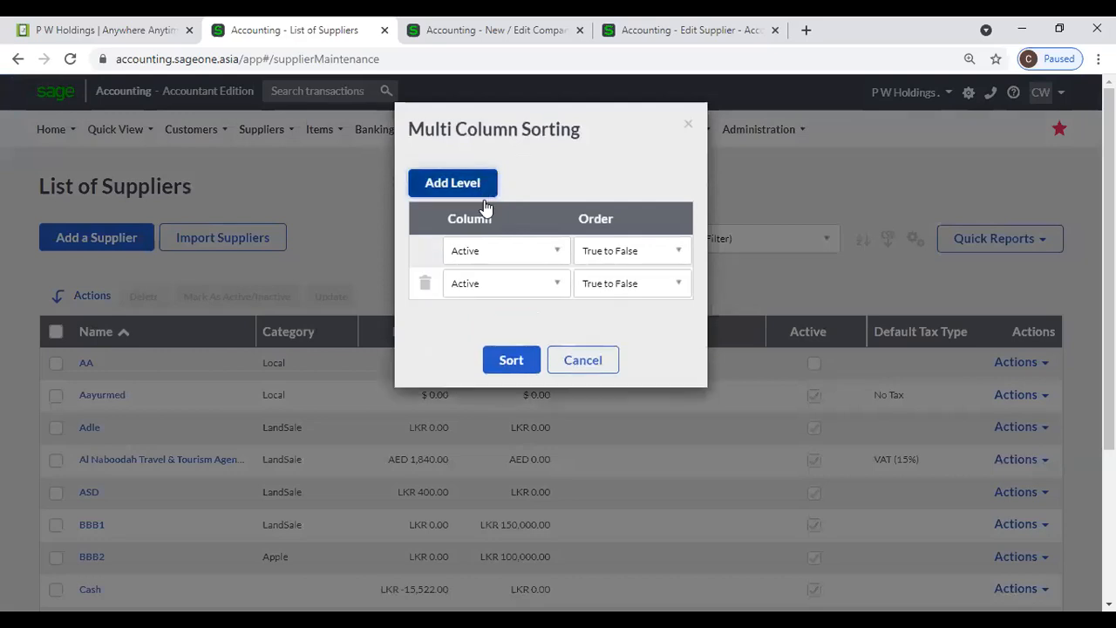
left_click(553, 254)
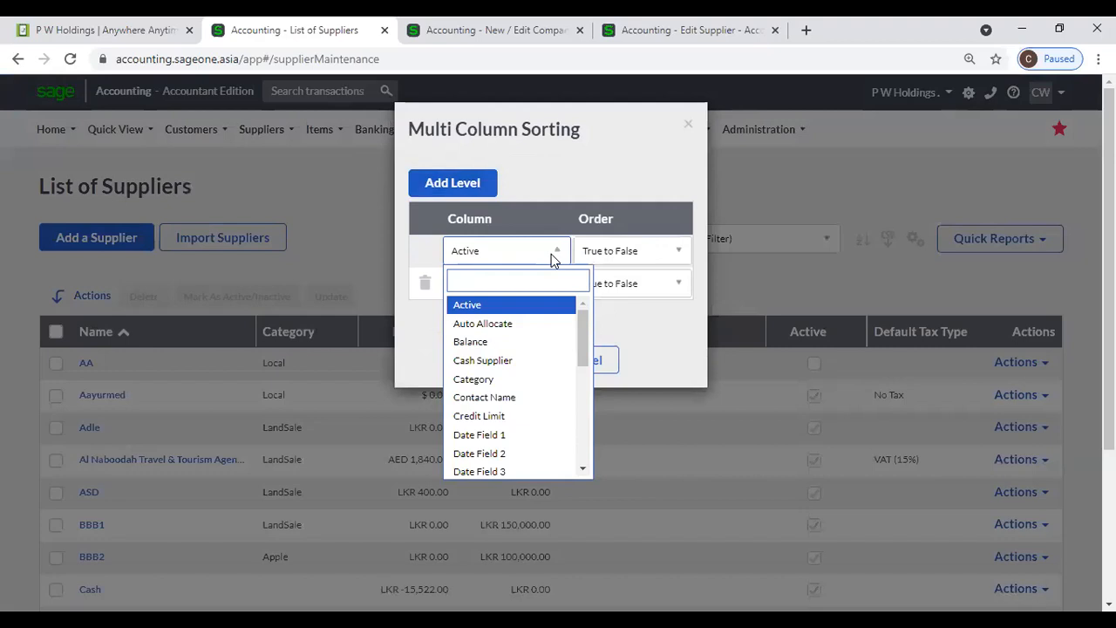
type("n")
key("Return")
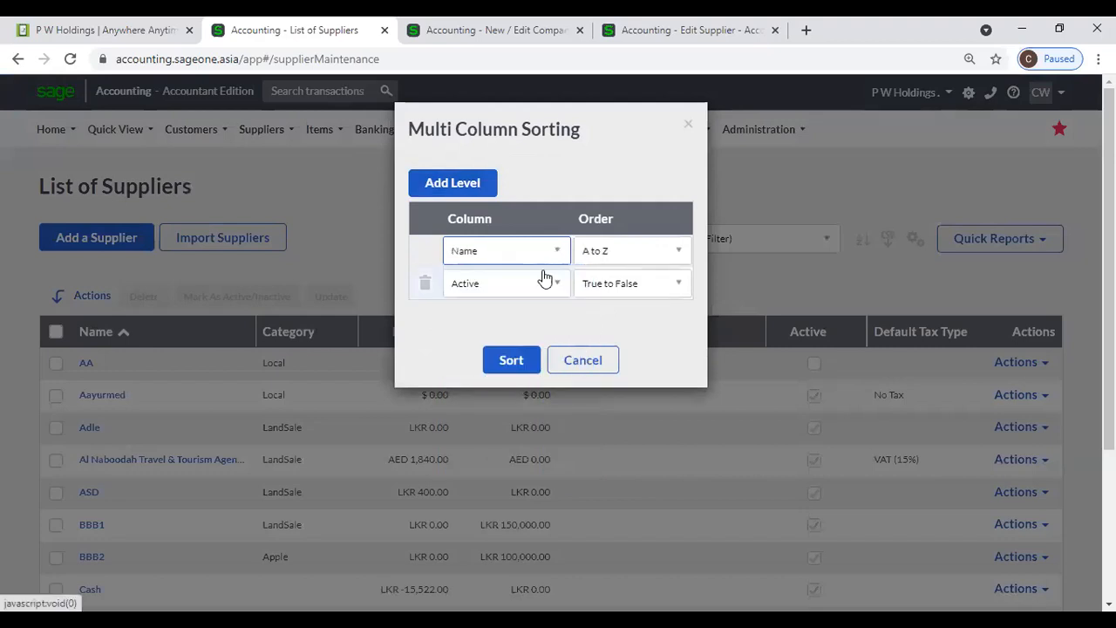
left_click(558, 285)
type("b")
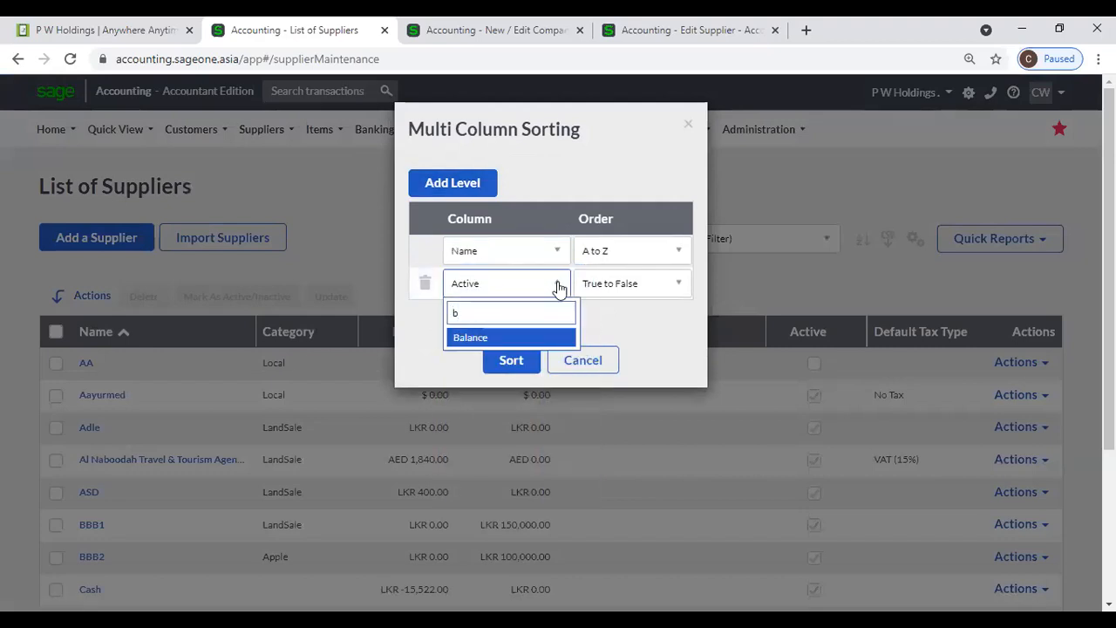
key("Return")
left_click(528, 359)
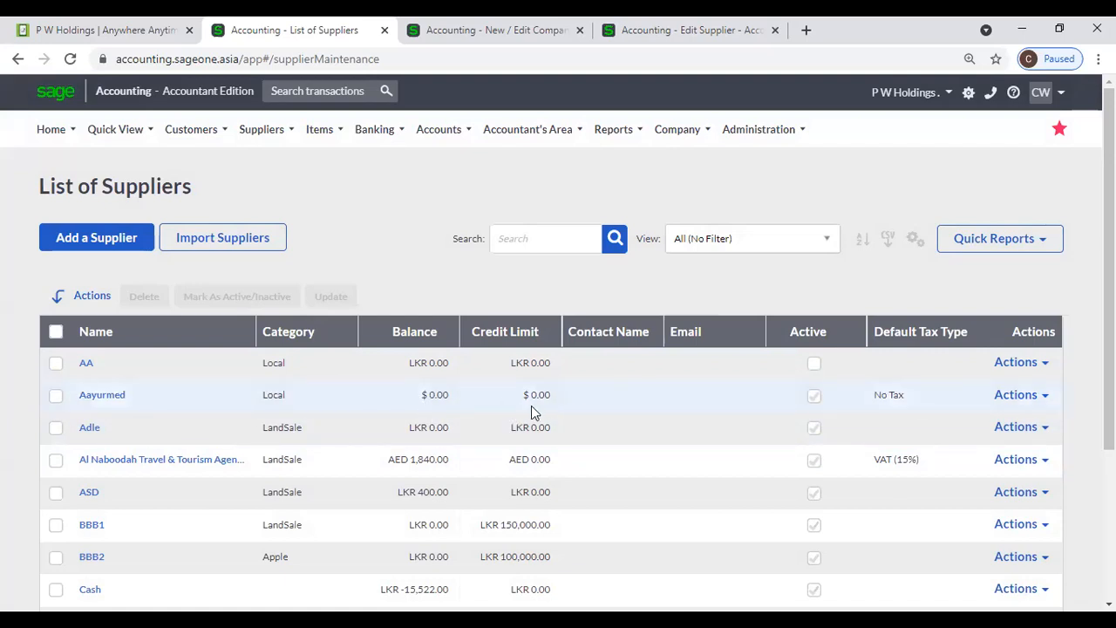
- Tick and then untick the Aayurmed and Al Naboodah Travel & Tourism checkboxes
left_click(55, 395)
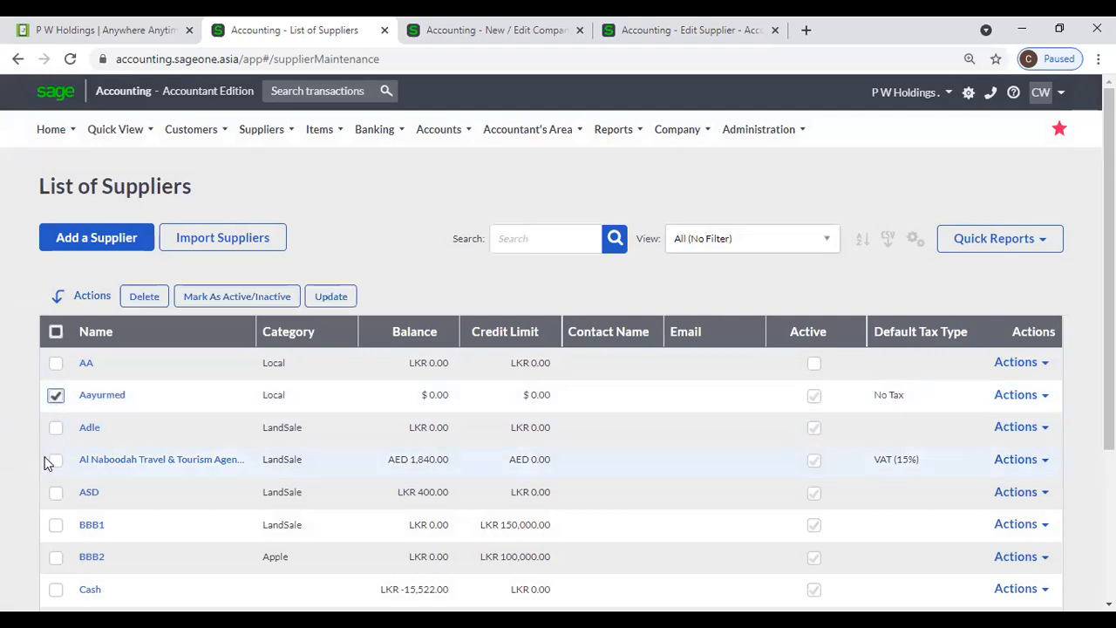
left_click(55, 462)
left_click(55, 459)
left_click(54, 398)
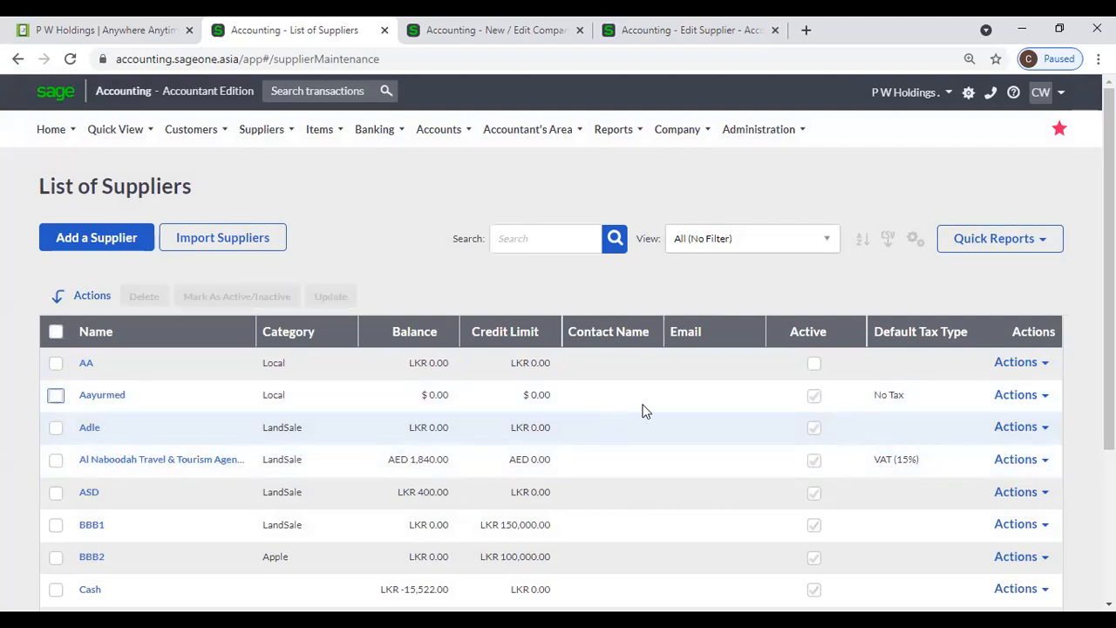
- View and close AA's Actions menu, then tick the AA and Aayurmed checkboxes
left_click(1046, 364)
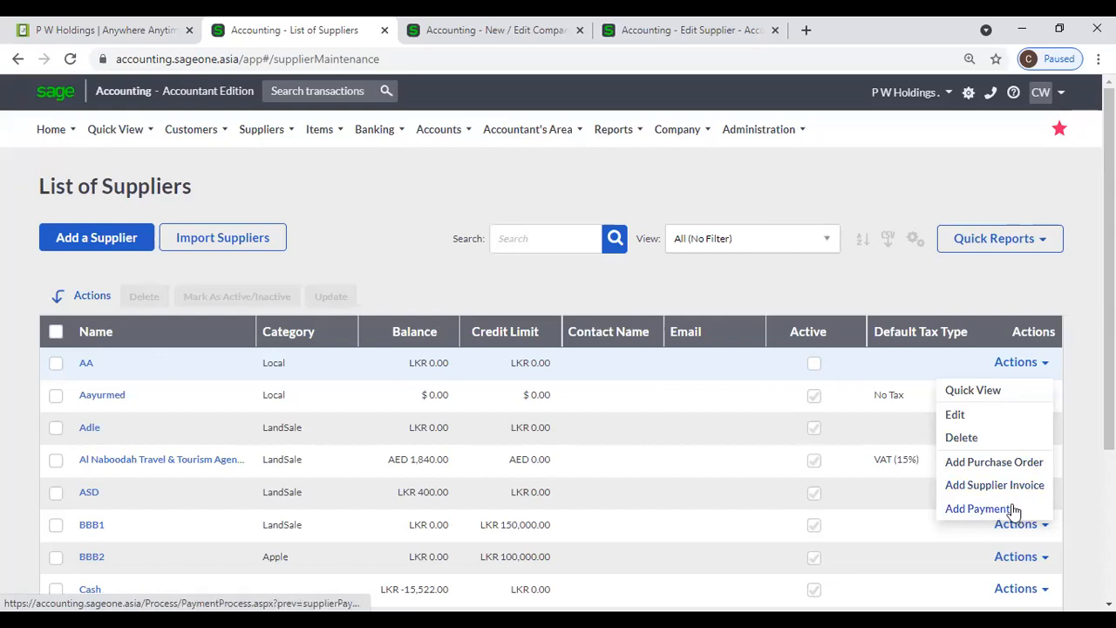
left_click(903, 294)
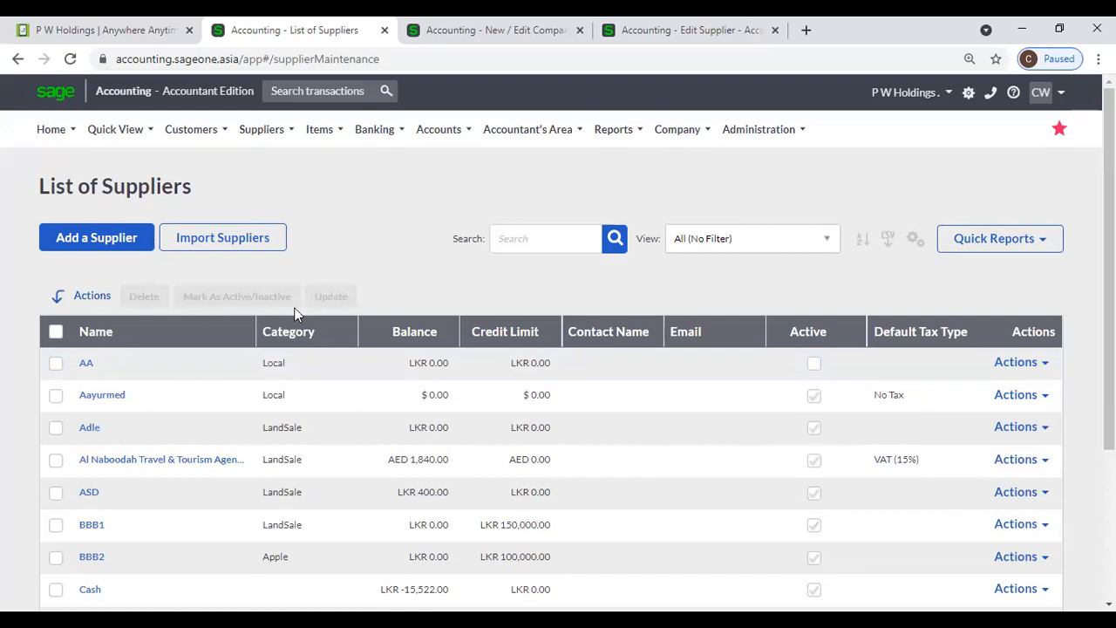
left_click(56, 367)
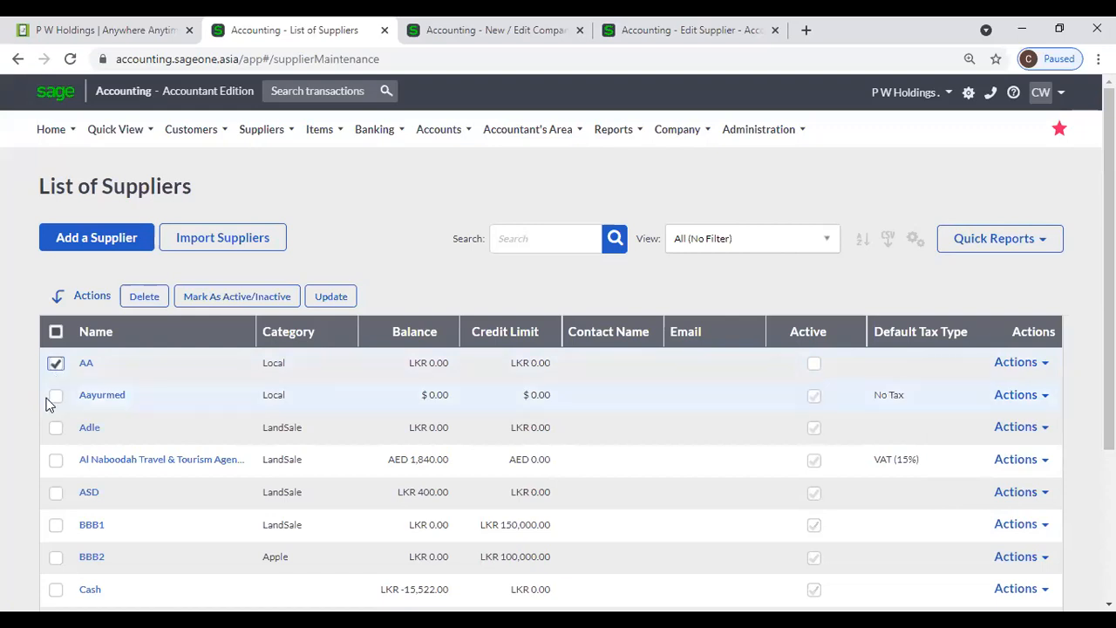
left_click(55, 397)
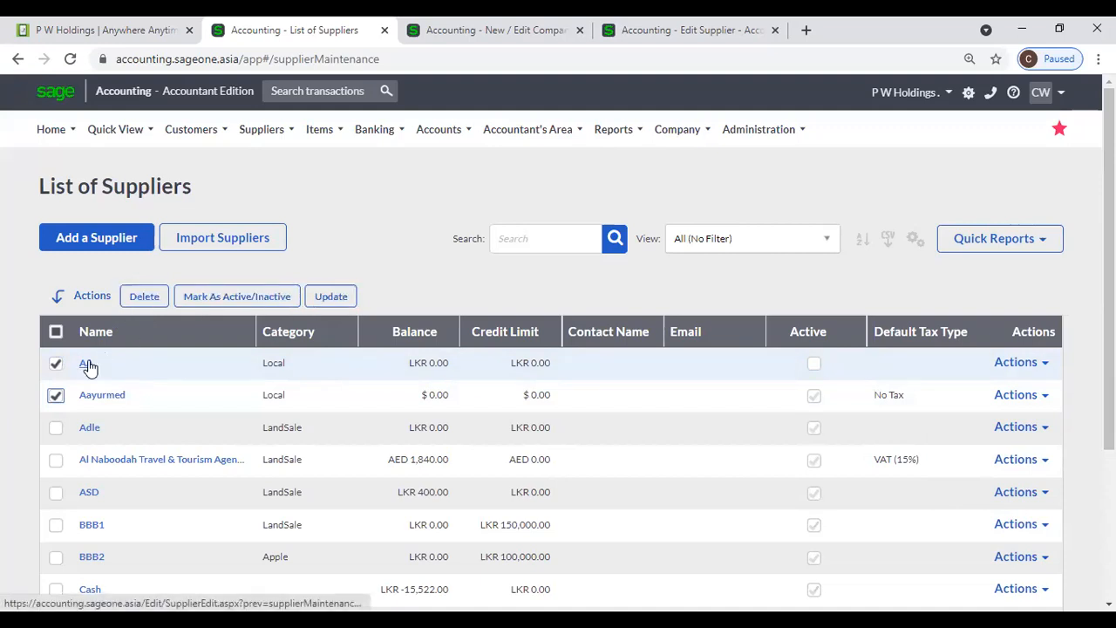
- Tick Adle and Al Naboodah Travel & Tourism, then open the Mark As Active/Inactive update
left_click(55, 427)
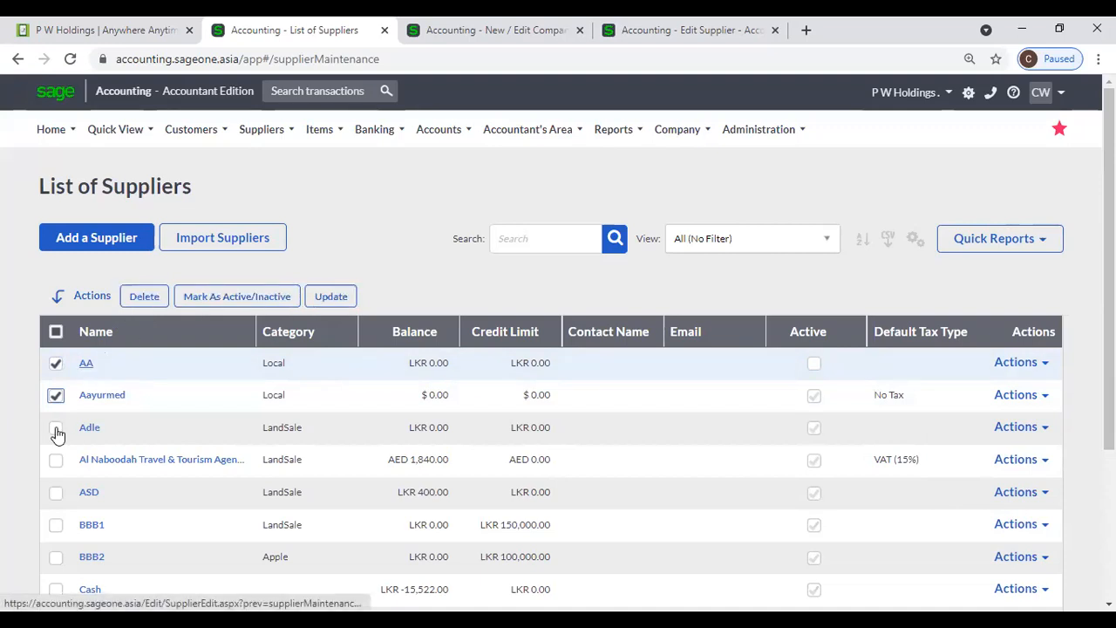
left_click(55, 459)
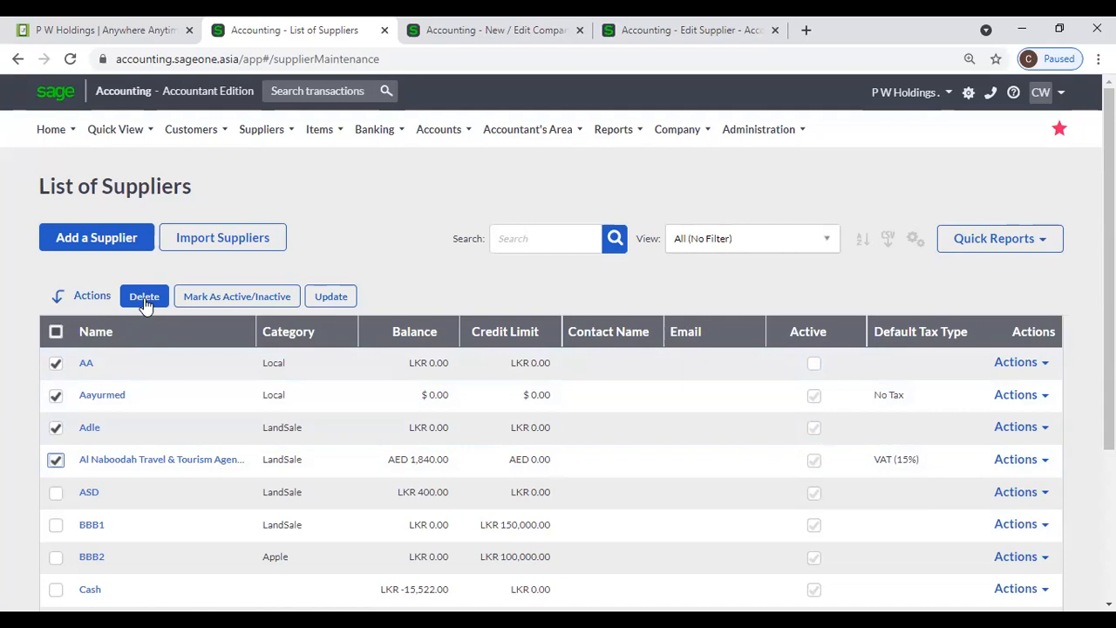
left_click(202, 297)
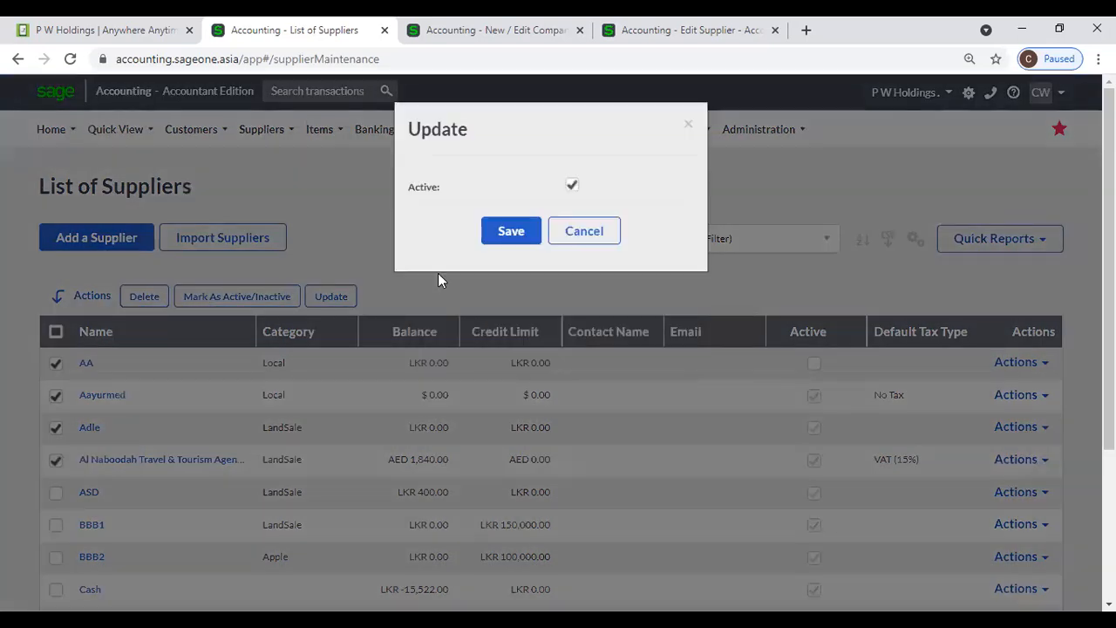
- Cancel the active-status update and preview the bulk Update field options without saving
left_click(583, 232)
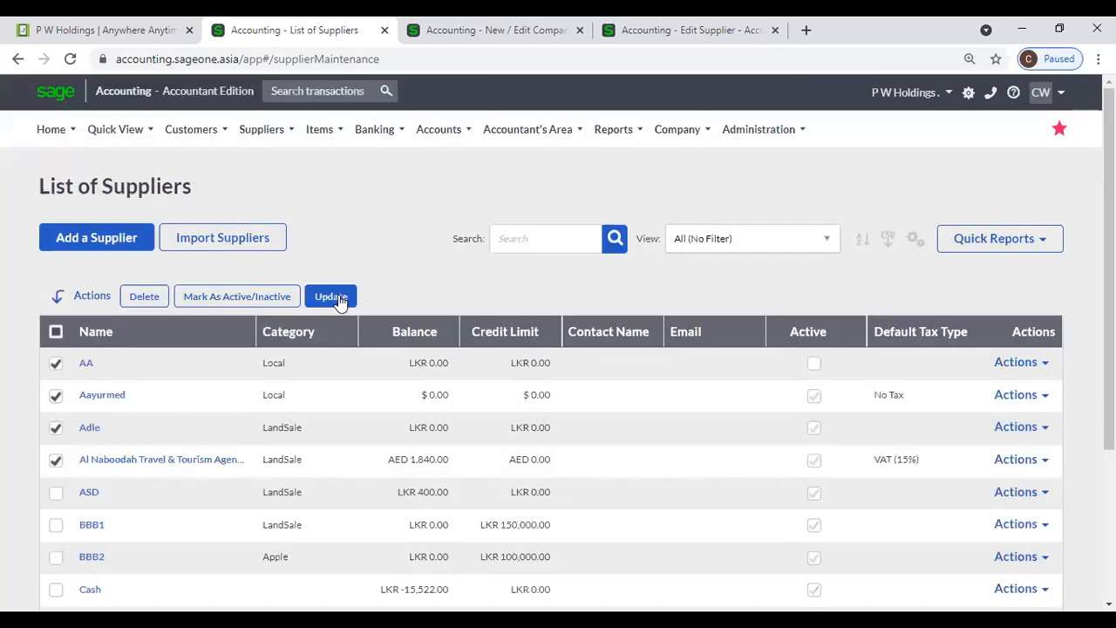
left_click(339, 297)
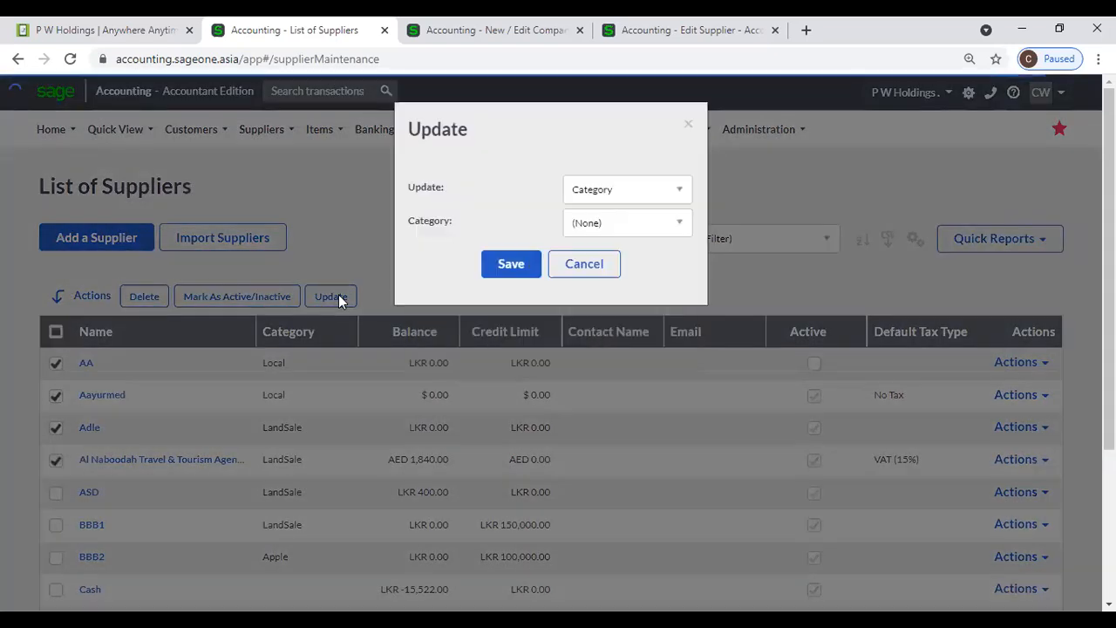
left_click(660, 192)
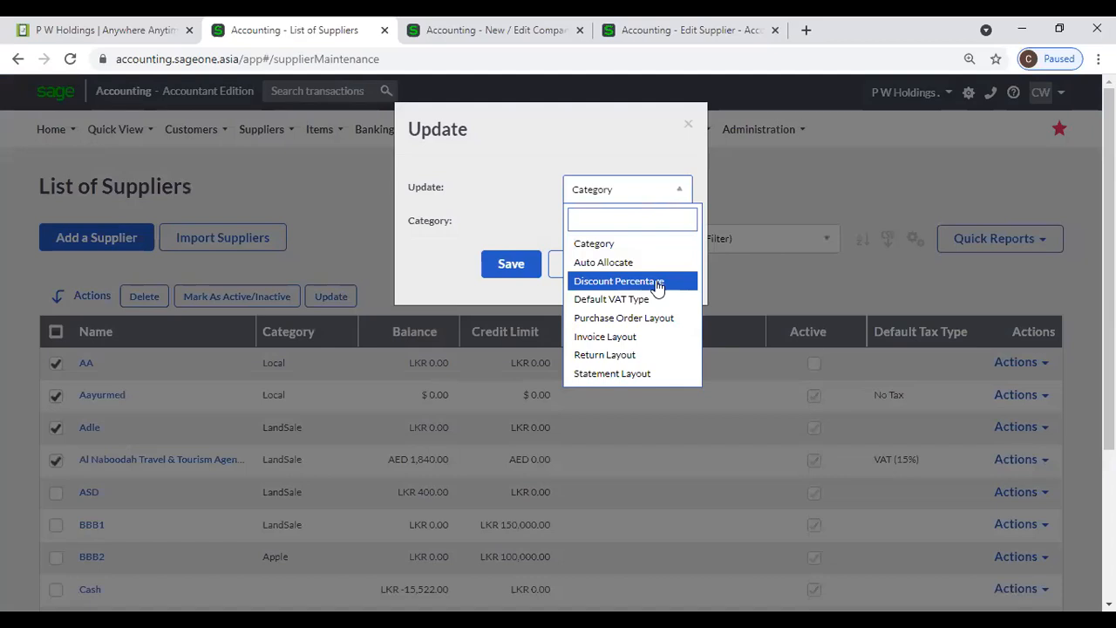
left_click(648, 192)
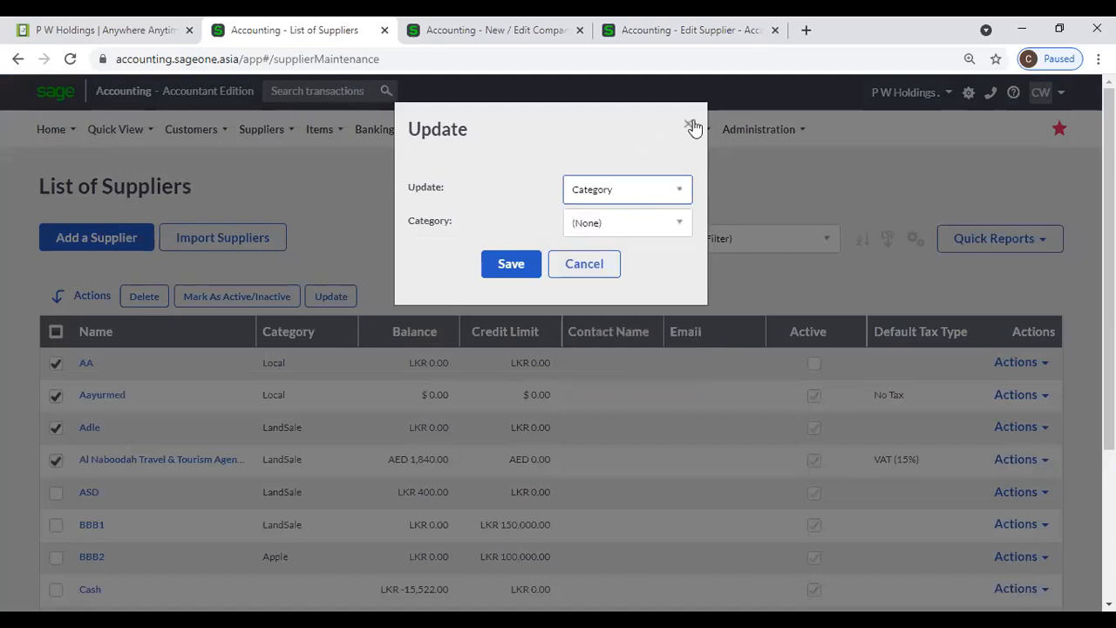
left_click(691, 124)
mouse_move(696, 126)
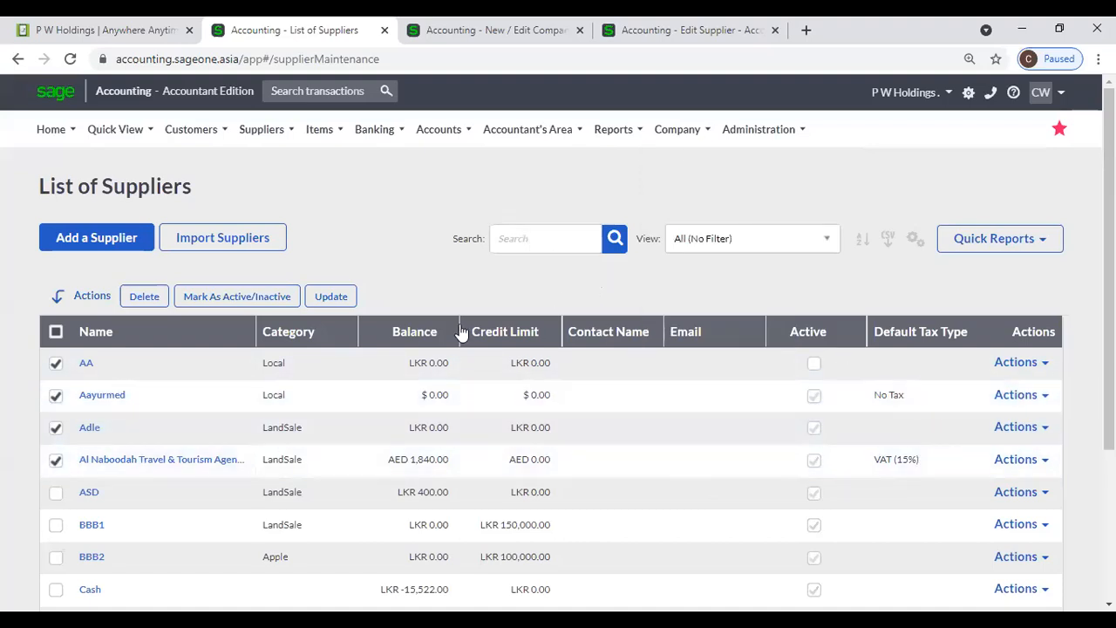
- Bulk-update the checked suppliers' Default VAT Type to VAT 8% (8.00 %) and save
left_click(330, 297)
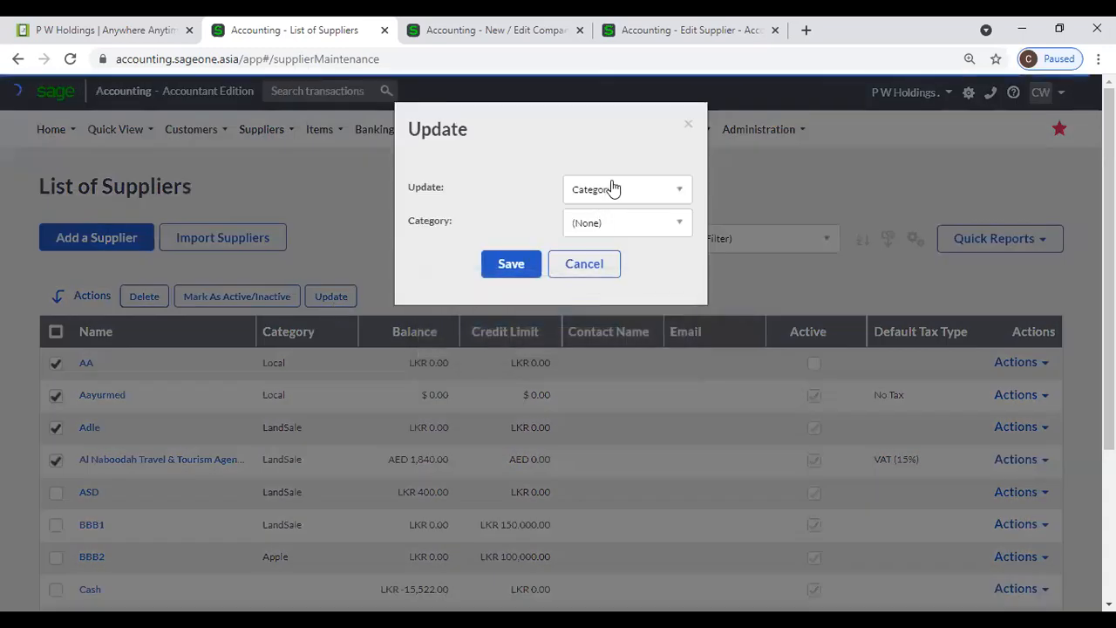
left_click(611, 188)
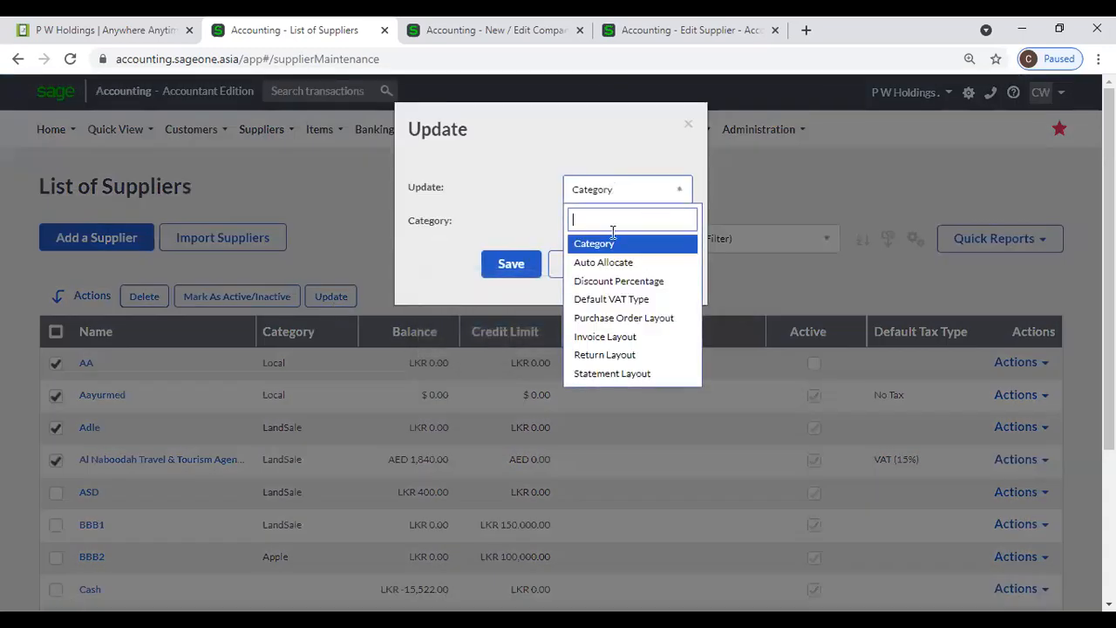
left_click(652, 301)
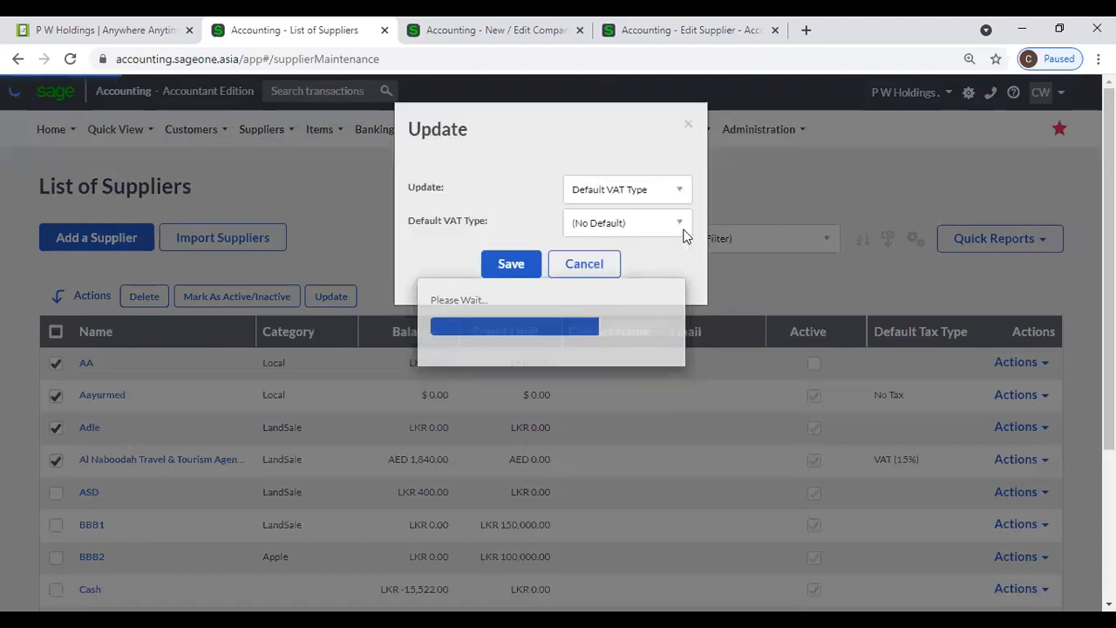
left_click(684, 227)
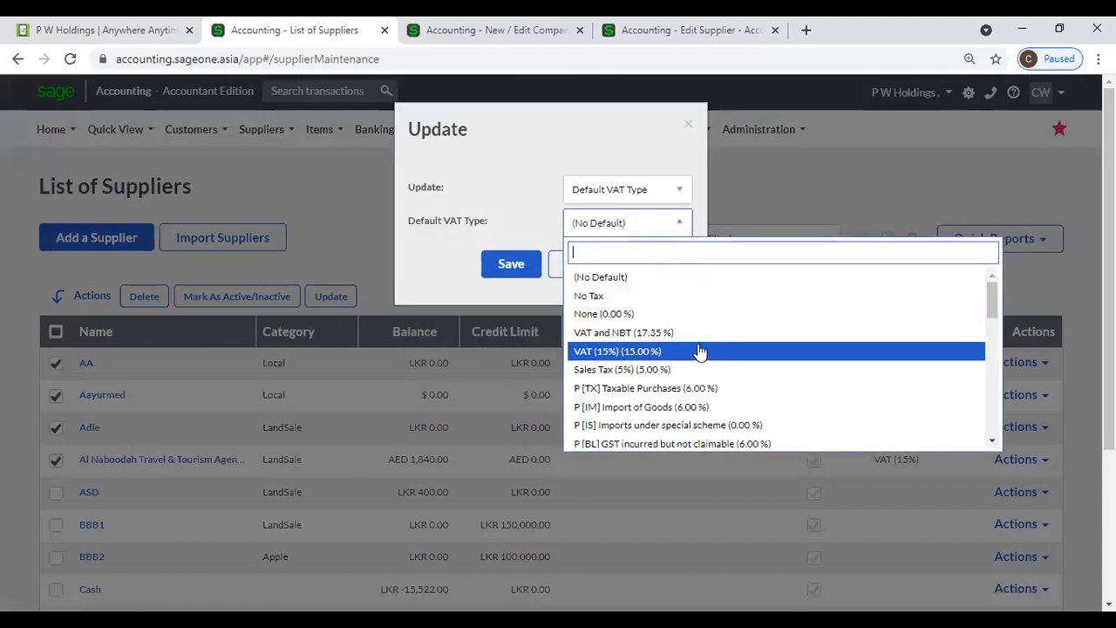
scroll(692, 361, "down", 5)
scroll(692, 362, "down", 5)
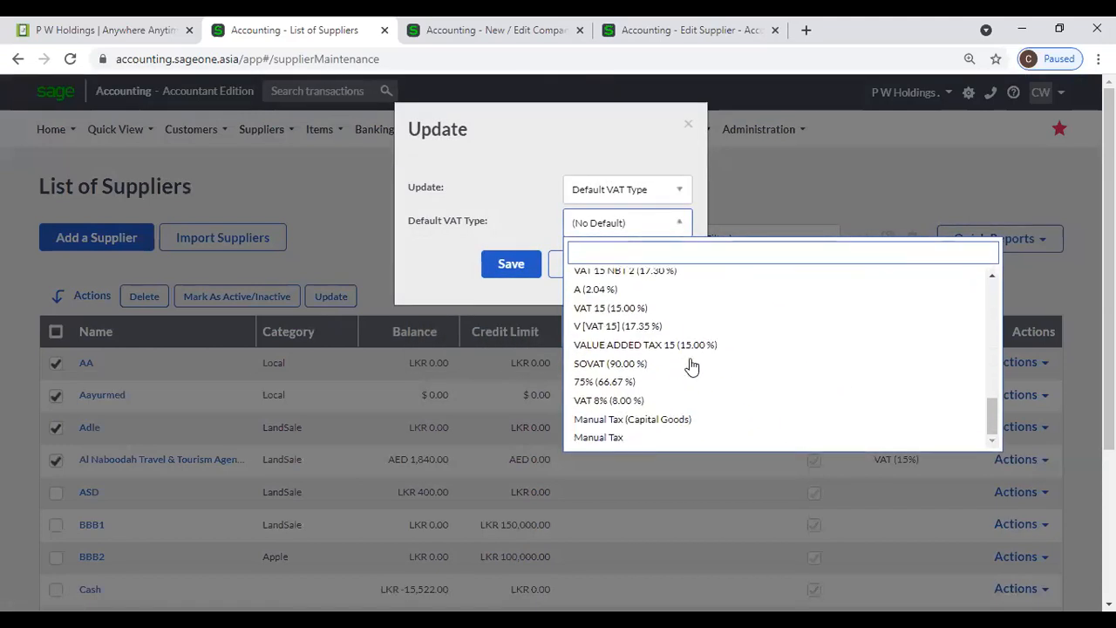
left_click(654, 396)
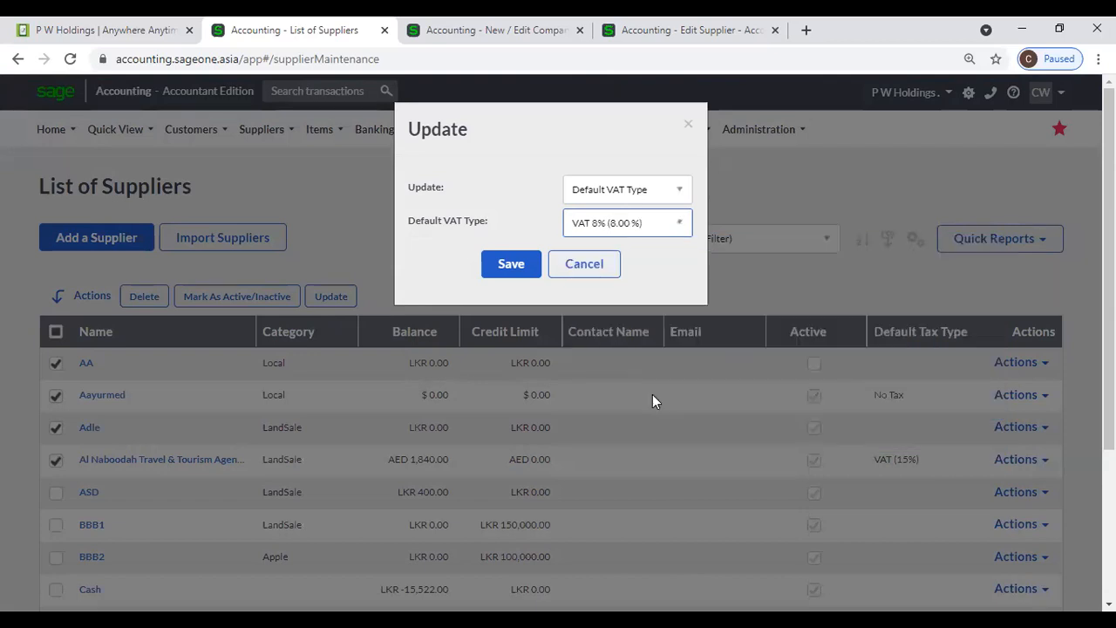
left_click(515, 266)
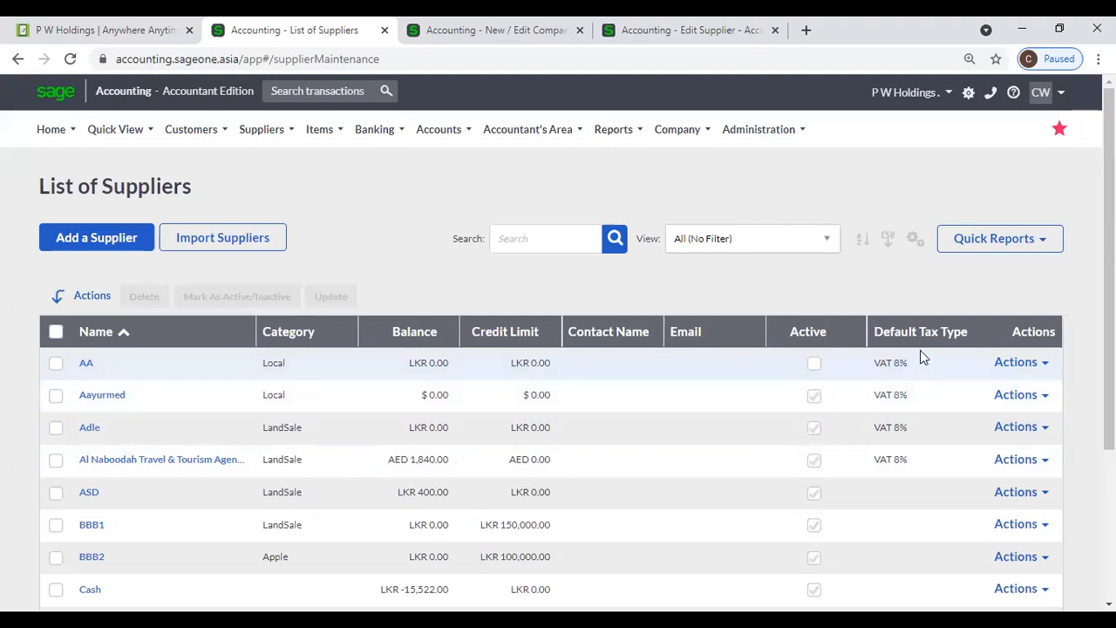
scroll(745, 406, "down", 5)
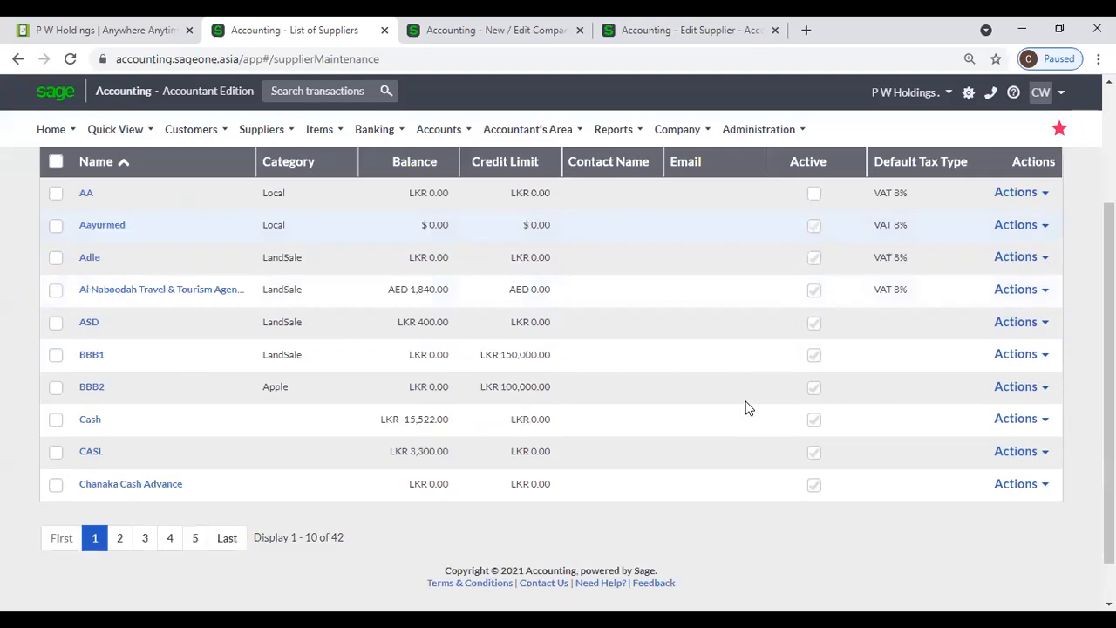
scroll(745, 407, "up", 1)
scroll(729, 391, "up", 4)
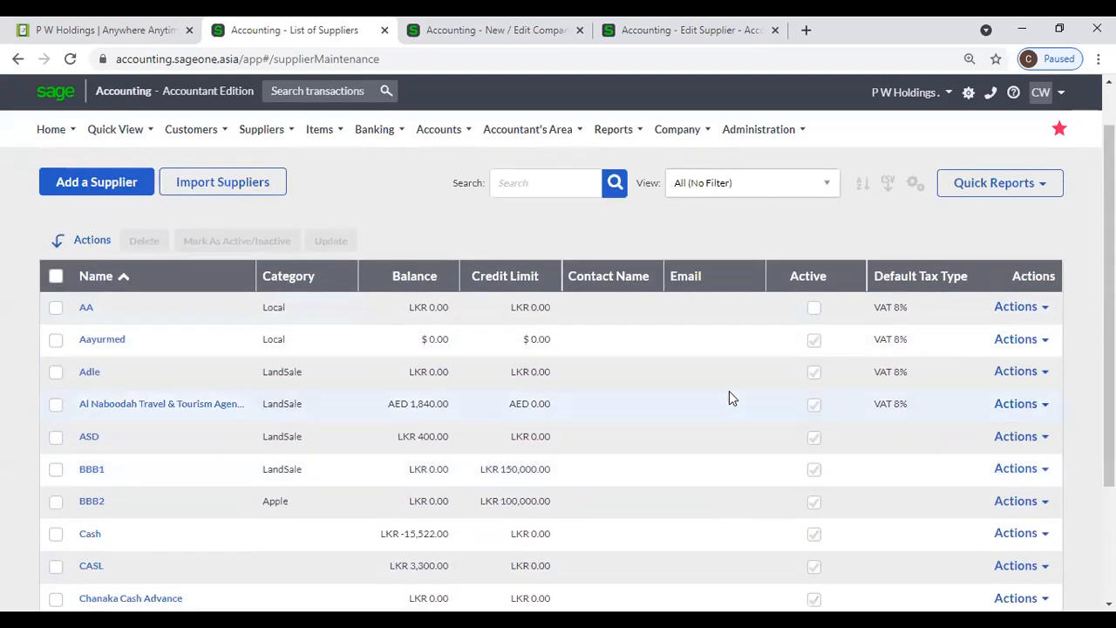
scroll(730, 391, "down", 3)
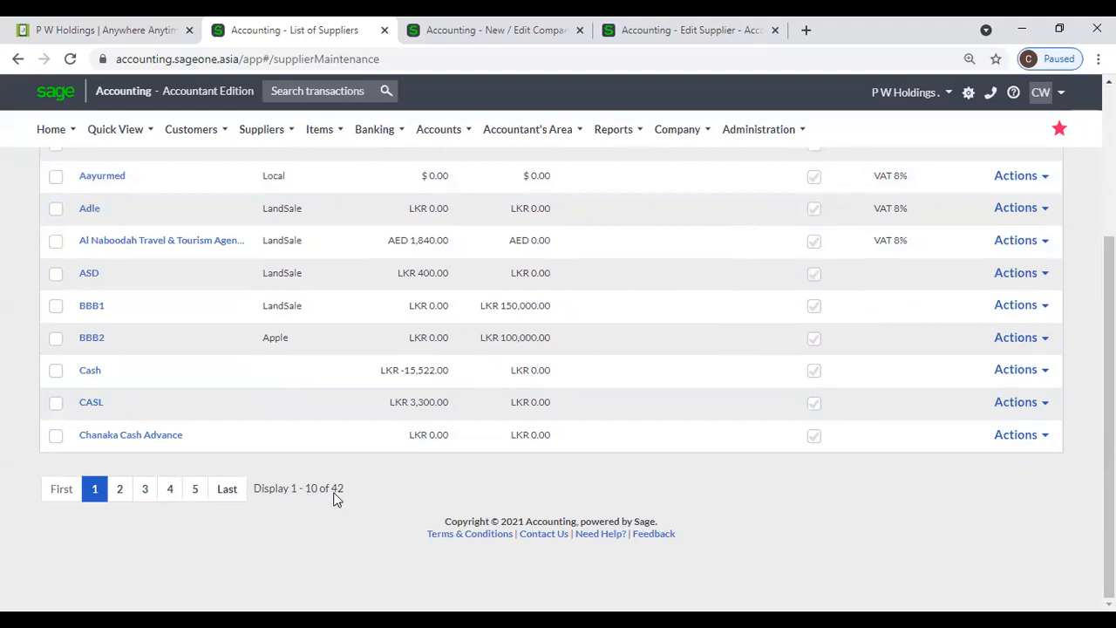
scroll(470, 492, "up", 3)
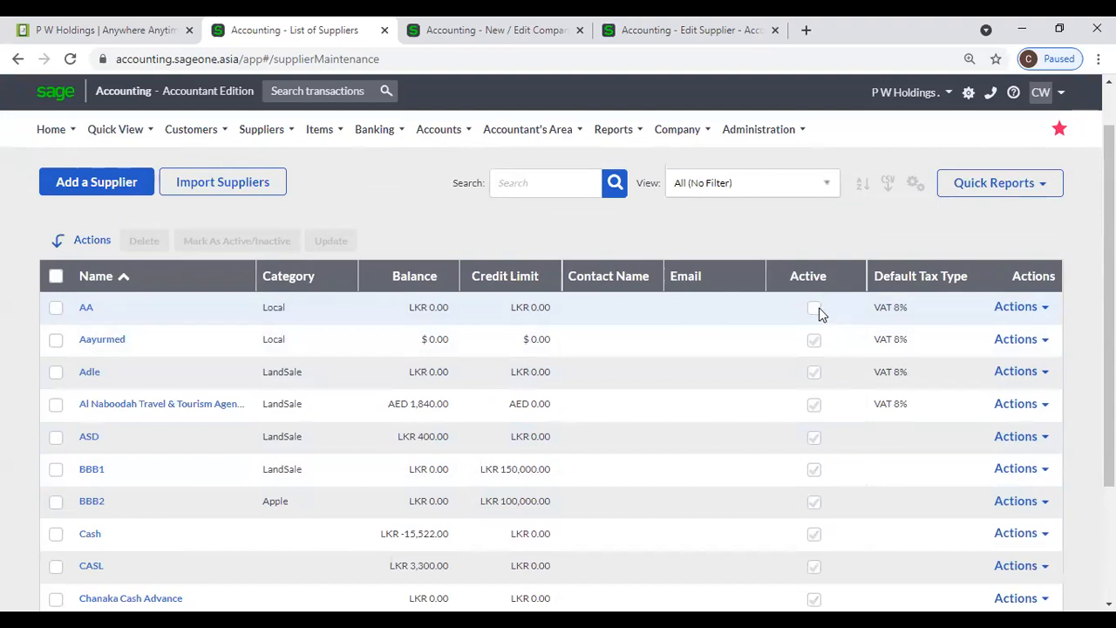
scroll(705, 312, "down", 3)
scroll(452, 457, "up", 1)
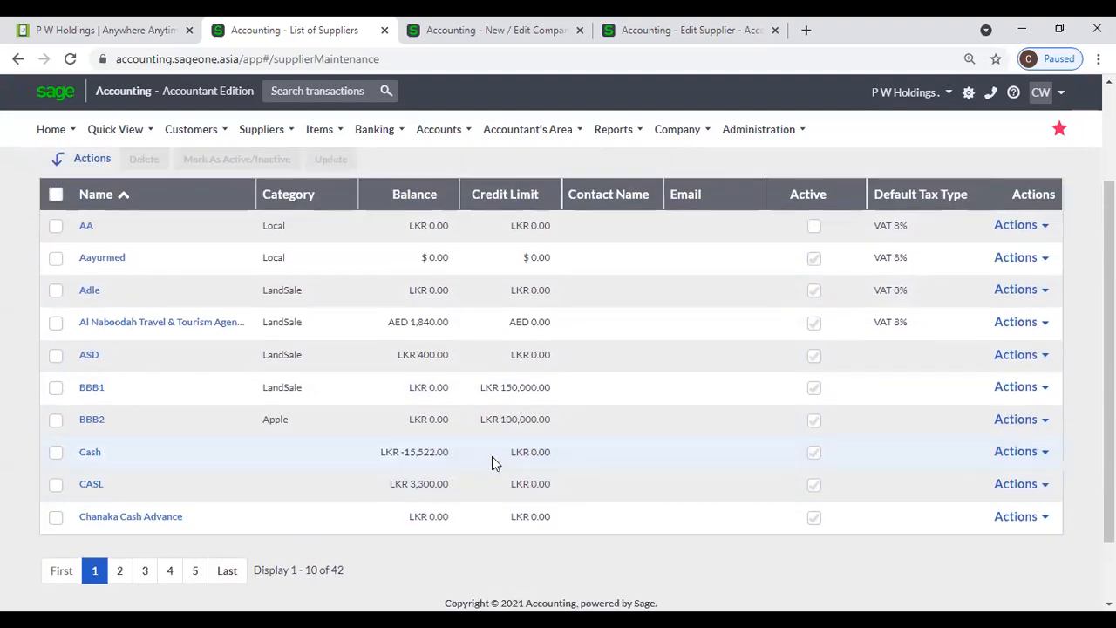
scroll(492, 463, "up", 2)
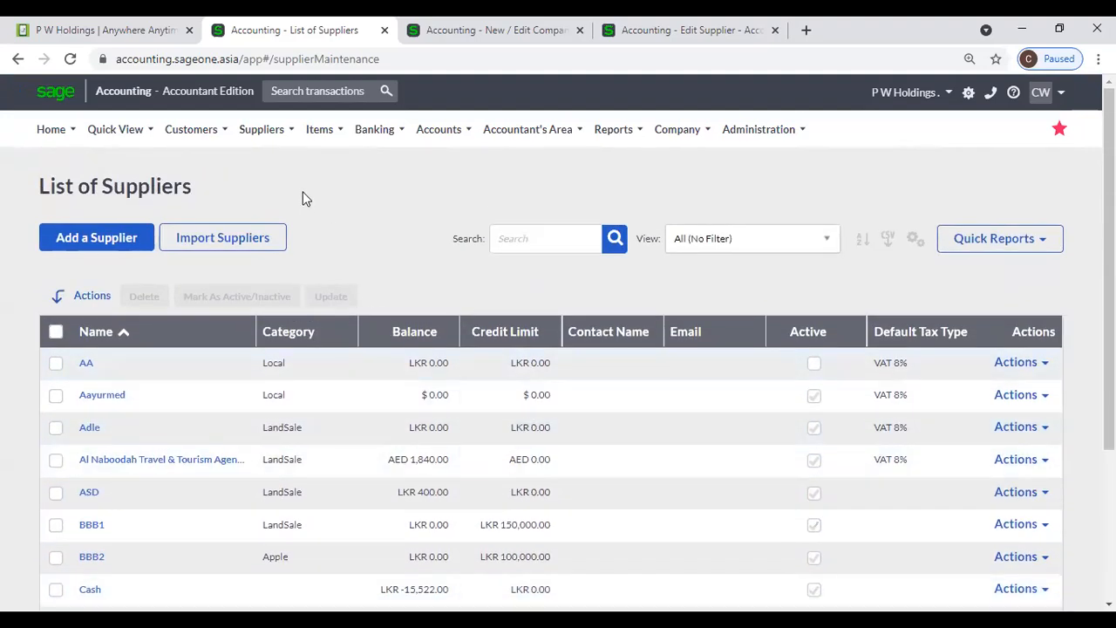
- Add a supplier category described as 'Matara' via the Supplier Categories list
left_click(259, 135)
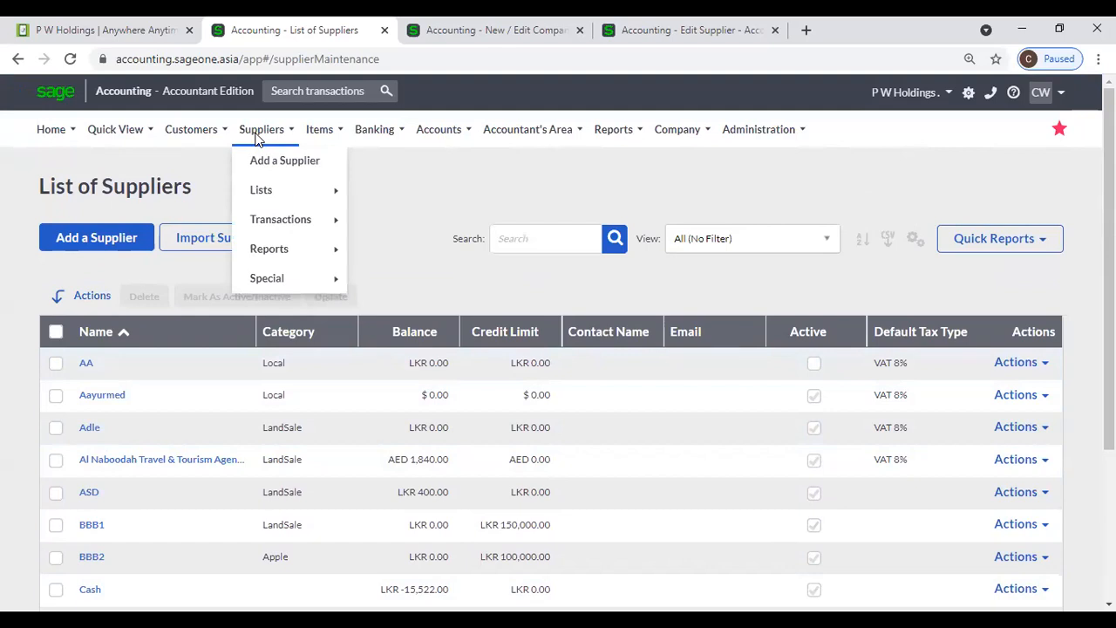
mouse_move(274, 197)
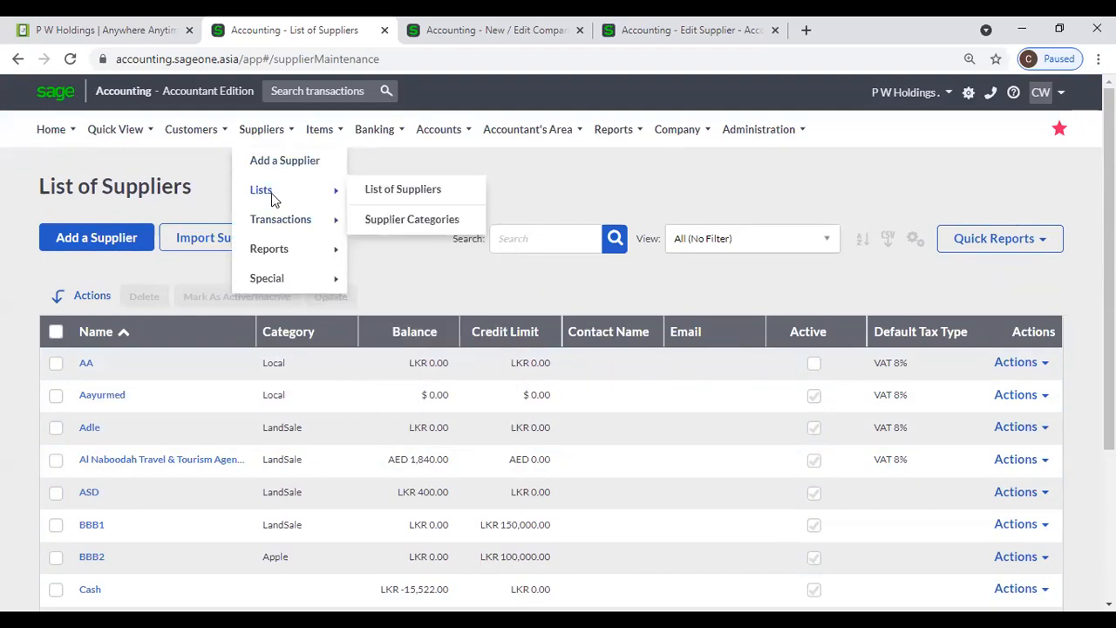
left_click(452, 219)
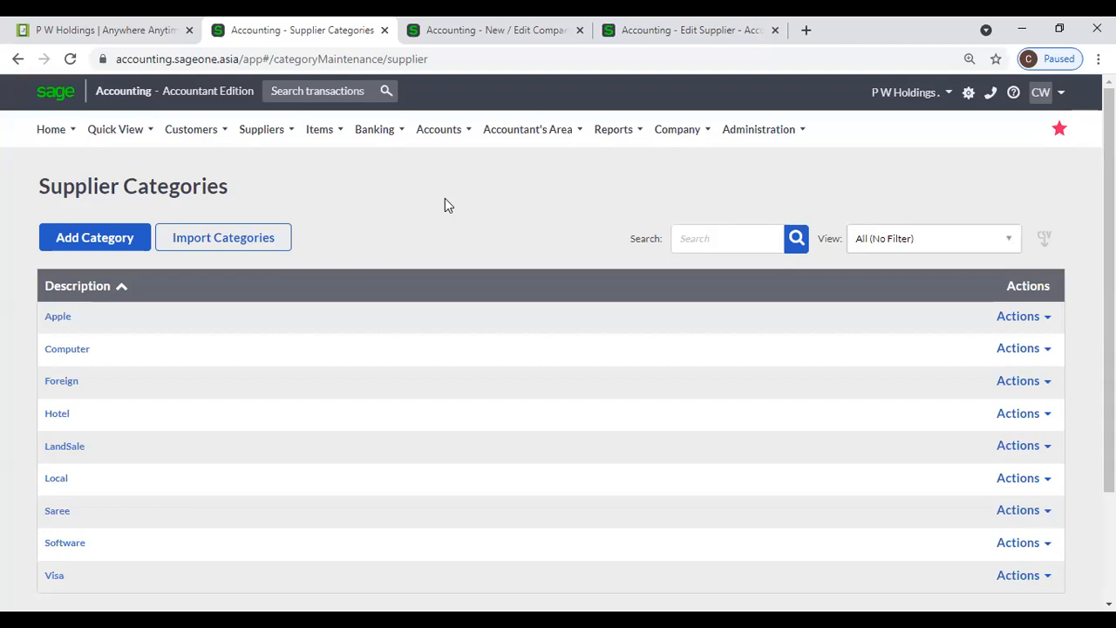
left_click(87, 230)
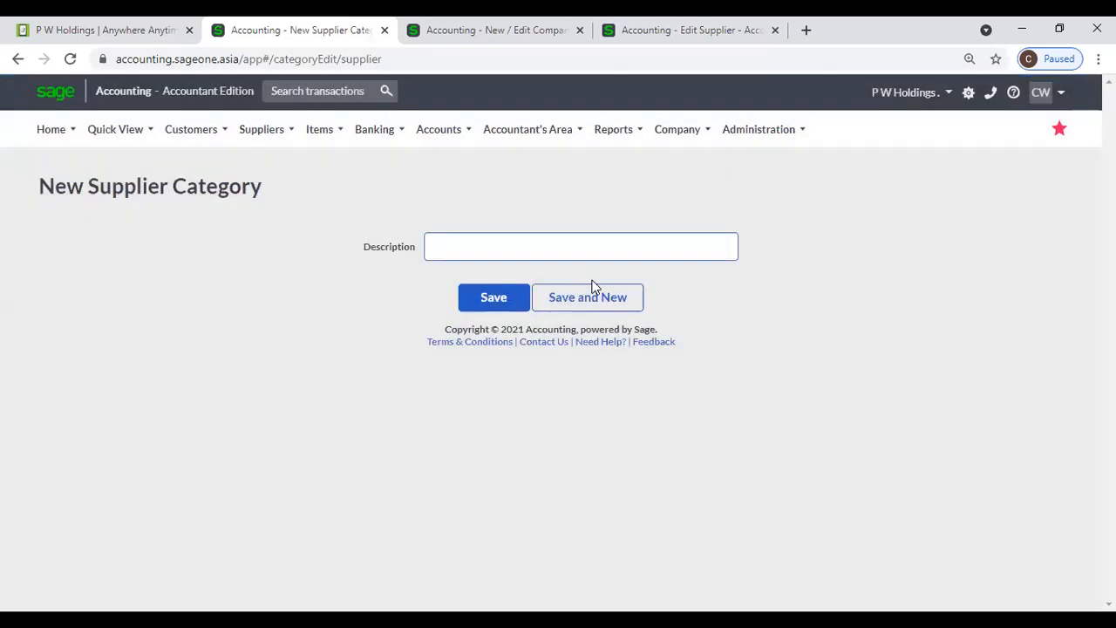
type("Matara")
left_click(478, 305)
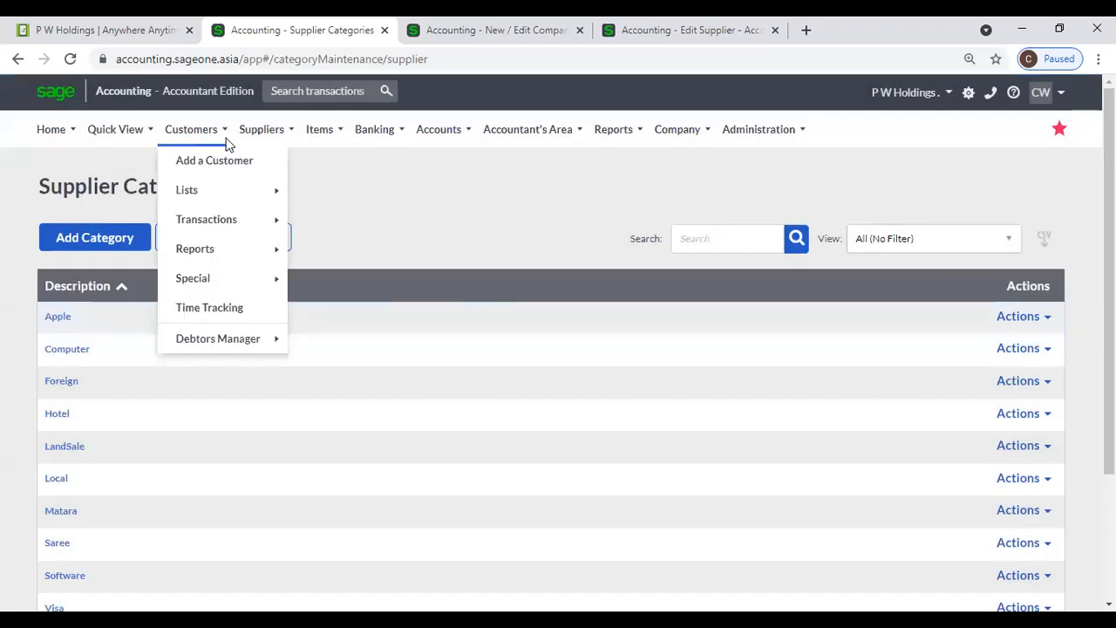
- In a new supplier form, create and save the category 'Galle' from the Category field
mouse_move(262, 131)
left_click(265, 161)
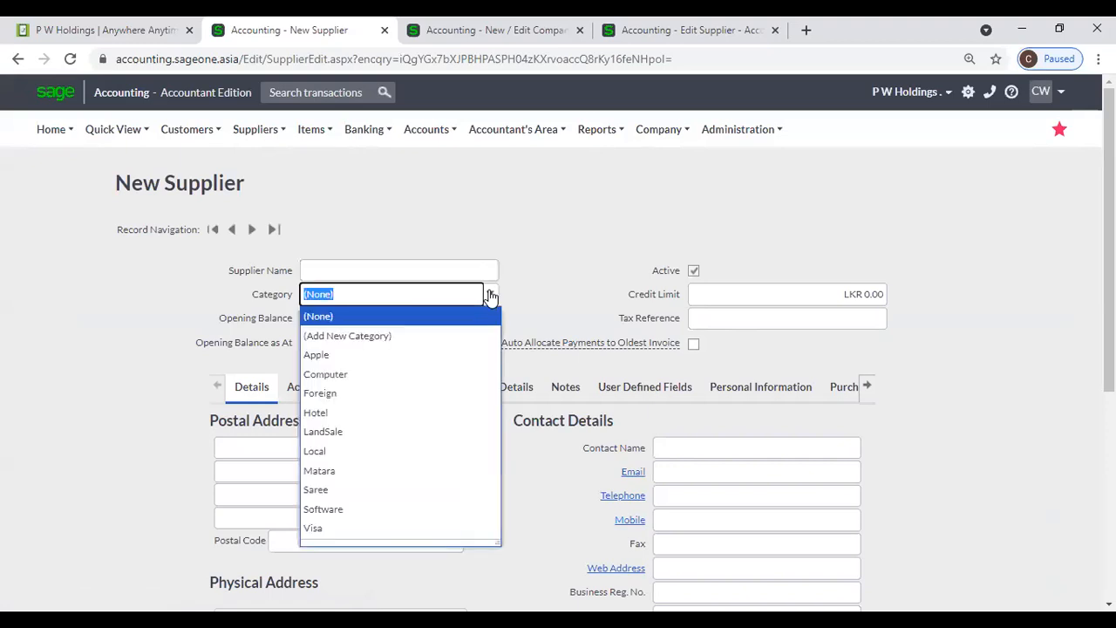
left_click(411, 336)
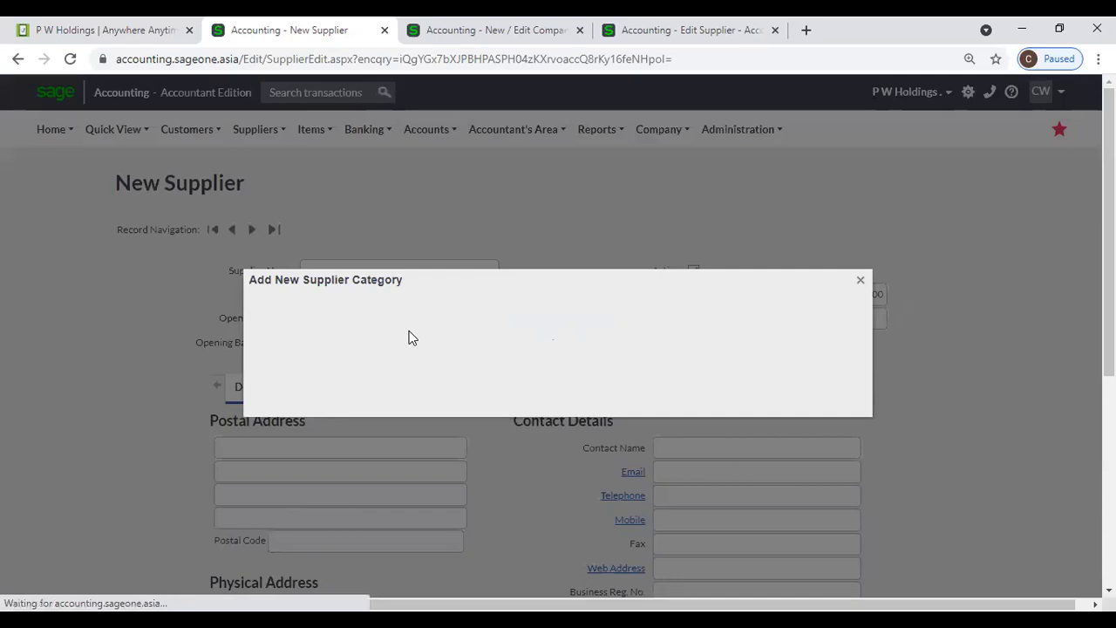
type("Galle")
left_click(564, 363)
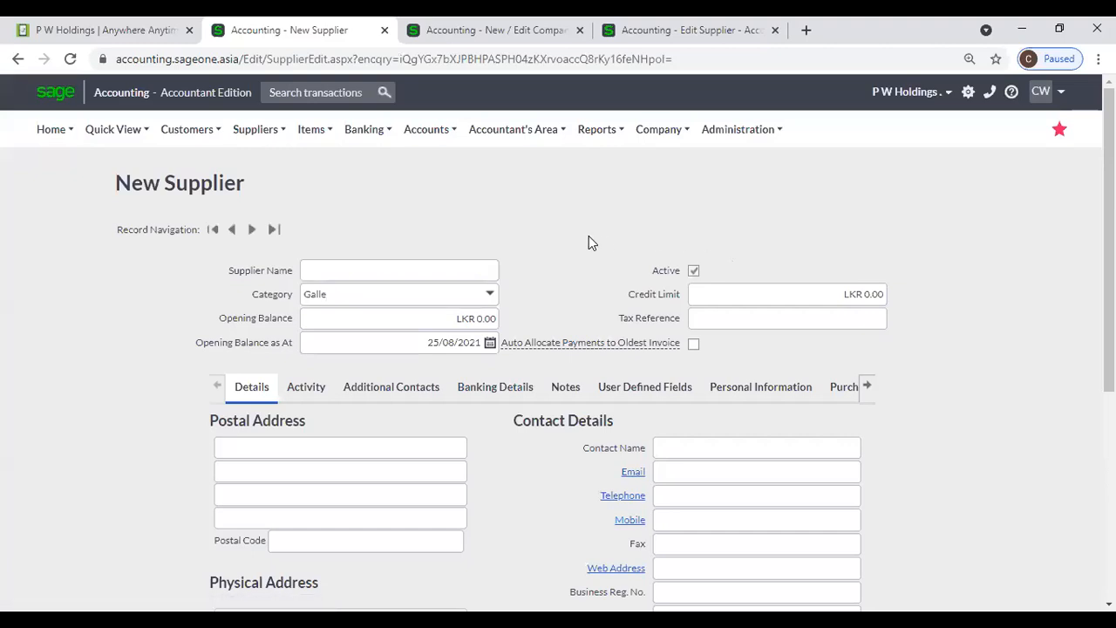
- Open the Supplier Categories list to confirm Galle is included
mouse_move(254, 129)
mouse_move(252, 189)
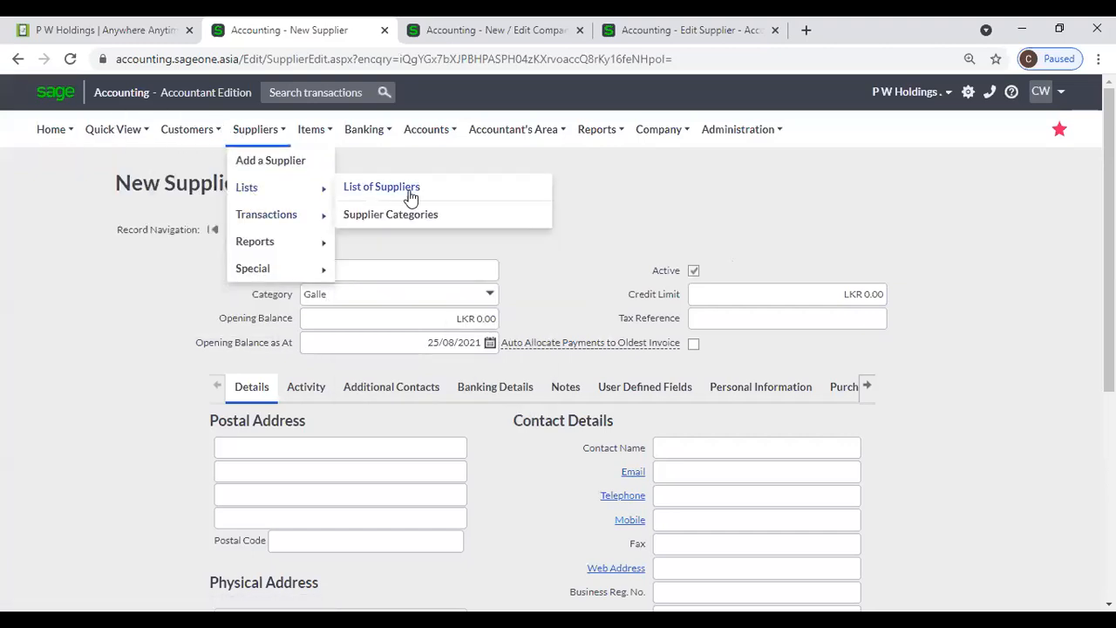
left_click(479, 216)
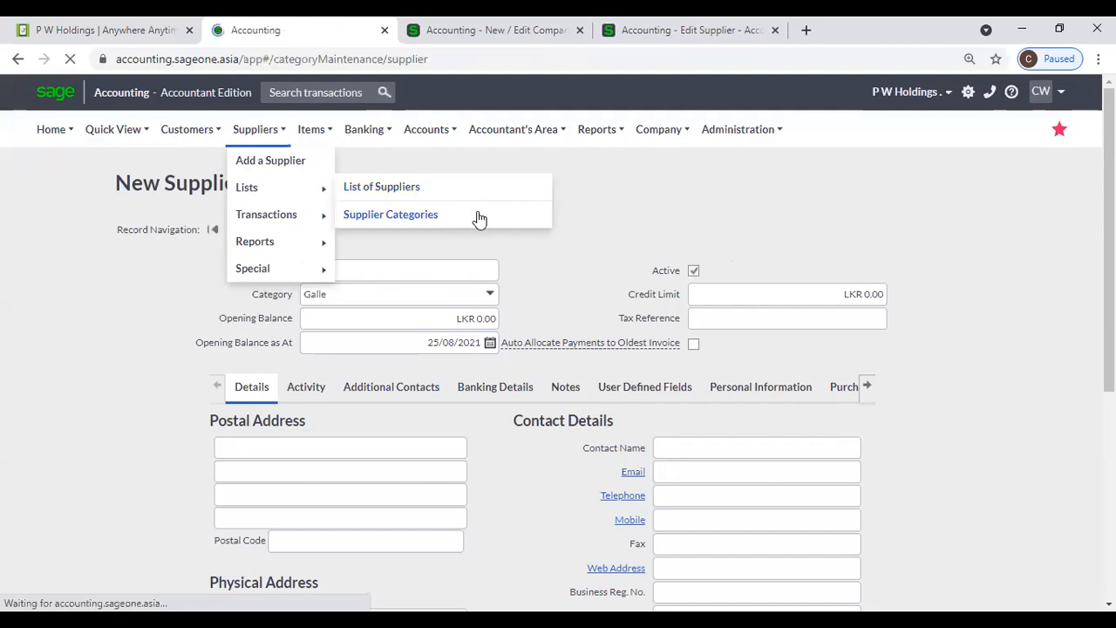
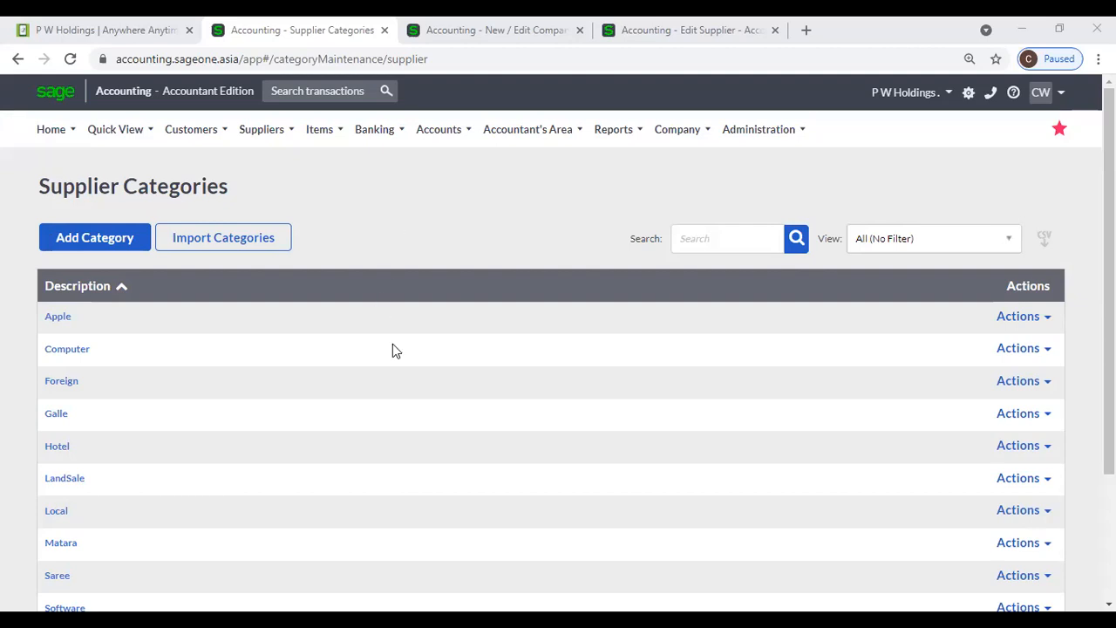
- Open the Purchases by Supplier report from the Suppliers Reports menu
left_click(262, 131)
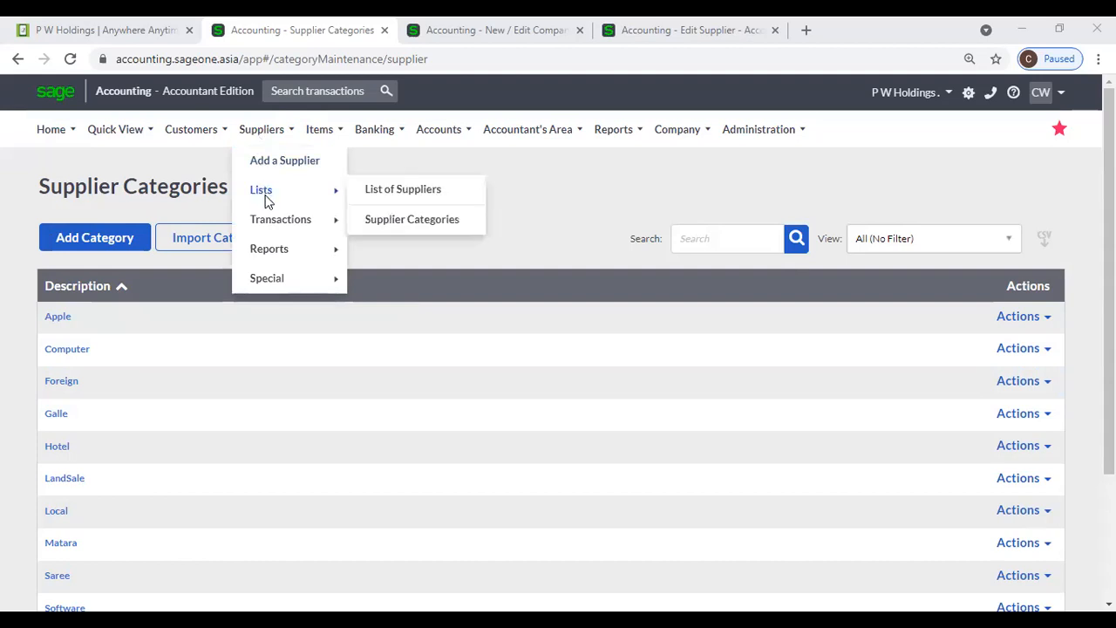
mouse_move(278, 253)
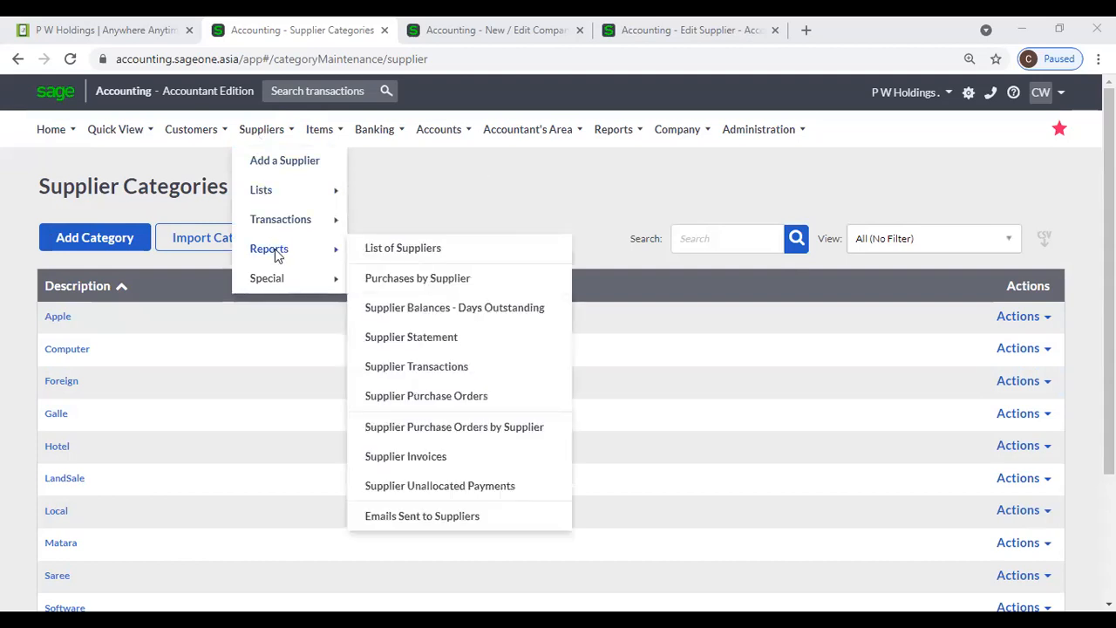
left_click(445, 281)
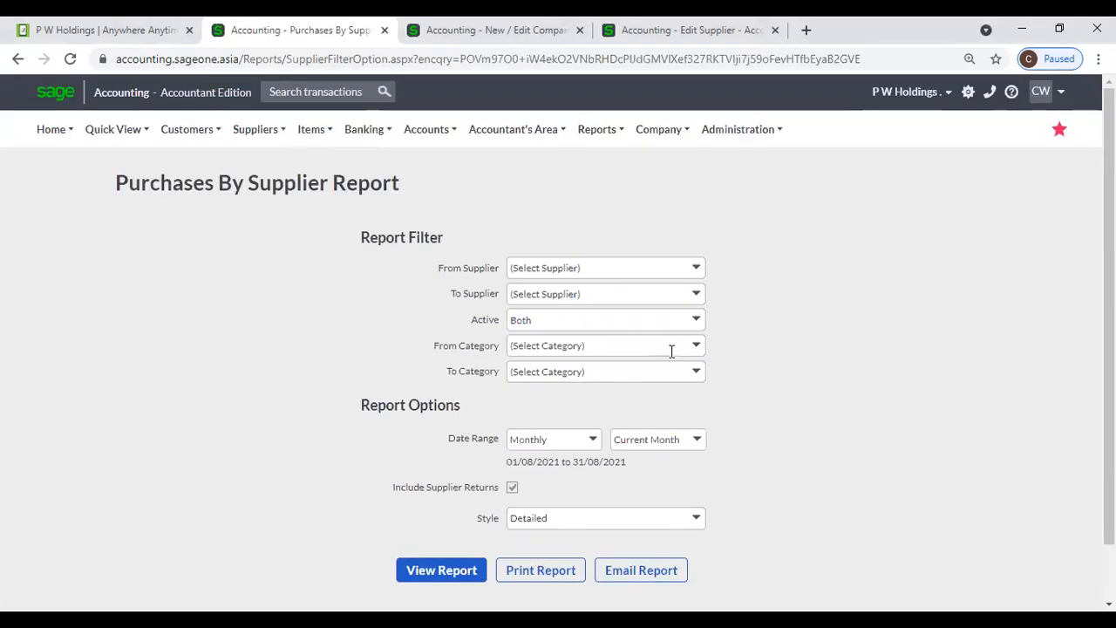
- Look through the From Category supplier filter list and close it without choosing a category
left_click(700, 352)
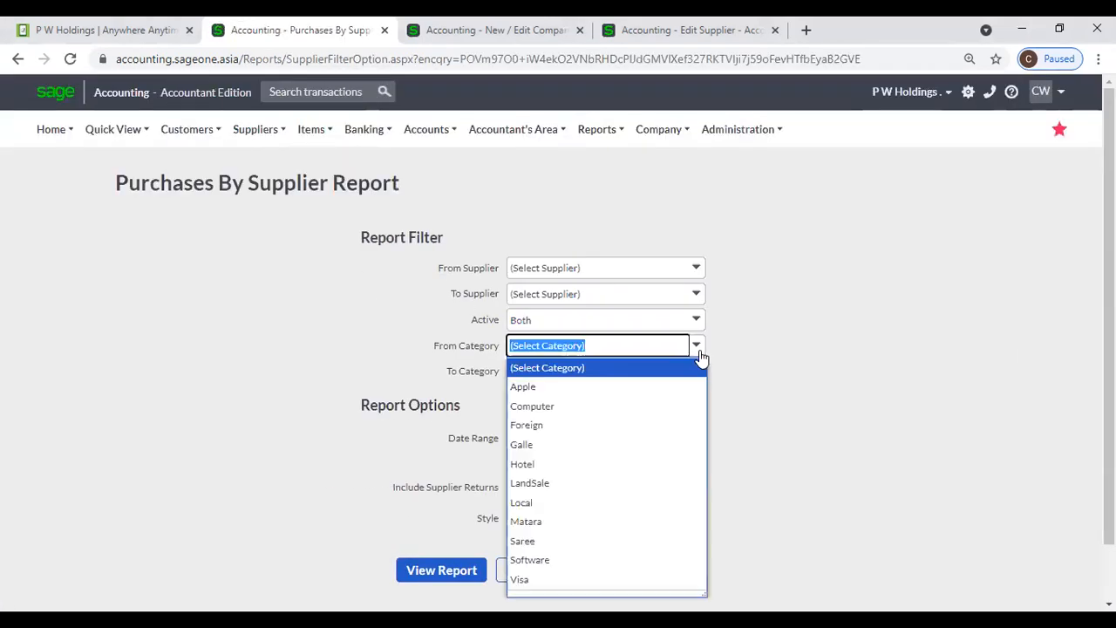
left_click(744, 356)
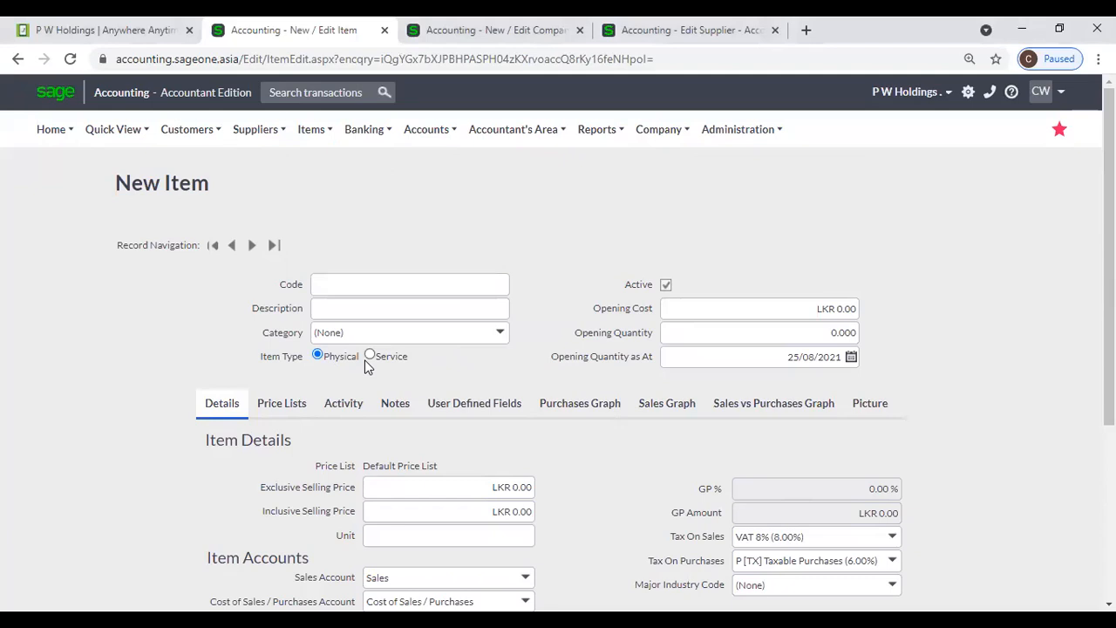
- Browse the List of Items, then start a blank New Item record from it
mouse_move(311, 130)
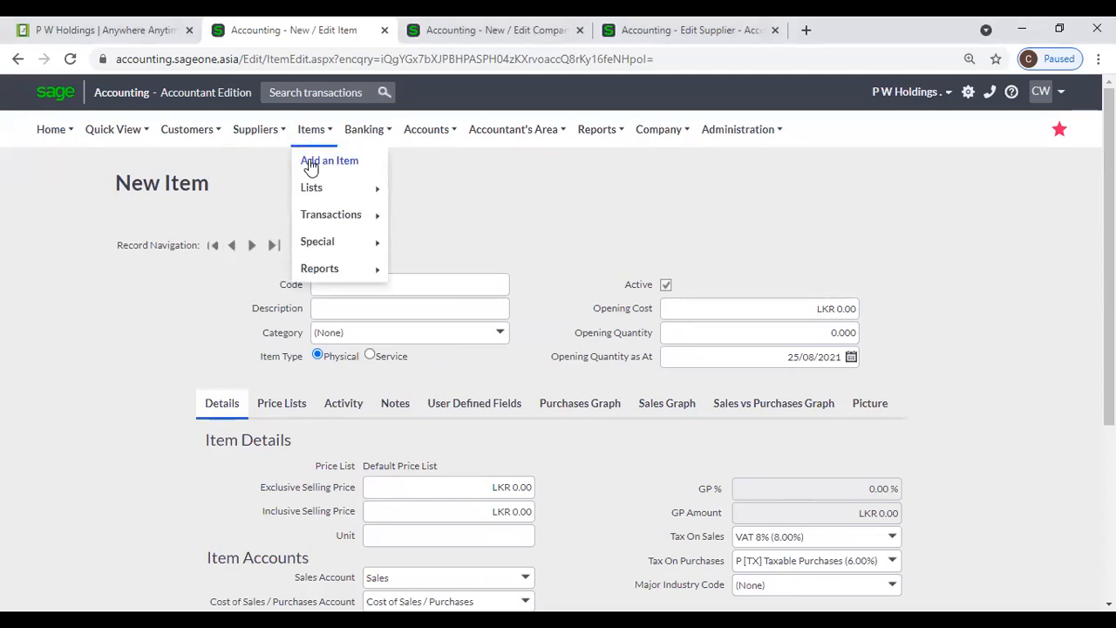
left_click(311, 165)
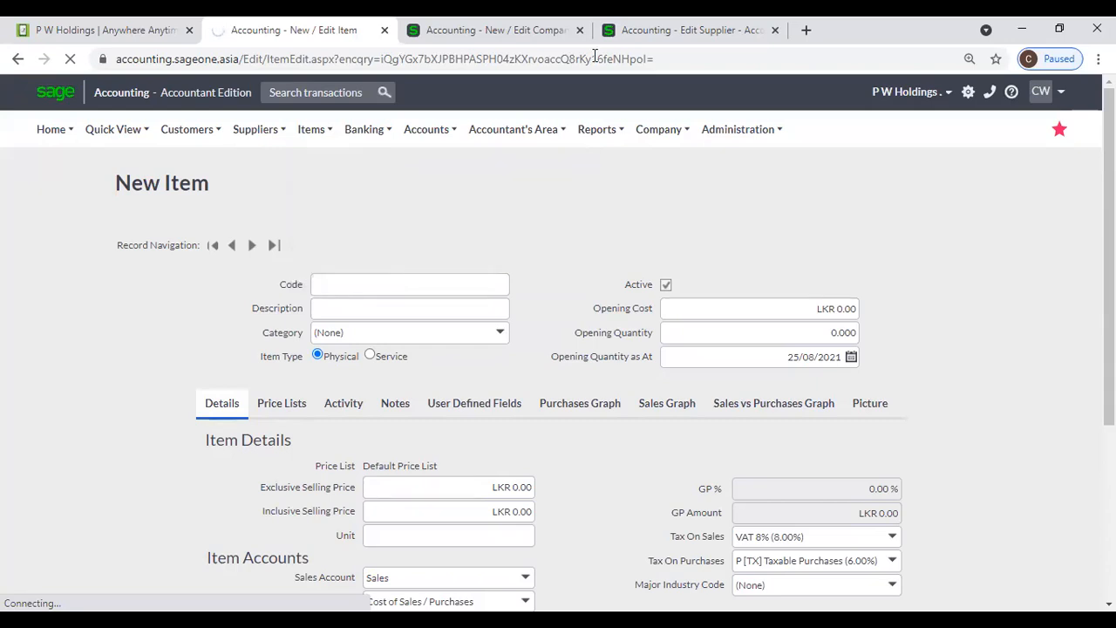
mouse_move(319, 137)
mouse_move(384, 194)
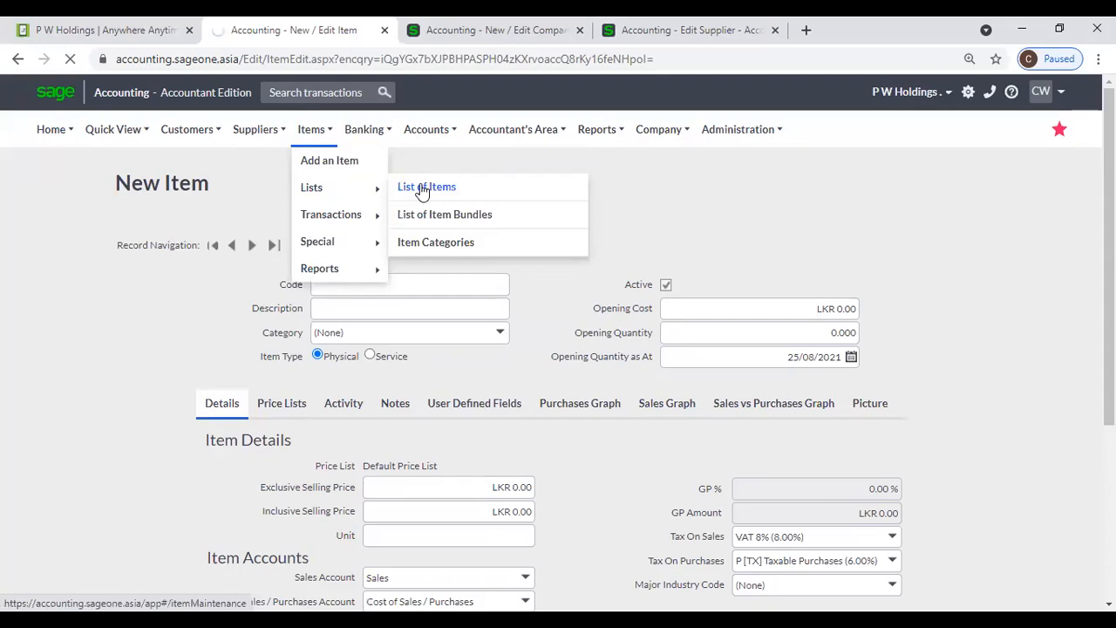
left_click(422, 190)
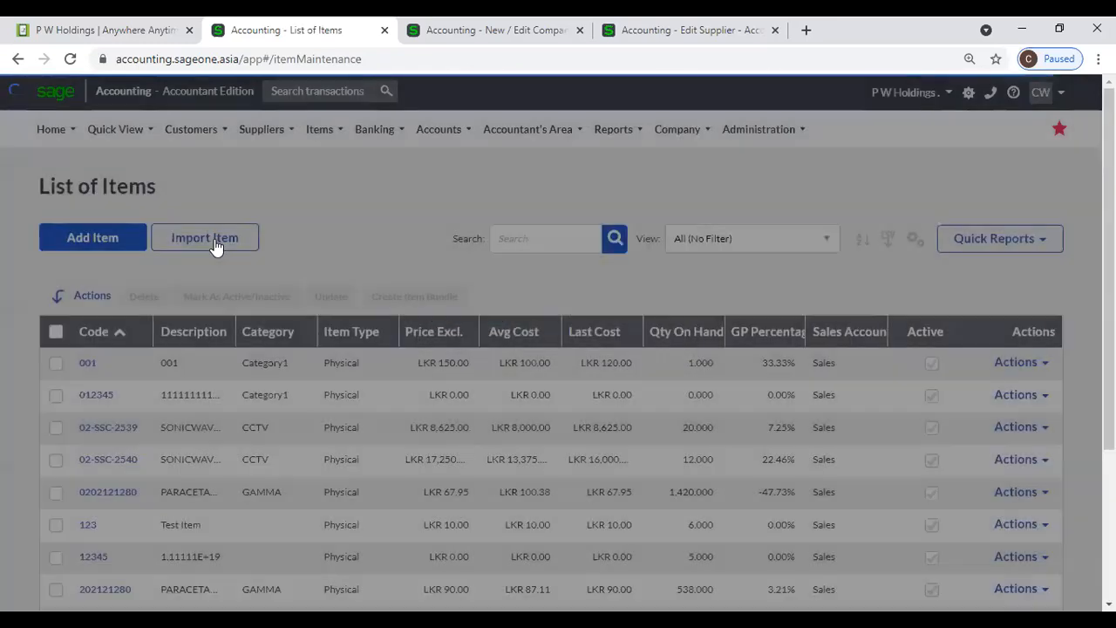
left_click(125, 244)
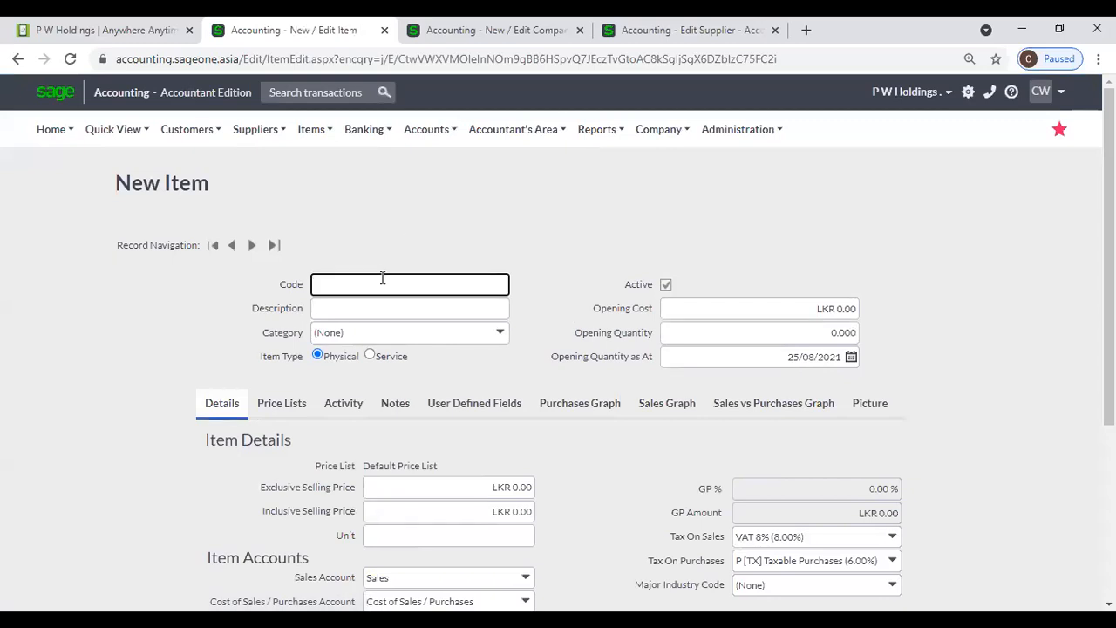
- Enter item code A001 with description Computer
type("A001")
key("Tab")
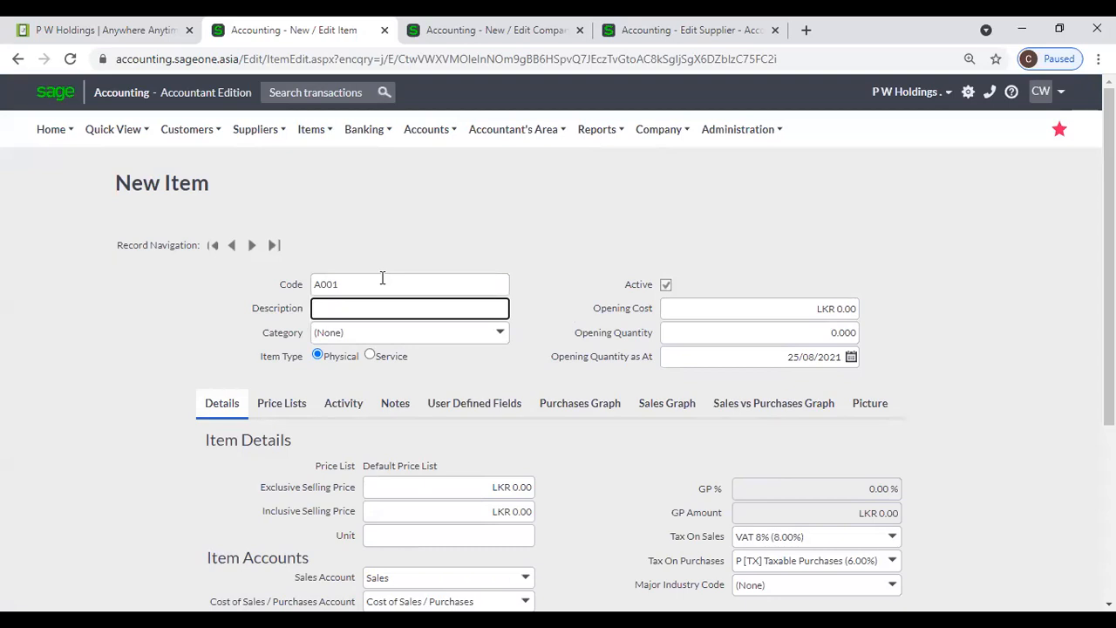
type("Computer")
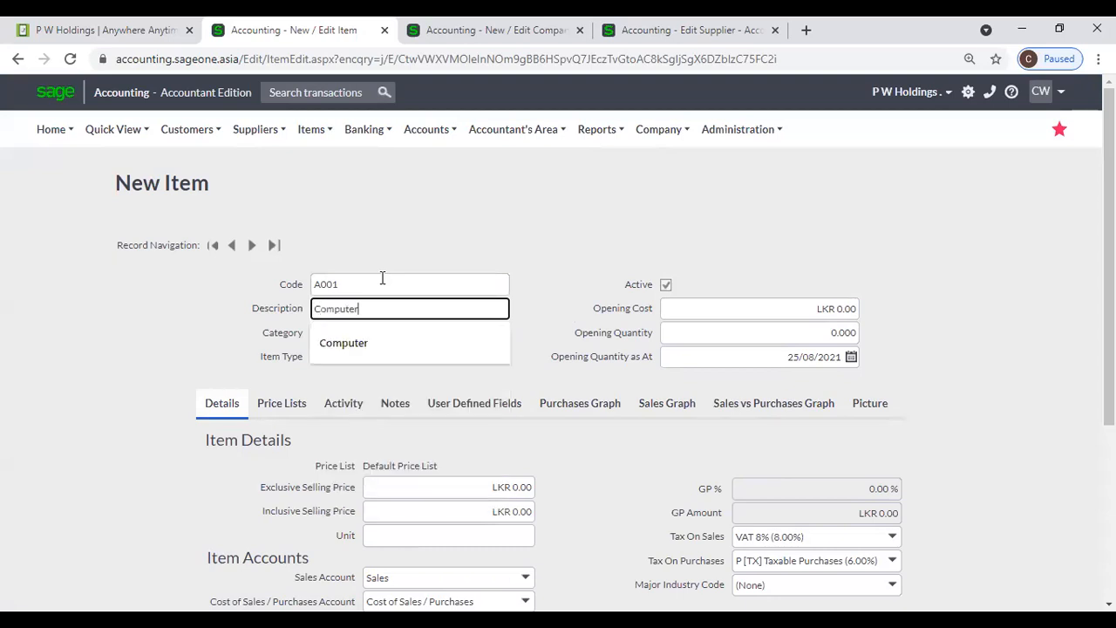
left_click(397, 218)
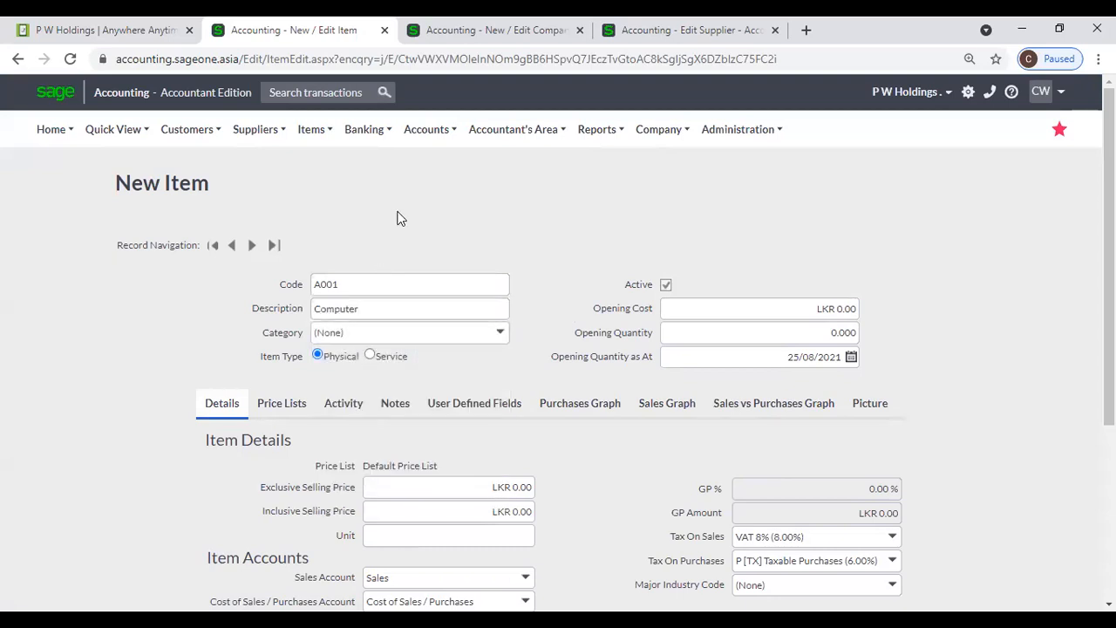
- Leave Category unset and Item Type Physical, then view the Accounting Software supplier record
left_click(502, 334)
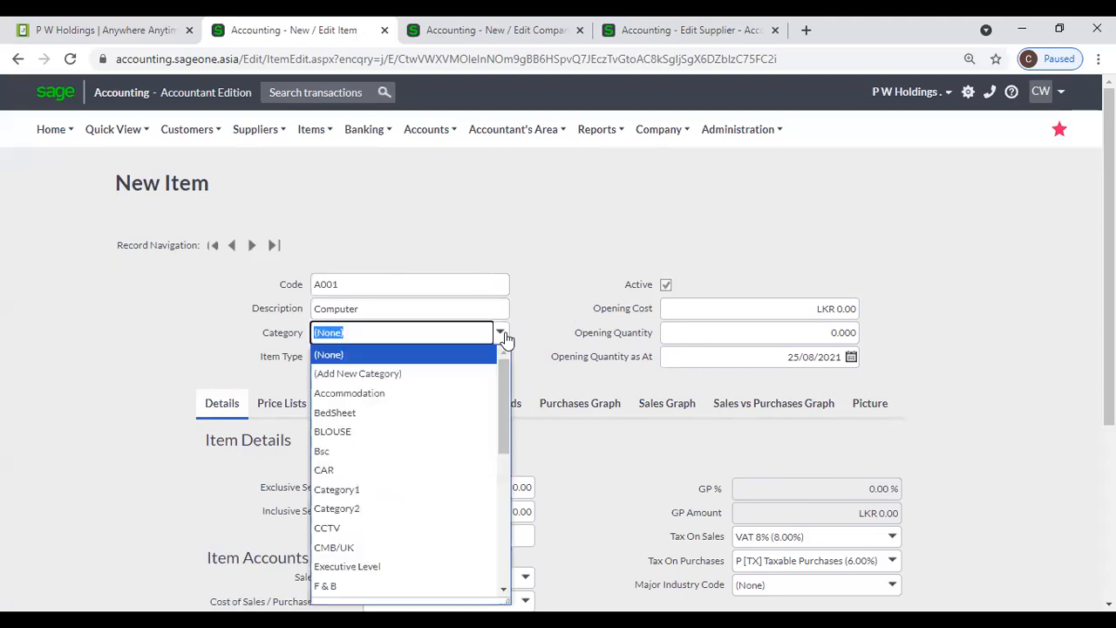
left_click(536, 317)
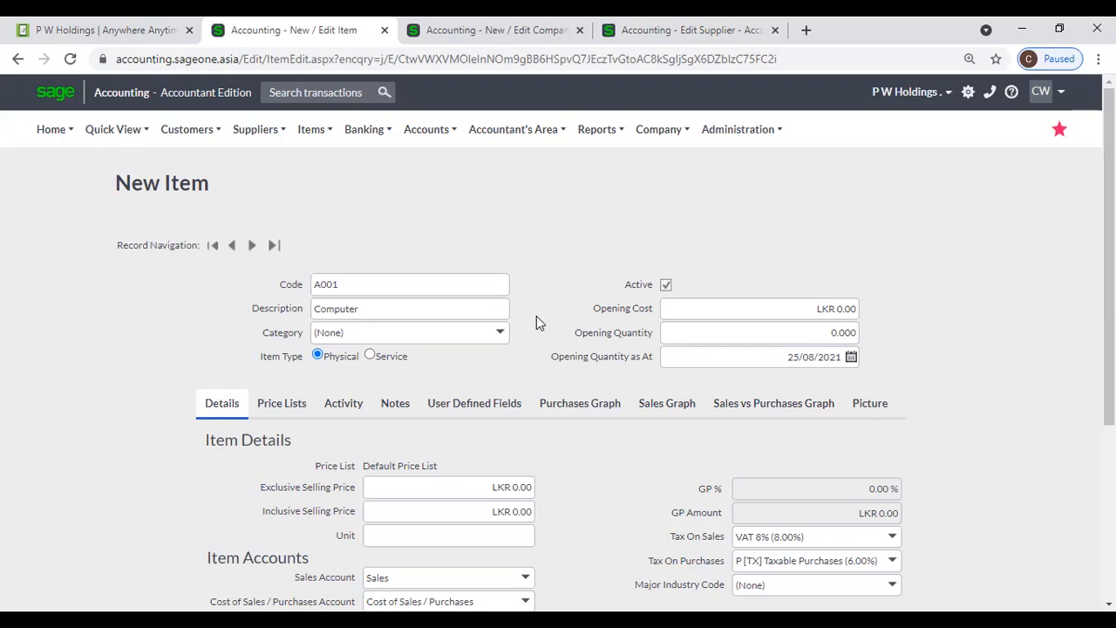
left_click(378, 358)
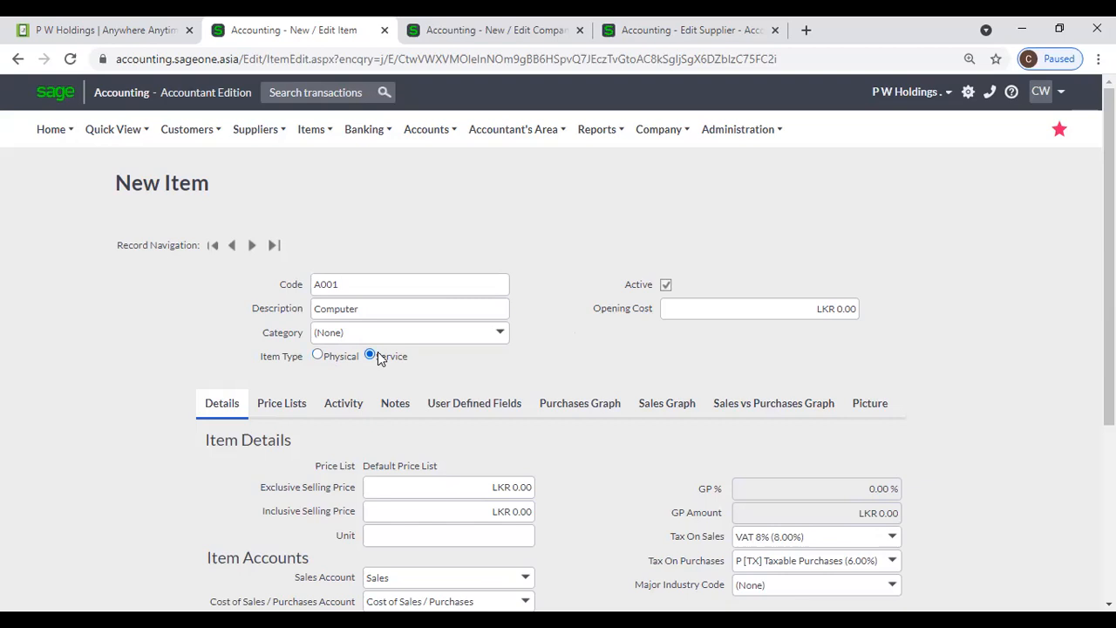
left_click(340, 361)
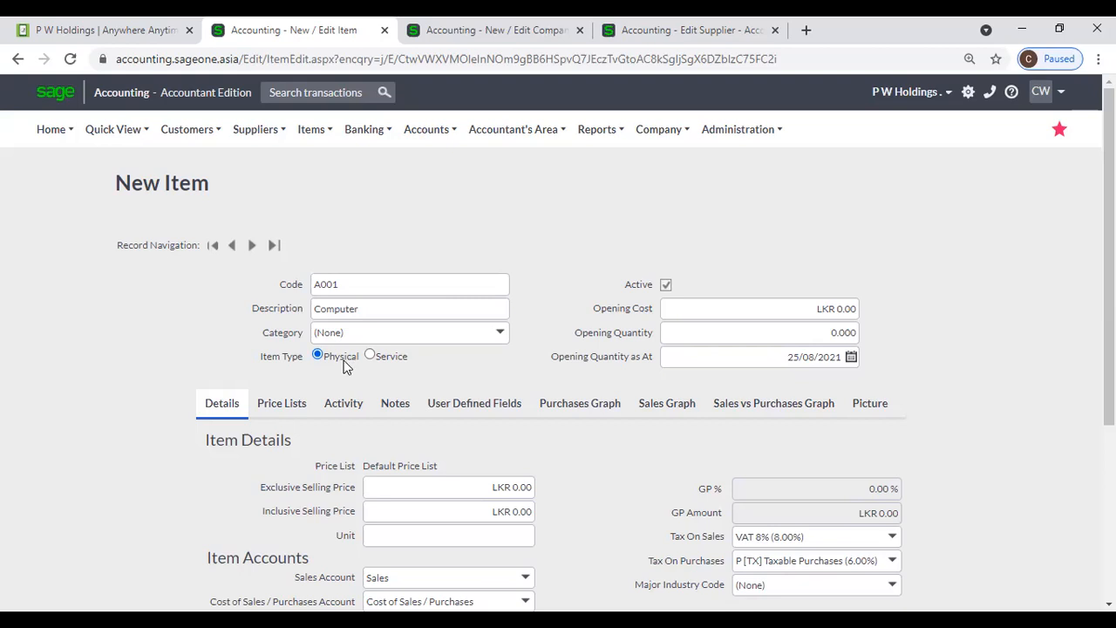
left_click(706, 43)
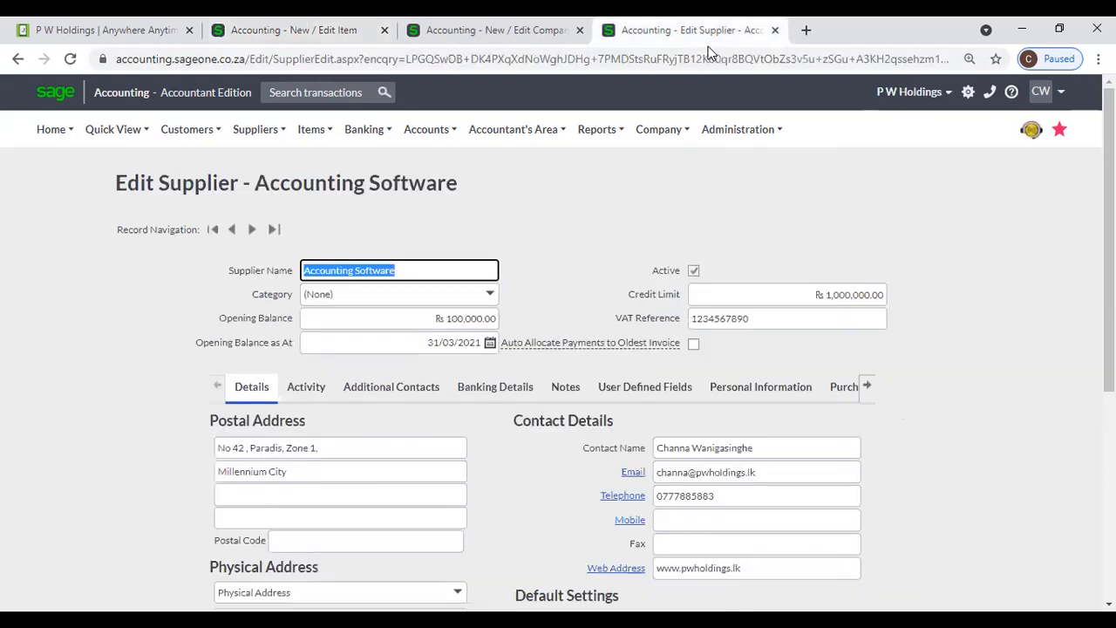
- Switch back to the New / Edit Item tab holding the A001 Computer item
left_click(271, 39)
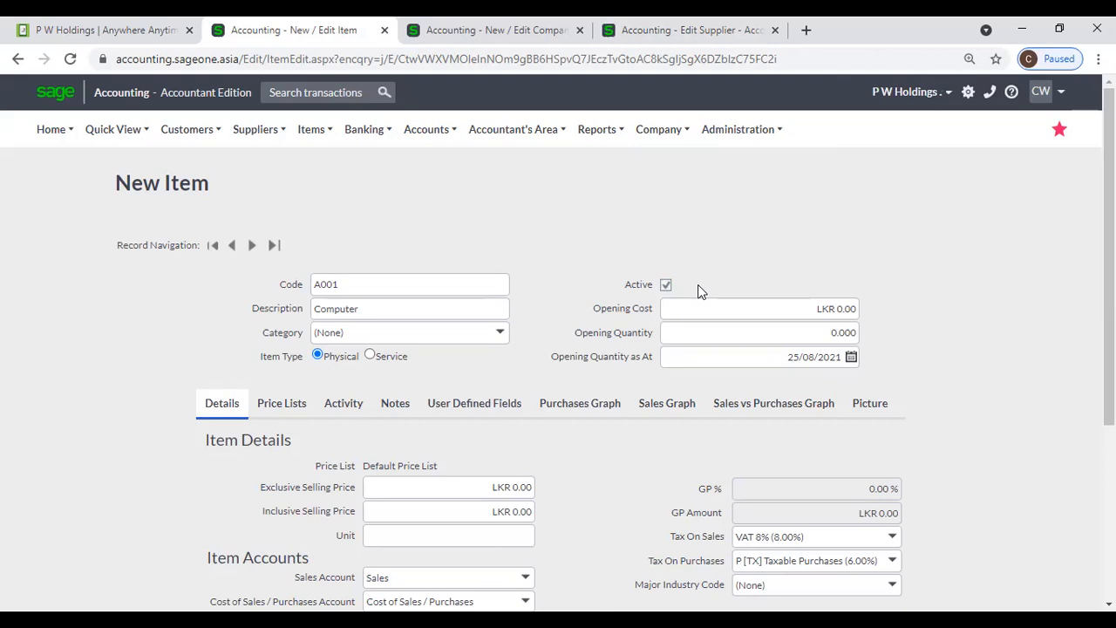
- Enter opening cost 10, opening quantity 100 and opening date 31/03/2021
left_click(806, 310)
key("BackSpace")
type("10")
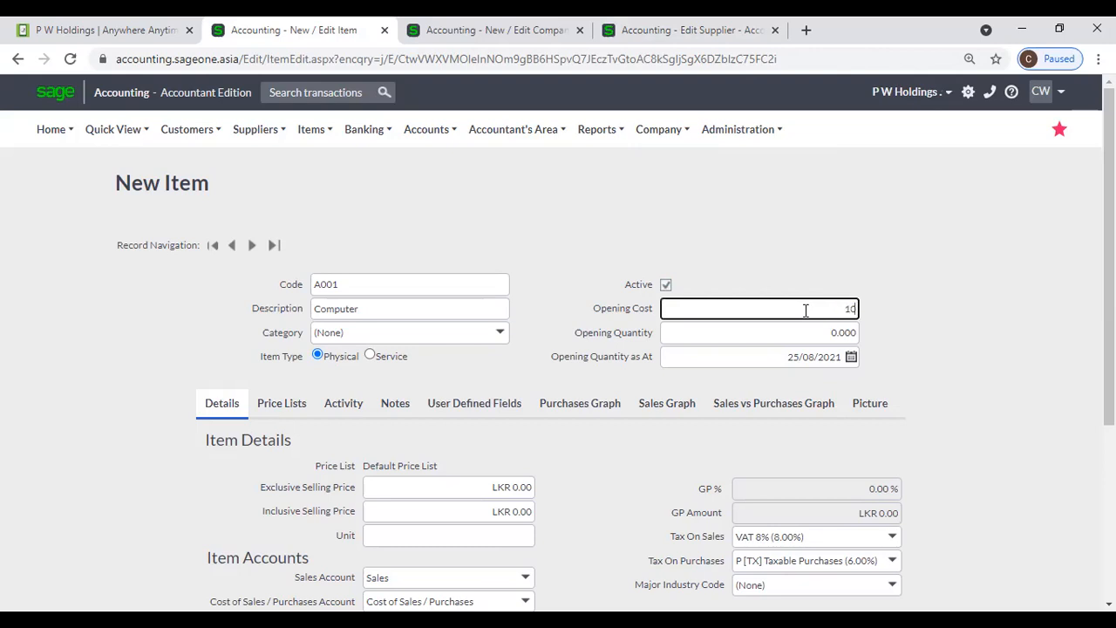
key("Tab")
type("1")
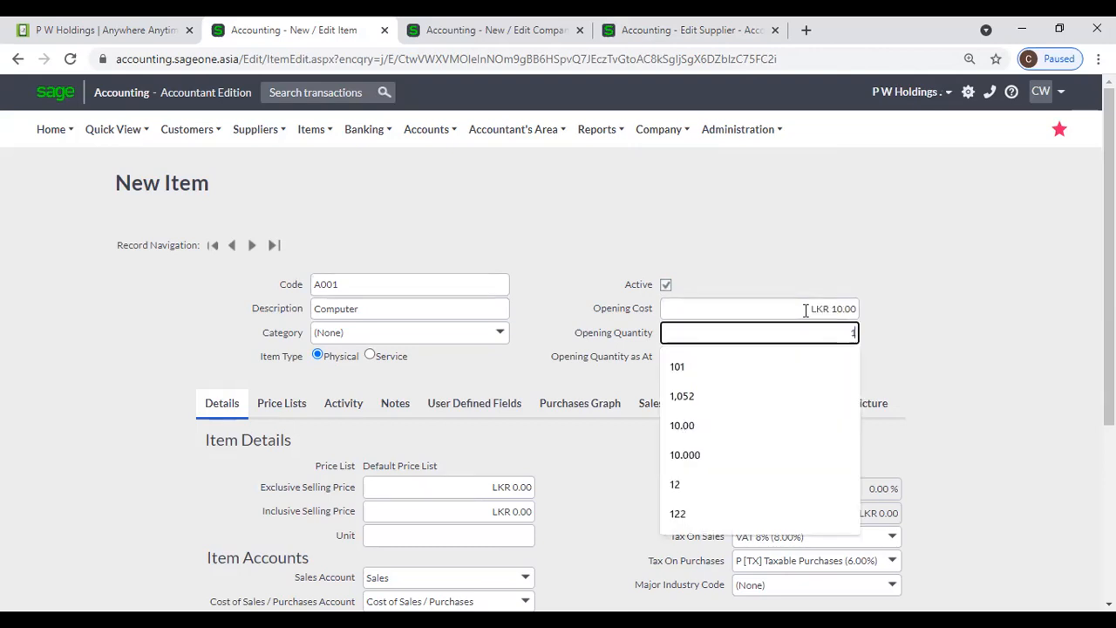
type("00")
key("Tab")
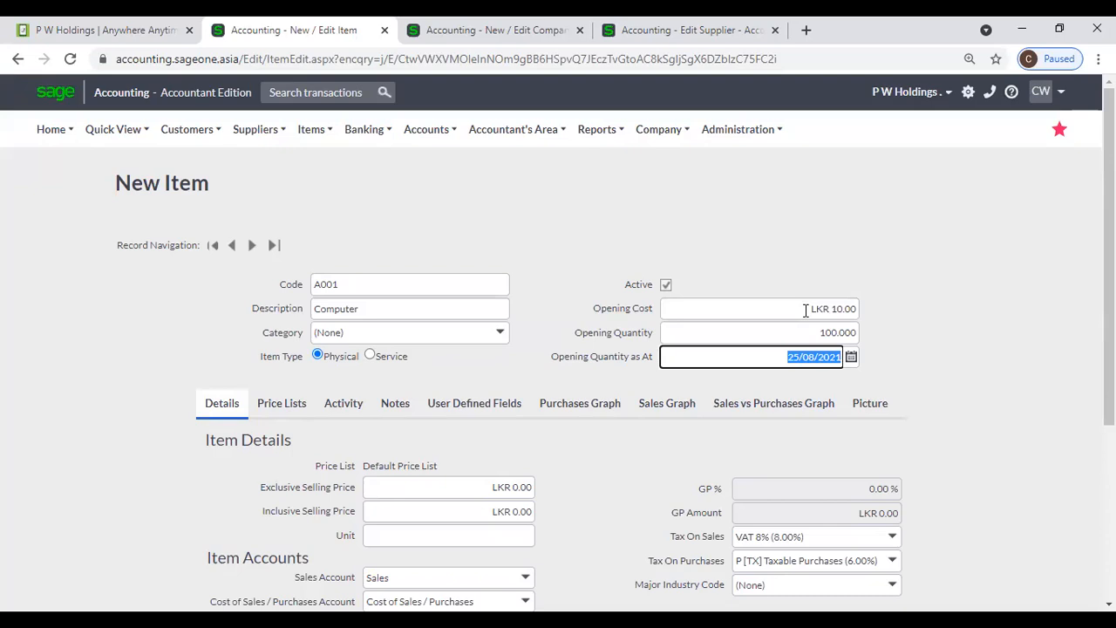
type("31/")
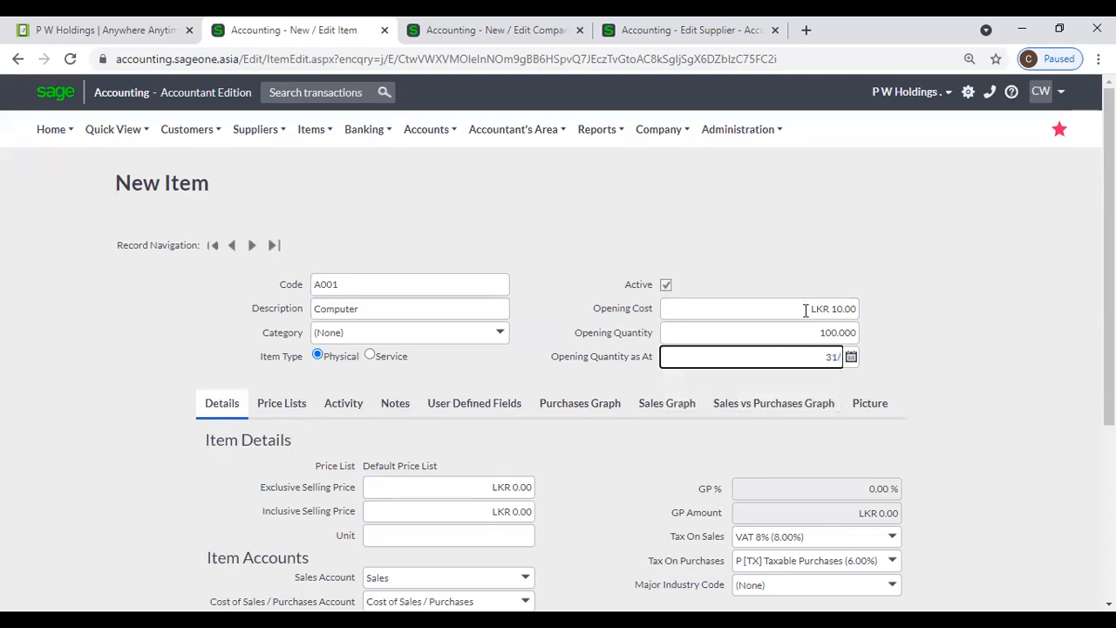
type("03/2")
type("021")
key("Tab")
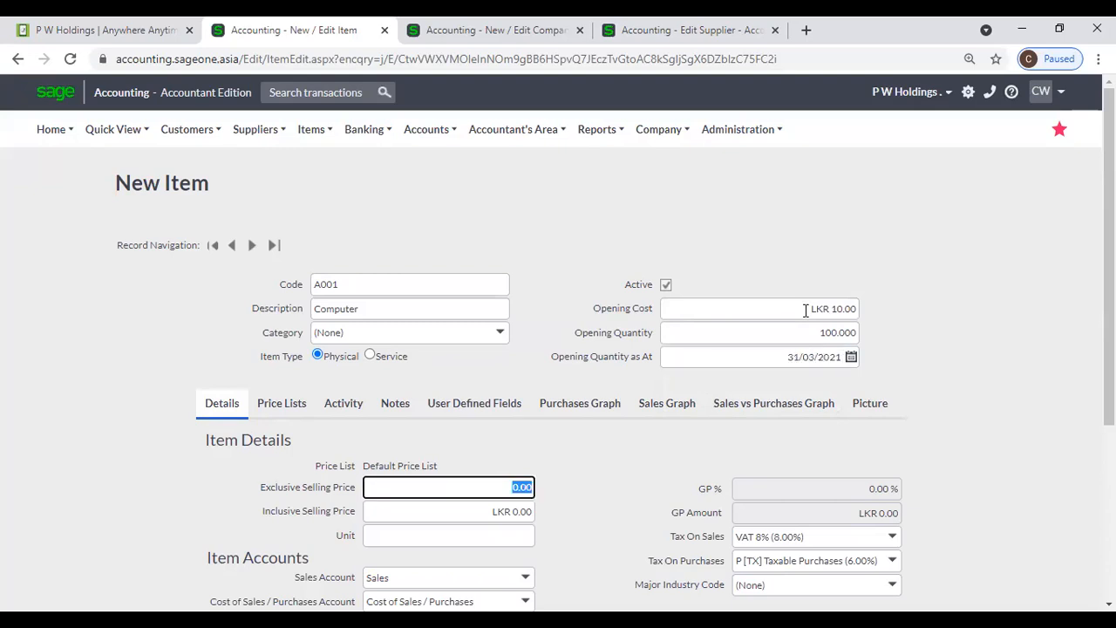
- Toggle Item Type between Service and Physical, leaving it Physical
left_click(378, 356)
left_click(377, 356)
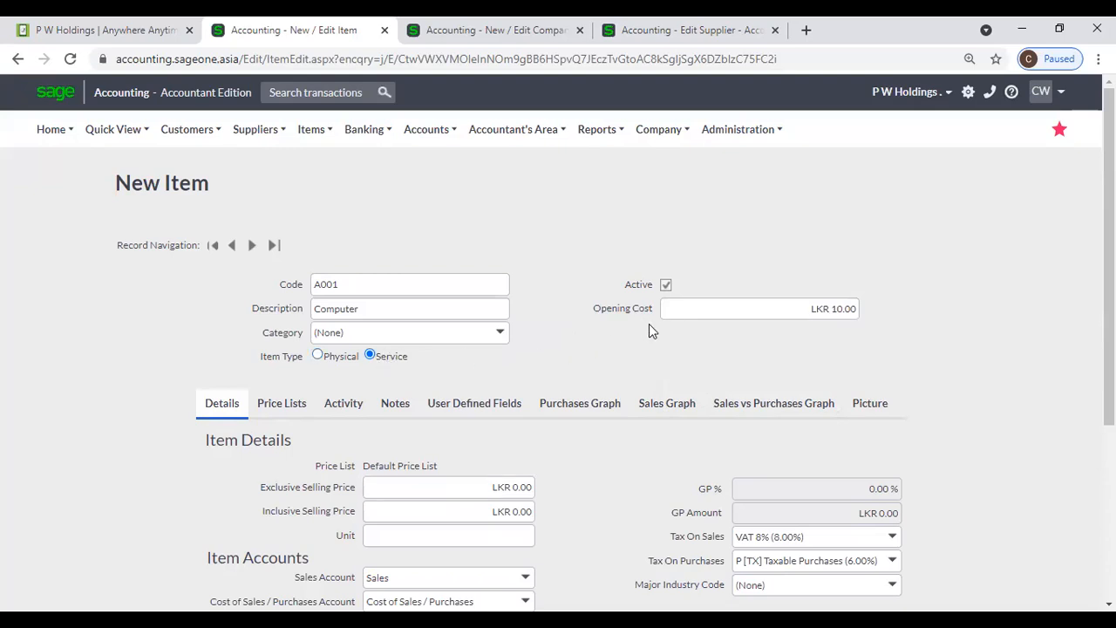
left_click(317, 356)
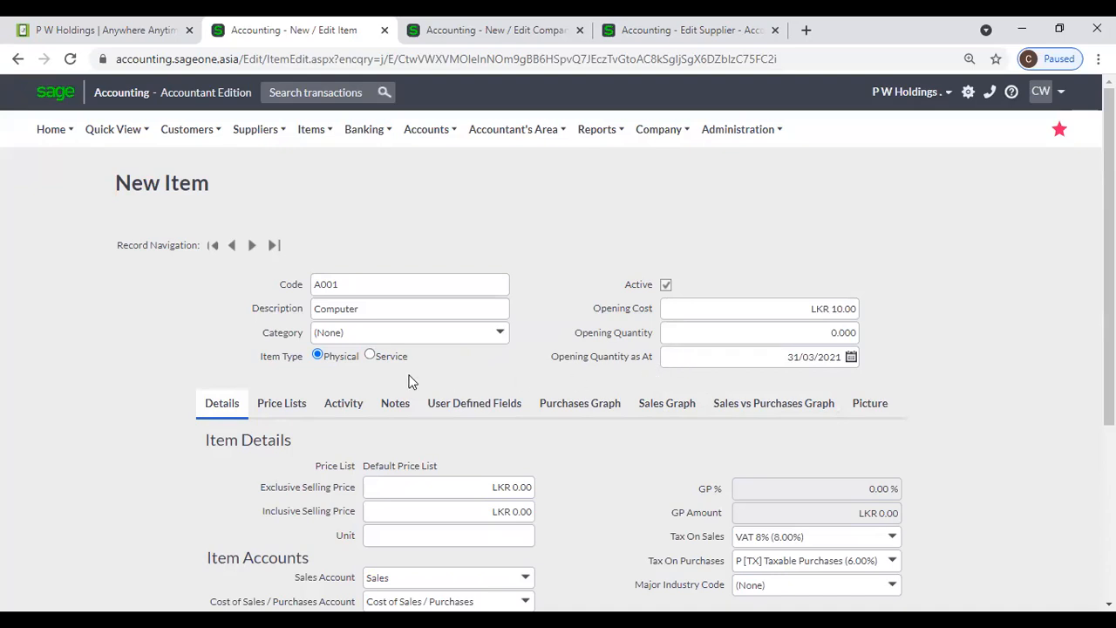
left_click(374, 357)
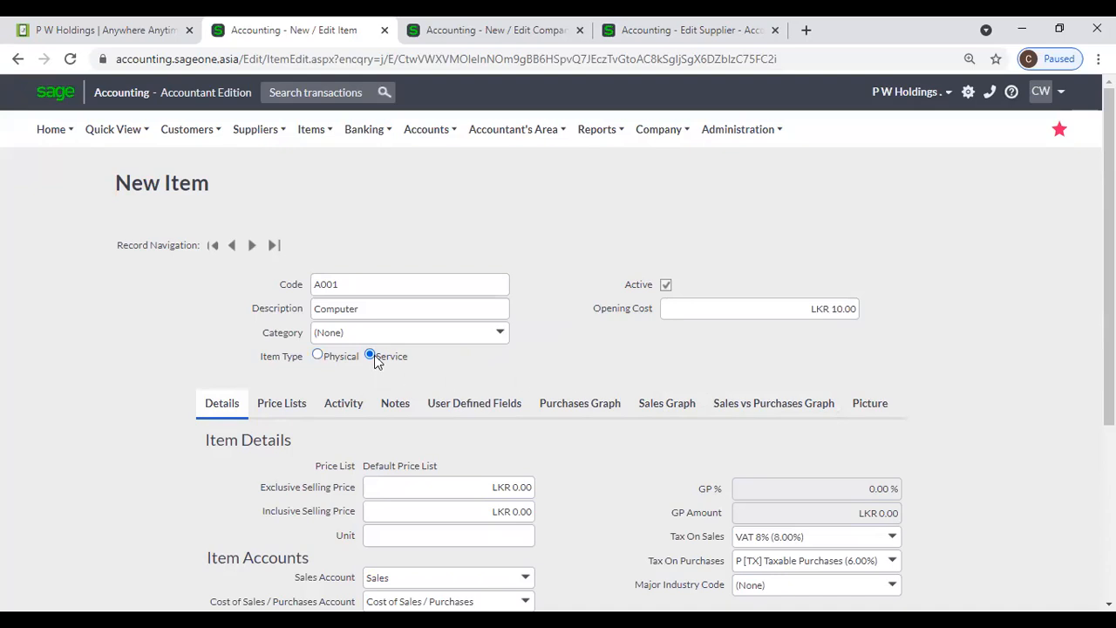
left_click(317, 356)
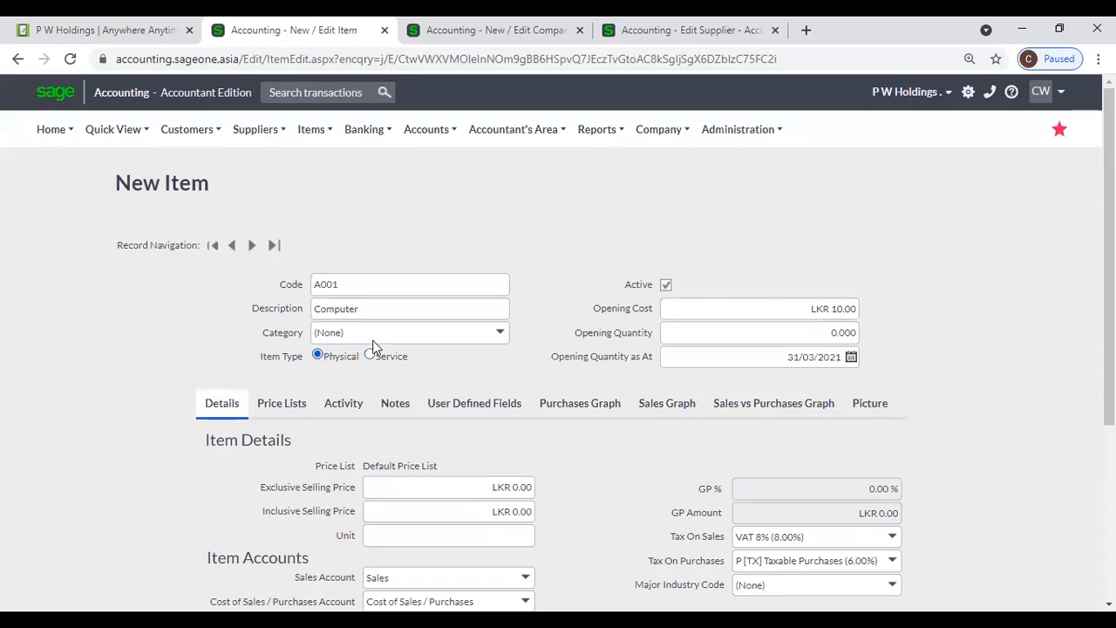
- Set the selling price to 1,000.00 exclusive (1,080.00 inclusive) and the unit to Nos
scroll(523, 345, "down", 1)
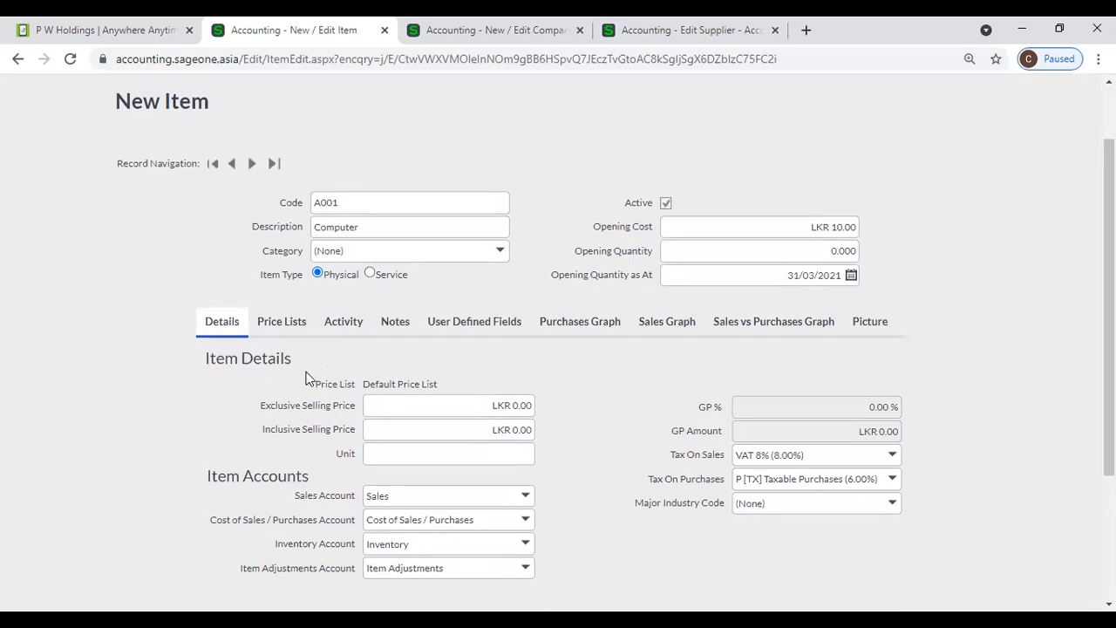
left_click(445, 405)
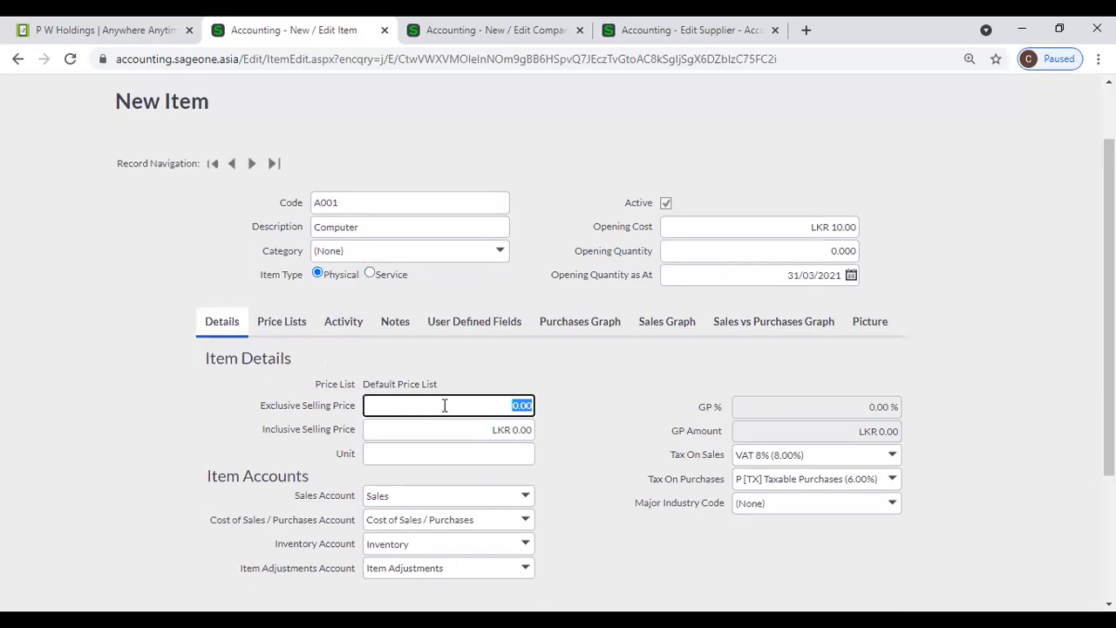
type("1000")
key("Tab")
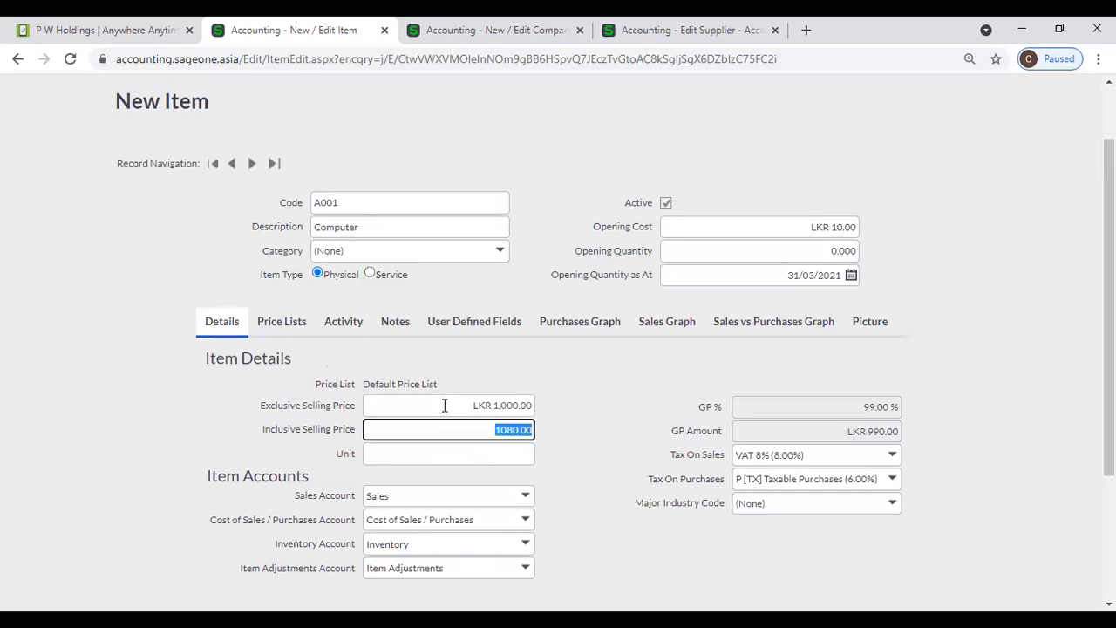
left_click(616, 408)
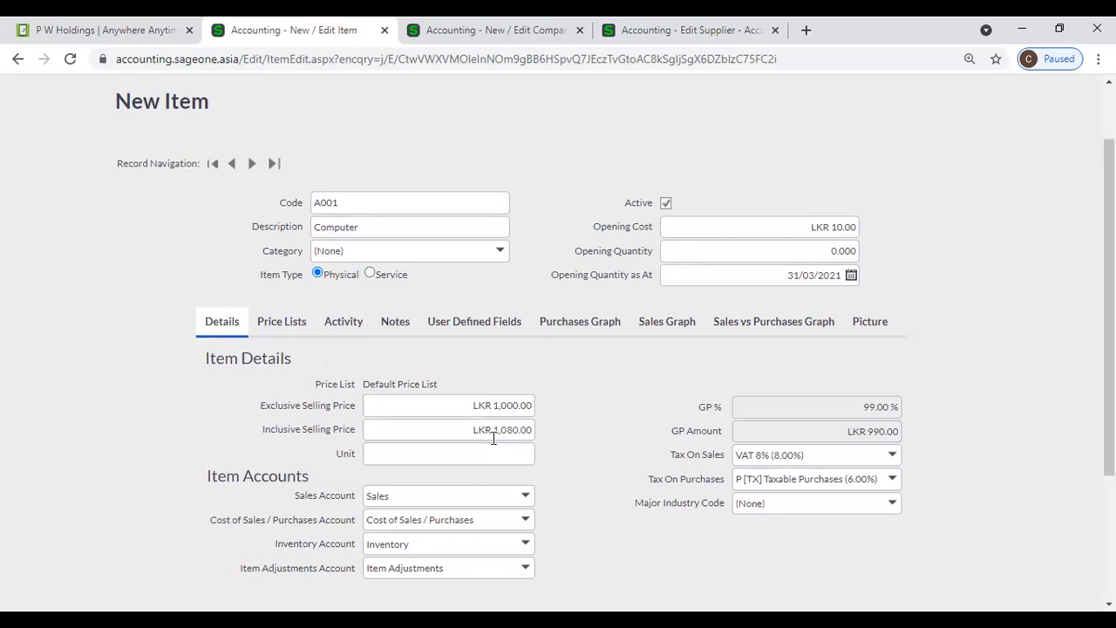
left_click(431, 457)
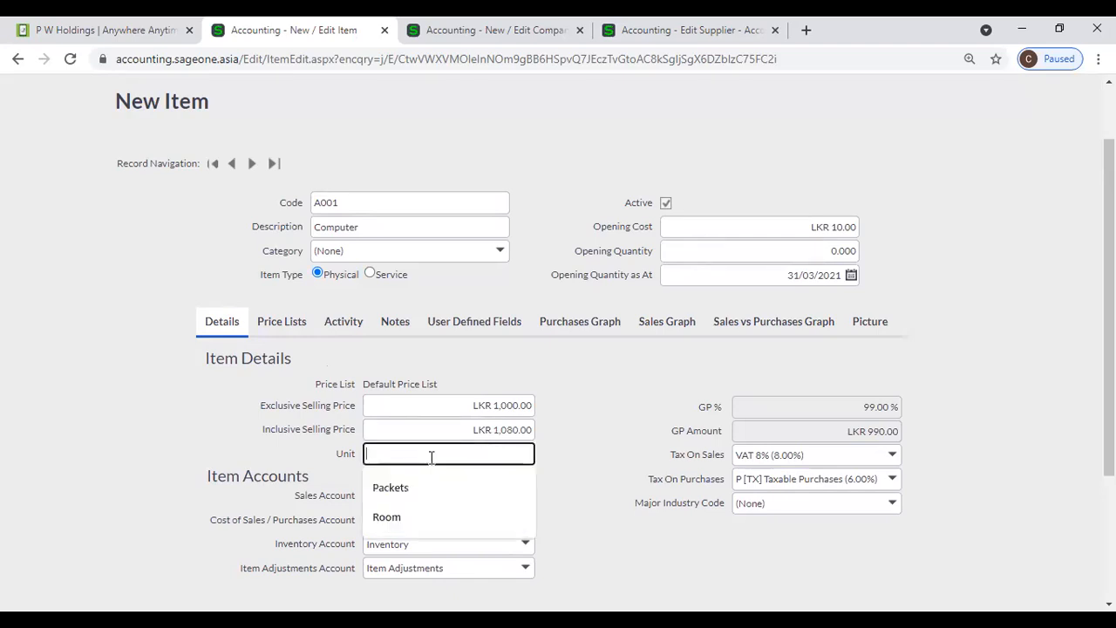
type("No")
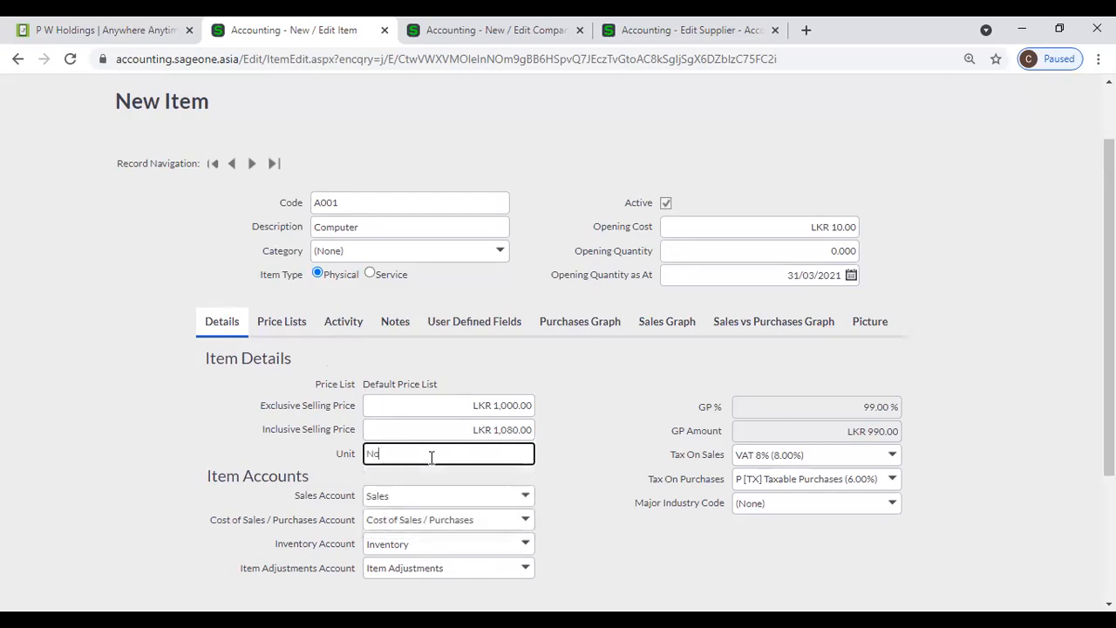
type("s.")
left_click(583, 427)
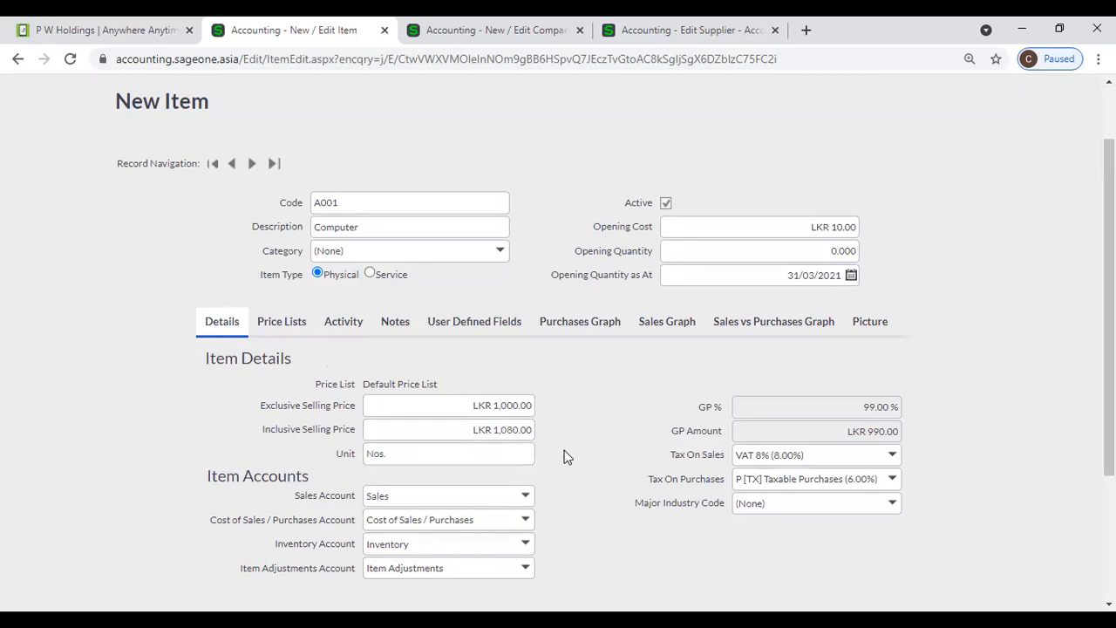
- Review the Sales, Cost of Sales, Inventory and Item Adjustments account lists without changing them
left_click(528, 503)
left_click(527, 503)
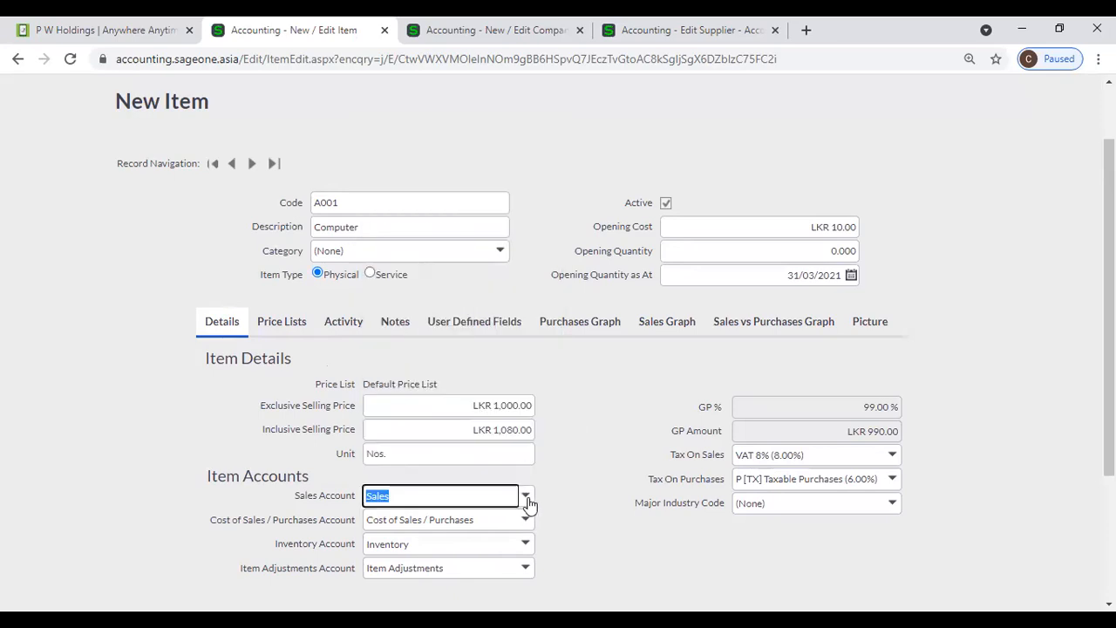
left_click(526, 520)
left_click(579, 528)
left_click(533, 545)
left_click(570, 543)
left_click(527, 568)
left_click(615, 563)
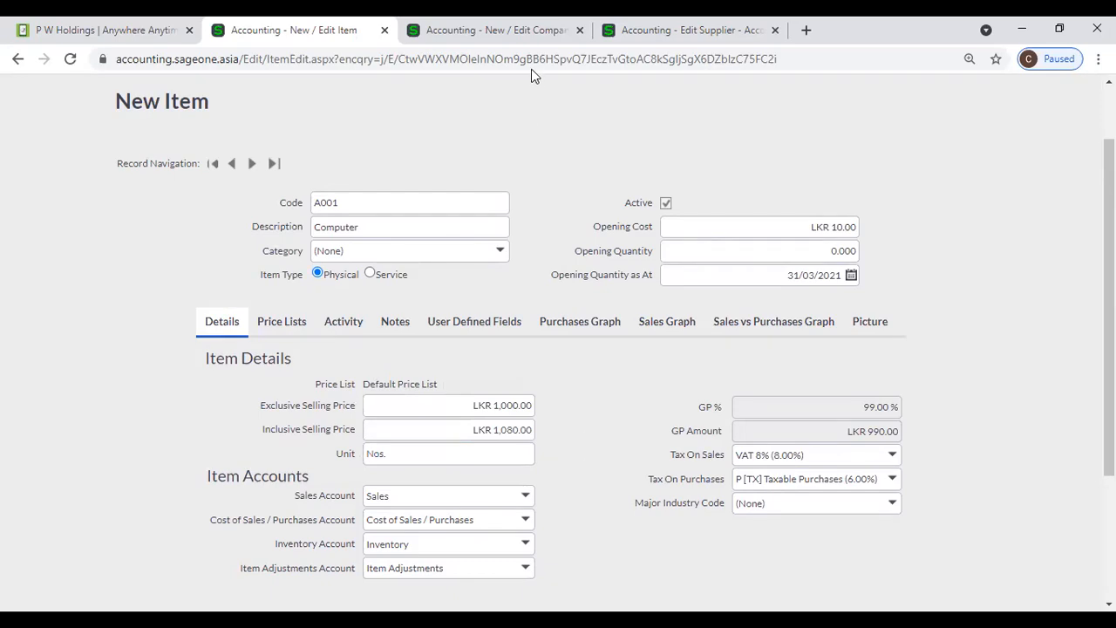
left_click(480, 35)
- Run the Profit and Loss report with Date Range All and scroll down to the Sales totals
mouse_move(408, 193)
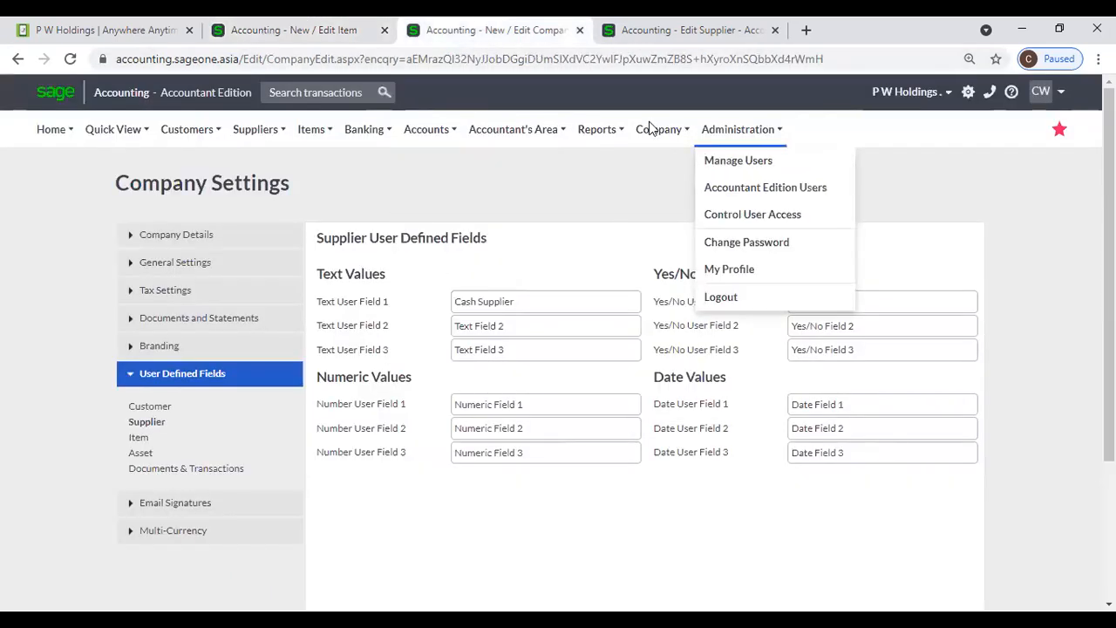
mouse_move(656, 130)
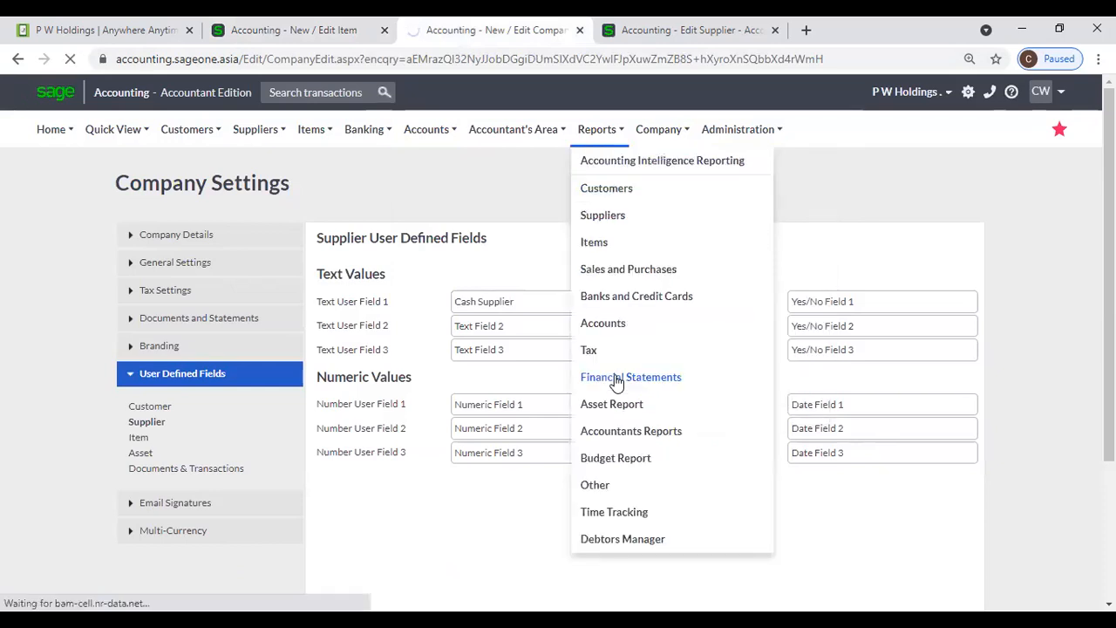
left_click(616, 378)
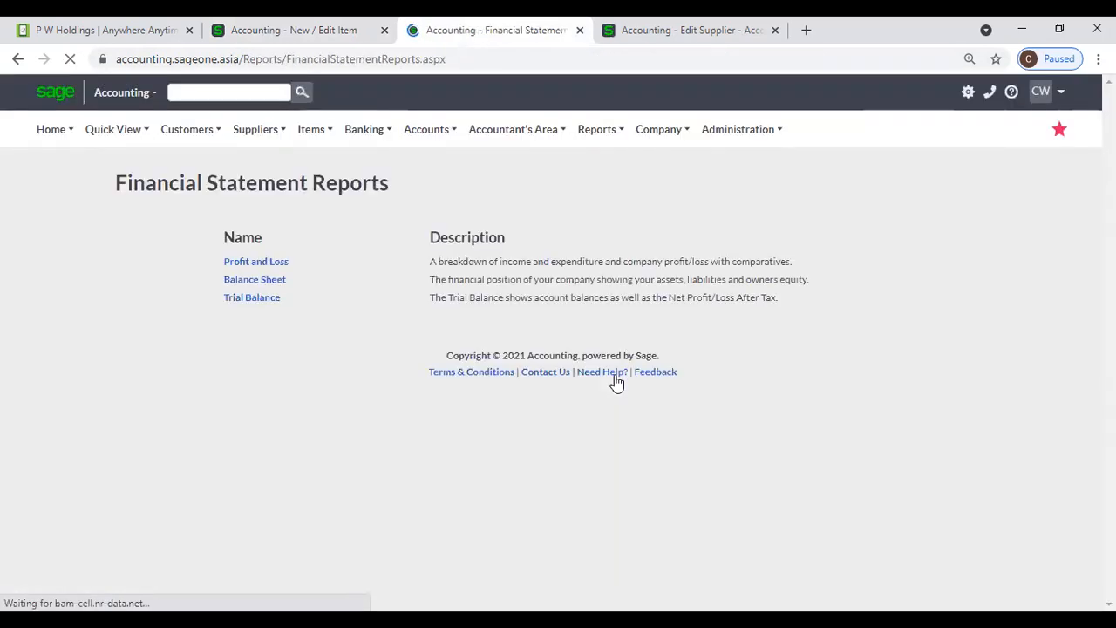
left_click(245, 265)
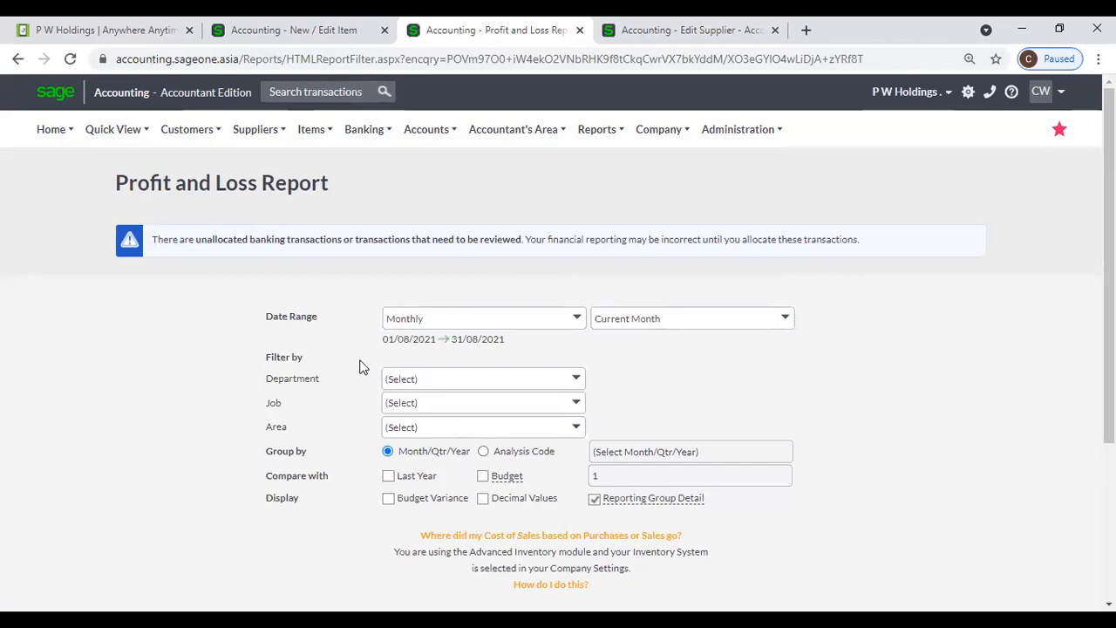
scroll(418, 419, "down", 2)
left_click(577, 155)
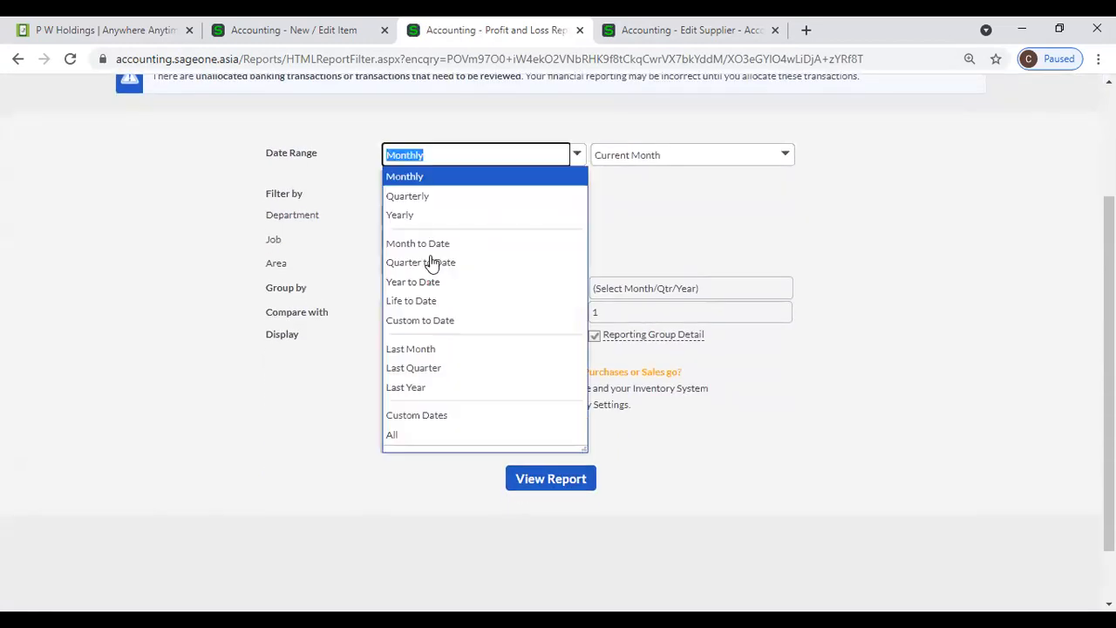
left_click(429, 435)
left_click(516, 476)
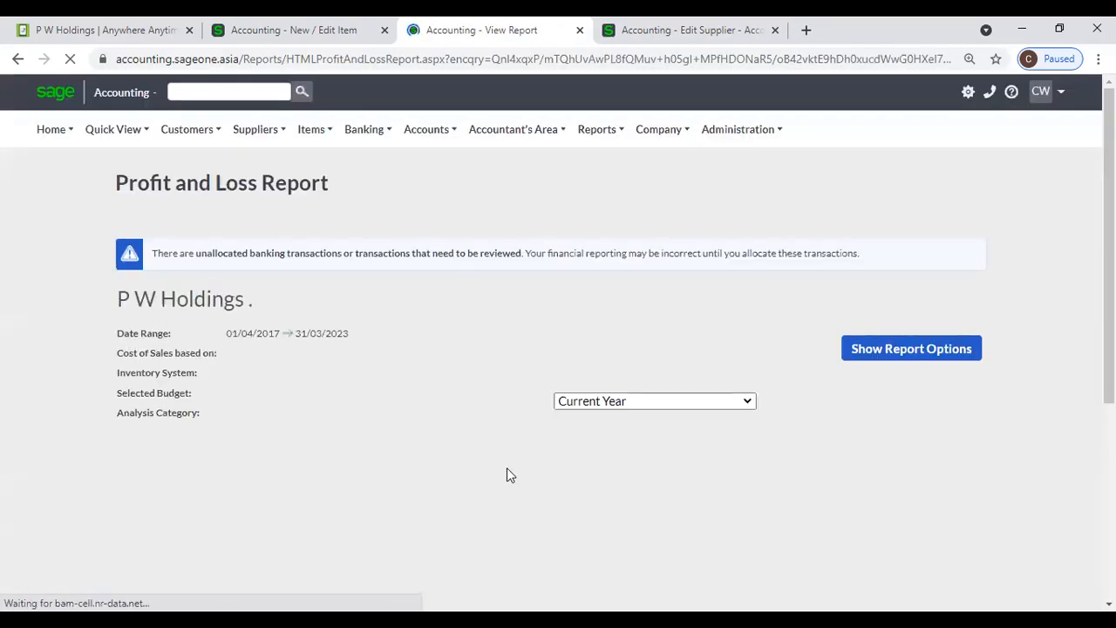
scroll(505, 458, "down", 3)
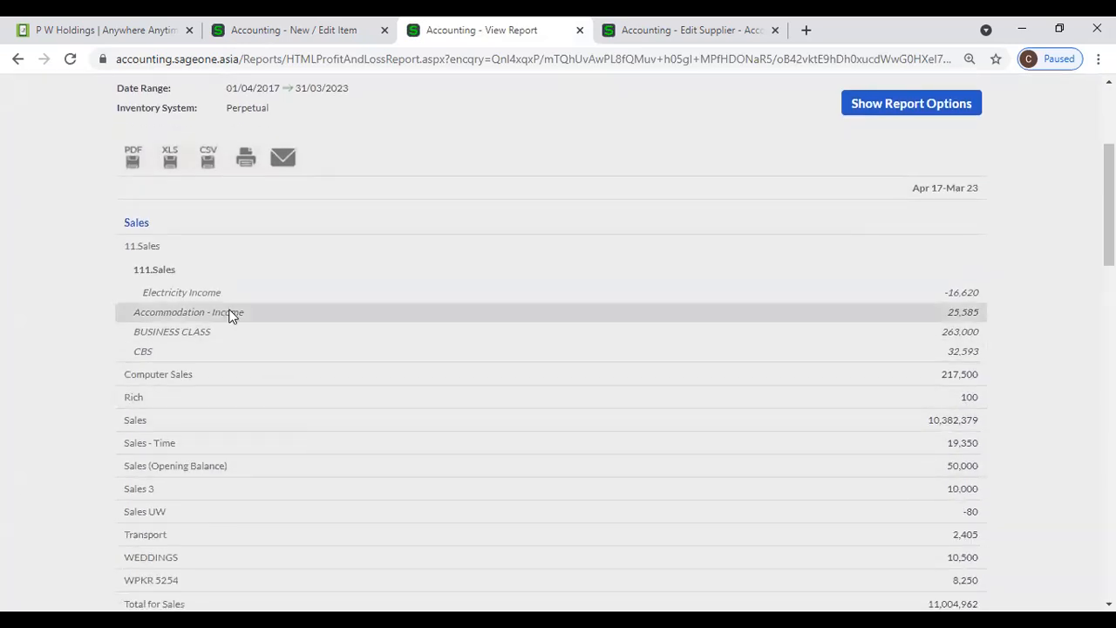
scroll(229, 316, "down", 2)
- Go back to the Computer item form and check its Sales account choices without changing them
scroll(219, 219, "up", 1)
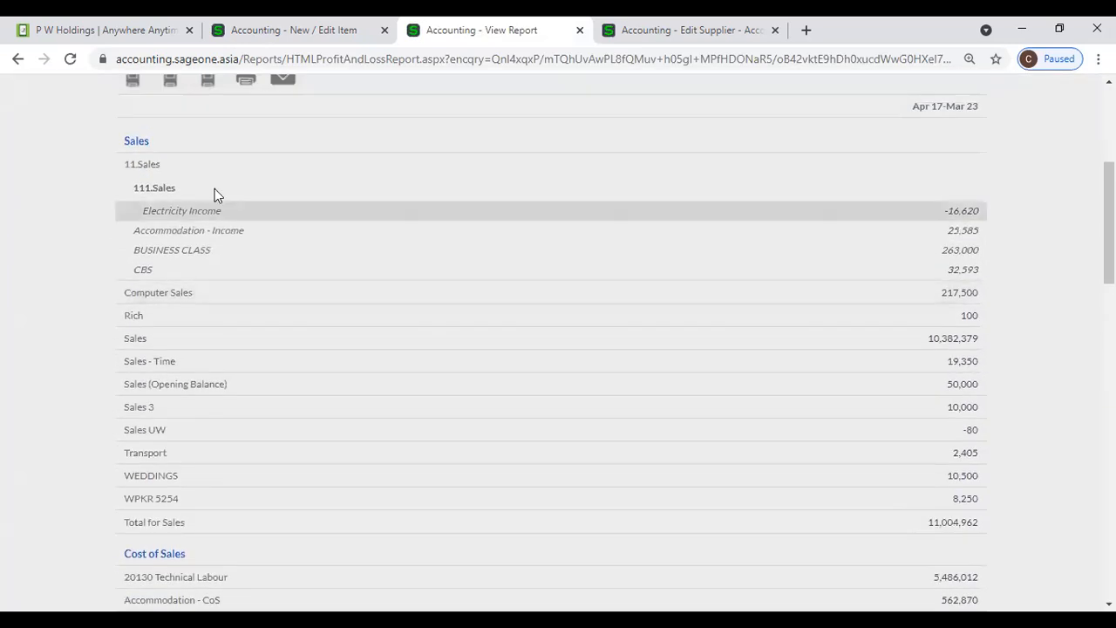
left_click(295, 37)
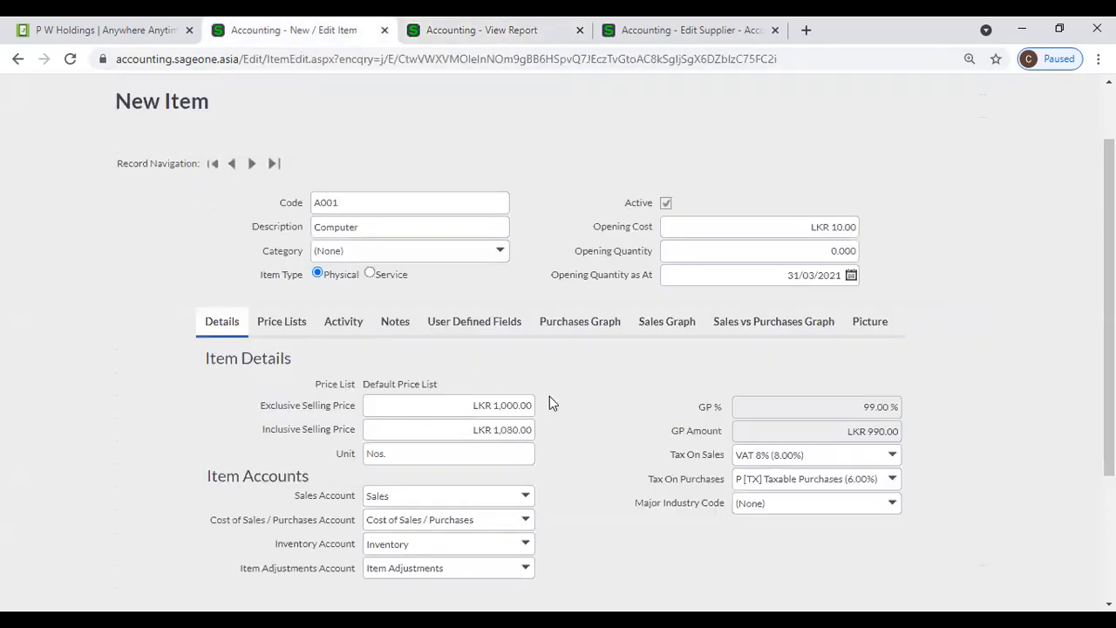
scroll(546, 420, "down", 1)
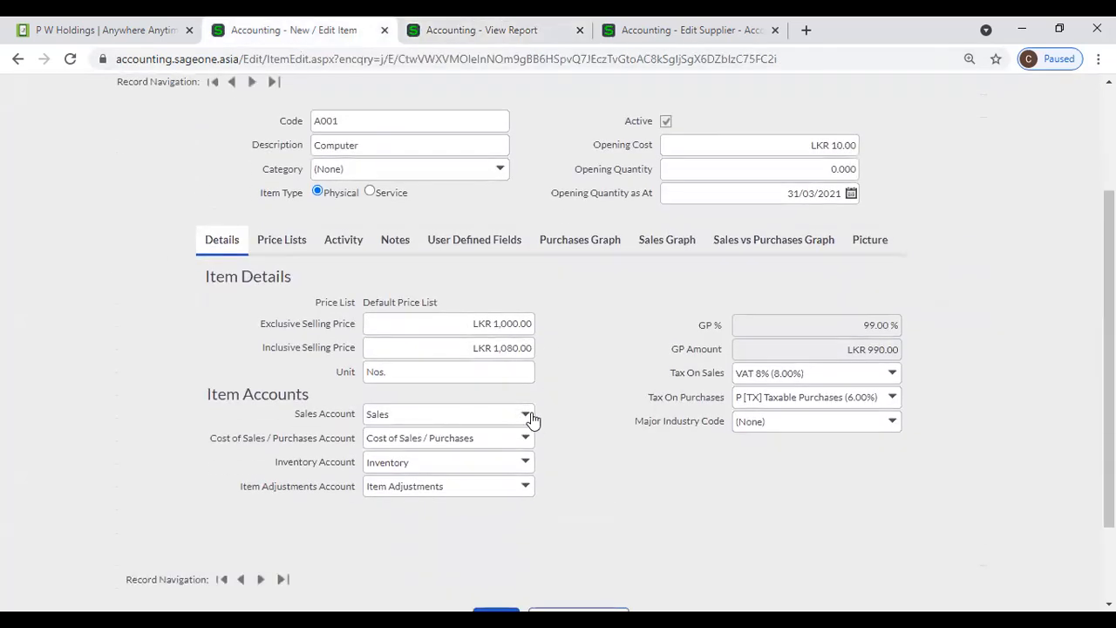
left_click(526, 415)
left_click(572, 397)
- Glance at the supplier and Profit and Loss tabs, then return to the item form
left_click(652, 33)
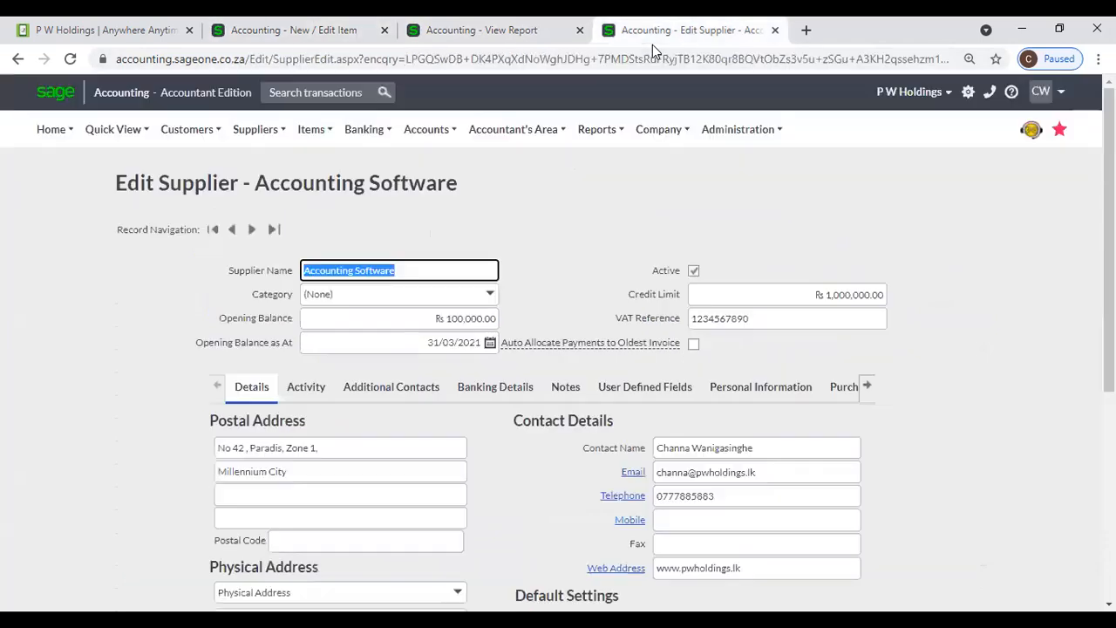
mouse_move(652, 131)
left_click(549, 35)
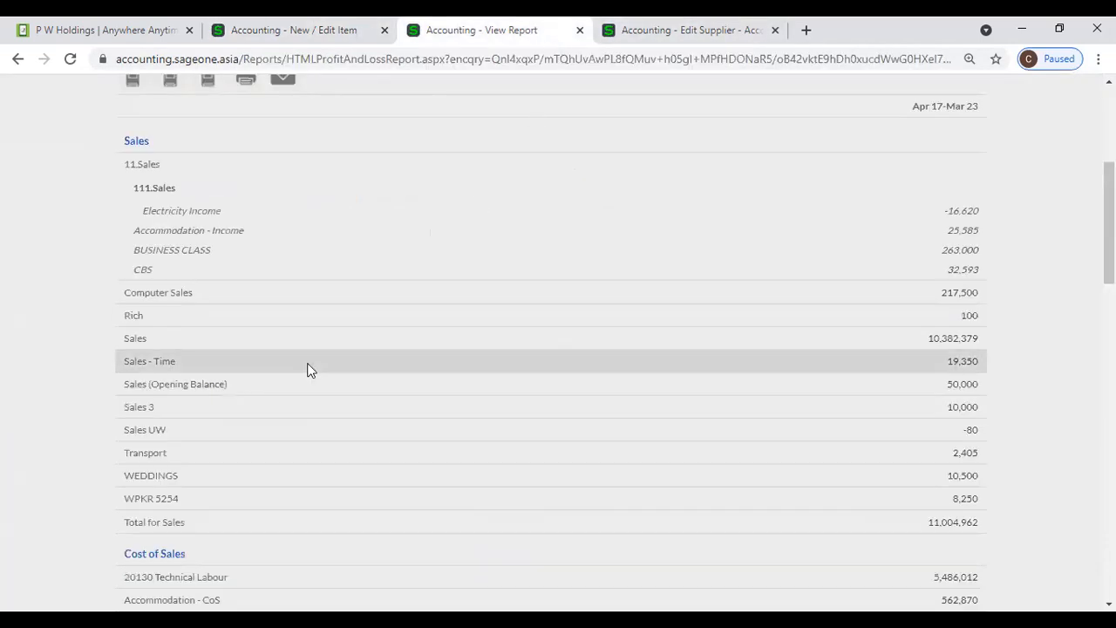
left_click(288, 31)
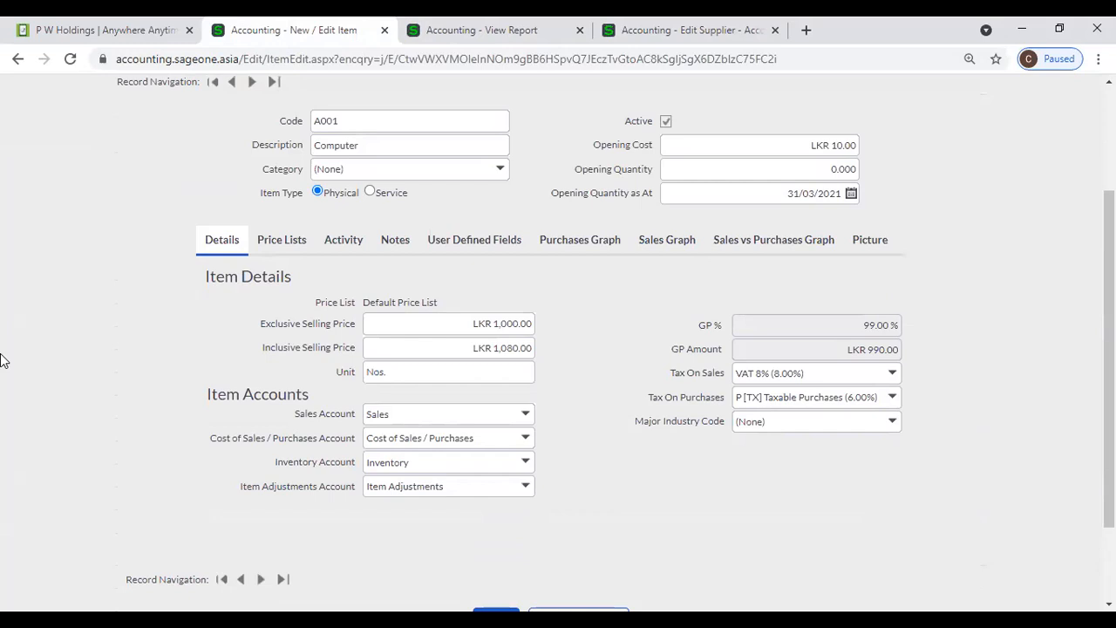
- Change the item to code T001, description Tea, unit Kg
double_click(391, 117)
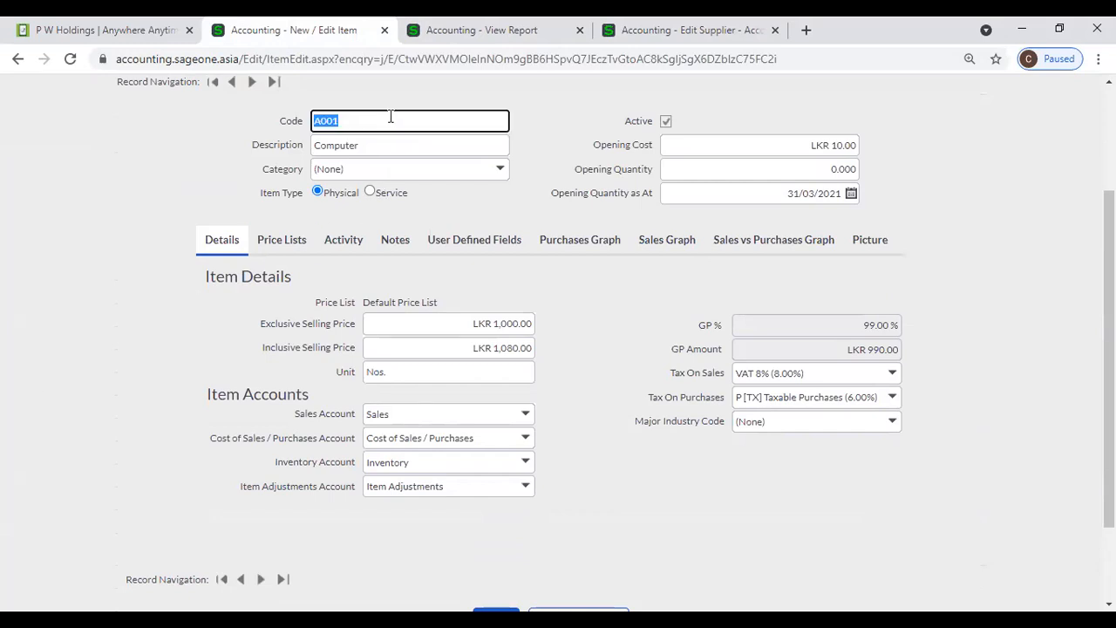
type("T001")
key("Tab")
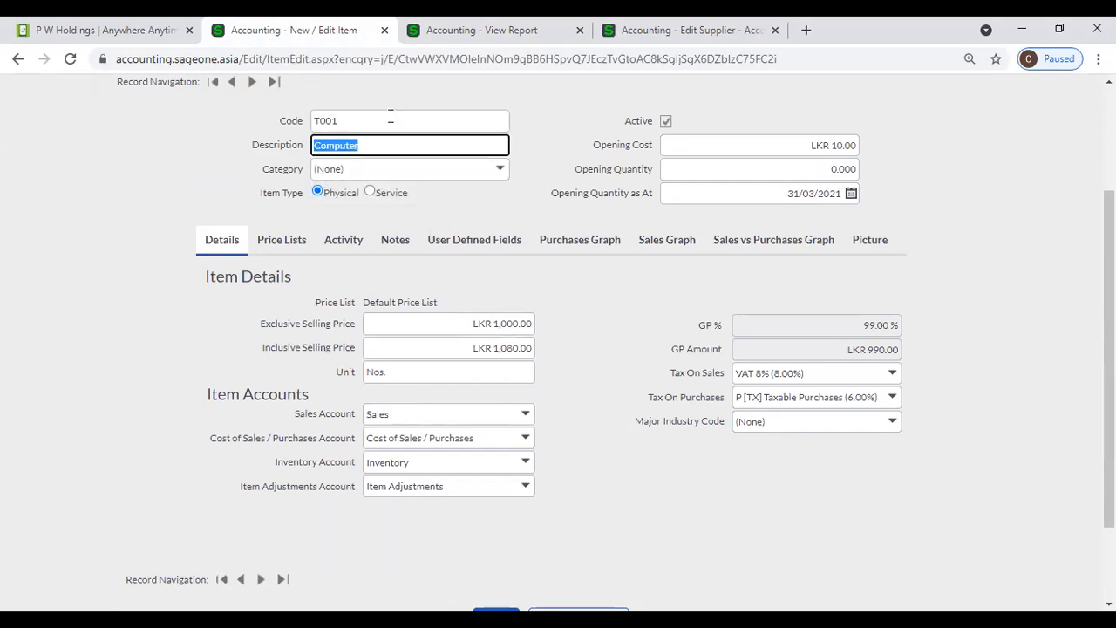
type("Tea")
left_click(519, 373)
type("Kg")
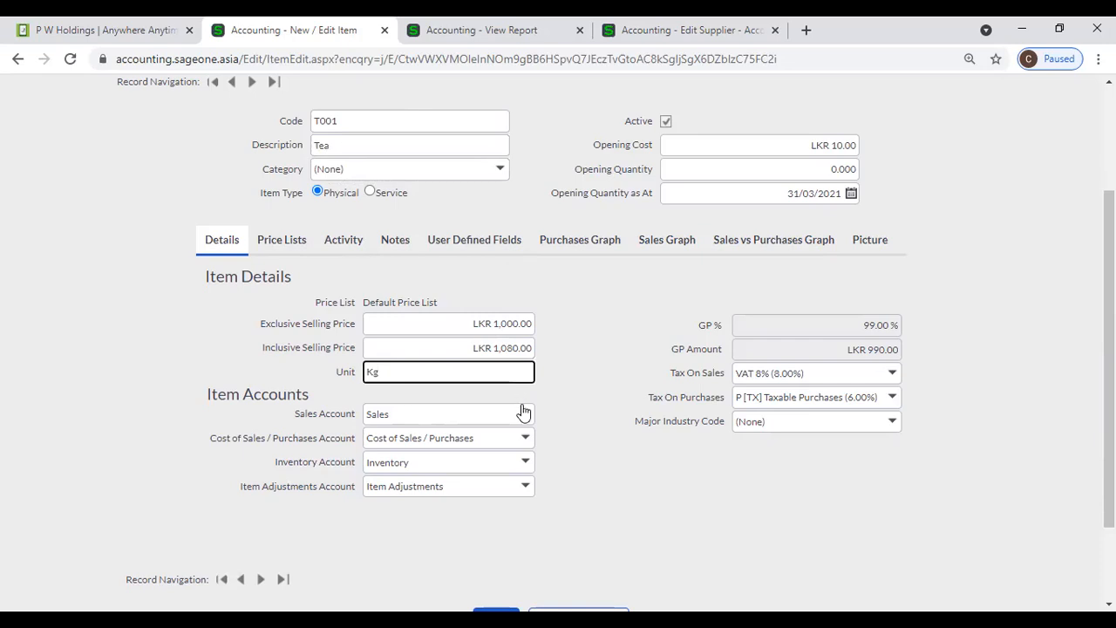
- Create a new sales account named Tea Income and assign it to the item
left_click(523, 410)
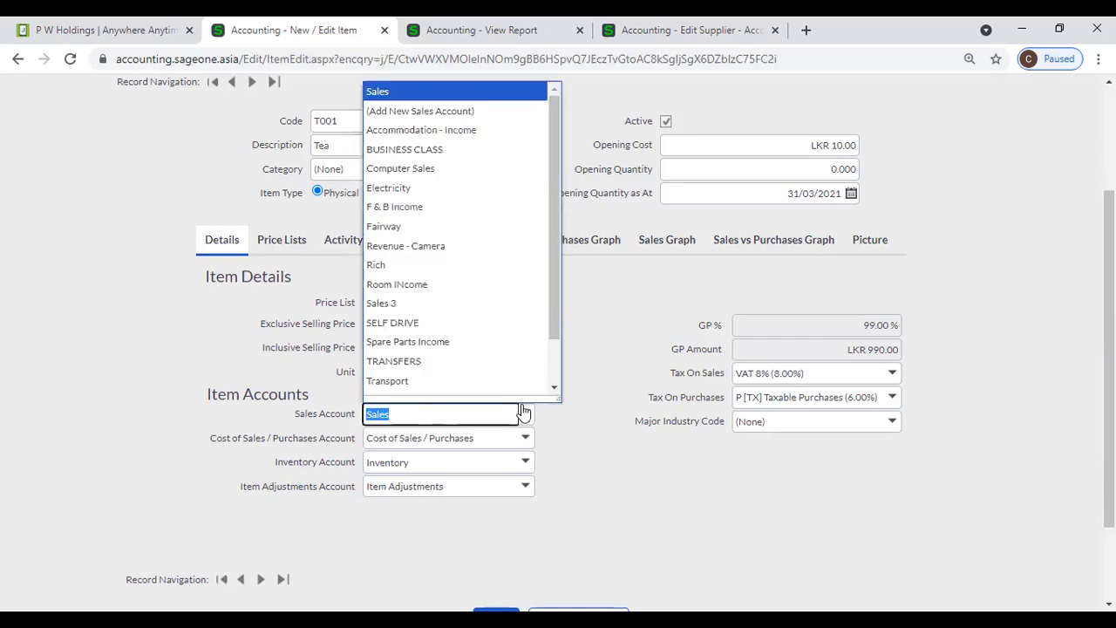
left_click(461, 112)
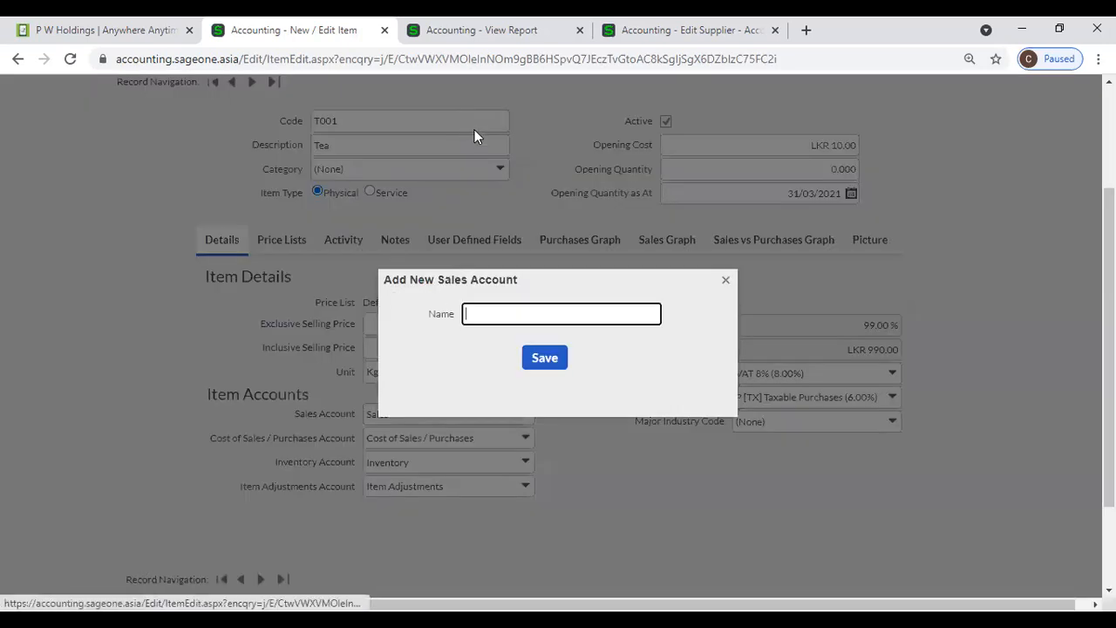
type("Tea Income")
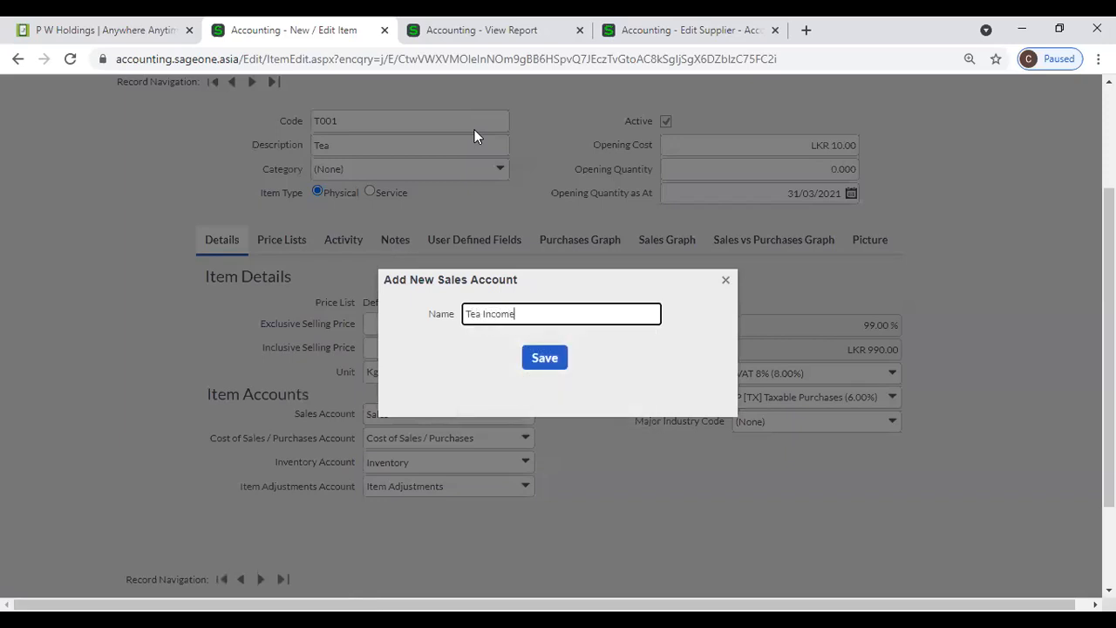
left_click(532, 366)
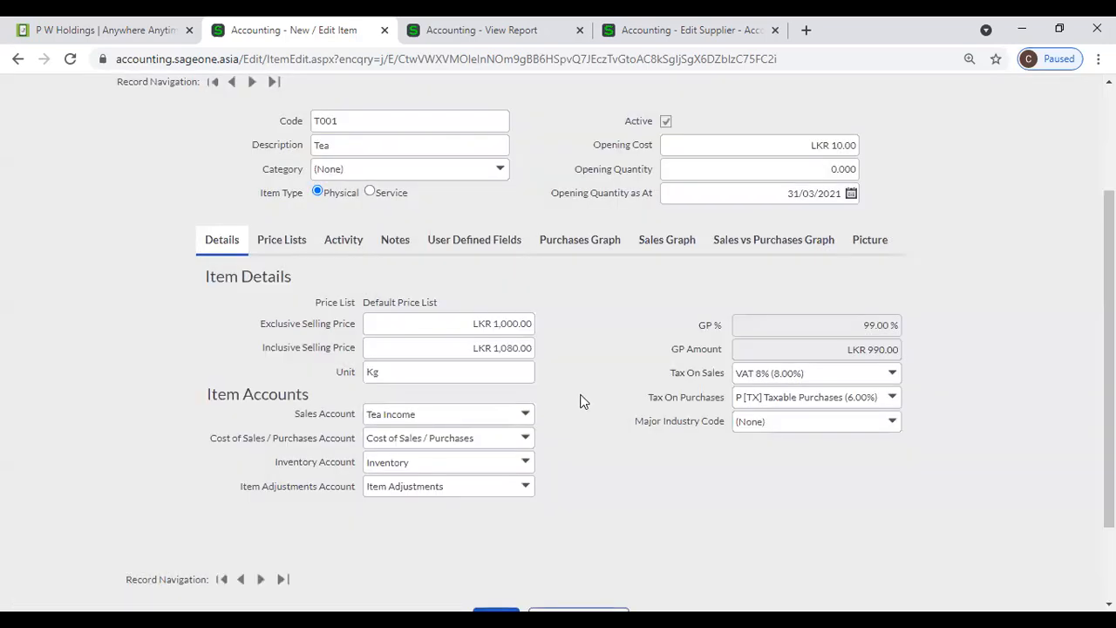
scroll(568, 433, "down", 2)
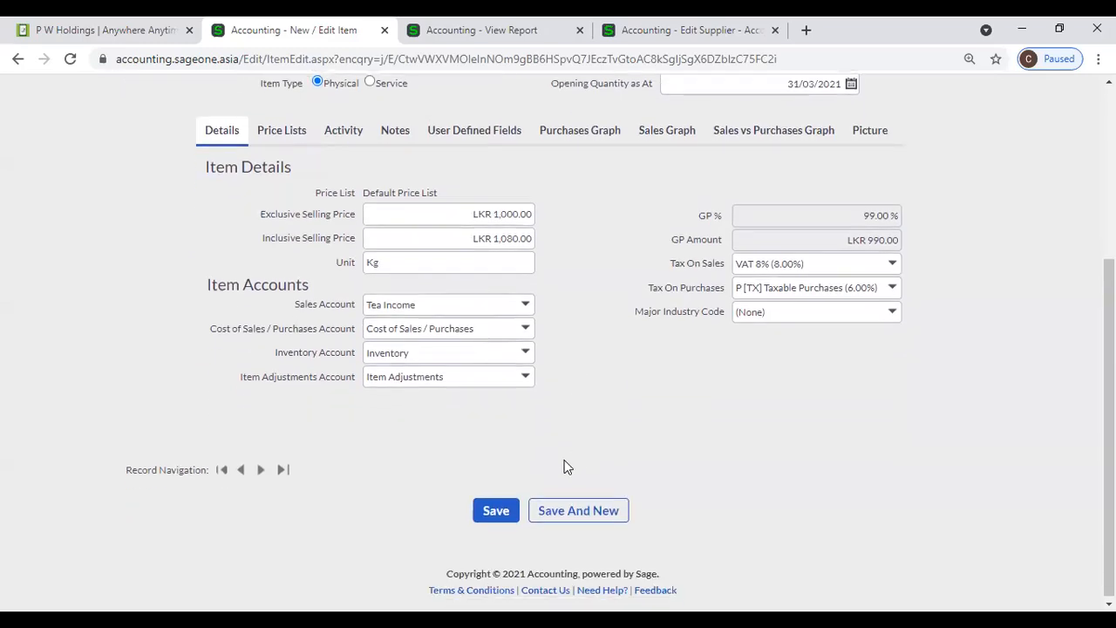
- Try saving the Tea item, declining the no-quantity prompt, and clear its opening cost to zero
left_click(496, 508)
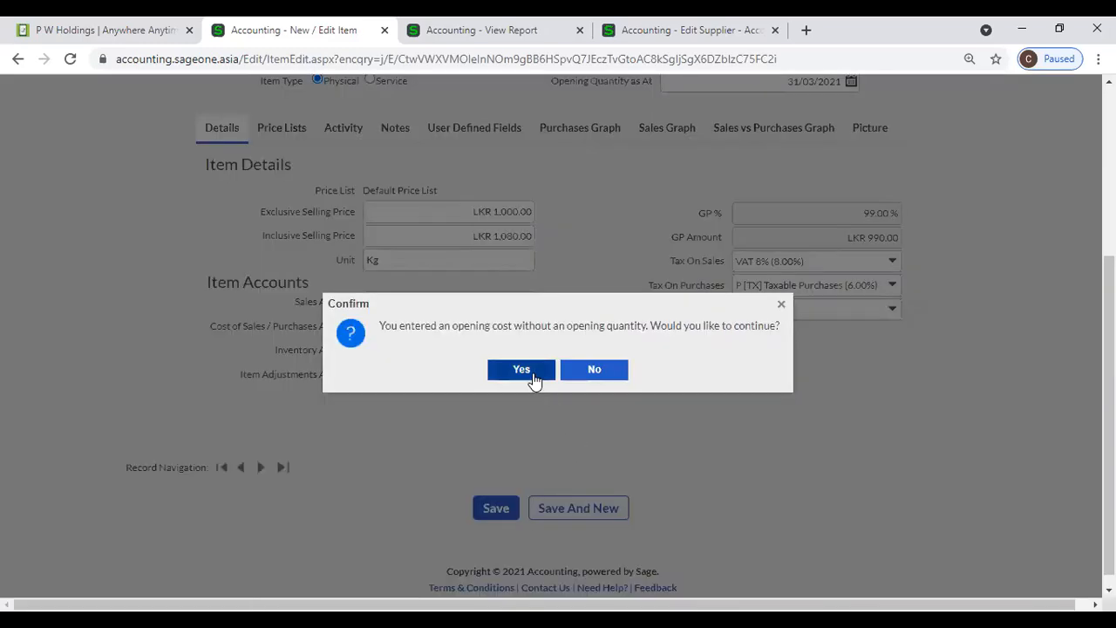
left_click(590, 375)
scroll(639, 354, "up", 3)
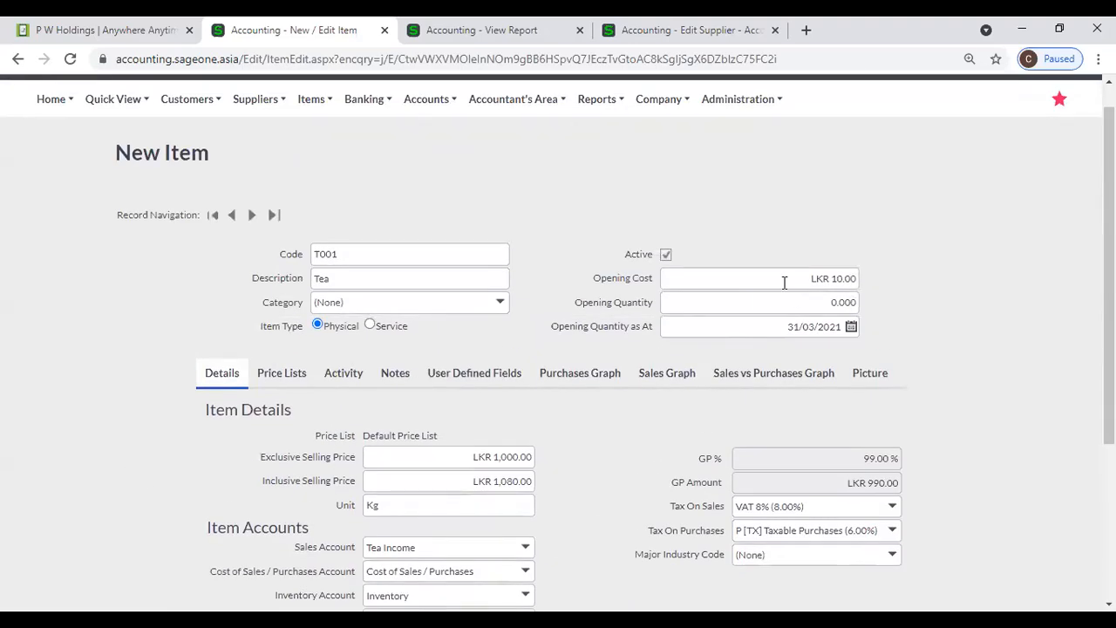
left_click(785, 279)
key("BackSpace")
left_click(646, 440)
scroll(575, 462, "down", 3)
left_click(496, 512)
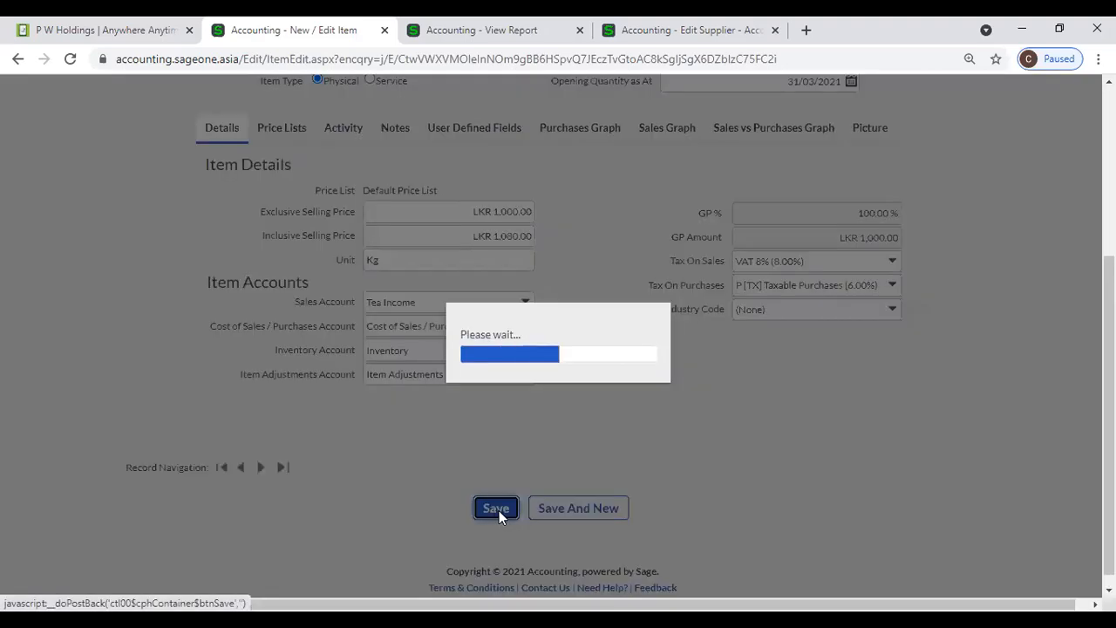
- Fix the duplicate code error by changing the code to T0001, then Save And New
scroll(536, 172, "up", 2)
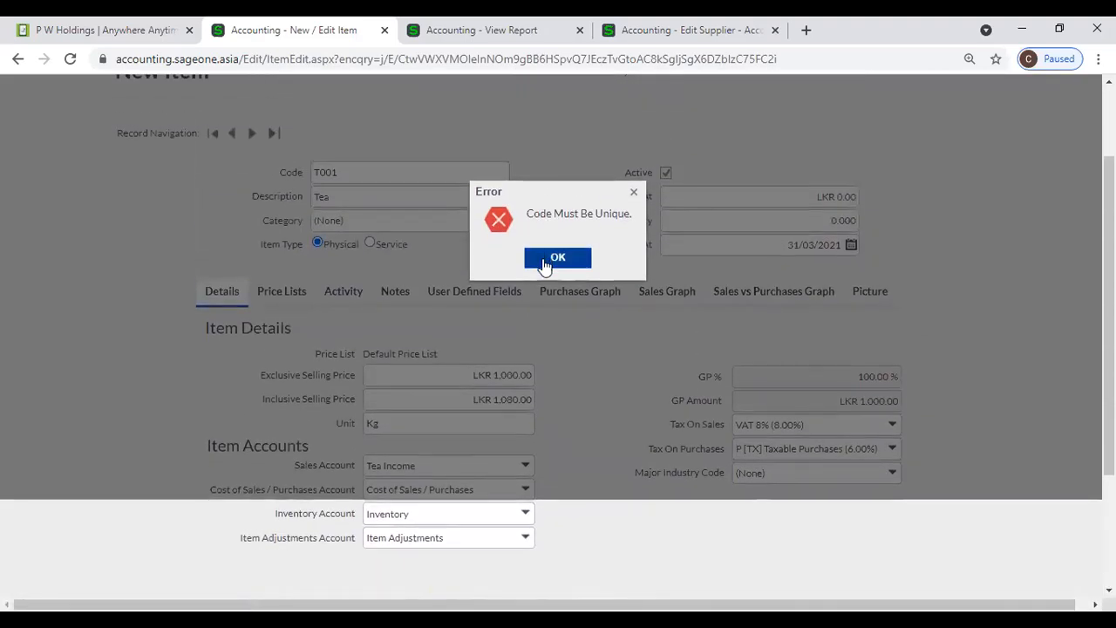
left_click(549, 260)
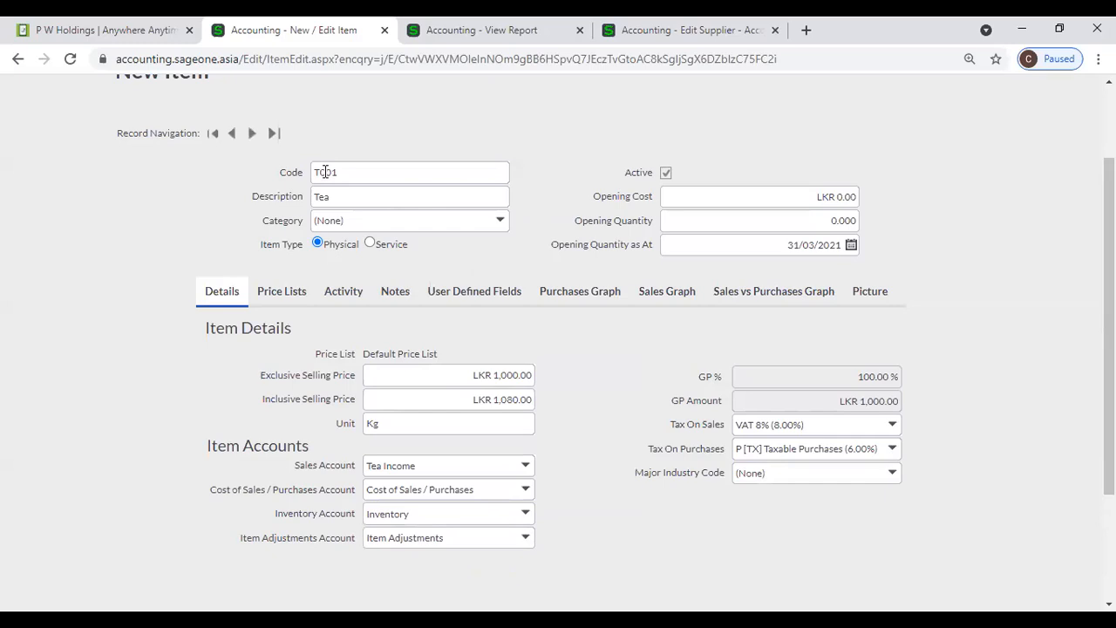
double_click(324, 172)
left_click(330, 172)
type("0")
scroll(432, 259, "down", 2)
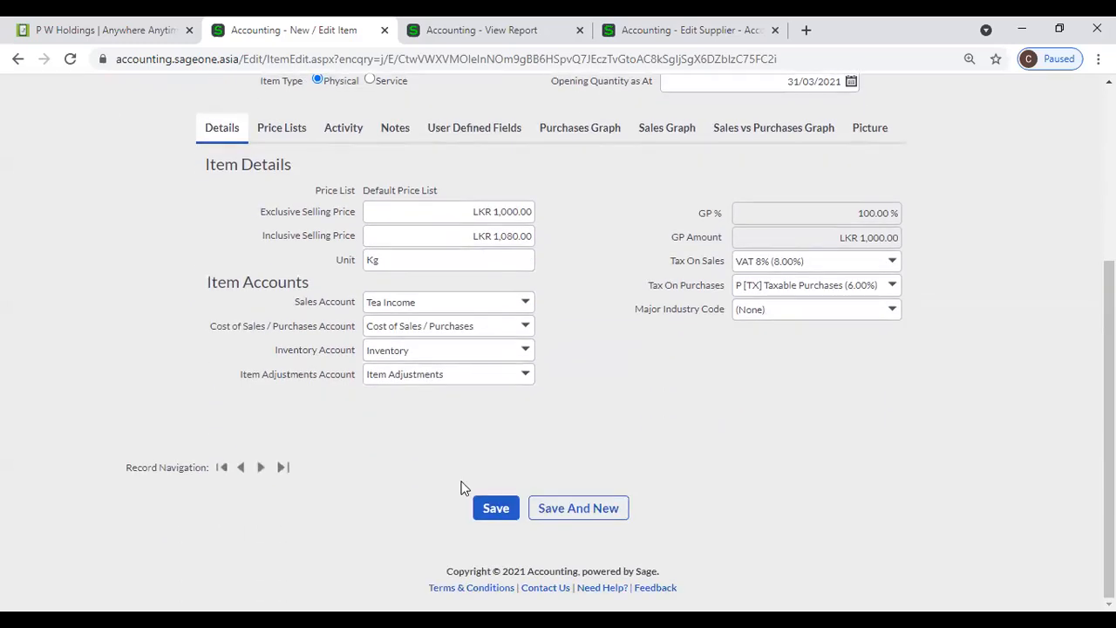
left_click(537, 511)
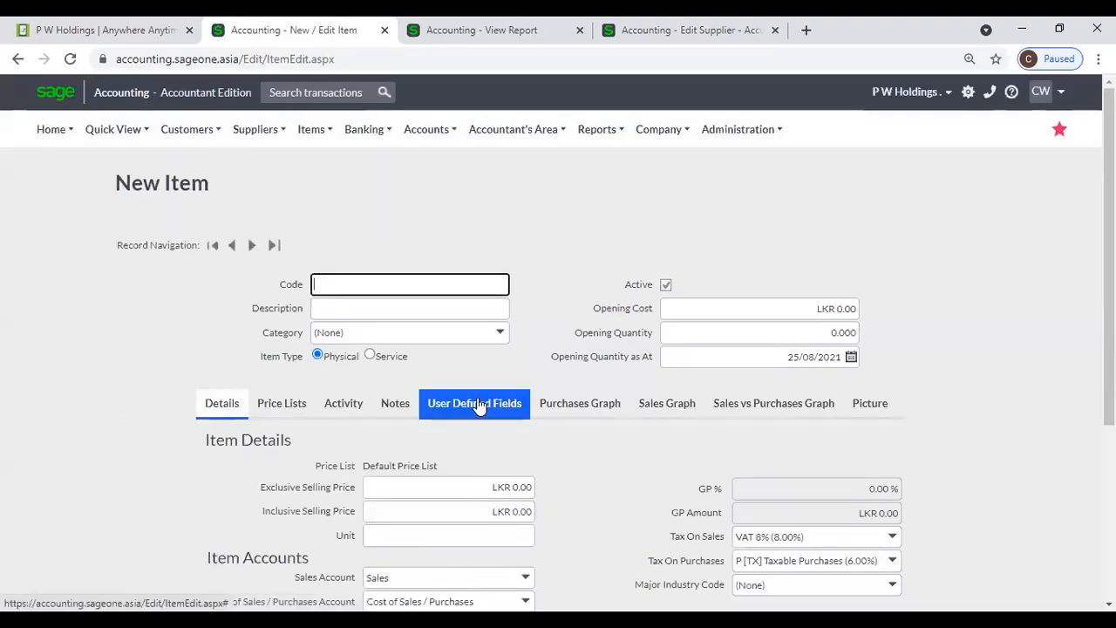
- Enter code C00001, description Coconut and an exclusive selling price of 100
type("C00001")
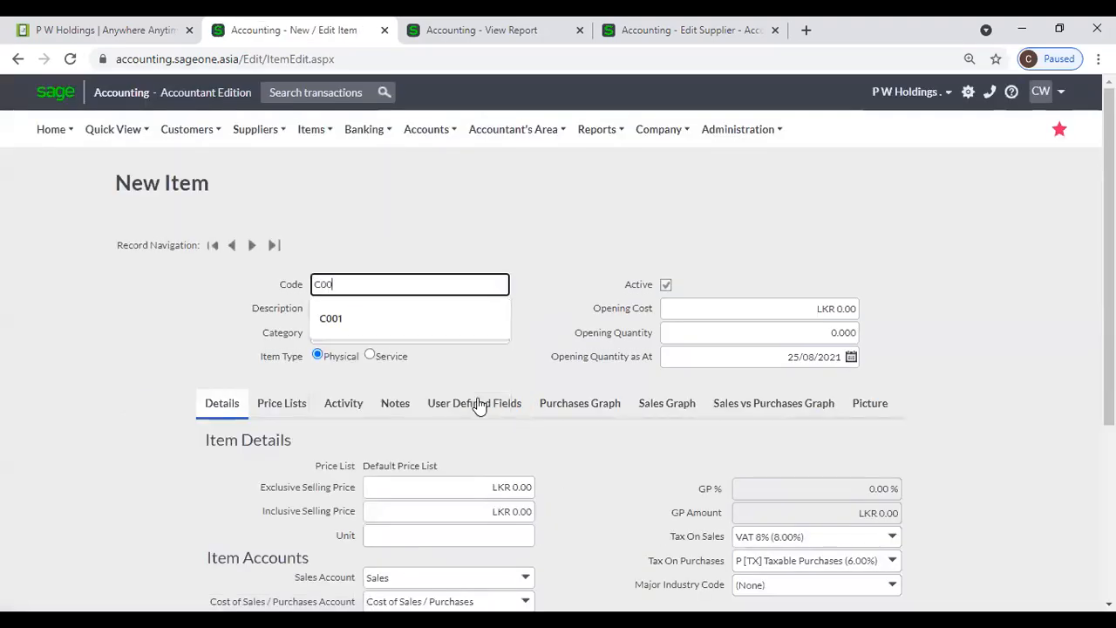
key("Tab")
type("C")
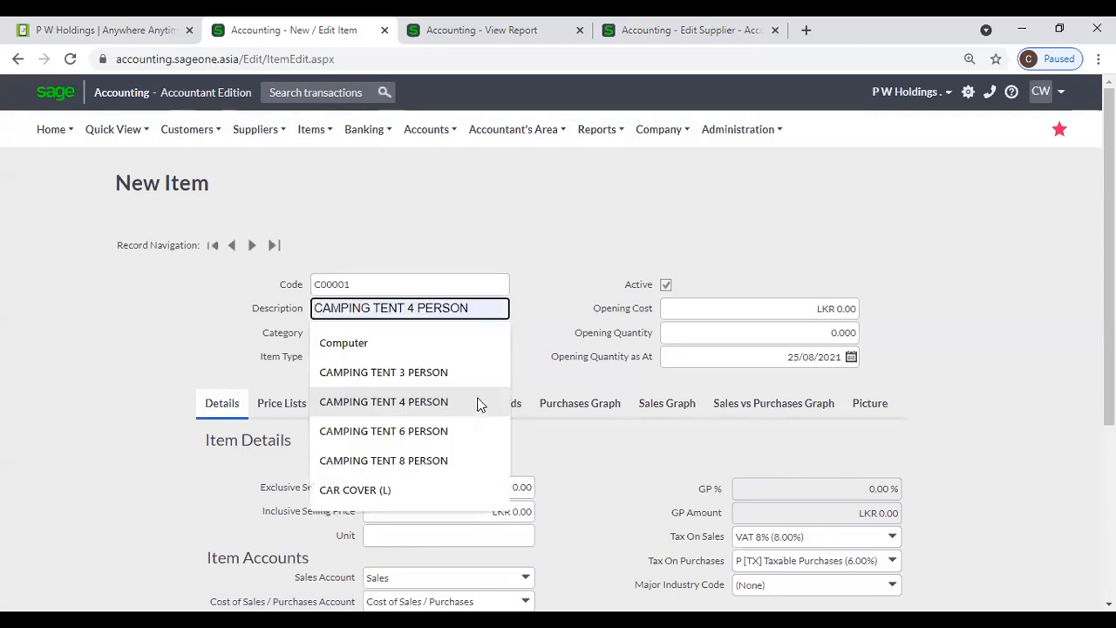
type("ocu")
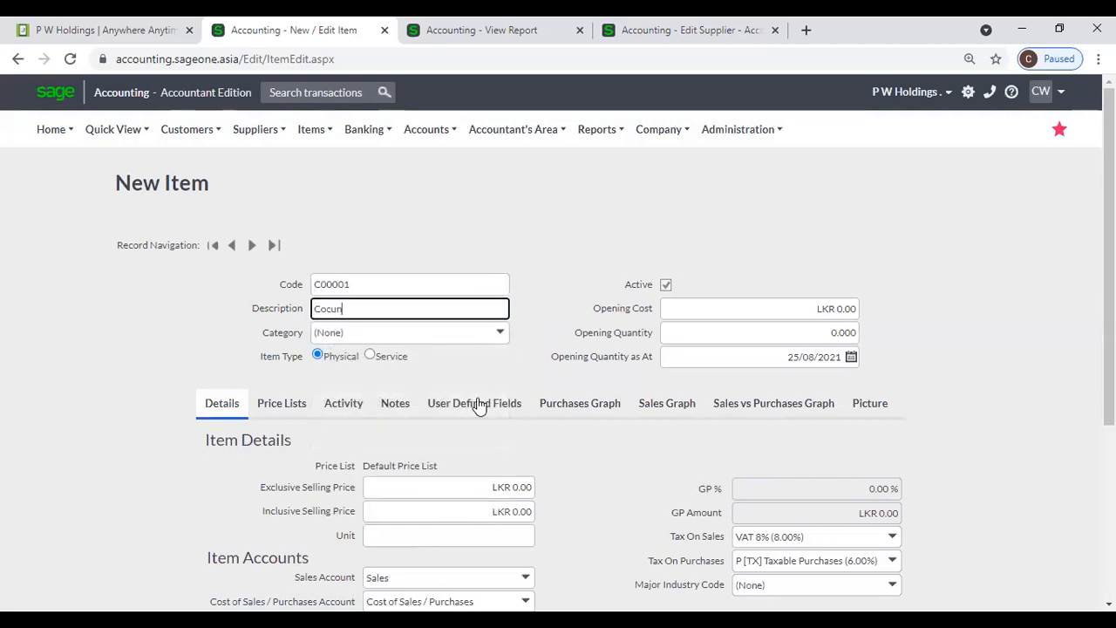
key("BackSpace")
type("onut")
key("Tab")
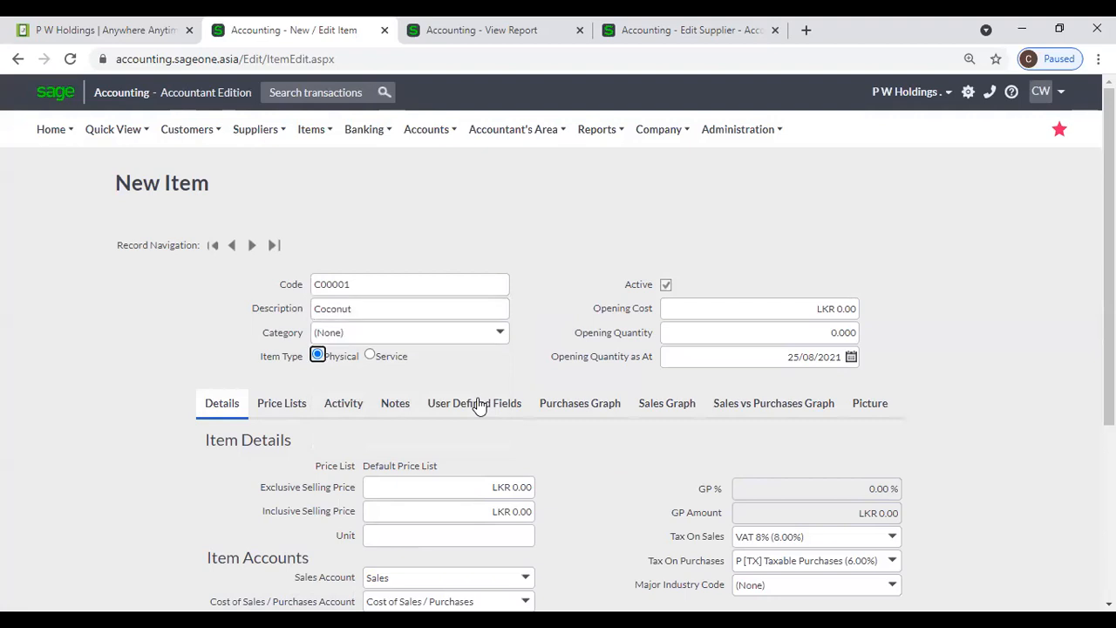
scroll(505, 425, "down", 2)
left_click(479, 324)
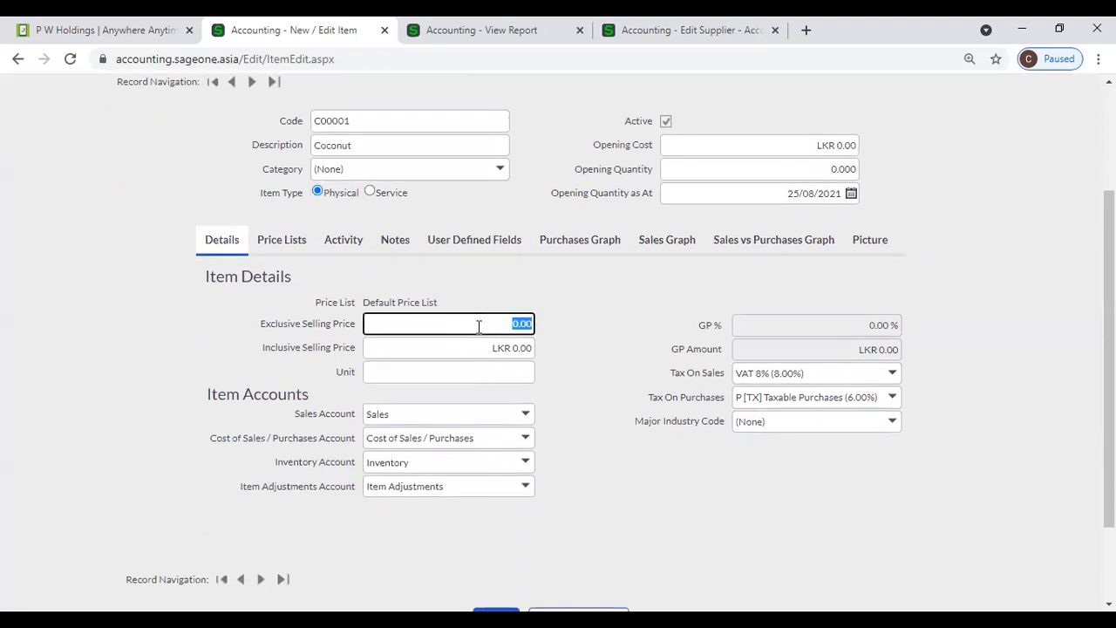
type("100")
key("Tab")
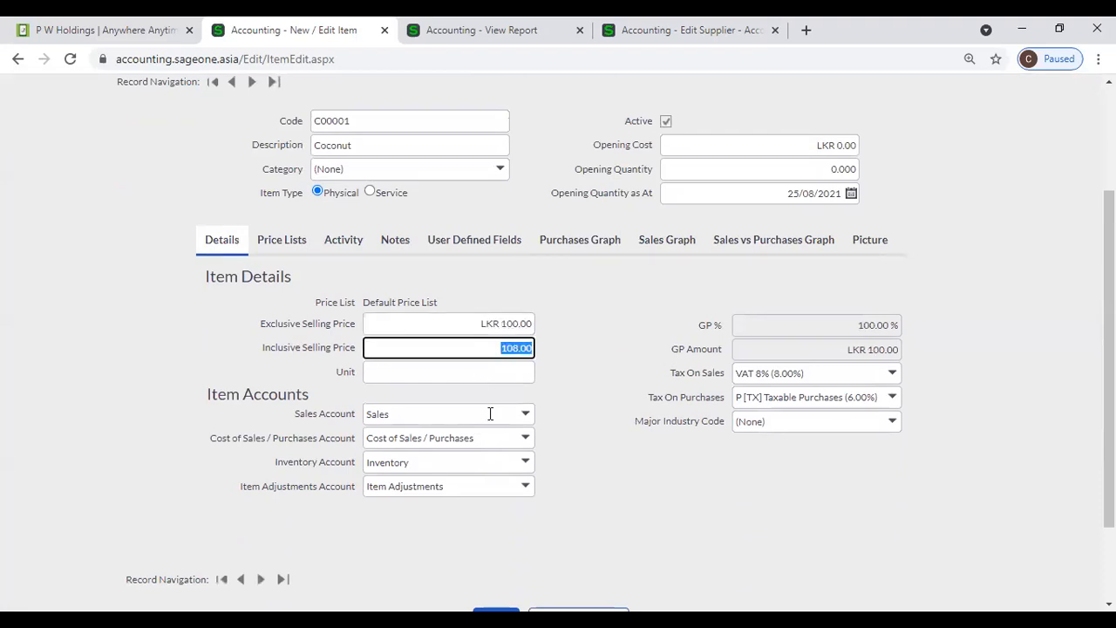
- Create the new sales account Coconut Income, set Unit to Nos., then view the Profit and Loss report
left_click(526, 416)
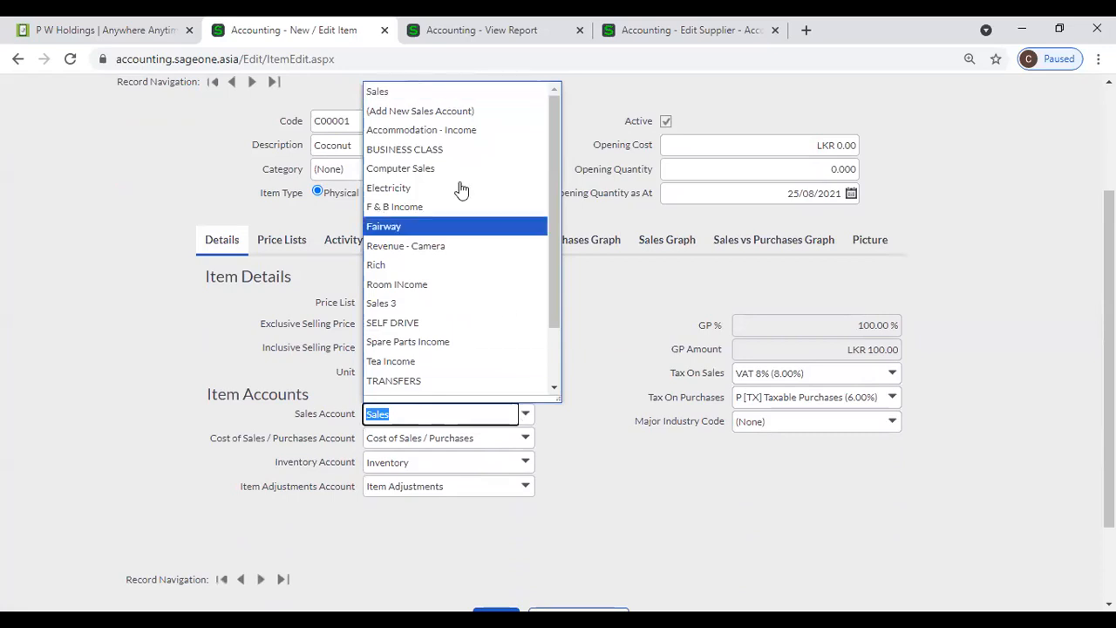
left_click(462, 110)
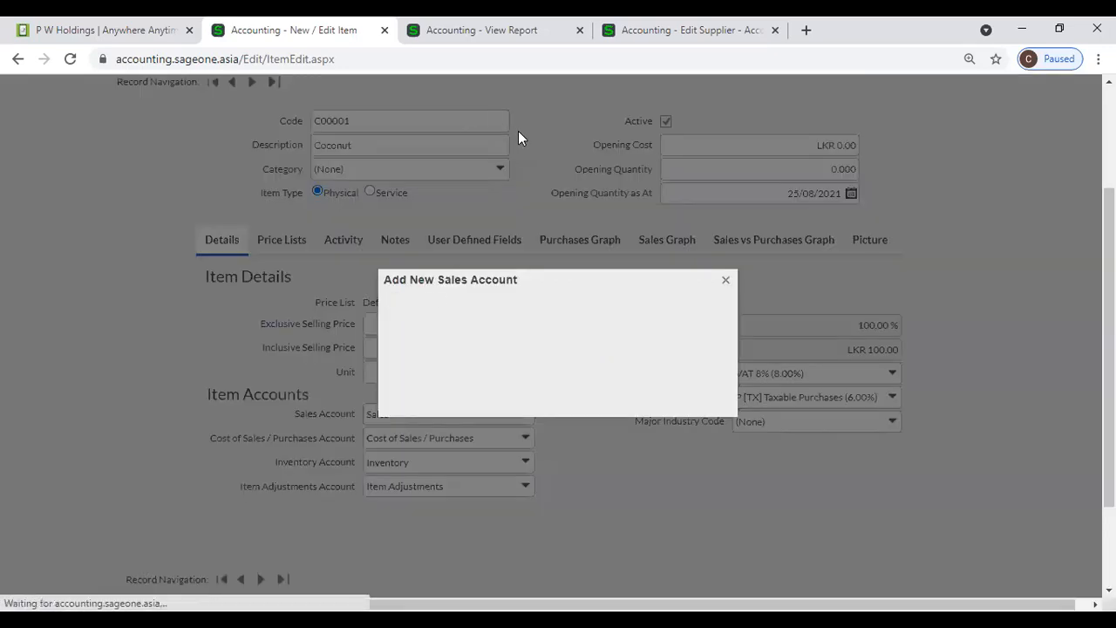
type("Co")
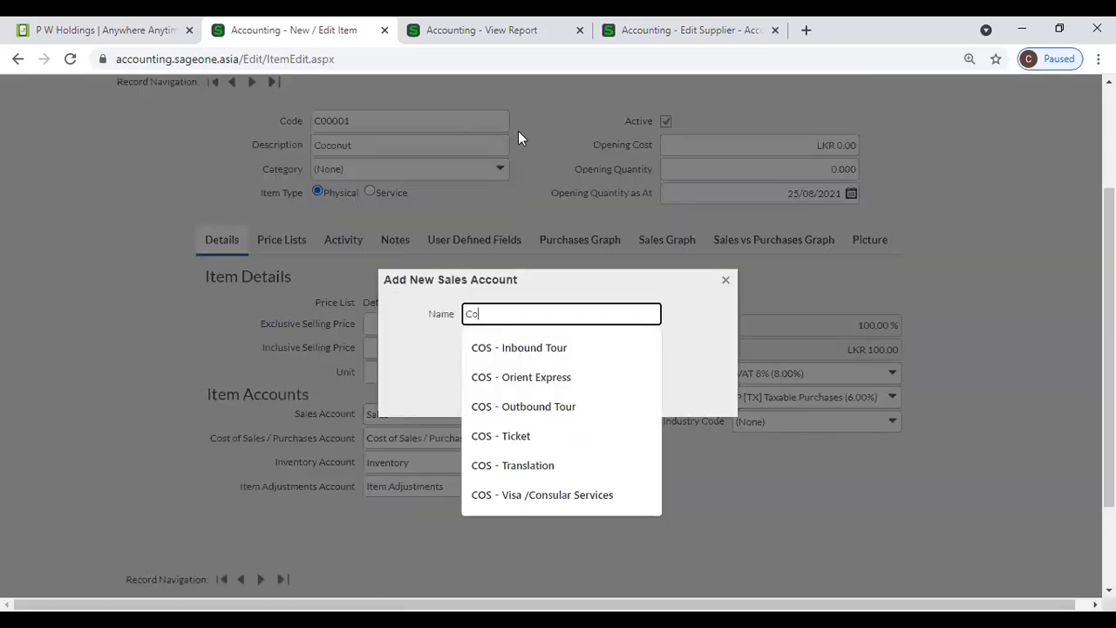
type("conut Income")
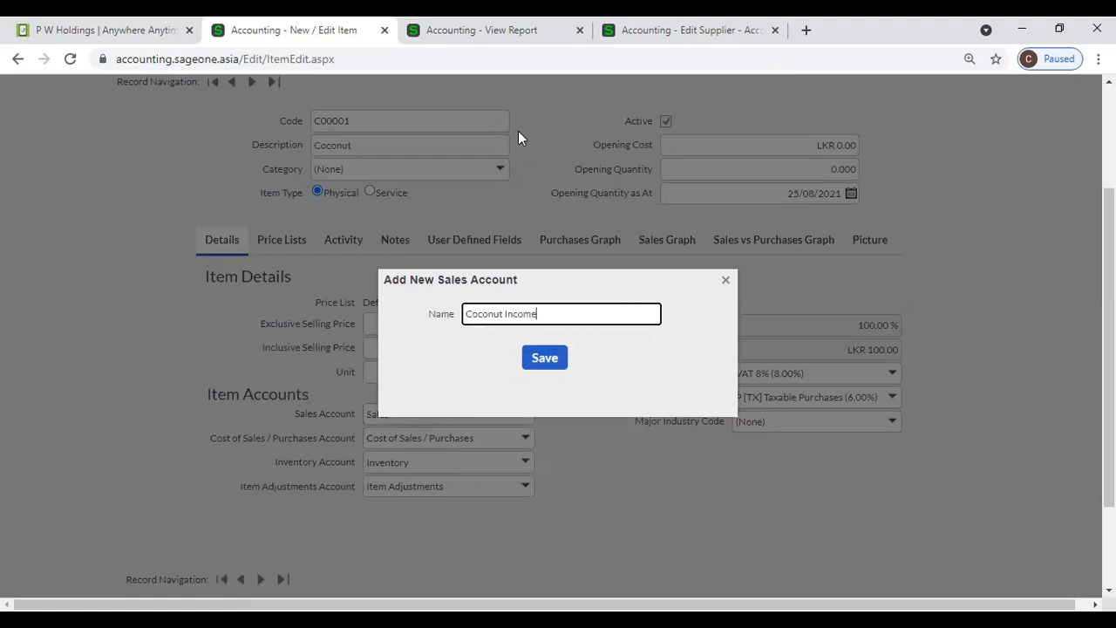
left_click(550, 360)
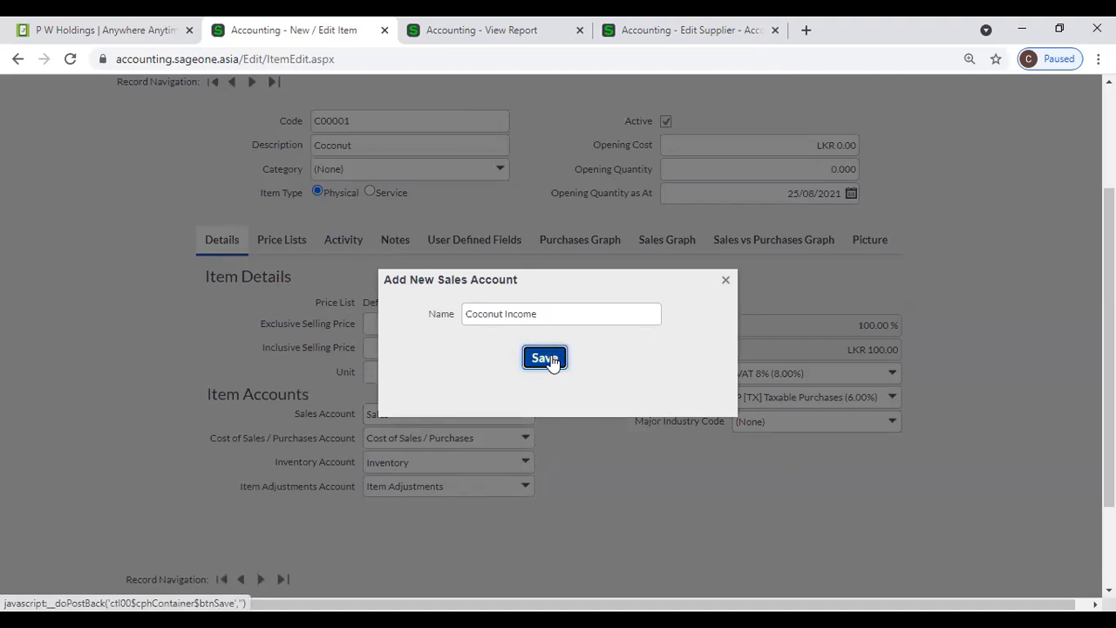
left_click(454, 374)
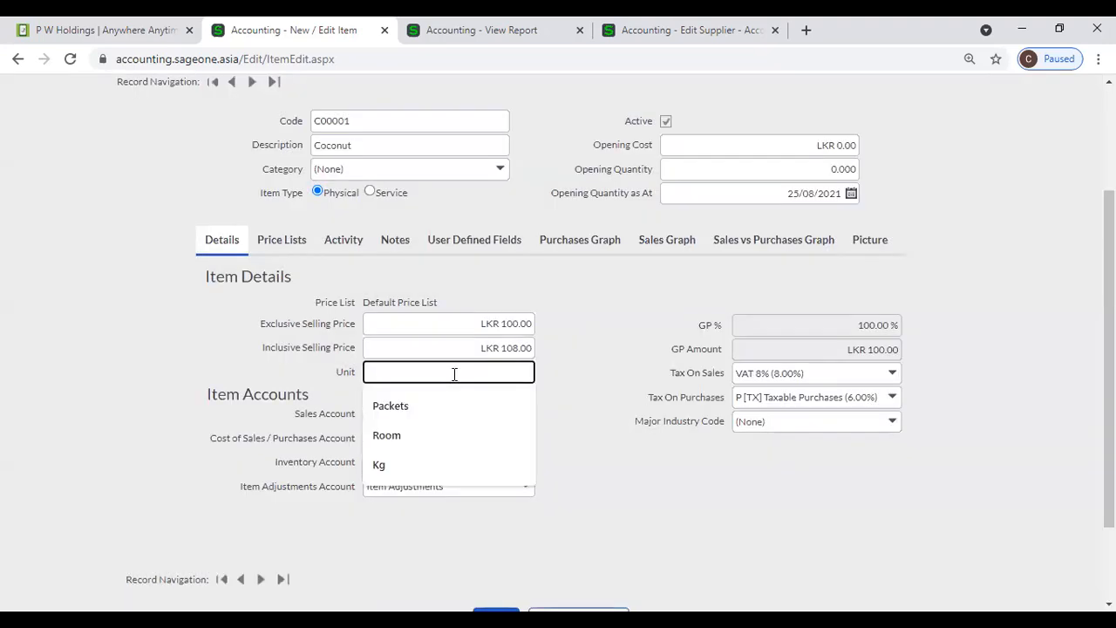
type("N")
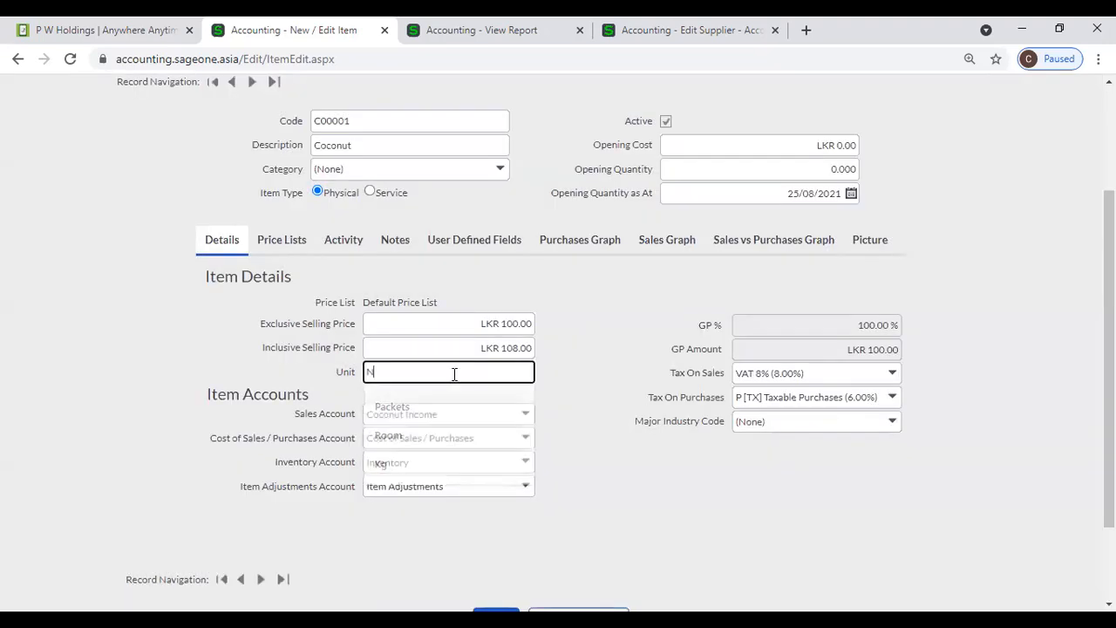
type("os.")
left_click(624, 511)
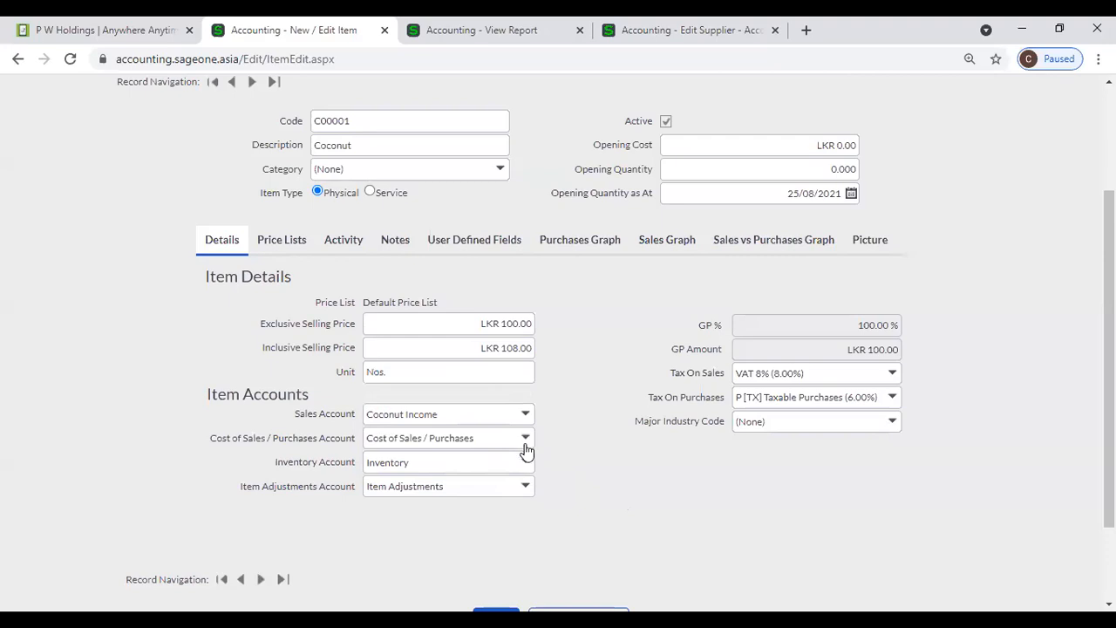
left_click(532, 31)
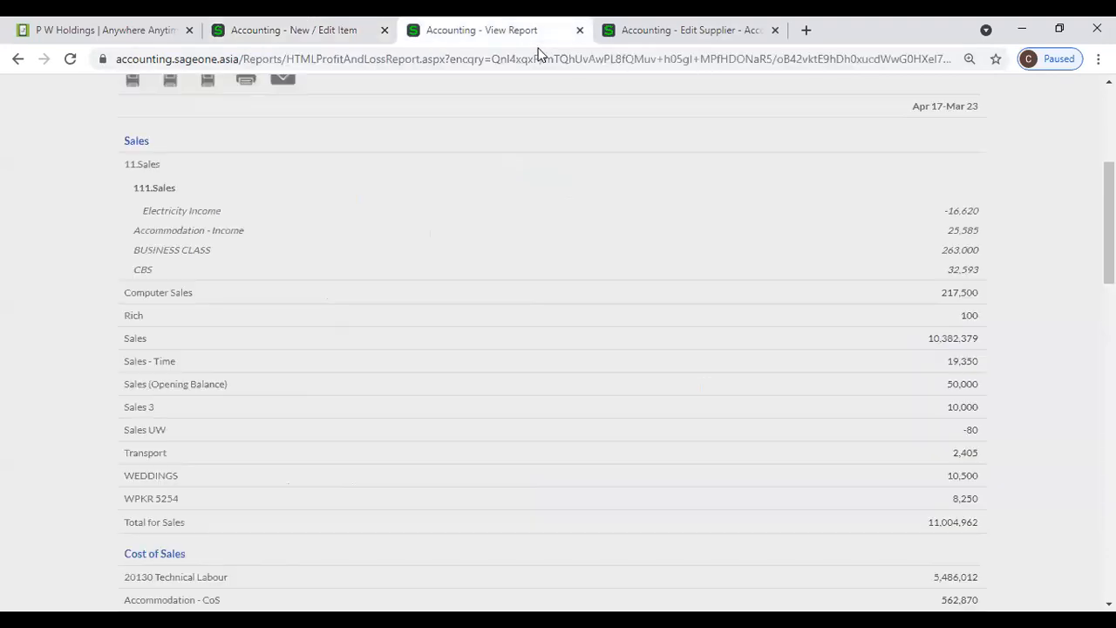
- Scroll through the Profit and Loss sales and cost of sales accounts, then return to the Coconut item
scroll(348, 349, "down", 3)
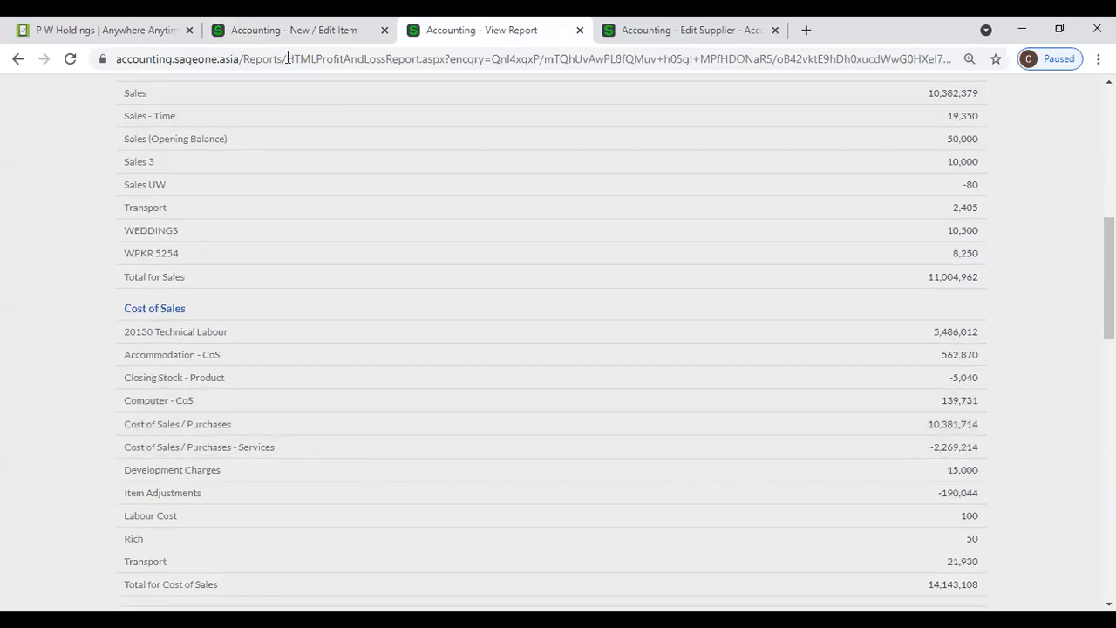
left_click(288, 30)
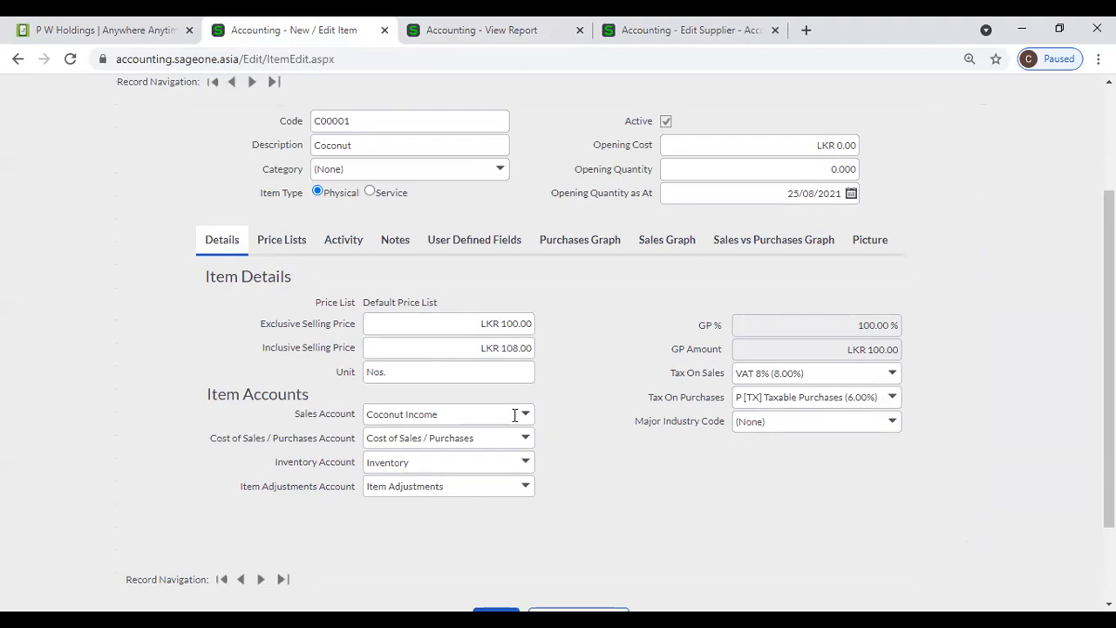
left_click(464, 40)
scroll(325, 272, "up", 4)
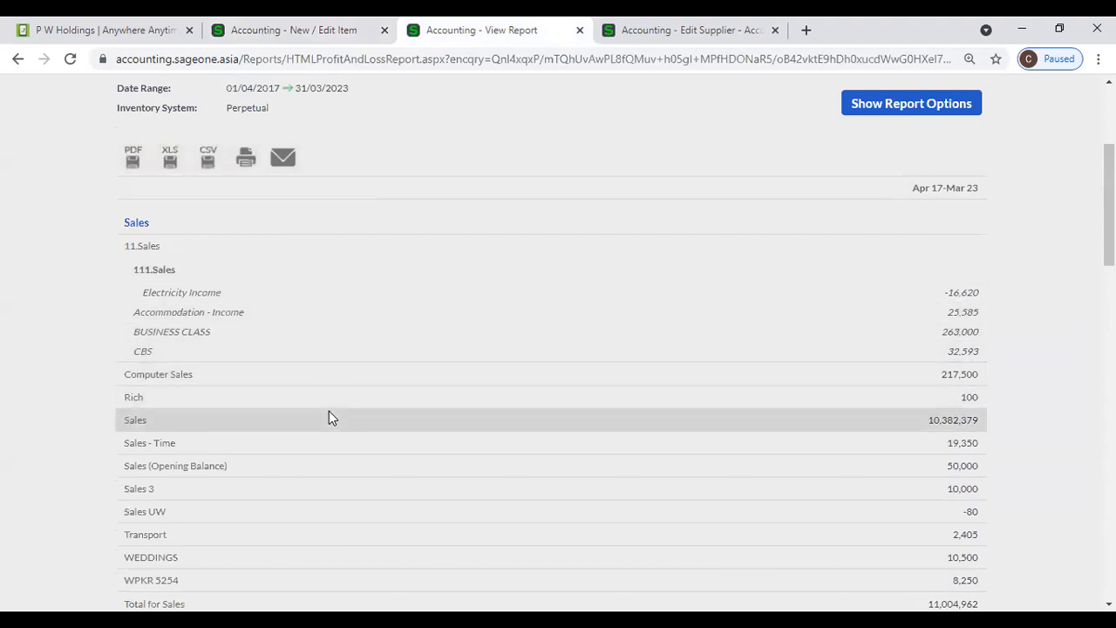
scroll(327, 422, "down", 3)
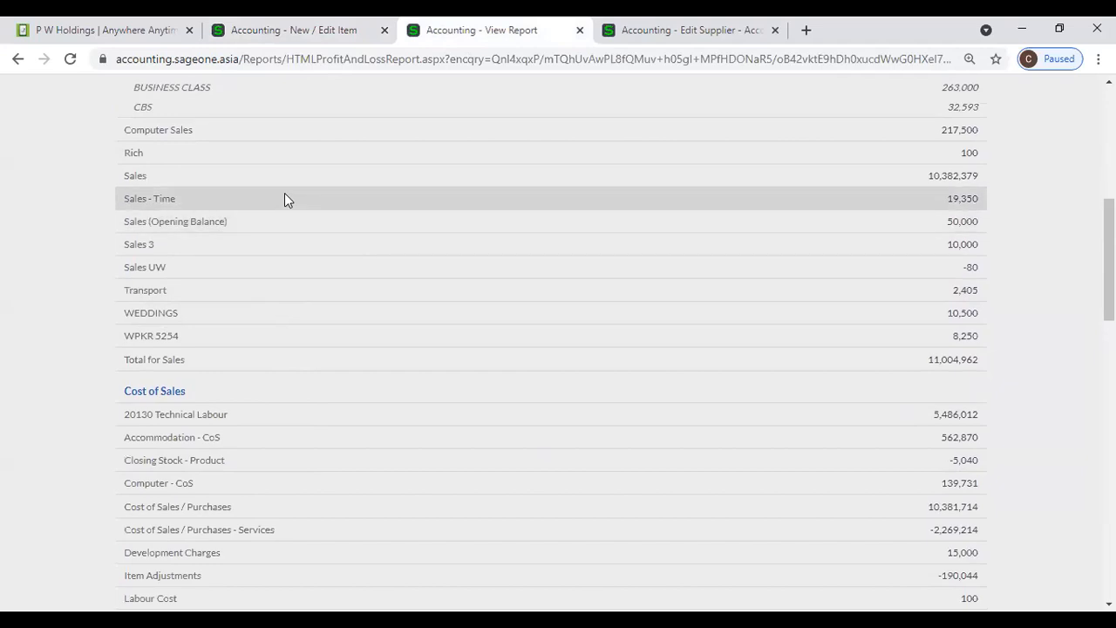
scroll(284, 209, "up", 1)
scroll(284, 219, "up", 1)
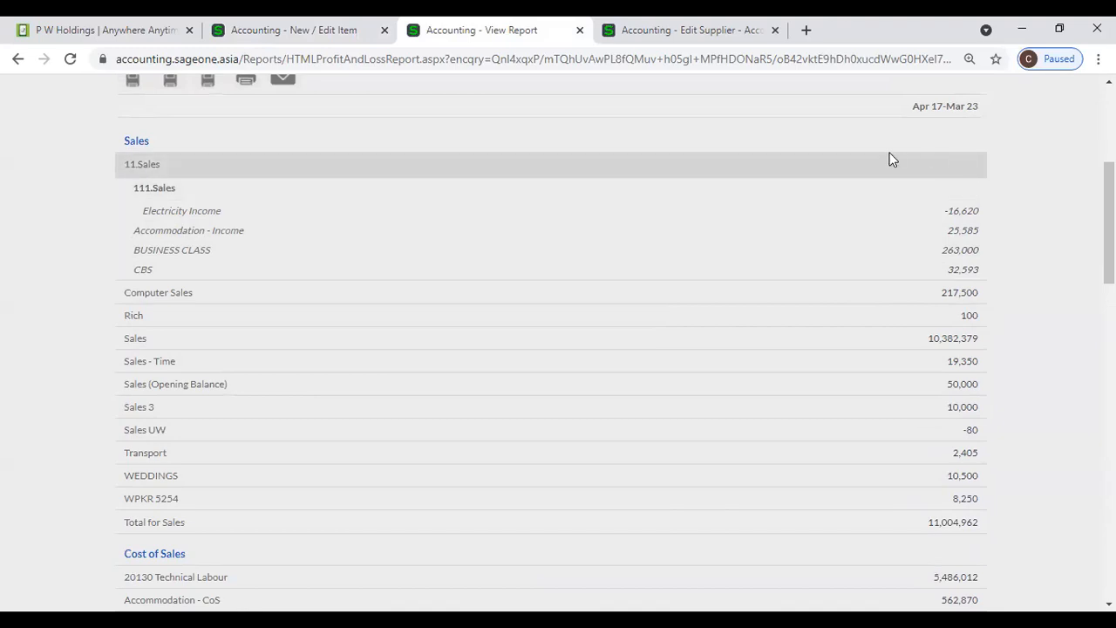
left_click(363, 42)
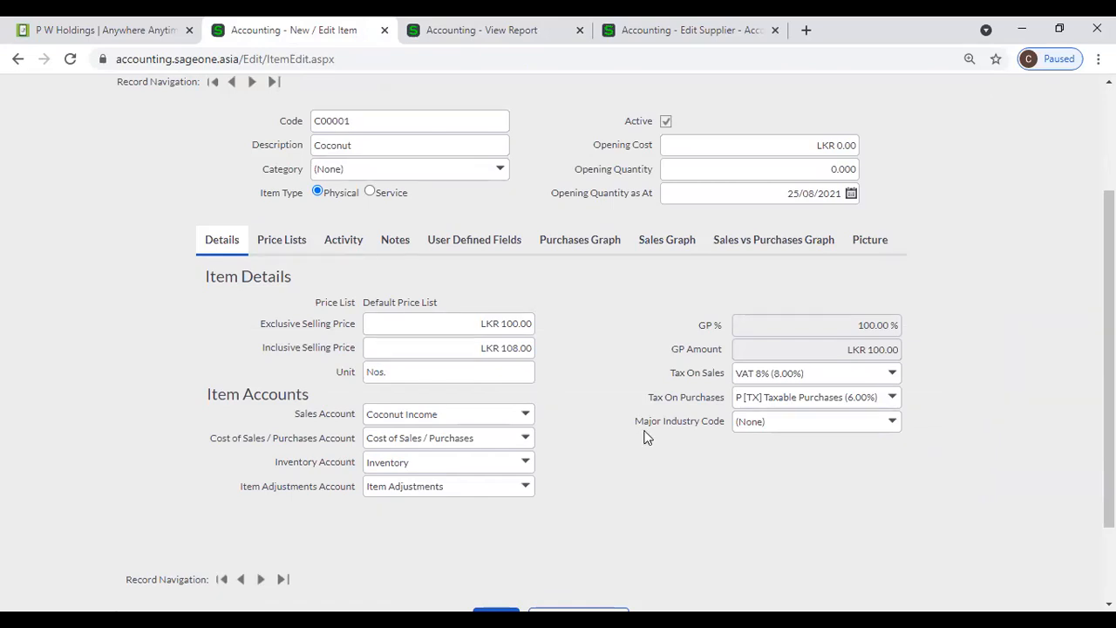
- Set Tax On Purchases to VAT 8%, keep Major Industry Code (None), and show the price lists
left_click(896, 397)
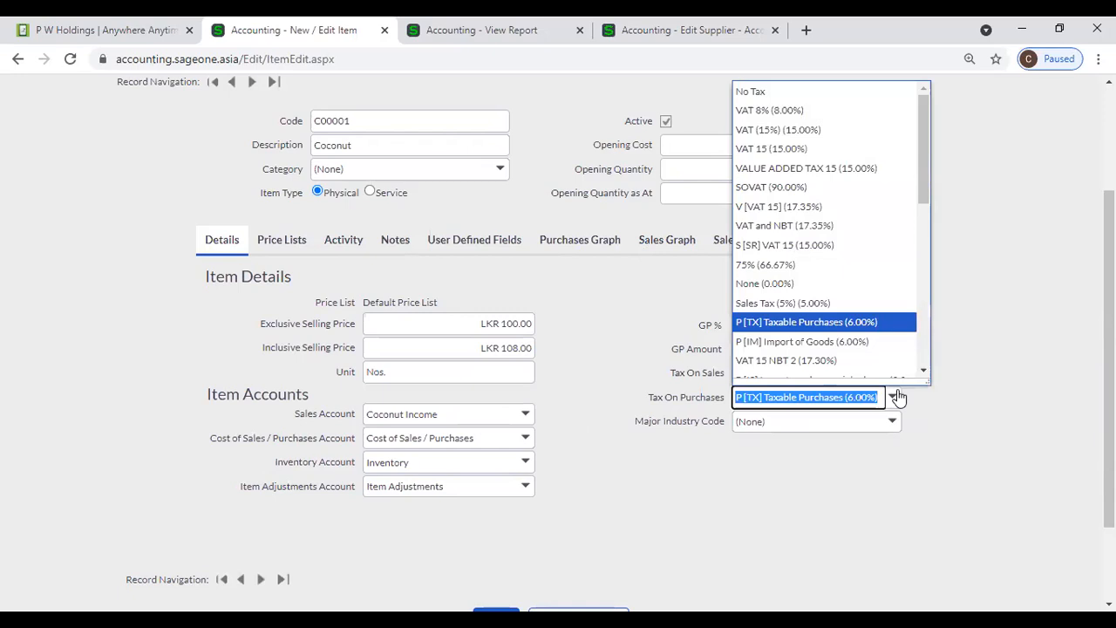
left_click(835, 111)
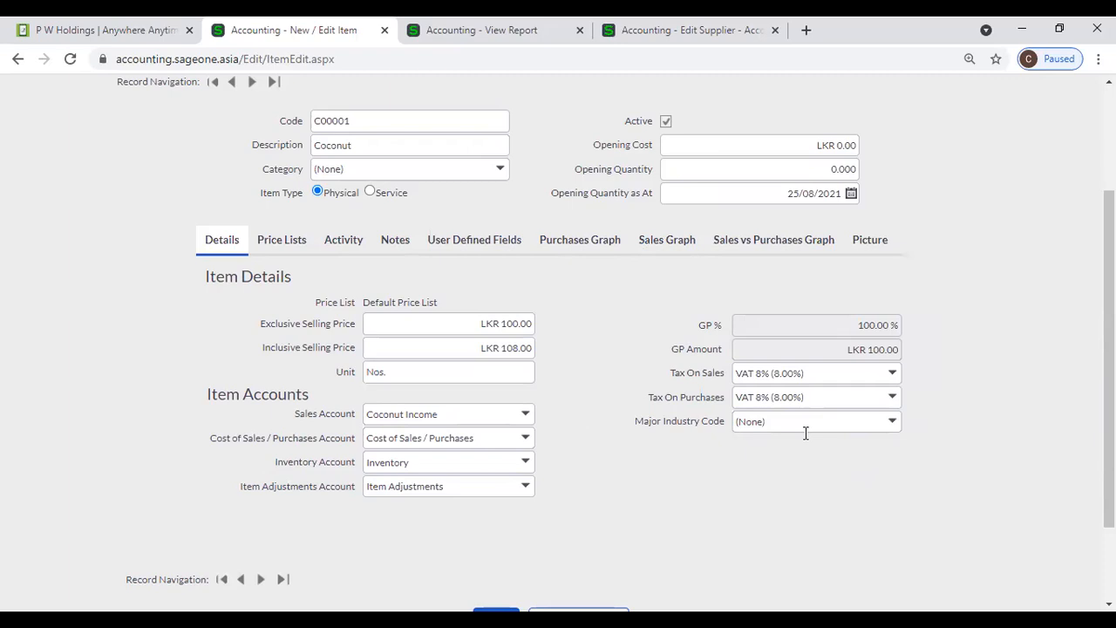
left_click(891, 424)
left_click(966, 397)
scroll(535, 481, "down", 2)
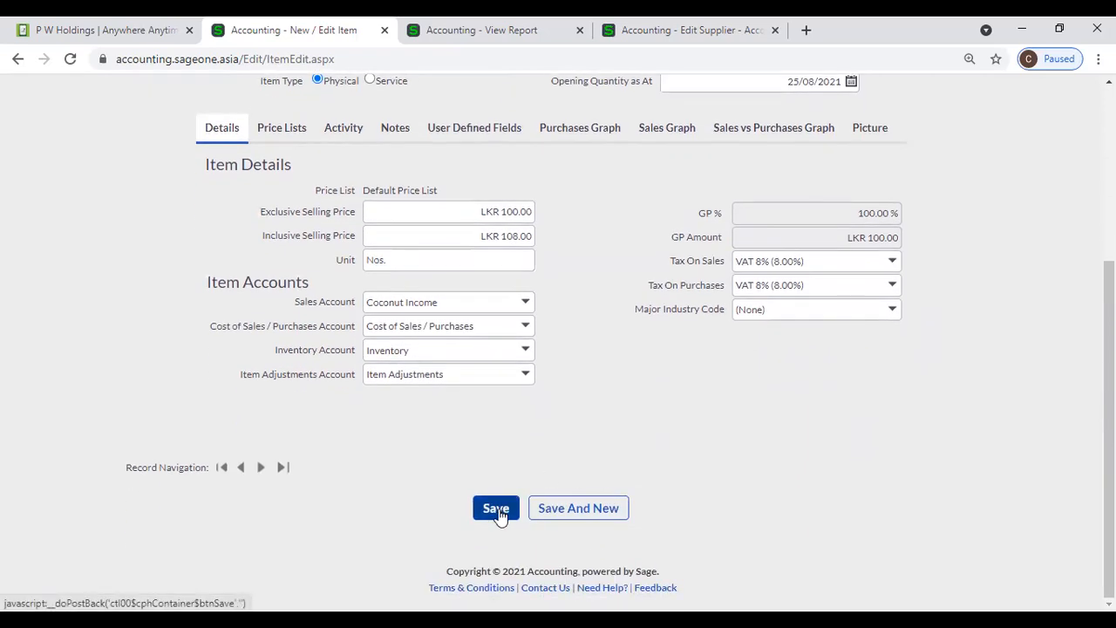
scroll(498, 514, "up", 2)
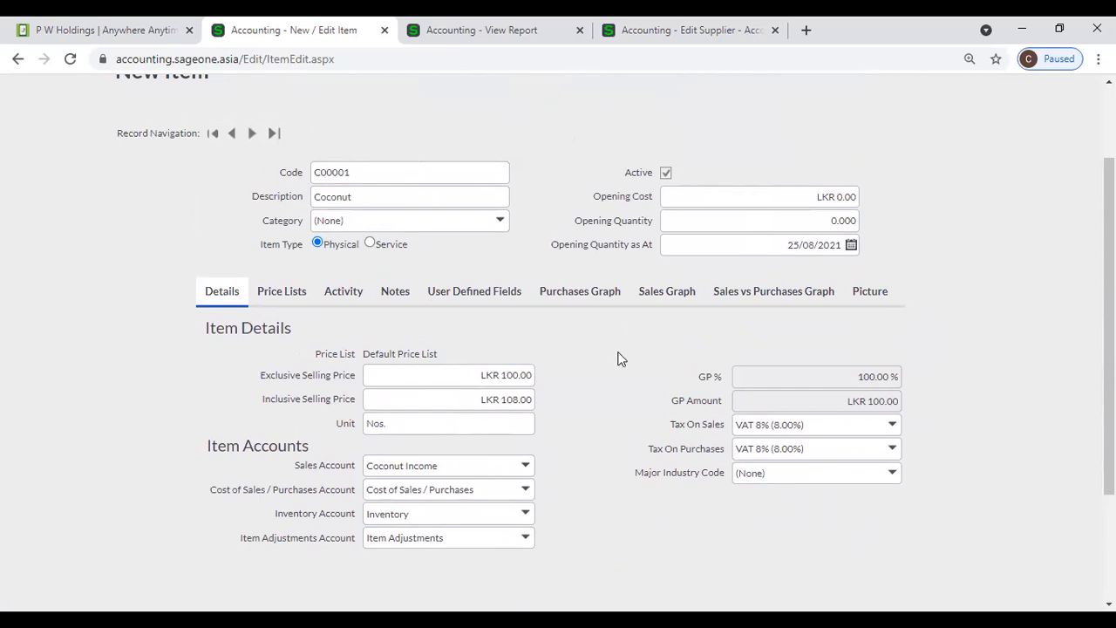
scroll(619, 357, "down", 1)
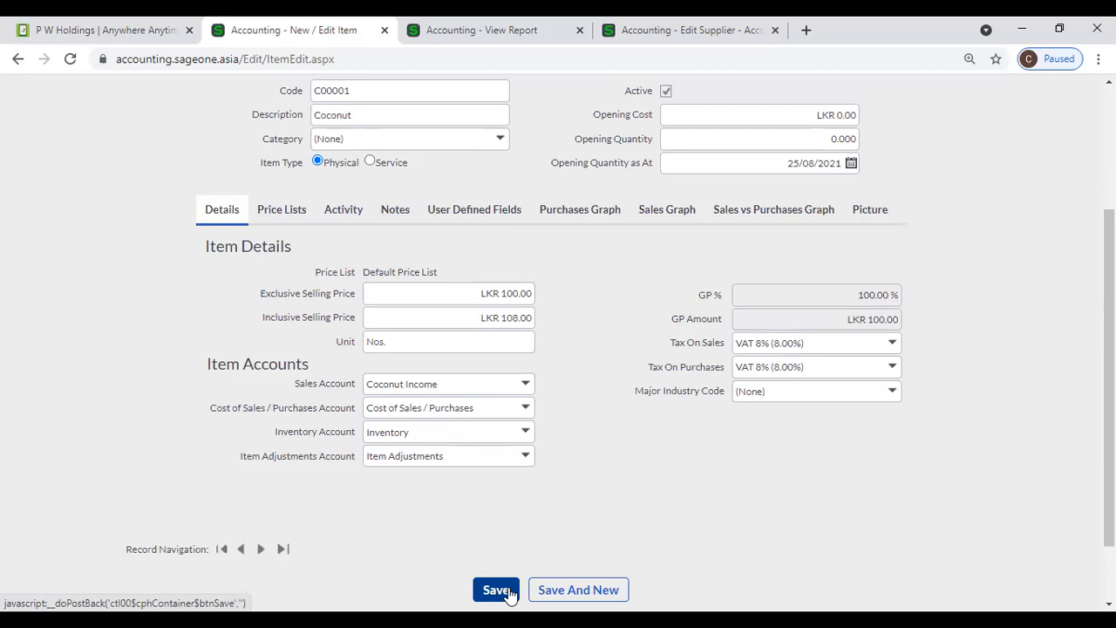
left_click(295, 217)
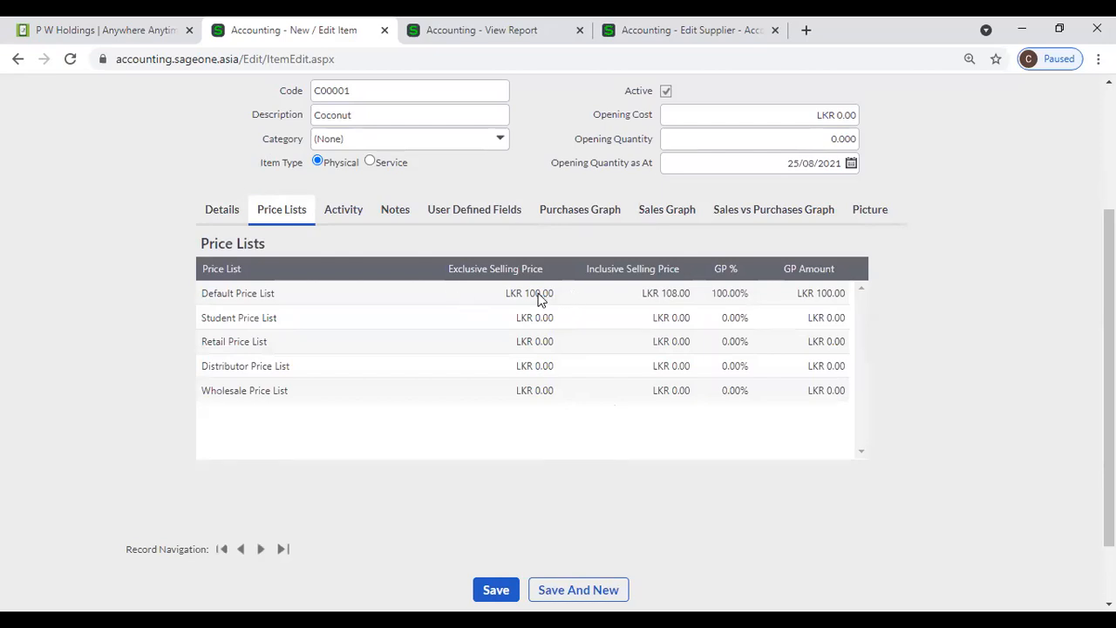
- Set Coconut's price list prices: Distributor 70, Wholesale 80, Retail 90
left_click(526, 368)
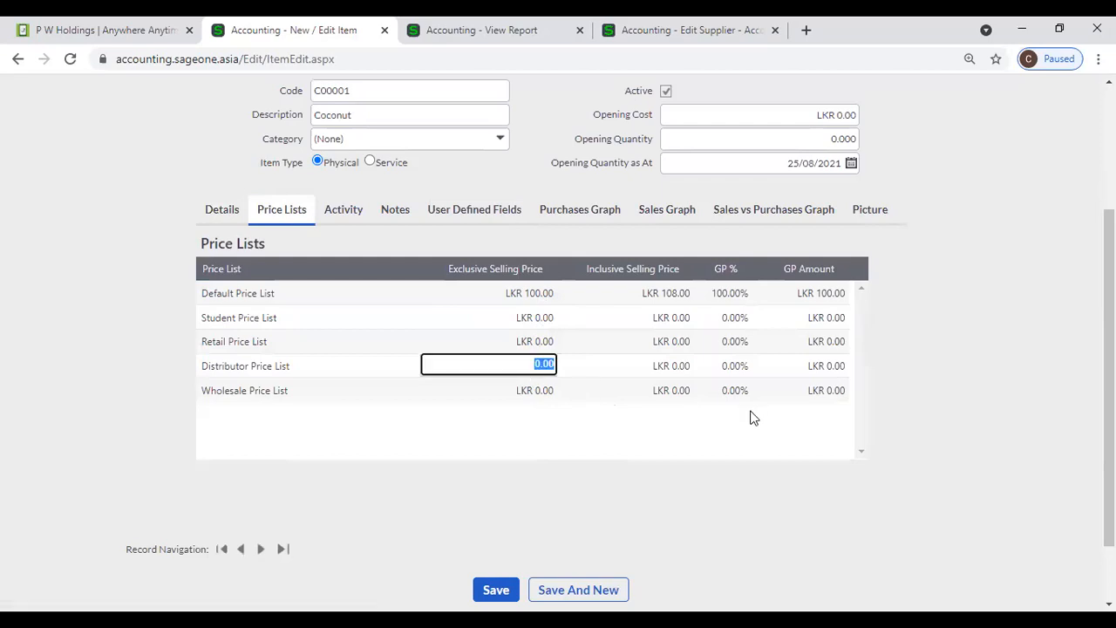
type("70")
left_click(541, 391)
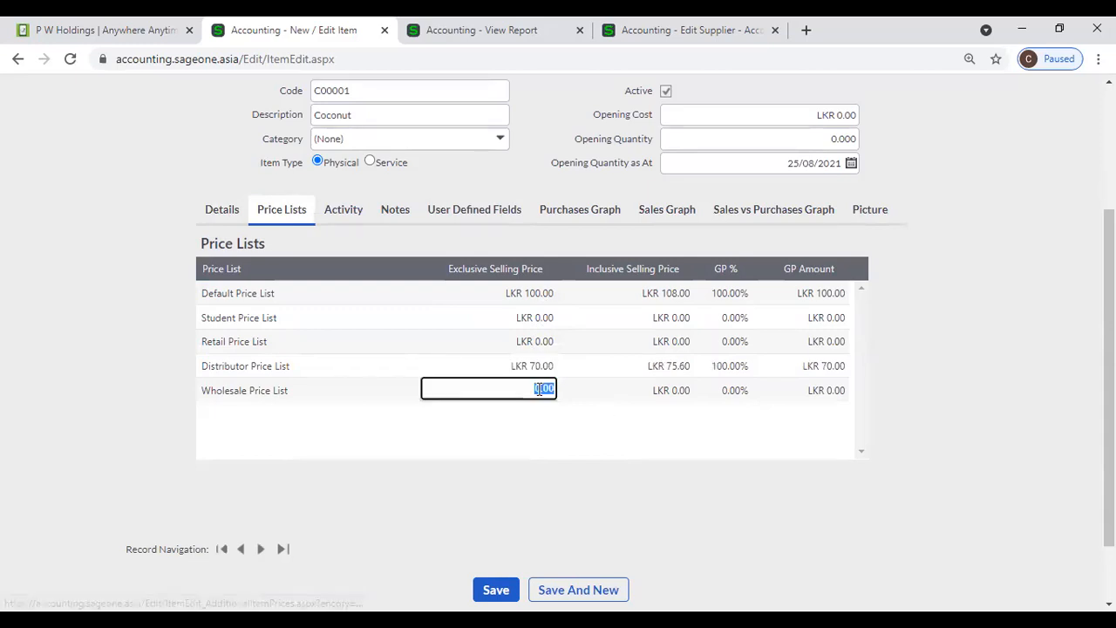
type("80")
left_click(519, 341)
type("90")
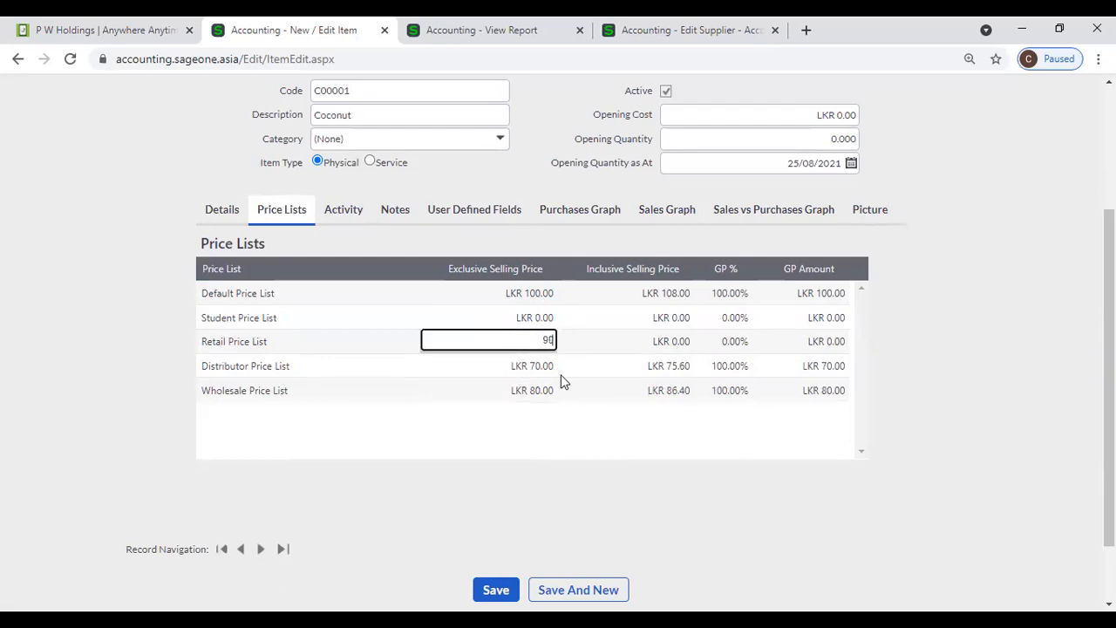
left_click(648, 463)
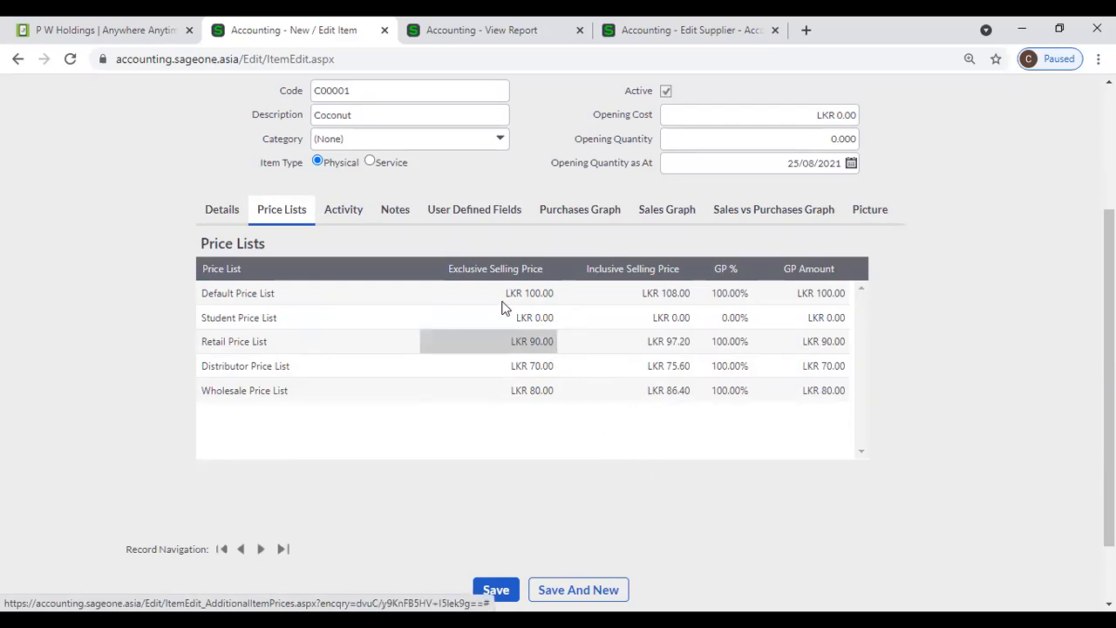
- Enter an opening cost of 50 and save Coconut without an opening quantity
left_click(697, 122)
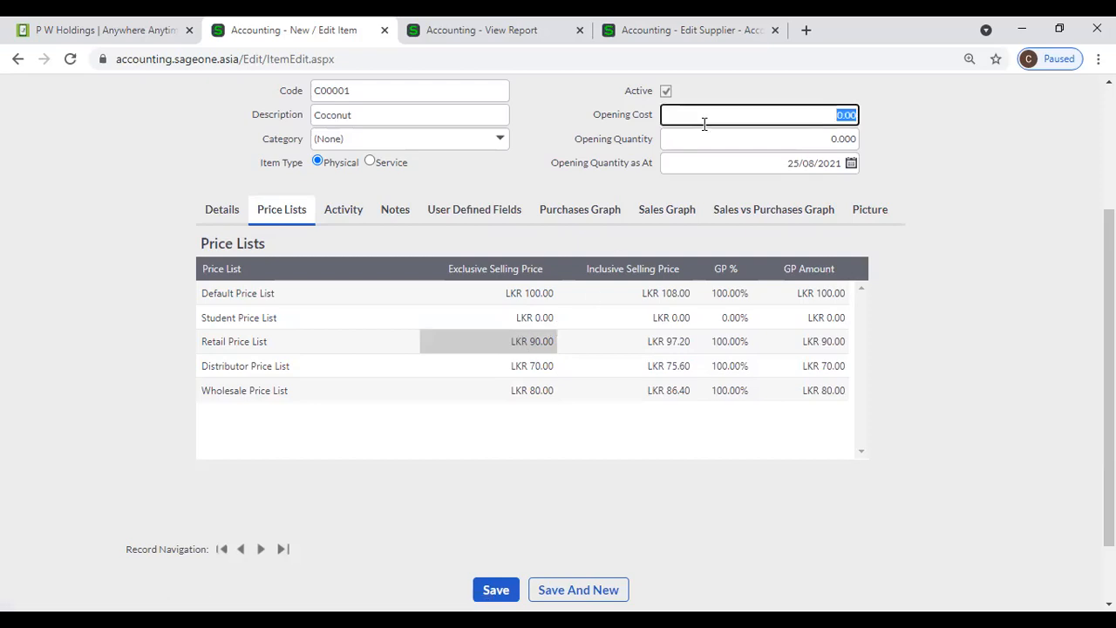
type("50")
left_click(905, 242)
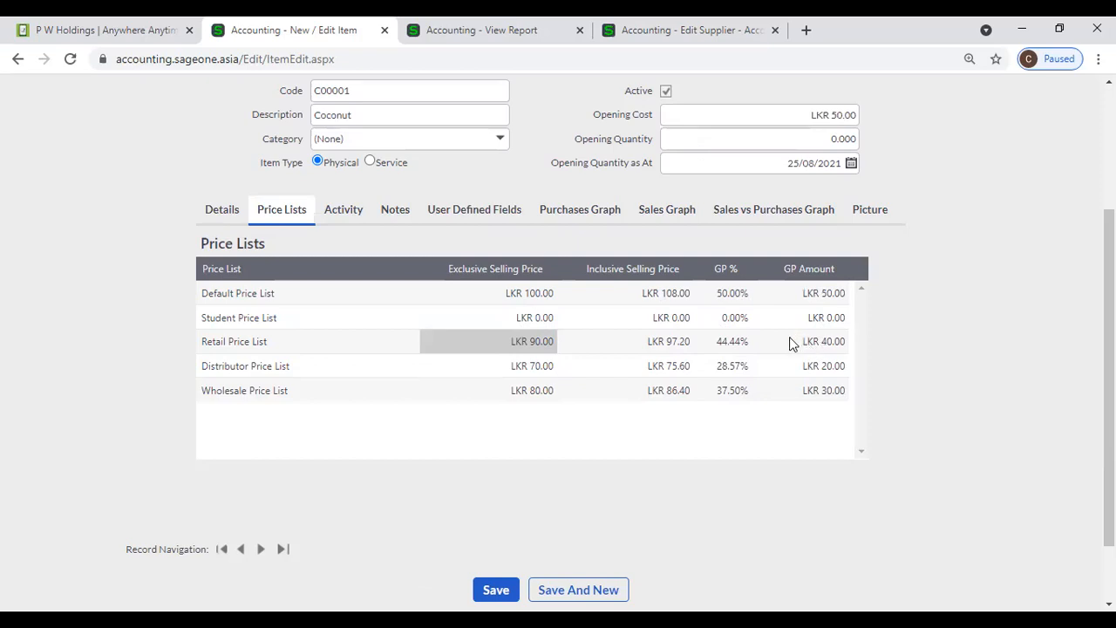
left_click(496, 591)
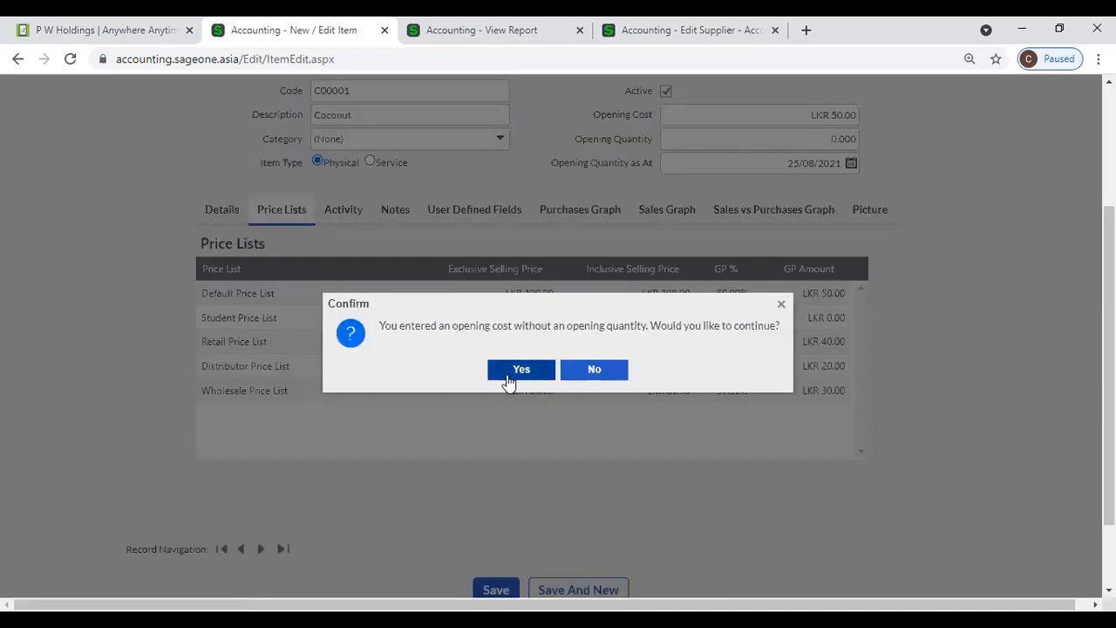
left_click(511, 373)
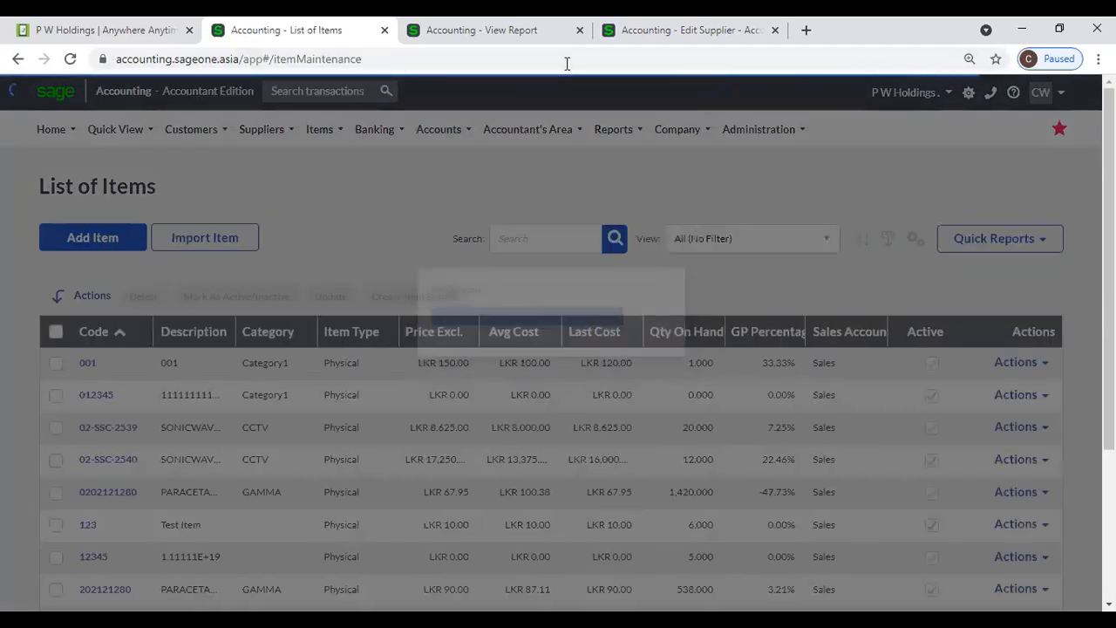
- Add Price List 4 after Price List 3 in Company Settings > Item Settings and save
left_click(689, 29)
mouse_move(665, 131)
left_click(683, 199)
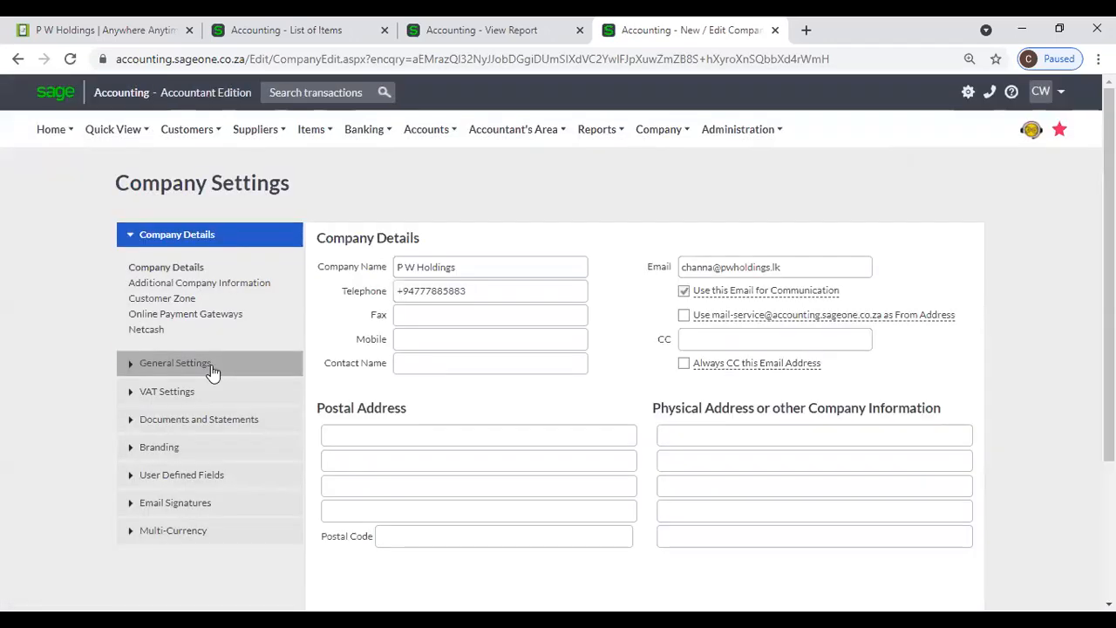
left_click(212, 366)
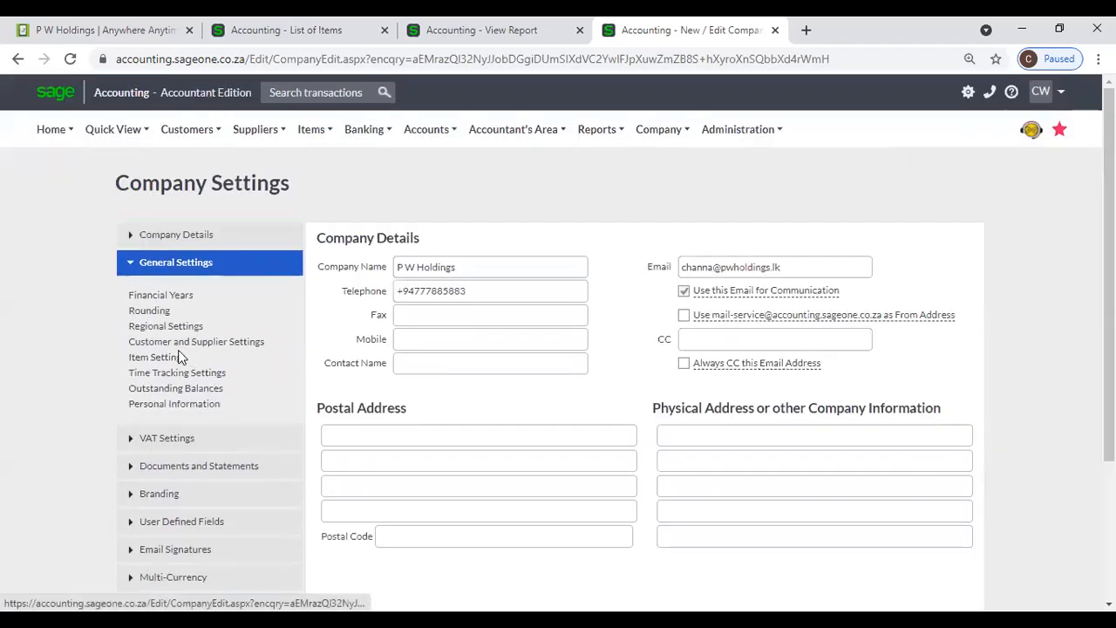
left_click(174, 358)
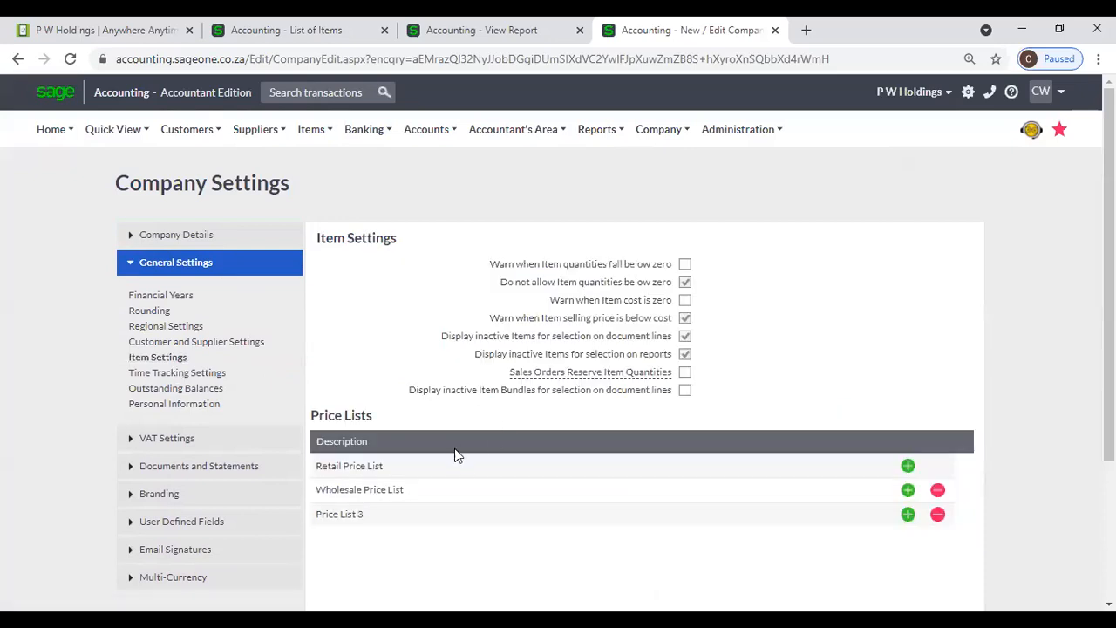
scroll(462, 468, "down", 3)
scroll(716, 436, "down", 1)
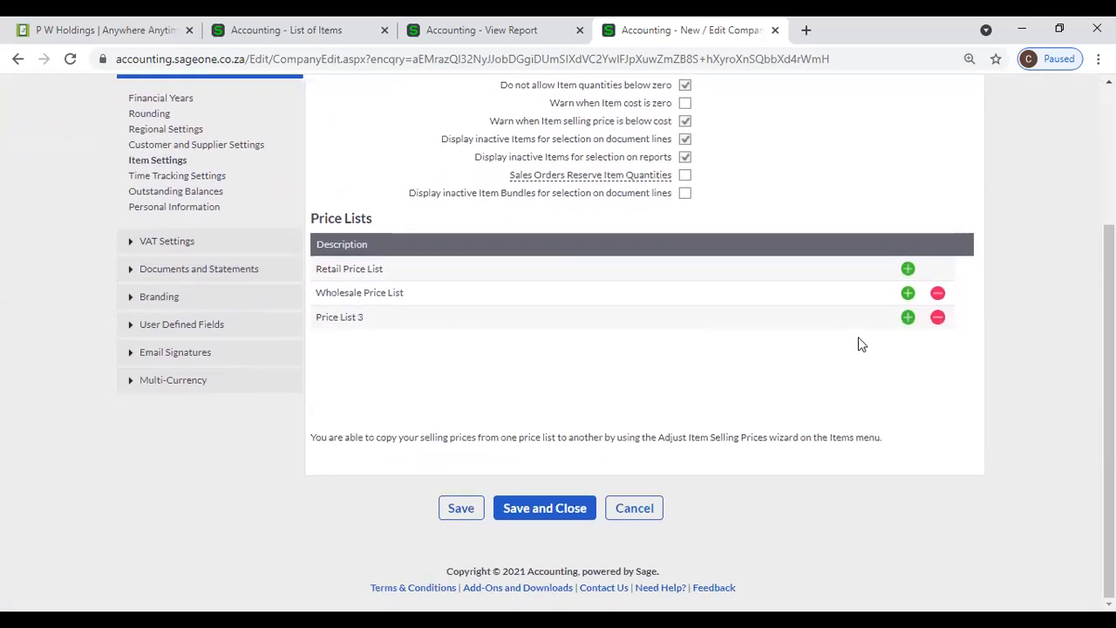
left_click(907, 317)
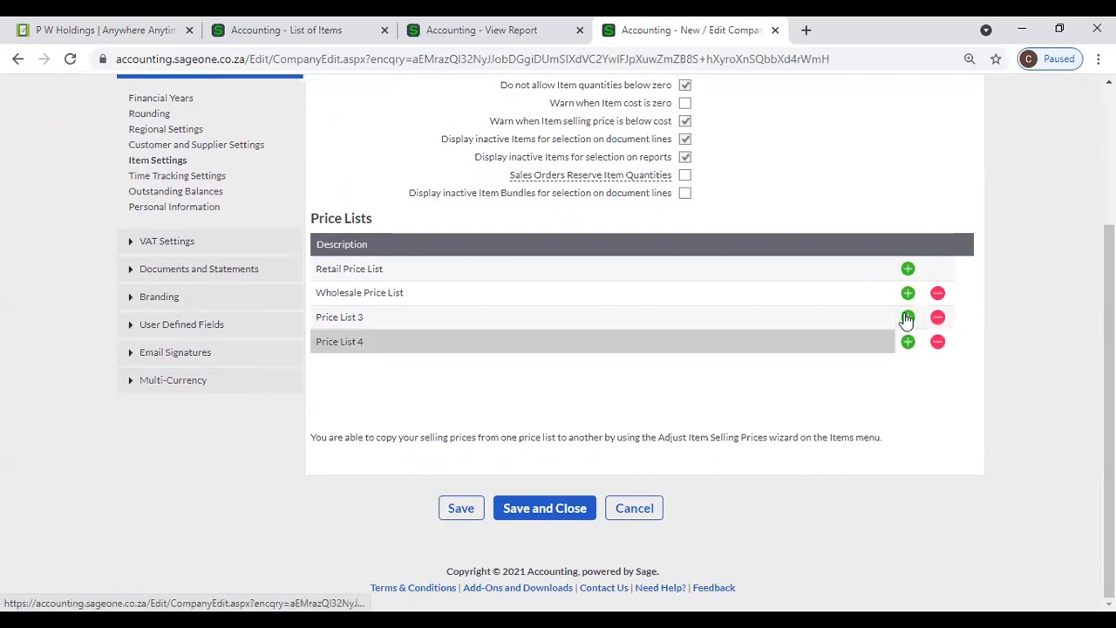
left_click(368, 339)
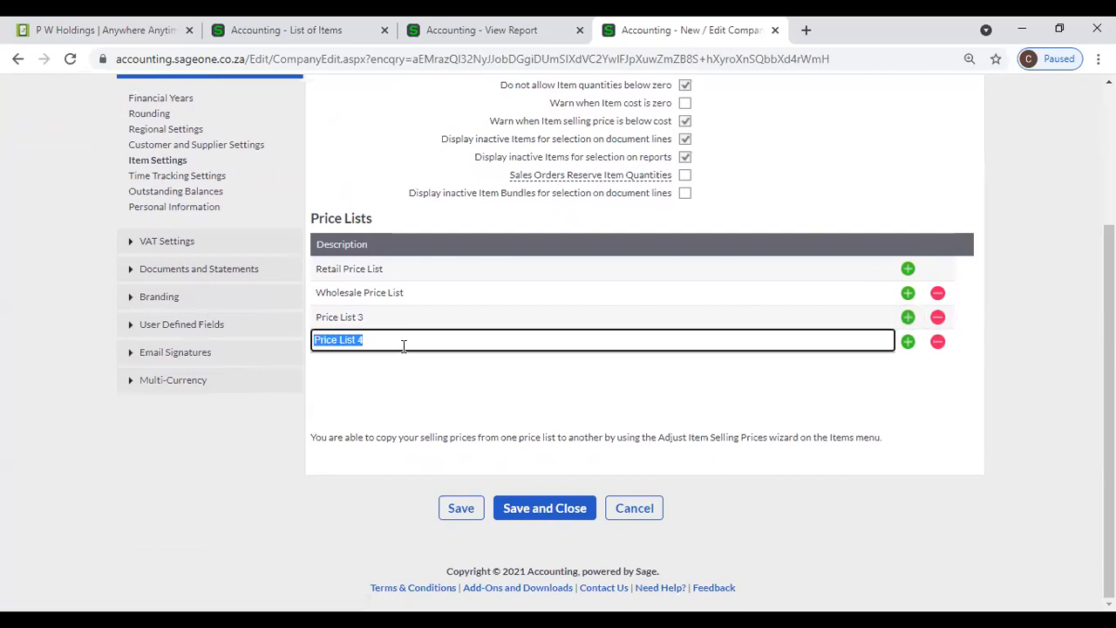
left_click(461, 509)
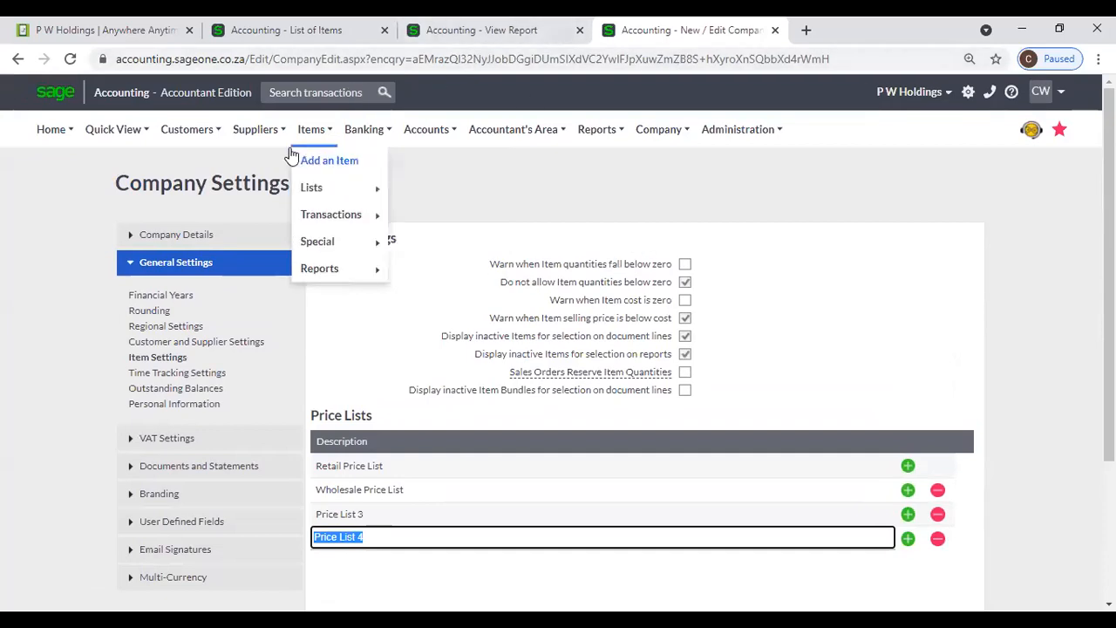
- Check a new customer's Default Price List choices, leaving Retail Price List selected
mouse_move(186, 131)
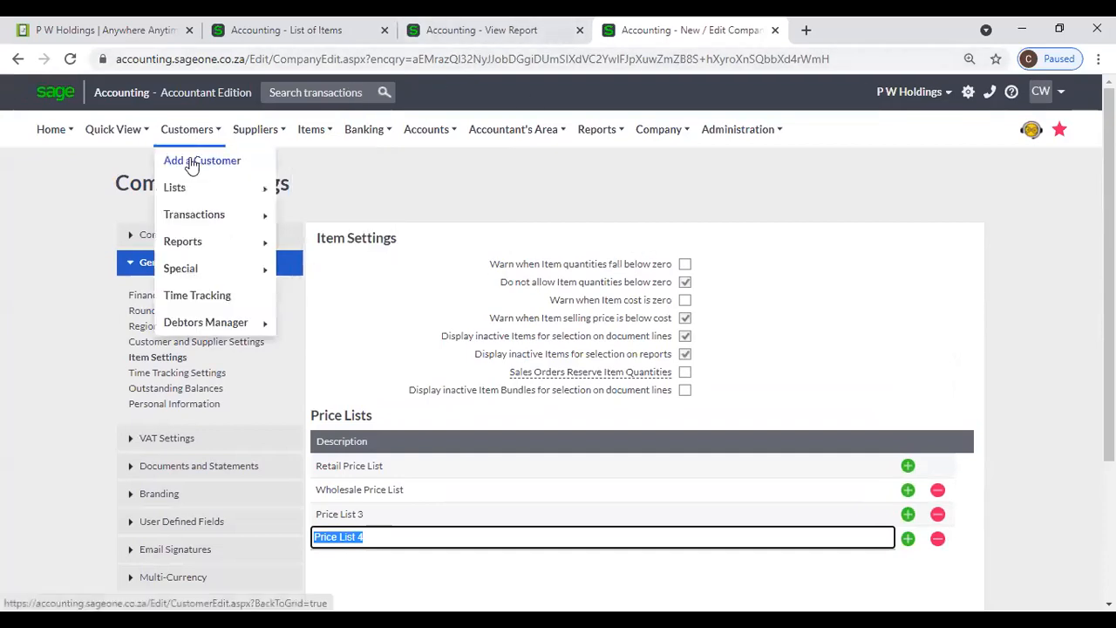
left_click(192, 165)
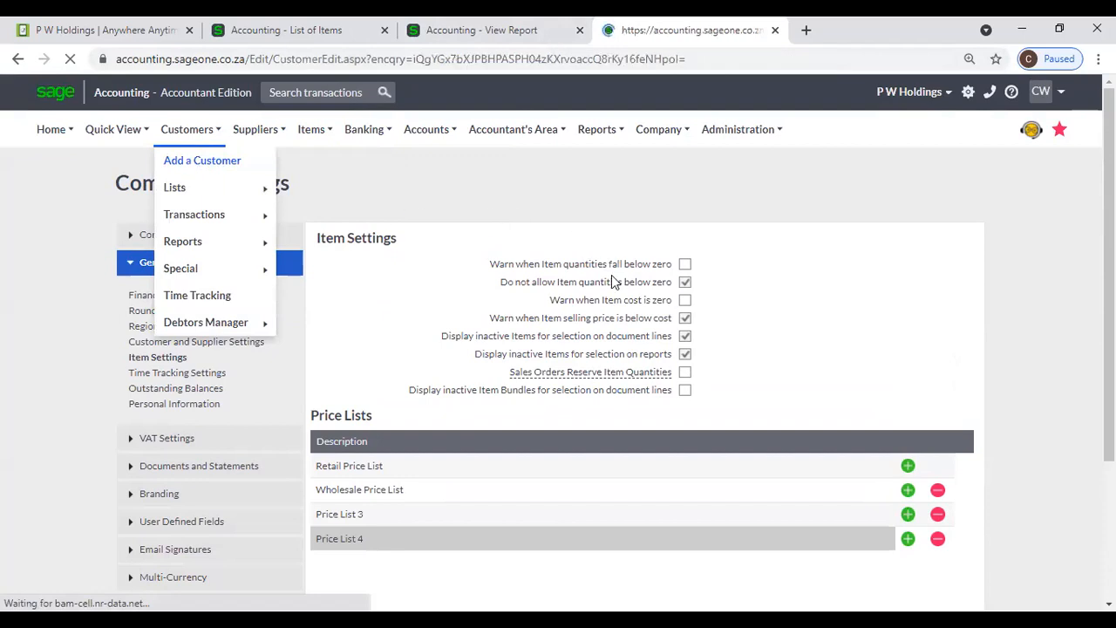
scroll(853, 452, "down", 4)
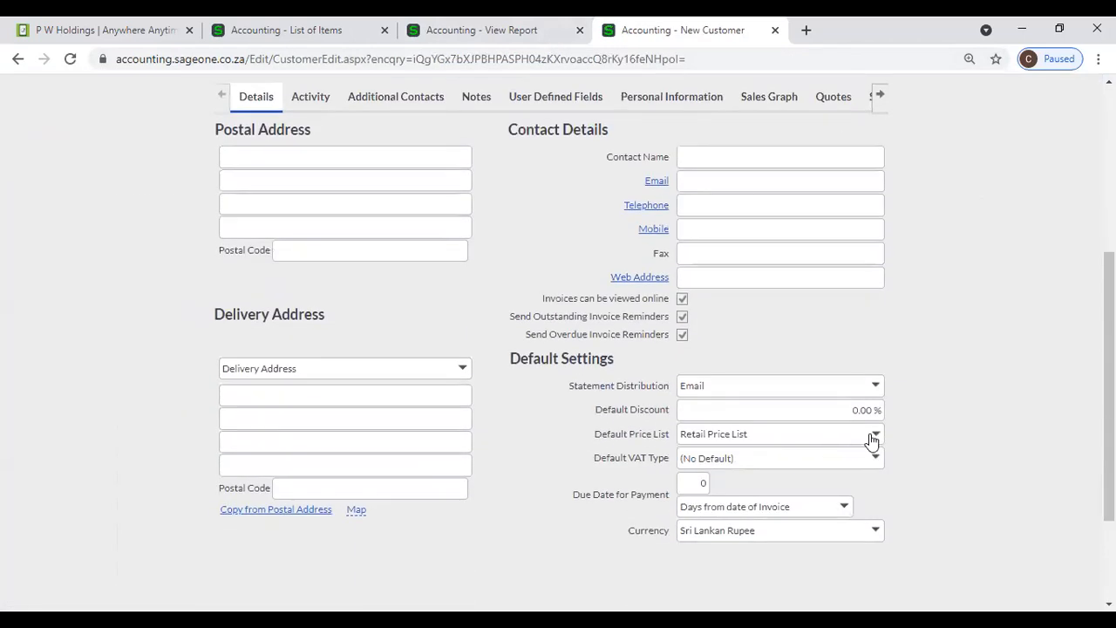
left_click(873, 434)
left_click(959, 414)
- Start a new item from the List of Items and view its price lists
left_click(273, 39)
left_click(102, 240)
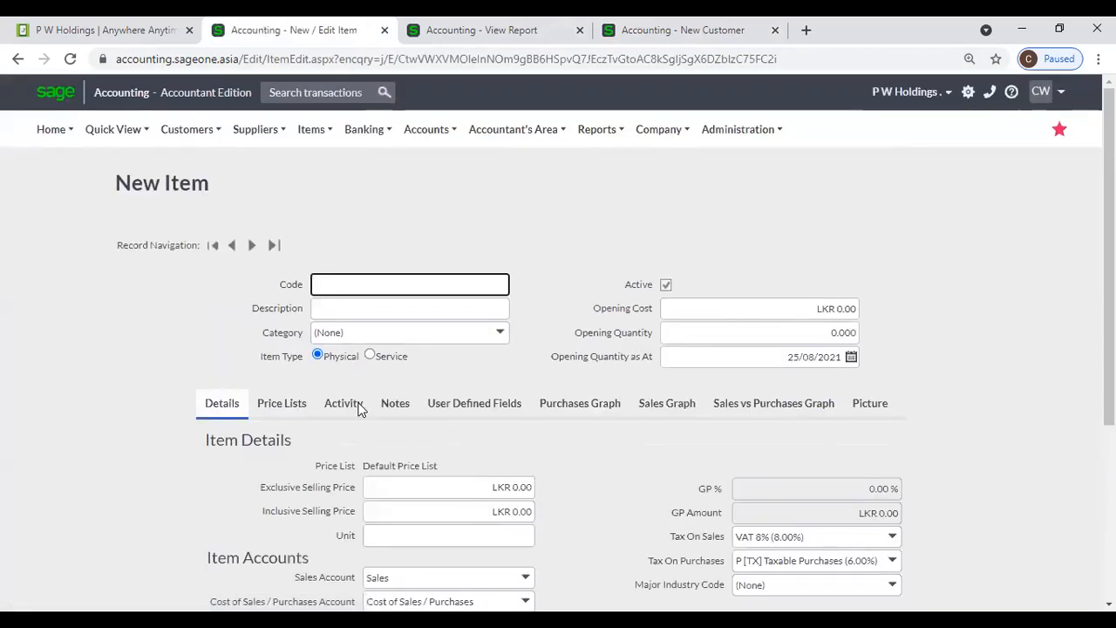
left_click(284, 404)
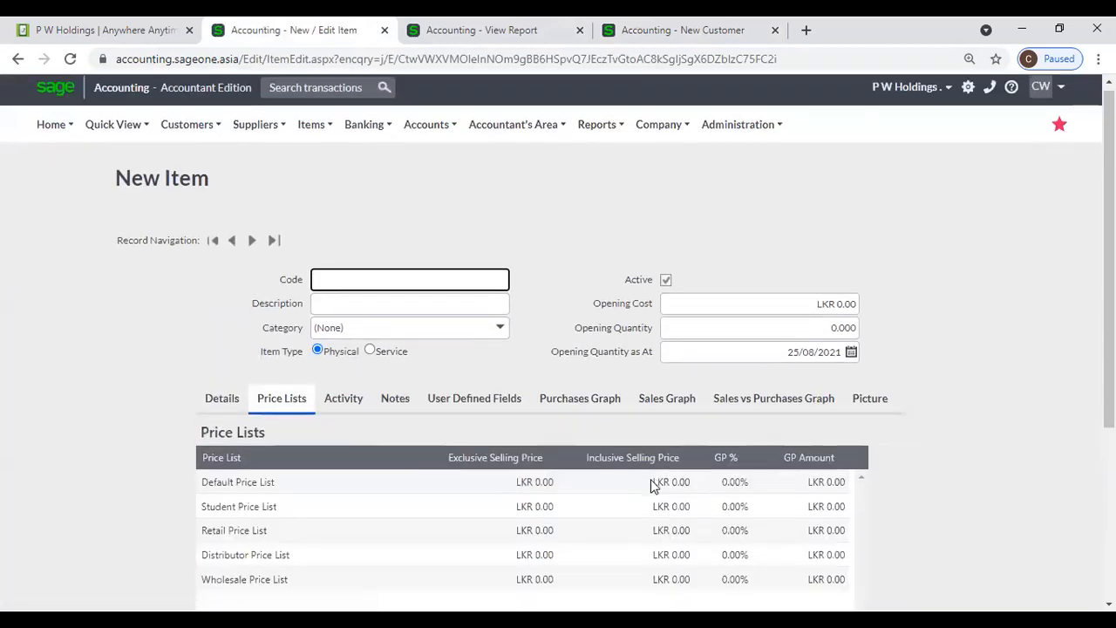
- Scroll through the blank New Item form's five price lists, all at LKR 0.00
scroll(645, 471, "down", 3)
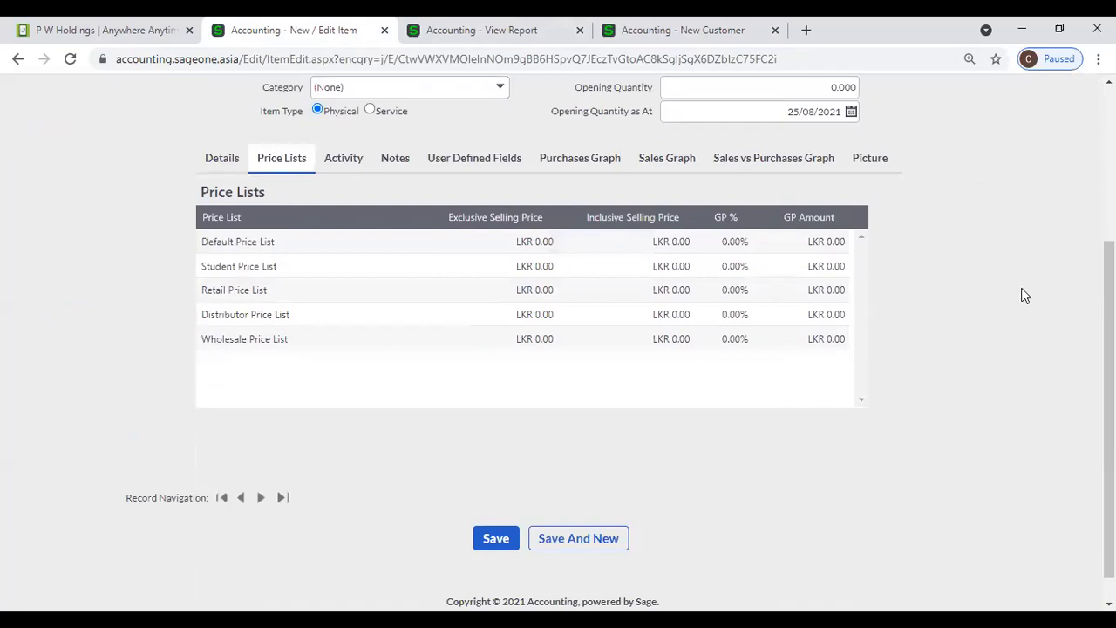
scroll(1025, 296, "up", 1)
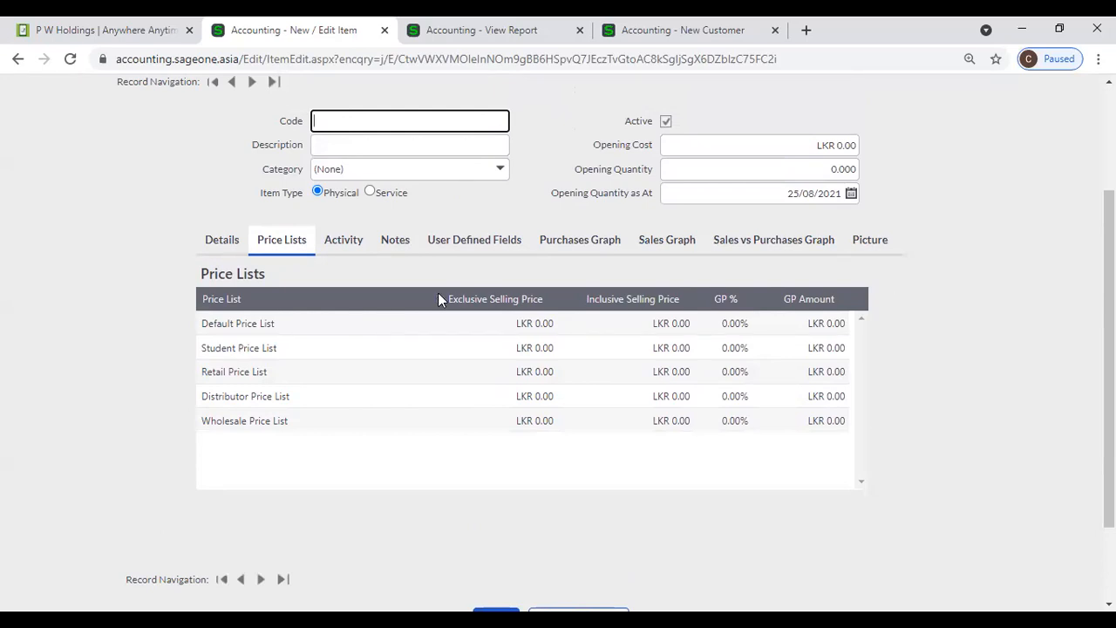
scroll(428, 293, "up", 1)
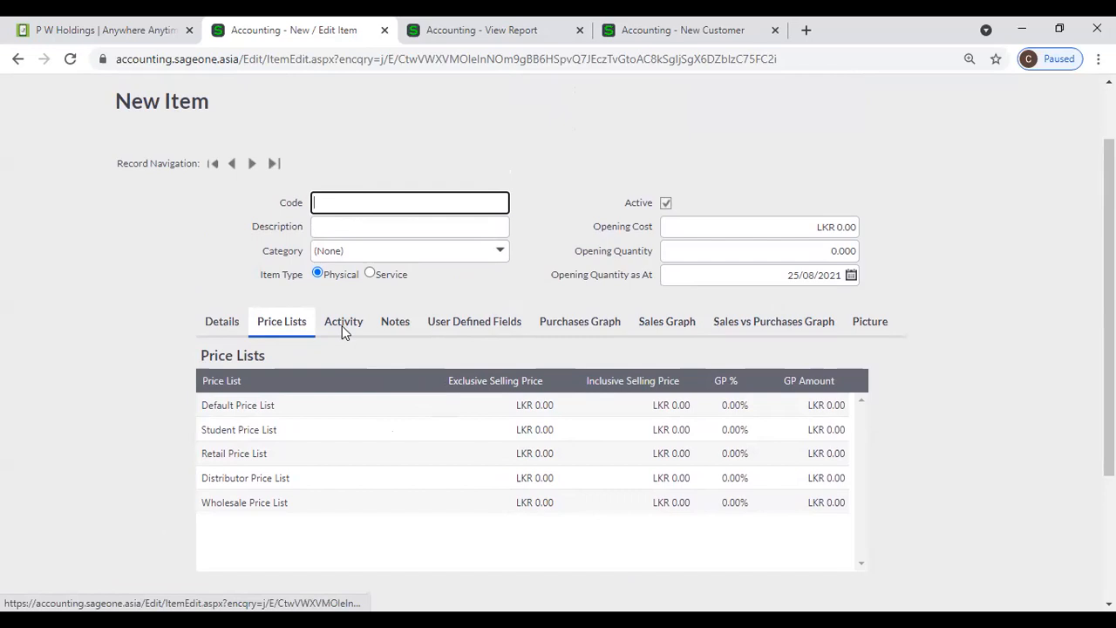
scroll(342, 326, "up", 1)
- Open item 02-SSC-2540 from Items > Lists > List of Items
left_click(170, 136)
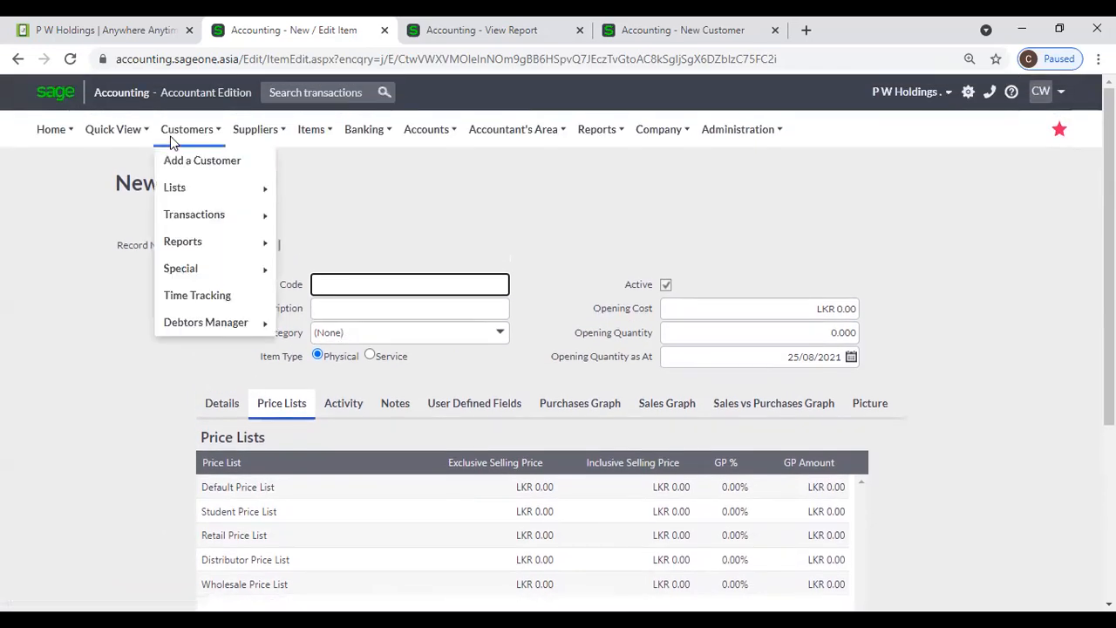
left_click(309, 139)
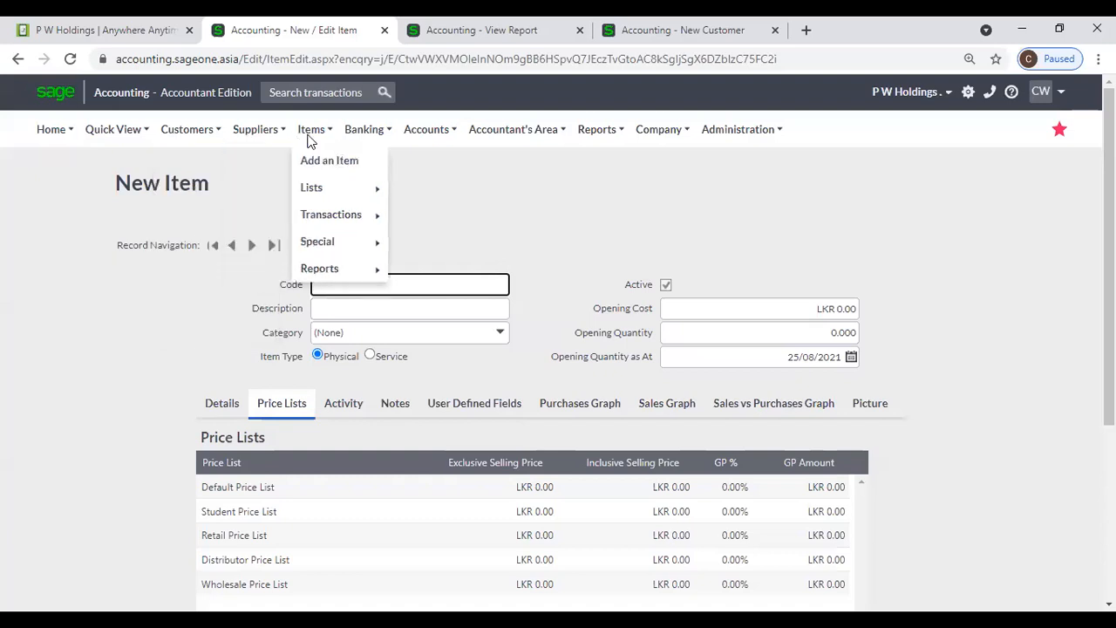
mouse_move(319, 200)
left_click(457, 185)
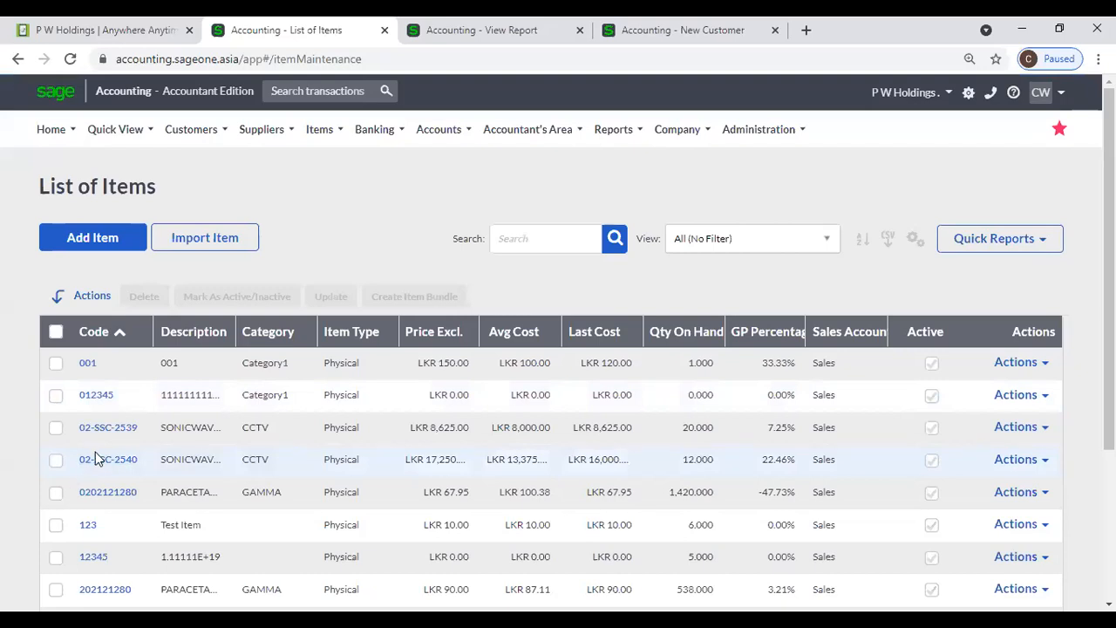
left_click(98, 460)
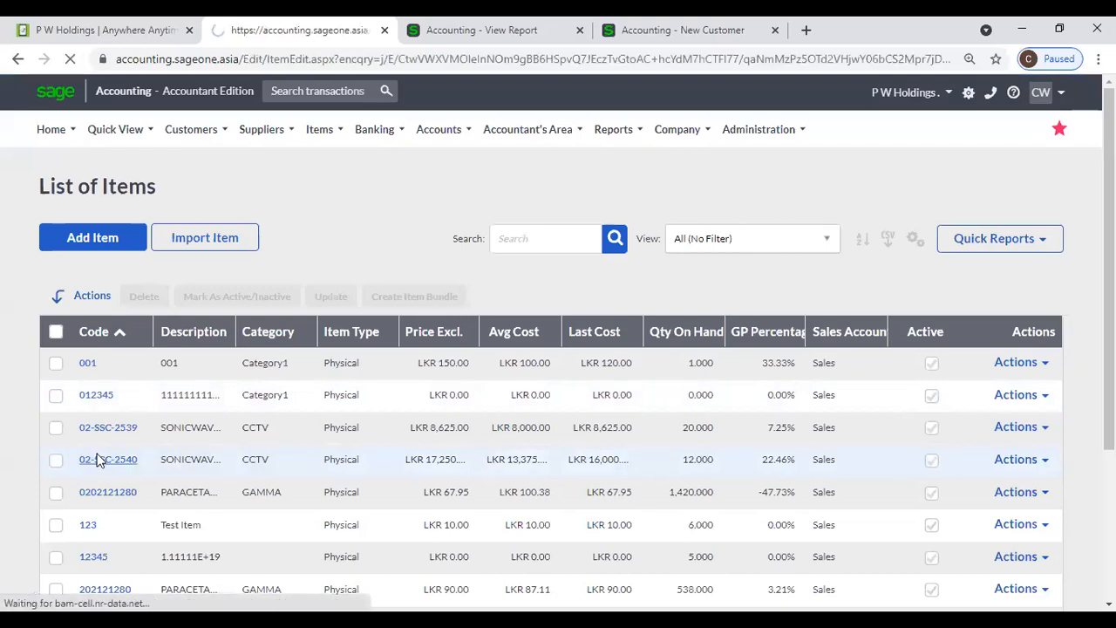
- Review the item's activity, drilling into supplier invoices, then view its notes
scroll(314, 328, "down", 2)
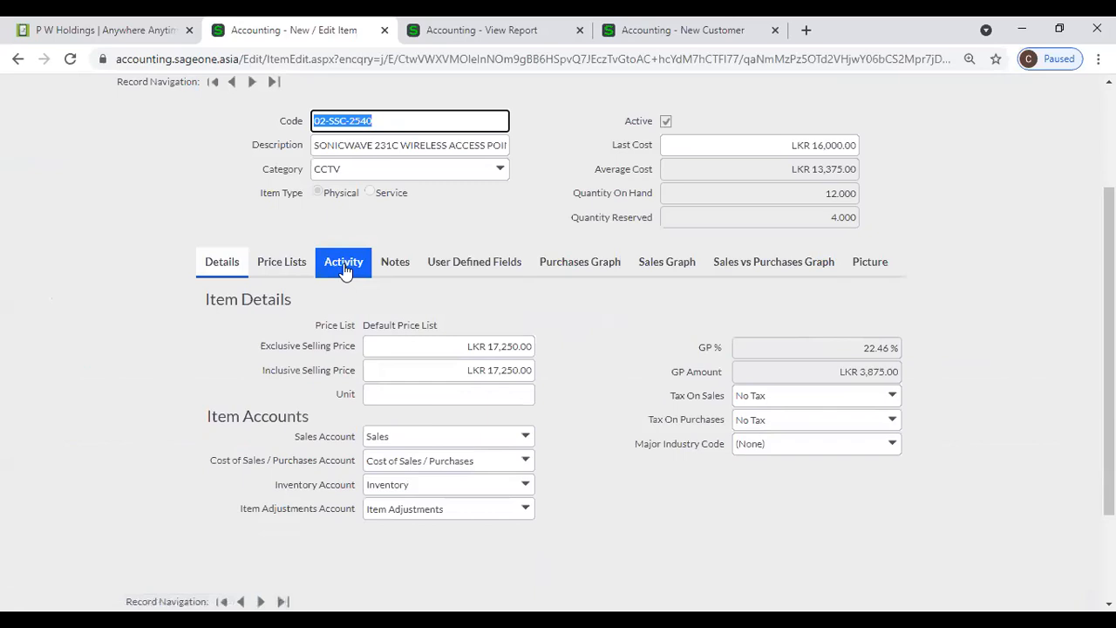
left_click(344, 261)
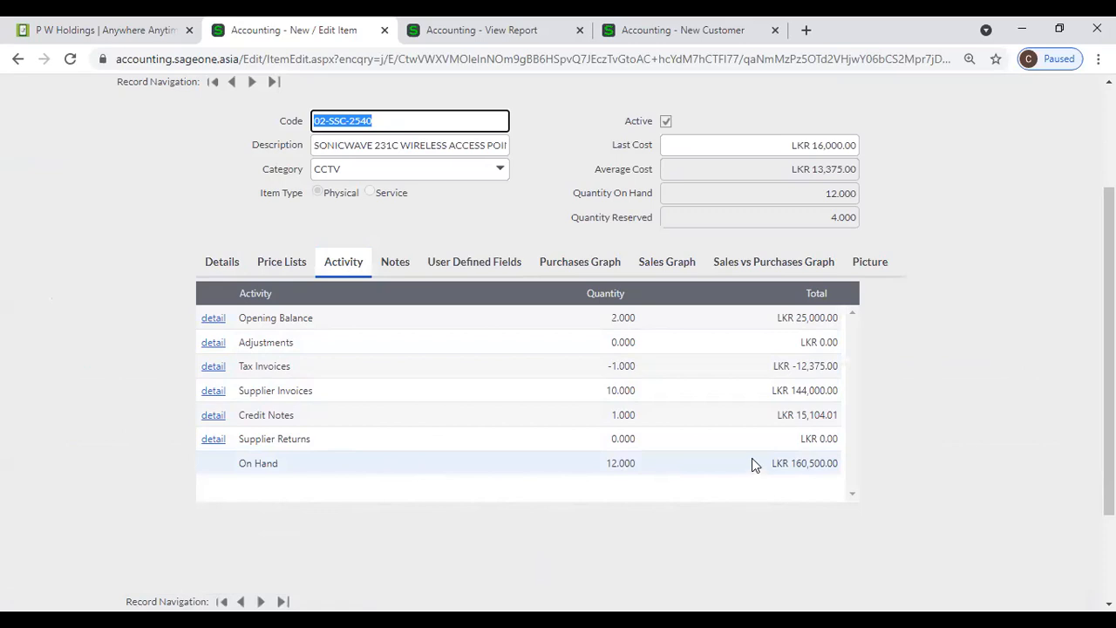
left_click(212, 390)
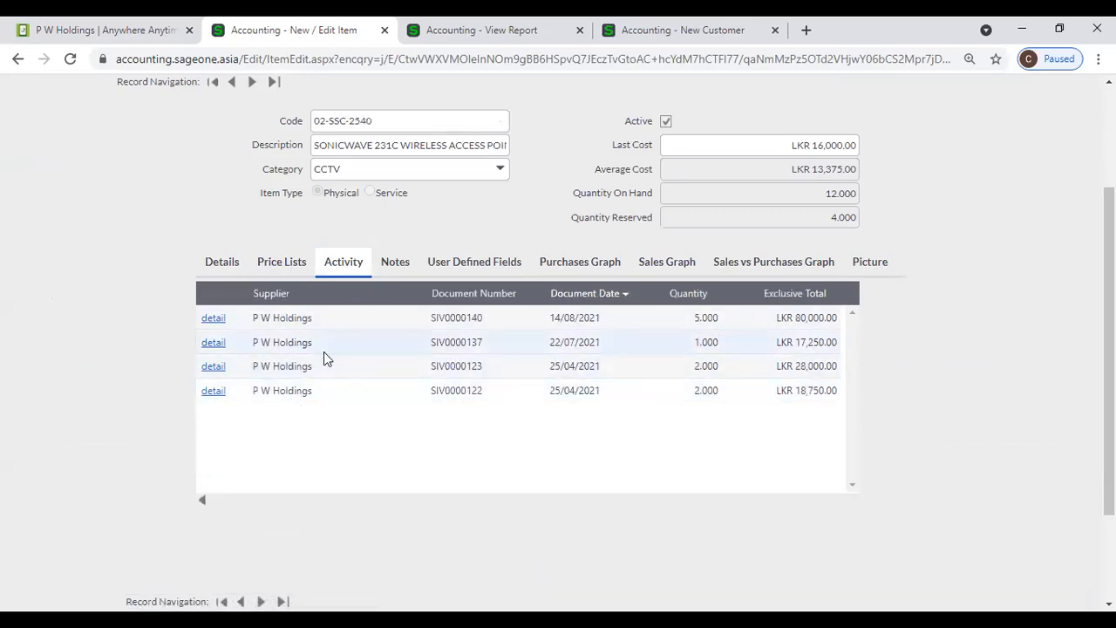
left_click(202, 502)
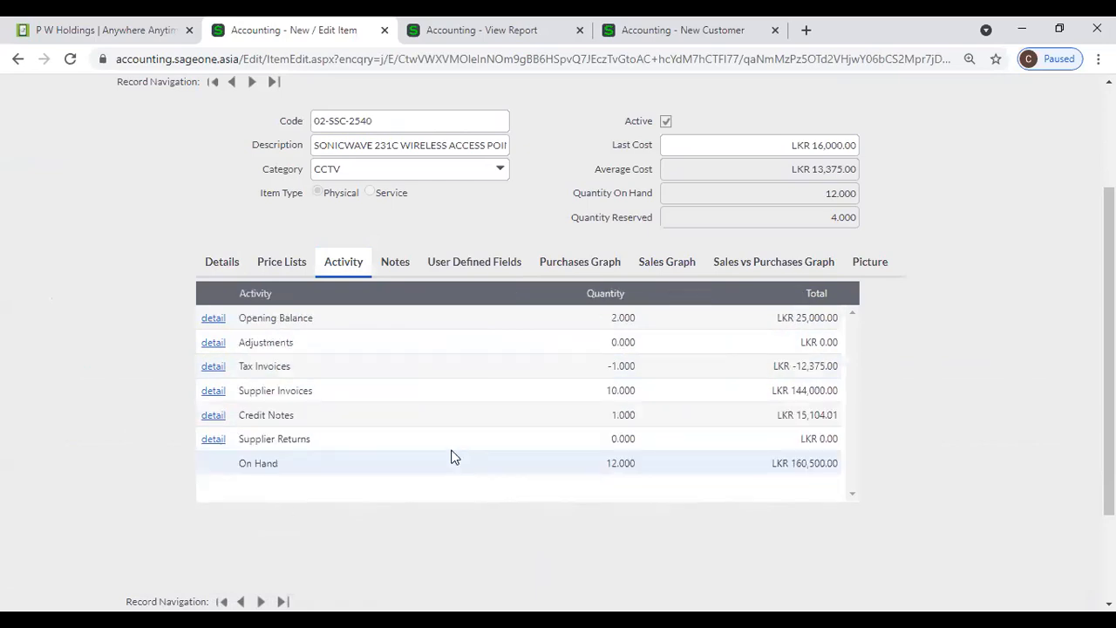
left_click(396, 262)
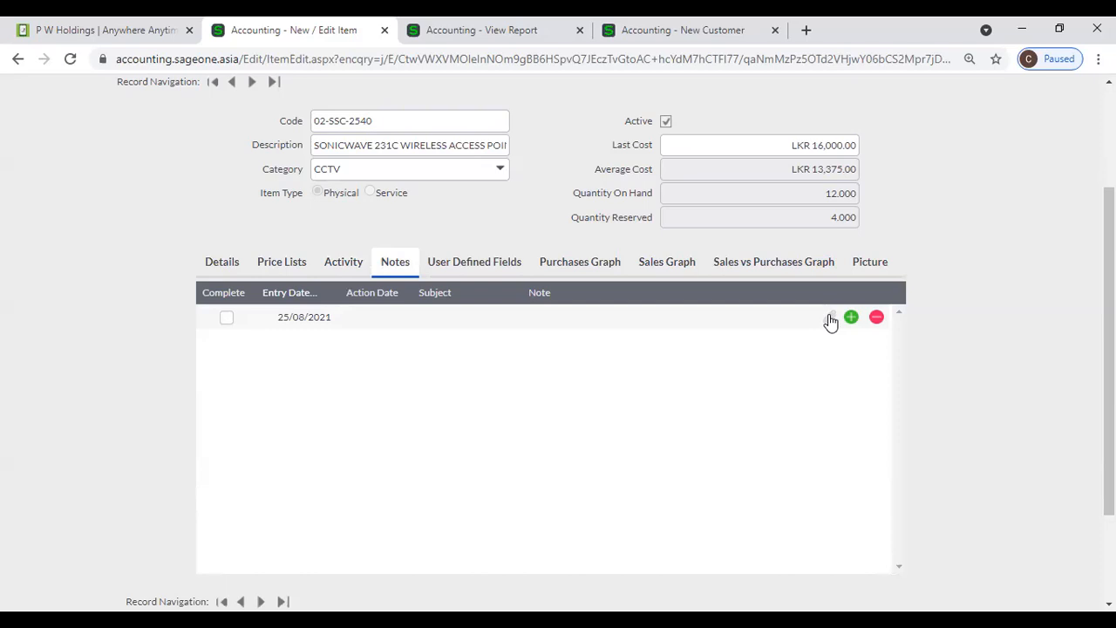
- View item 02-SSC-2540's User Defined Fields, then its Purchases Graph
left_click(448, 265)
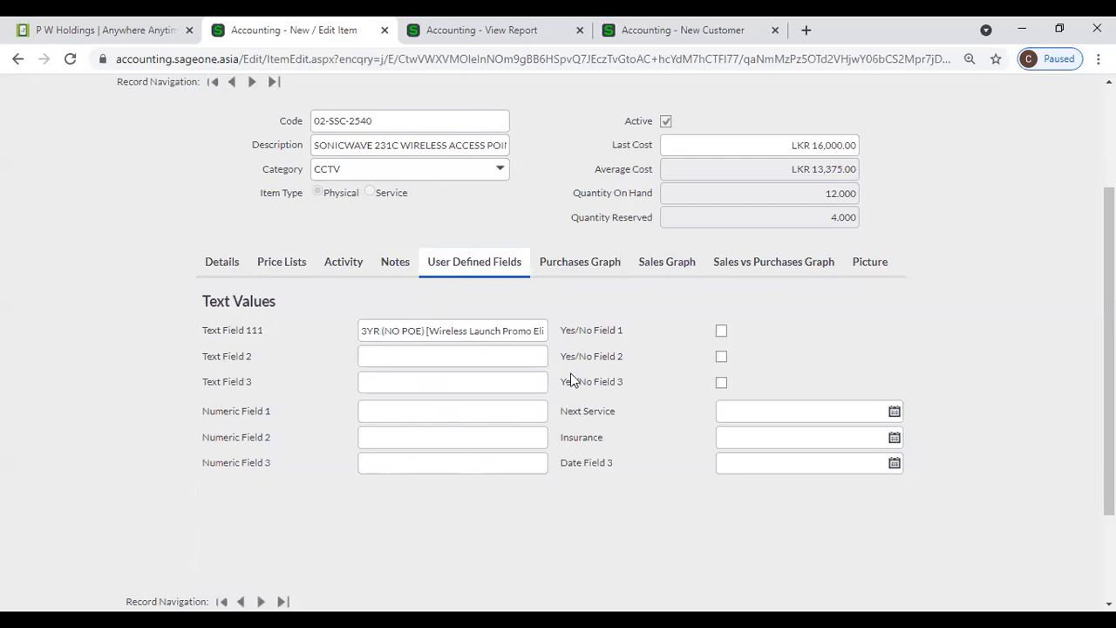
left_click(556, 267)
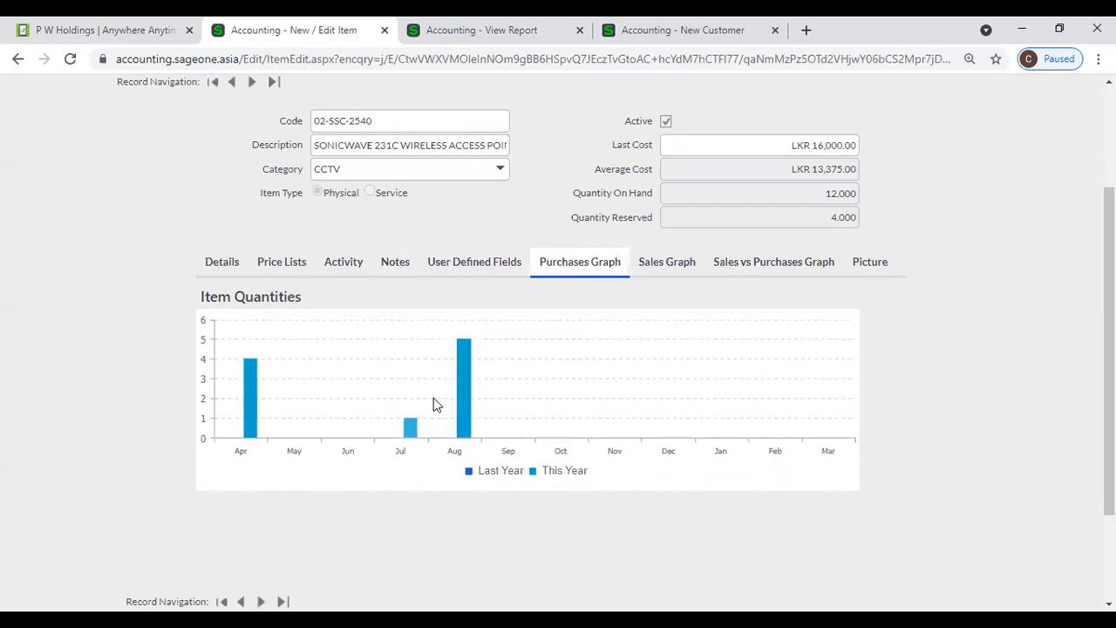
- Check August's daily purchases, then the item's Sales Graph, Sales vs Purchases Graph and Picture
left_click(464, 404)
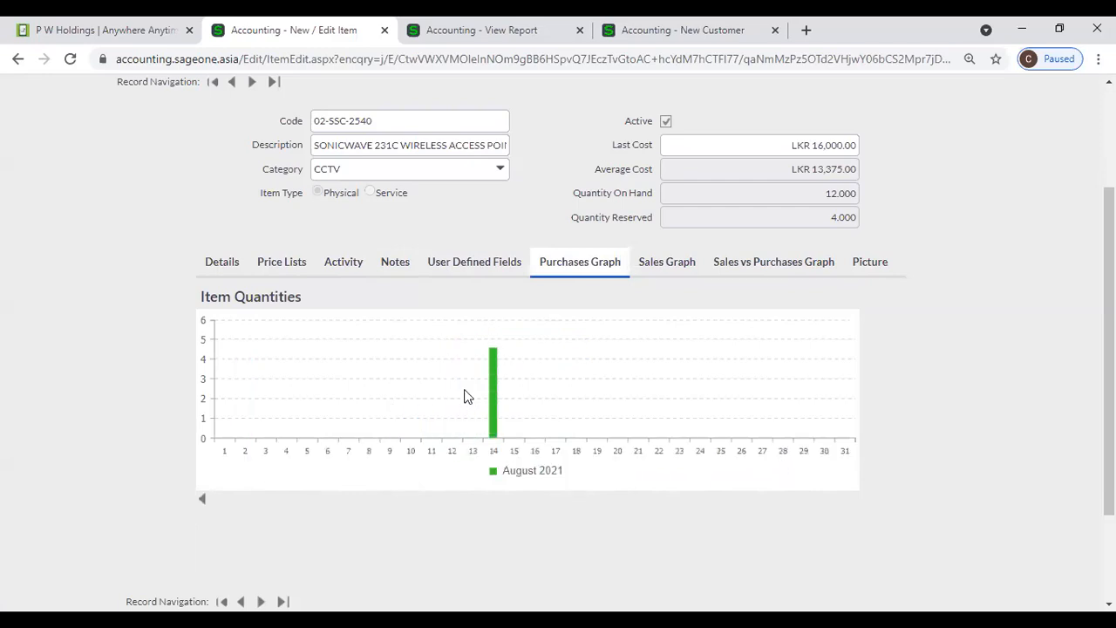
left_click(204, 501)
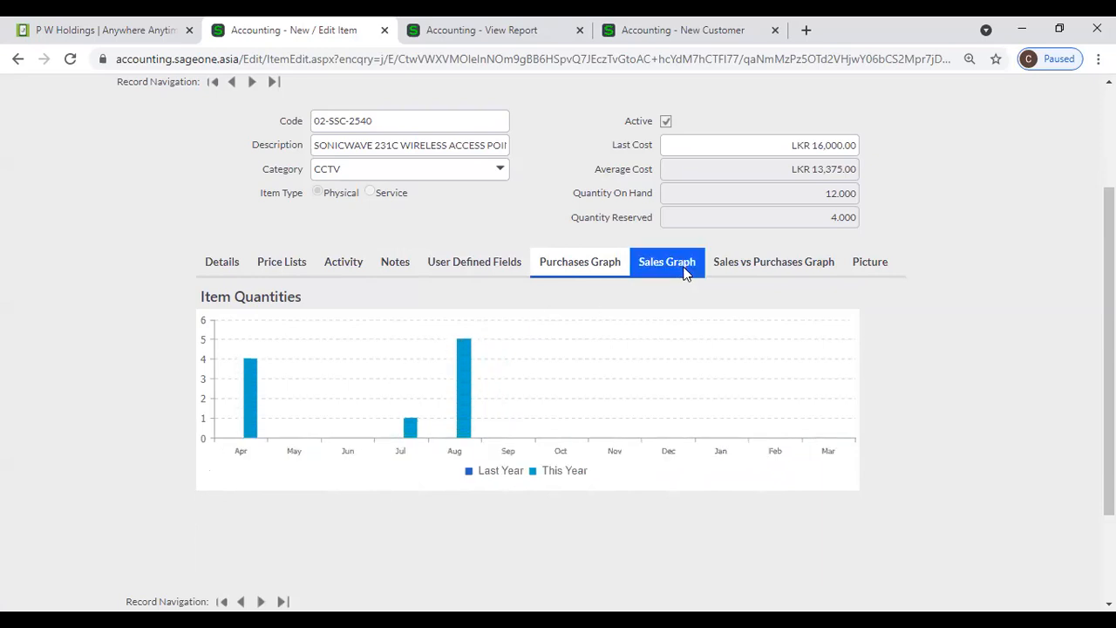
left_click(685, 272)
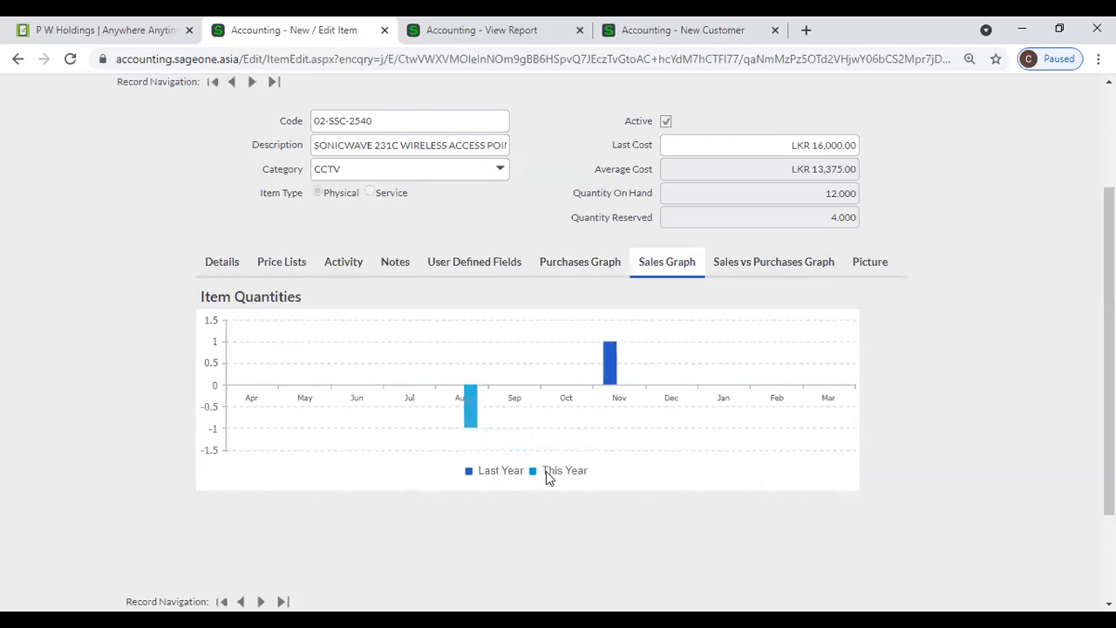
left_click(738, 272)
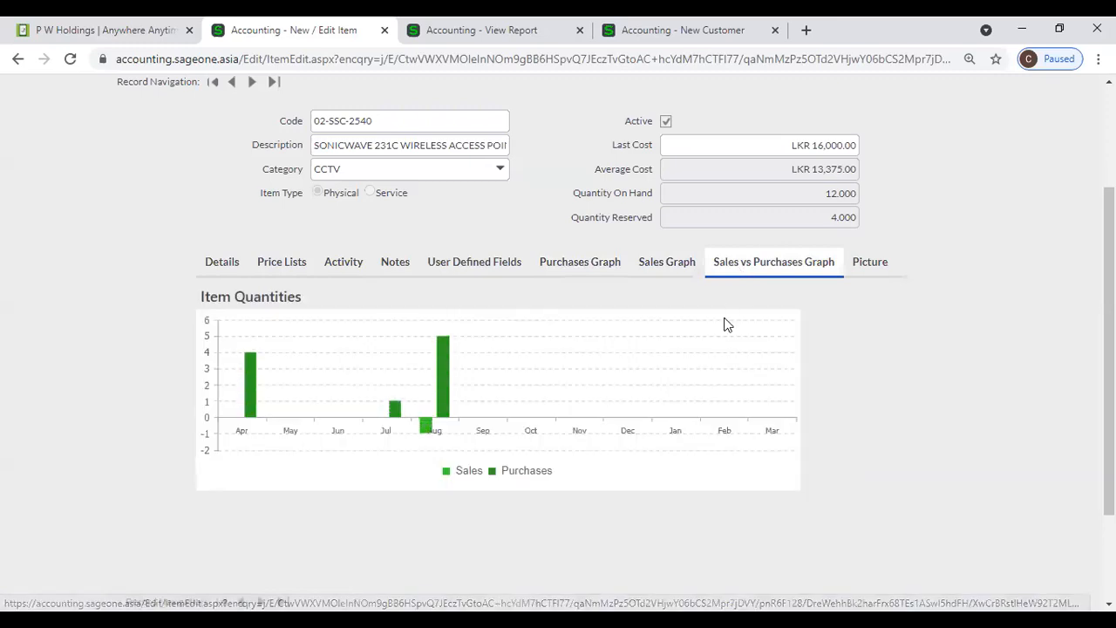
left_click(873, 265)
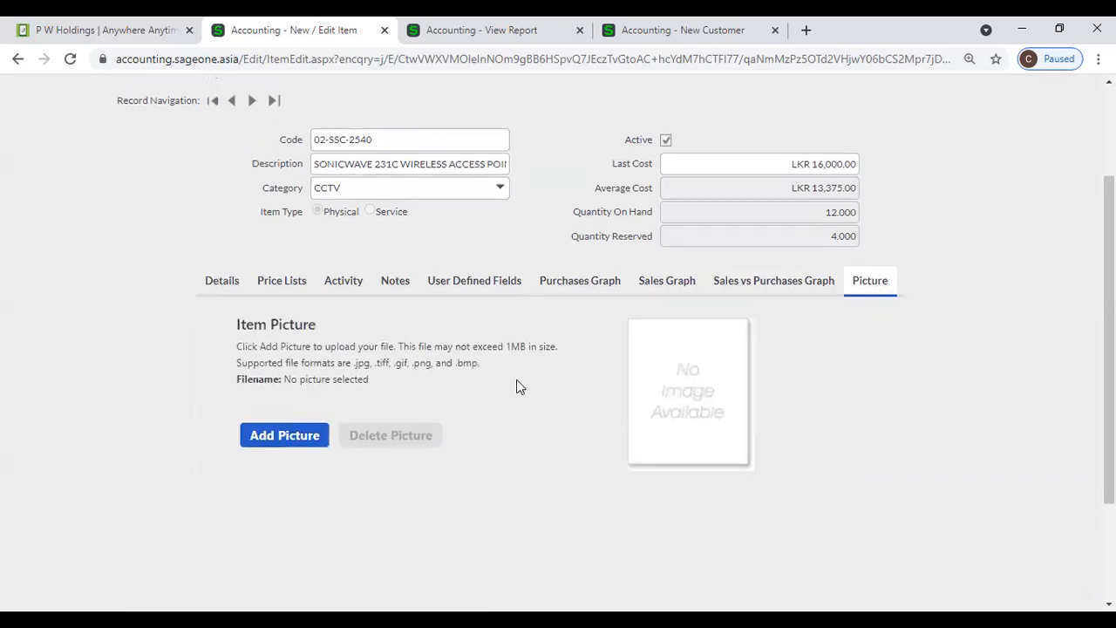
scroll(516, 386, "up", 2)
mouse_move(312, 131)
mouse_move(311, 194)
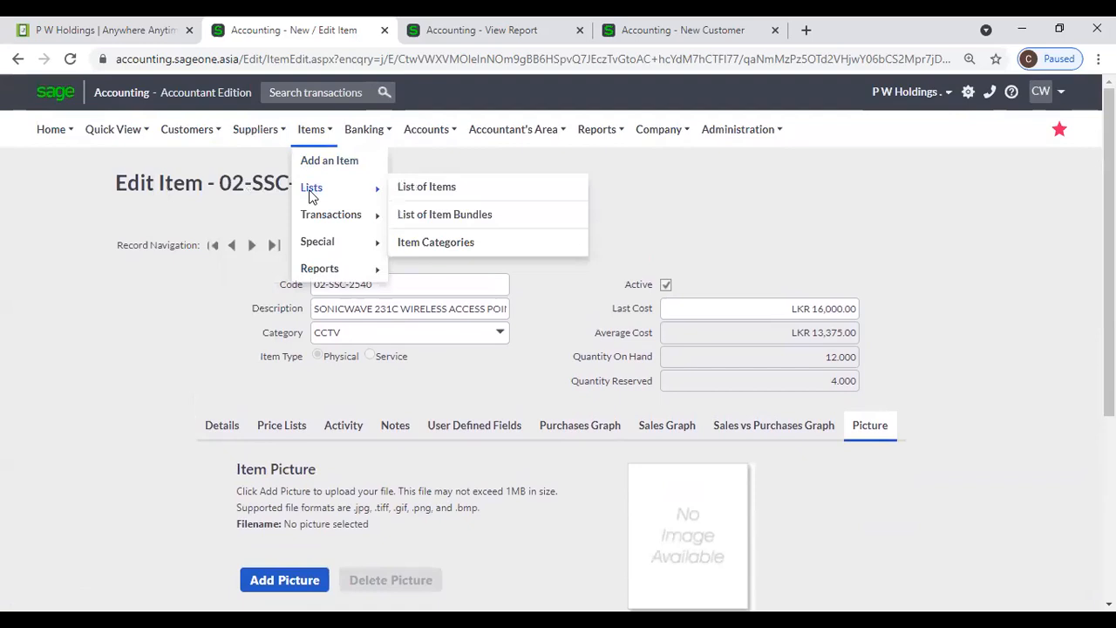
left_click(404, 189)
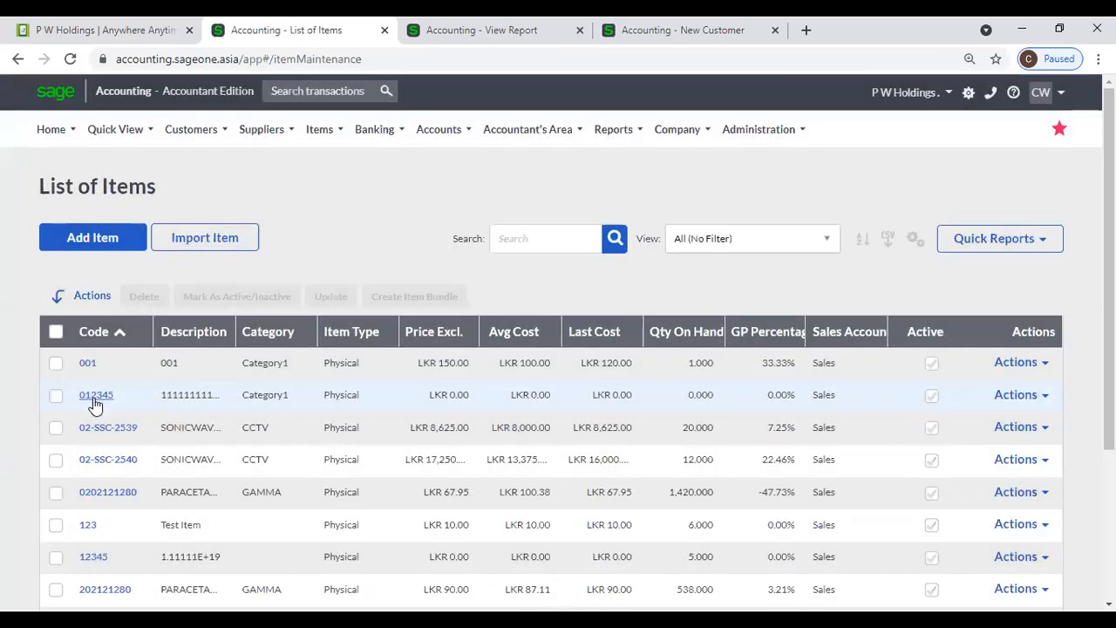
scroll(95, 436, "down", 1)
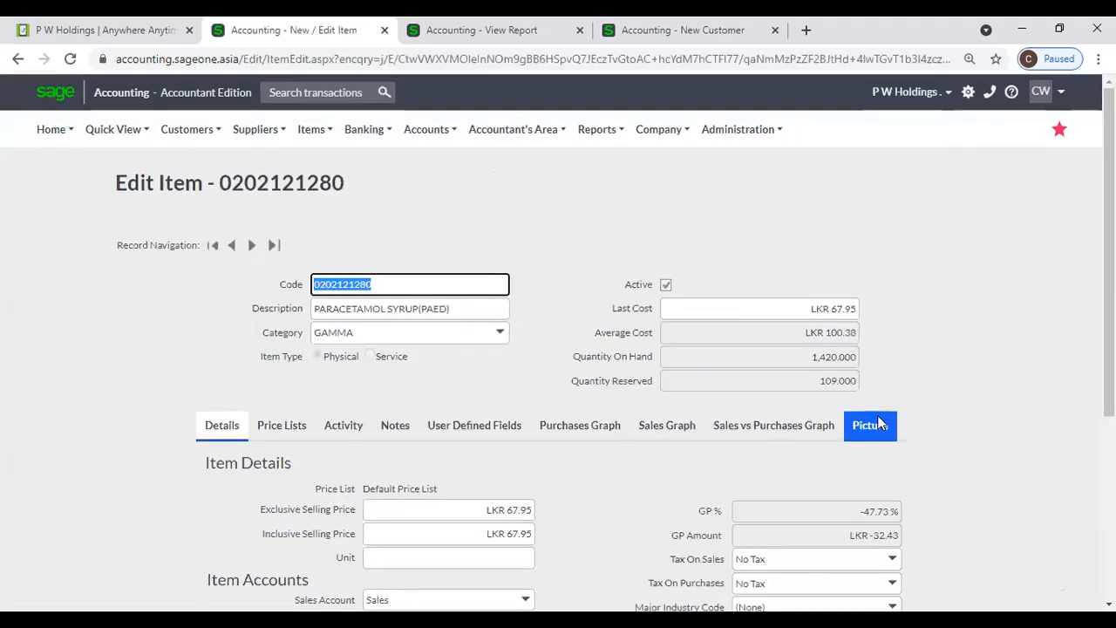
left_click(872, 424)
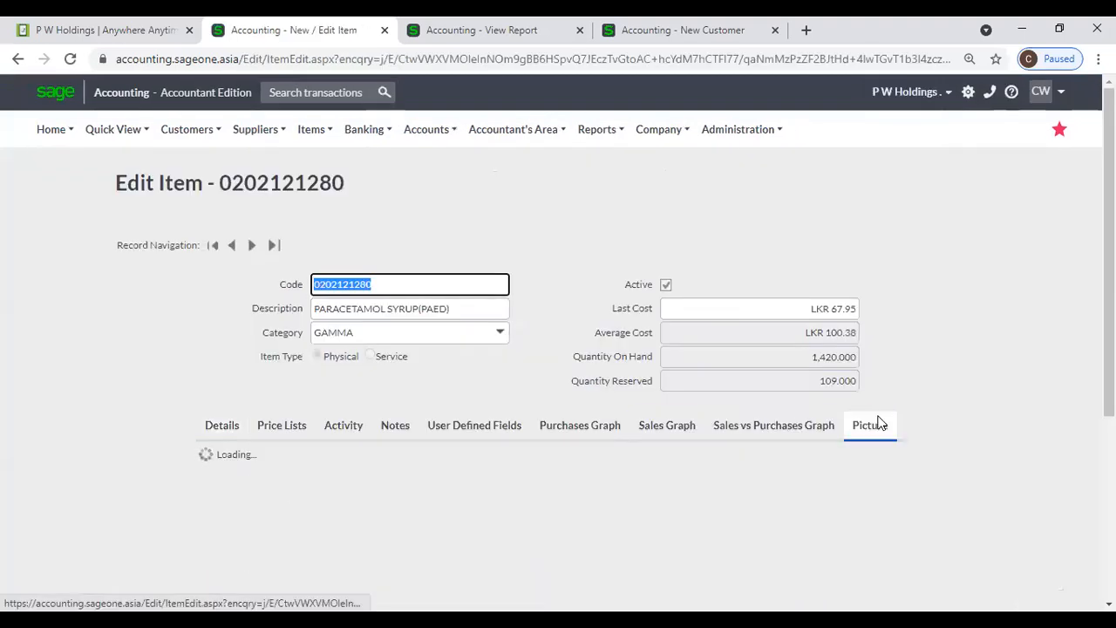
scroll(879, 423, "down", 3)
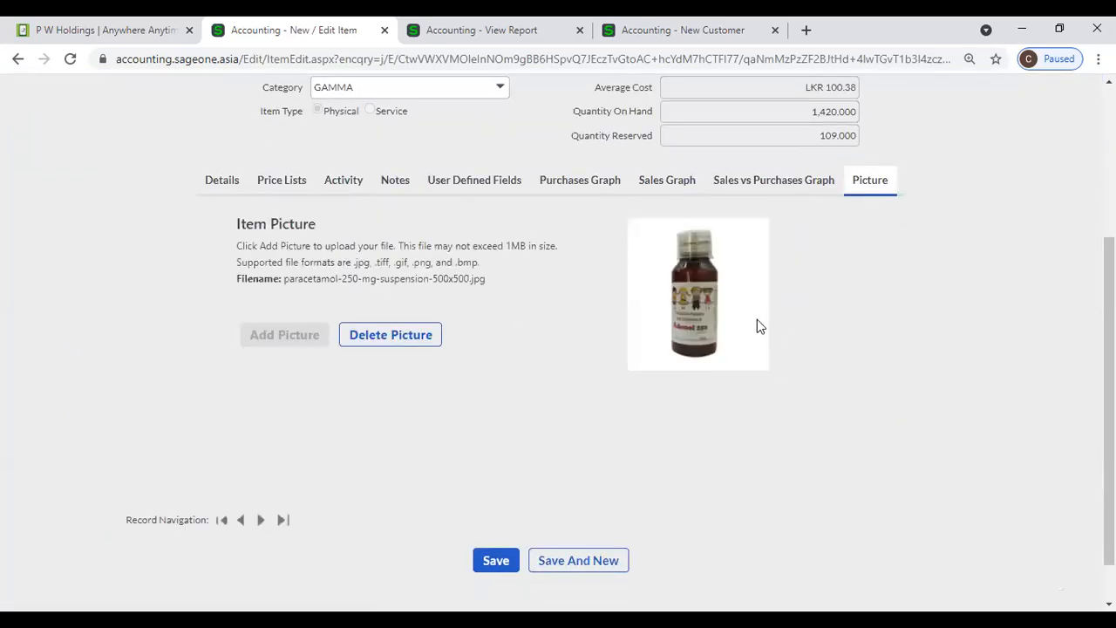
scroll(610, 350, "up", 1)
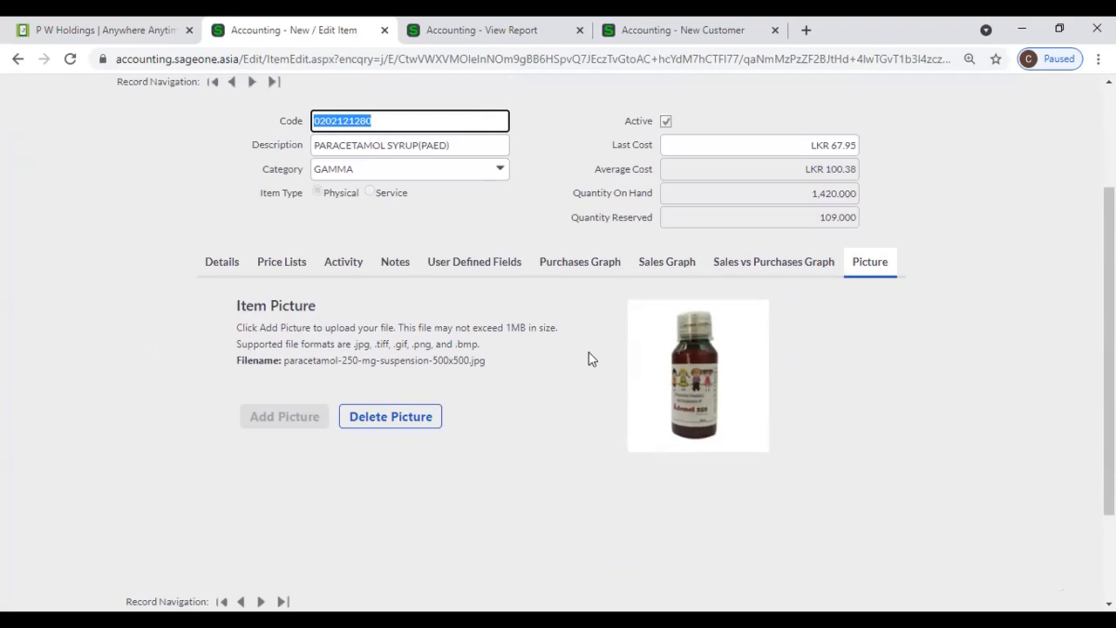
scroll(589, 352, "down", 1)
scroll(587, 355, "up", 1)
scroll(587, 355, "up", 2)
- Choose Add an Item from the Items menu, reaching the blank New Customer form
left_click(307, 140)
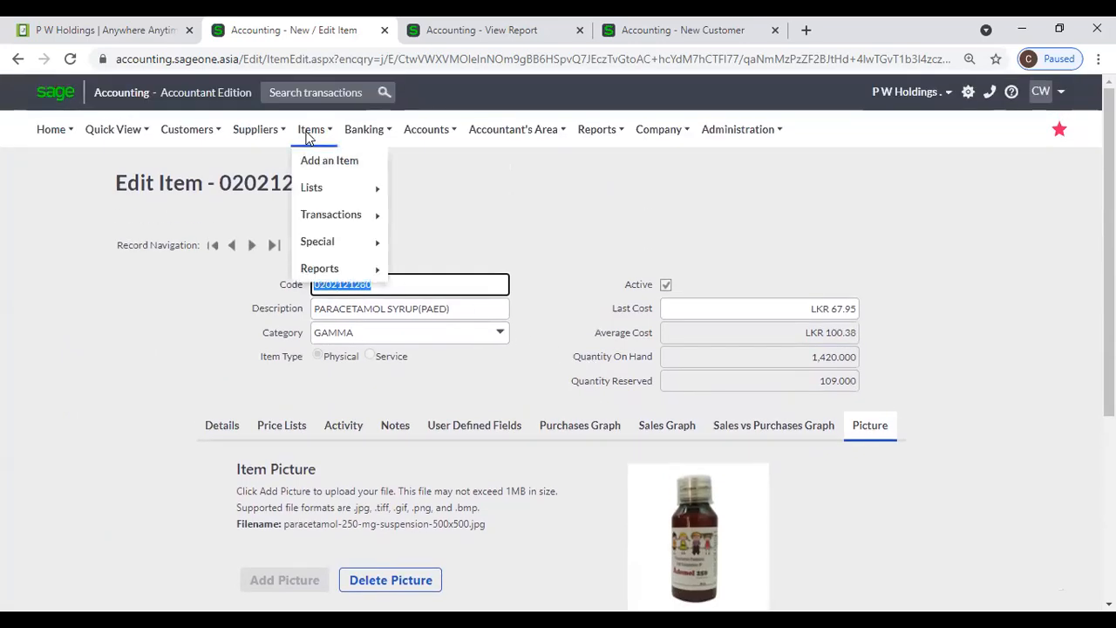
mouse_move(311, 189)
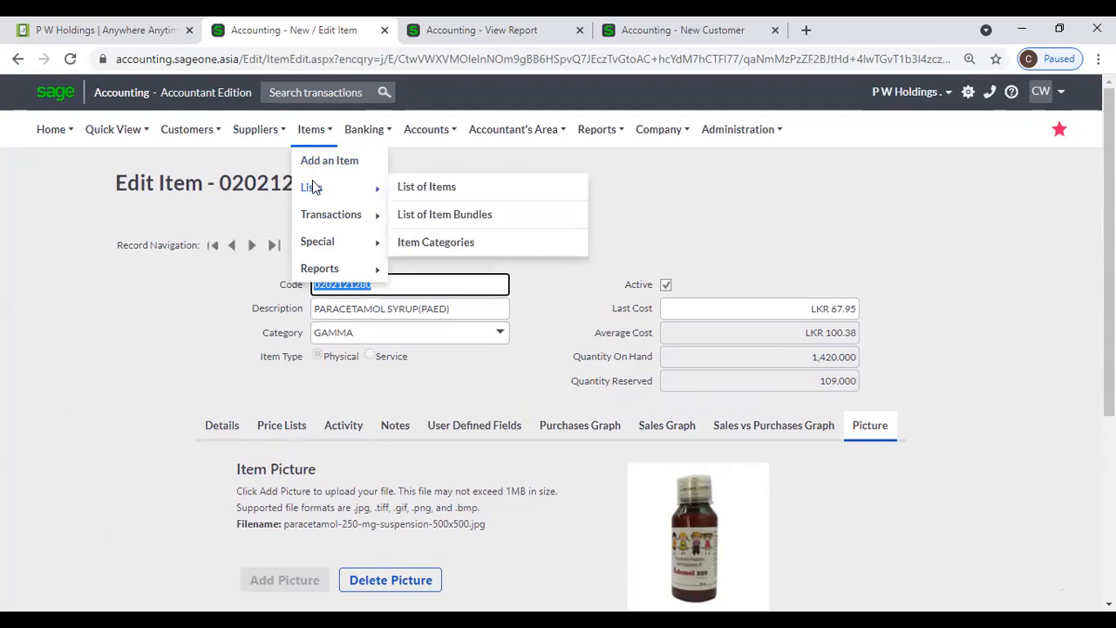
left_click(314, 171)
left_click(314, 166)
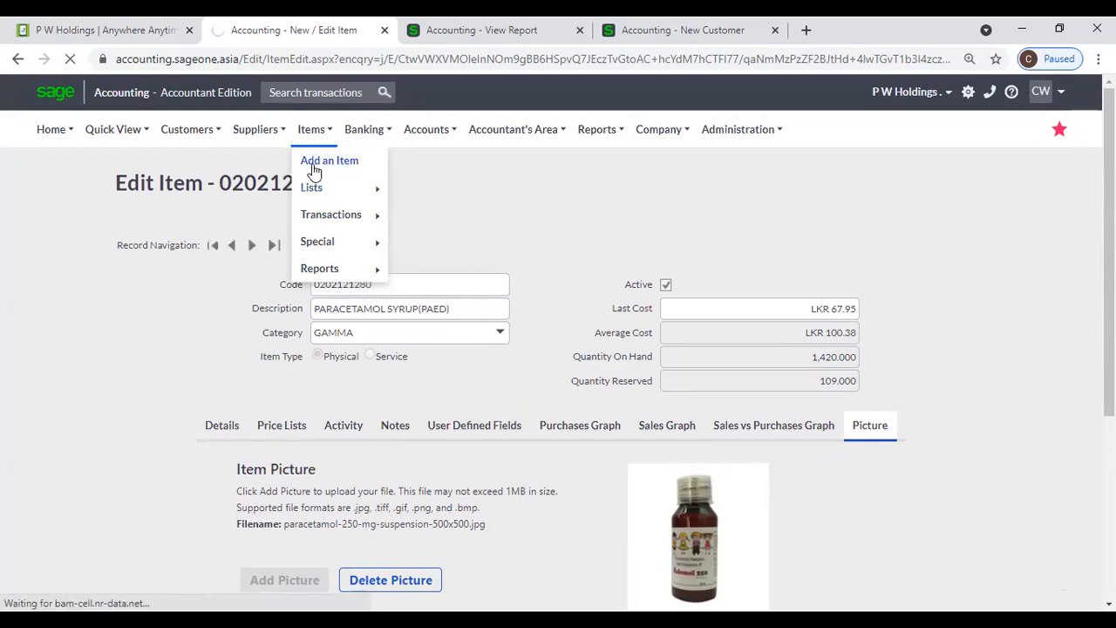
left_click(681, 38)
scroll(301, 146, "up", 4)
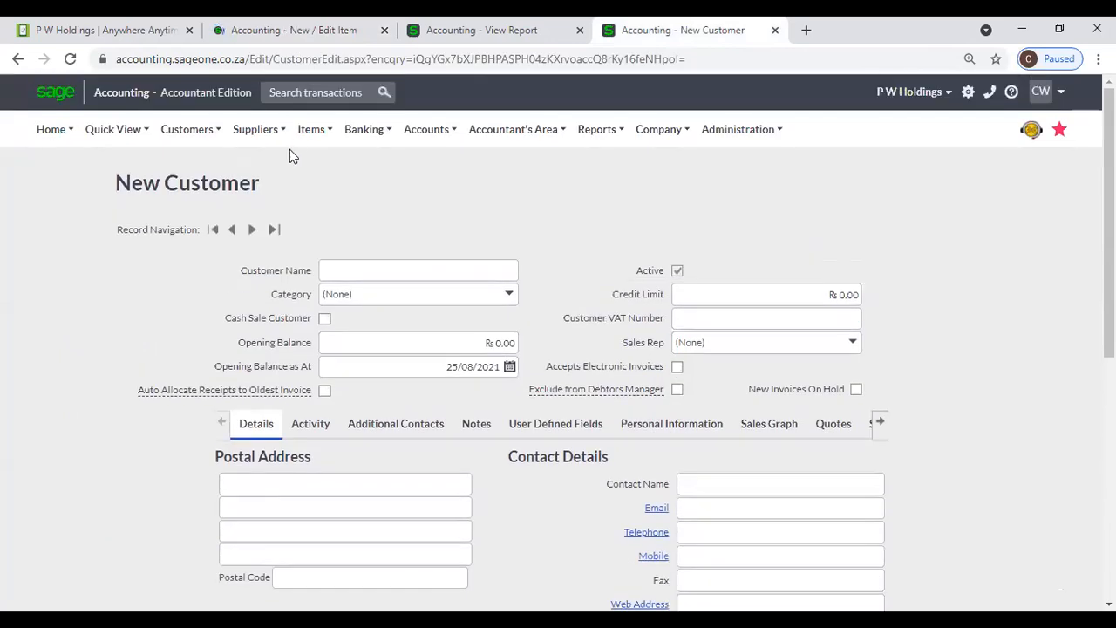
- Start a new item with code T001 and description Tea
mouse_move(327, 129)
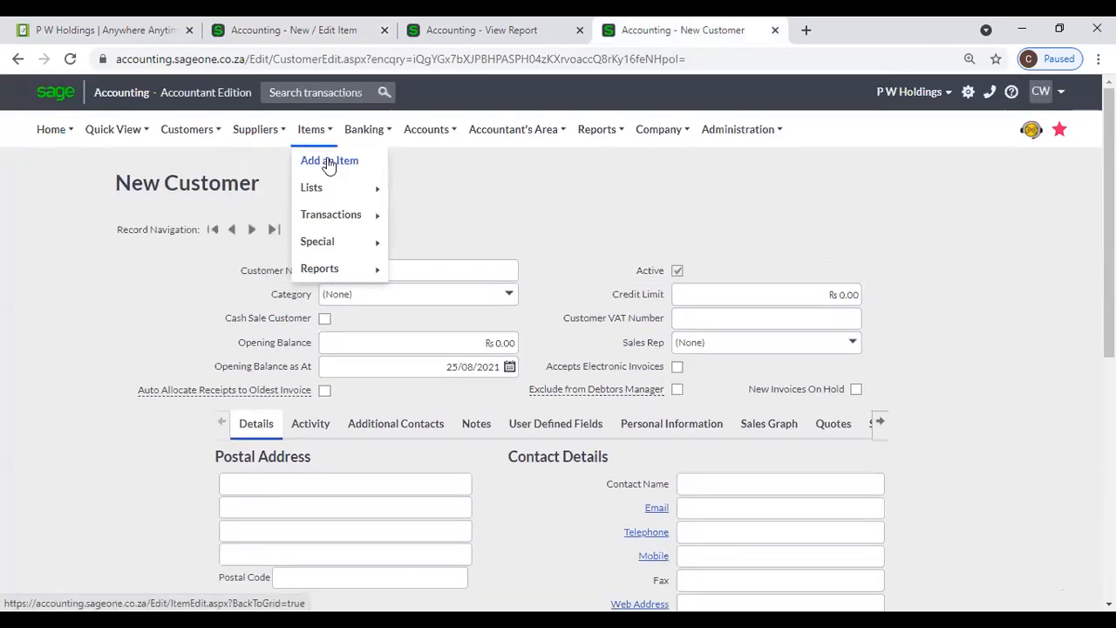
left_click(329, 164)
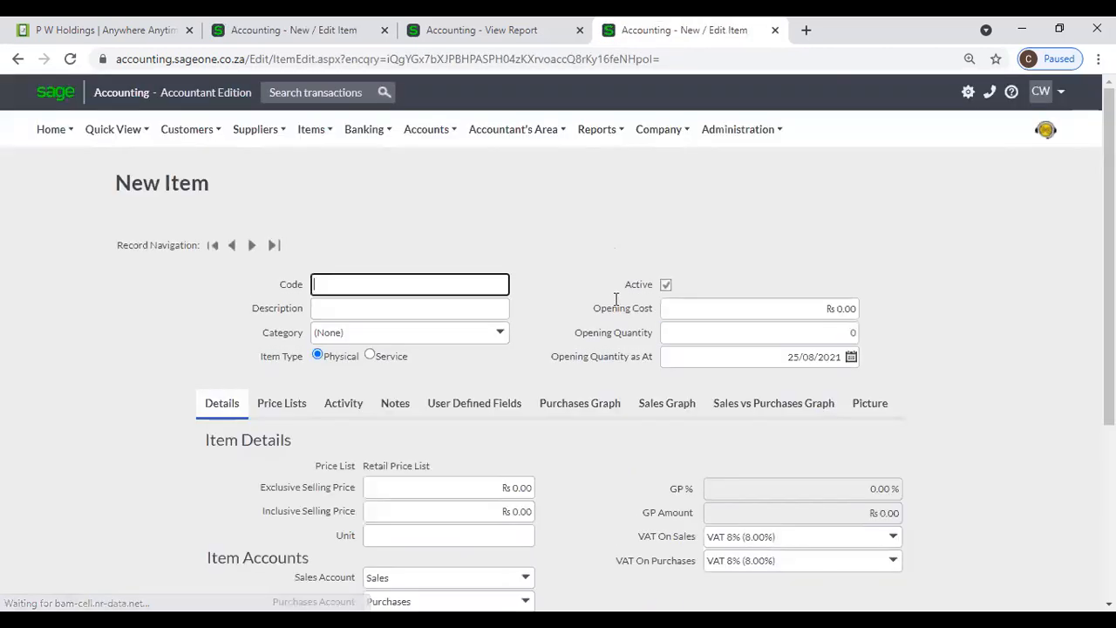
type("T")
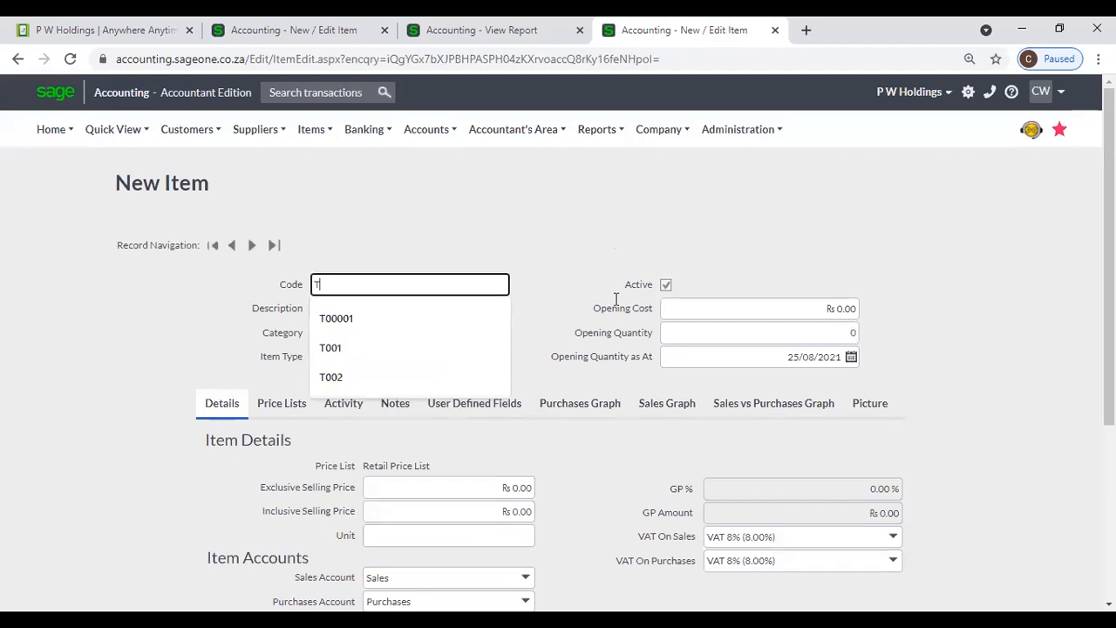
type("001")
key("Tab")
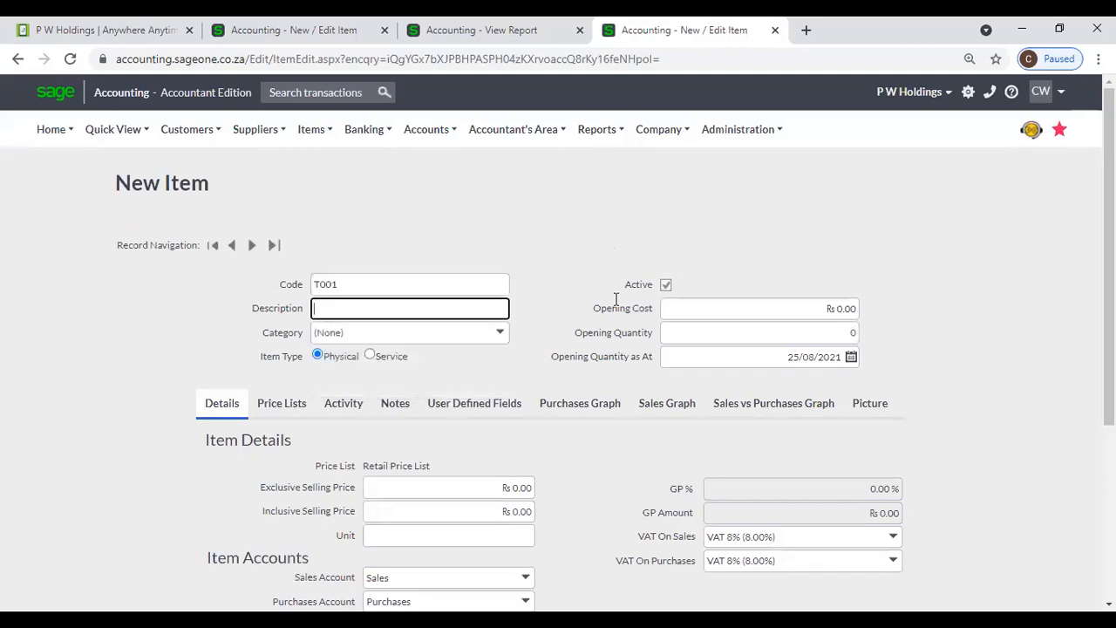
type("Tea")
key("Tab")
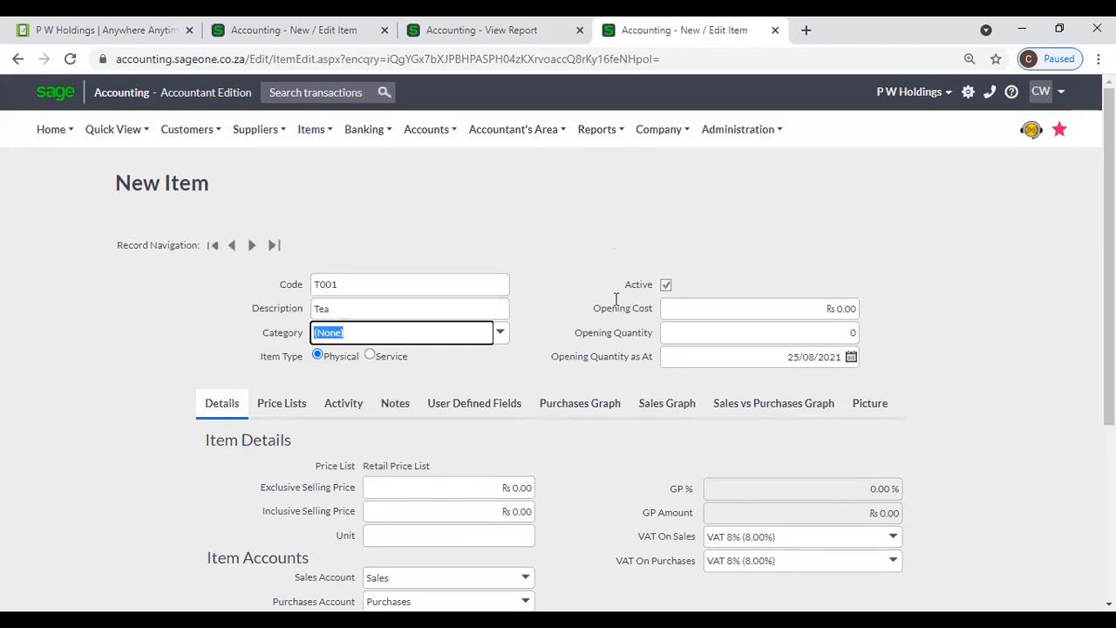
- Set its exclusive selling price to 1000 and unit Kg, then Save And New
scroll(628, 331, "down", 1)
left_click(528, 403)
key("BackSpace")
type("1000")
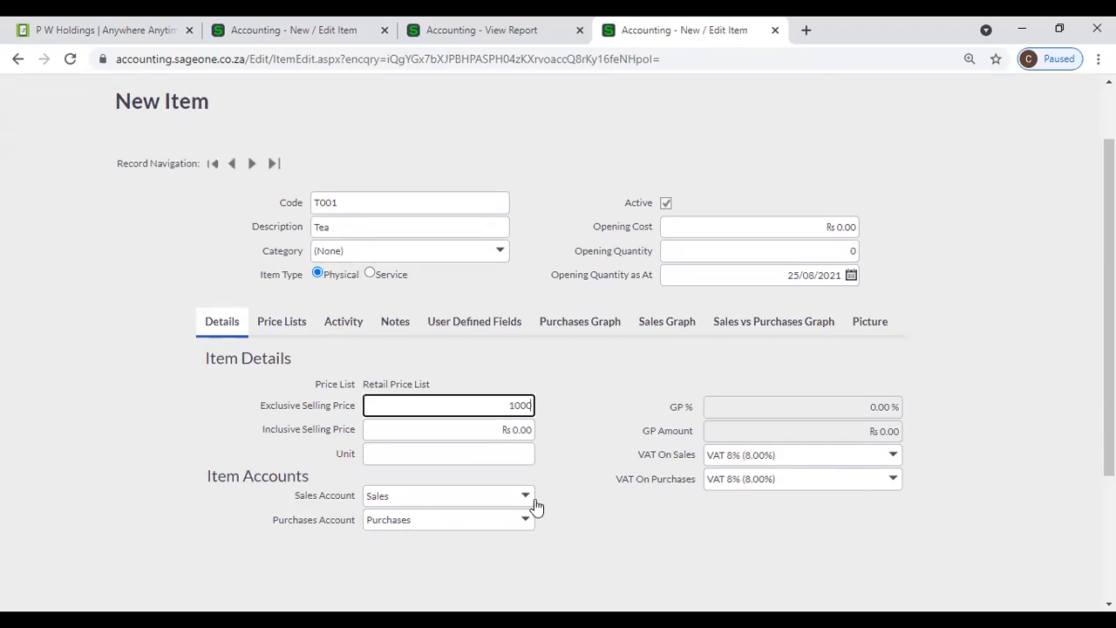
left_click(523, 456)
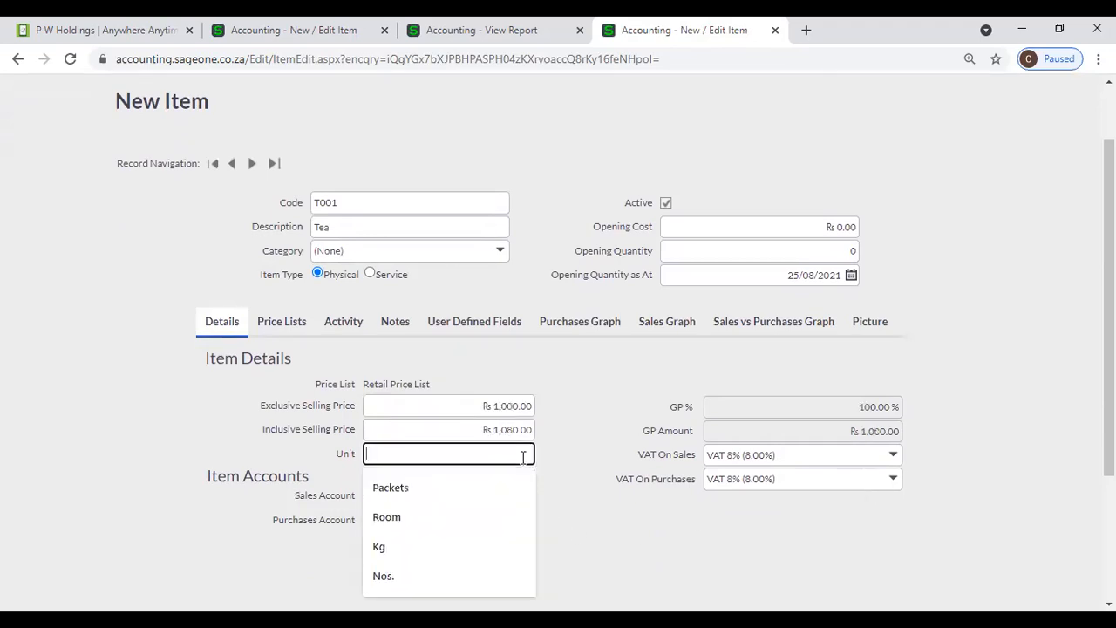
type("Kg")
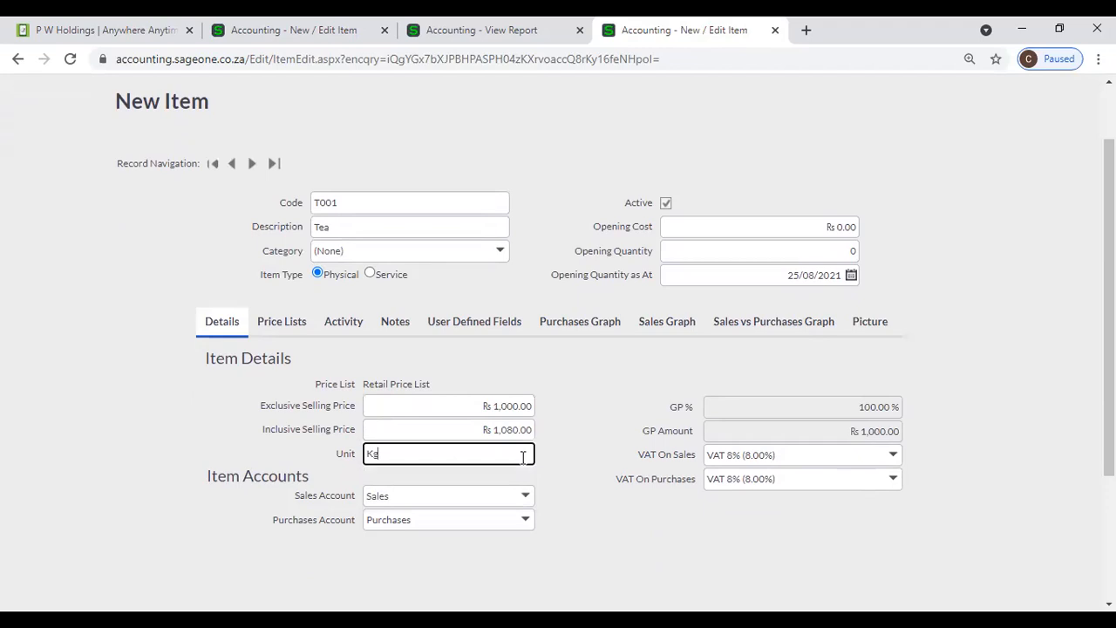
scroll(523, 457, "down", 3)
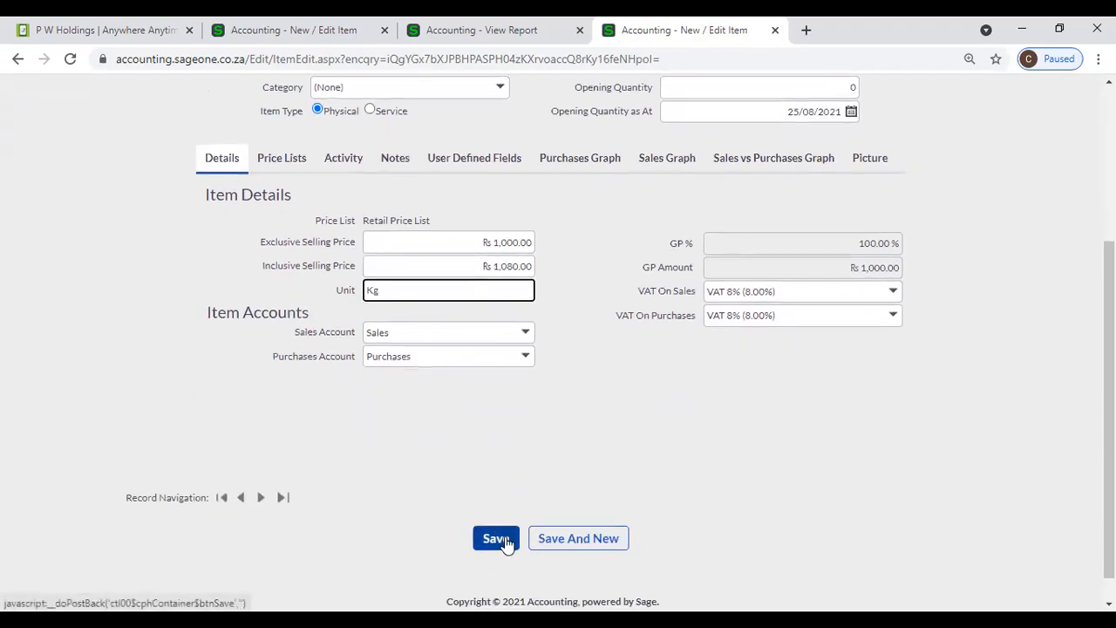
left_click(591, 541)
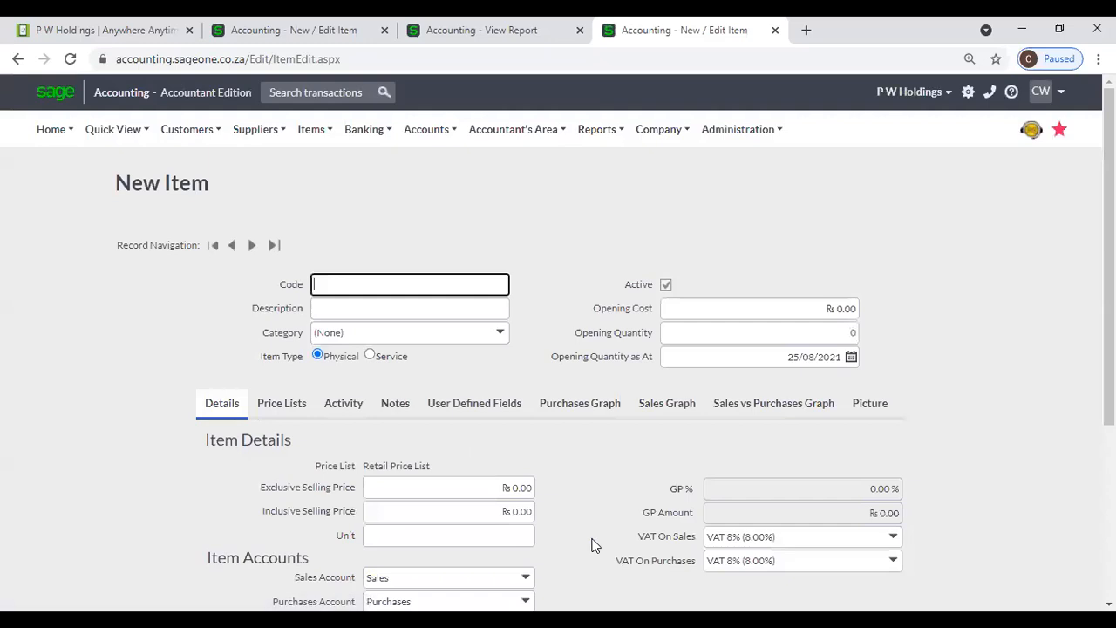
- Enter item code C001, description Coconut, and exclusive selling price 700
type("C001")
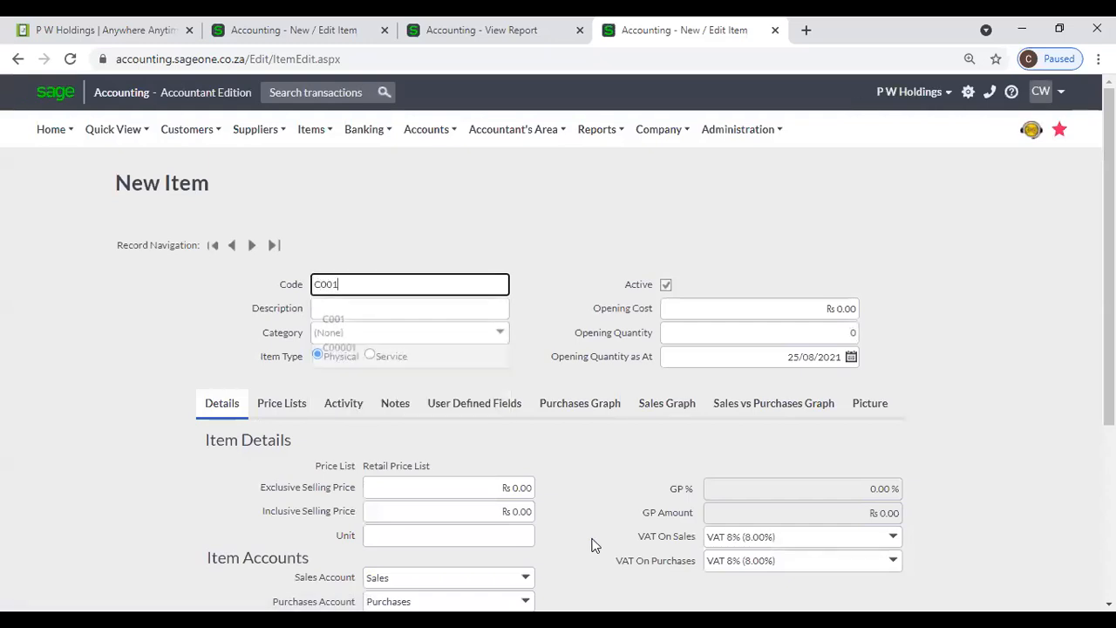
key("Tab")
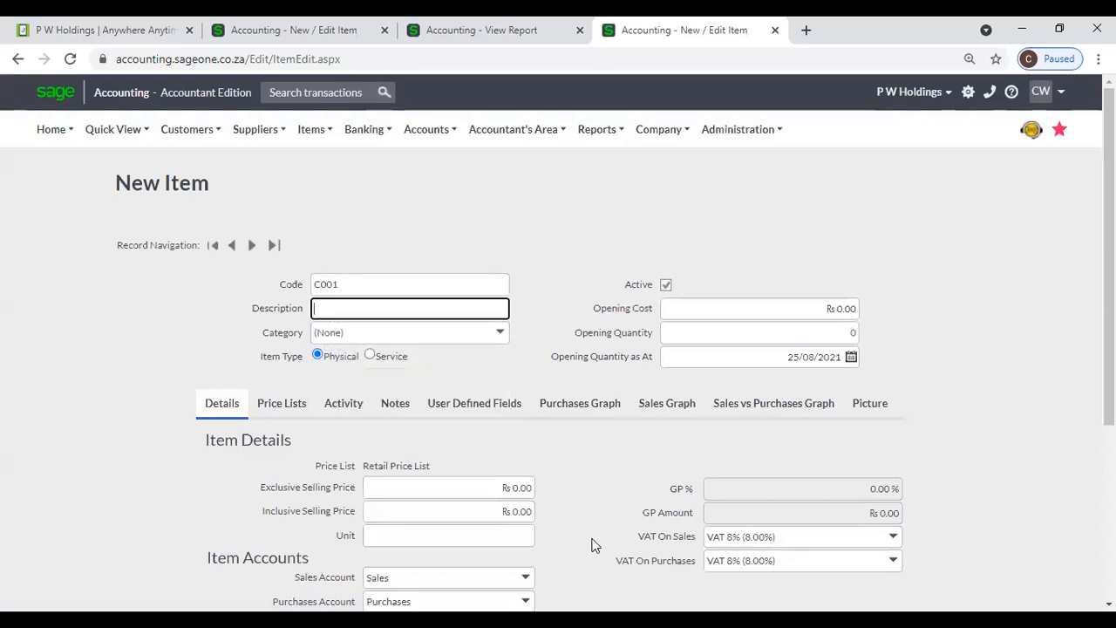
type("C")
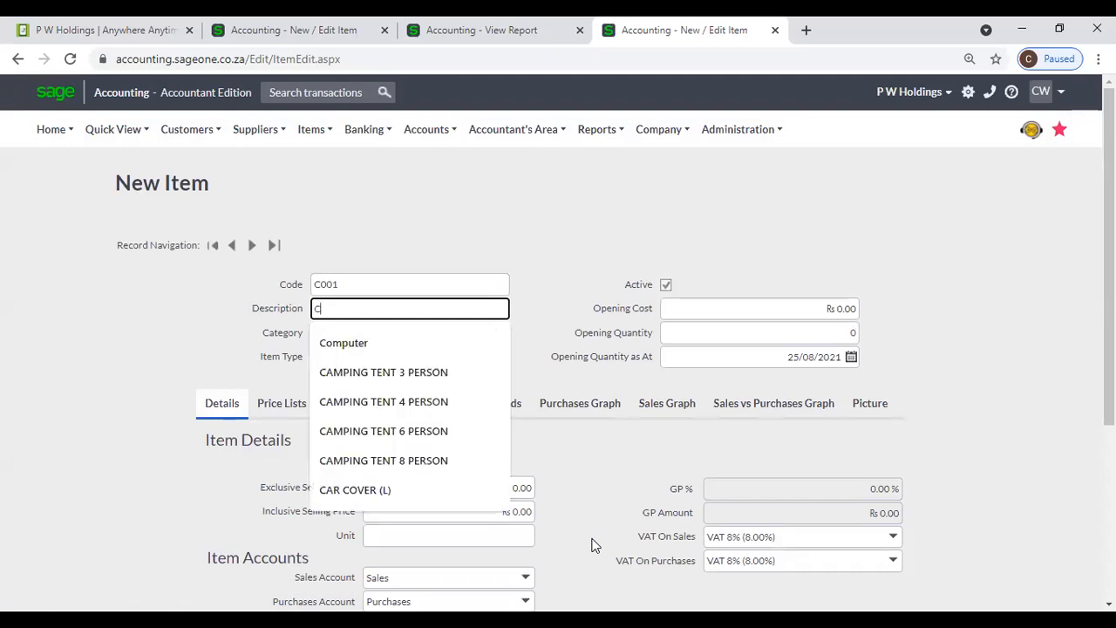
type("oconut")
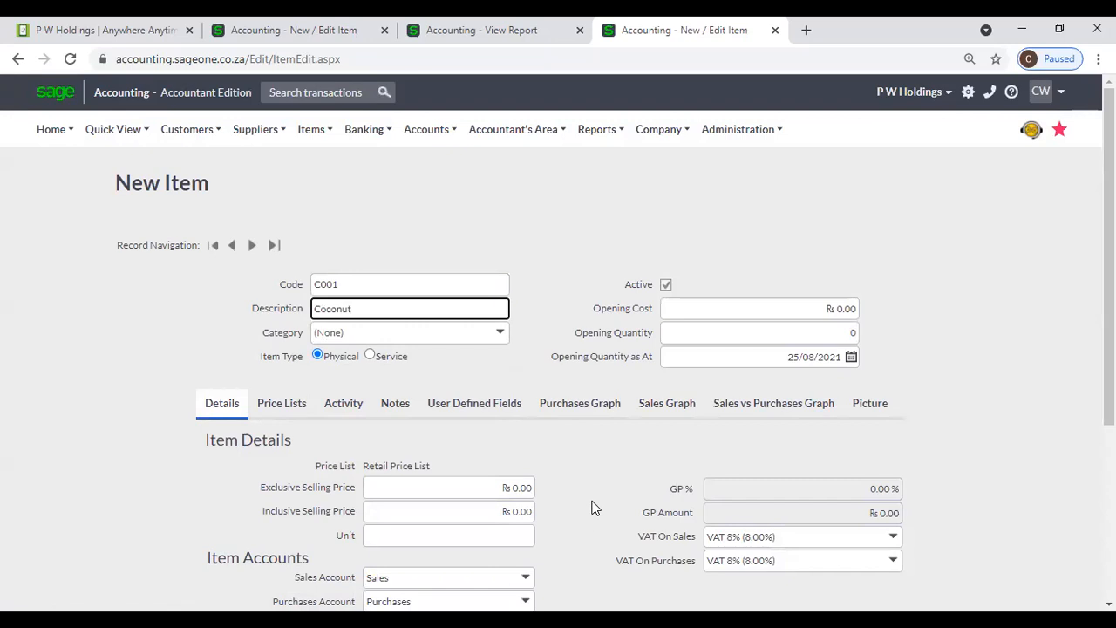
scroll(593, 509, "down", 1)
left_click(501, 406)
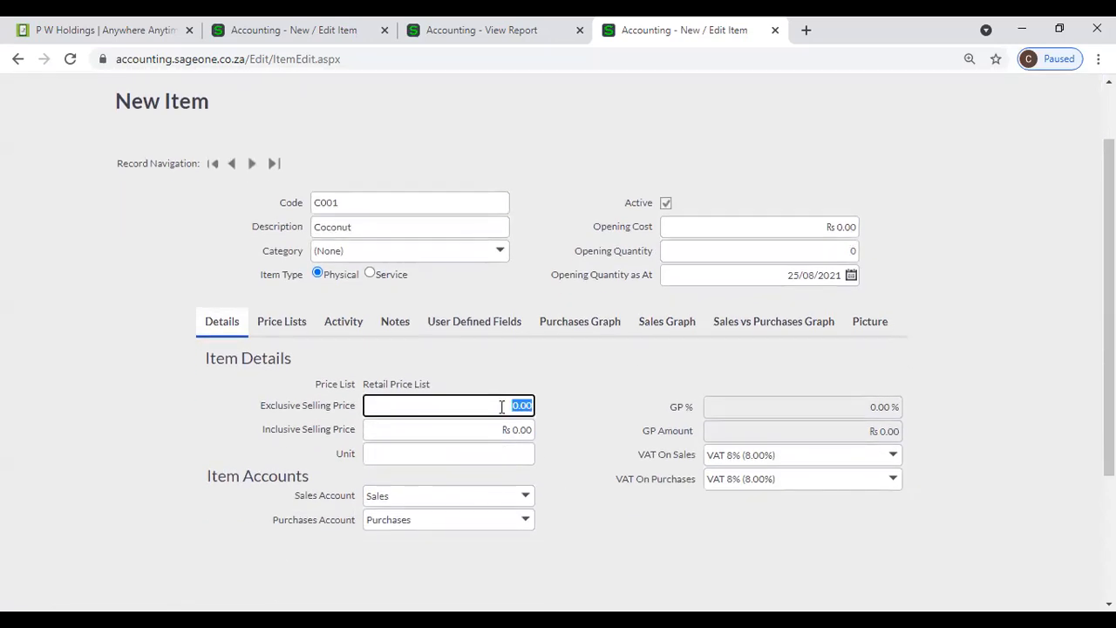
type("700")
key("Tab")
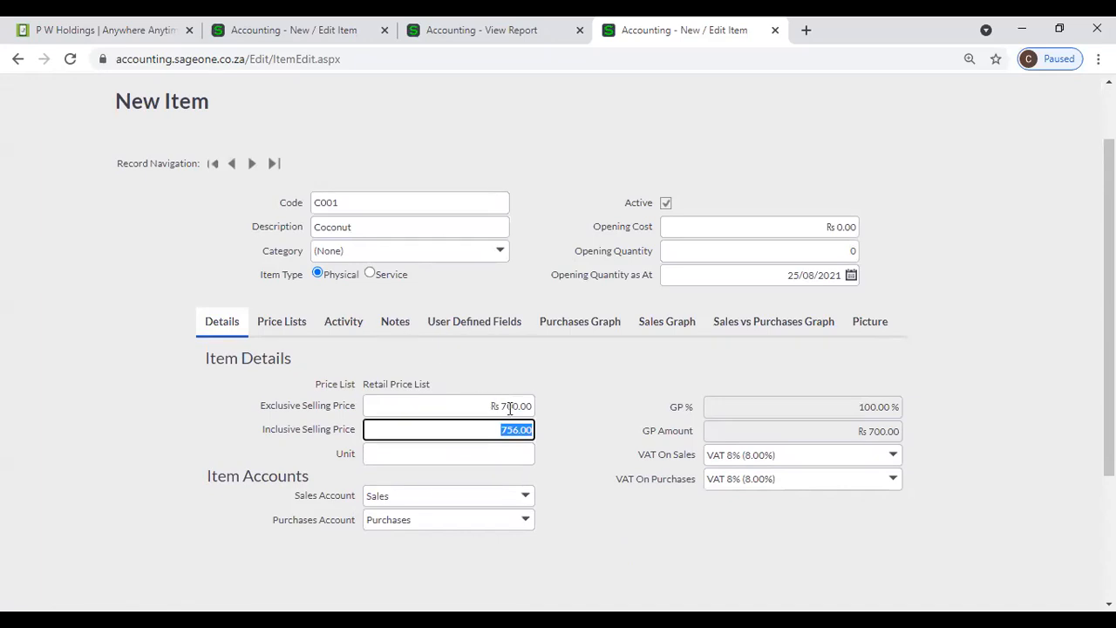
- Correct the selling price to 100, set unit Nos, and save the Coconut item
left_click(511, 407)
type("100")
key("Tab")
left_click(477, 448)
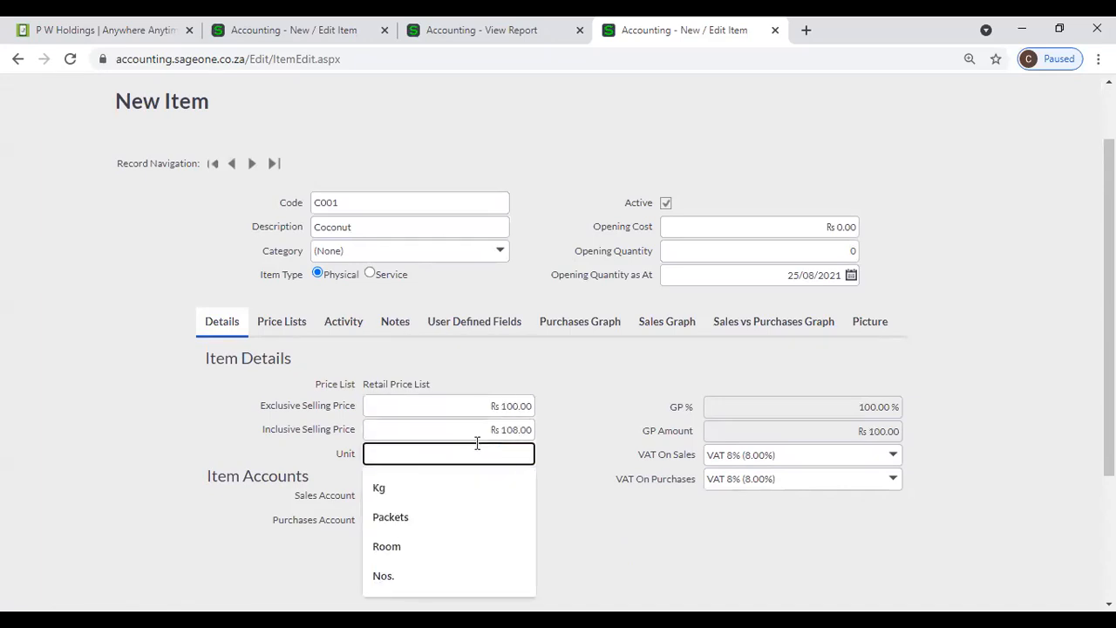
type("Nos")
left_click(605, 528)
scroll(641, 534, "down", 1)
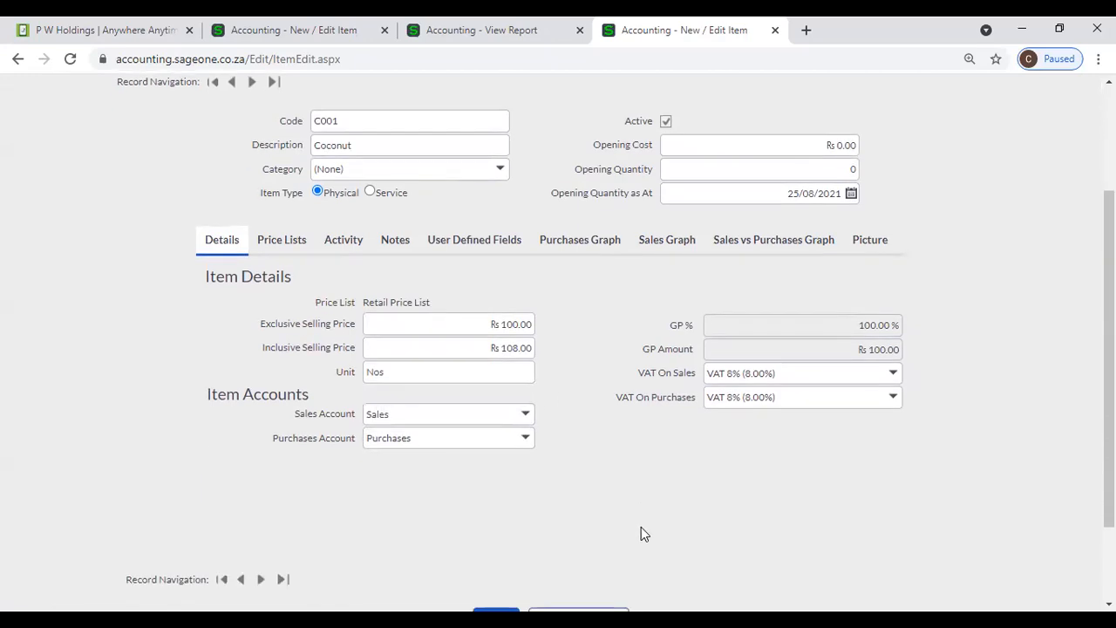
scroll(641, 534, "down", 1)
left_click(497, 509)
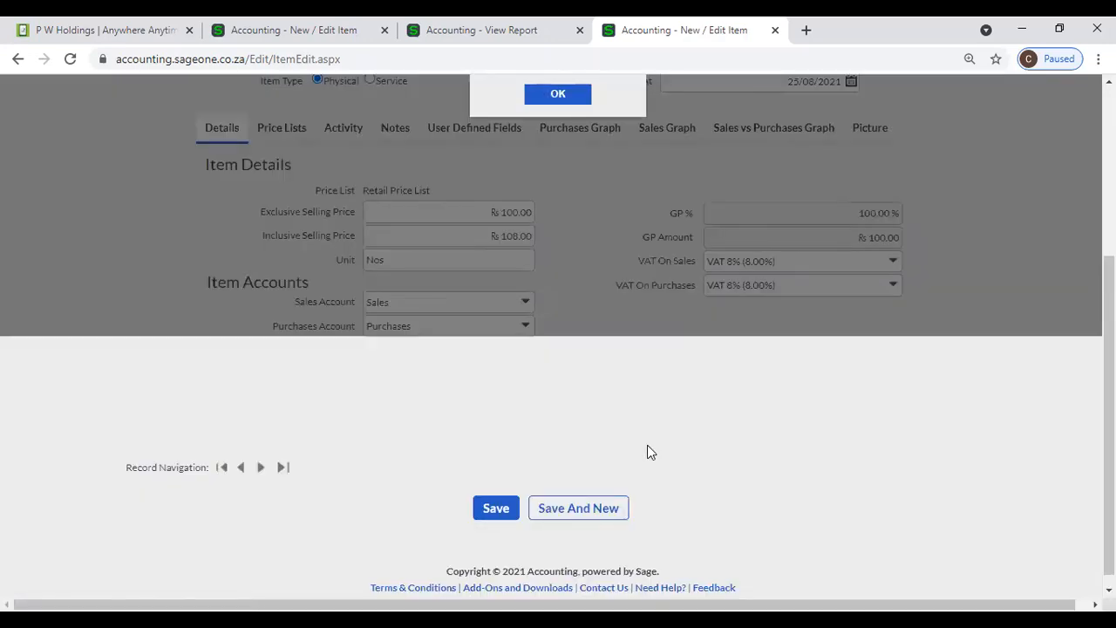
- Dismiss the 'Code Must Be Unique' error, change the code to C0001, and save
scroll(649, 460, "up", 3)
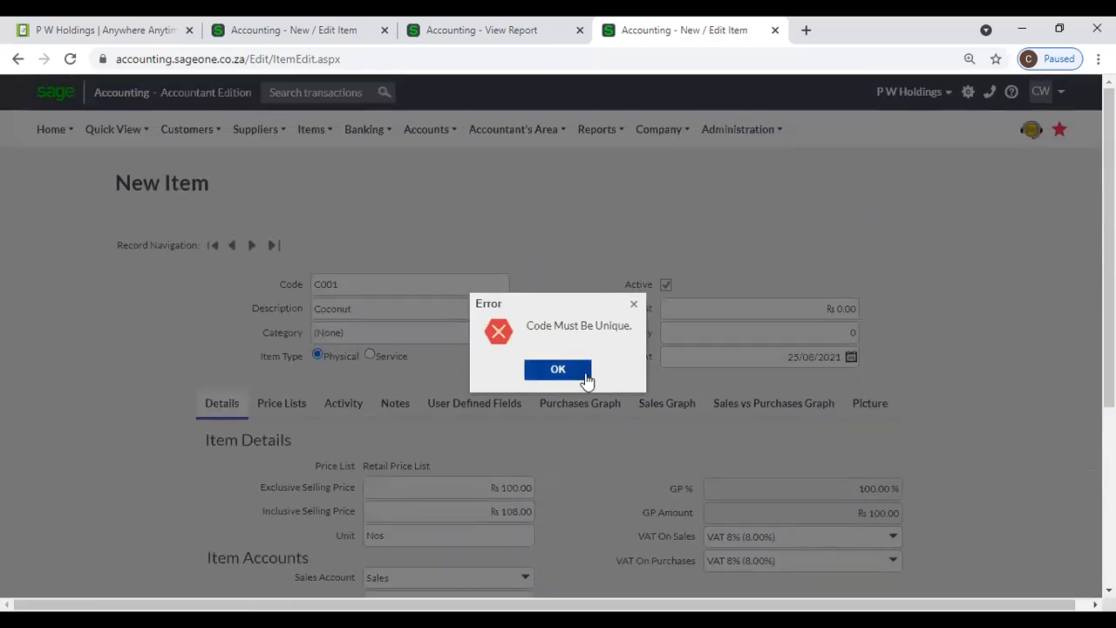
left_click(558, 370)
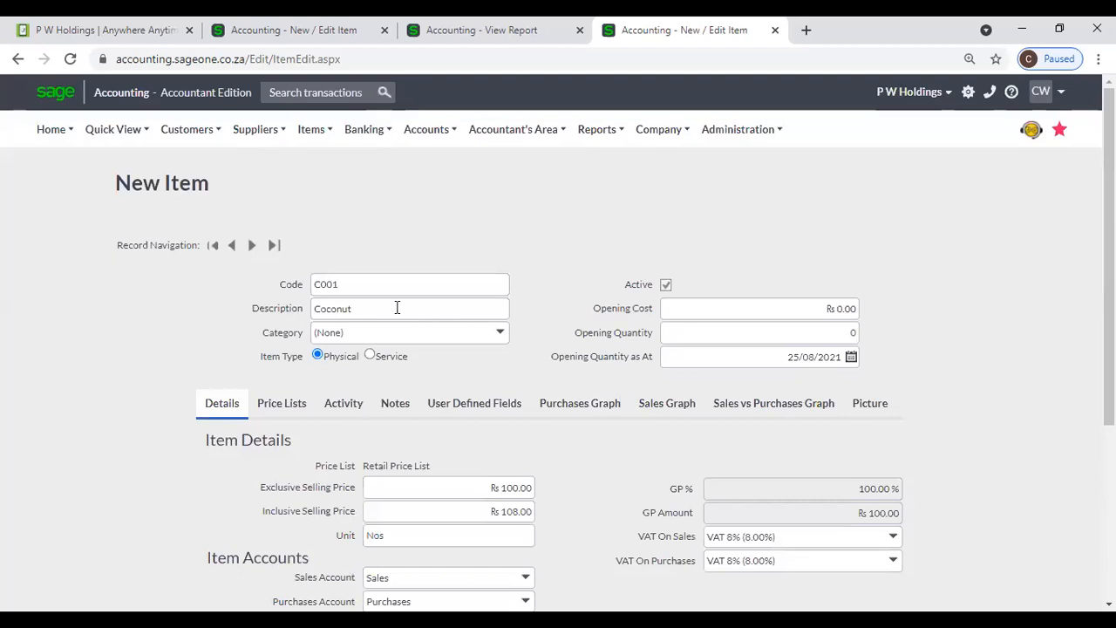
double_click(333, 285)
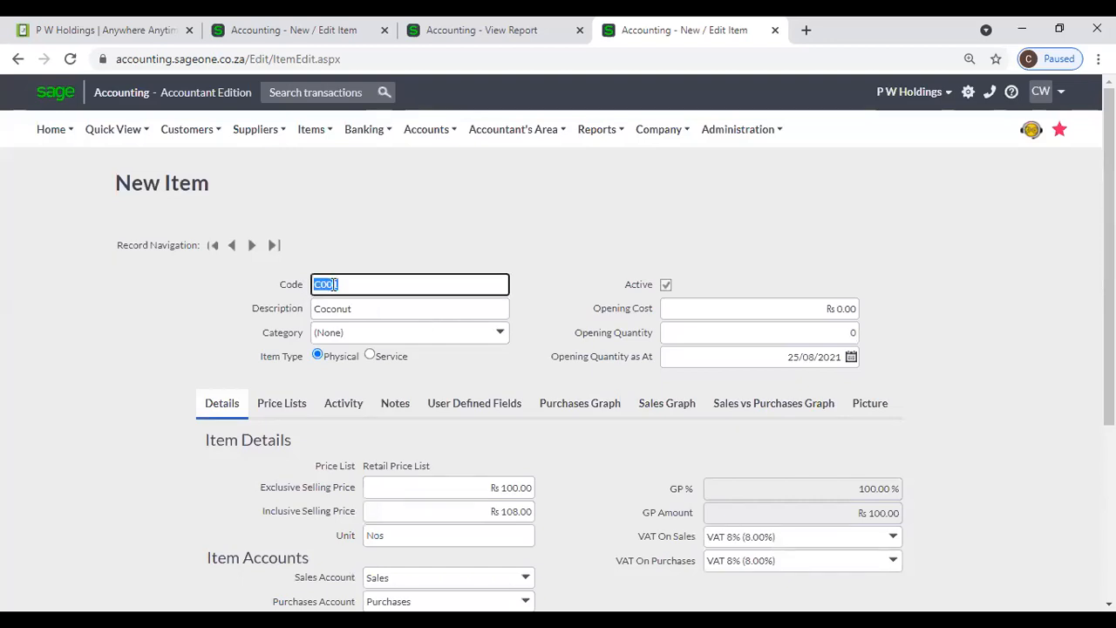
key("Home")
key("Right")
scroll(396, 316, "down", 3)
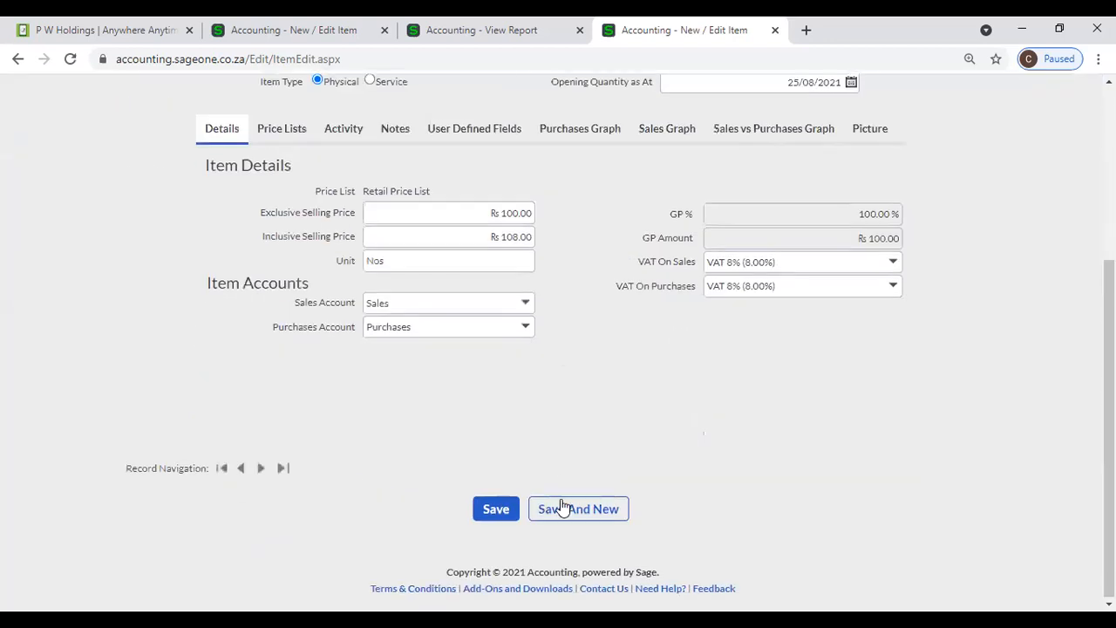
left_click(514, 508)
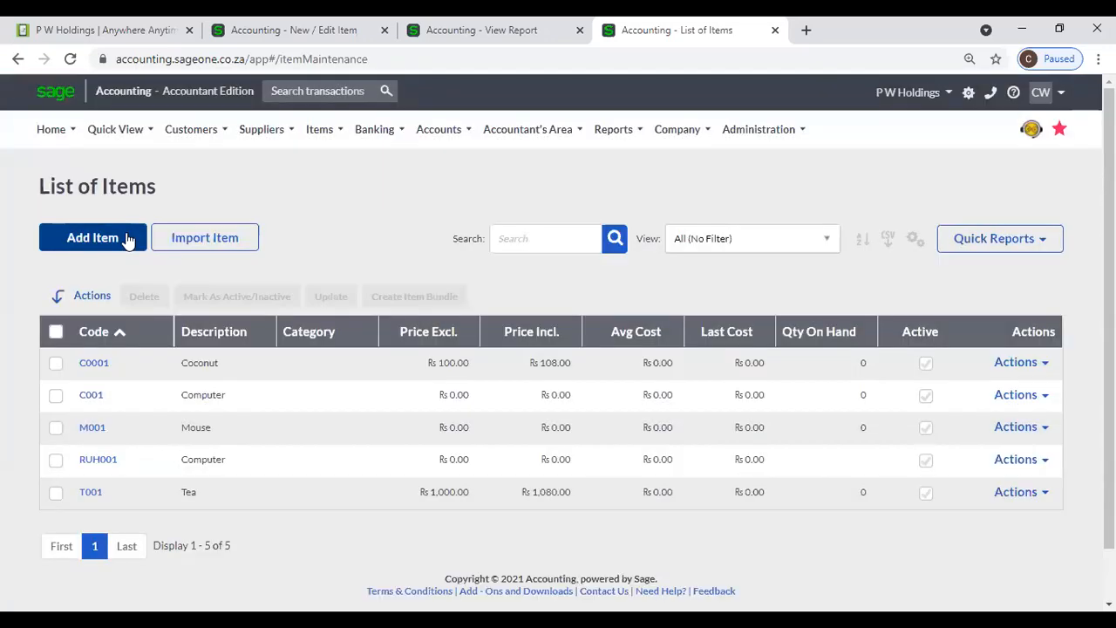
left_click(128, 239)
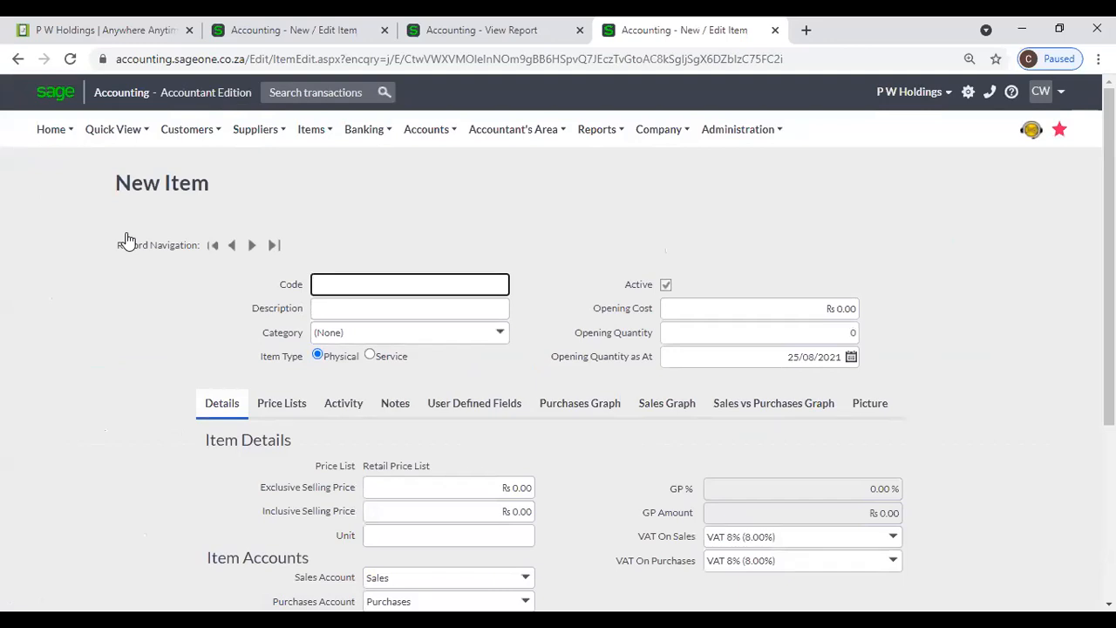
type("M")
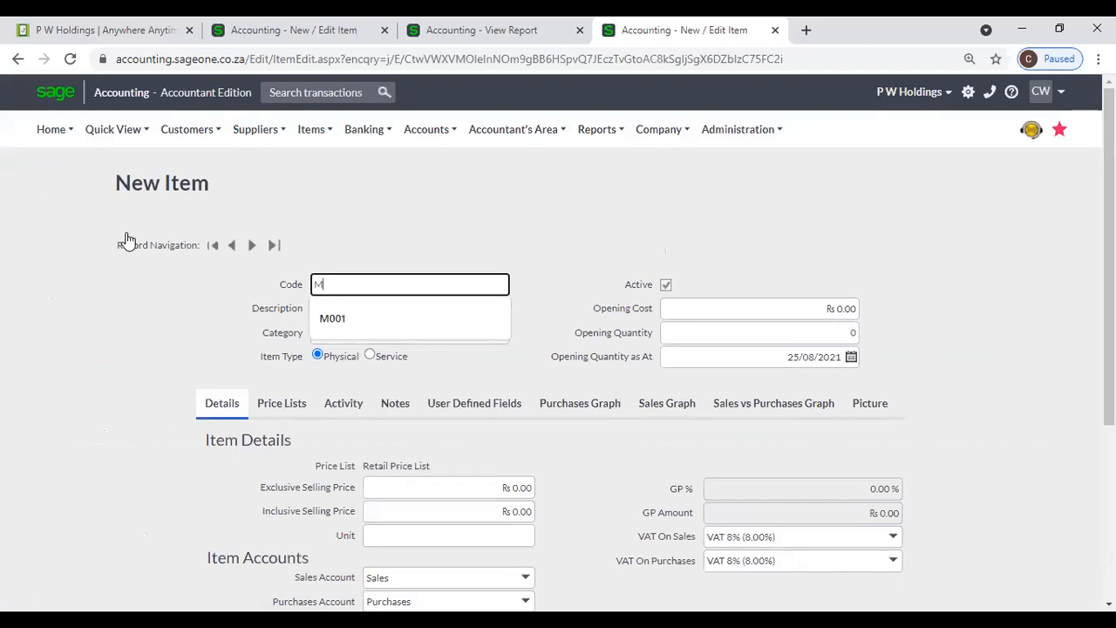
mouse_move(311, 131)
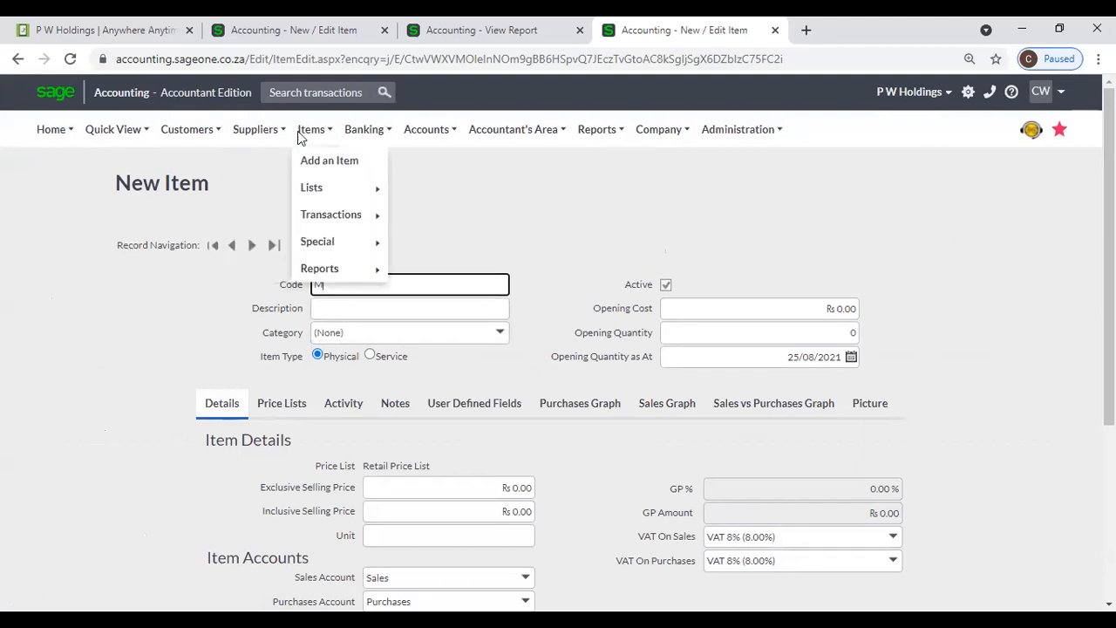
mouse_move(316, 210)
mouse_move(316, 189)
left_click(442, 195)
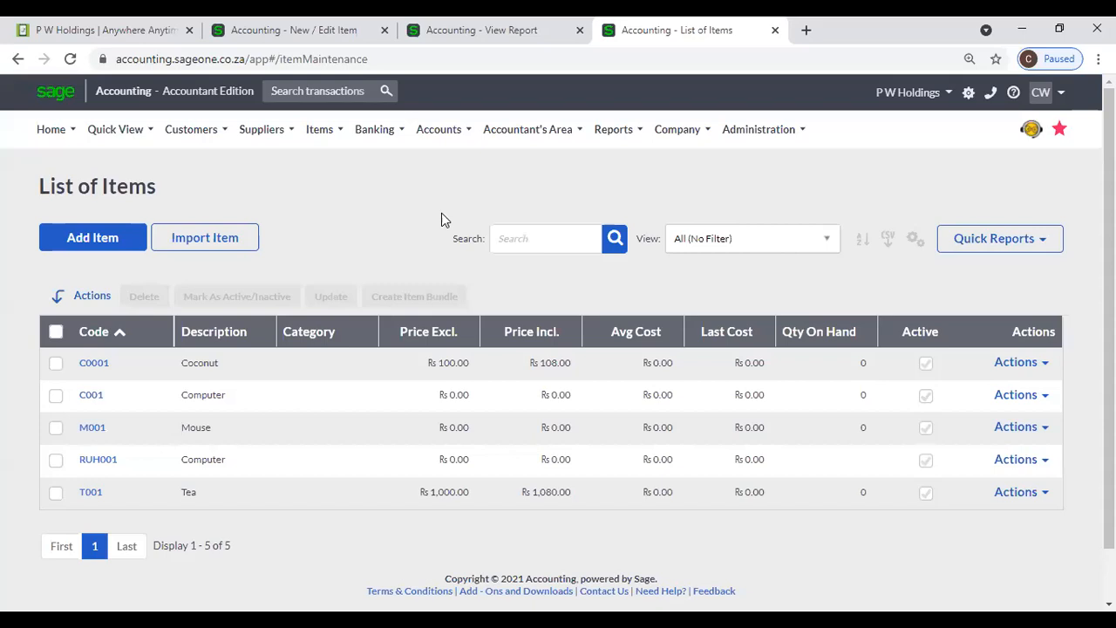
- Add item M002 Monitor with exclusive selling price 2500 and save it
left_click(122, 247)
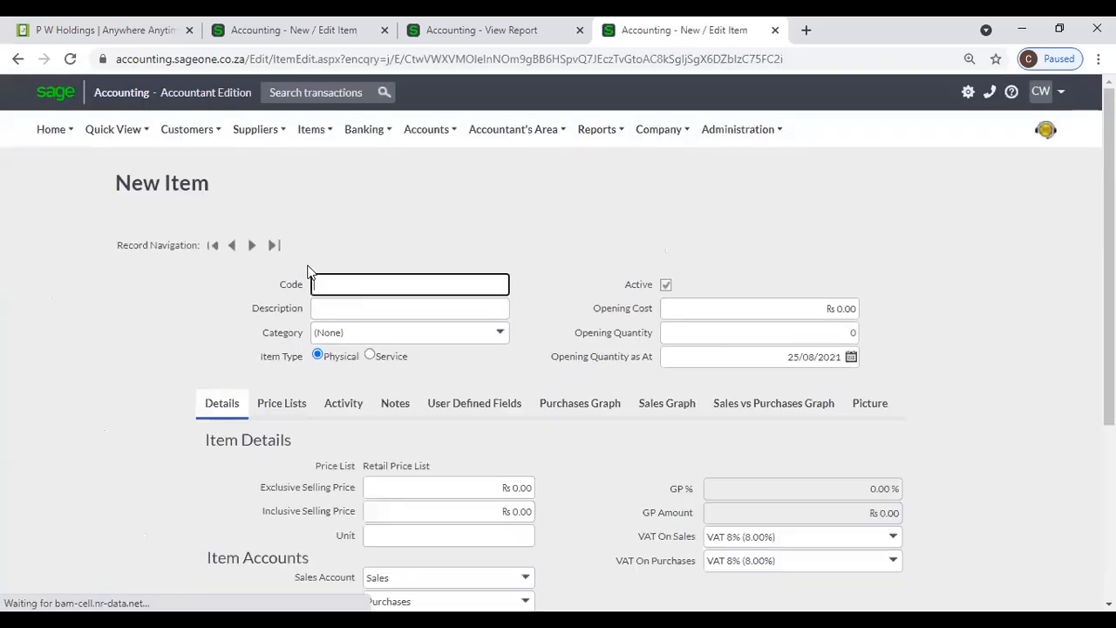
type("M002")
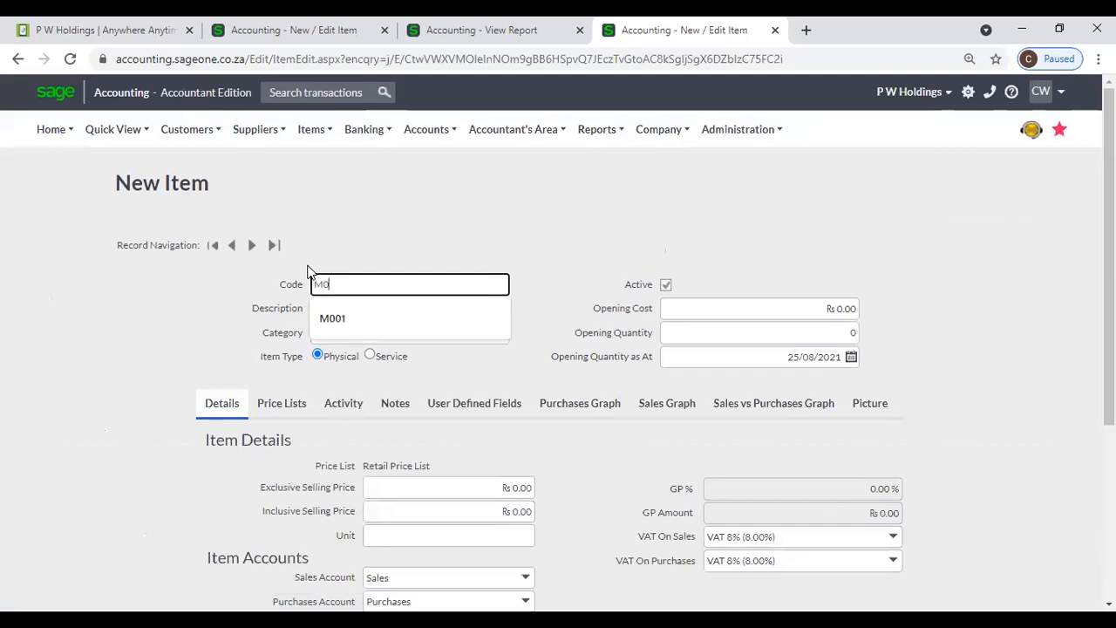
key("Tab")
type("M")
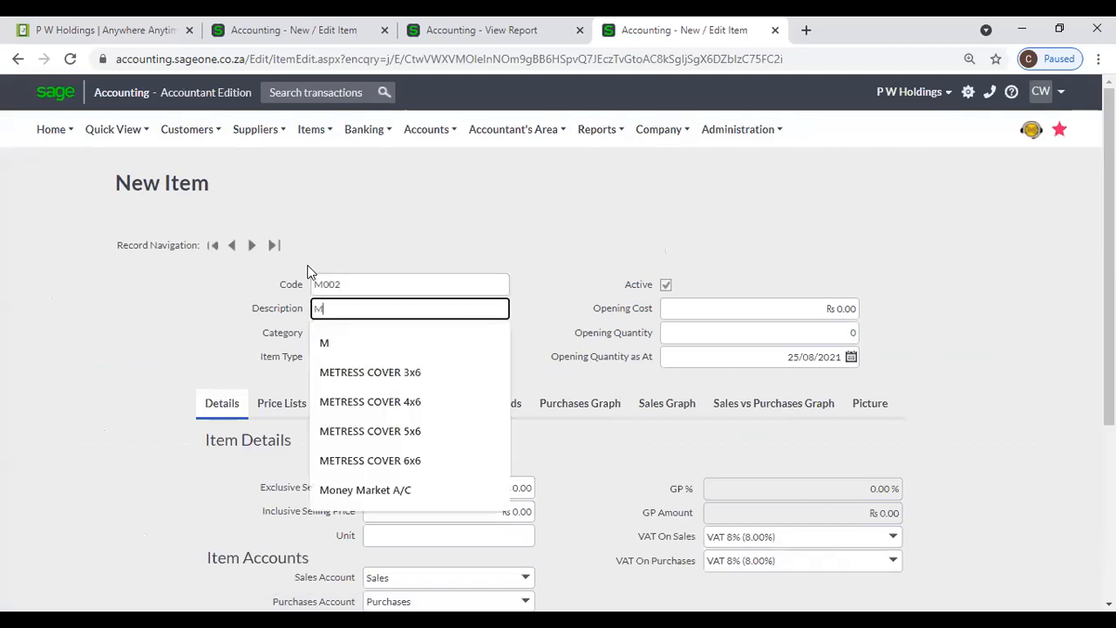
type("onitor")
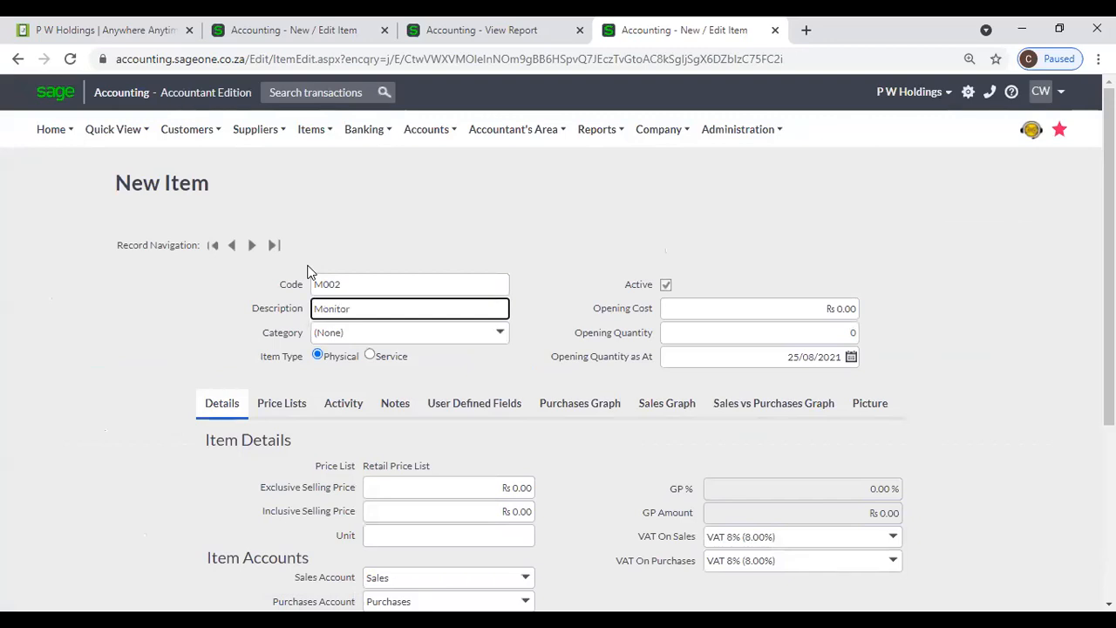
scroll(364, 366, "down", 2)
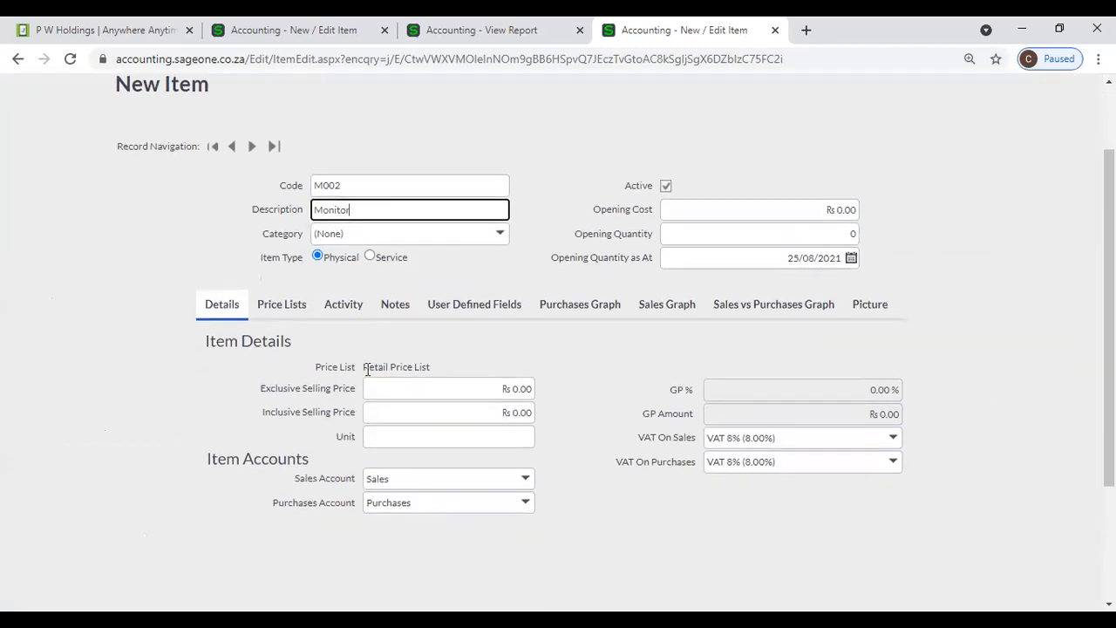
left_click(453, 320)
type("2500")
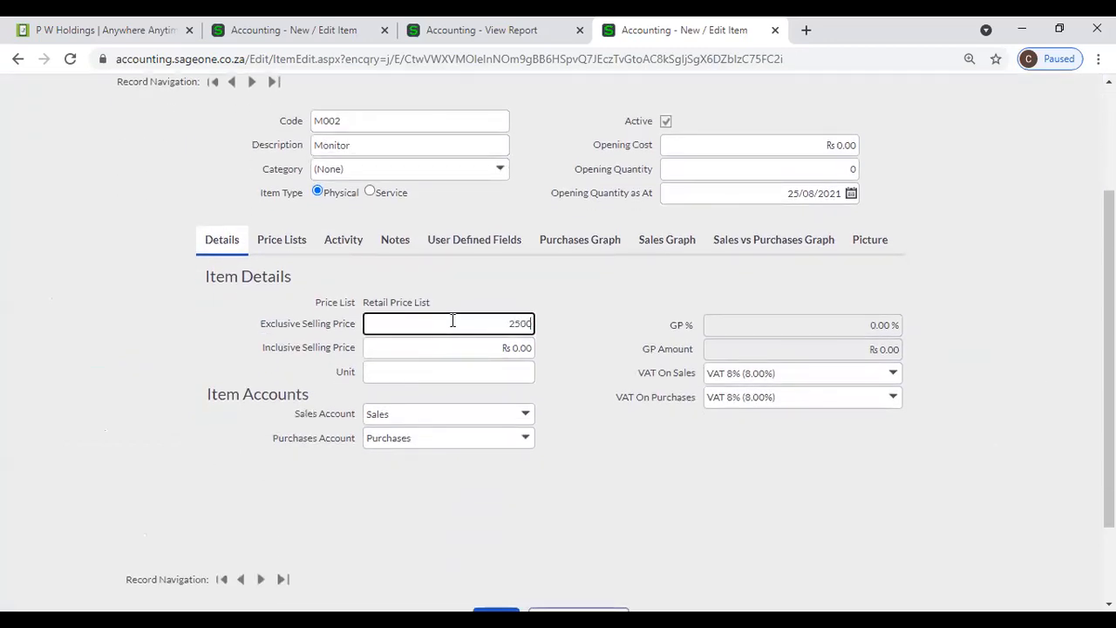
key("Tab")
scroll(507, 422, "down", 2)
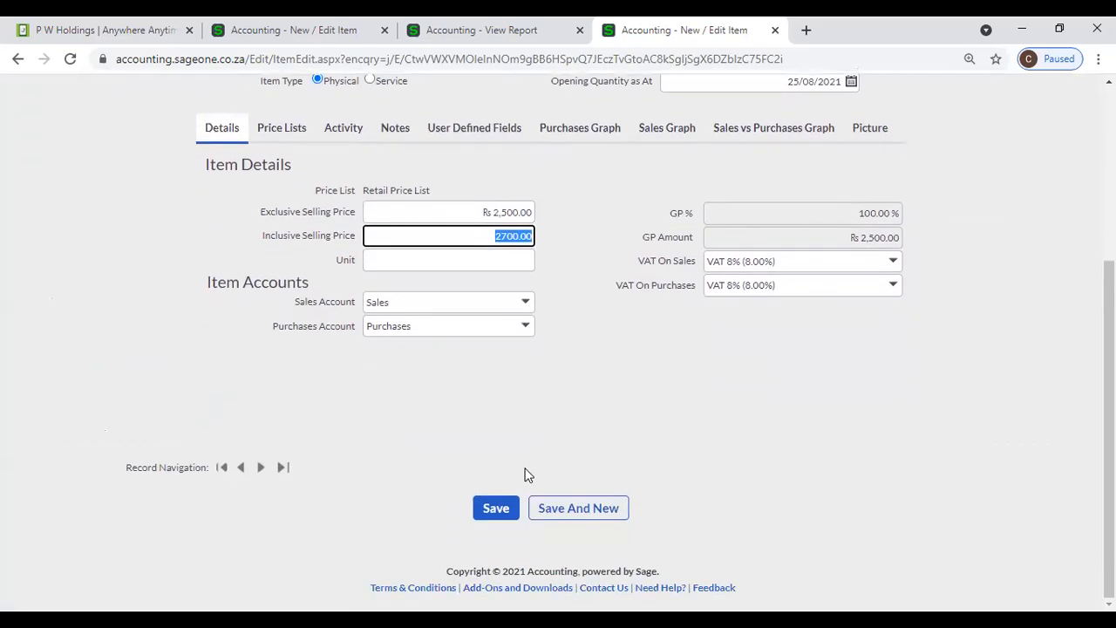
left_click(496, 507)
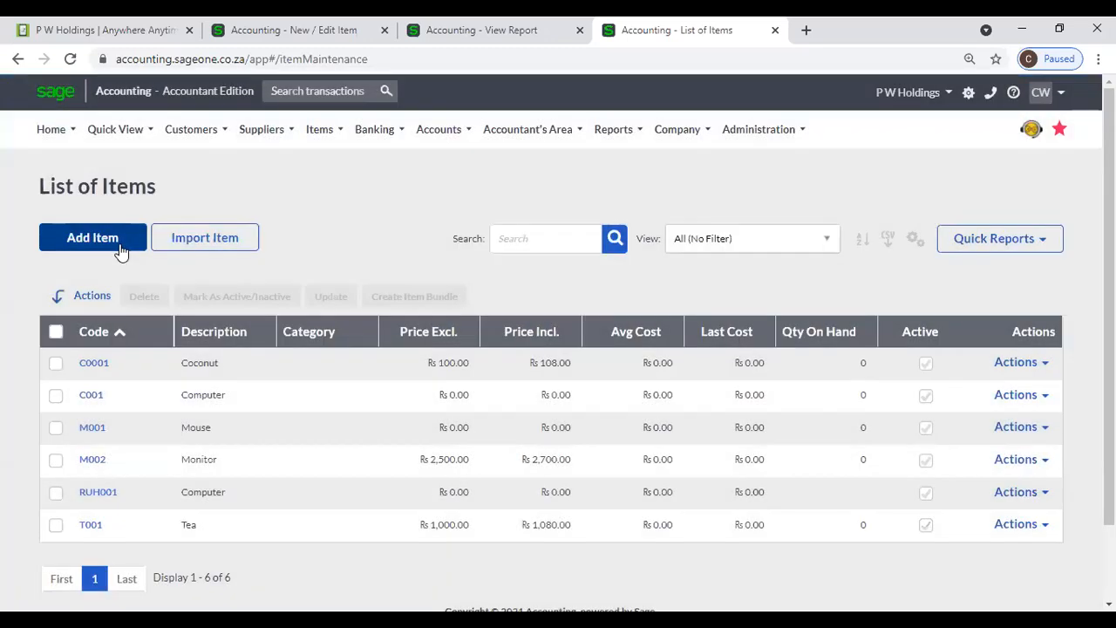
- Add item K001 with description Key Board and save it
left_click(128, 253)
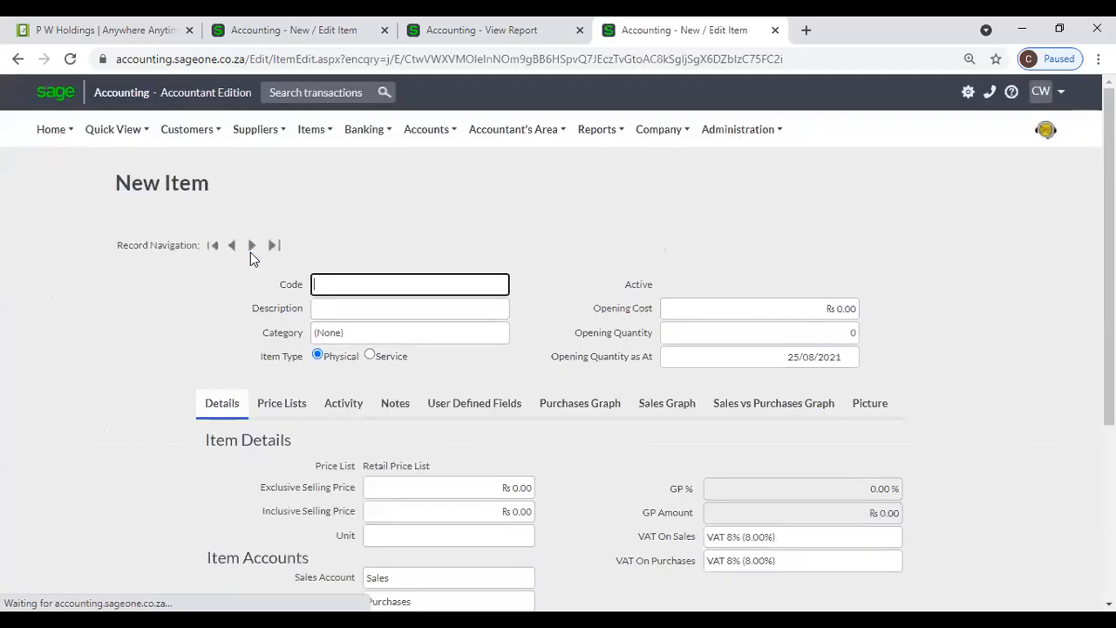
type("H")
key("BackSpace")
type("K000")
key("BackSpace")
type("1")
key("Tab")
type("K")
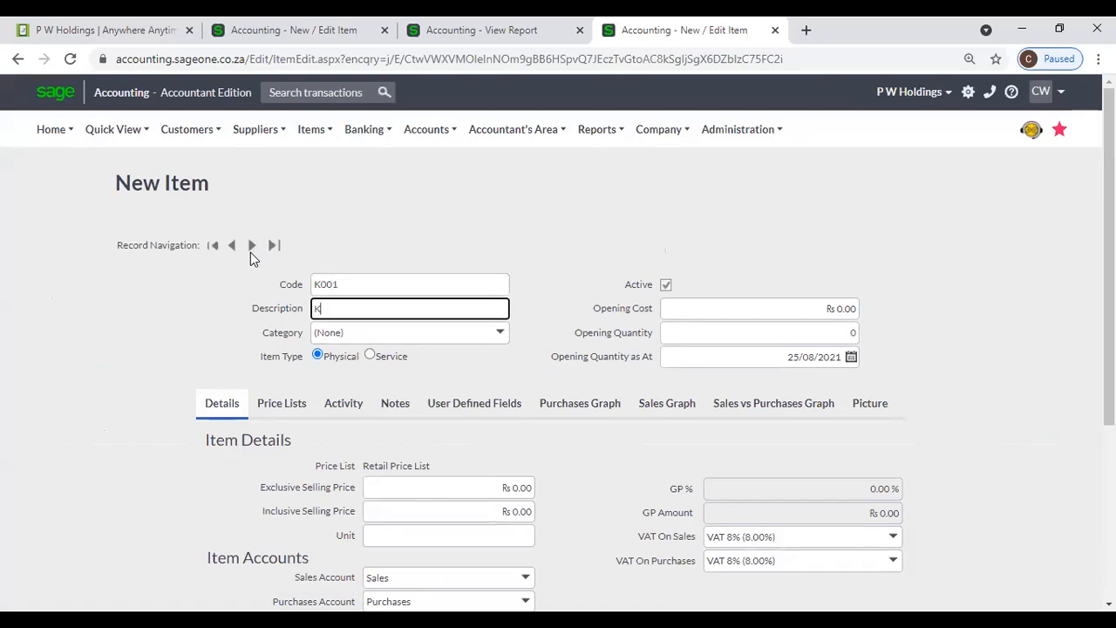
type("ey Board")
scroll(405, 360, "down", 3)
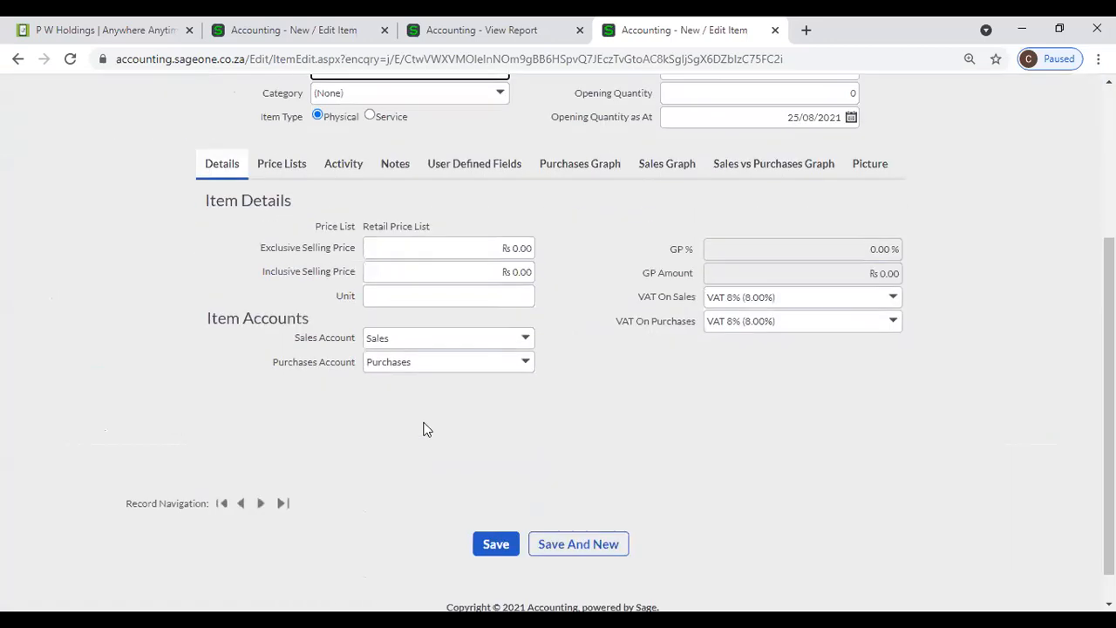
left_click(490, 541)
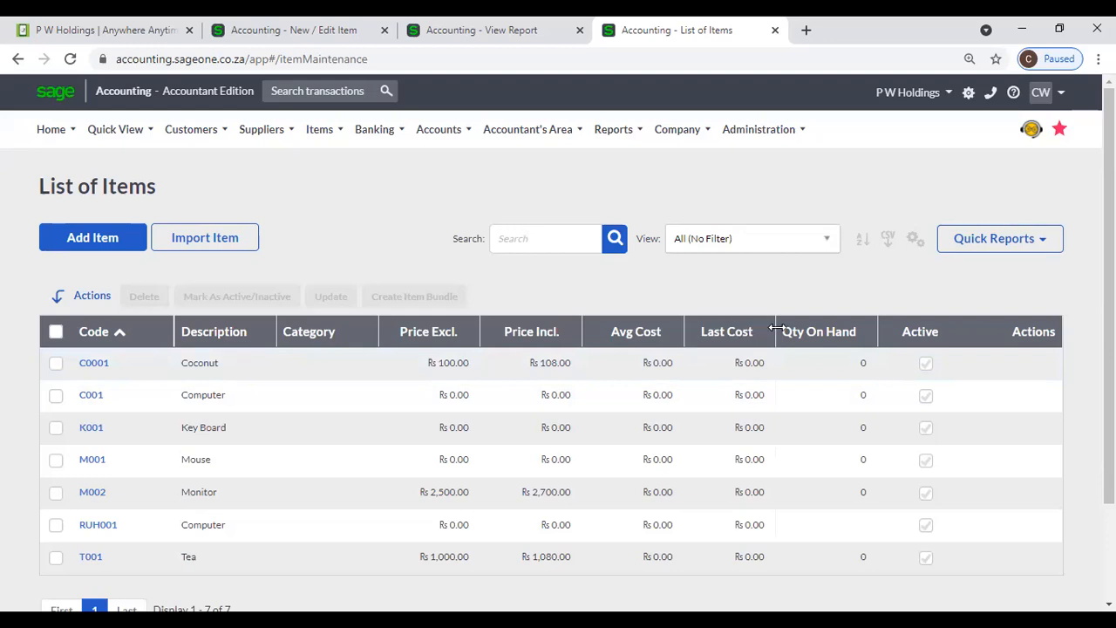
- In the second Accounting tab, open List of Items and close Customise Grid unchanged
left_click(275, 40)
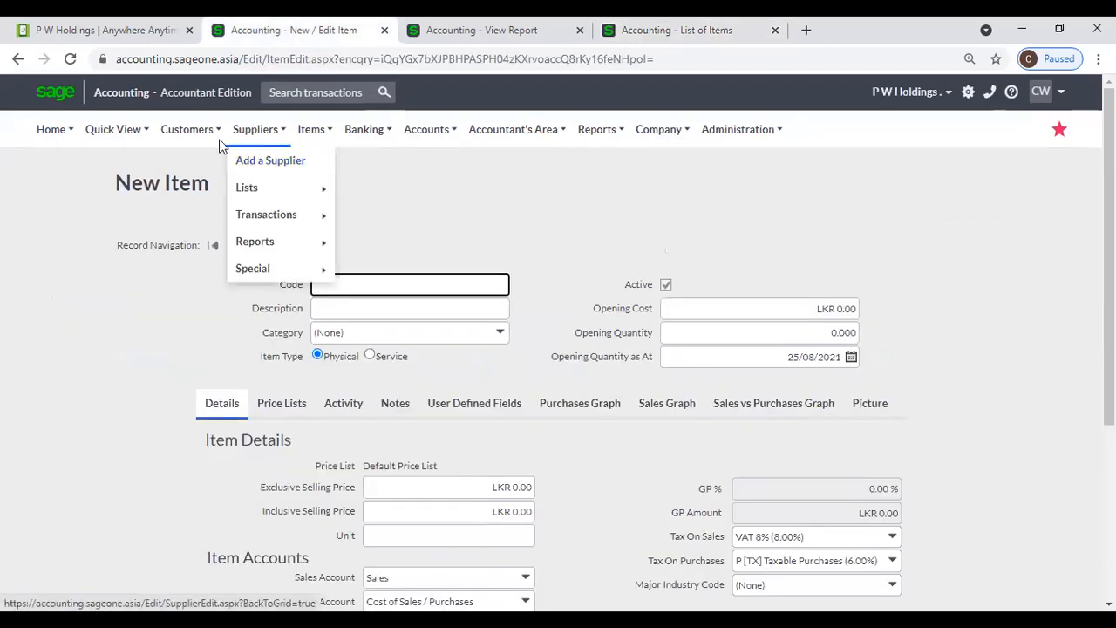
mouse_move(319, 189)
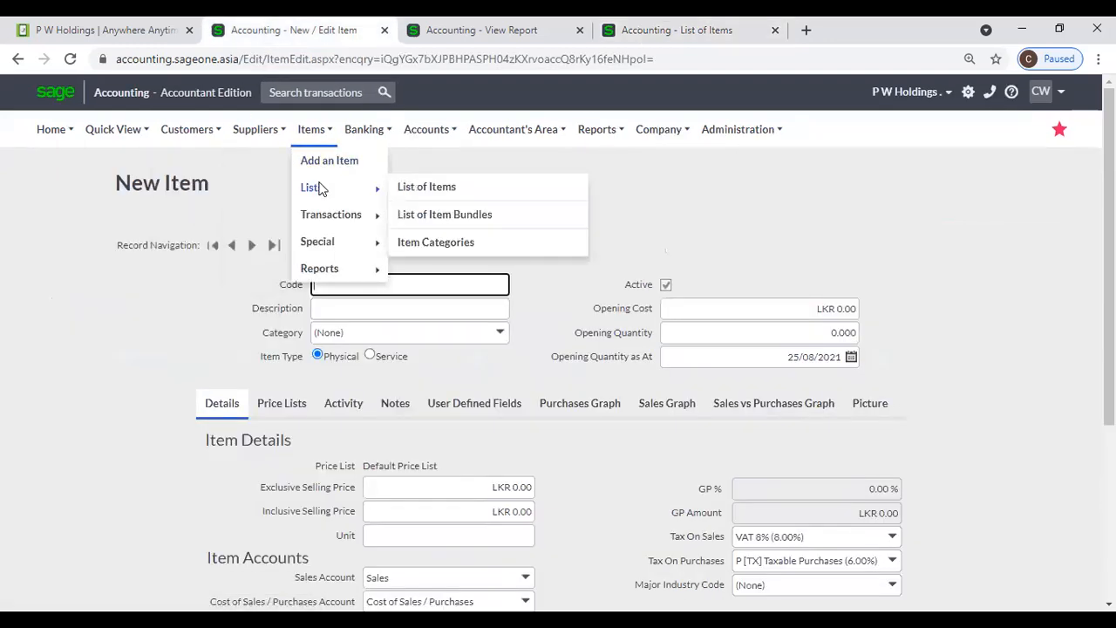
left_click(428, 186)
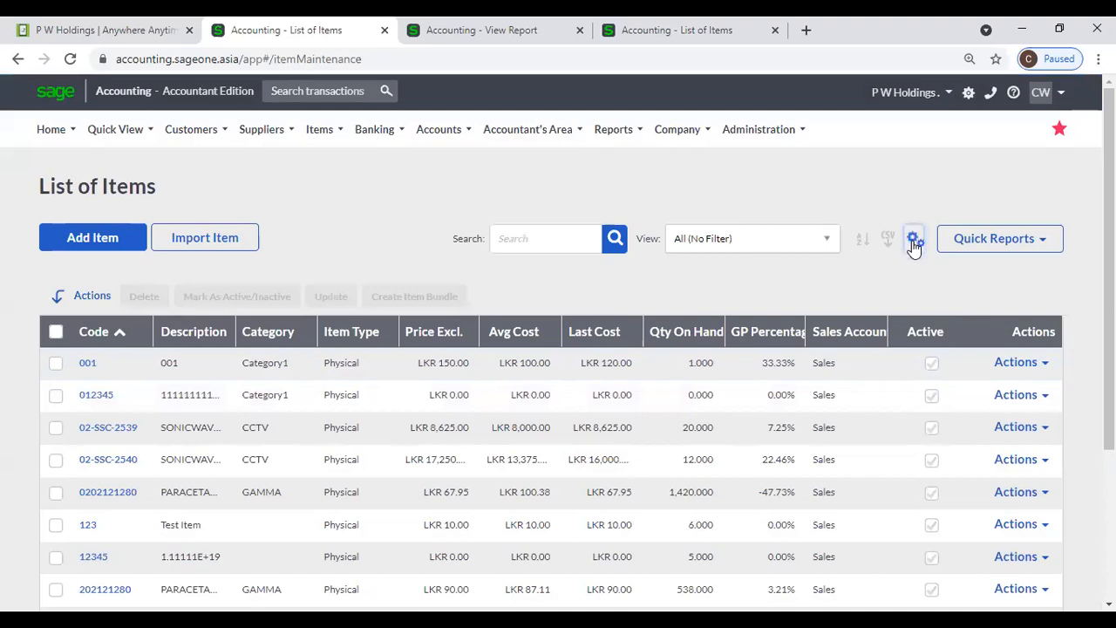
left_click(913, 243)
left_click(894, 264)
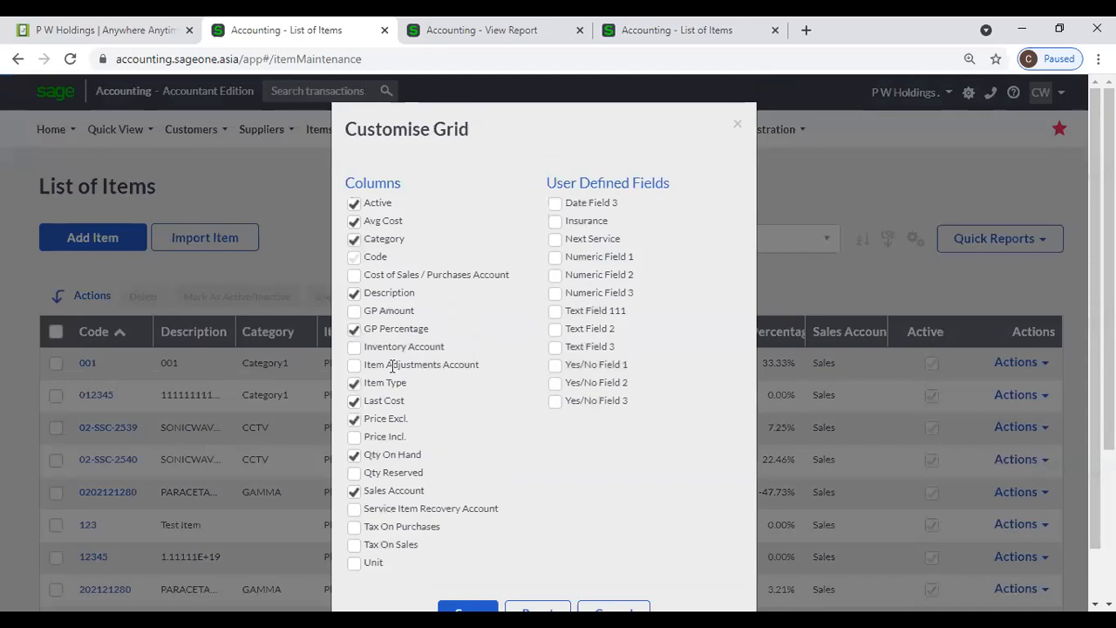
left_click(737, 124)
left_click(553, 247)
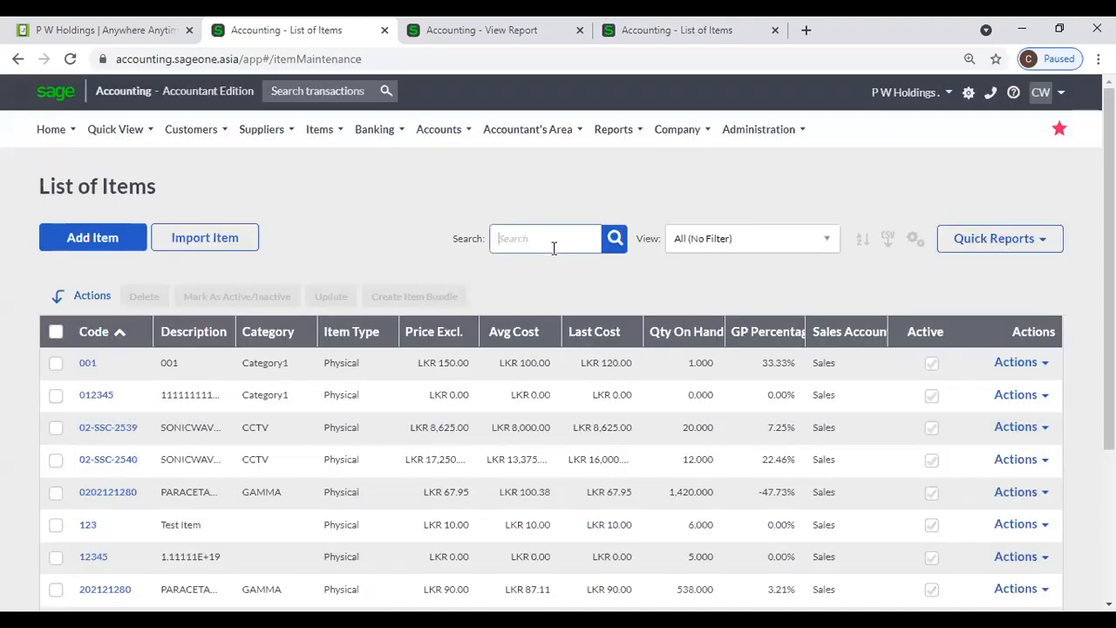
- Apply a two-level sort to the items: Code first, then Avg Cost
left_click(760, 248)
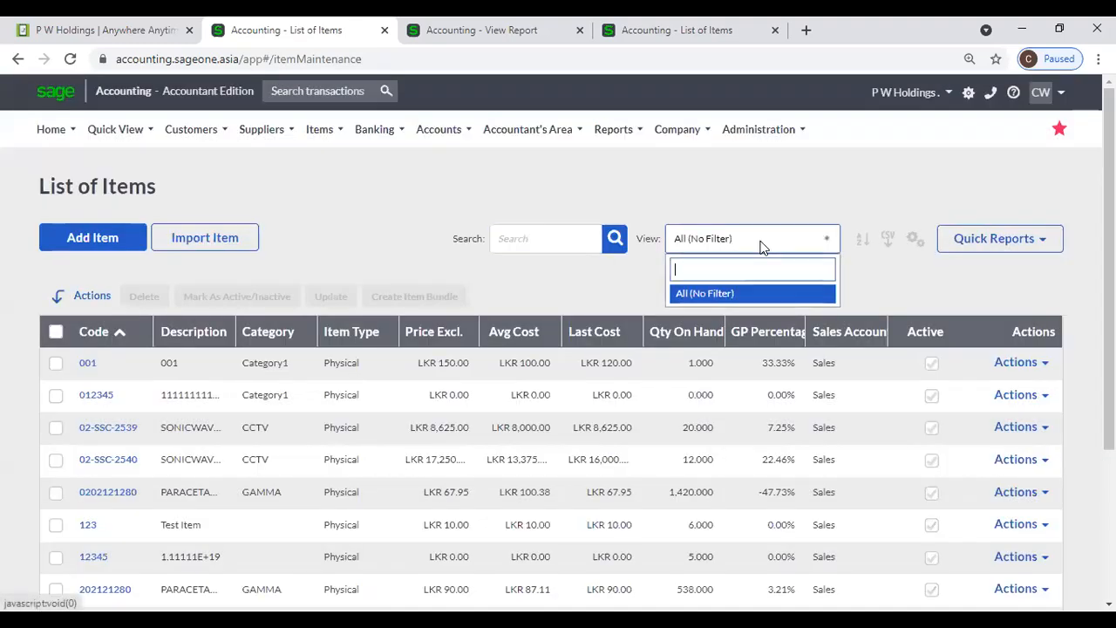
left_click(765, 183)
left_click(862, 240)
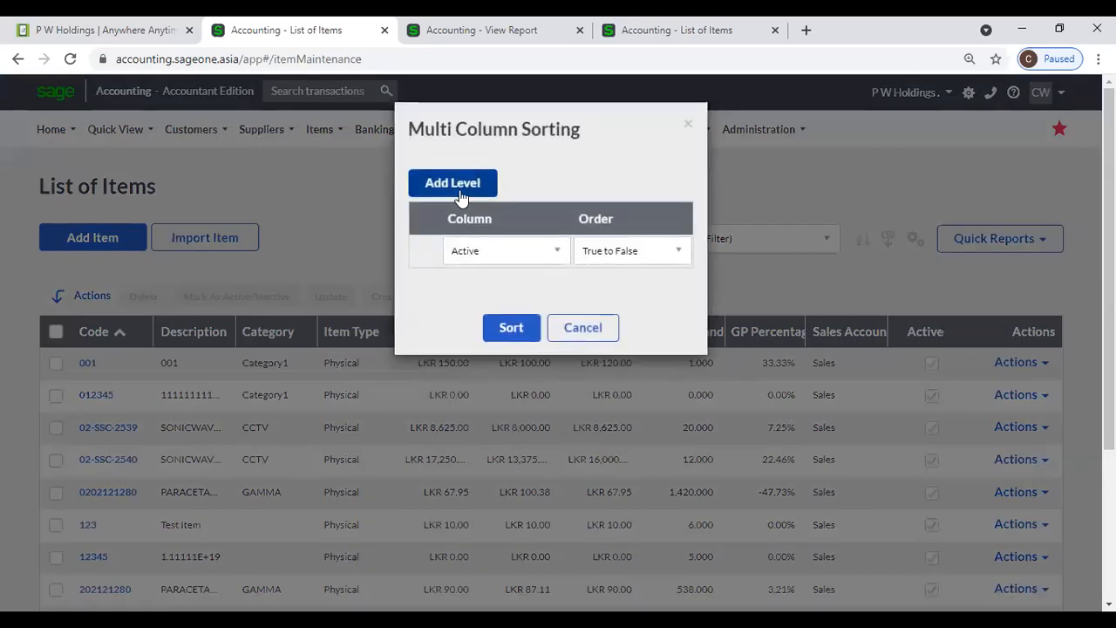
left_click(461, 185)
left_click(501, 252)
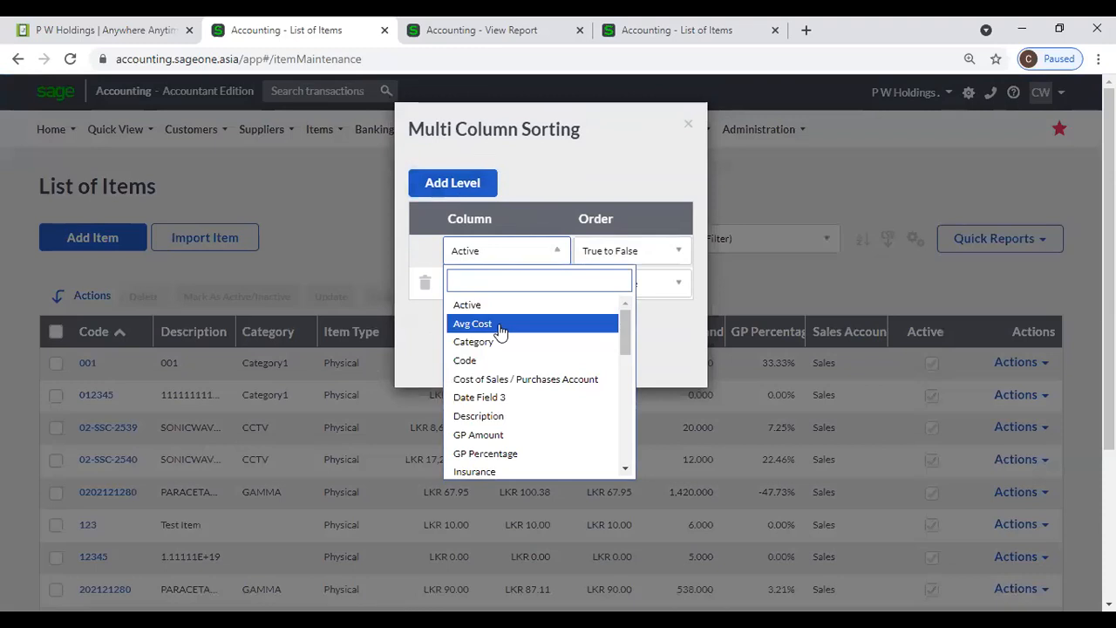
left_click(489, 360)
left_click(480, 284)
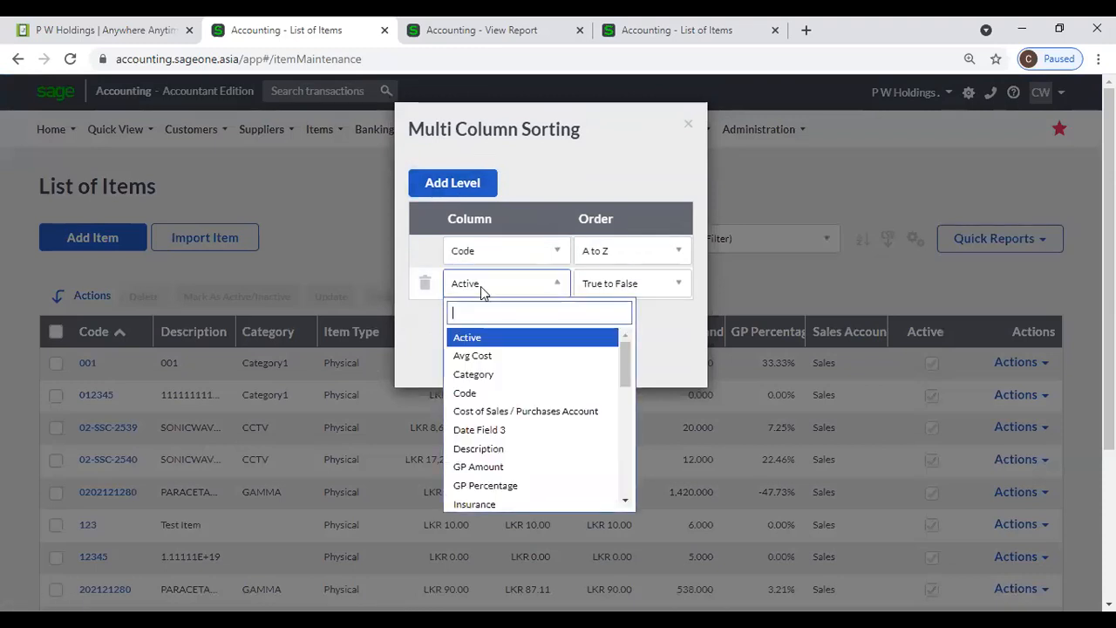
left_click(495, 365)
left_click(505, 359)
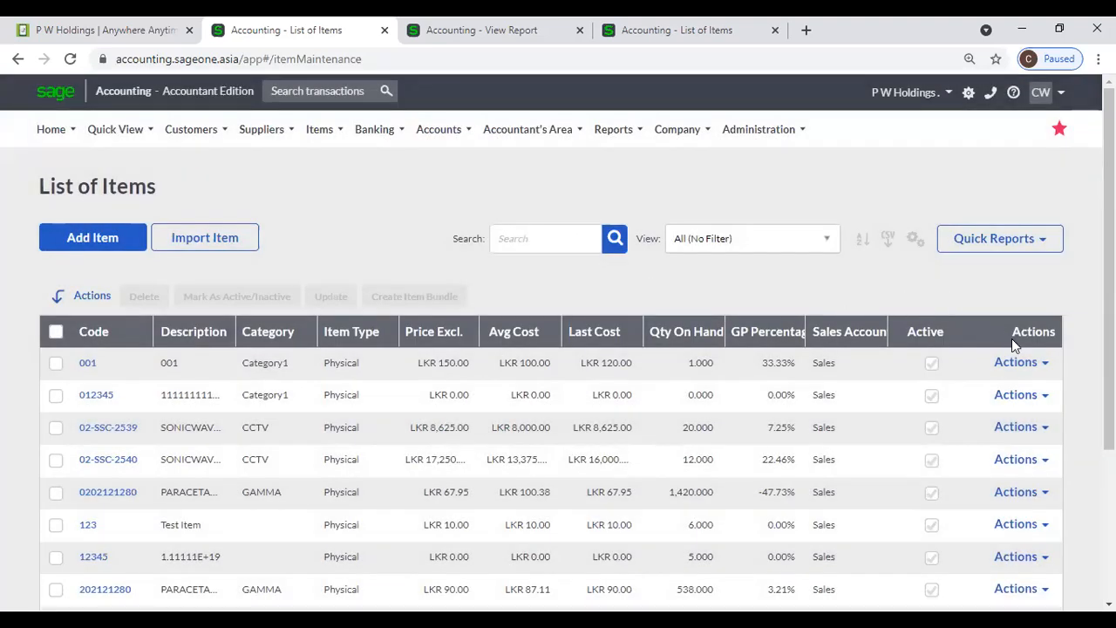
- Toggle the Code column header back to ascending sort and tick item 001
left_click(1045, 363)
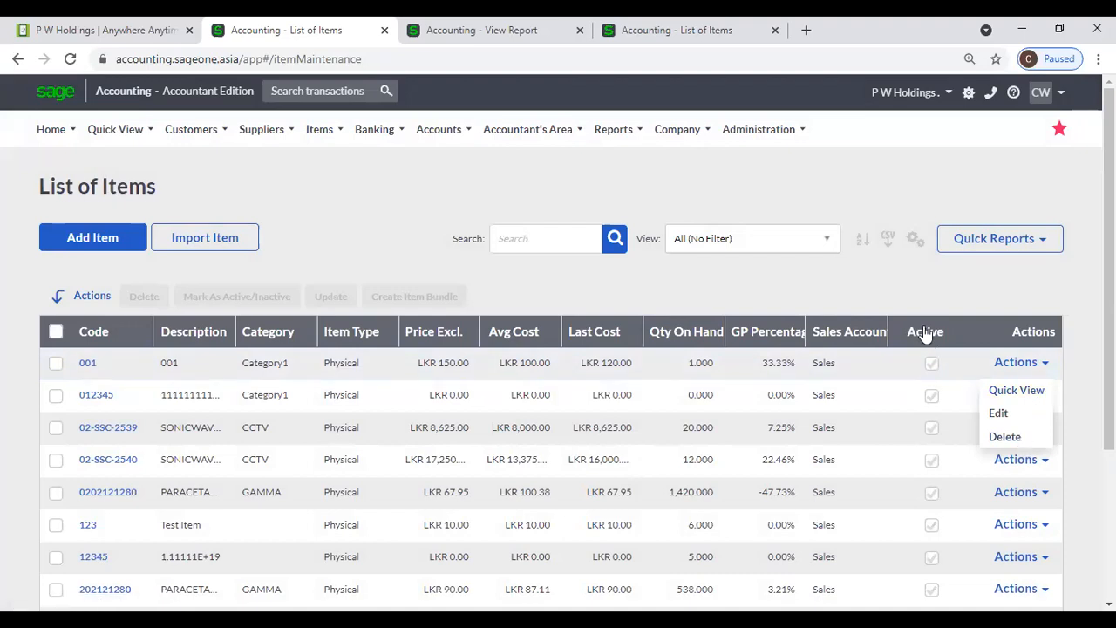
left_click(860, 287)
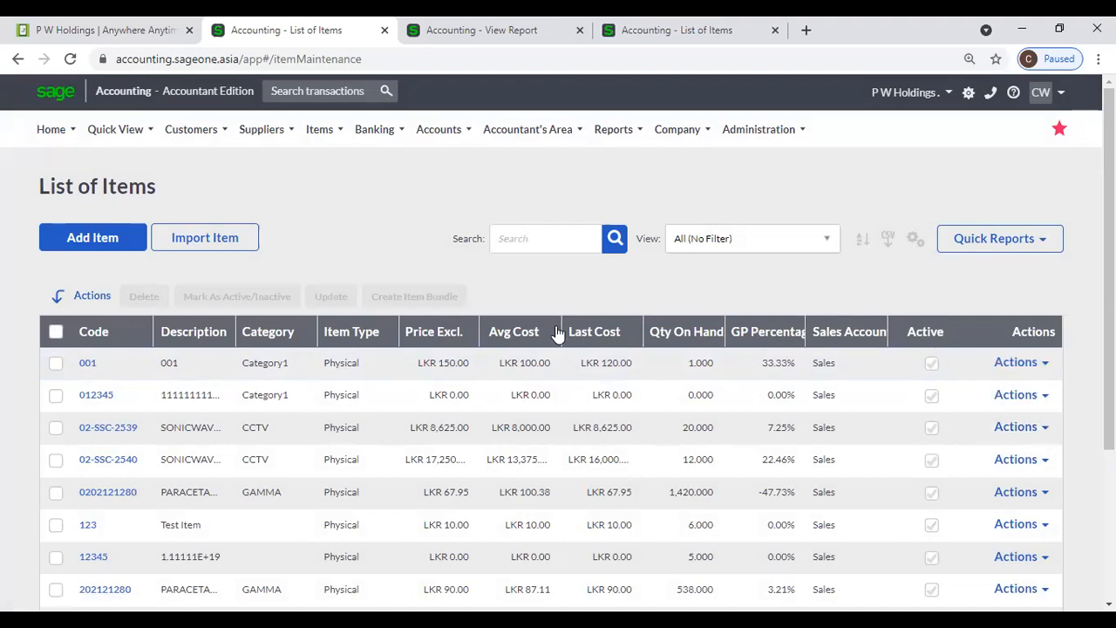
left_click(120, 336)
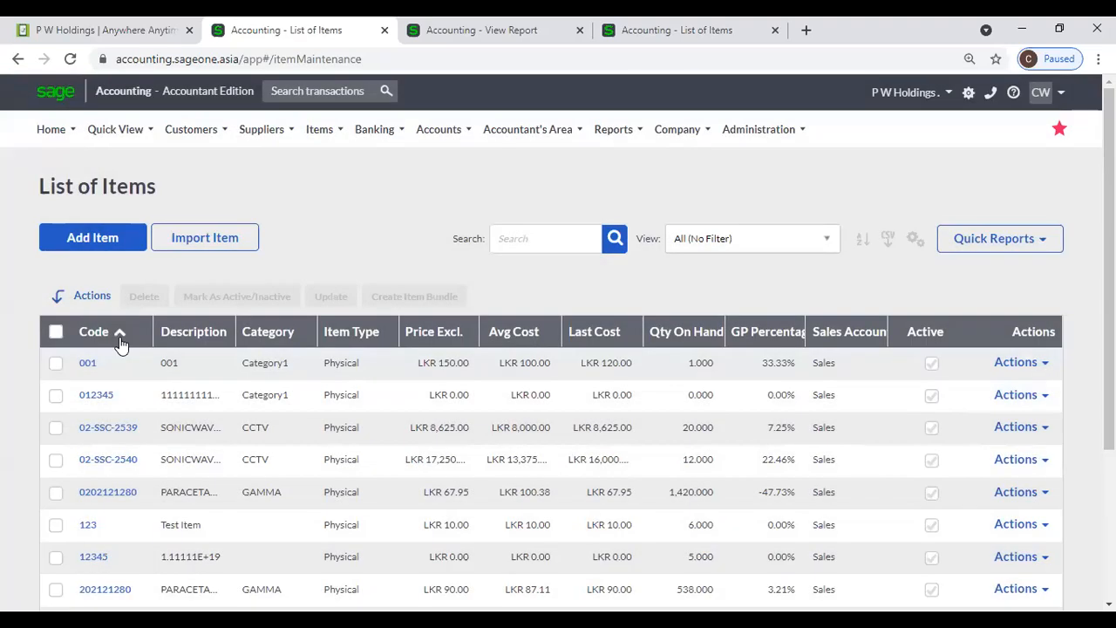
left_click(121, 342)
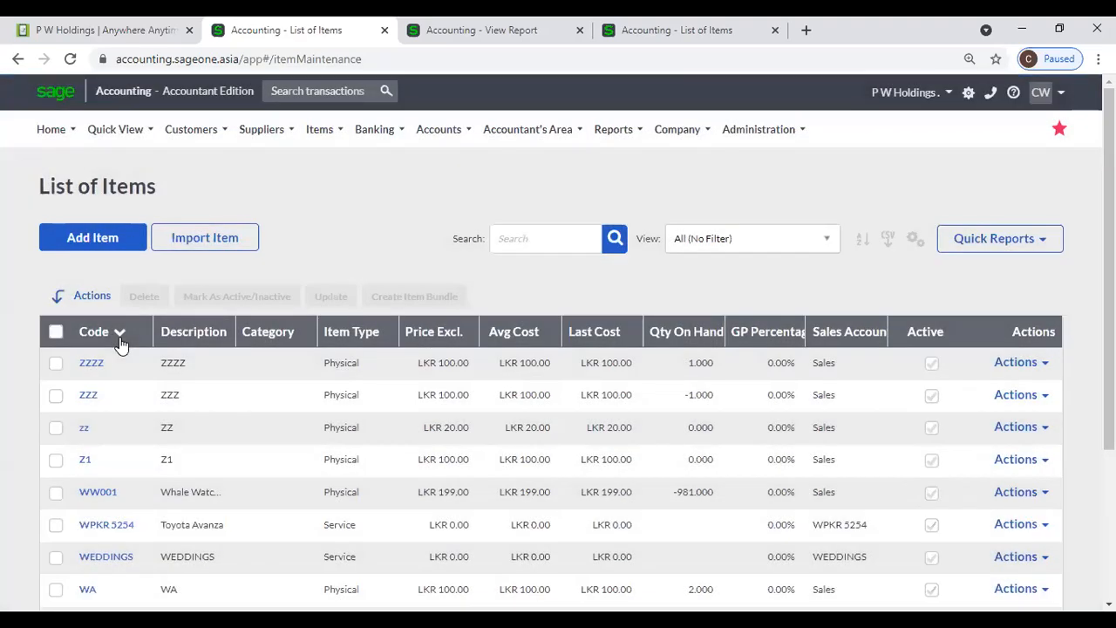
left_click(105, 339)
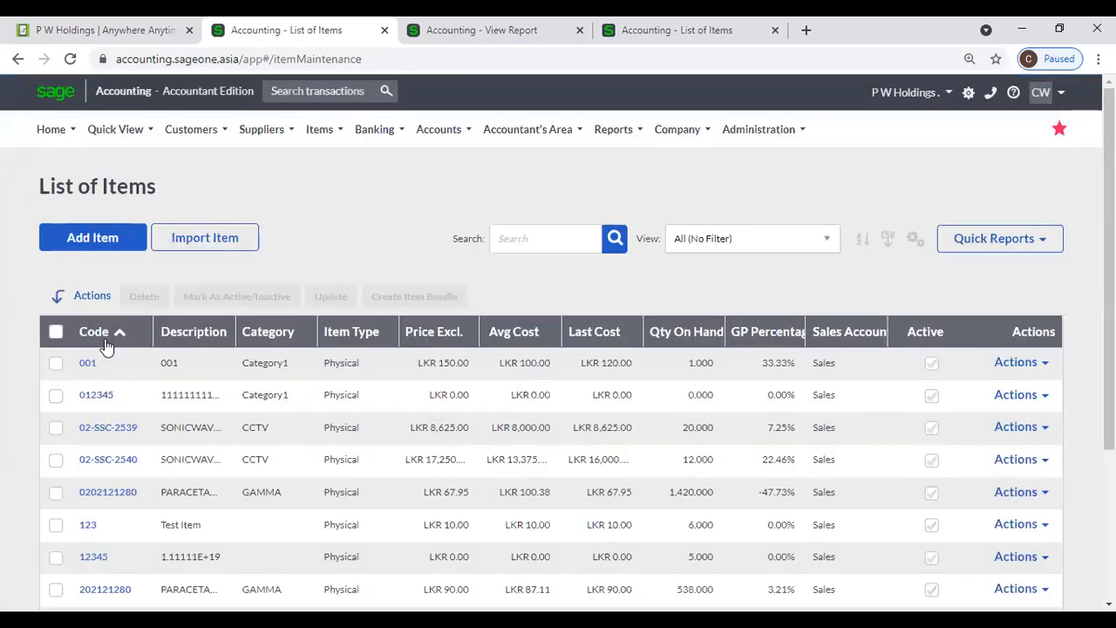
left_click(56, 365)
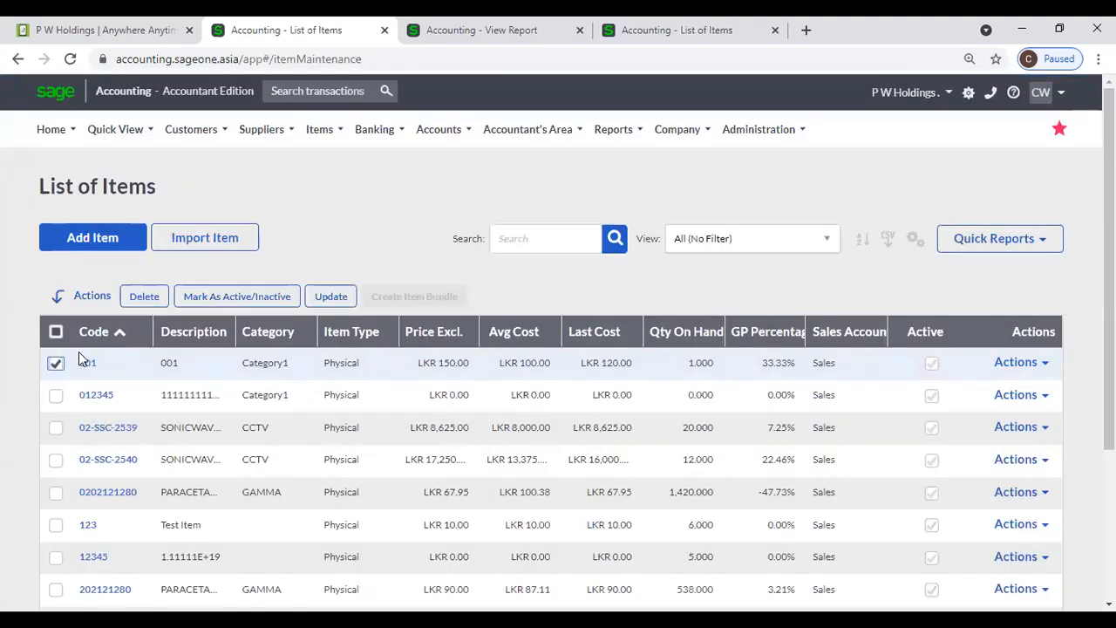
left_click(56, 363)
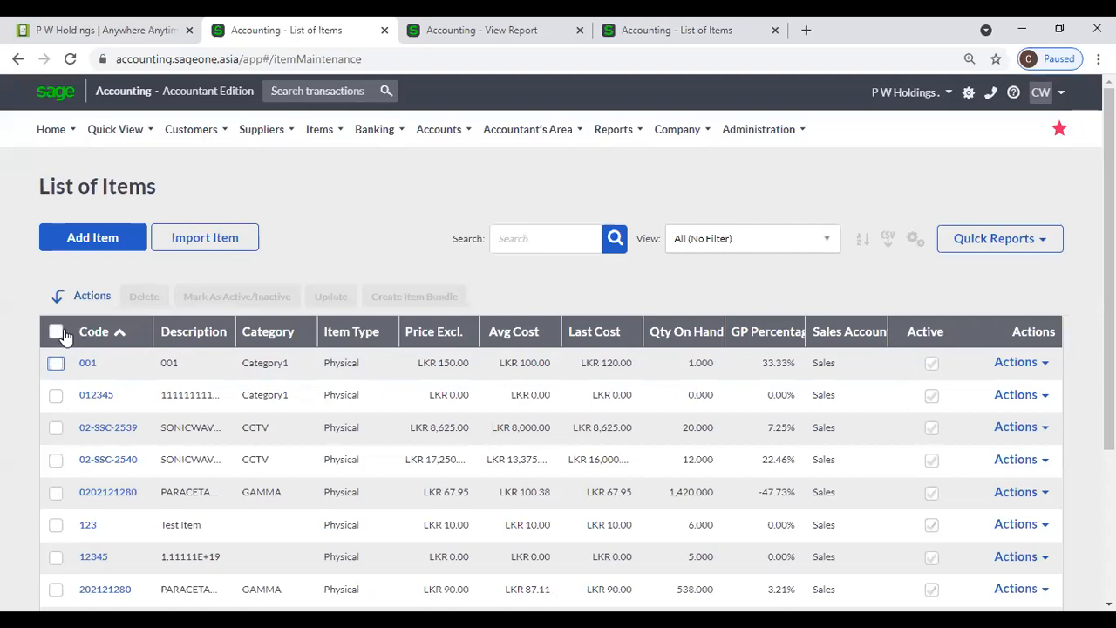
left_click(55, 365)
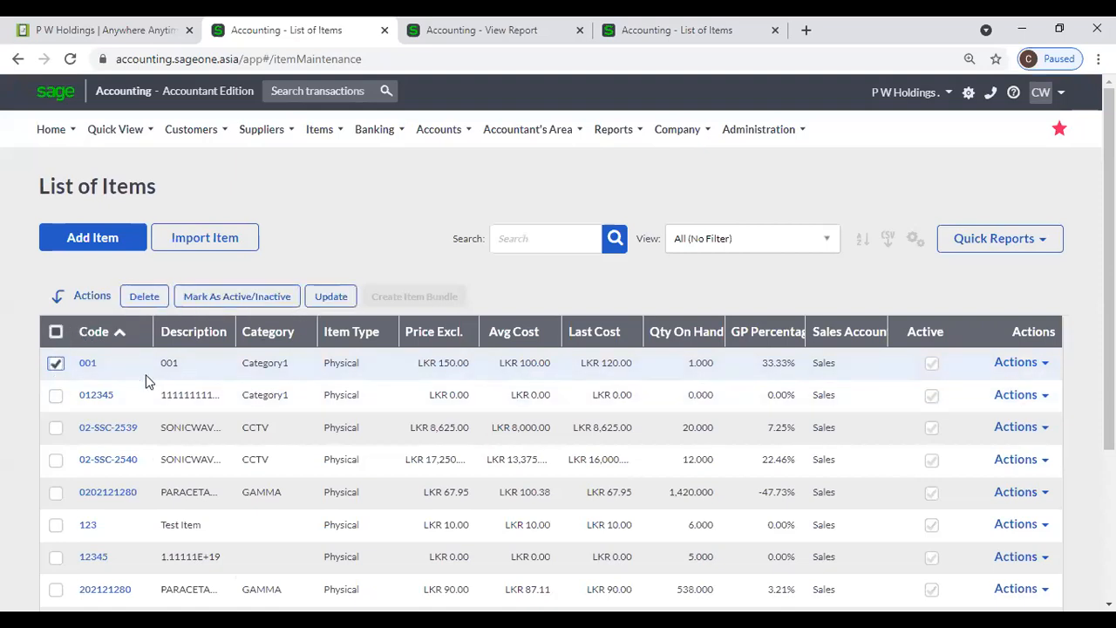
left_click(56, 395)
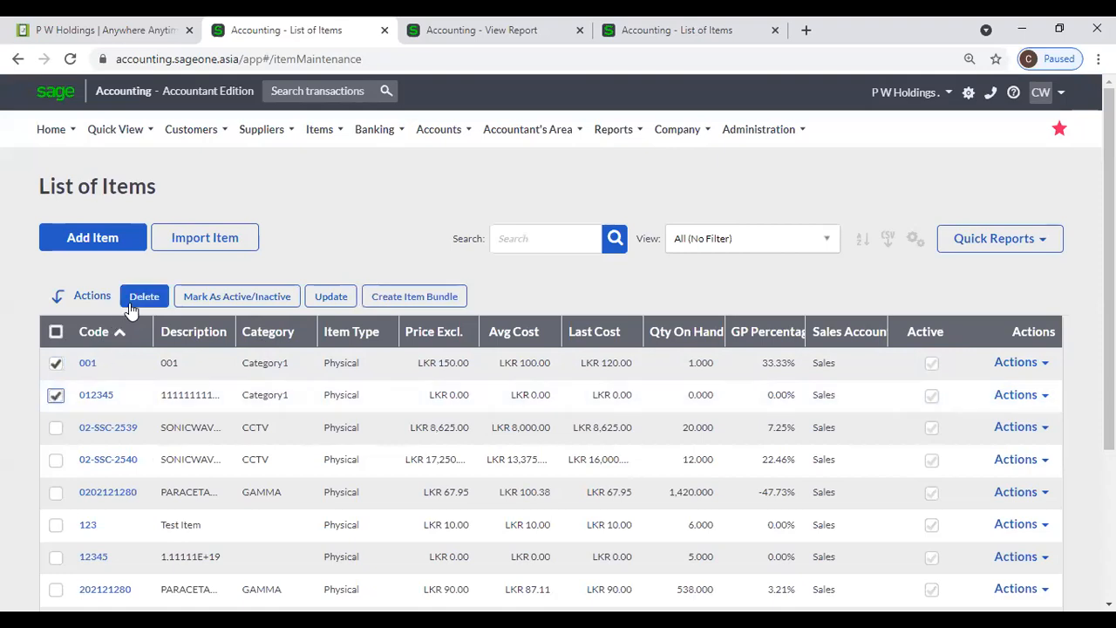
left_click(207, 299)
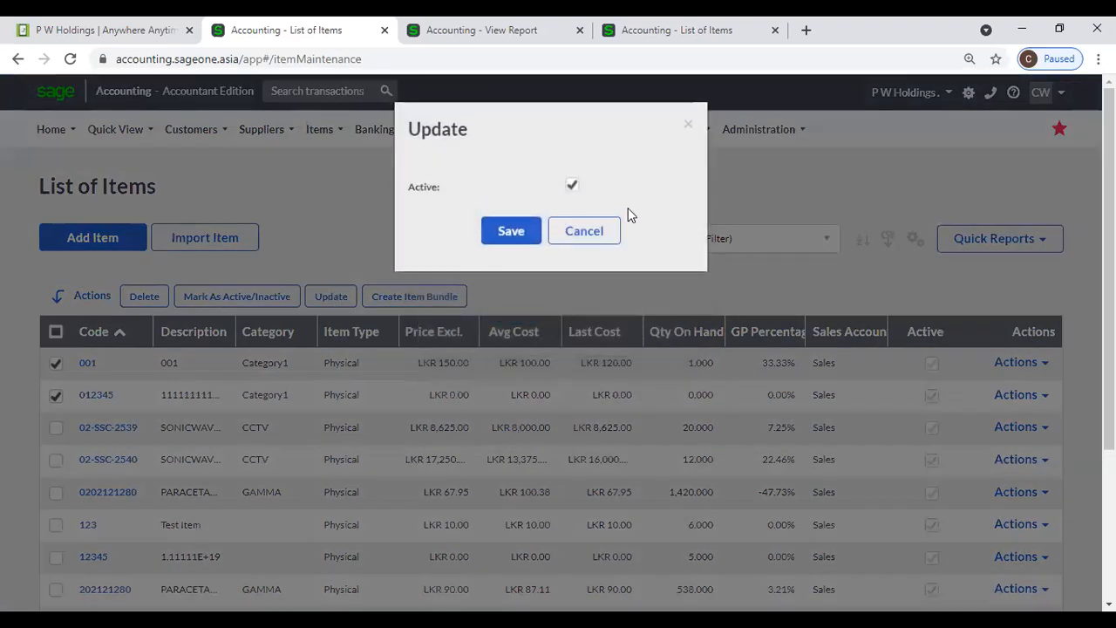
left_click(584, 234)
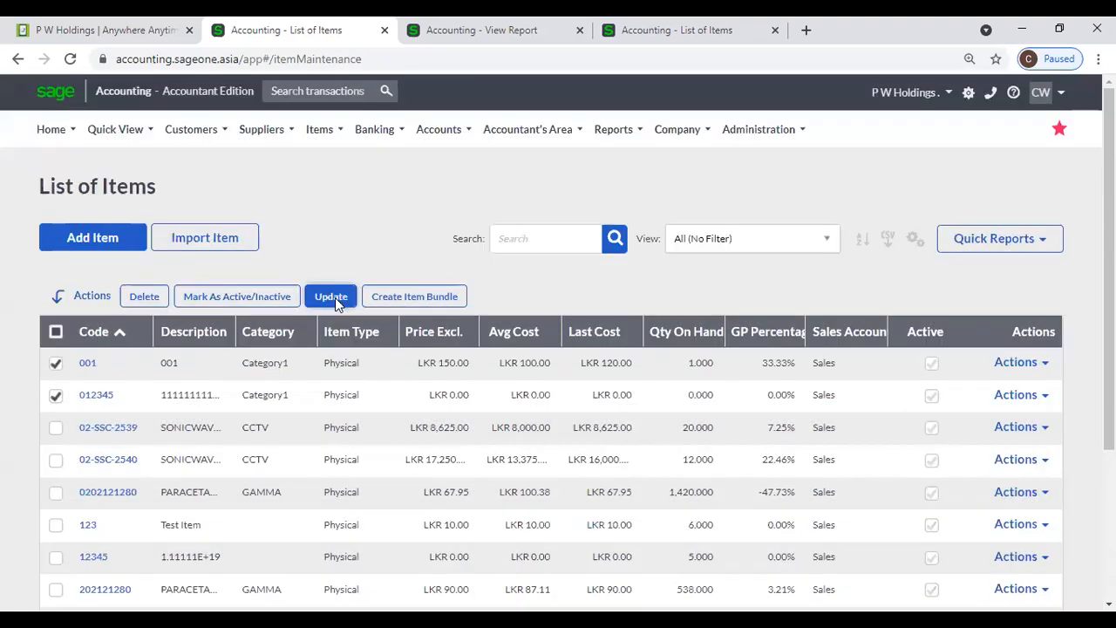
left_click(331, 297)
left_click(606, 192)
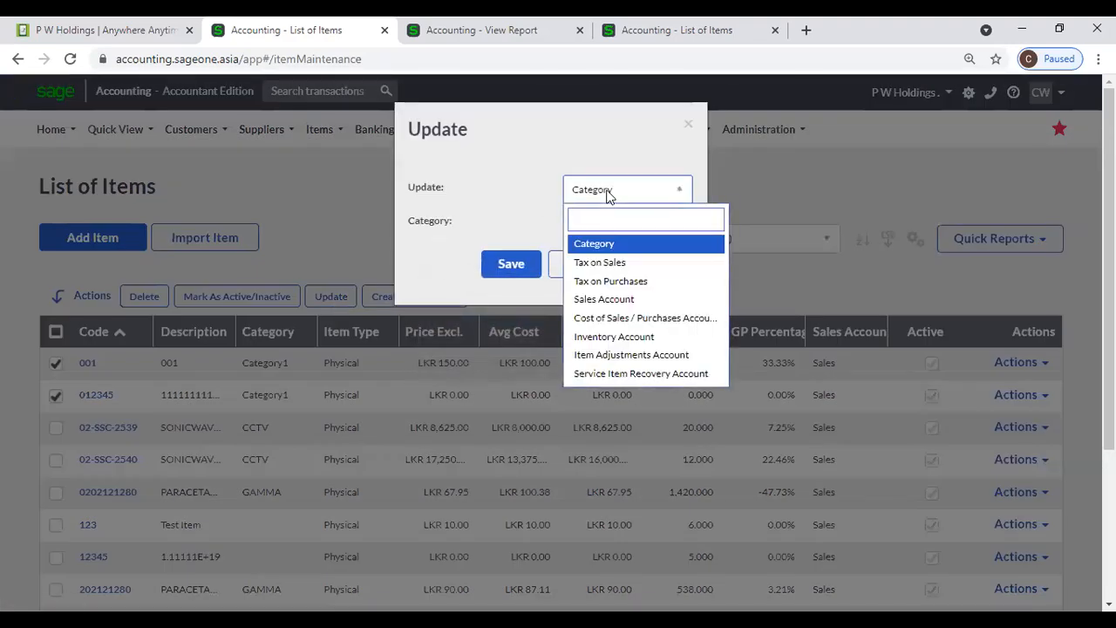
left_click(514, 186)
left_click(589, 264)
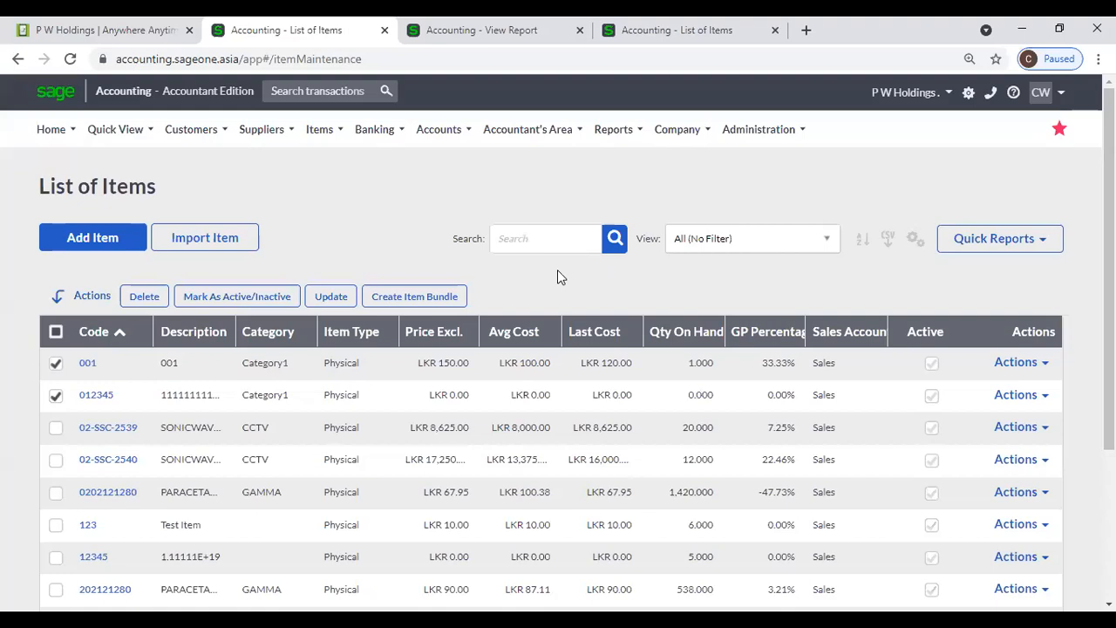
left_click(292, 298)
- Open Items > Lists > Item Categories in both company tabs; the second is empty
mouse_move(305, 140)
mouse_move(325, 192)
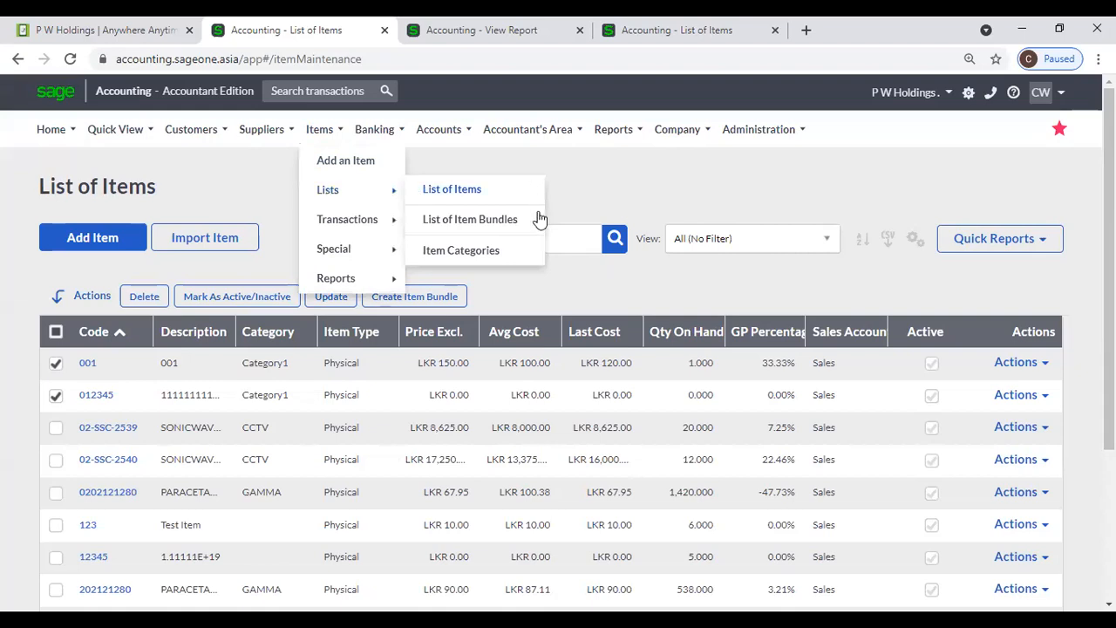
left_click(513, 252)
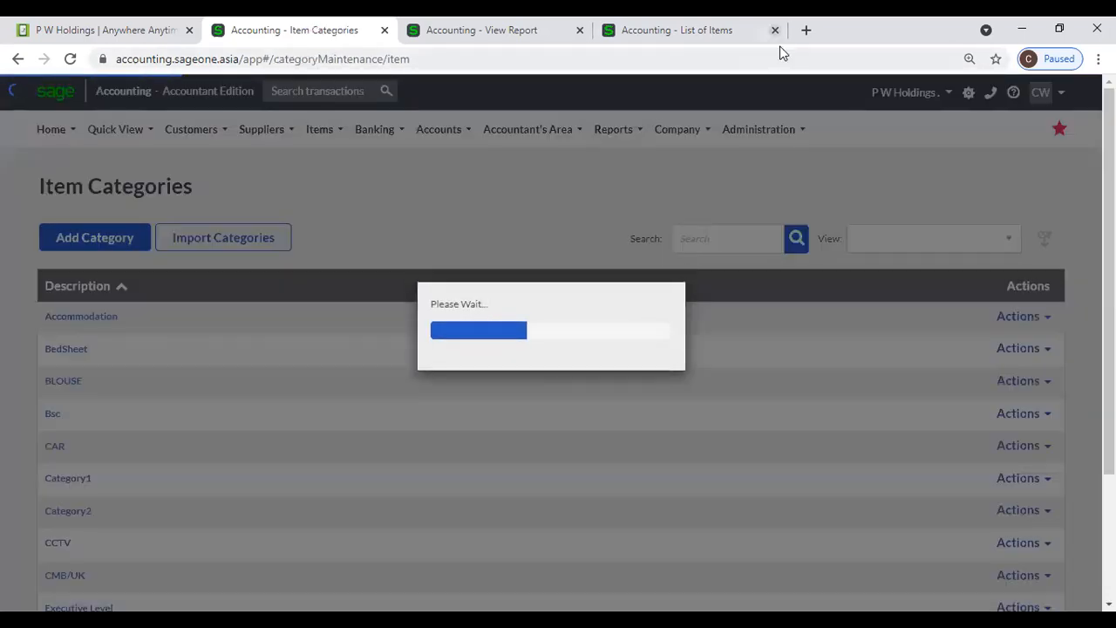
left_click(750, 31)
mouse_move(318, 137)
mouse_move(337, 202)
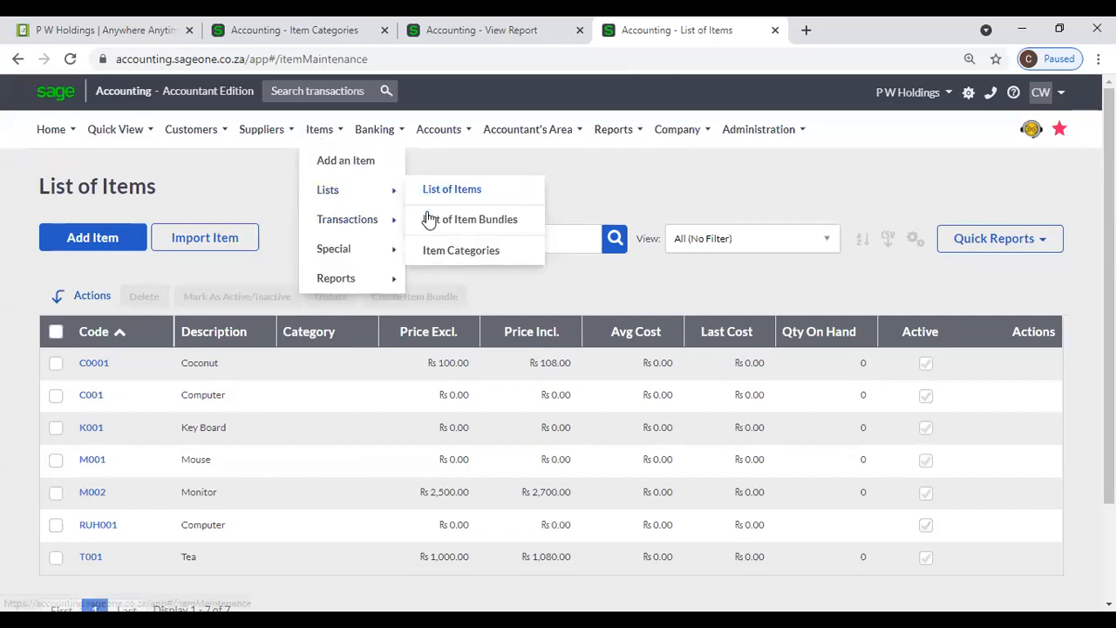
left_click(439, 253)
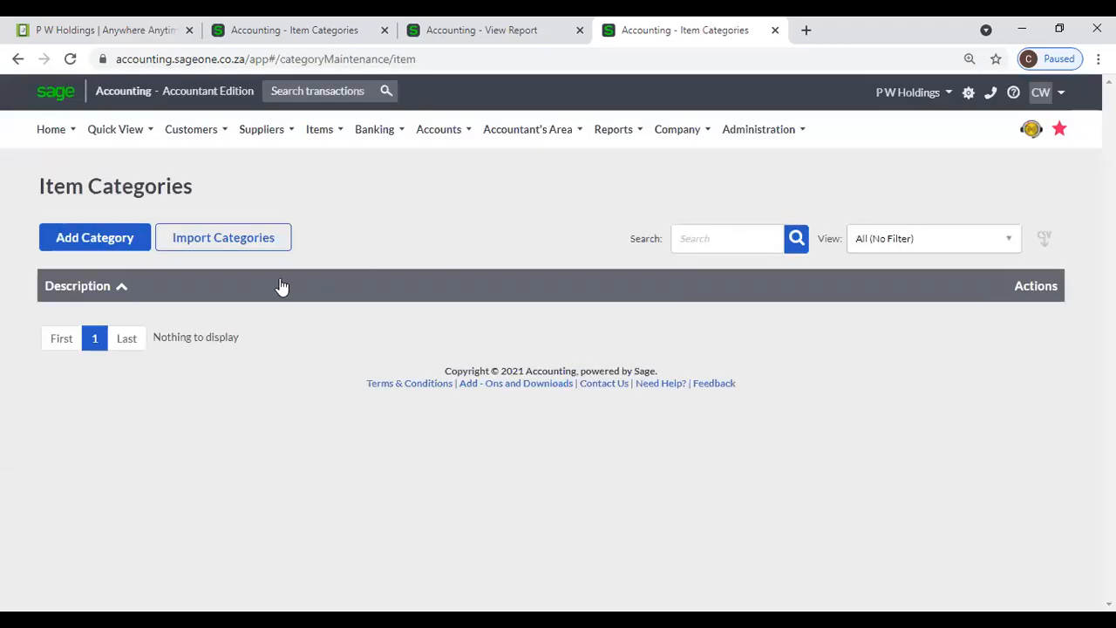
- Create three item categories: IT, Harware, and Hardware
left_click(97, 243)
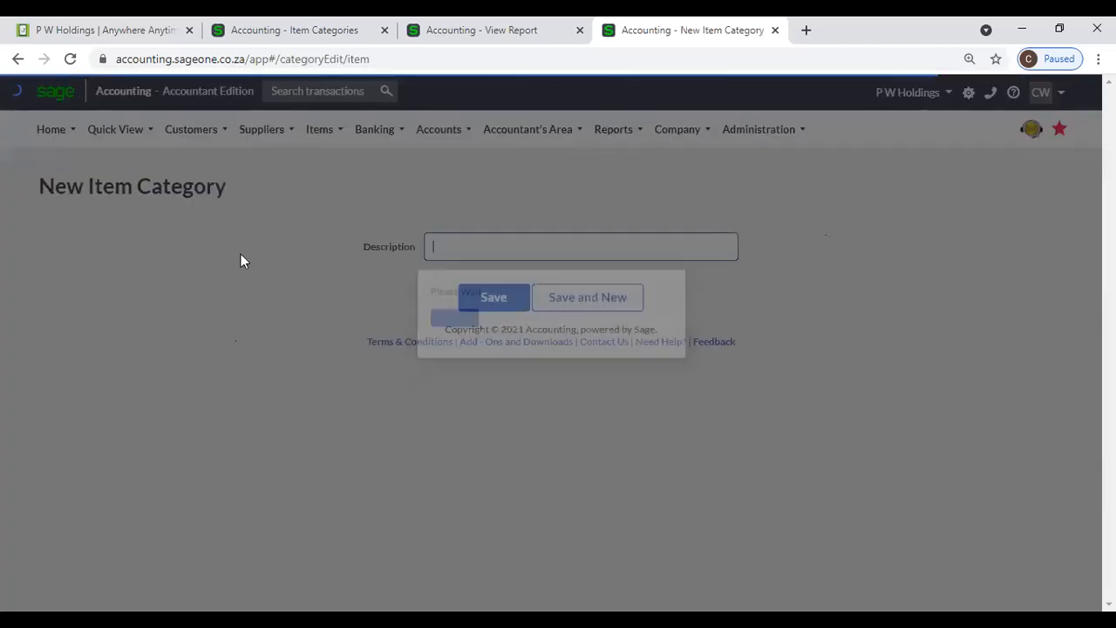
type("IT")
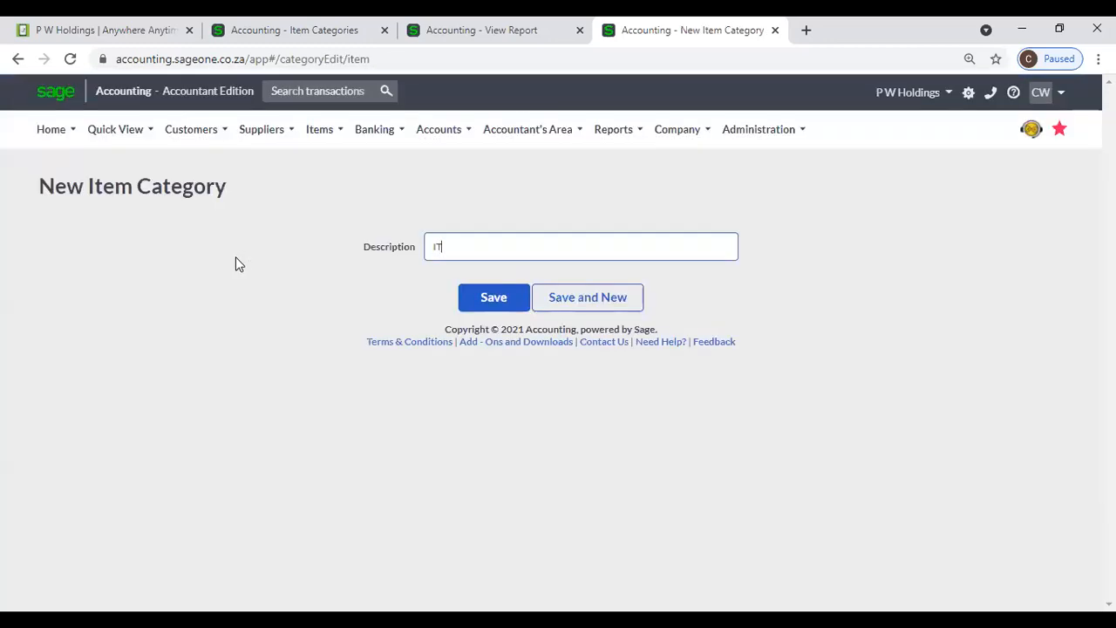
left_click(492, 301)
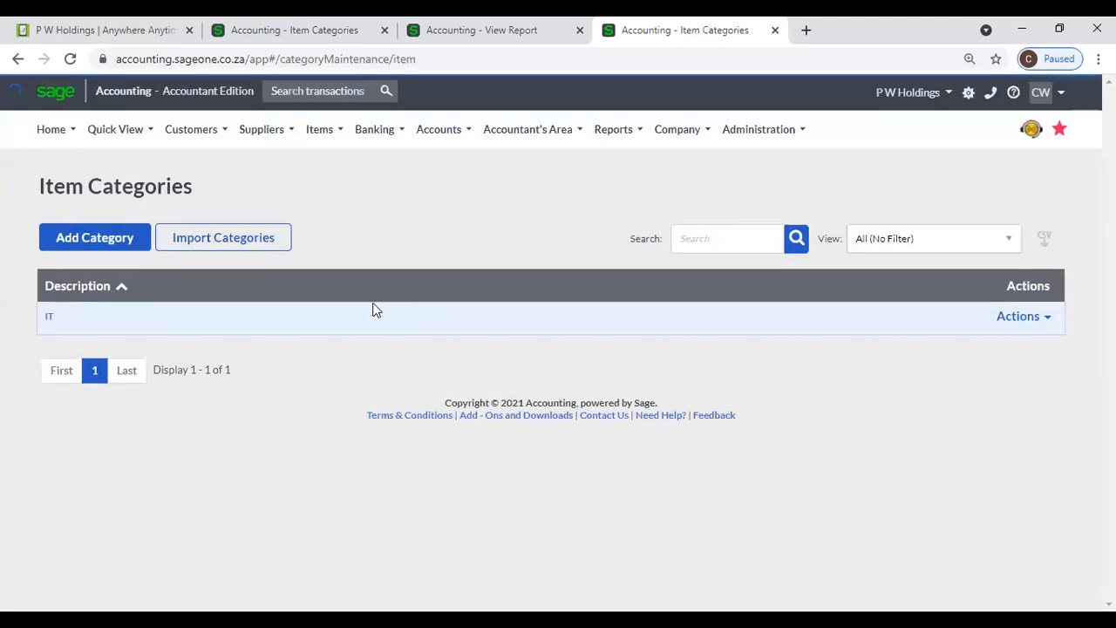
left_click(84, 247)
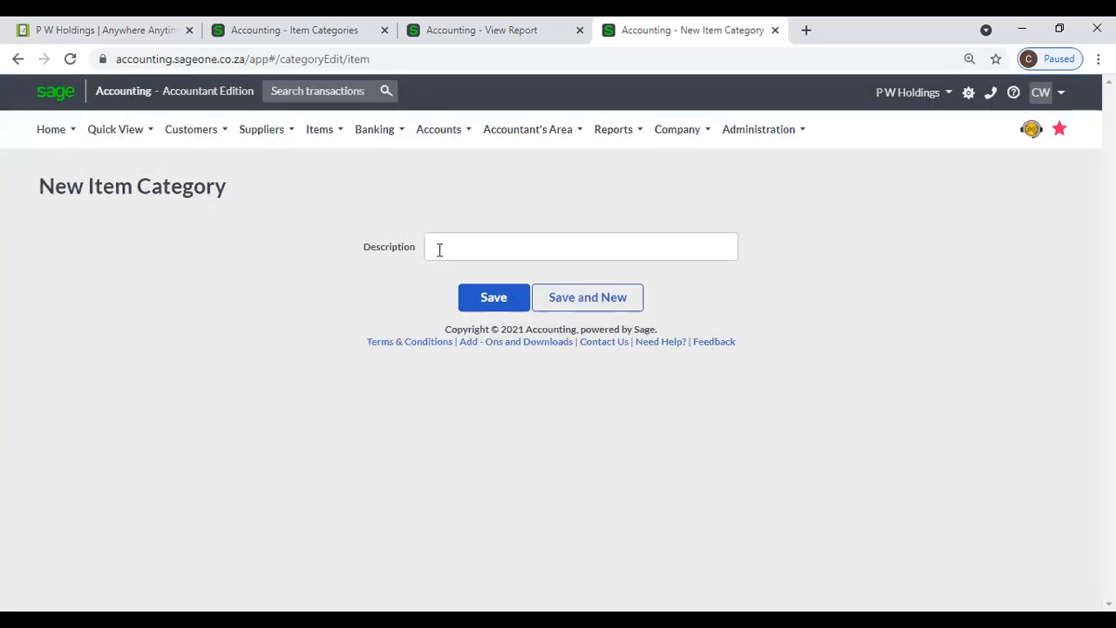
left_click(474, 237)
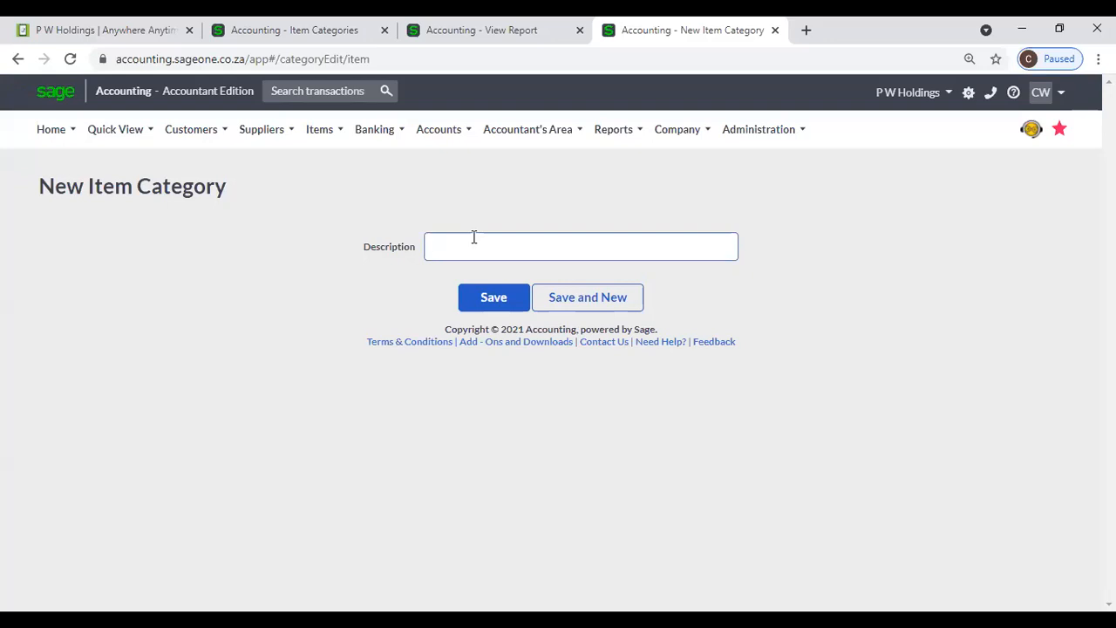
type("Harware")
left_click(476, 297)
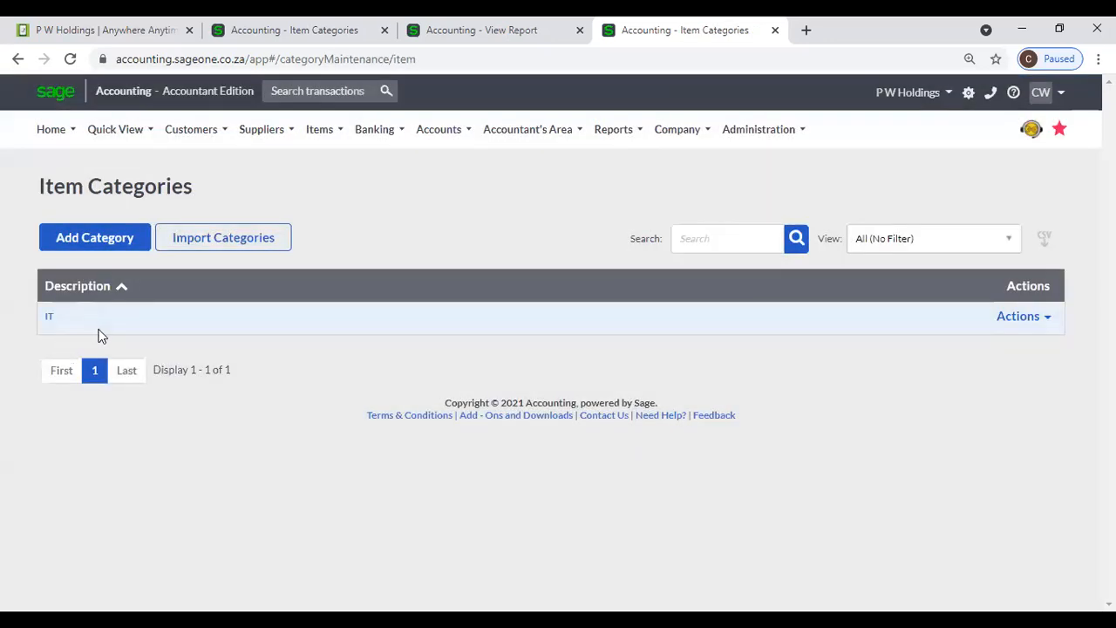
left_click(90, 238)
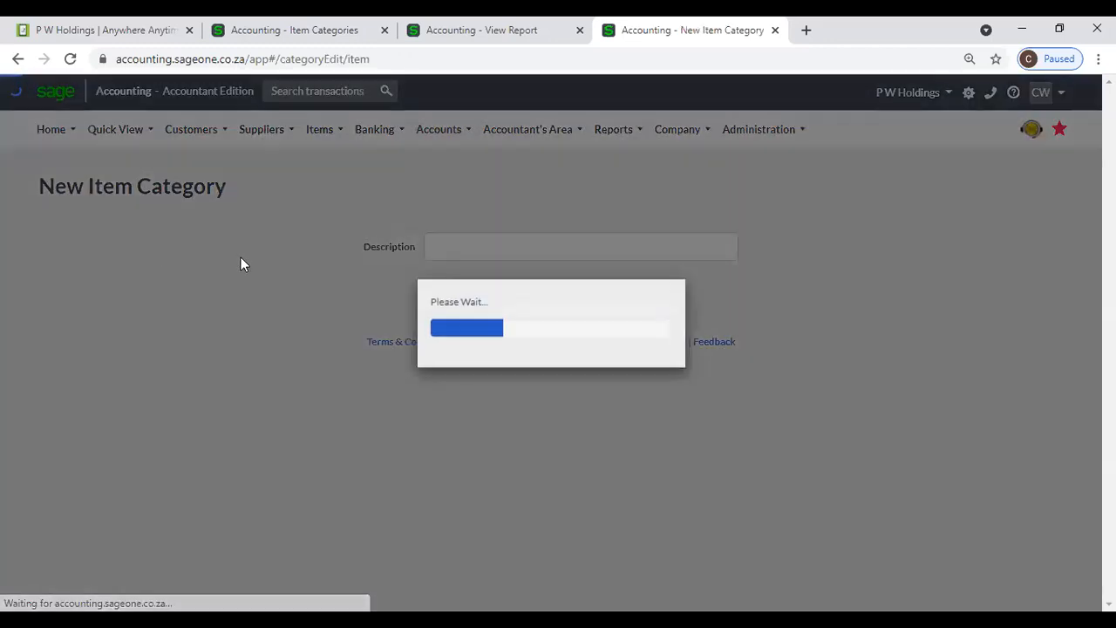
type("Hardware")
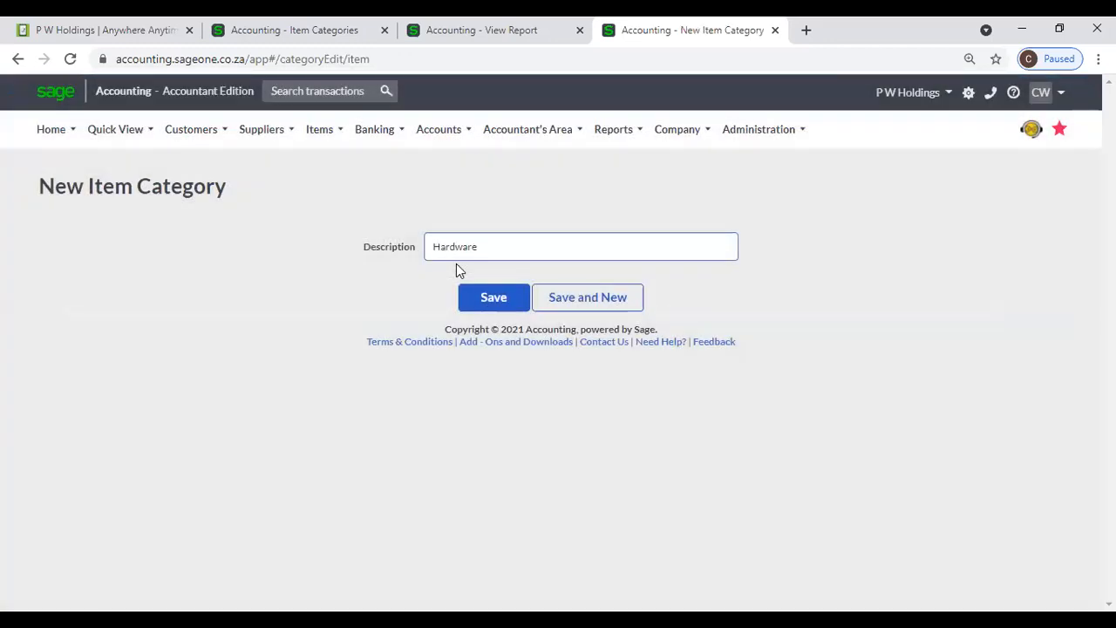
left_click(498, 296)
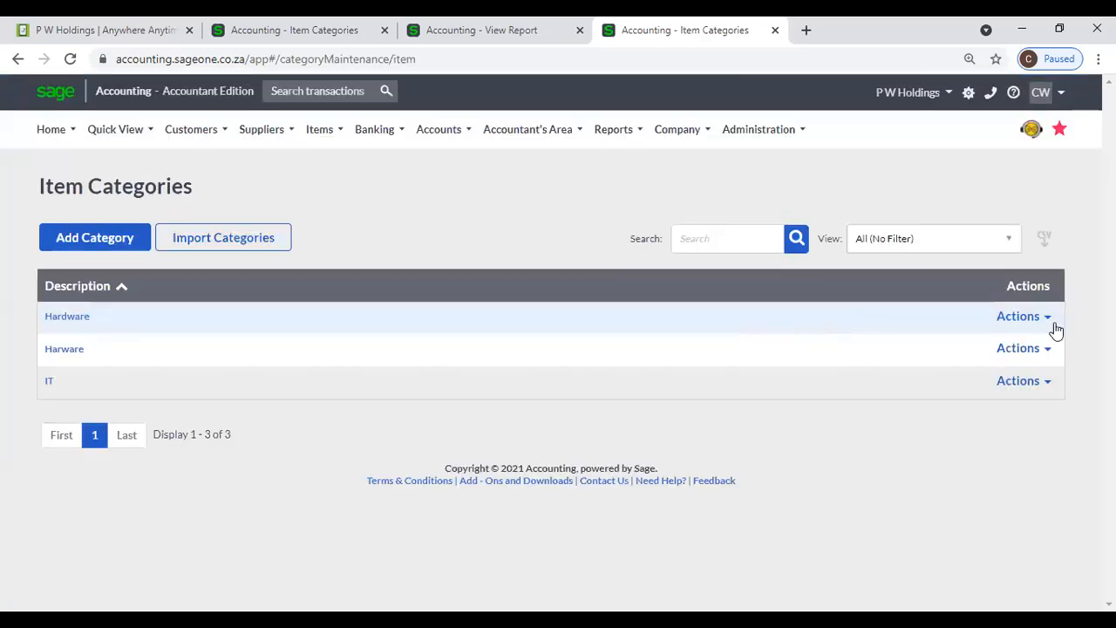
- Delete the Harware category from its Actions menu, confirming with Yes
left_click(1045, 351)
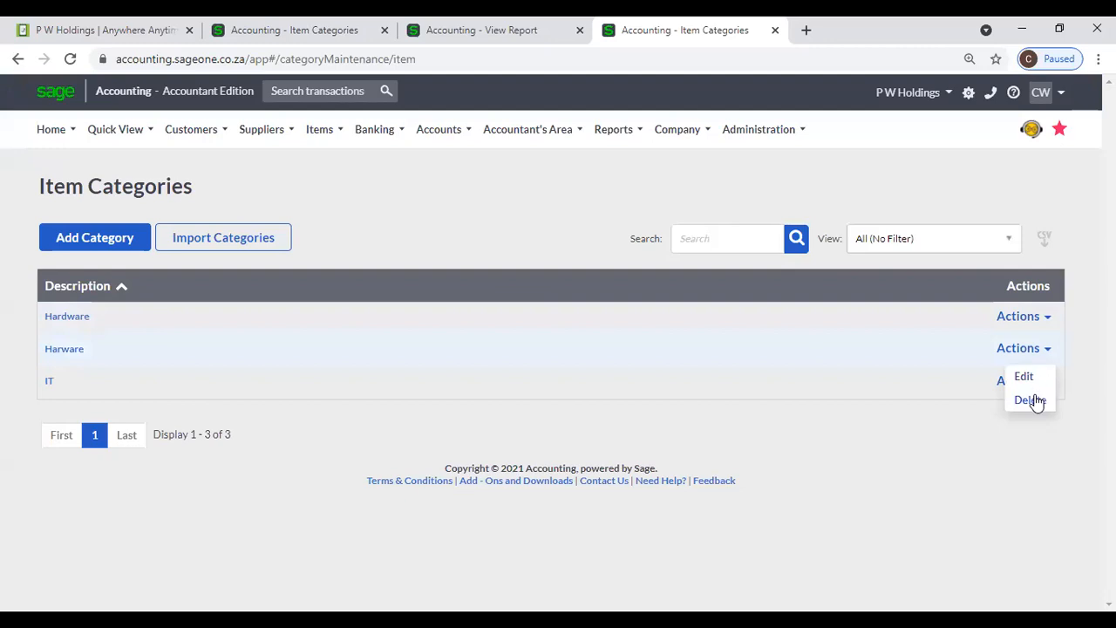
left_click(1030, 400)
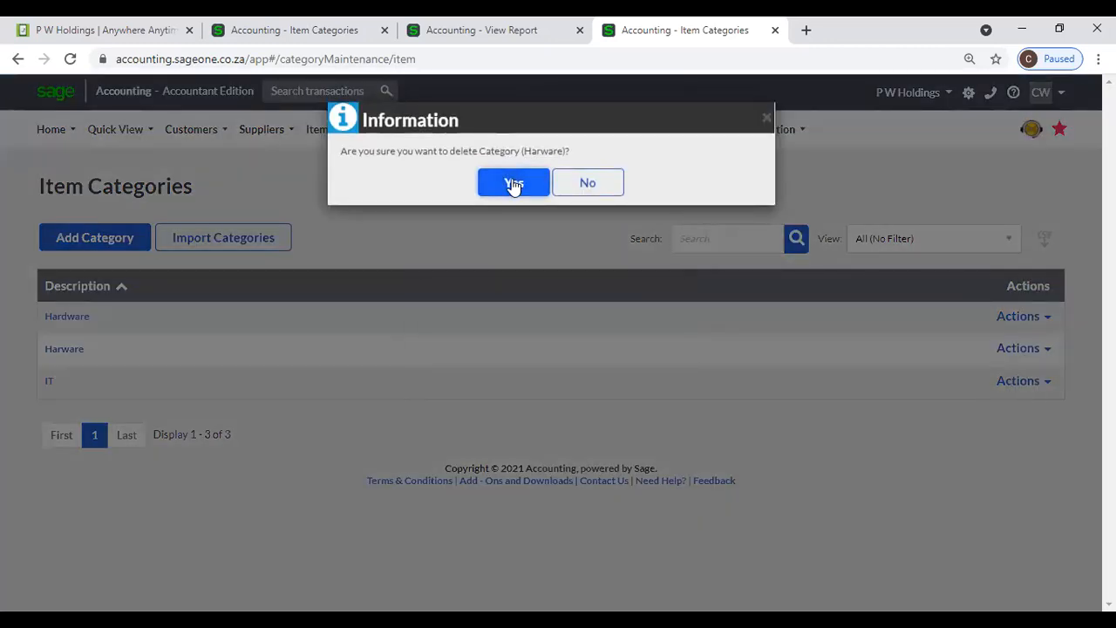
left_click(514, 183)
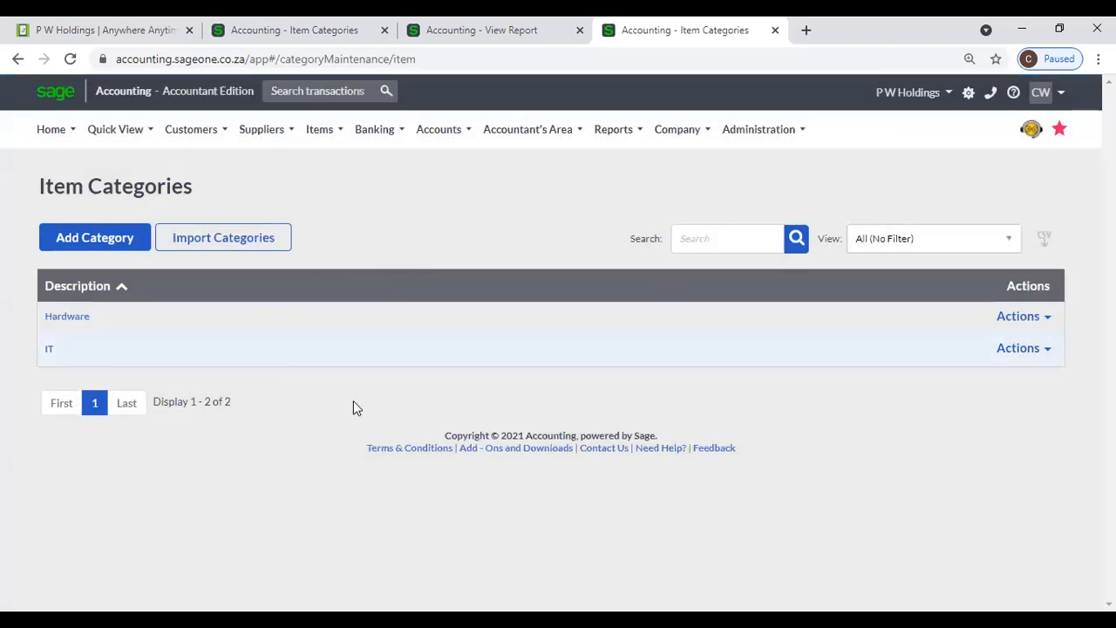
left_click(1040, 317)
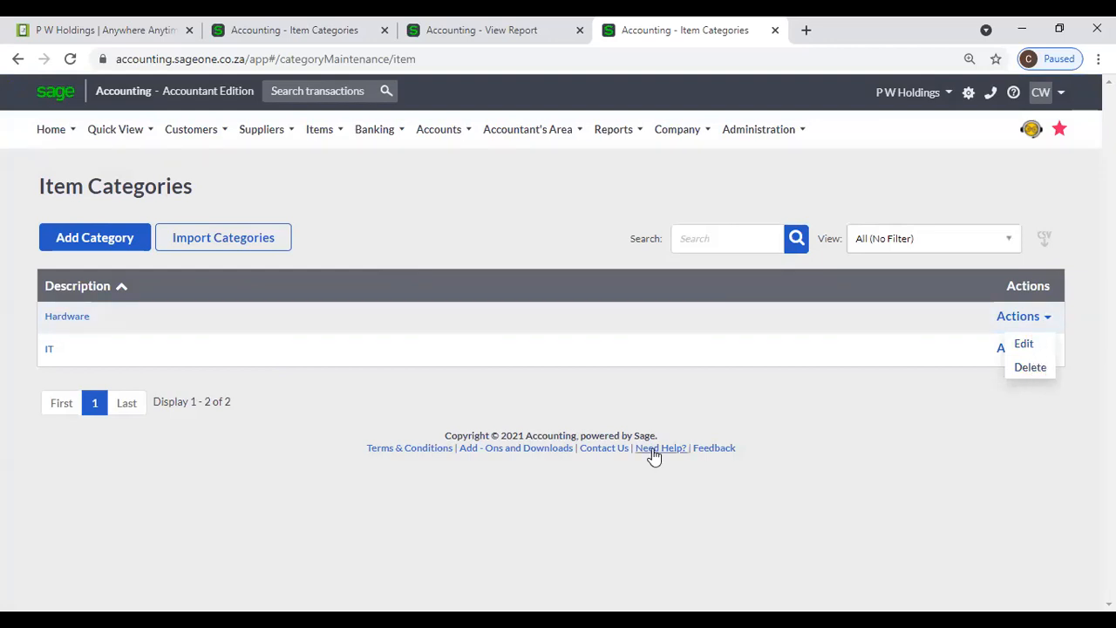
left_click(780, 449)
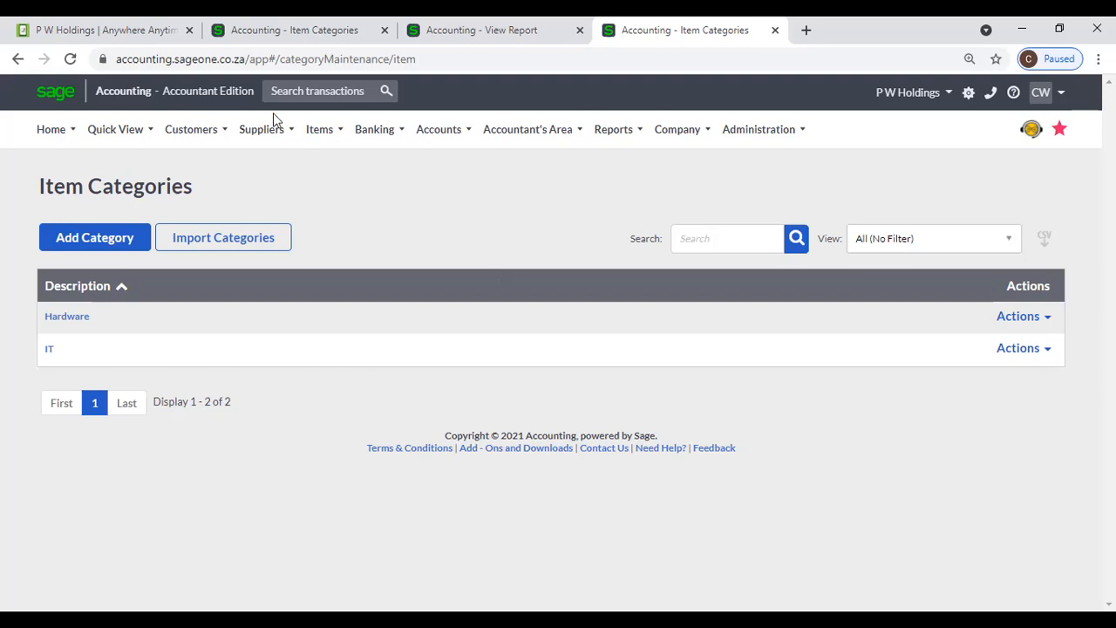
- Open Items > Lists > List of Item Bundles, which holds no bundles yet
mouse_move(328, 146)
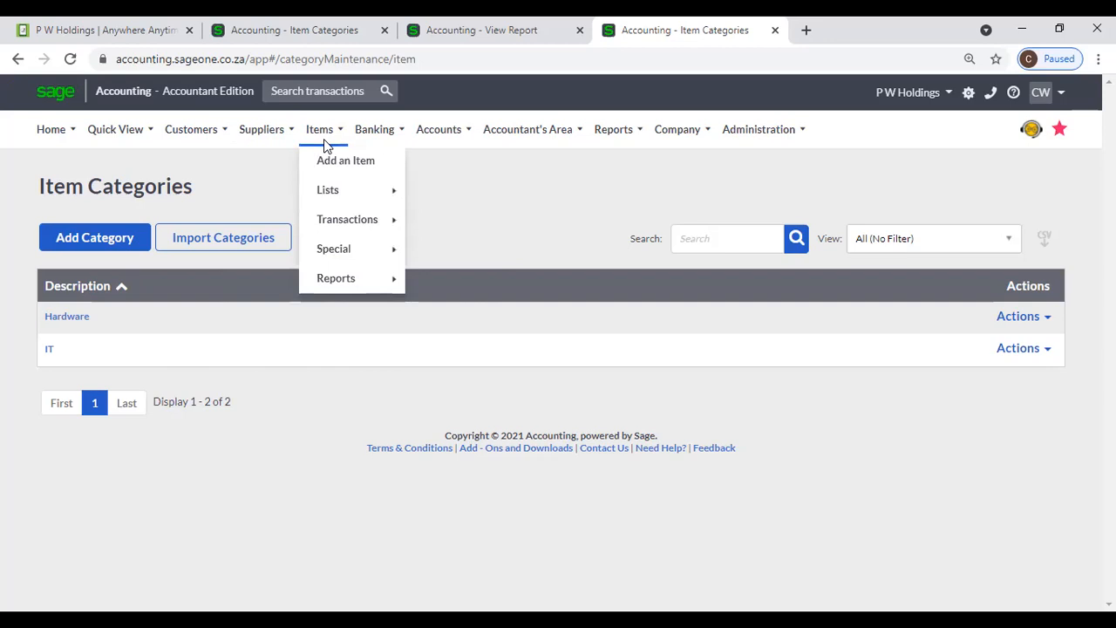
mouse_move(342, 196)
left_click(496, 219)
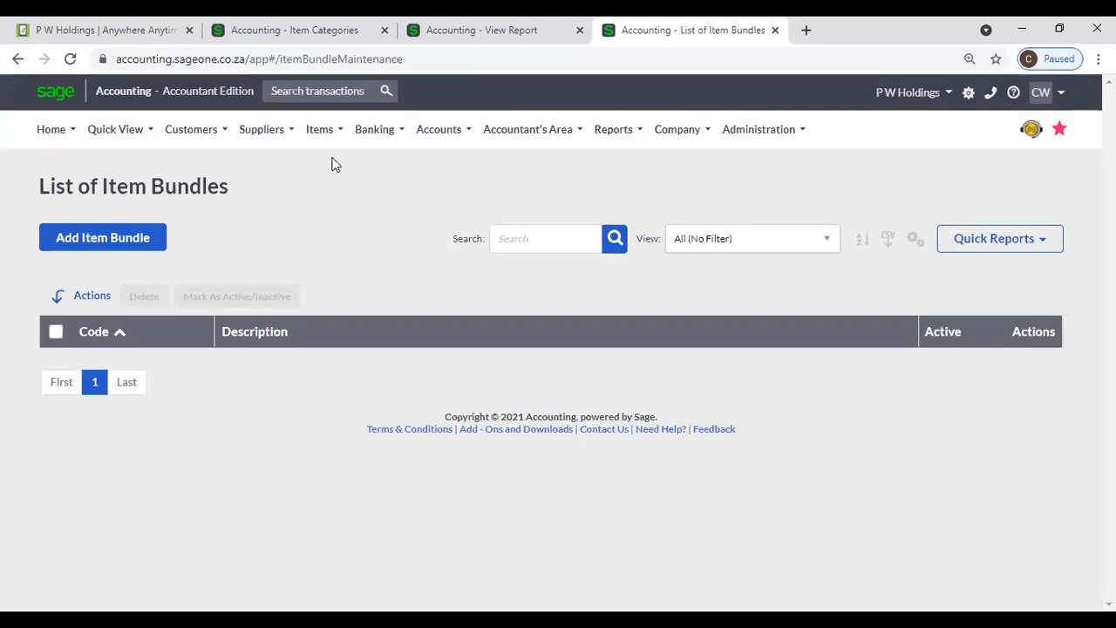
left_click(319, 132)
mouse_move(331, 195)
- In the second company tab, open the item bundle list showing B001, COM, COM001 and HILTON
mouse_move(203, 150)
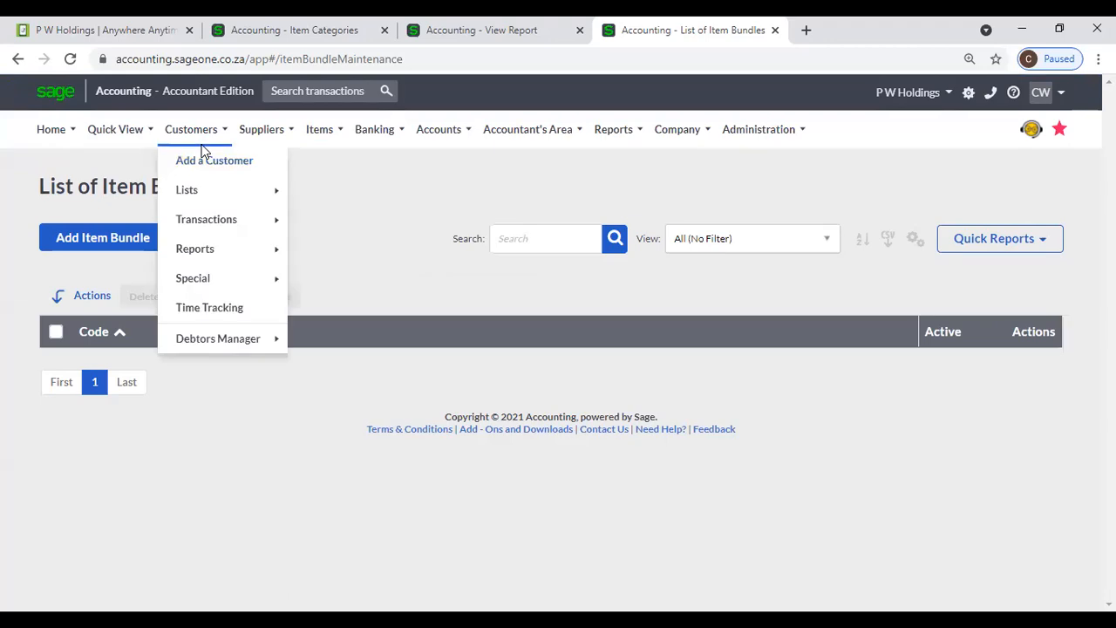
mouse_move(203, 196)
left_click(235, 30)
mouse_move(172, 131)
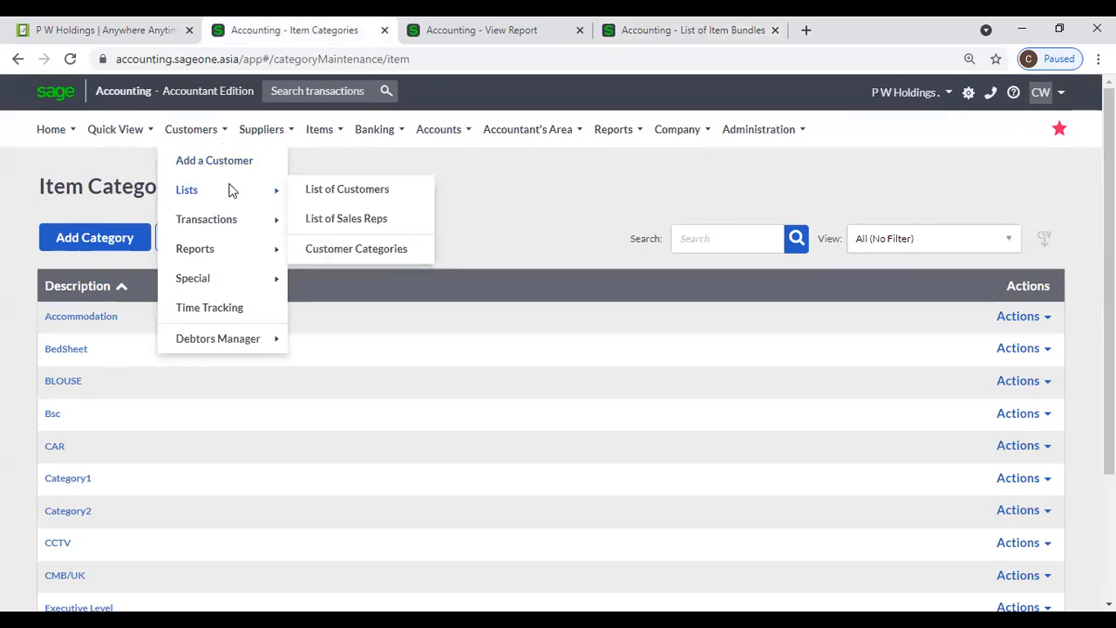
mouse_move(280, 133)
mouse_move(319, 140)
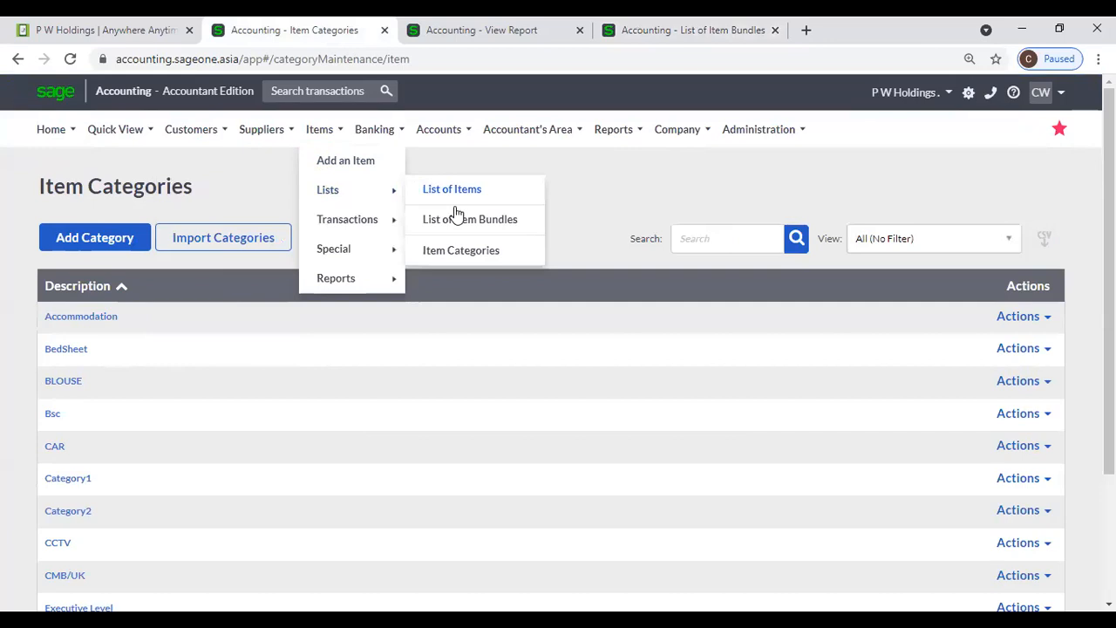
left_click(464, 225)
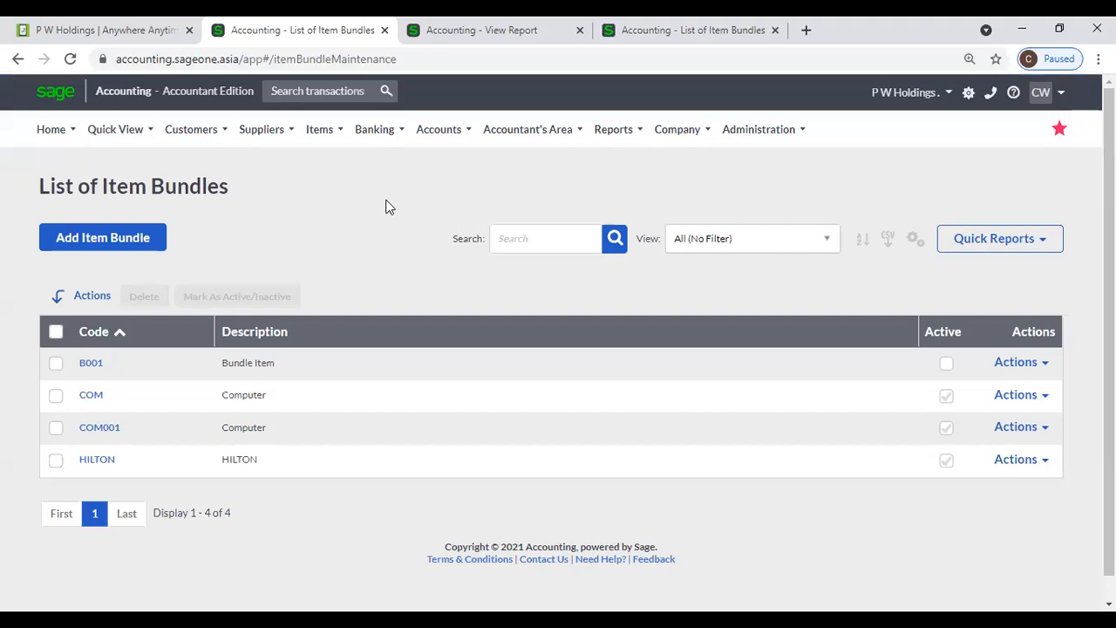
- Start a new quote from Customers > Transactions > Customer Quotes
mouse_move(204, 140)
mouse_move(209, 189)
mouse_move(211, 209)
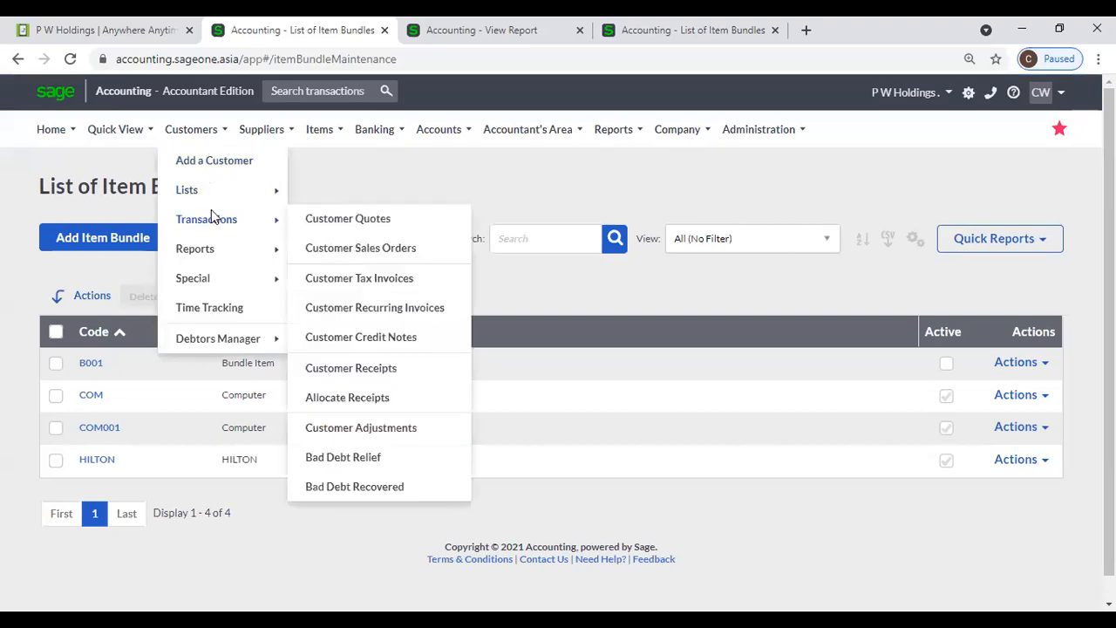
left_click(331, 218)
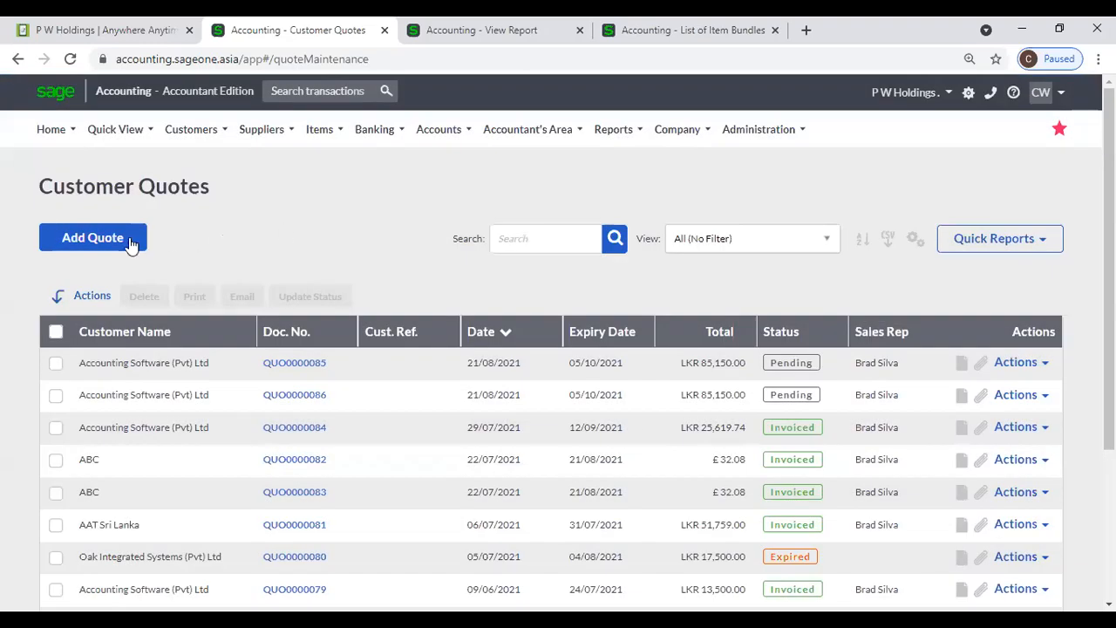
left_click(90, 244)
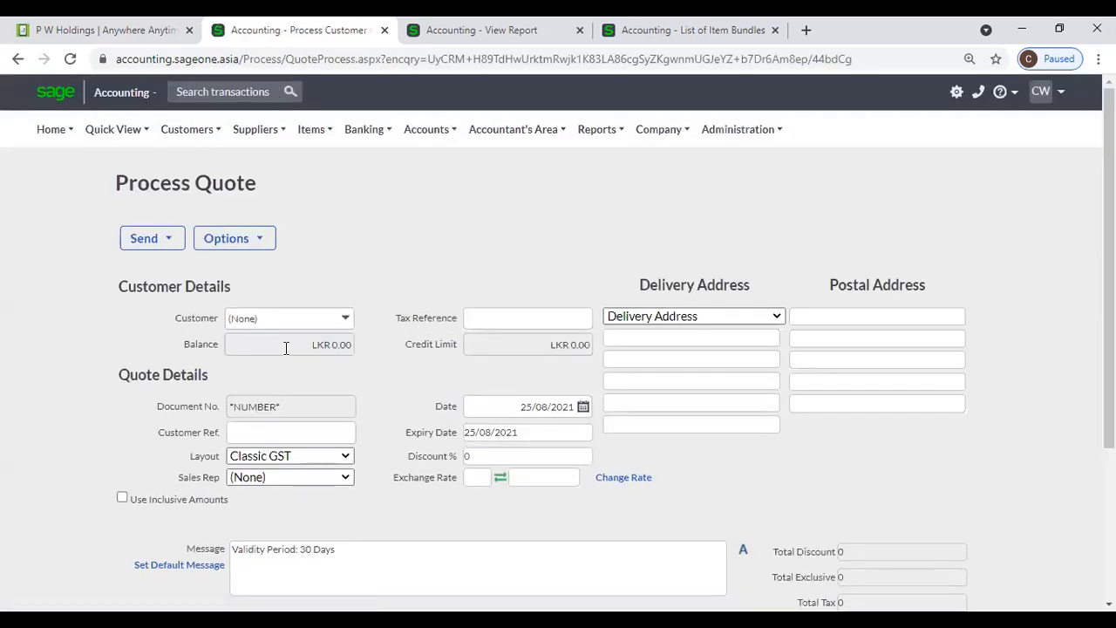
- Make the first quote line a Bundle line with the COM001 Computer bundle, accepting the price warning
scroll(286, 348, "down", 3)
left_click(170, 353)
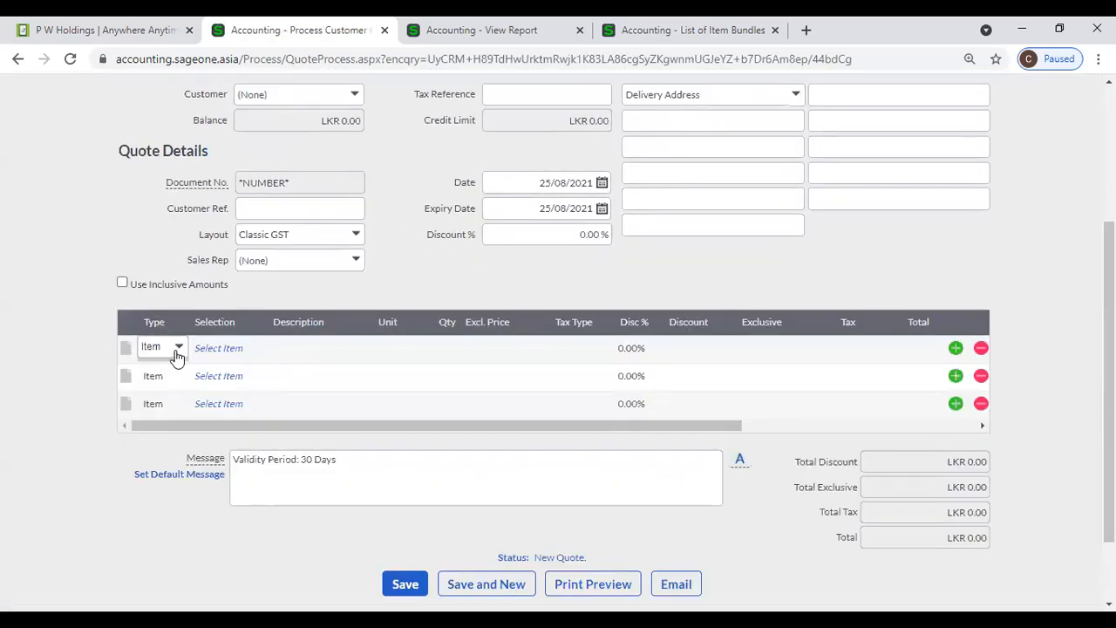
left_click(177, 353)
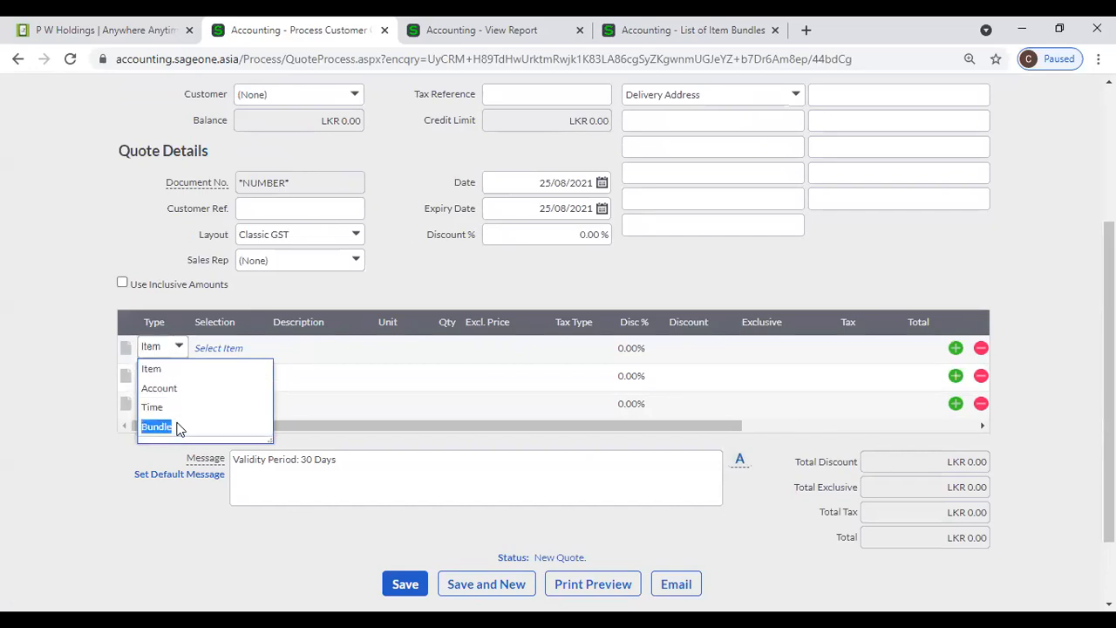
left_click(157, 427)
type("c")
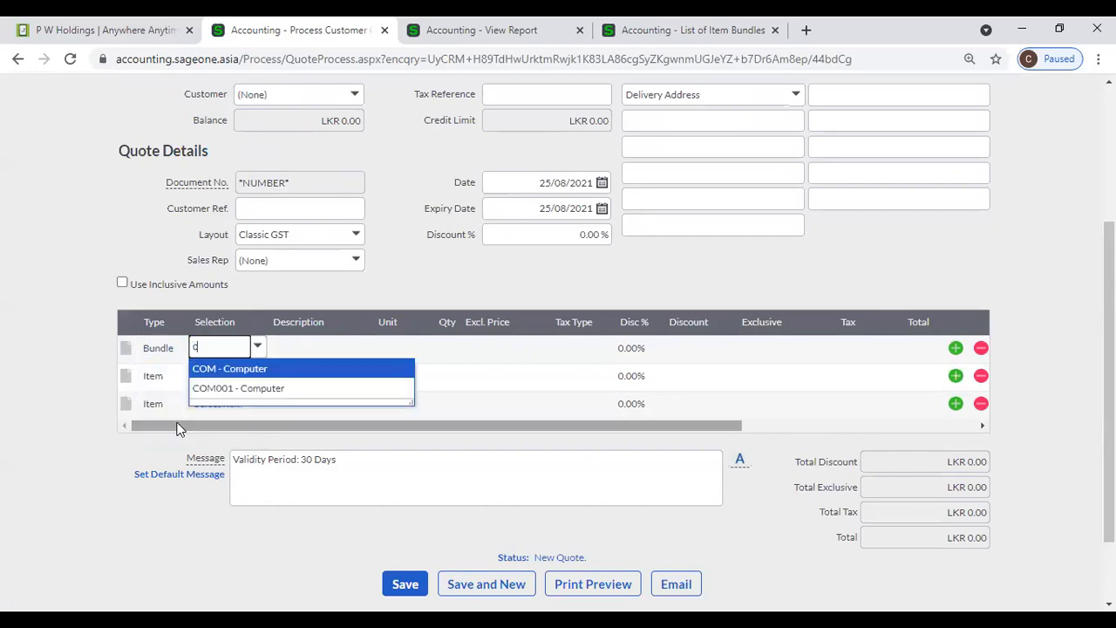
left_click(364, 389)
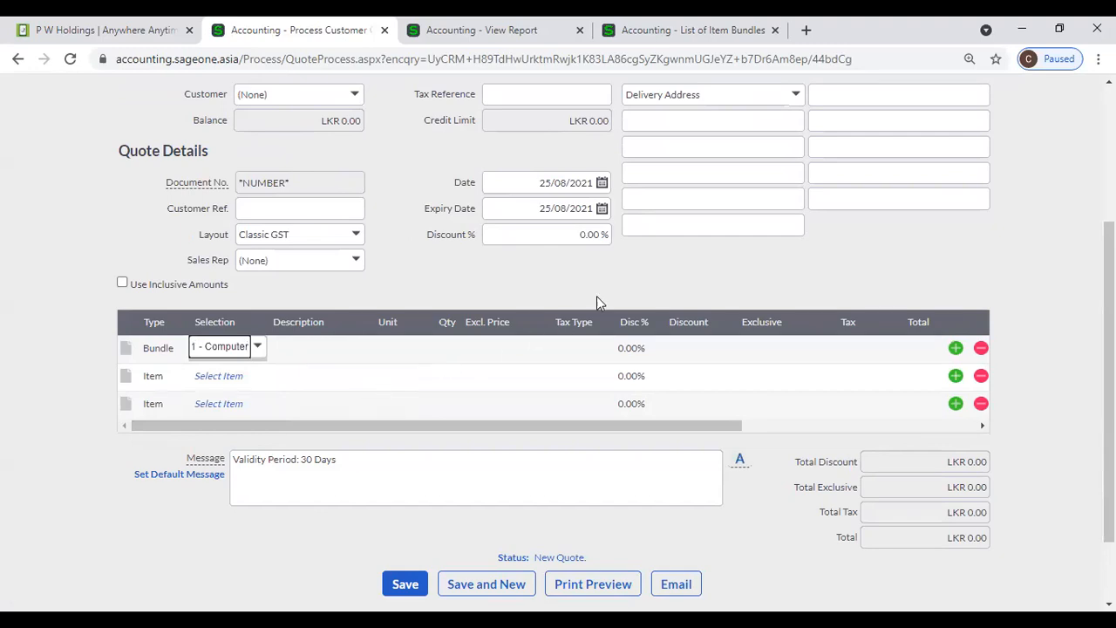
left_click(494, 348)
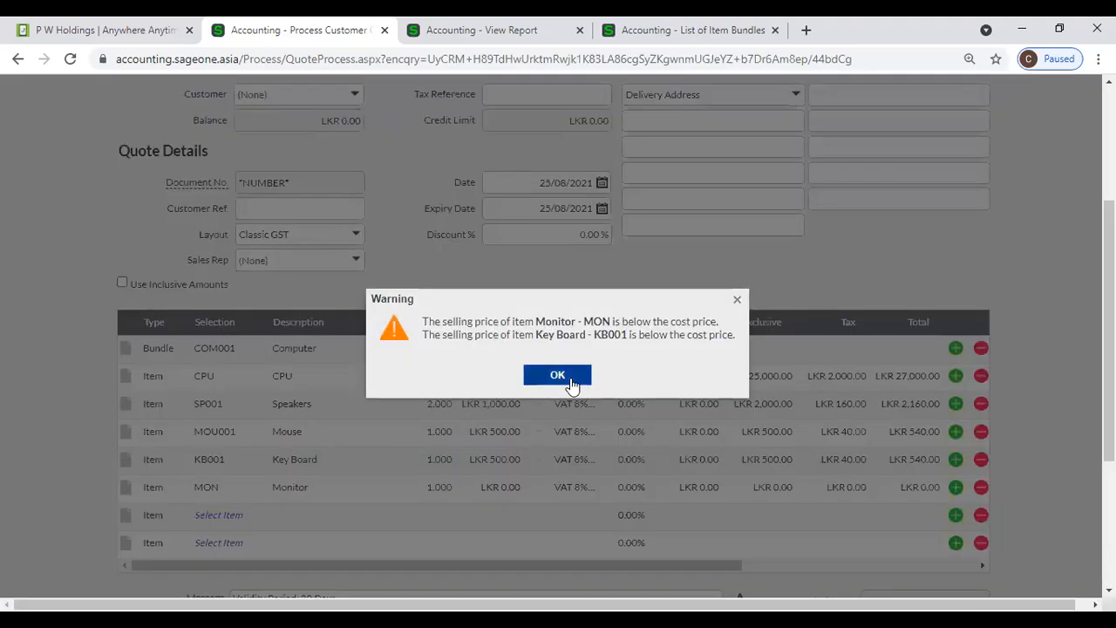
left_click(555, 373)
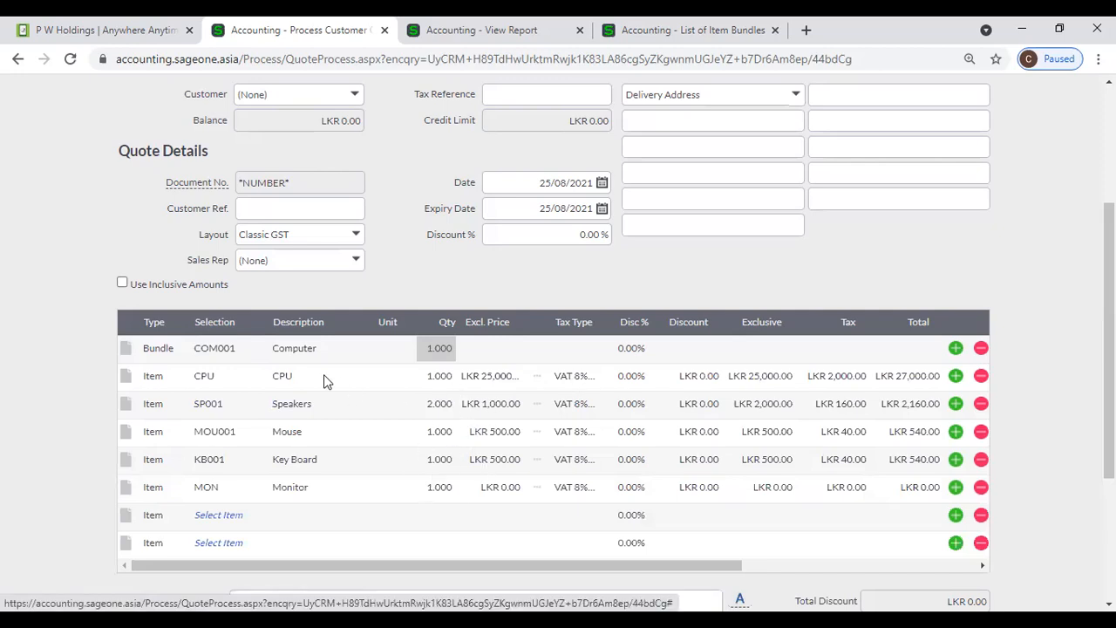
- Switch the line to the COM Computer bundle, expanding into CPU, Monitor, Mouse, Key Board and Speakers
left_click(224, 353)
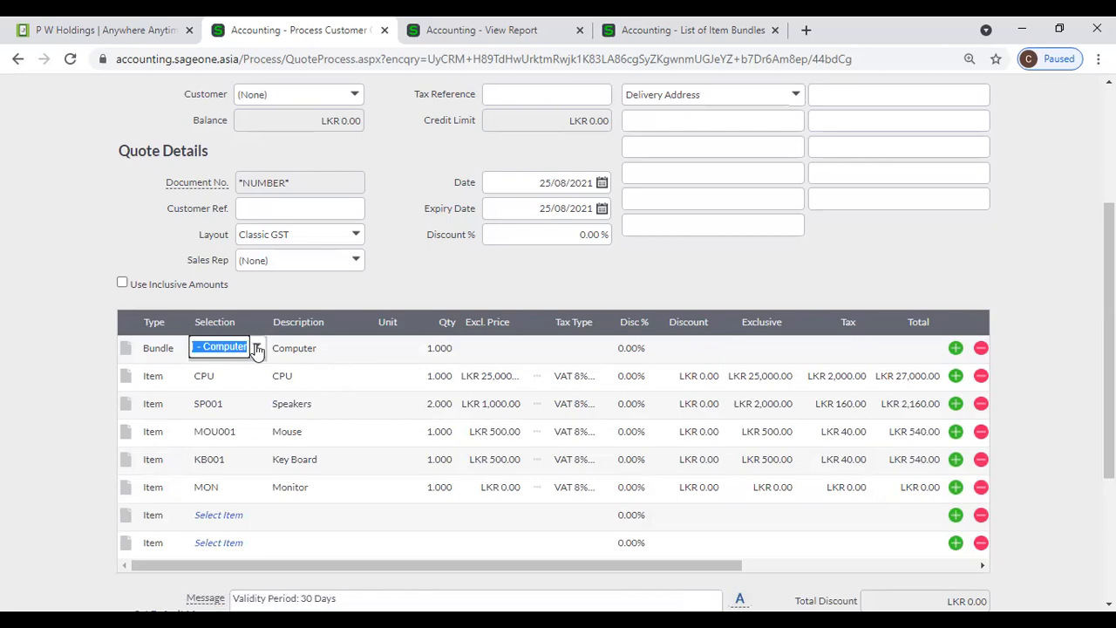
left_click(259, 348)
left_click(264, 370)
left_click(407, 346)
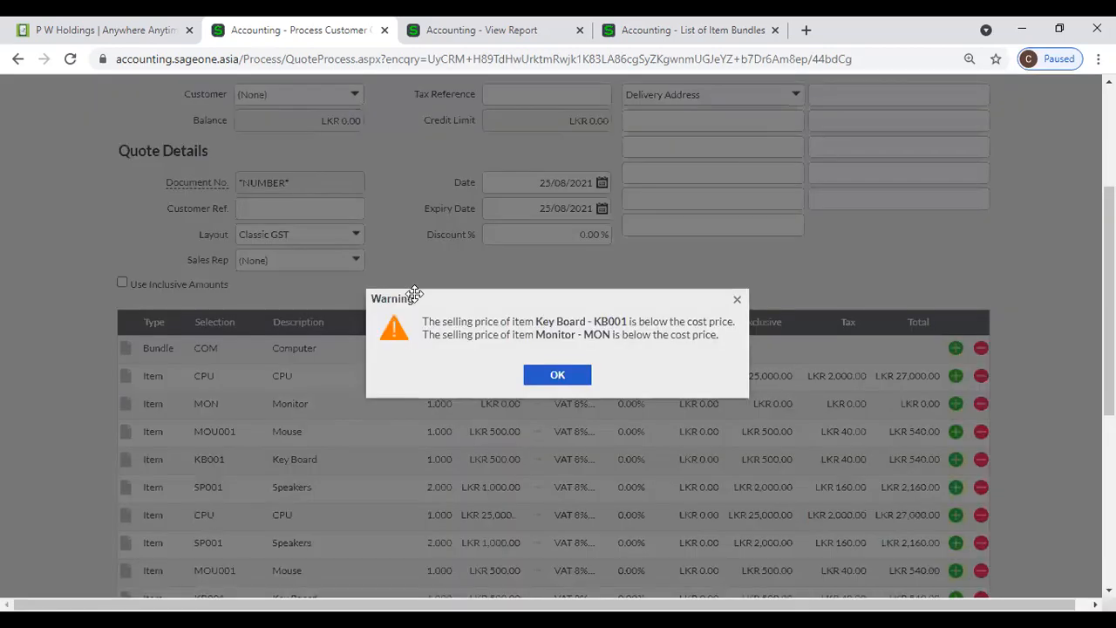
left_click(566, 375)
left_click(438, 356)
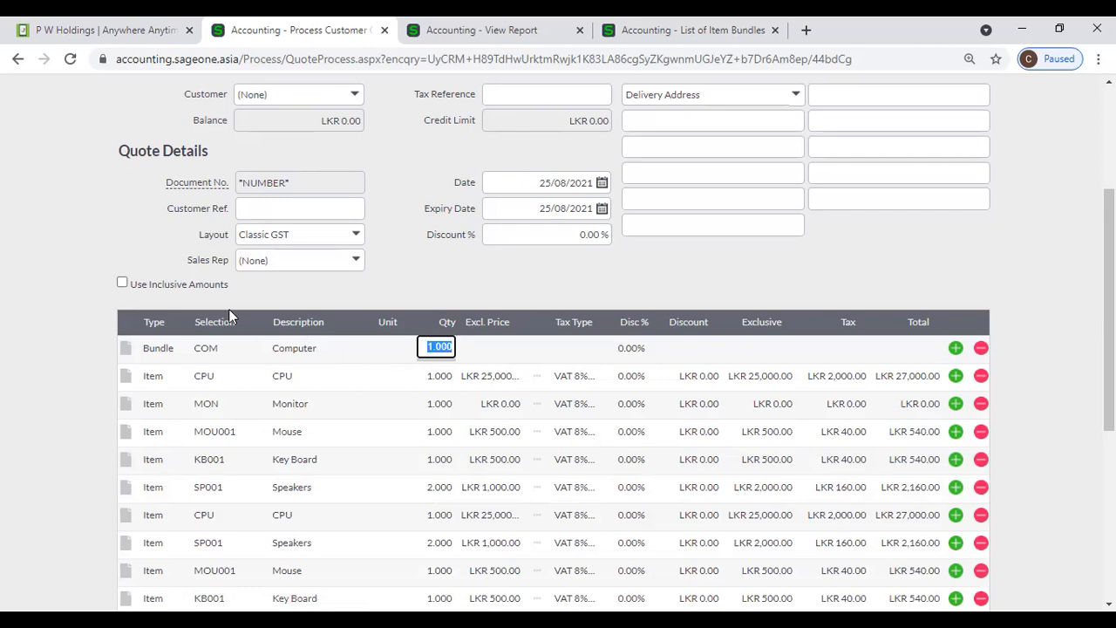
scroll(229, 316, "up", 3)
- Discard the unsaved quote and start a fresh customer quote
mouse_move(192, 145)
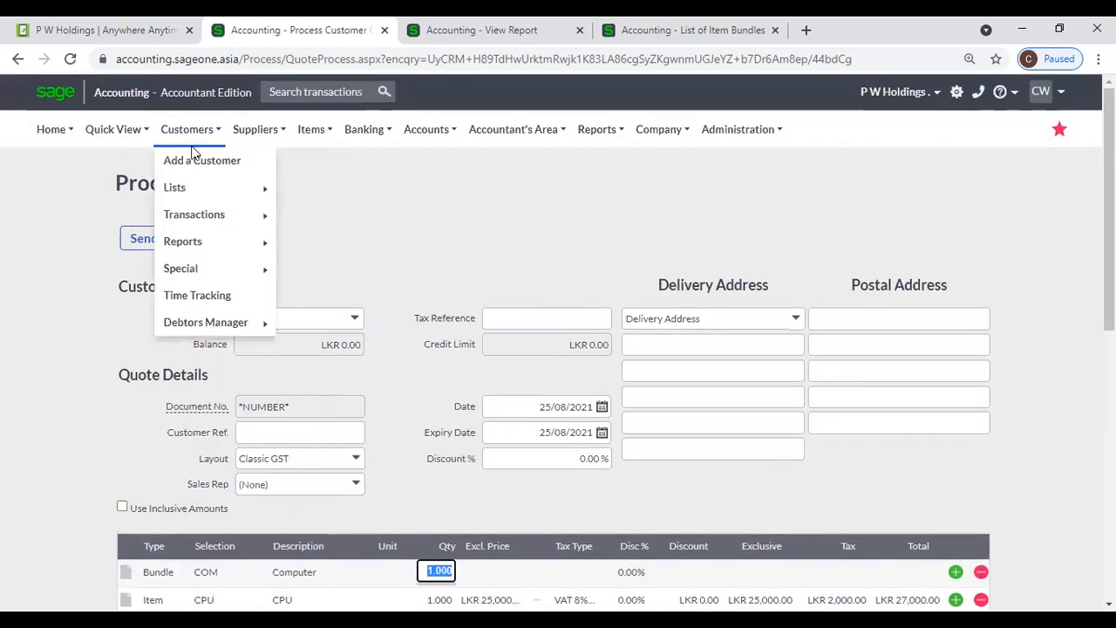
mouse_move(200, 219)
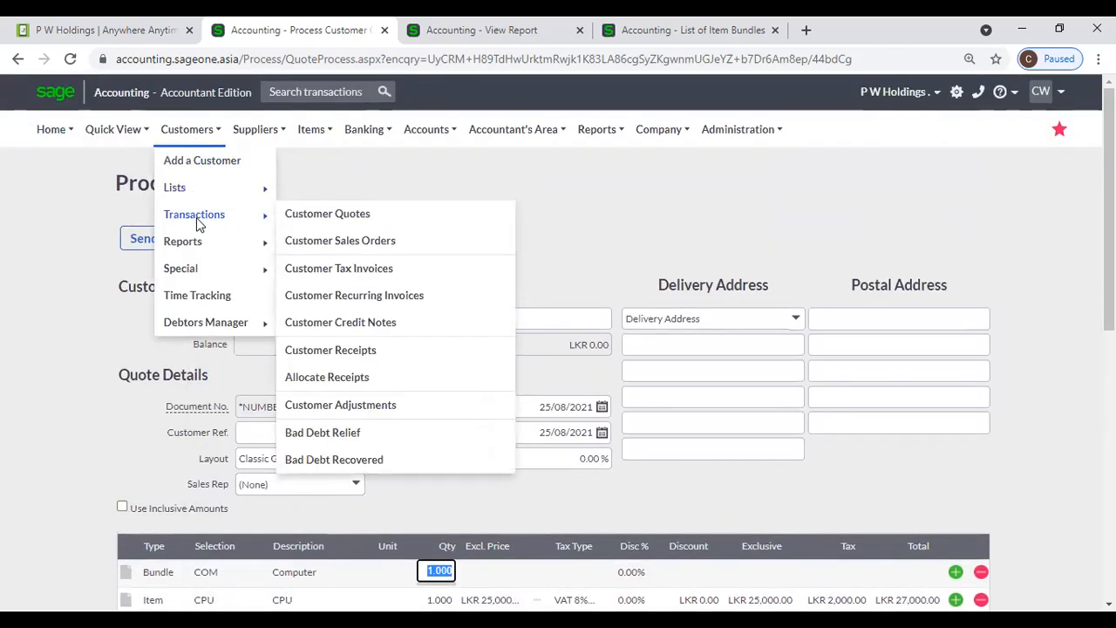
left_click(320, 221)
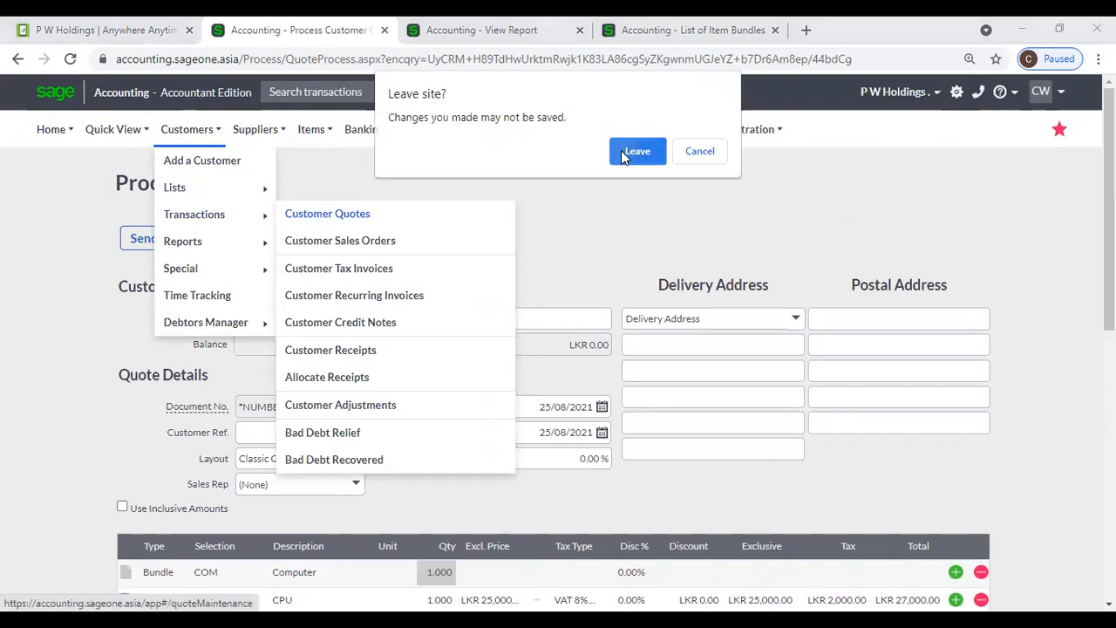
left_click(621, 150)
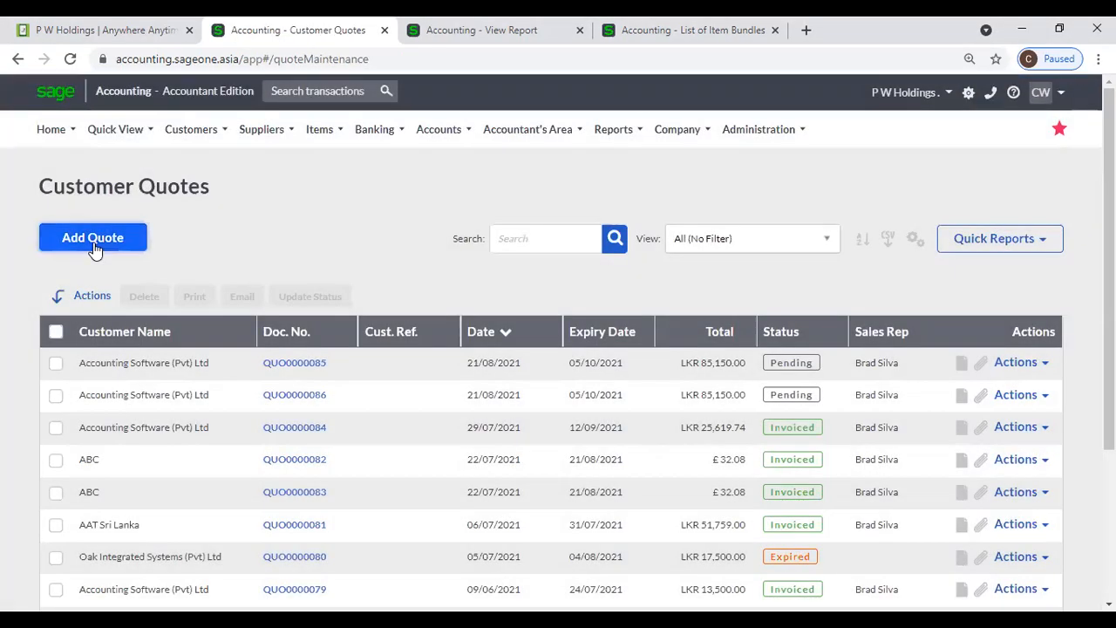
left_click(94, 245)
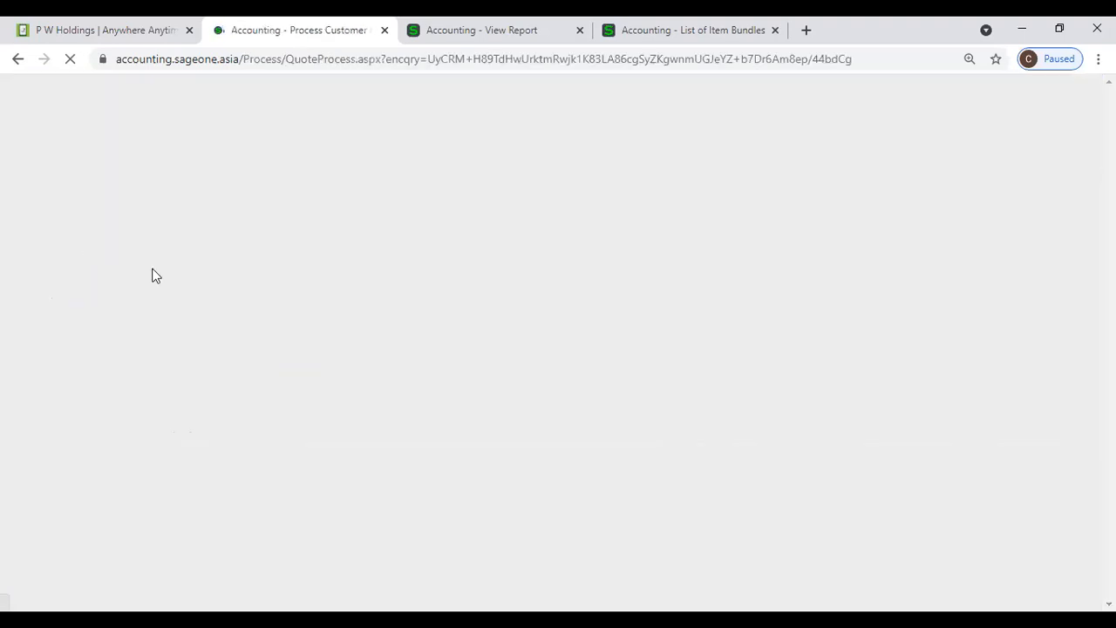
left_click(353, 319)
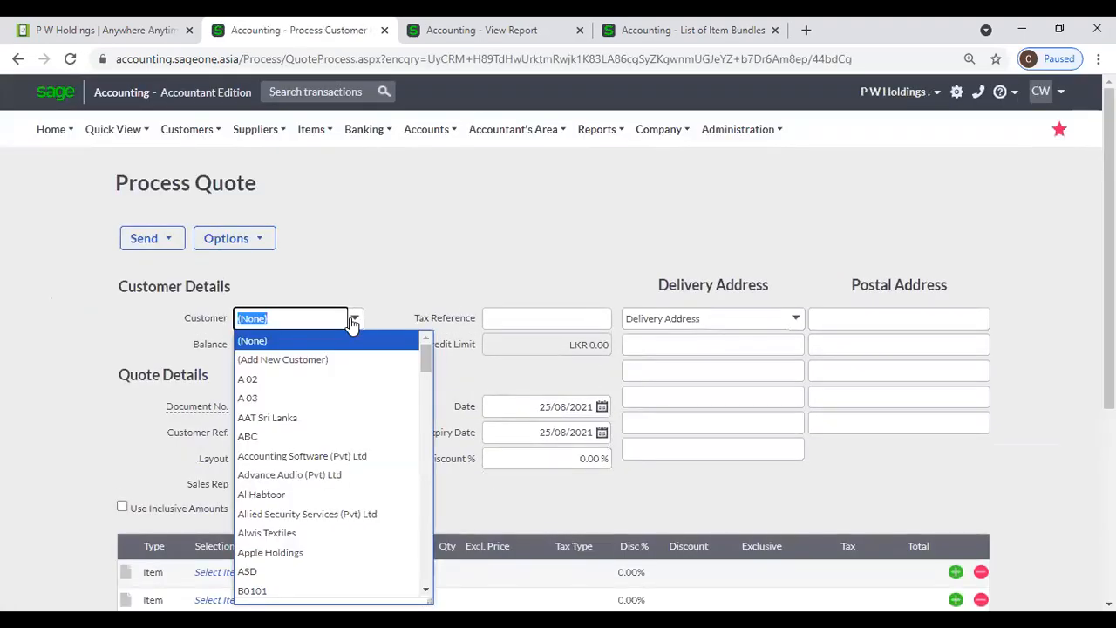
left_click(354, 312)
- Set the new quote's first line to the COM Computer bundle, dismissing the selling-price warning
scroll(373, 349, "down", 1)
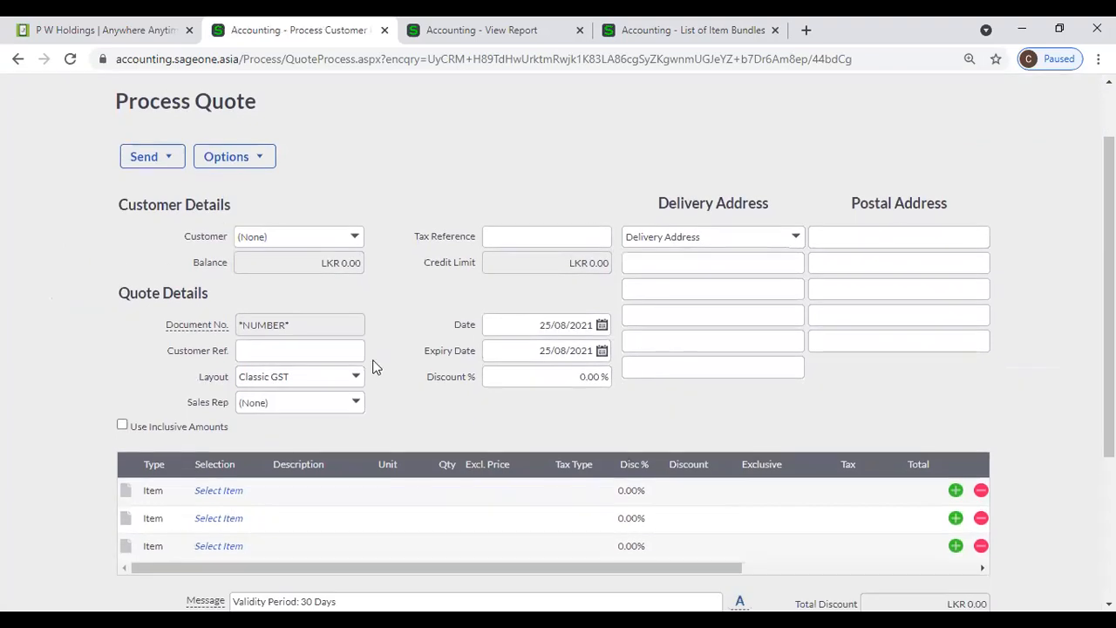
left_click(161, 492)
left_click(178, 491)
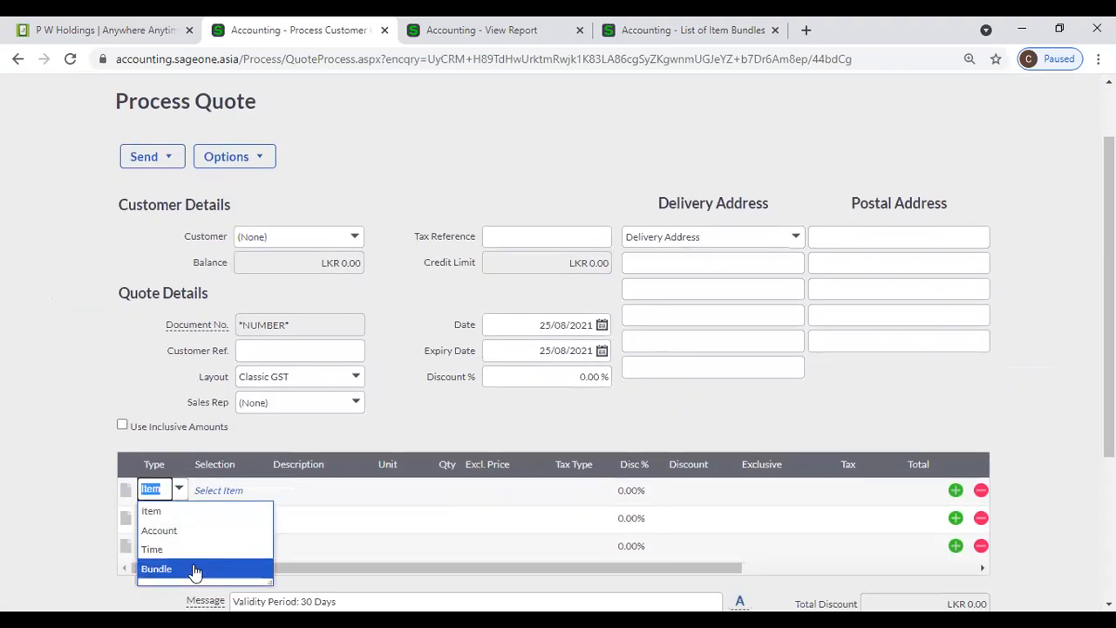
left_click(195, 571)
left_click(259, 493)
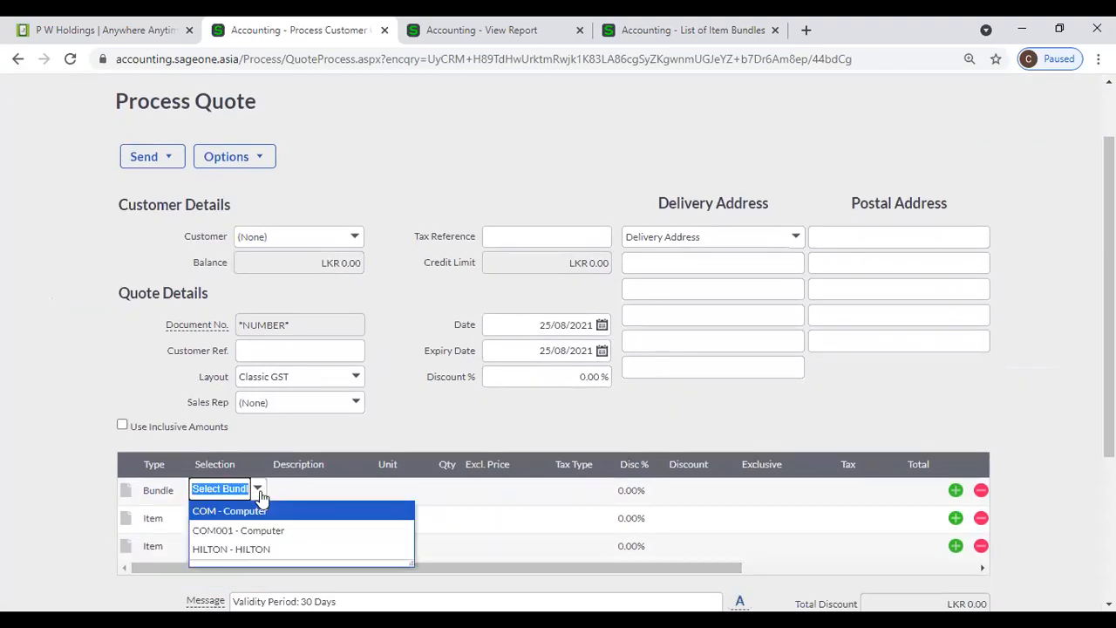
left_click(257, 512)
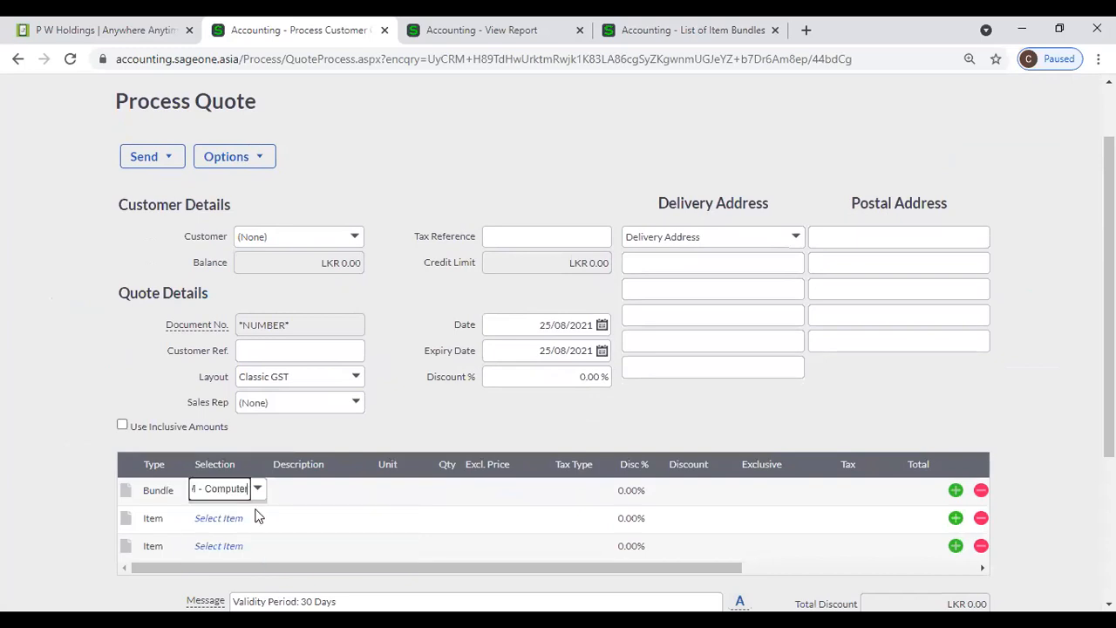
scroll(615, 364, "down", 3)
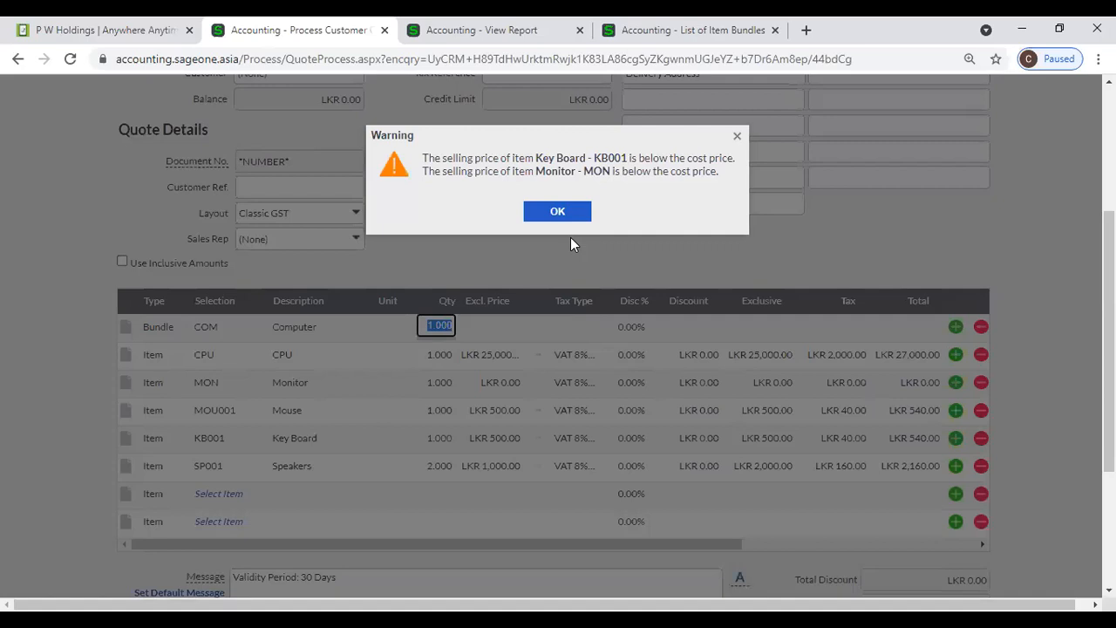
left_click(558, 212)
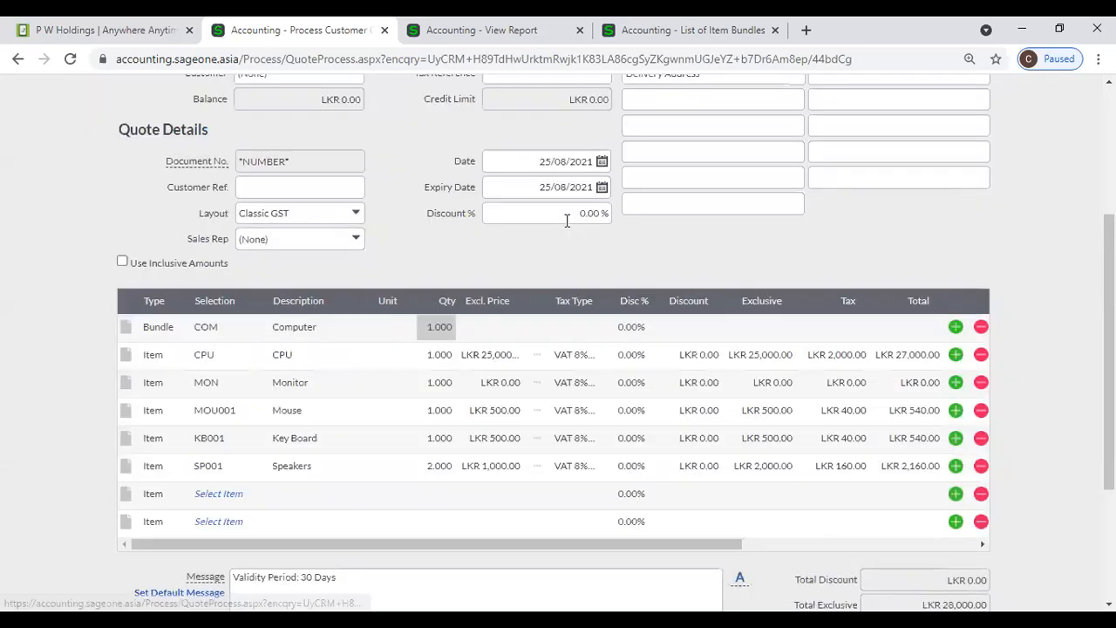
- Set the COM bundle quantity to 5, bringing Total Exclusive to LKR 140,000.00
left_click(441, 327)
type("5")
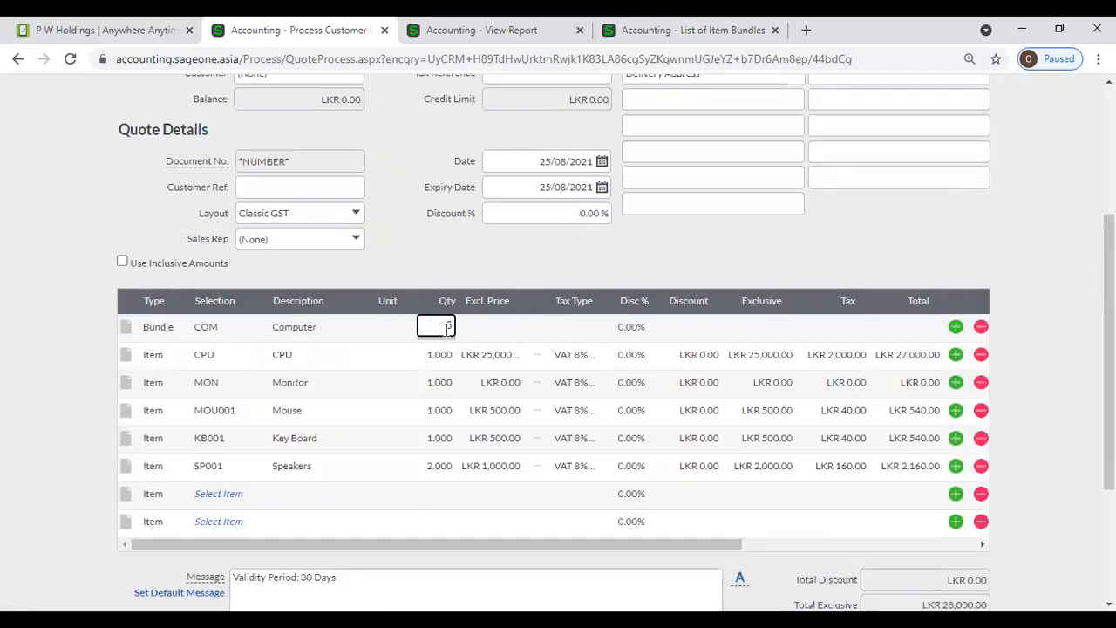
key("Tab")
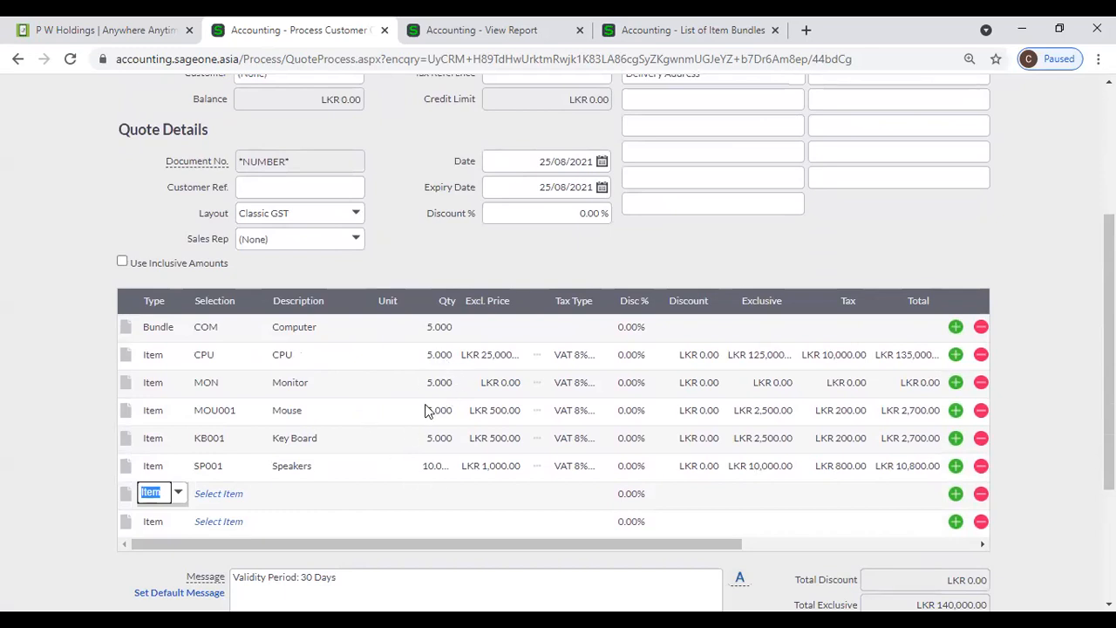
scroll(428, 410, "up", 3)
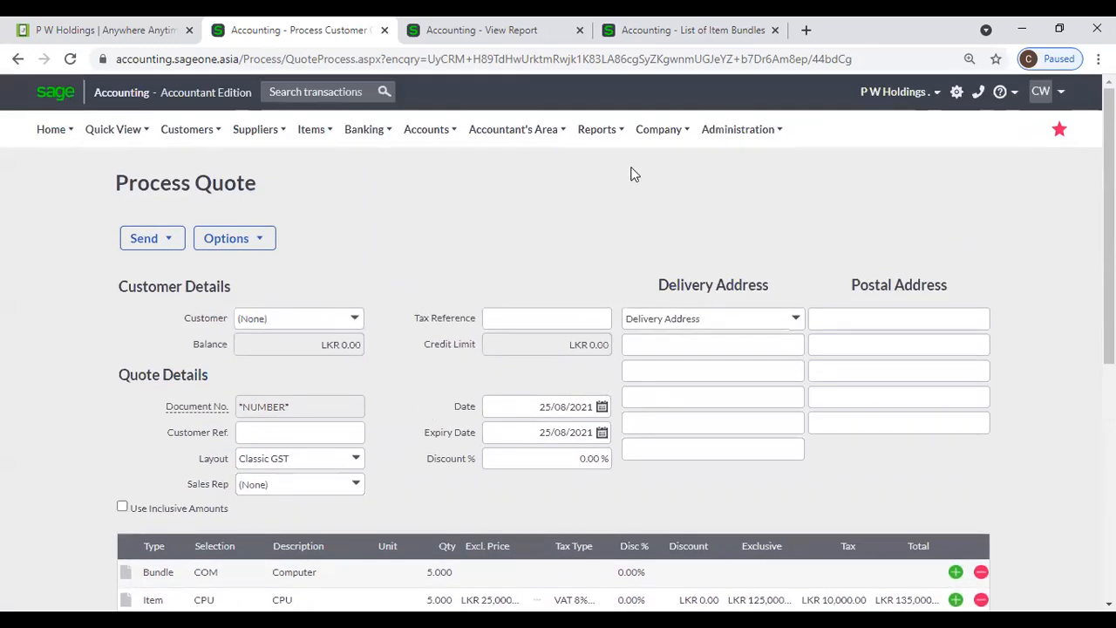
- Back in the item bundles tab, open a blank New Item Bundle form
left_click(673, 37)
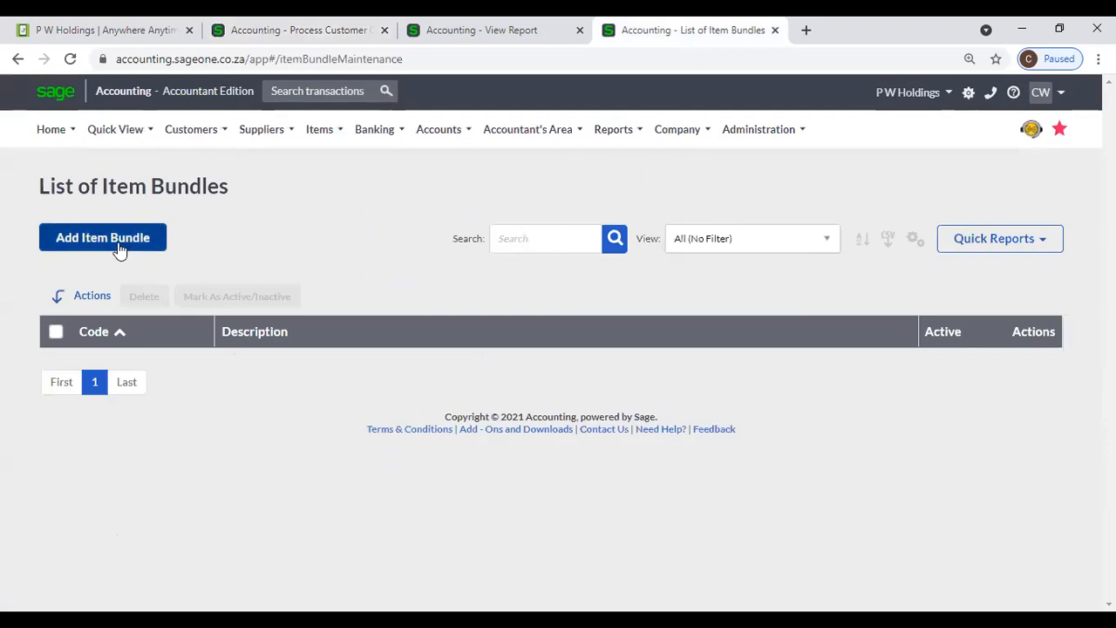
mouse_move(326, 122)
mouse_move(339, 192)
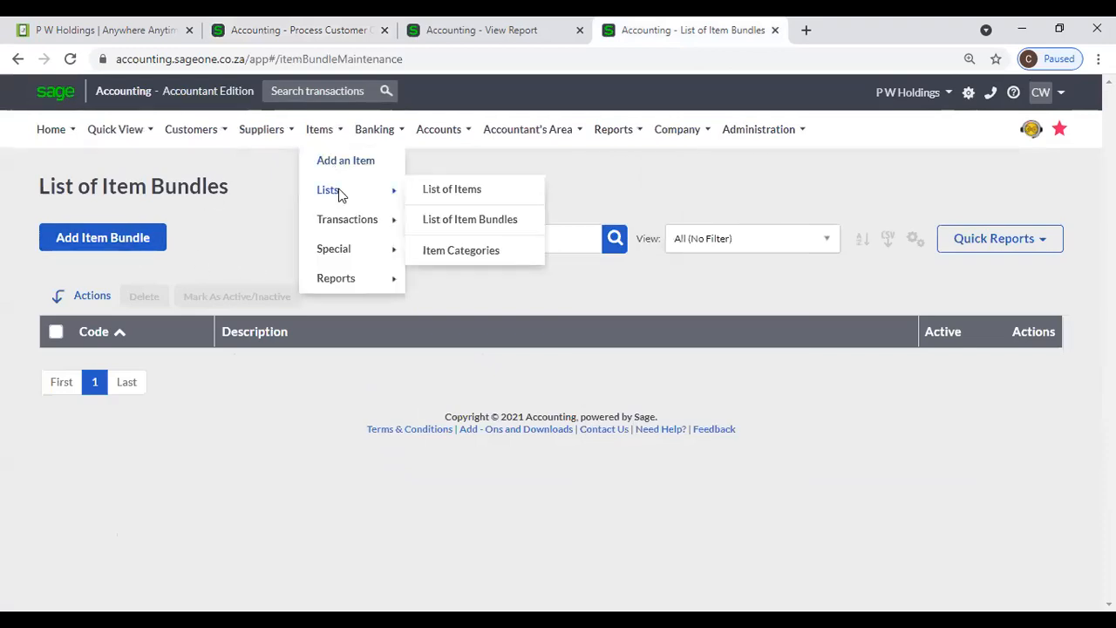
left_click(133, 240)
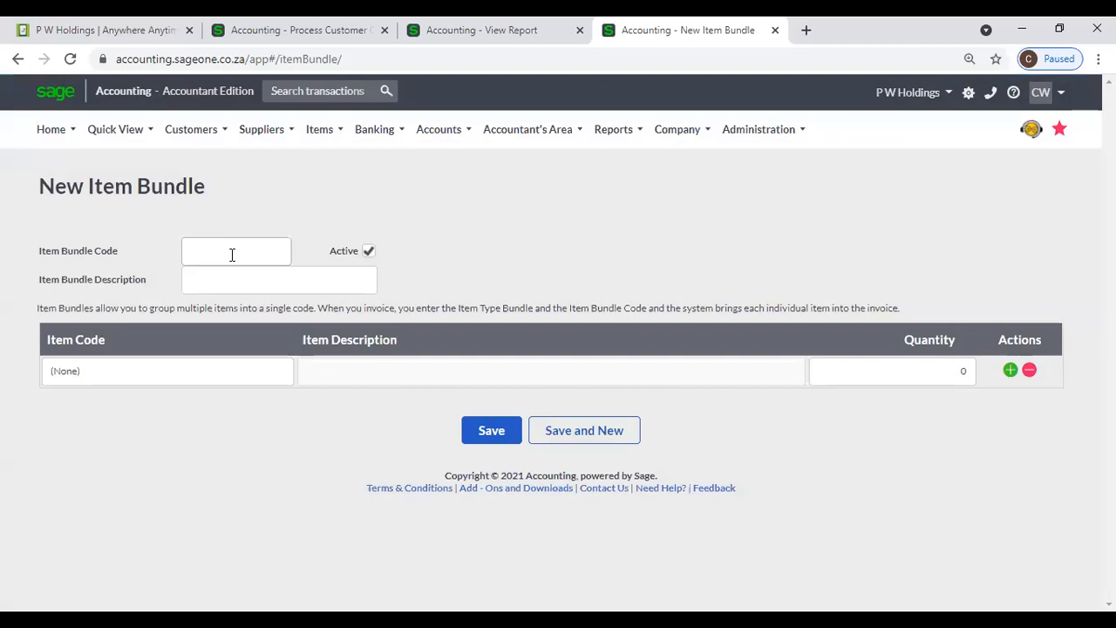
- Enter bundle code C0001 with description Computer
left_click(232, 254)
type("C")
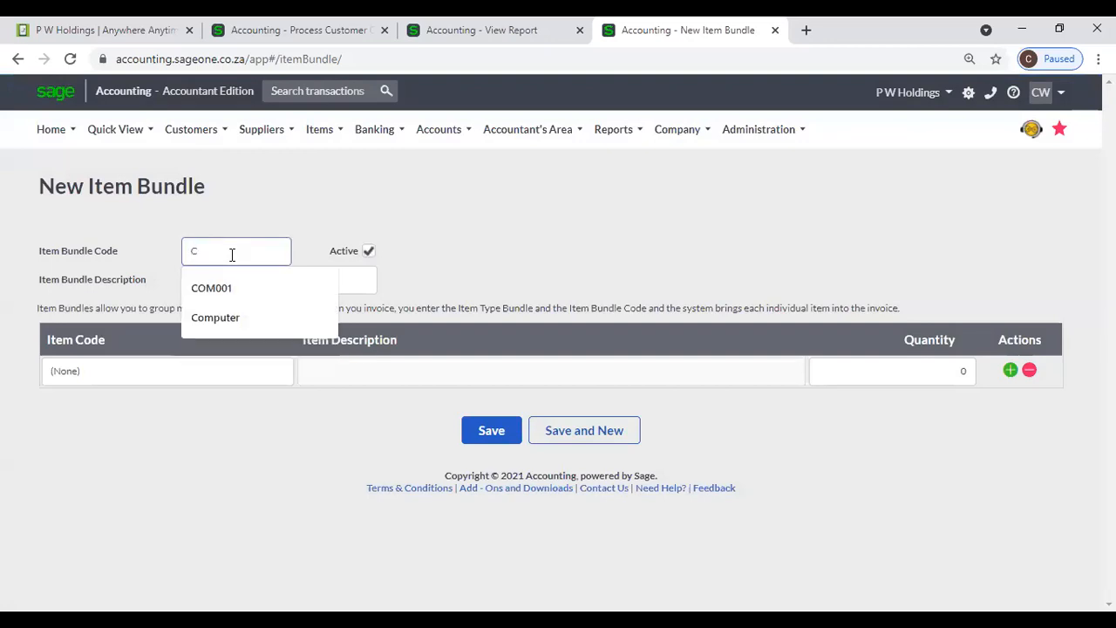
type("0001")
key("Tab")
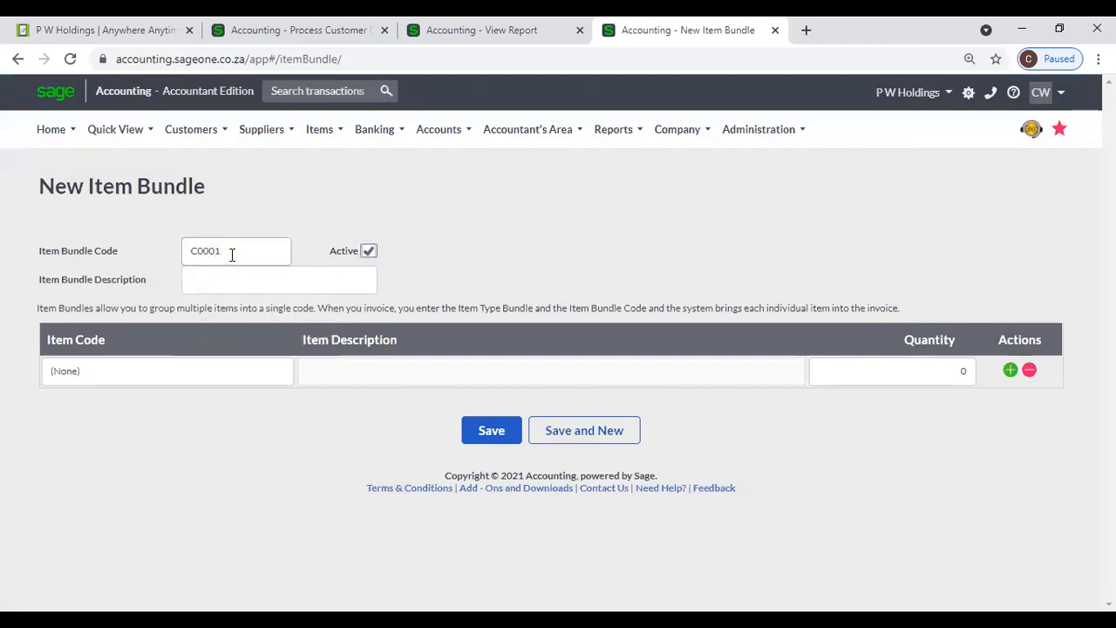
key("Tab")
type("C")
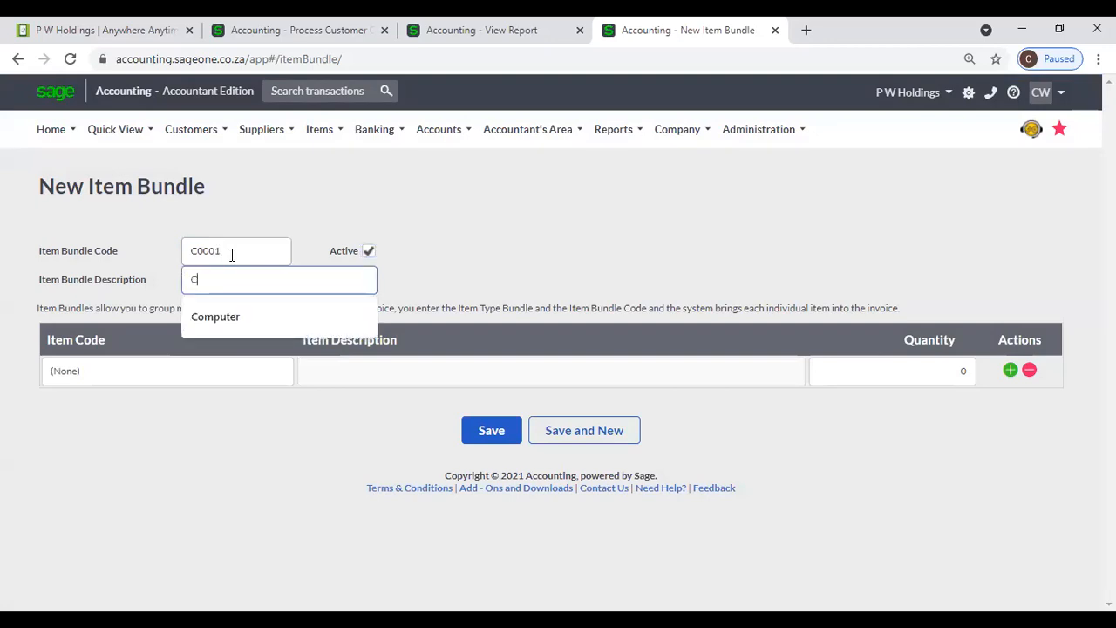
type("omputer")
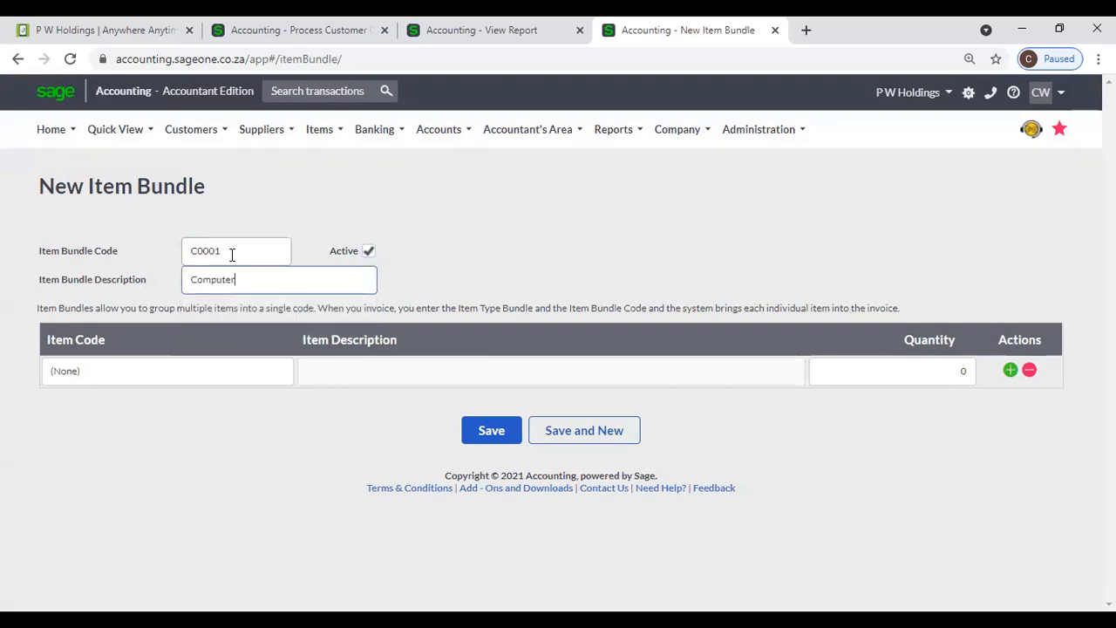
key("Tab")
- Add Key Board K001, Mouse M001 and Monitor M002 as bundle lines, then start a new item on line four
left_click(288, 370)
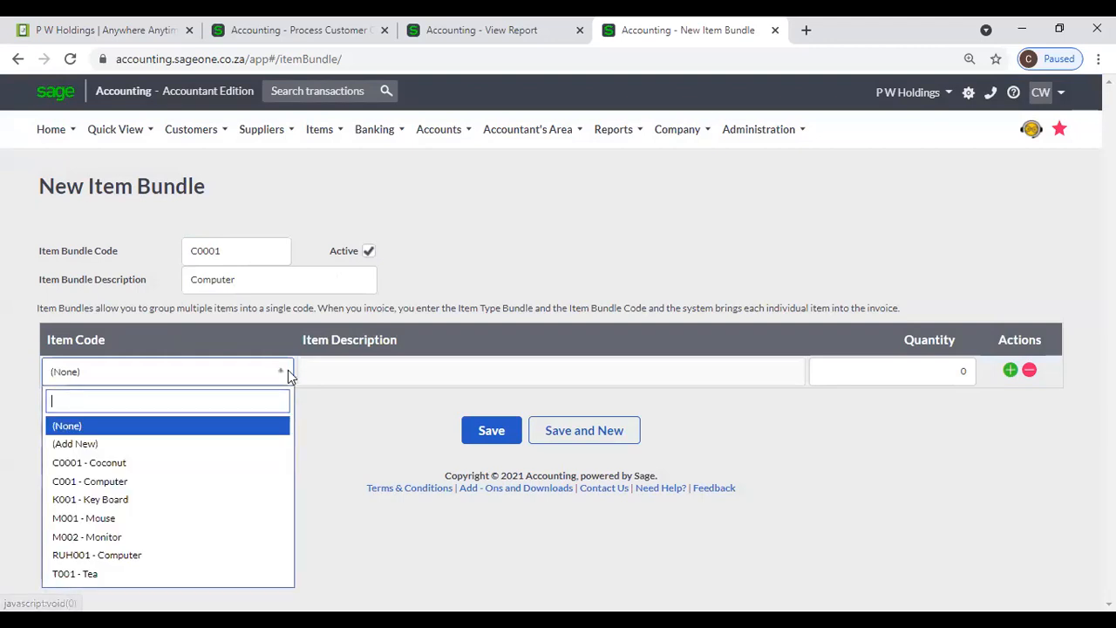
left_click(237, 497)
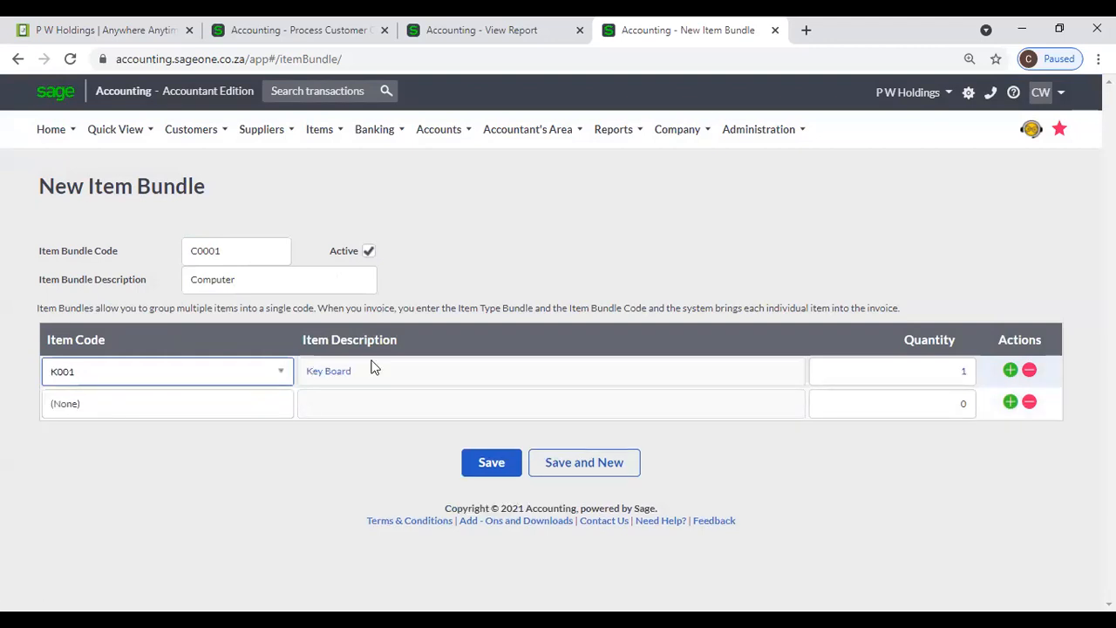
left_click(255, 408)
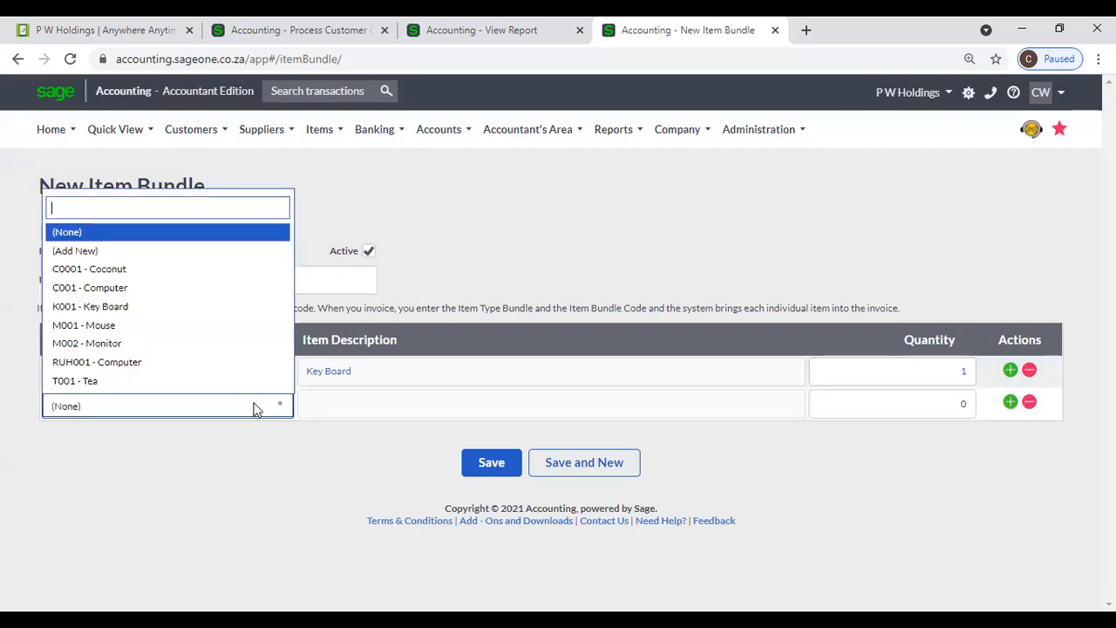
left_click(145, 328)
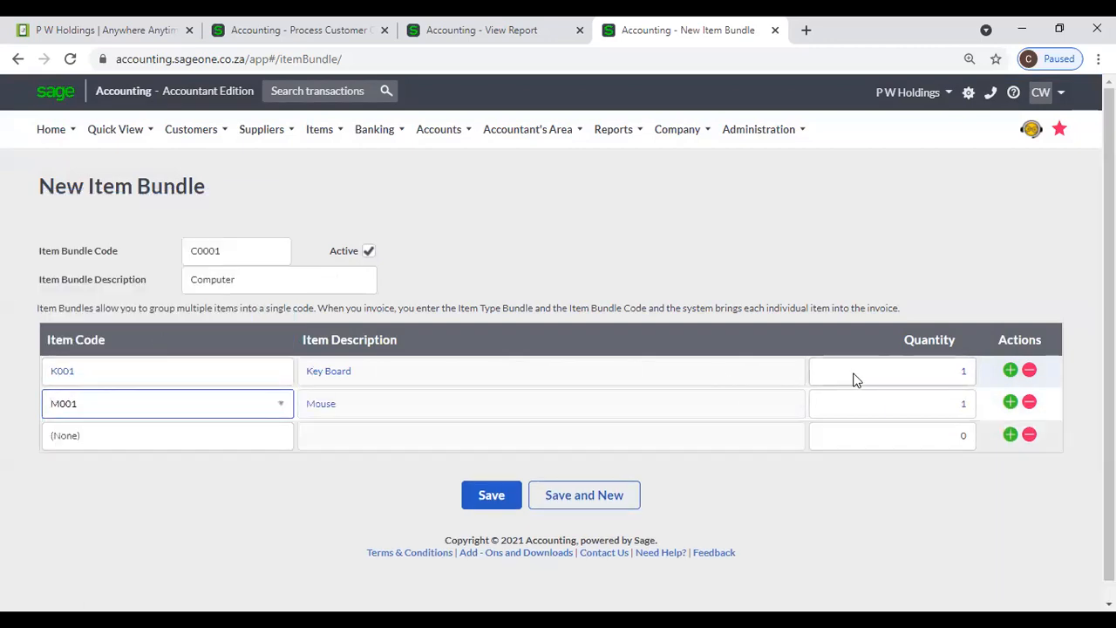
left_click(269, 438)
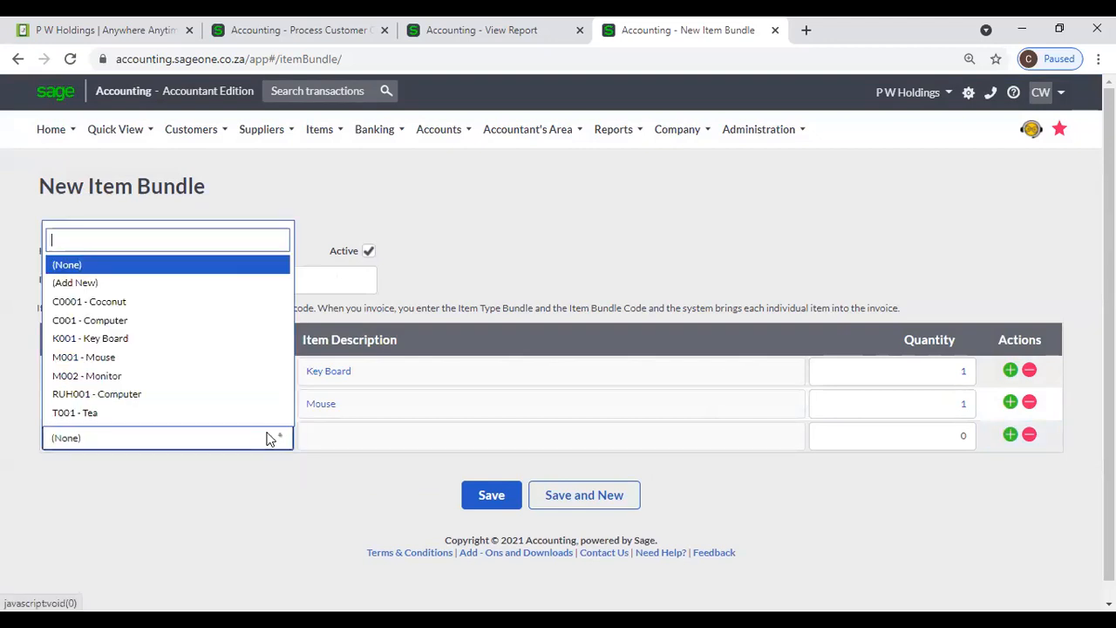
left_click(163, 376)
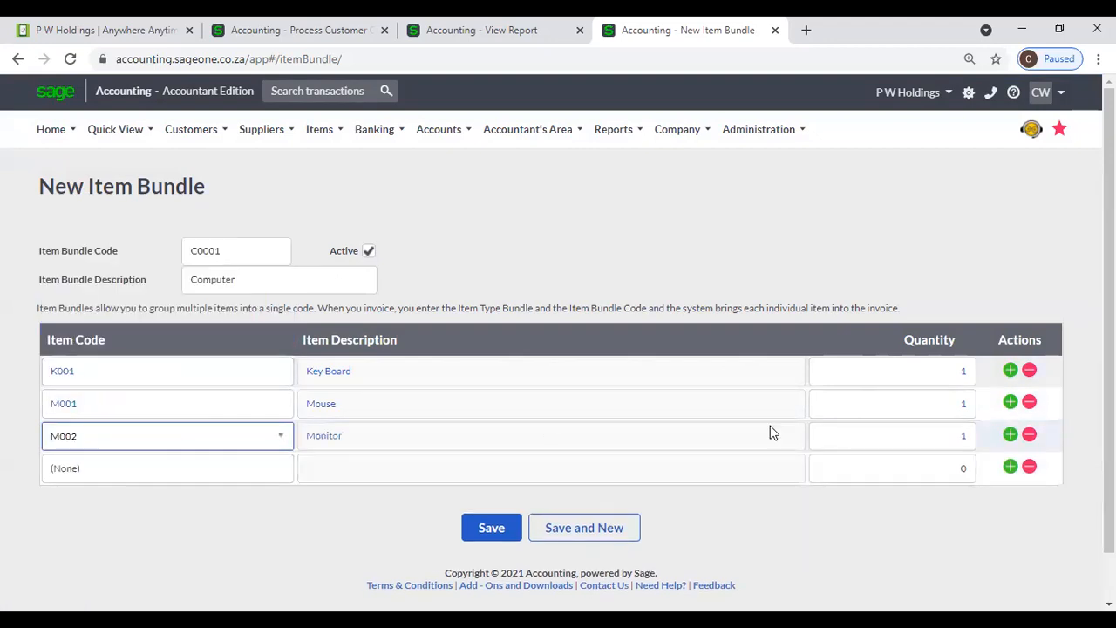
left_click(274, 476)
left_click(120, 327)
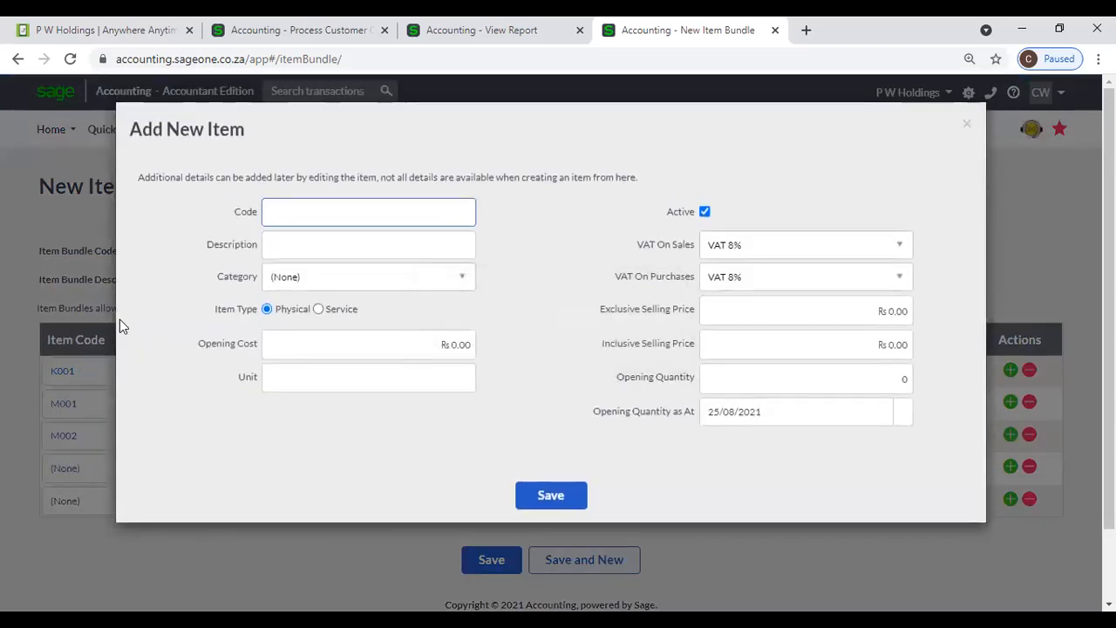
- Create and save the new item S001 with description Speaker
type("S001")
key("Tab")
type("Speaker")
key("Tab")
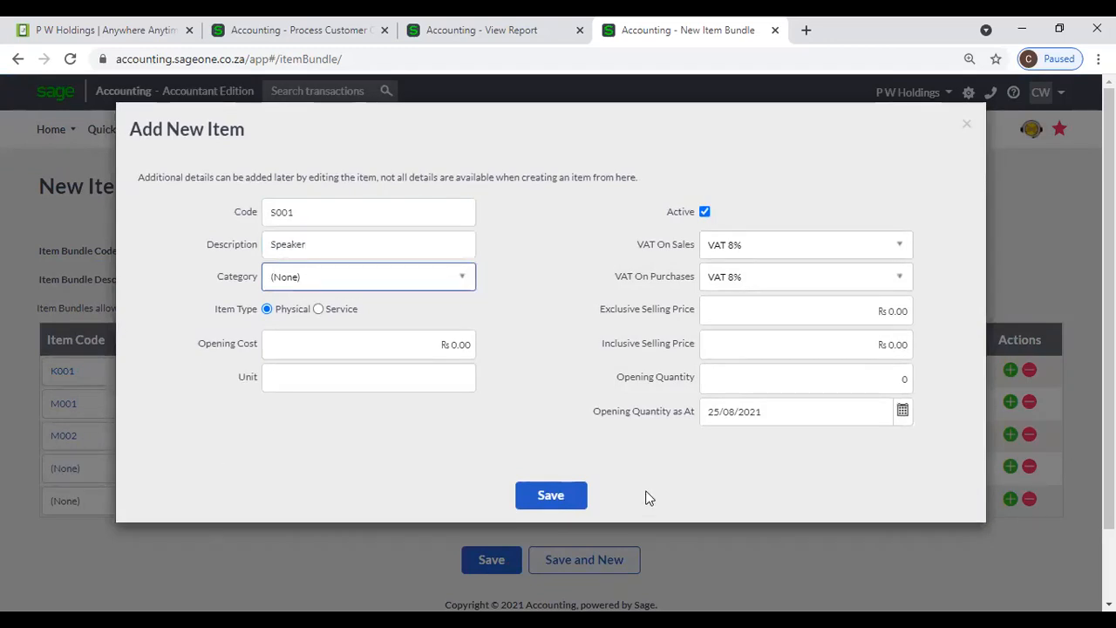
left_click(563, 496)
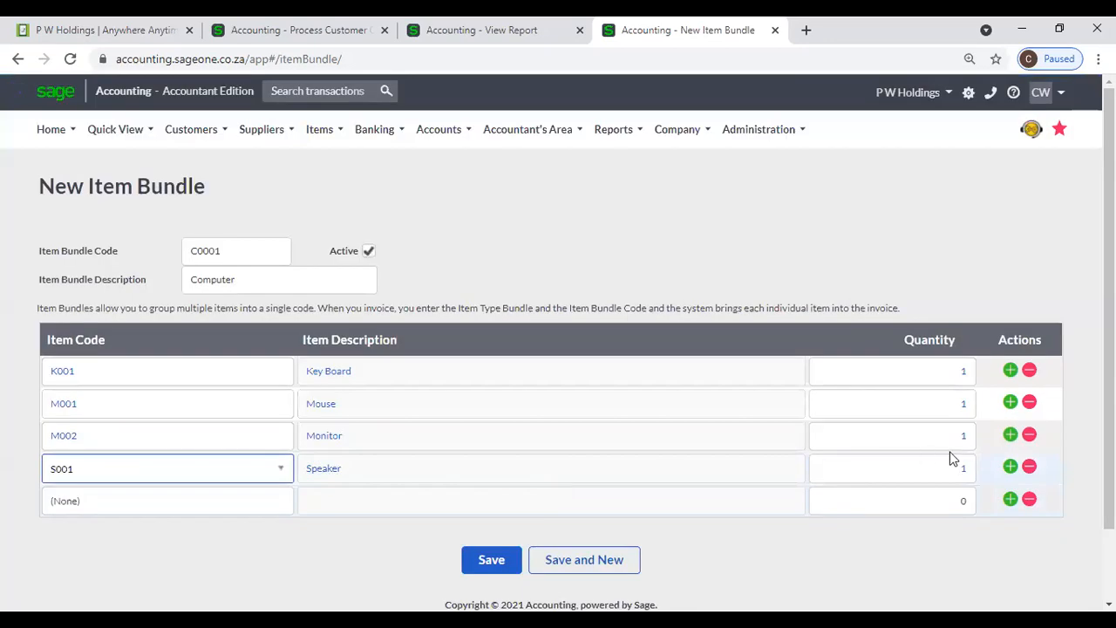
- Set the Speaker line quantity to 2 and save bundle C0001
left_click(955, 462)
type("2")
left_click(863, 265)
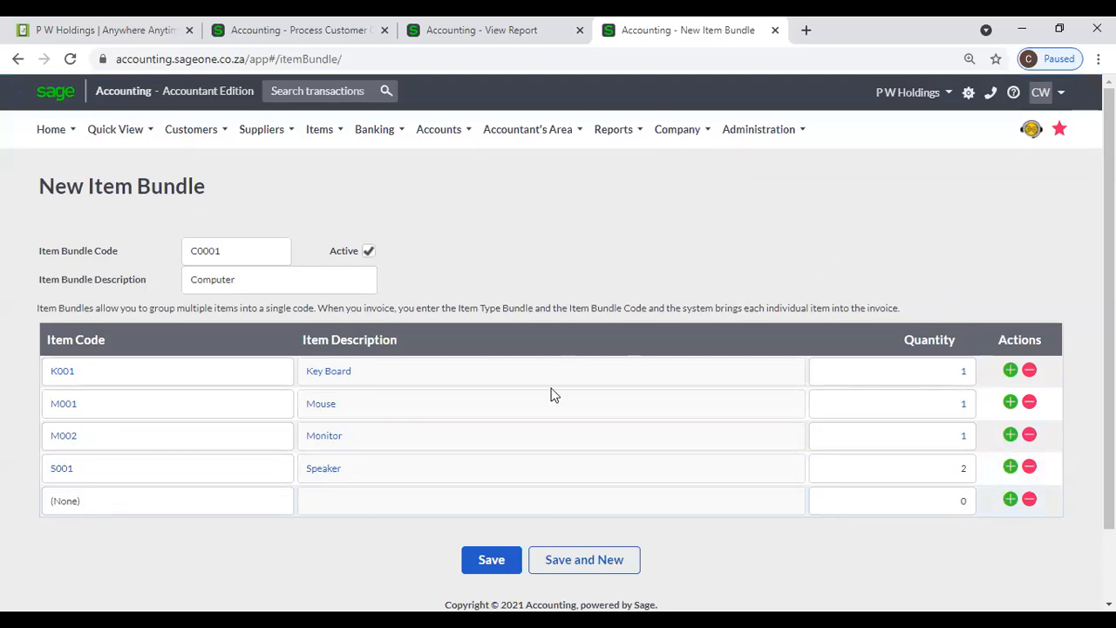
left_click(491, 560)
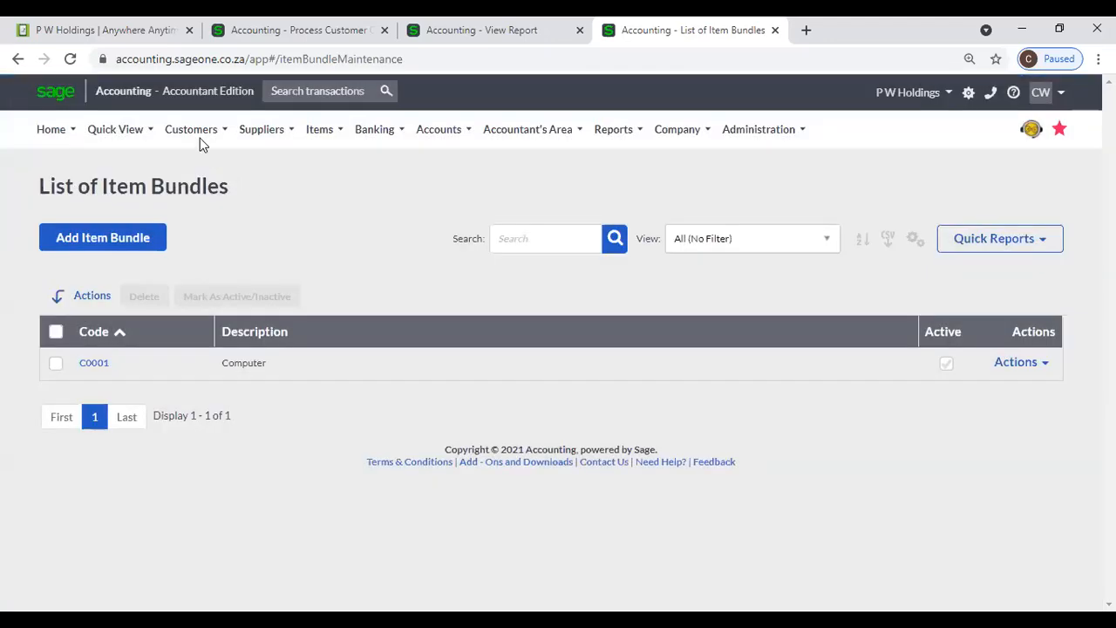
- Open Customer Quotes and start new blank quote QUO0000004
left_click(200, 136)
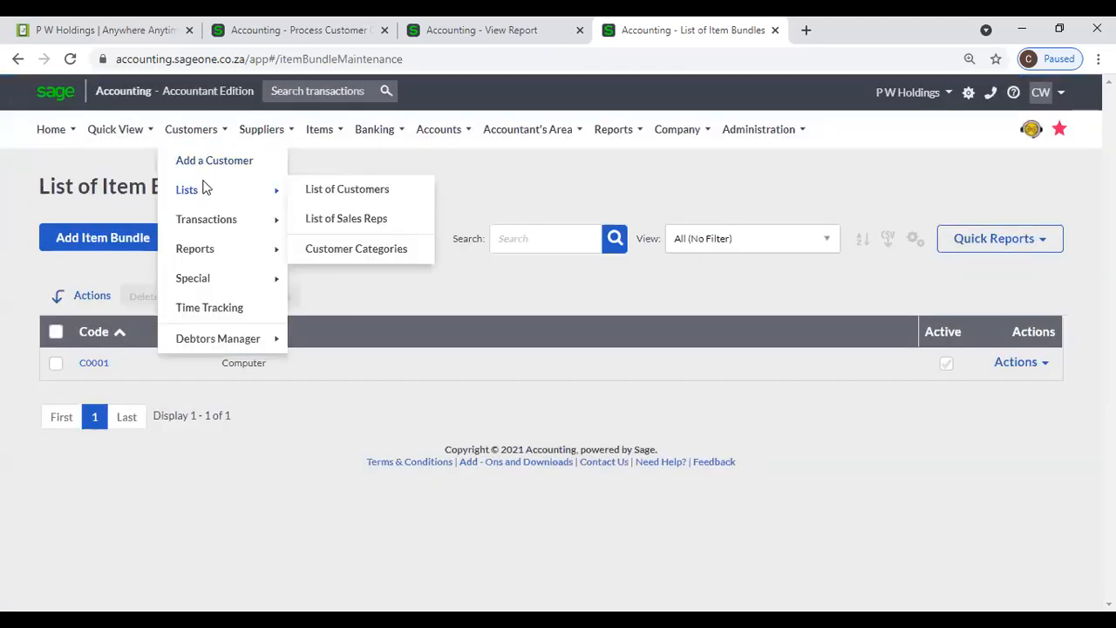
mouse_move(208, 219)
left_click(337, 219)
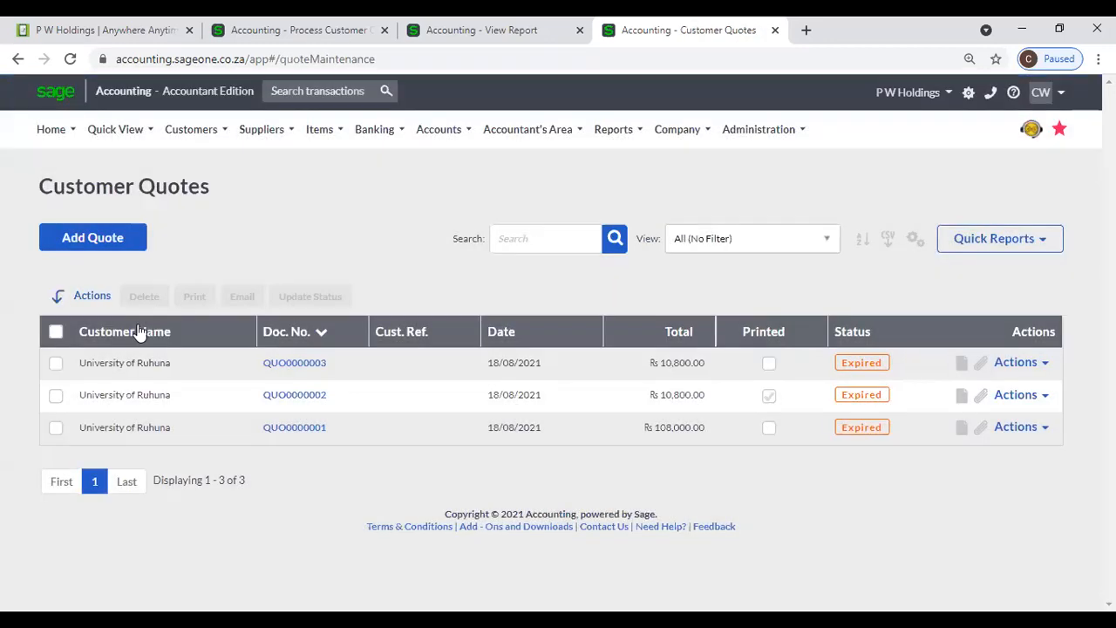
left_click(126, 247)
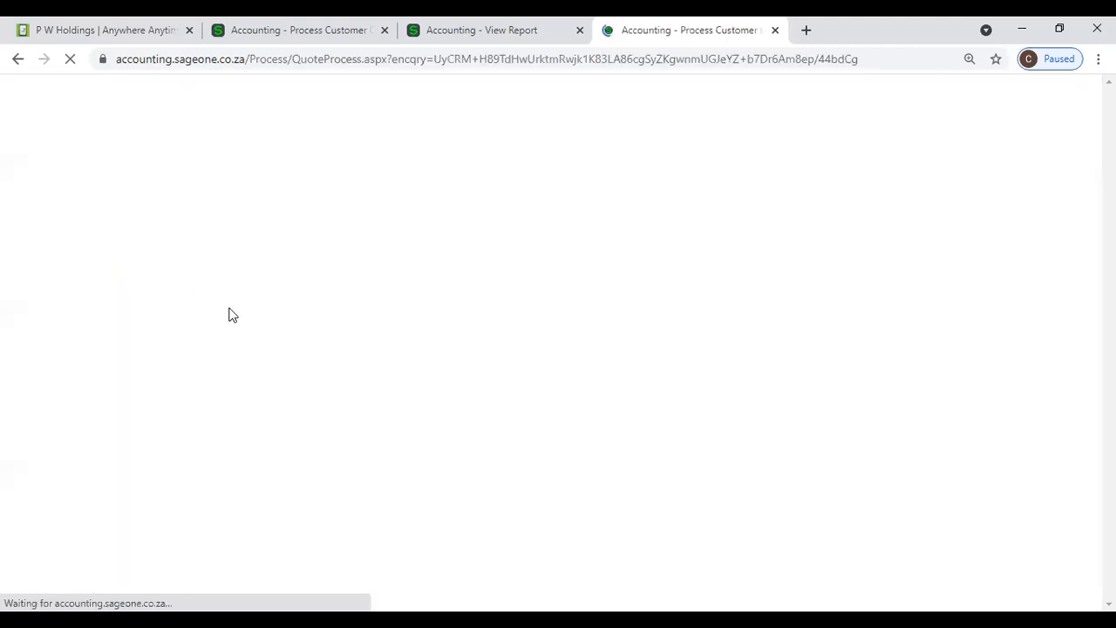
scroll(287, 361, "down", 3)
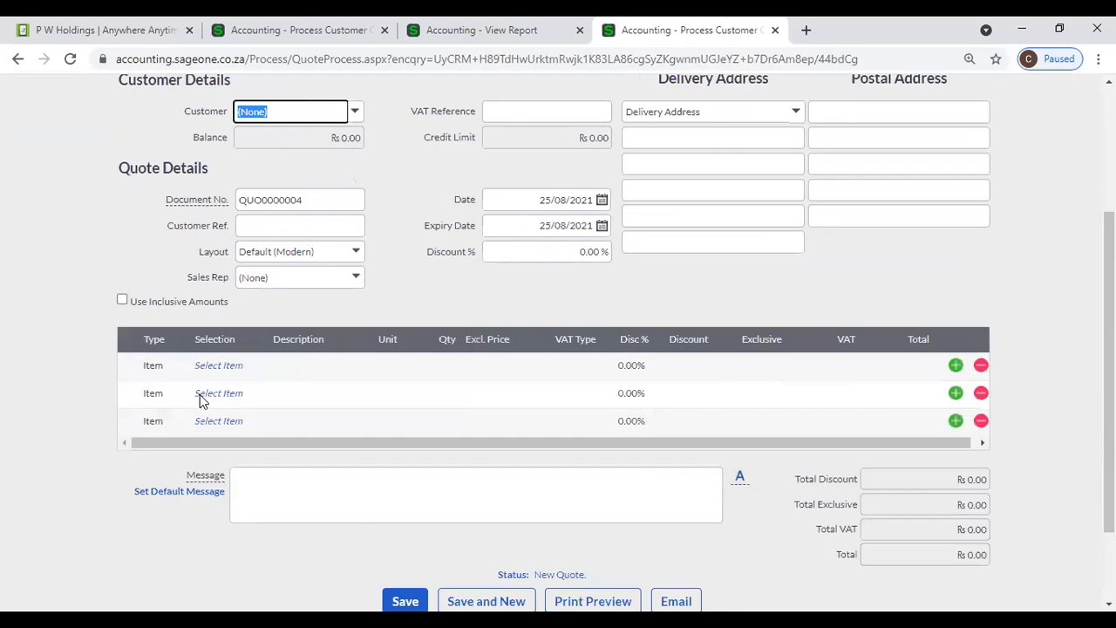
- Put bundle C0001 Computer on the first quote line, correcting its quantity from 2 to 5
left_click(161, 366)
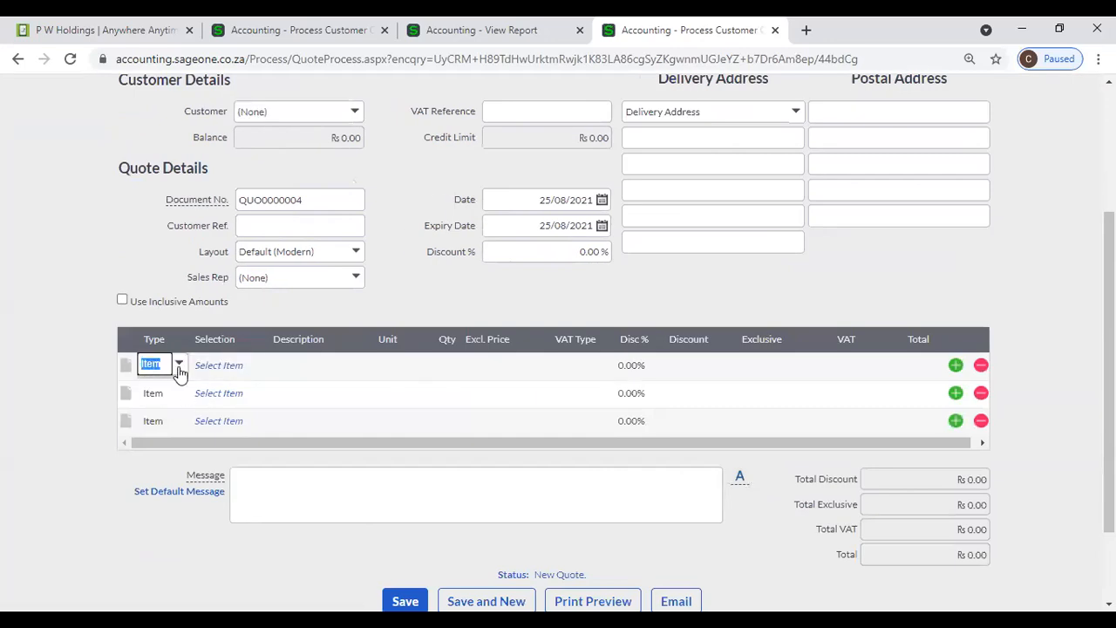
left_click(178, 365)
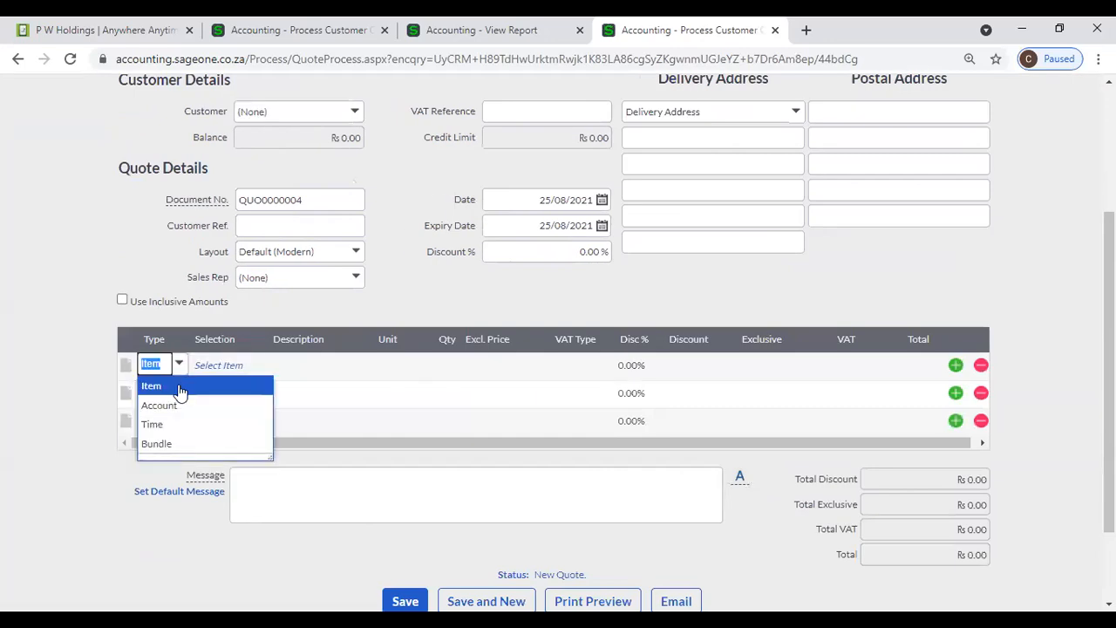
left_click(159, 443)
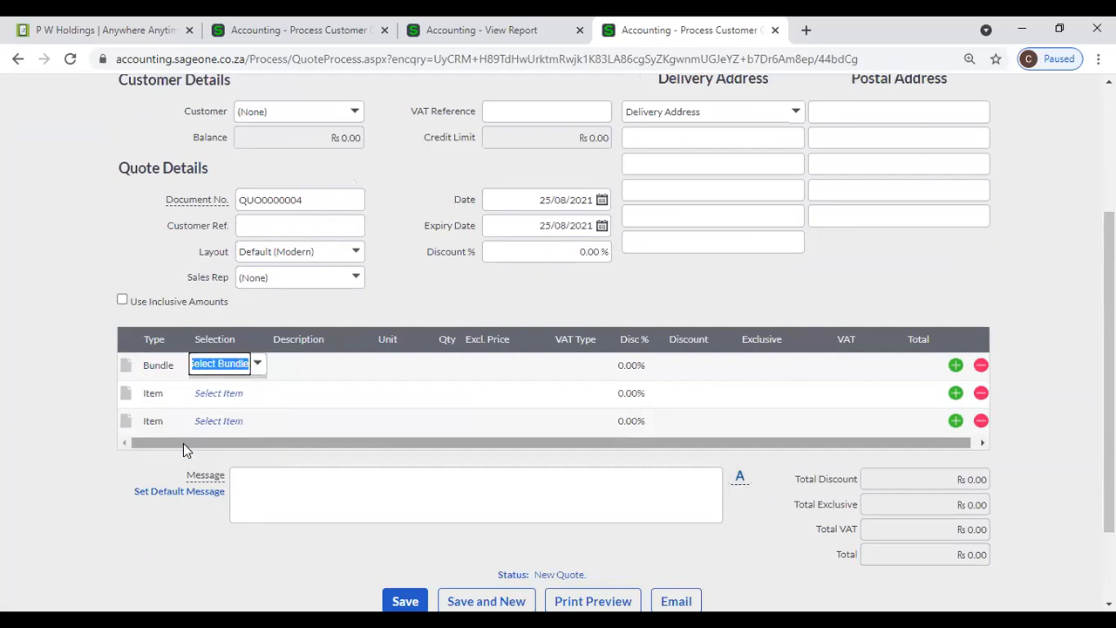
type("1")
left_click(253, 387)
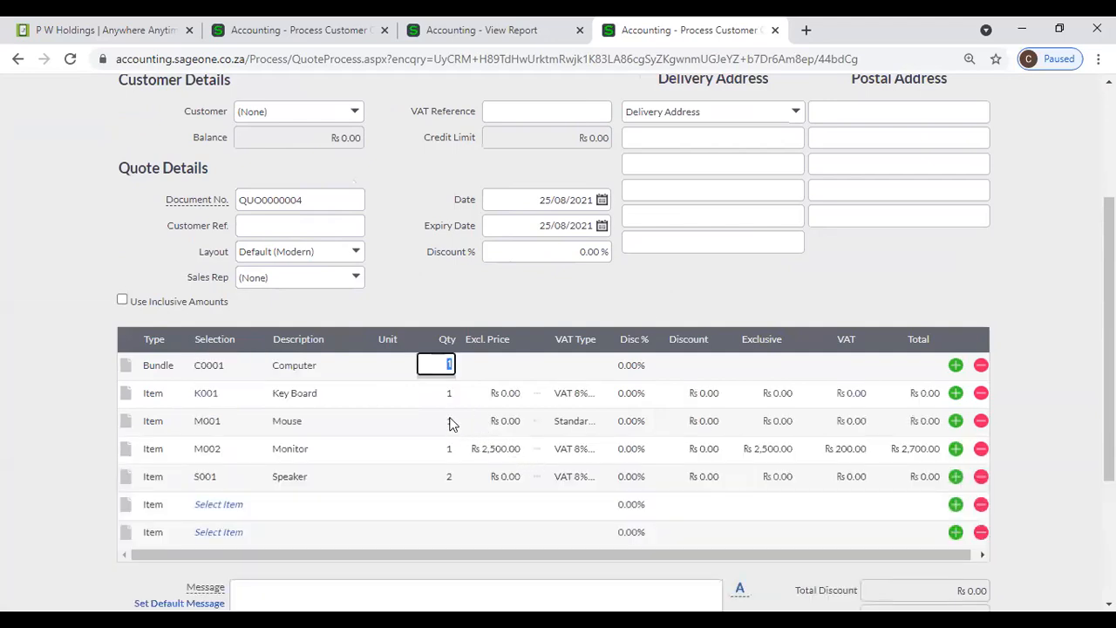
type("2")
key("Tab")
left_click(447, 368)
key("Tab")
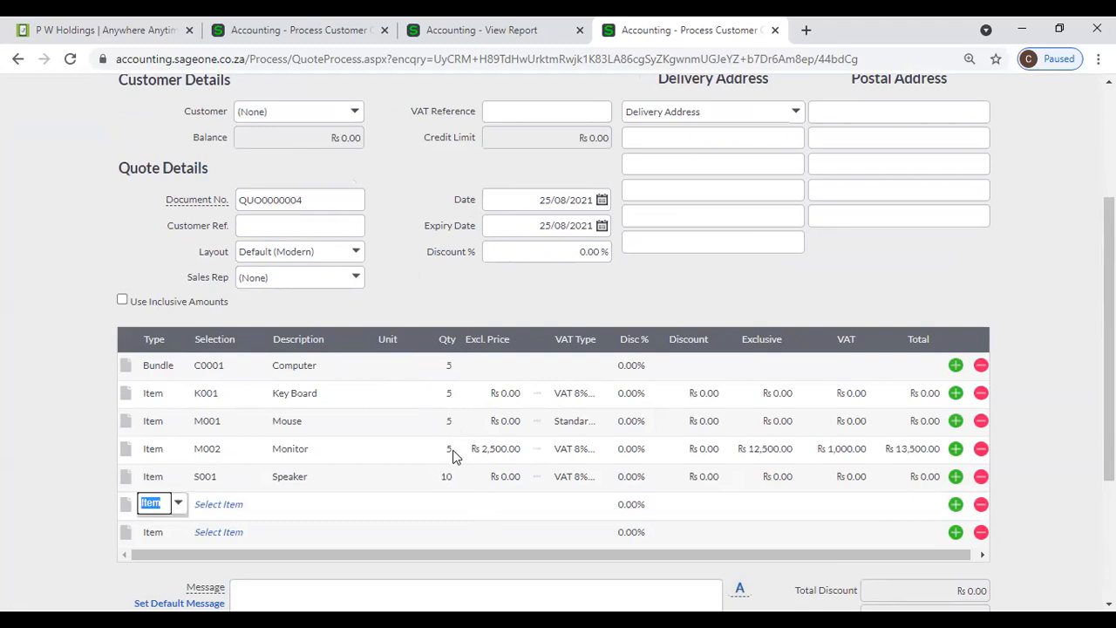
scroll(452, 453, "up", 3)
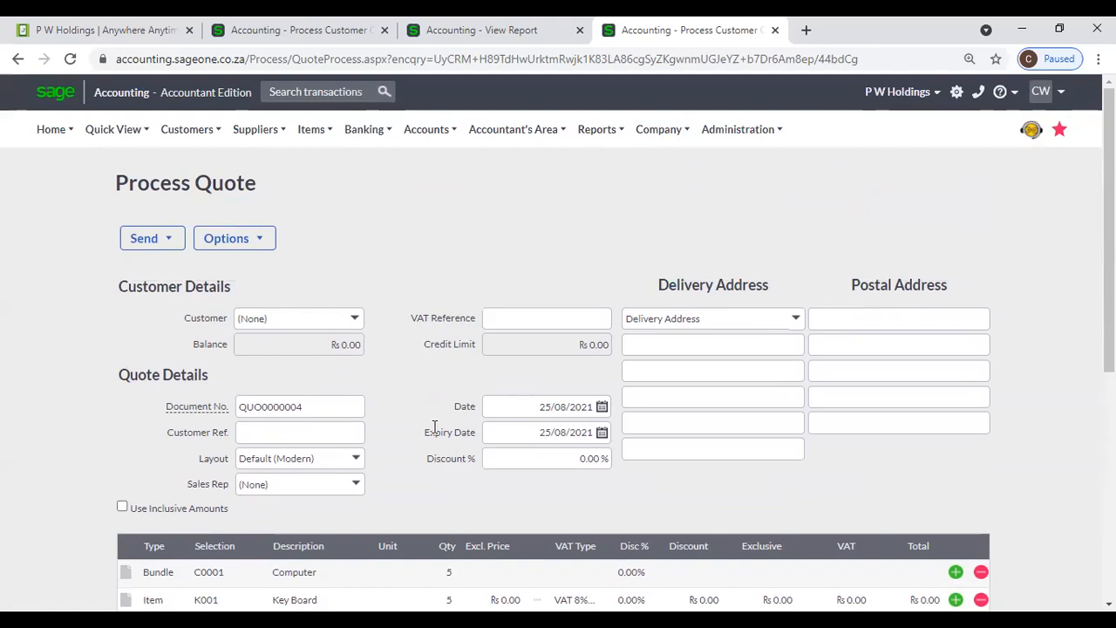
- Abandon the unsaved quote for the List of Item Bundles, showing only C0001 Computer
left_click(255, 131)
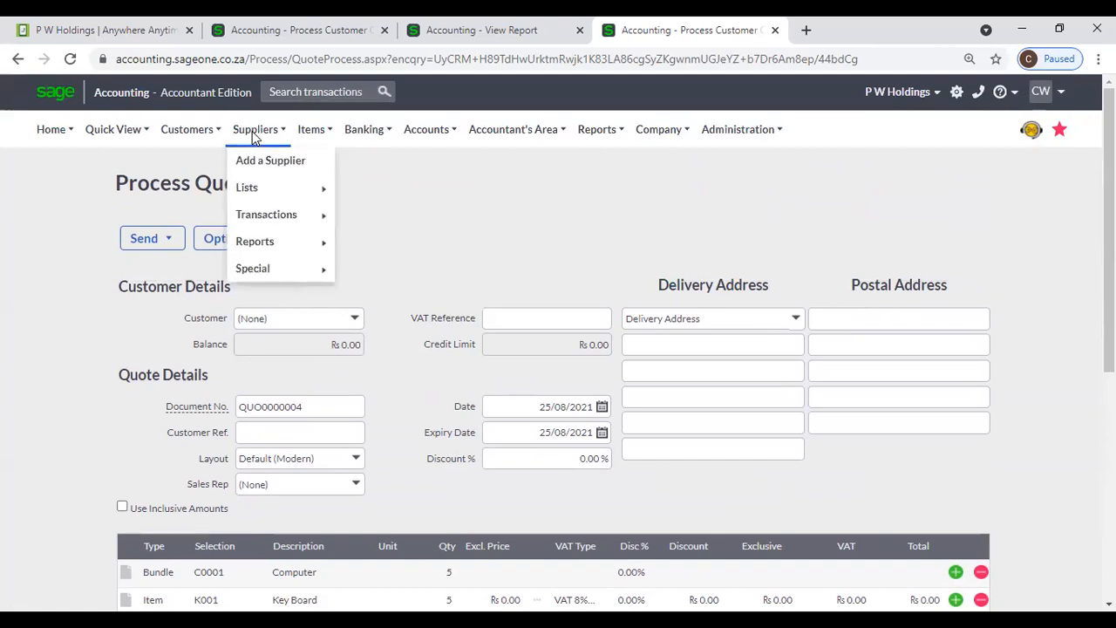
mouse_move(312, 131)
mouse_move(327, 194)
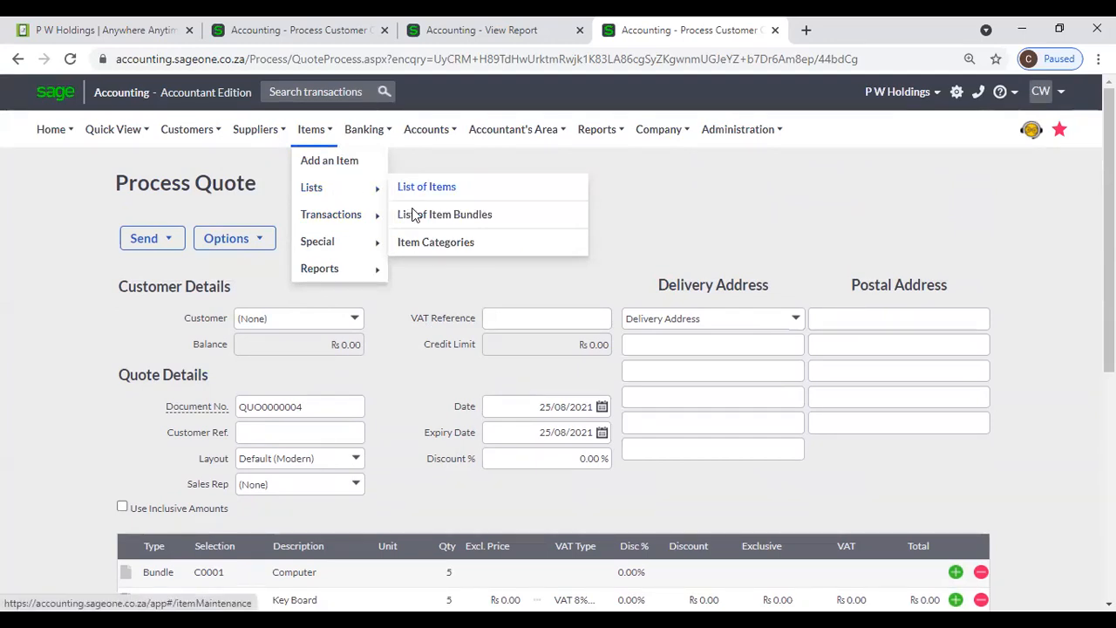
scroll(413, 214, "down", 5)
scroll(404, 210, "up", 3)
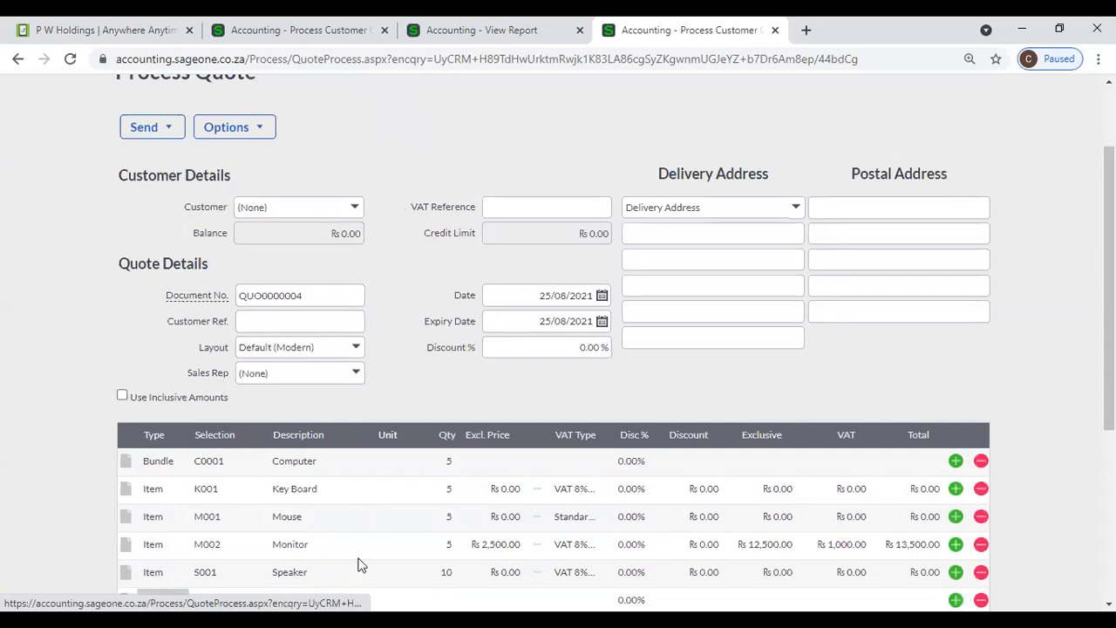
scroll(408, 351, "up", 3)
mouse_move(218, 129)
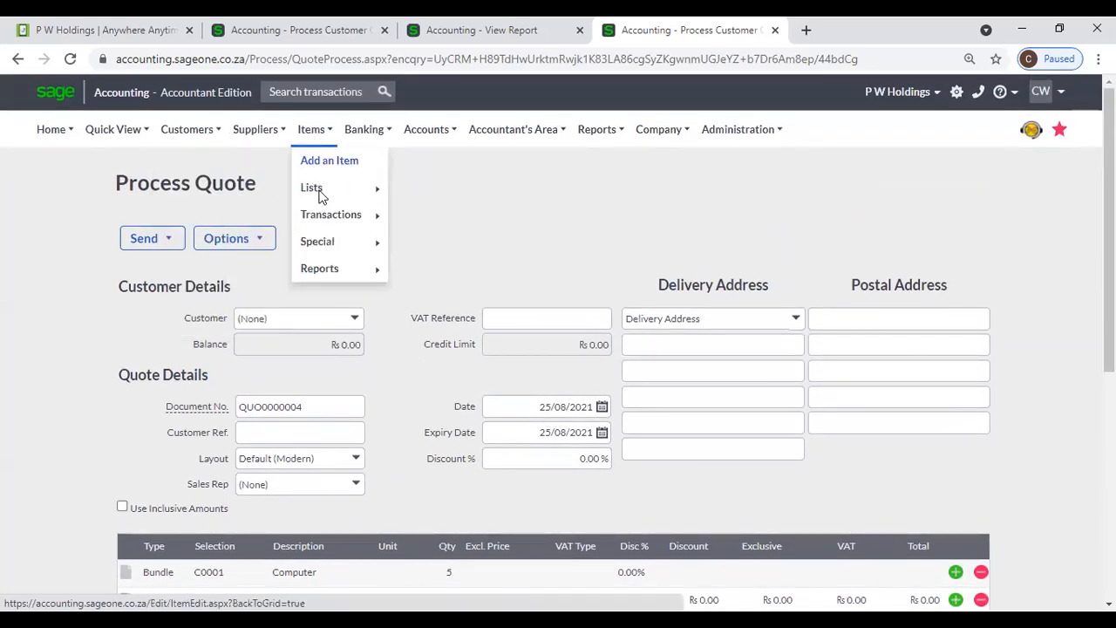
left_click(441, 190)
left_click(715, 146)
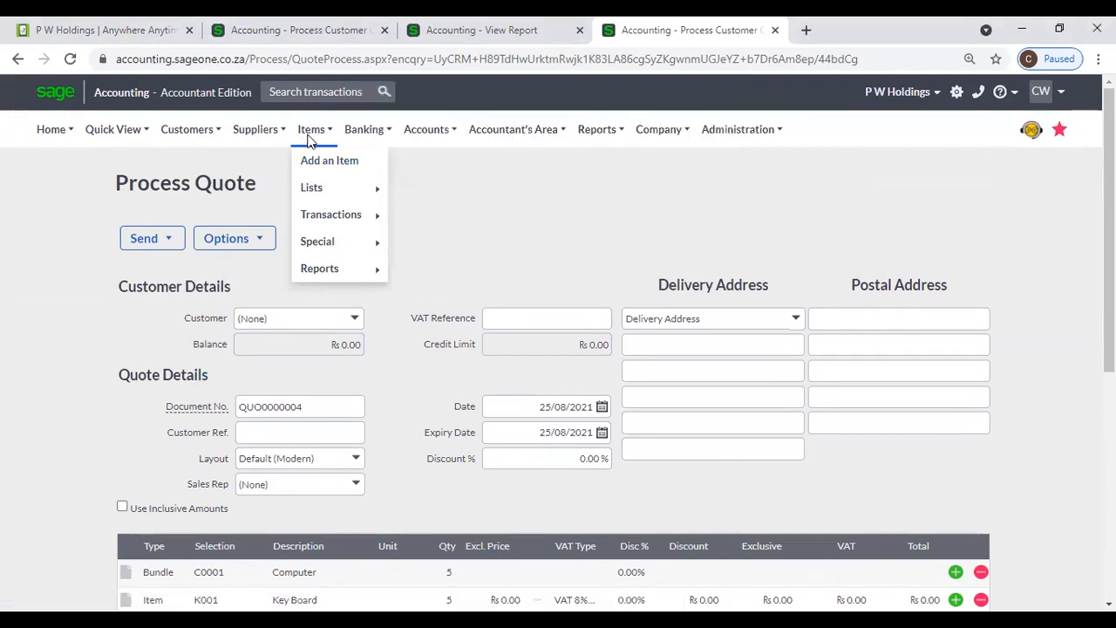
mouse_move(323, 193)
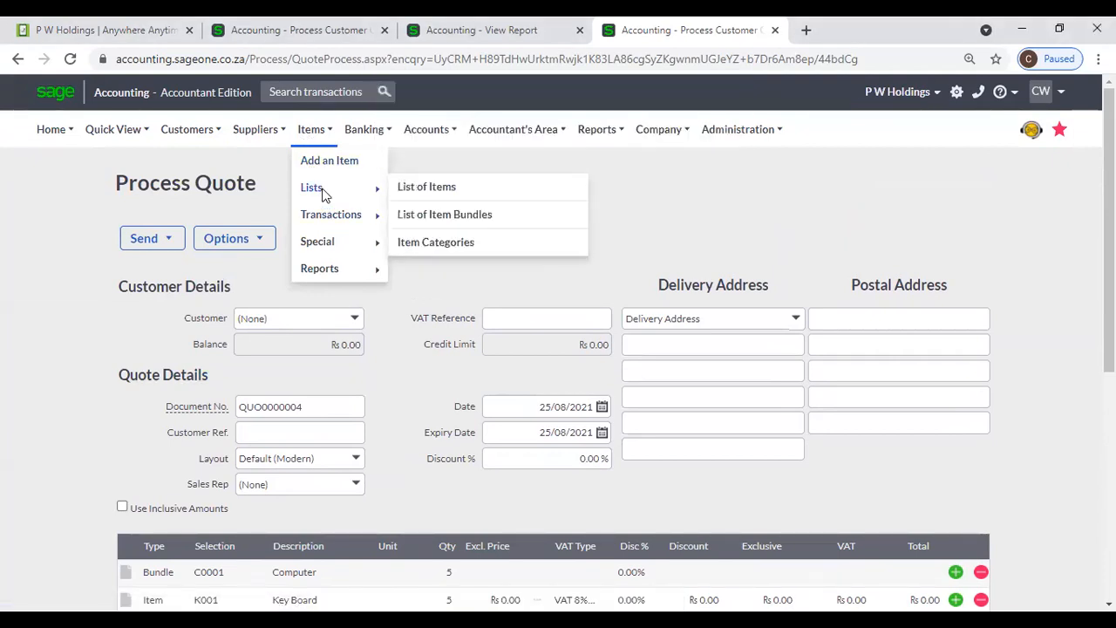
left_click(451, 215)
left_click(638, 178)
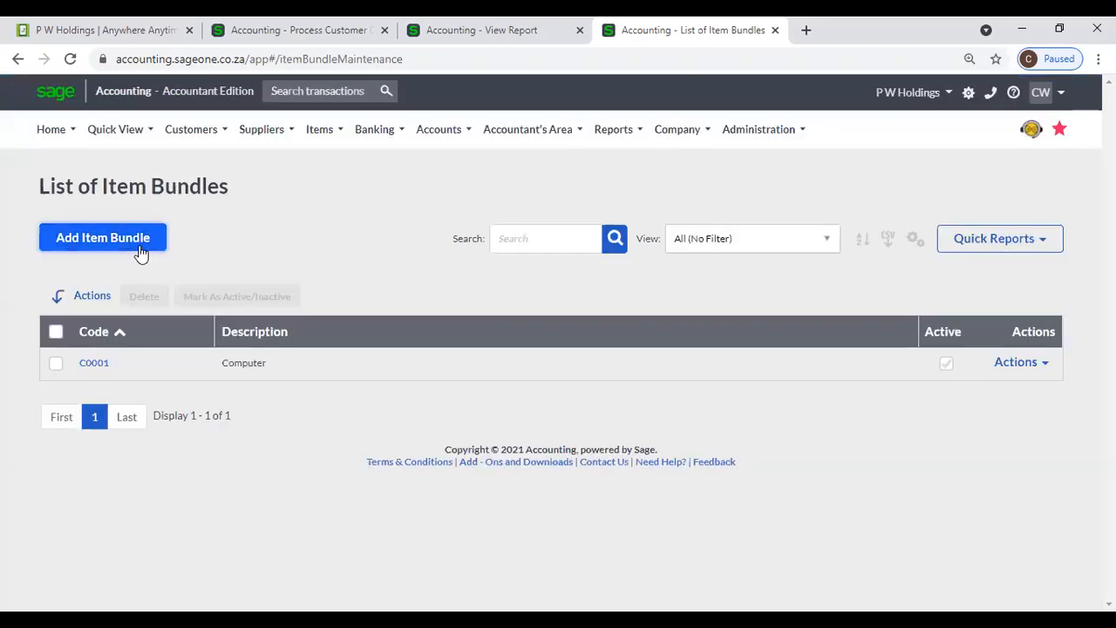
- Start a new item bundle and choose (Add New) from the first line's Item Code list
left_click(141, 249)
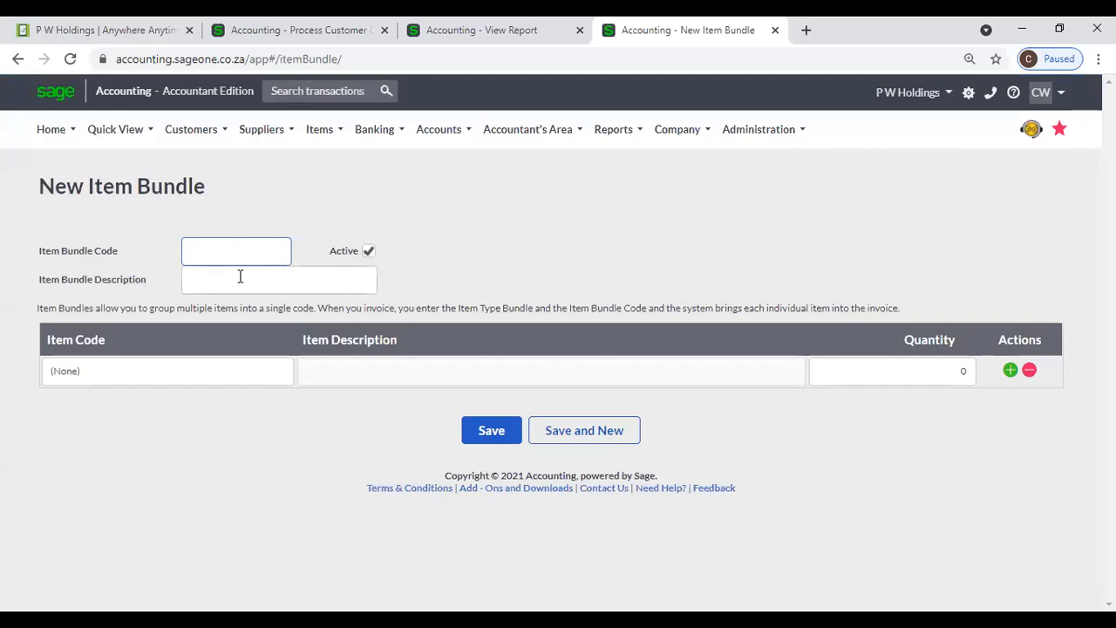
left_click(278, 377)
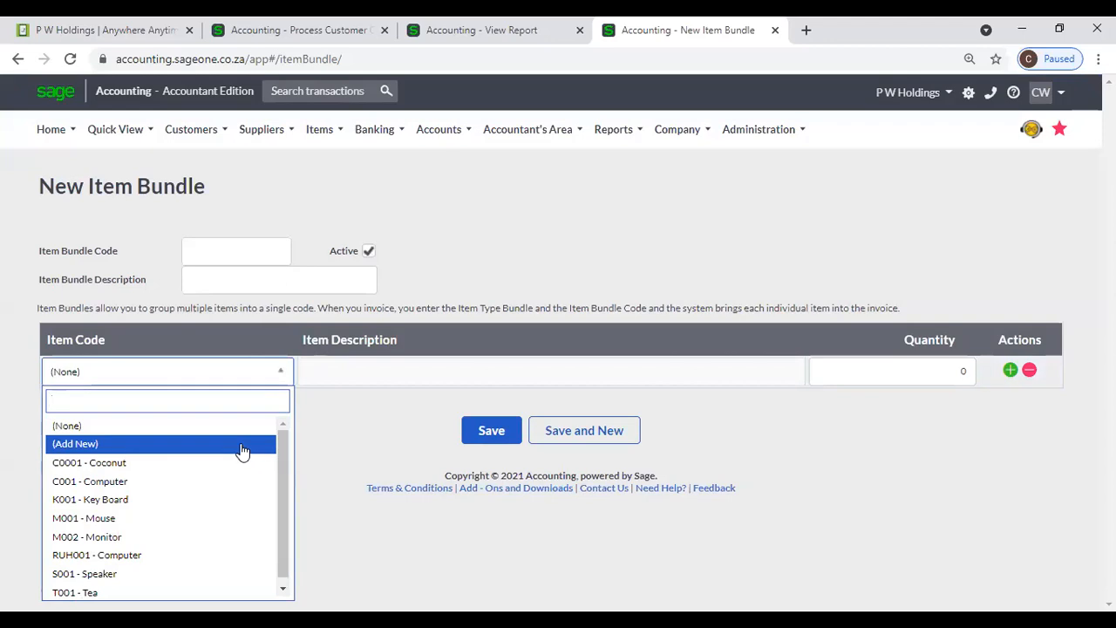
left_click(242, 450)
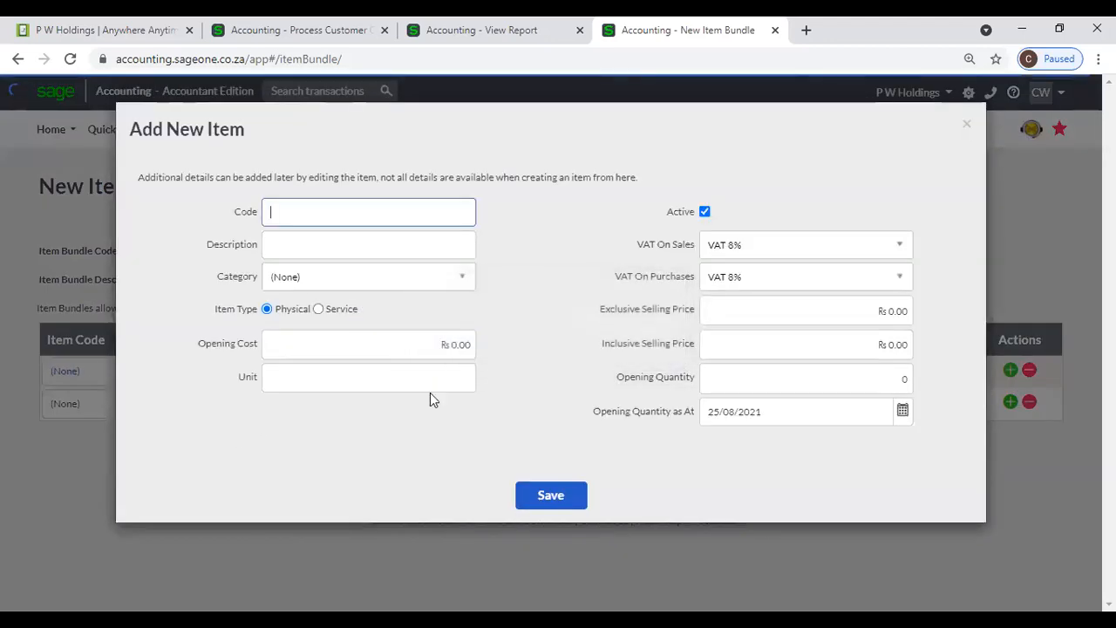
- Close the Add New Item form without saving, back to the blank bundle
left_click(968, 125)
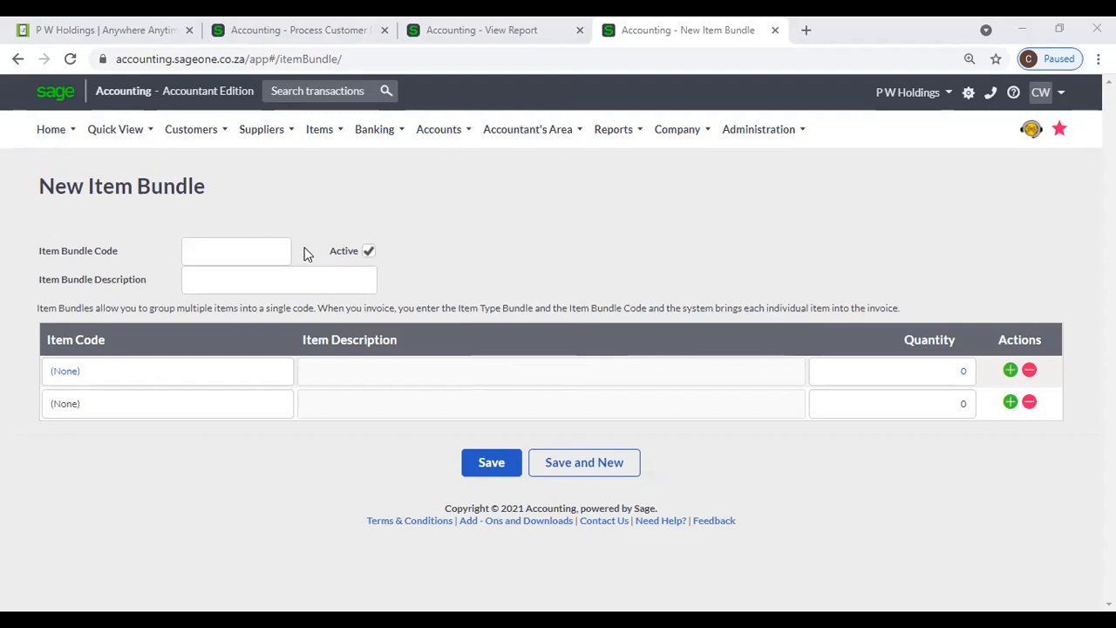
left_click(235, 256)
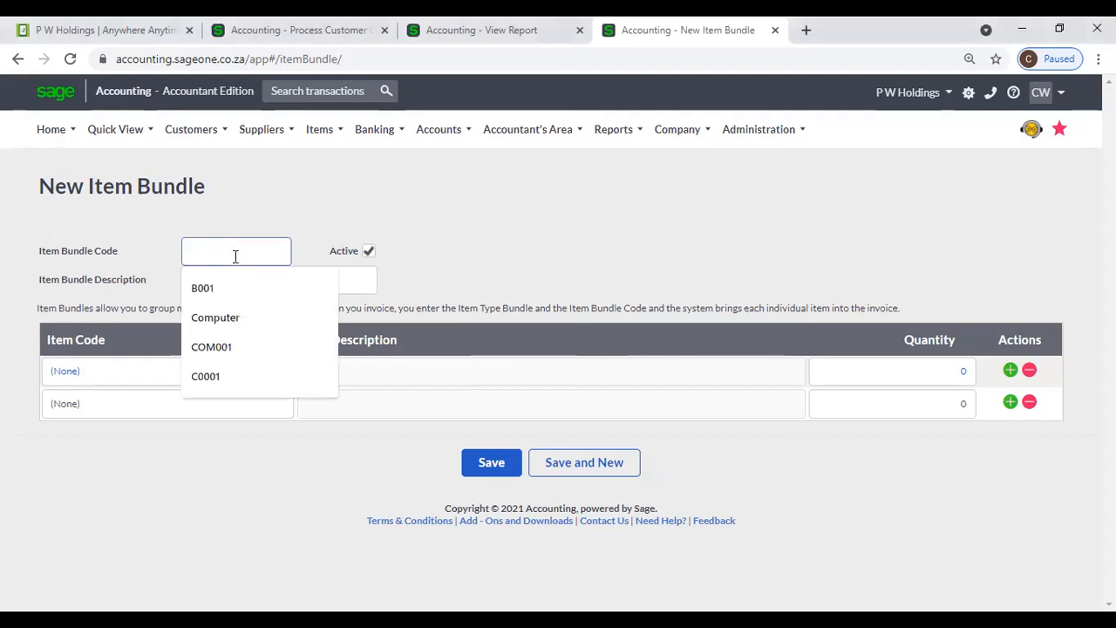
left_click(267, 281)
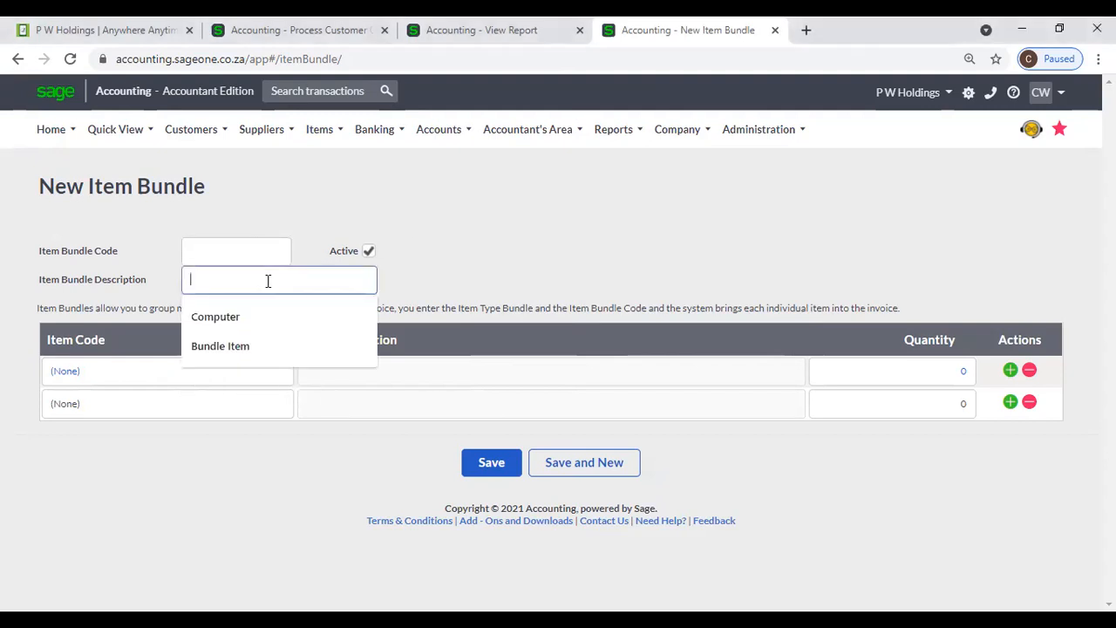
left_click(168, 219)
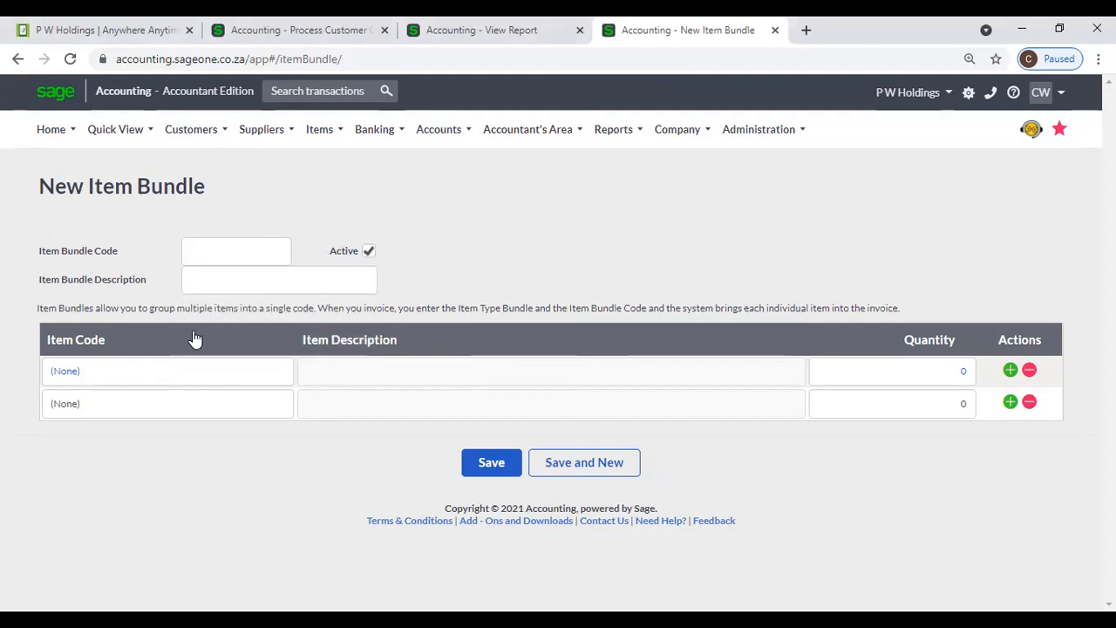
left_click(271, 377)
left_click(278, 372)
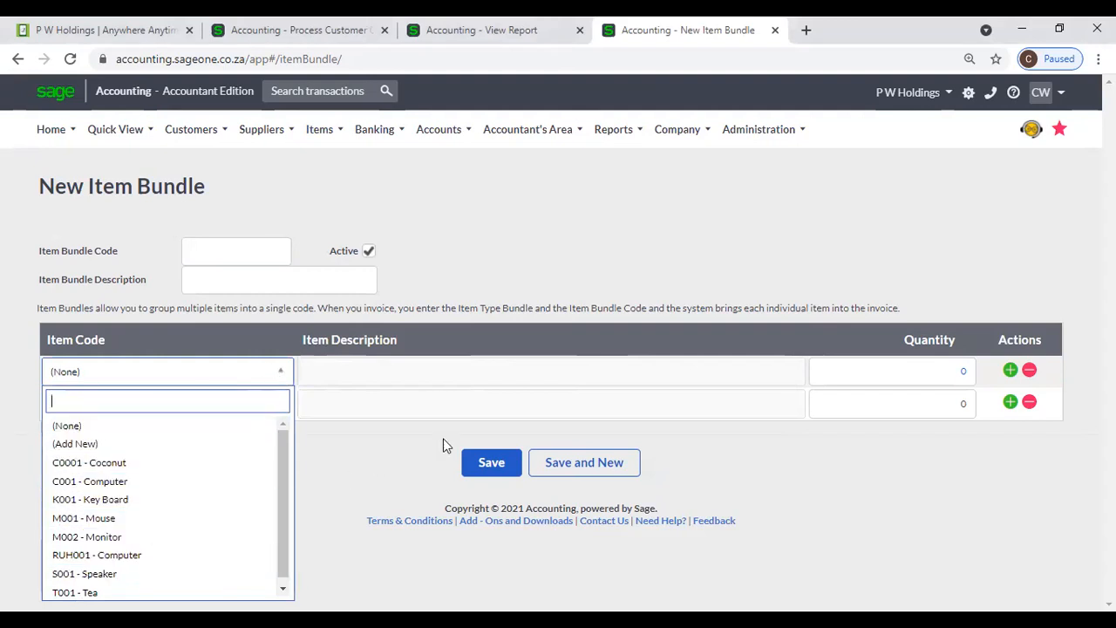
left_click(859, 378)
left_click(943, 377)
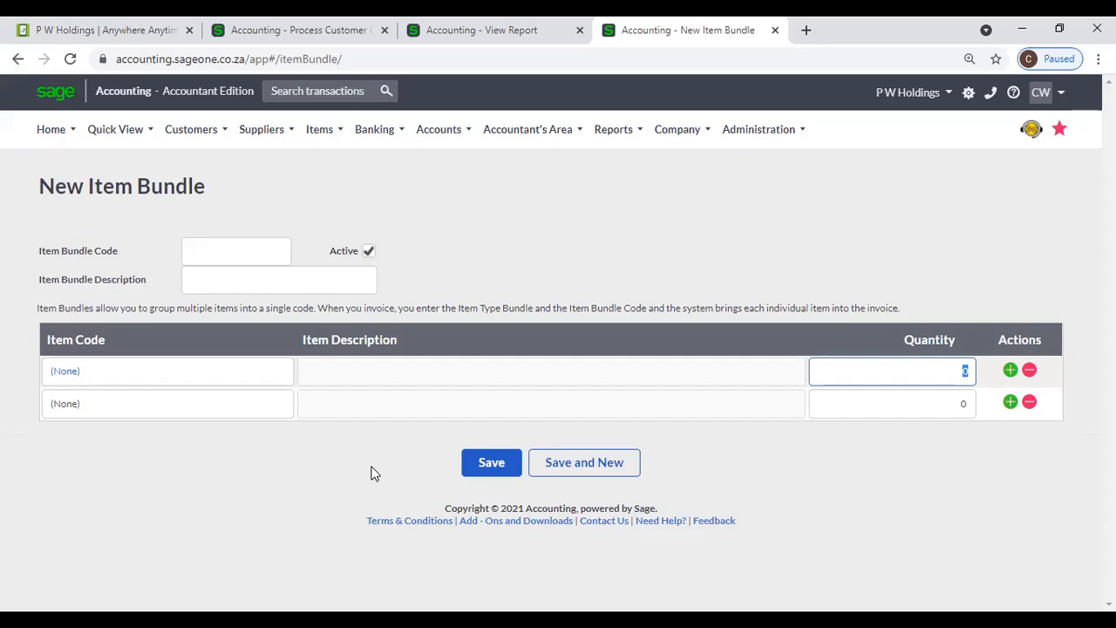
- Move through the new bundle's code and description fields without entering anything
mouse_move(316, 135)
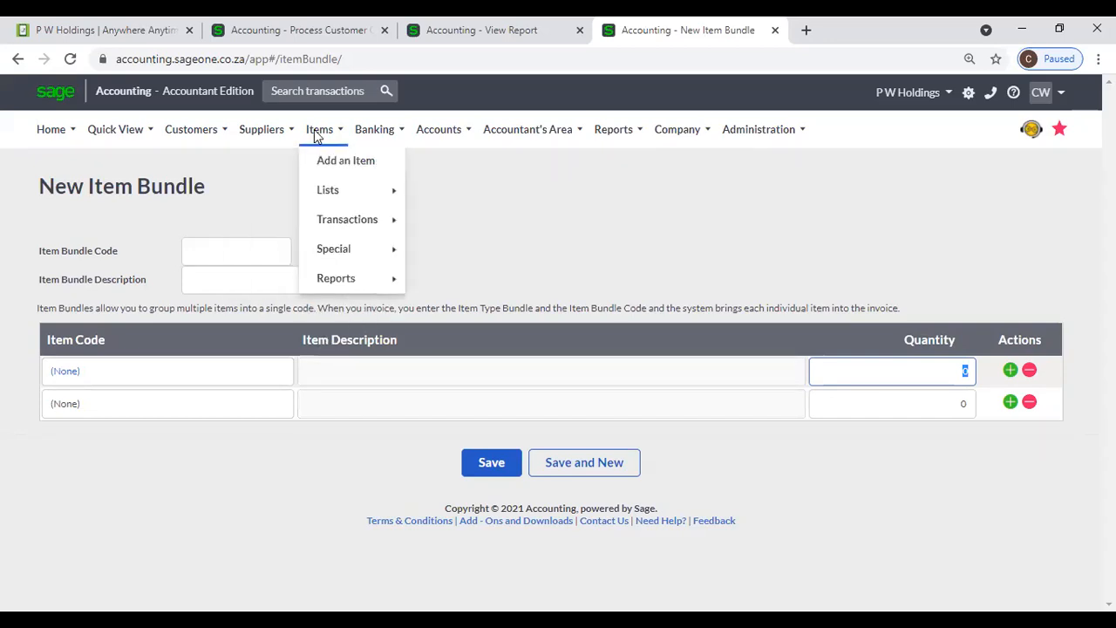
mouse_move(332, 190)
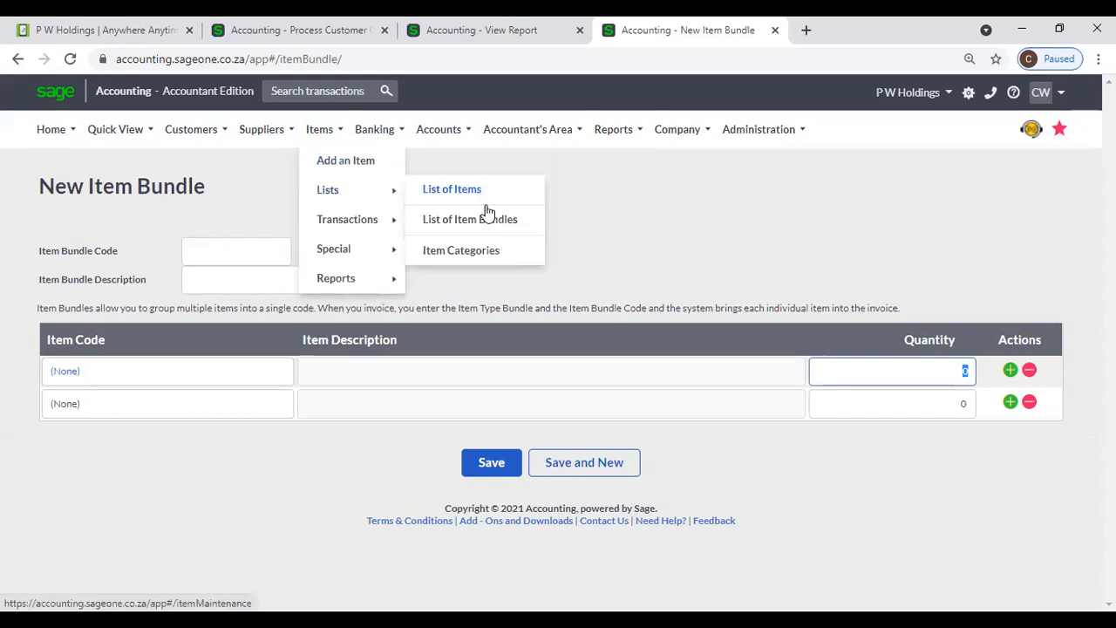
left_click(249, 247)
left_click(257, 218)
left_click(244, 279)
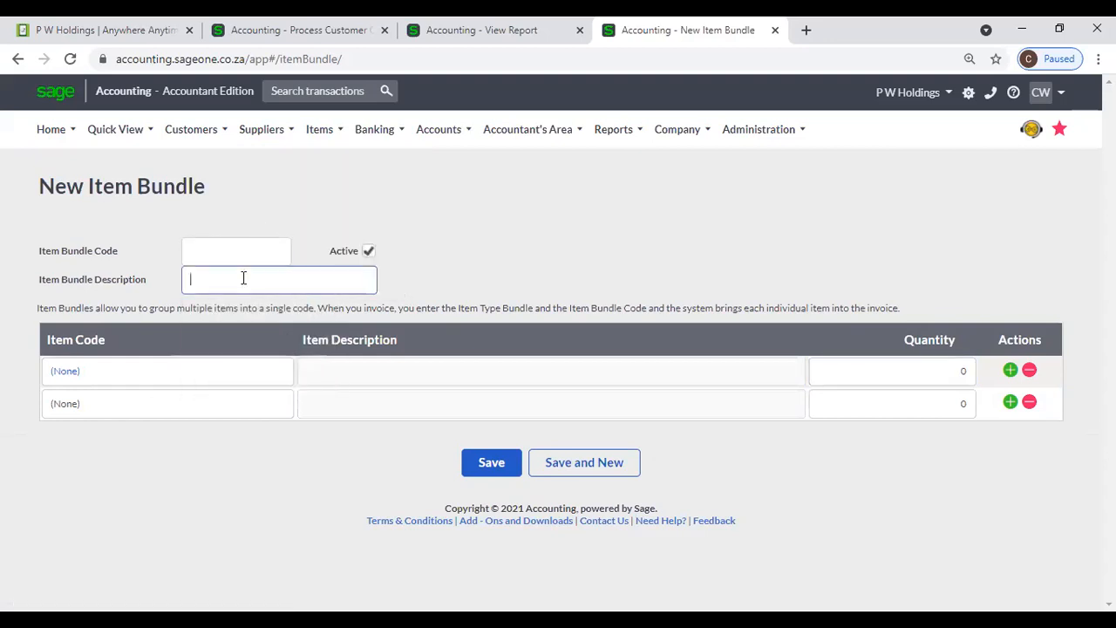
- Check the first line's item codes, then show the quote listing the COM Computer bundle at quantity 5
left_click(164, 377)
left_click(184, 381)
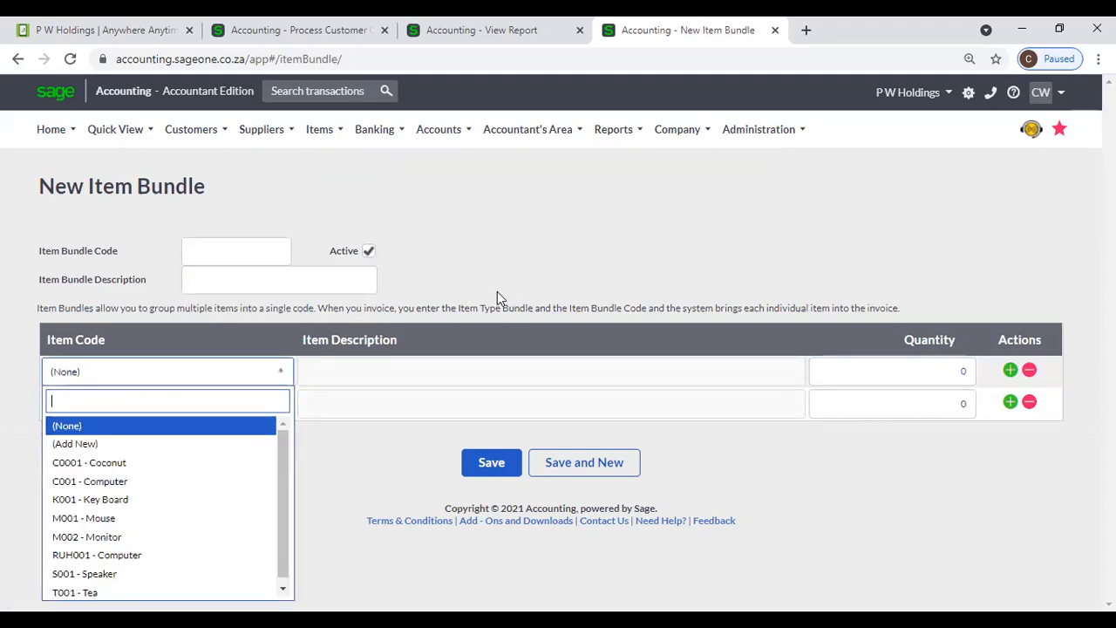
left_click(506, 252)
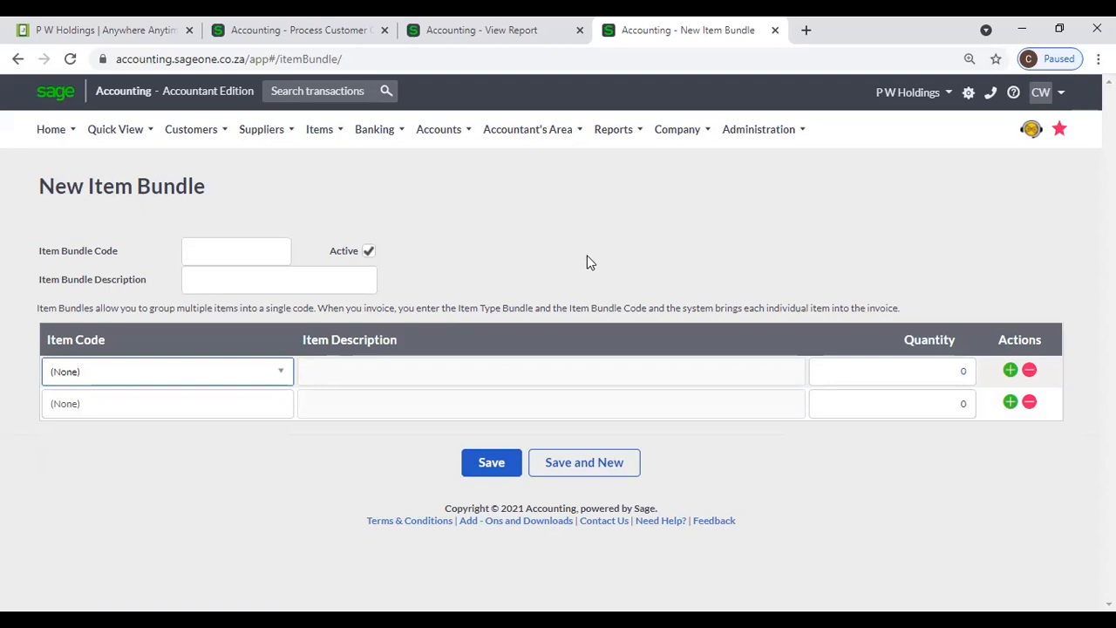
left_click(204, 26)
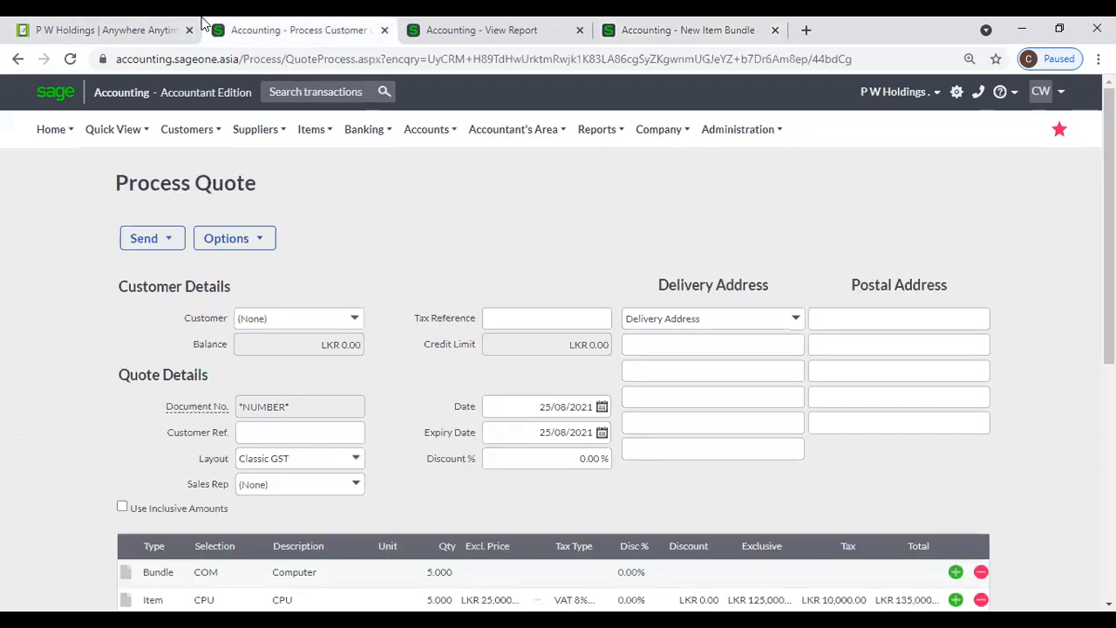
scroll(213, 531, "down", 2)
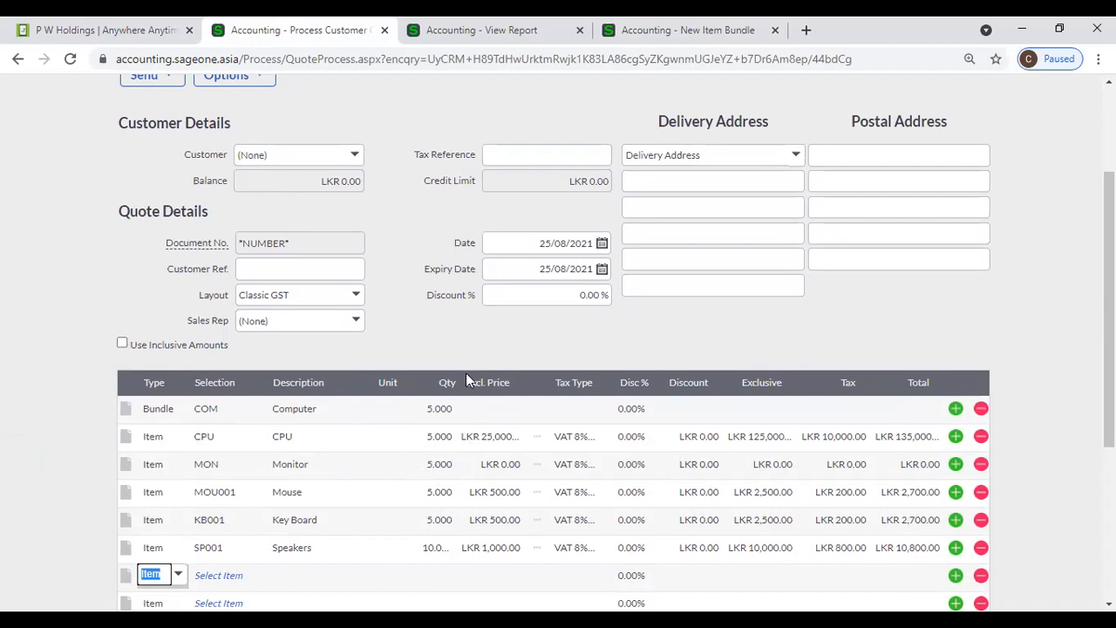
scroll(466, 373, "up", 2)
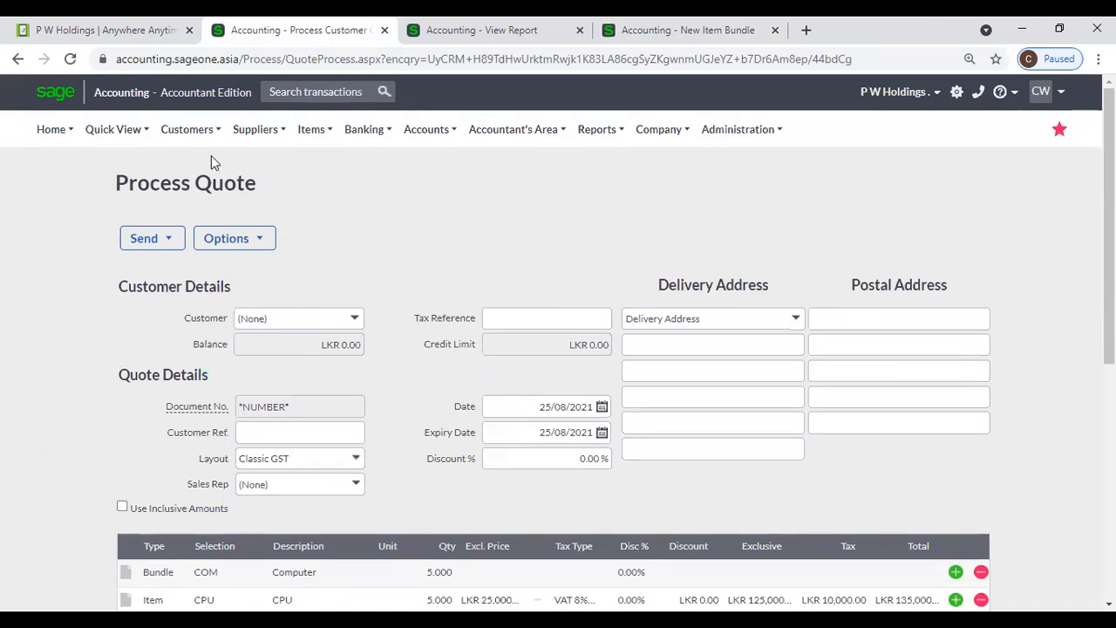
mouse_move(367, 140)
mouse_move(418, 187)
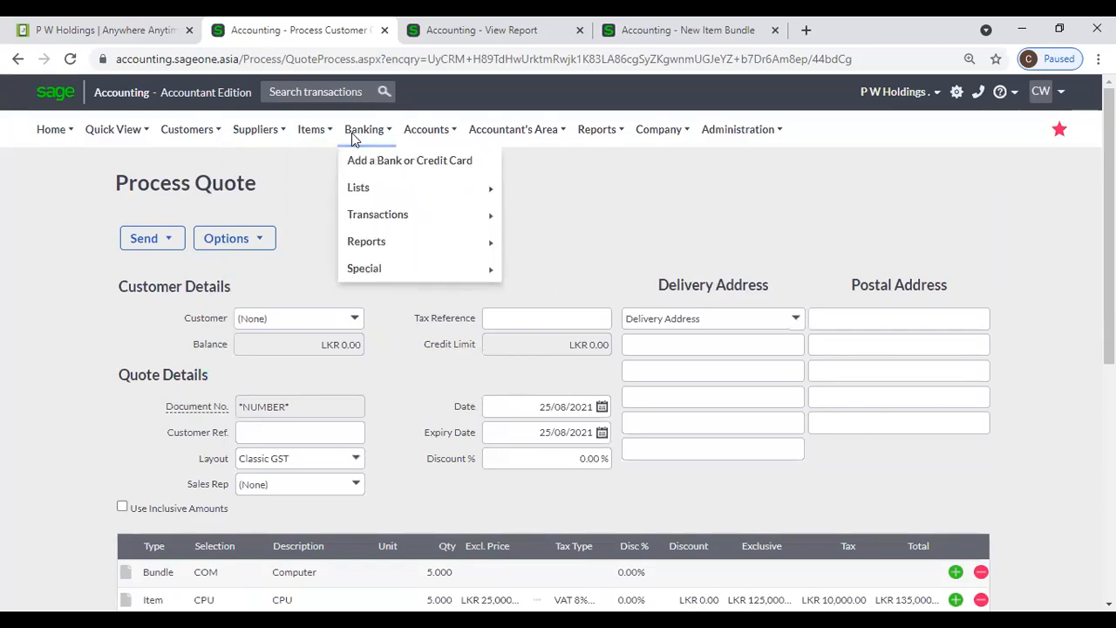
mouse_move(358, 188)
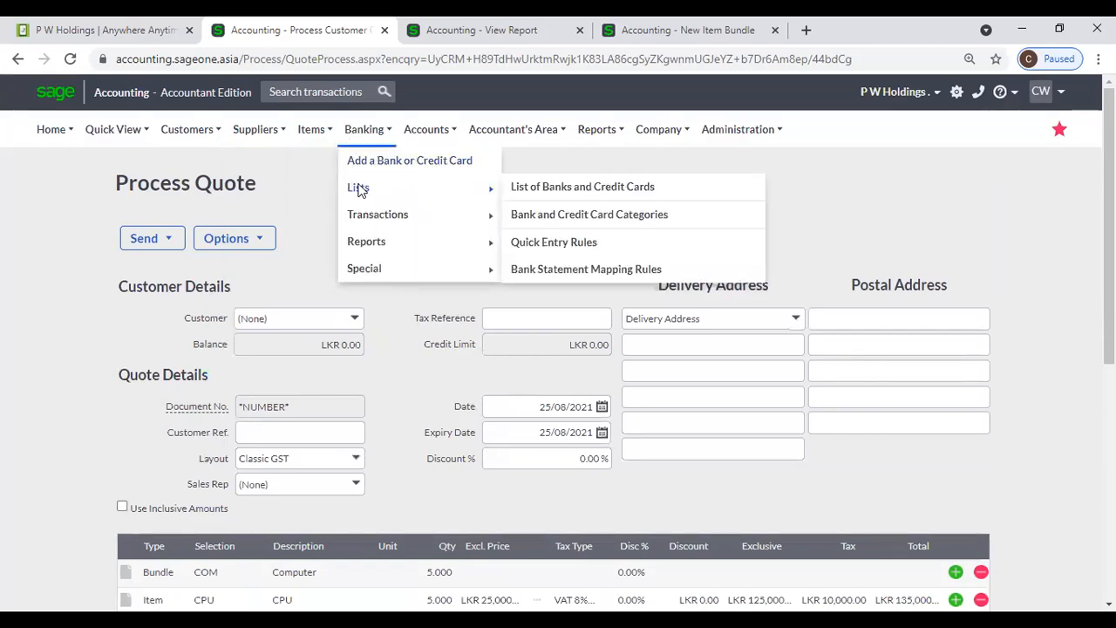
scroll(868, 219, "down", 5)
scroll(785, 209, "up", 2)
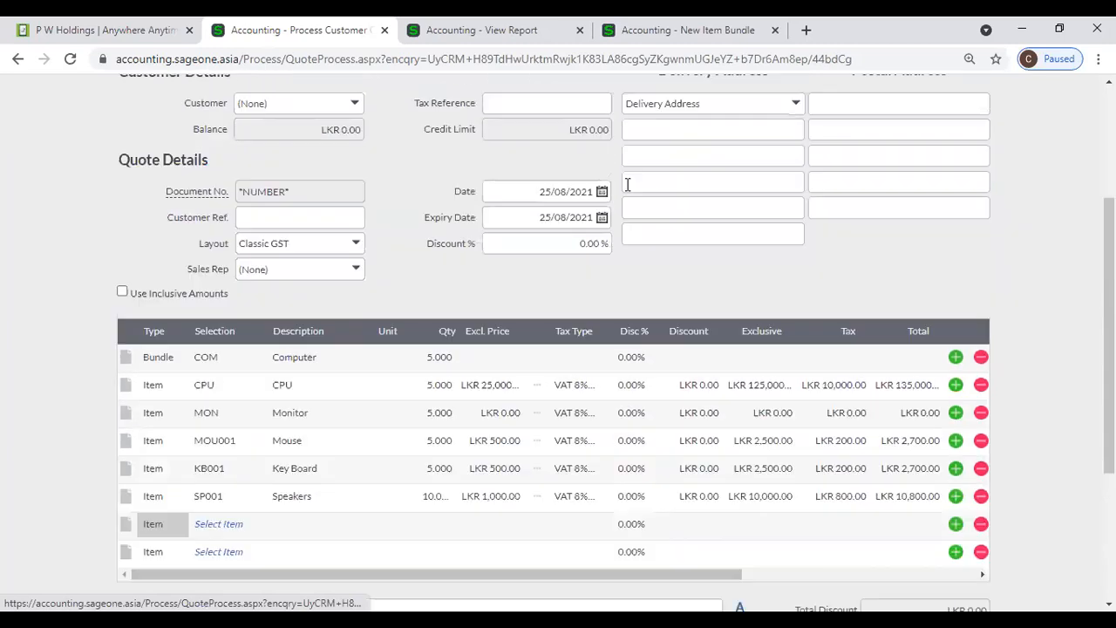
scroll(627, 184, "up", 2)
scroll(601, 200, "up", 1)
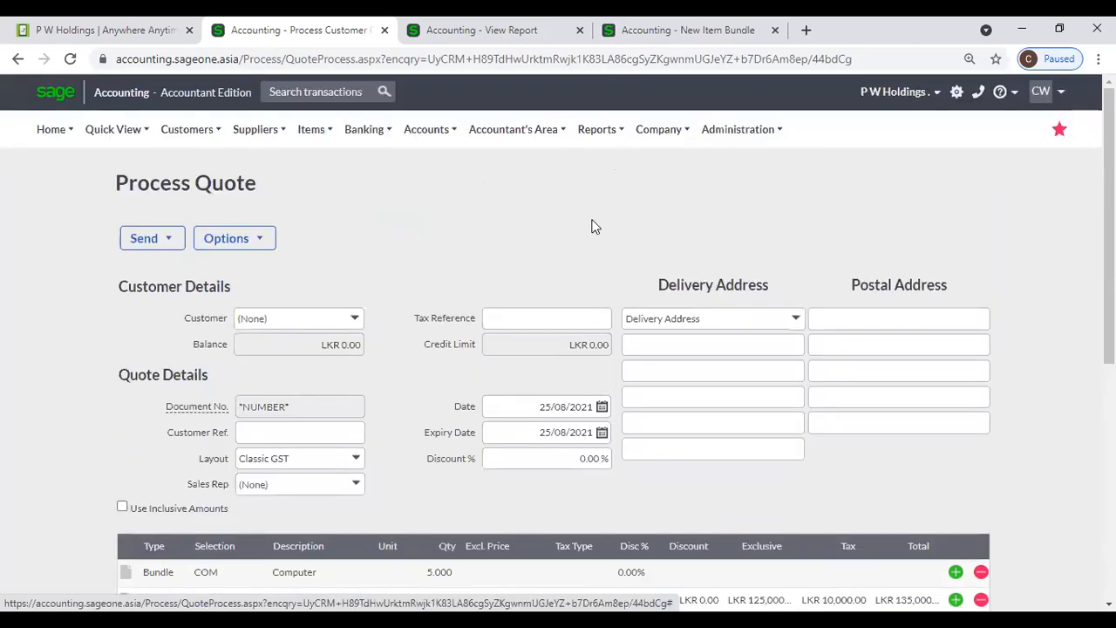